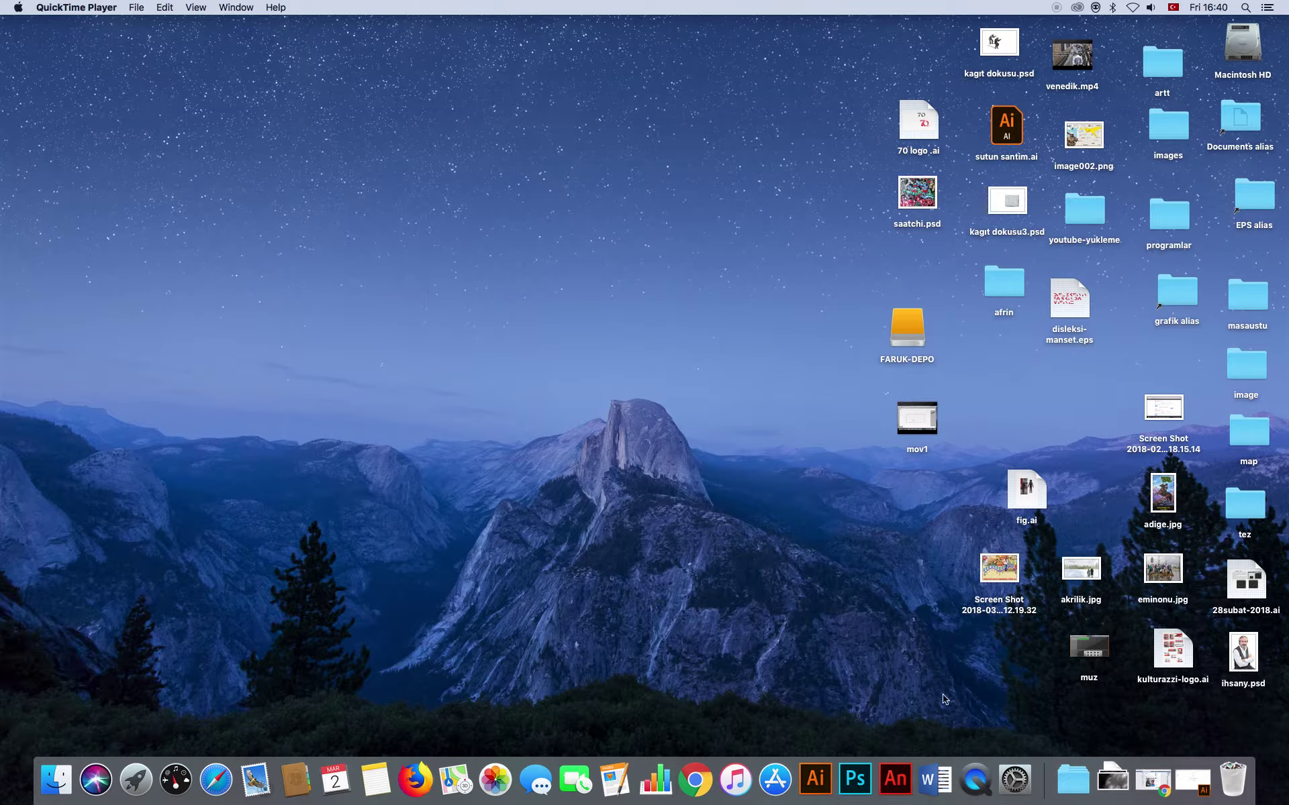
- Launch Illustrator, create a new blank document, and begin drawing the large wall rectangle
click(816, 779)
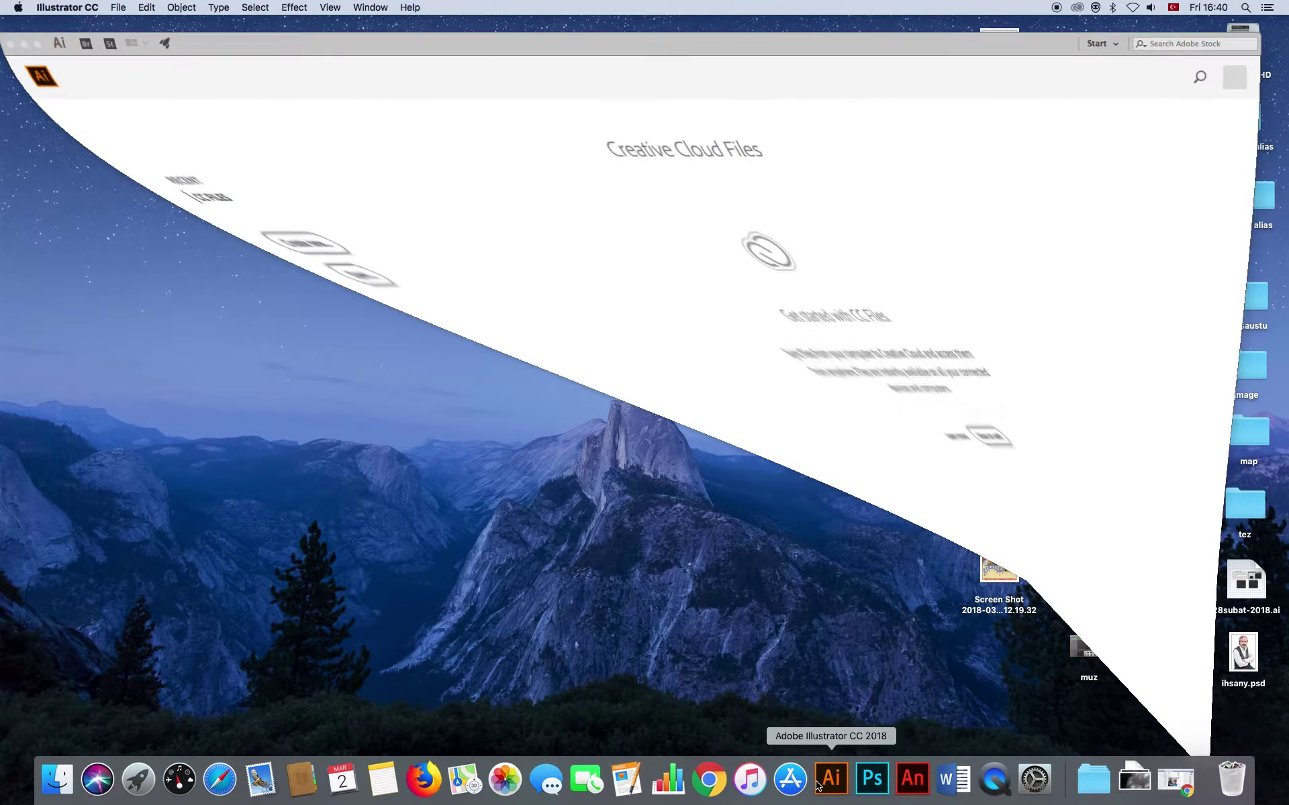
click(67, 226)
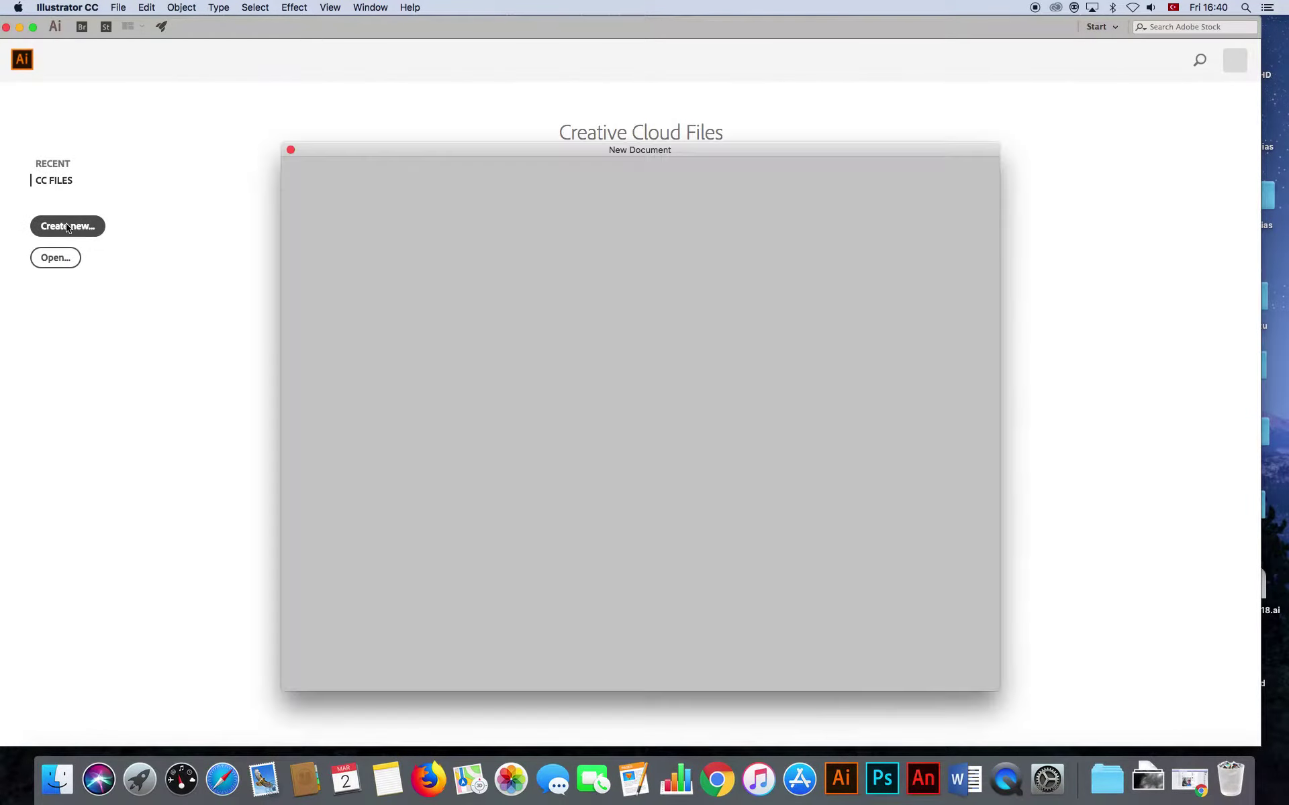
click(959, 668)
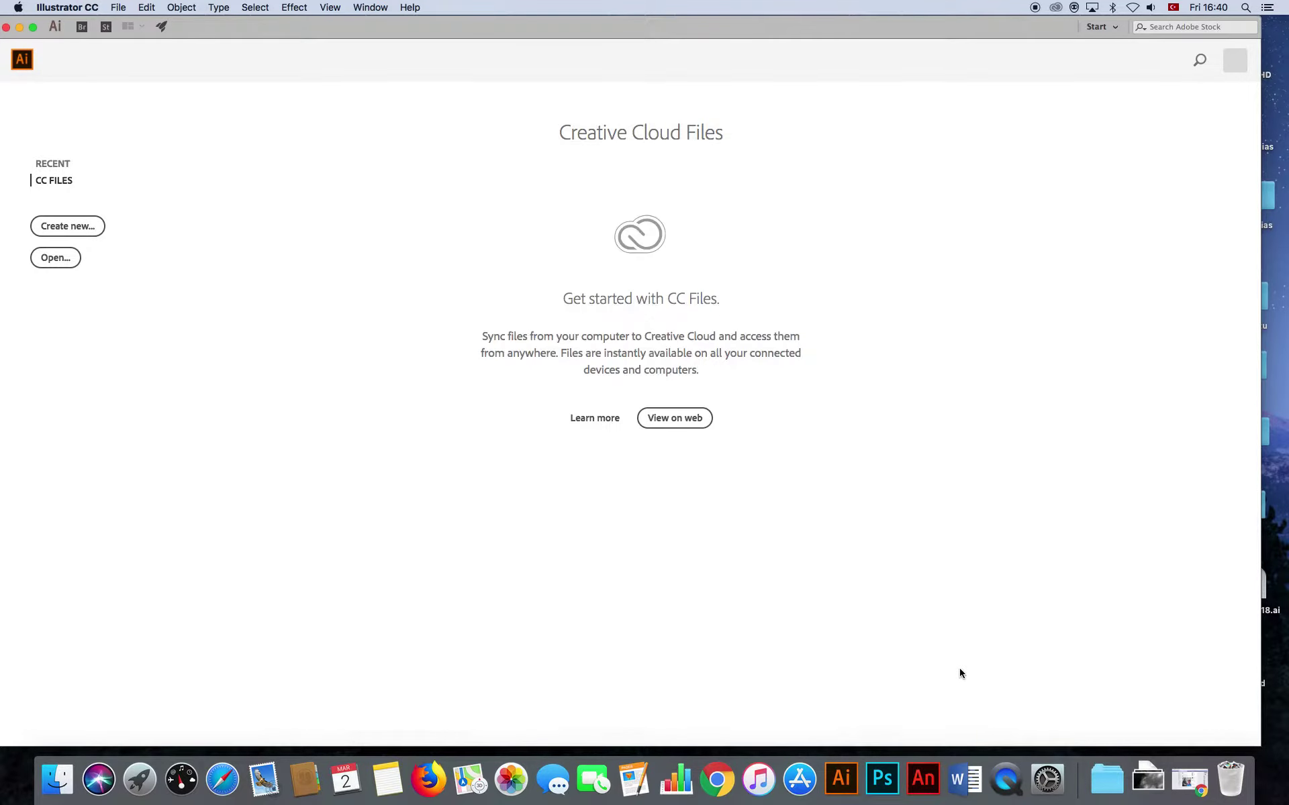
click(20, 252)
drag(259, 278, 964, 500)
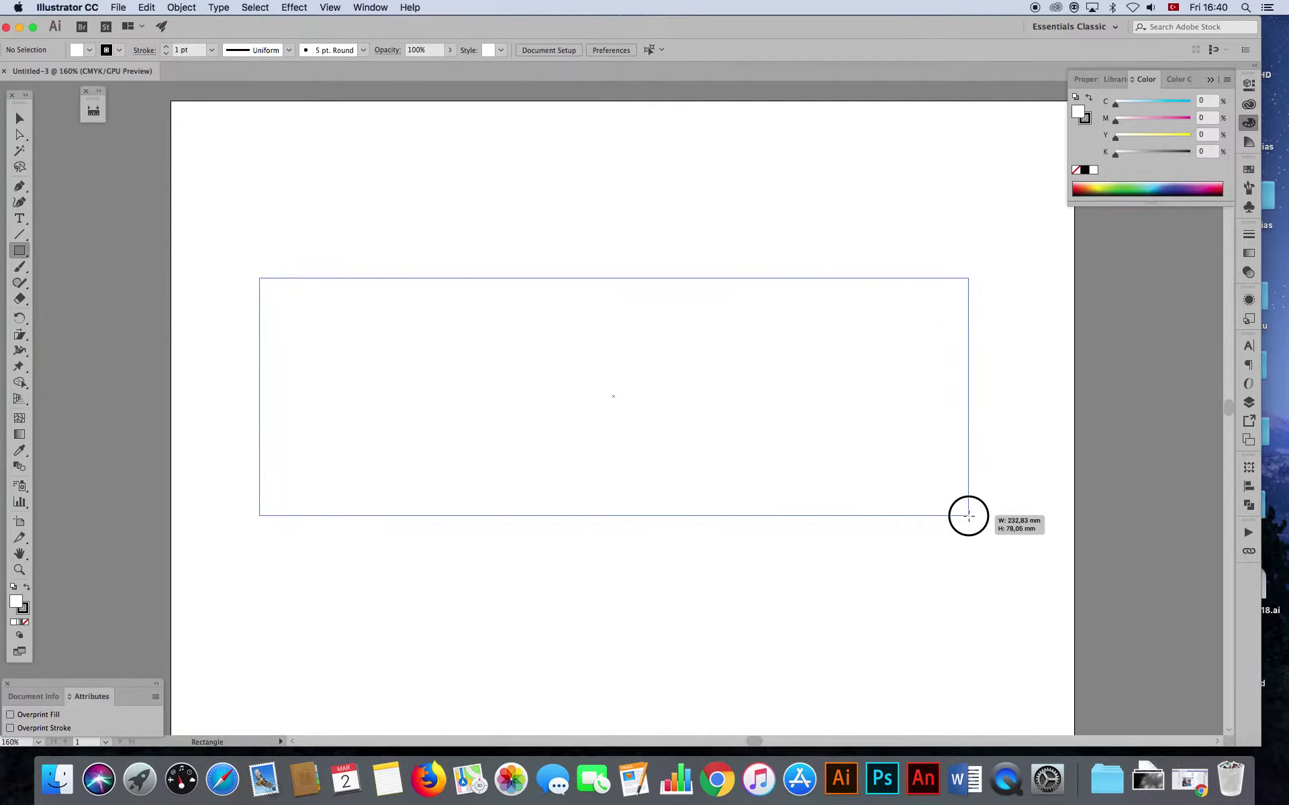
- Finish sizing the wall rectangle and zoom in on its left side
drag(964, 500, 965, 516)
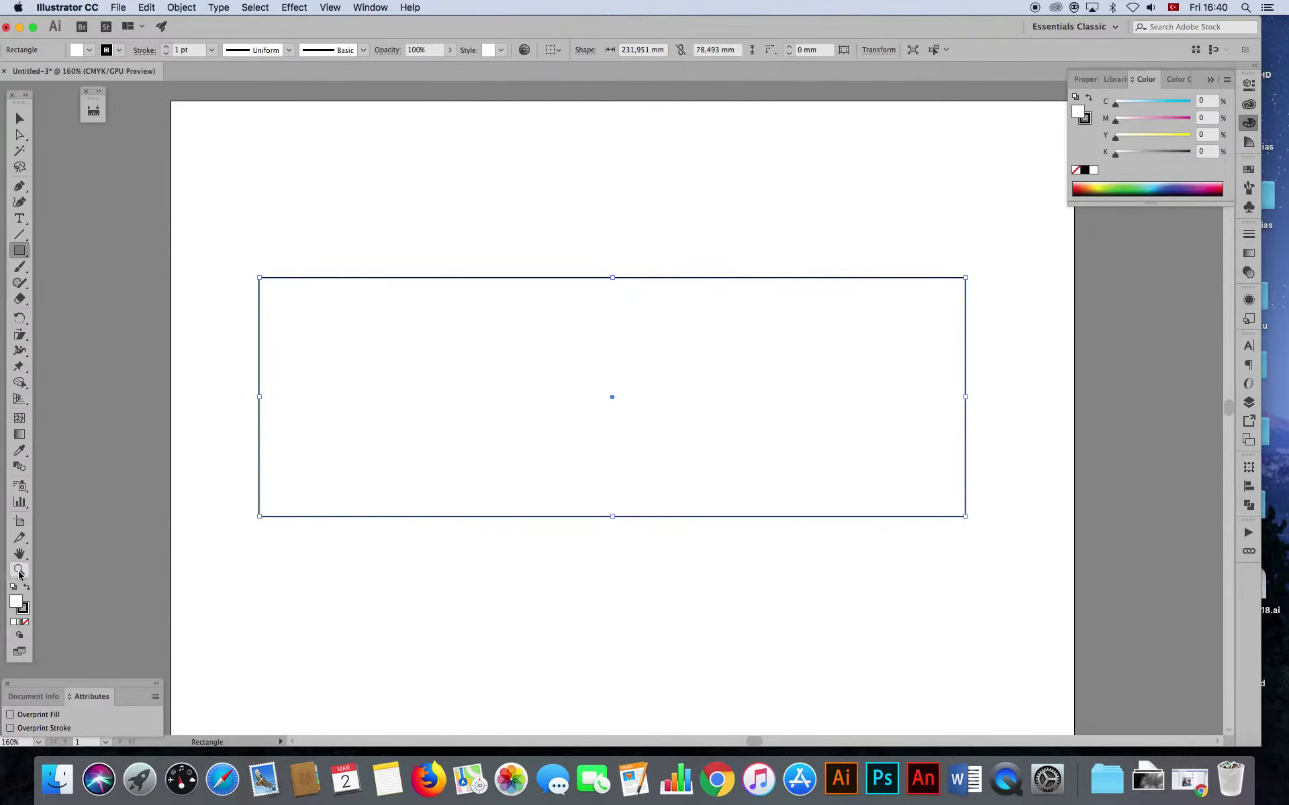
click(19, 570)
mouse_move(262, 443)
mouse_down()
mouse_move(379, 437)
mouse_move(351, 437)
mouse_up()
- Draw a 37.46 × 40.72 mm window square with a slightly smaller frame square inside it
click(21, 253)
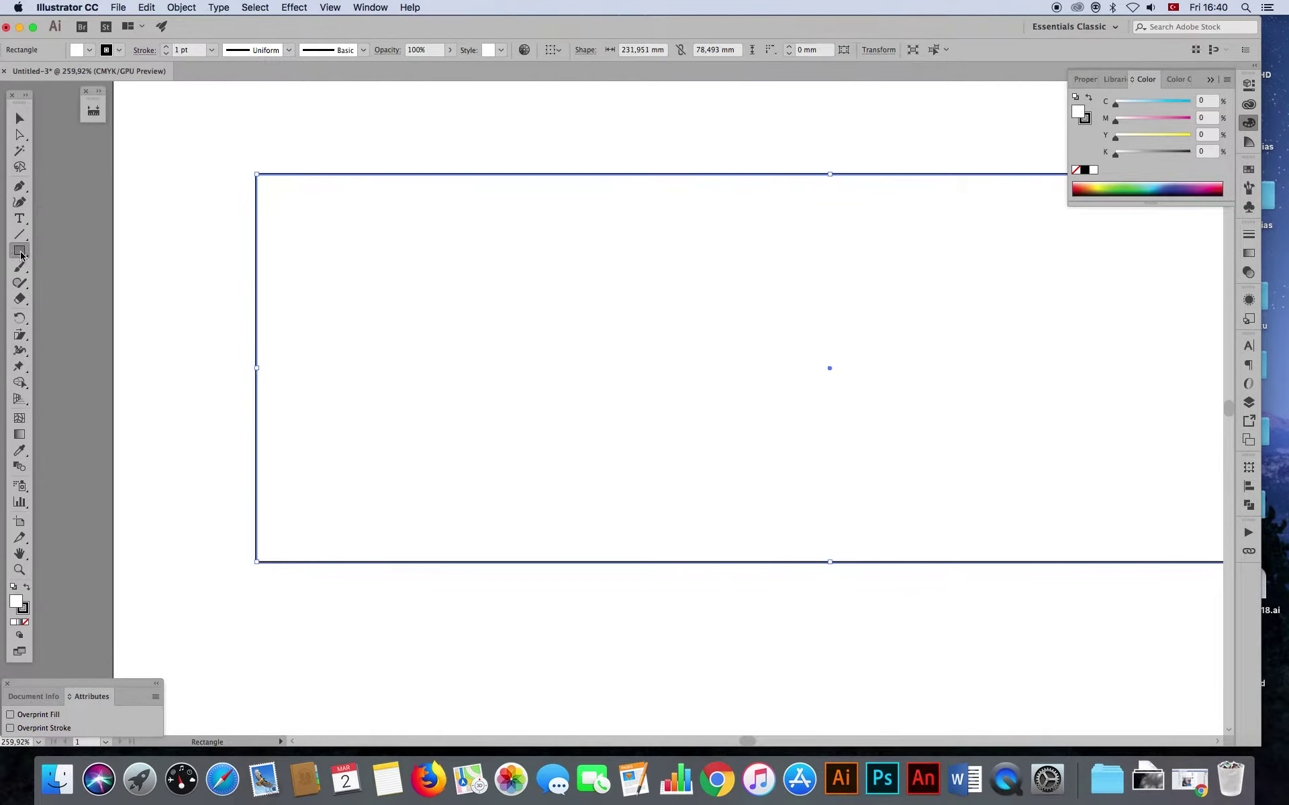
drag(296, 217, 480, 384)
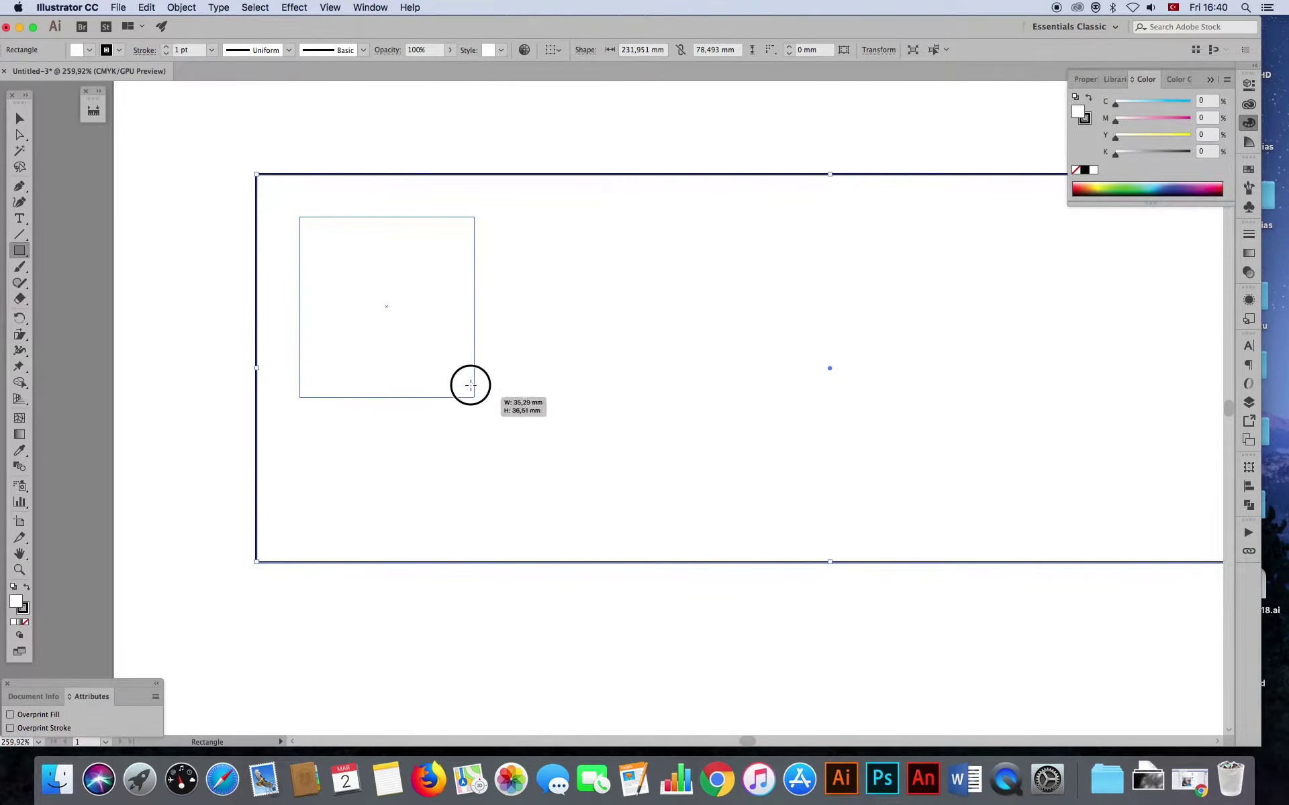
drag(480, 385, 484, 417)
drag(308, 226, 476, 411)
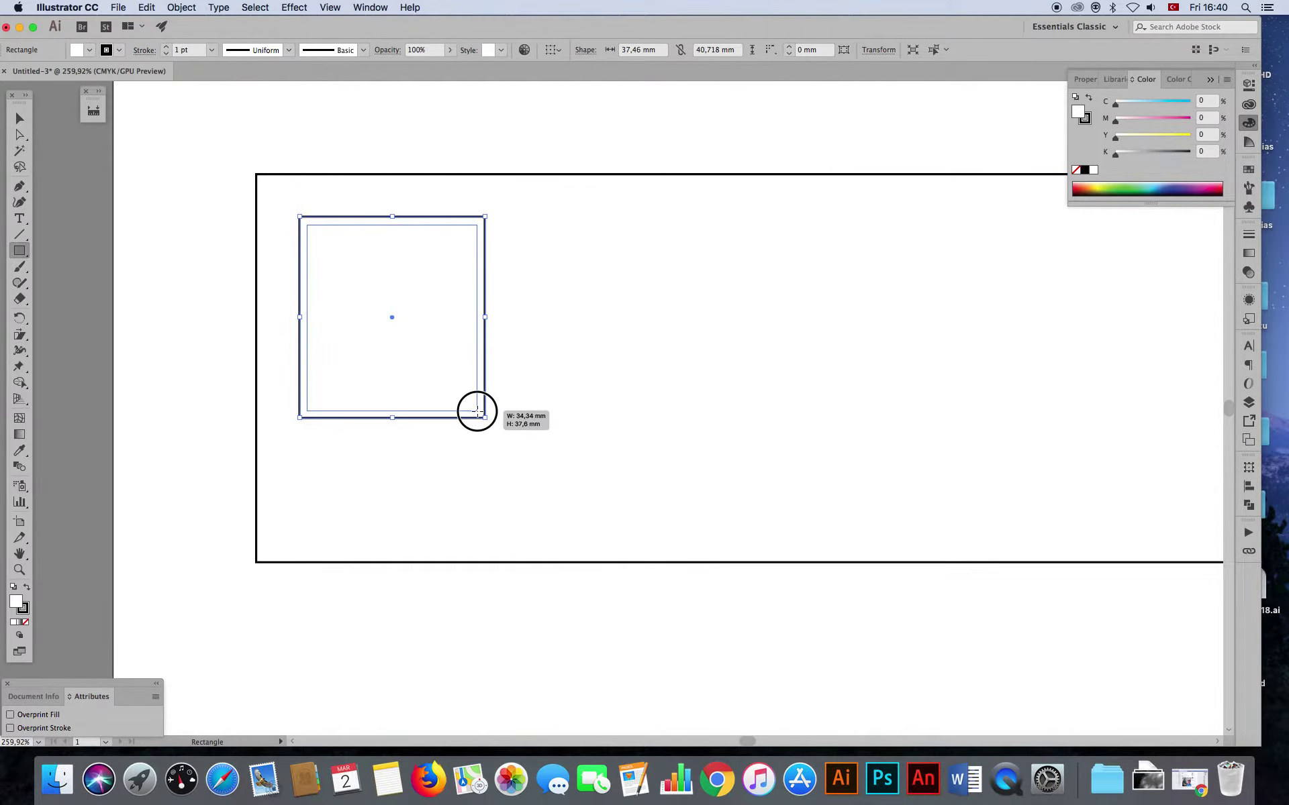
drag(477, 411, 477, 411)
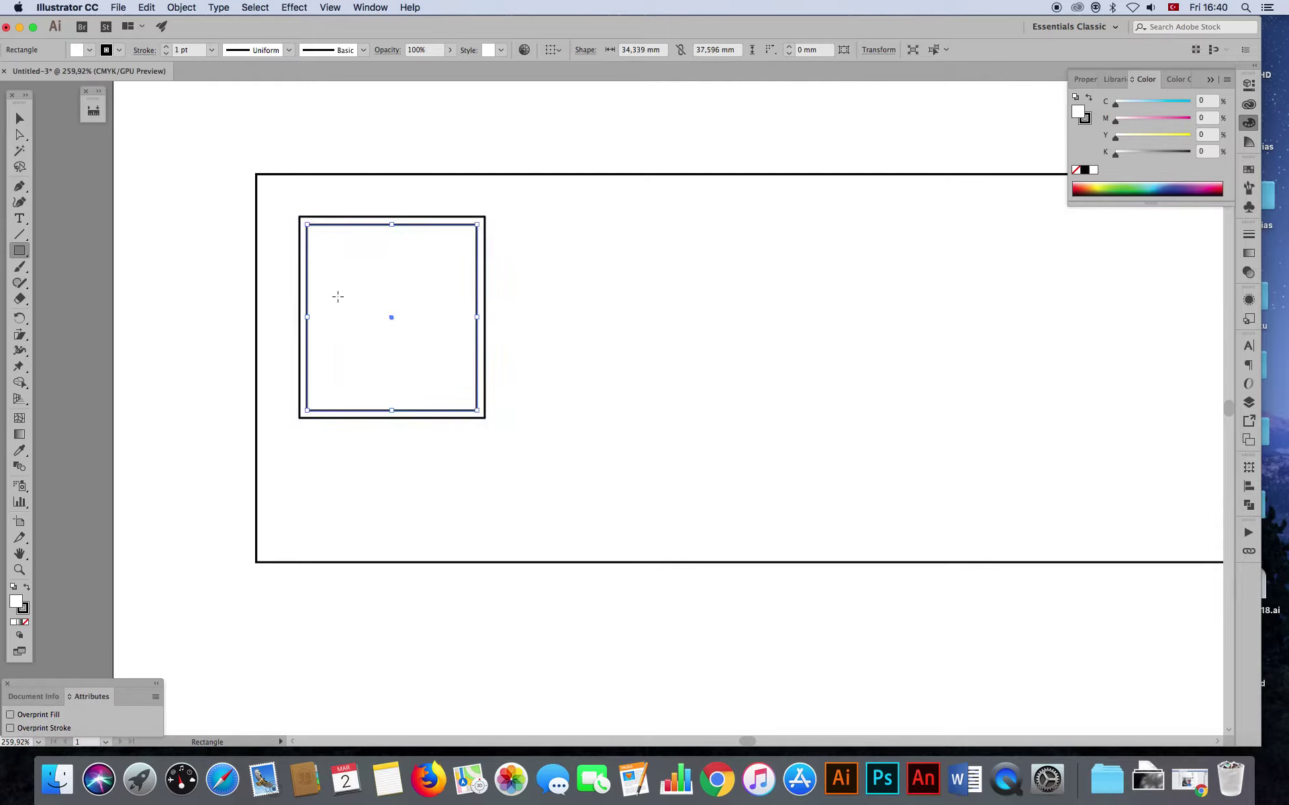
click(18, 119)
click(300, 175)
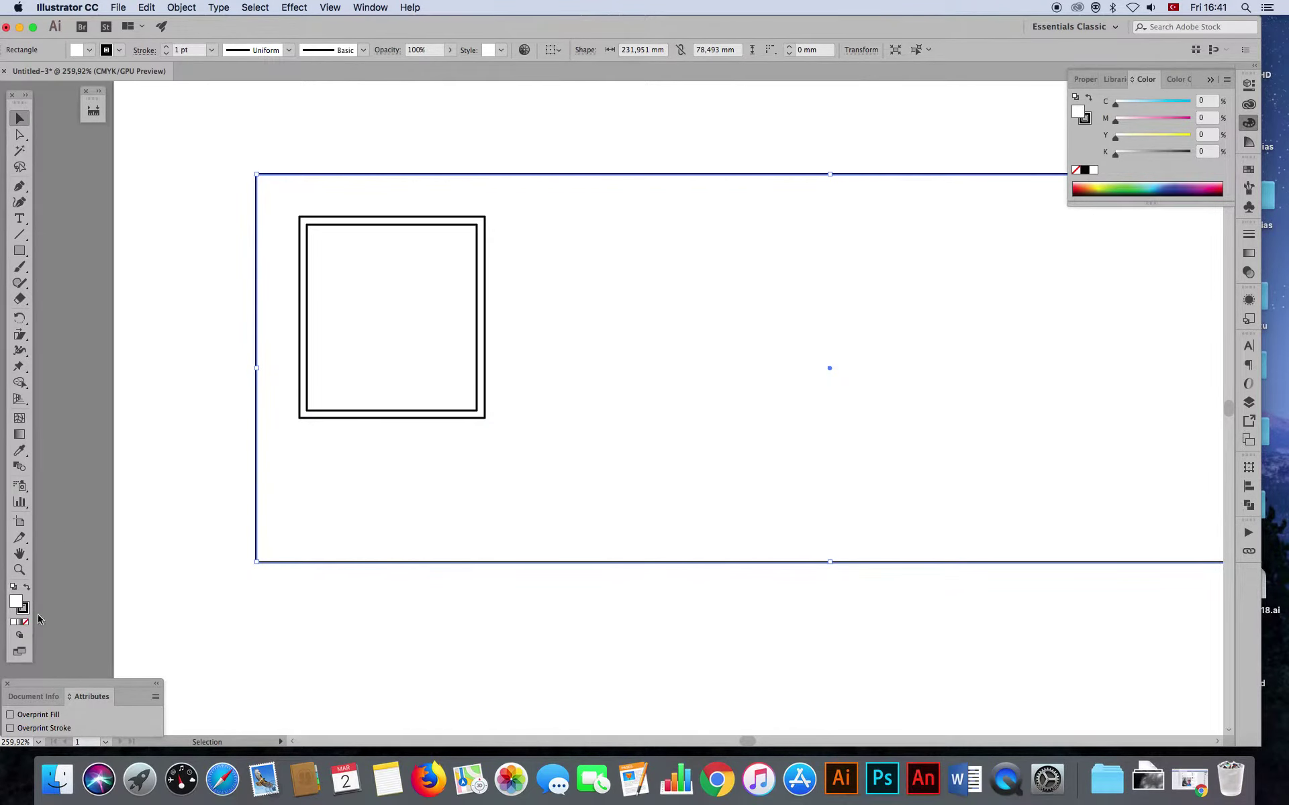
- Copy the inner window square, paste it in front, and squash it into a horizontal transom bar
drag(276, 204, 507, 470)
drag(478, 414, 502, 414)
click(210, 331)
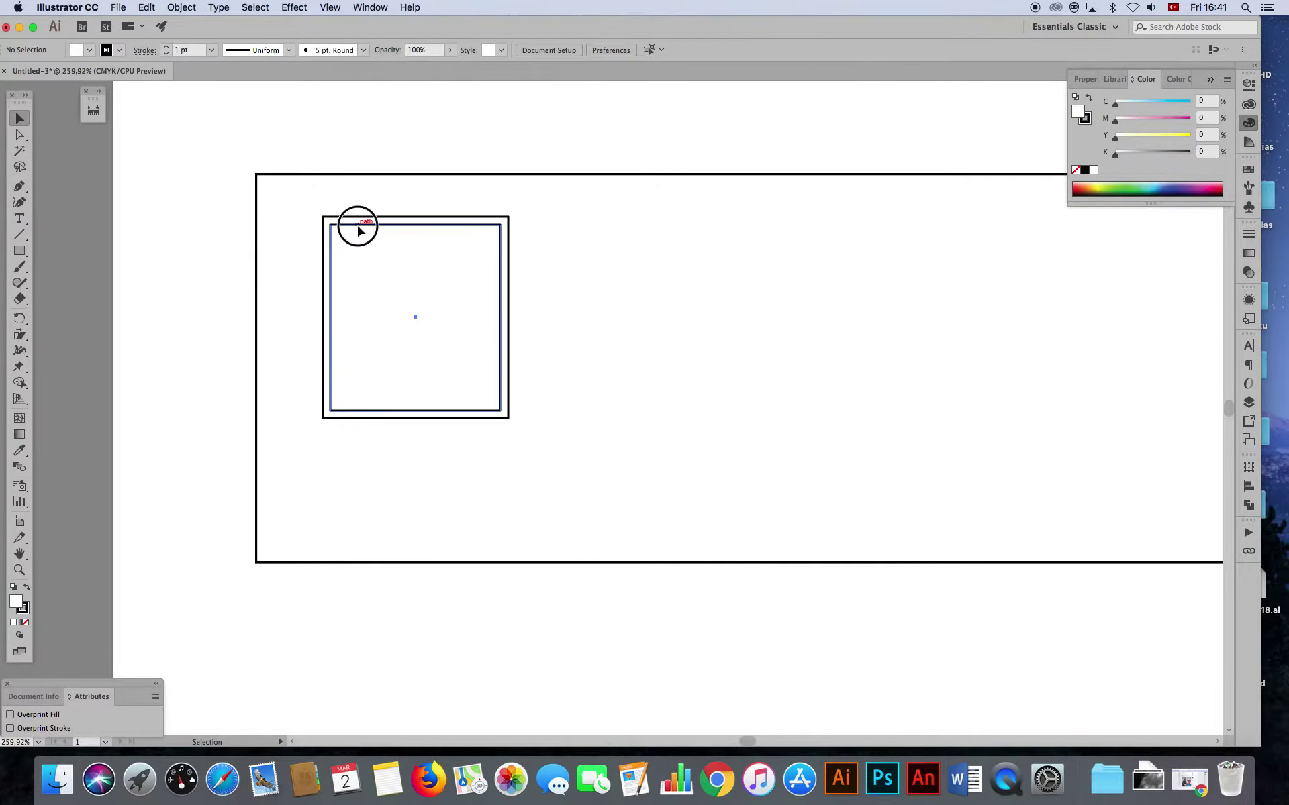
click(359, 230)
click(181, 7)
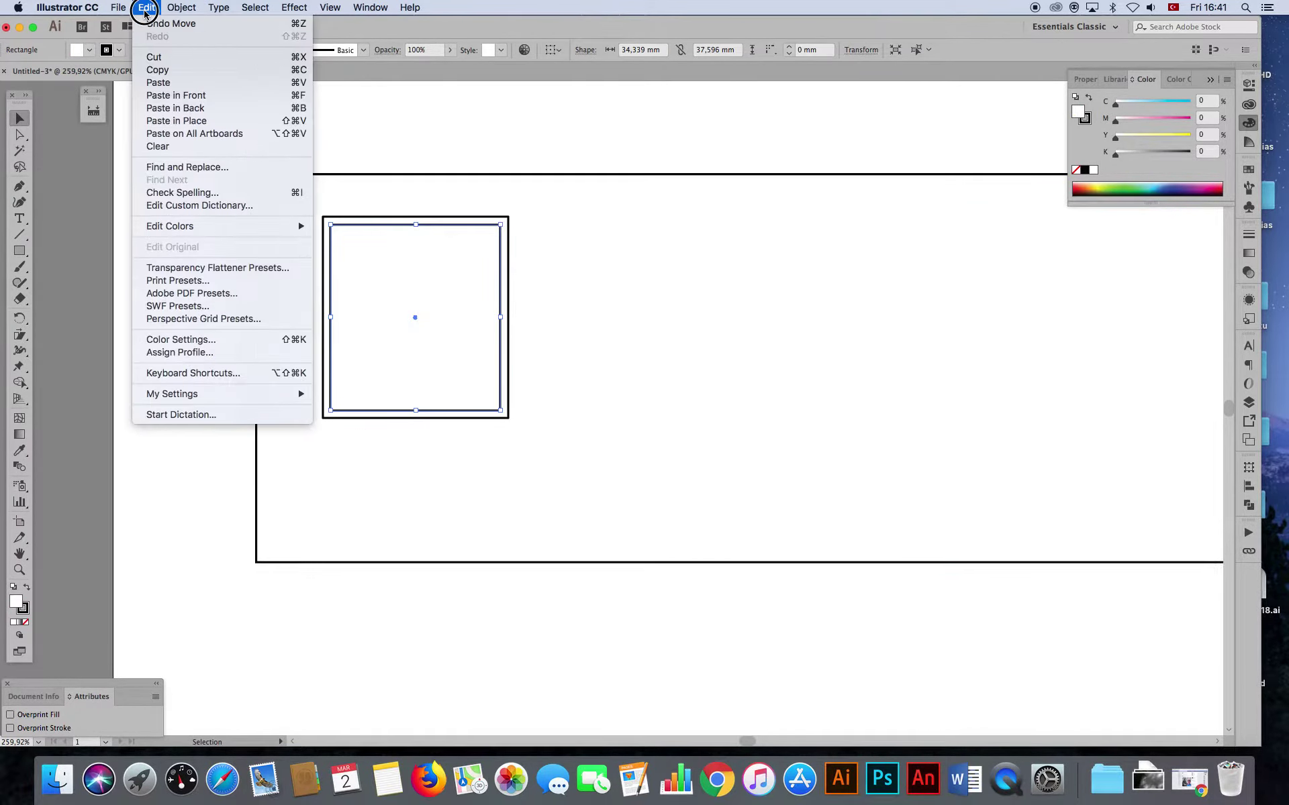
click(161, 69)
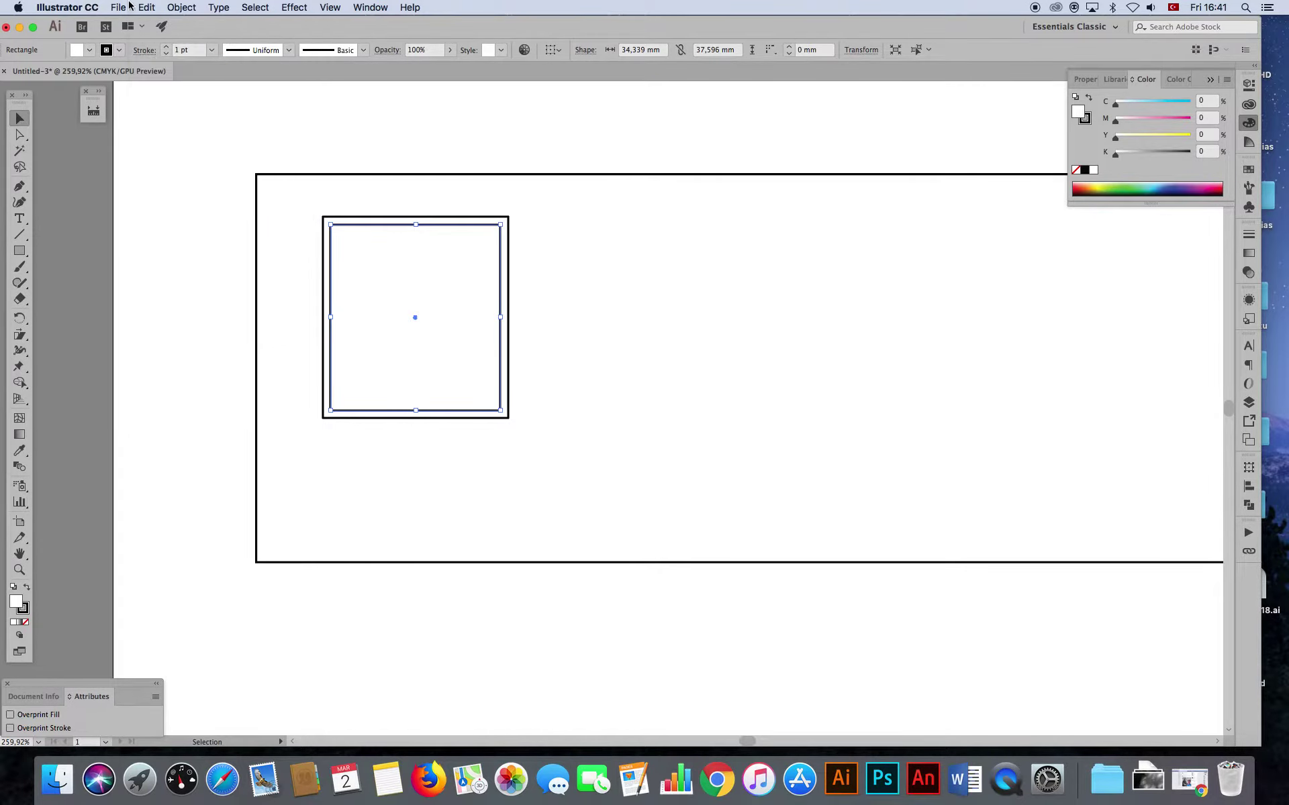
click(147, 8)
click(167, 94)
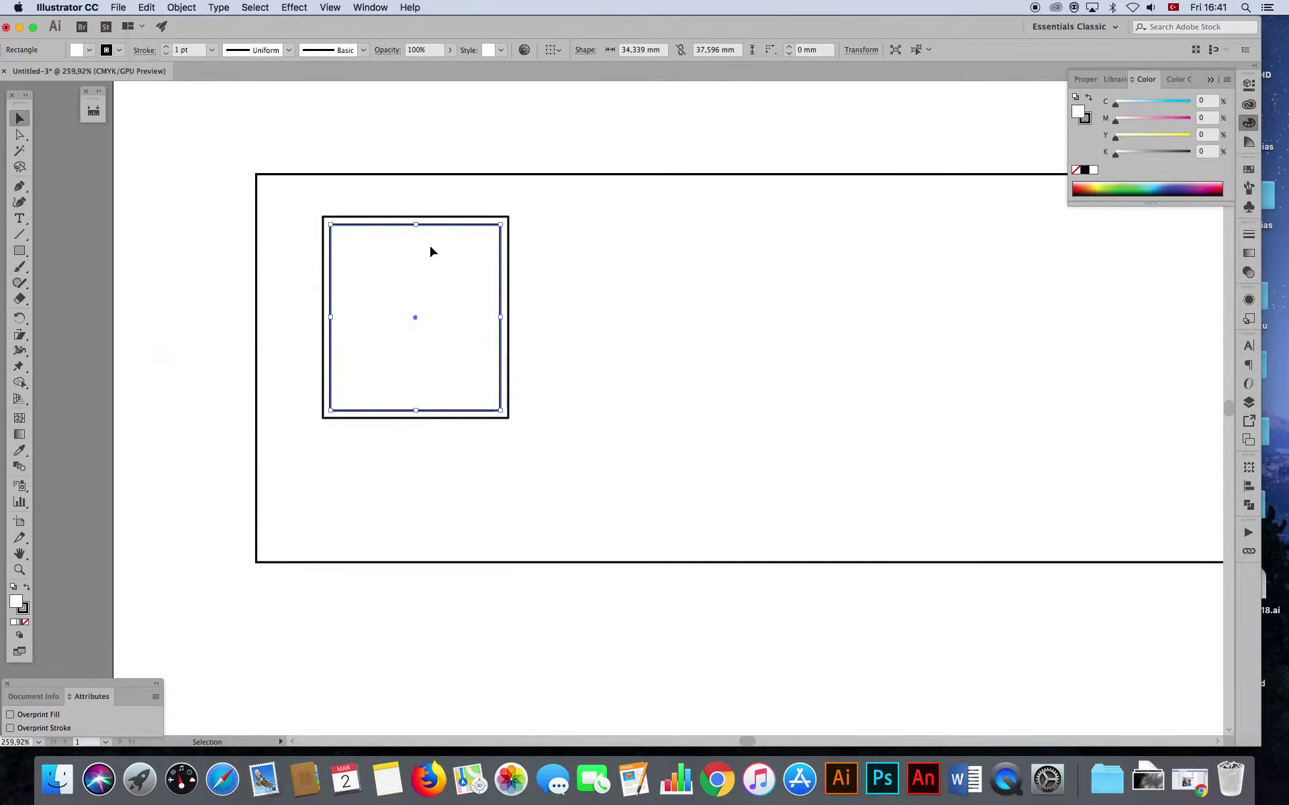
drag(417, 227, 416, 273)
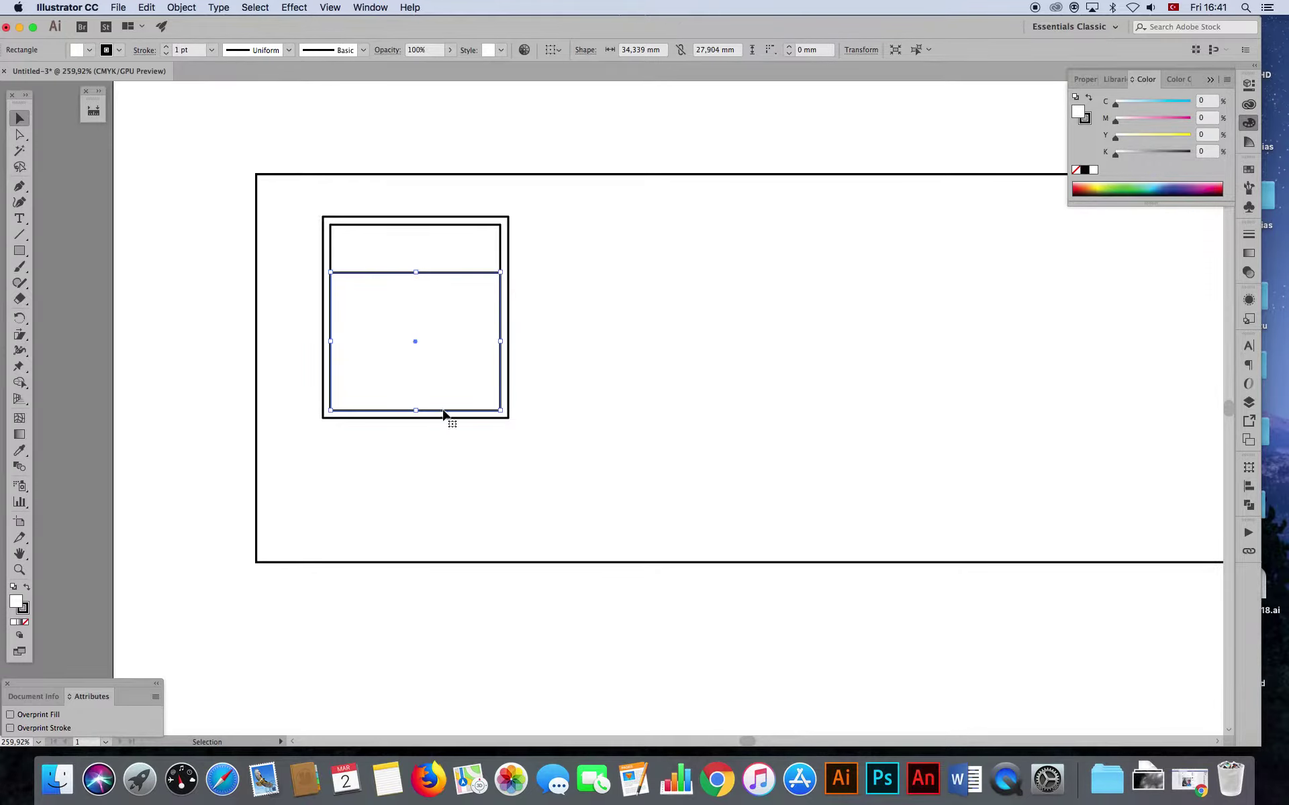
drag(420, 416, 412, 286)
- Resize another copy into a roughly 3 mm vertical mullion centred horizontally in the window
click(403, 229)
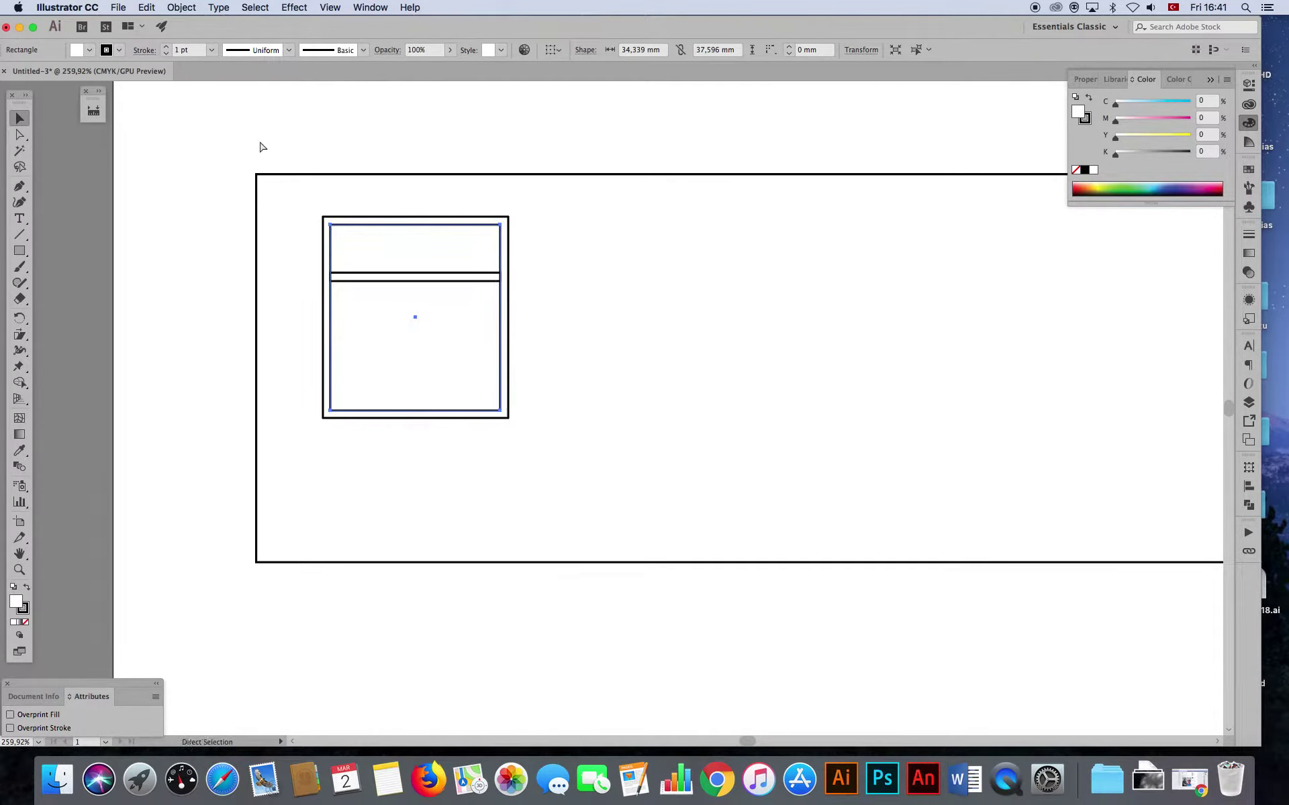
key(v)
drag(331, 317, 412, 316)
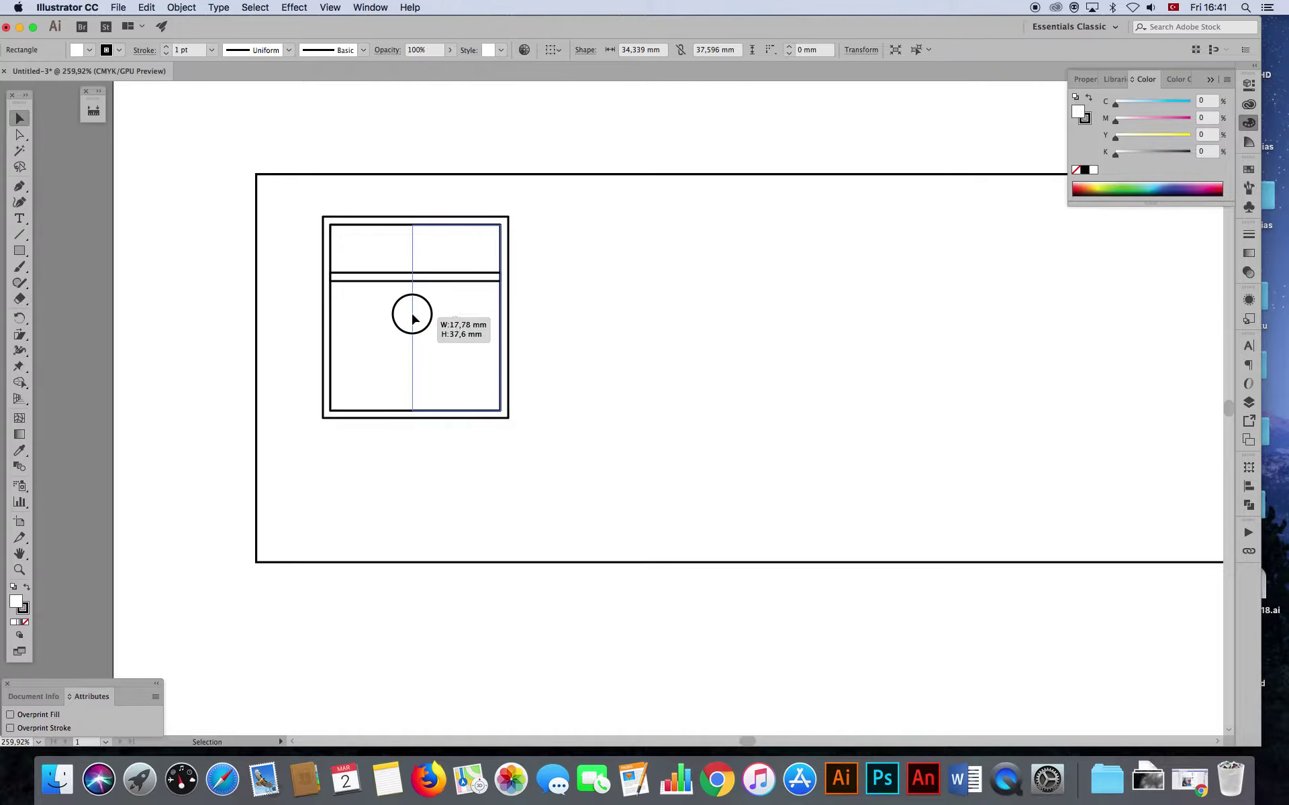
drag(502, 316, 423, 320)
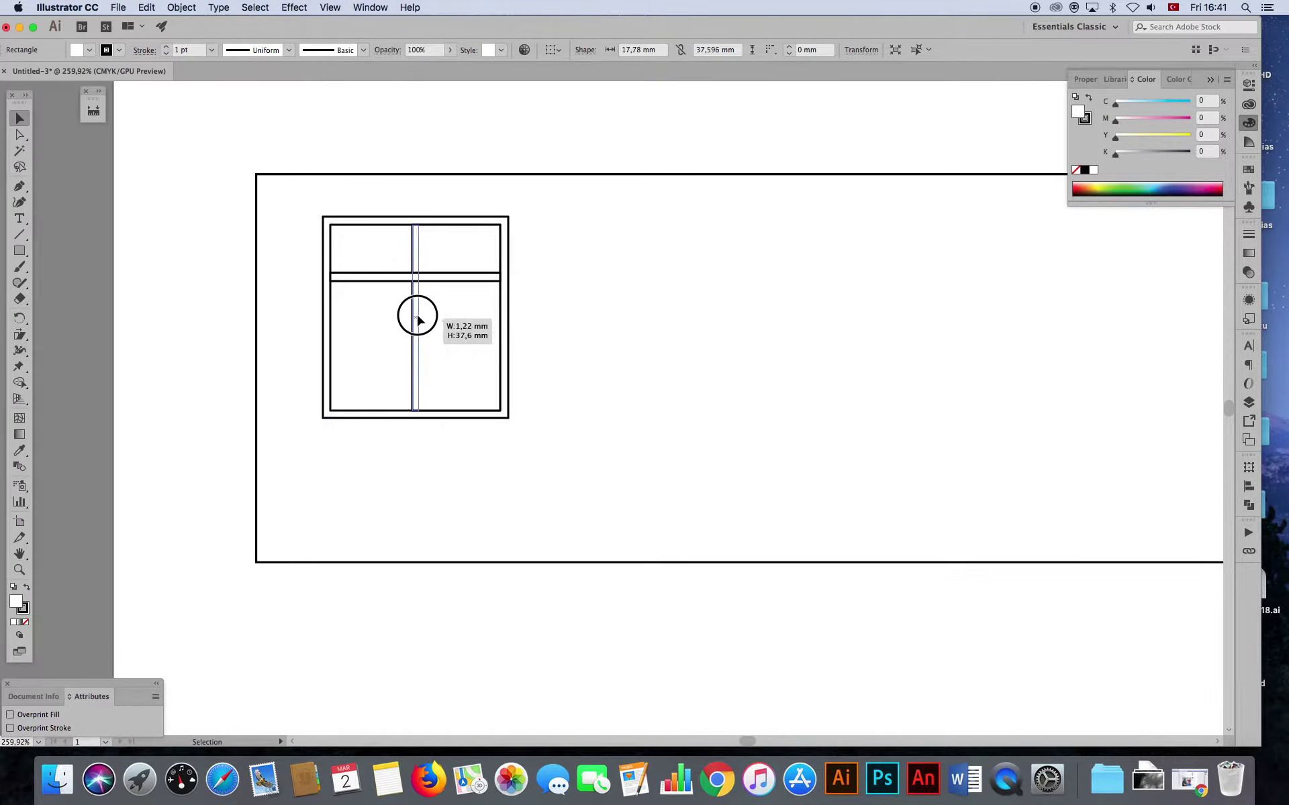
drag(423, 320, 406, 321)
click(356, 208)
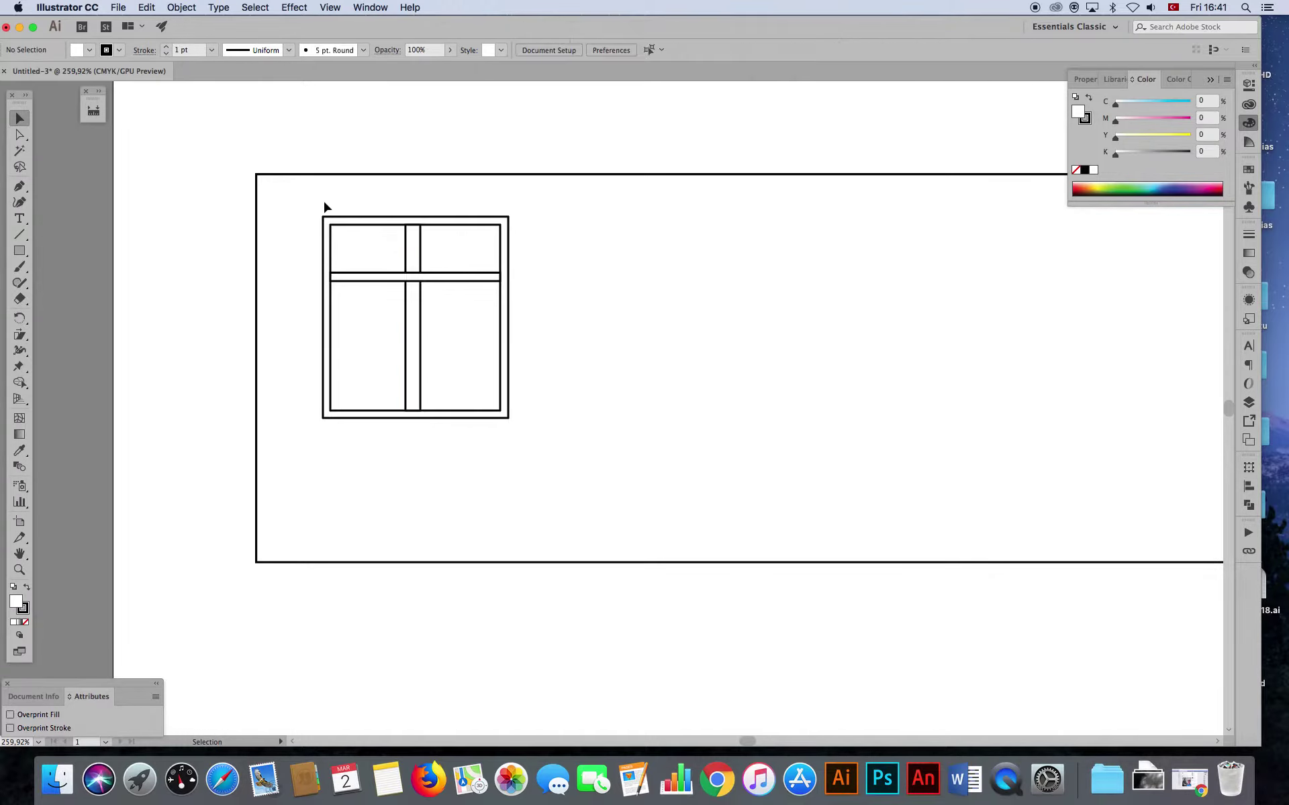
click(422, 309)
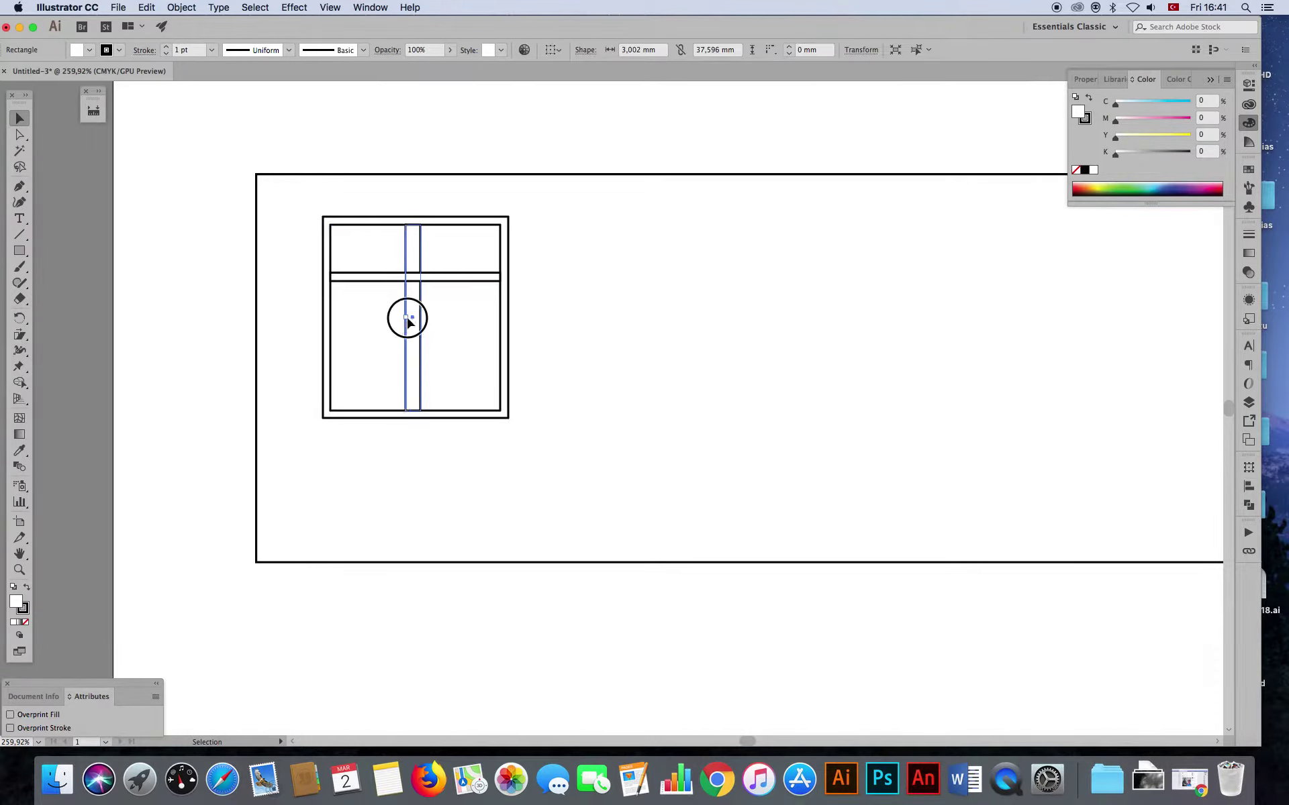
drag(312, 202, 541, 445)
click(595, 52)
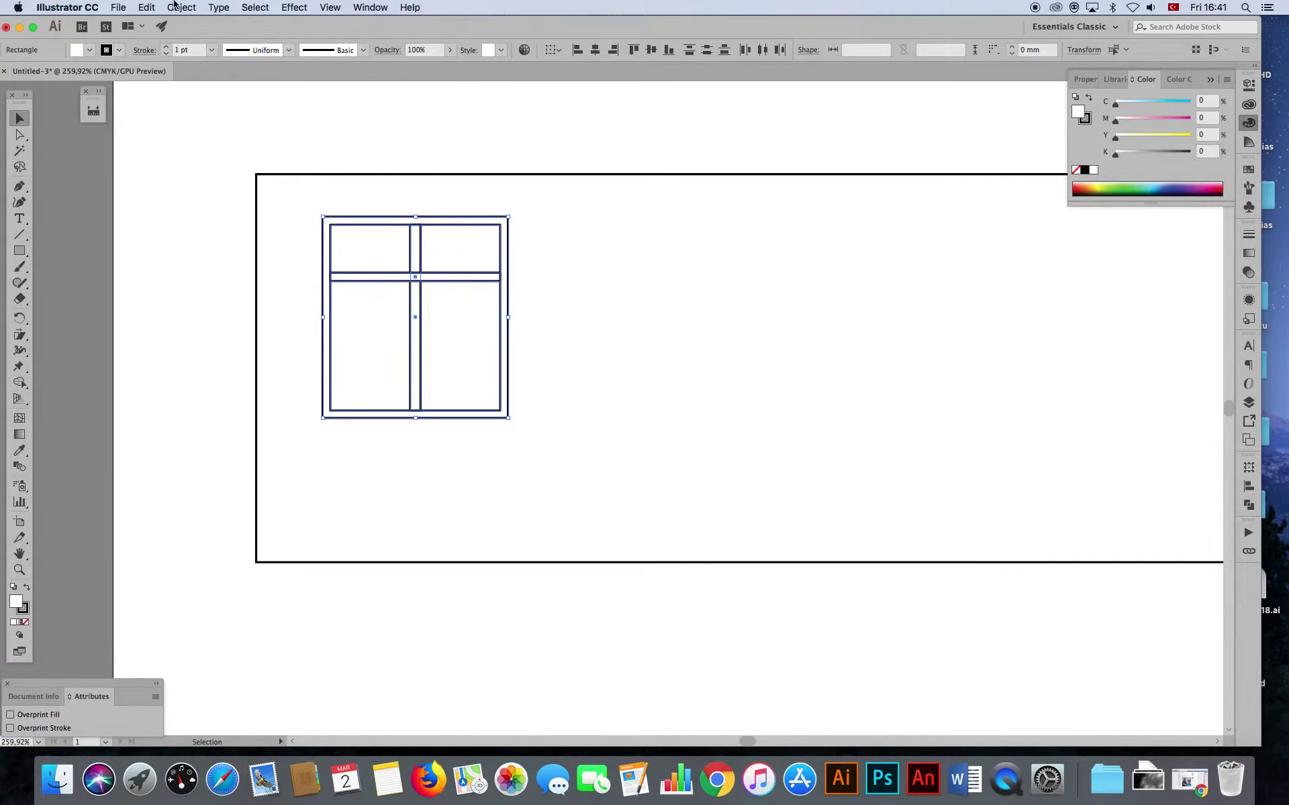
- Group the window pieces and duplicate the window into a row of four
click(180, 6)
click(196, 52)
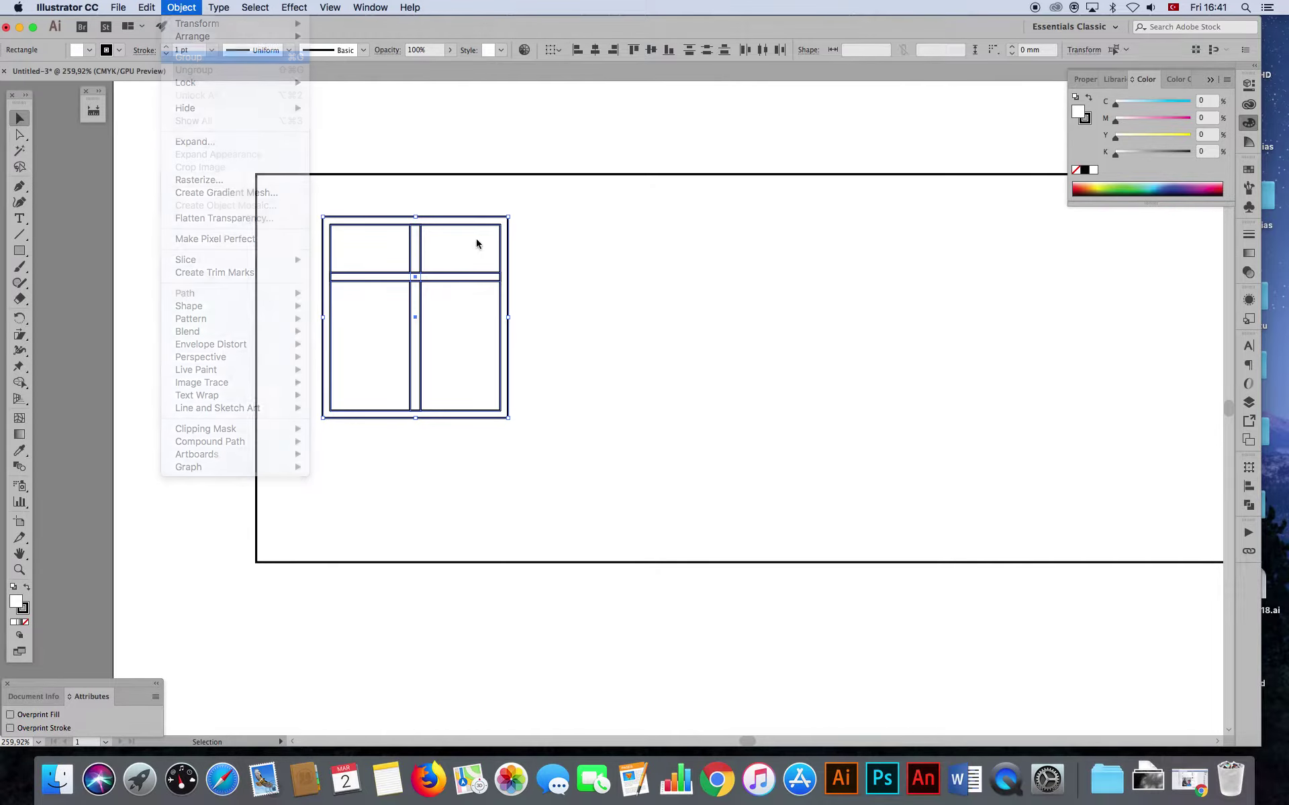
key(super+minus)
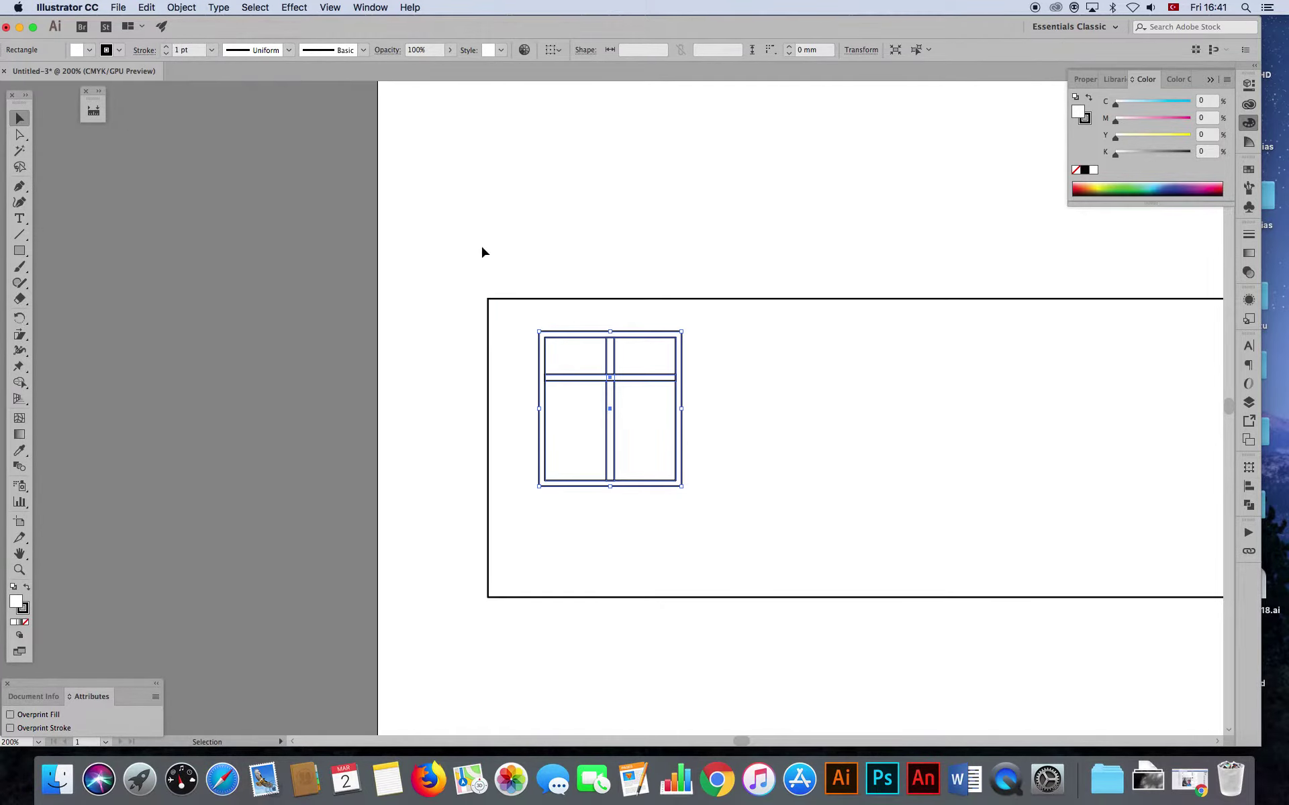
drag(594, 319, 355, 274)
click(355, 275)
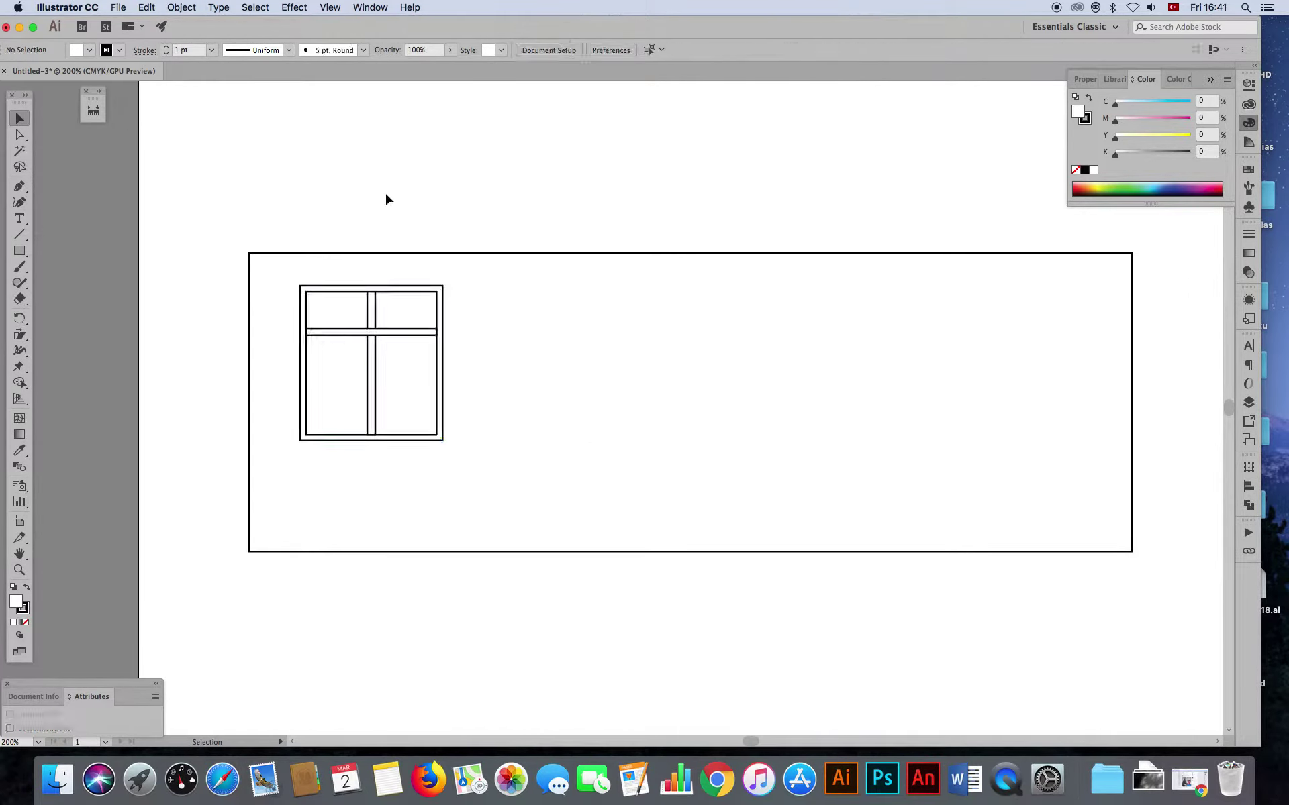
drag(367, 292, 582, 293)
drag(386, 295, 788, 297)
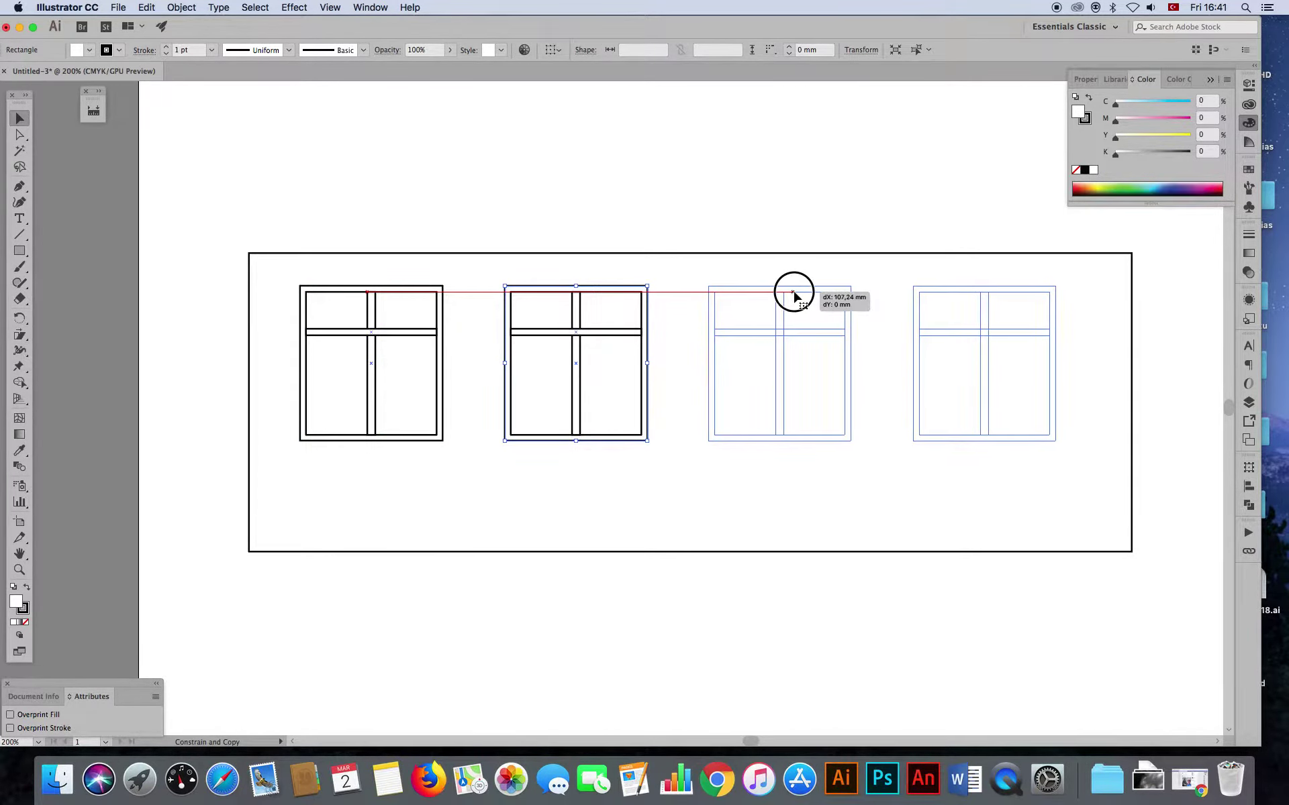
drag(788, 297, 792, 295)
- Scale the whole drawing down to fit the page
key(super+minus)
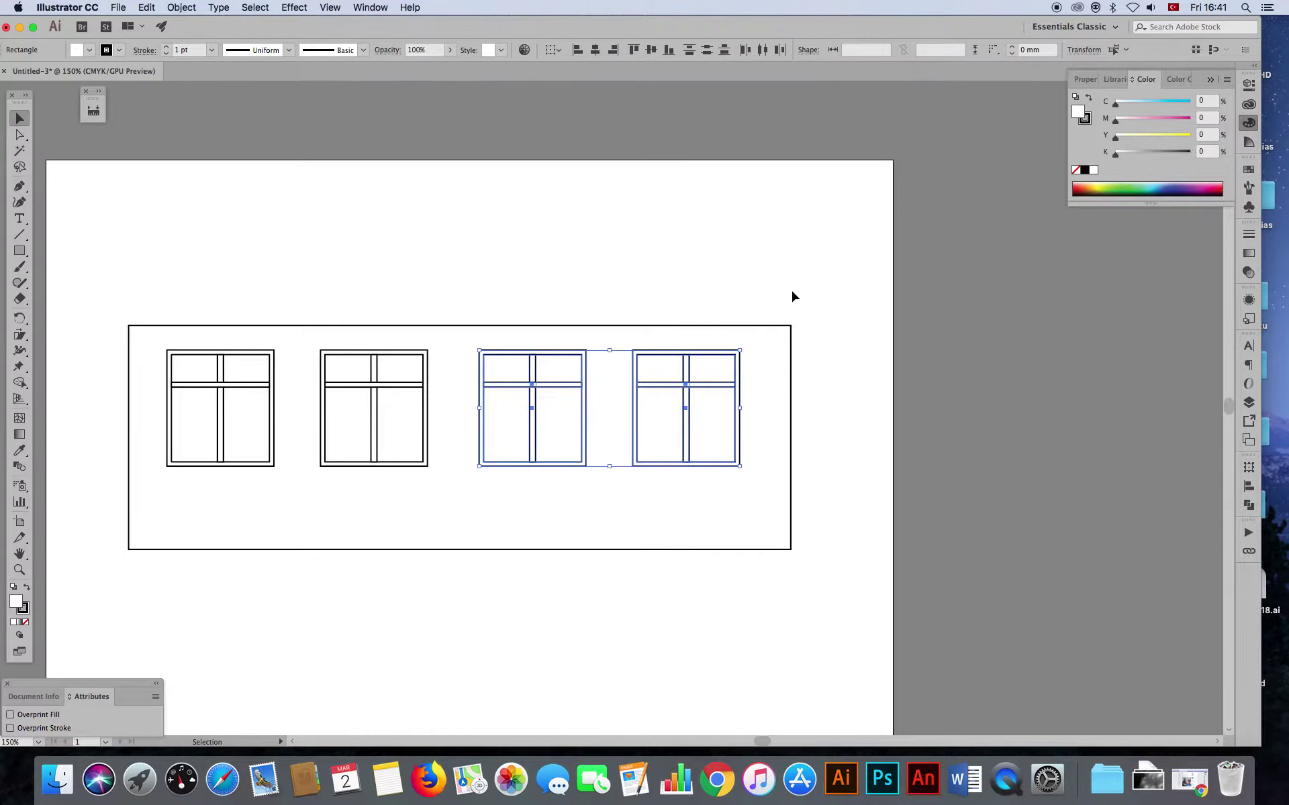
click(243, 287)
drag(112, 300, 859, 578)
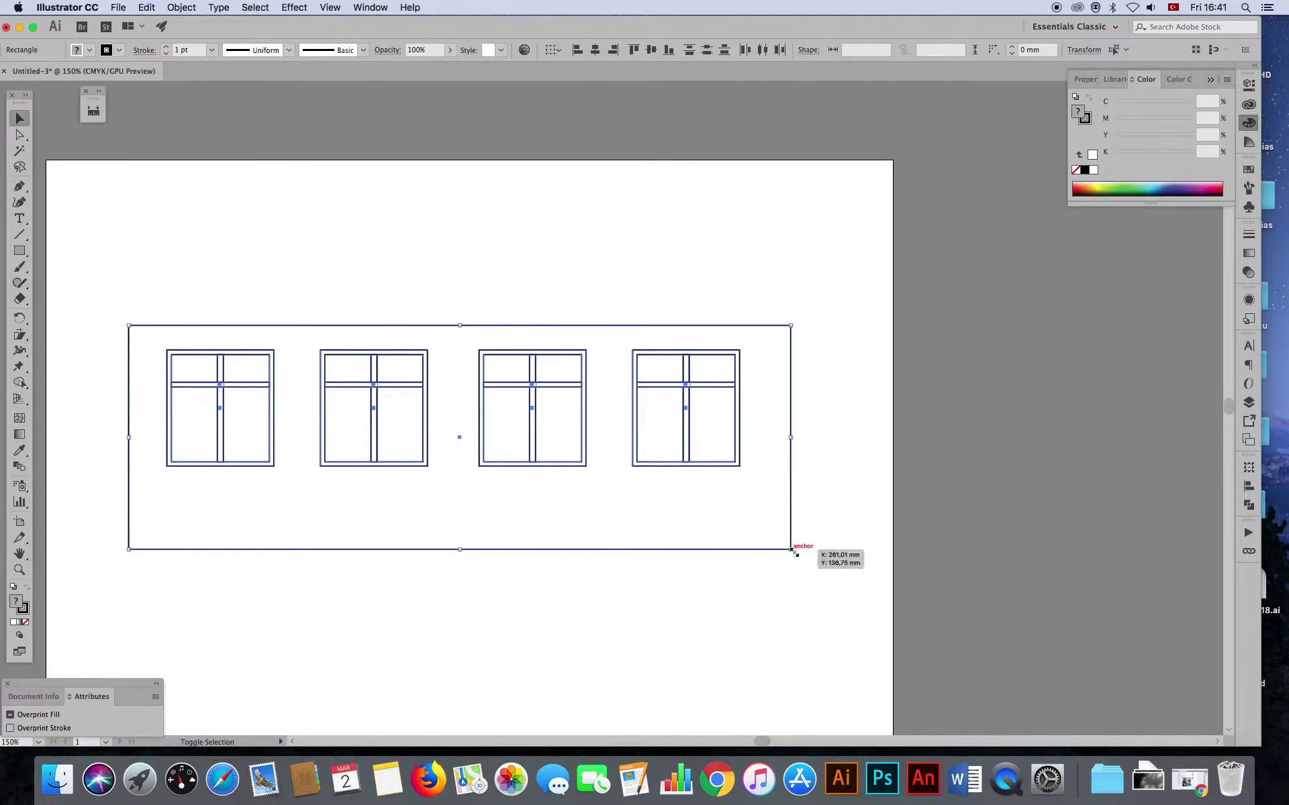
drag(792, 549, 667, 508)
click(696, 572)
- Add a fifth window and widen the wall to about 234.77 × 67.34 mm around all five
click(573, 376)
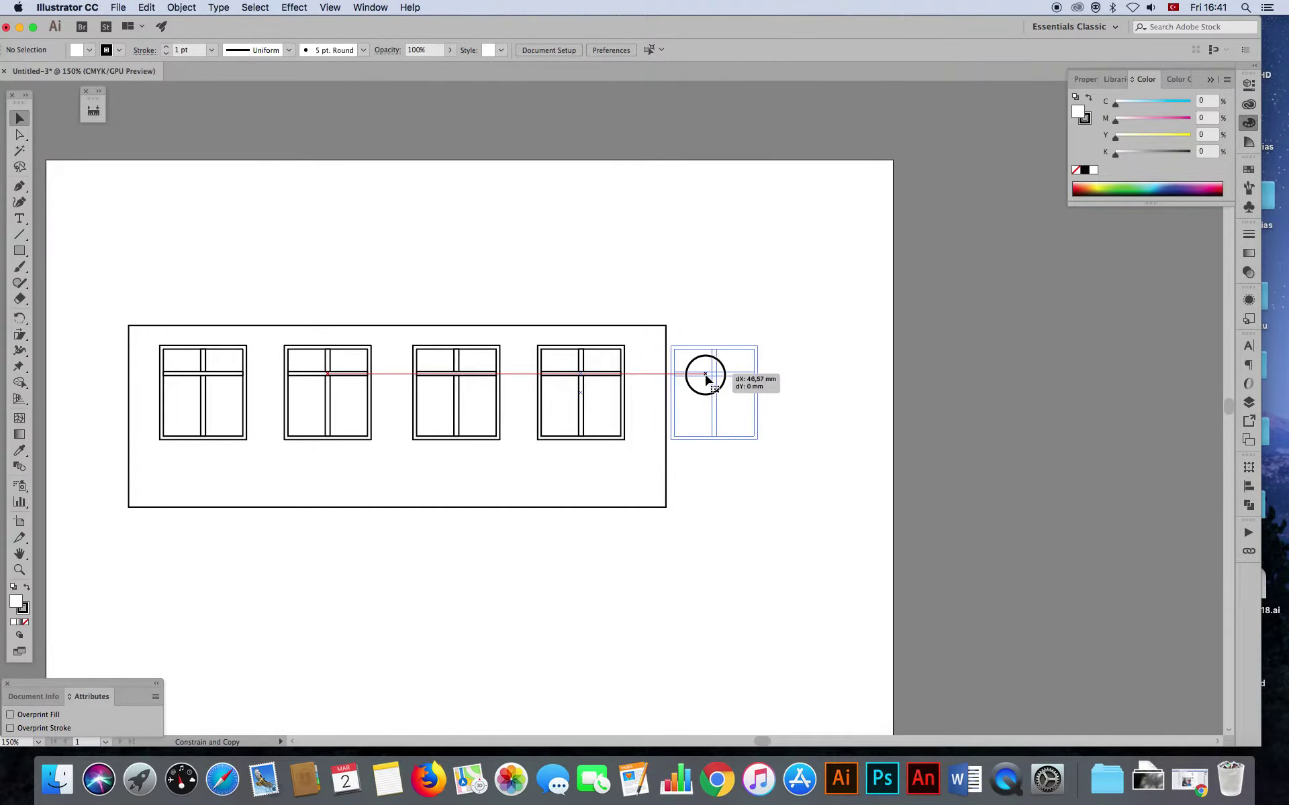
drag(573, 376, 711, 376)
click(666, 326)
drag(665, 416, 799, 418)
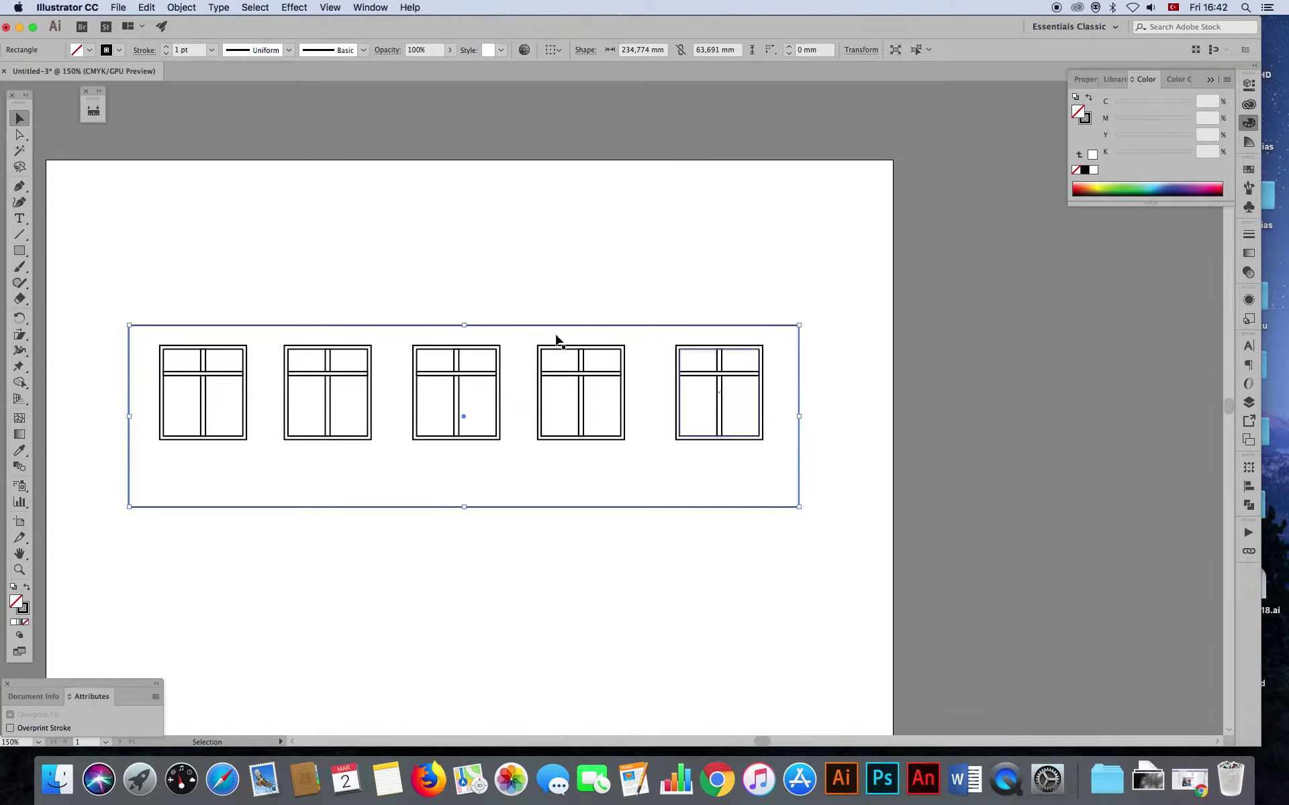
drag(463, 326, 463, 315)
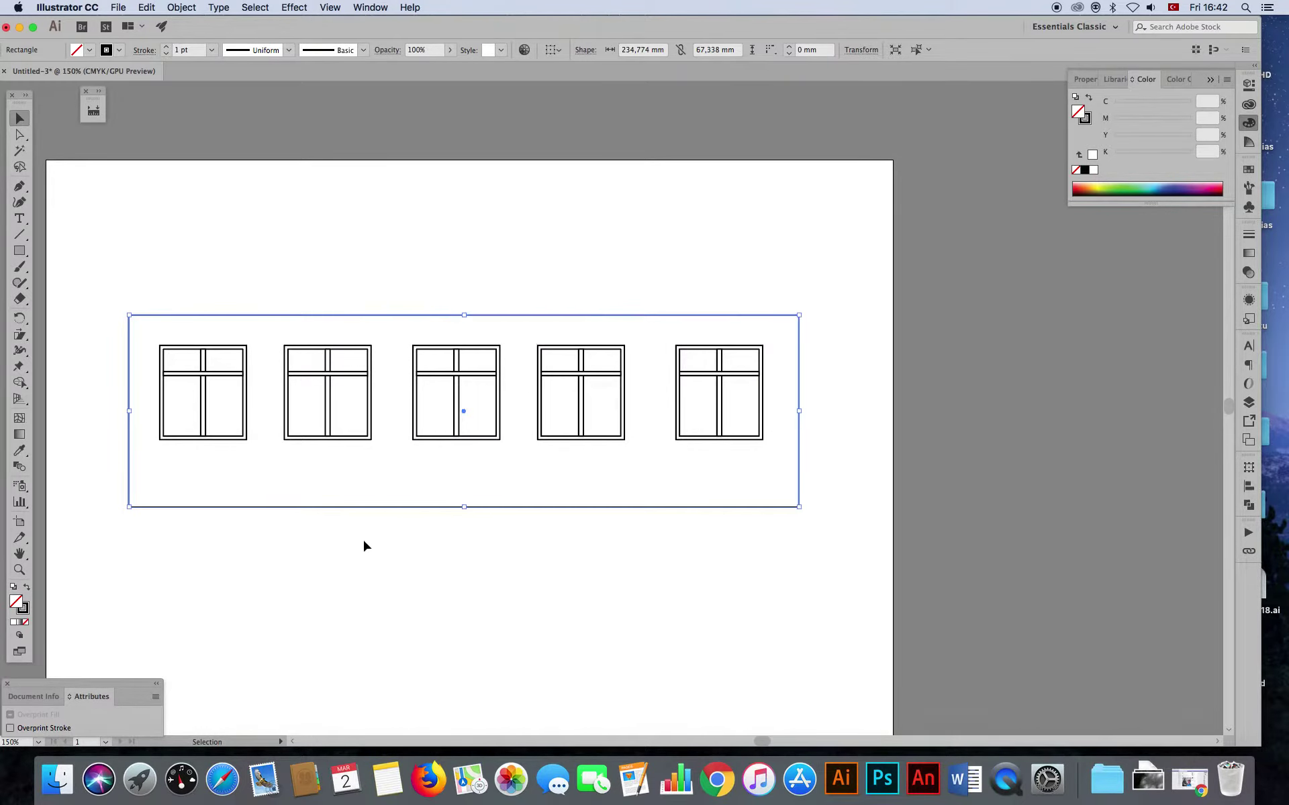
- Ungroup the second and fourth windows and delete their mullion bars
click(335, 380)
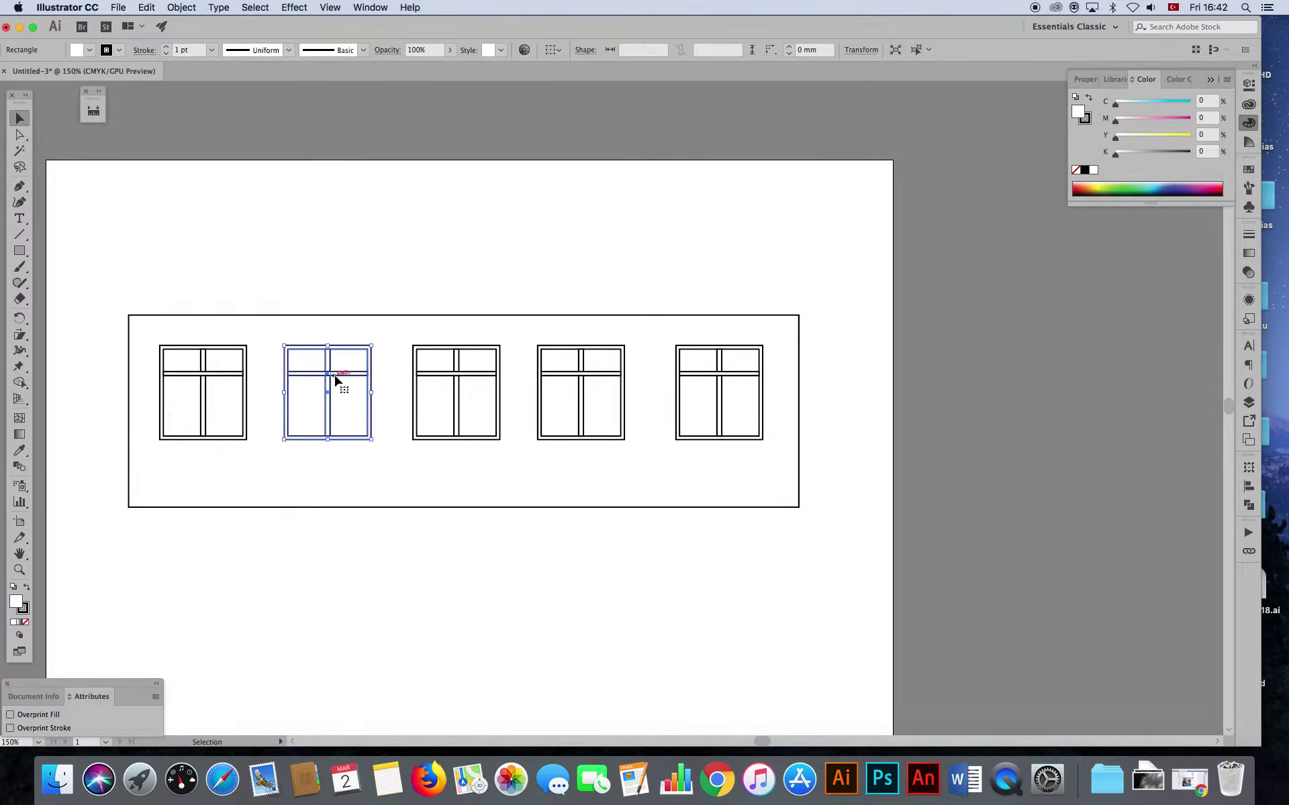
shift+click(586, 376)
click(143, 8)
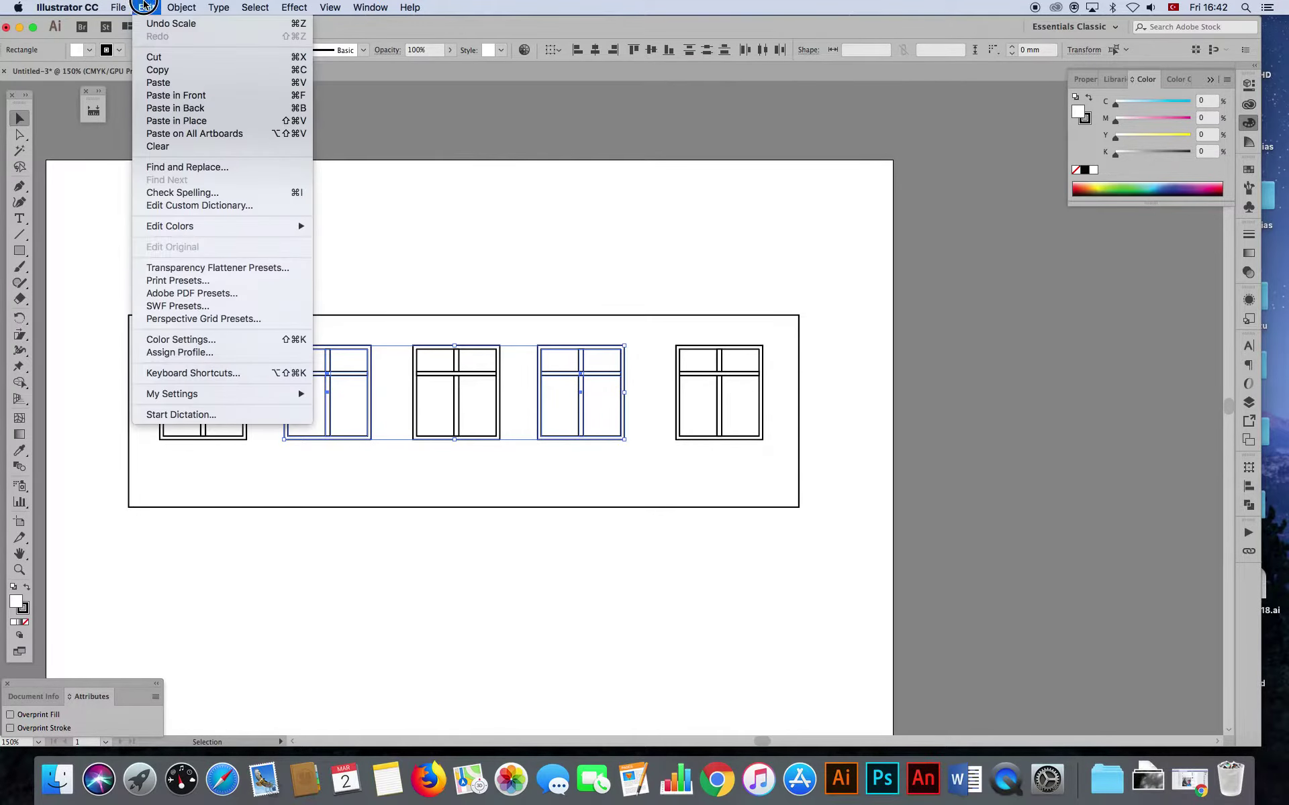
click(202, 72)
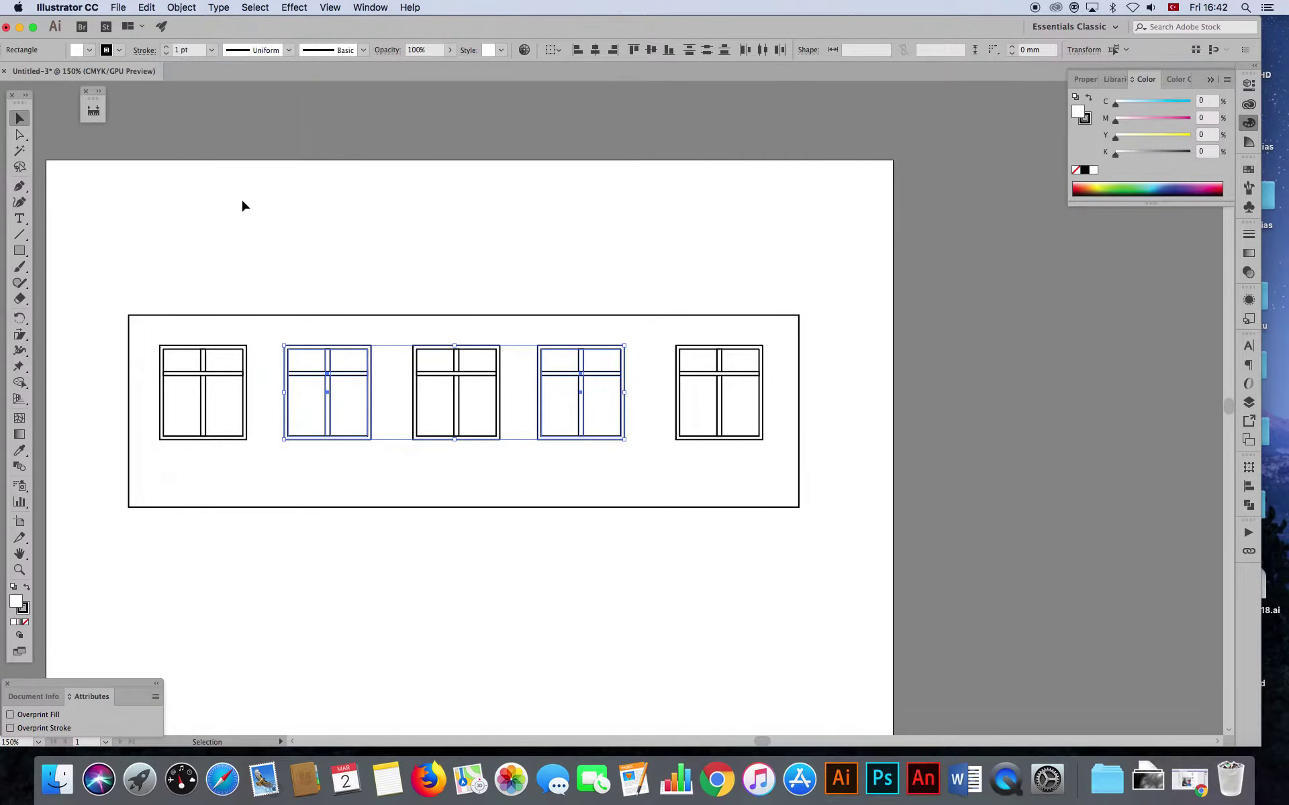
click(282, 289)
click(324, 373)
key(Delete)
click(328, 382)
key(Delete)
click(591, 373)
key(Delete)
key(Delete)
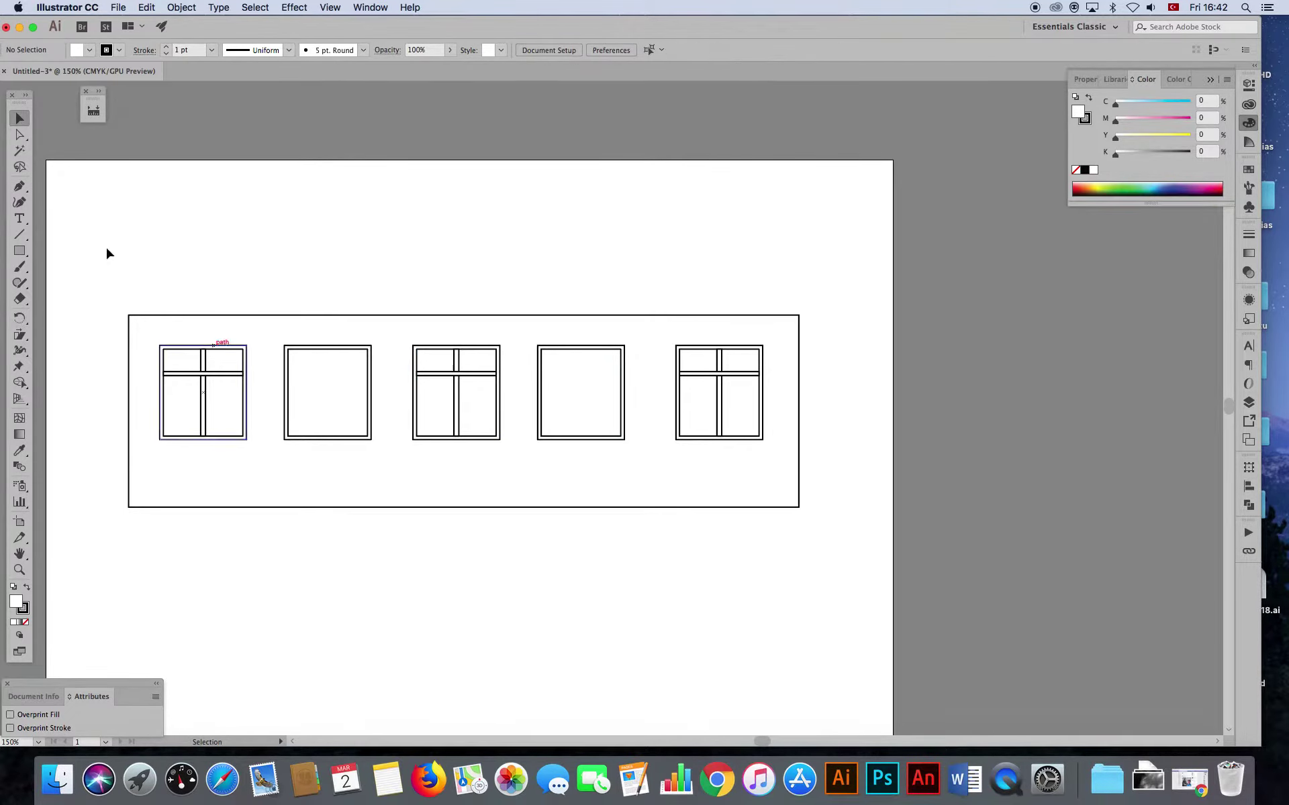
- Lower both frames' bottom edges to the wall's base, making about 56.3 mm tall doors
click(20, 135)
mouse_move(276, 459)
mouse_down()
mouse_move(385, 436)
mouse_move(374, 461)
mouse_up()
drag(272, 468, 377, 427)
drag(536, 457, 630, 438)
key(Down)
key(Down)
key(Down)
key(Down)
key(Down)
key(Down)
key(Down)
key(Down)
key(Down)
key(Down)
key(Down)
key(Down)
key(Down)
key(Down)
key(Down)
key(Down)
key(Down)
key(Down)
key(Down)
key(Down)
key(Down)
key(Down)
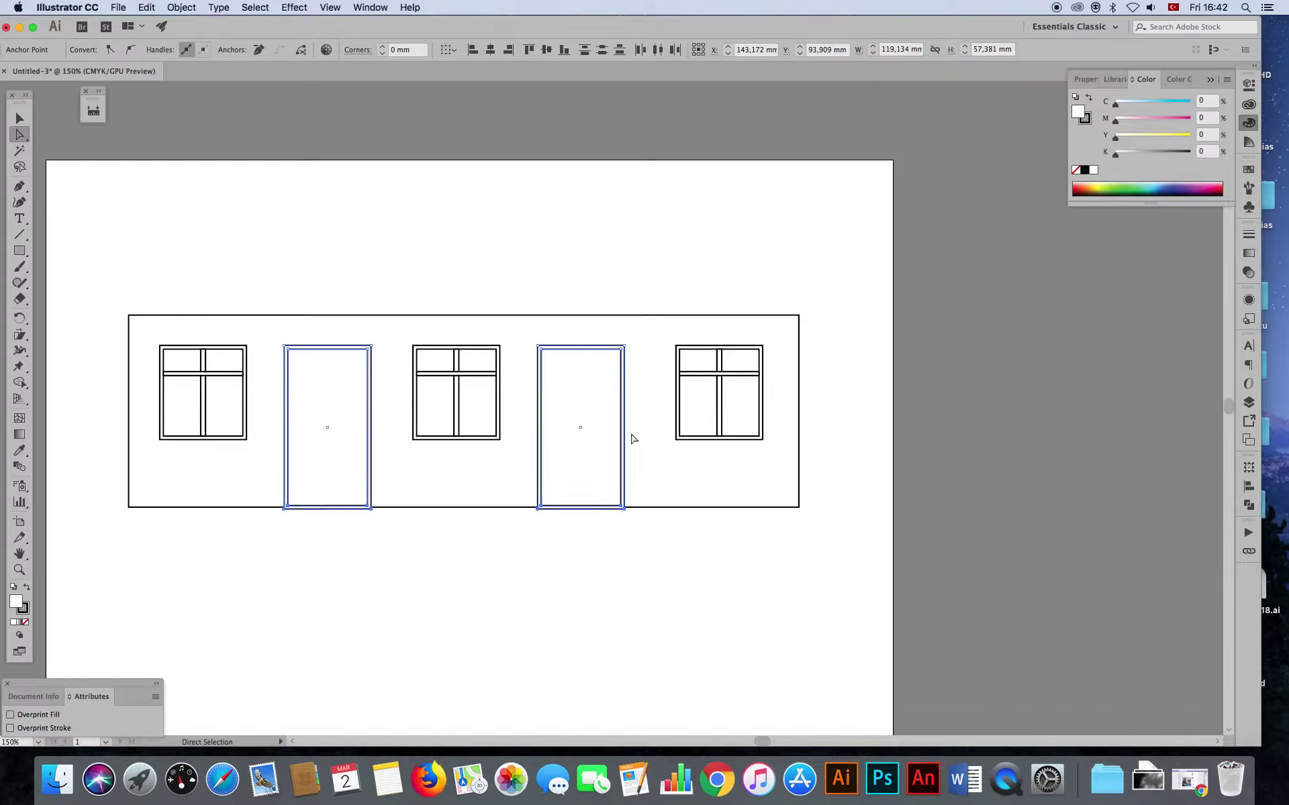
key(Up)
key(Up)
key(Up)
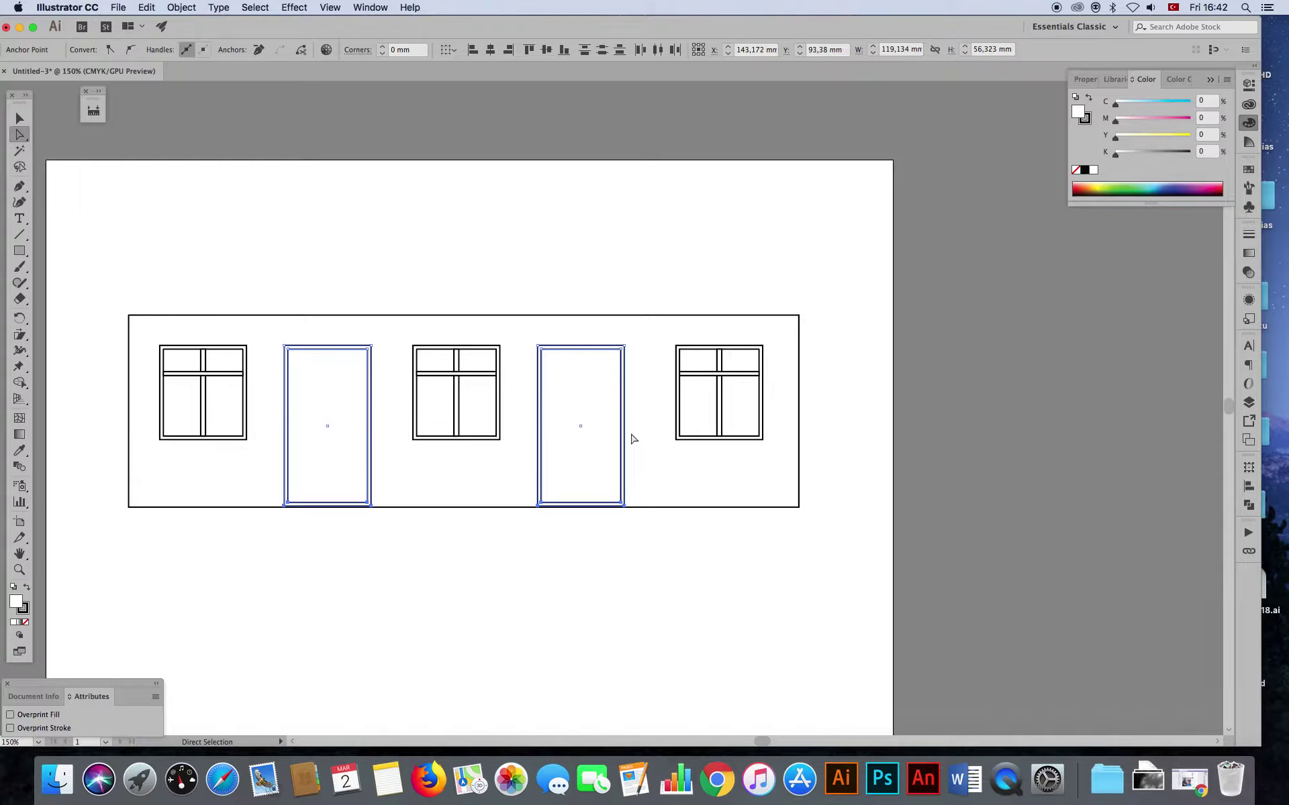
- Draw a 19.11 × 43.9 mm panel inside the first door and centre it in the frame
click(19, 570)
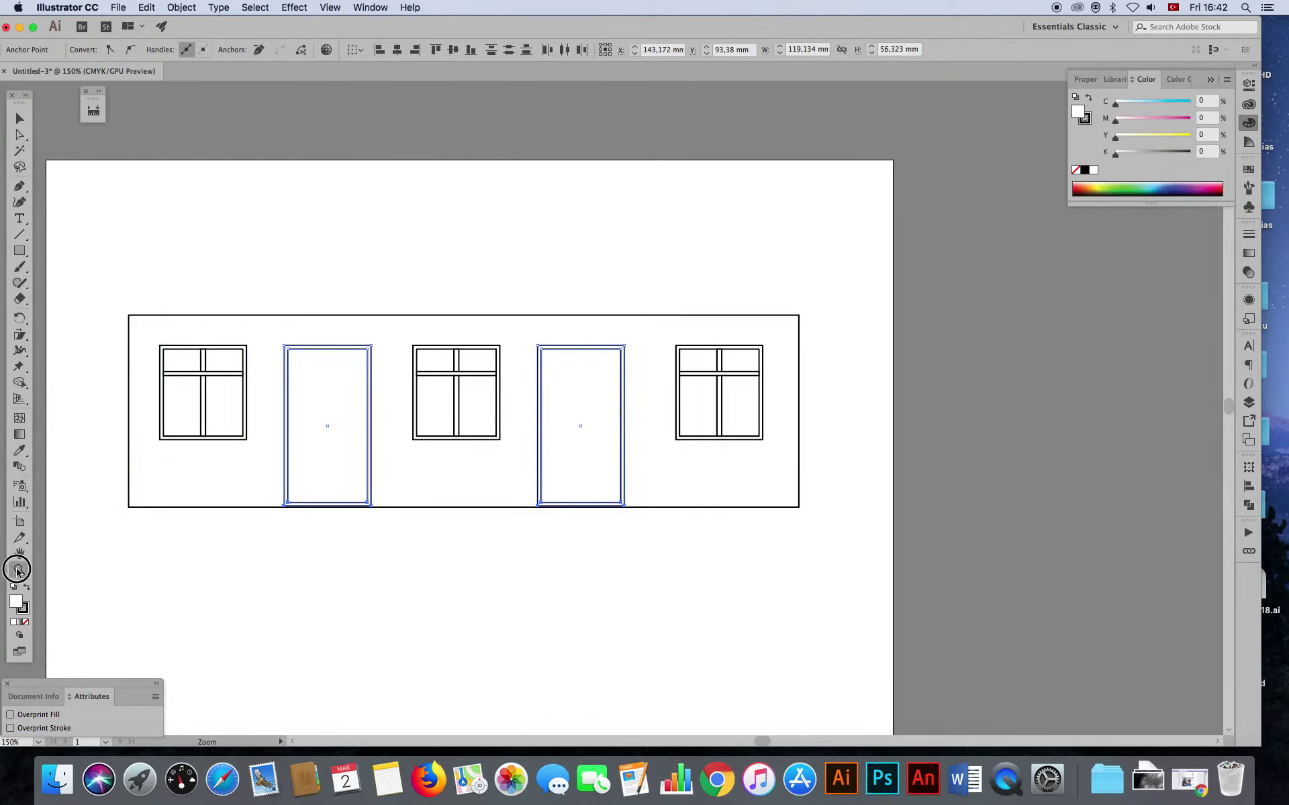
drag(357, 491, 403, 503)
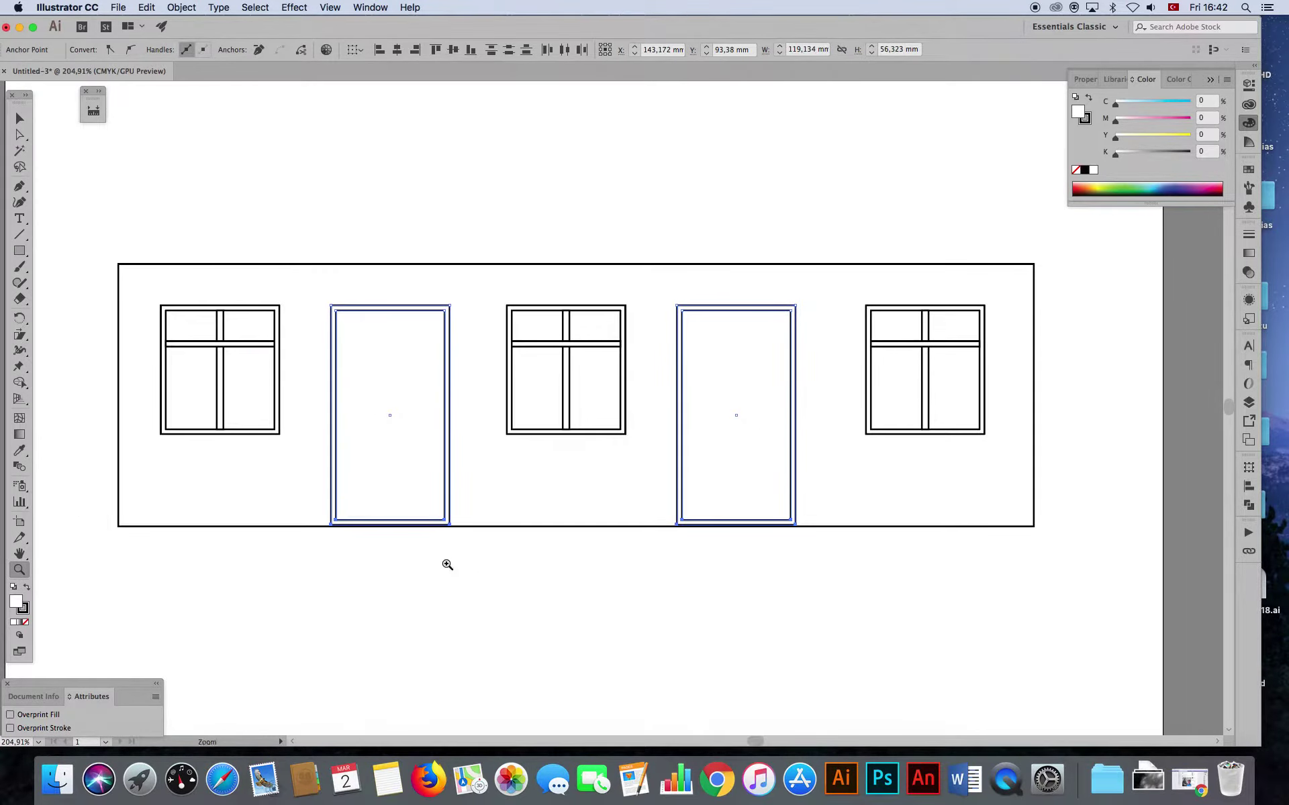
click(20, 251)
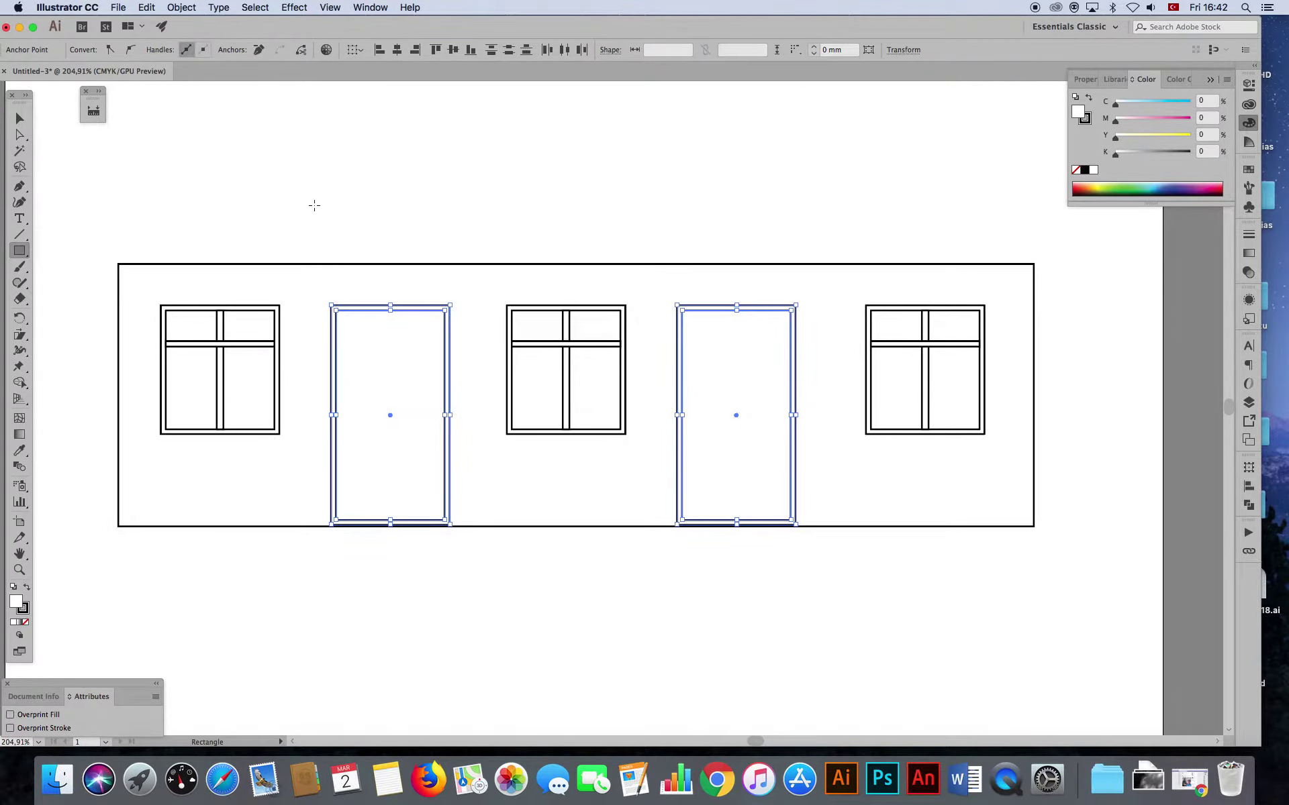
drag(354, 329, 429, 501)
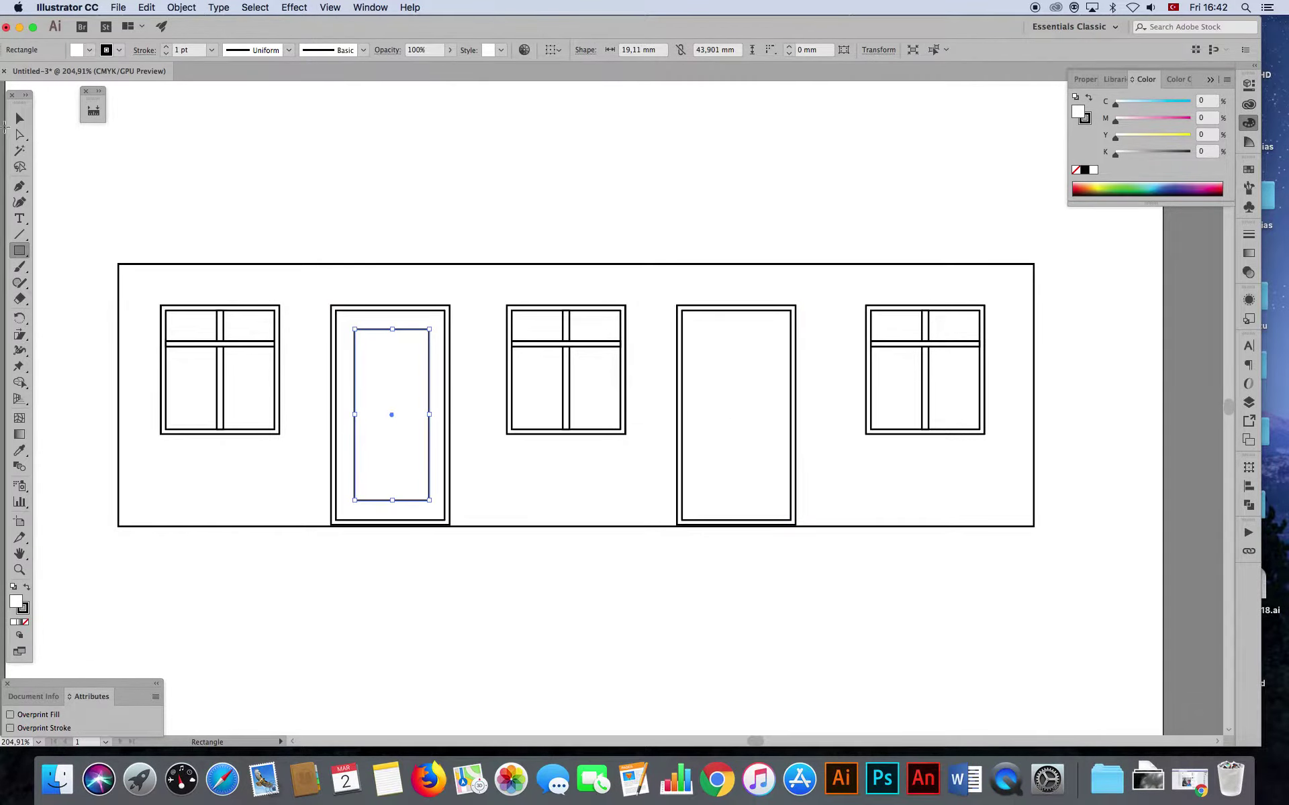
click(19, 119)
key(super+shift+a)
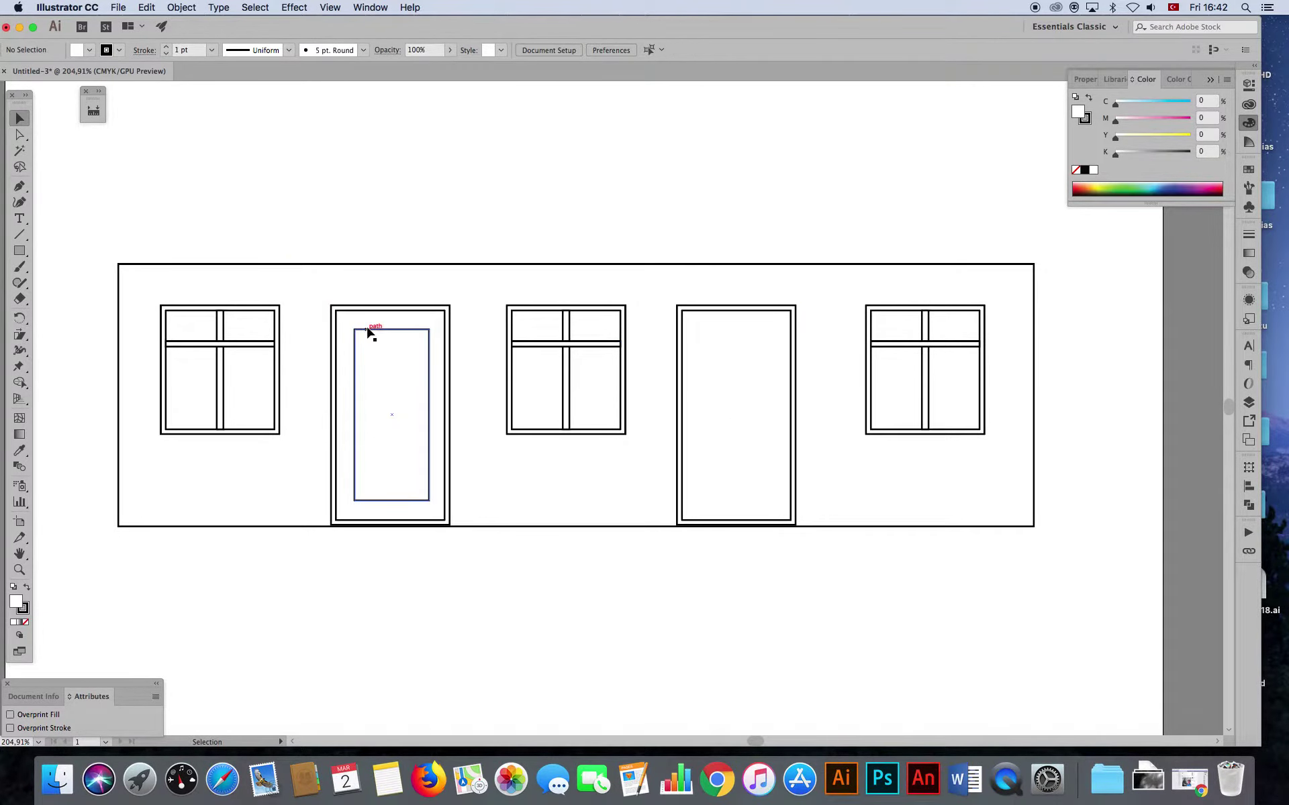
drag(369, 290, 423, 394)
click(594, 52)
- Copy the panel into the second door and centre it horizontally there
key(super+shift+a)
mouse_move(379, 334)
mouse_down()
mouse_move(725, 337)
mouse_move(713, 296)
mouse_move(738, 403)
mouse_up()
key(super+shift+a)
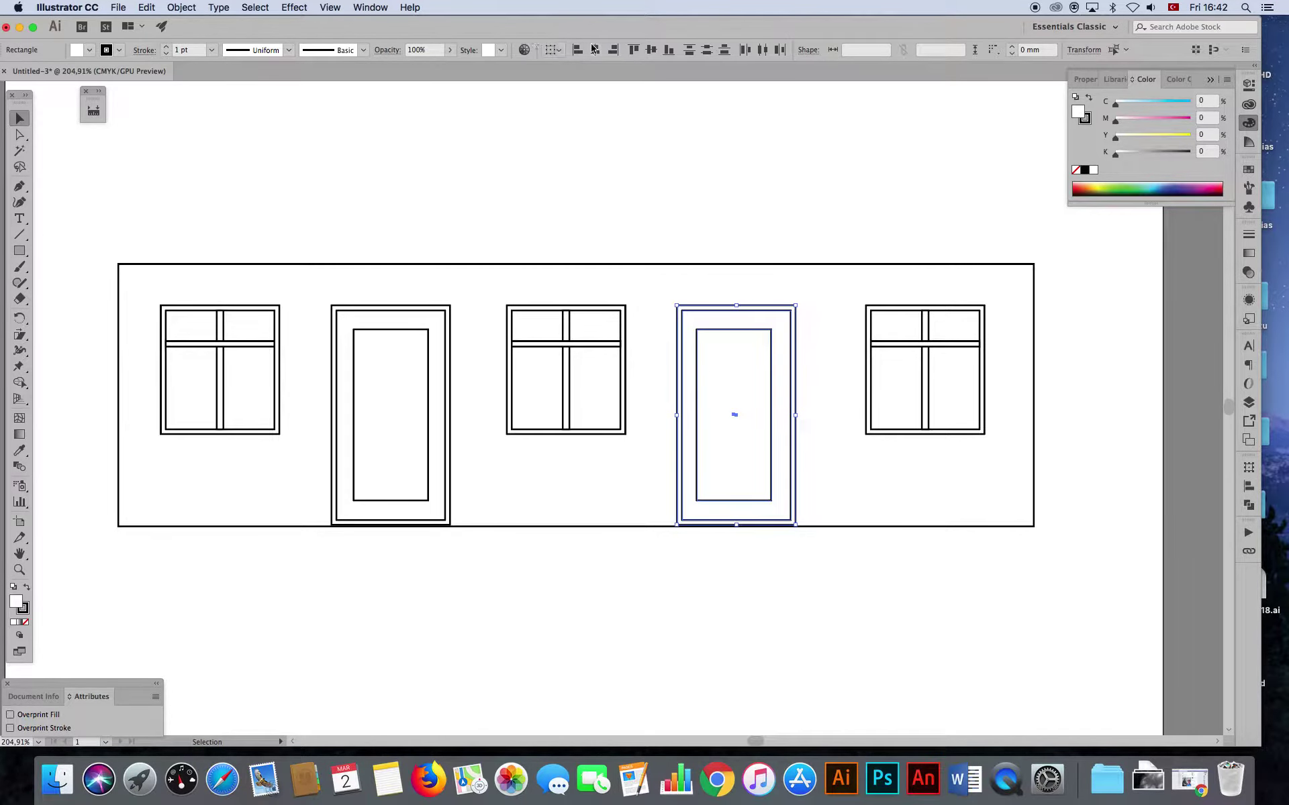
click(596, 52)
key(super+shift+a)
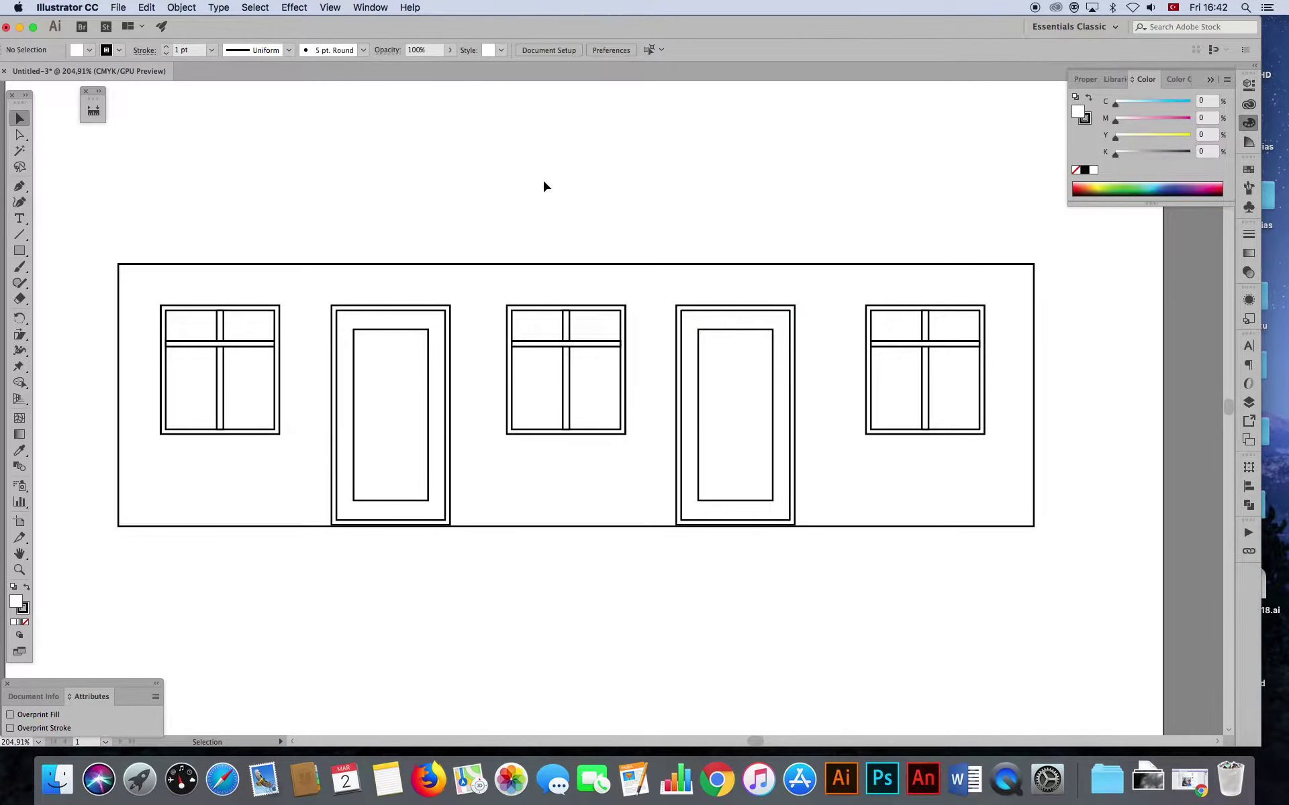
key(super+minus)
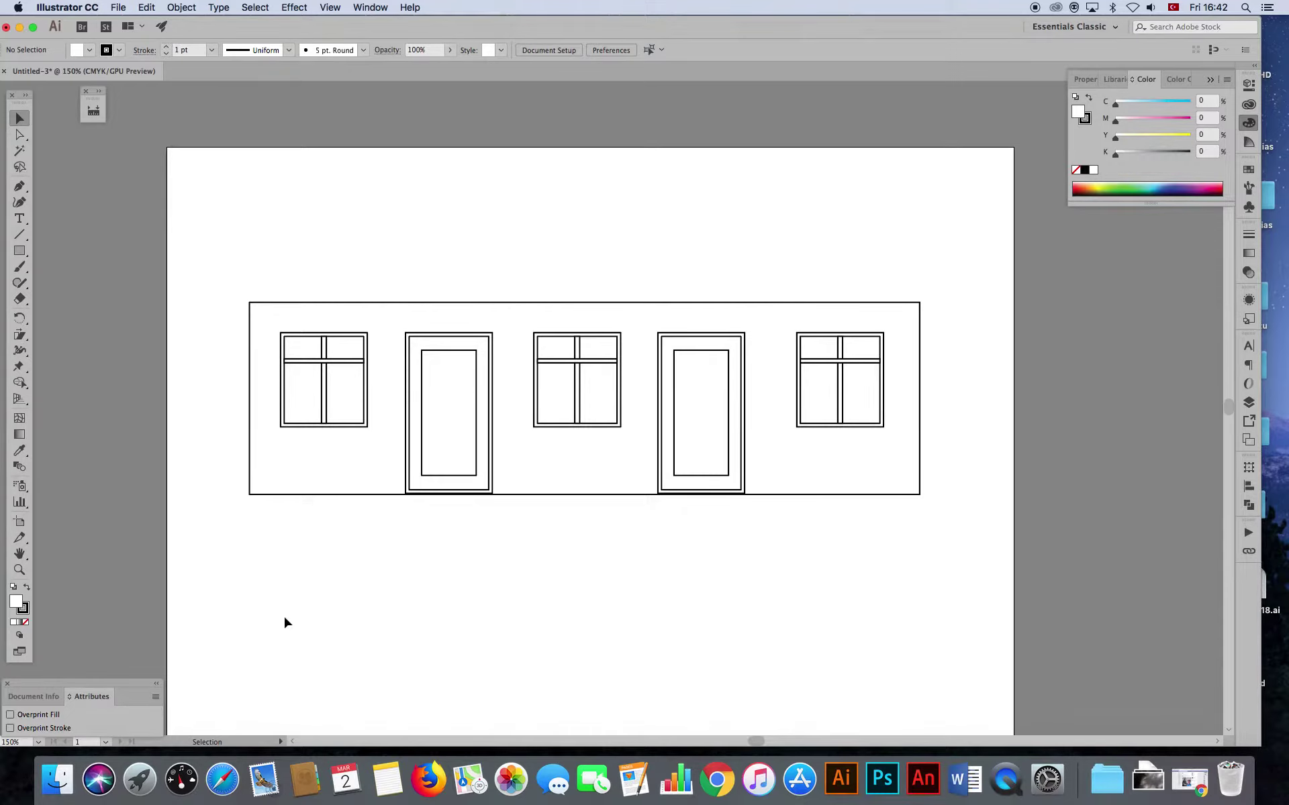
- Raise the wall rectangle's bottom edge flush with the door bottoms, making it 234.77 × 66.94 mm
click(19, 569)
drag(398, 532, 638, 541)
scroll(604, 557, left, 5)
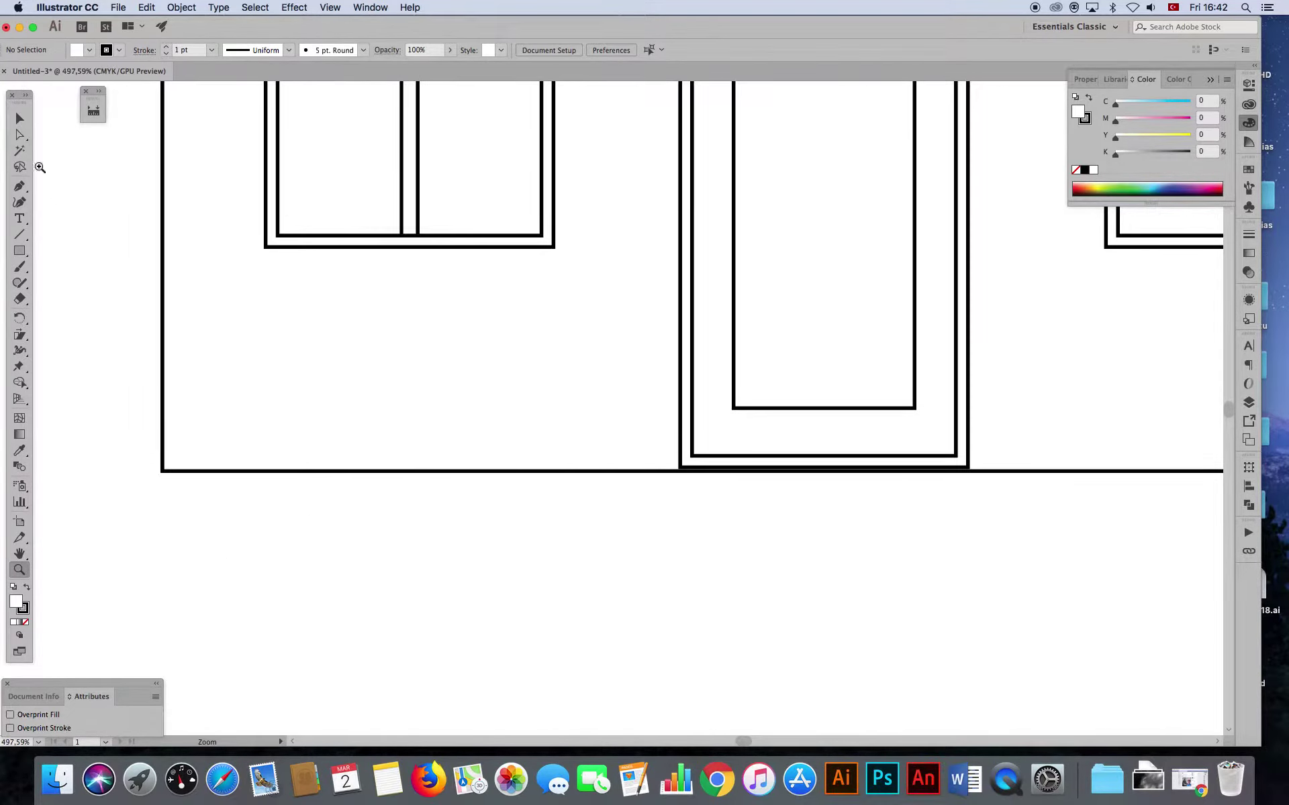
click(20, 119)
click(252, 471)
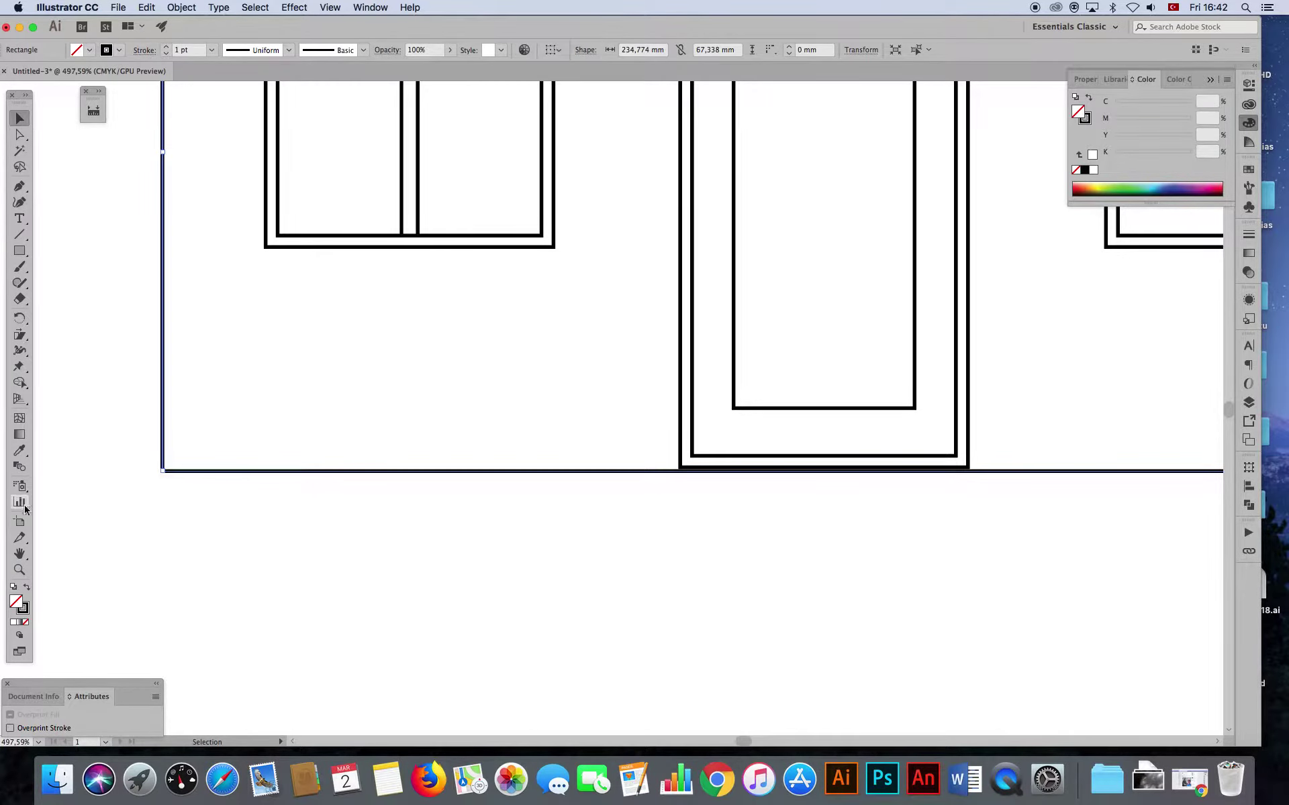
drag(162, 471, 162, 467)
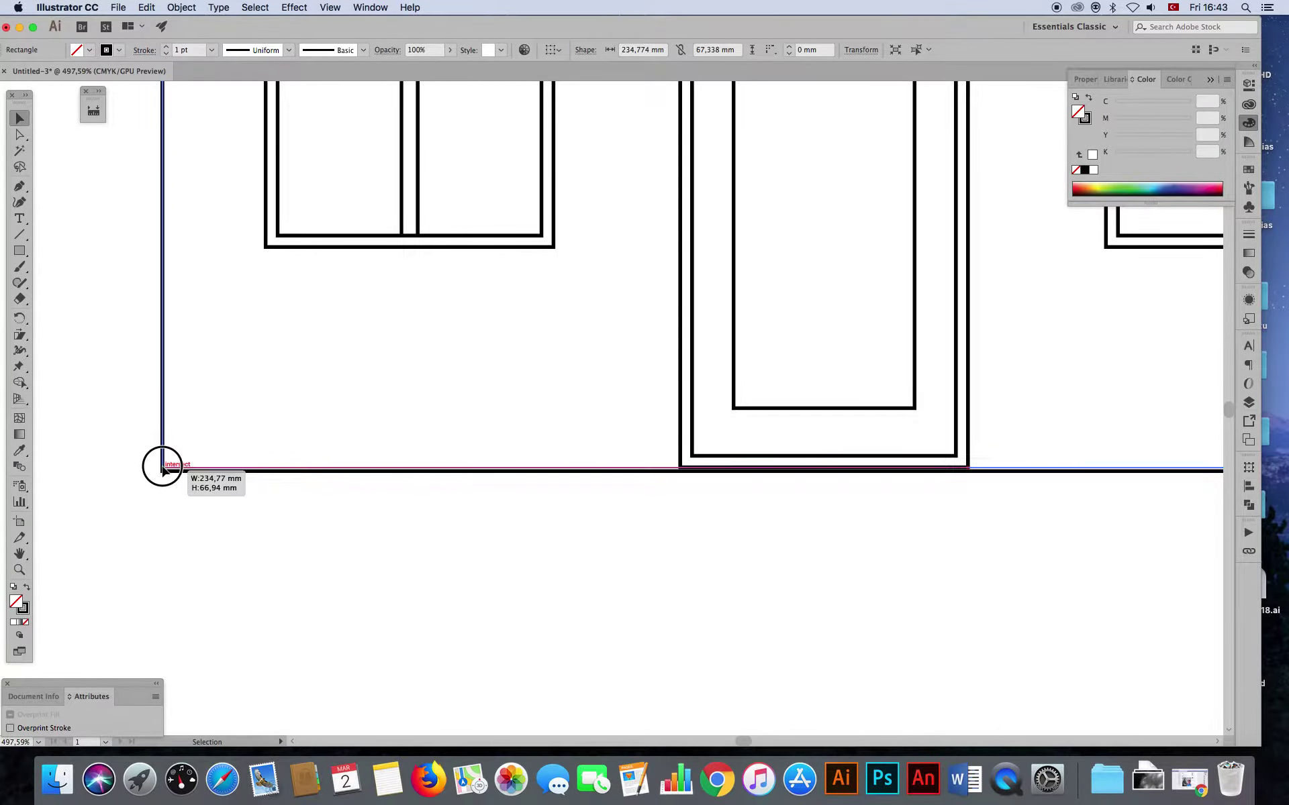
click(154, 532)
- Zoom out and recentre the view on the whole facade
key(super+minus)
key(super+minus)
key(super+minus)
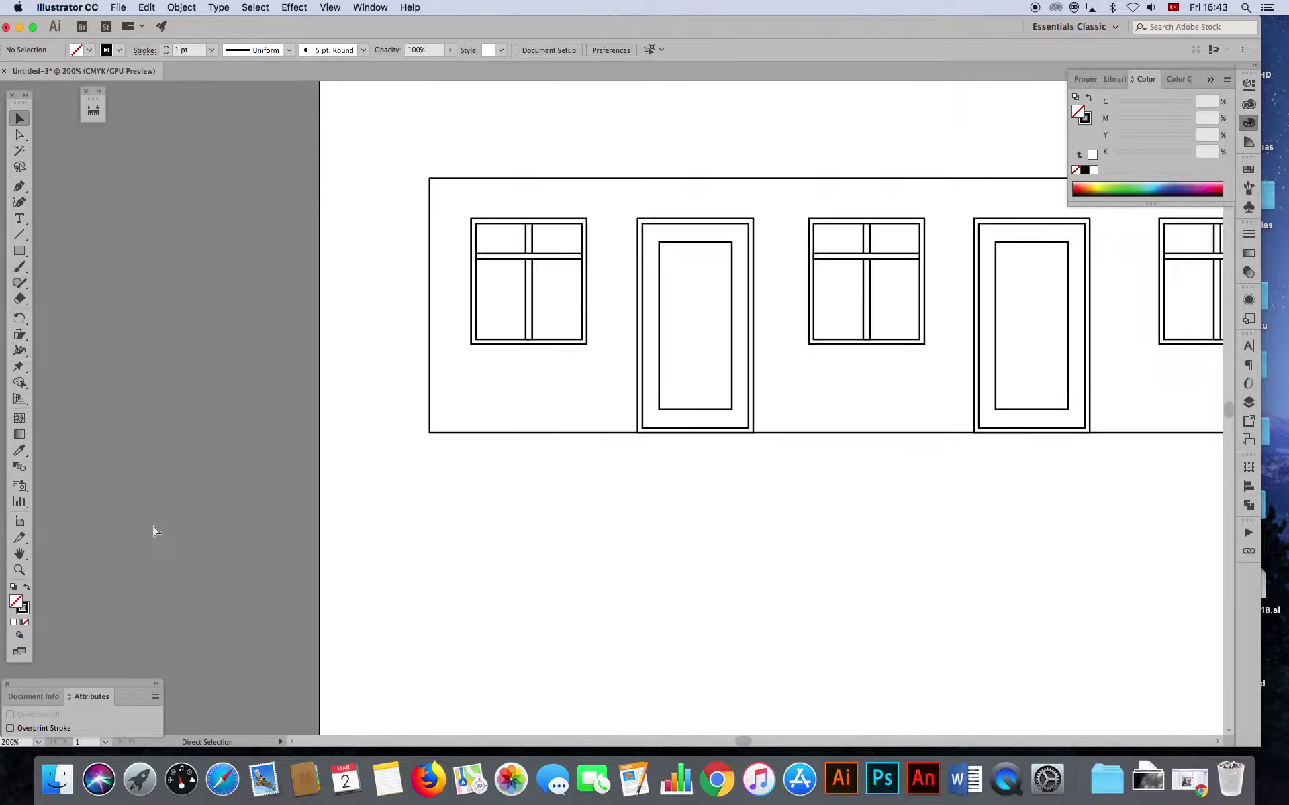
key(super+minus)
drag(408, 353, 170, 381)
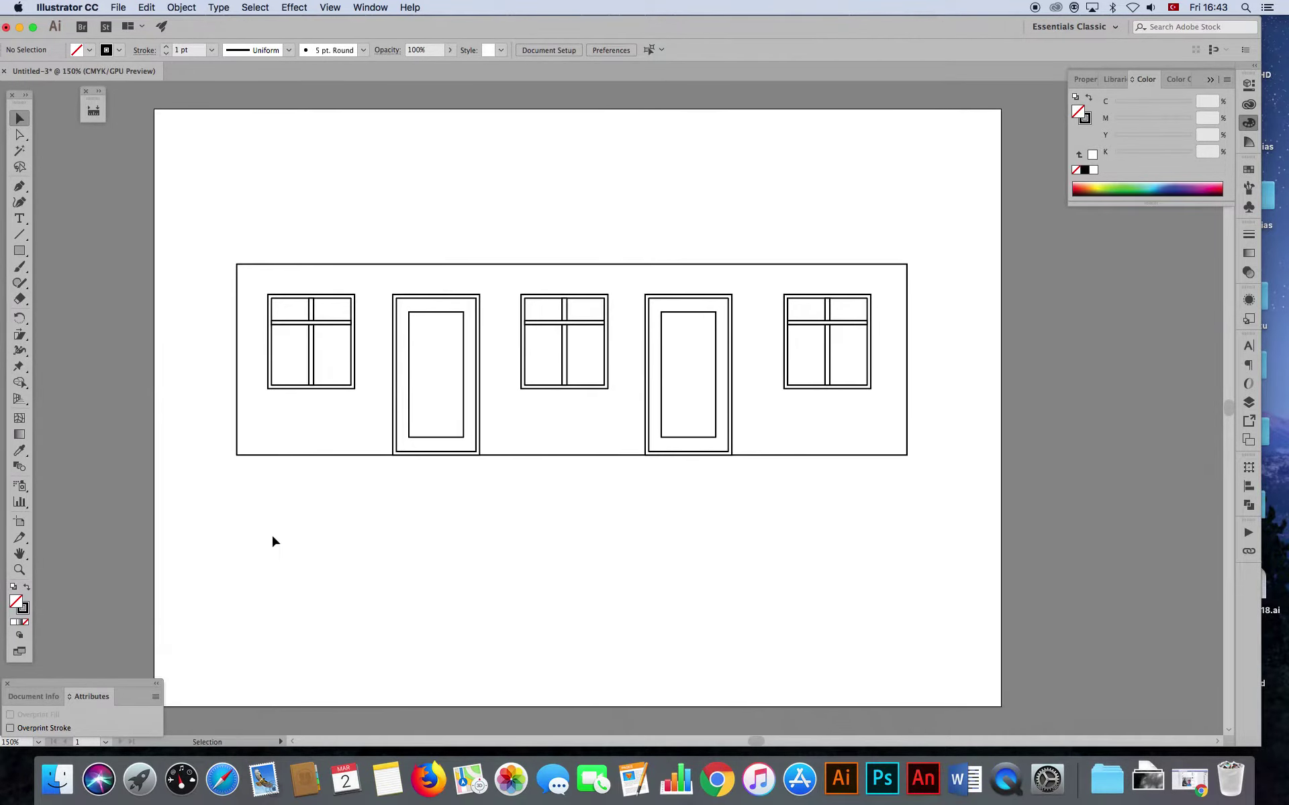
click(268, 455)
drag(400, 551, 447, 549)
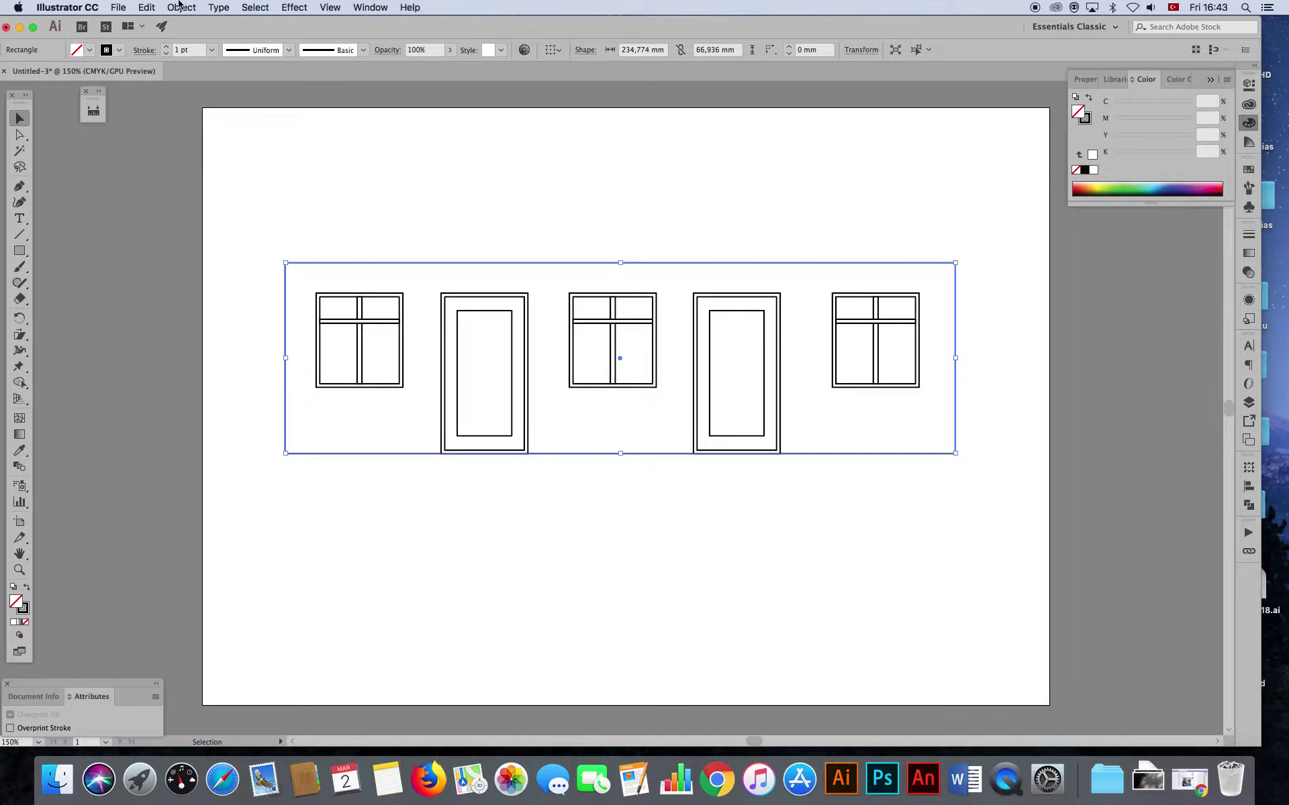
- Reshape a copy of the wall rectangle into a full-width base strip below the facade
key(a)
key(v)
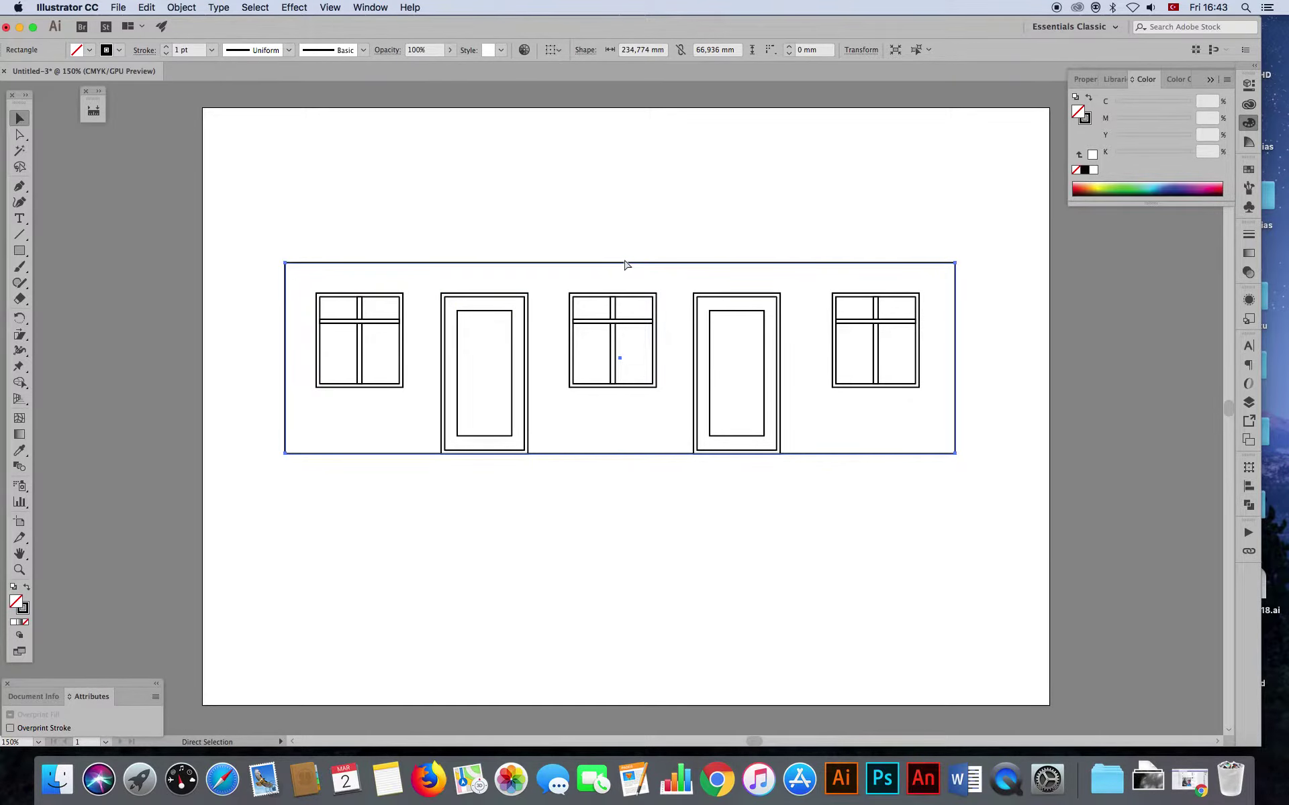
drag(622, 263, 613, 479)
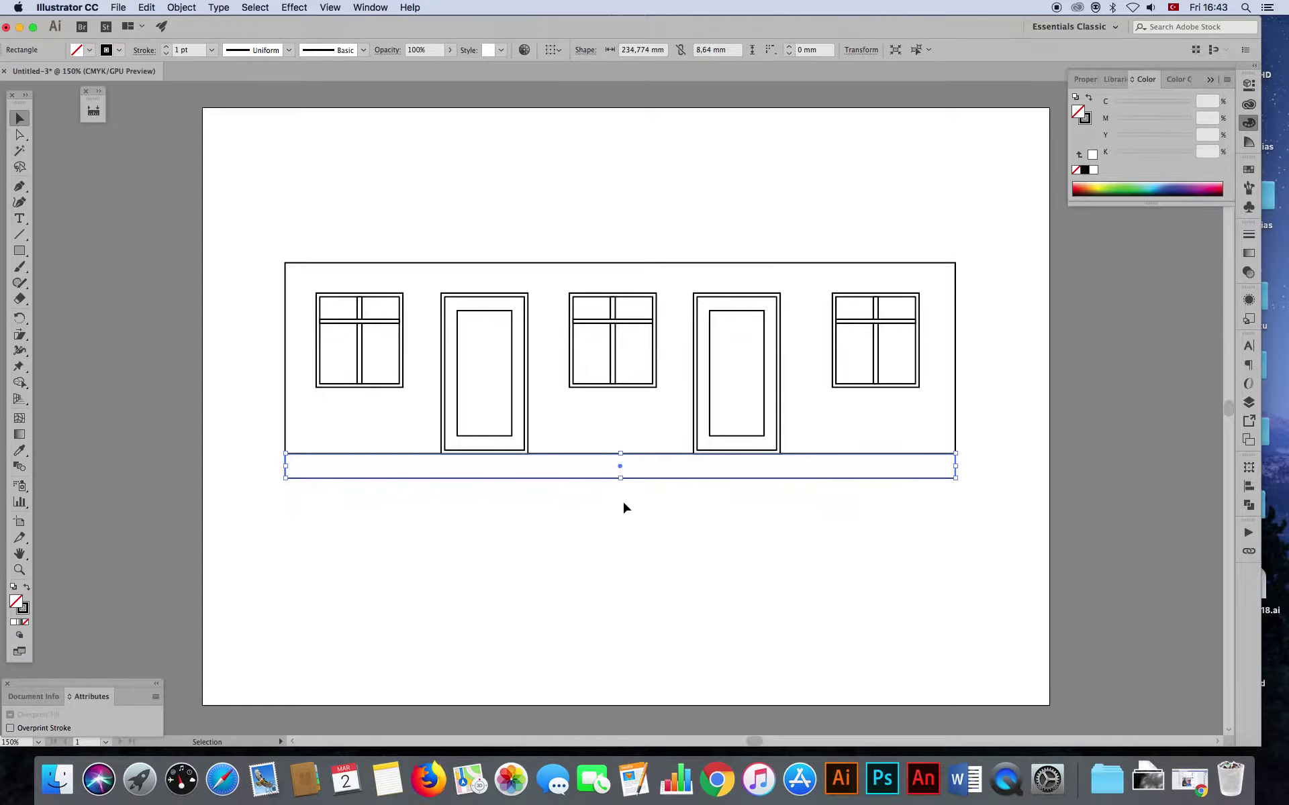
drag(620, 478, 620, 494)
click(454, 634)
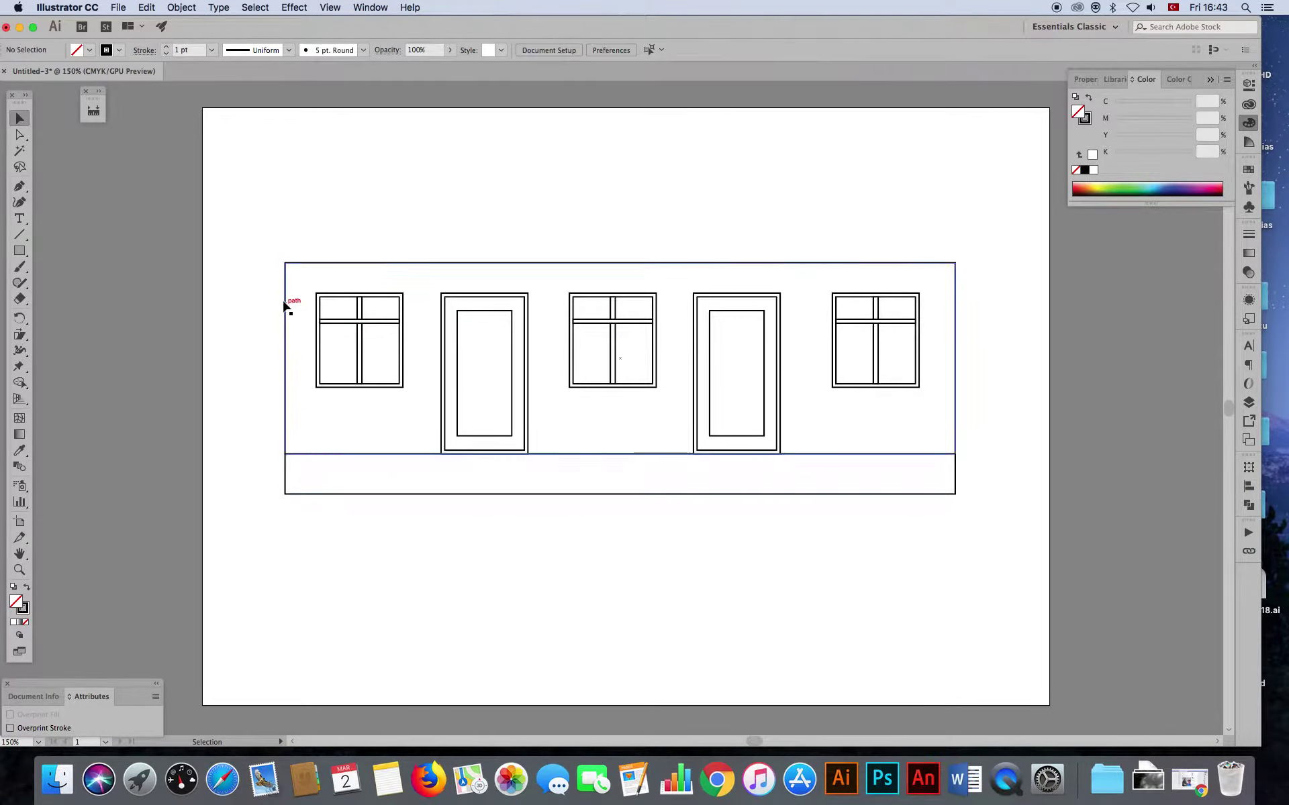
- Move the entire drawing higher on the artboard
drag(260, 242, 1009, 546)
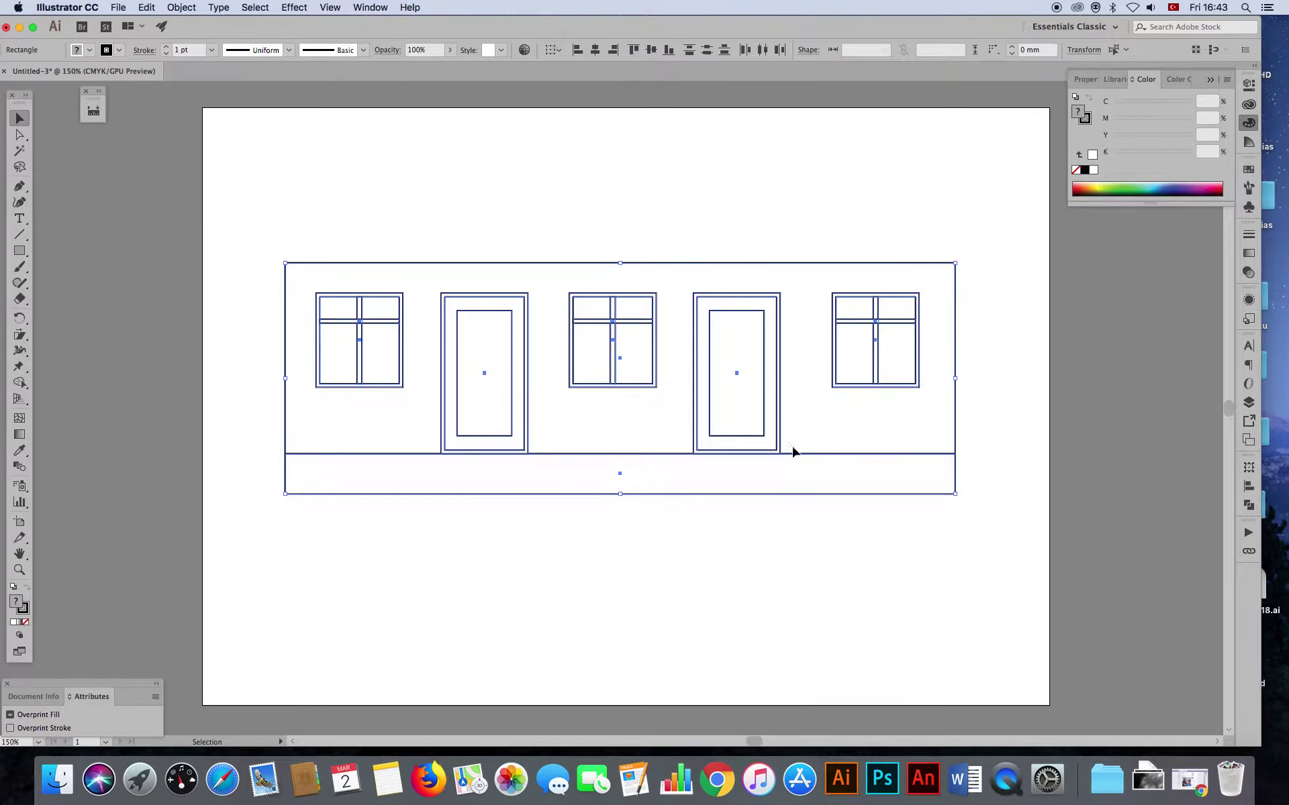
drag(803, 458, 821, 376)
click(749, 481)
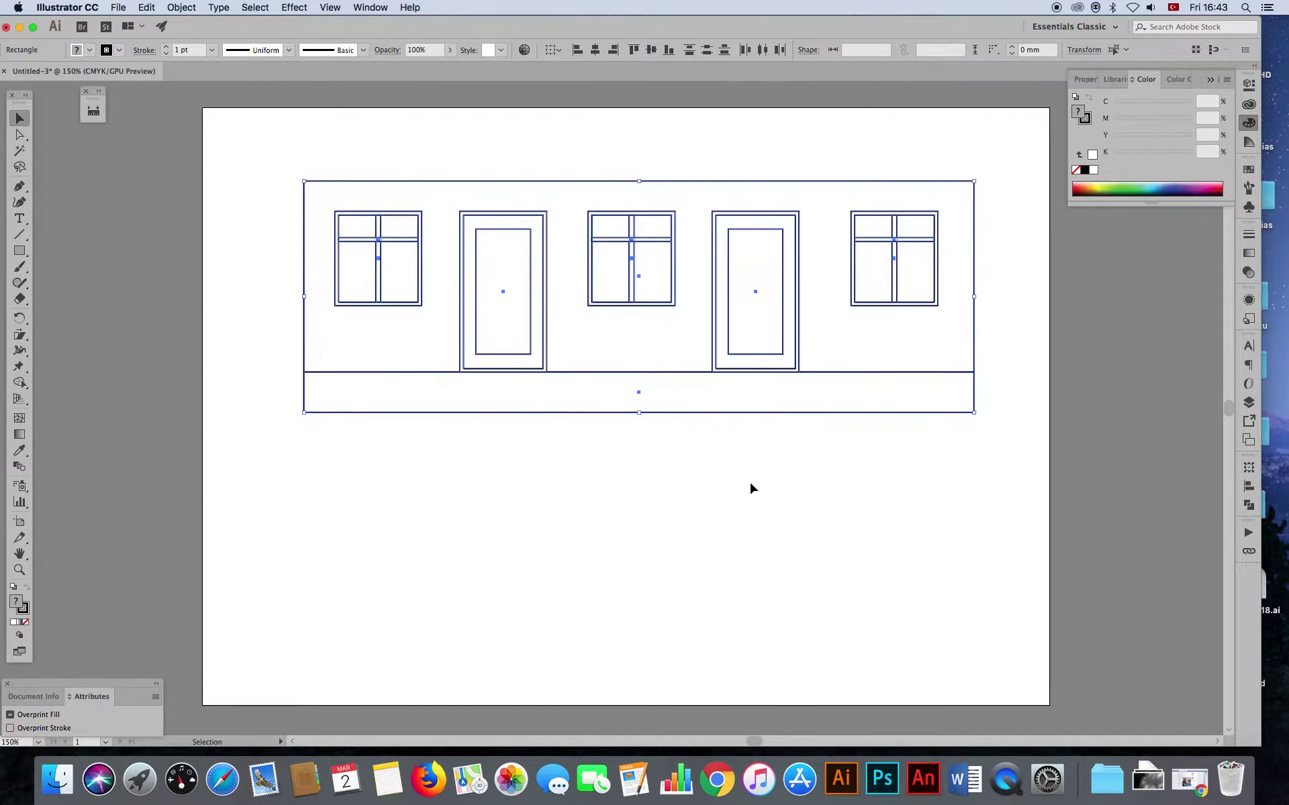
click(353, 214)
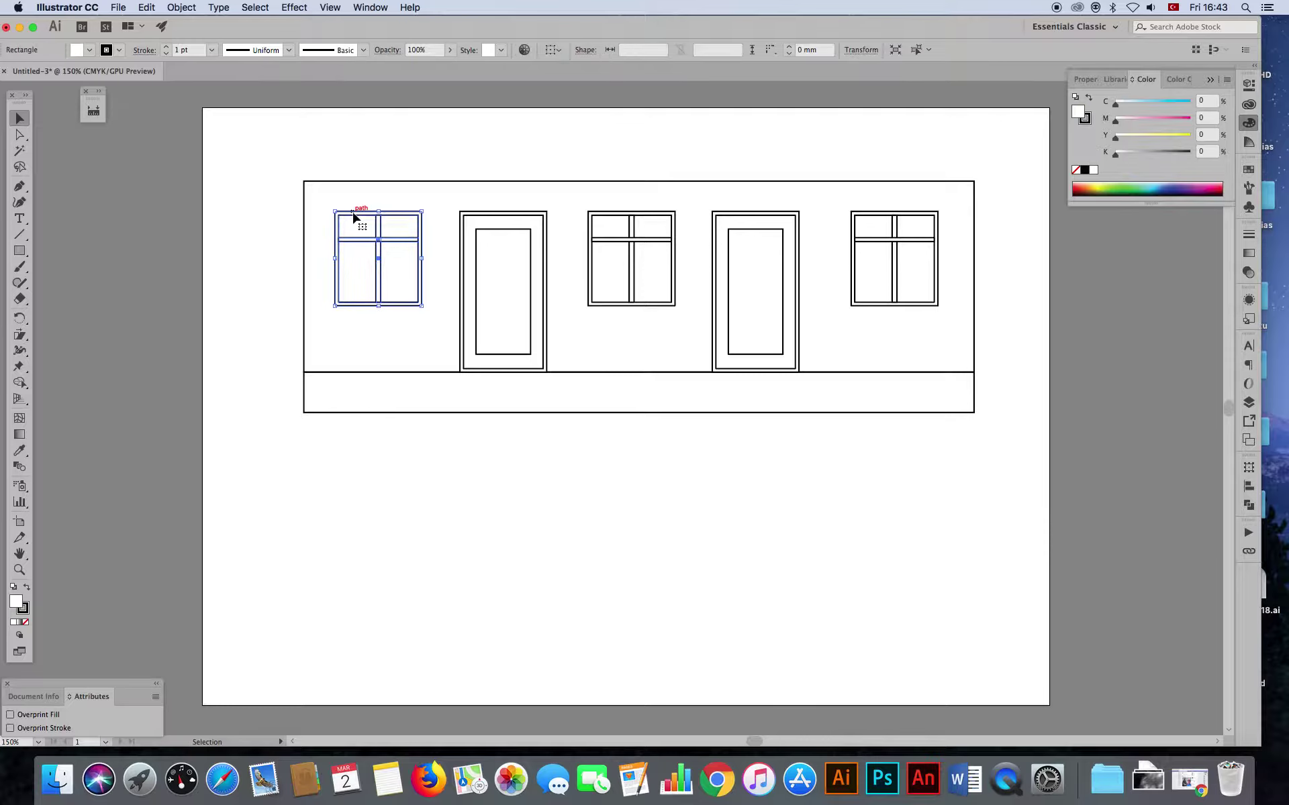
- Copy the wall outline and a window down below the first storey
shift+click(425, 183)
drag(424, 182, 433, 463)
click(266, 501)
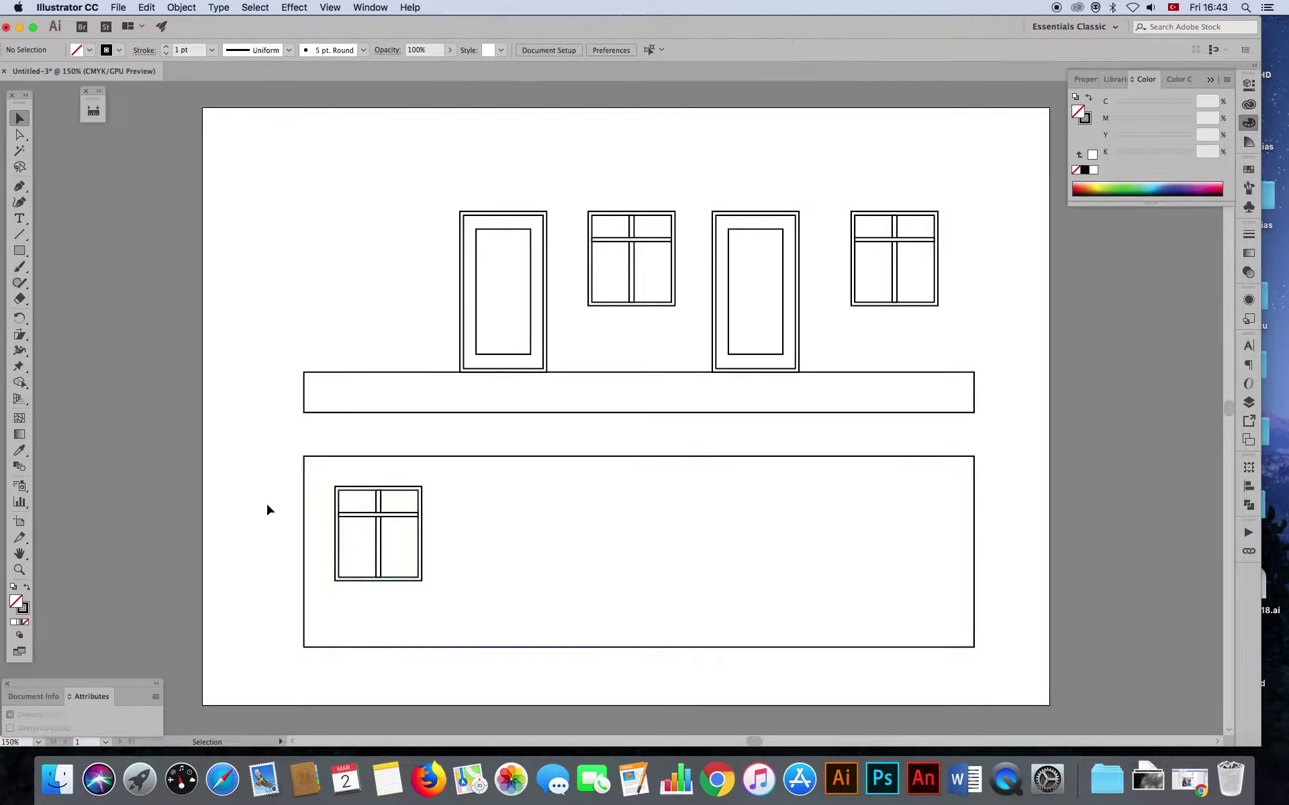
key(ctrl+z)
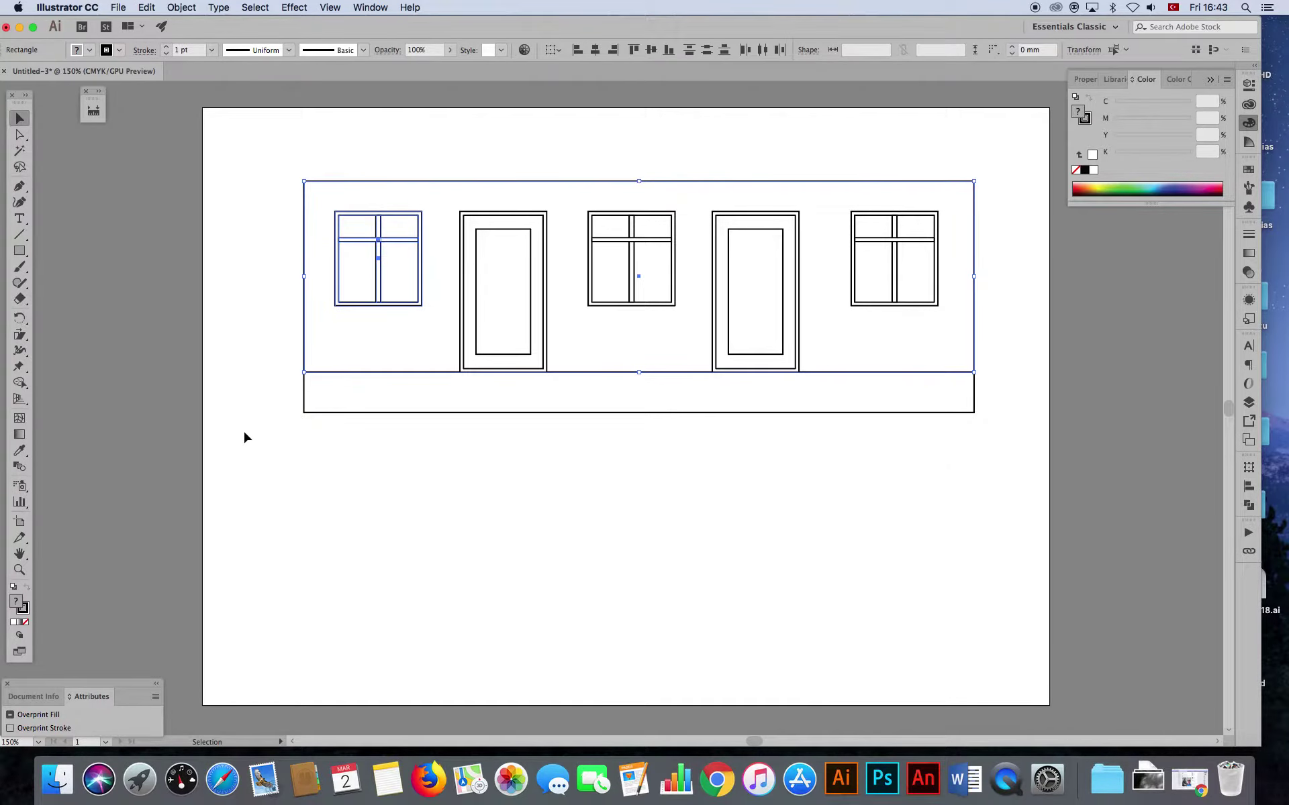
drag(390, 262, 361, 394)
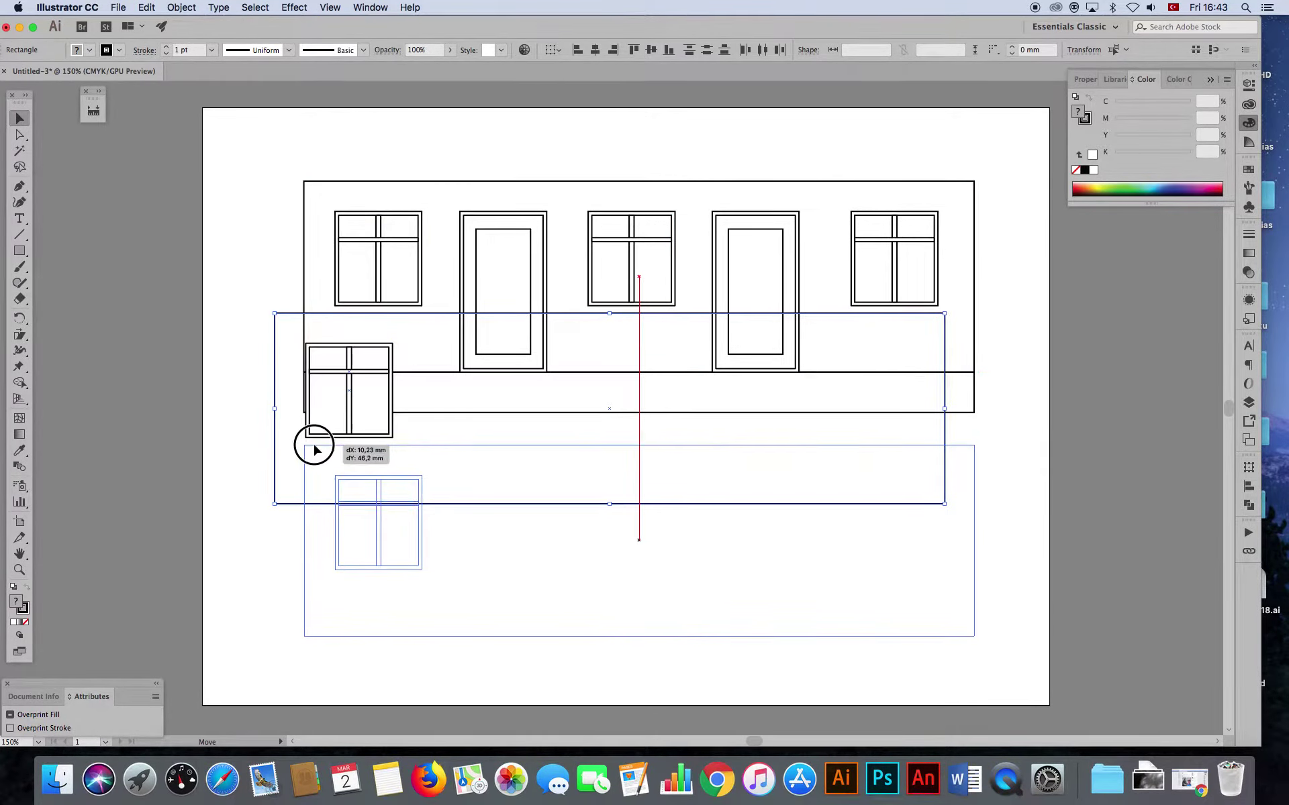
drag(289, 318, 311, 443)
click(272, 477)
- Add a second window and narrow the lower wall to about 122.14 × 66.94 mm
click(385, 492)
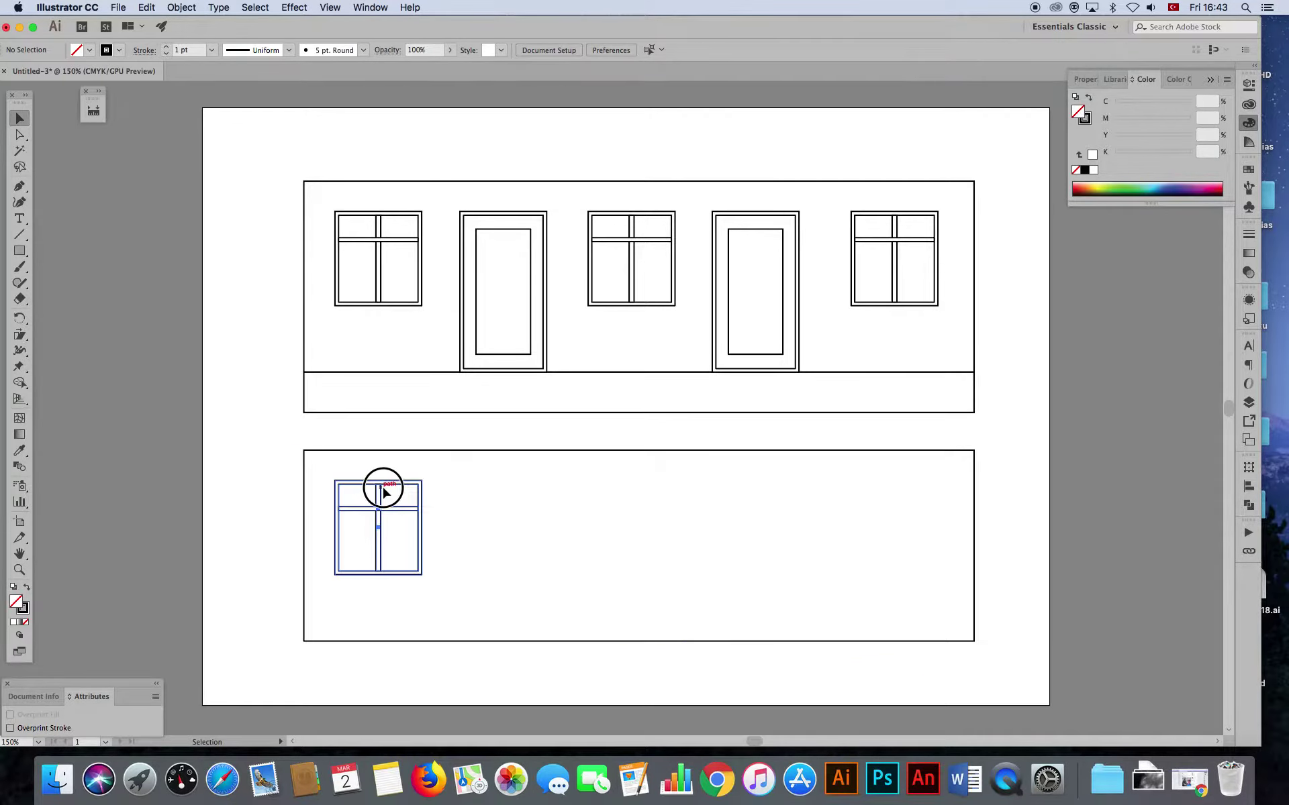
drag(385, 492, 570, 492)
click(974, 550)
drag(974, 550, 653, 545)
click(749, 587)
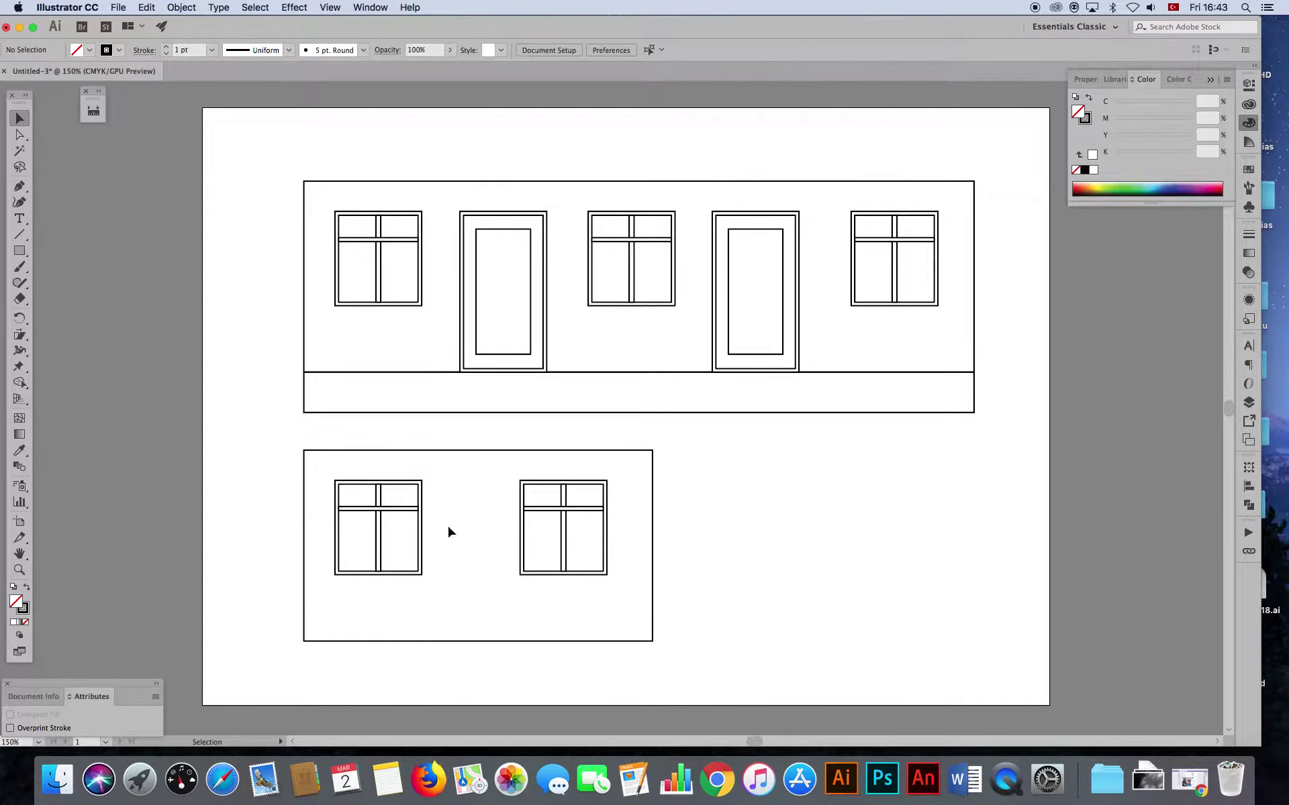
key(ctrl+1)
drag(396, 424, 670, 598)
drag(670, 598, 676, 608)
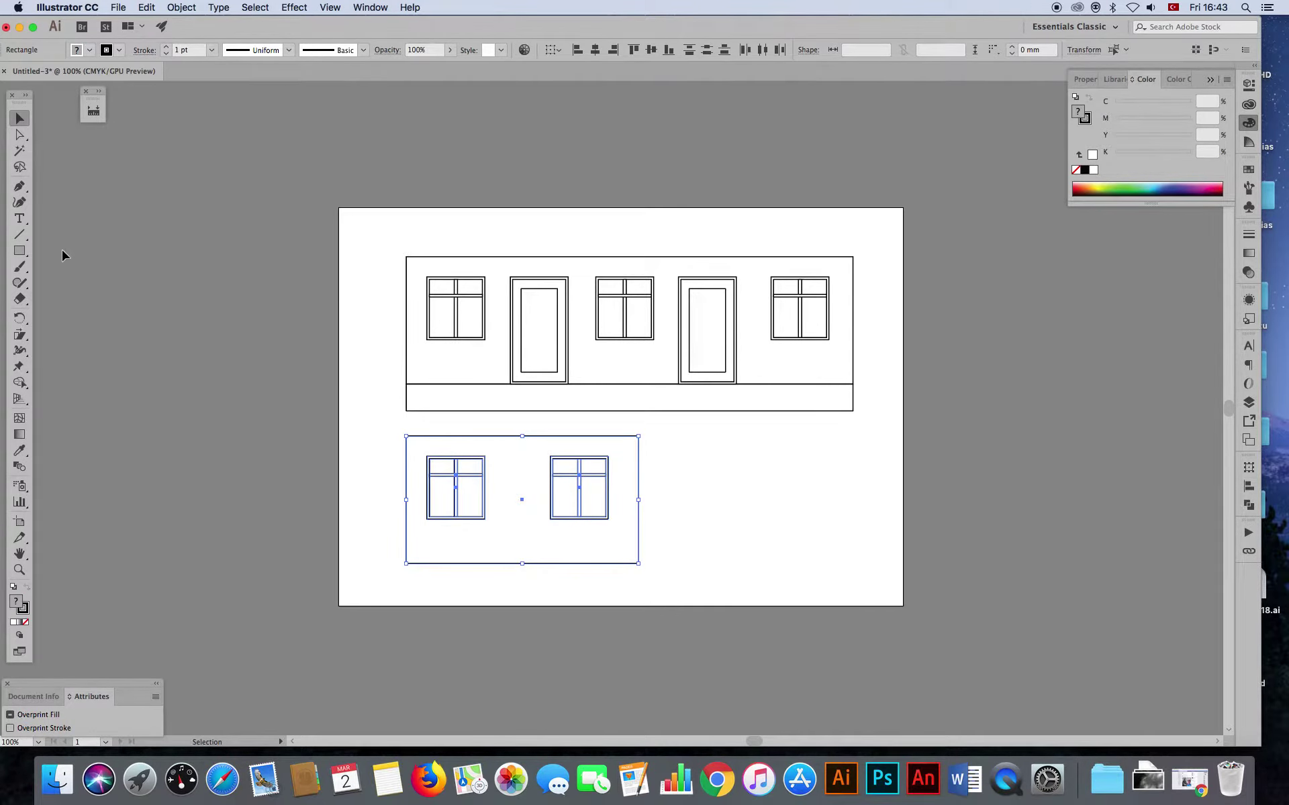
click(217, 404)
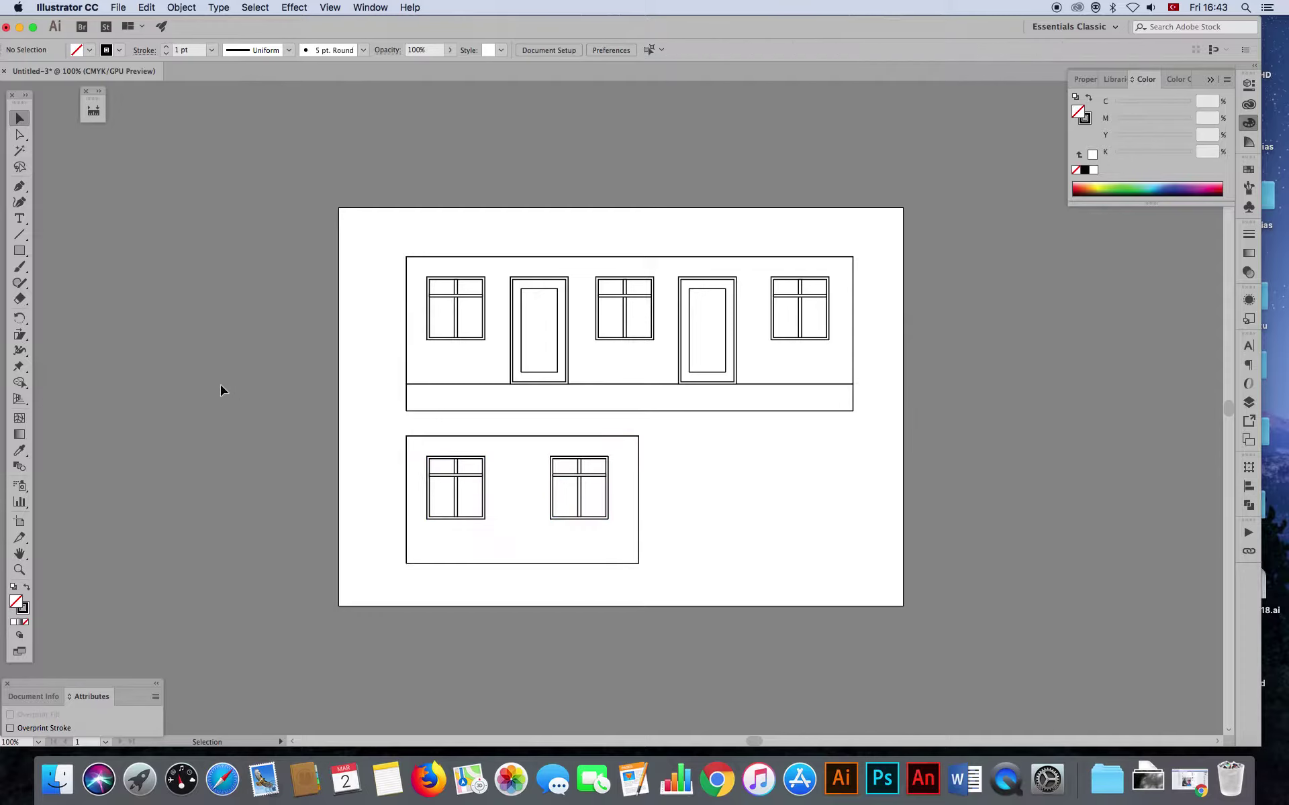
- Fill the main façade, base strip and side wall rectangles with white
click(19, 135)
click(452, 257)
shift+click(418, 410)
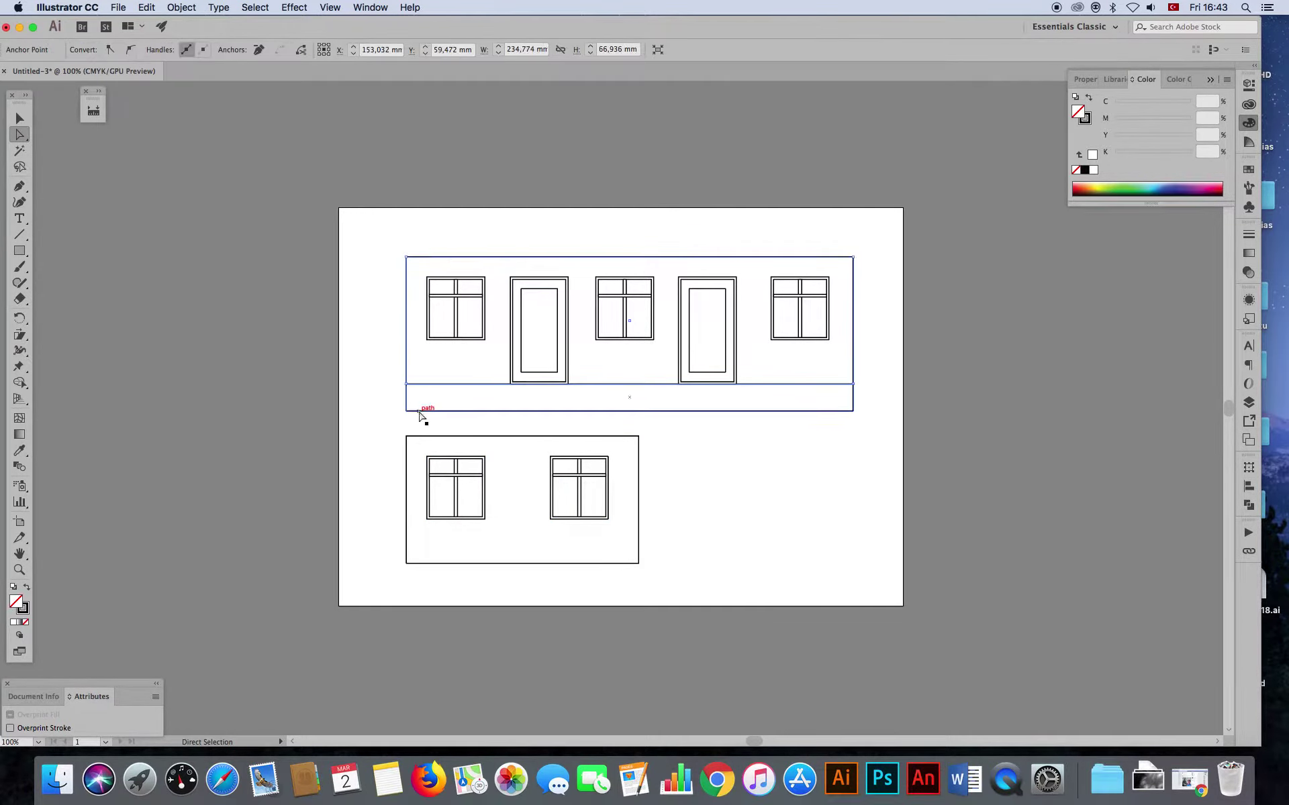
shift+click(417, 436)
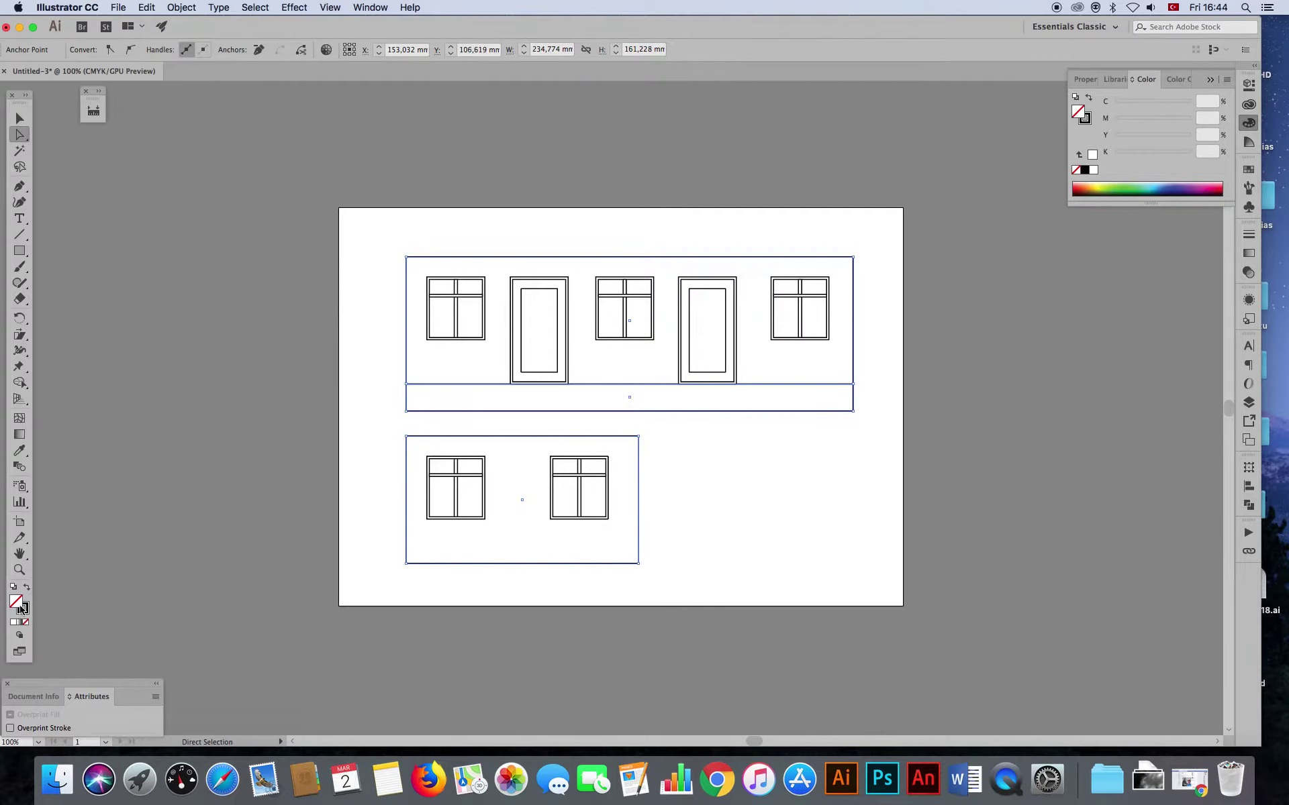
click(13, 624)
- Select the side wall together with its two windows
key(v)
click(167, 164)
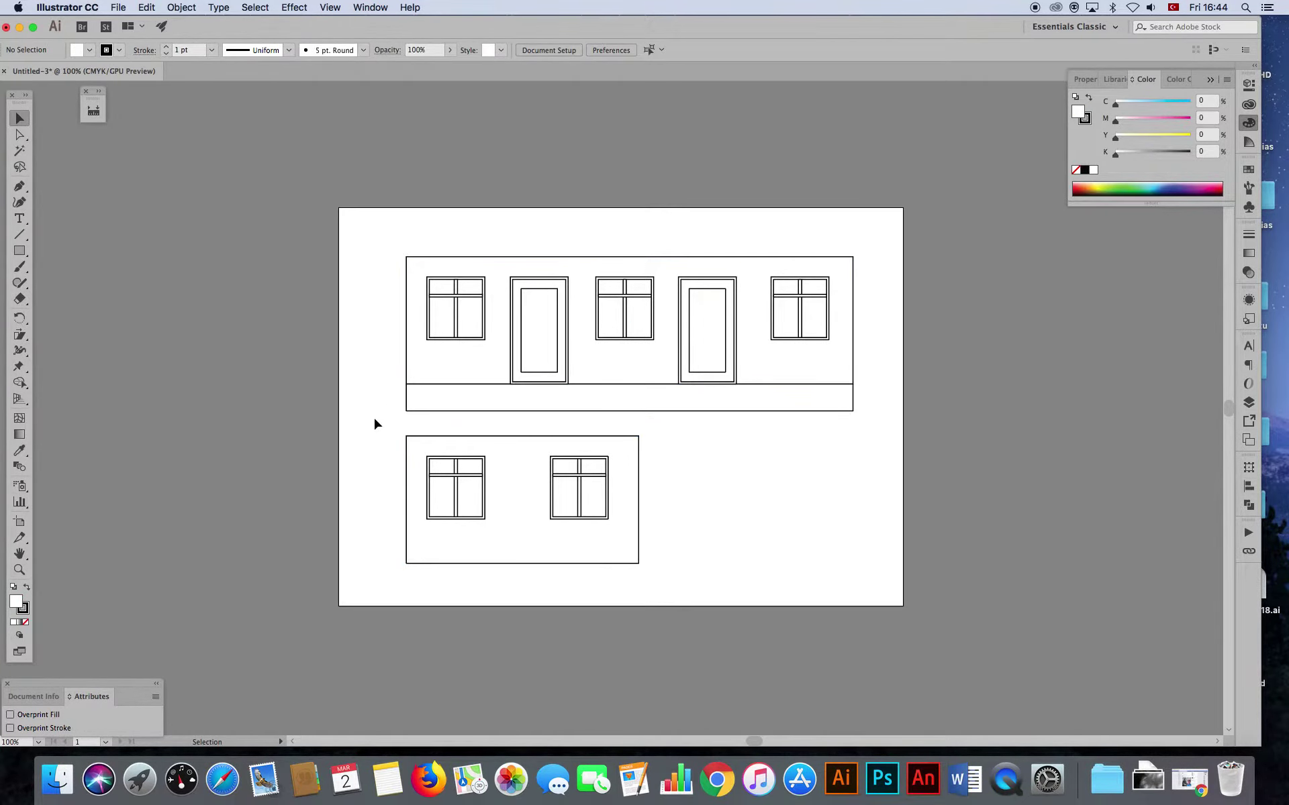
drag(390, 426, 650, 607)
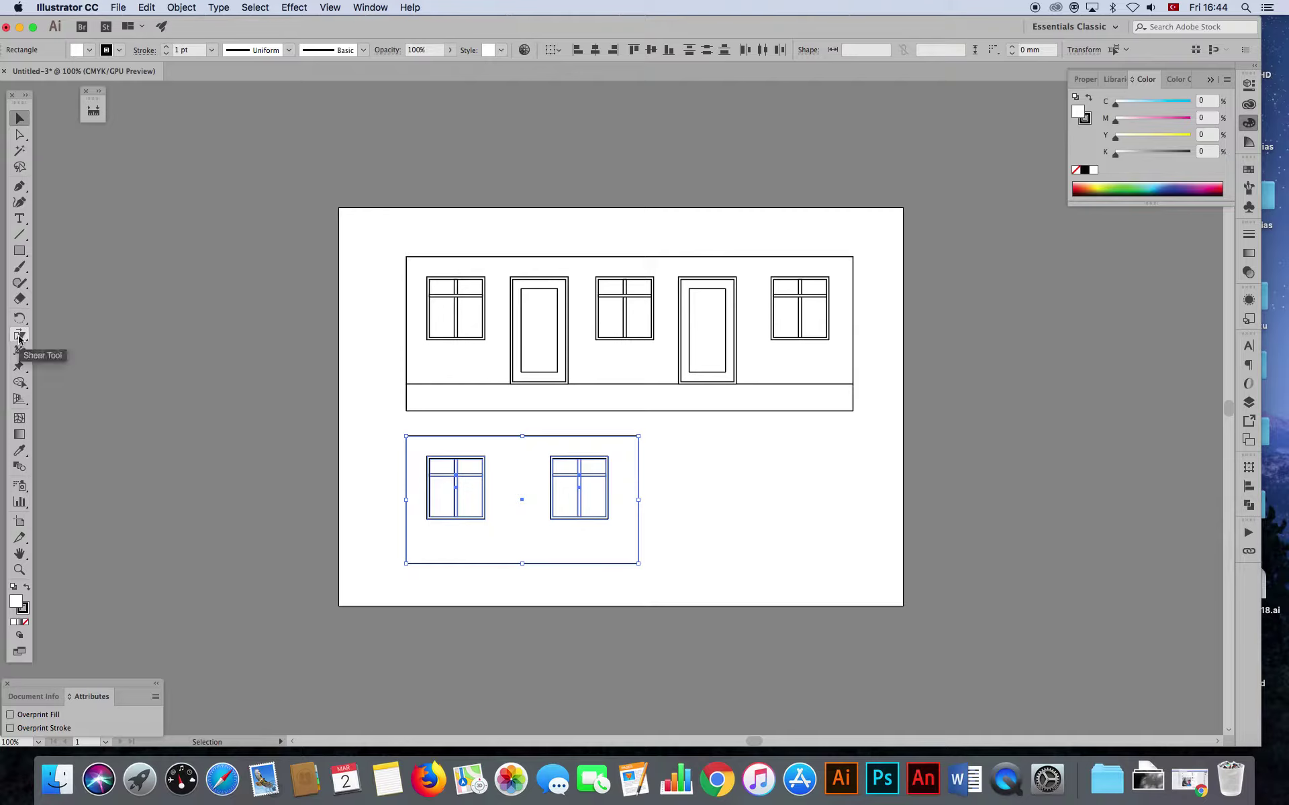
drag(20, 339, 57, 350)
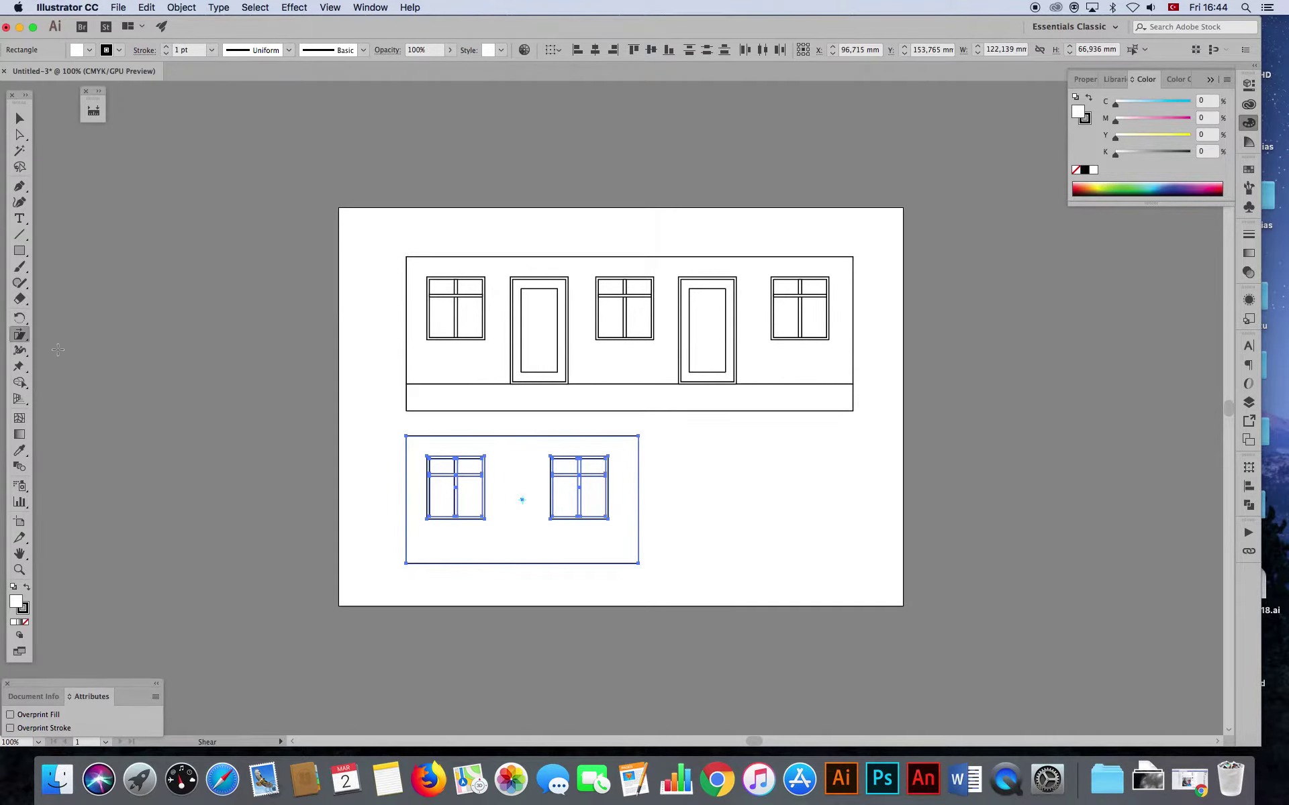
- Shear the two-window side wall 30° vertically and move it left of the artboard
double_click(19, 334)
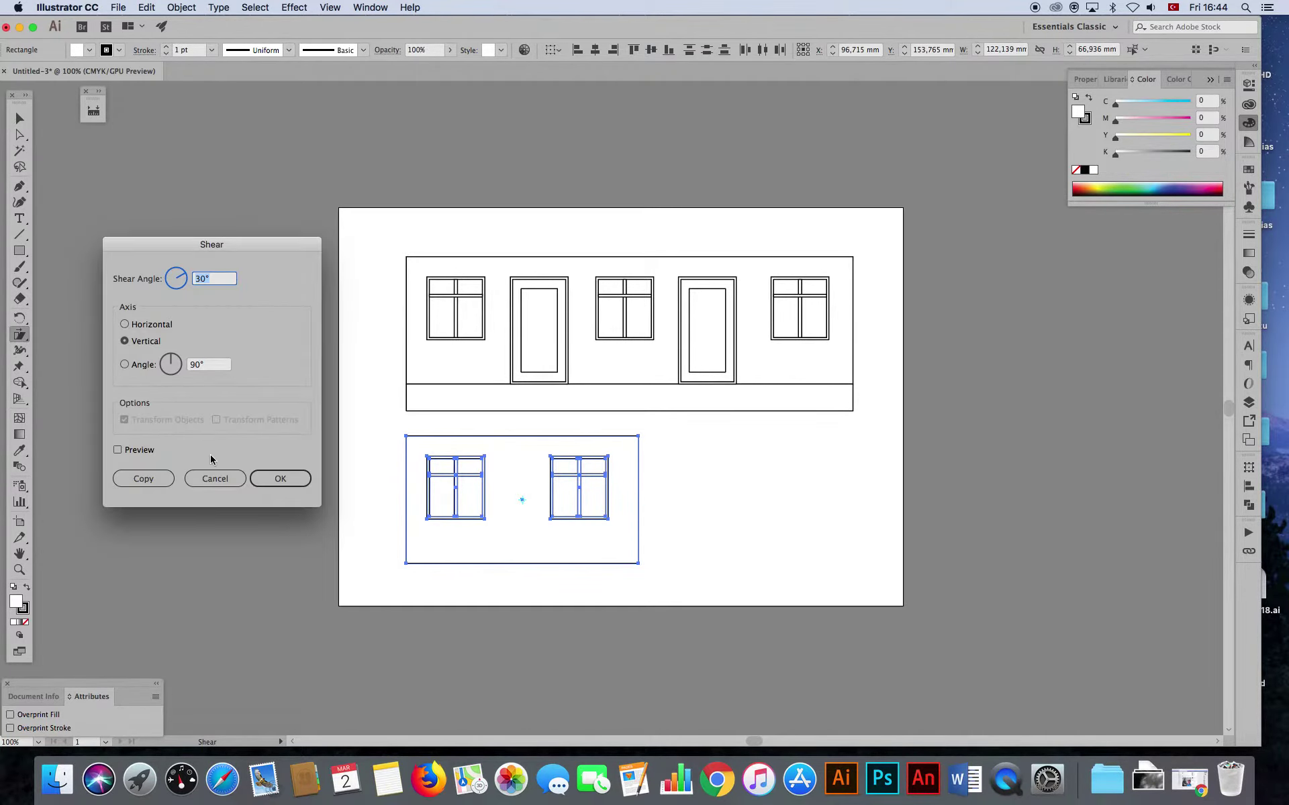
click(289, 486)
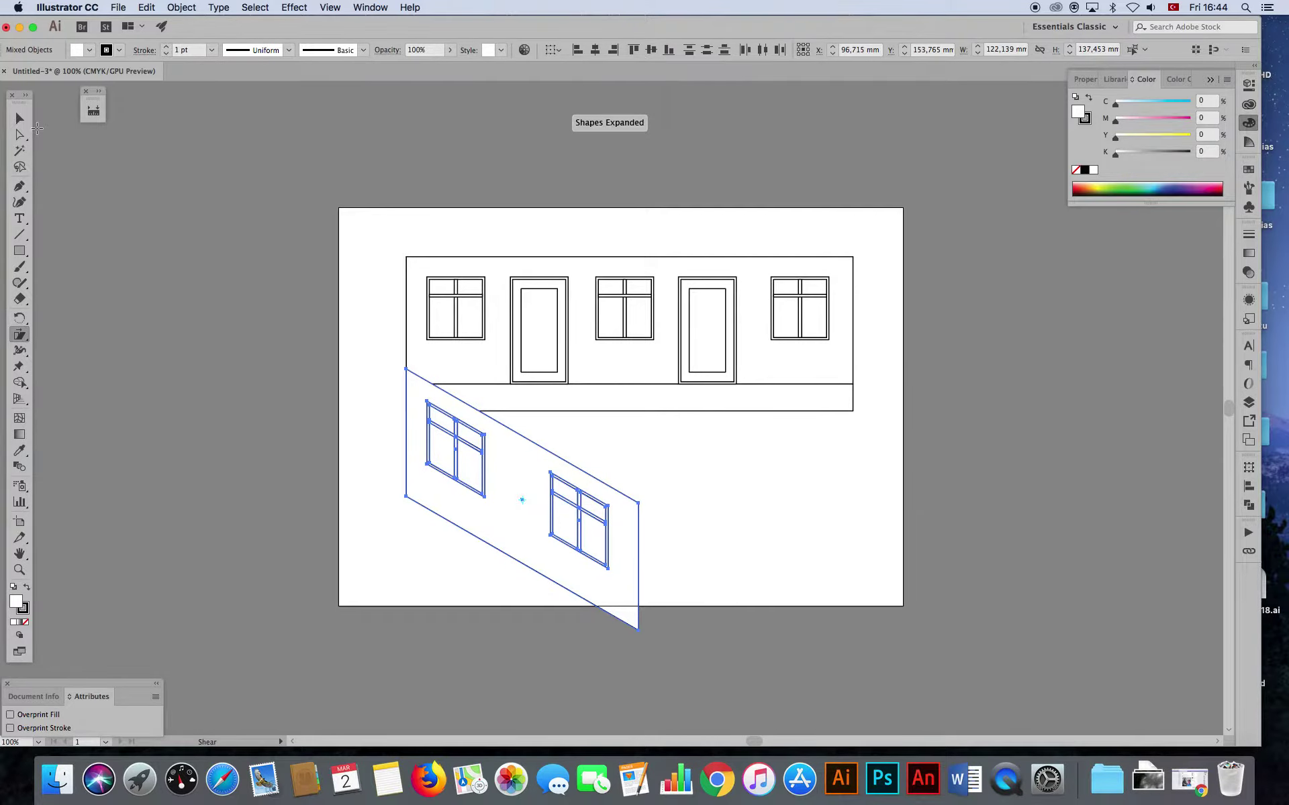
key(v)
drag(519, 445, 275, 262)
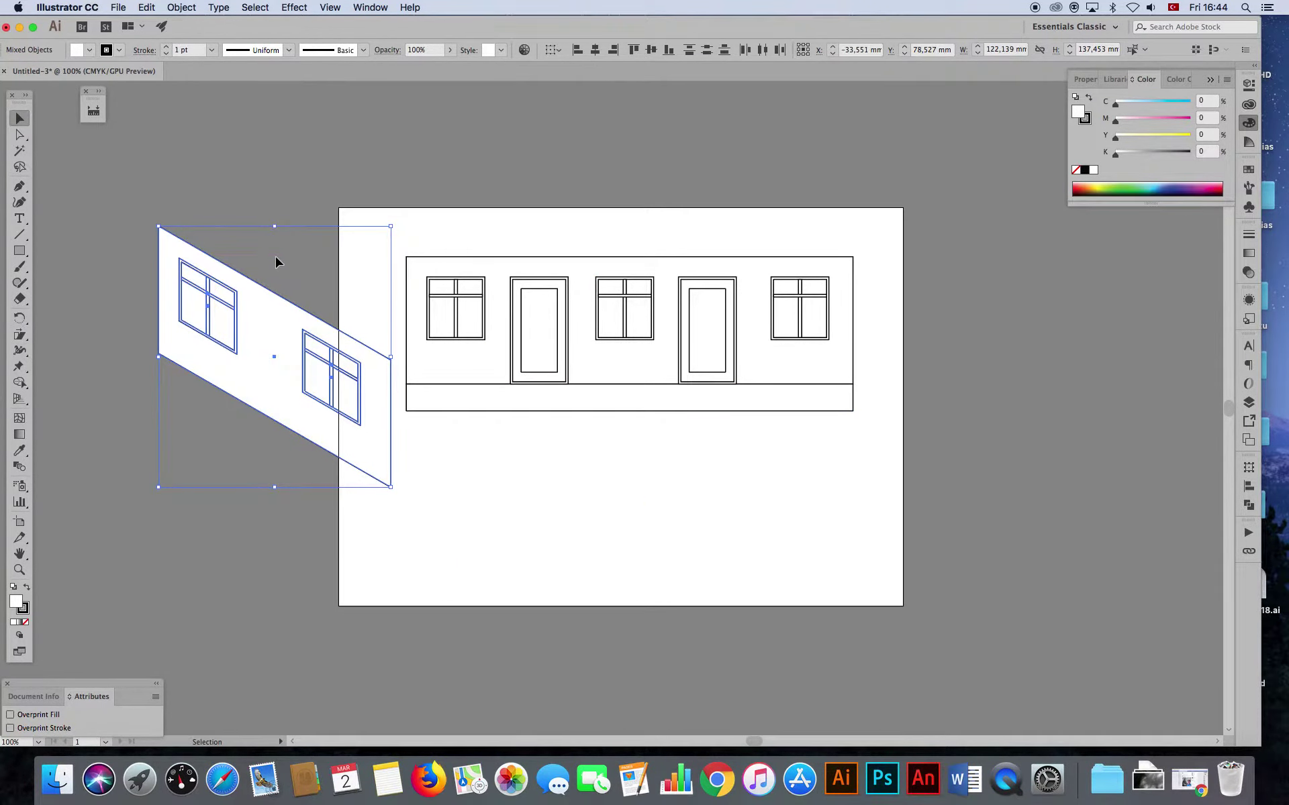
- Bring the slanted side wall to the front and nudge it further left
click(146, 8)
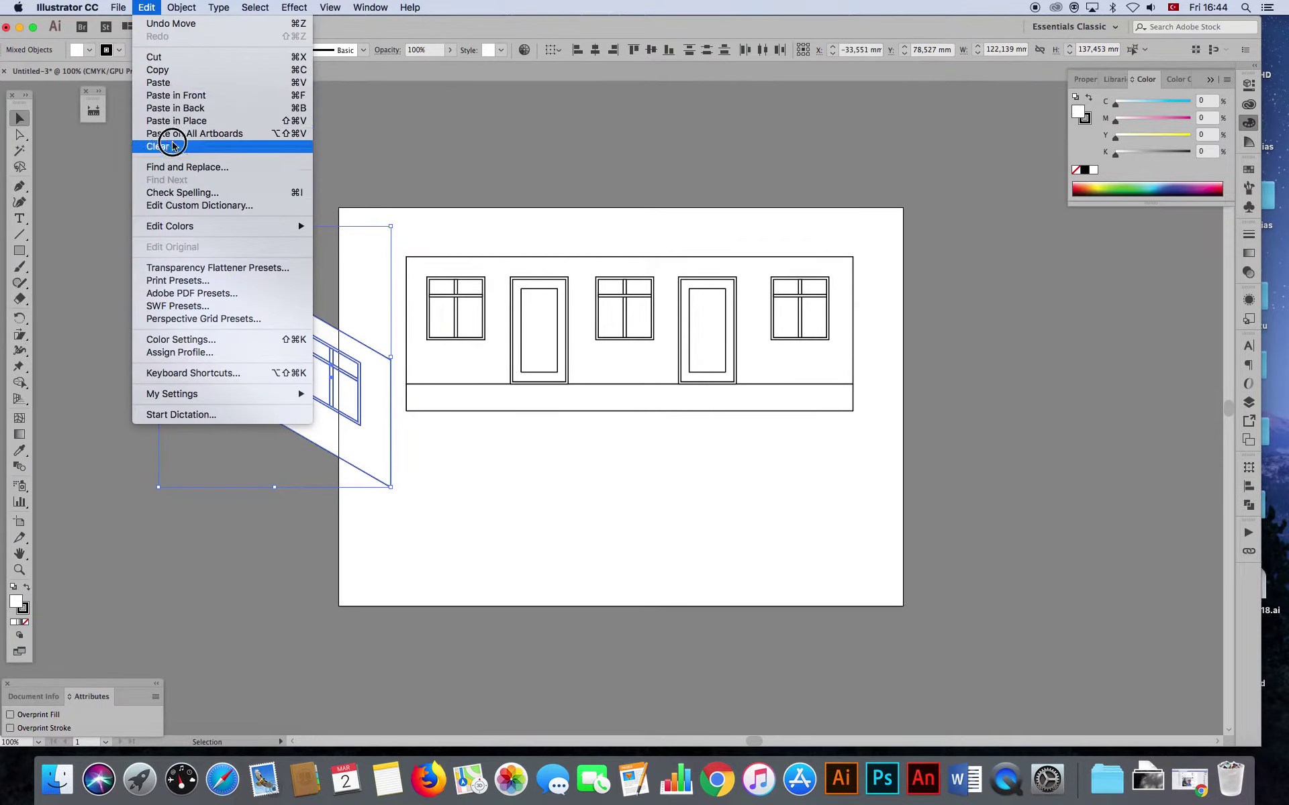
click(188, 56)
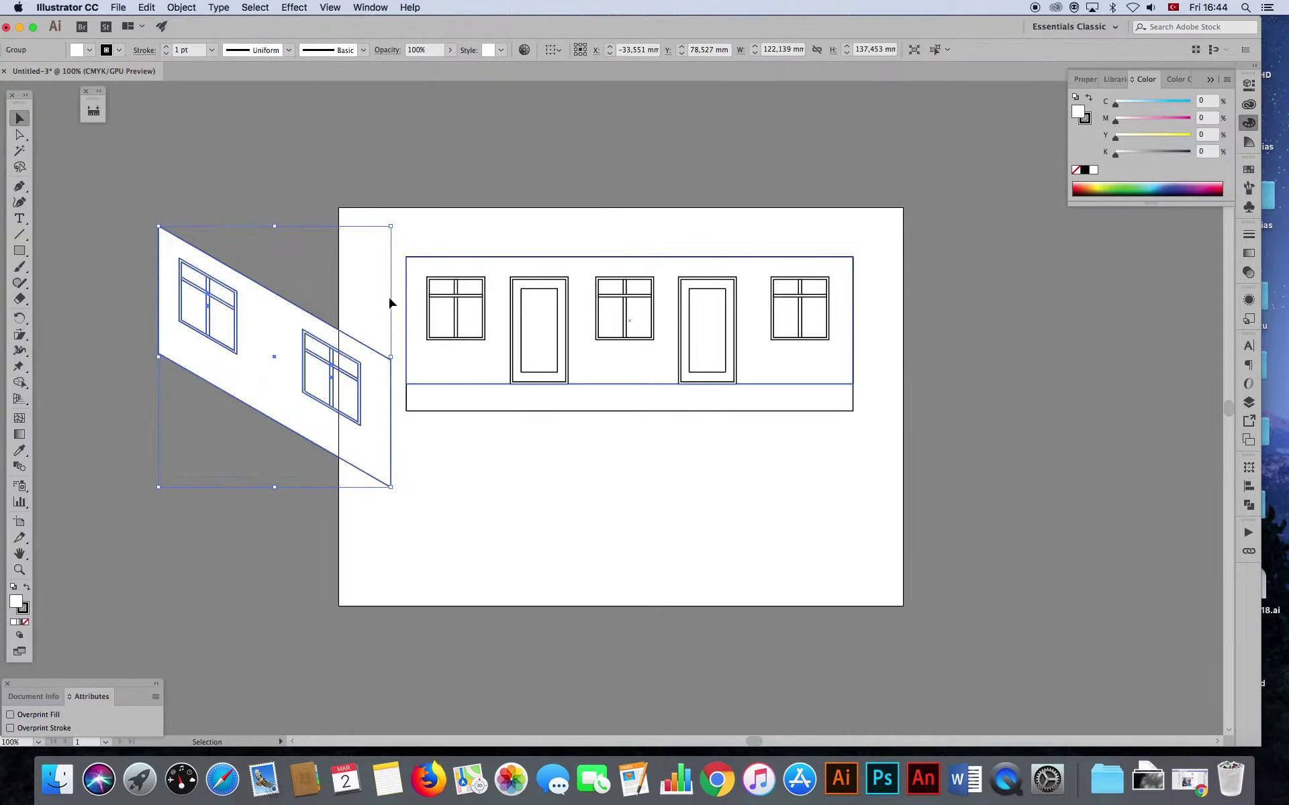
drag(353, 381, 310, 368)
click(404, 216)
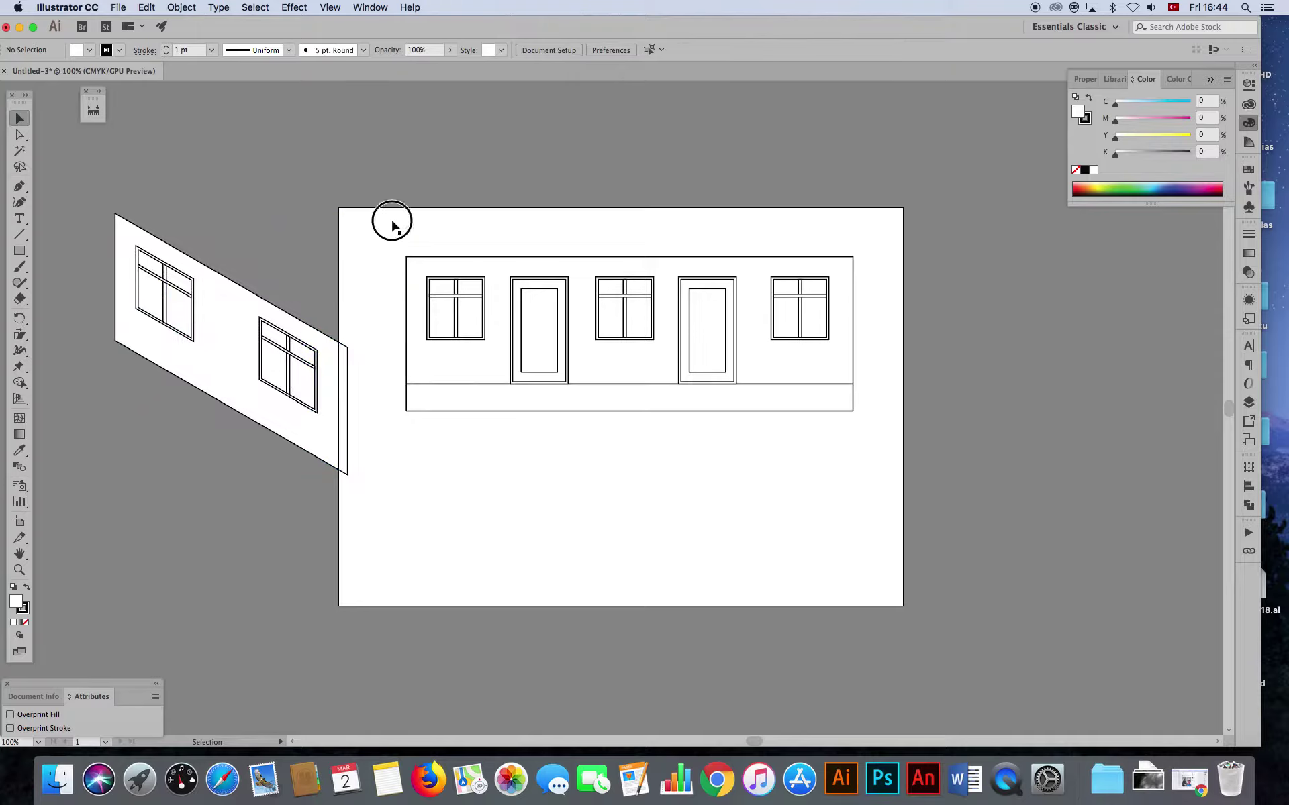
- Move the whole main façade down and to the right
drag(392, 225, 868, 463)
drag(690, 376, 722, 460)
click(425, 326)
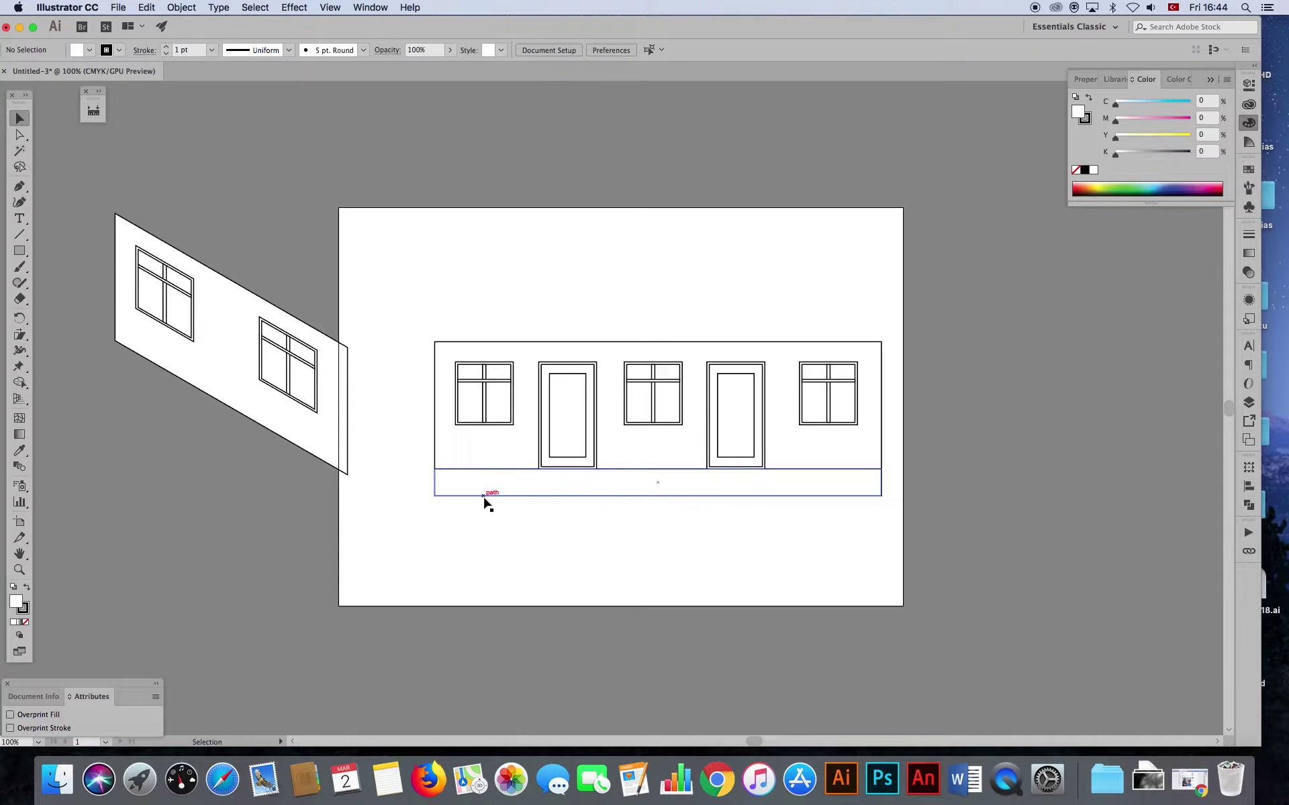
- Shear the main façade −30° vertically and group its parts
drag(425, 296, 899, 511)
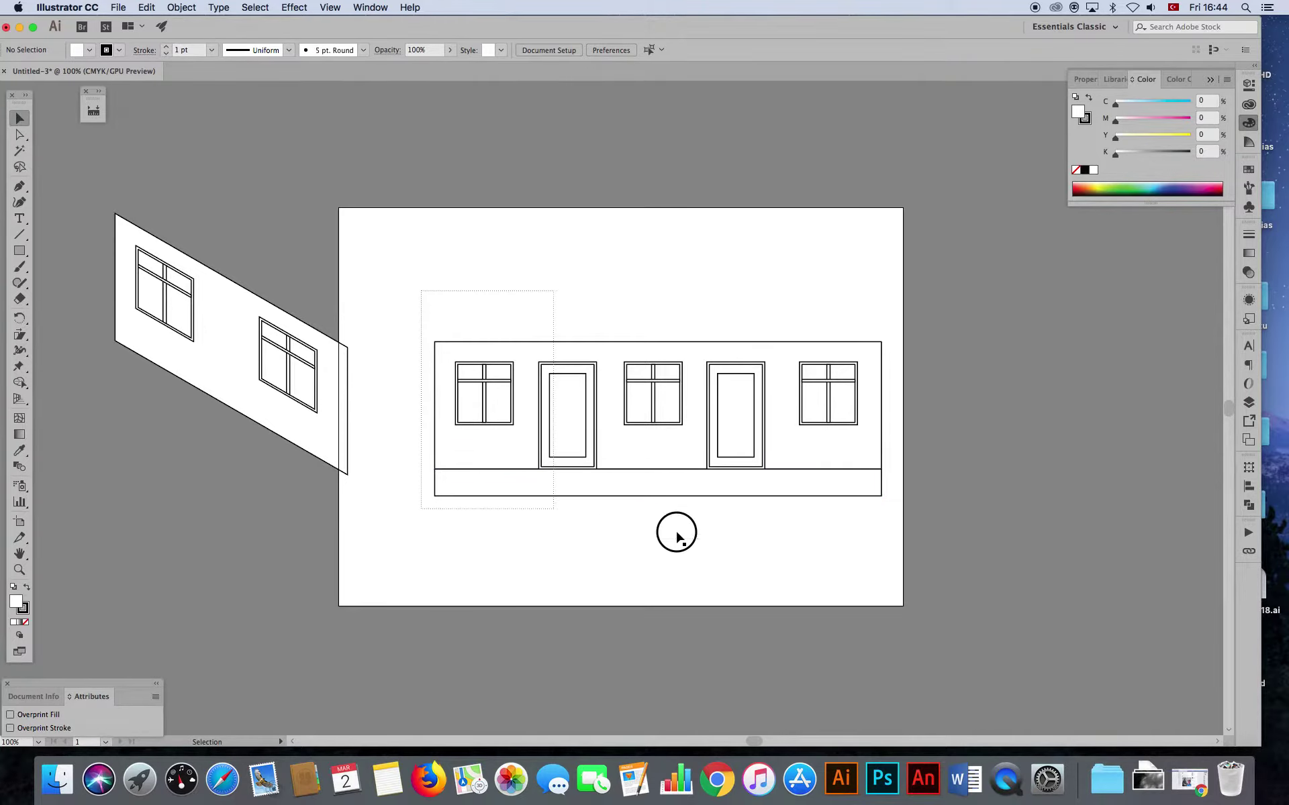
double_click(20, 335)
text(-30)
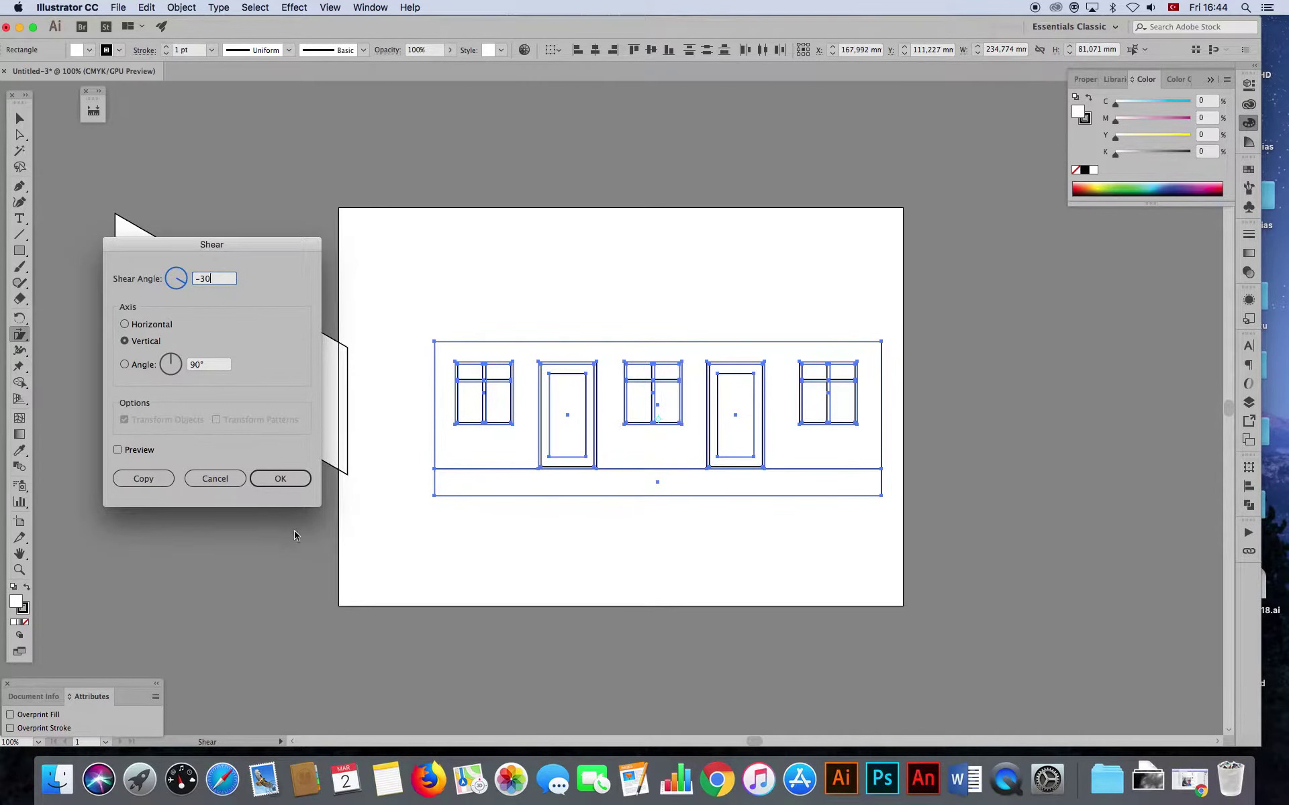
click(281, 479)
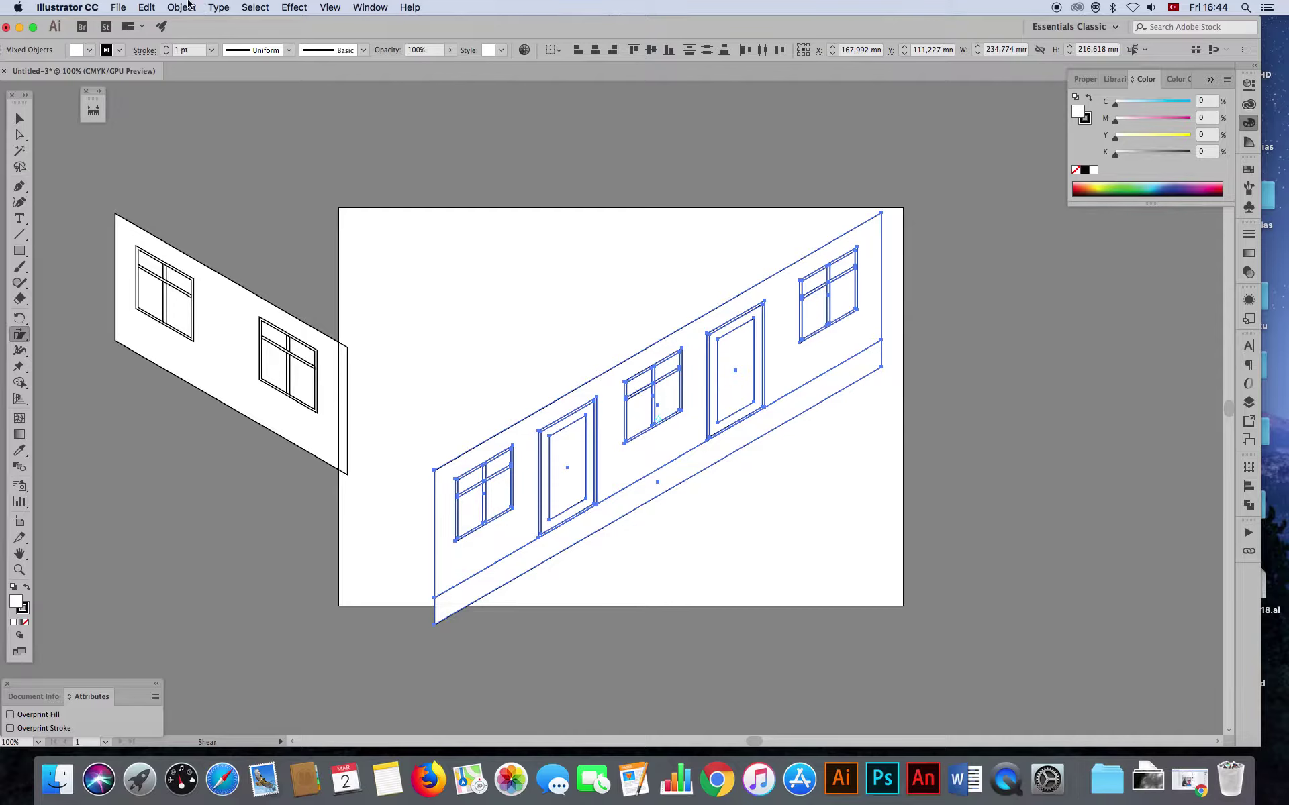
click(181, 7)
key(super+g)
key(v)
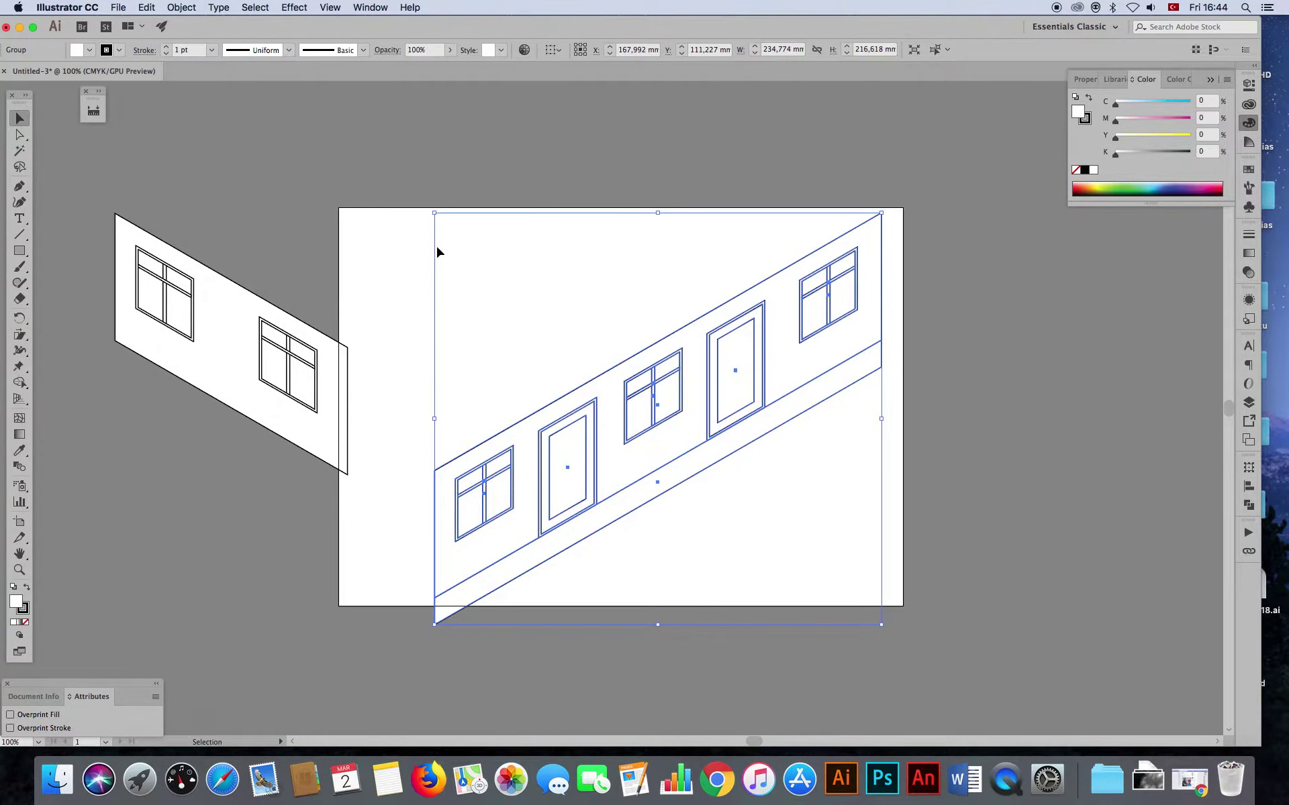
click(436, 253)
- Move the side wall onto the façade's corner, snapping it precisely in Outline mode
click(350, 352)
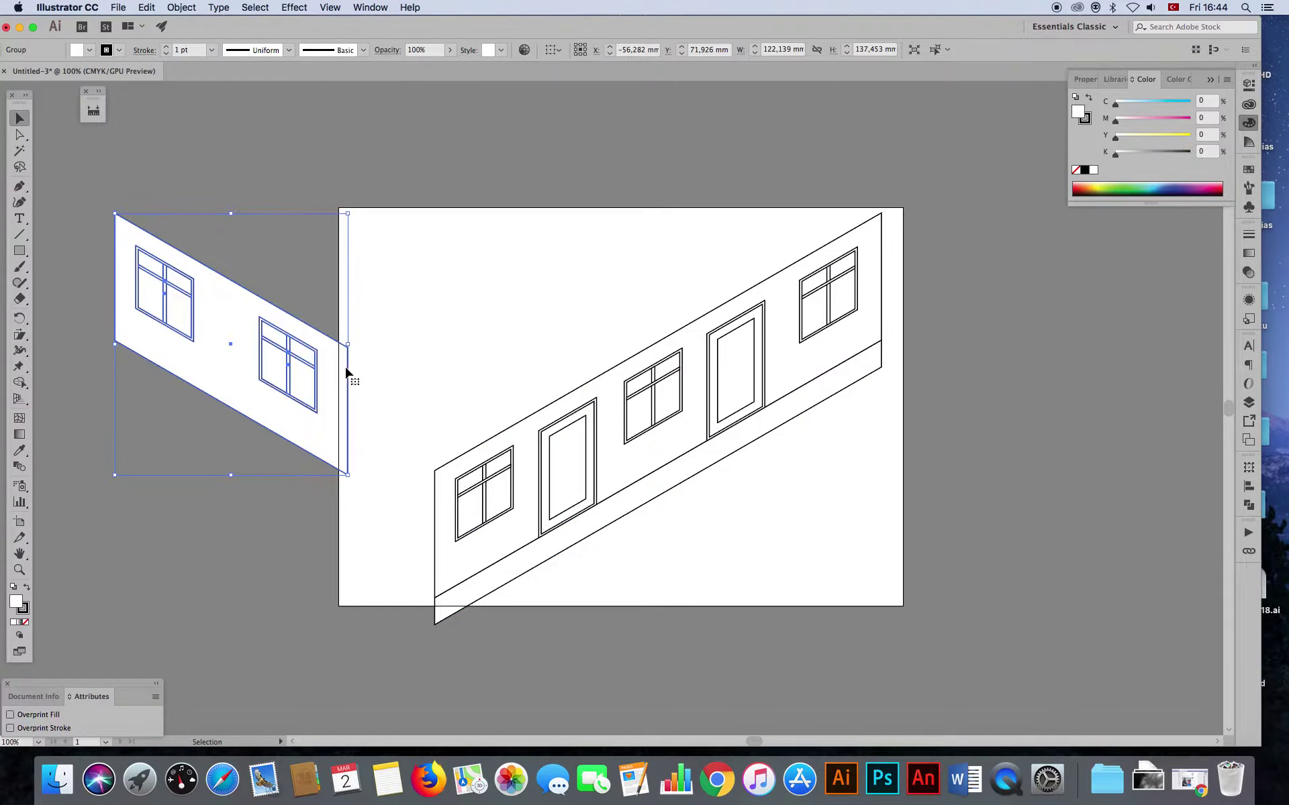
drag(348, 368, 437, 495)
click(409, 627)
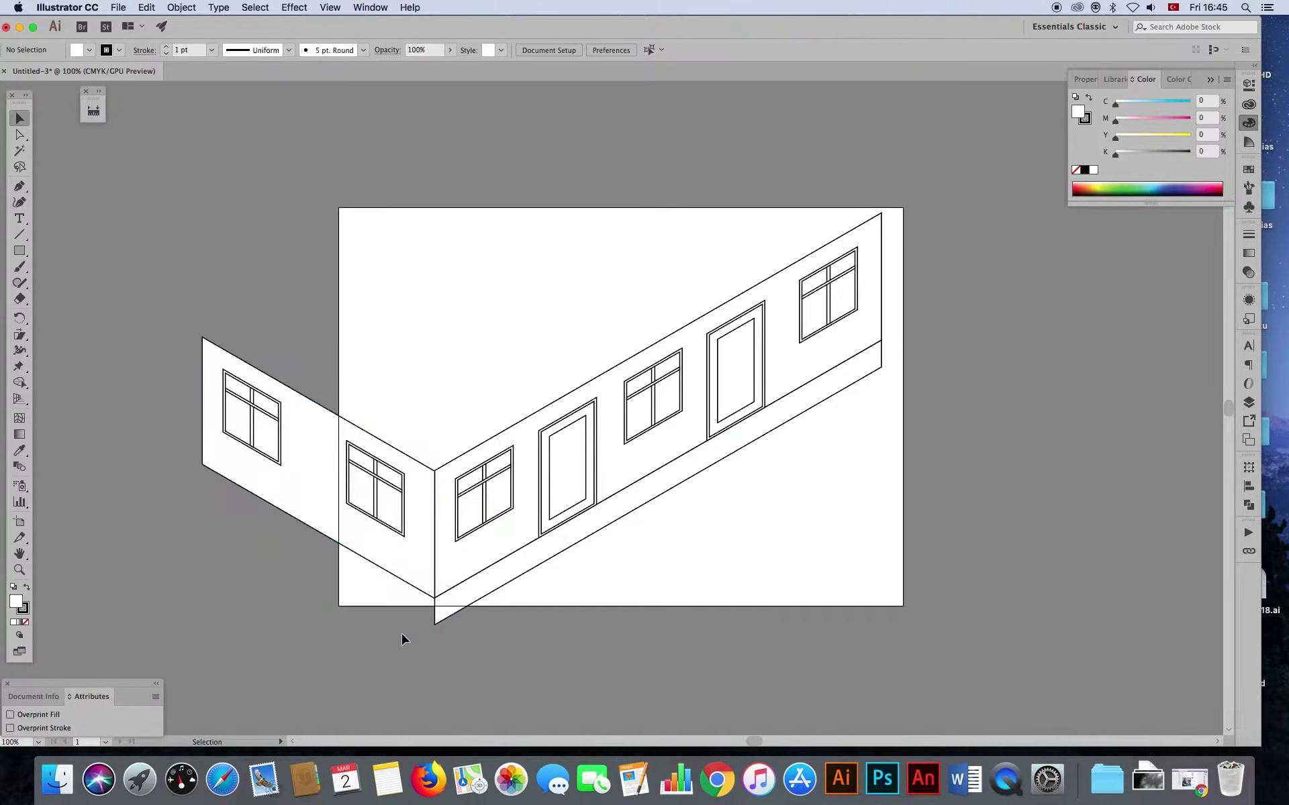
key(z)
drag(431, 478, 948, 467)
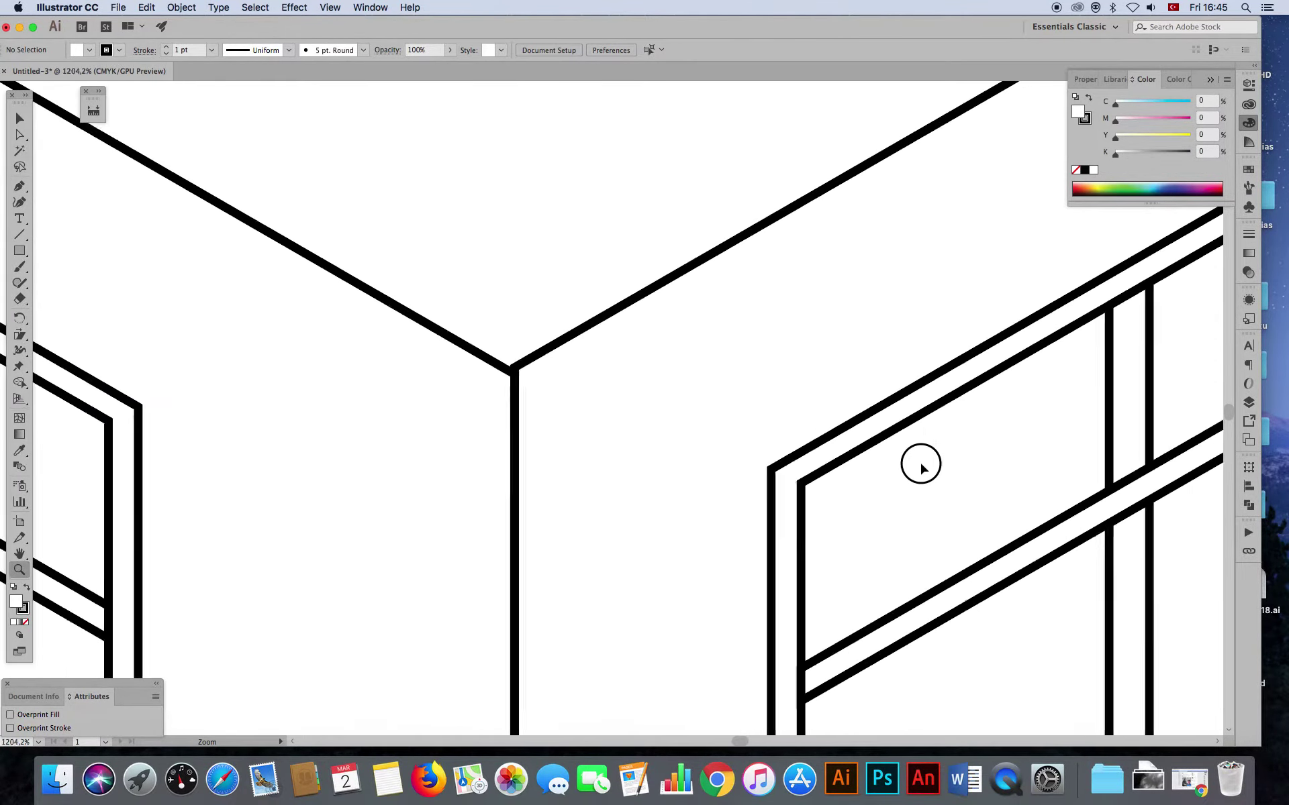
click(20, 118)
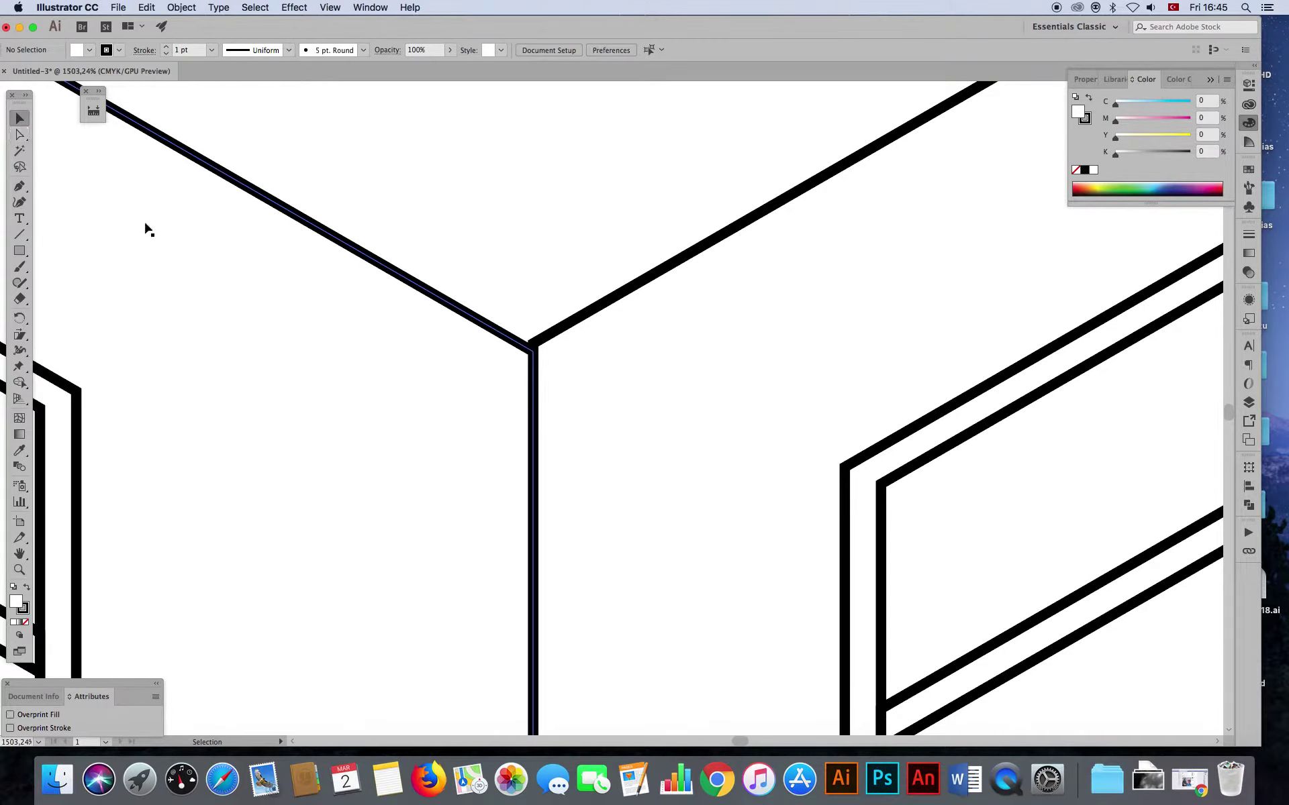
key(ctrl+y)
drag(523, 347, 520, 341)
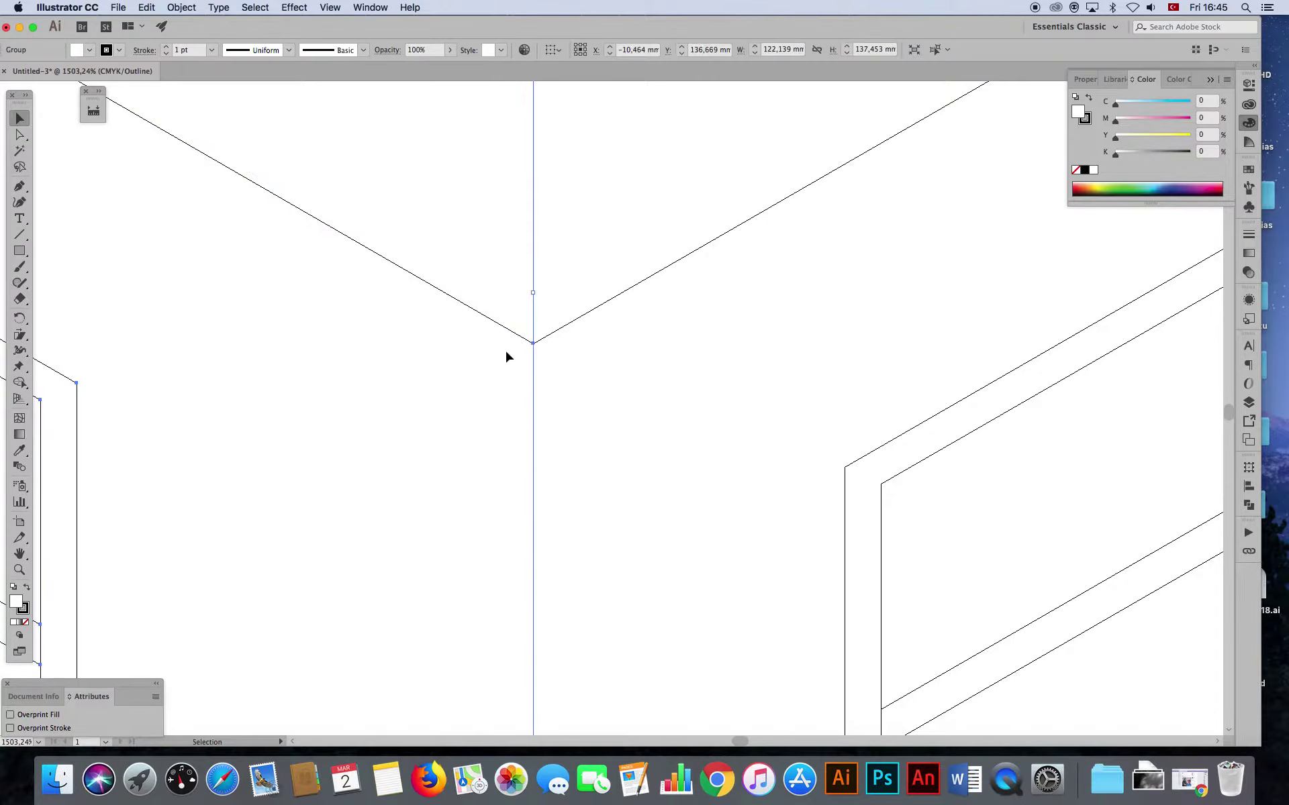
key(ctrl+y)
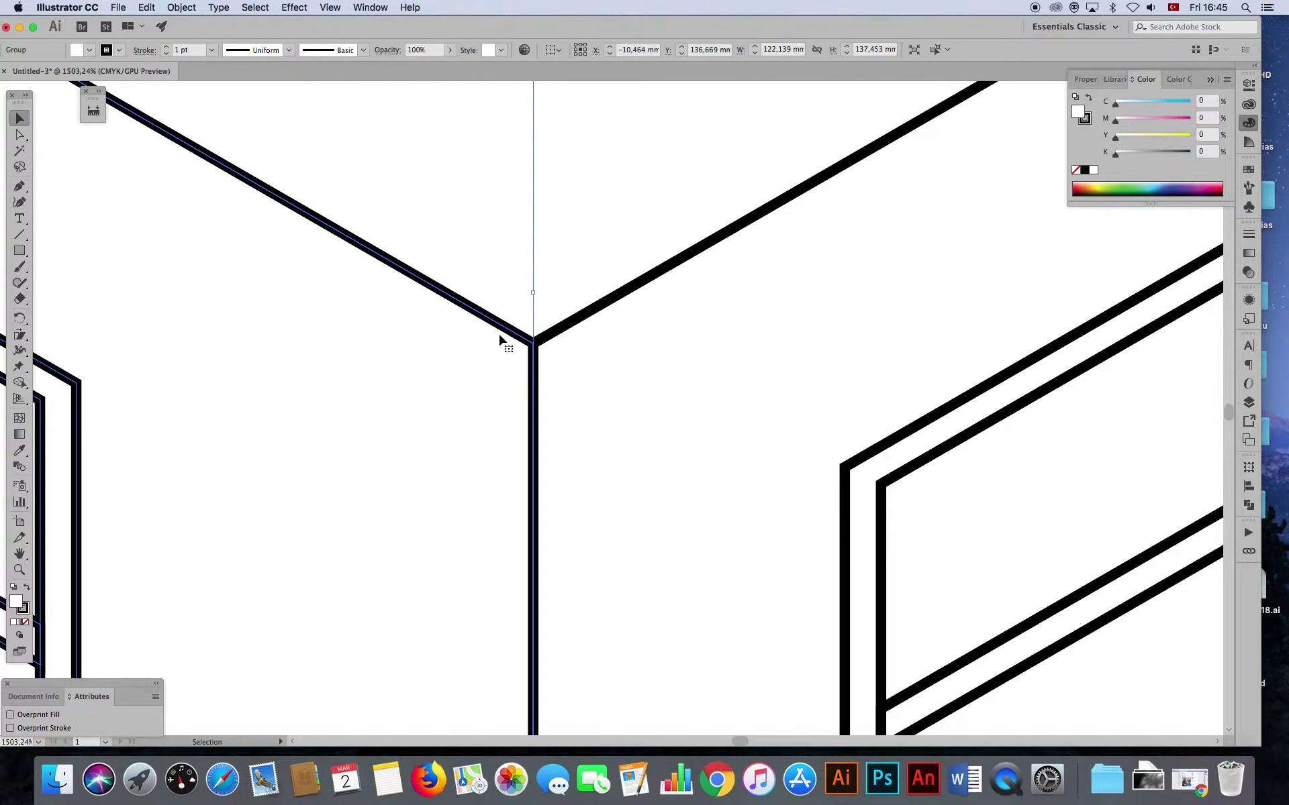
- Zoom out to the whole artboard and centre the building in view
key(ctrl+1)
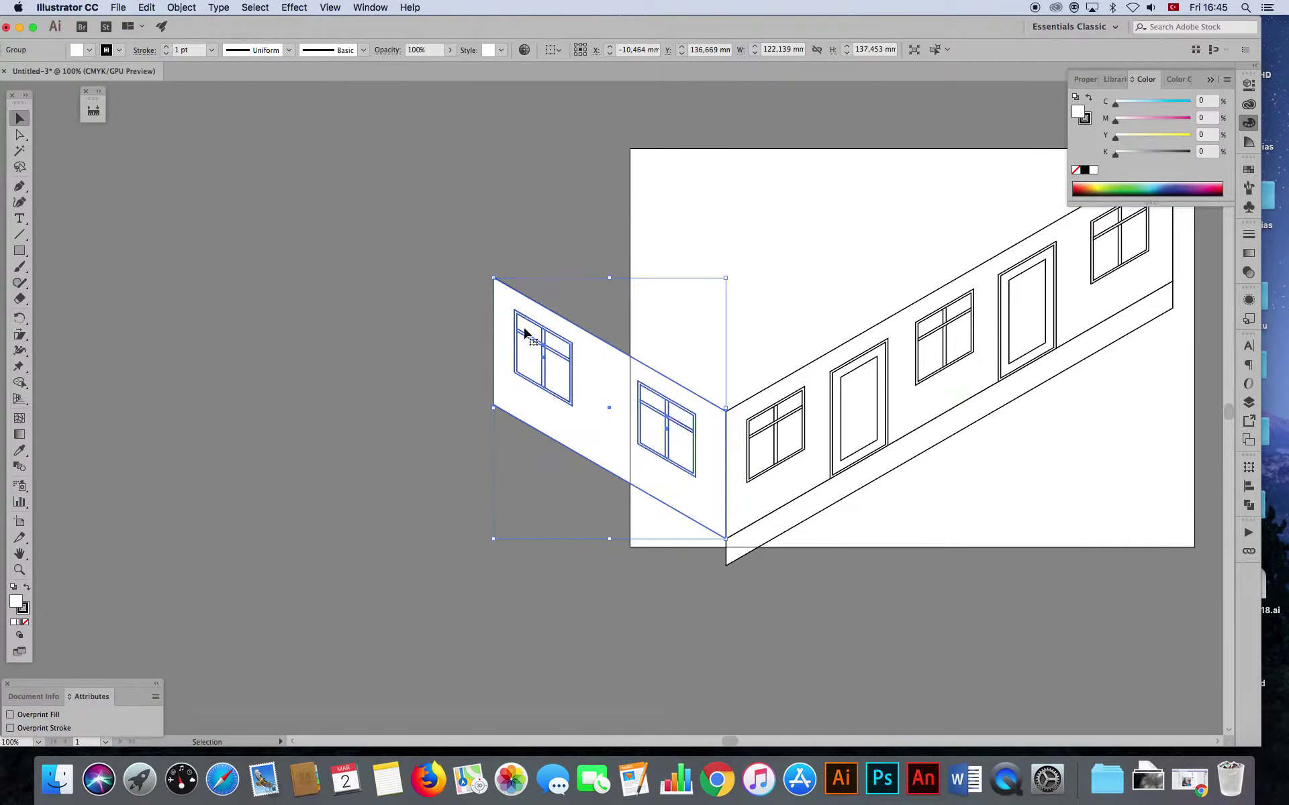
scroll(499, 339, right, 10)
drag(365, 330, 509, 331)
click(197, 182)
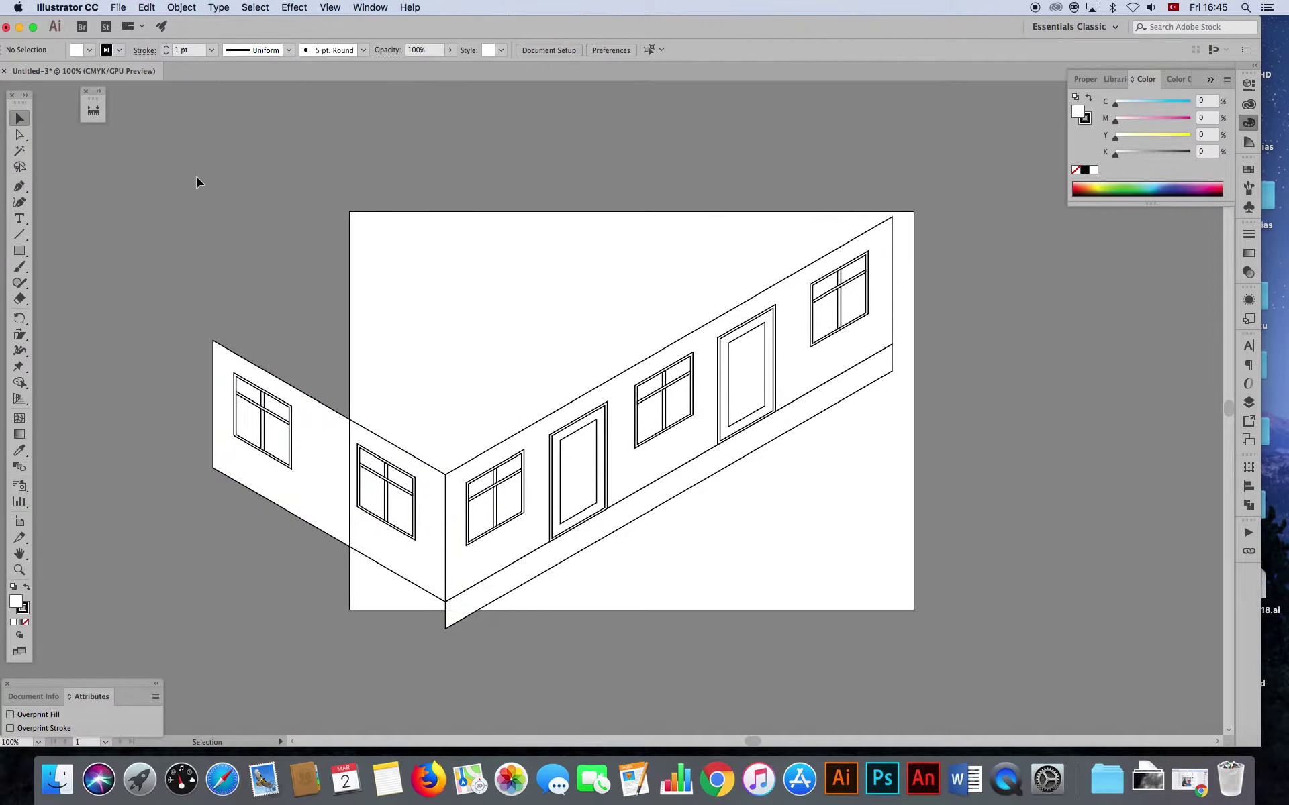
- Scale the whole building down from its corners, move it onto the artboard and zoom in
drag(963, 633, 1, 368)
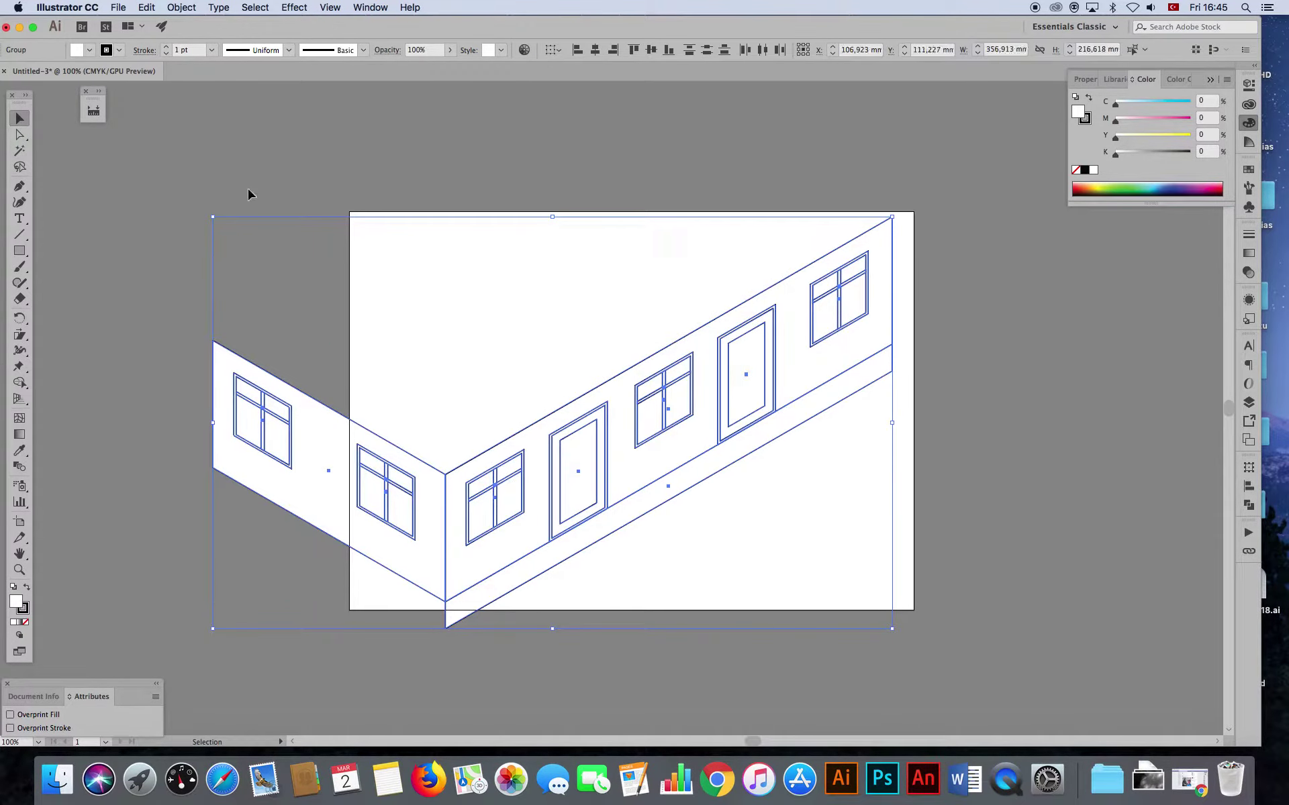
drag(213, 217, 395, 248)
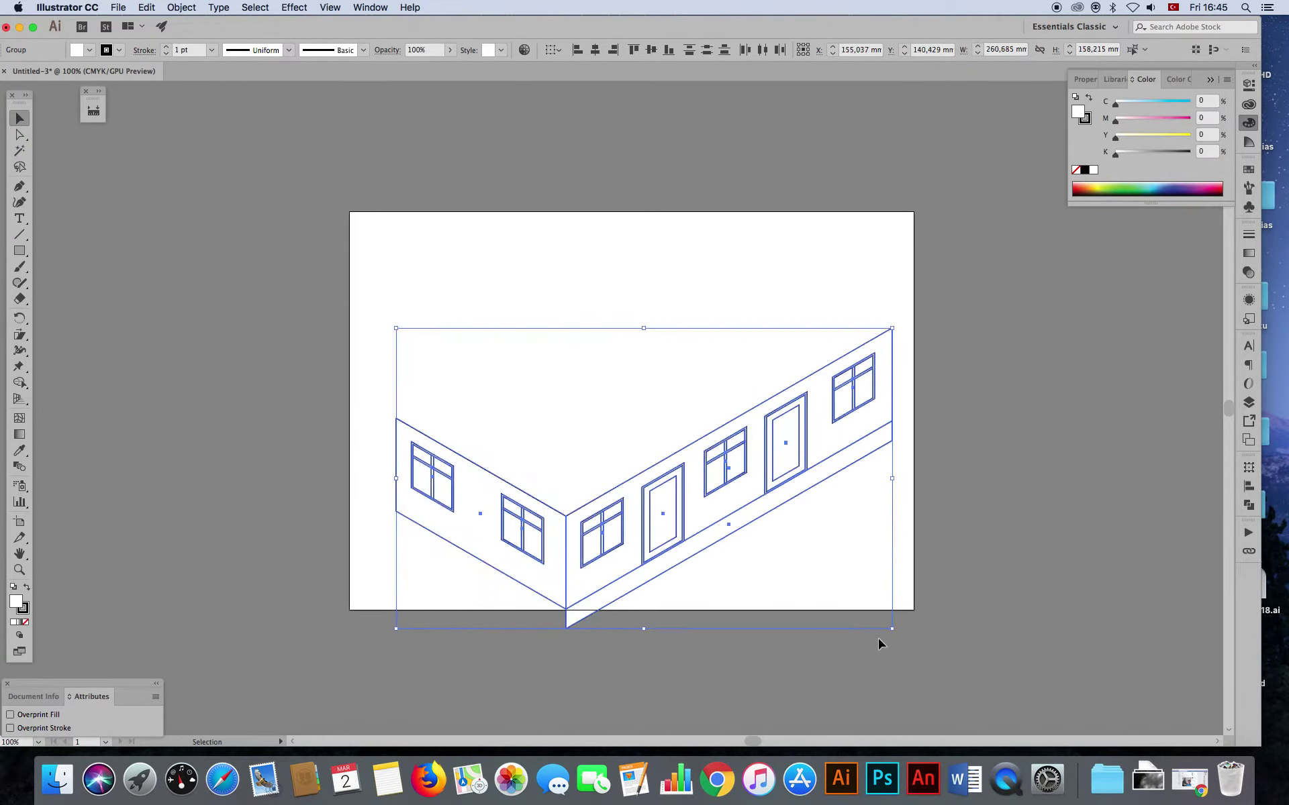
drag(891, 628, 805, 576)
mouse_move(576, 549)
mouse_down()
mouse_move(614, 528)
mouse_move(602, 554)
mouse_move(741, 532)
mouse_up()
click(385, 578)
key(z)
mouse_move(653, 550)
mouse_down()
mouse_move(616, 524)
mouse_move(601, 530)
mouse_up()
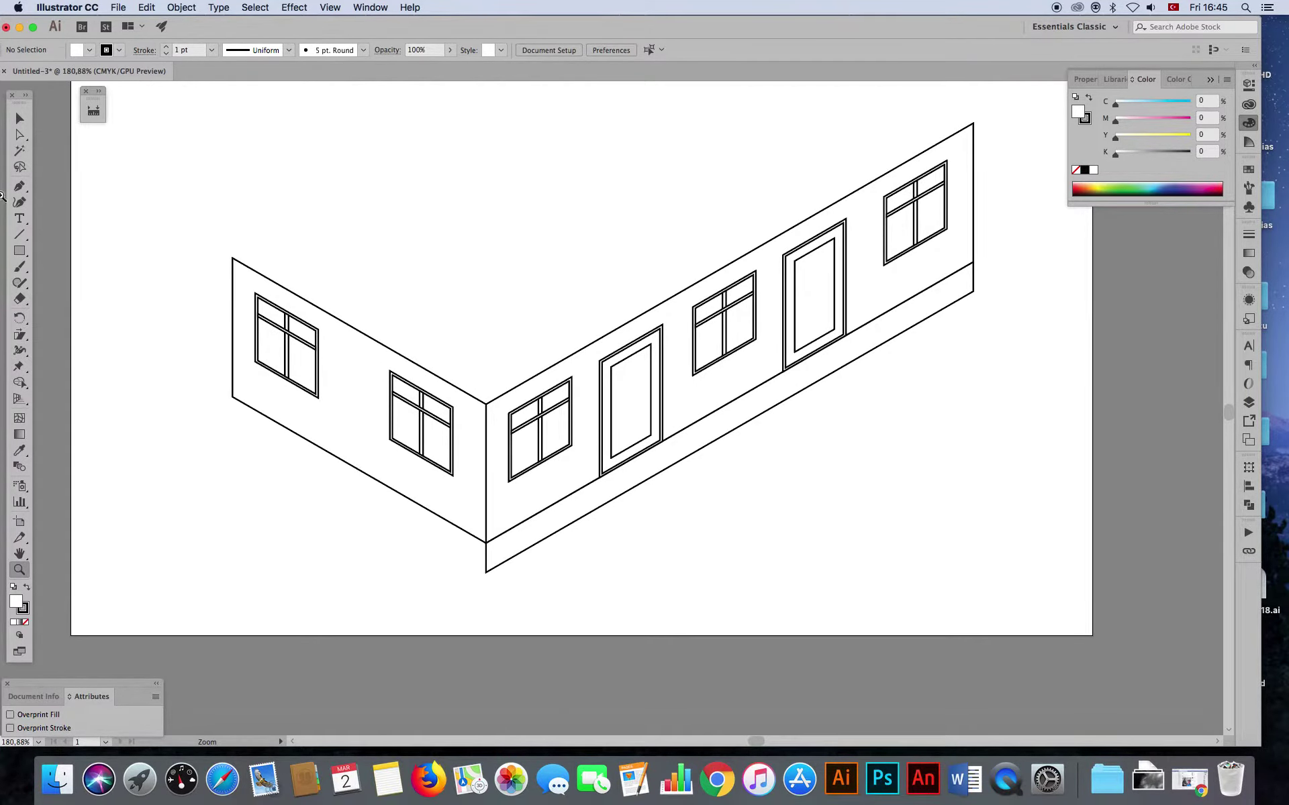
key(v)
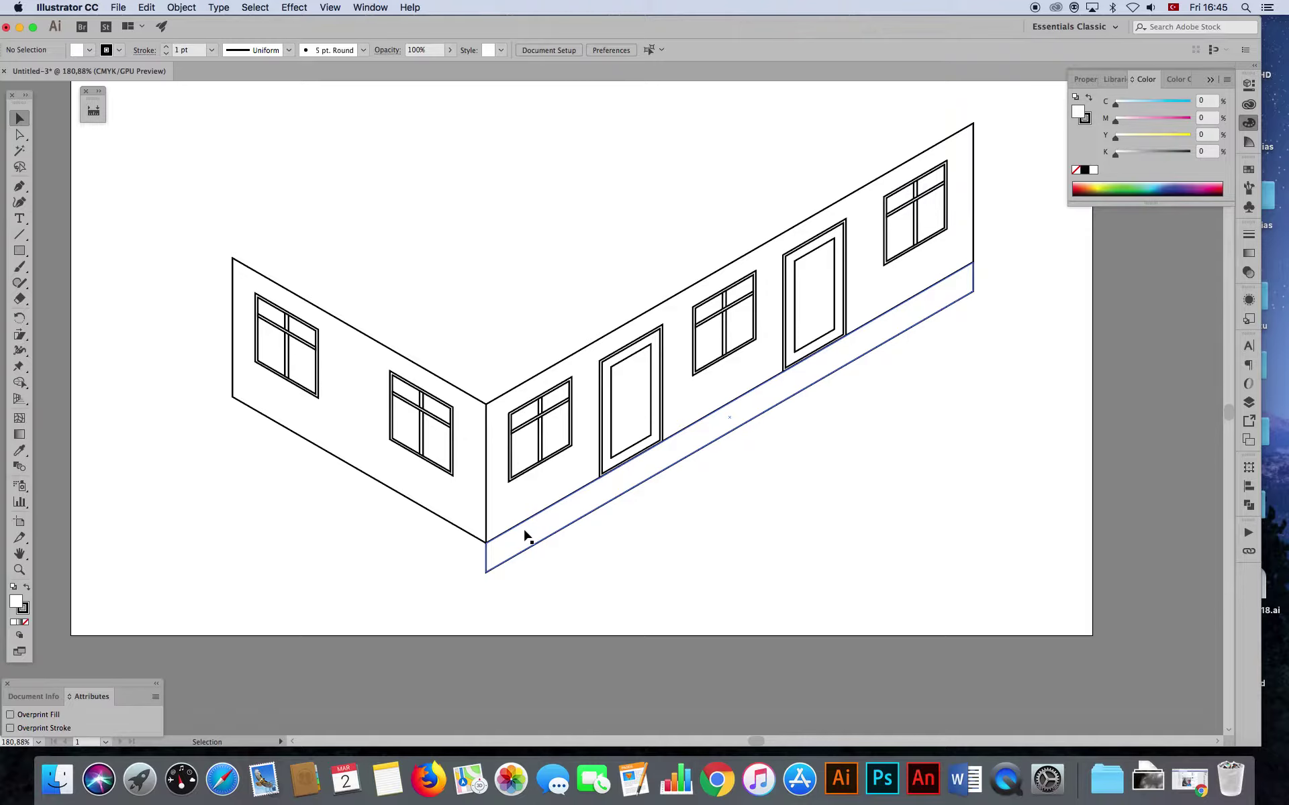
- Pull the base strip's corner anchor up-left, then try shifting the right wall and undo it
key(a)
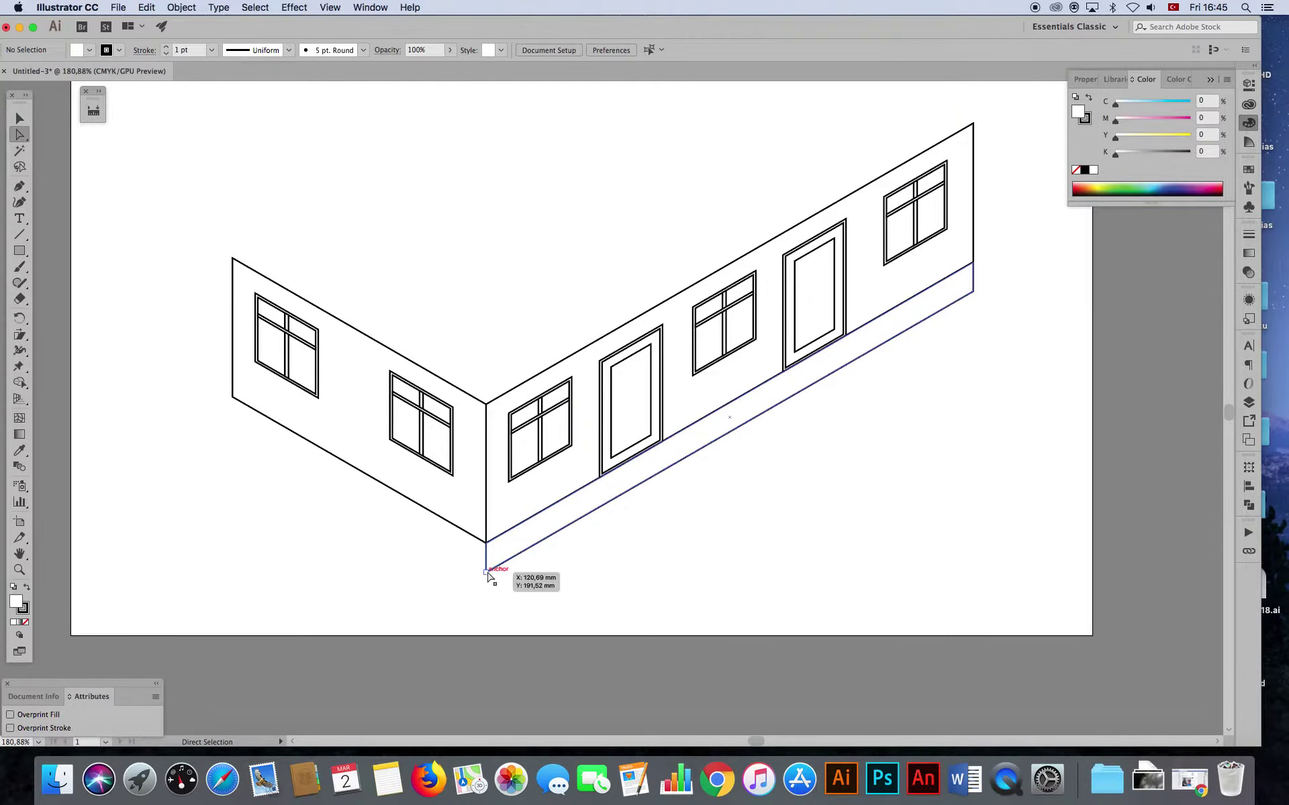
click(485, 571)
mouse_move(973, 291)
mouse_down()
mouse_move(861, 239)
mouse_move(907, 225)
mouse_up()
key(v)
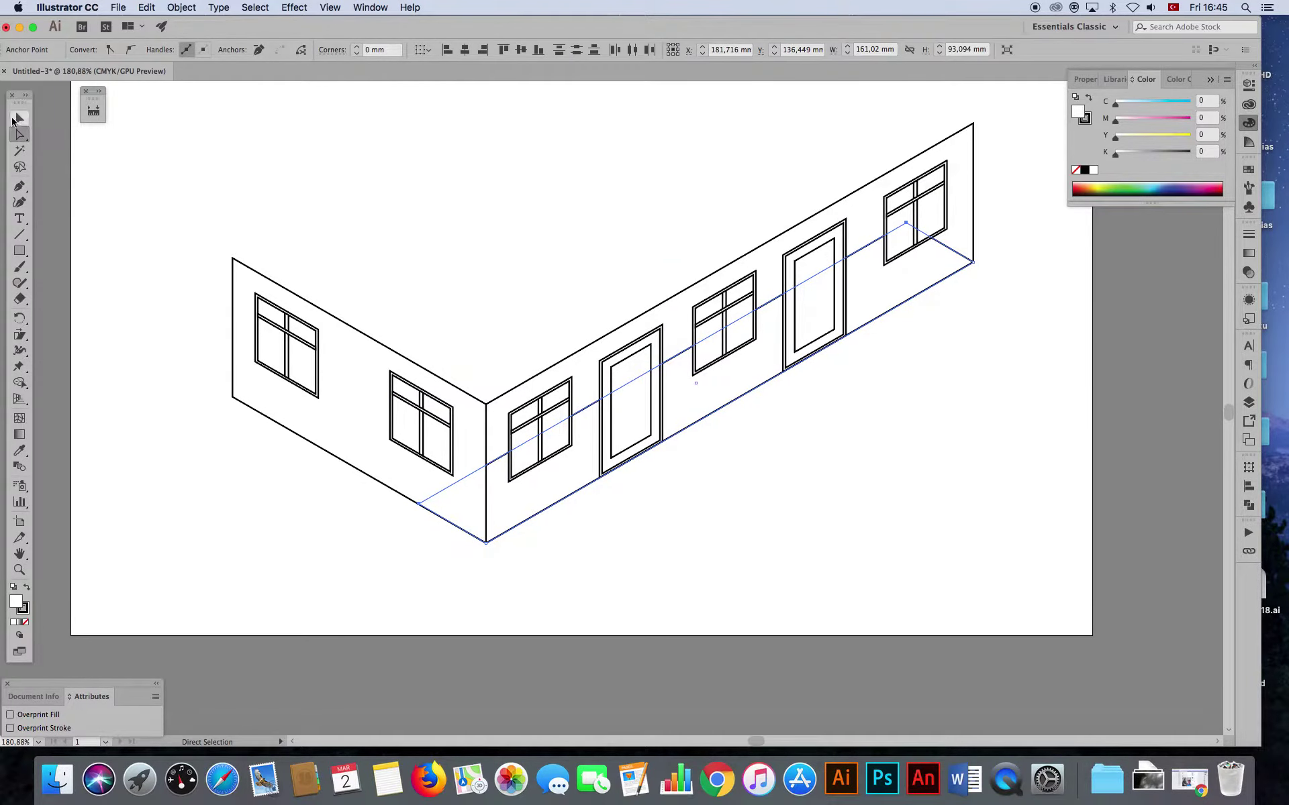
click(461, 510)
drag(449, 494, 512, 561)
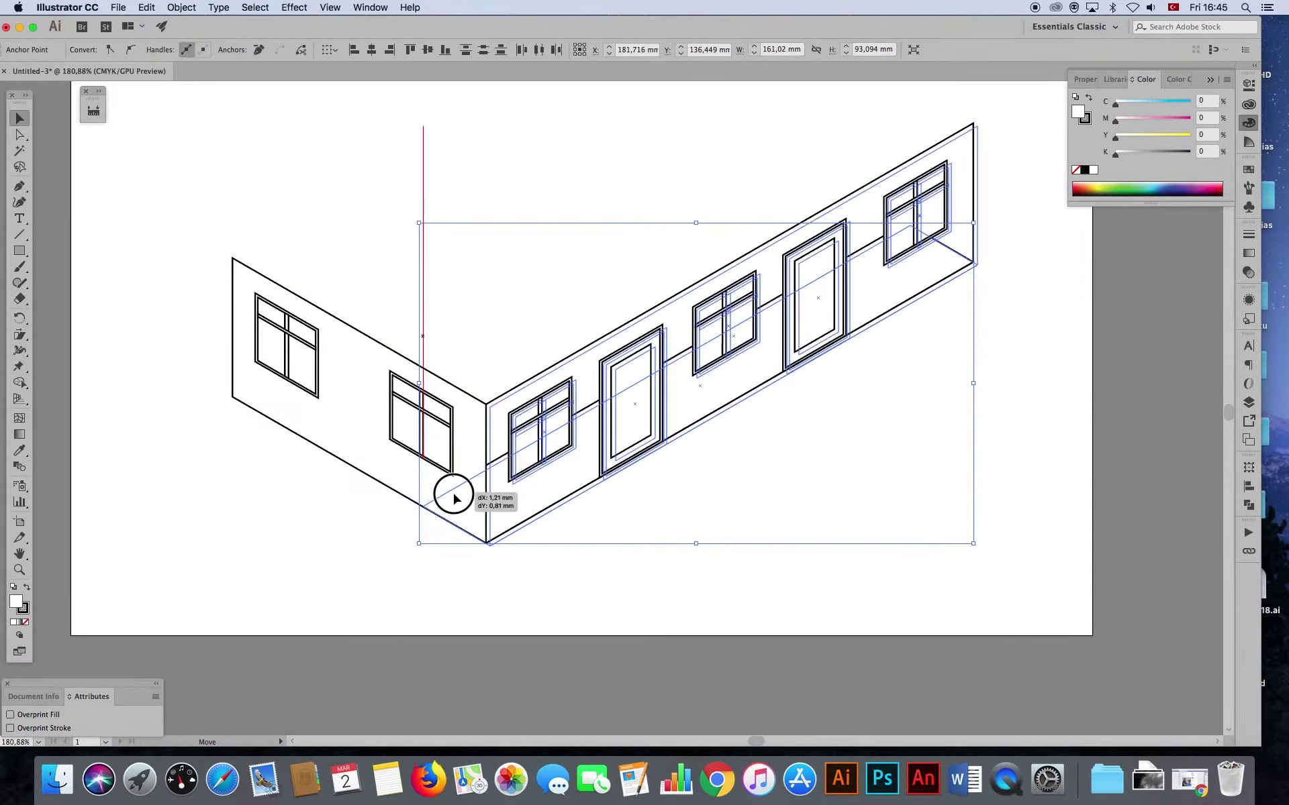
key(super+z)
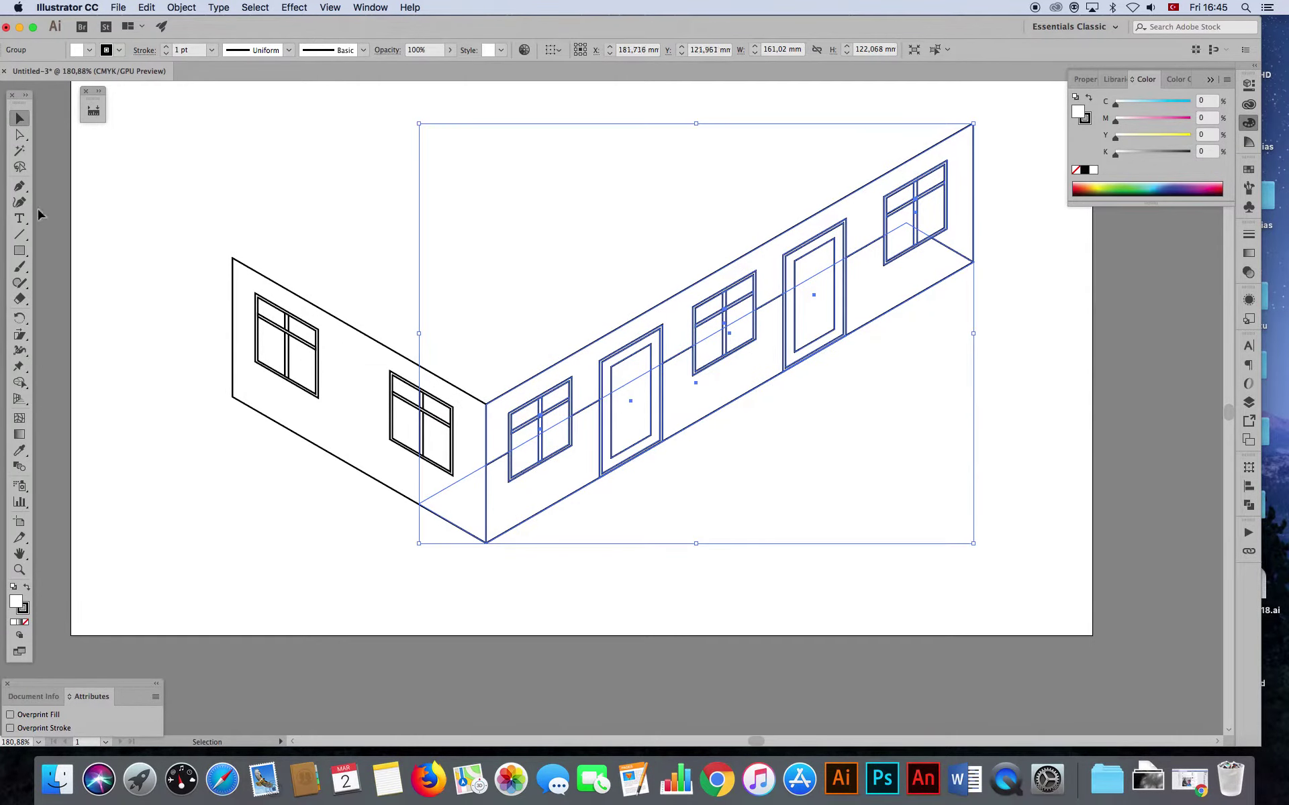
- Try moving the right wall group down-right again, then undo the move
click(19, 134)
click(181, 110)
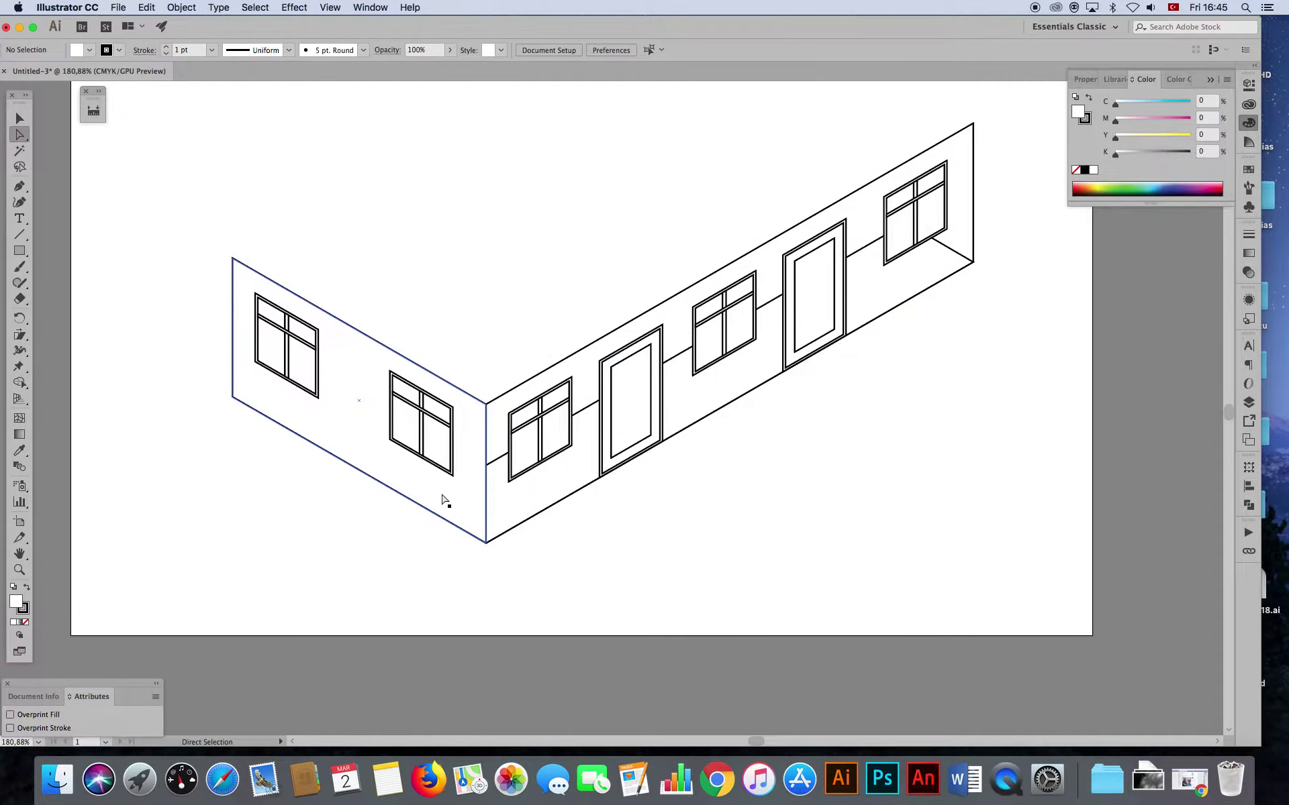
click(498, 458)
click(20, 121)
drag(453, 492, 519, 531)
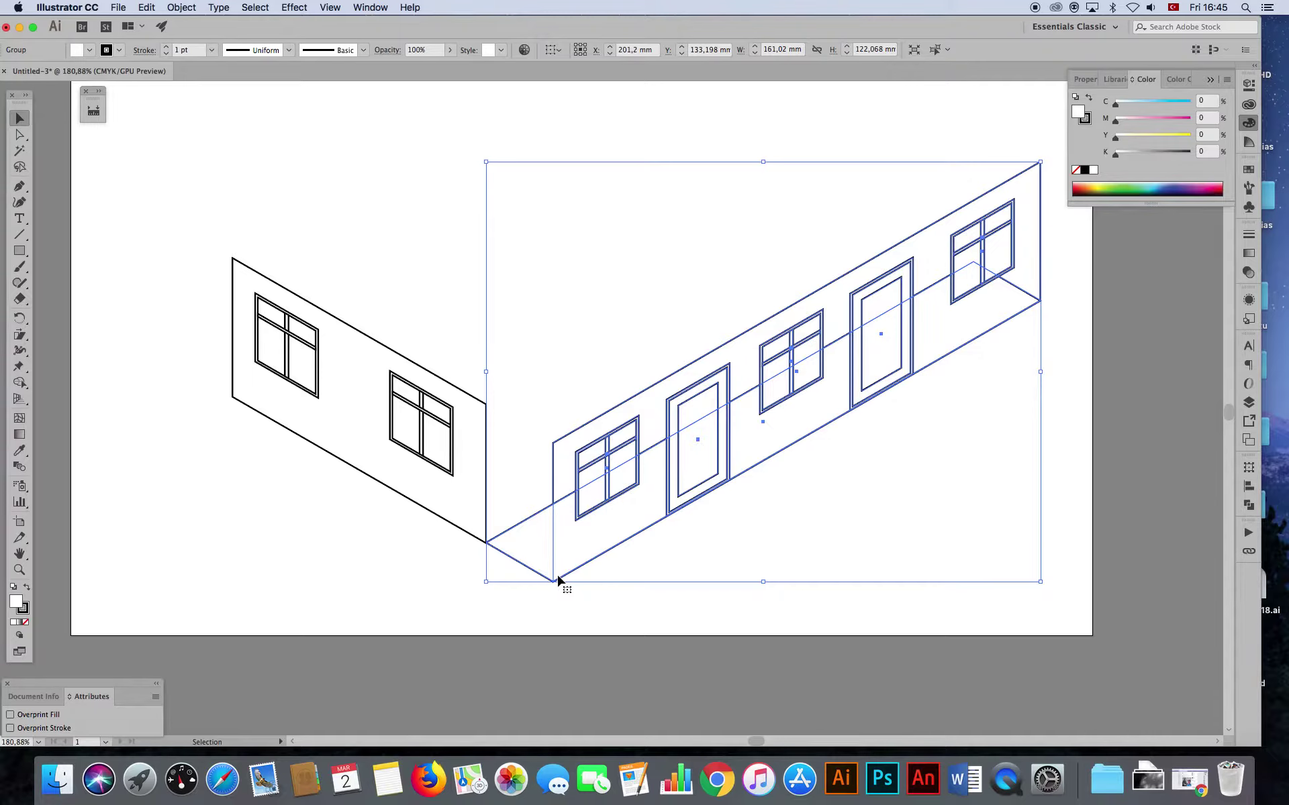
key(super+z)
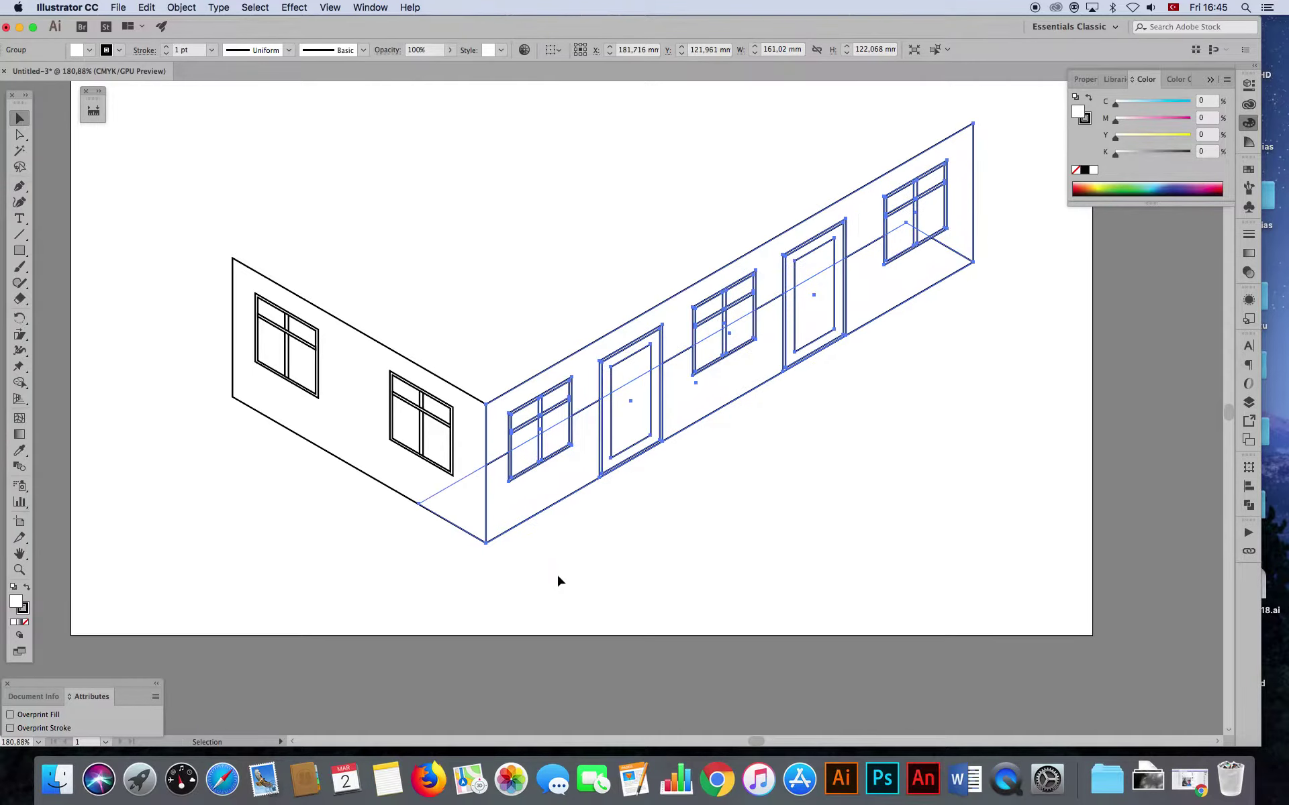
click(143, 208)
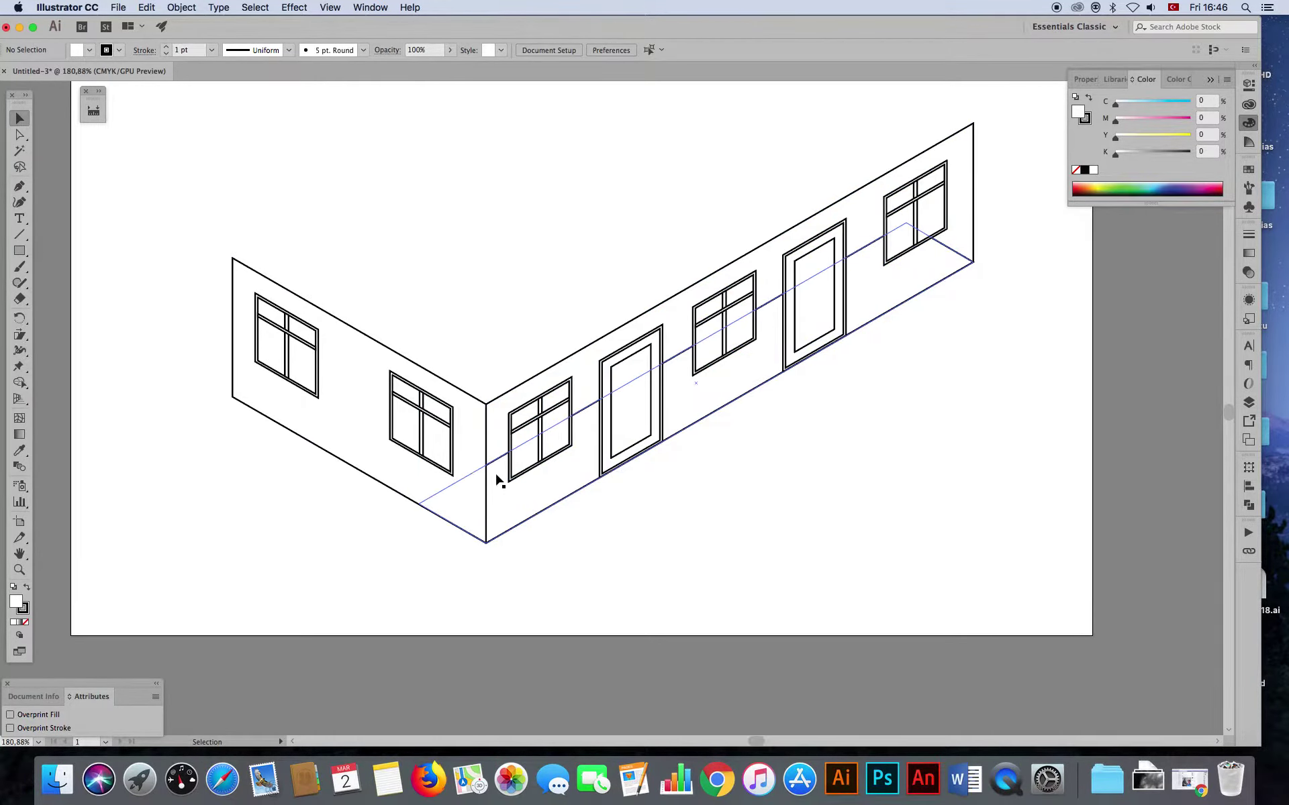
- Drag the floor's outer anchor down-right to extend the floor outward to the right corner
click(495, 460)
click(19, 135)
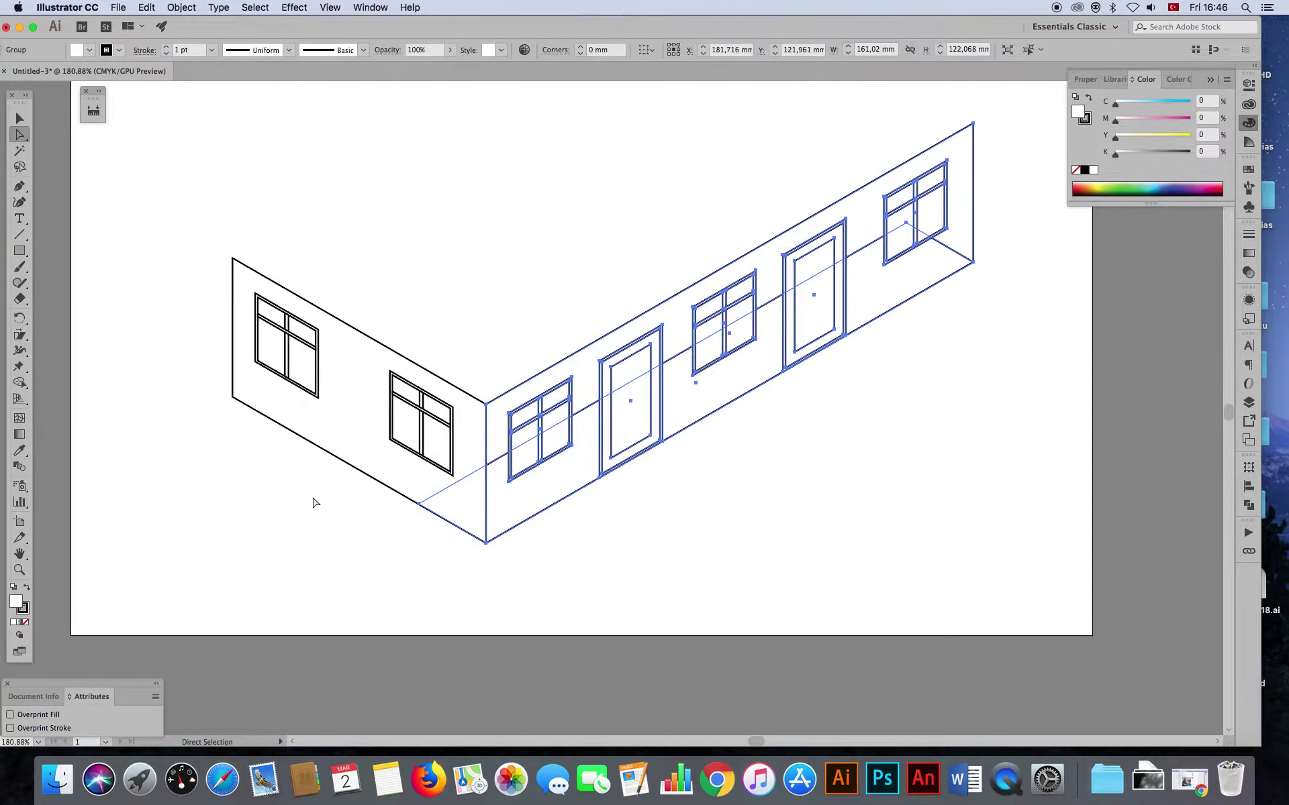
click(422, 512)
click(418, 504)
drag(907, 227, 1044, 306)
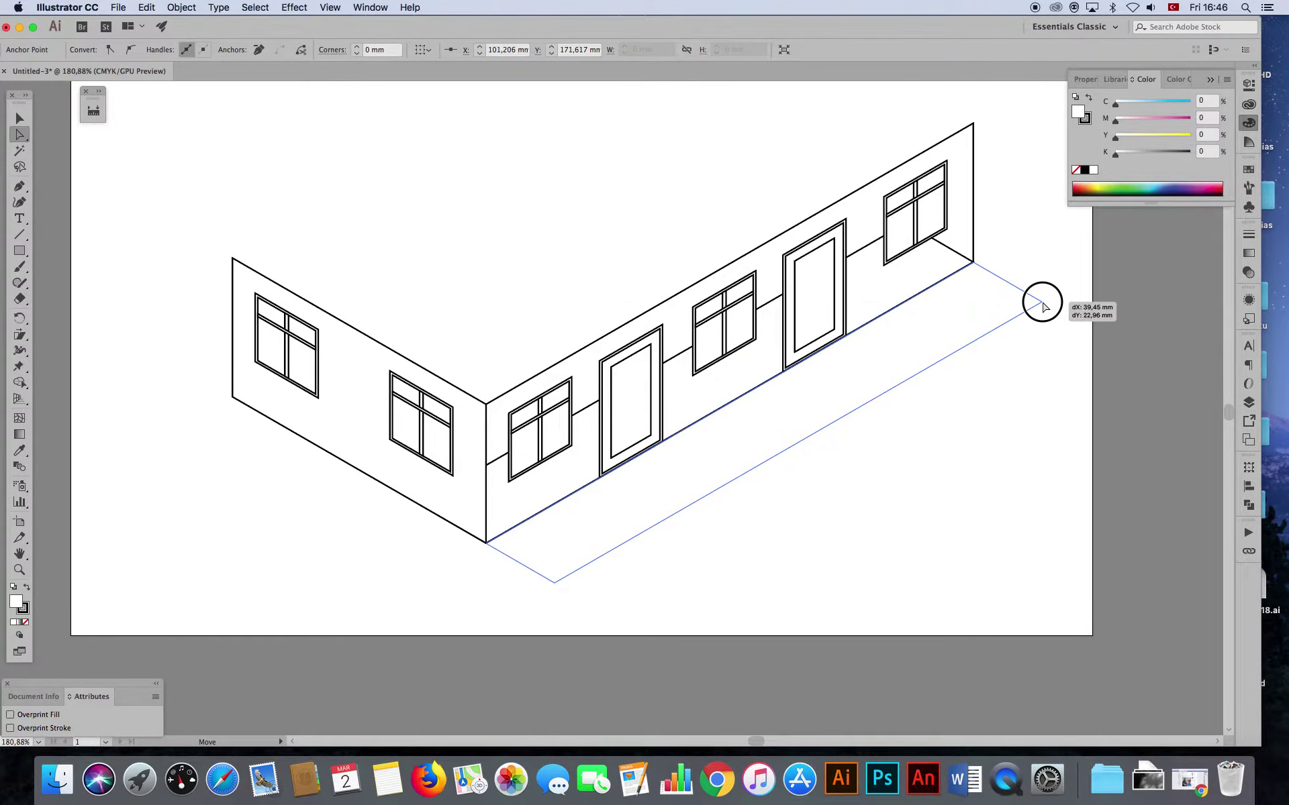
drag(1044, 306, 1043, 306)
click(900, 479)
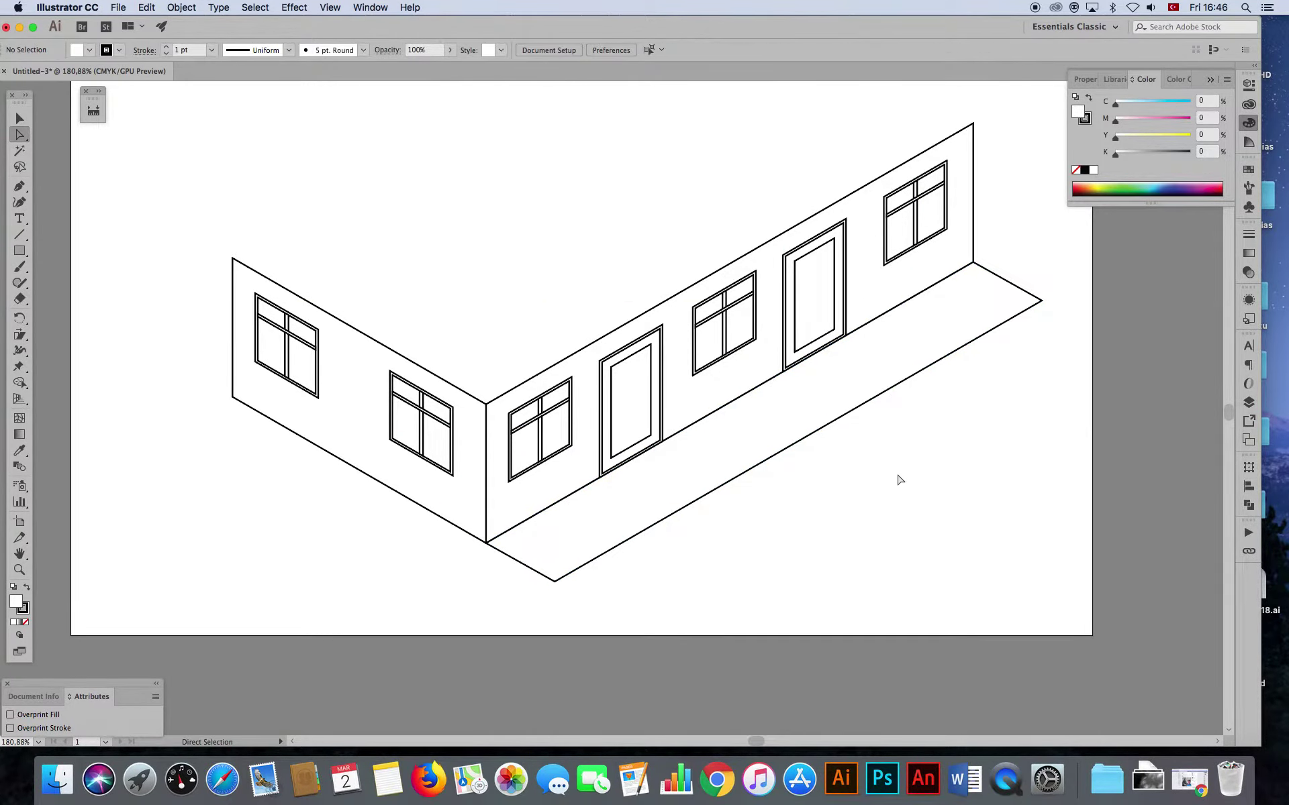
click(18, 235)
- Draw a guide line extending the left wall's base past the floor's front corner
drag(232, 397, 655, 642)
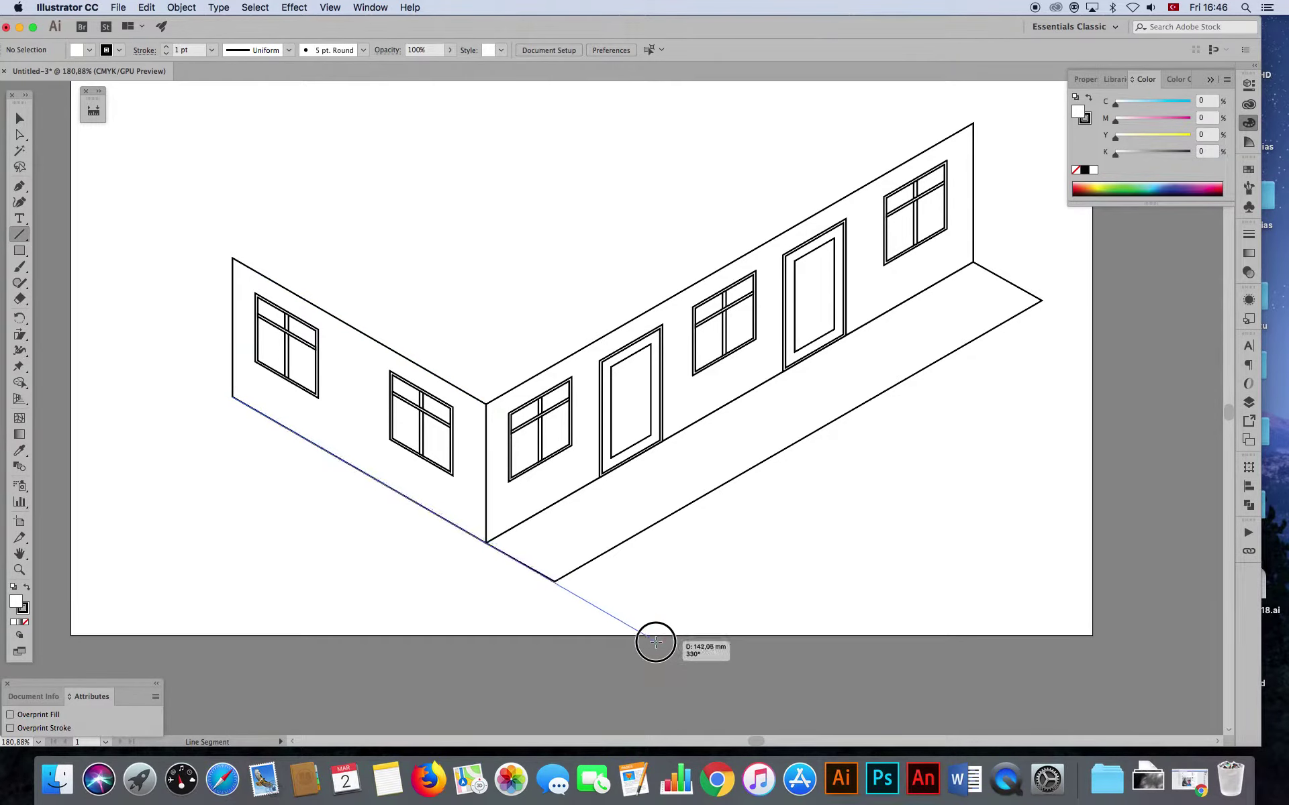
drag(656, 642, 655, 642)
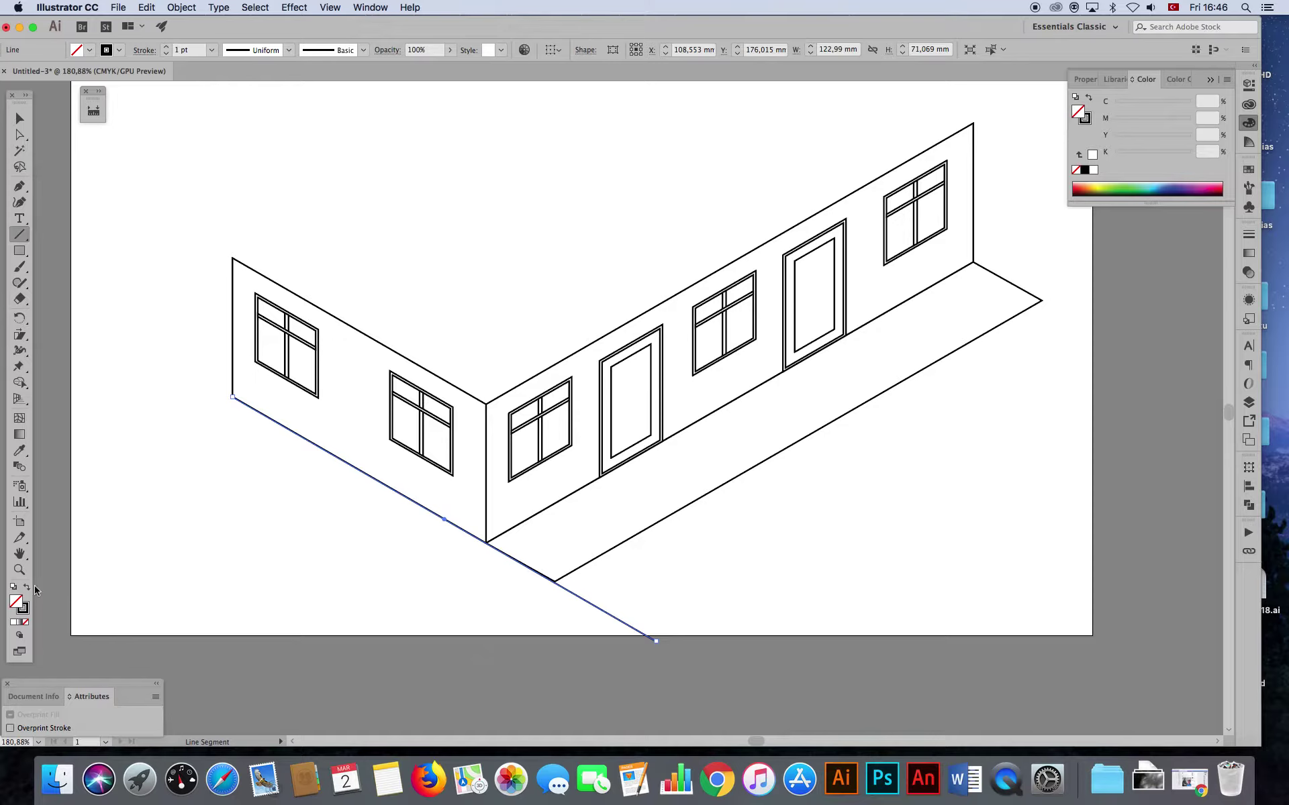
click(19, 569)
mouse_move(457, 610)
mouse_down()
mouse_move(689, 508)
mouse_move(355, 555)
mouse_up()
click(20, 134)
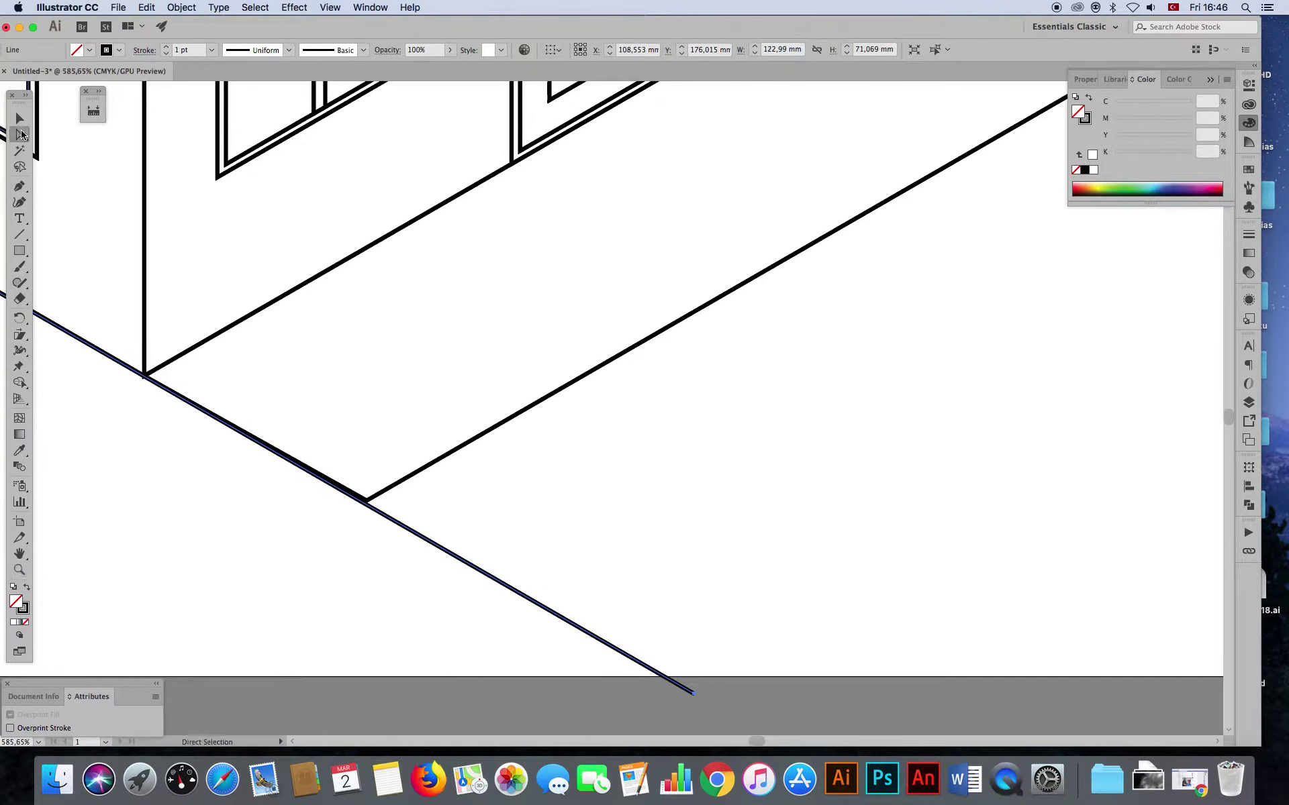
click(394, 490)
click(526, 483)
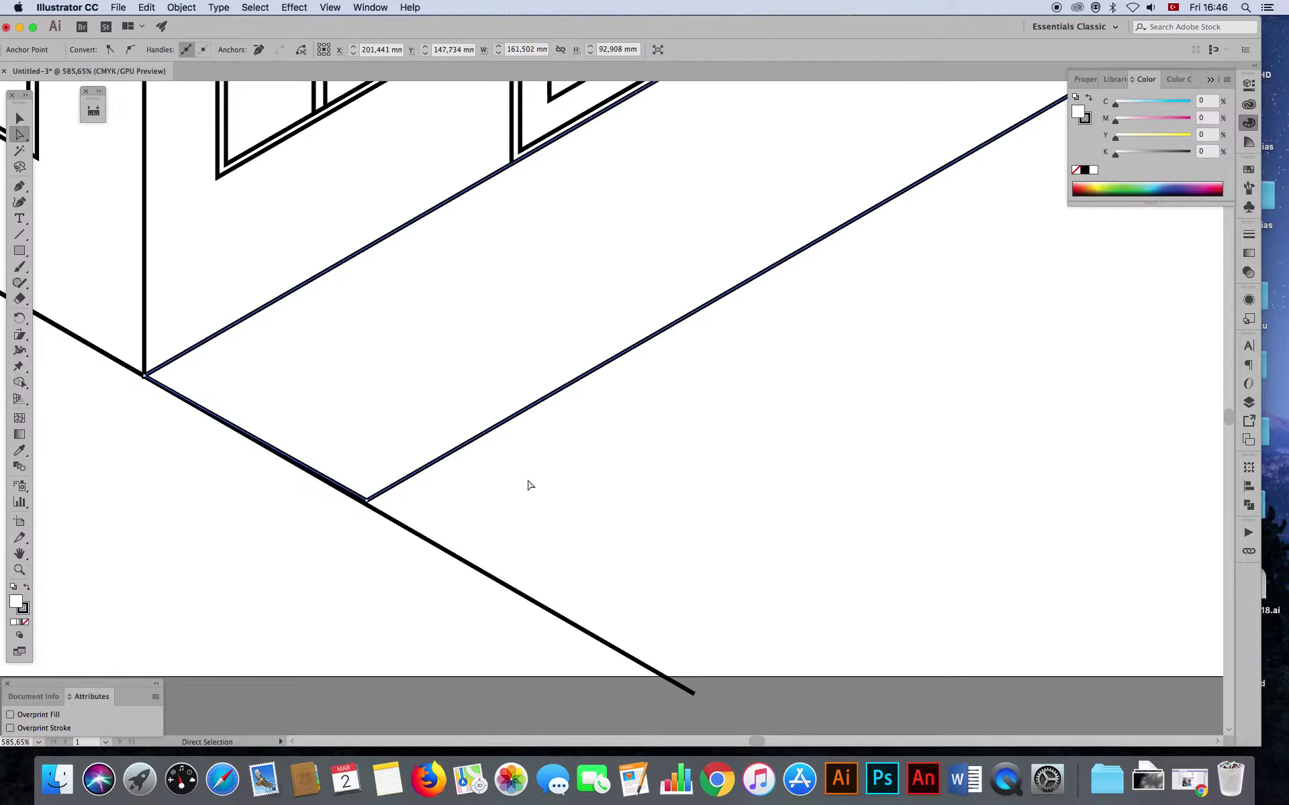
key(super+minus)
key(super+minus)
key(super+minus)
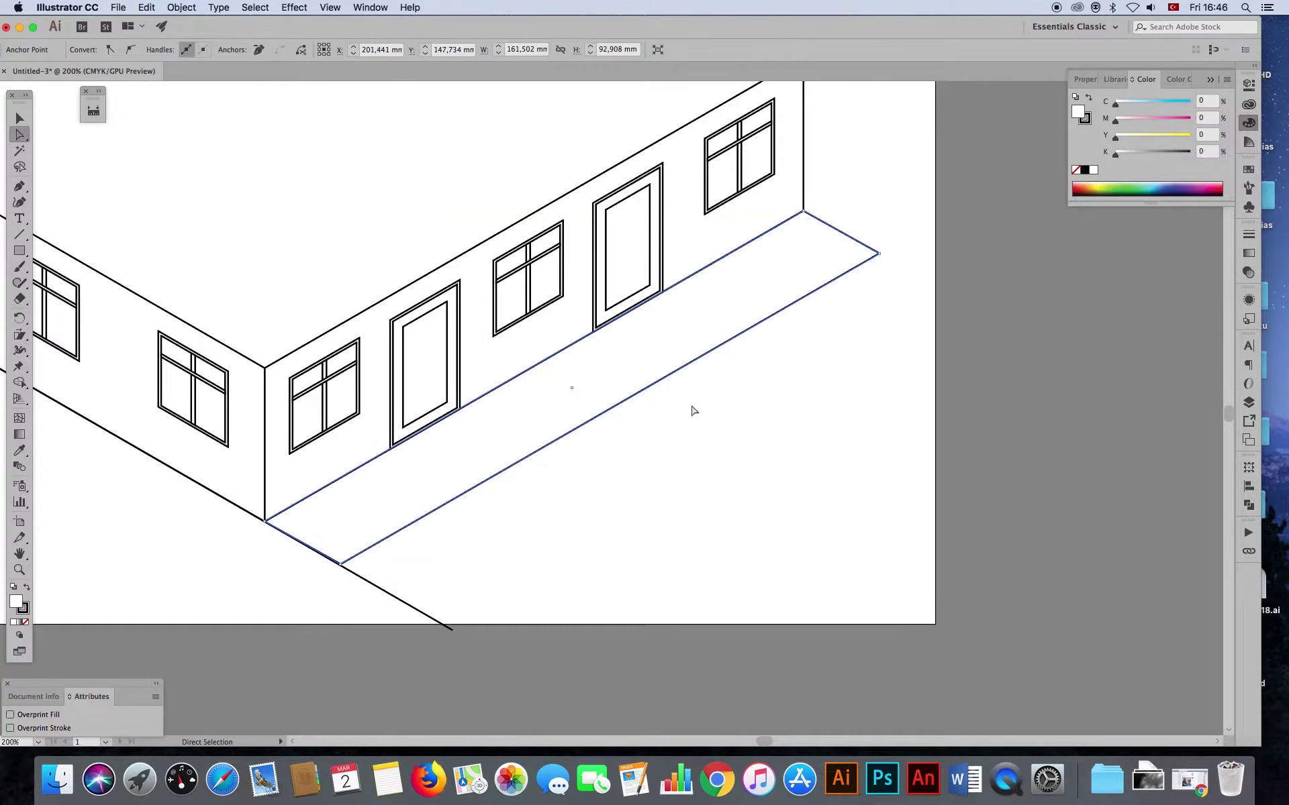
click(872, 241)
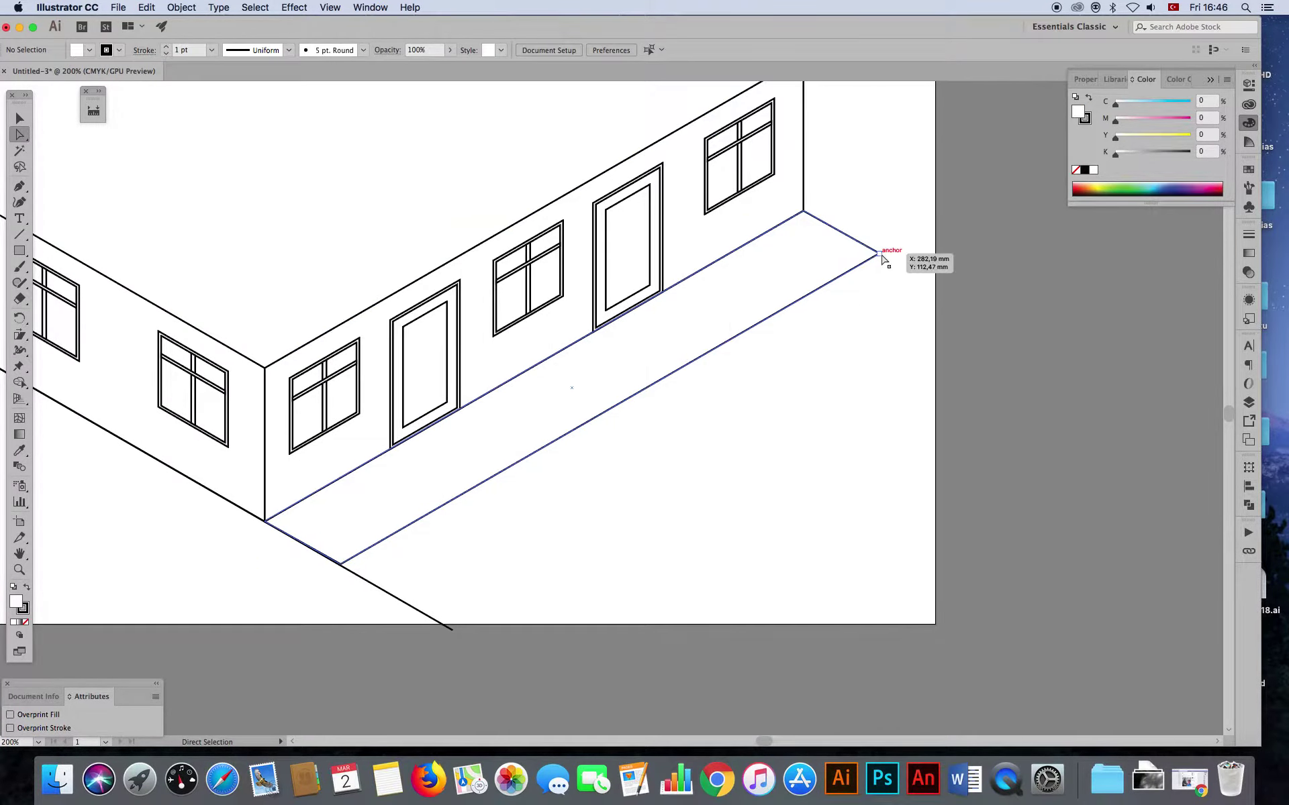
- Snap the floor's front corner anchor onto the guide line using Outline mode
shift+click(342, 565)
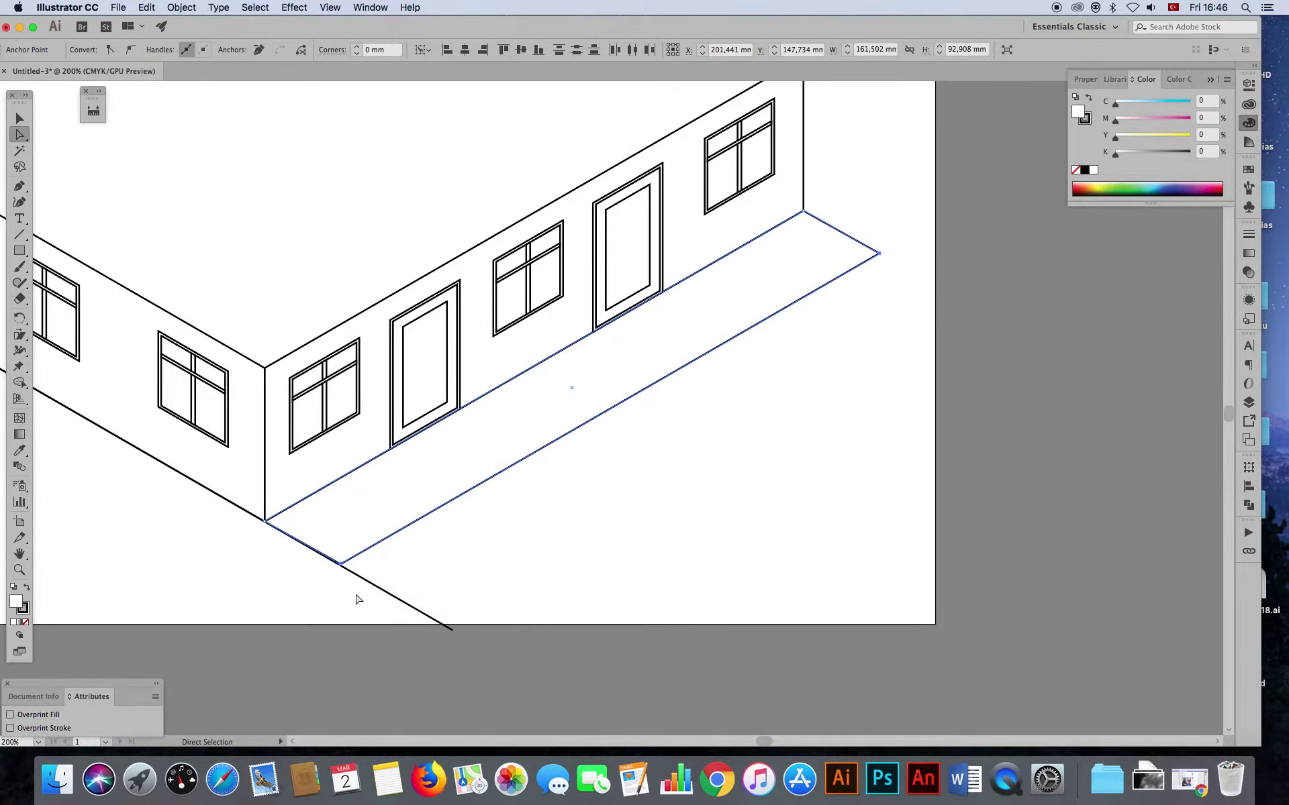
key(z)
drag(332, 588, 767, 598)
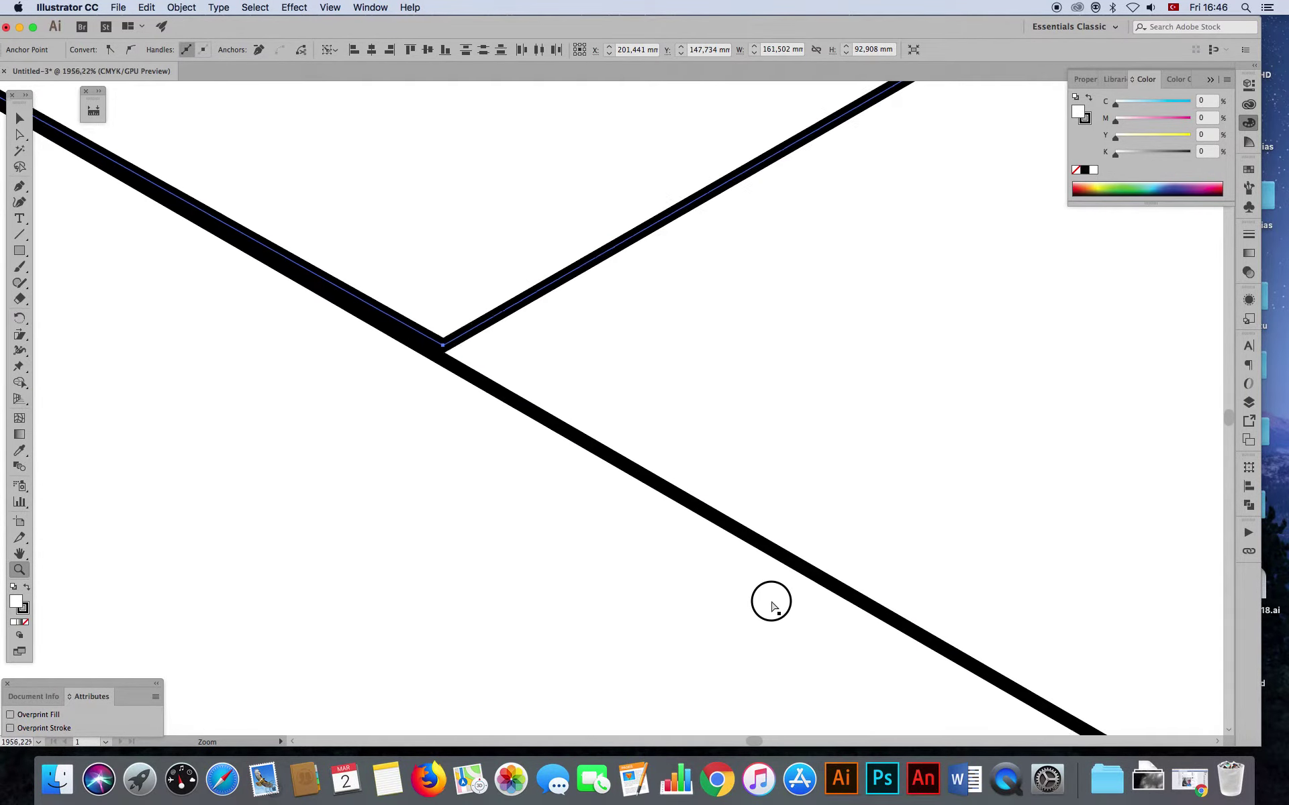
key(super+y)
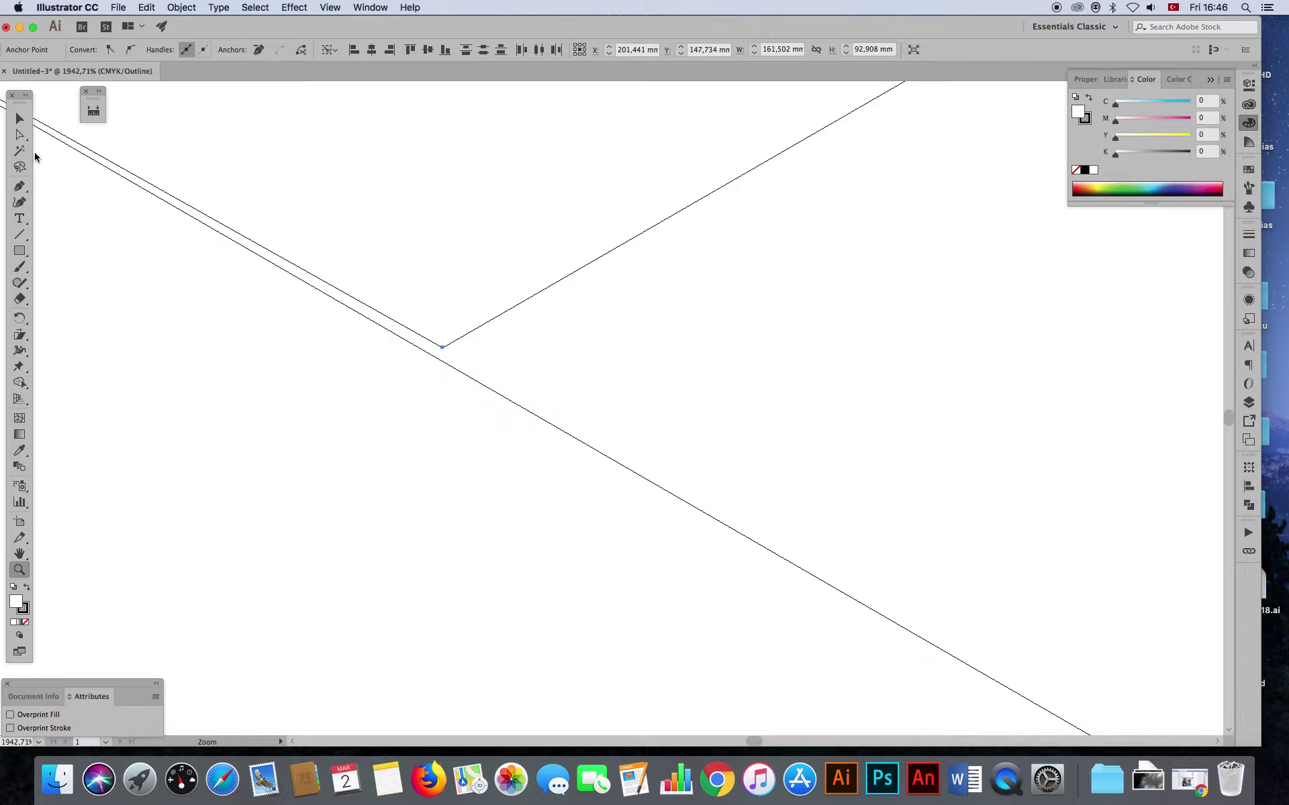
click(20, 134)
drag(442, 353, 437, 363)
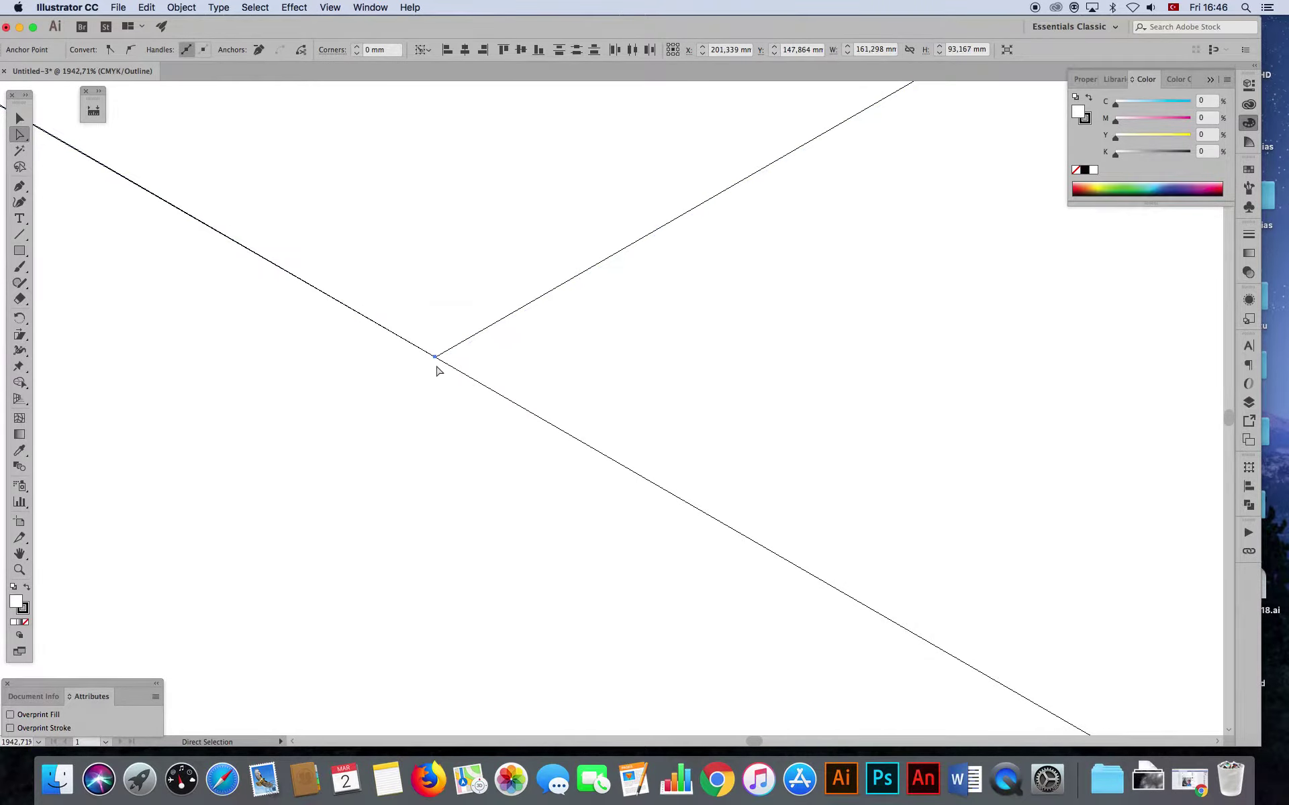
key(ctrl+y)
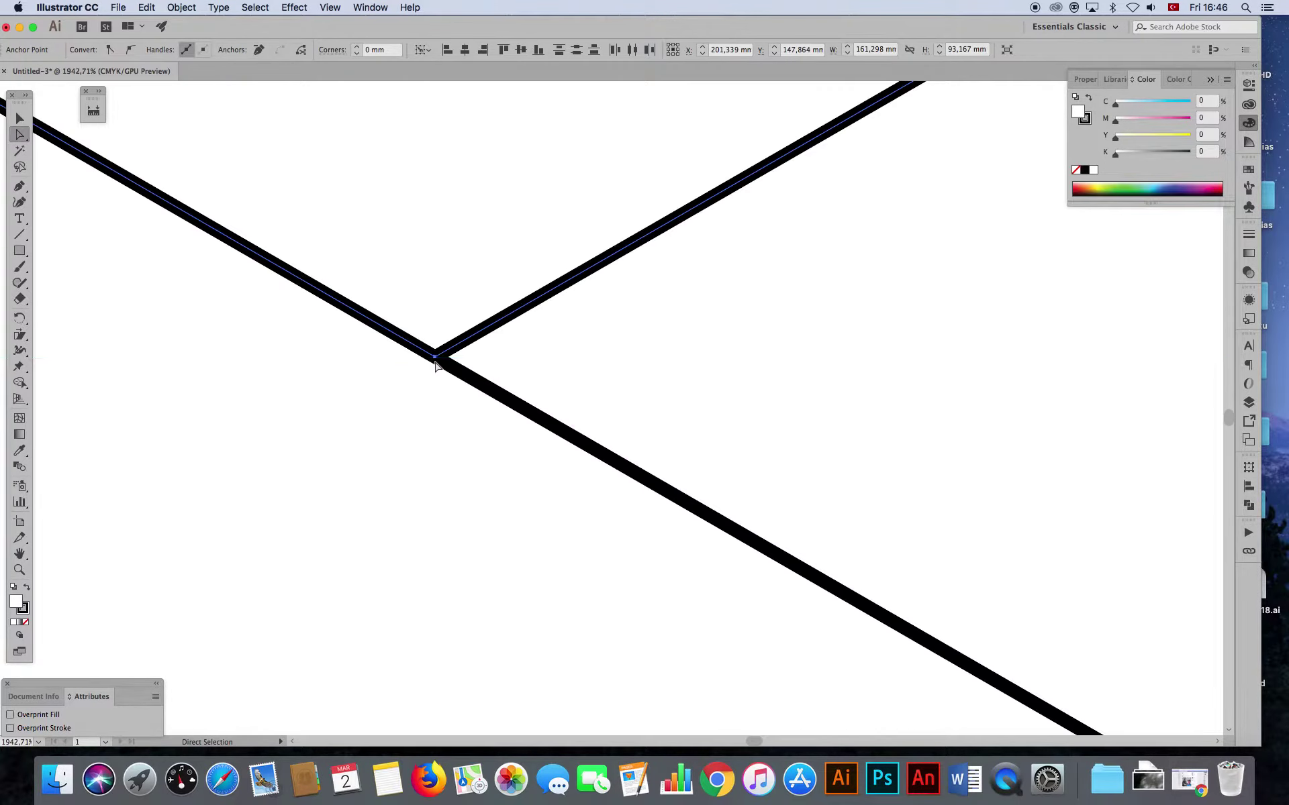
key(ctrl+0)
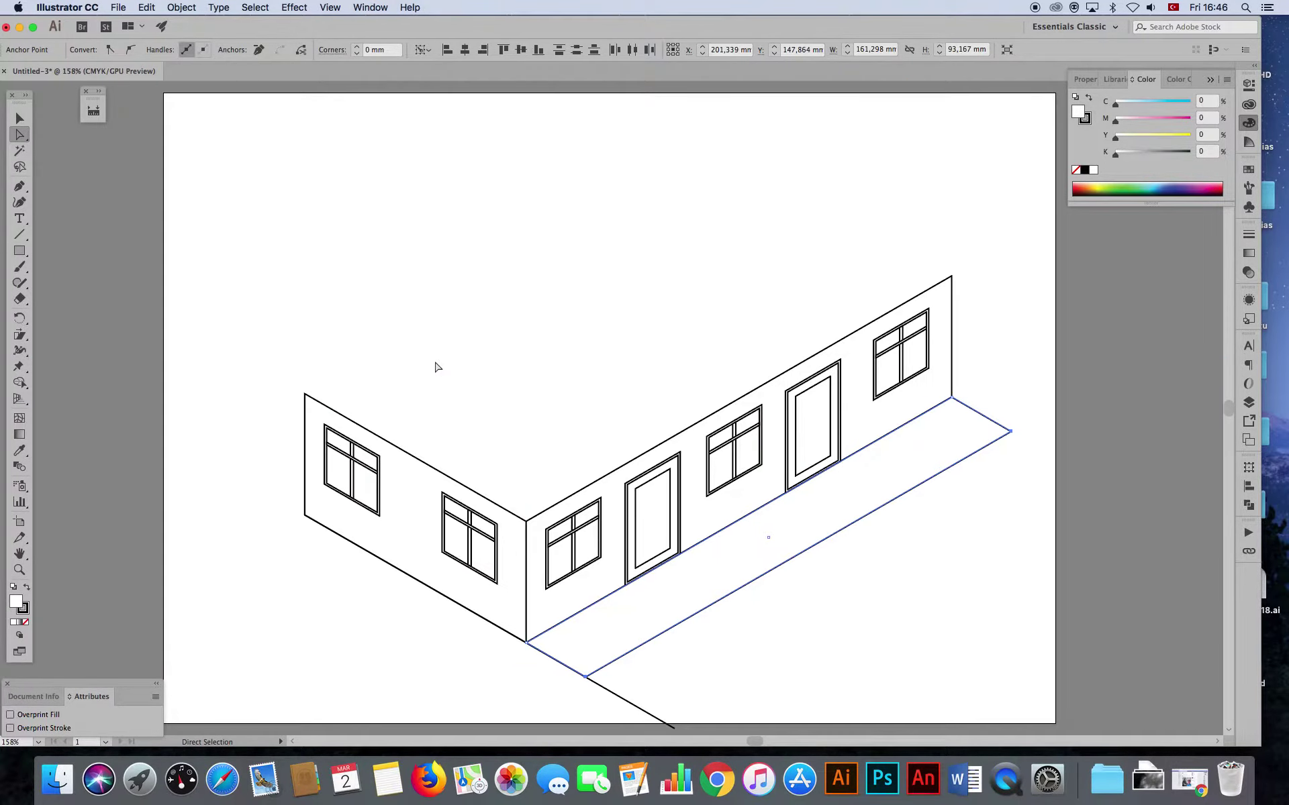
- Delete the temporary guide line and clear the selection
key(v)
click(1090, 495)
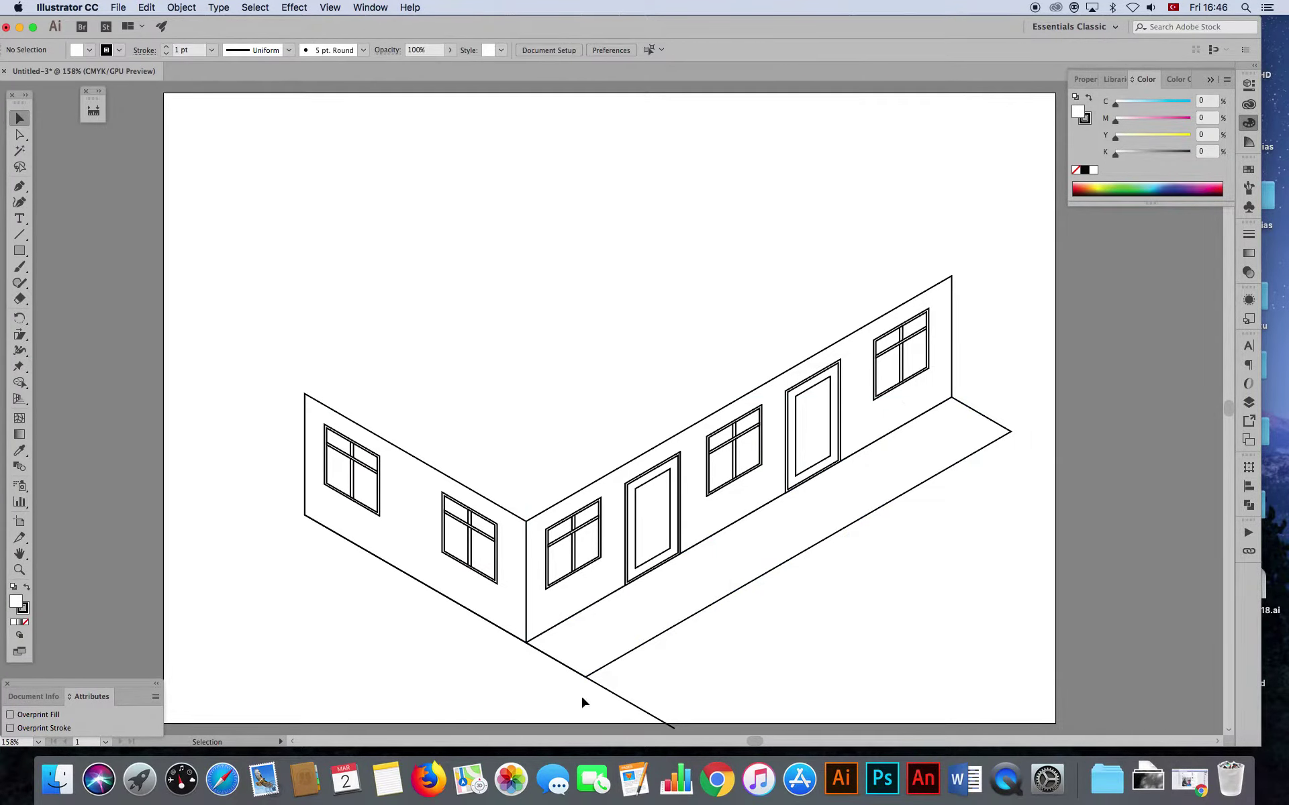
click(606, 690)
key(Delete)
drag(393, 640, 350, 593)
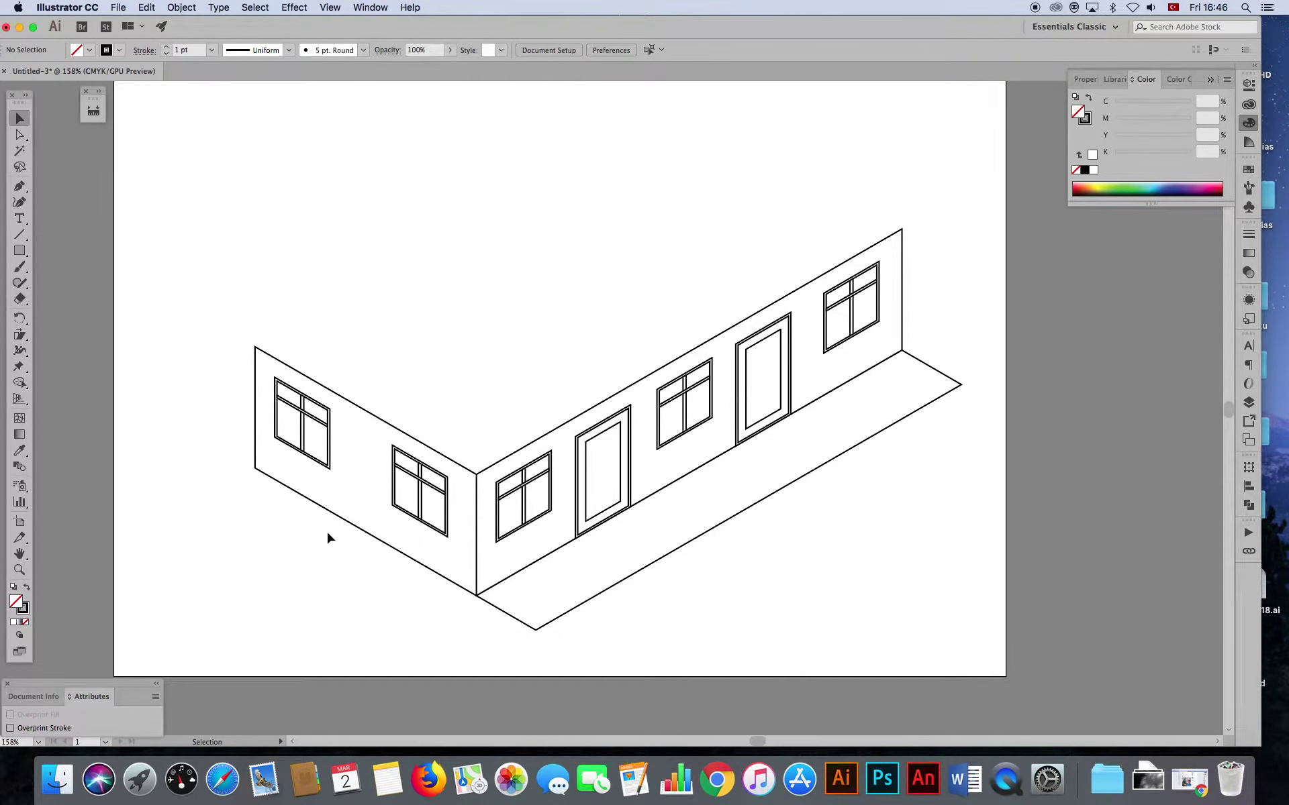
click(254, 359)
- Duplicate the building straight upward to form a second storey
mouse_move(204, 127)
mouse_down()
mouse_move(650, 401)
mouse_move(989, 649)
mouse_up()
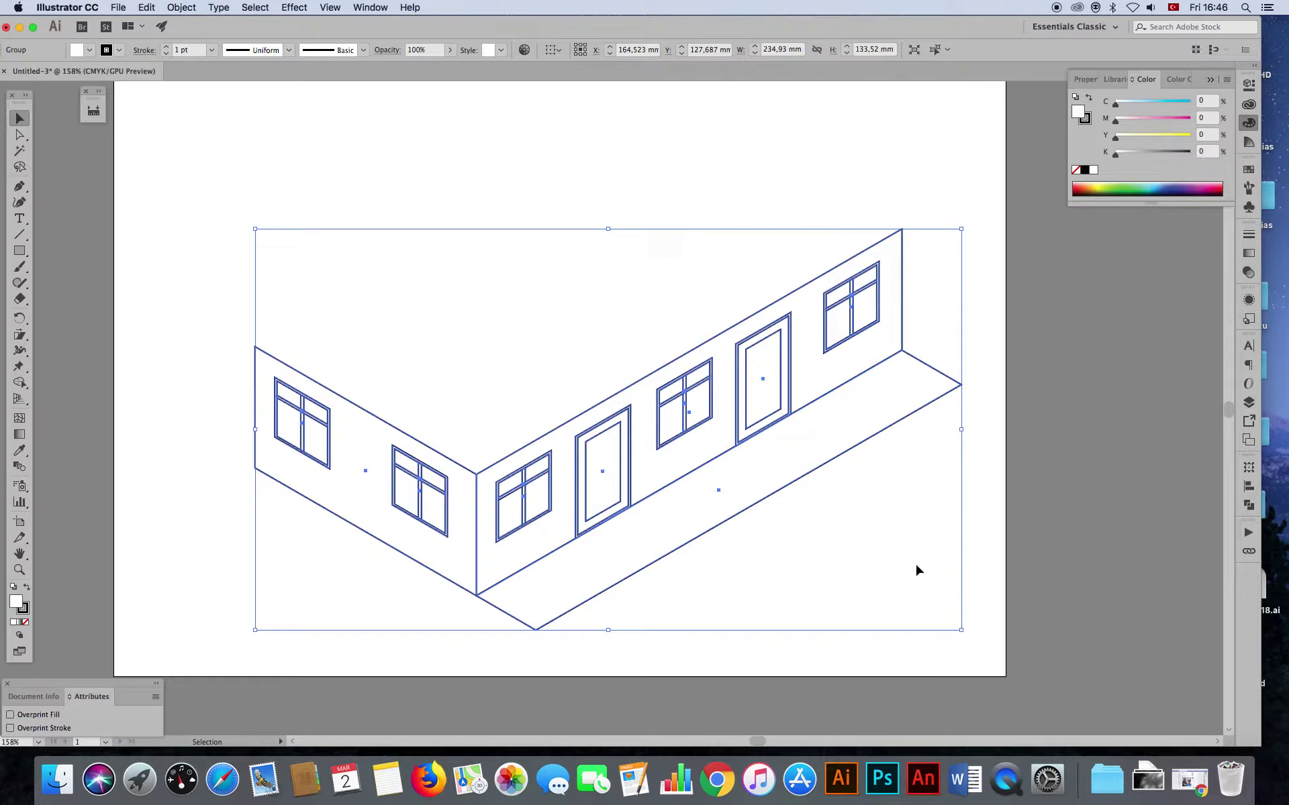
key(a)
key(v)
click(771, 565)
click(547, 625)
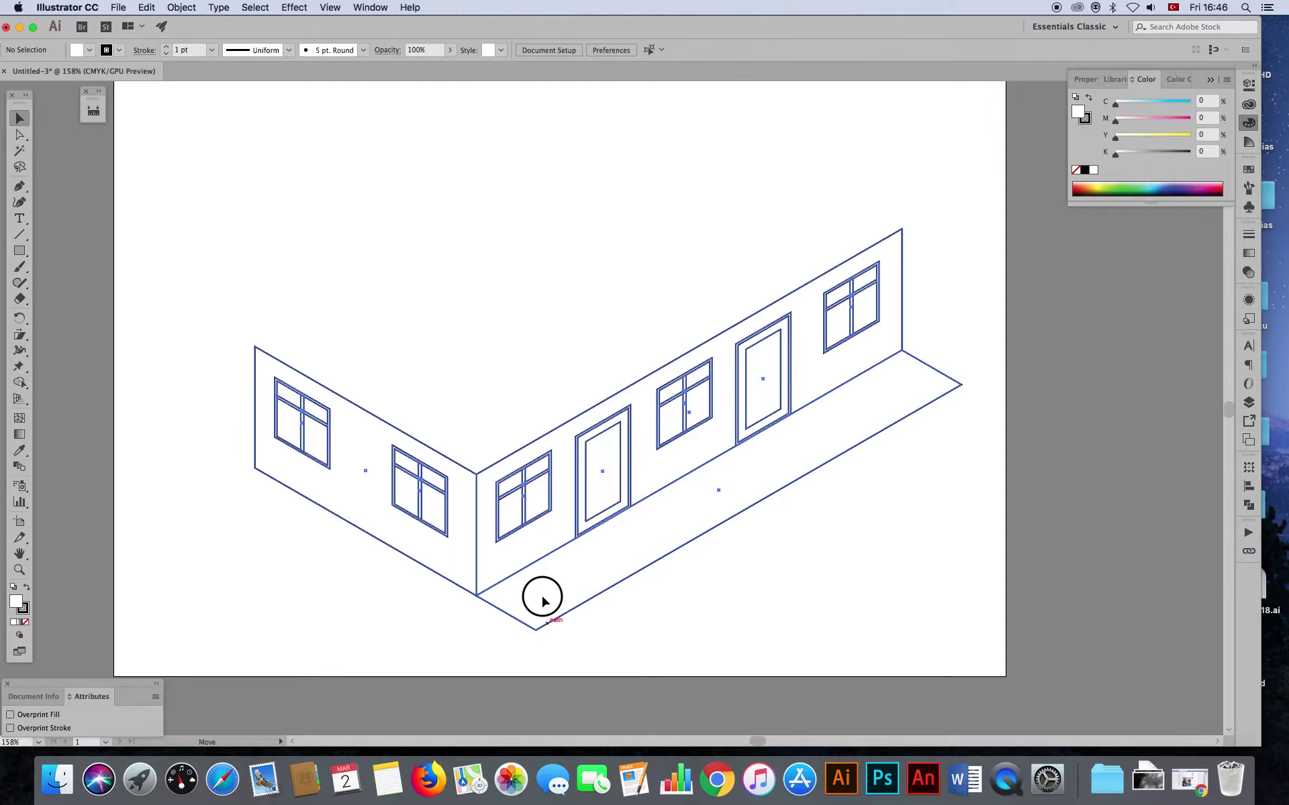
drag(540, 595, 519, 505)
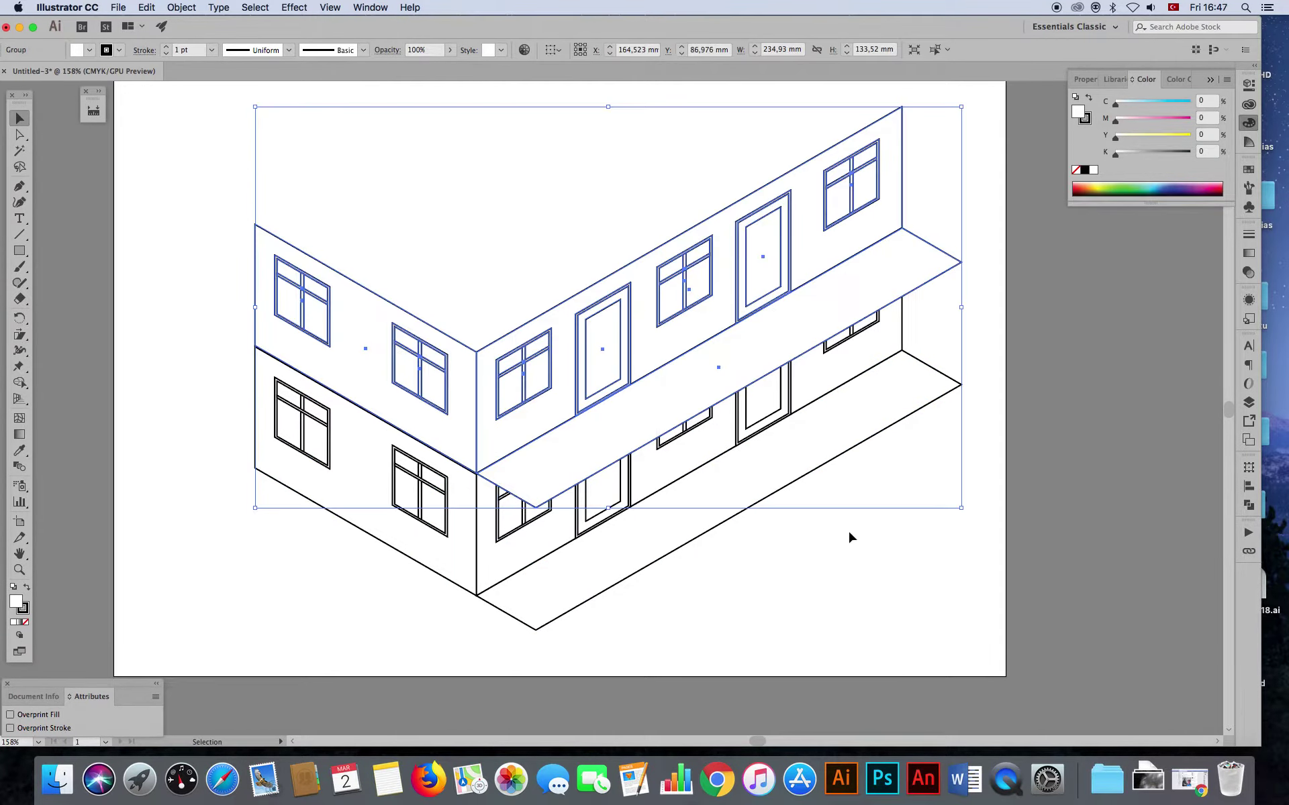
click(918, 577)
- Check the storey groups and select the upper-left wall path
scroll(832, 553, up, 2)
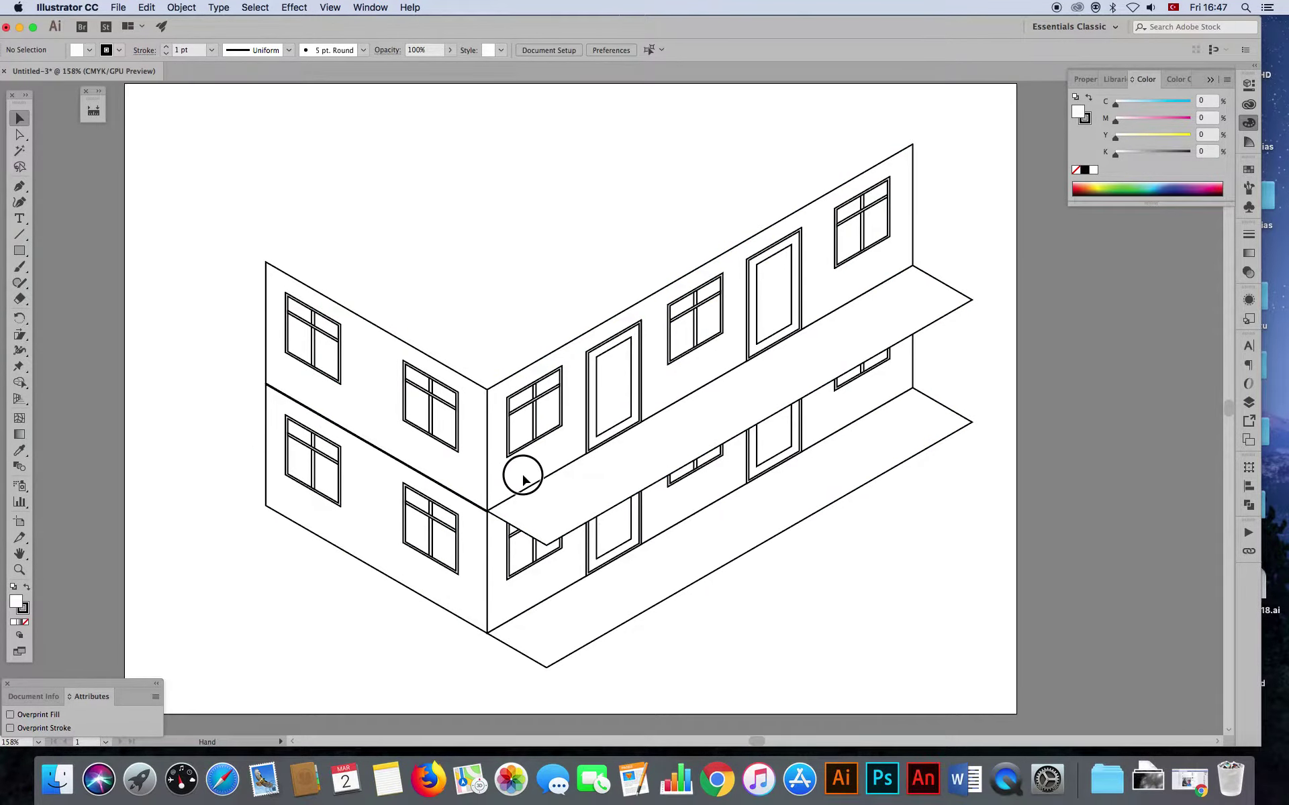
click(19, 570)
click(22, 124)
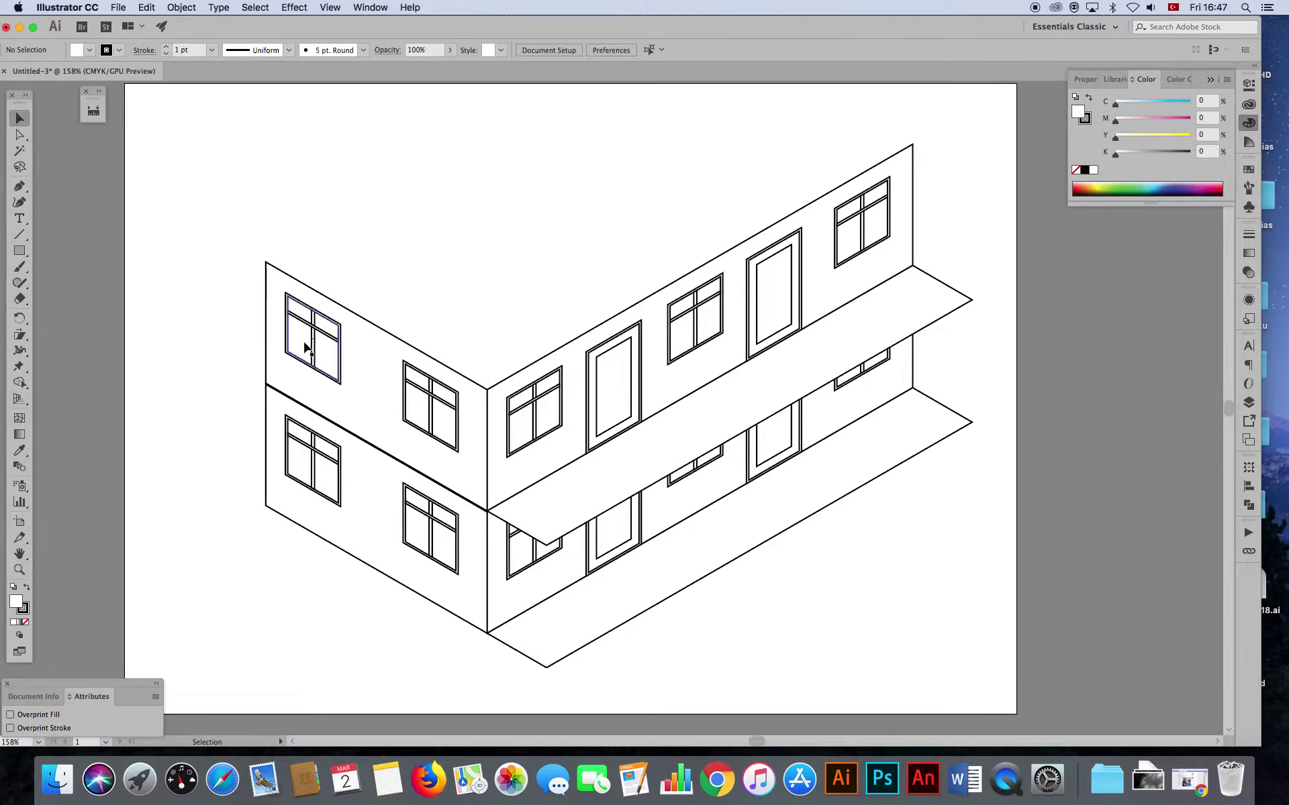
click(269, 406)
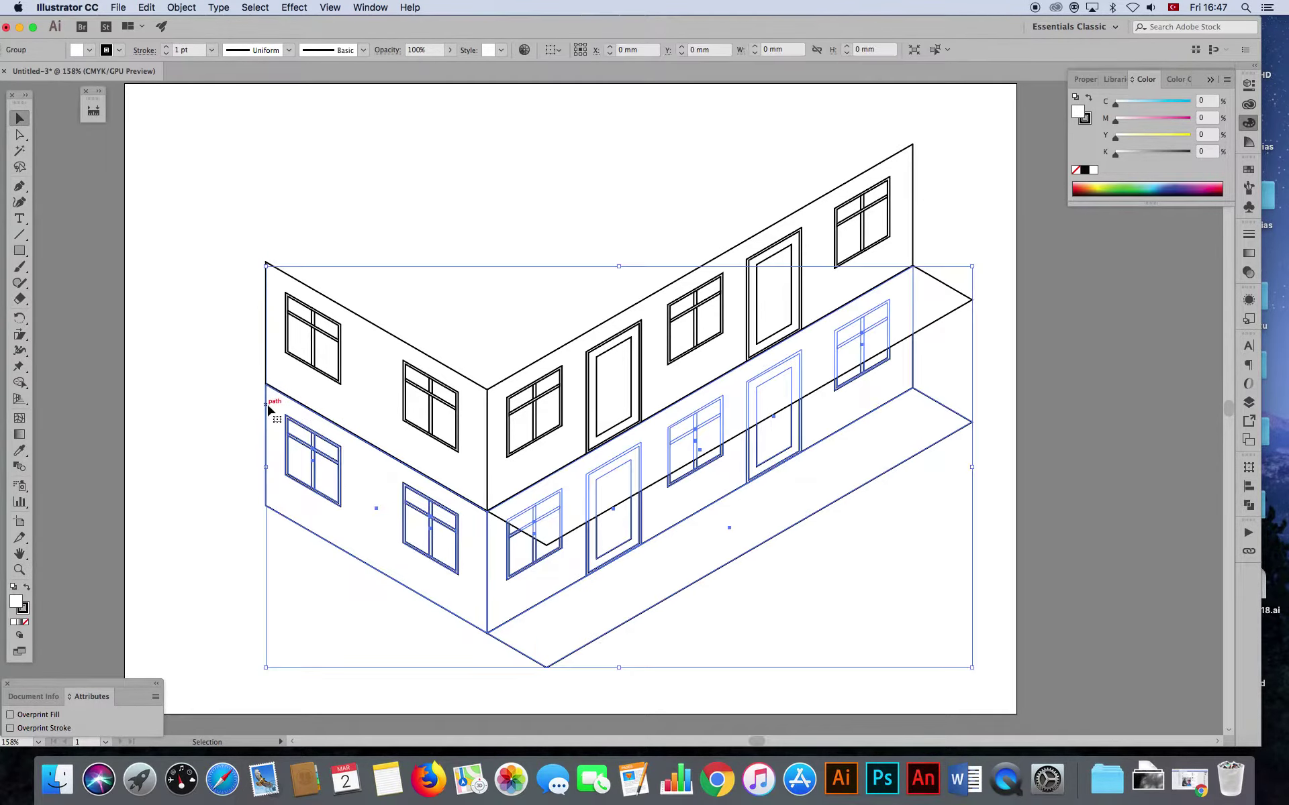
click(288, 473)
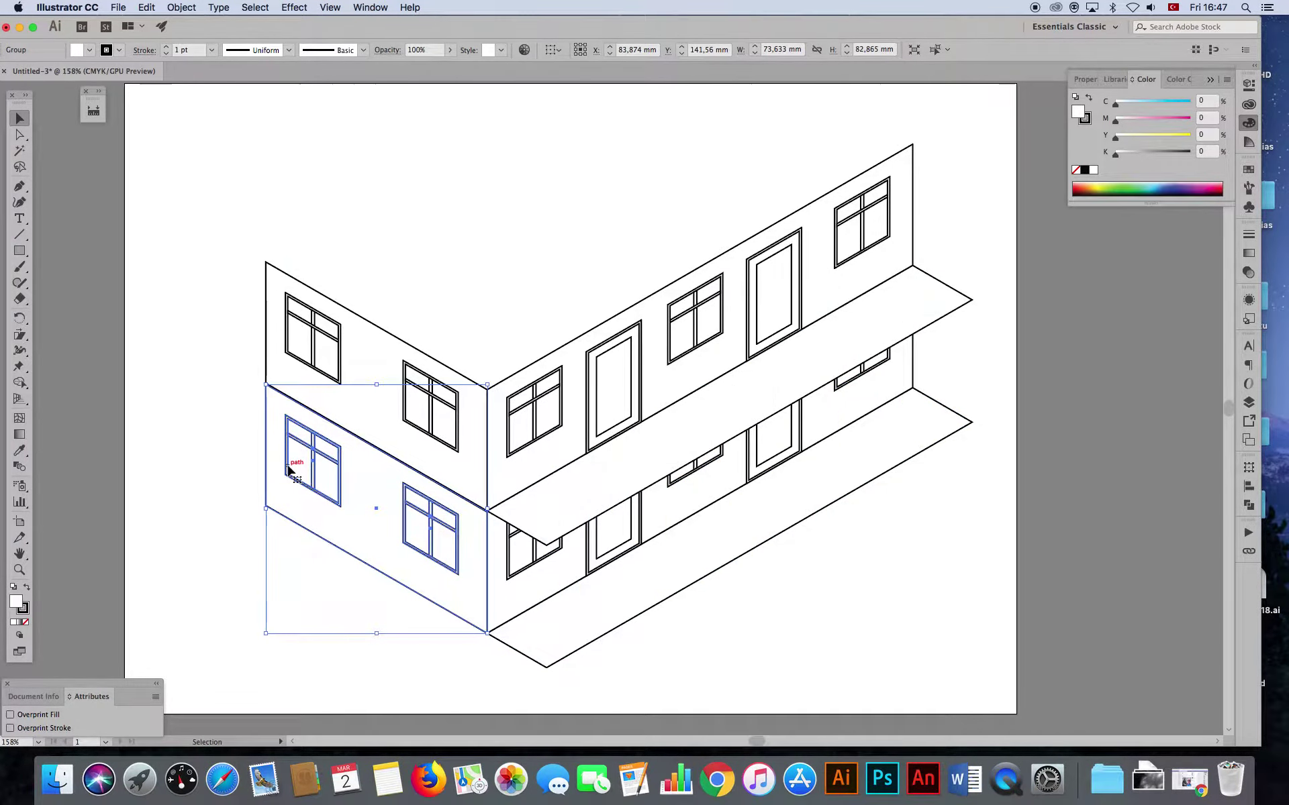
click(177, 411)
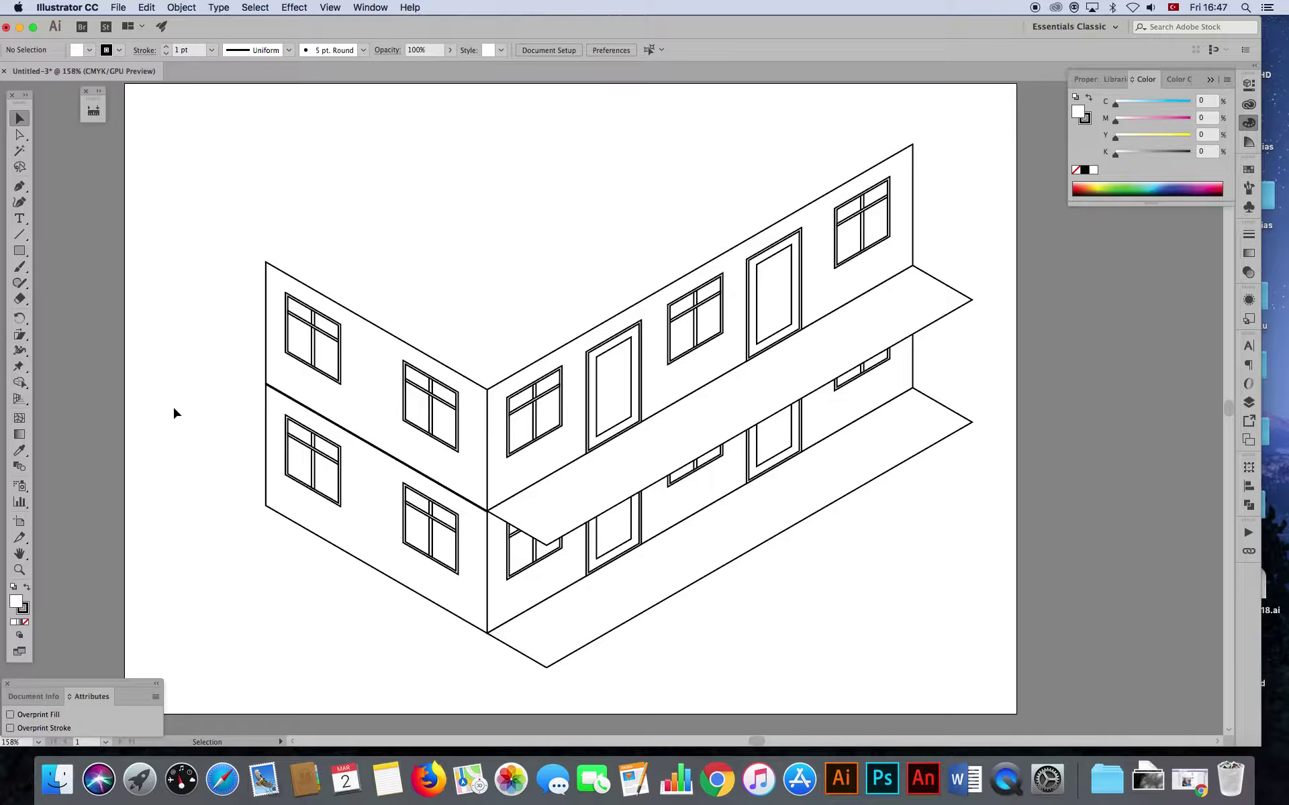
click(267, 354)
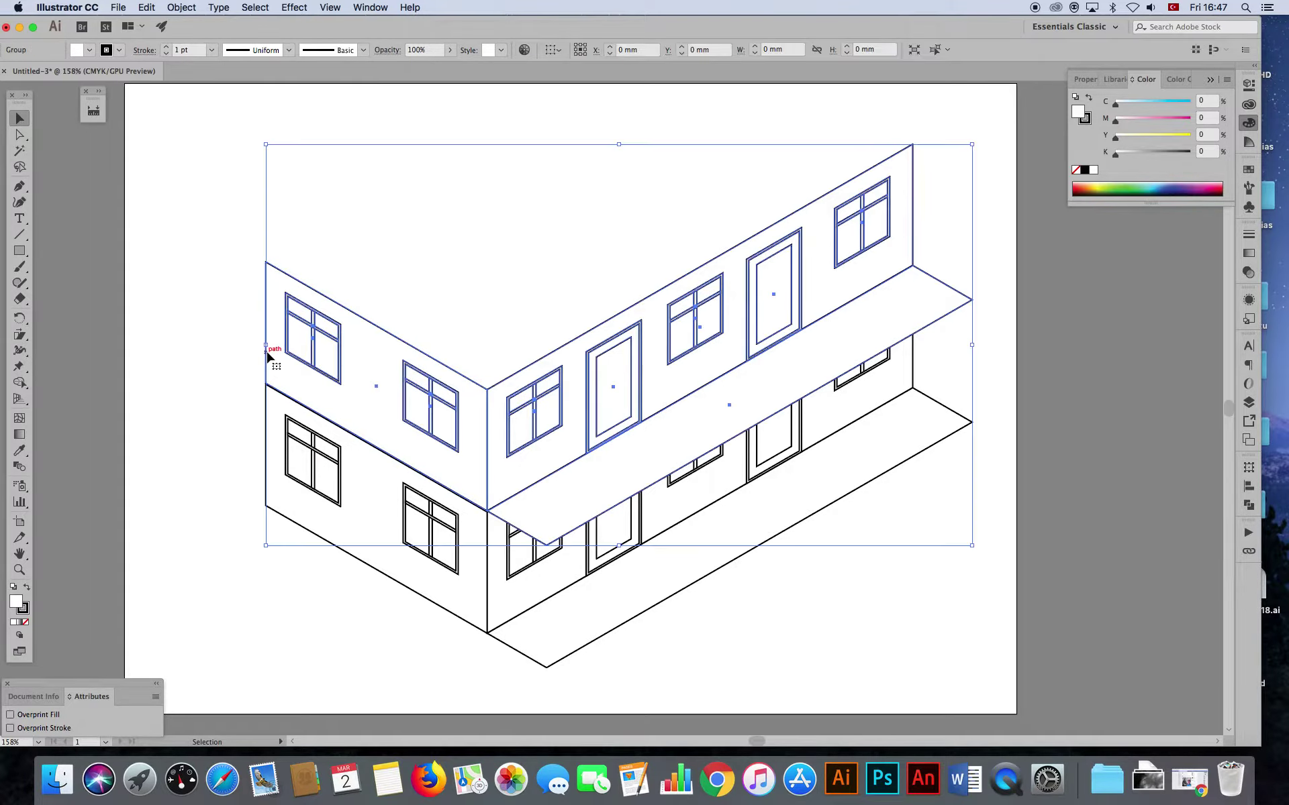
click(190, 349)
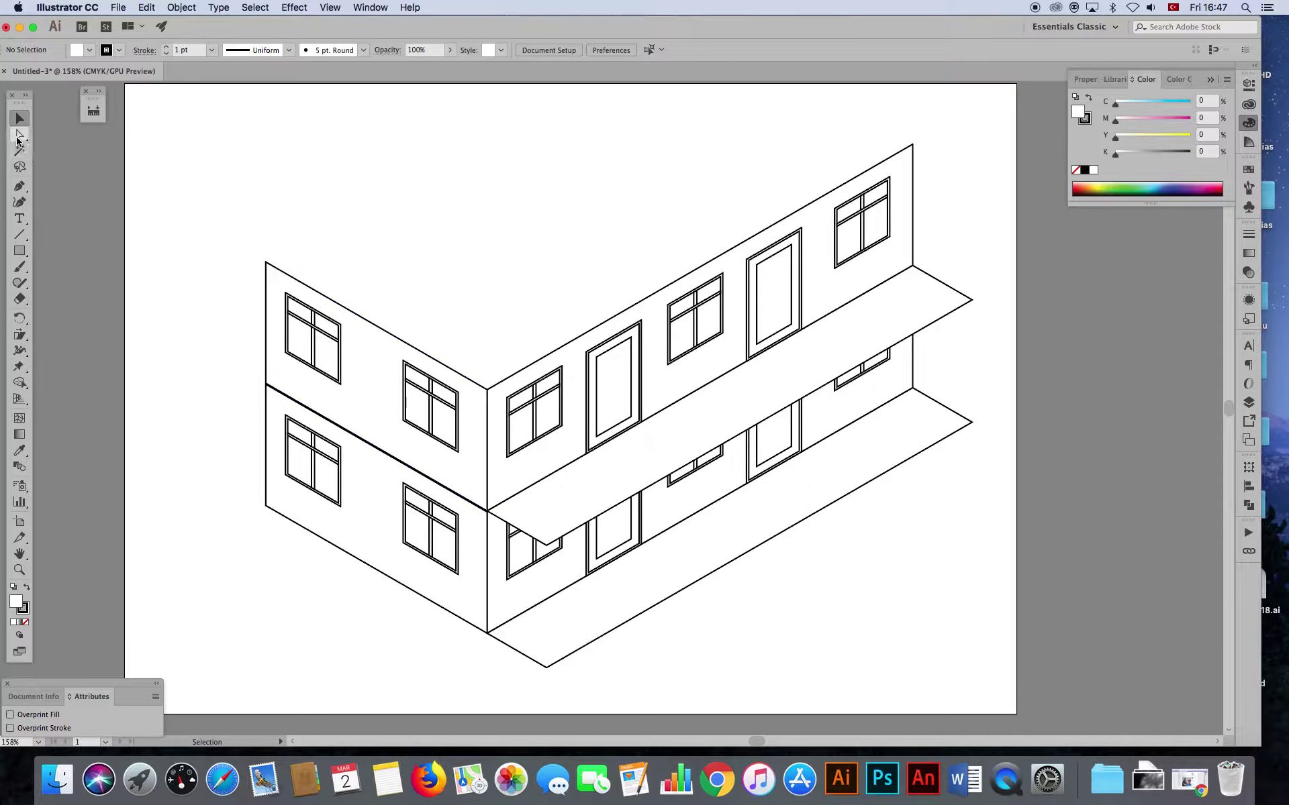
click(267, 383)
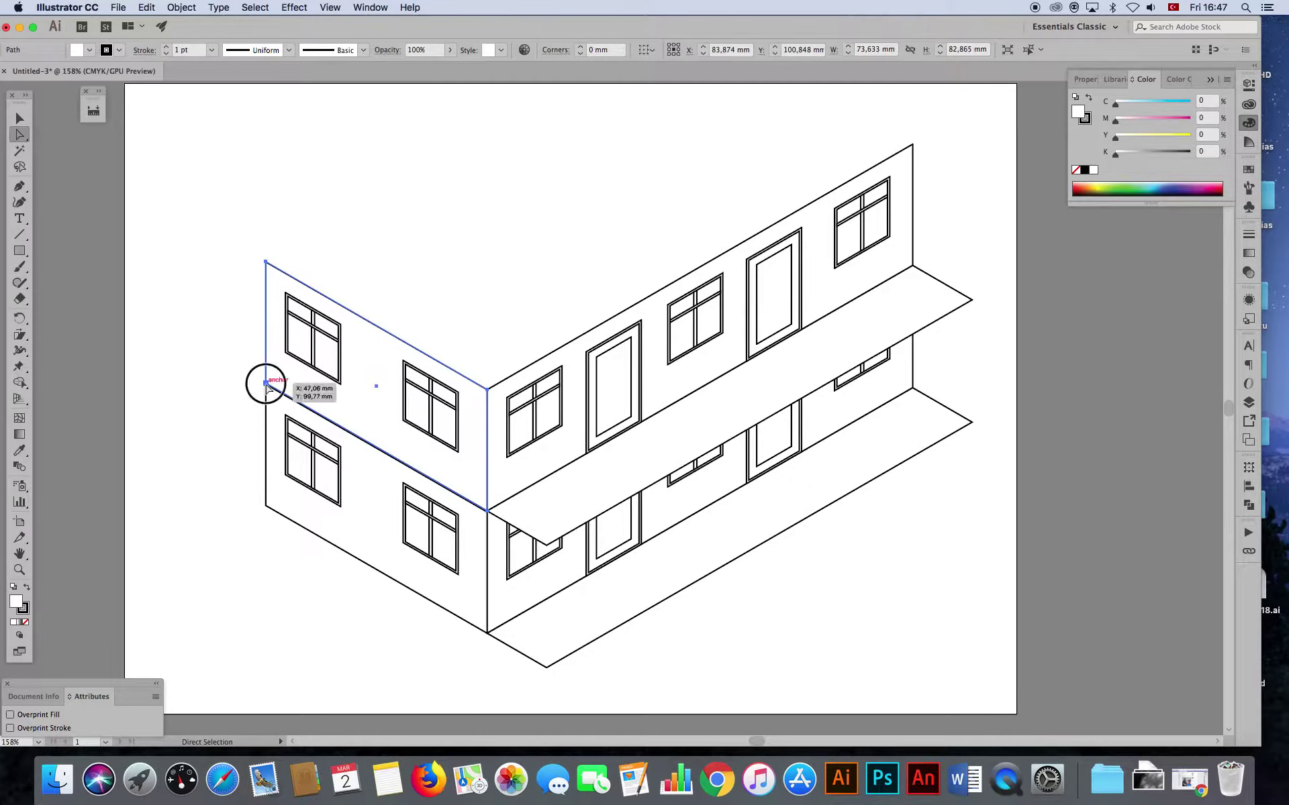
- Reshape the upper-left wall into the roof and raise the left wall's top edge to the roofline
drag(497, 503, 916, 146)
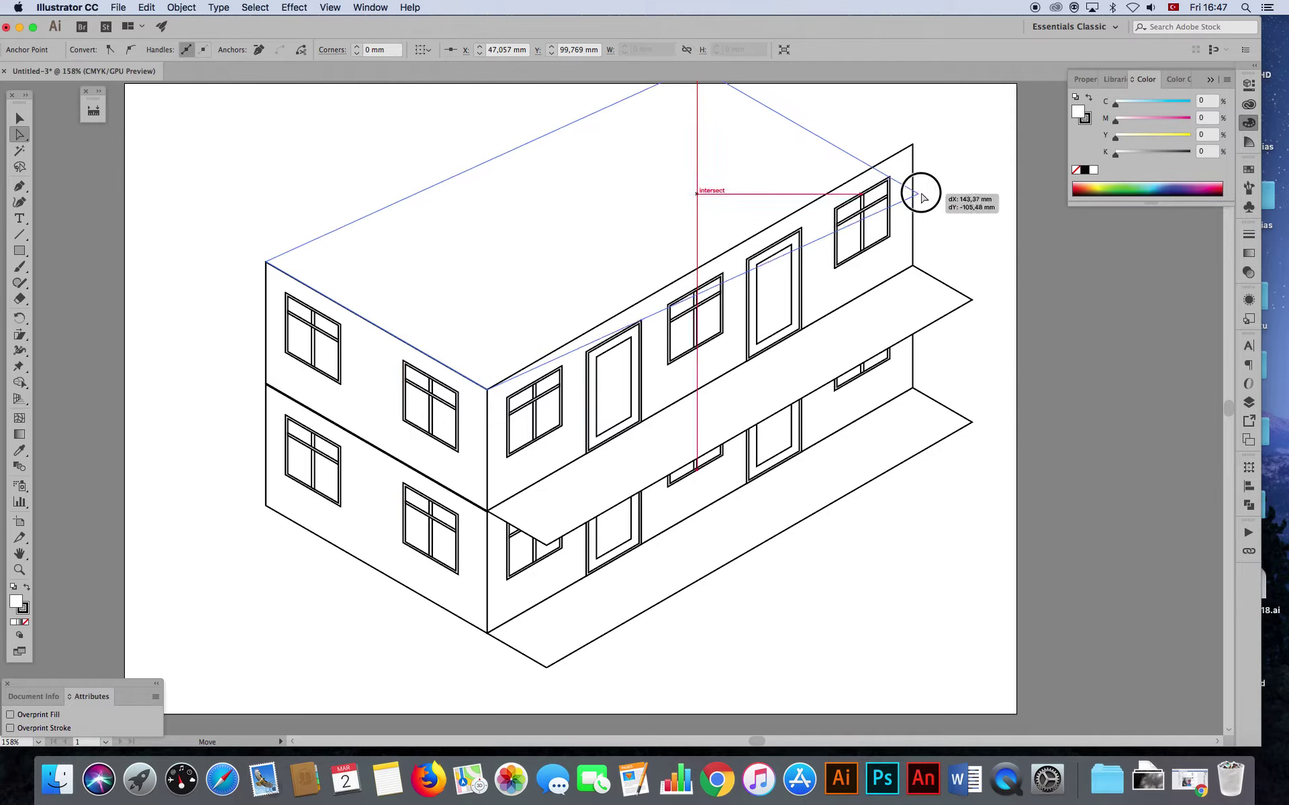
drag(916, 146, 913, 144)
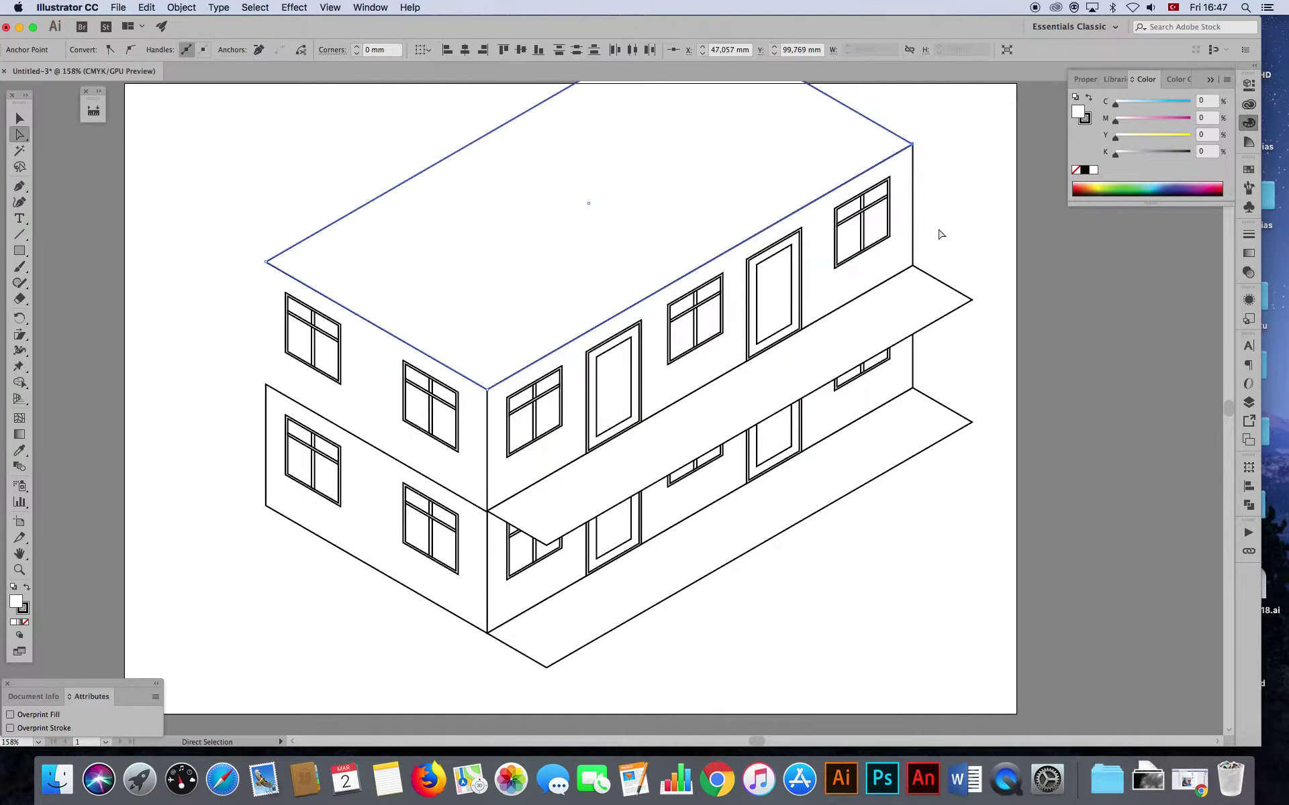
click(267, 384)
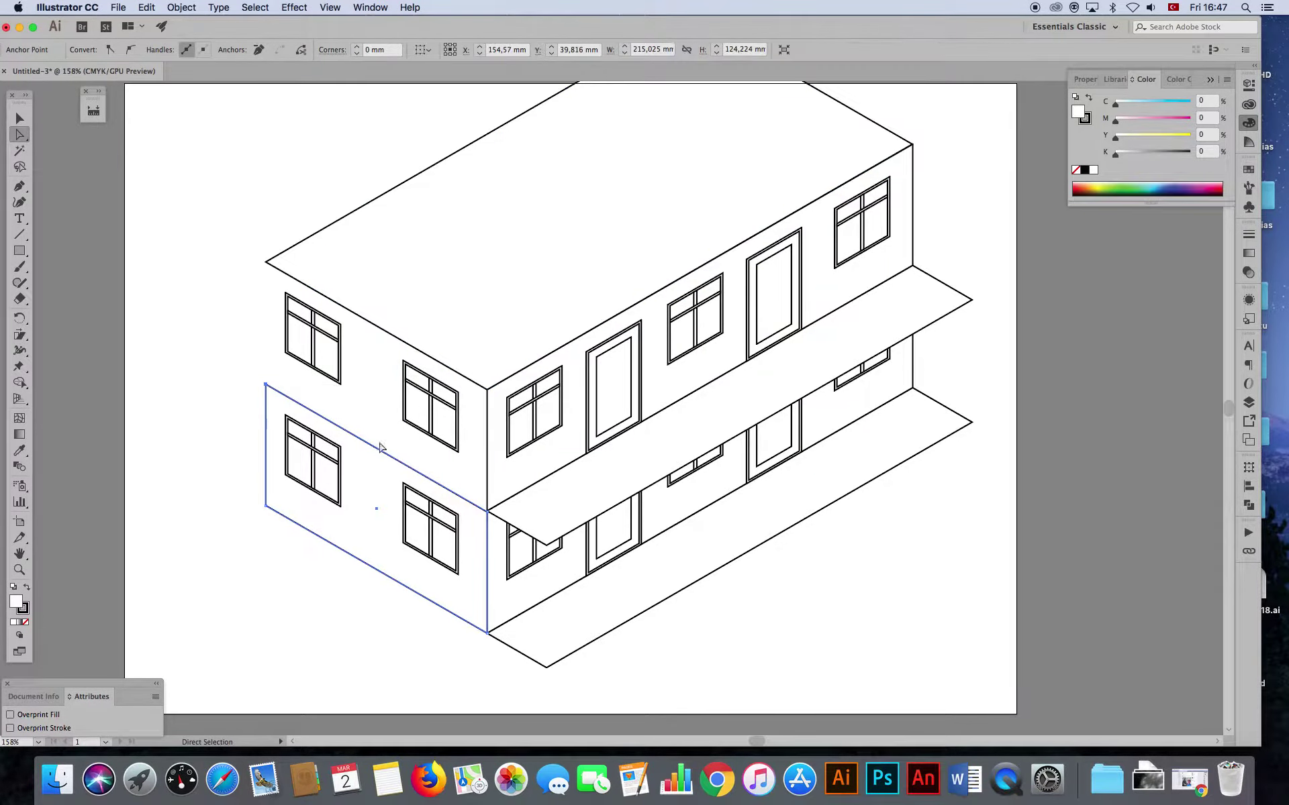
drag(490, 513, 491, 392)
click(468, 401)
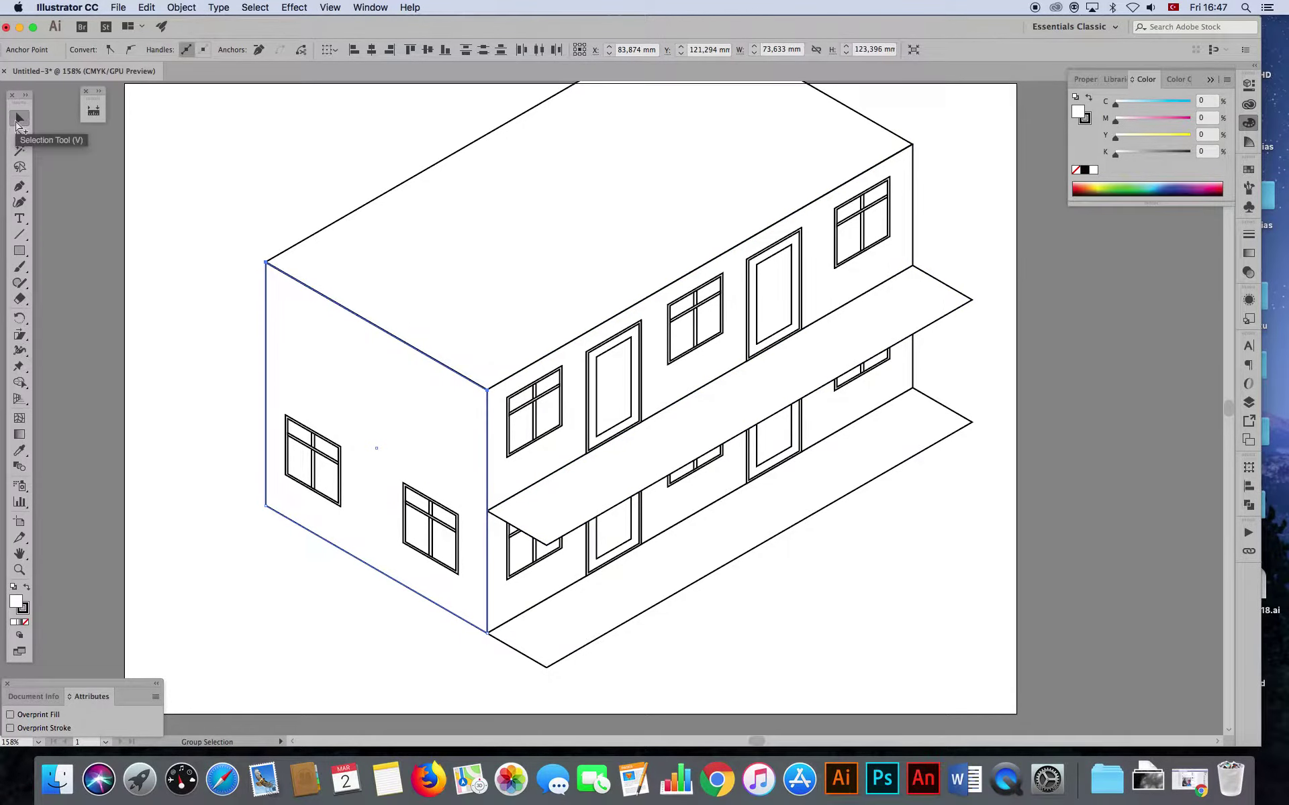
- In the Layers panel, move Layer 1's first group below the second so the upper windows show
click(19, 119)
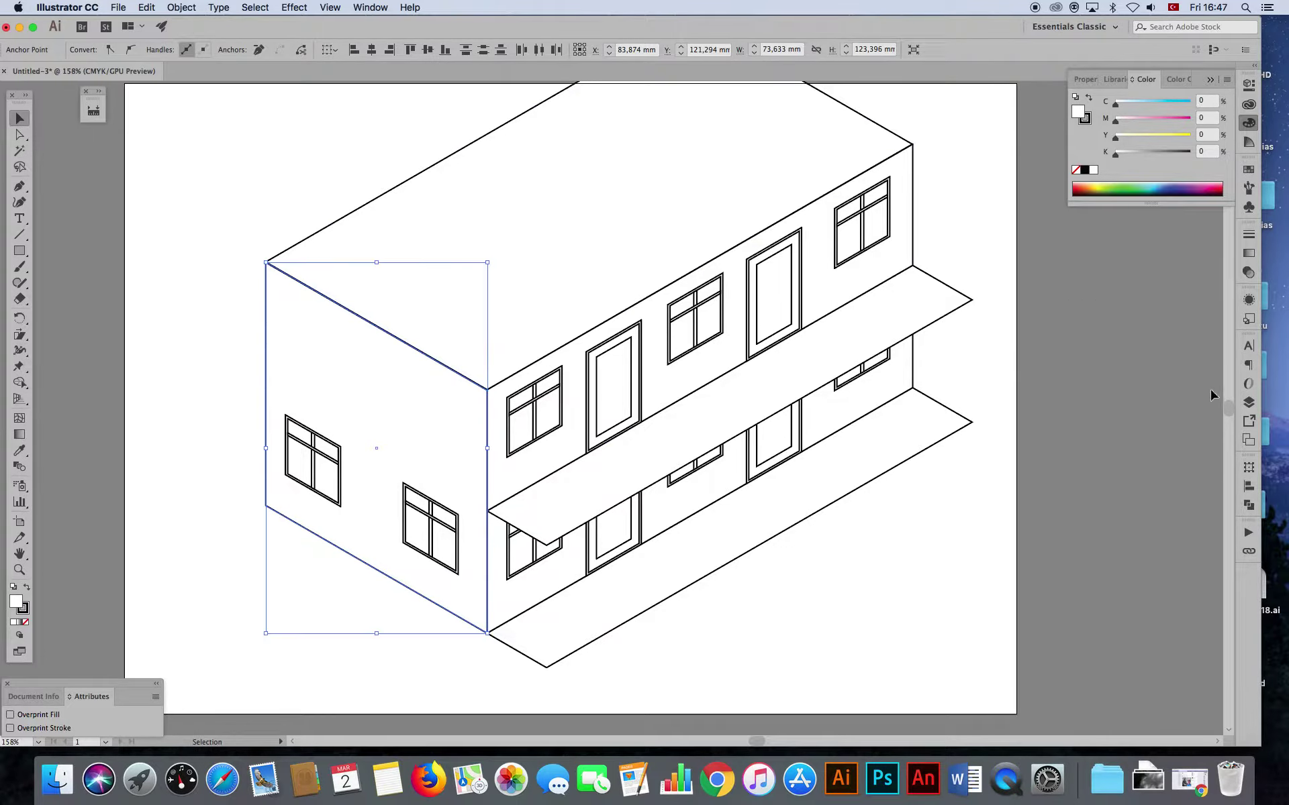
click(1251, 404)
click(1114, 361)
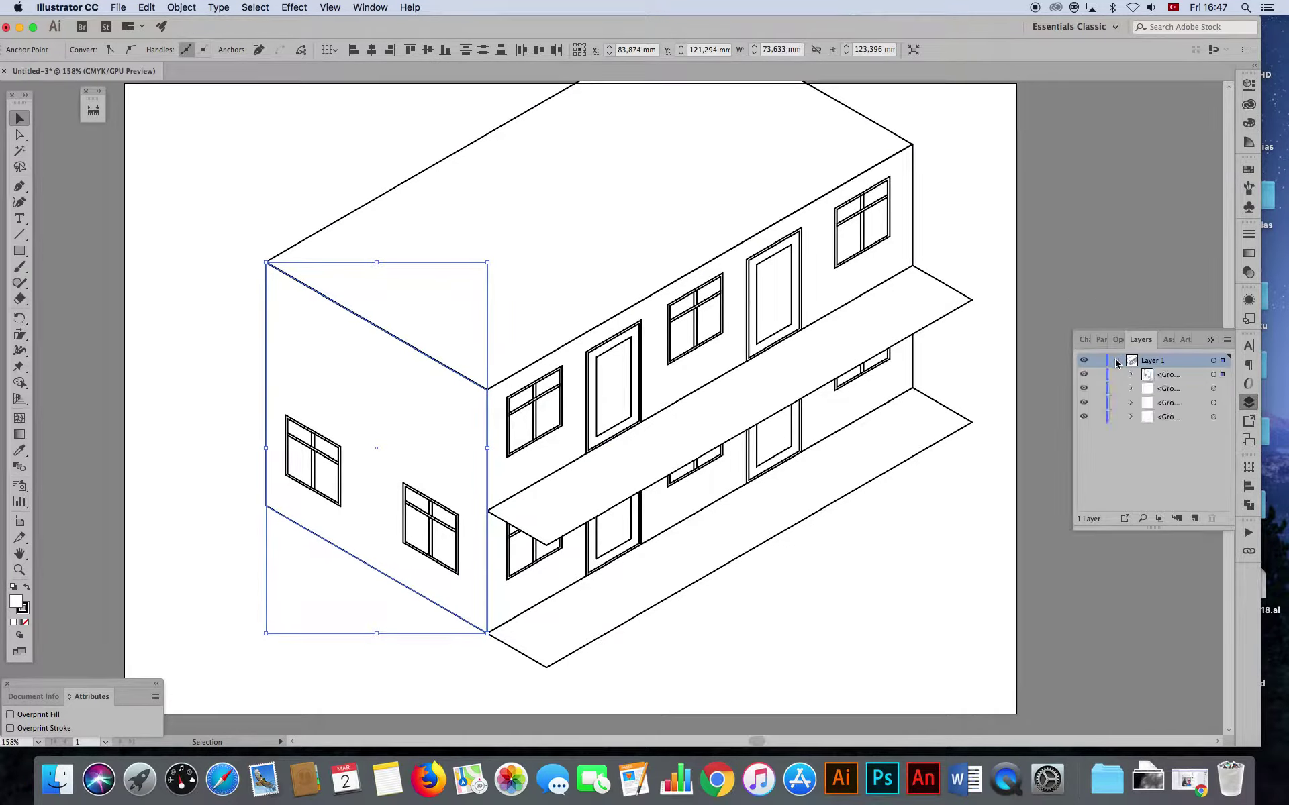
click(1130, 374)
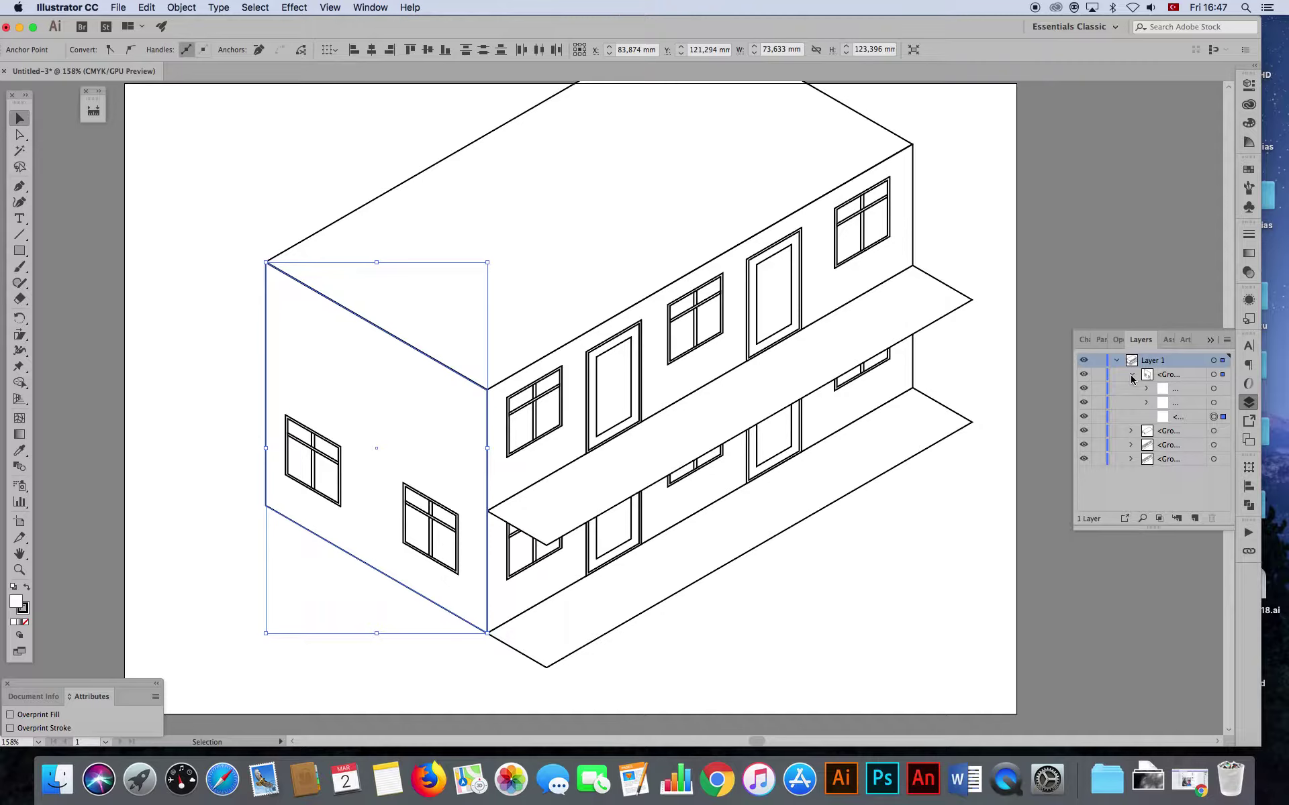
click(1131, 375)
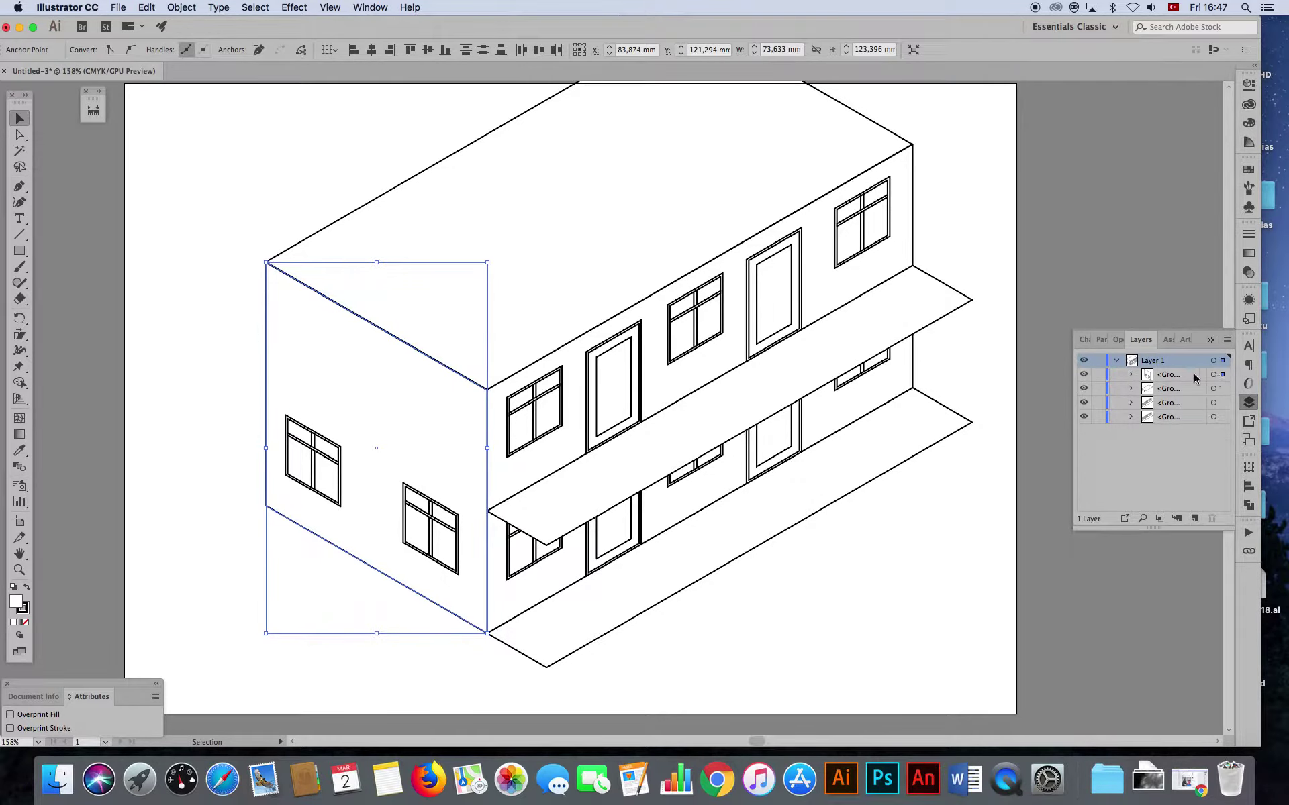
drag(1194, 379, 1192, 401)
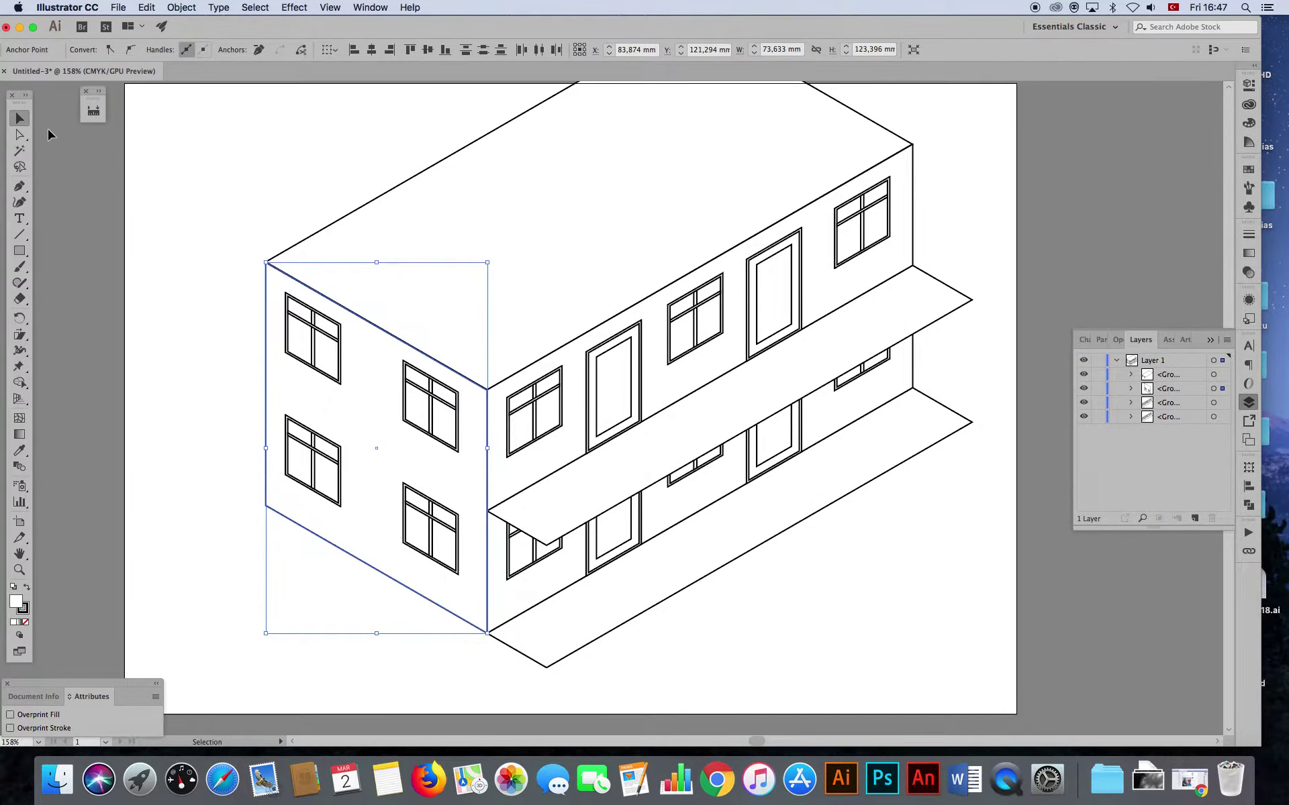
click(243, 186)
drag(266, 189, 254, 232)
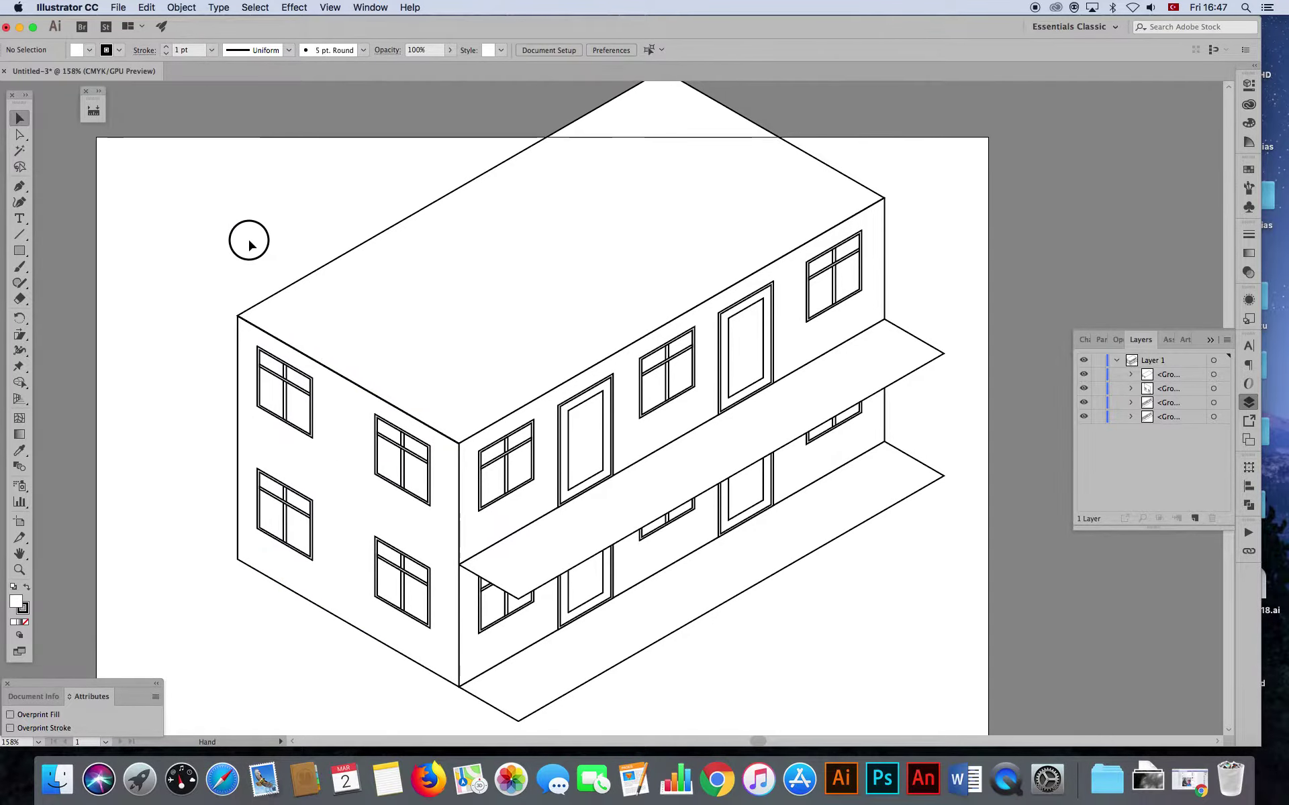
- Scale the building down to about 198.91 × 183.51 mm, lower it and zoom in
key(super+minus)
key(super+minus)
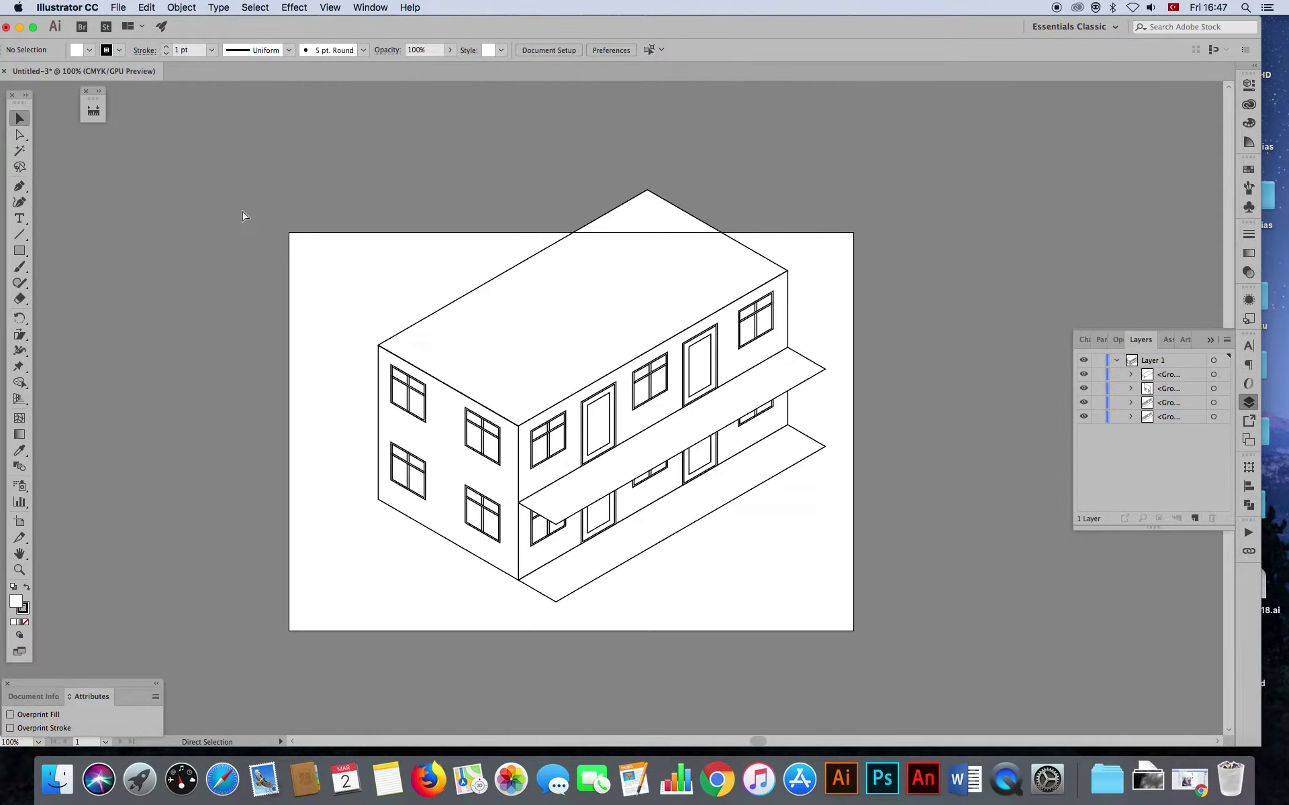
drag(300, 230, 876, 609)
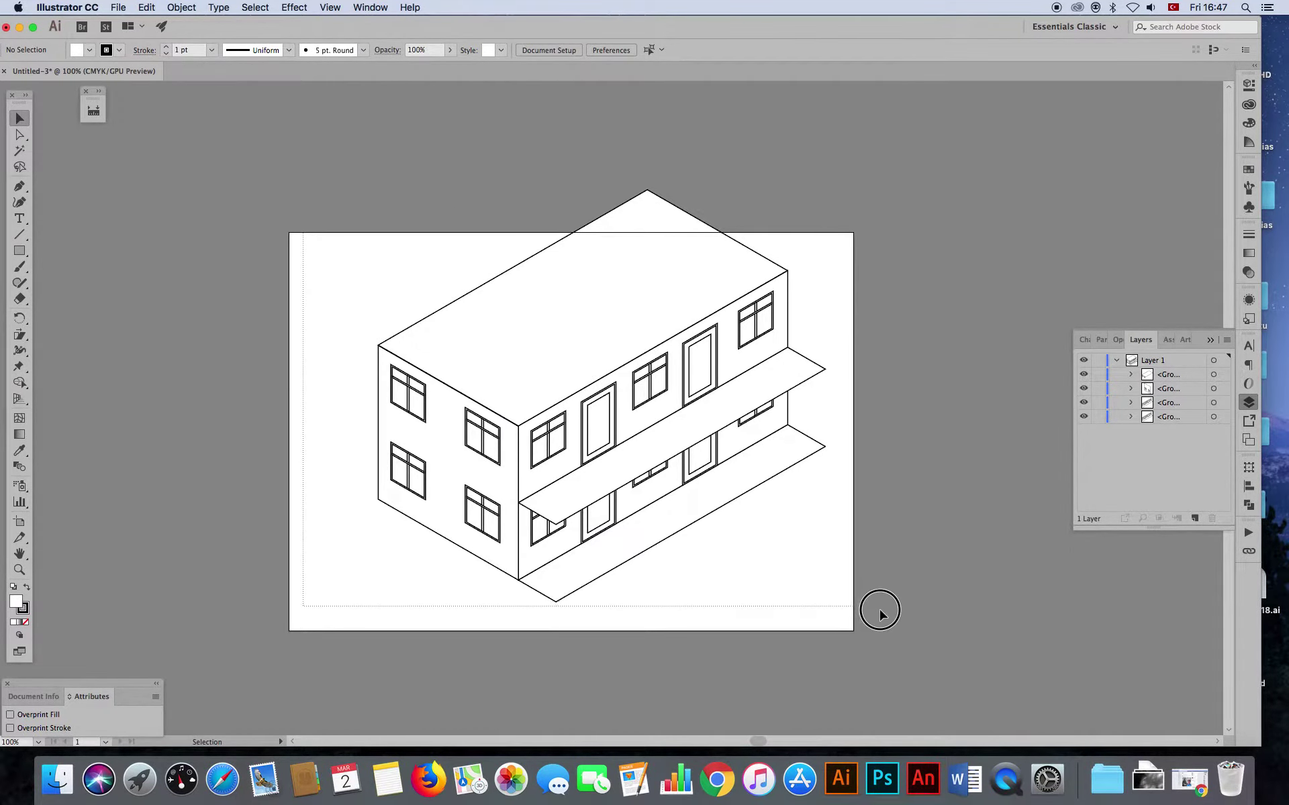
drag(828, 191, 759, 254)
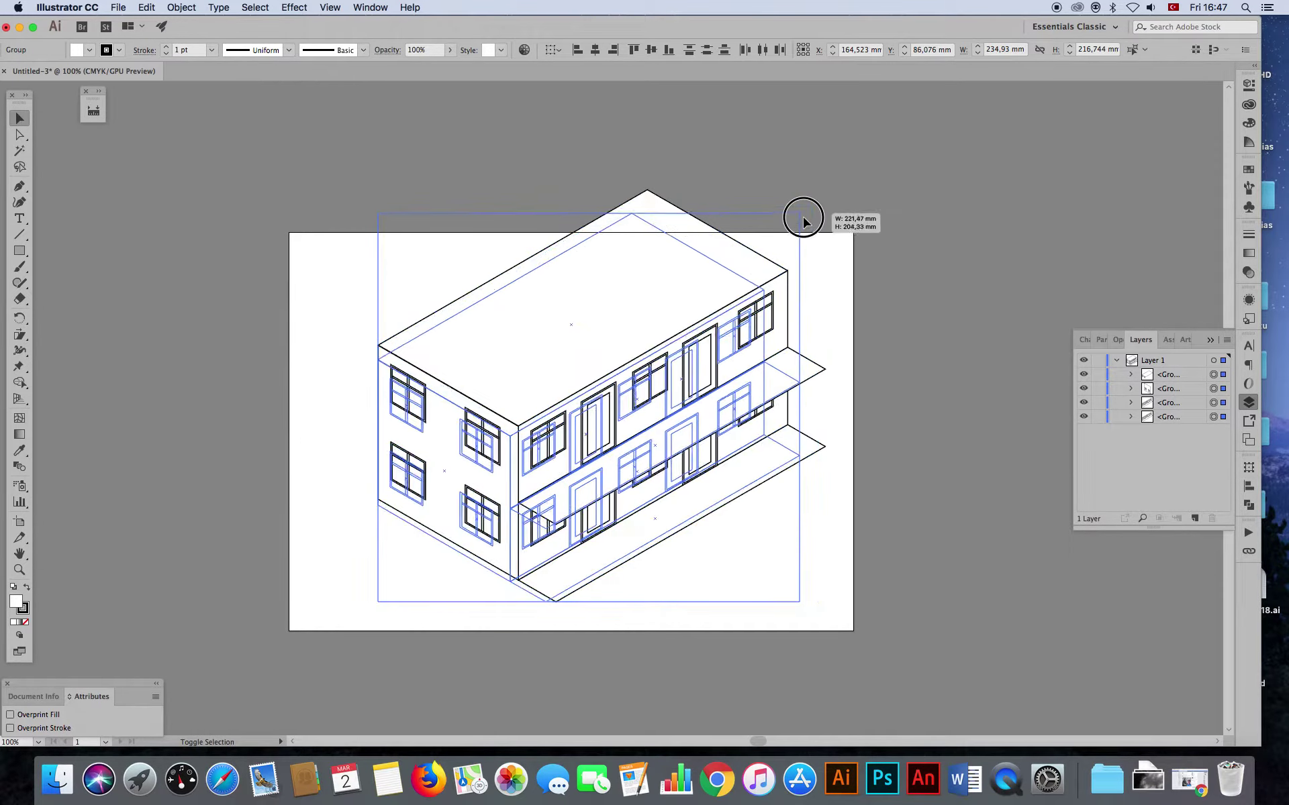
drag(496, 416, 497, 429)
click(279, 550)
key(z)
mouse_move(612, 561)
mouse_down()
mouse_move(641, 552)
mouse_move(564, 557)
mouse_move(647, 539)
mouse_move(758, 579)
mouse_move(727, 575)
mouse_up()
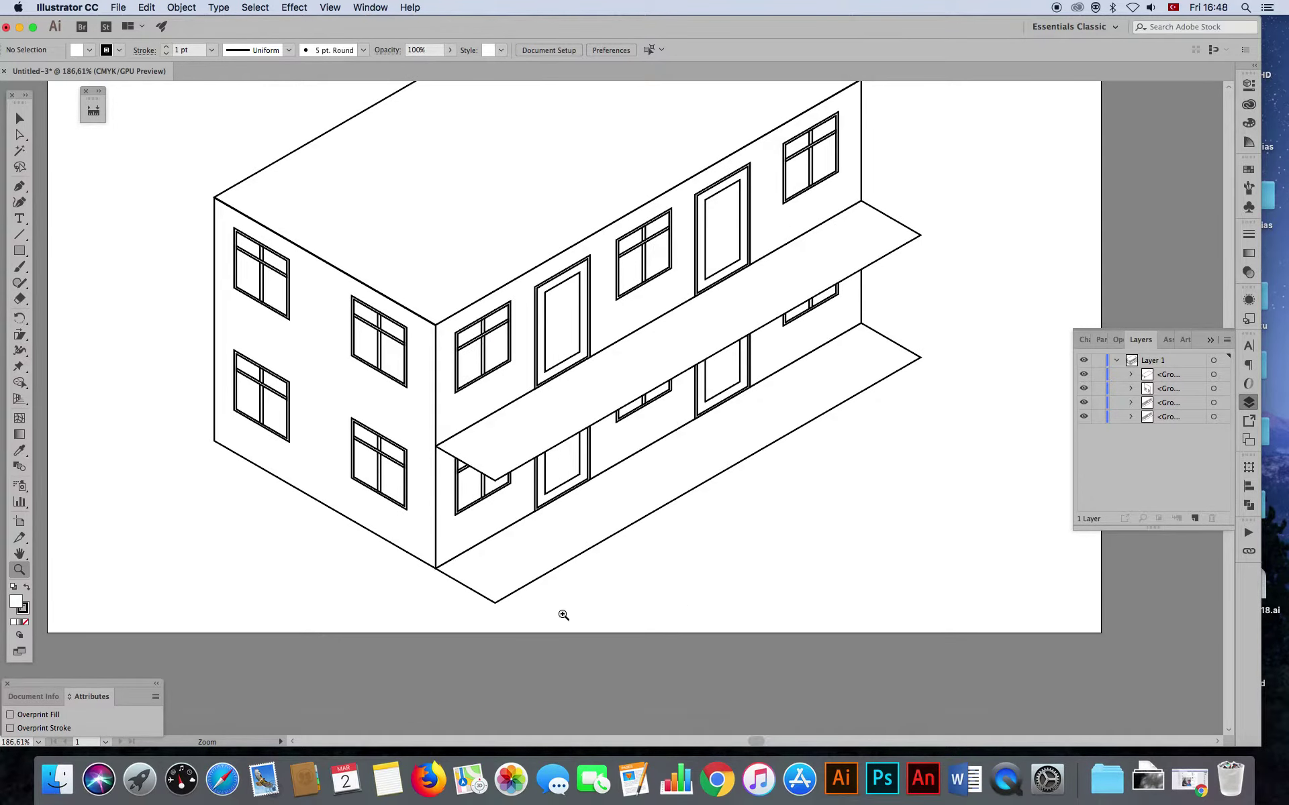
click(20, 251)
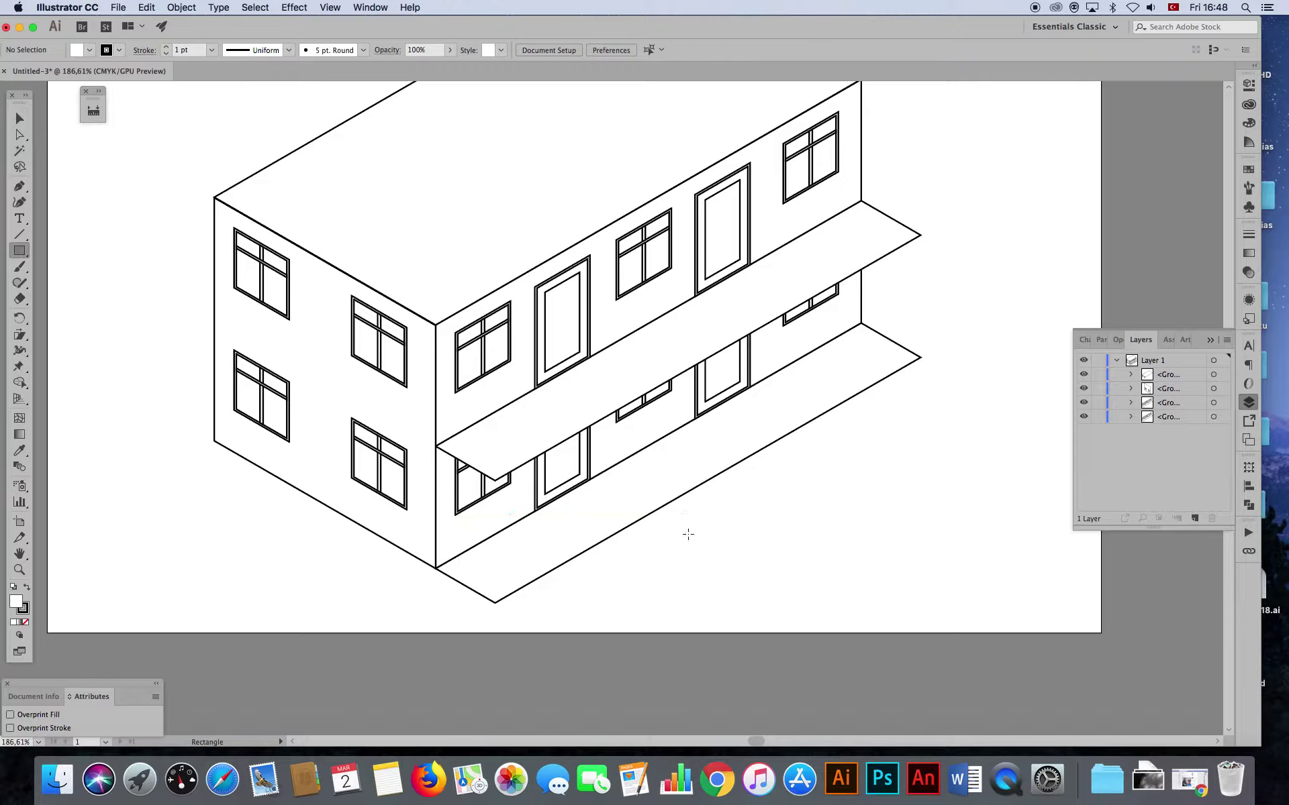
- Draw a 2.9 × 35.25 mm pillar rectangle and place it under the canopy's front corner
drag(521, 453, 533, 576)
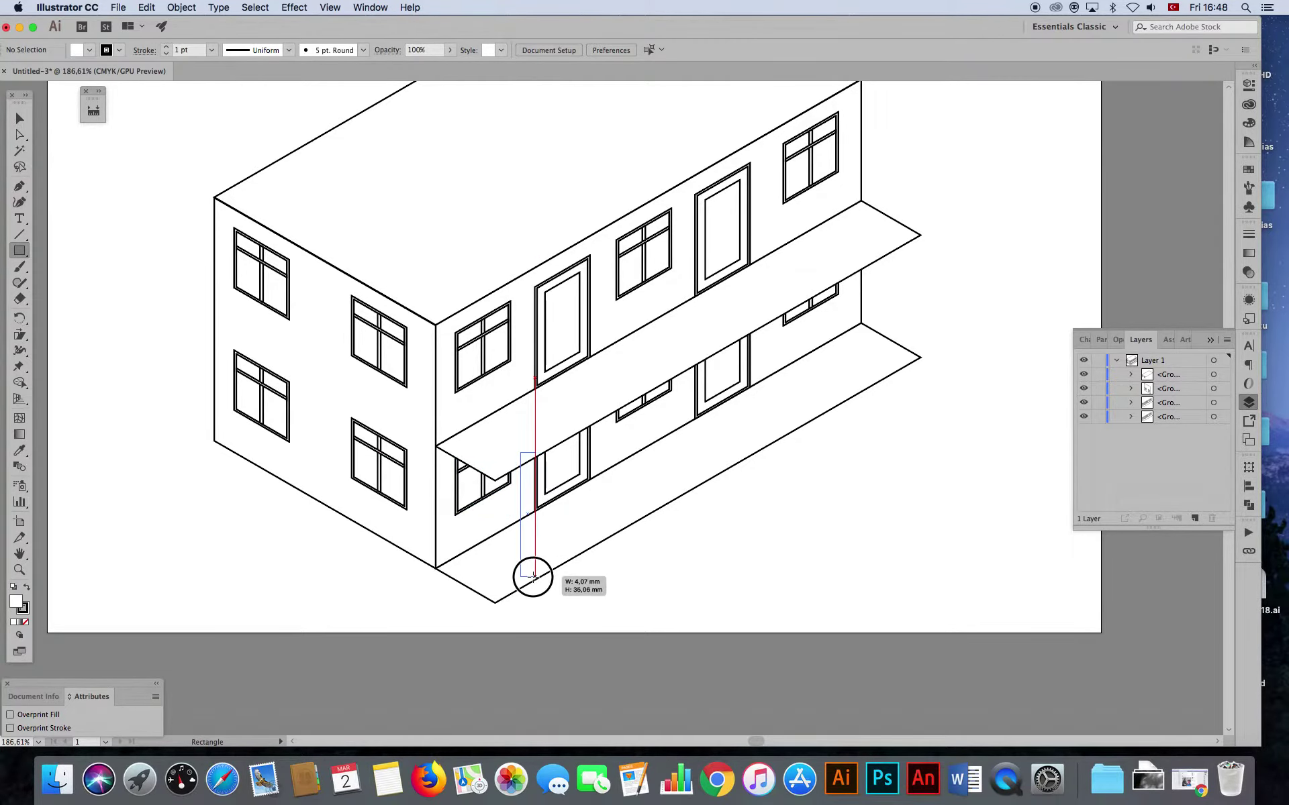
drag(534, 576, 534, 576)
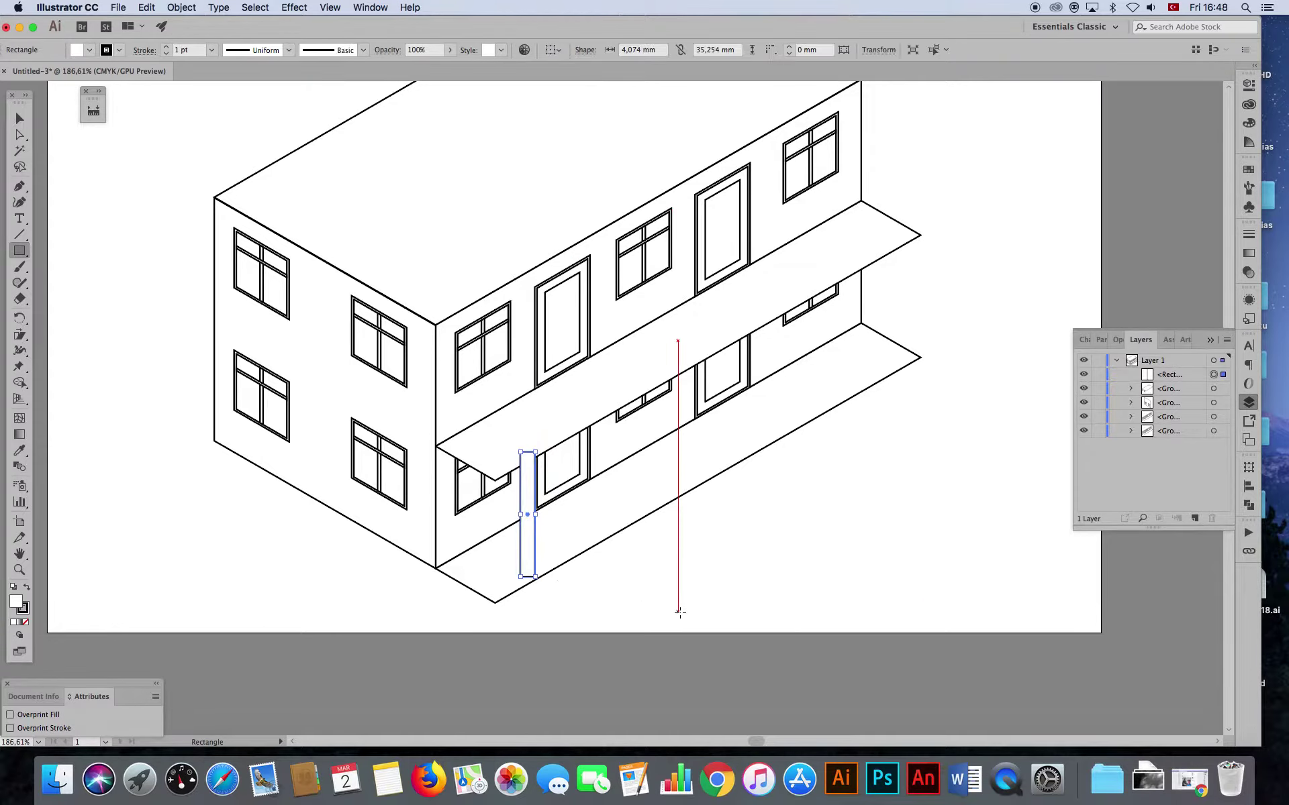
key(z)
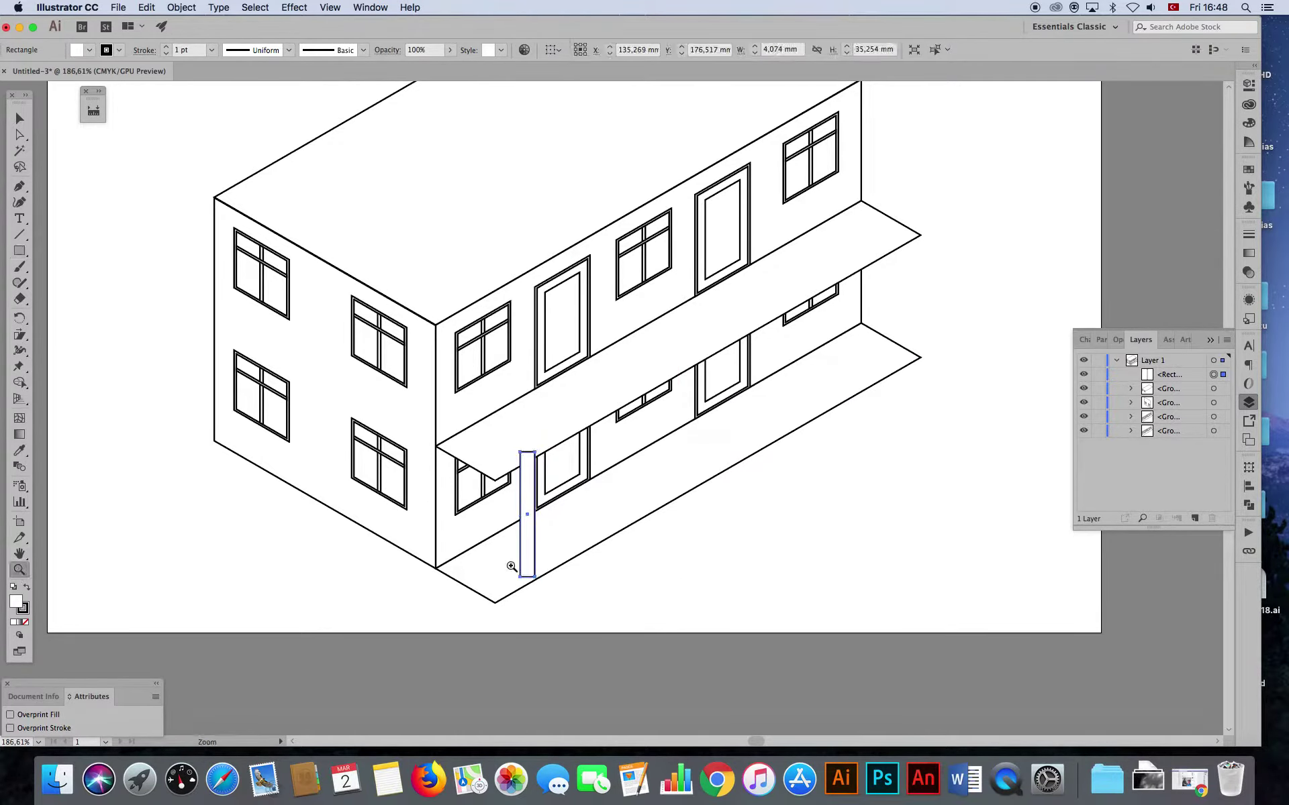
click(20, 119)
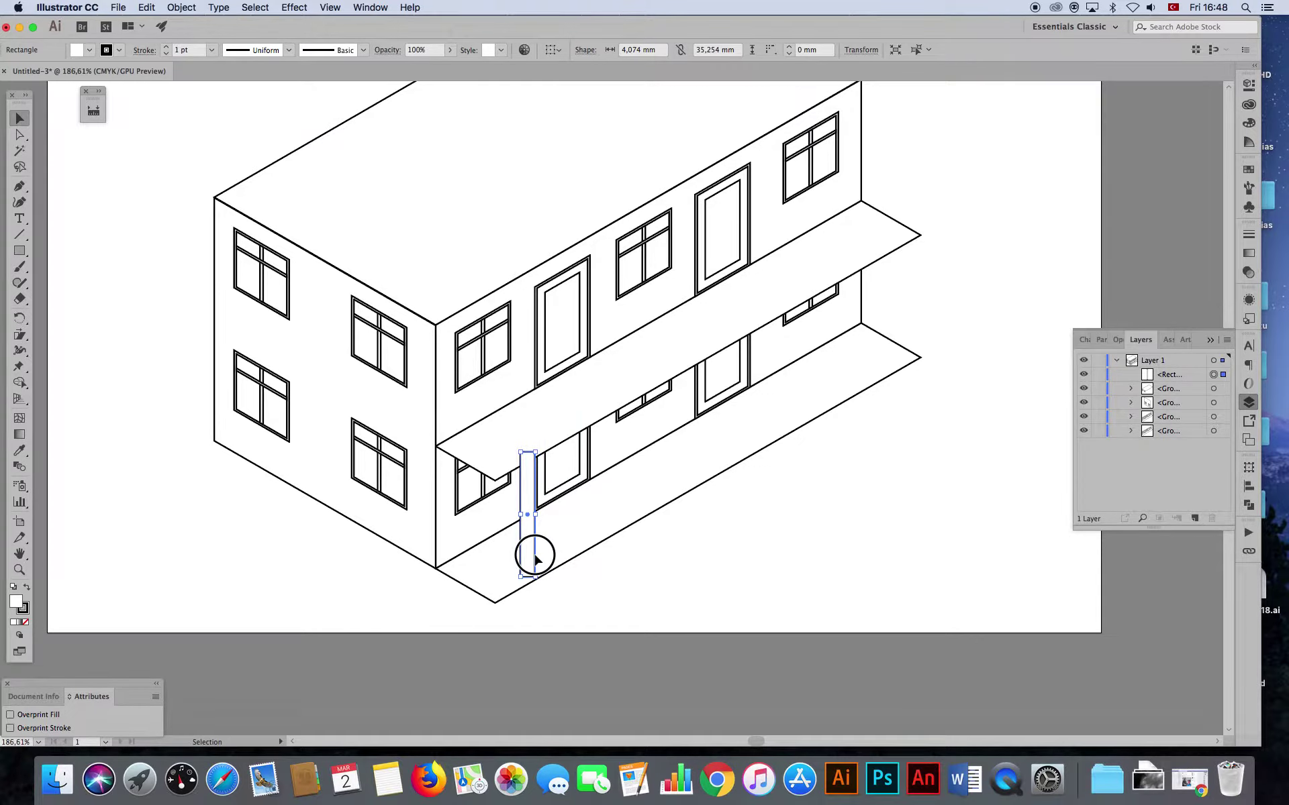
drag(535, 559, 815, 584)
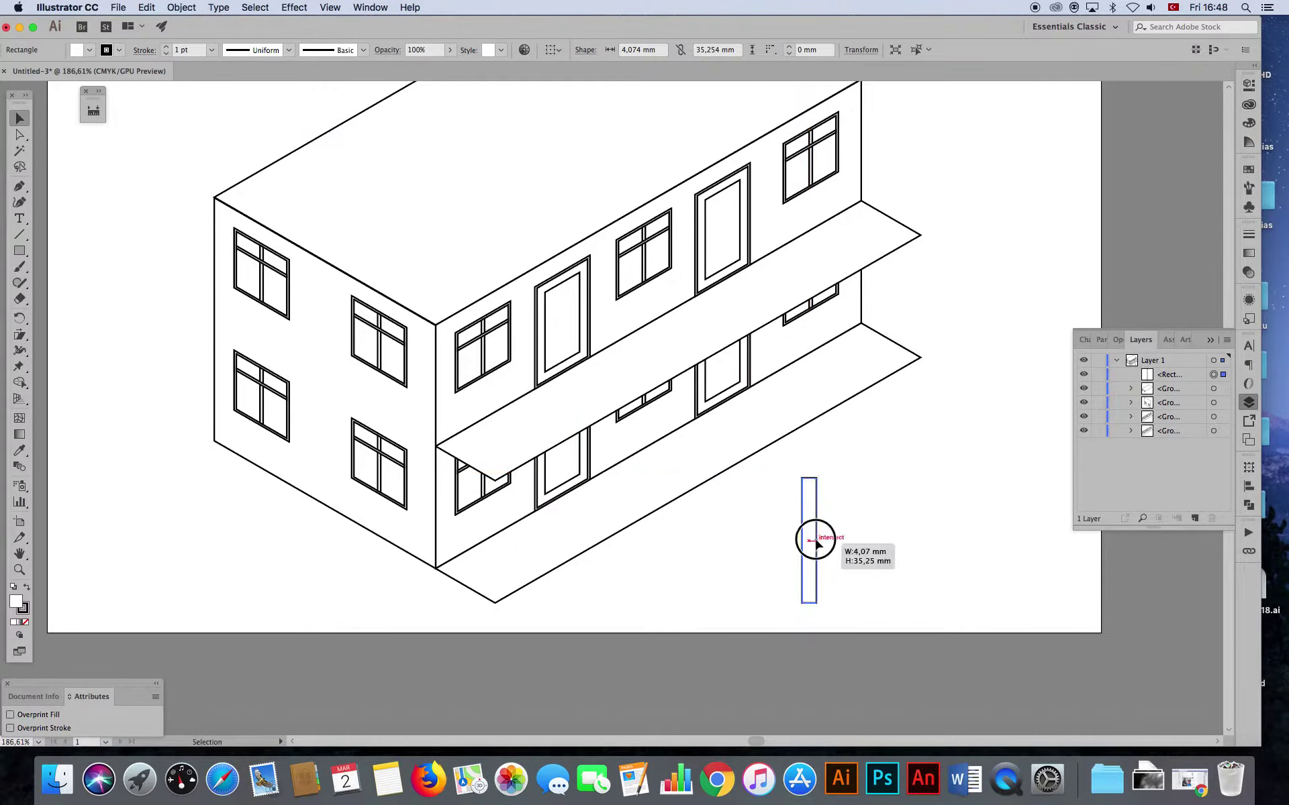
drag(815, 542, 503, 561)
click(874, 589)
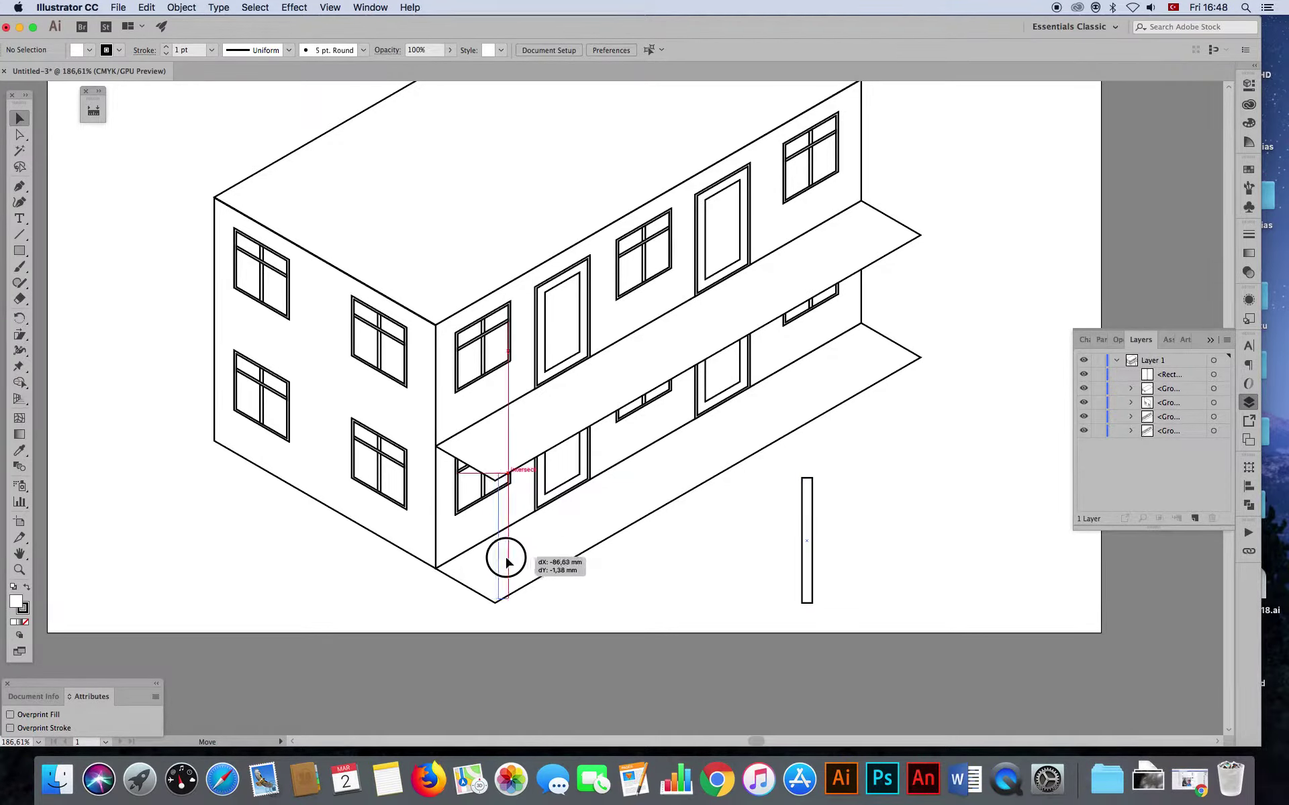
mouse_move(504, 561)
mouse_down()
mouse_move(509, 550)
mouse_move(637, 610)
mouse_up()
click(19, 571)
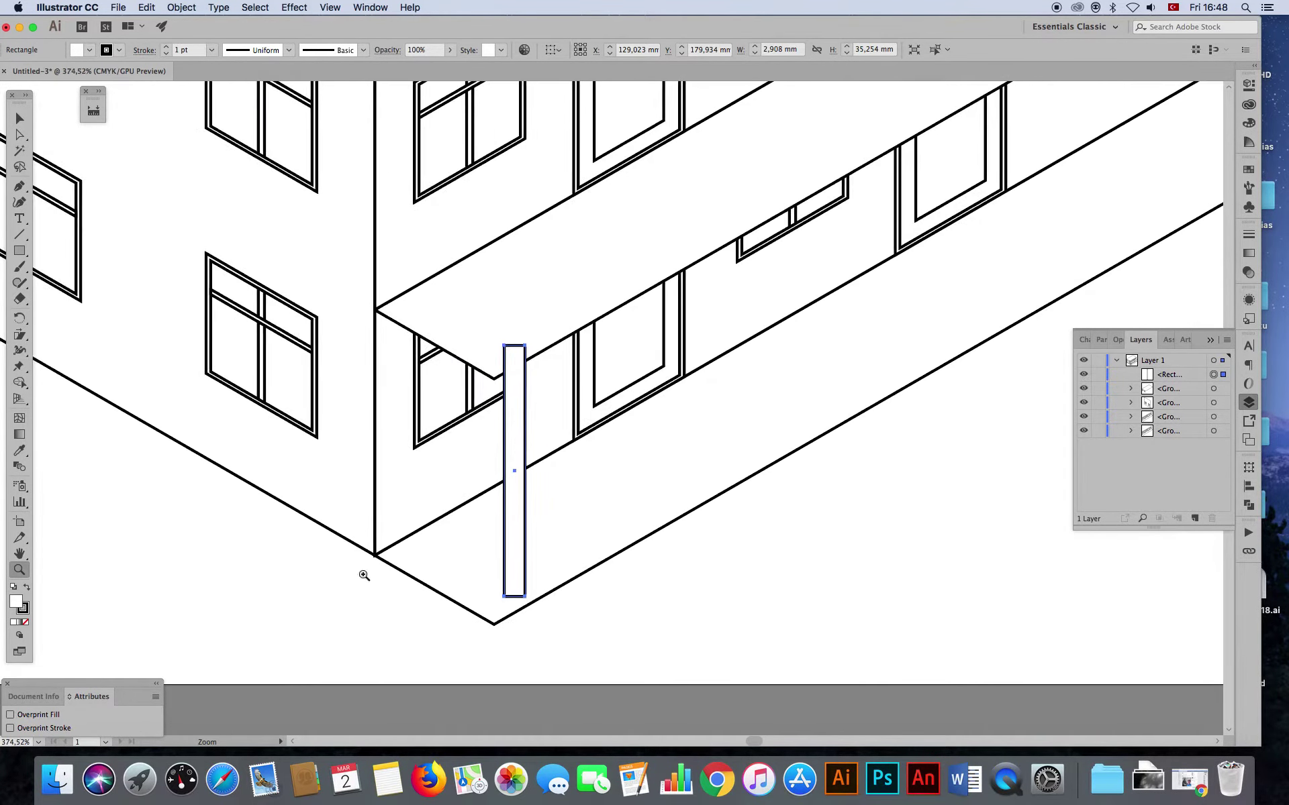
- Align the pillar with the canopy corner and extend its bottom anchor down onto the floor edge
click(19, 118)
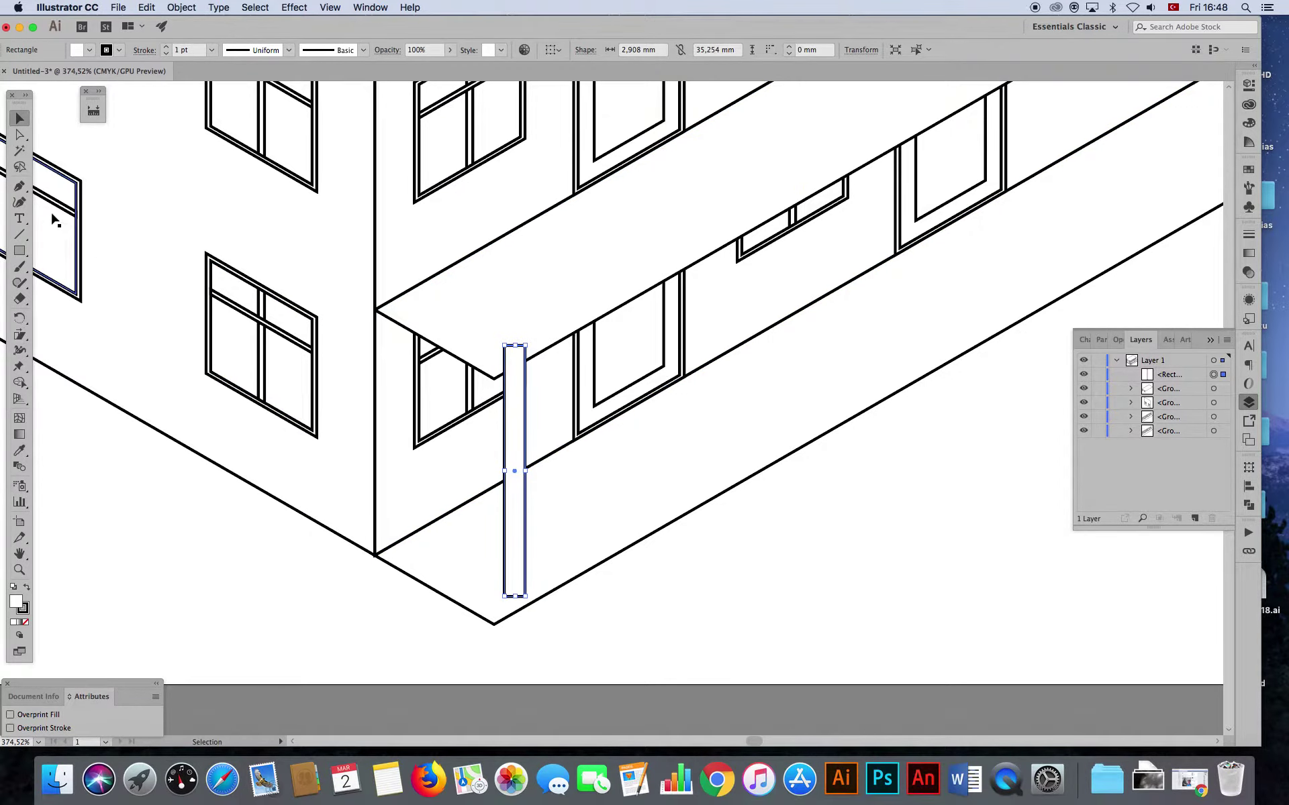
click(19, 135)
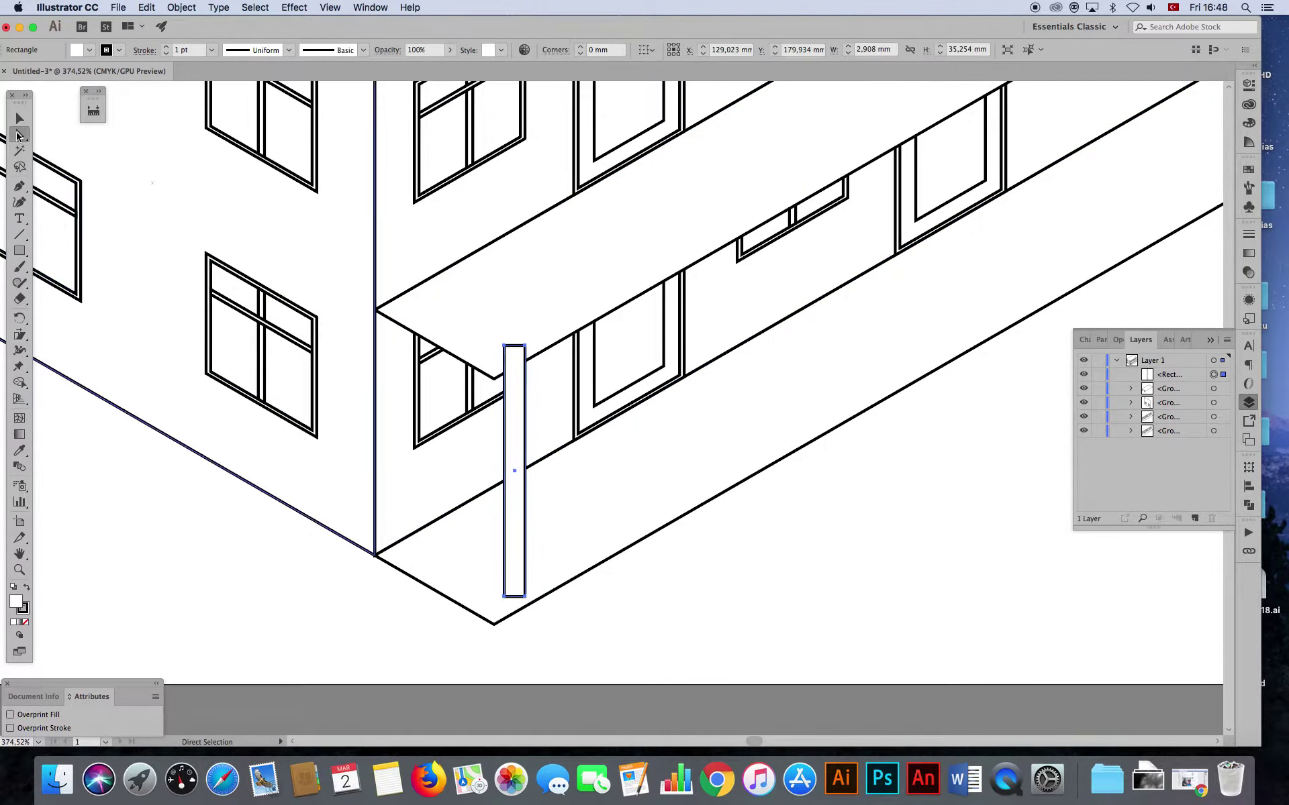
drag(514, 446, 525, 448)
click(524, 351)
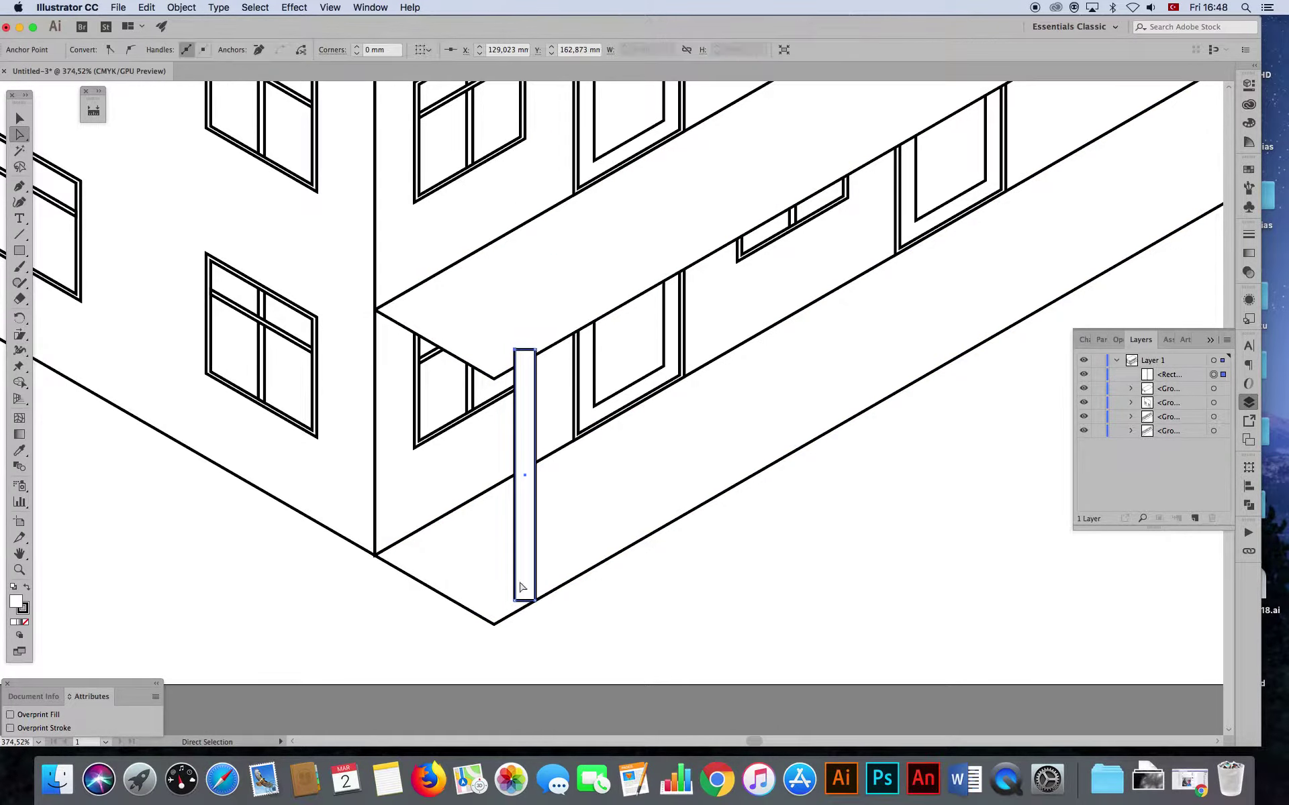
drag(516, 607, 517, 616)
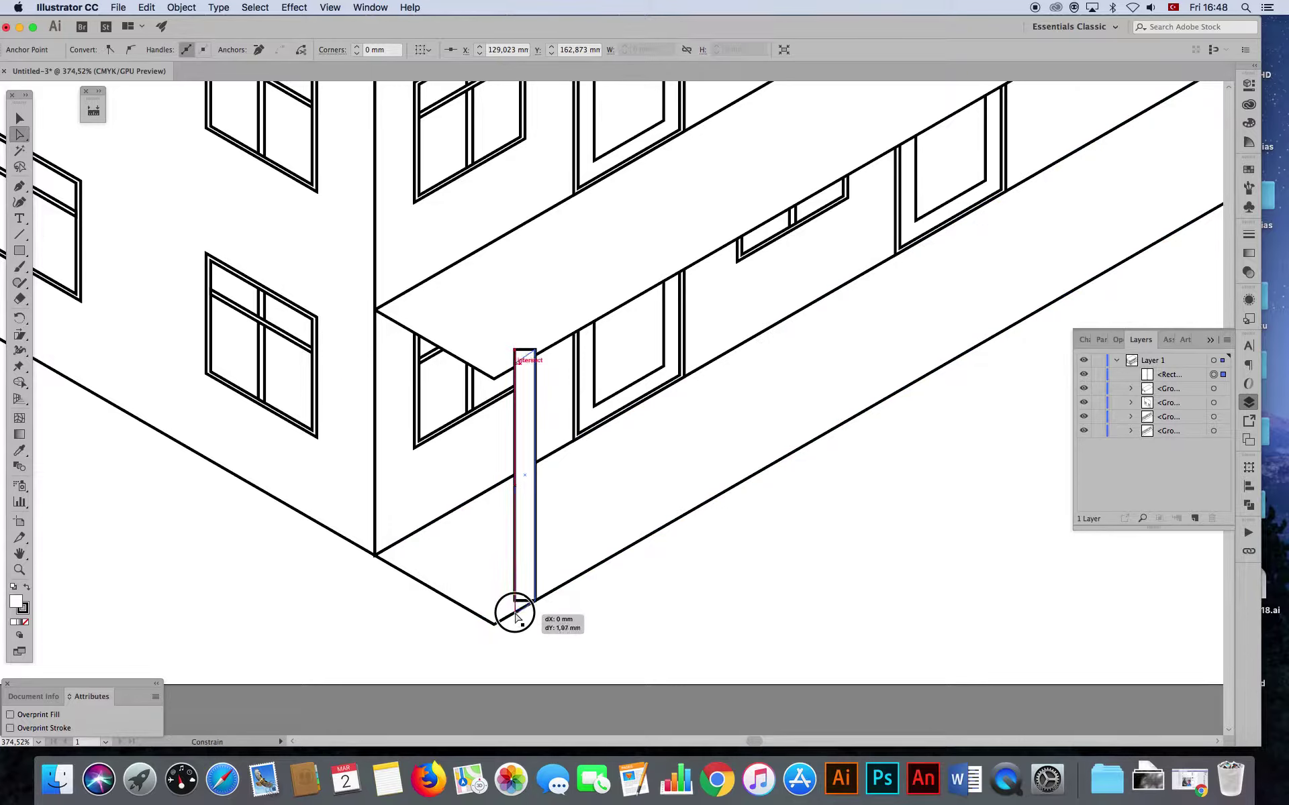
drag(517, 616, 515, 610)
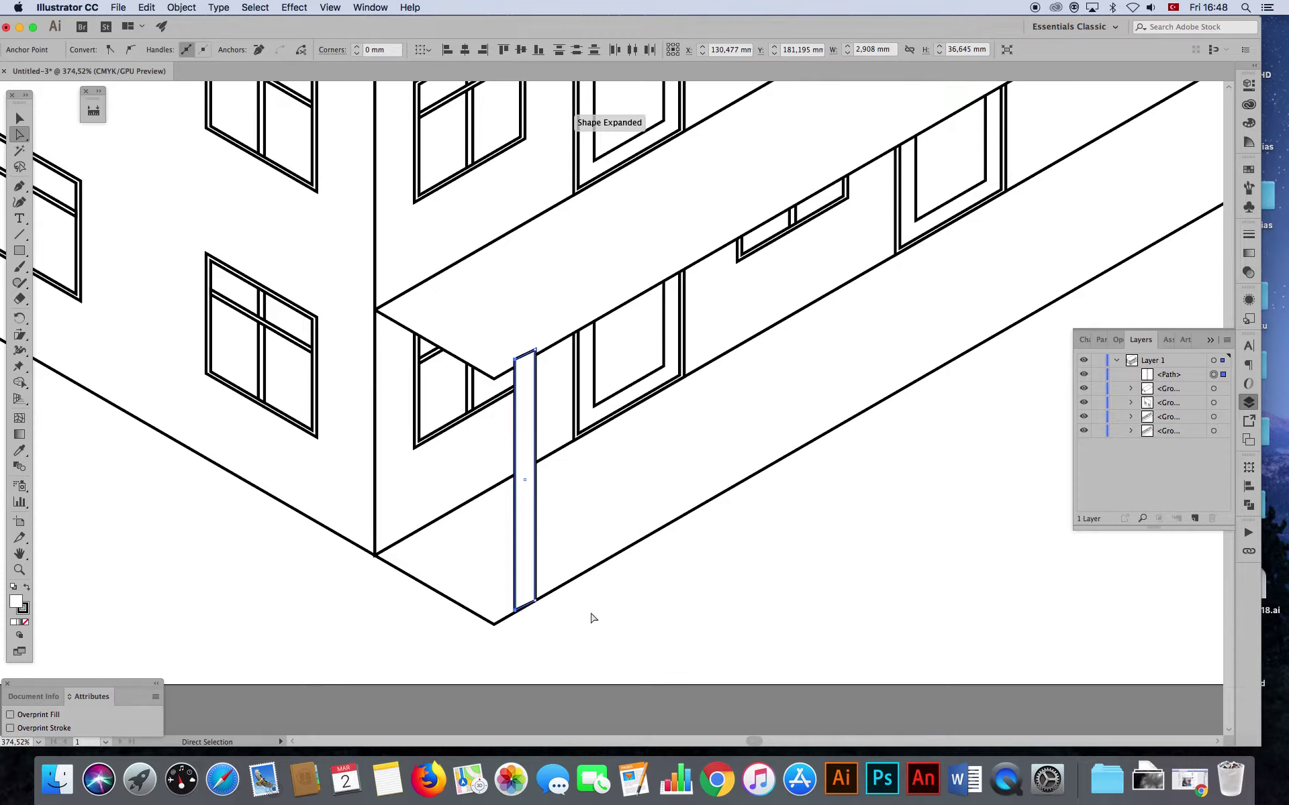
key(super+y)
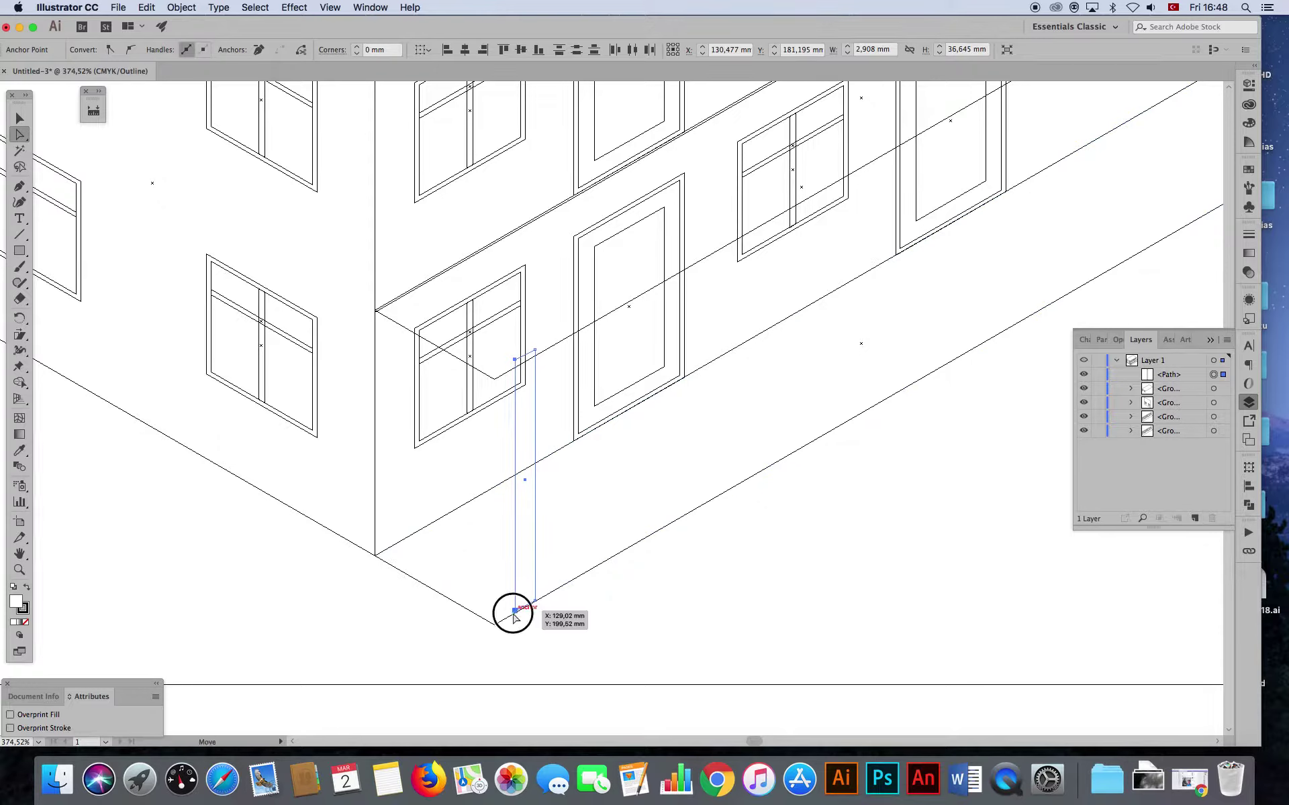
drag(514, 614, 514, 615)
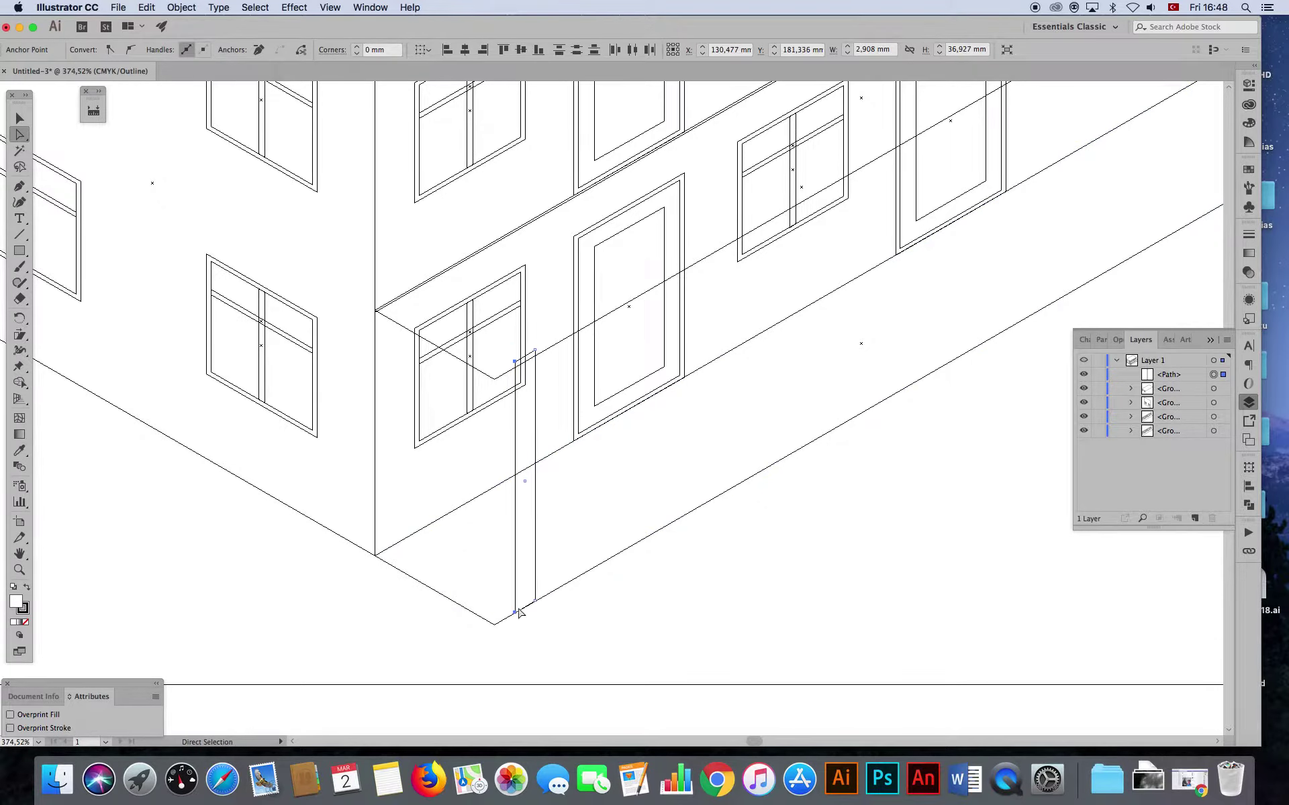
- Shorten the column's top to the canopy underside, making it about 2.908 × 36.091 mm
click(20, 569)
mouse_move(562, 481)
mouse_down()
mouse_move(626, 480)
mouse_move(382, 149)
mouse_up()
drag(504, 559, 393, 305)
click(25, 121)
drag(499, 164, 498, 176)
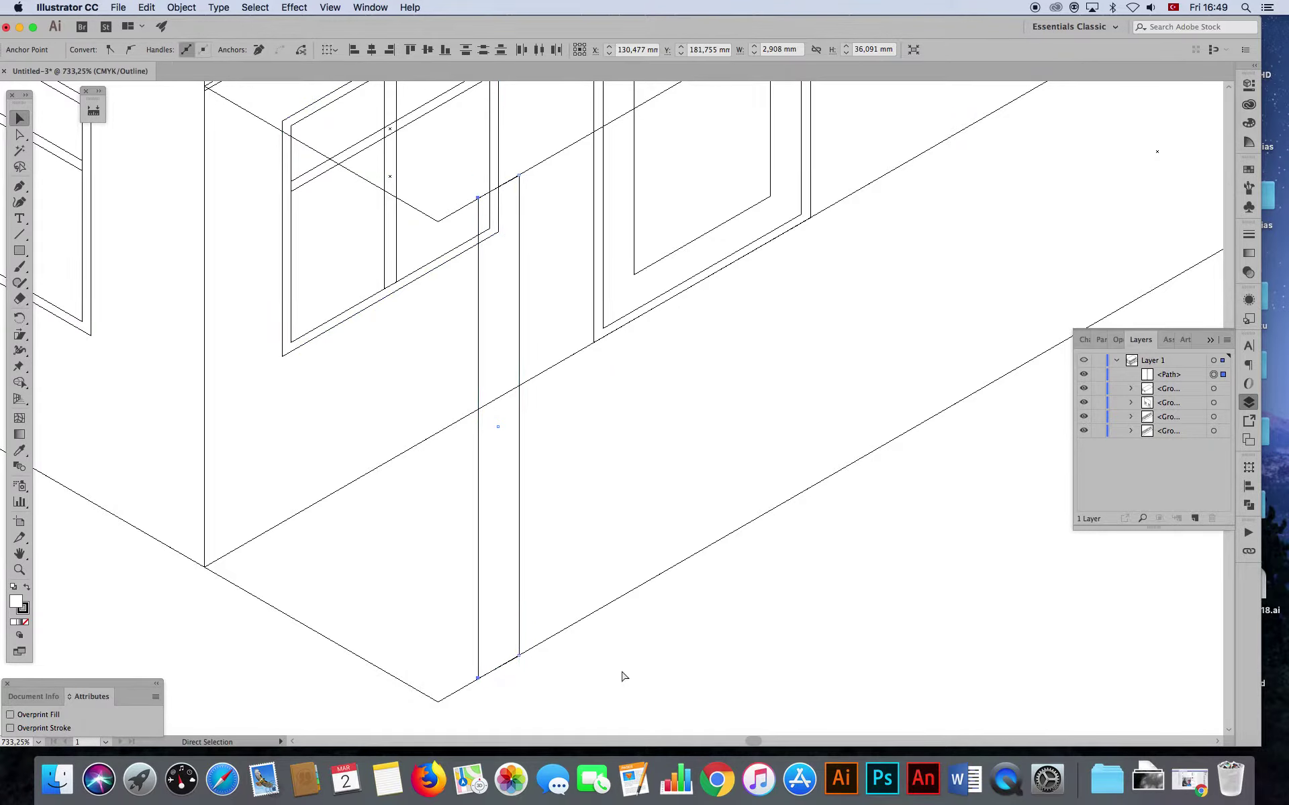
- Return to Preview mode and delete an unwanted pasted copy of the column
key(ctrl+y)
click(18, 120)
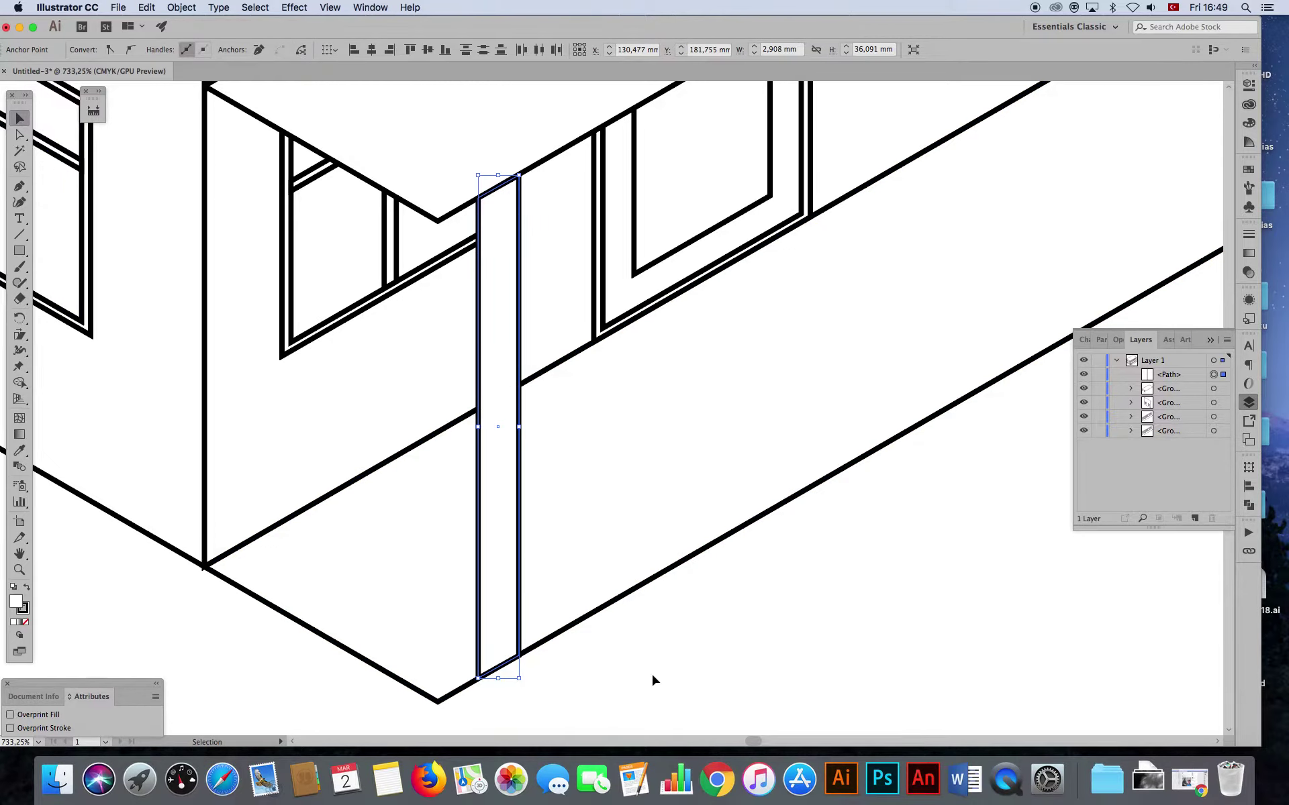
click(144, 7)
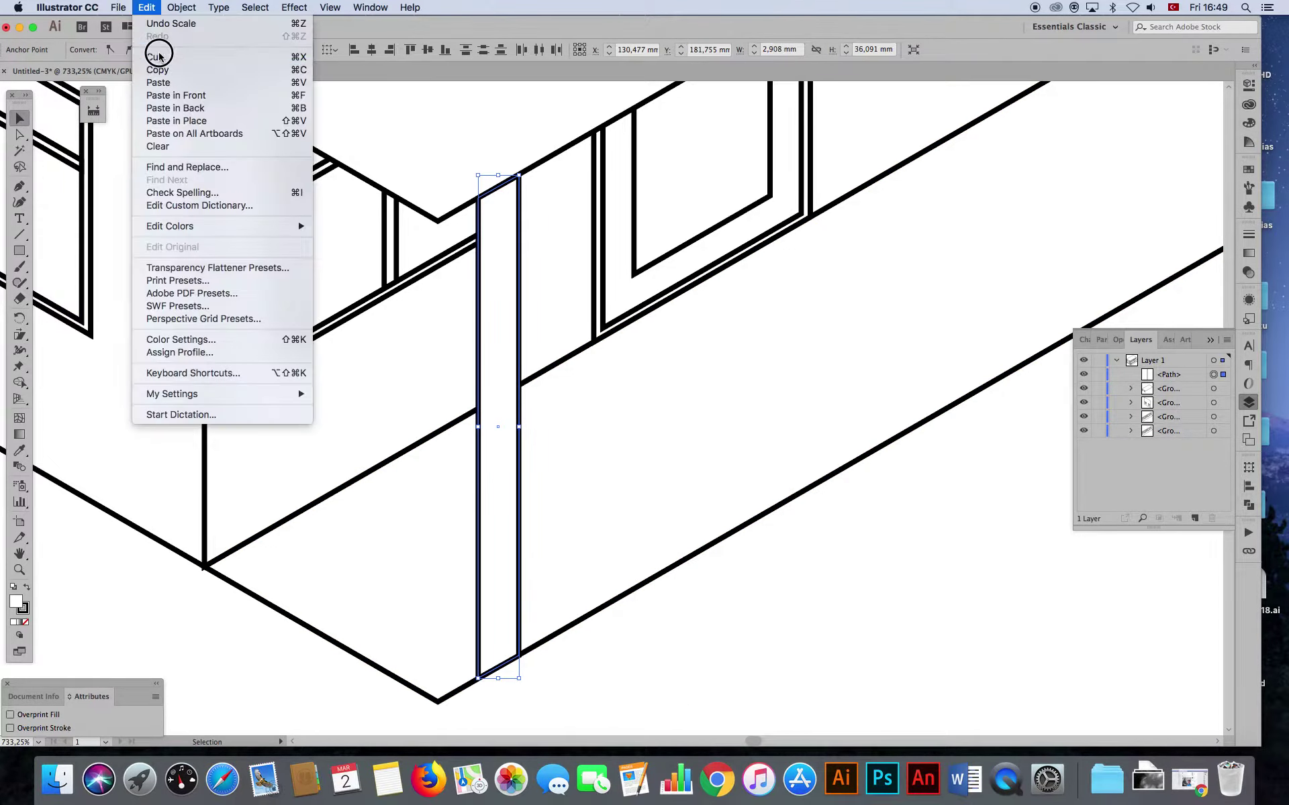
click(146, 7)
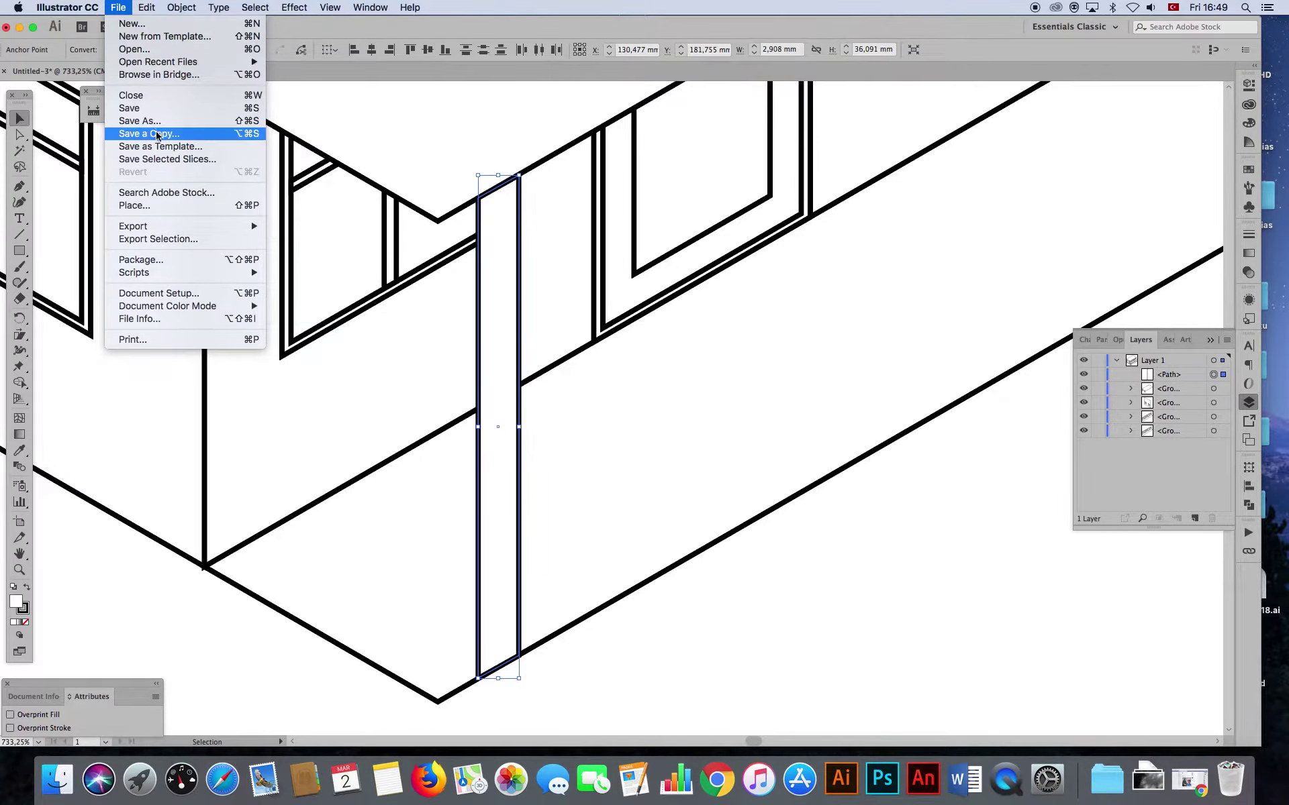
click(166, 94)
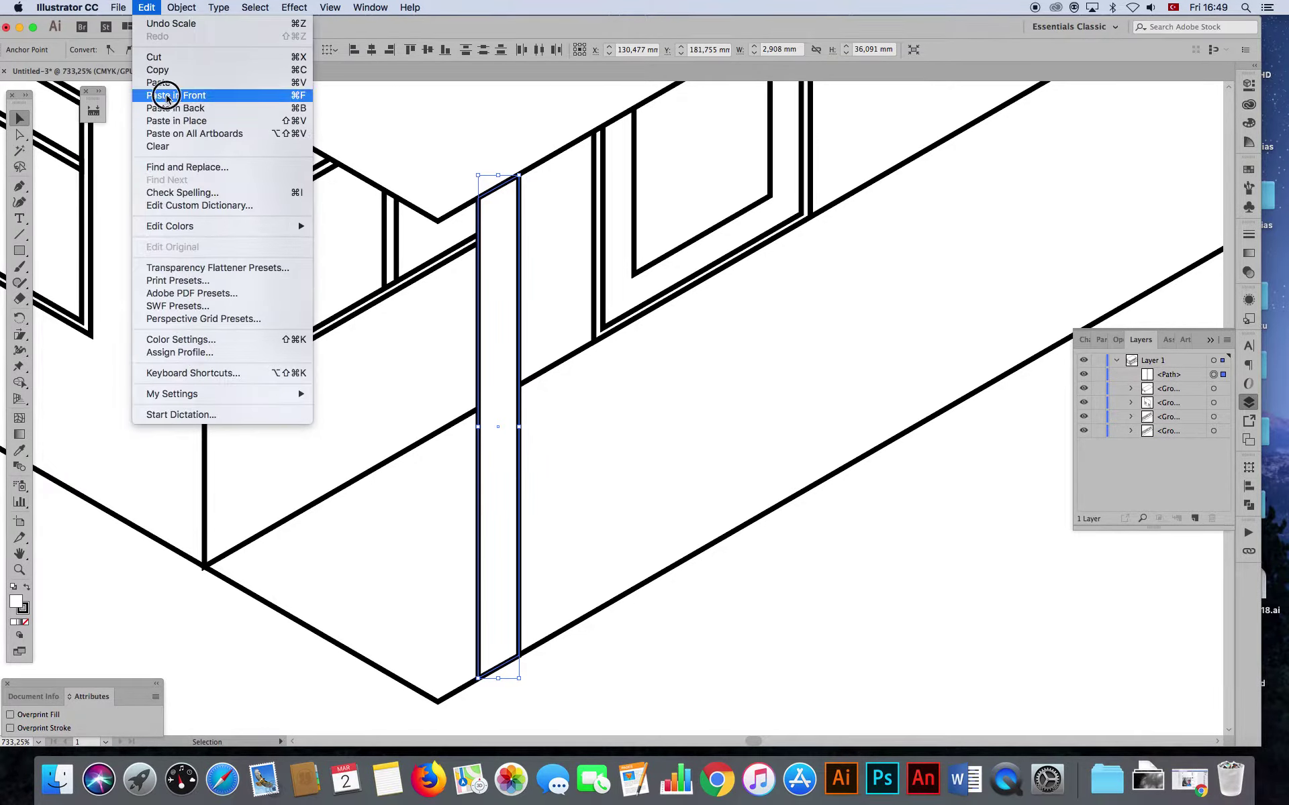
click(20, 135)
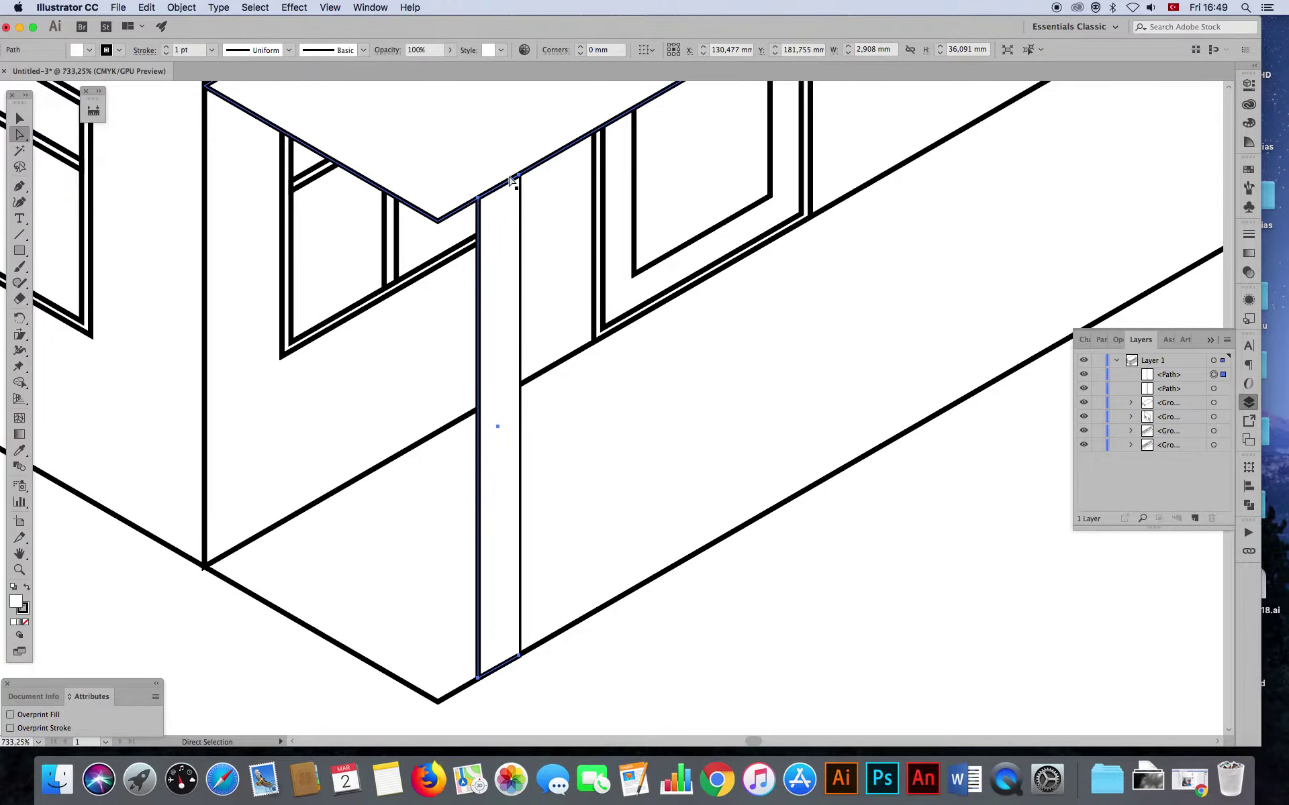
click(496, 587)
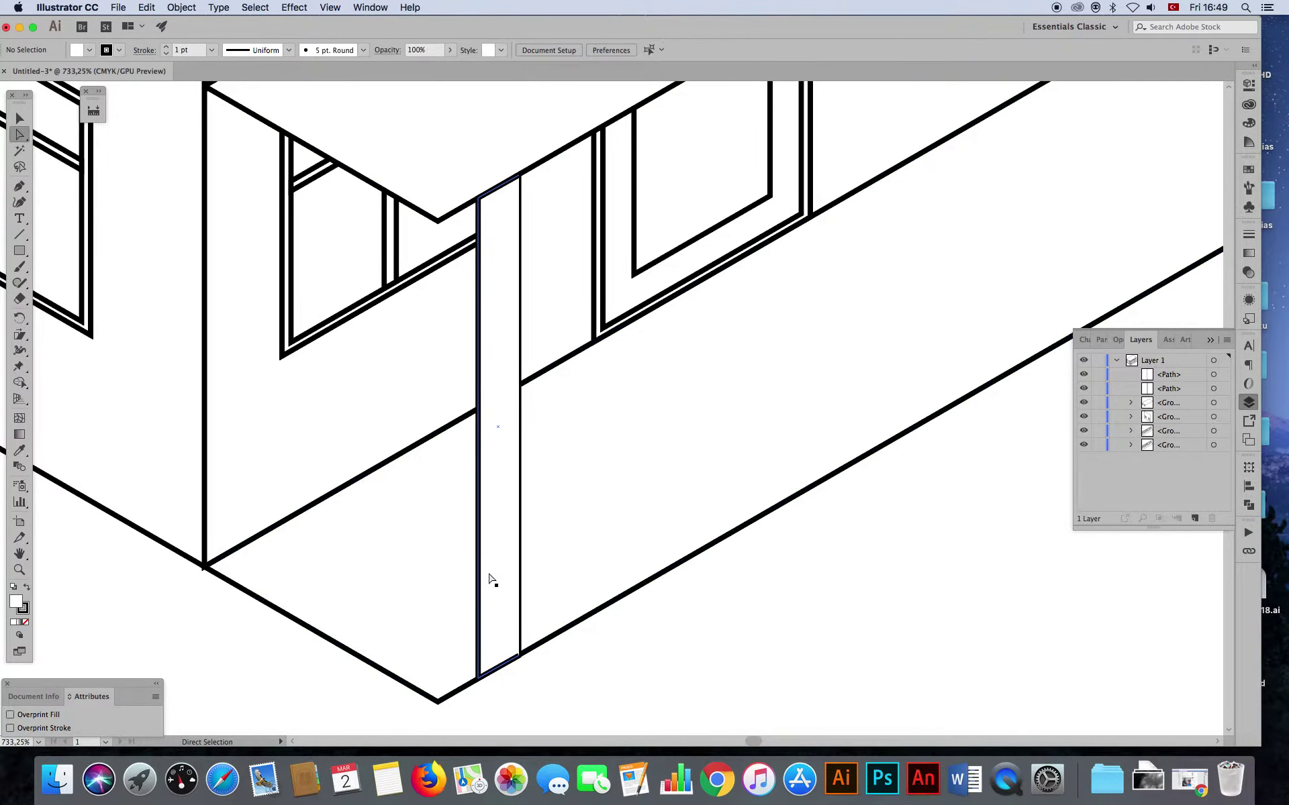
click(490, 578)
key(Delete)
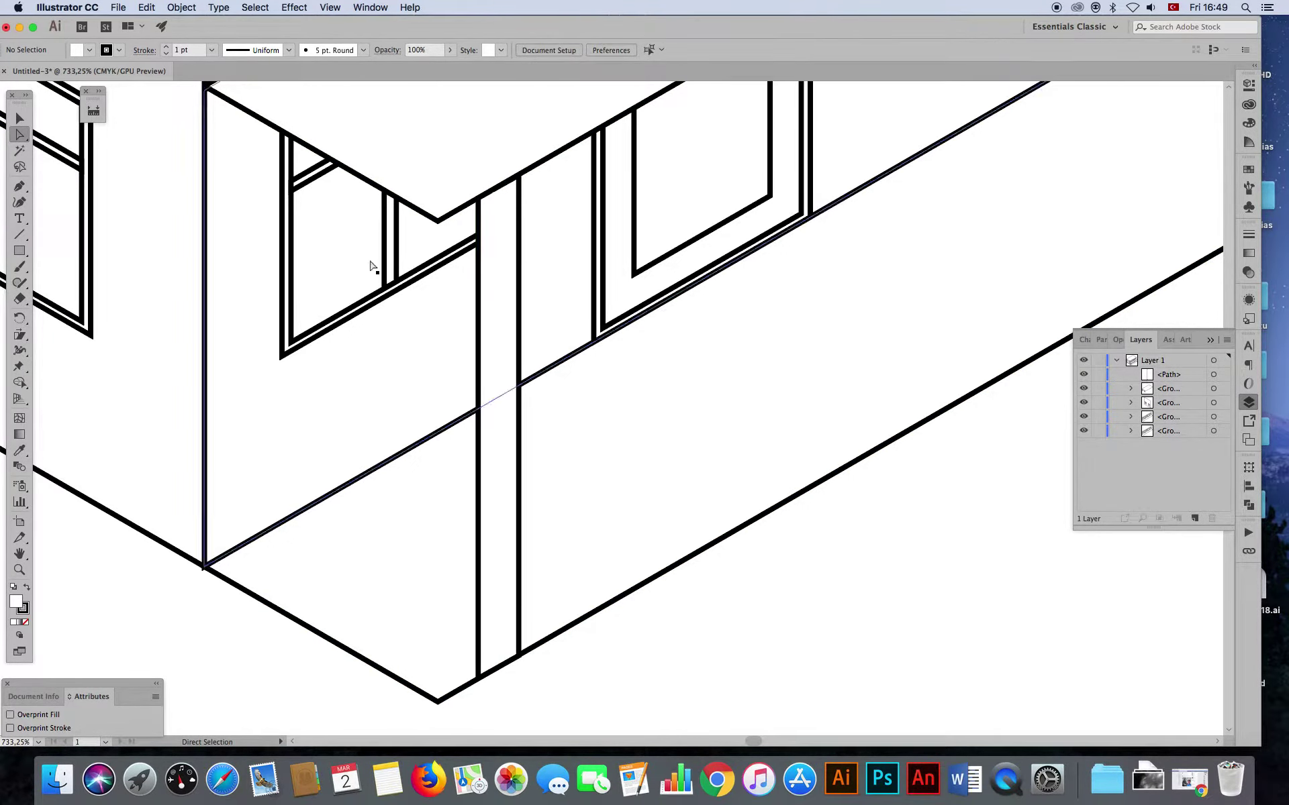
- Duplicate the column in place and widen the copy leftward into the pillar's second face
click(19, 118)
click(488, 402)
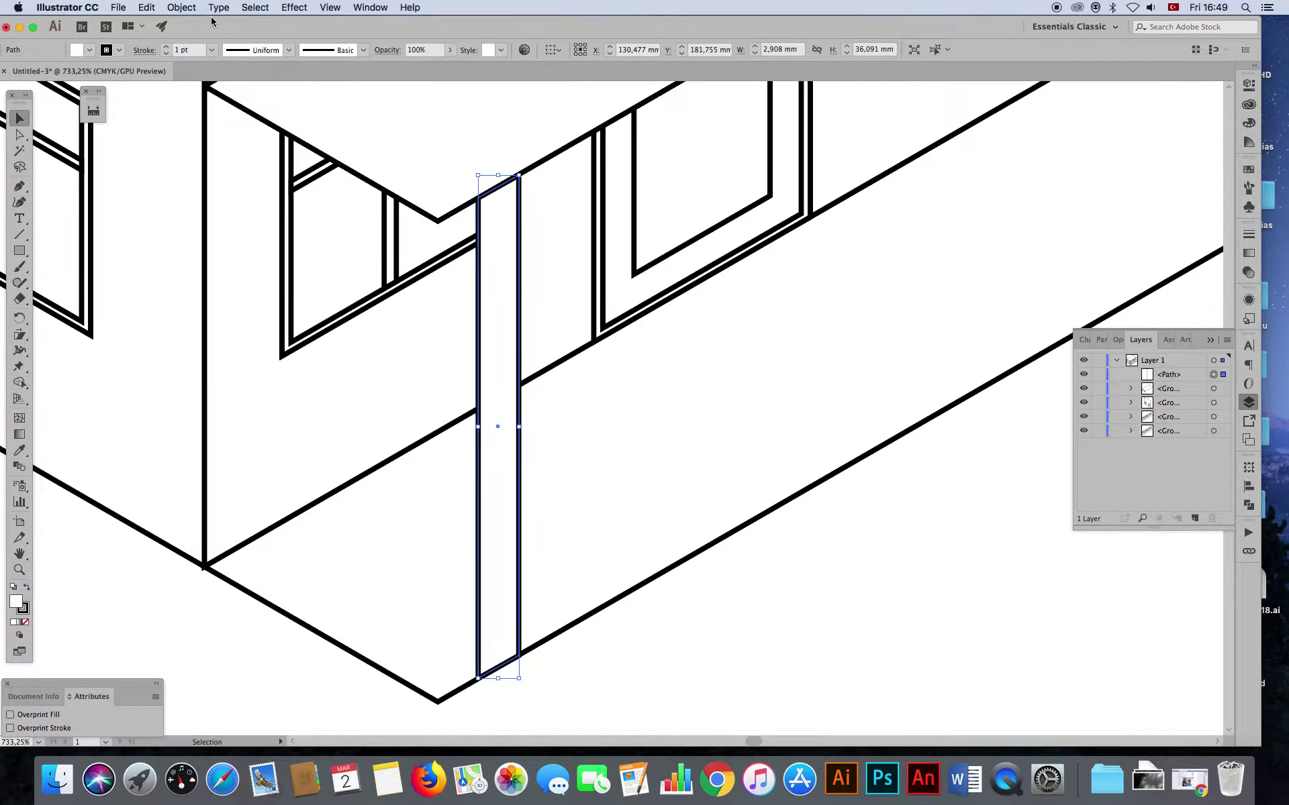
key(super+f)
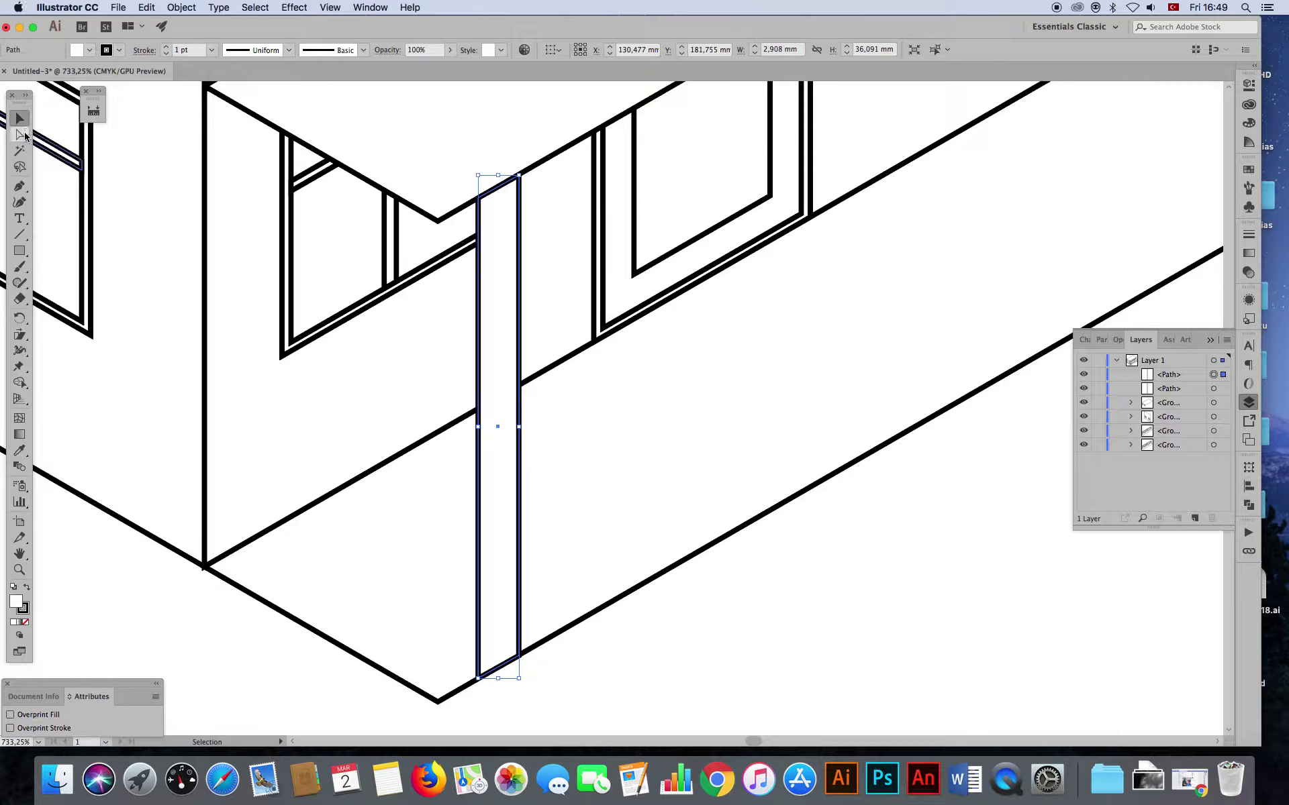
click(20, 134)
click(518, 176)
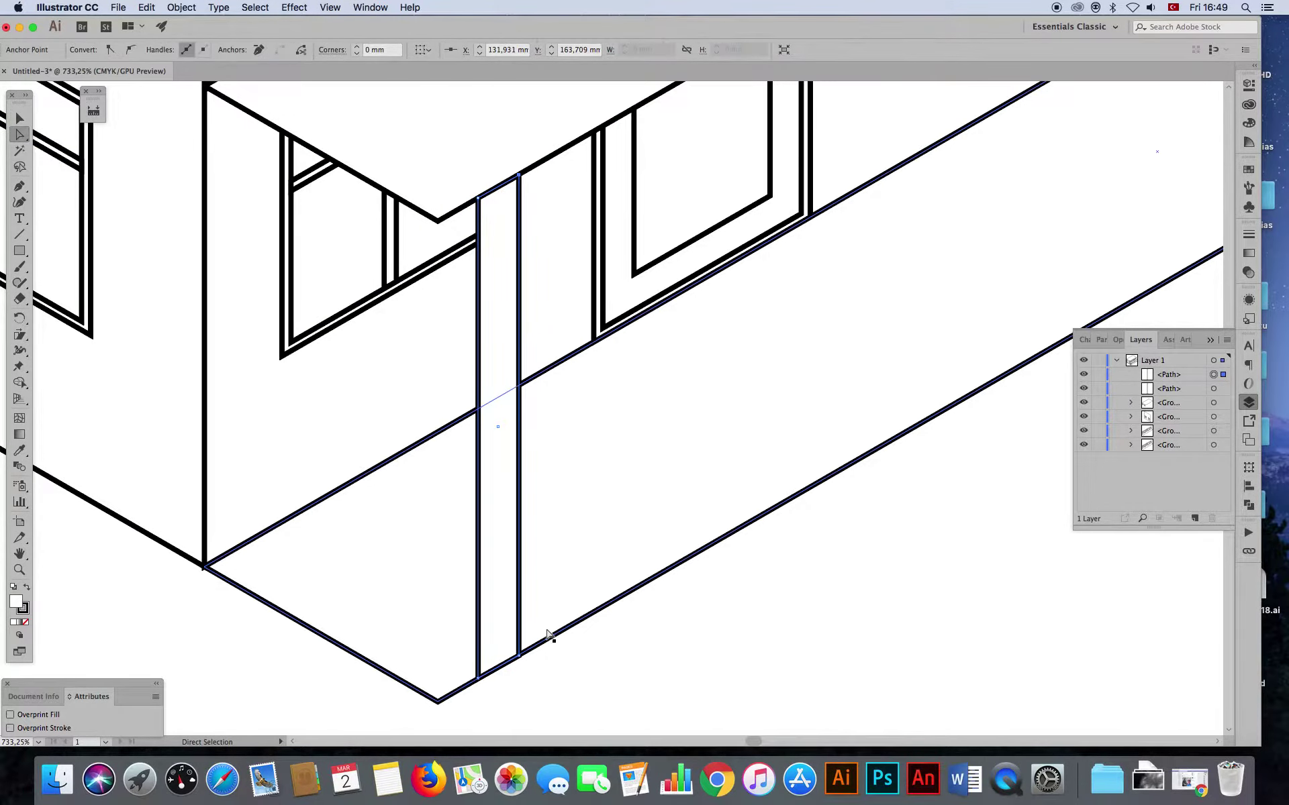
drag(478, 660, 443, 661)
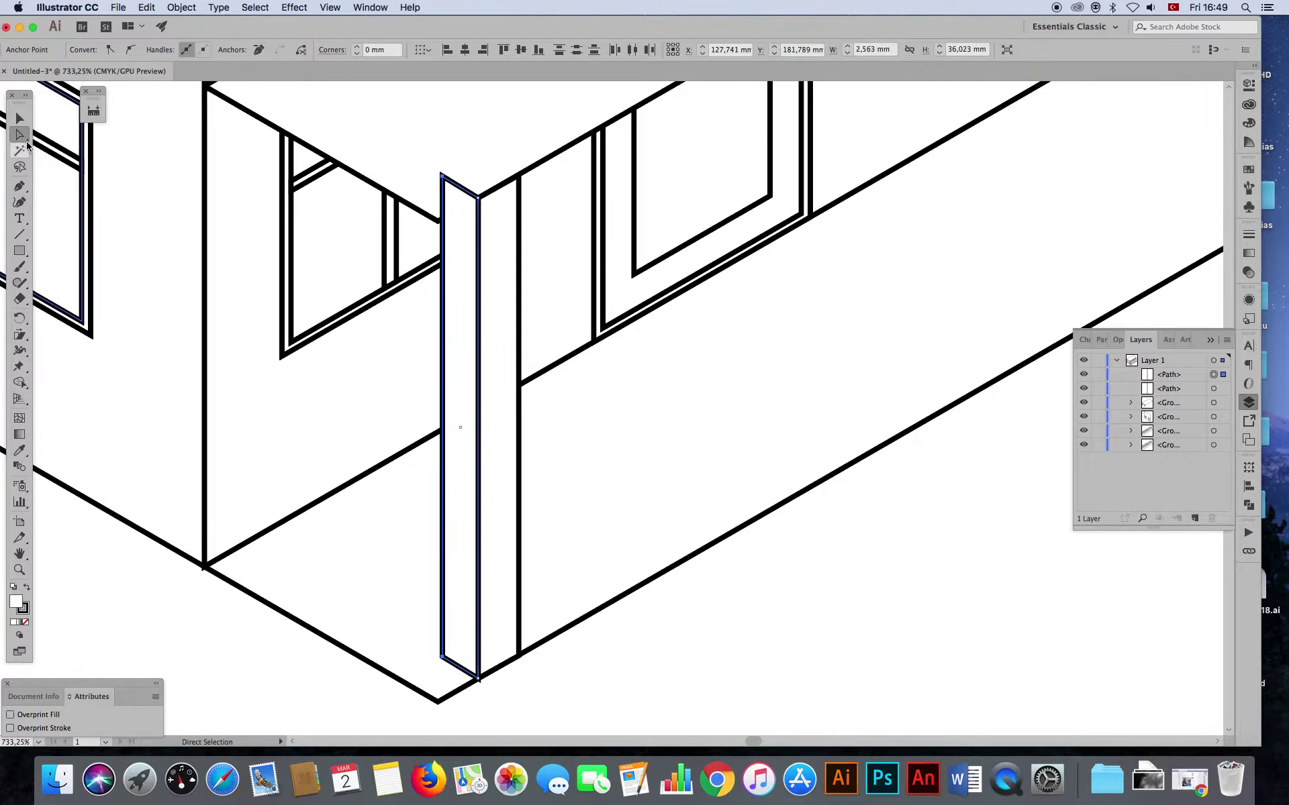
- Give both pillar faces Round Join strokes
key(v)
shift+click(517, 253)
drag(517, 253, 478, 275)
key(super+z)
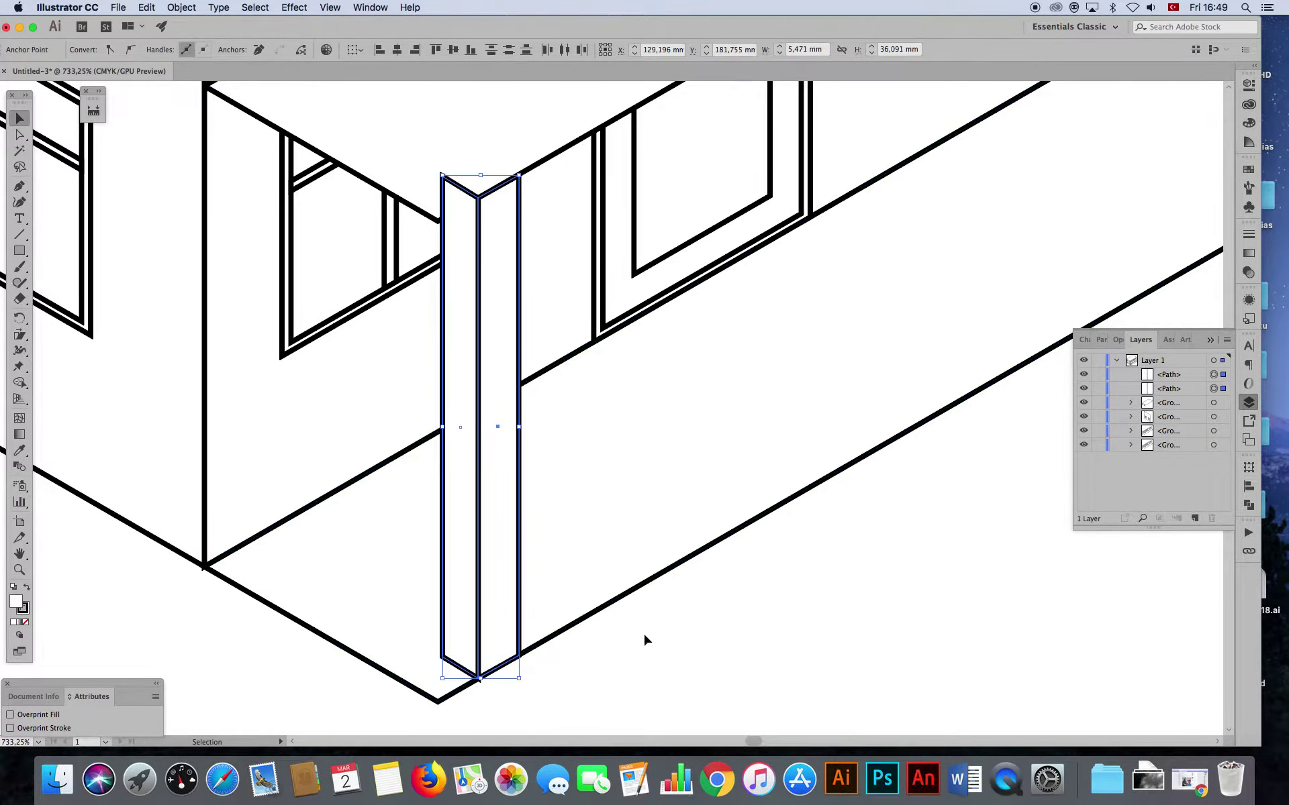
click(643, 631)
click(448, 624)
shift+click(519, 608)
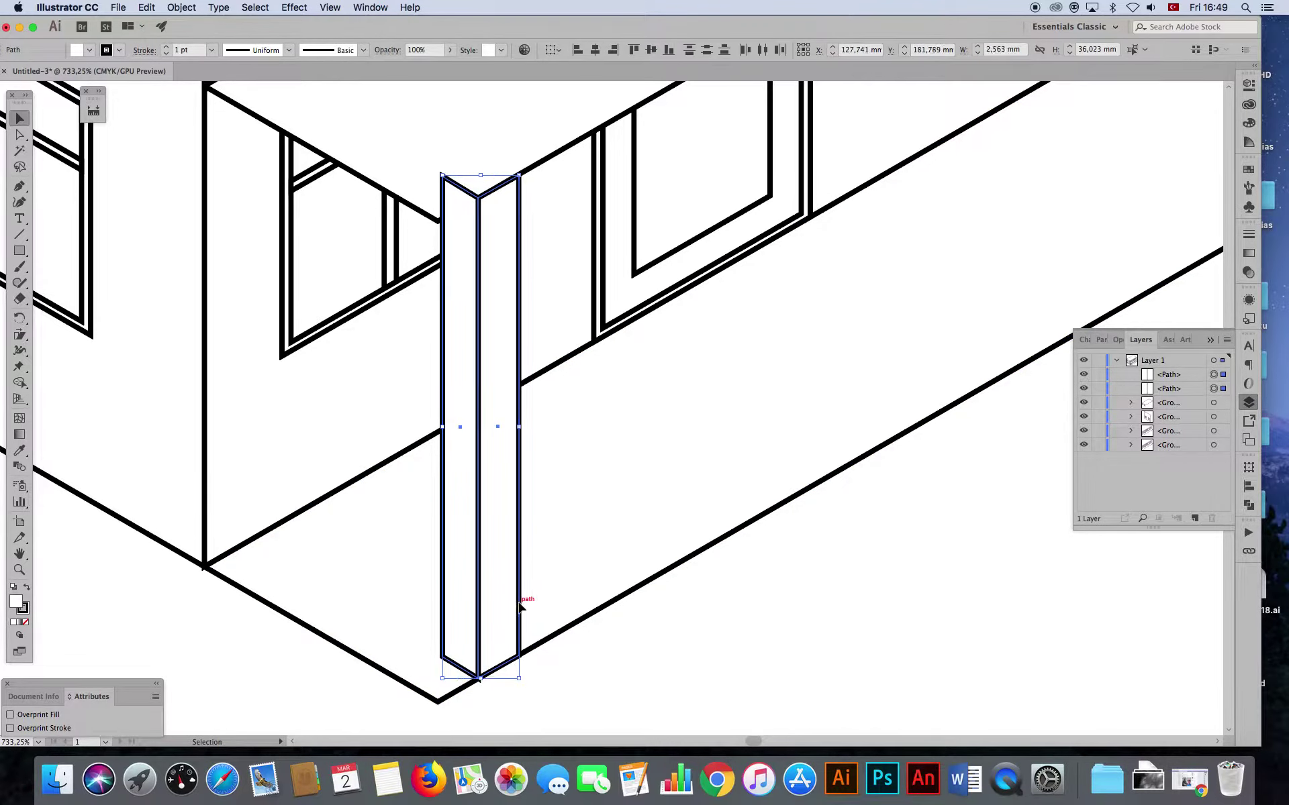
click(1249, 234)
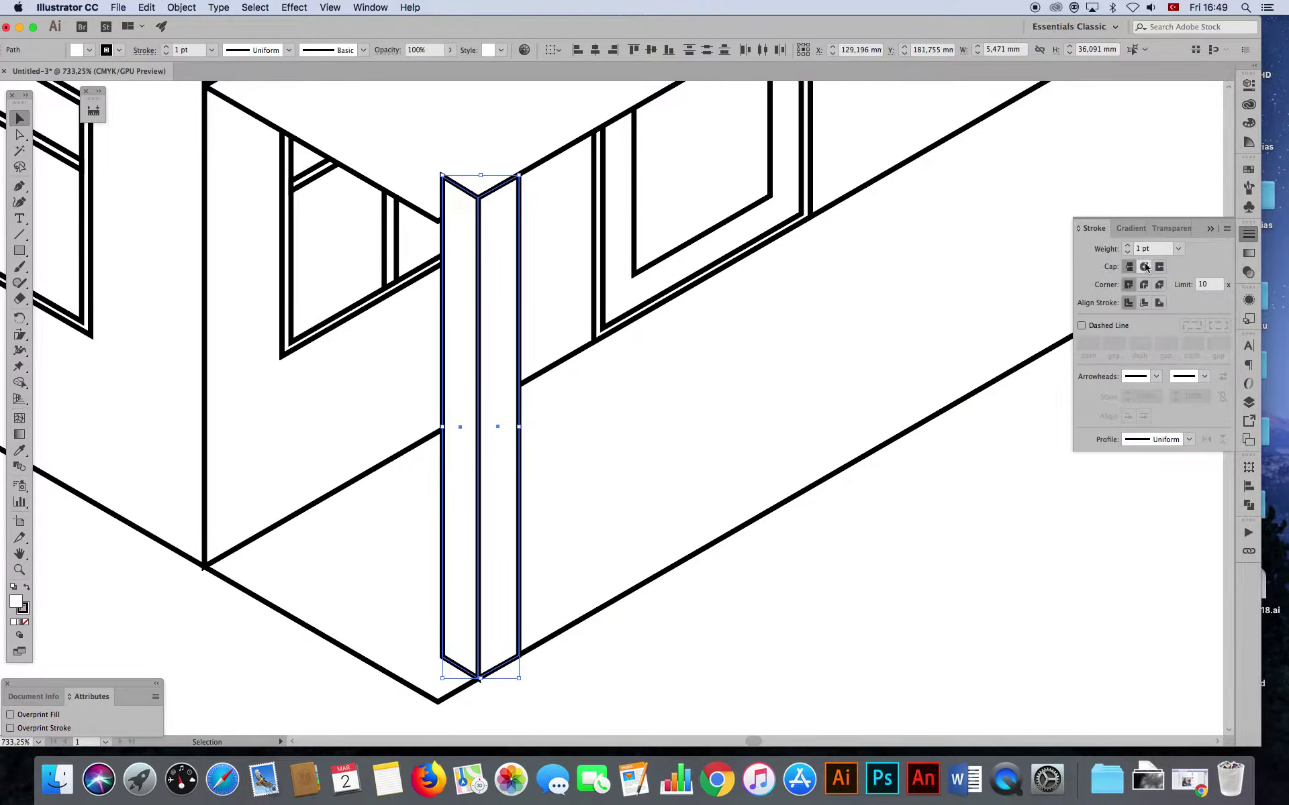
click(1143, 285)
- Reposition the two-faced pillar along the right wall
drag(521, 571, 480, 594)
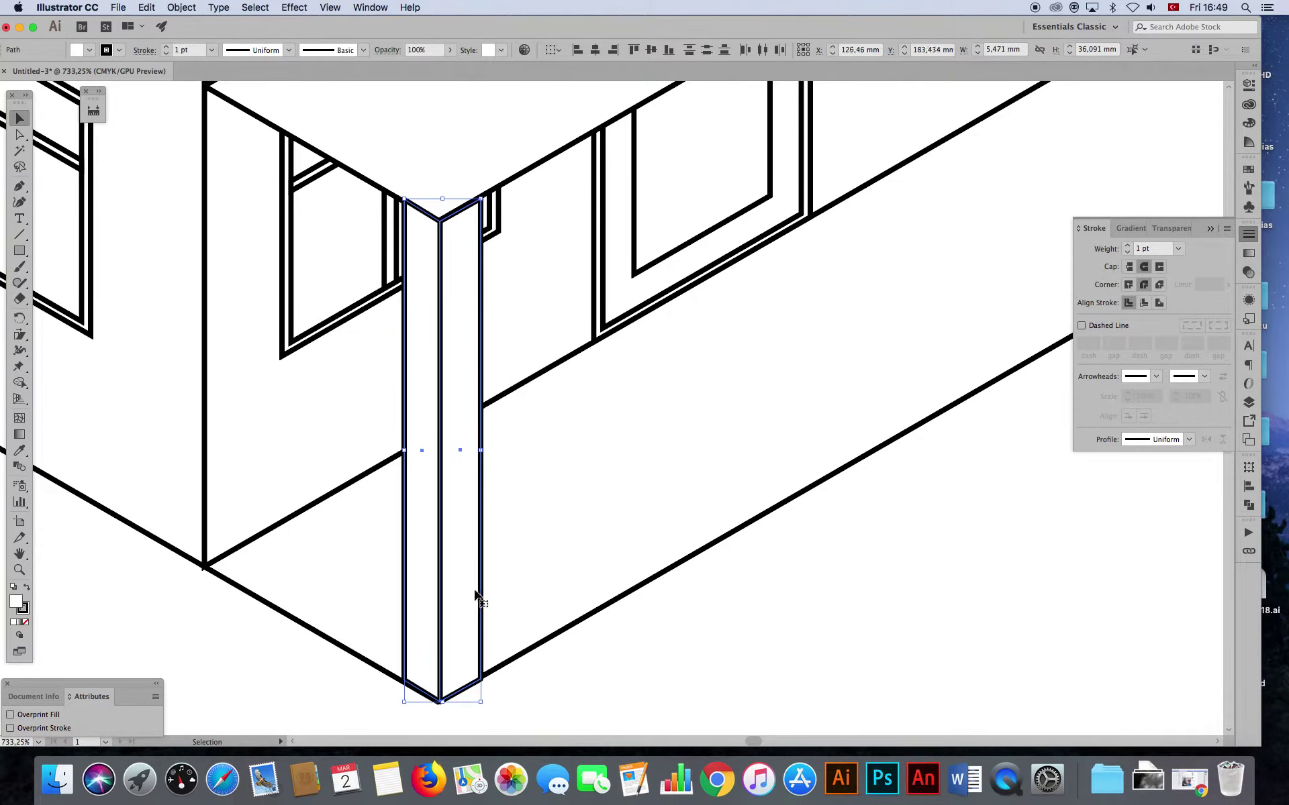
drag(479, 589, 555, 542)
click(795, 651)
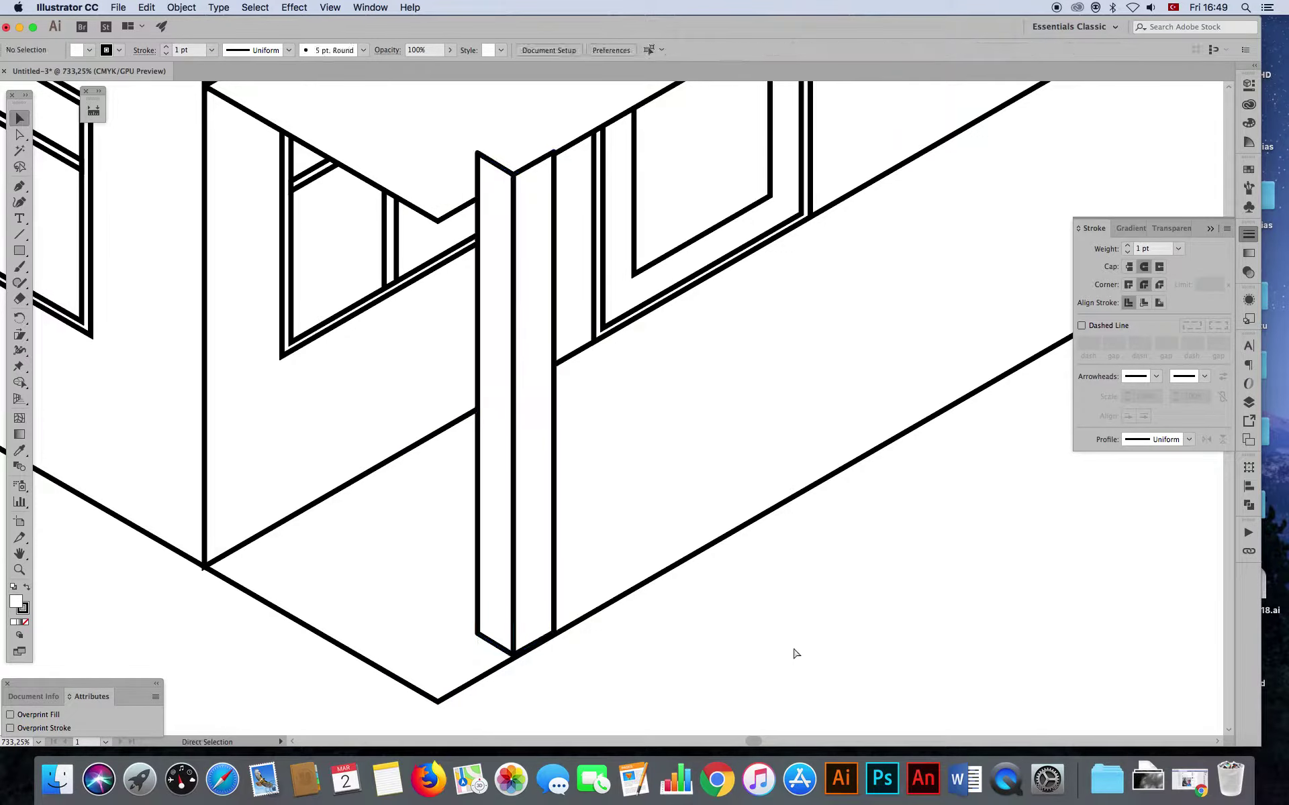
key(super+minus)
key(super+minus)
key(super+minus)
key(super+minus)
- Inspect the canopy group and its slab by selecting them, then deselect
scroll(686, 573, up, 3)
scroll(686, 573, right, 3)
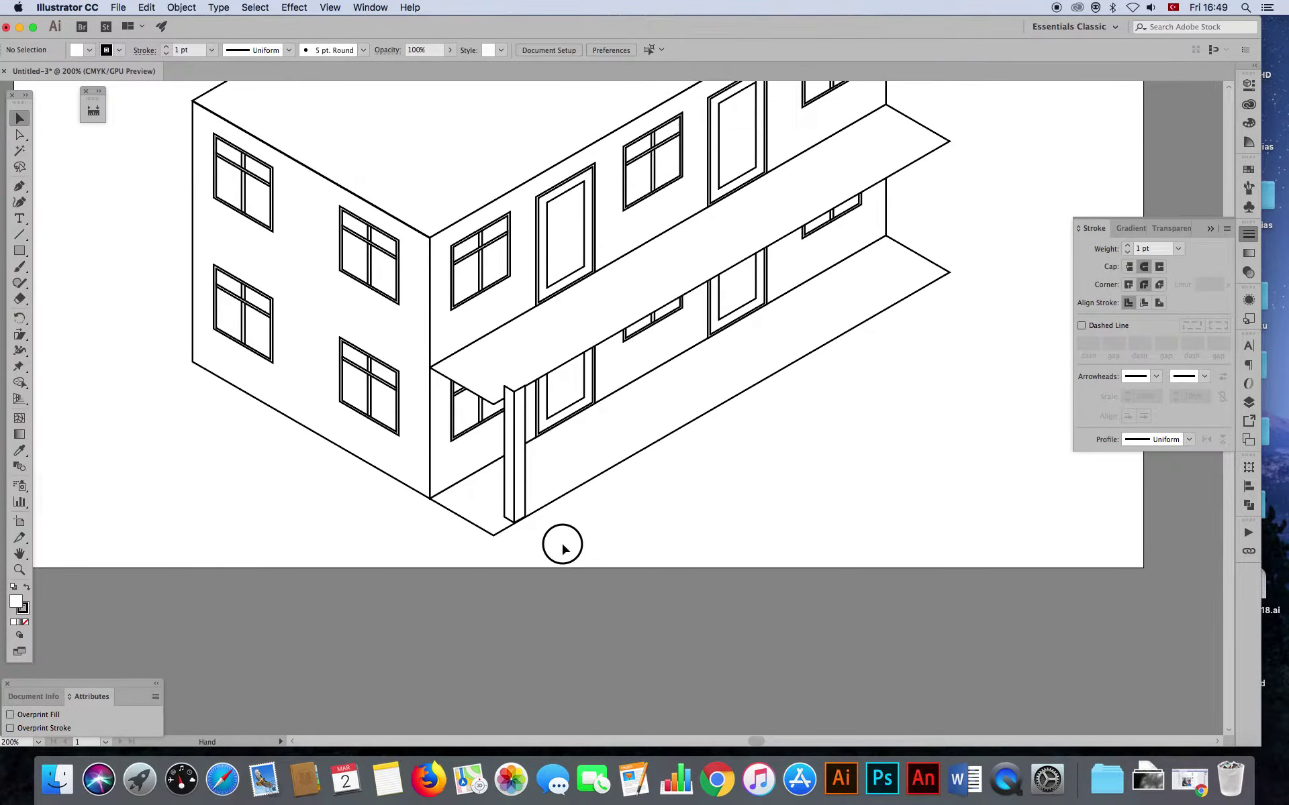
click(566, 349)
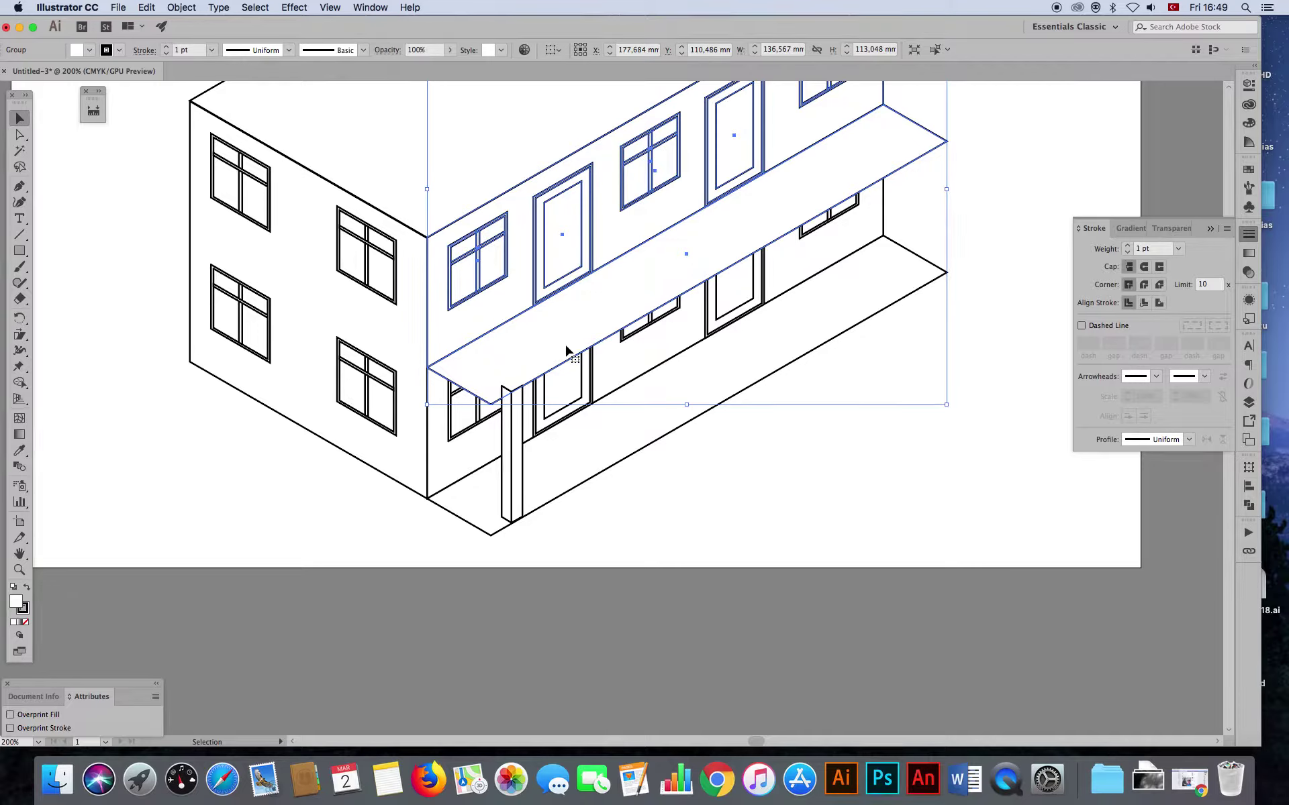
click(505, 356)
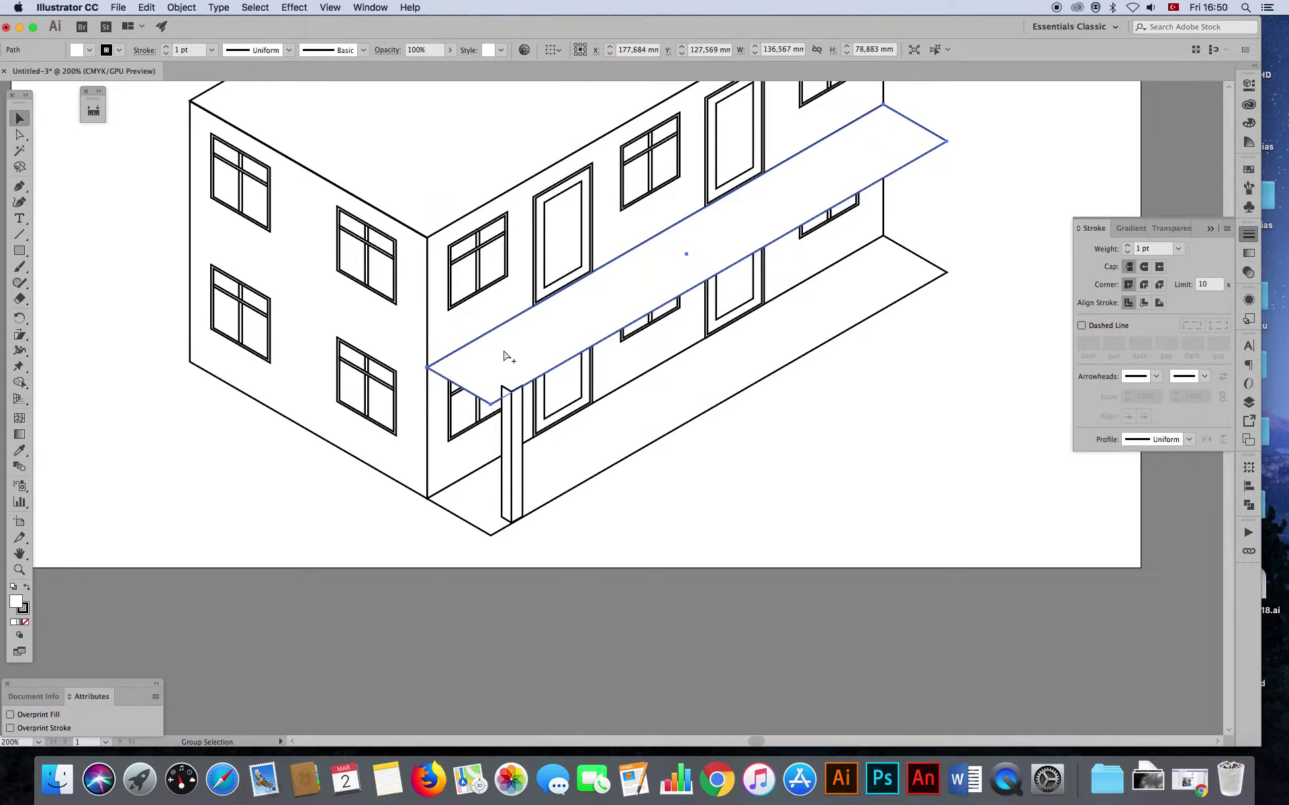
click(612, 562)
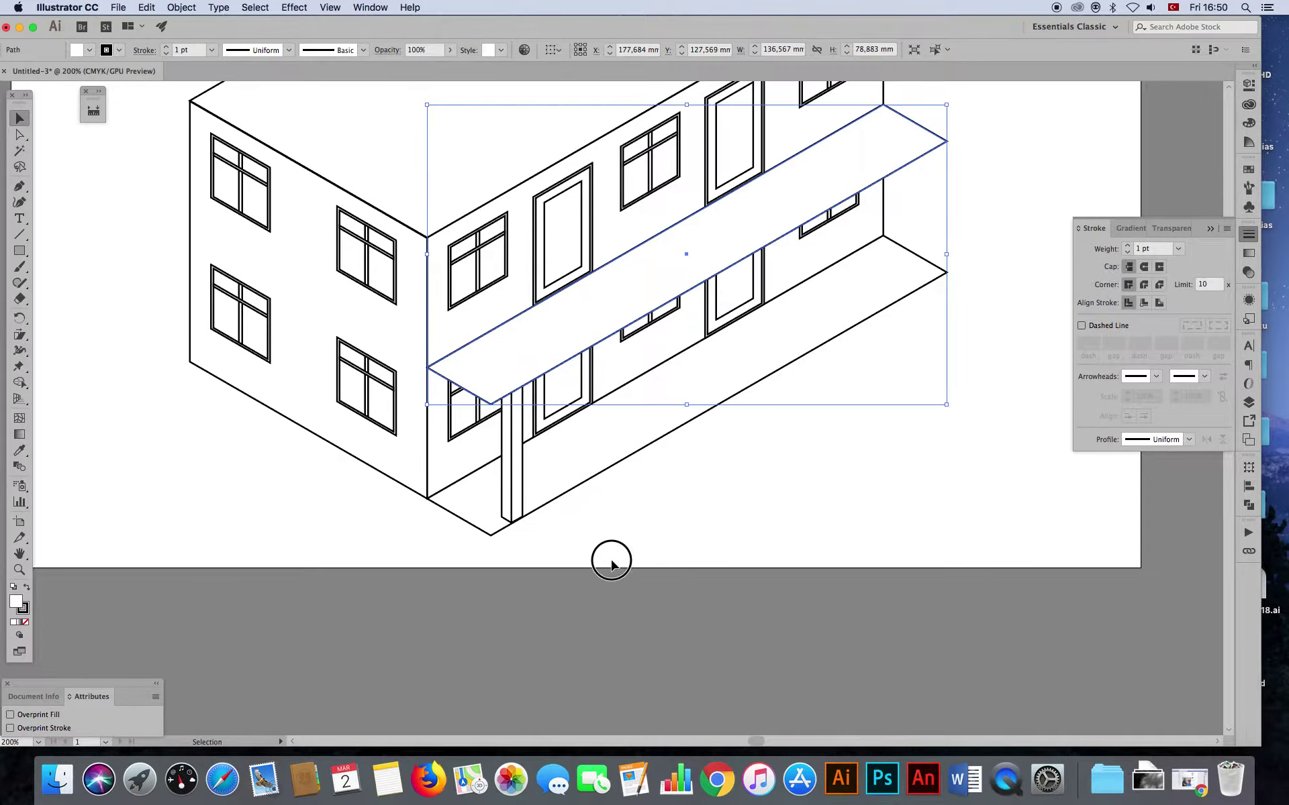
- Group the pillar's left and right faces with Object > Group
click(510, 470)
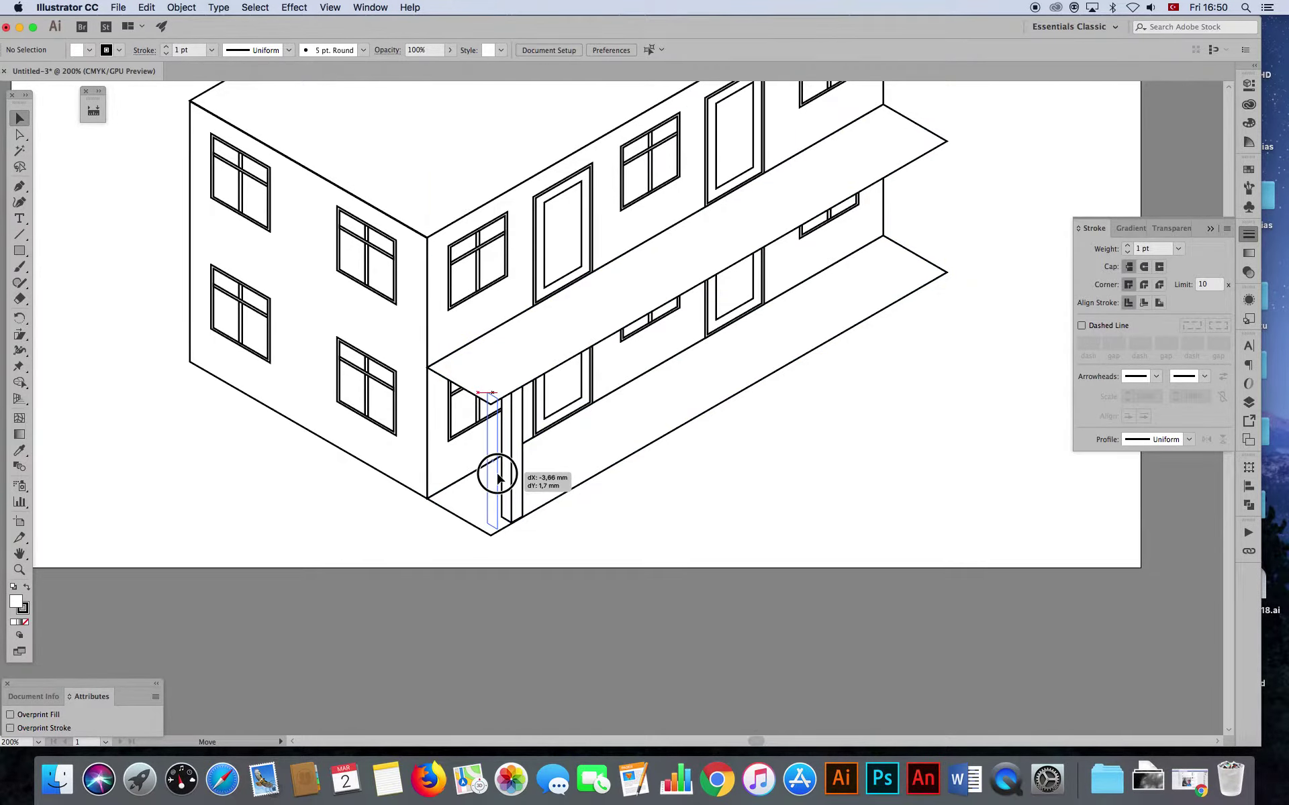
drag(510, 470, 510, 470)
shift+click(523, 462)
click(181, 8)
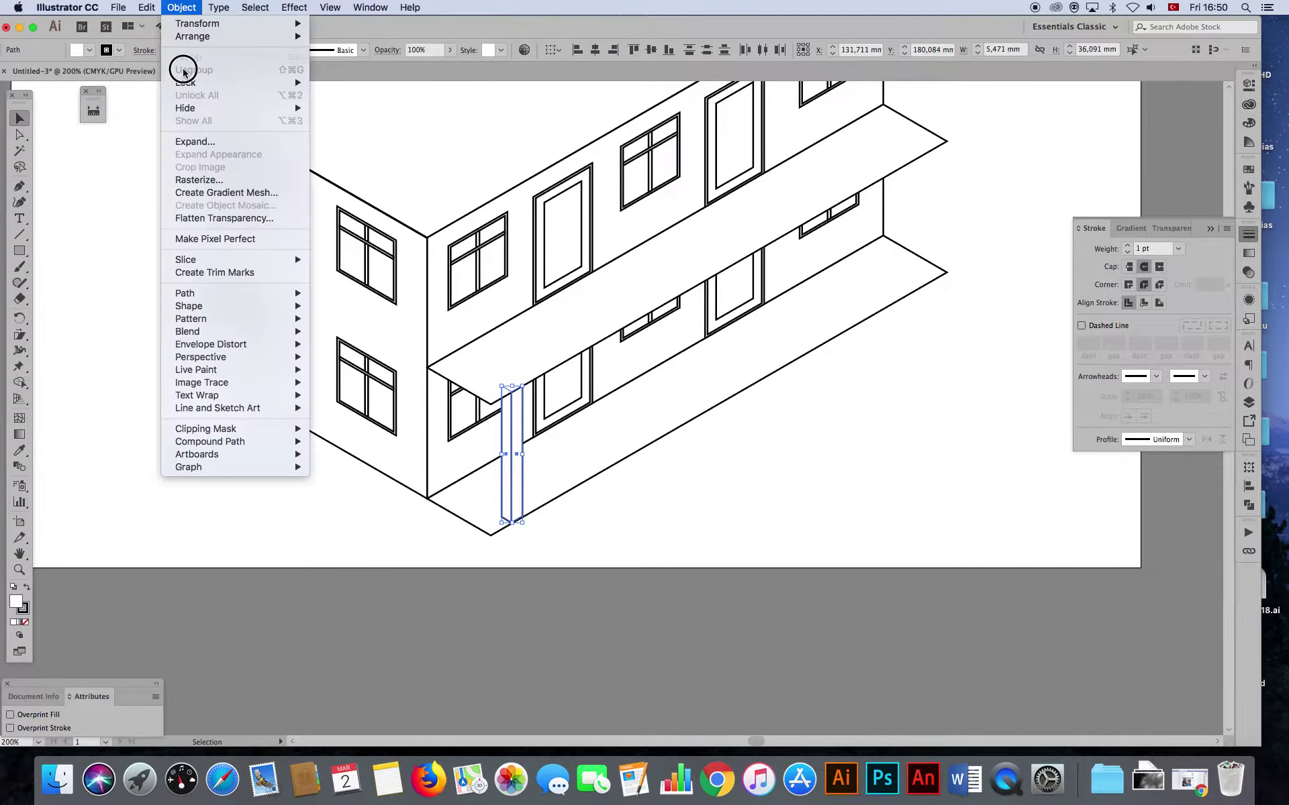
click(183, 54)
click(582, 587)
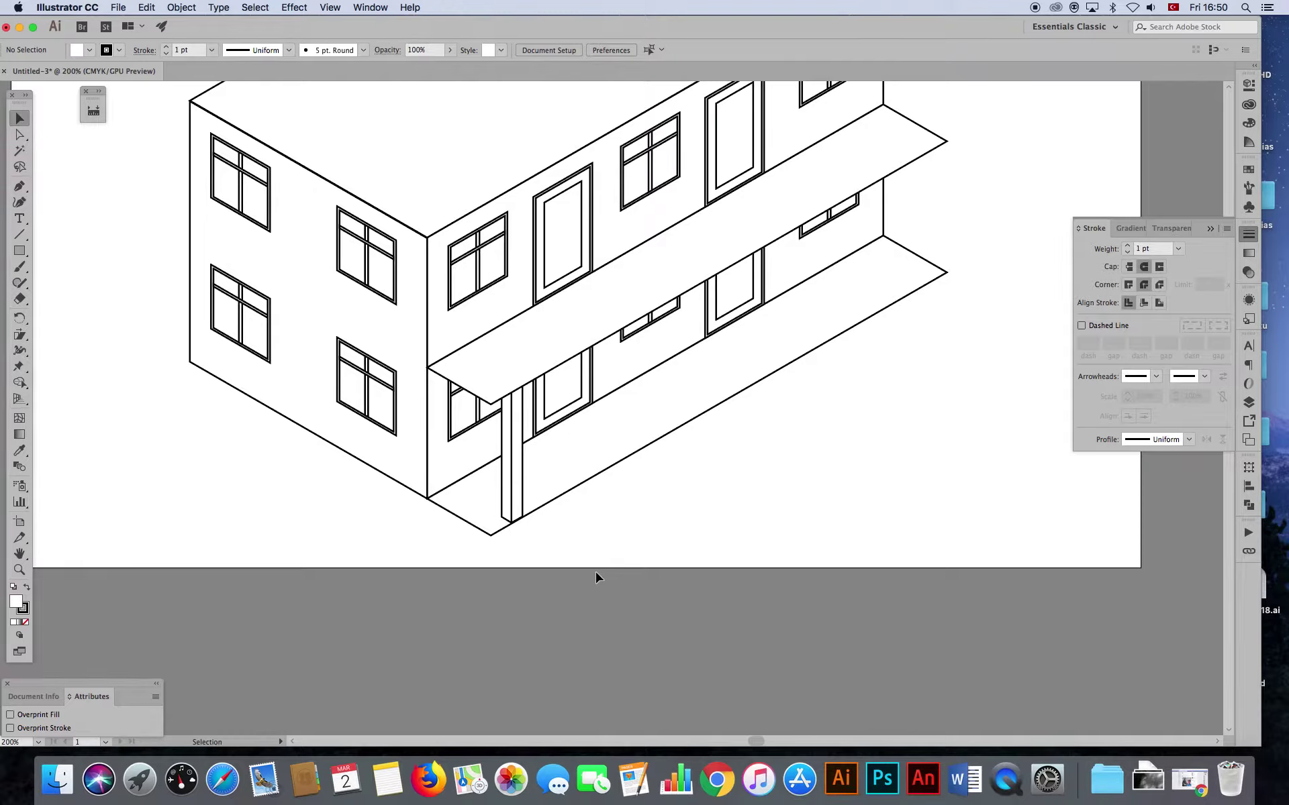
click(19, 570)
drag(526, 420, 661, 526)
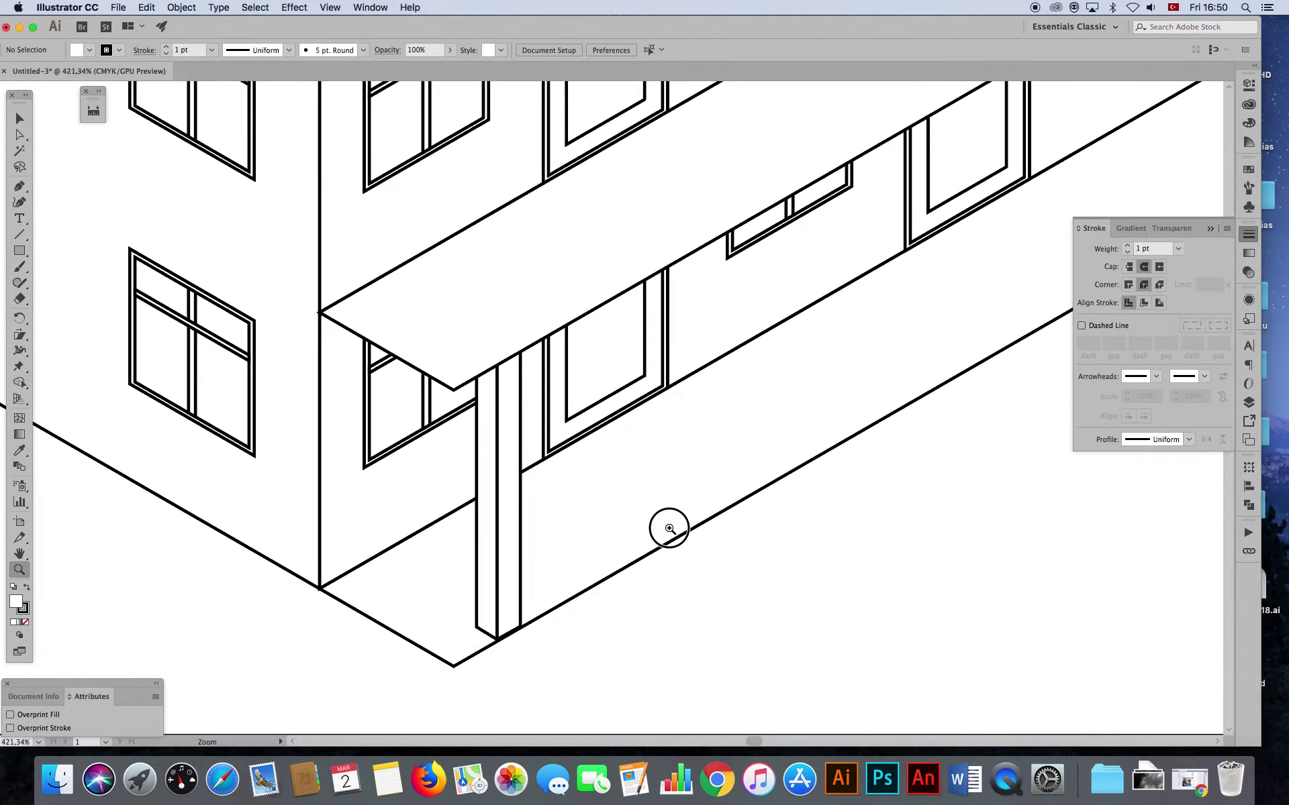
- Shift-drag the grouped pillar straight down about 7.45 mm
click(19, 120)
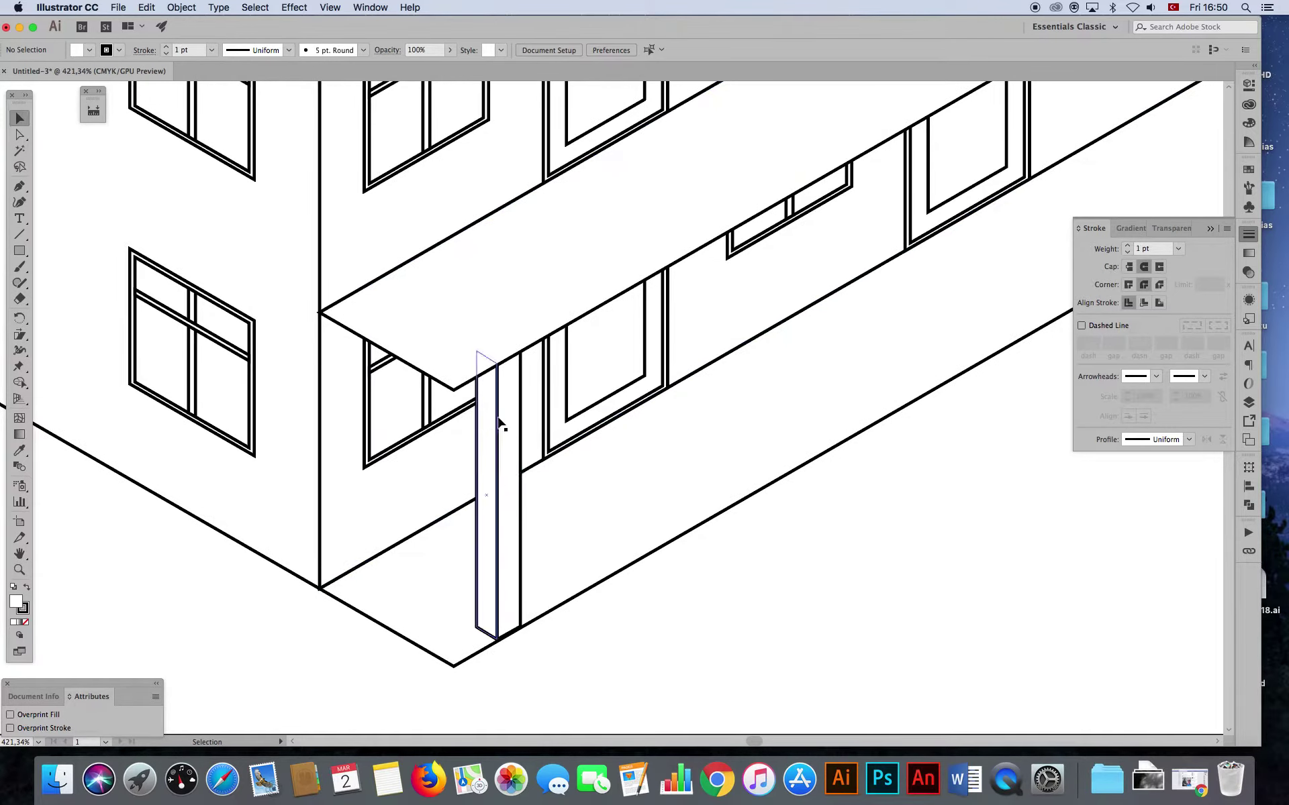
click(500, 417)
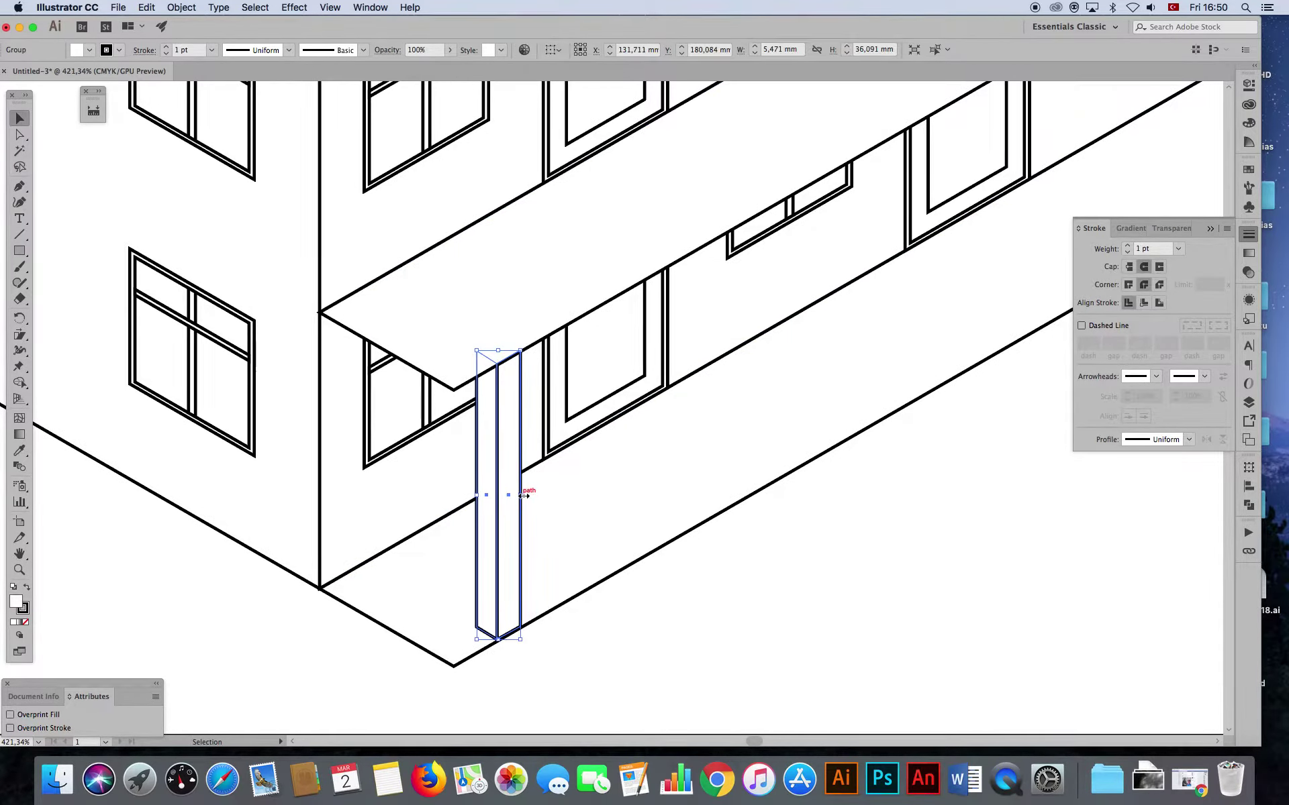
drag(495, 406, 460, 425)
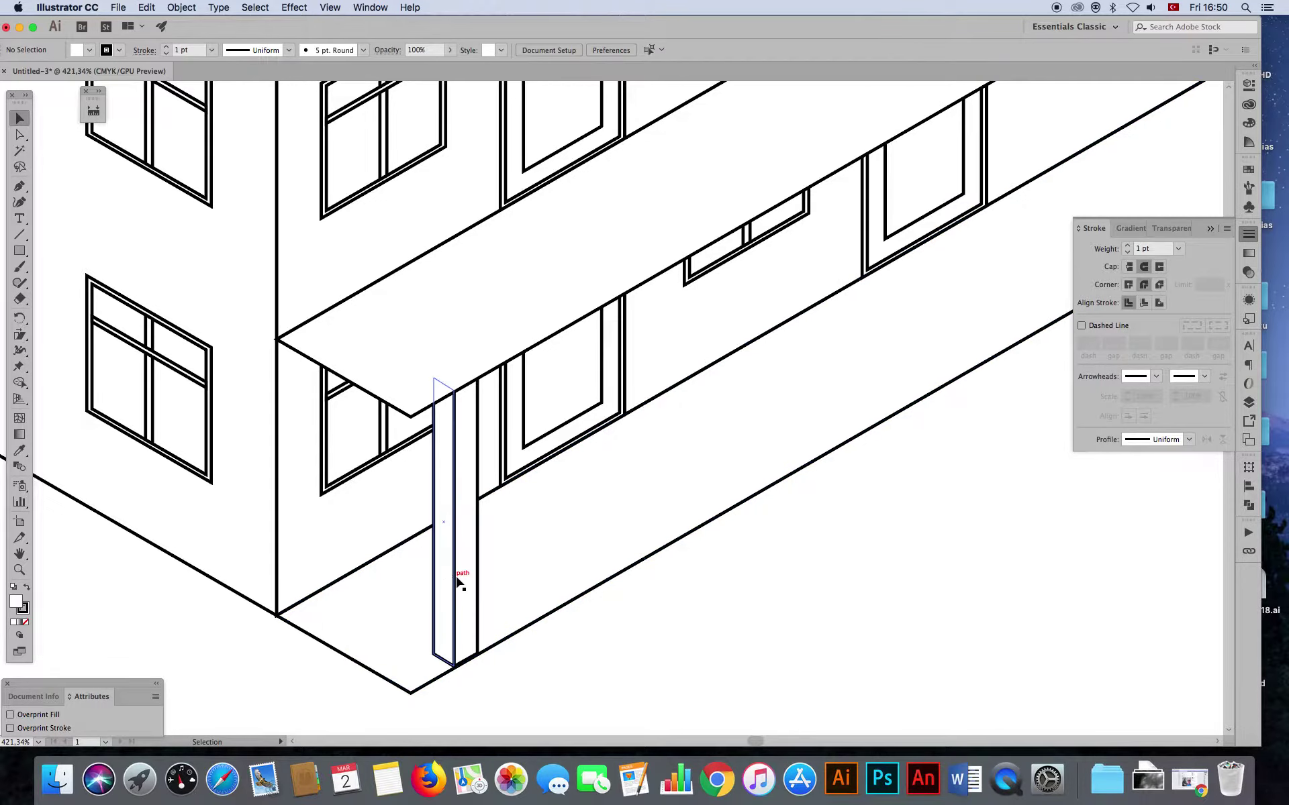
drag(457, 582, 446, 645)
click(626, 630)
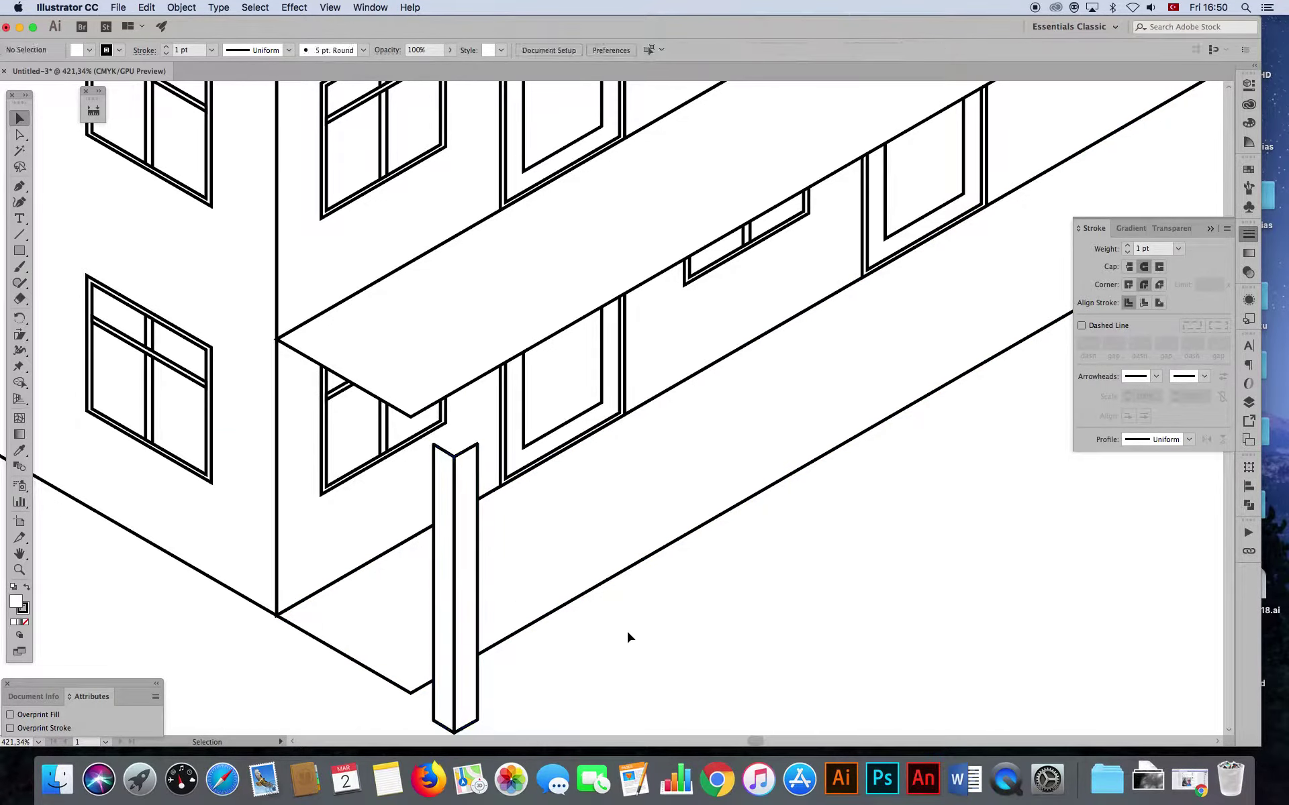
- Draw a long thin rectangle and move it right, below the pillar
click(20, 254)
drag(654, 575, 888, 623)
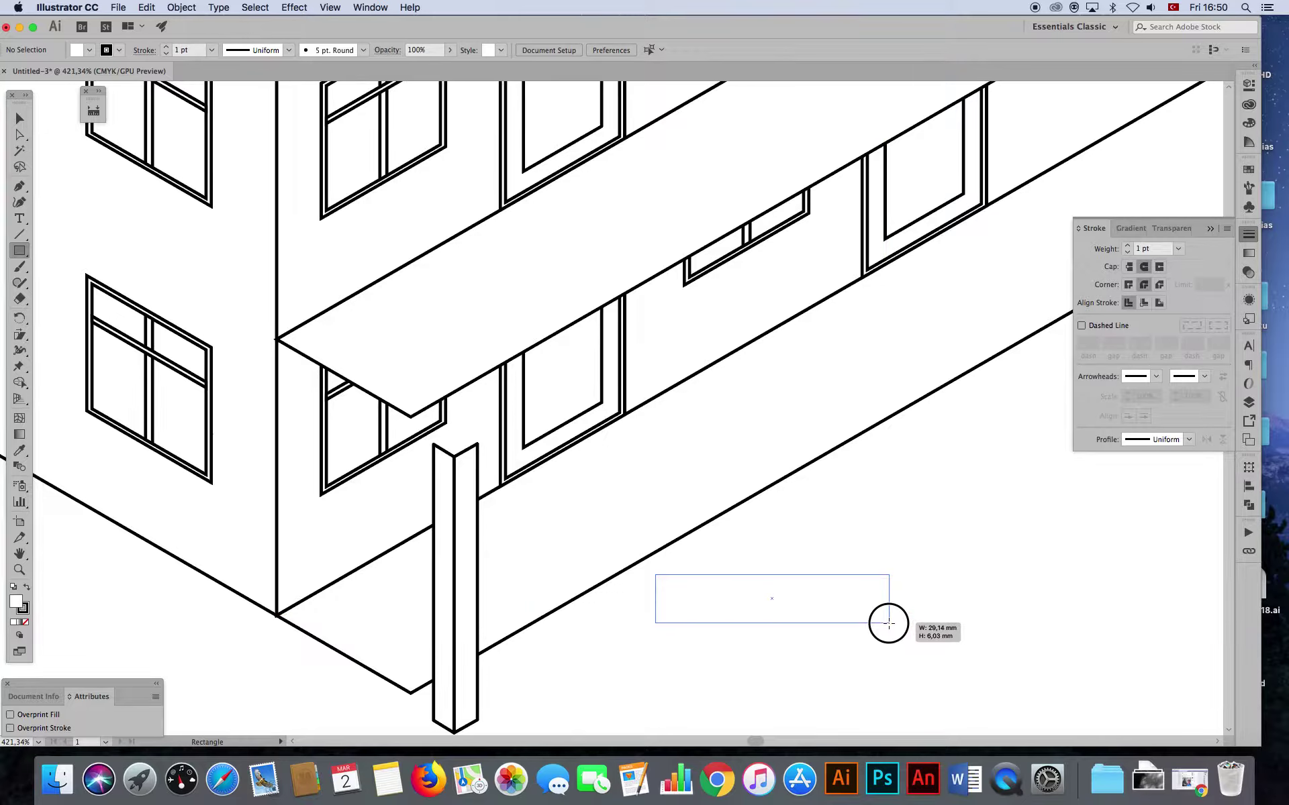
drag(888, 623, 863, 616)
click(20, 119)
drag(743, 576, 825, 584)
click(653, 667)
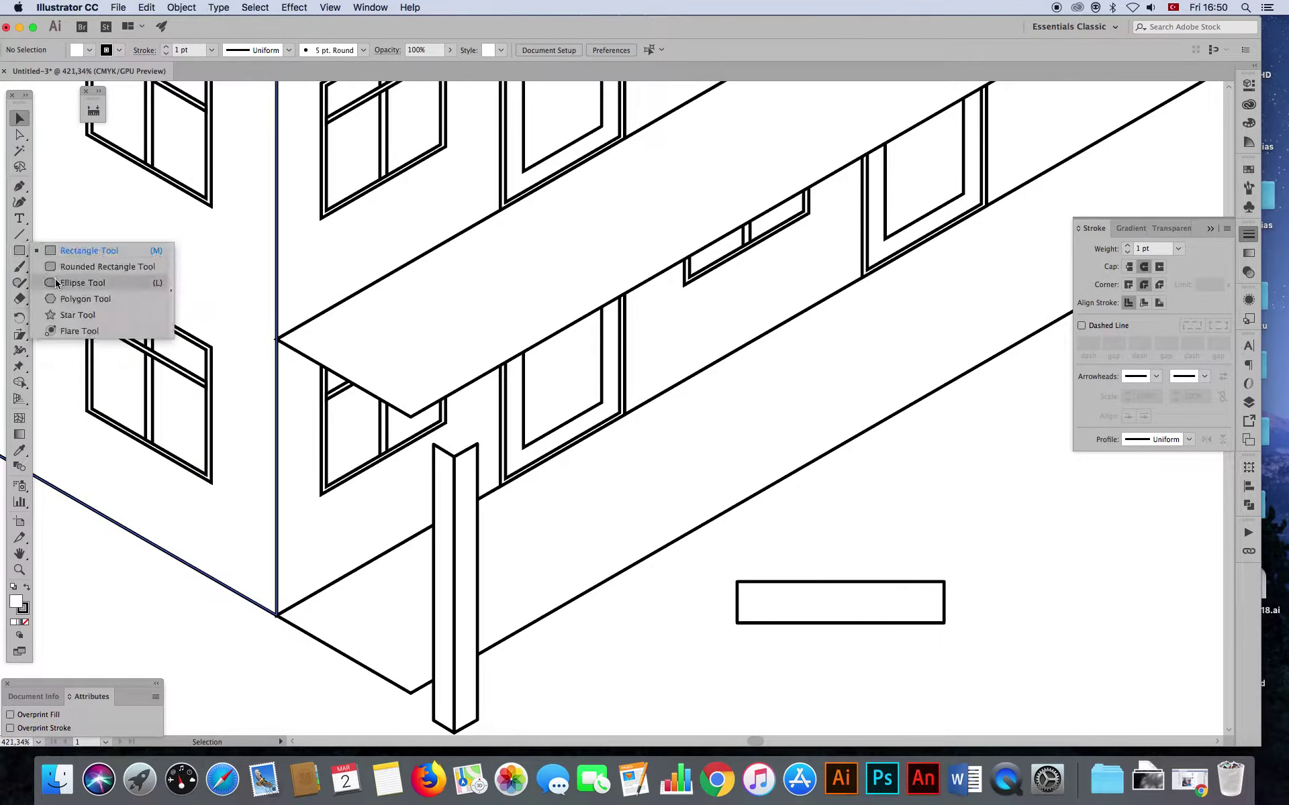
- Draw an 8.957 × 6.949 mm ellipse at the rectangle's left end and copy it to the right end
drag(23, 252, 67, 282)
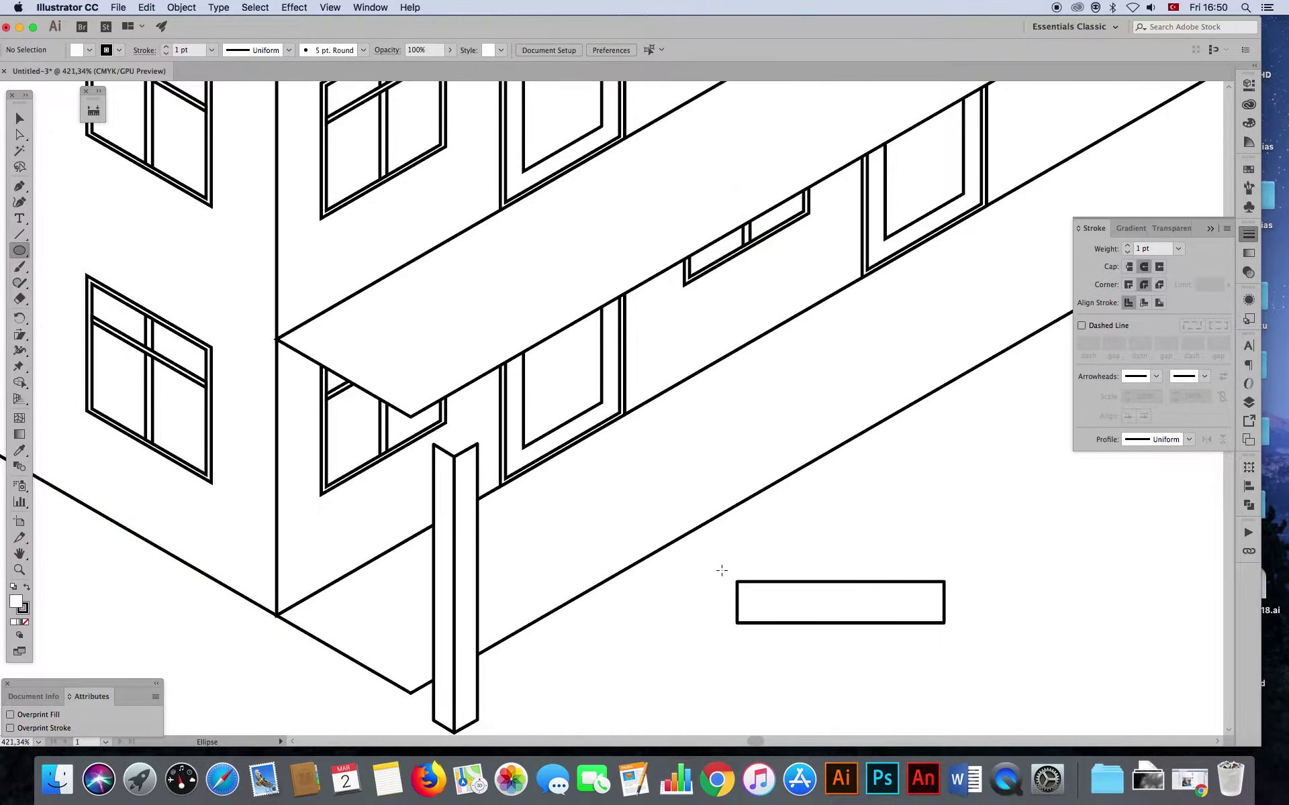
drag(732, 557, 809, 624)
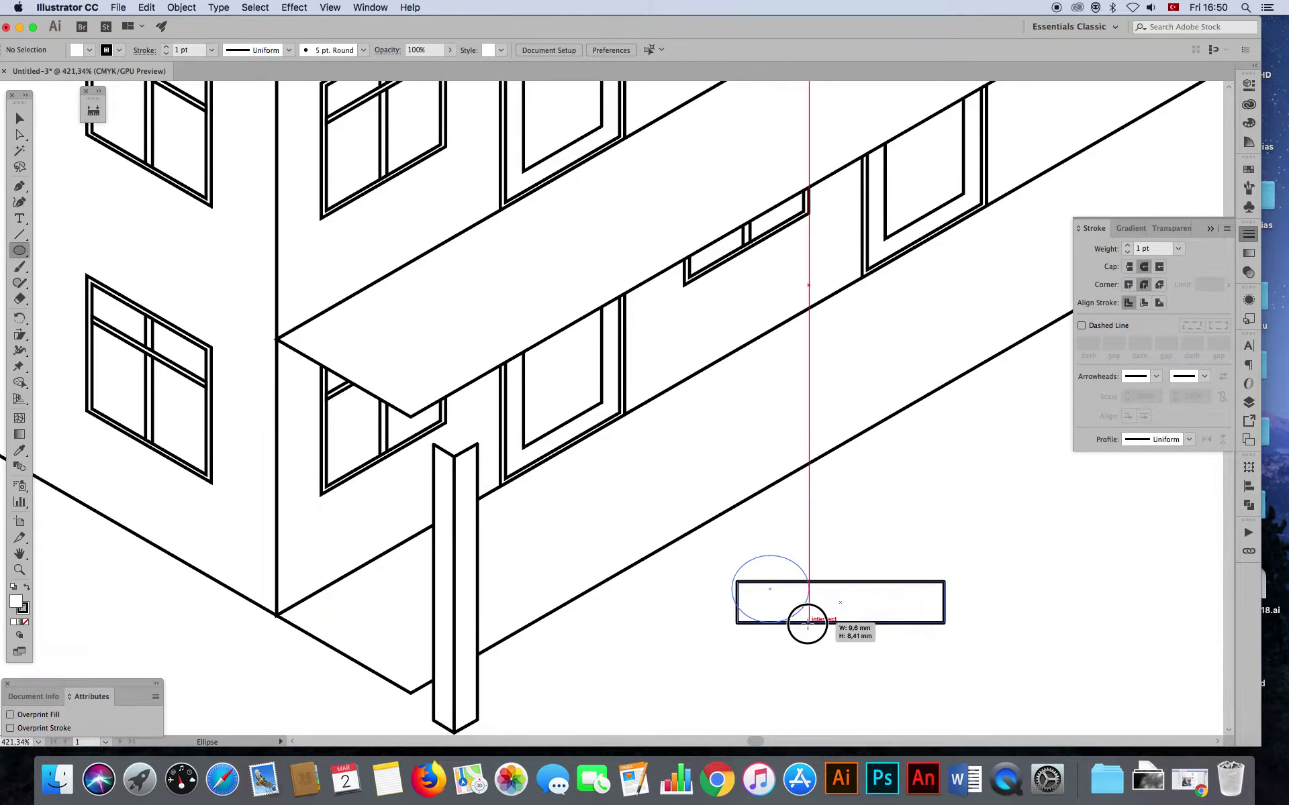
drag(806, 624, 805, 611)
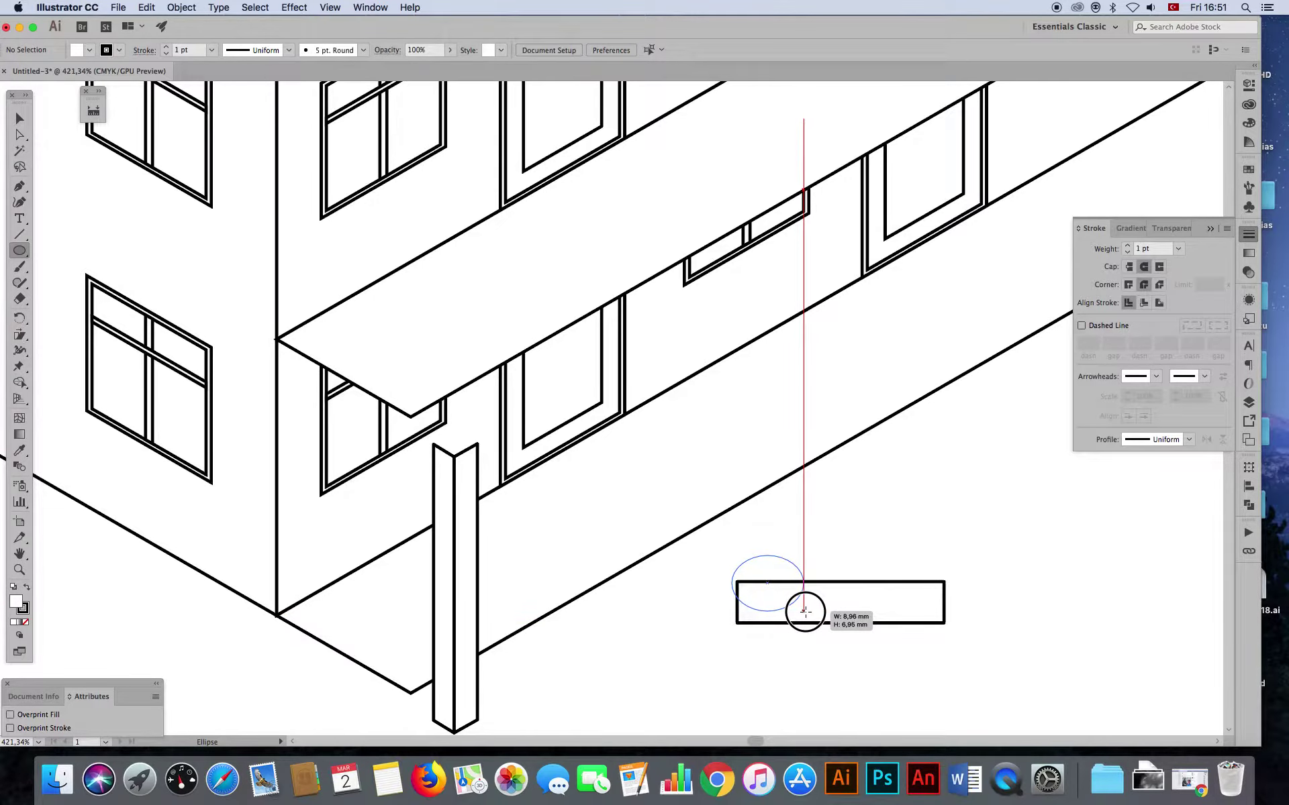
drag(805, 611, 804, 611)
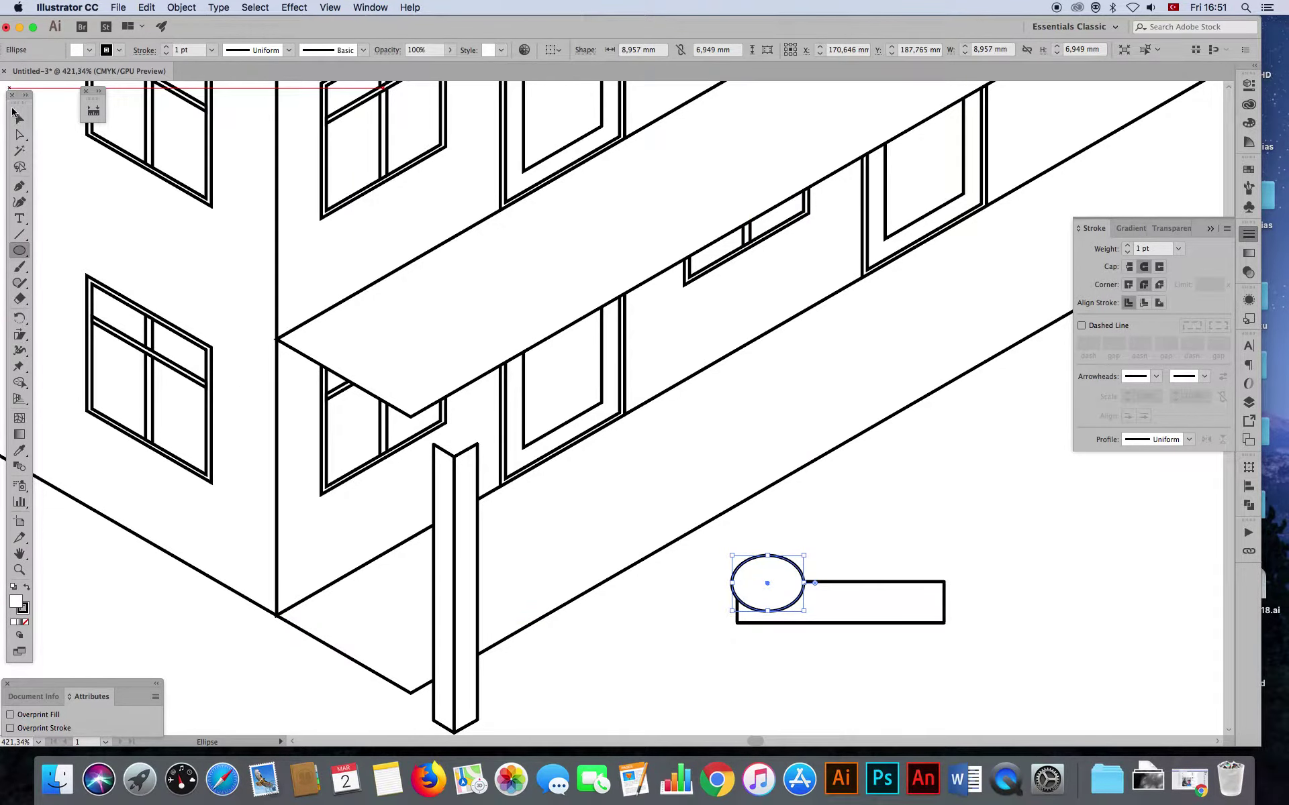
click(19, 119)
click(783, 537)
alt+drag(782, 581, 932, 583)
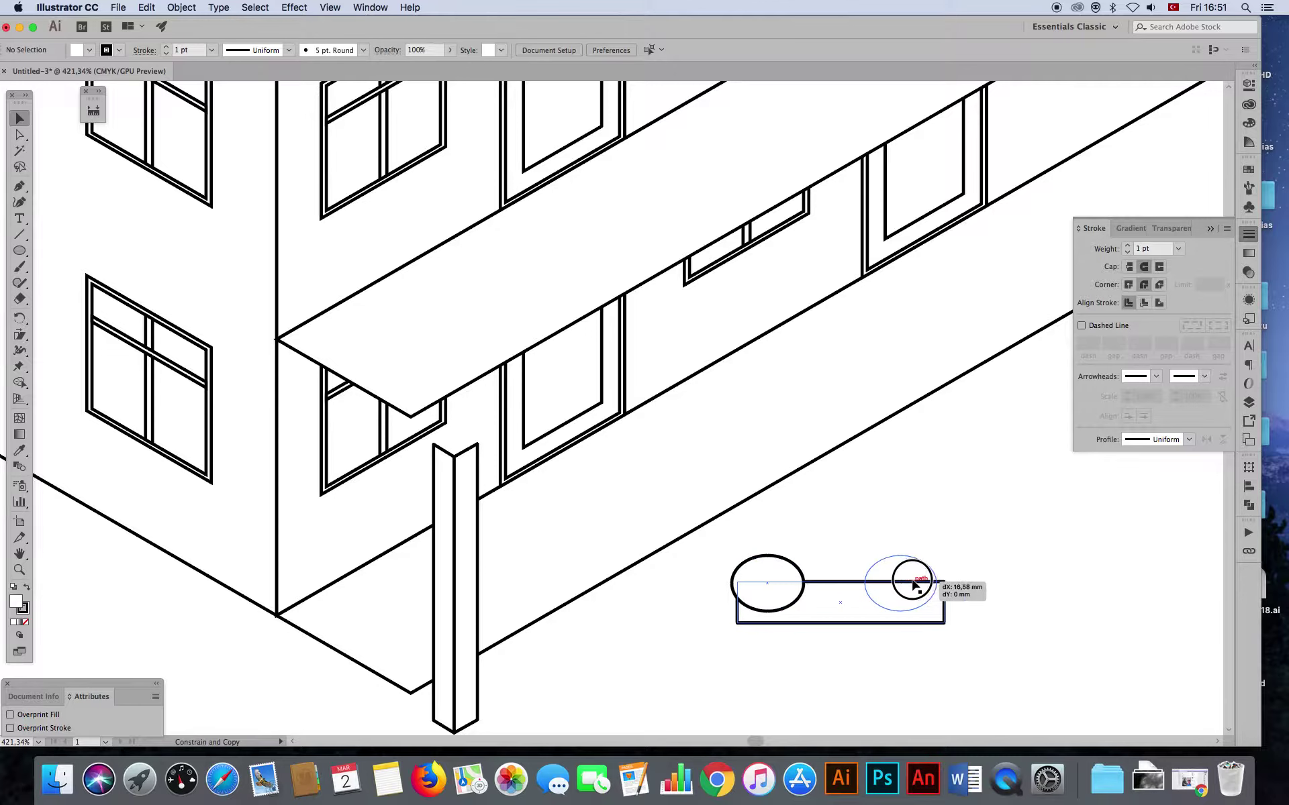
click(949, 638)
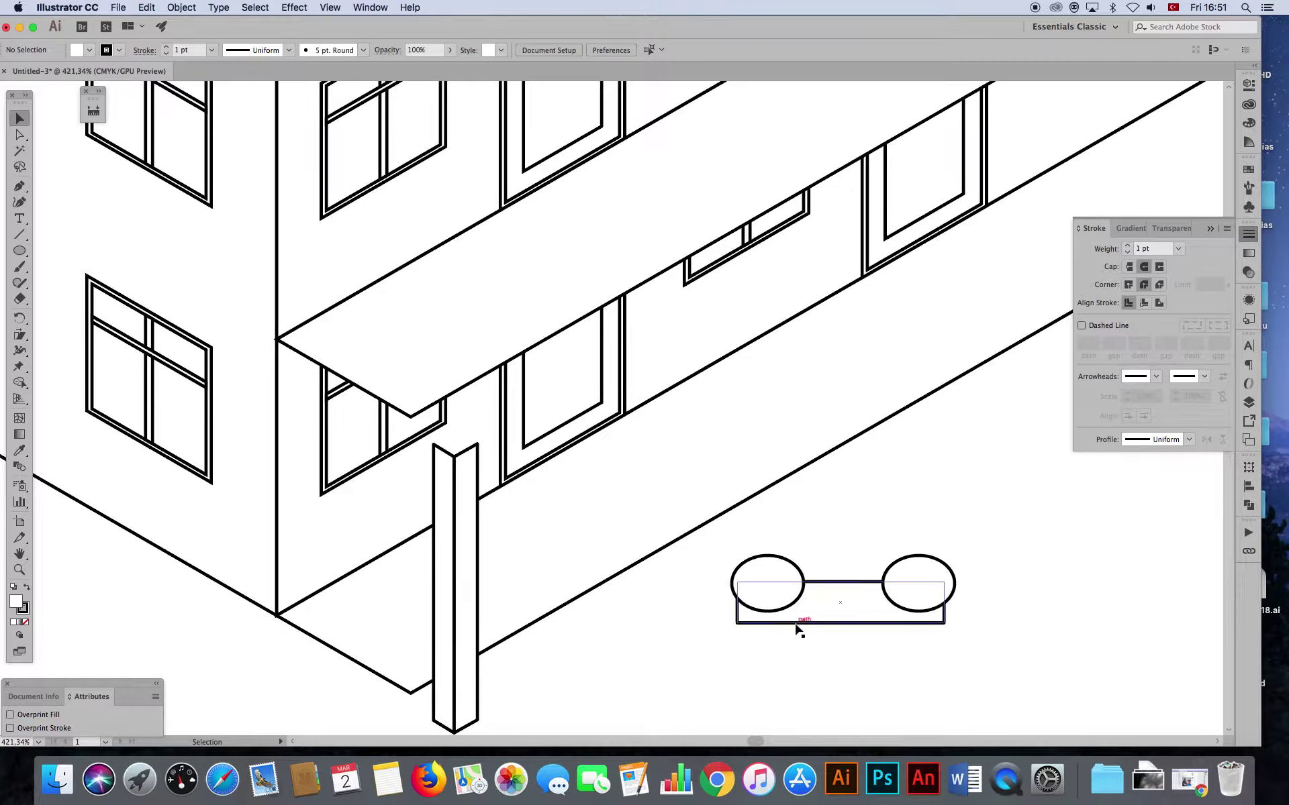
- Narrow the rectangle from both sides to 13.08 mm wide
click(794, 627)
drag(736, 603, 796, 602)
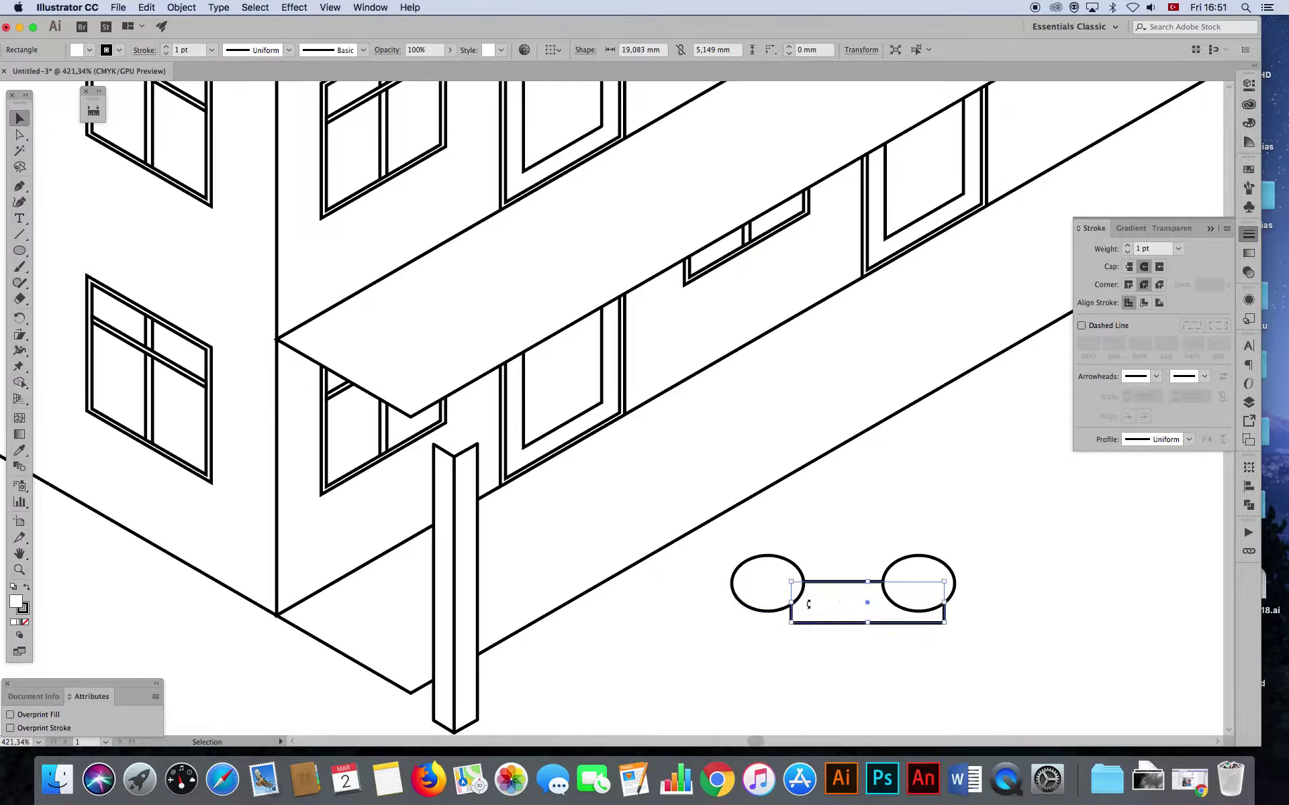
drag(944, 608, 898, 606)
click(921, 649)
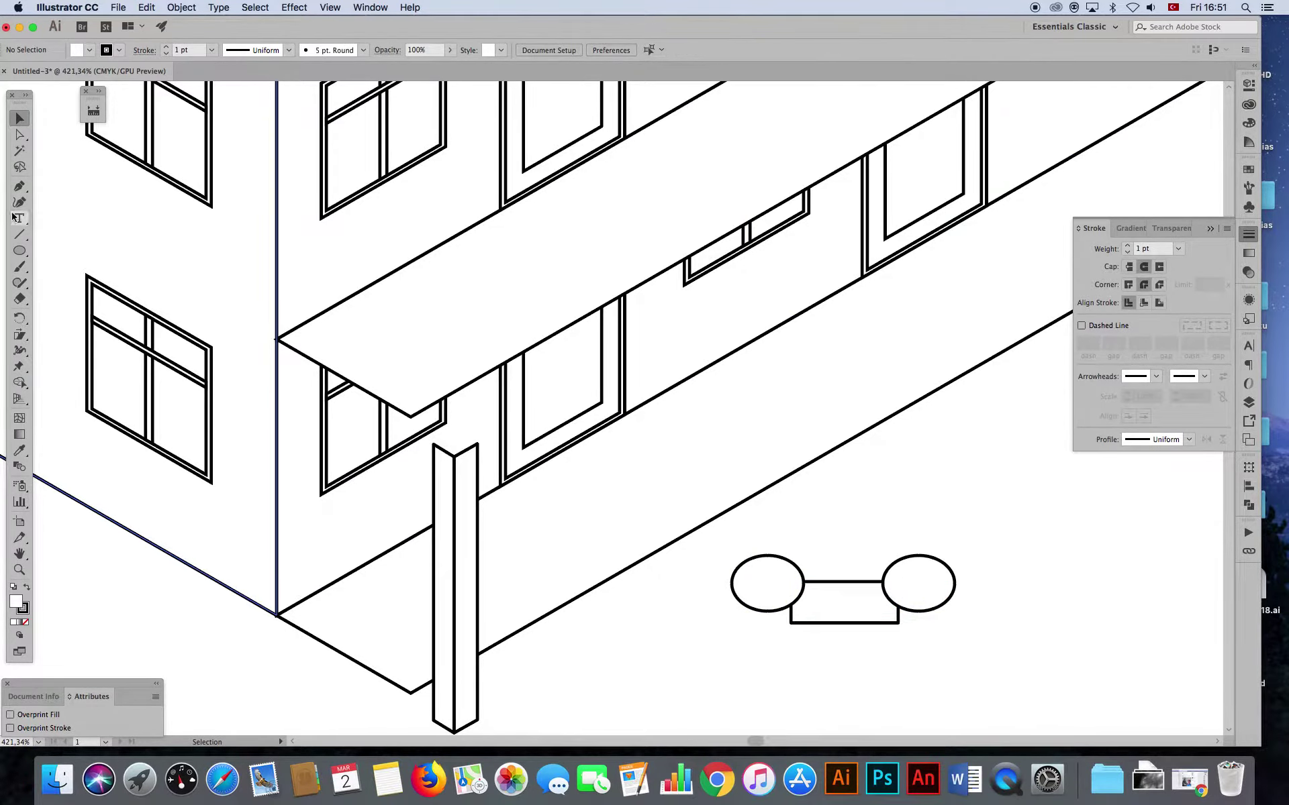
- Draw a wide rectangle over the ellipses' tops and Pathfinder Divide it with both ellipses
drag(20, 253, 80, 248)
drag(731, 525, 964, 581)
click(20, 118)
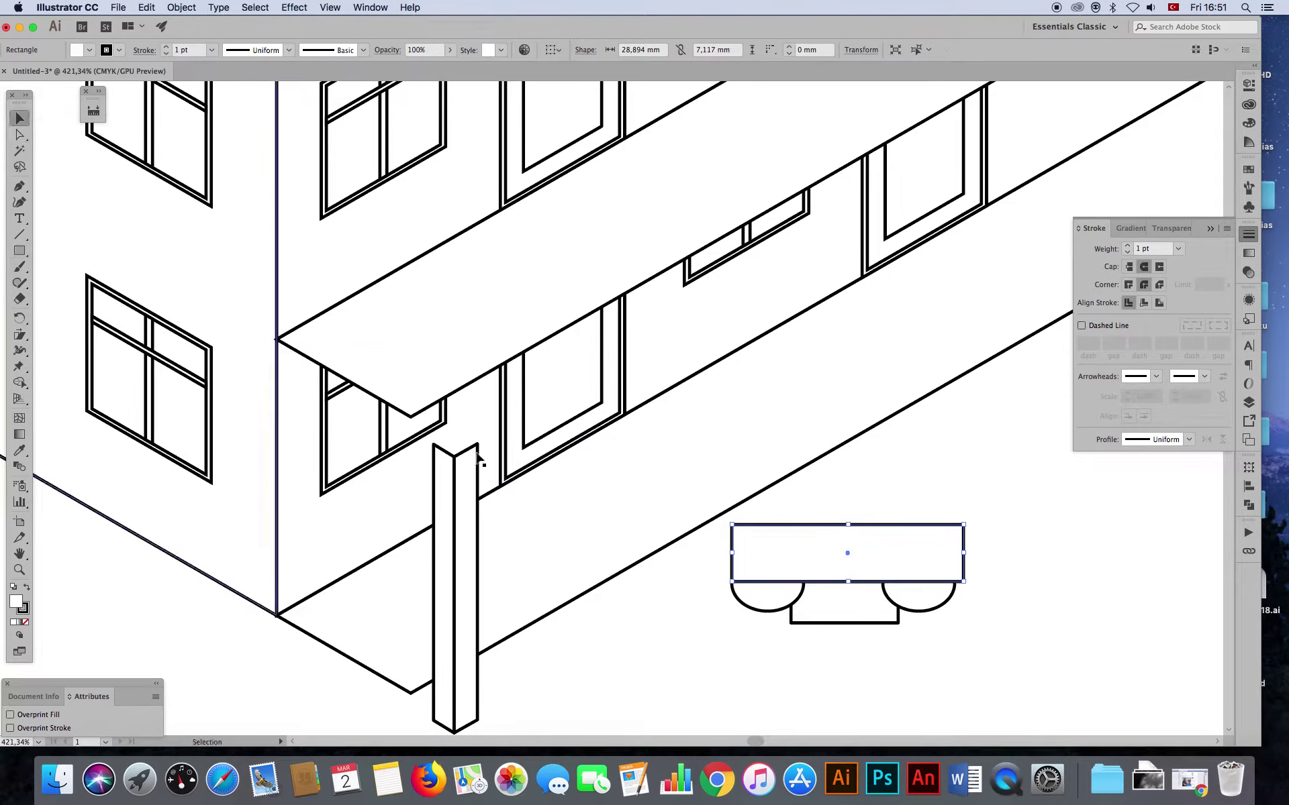
drag(735, 553, 718, 553)
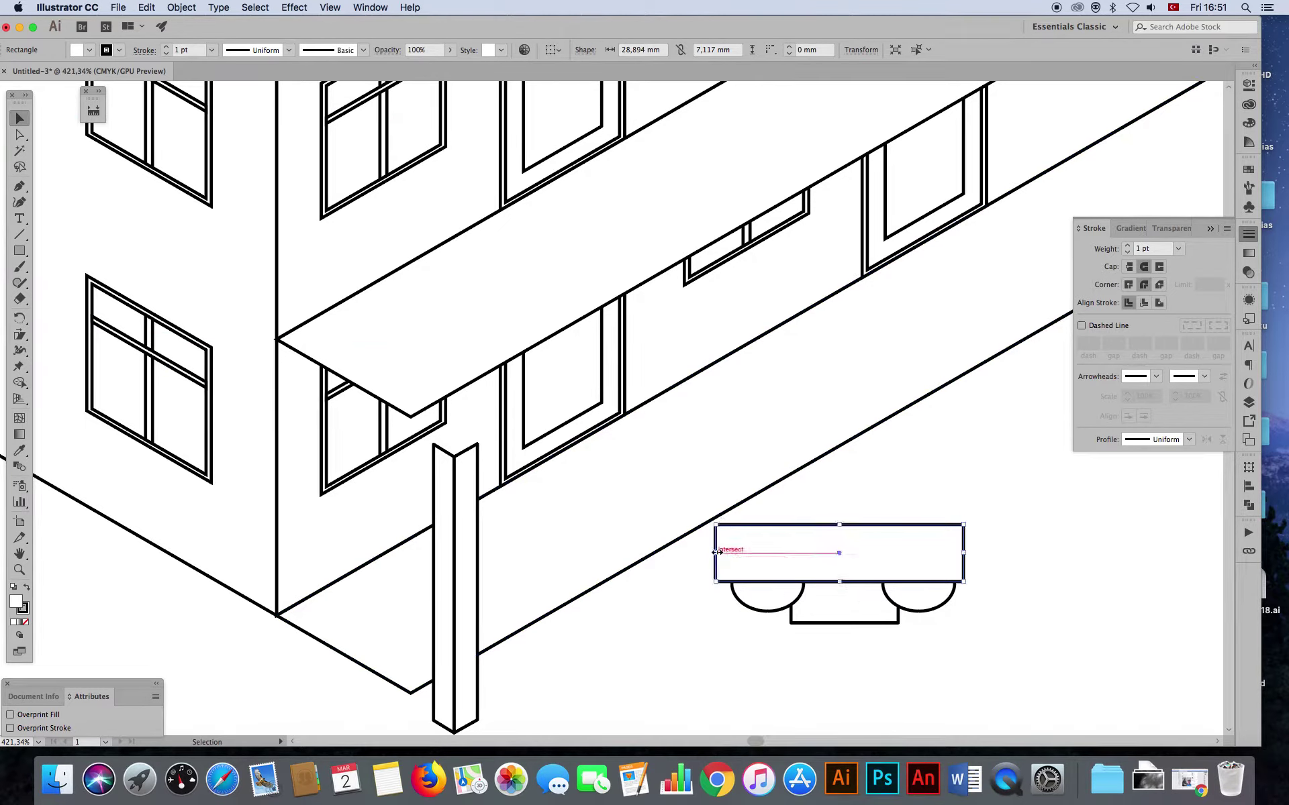
shift+click(938, 602)
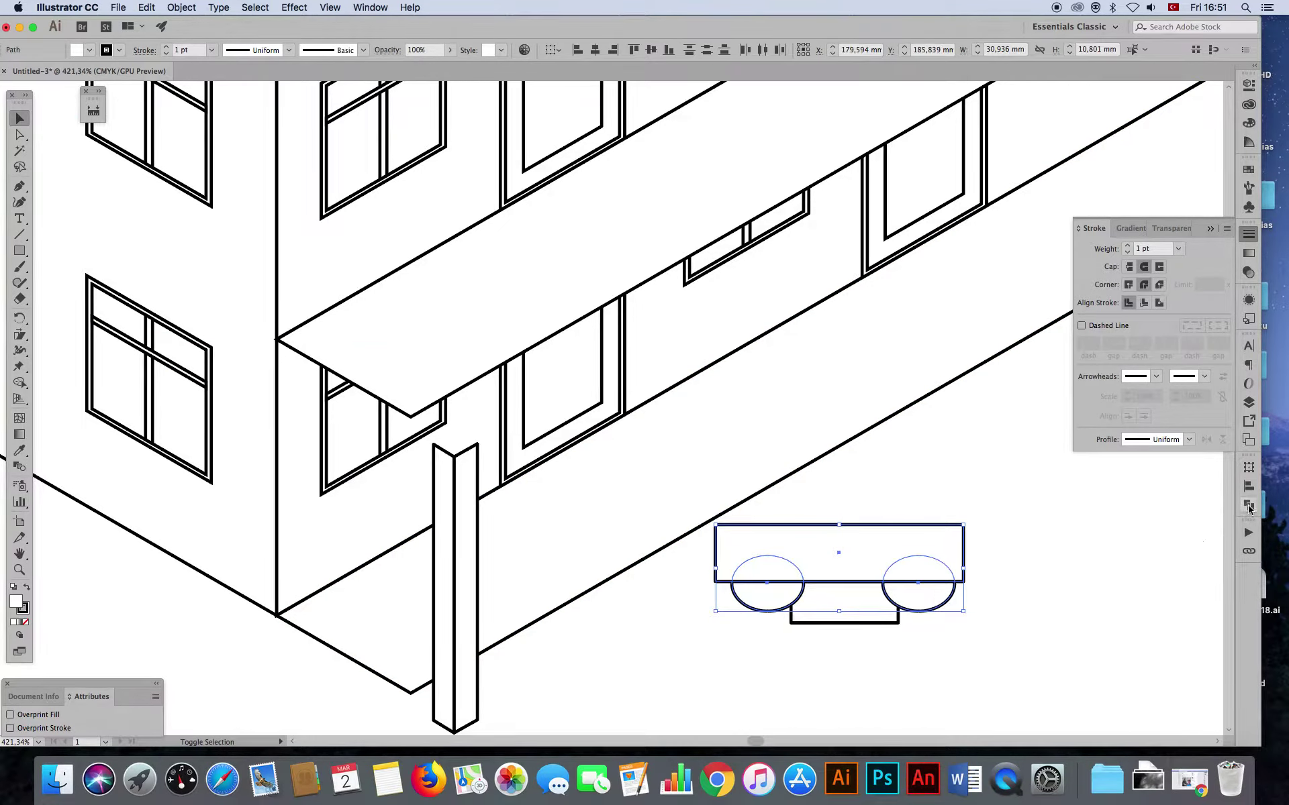
click(1248, 504)
click(1096, 535)
click(1022, 606)
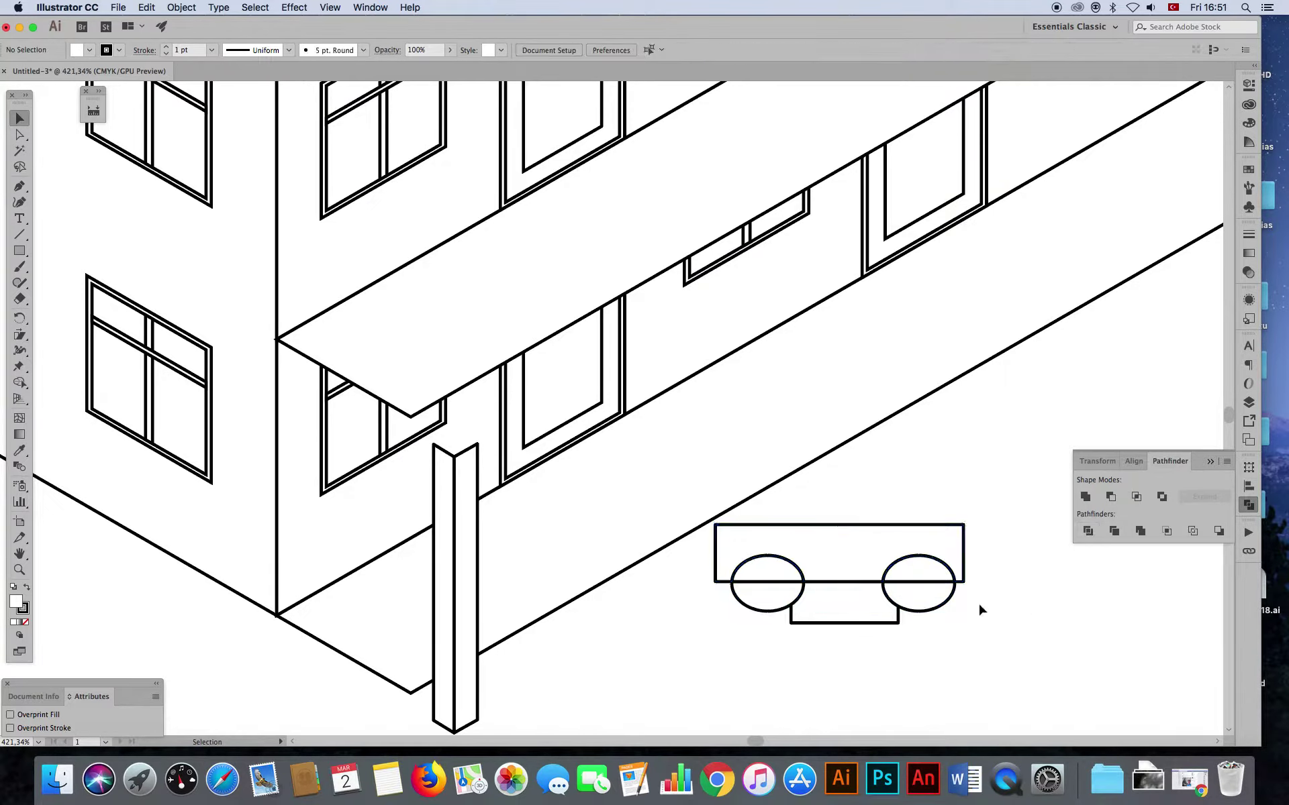
- Delete both ellipses' upper halves and the upper rectangle piece
click(751, 561)
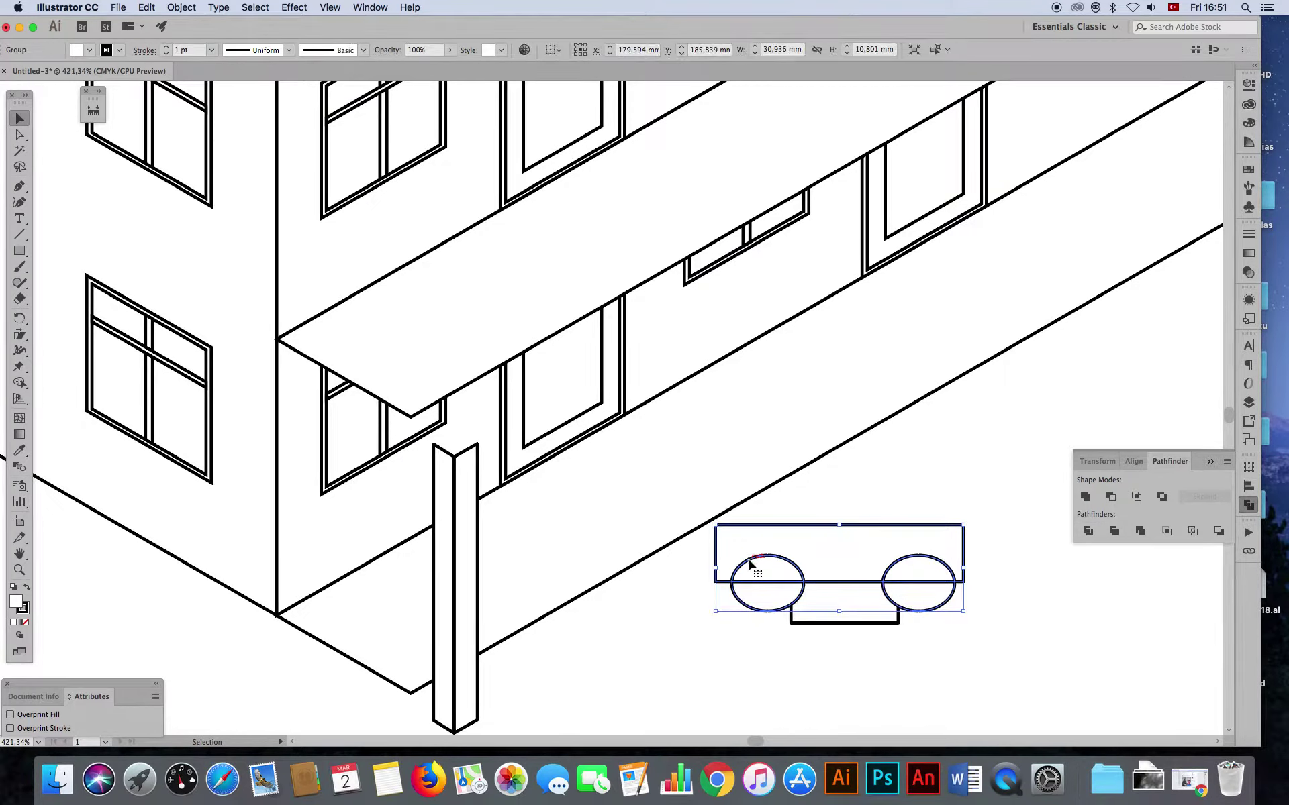
click(743, 571)
key(Delete)
click(777, 561)
key(Delete)
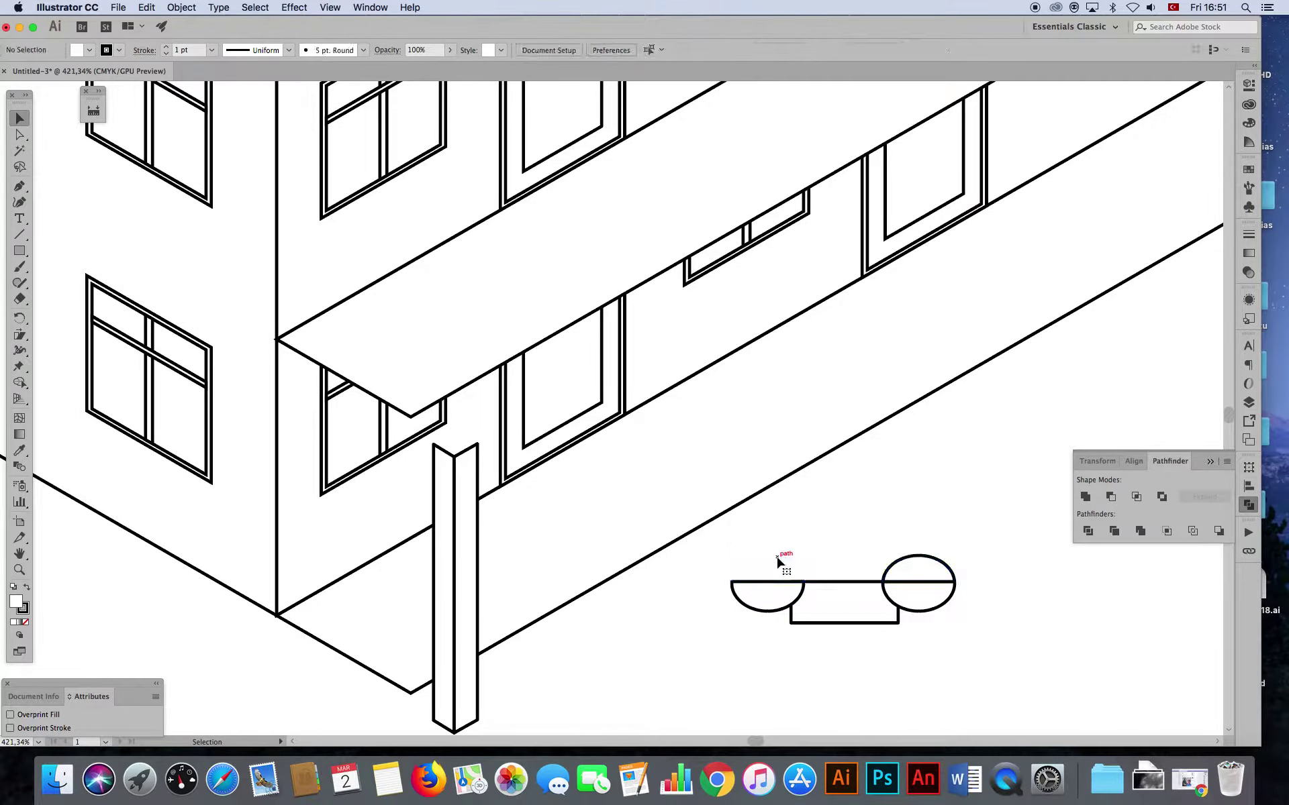
click(901, 565)
key(Delete)
- Unite both half-ellipses and the small rectangle into one 27.795 × 5.149 mm bracket profile
click(799, 599)
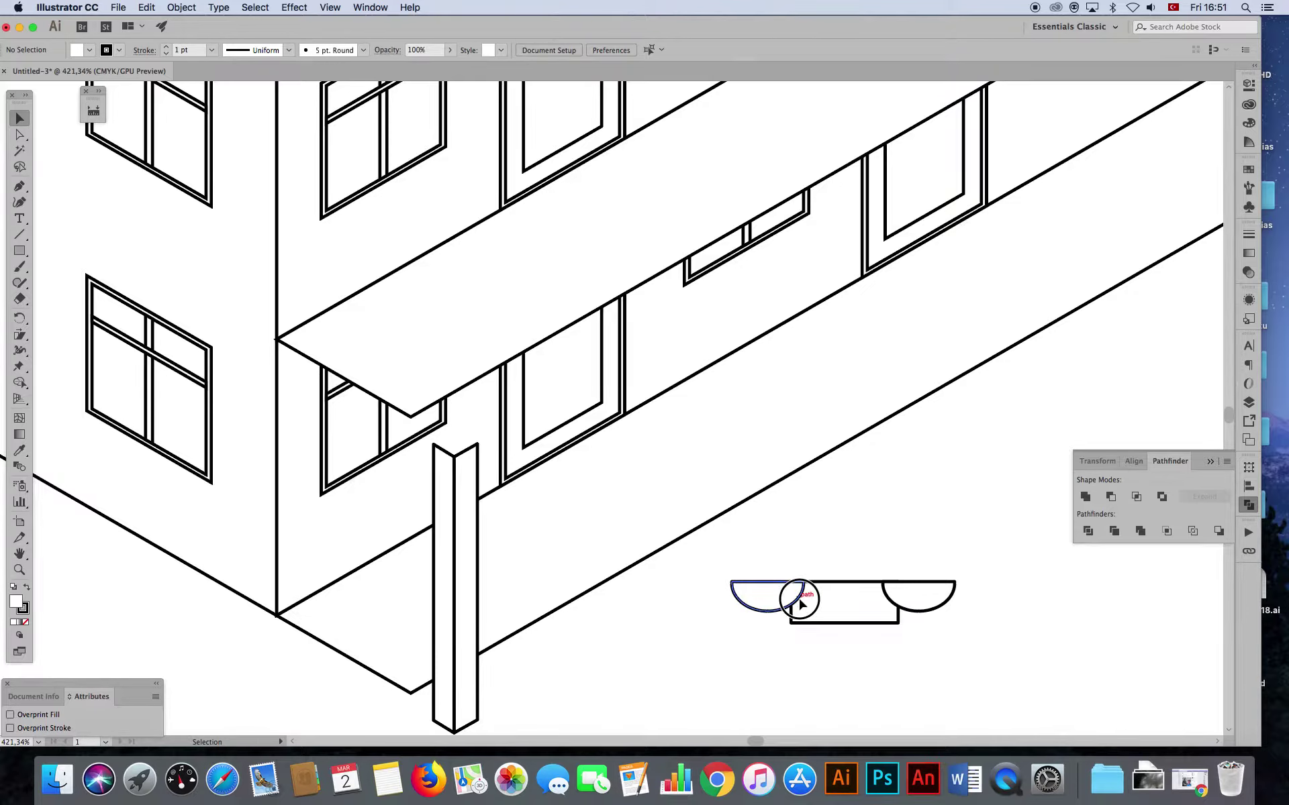
shift+click(892, 607)
shift+click(833, 623)
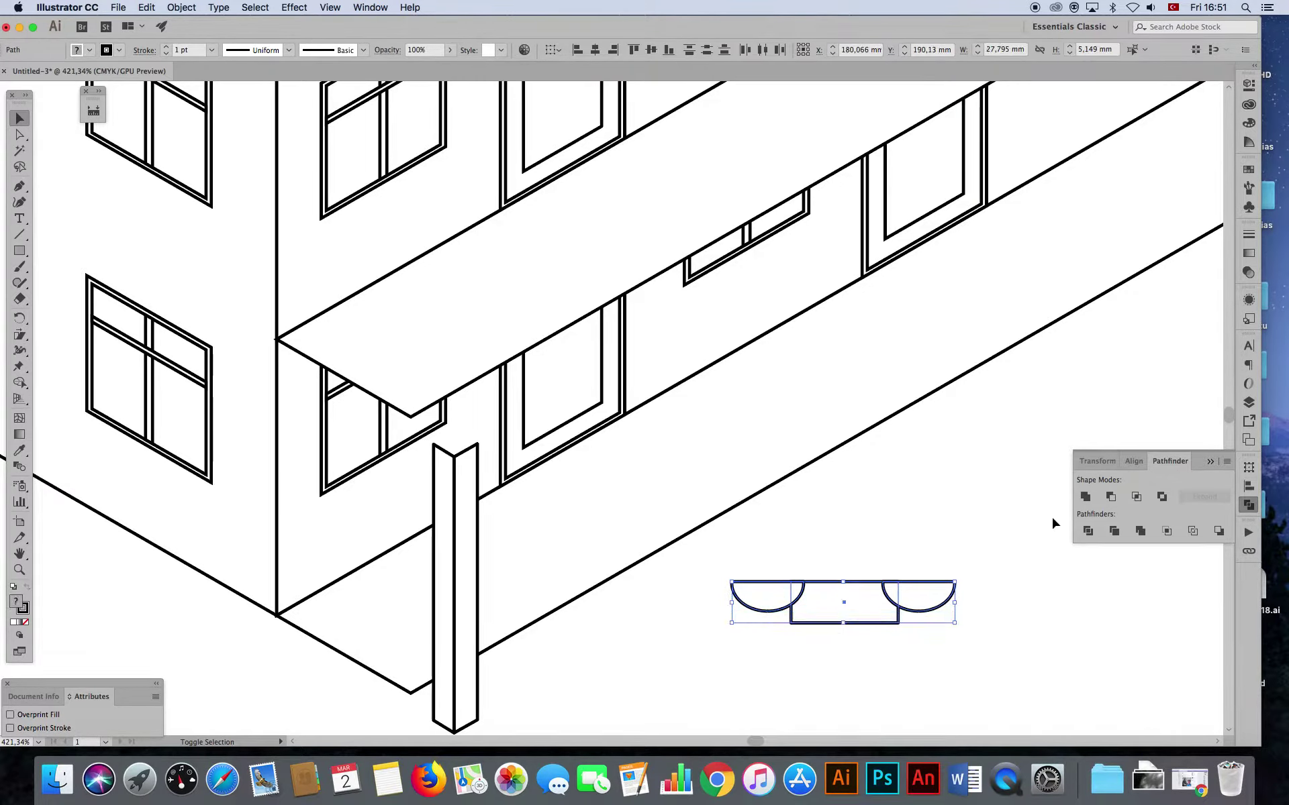
click(1085, 497)
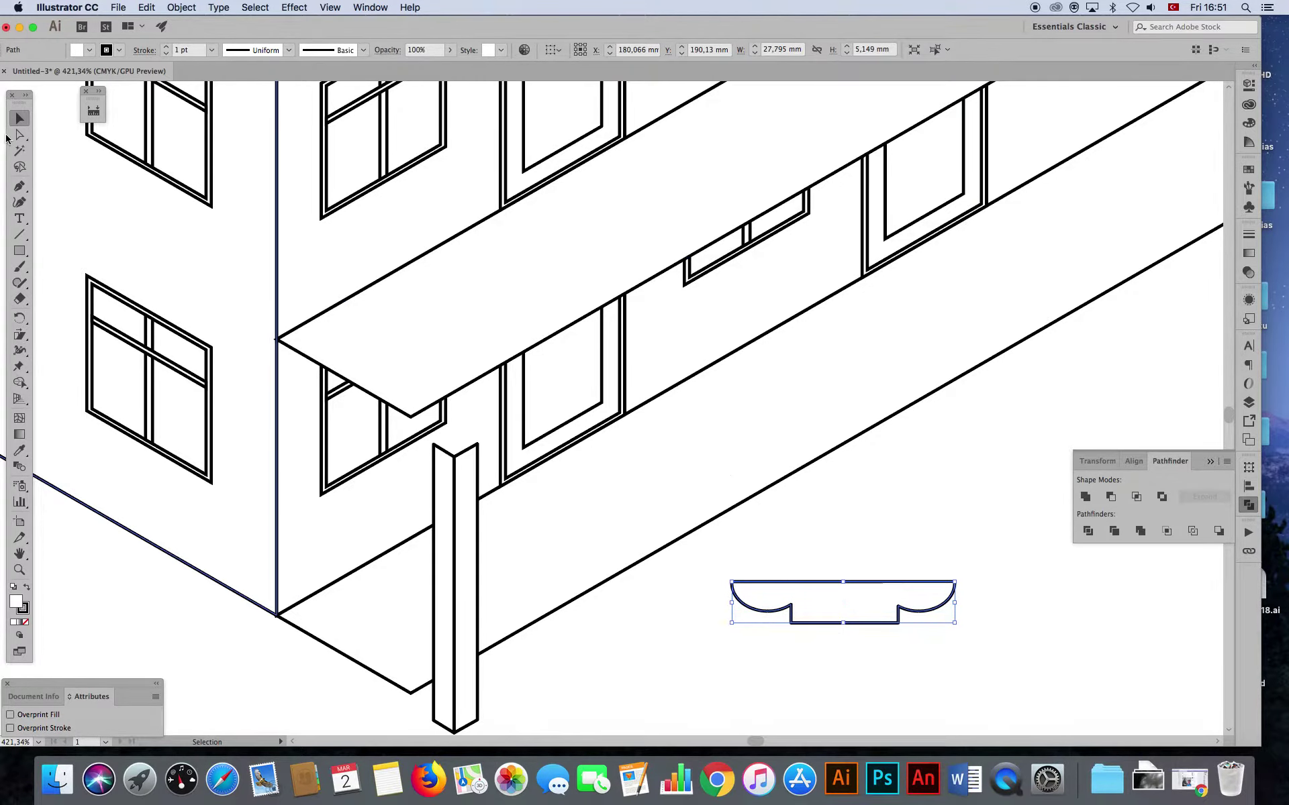
drag(957, 601, 820, 606)
- Undo the accidental resize and nudge the bracket's left anchors to the right
key(super+z)
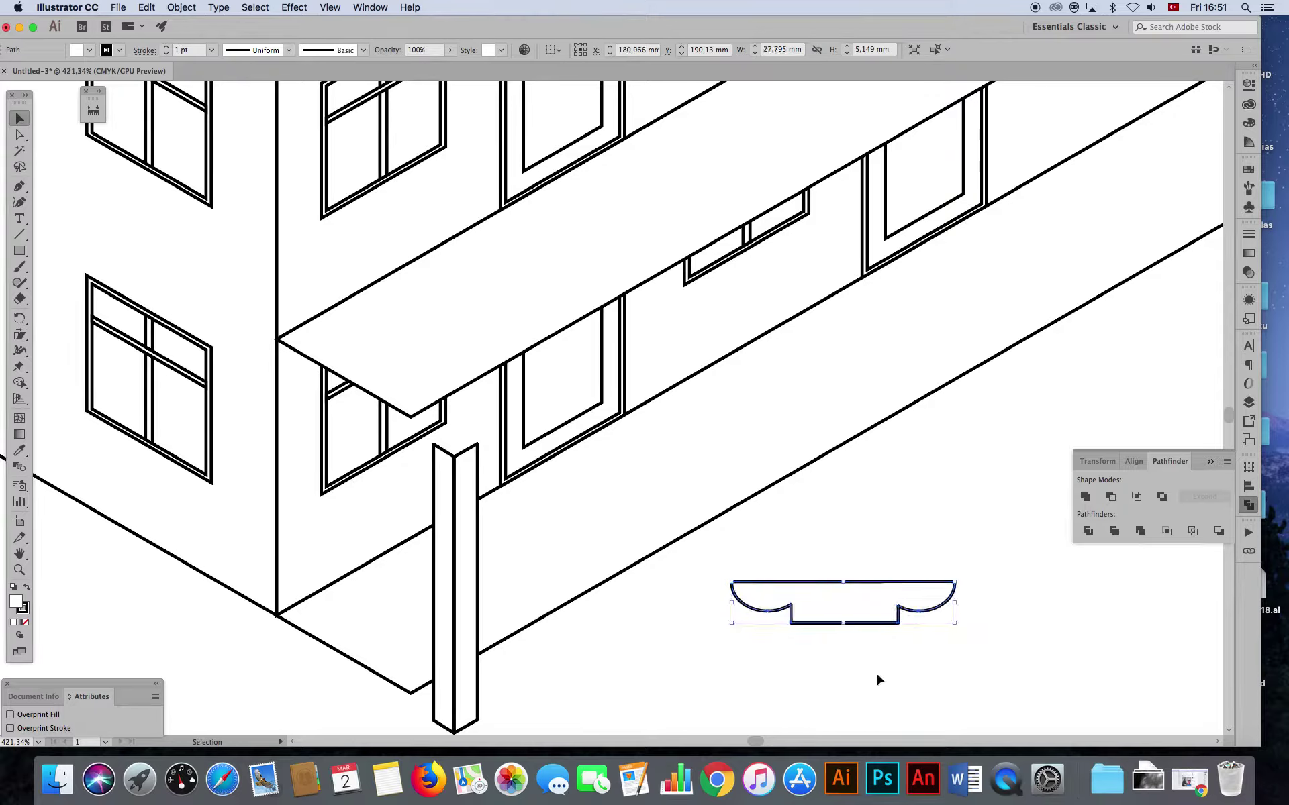
click(866, 671)
key(a)
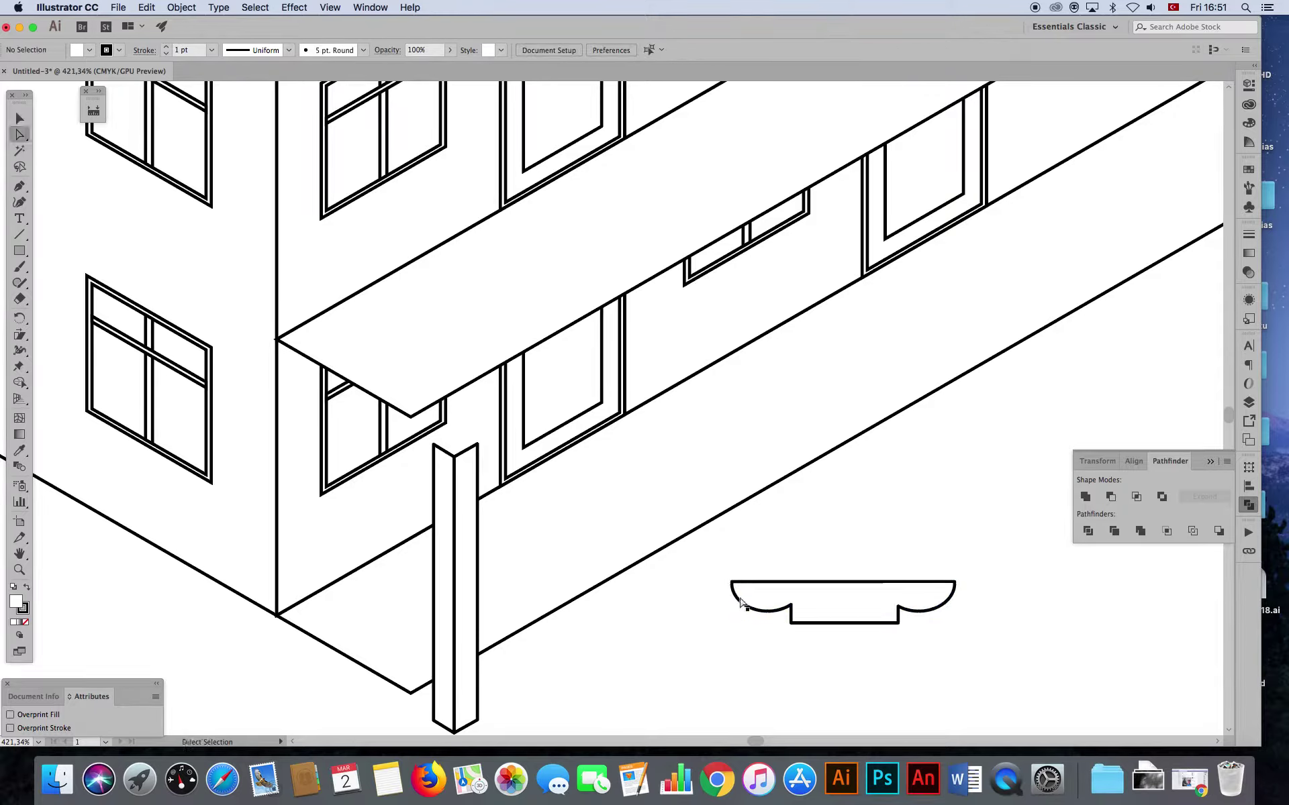
drag(714, 562, 844, 667)
key(Right)
key(Right)
key(Right)
key(Right)
key(Right)
key(Right)
key(Right)
key(Right)
key(Right)
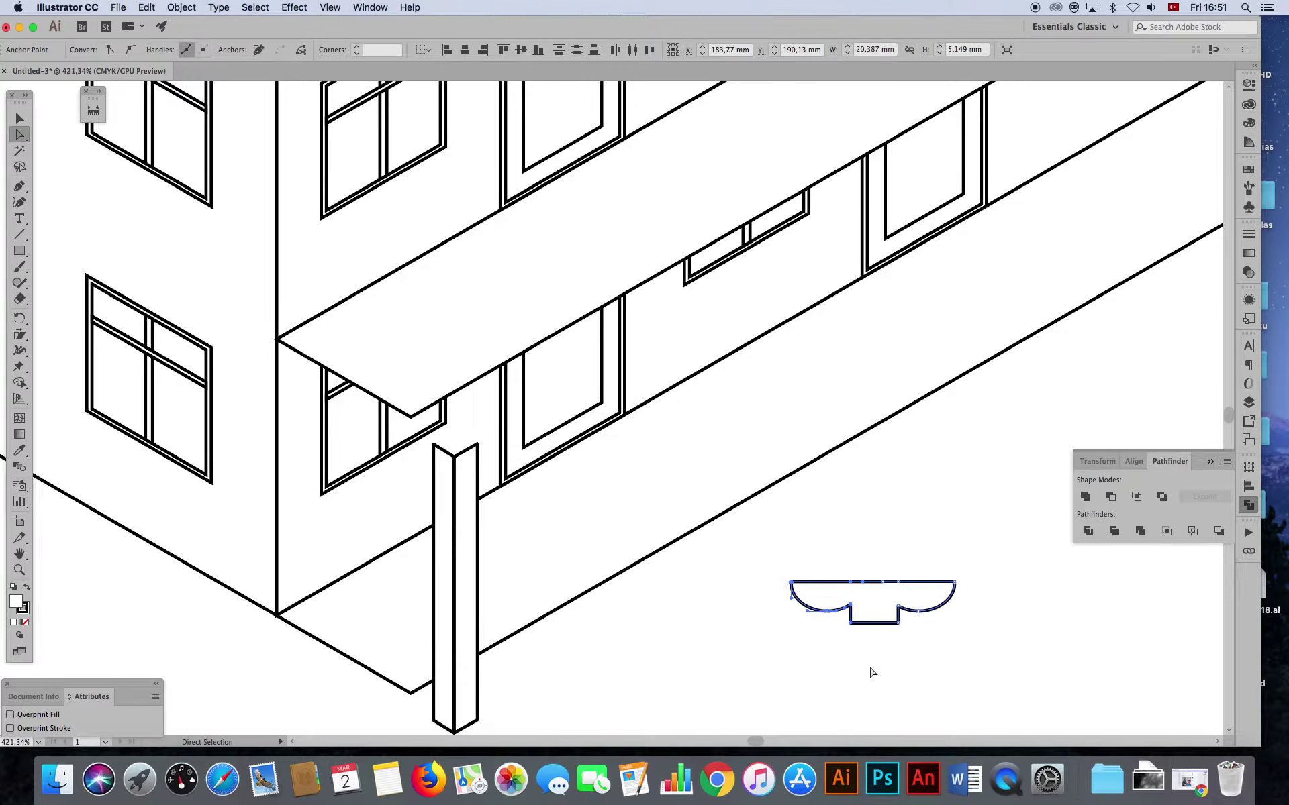
key(v)
click(916, 526)
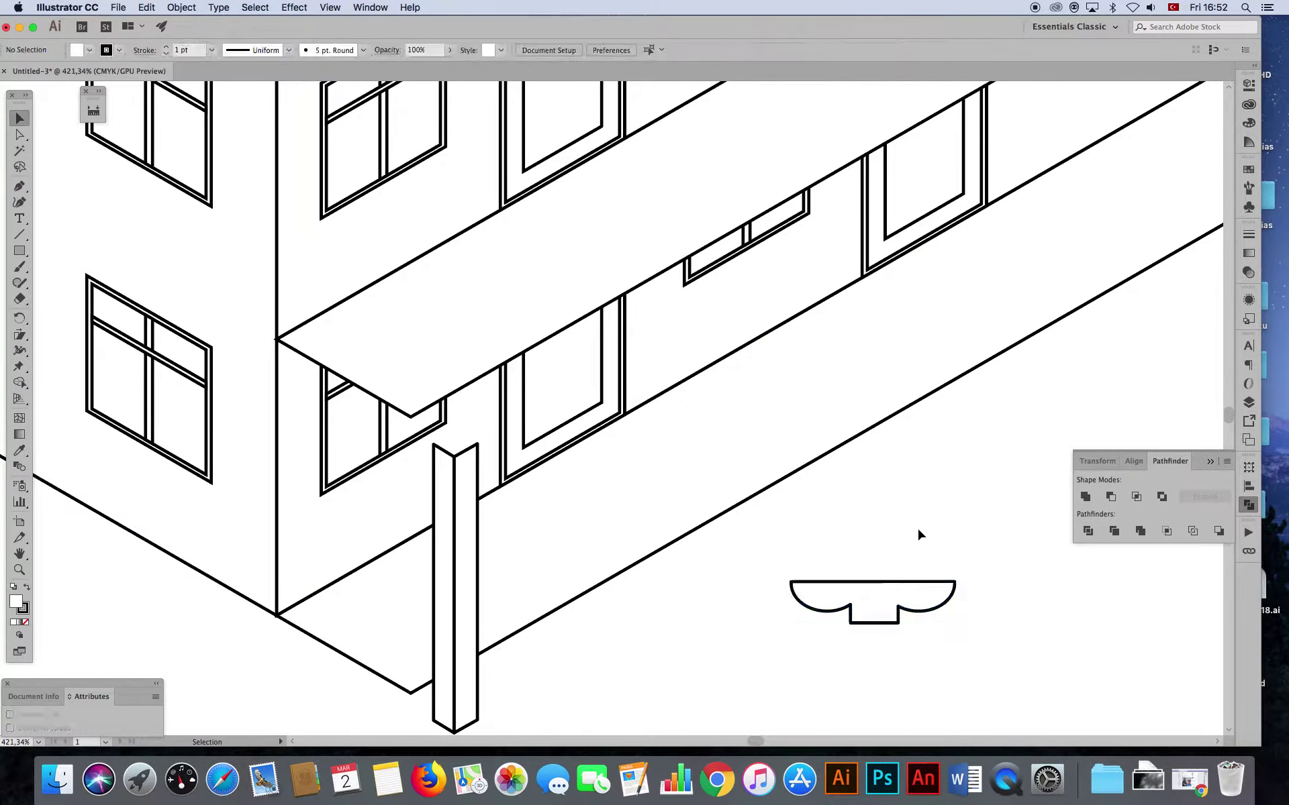
- Scale the bracket outline down to about 14.277 × 4.225 mm
click(837, 585)
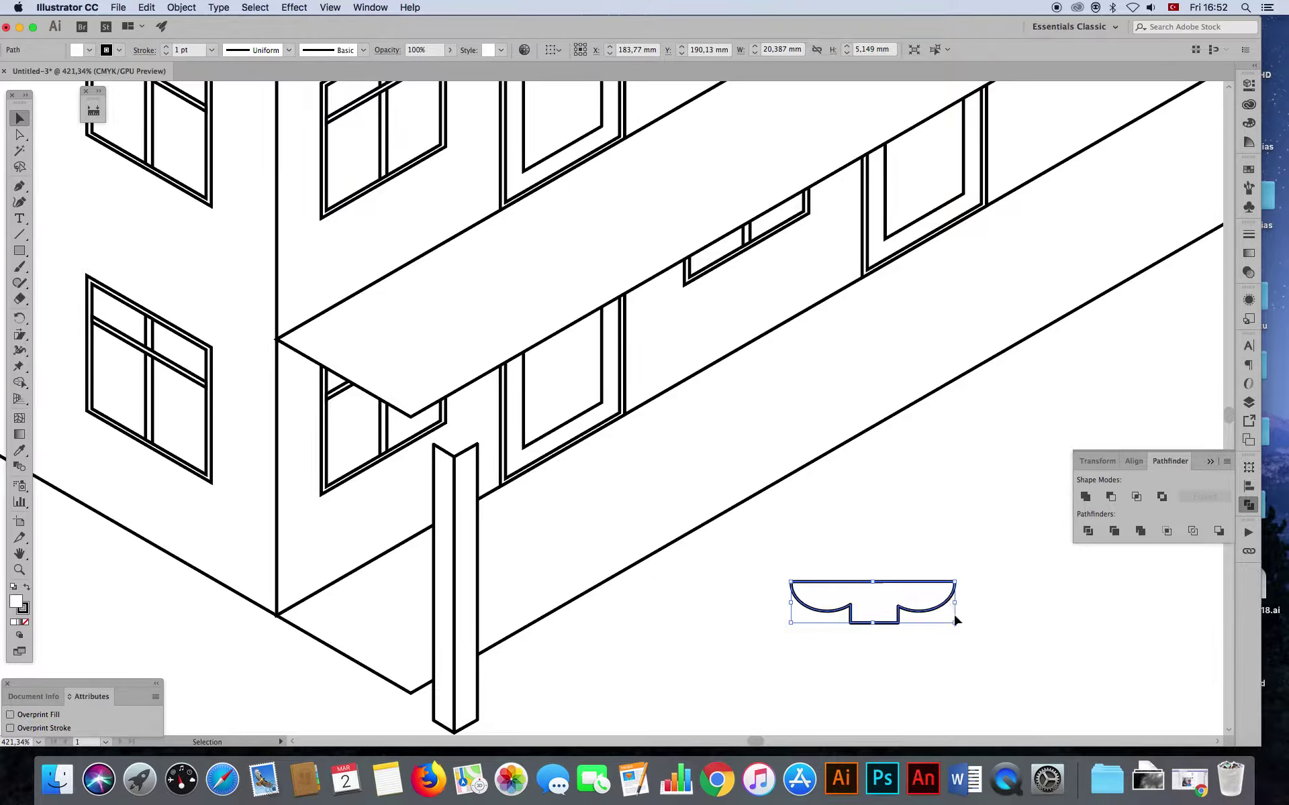
drag(957, 624, 906, 612)
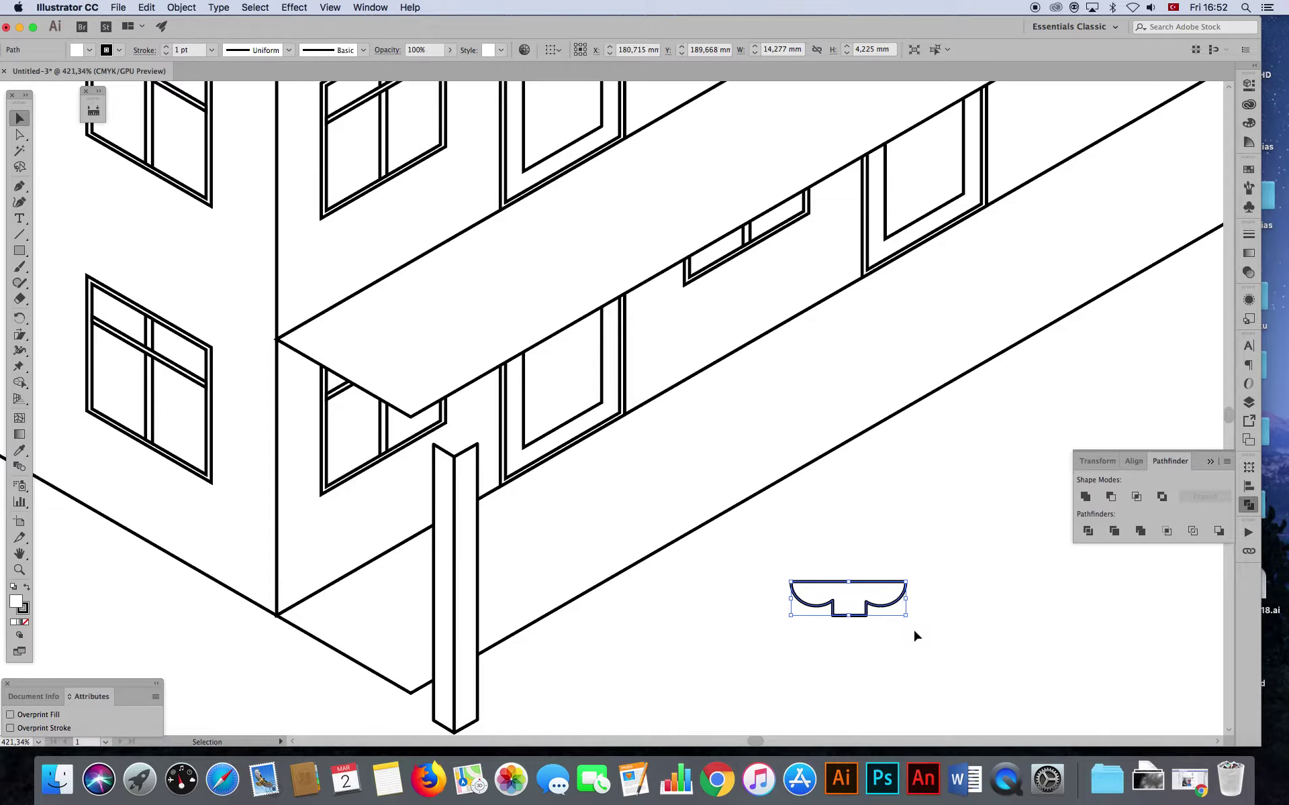
click(903, 635)
key(a)
drag(777, 564, 818, 634)
click(781, 643)
key(v)
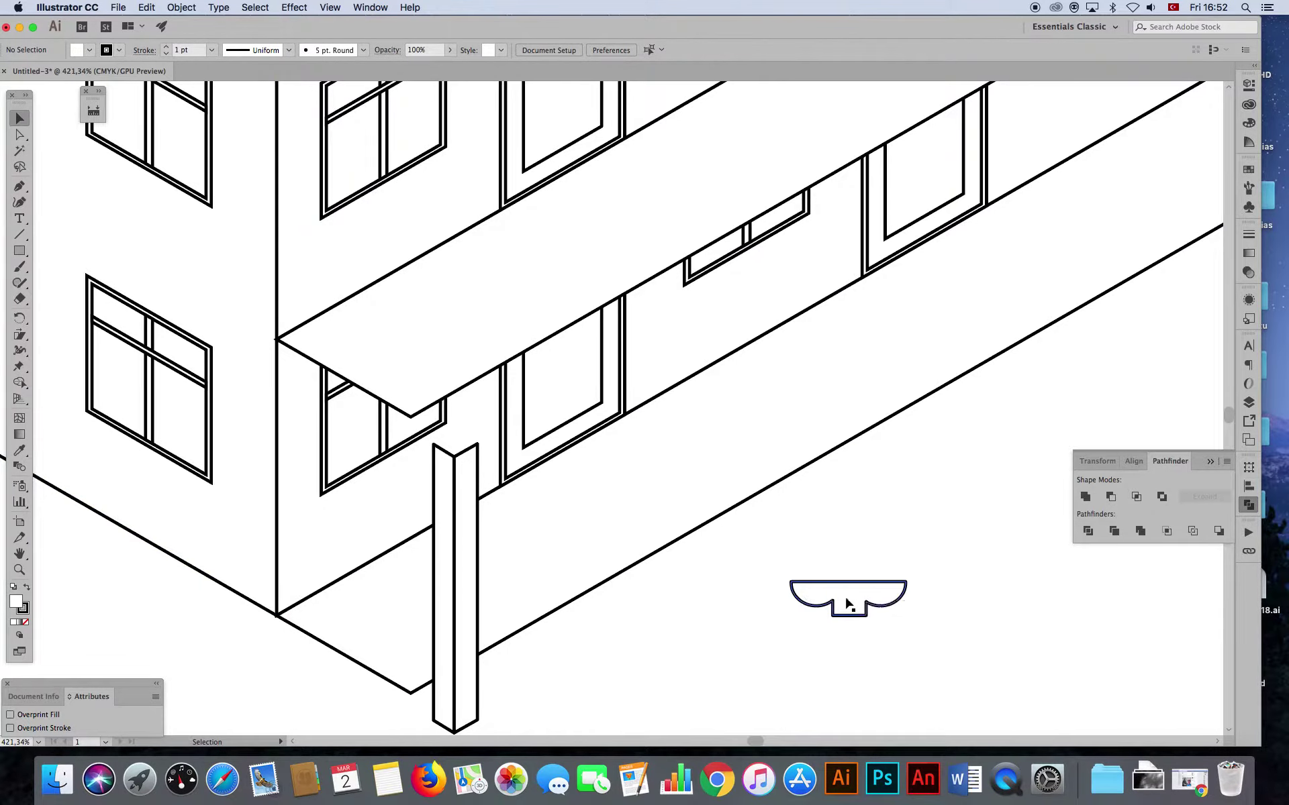
click(844, 618)
- Shear the bracket -30° vertically and place it on top of the pillar as its capital
drag(20, 334, 50, 361)
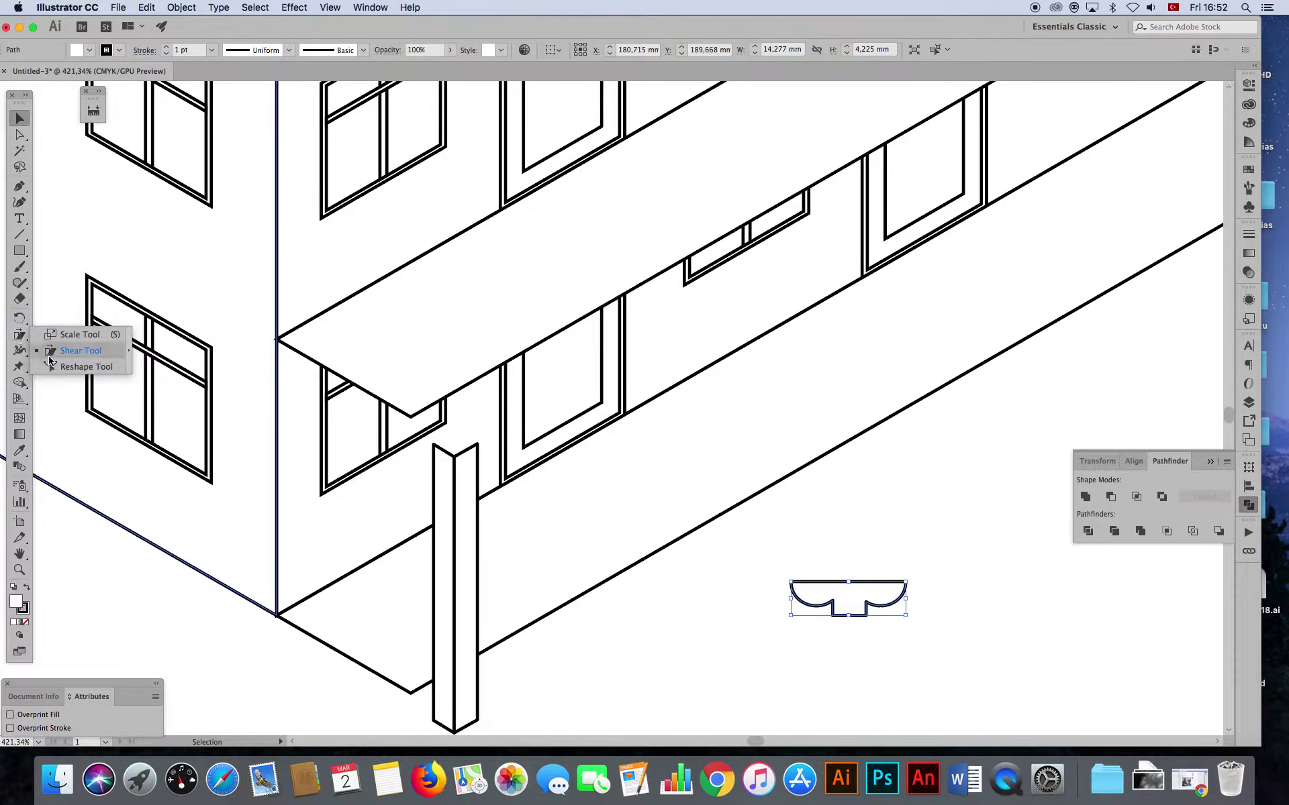
double_click(20, 335)
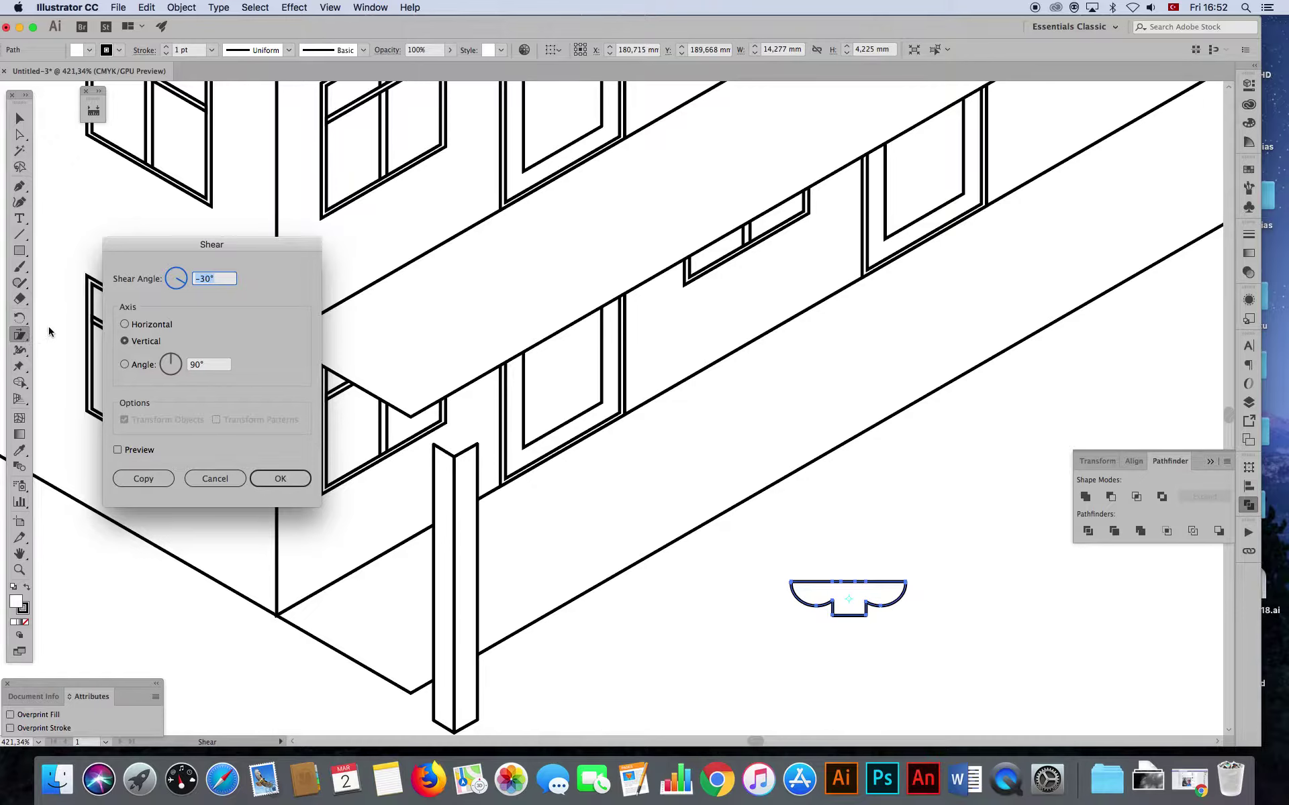
key(Return)
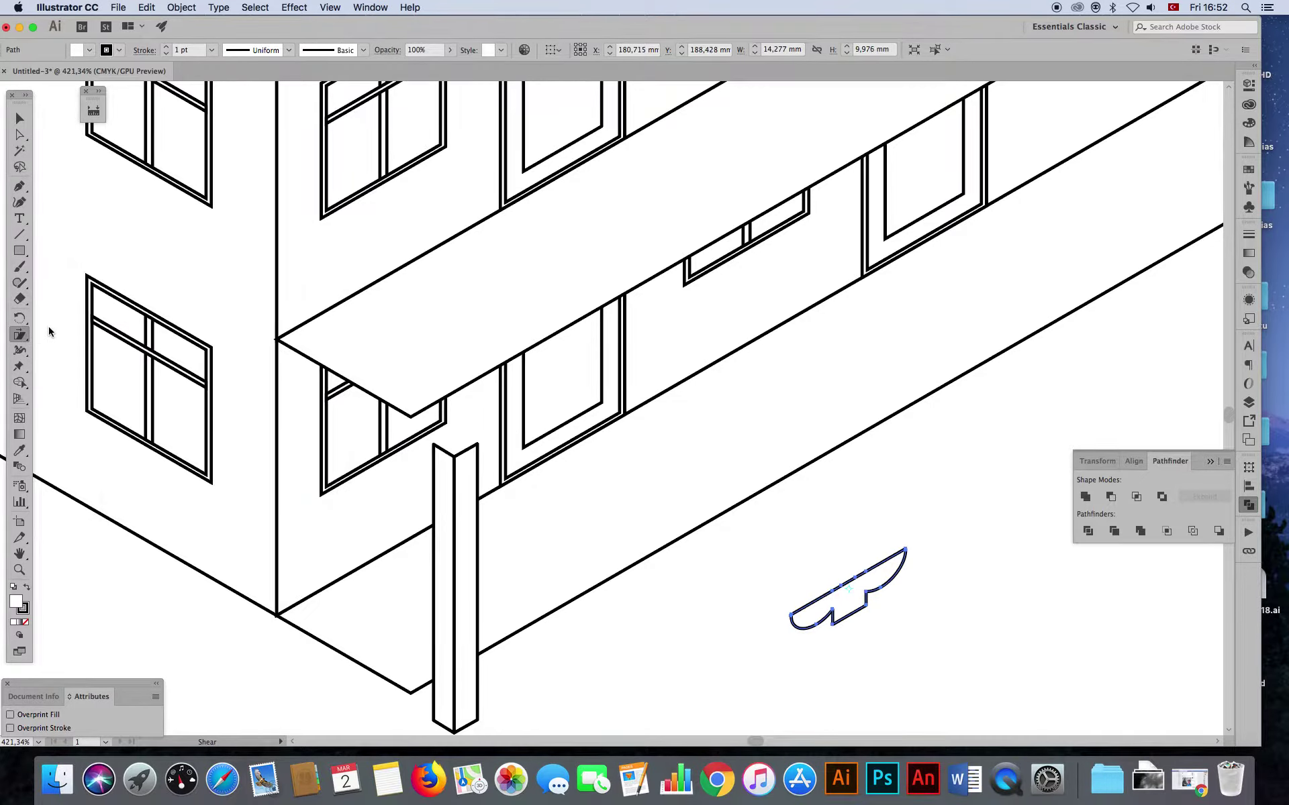
click(19, 117)
click(812, 637)
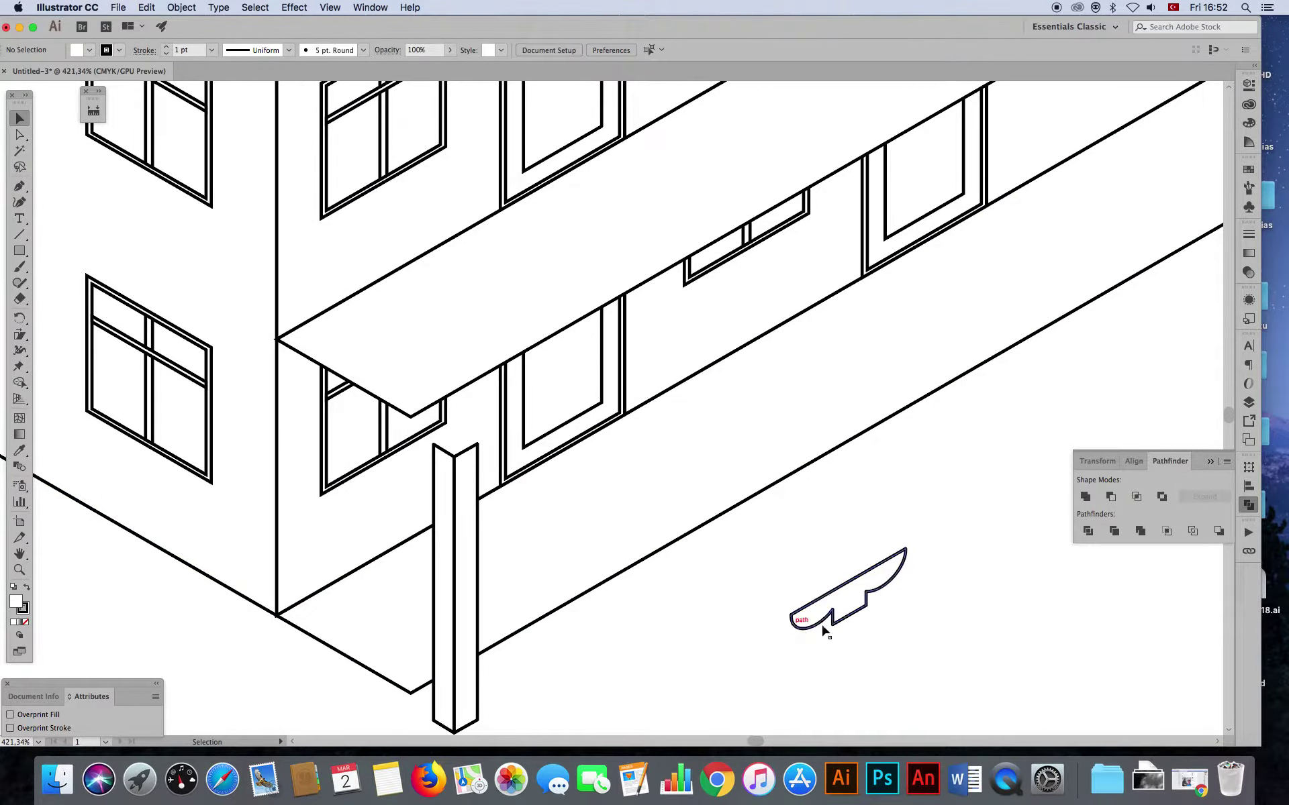
mouse_move(814, 610)
mouse_down()
mouse_move(539, 441)
mouse_move(448, 431)
mouse_up()
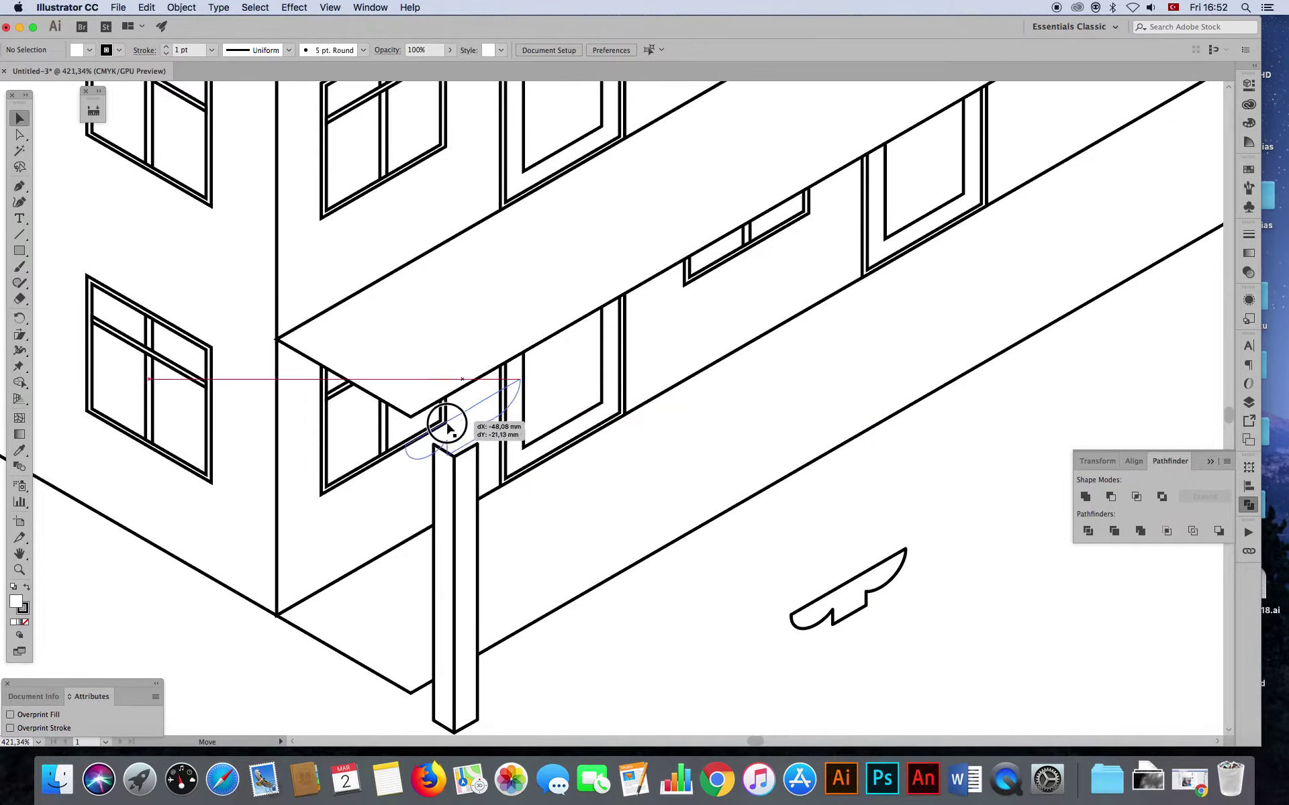
drag(448, 431, 450, 431)
click(671, 621)
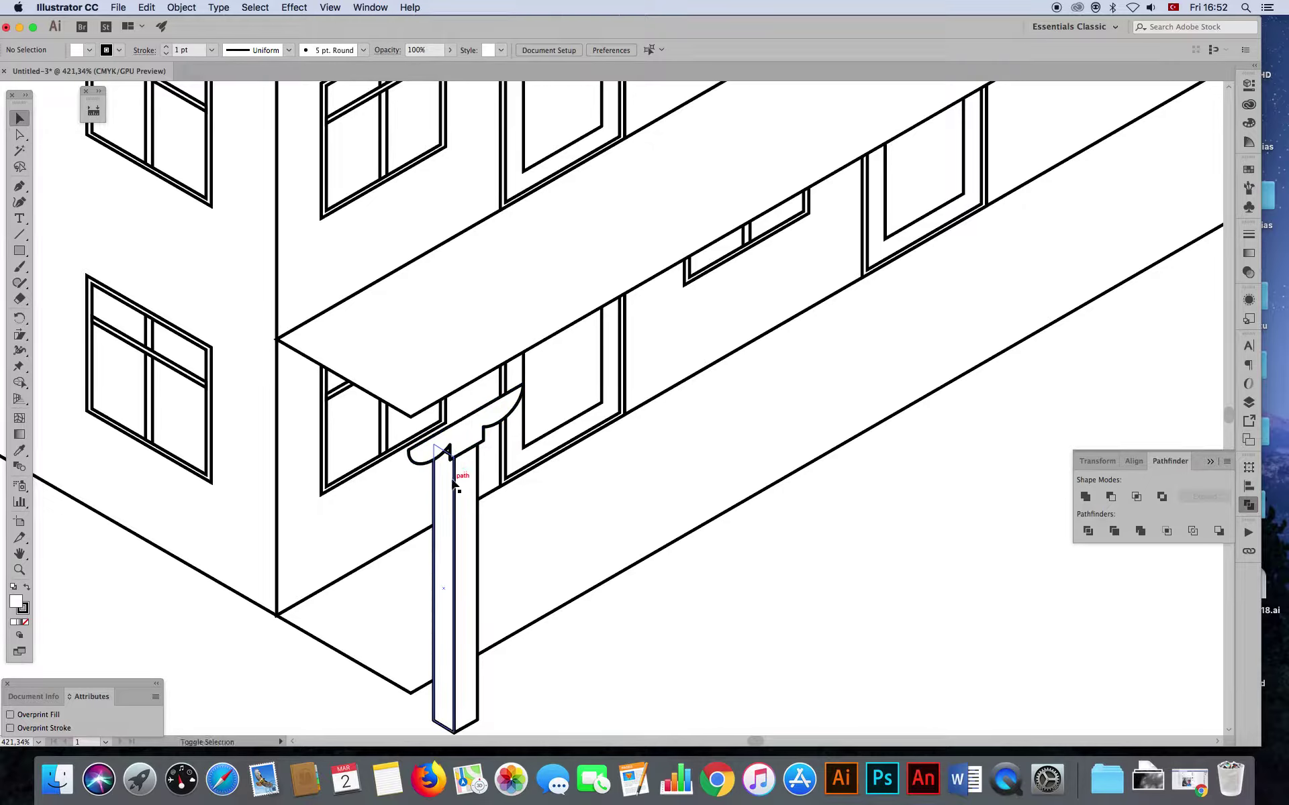
- Move the pillar and bracket right into open space away from the building
drag(453, 482, 513, 419)
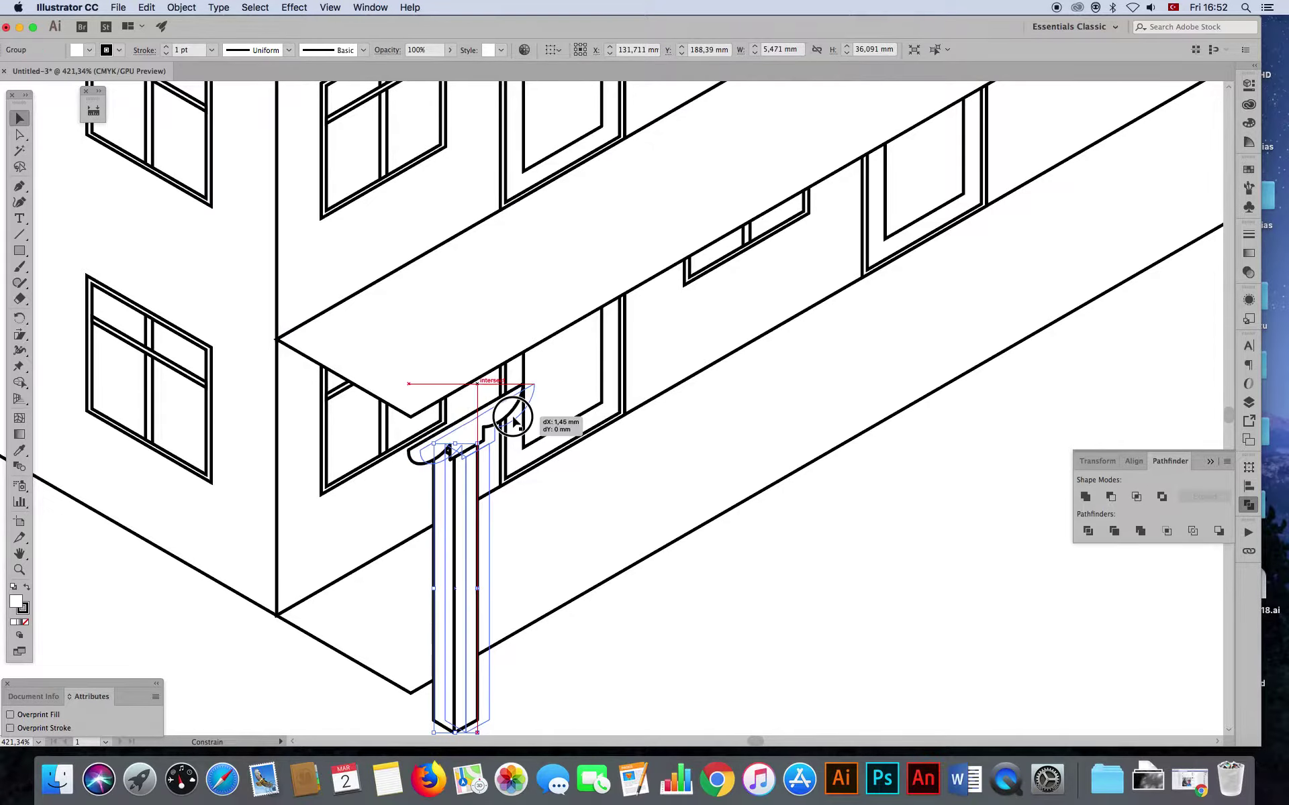
mouse_move(513, 419)
mouse_down()
mouse_move(972, 495)
mouse_move(535, 369)
mouse_move(825, 383)
mouse_up()
scroll(702, 438, right, 5)
click(432, 440)
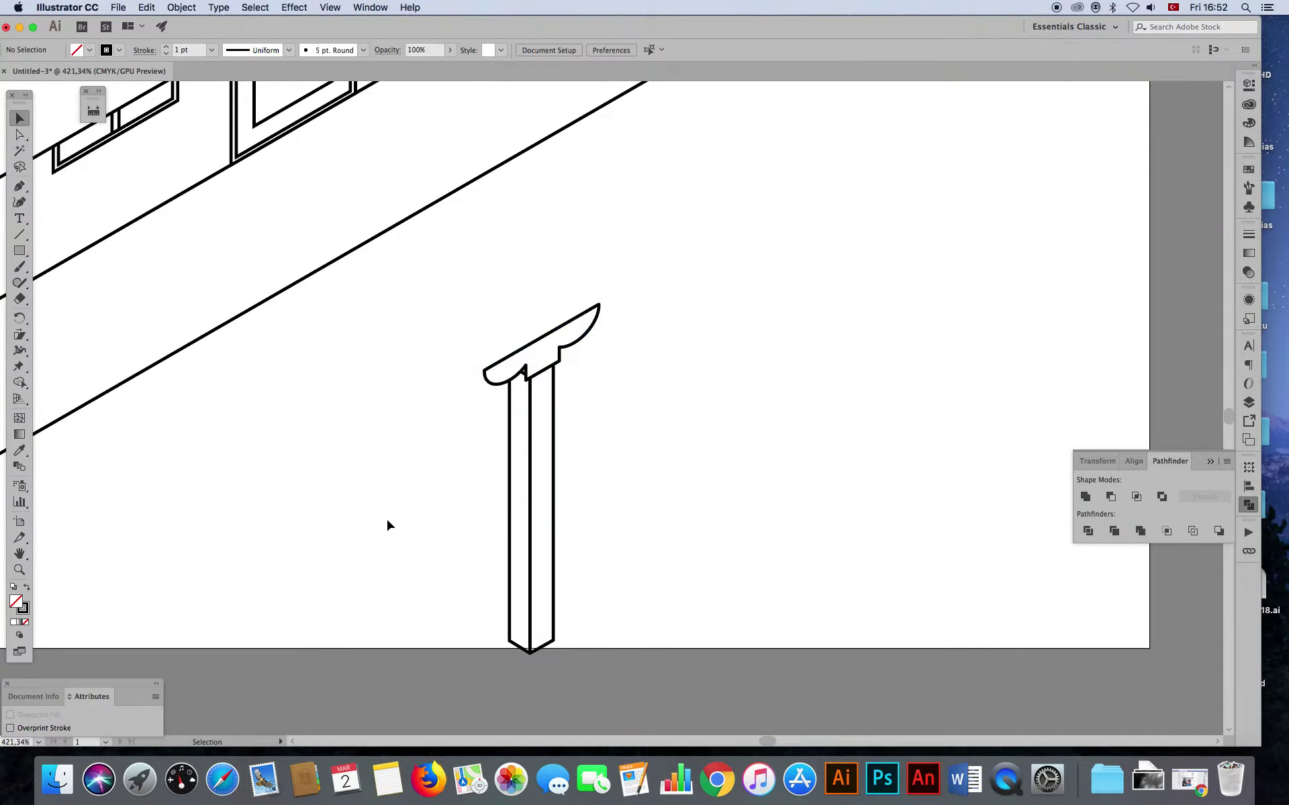
key(z)
click(529, 430)
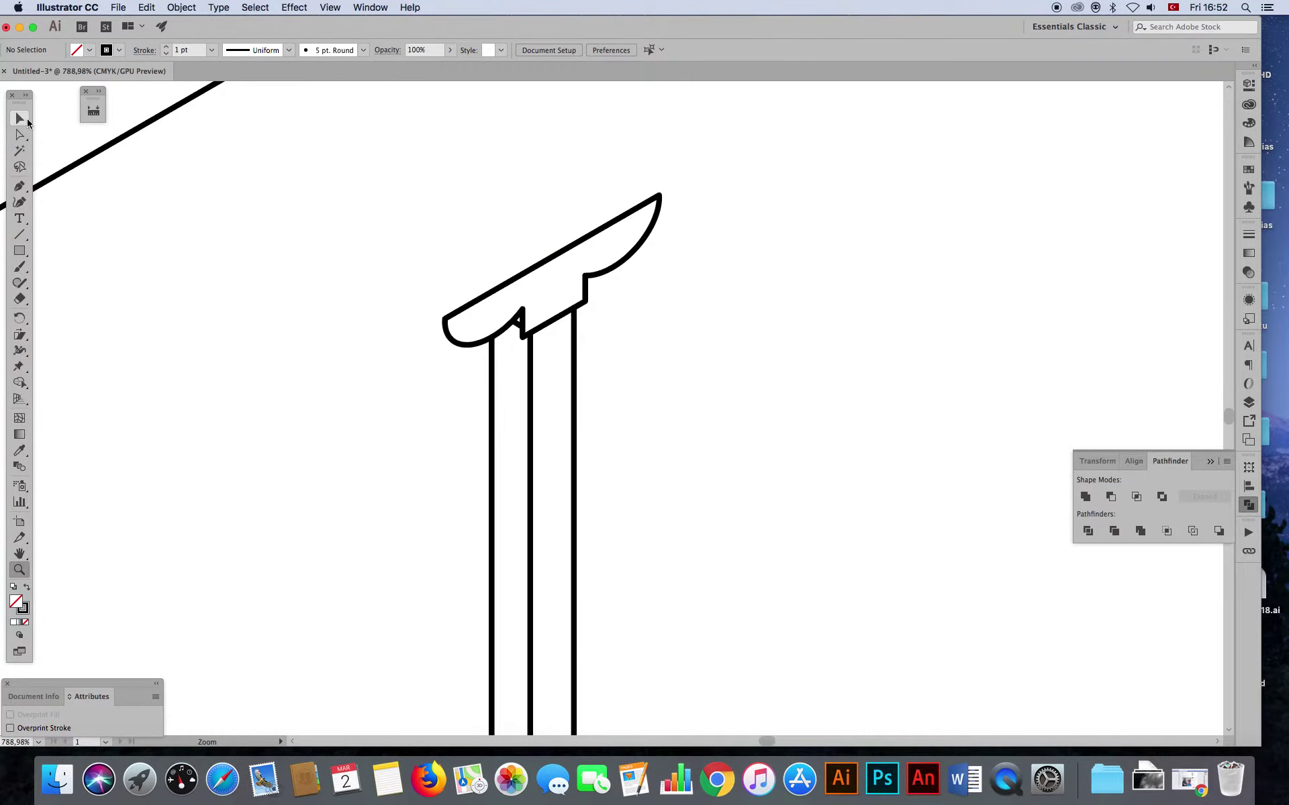
- Alt-drag an offset duplicate of the pillar's bracket to form a double-layered capital
click(29, 123)
drag(610, 291, 586, 216)
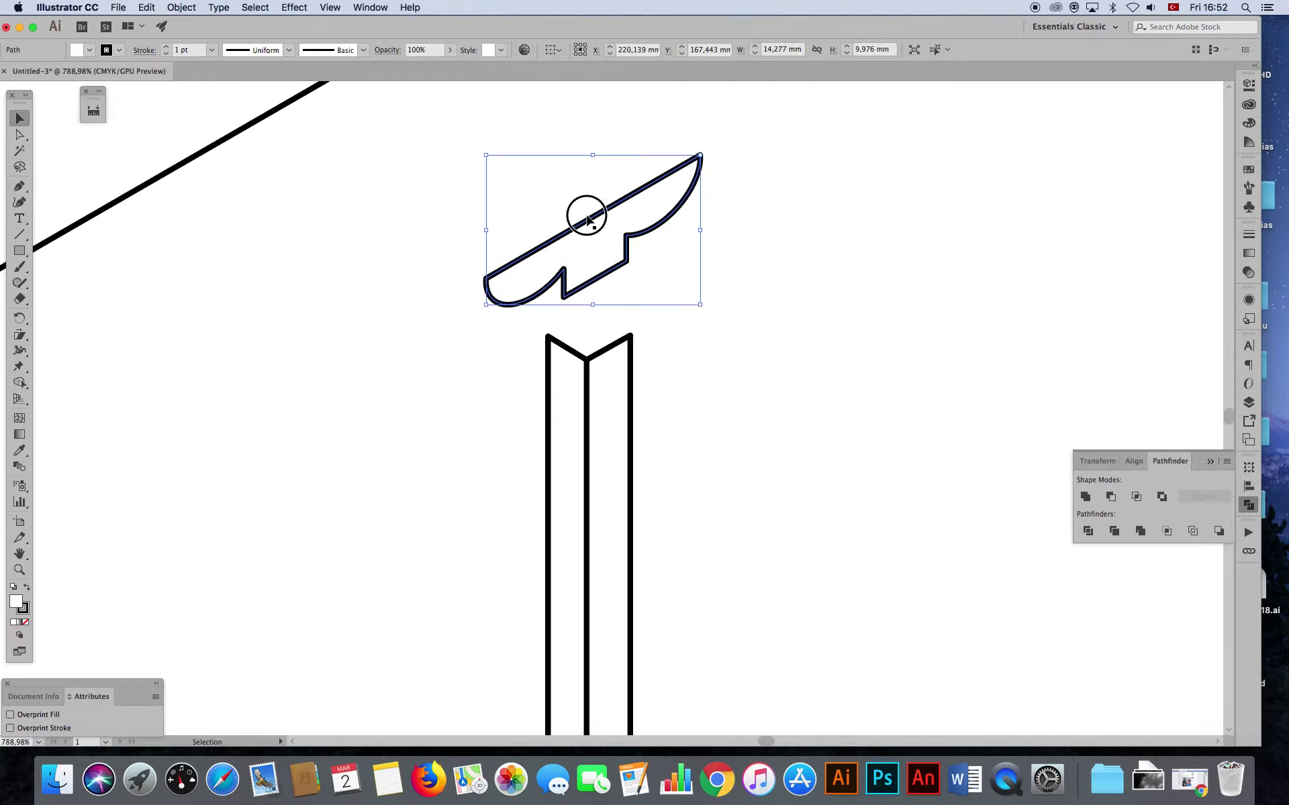
drag(666, 226, 674, 294)
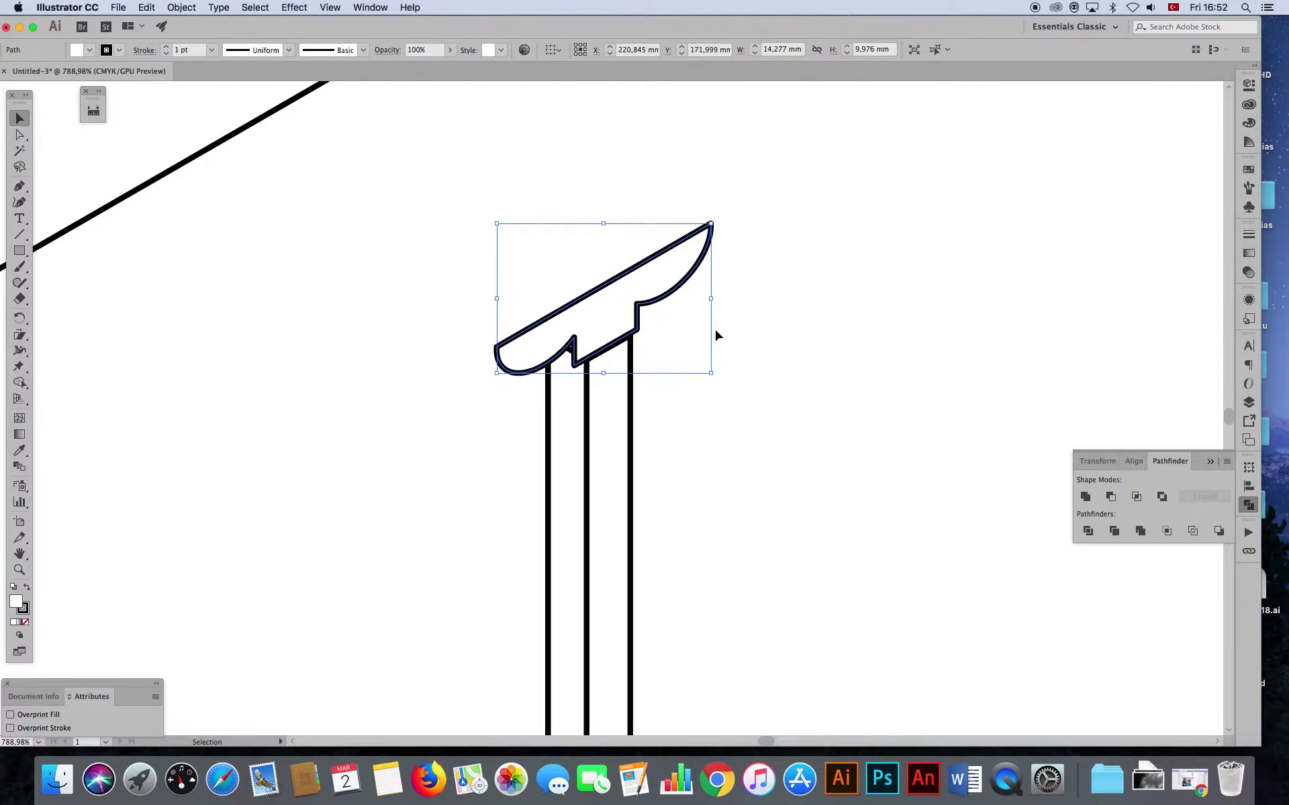
click(736, 351)
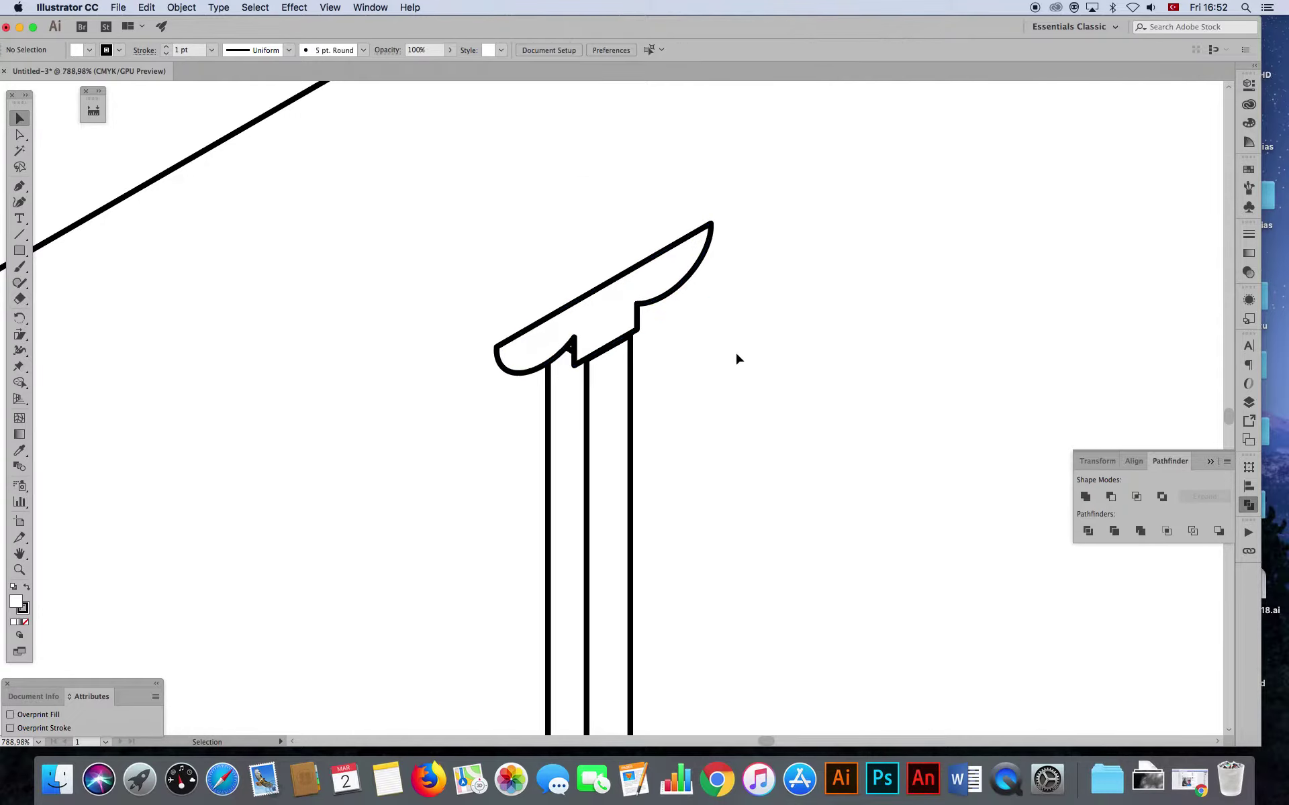
mouse_move(582, 300)
mouse_down()
mouse_move(552, 290)
mouse_move(562, 268)
mouse_up()
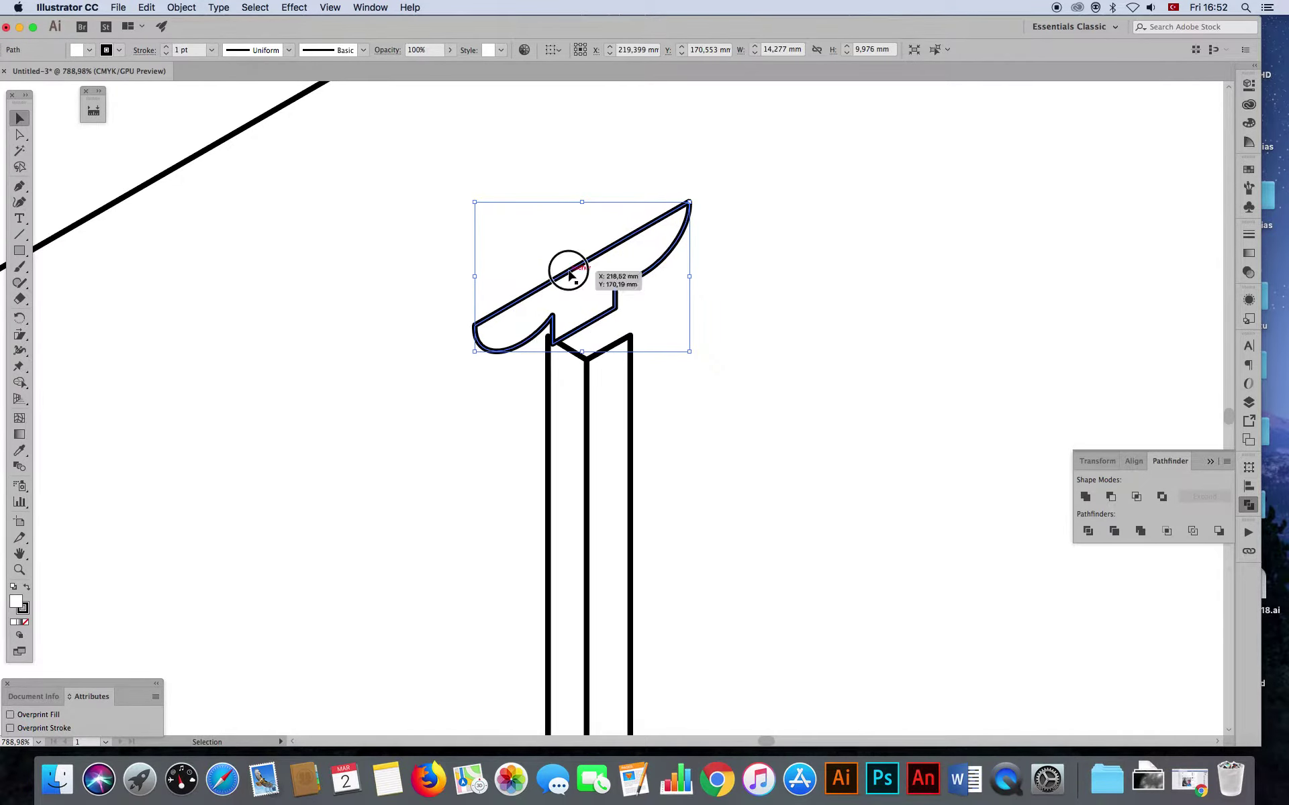
click(537, 237)
drag(495, 308, 527, 343)
click(761, 436)
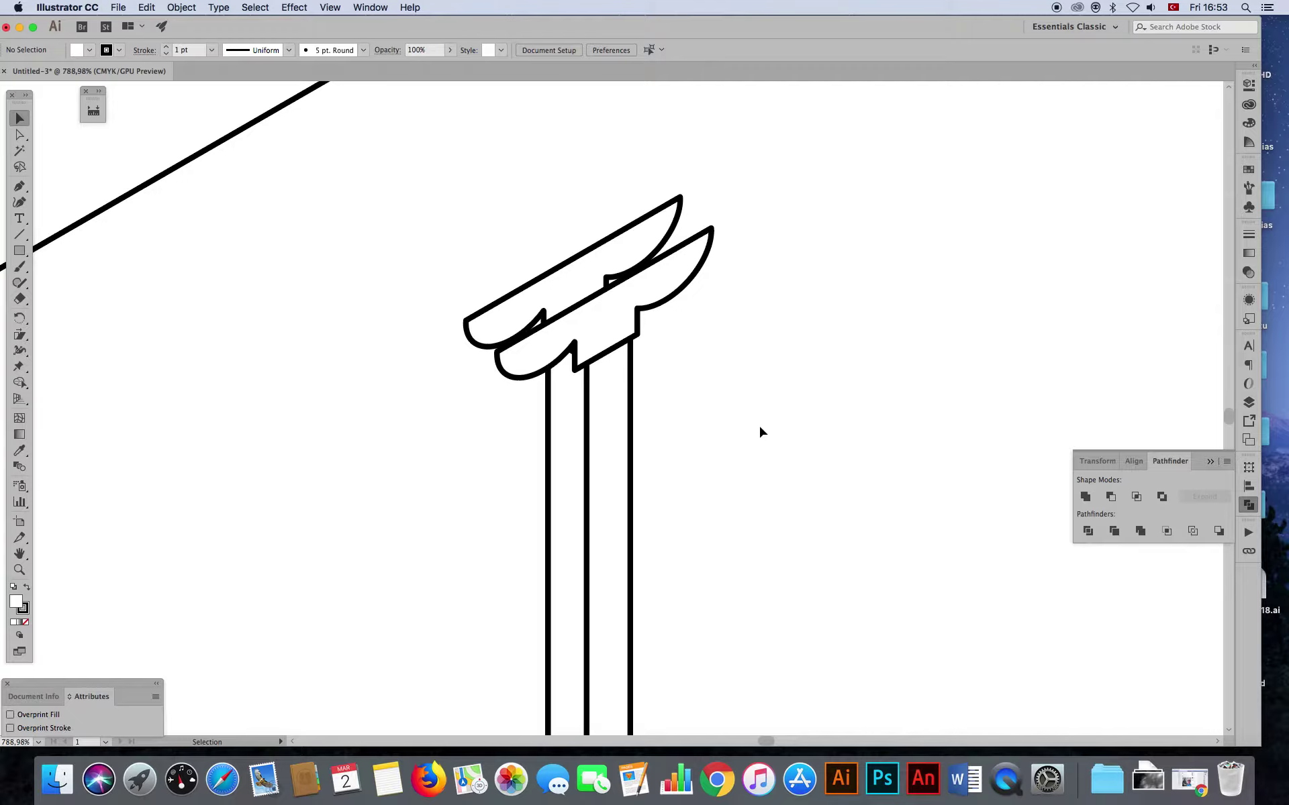
- Draw a closed top face joining both bracket outlines with the Pen tool
key(p)
click(465, 325)
click(497, 350)
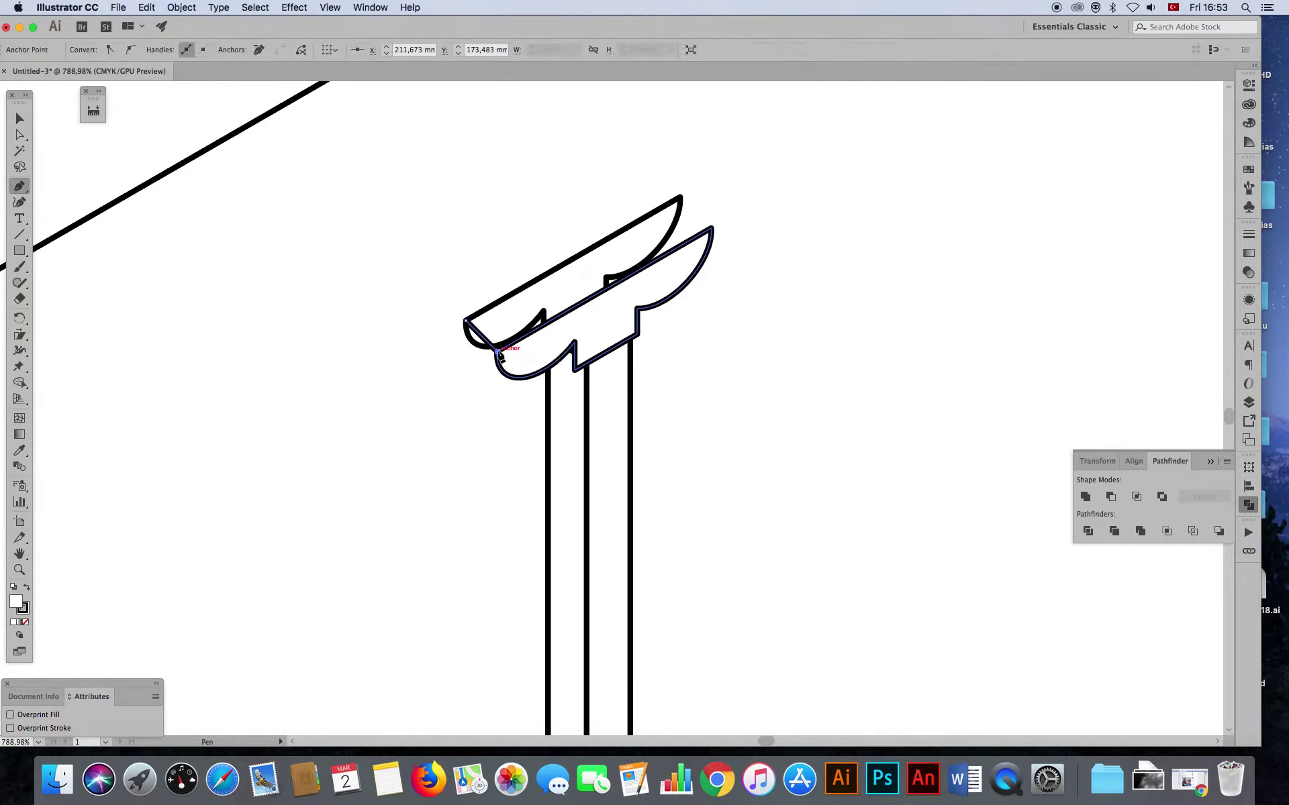
click(711, 224)
click(679, 197)
click(465, 321)
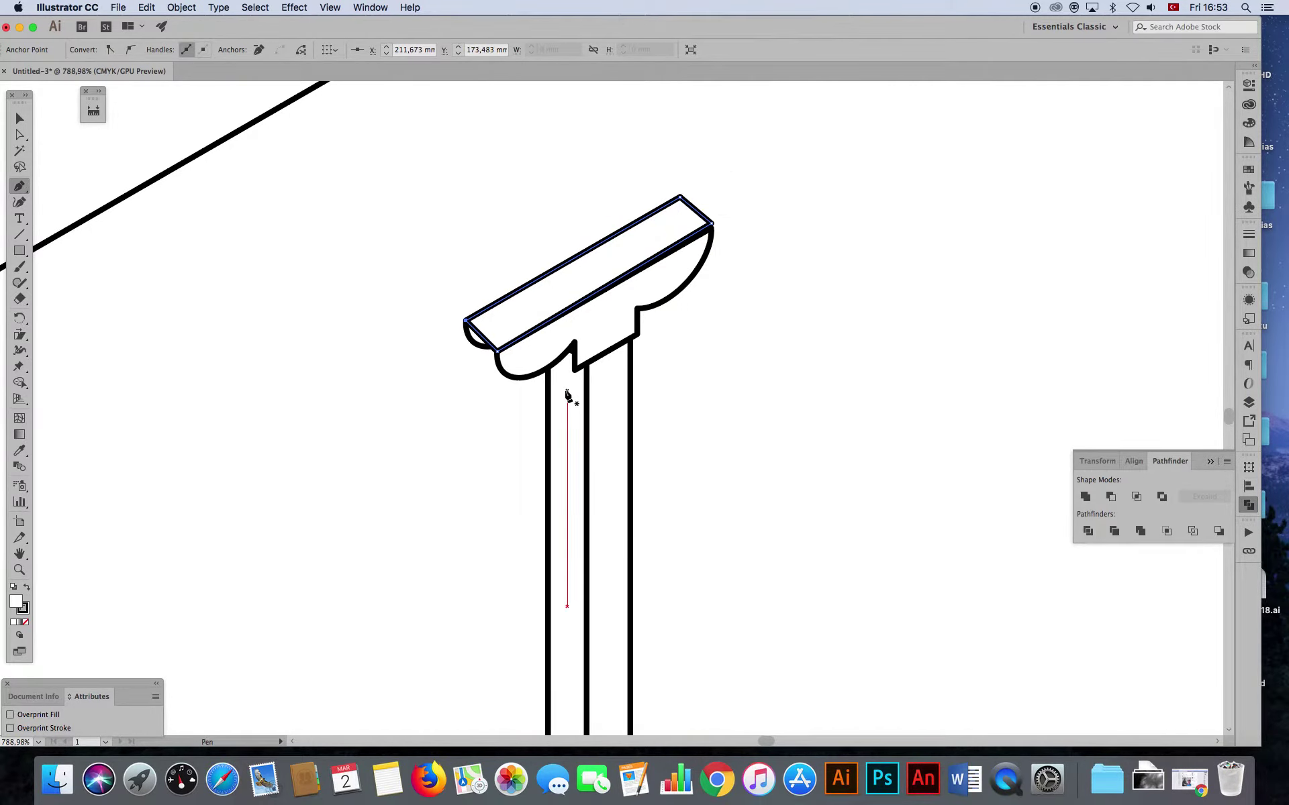
- Draw the bracket's closed left end face along the lower curve
click(504, 374)
click(470, 339)
click(498, 351)
click(504, 373)
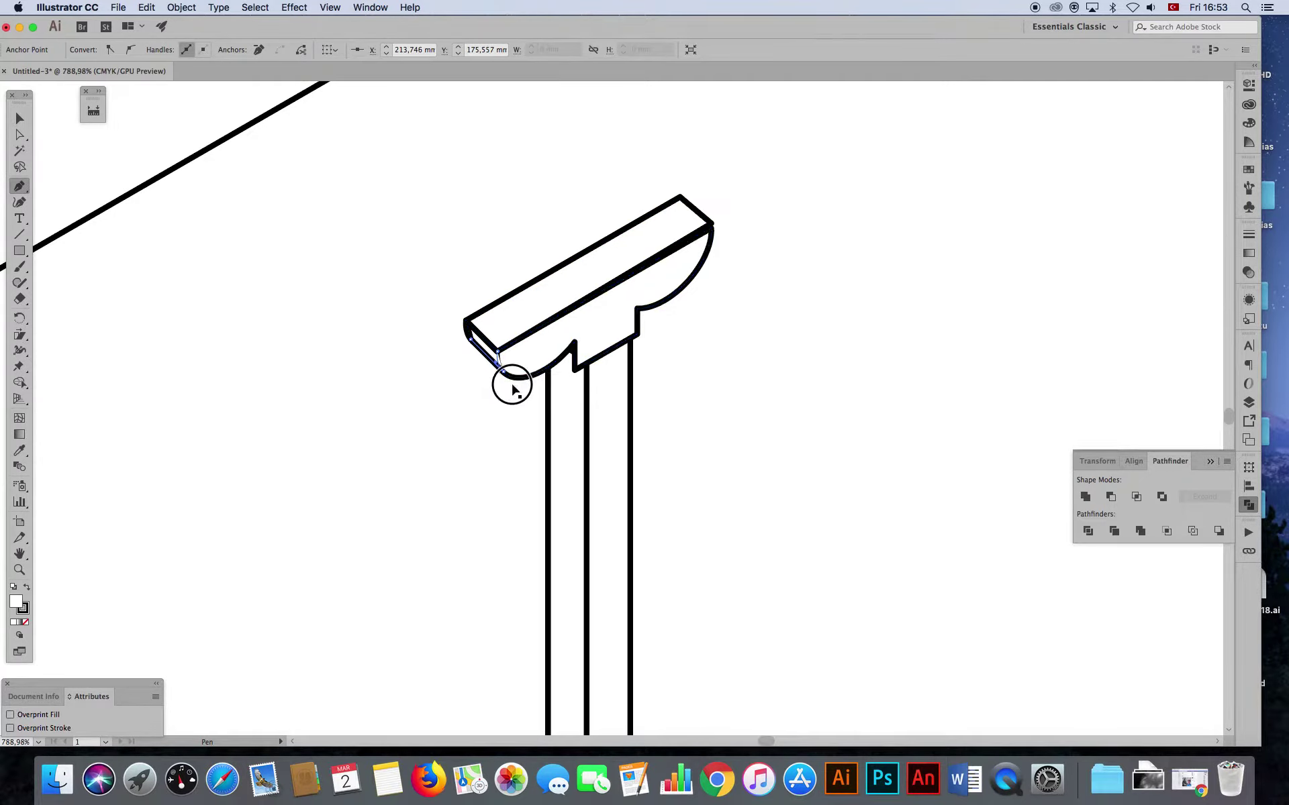
click(20, 118)
click(280, 251)
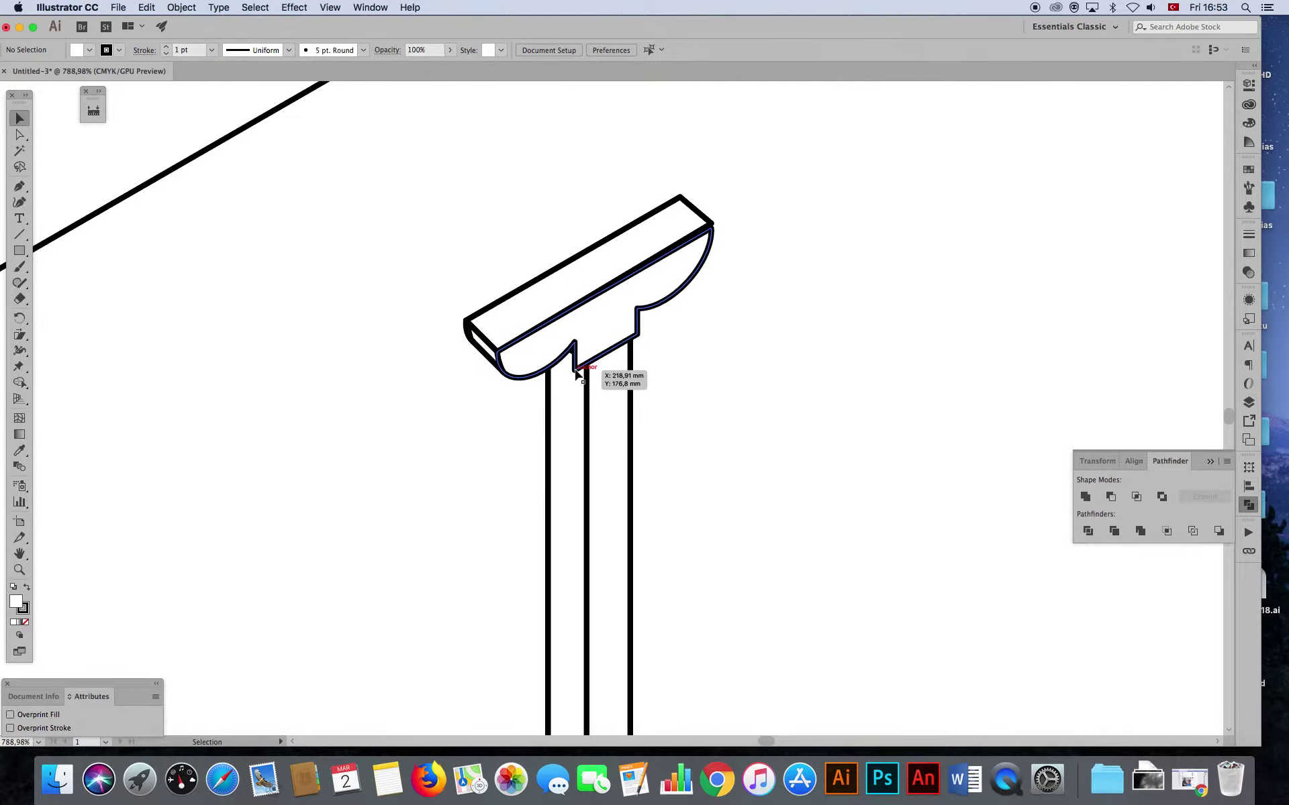
- Add a small triangular face at the notch above the pillar
key(p)
click(553, 354)
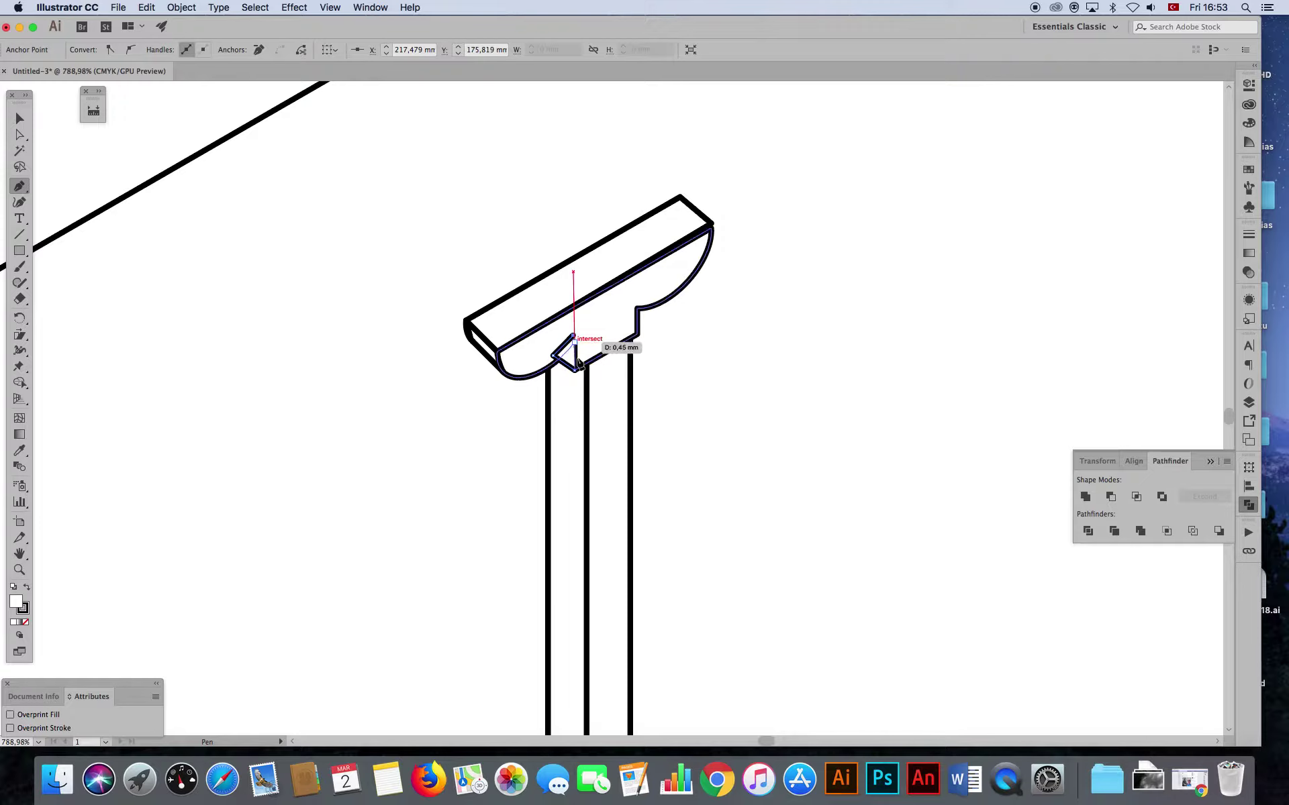
click(575, 369)
click(20, 119)
click(602, 323)
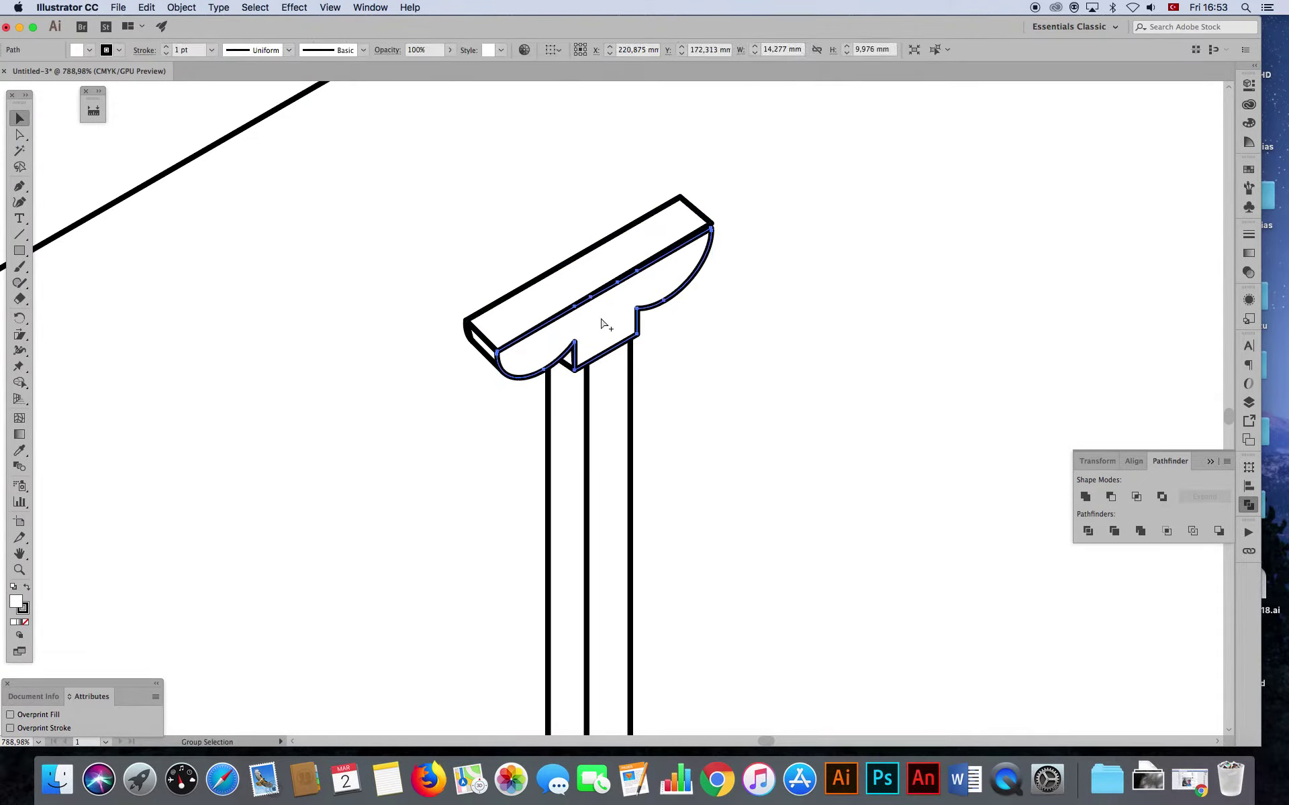
click(716, 244)
- In Outline view, nudge the bracket's right corner anchor down so the edges meet
click(19, 569)
drag(637, 272, 807, 596)
scroll(593, 388, up, 3)
scroll(598, 481, up, 3)
key(super+y)
click(19, 135)
drag(816, 369, 816, 370)
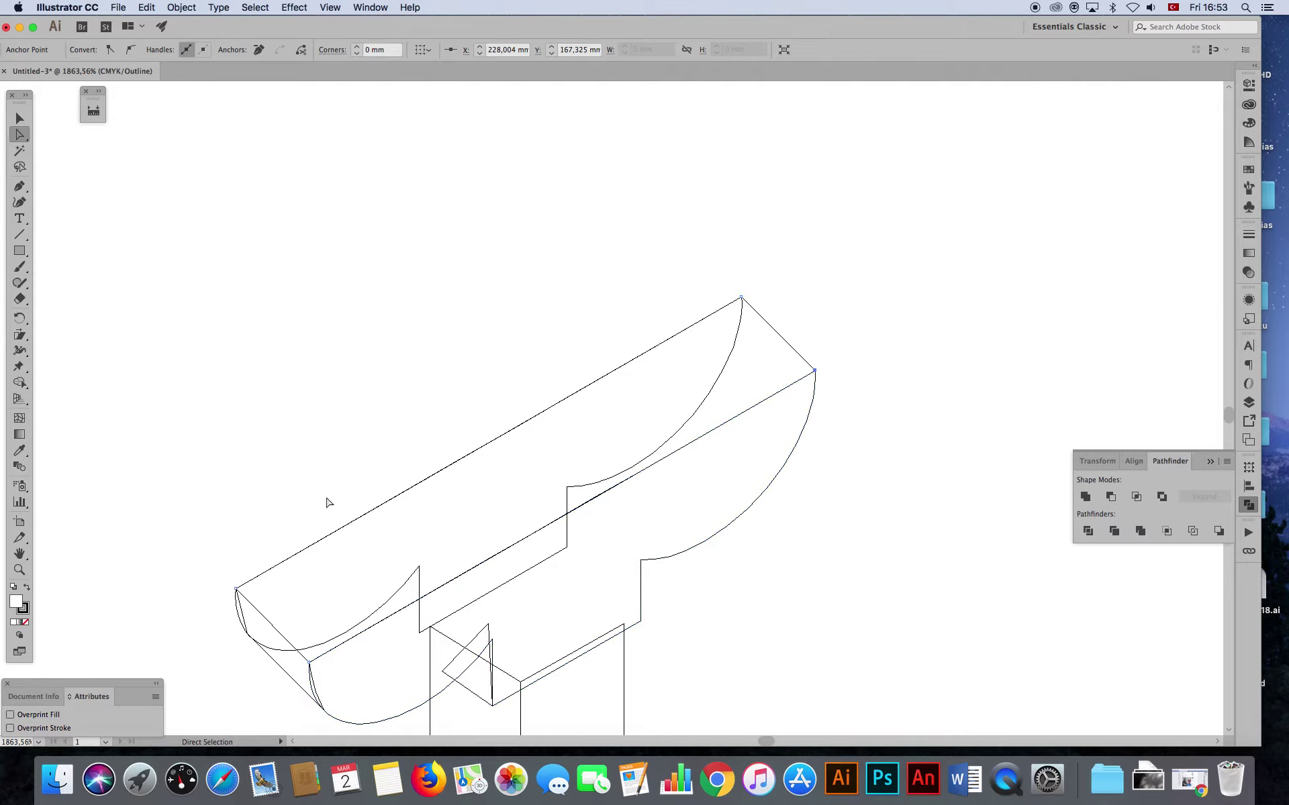
key(super+y)
- Zoom back out and select the pillar and bracket together
key(super+minus)
key(super+minus)
key(super+minus)
key(super+minus)
key(super+minus)
scroll(362, 506, down, 5)
key(v)
drag(480, 255, 653, 618)
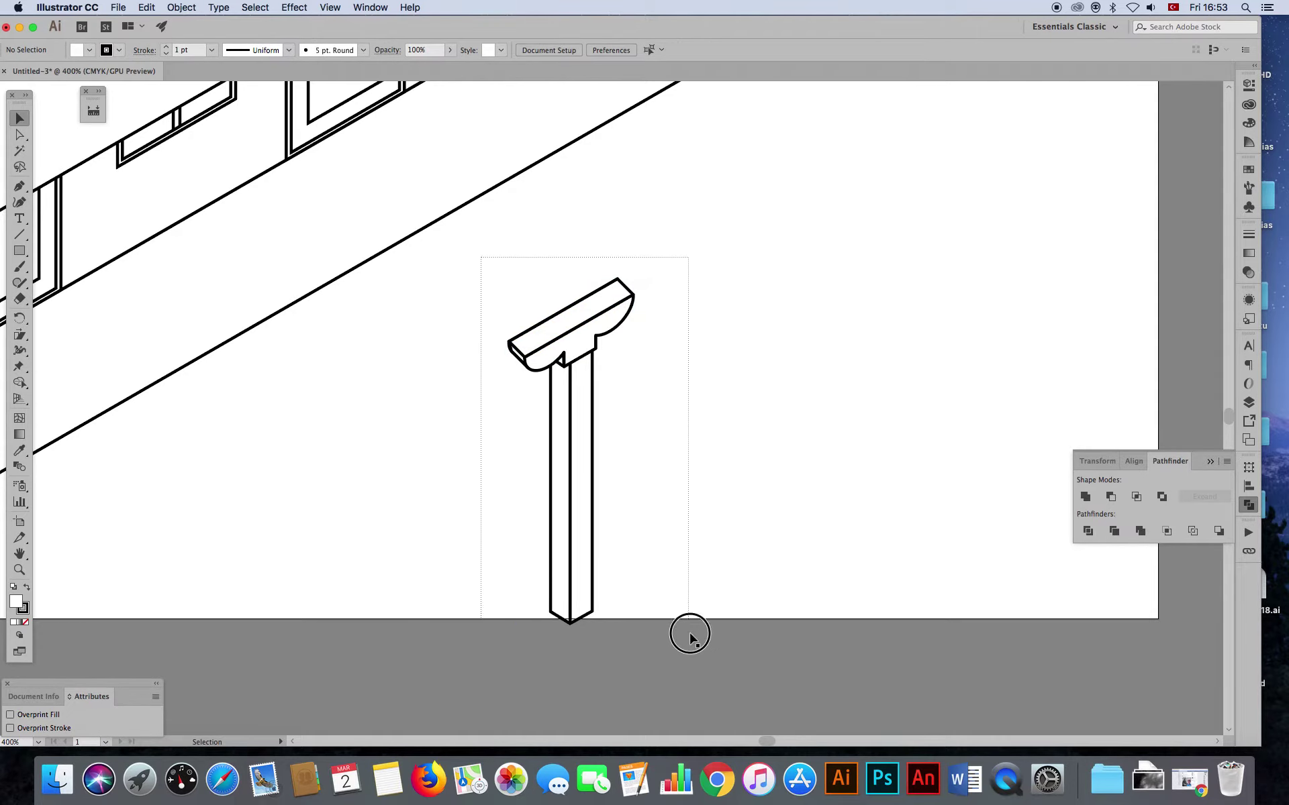
- Move the pillar to the building's corner, under the canopy's front corner
scroll(650, 611, down, 2)
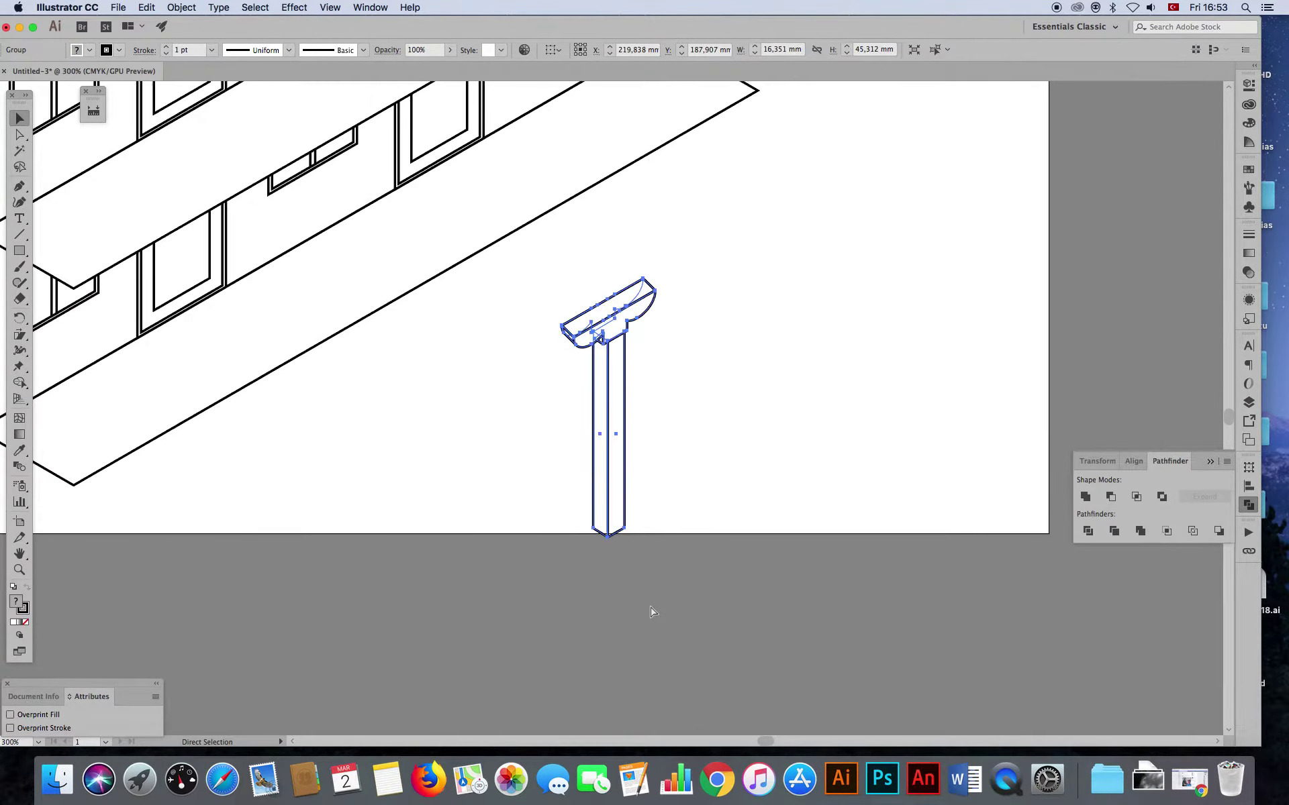
mouse_move(475, 465)
mouse_down()
mouse_move(648, 587)
mouse_move(679, 642)
mouse_up()
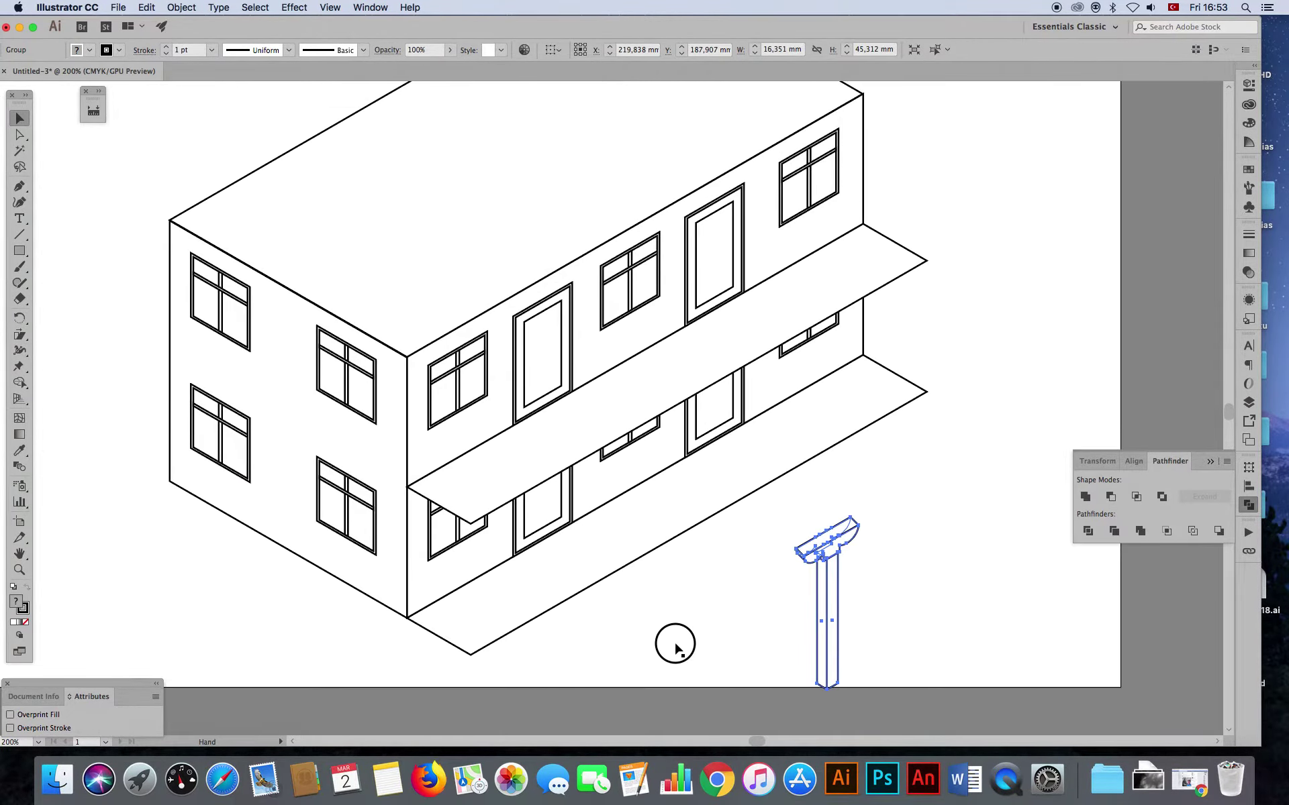
click(679, 641)
drag(823, 558, 471, 524)
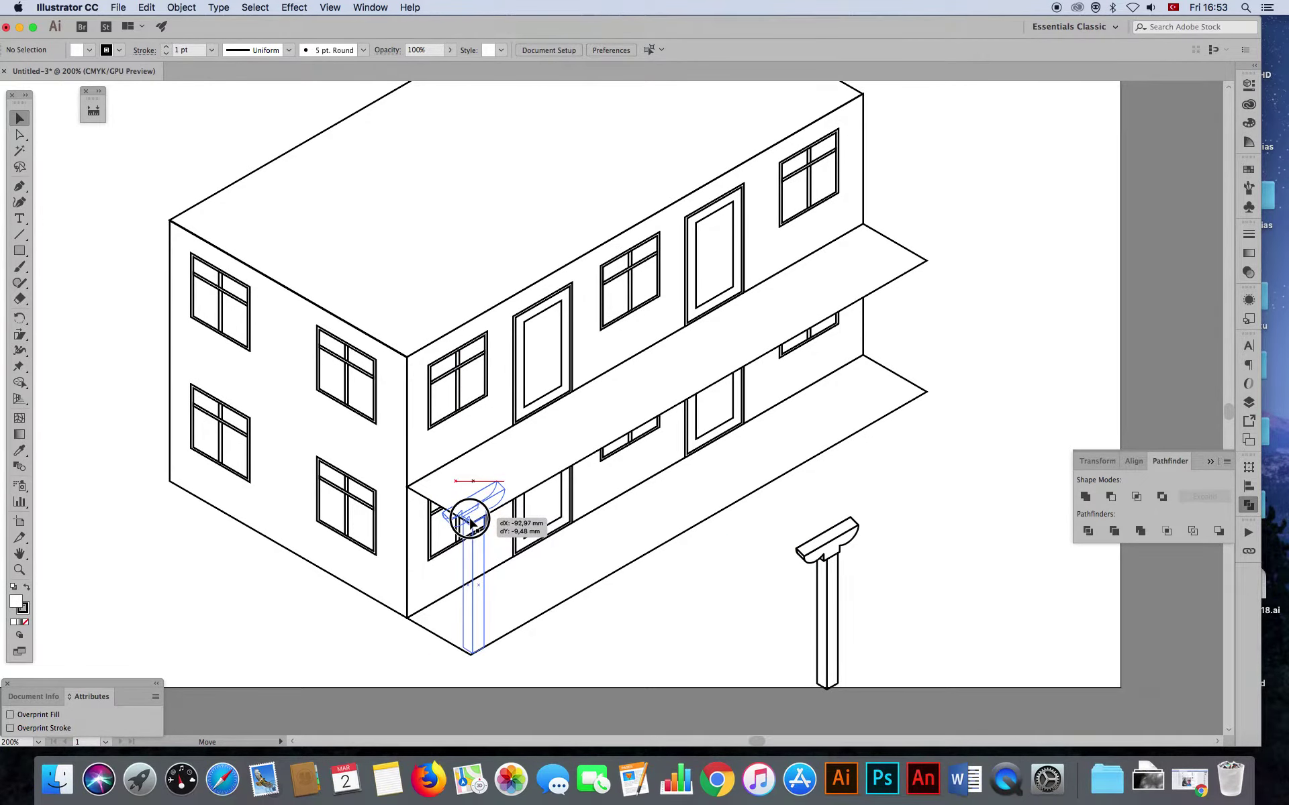
drag(471, 523, 500, 520)
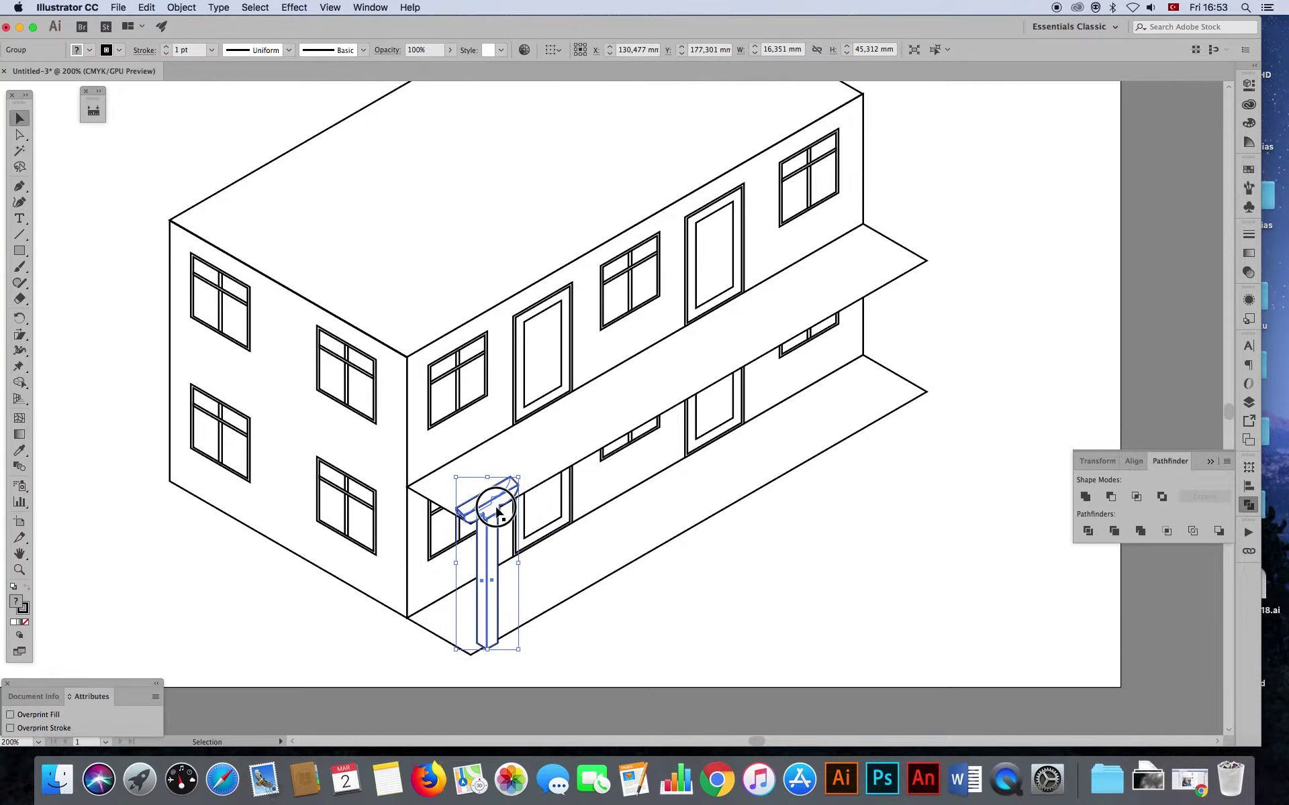
- Bring the canopy in front of the bracket capital
click(678, 600)
click(554, 467)
key(a)
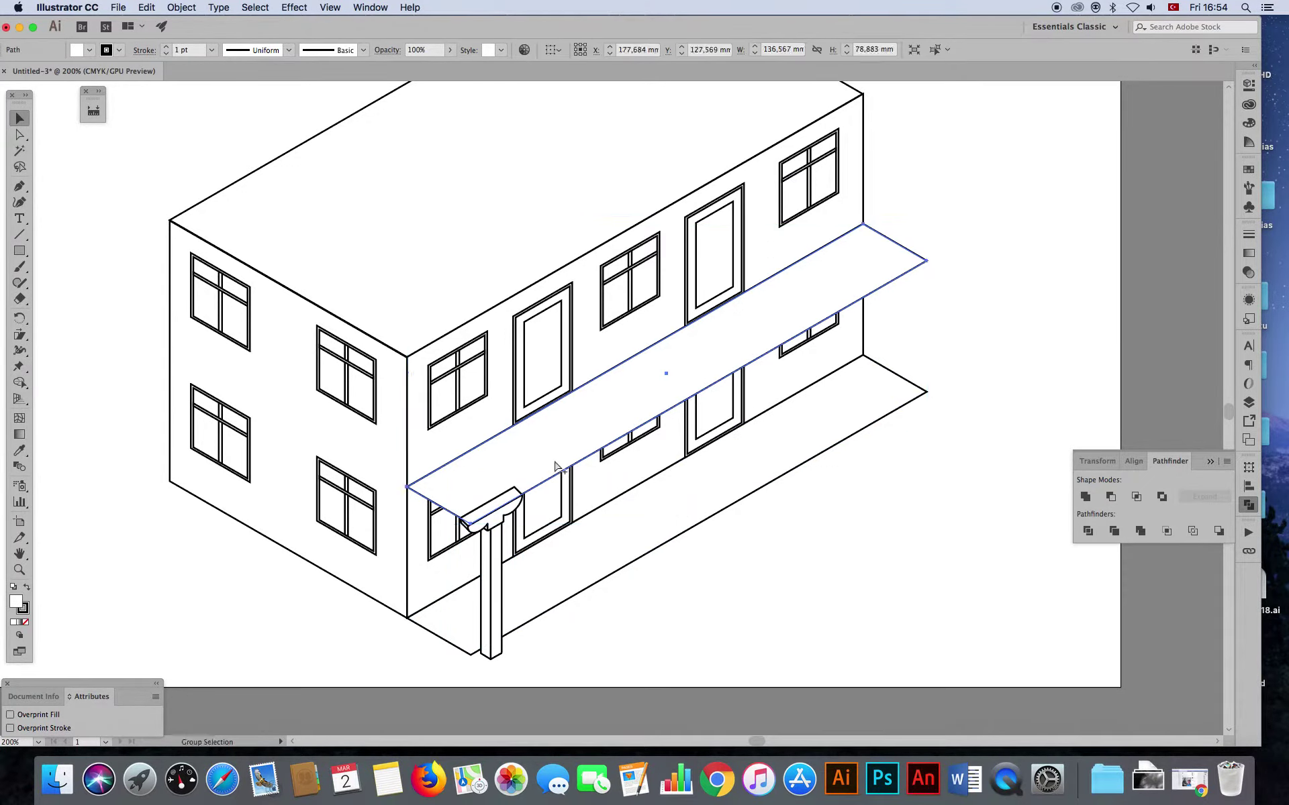
click(691, 638)
- Zoom in on the pillar and the canopy corner
key(z)
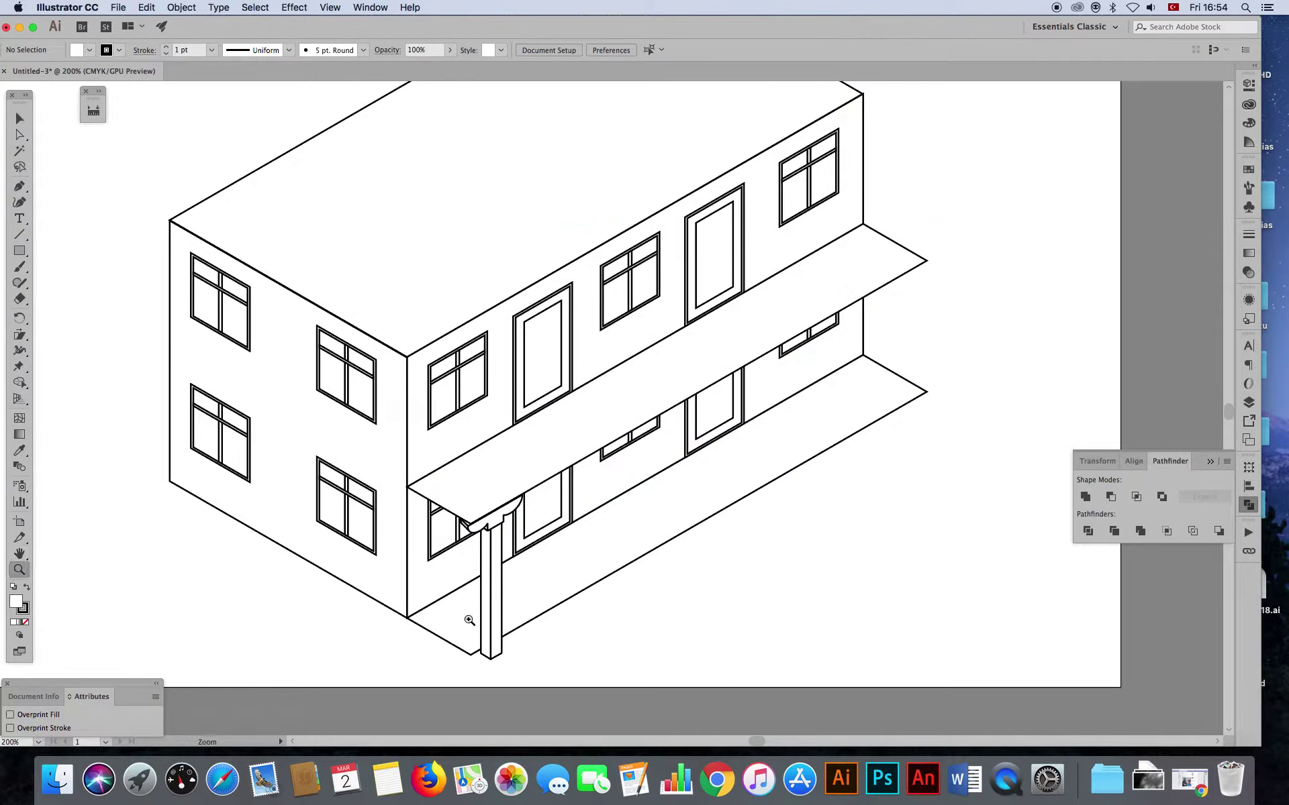
drag(500, 621, 548, 610)
scroll(548, 610, down, 3)
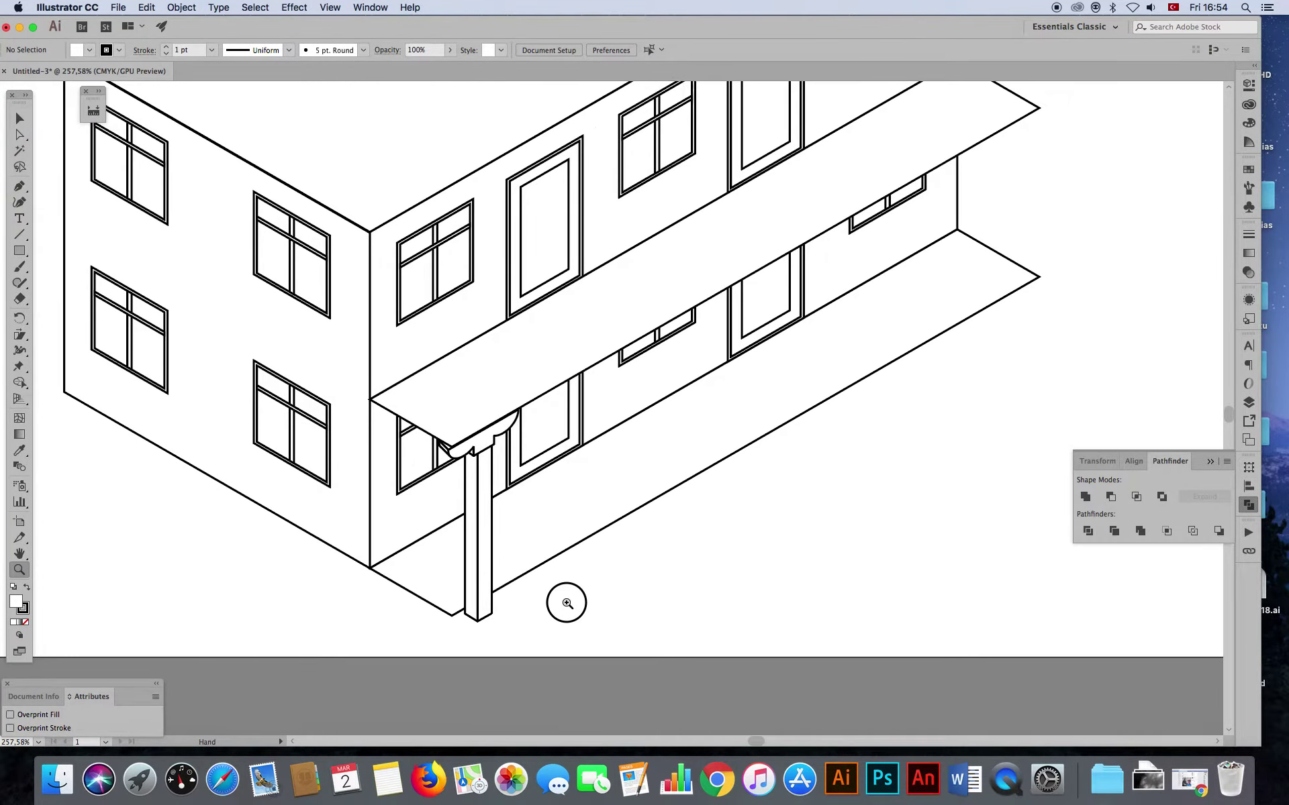
click(19, 134)
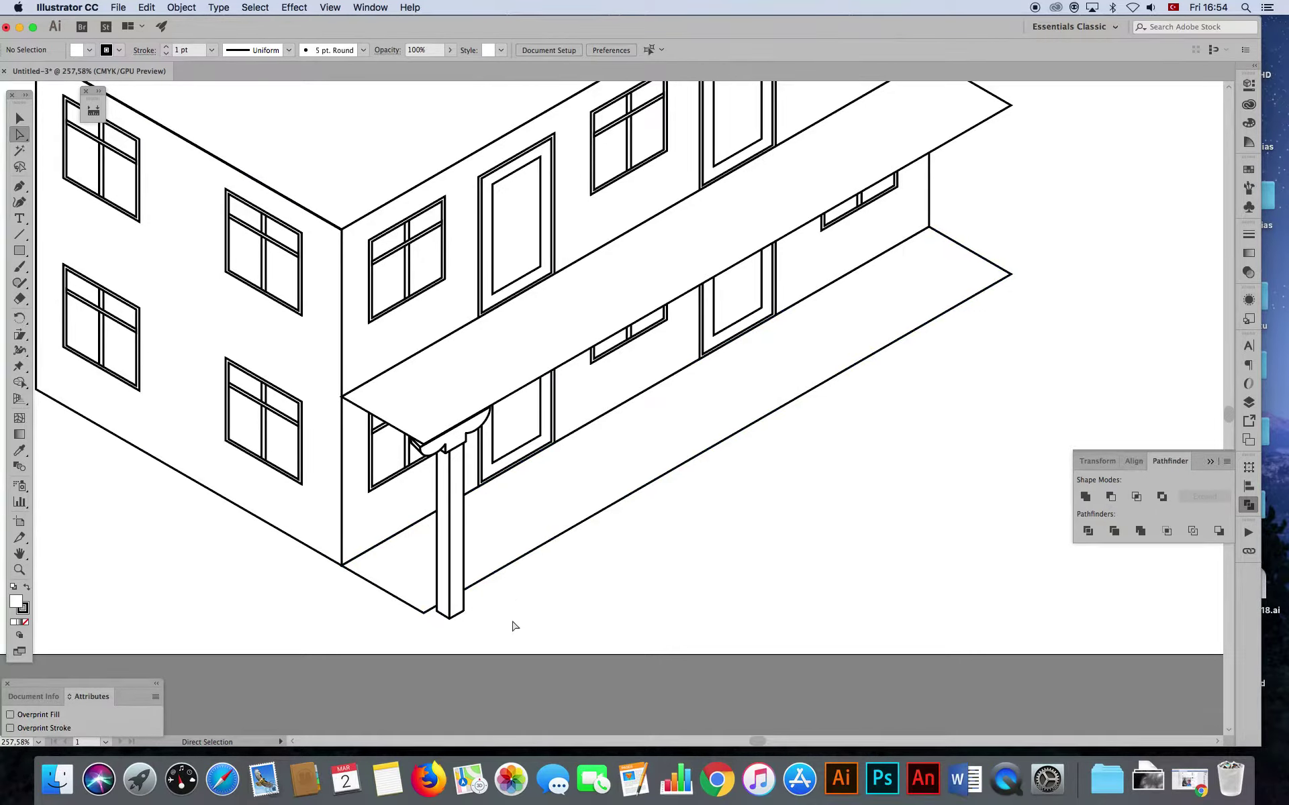
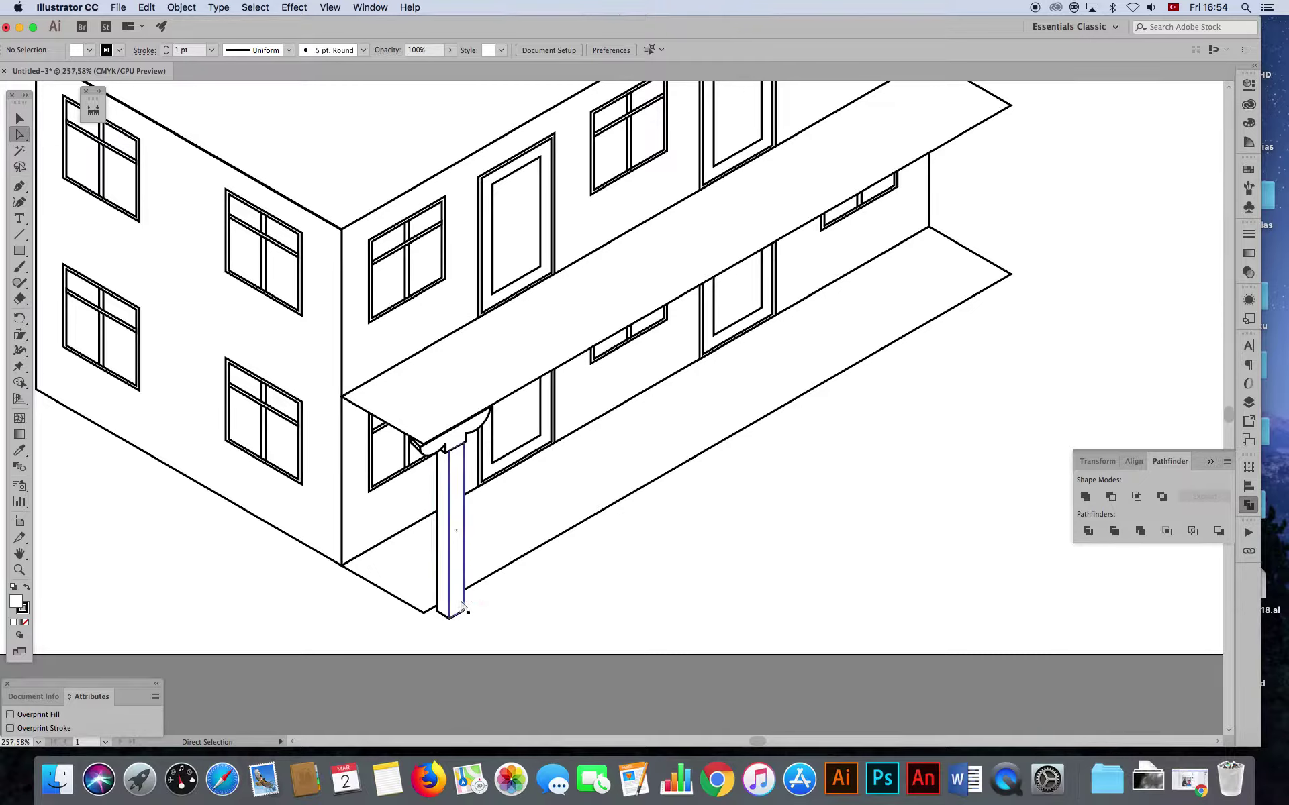
- Try pulling the porch floor's far-right corner outward, then undo the change
click(424, 612)
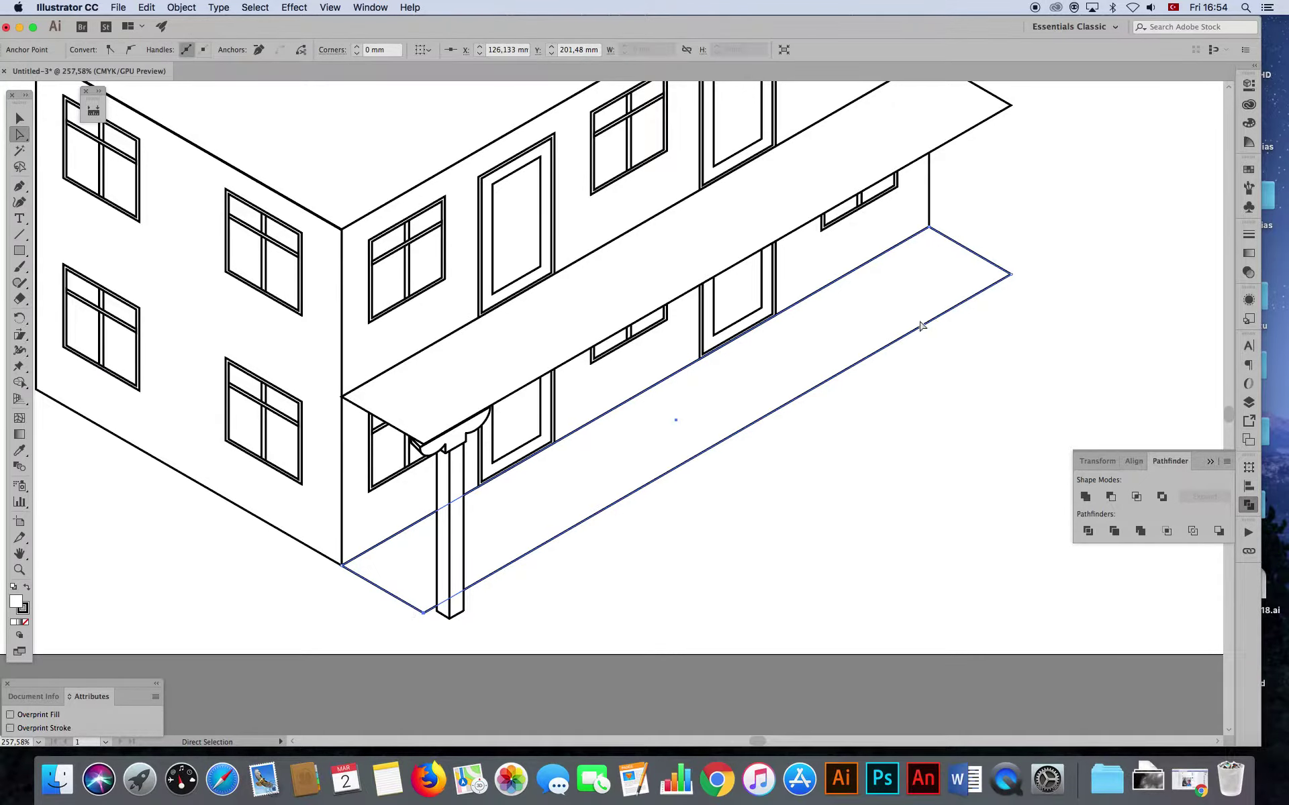
click(1012, 275)
drag(1013, 282, 1032, 291)
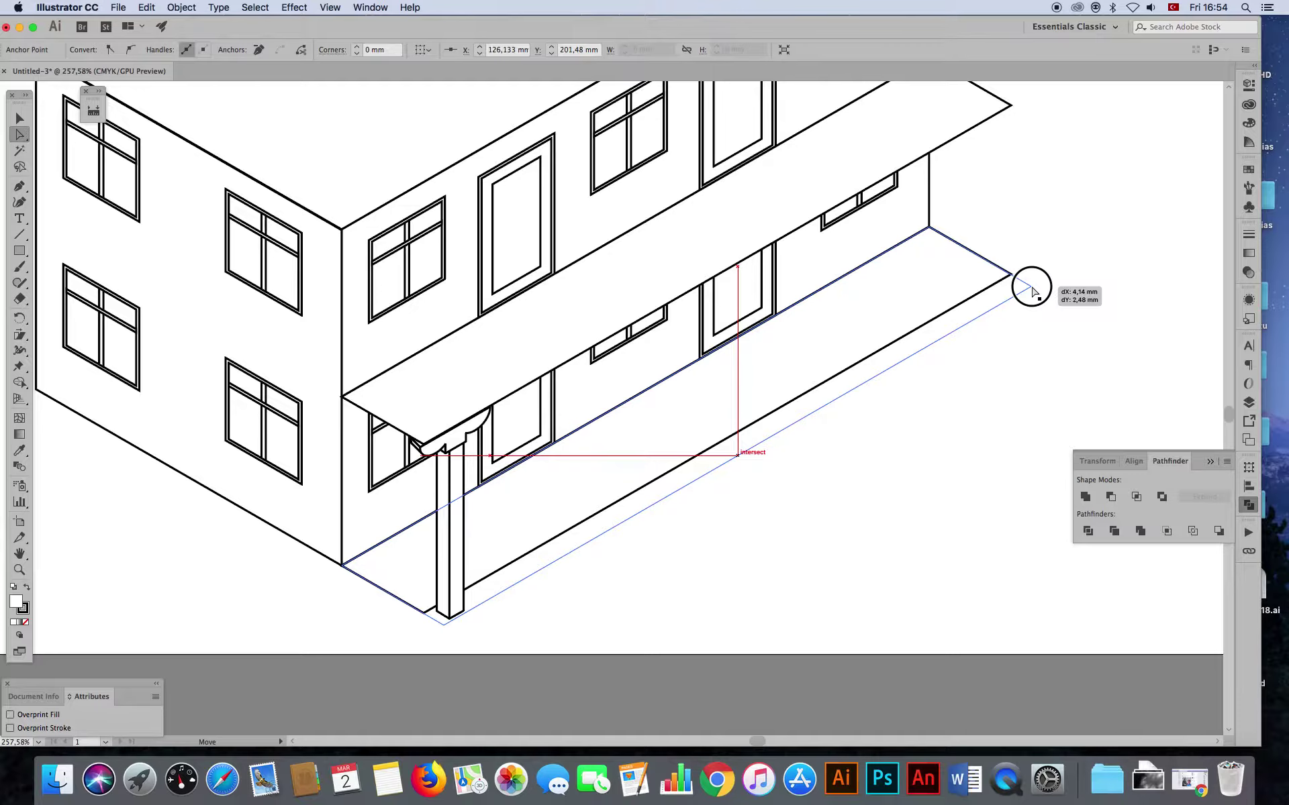
drag(1033, 290, 1030, 288)
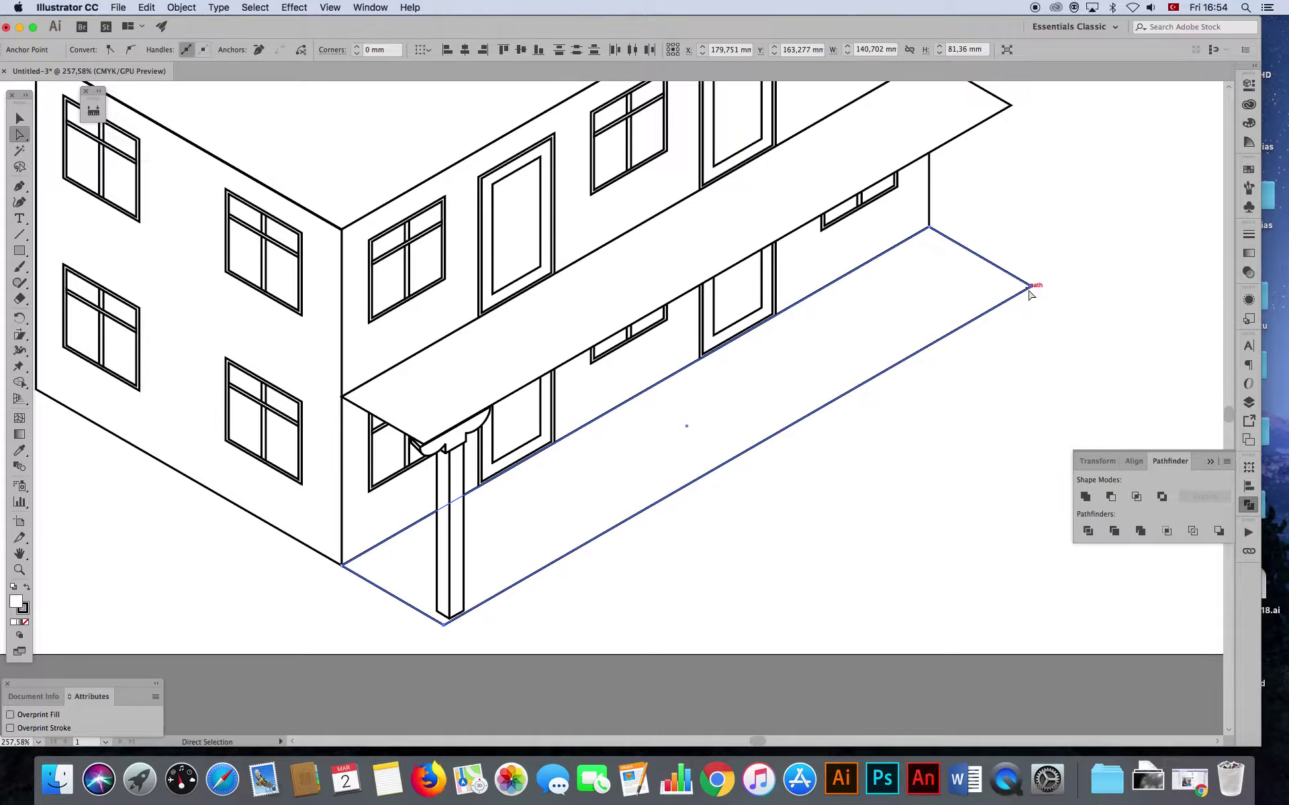
key(d)
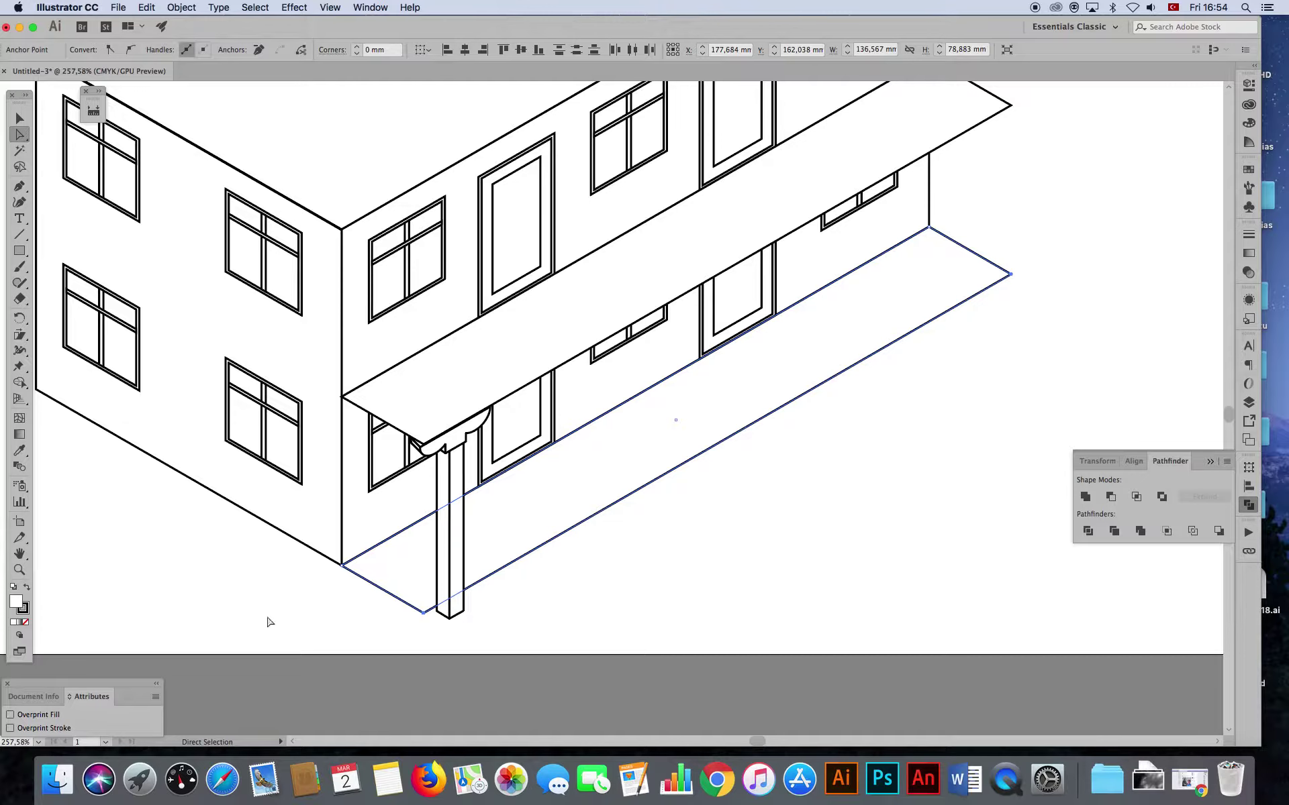
click(268, 618)
drag(633, 545, 641, 432)
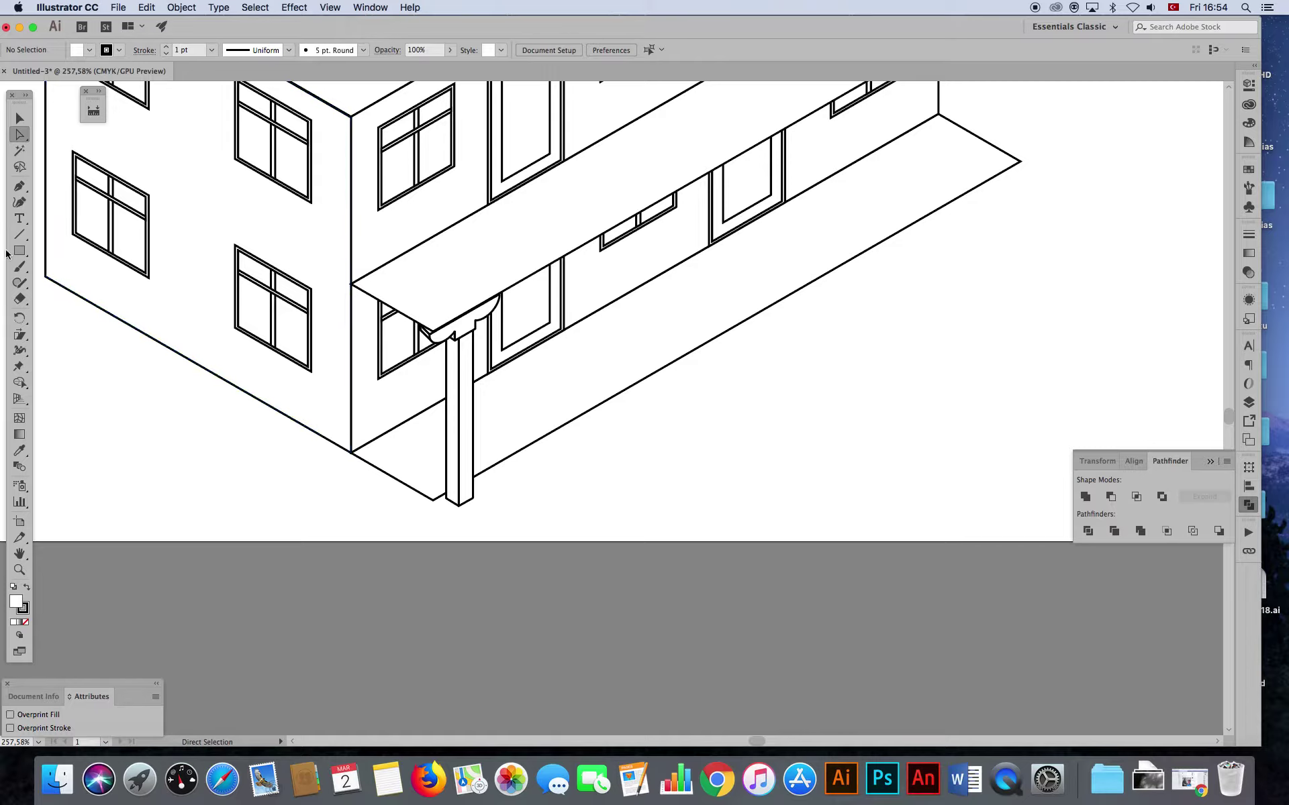
- Alt-drag a copy of the porch floor outline slightly downward
click(21, 187)
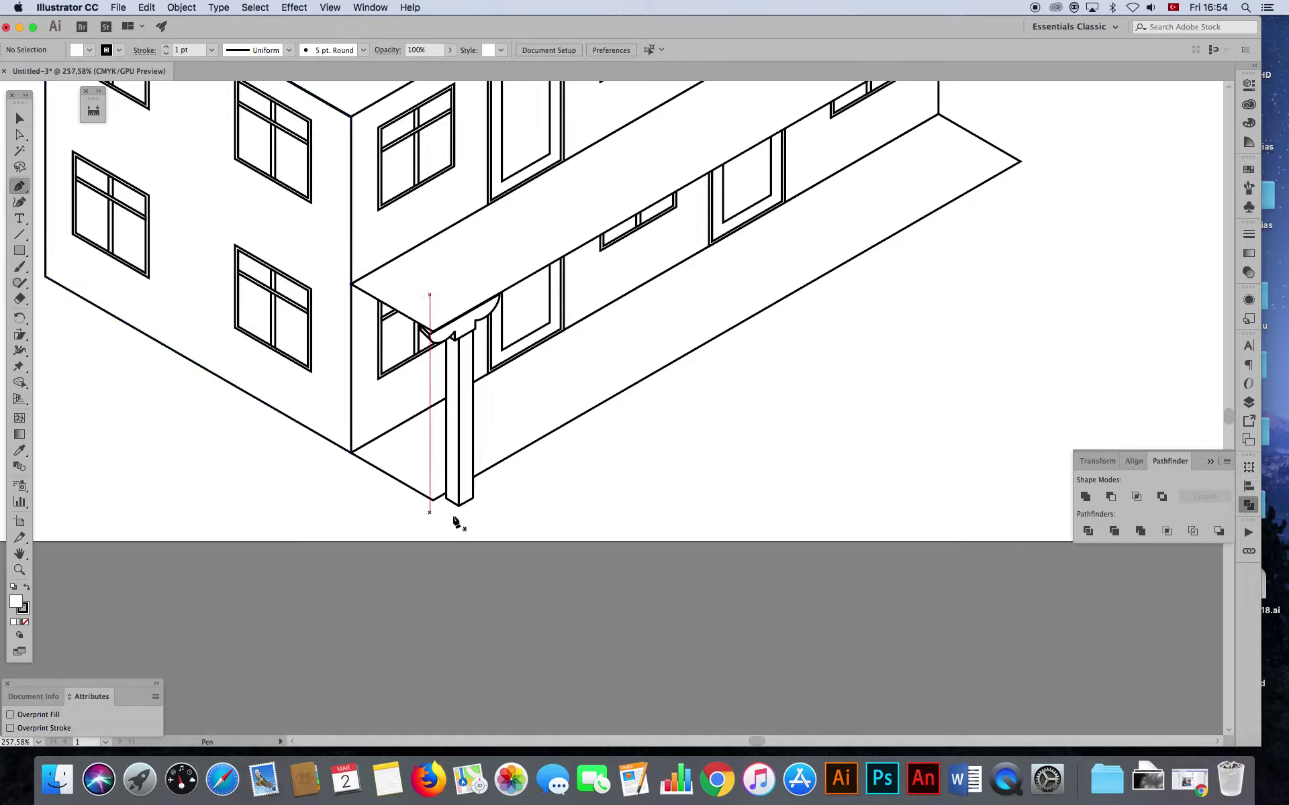
click(20, 134)
scroll(624, 503, left, 1)
scroll(638, 530, left, 4)
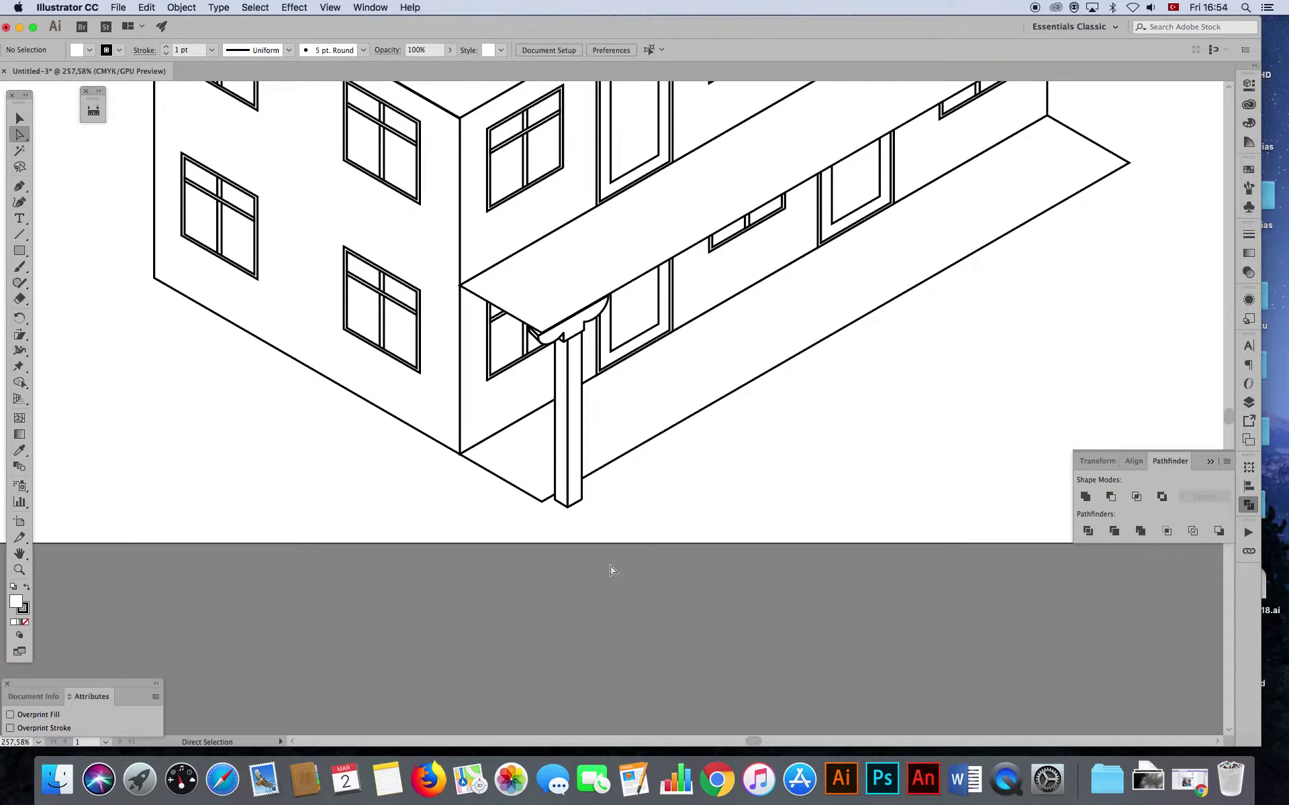
click(542, 503)
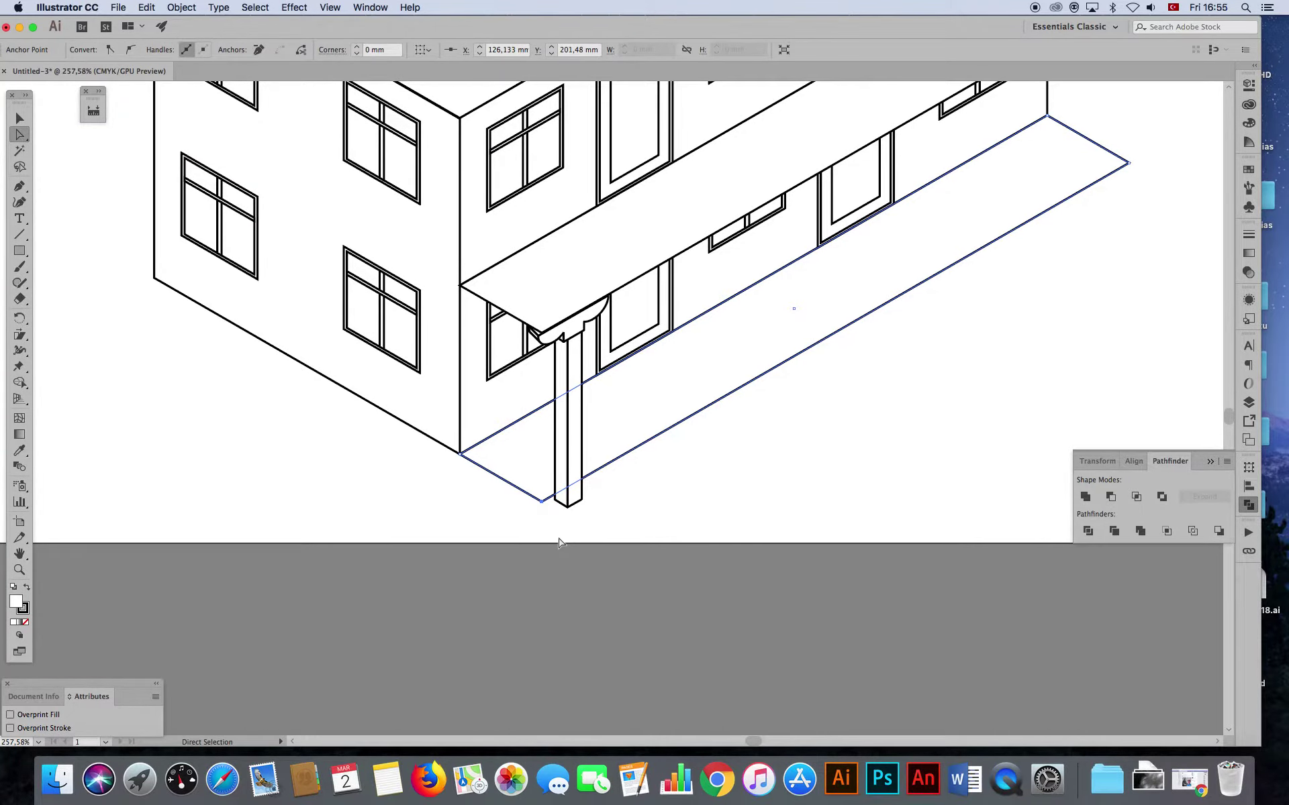
click(20, 118)
click(750, 498)
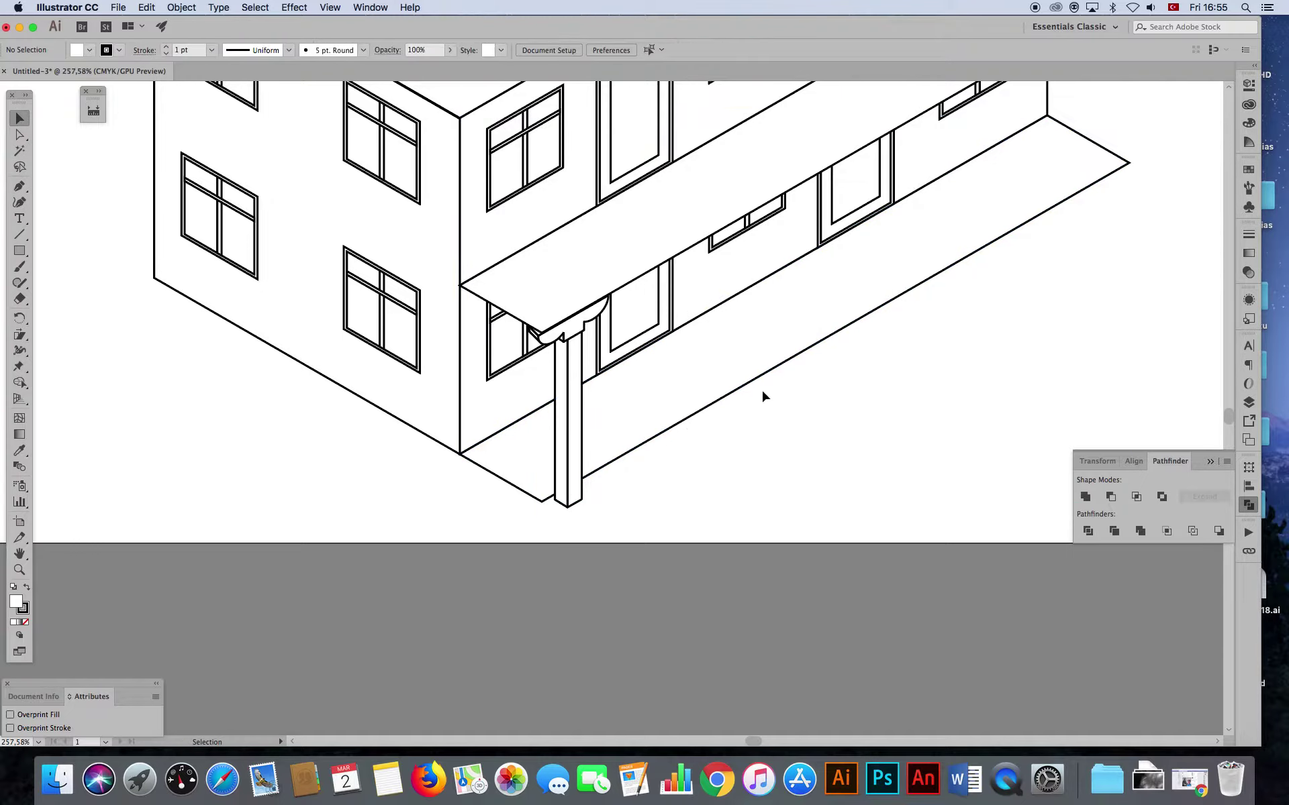
click(751, 383)
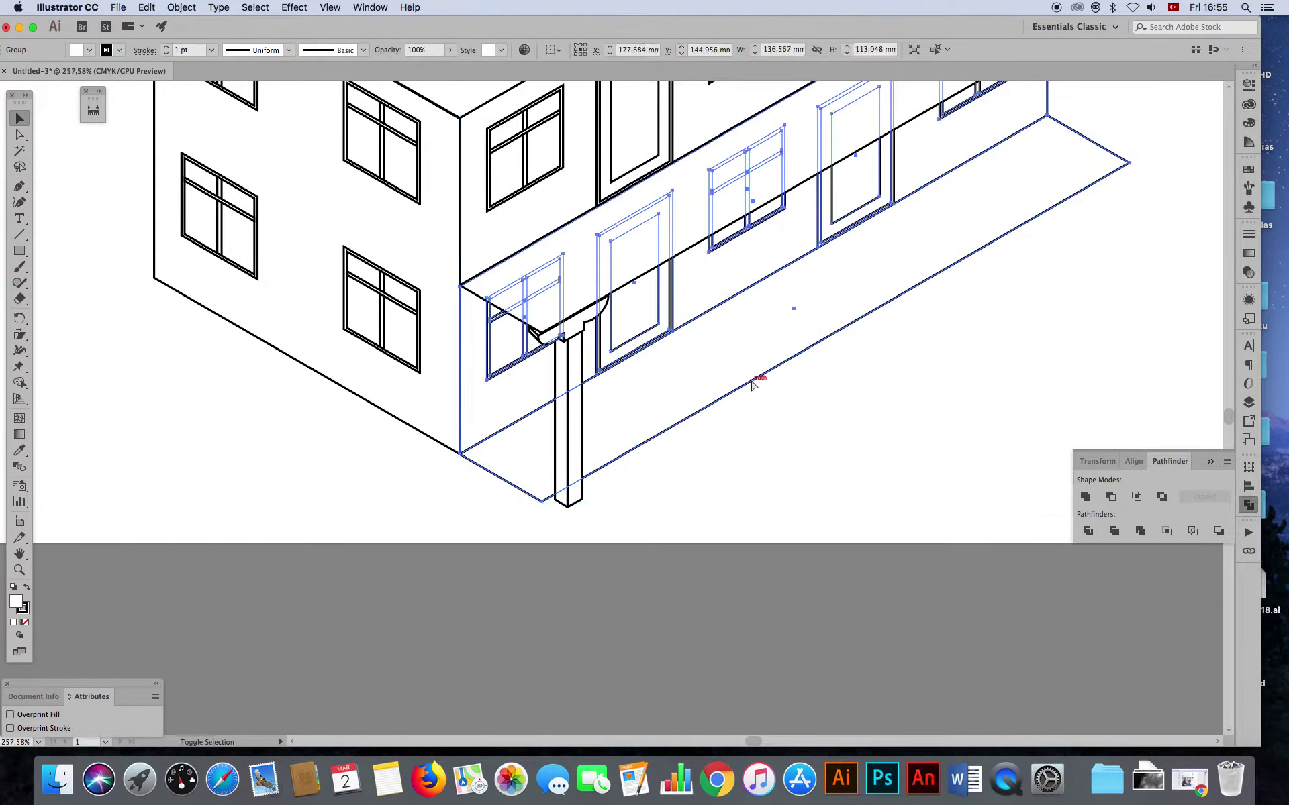
click(763, 475)
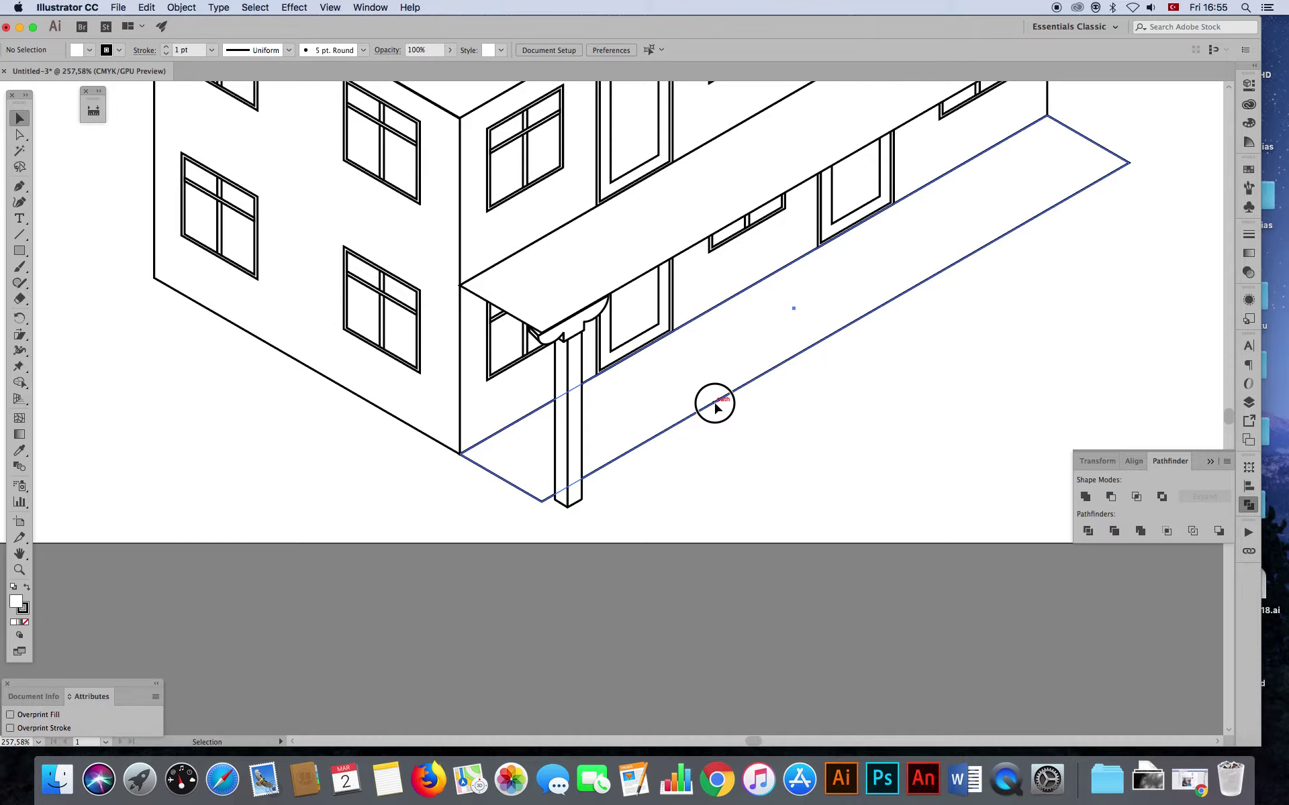
drag(715, 407, 724, 429)
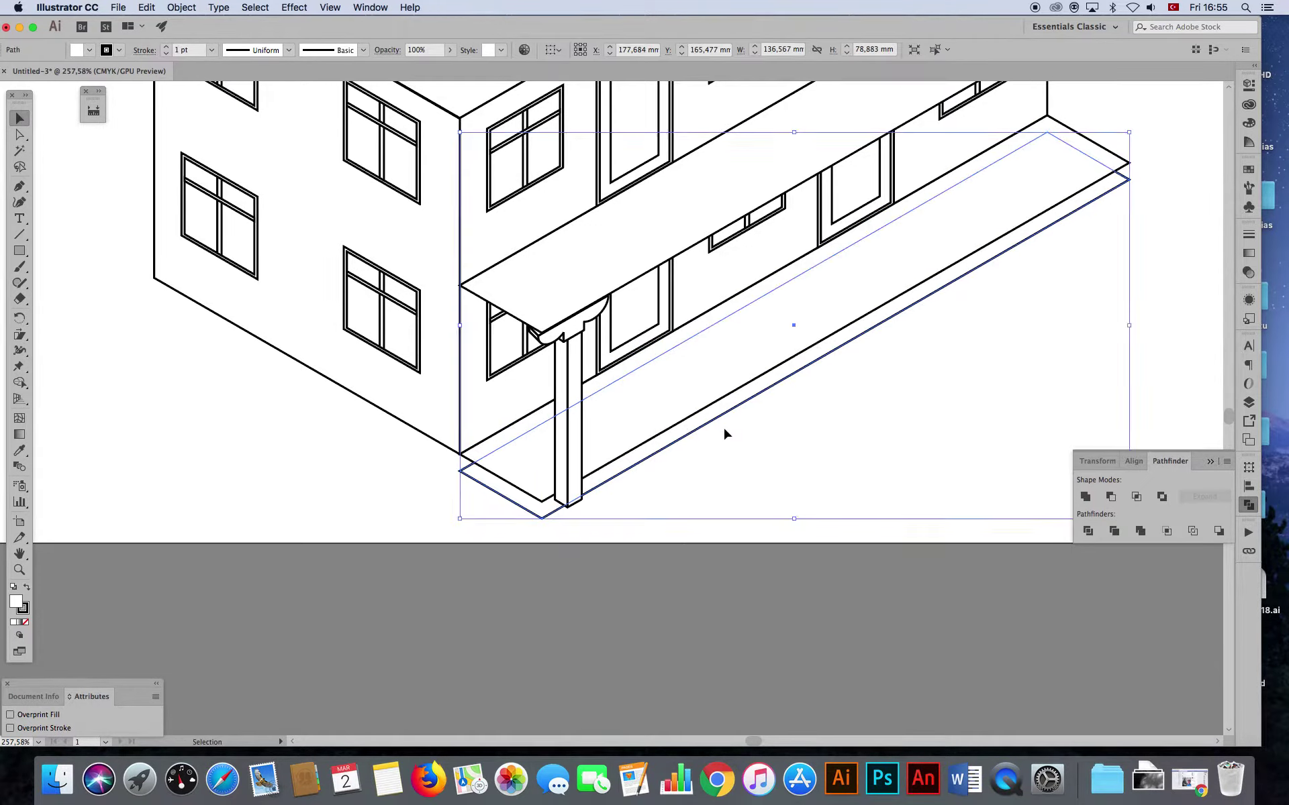
click(639, 588)
- Move the lower outline's right and left anchors up to meet the floor corners
click(25, 137)
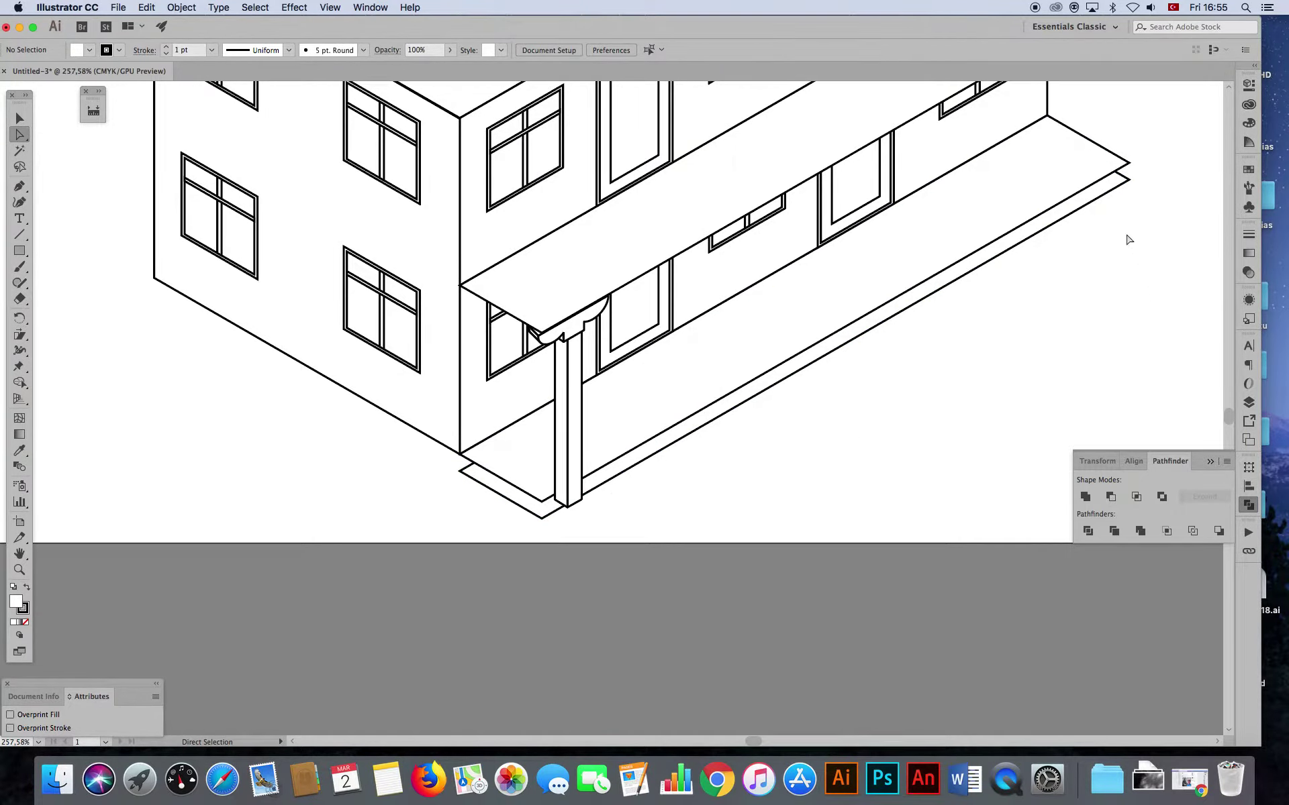
click(1127, 178)
key(p)
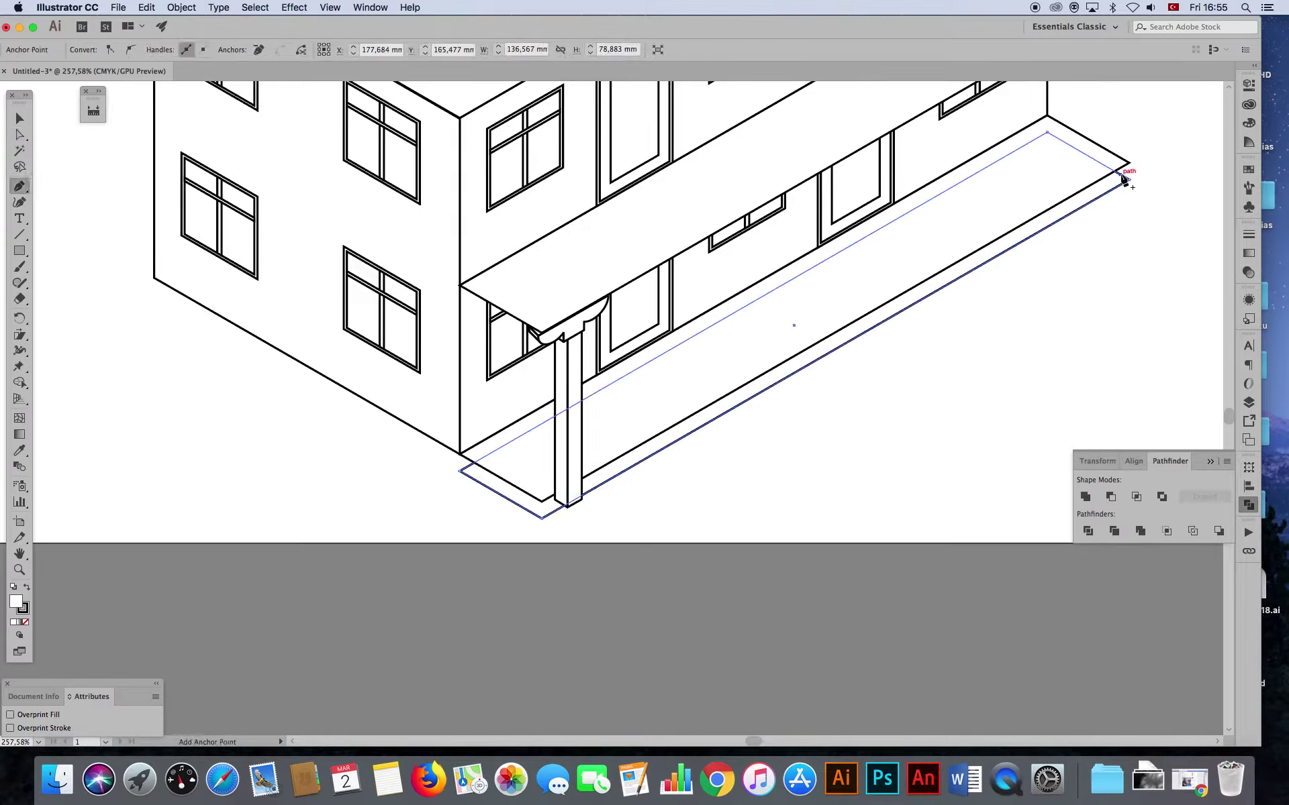
key(a)
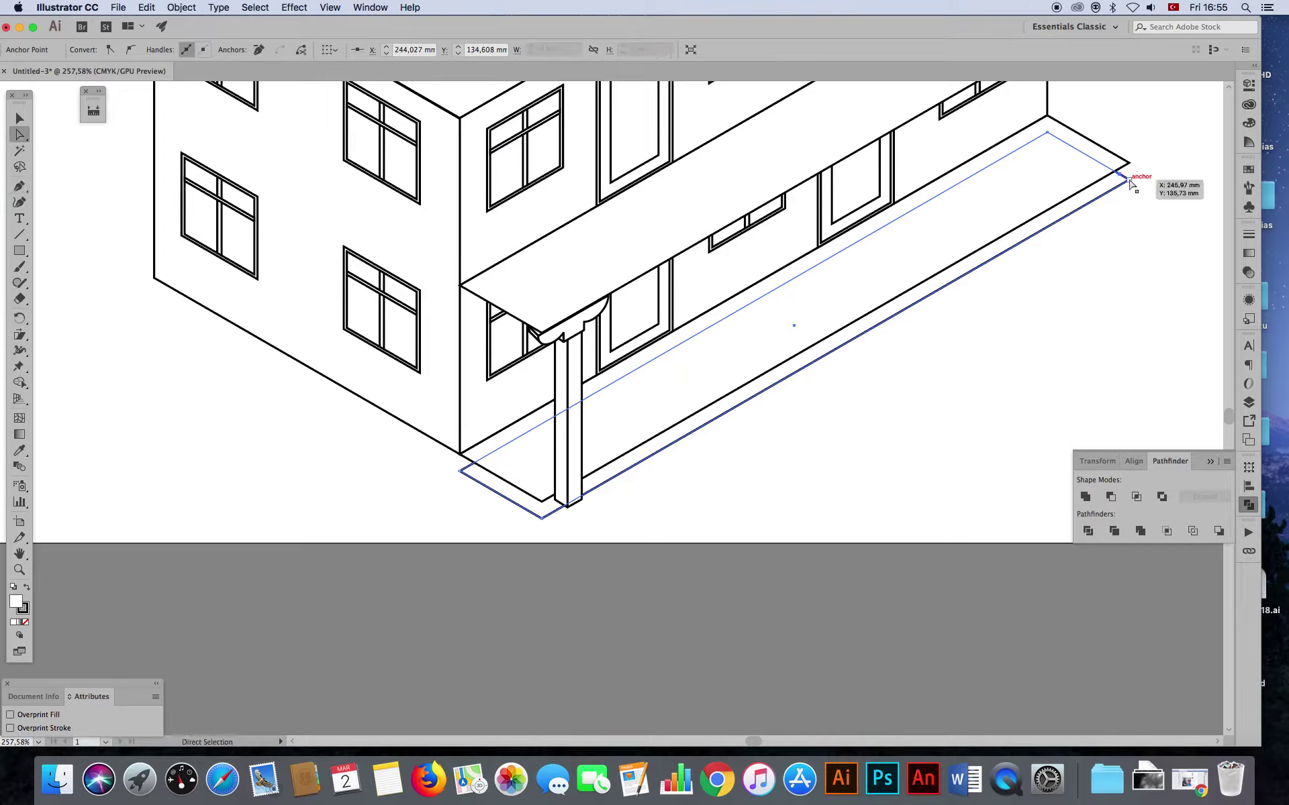
drag(1122, 177, 1129, 162)
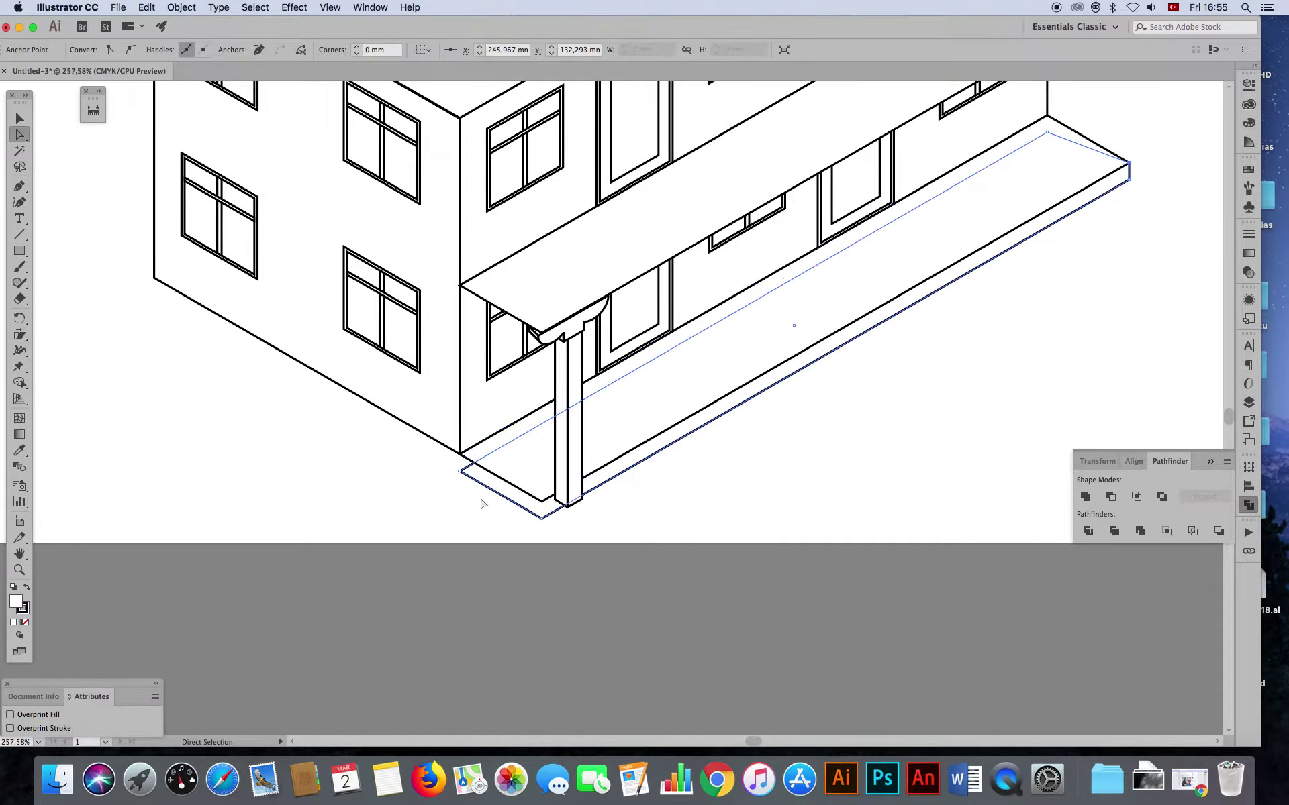
click(462, 470)
key(p)
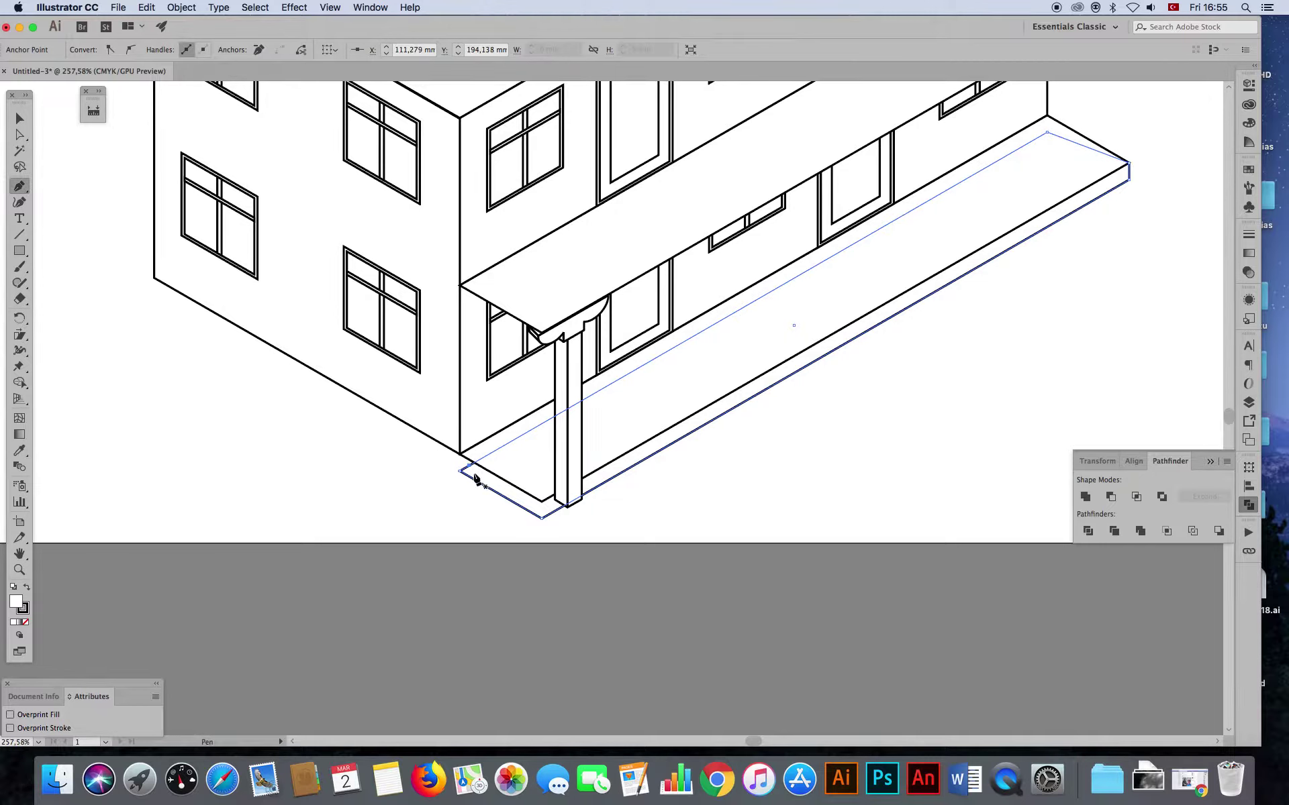
key(a)
drag(473, 471, 460, 454)
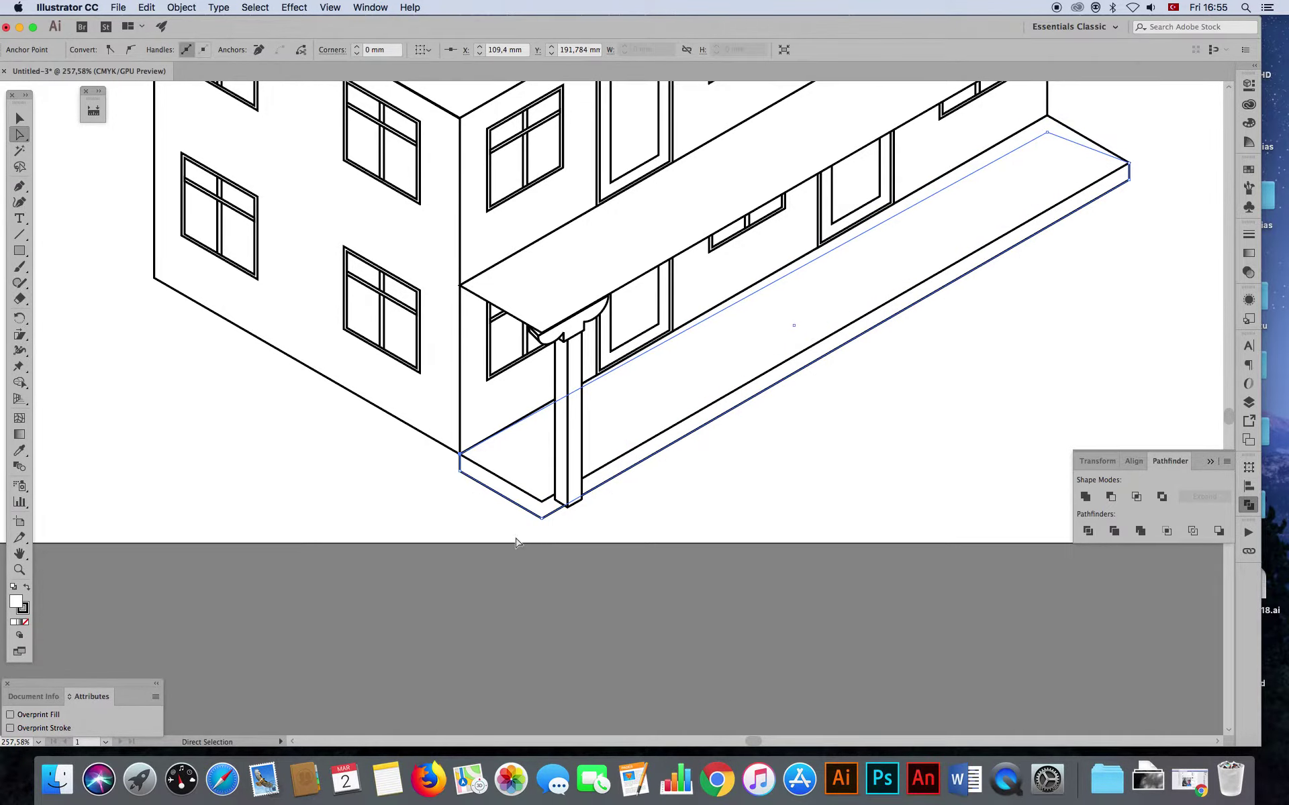
click(568, 516)
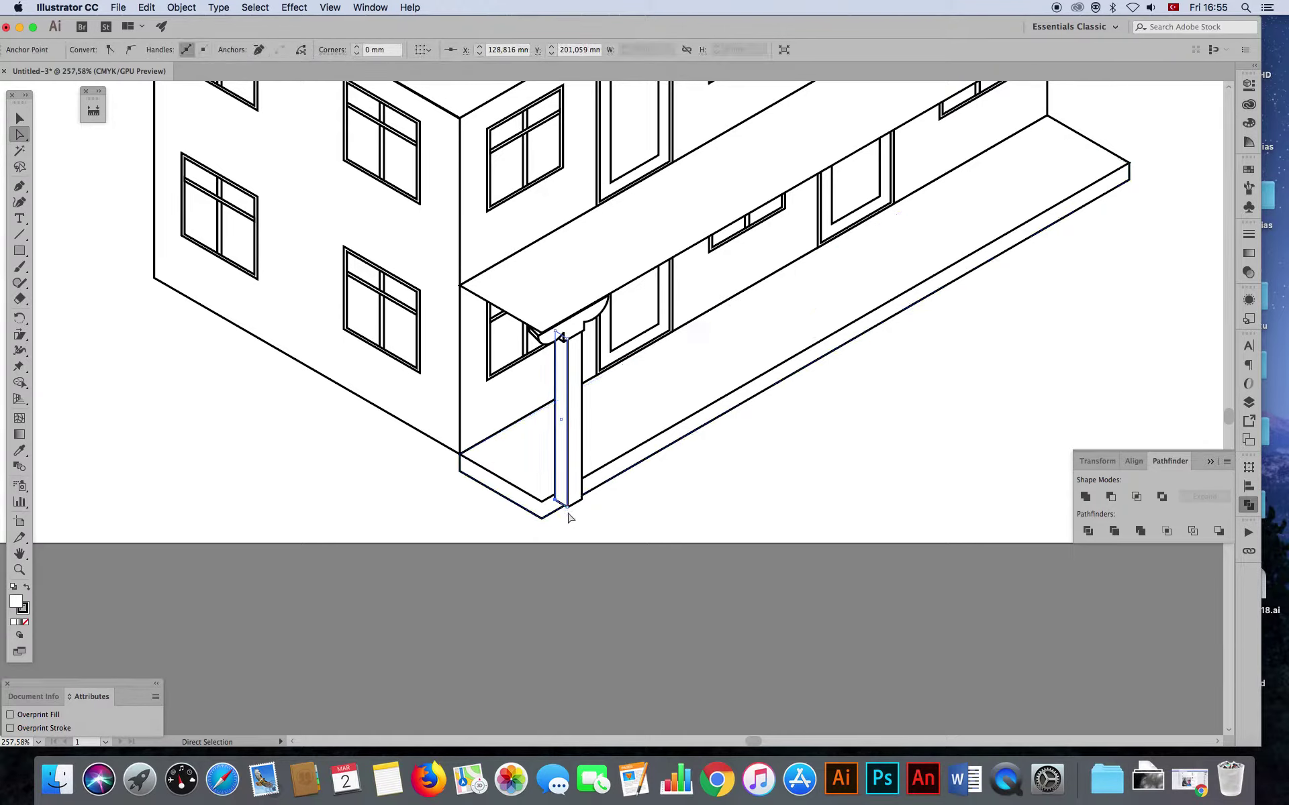
- Zoom into the column base and reshape the column strip's bottom edge
click(20, 569)
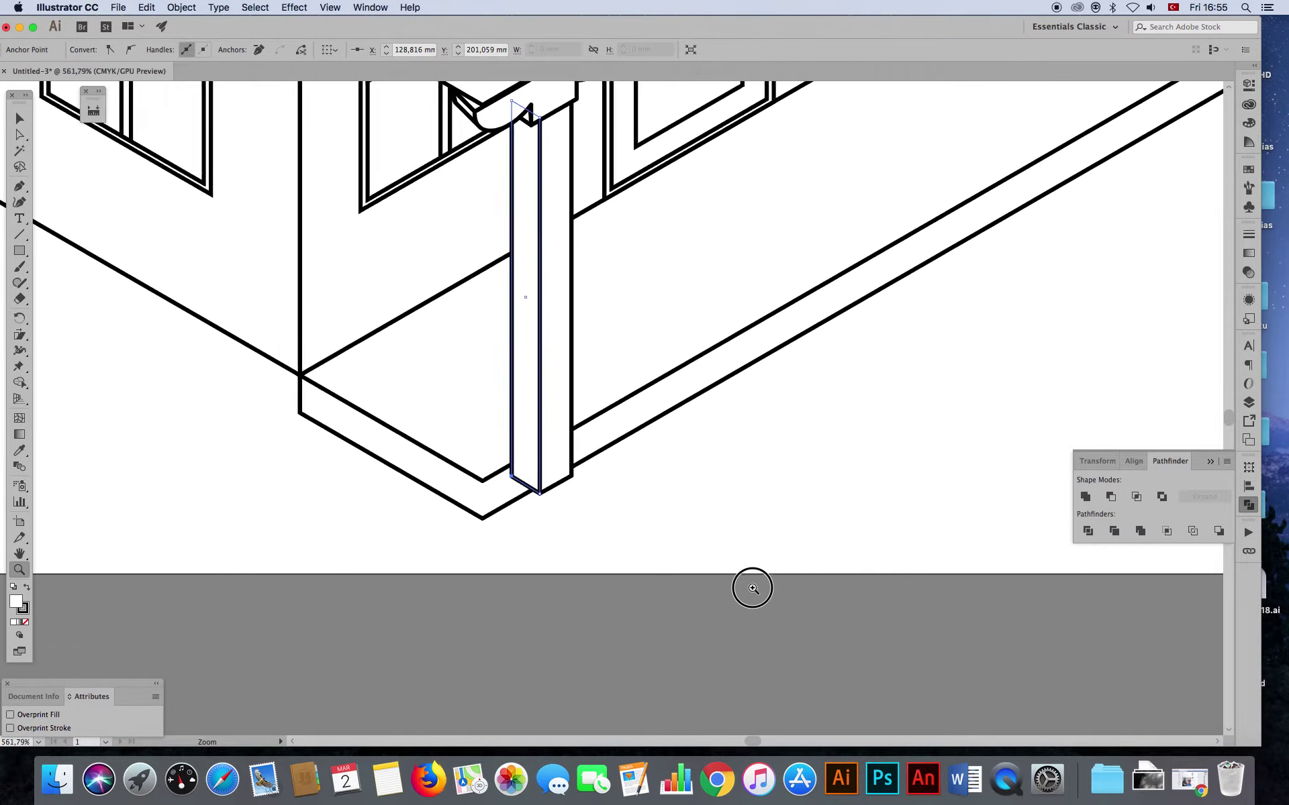
drag(594, 521, 836, 635)
click(19, 134)
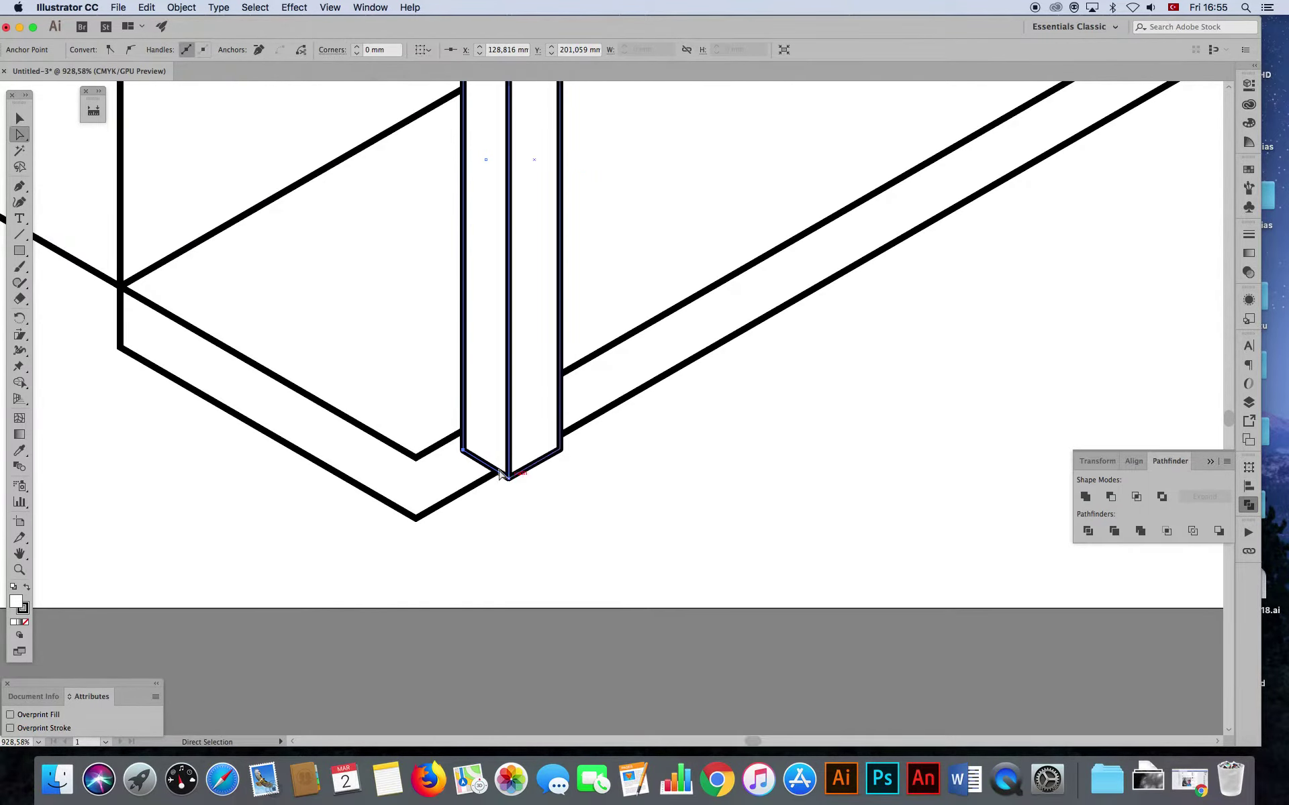
drag(510, 482, 545, 463)
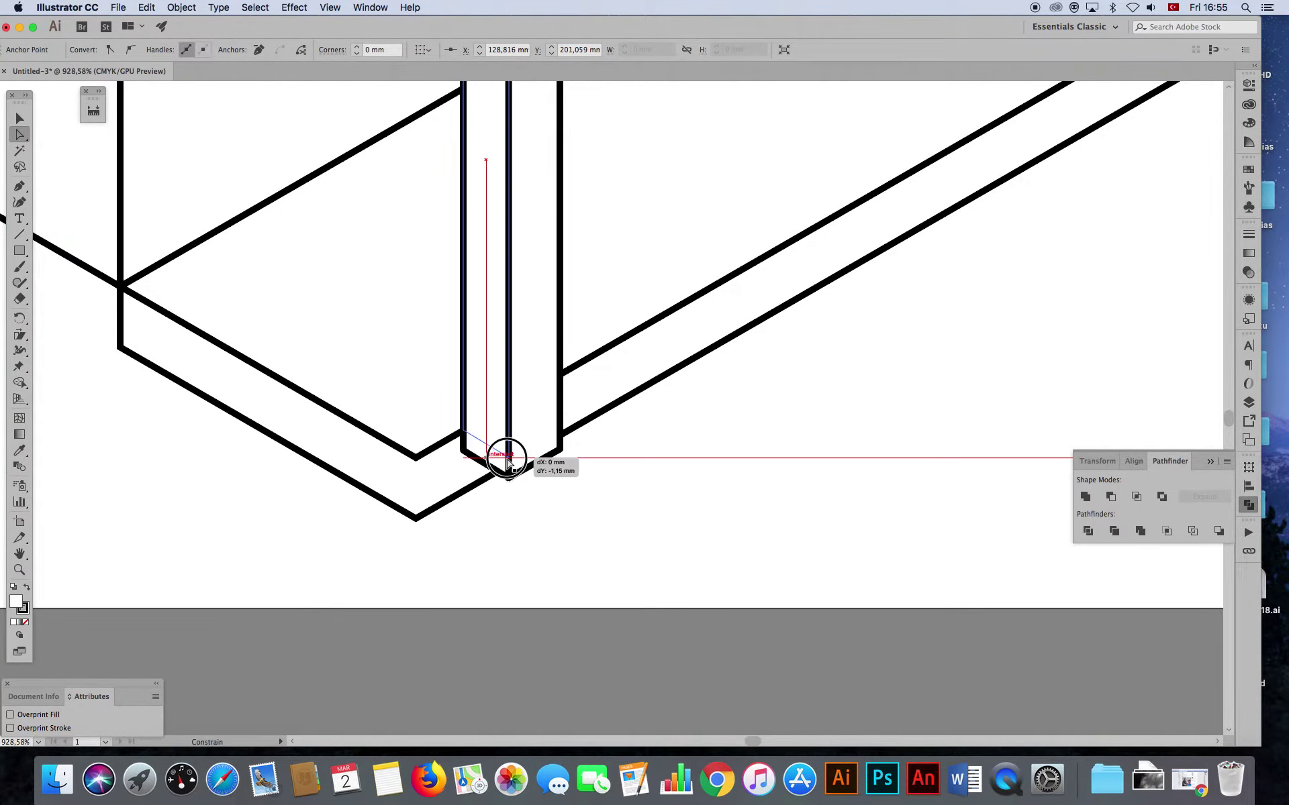
mouse_move(545, 463)
mouse_down()
mouse_move(510, 478)
mouse_move(559, 429)
mouse_up()
click(20, 118)
click(88, 416)
- Draw a closed six-sided outline around the foot of the porch column
click(19, 186)
click(462, 429)
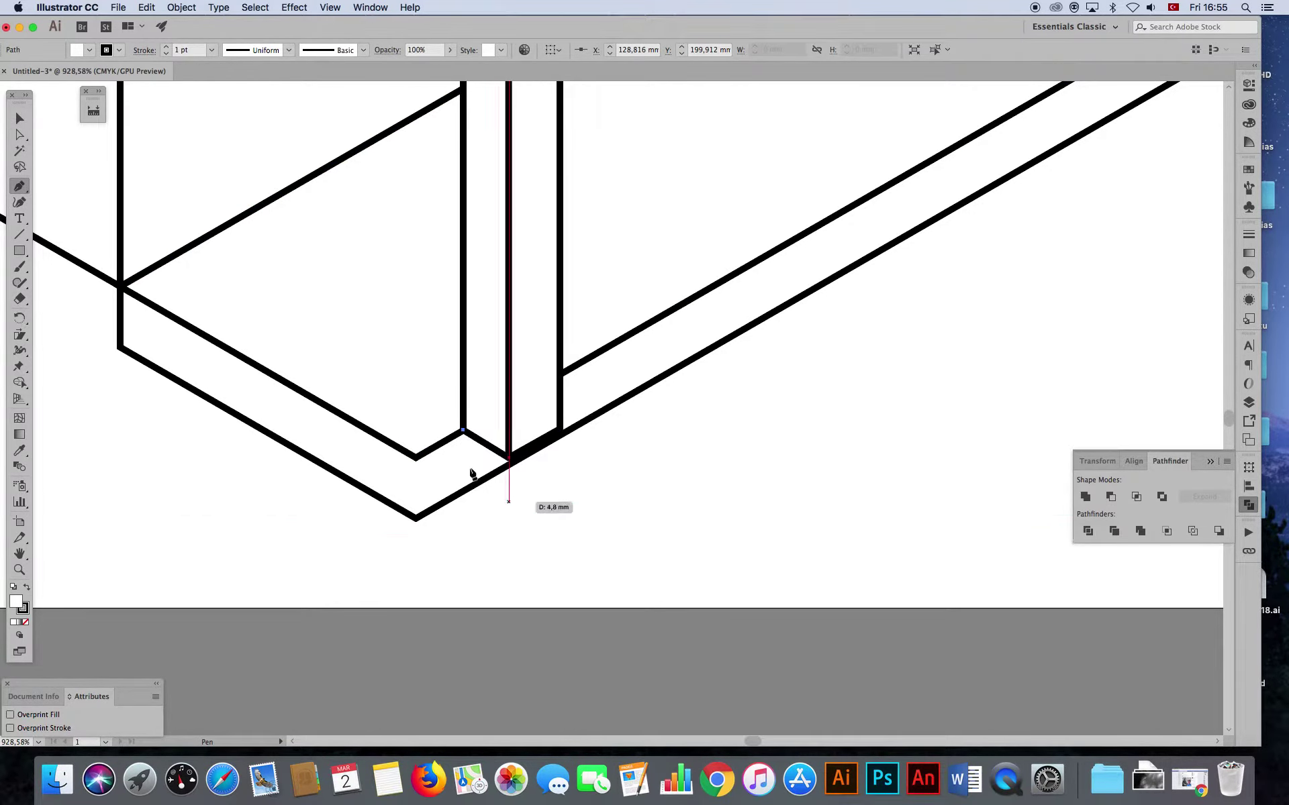
click(448, 438)
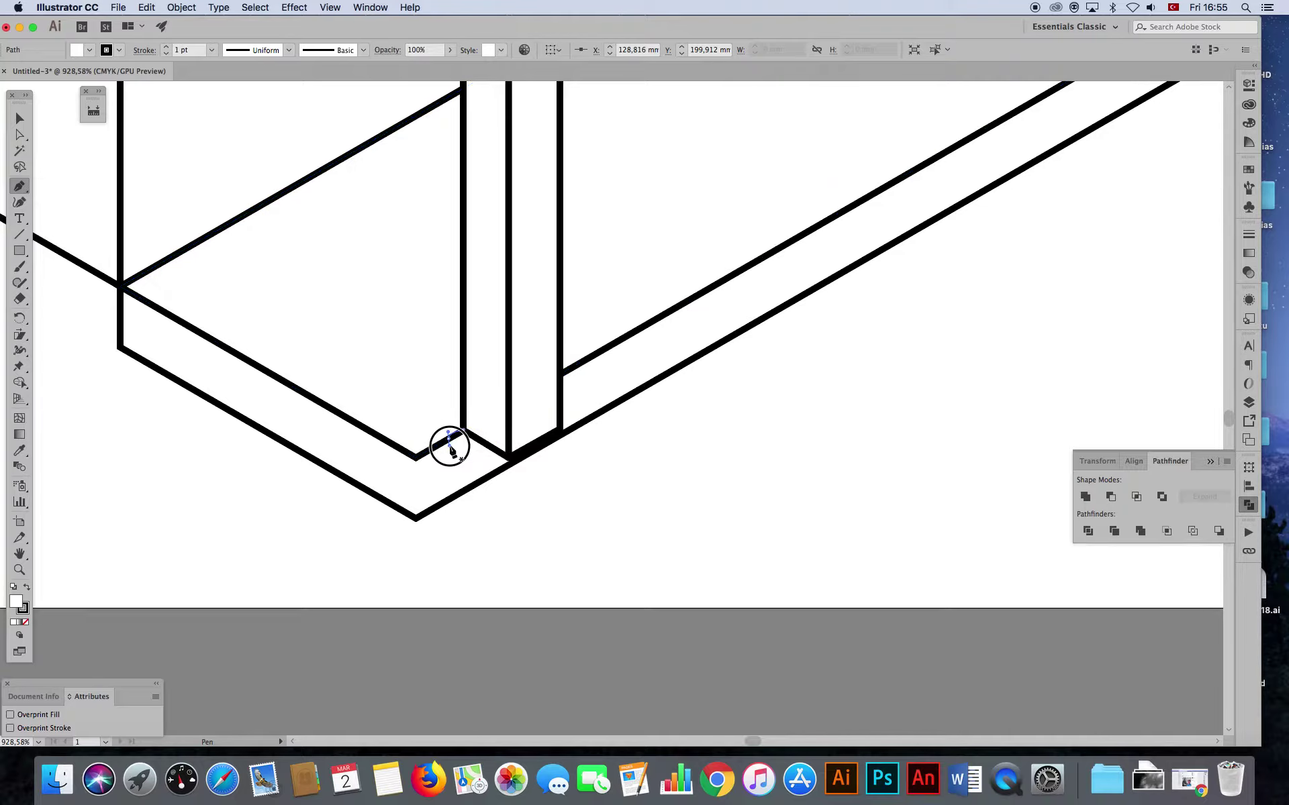
drag(450, 446, 458, 515)
click(451, 497)
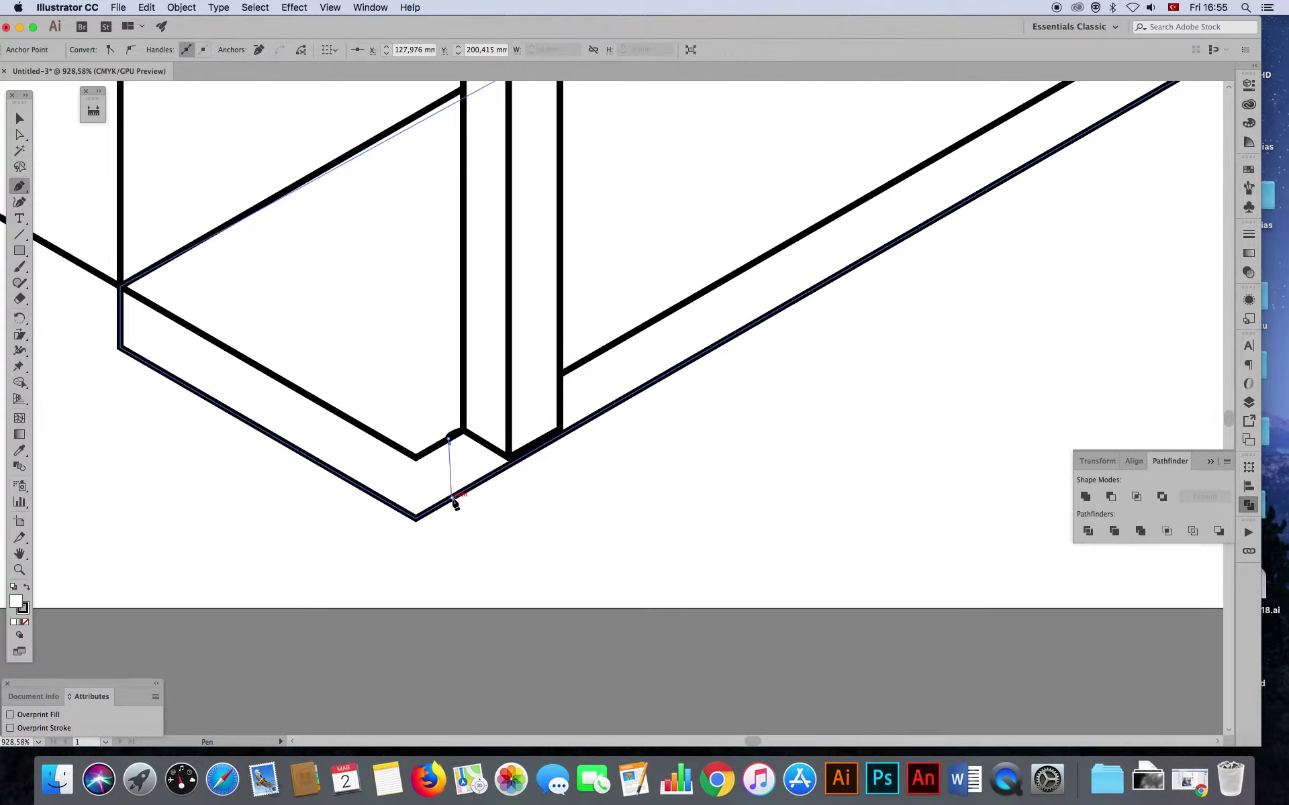
drag(512, 540, 524, 540)
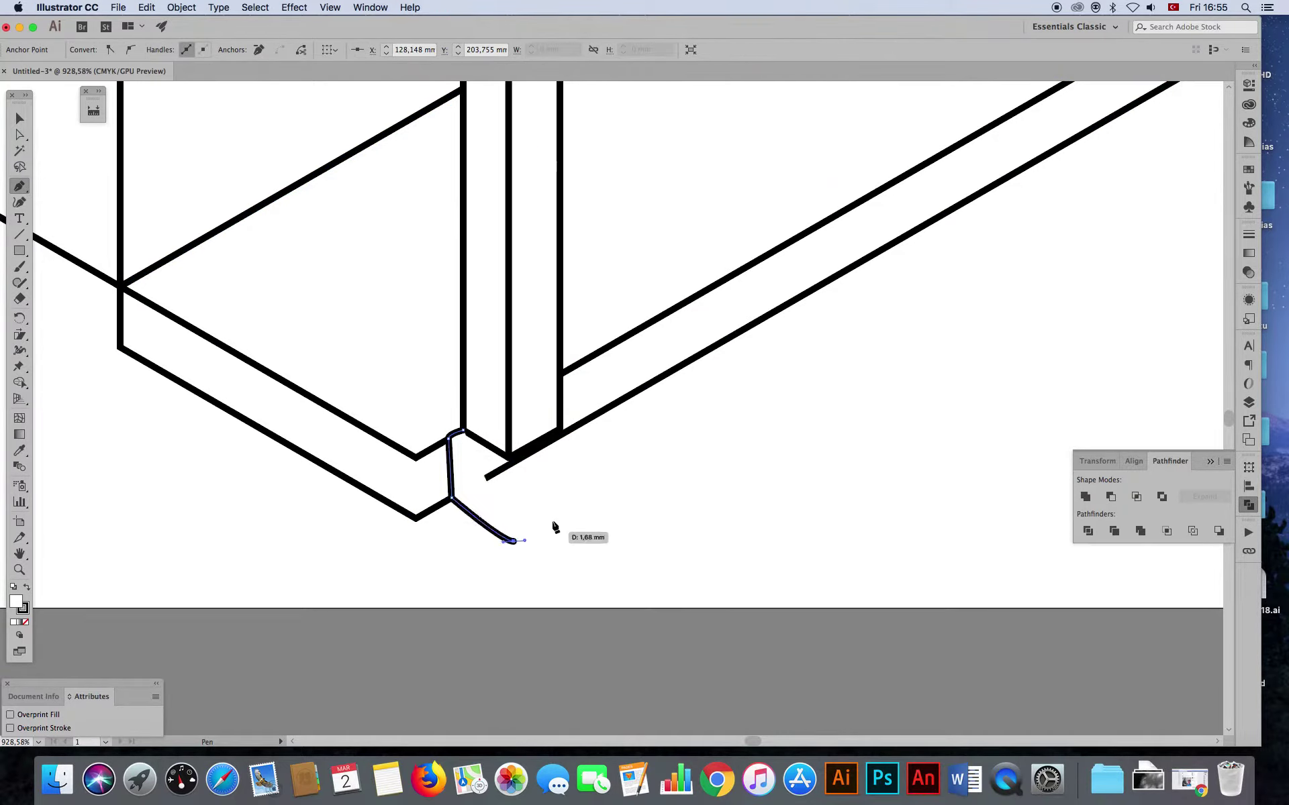
click(606, 485)
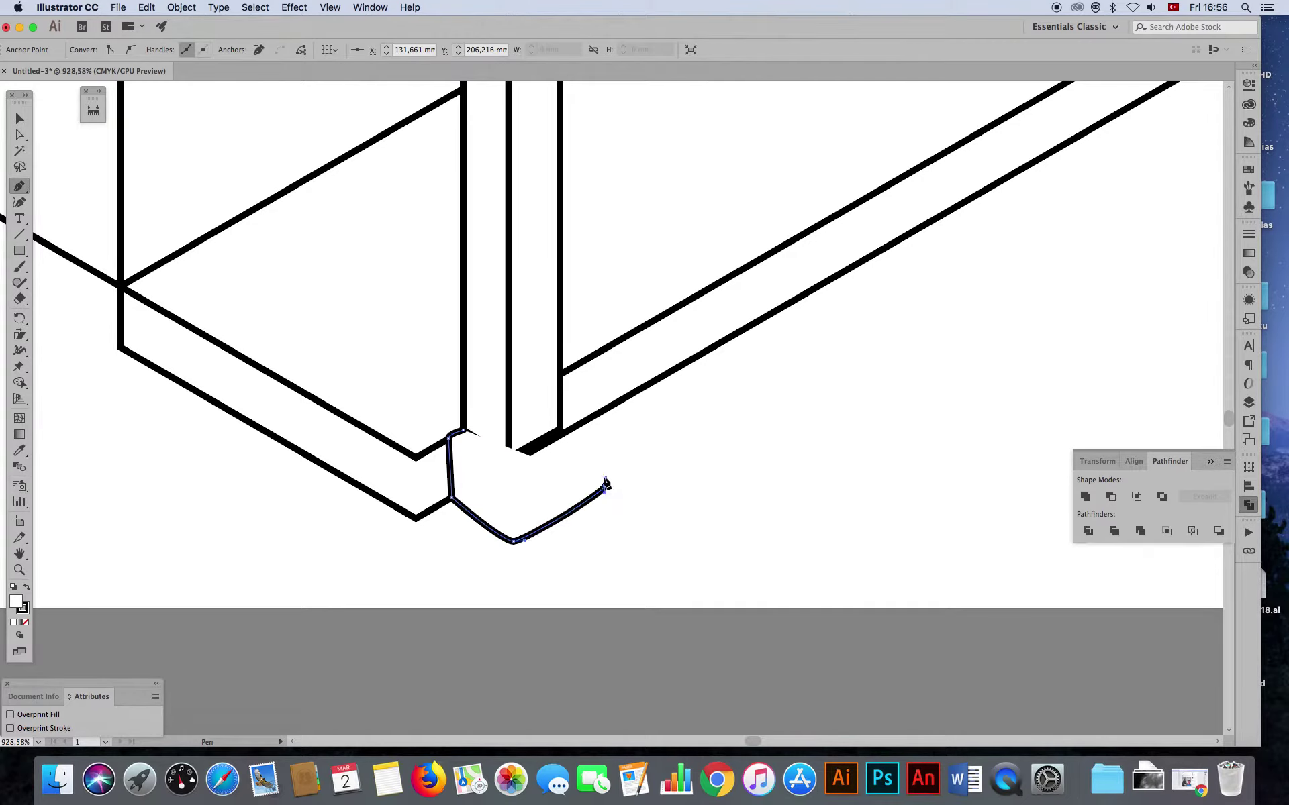
drag(589, 417, 574, 416)
click(541, 400)
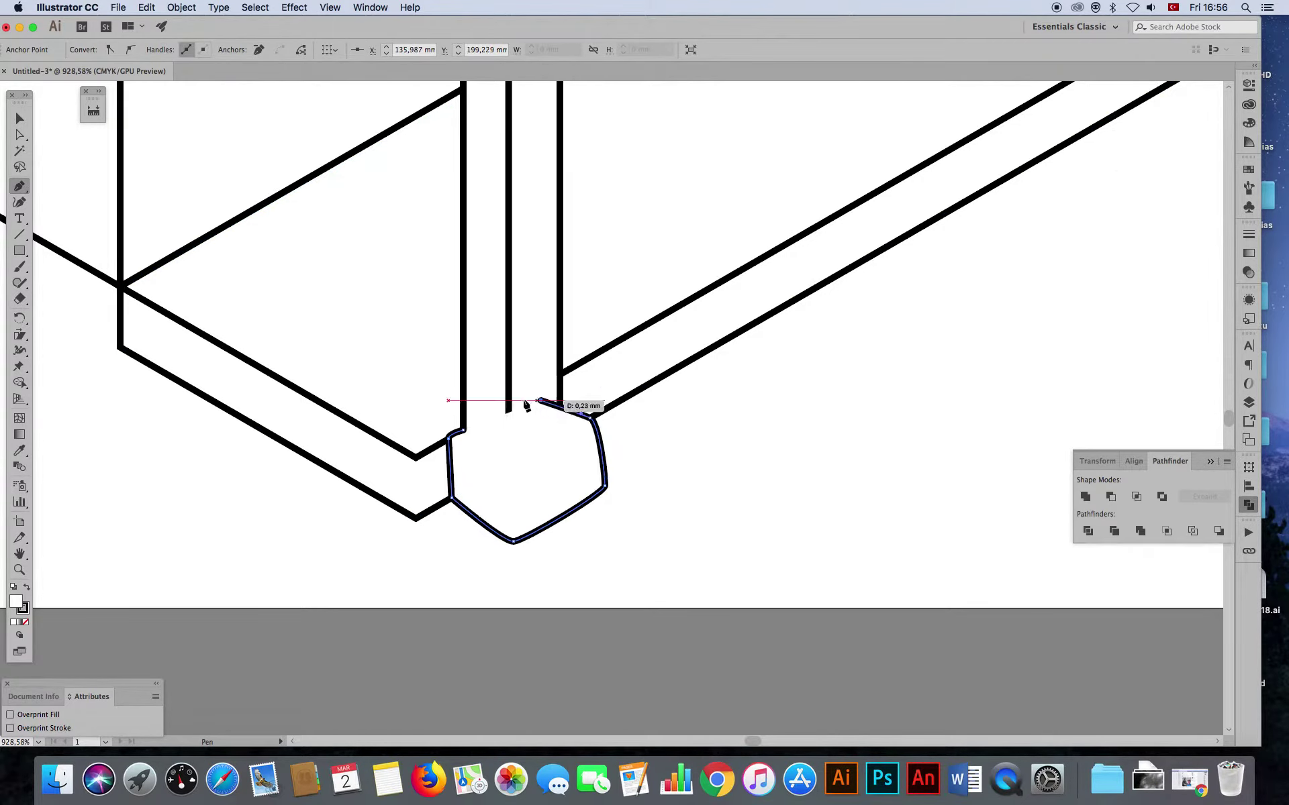
click(462, 431)
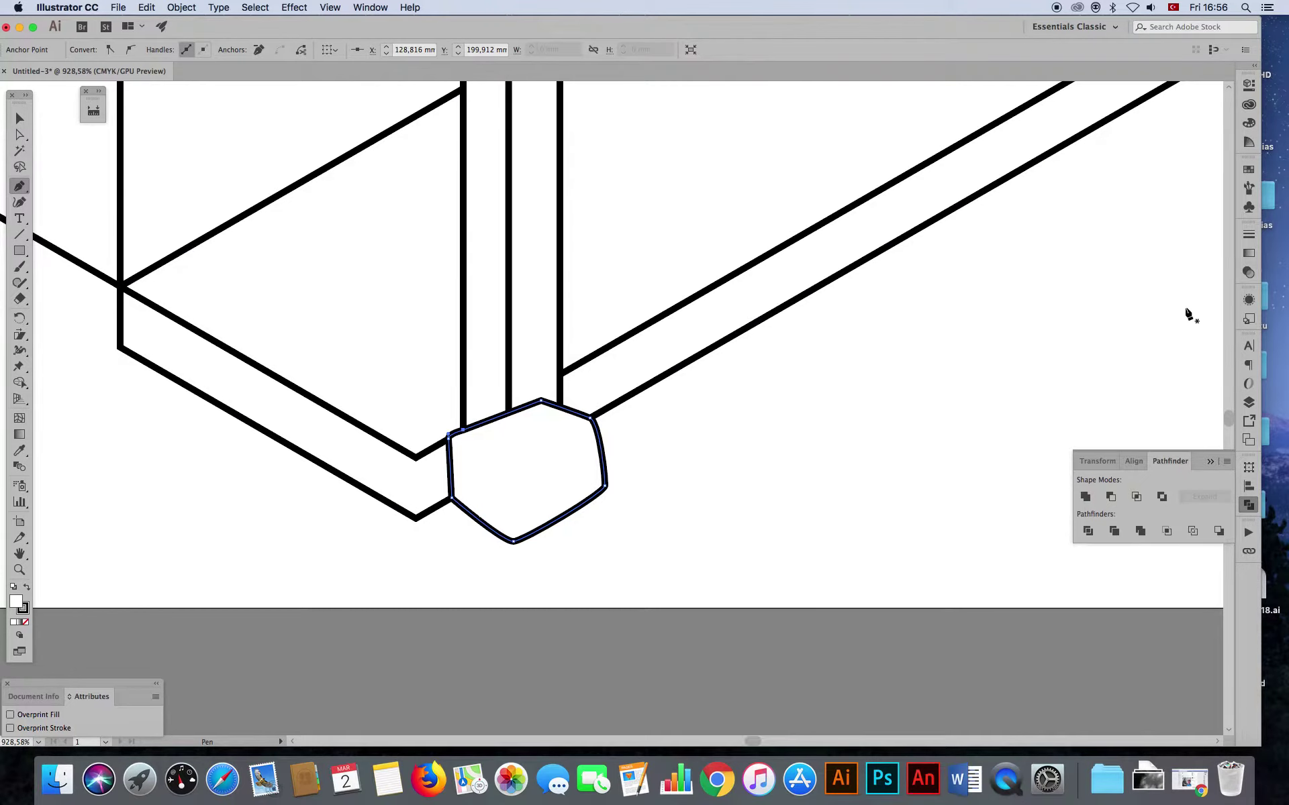
click(1247, 171)
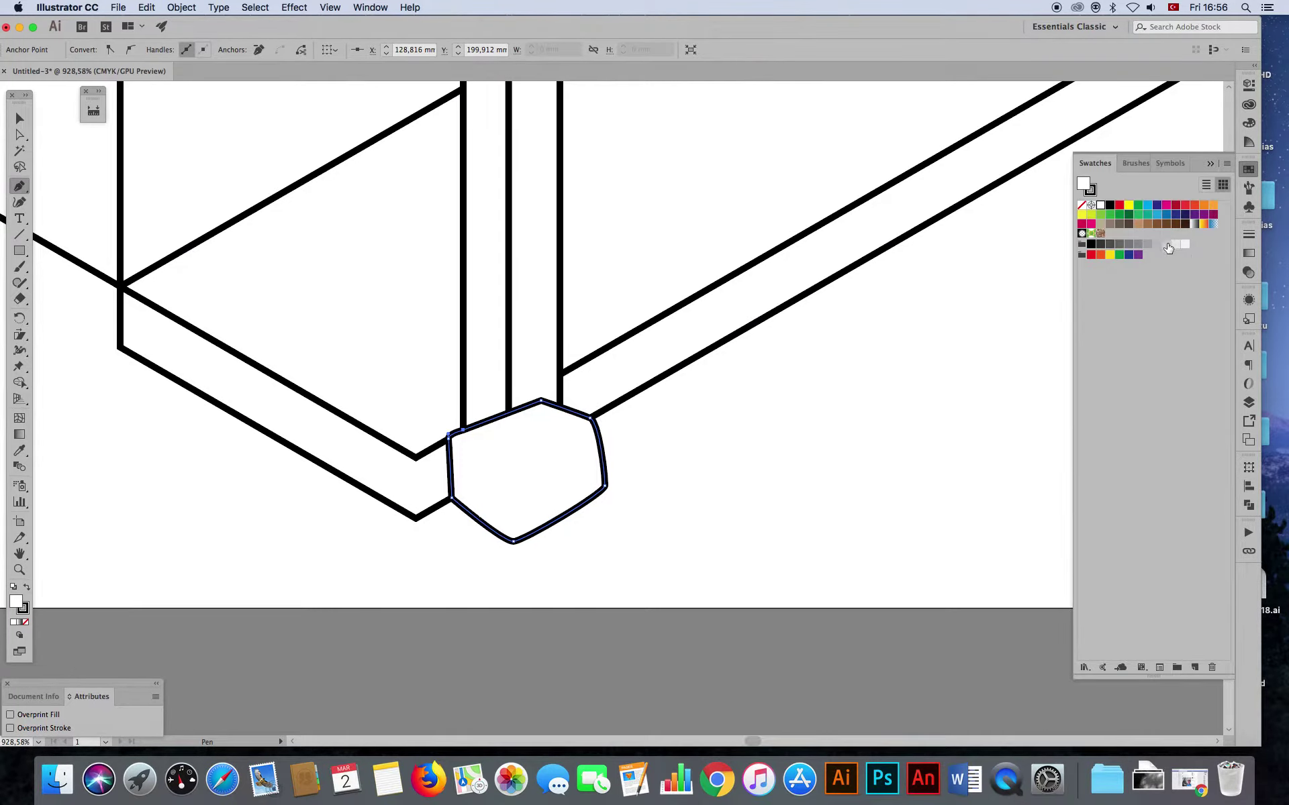
- Fill the foot light grey, bring the column in front, and adjust its left corners
click(1168, 245)
click(20, 118)
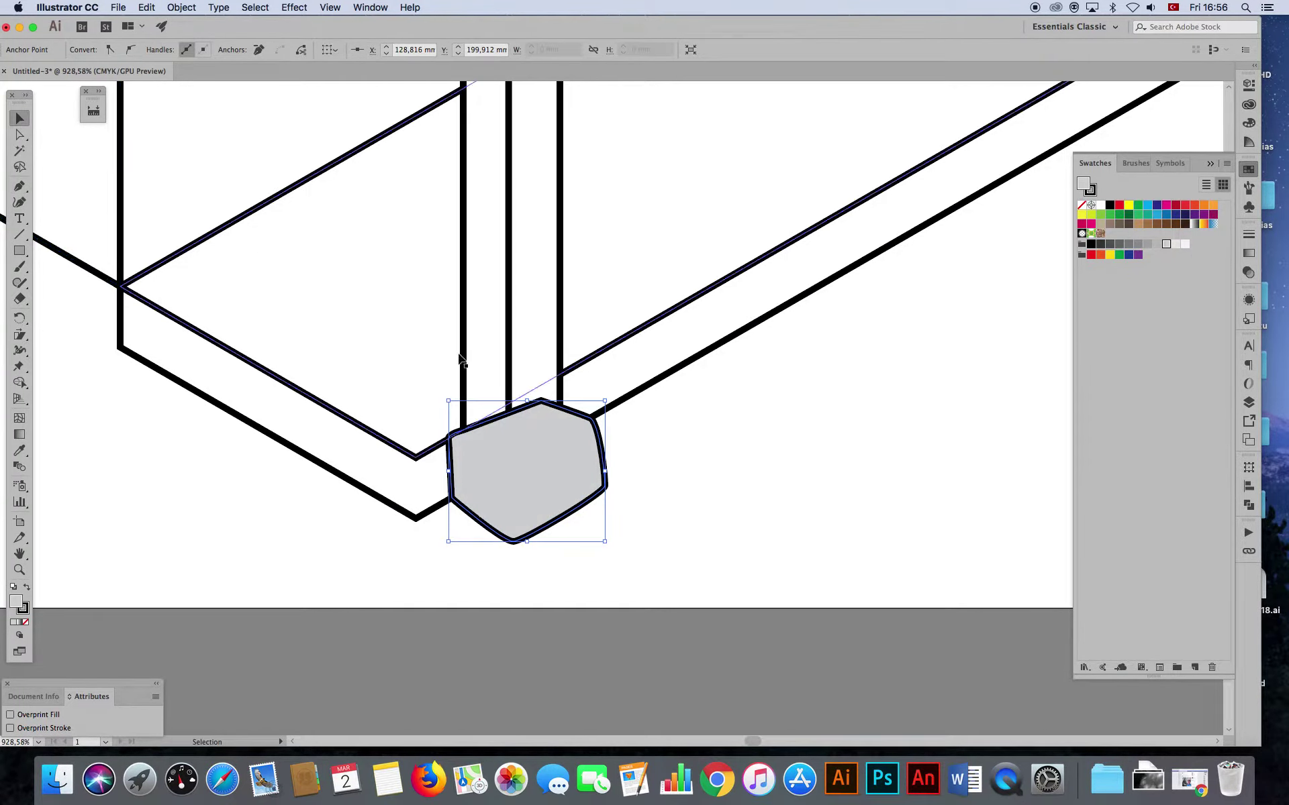
click(475, 352)
key(super+shift+bracketright)
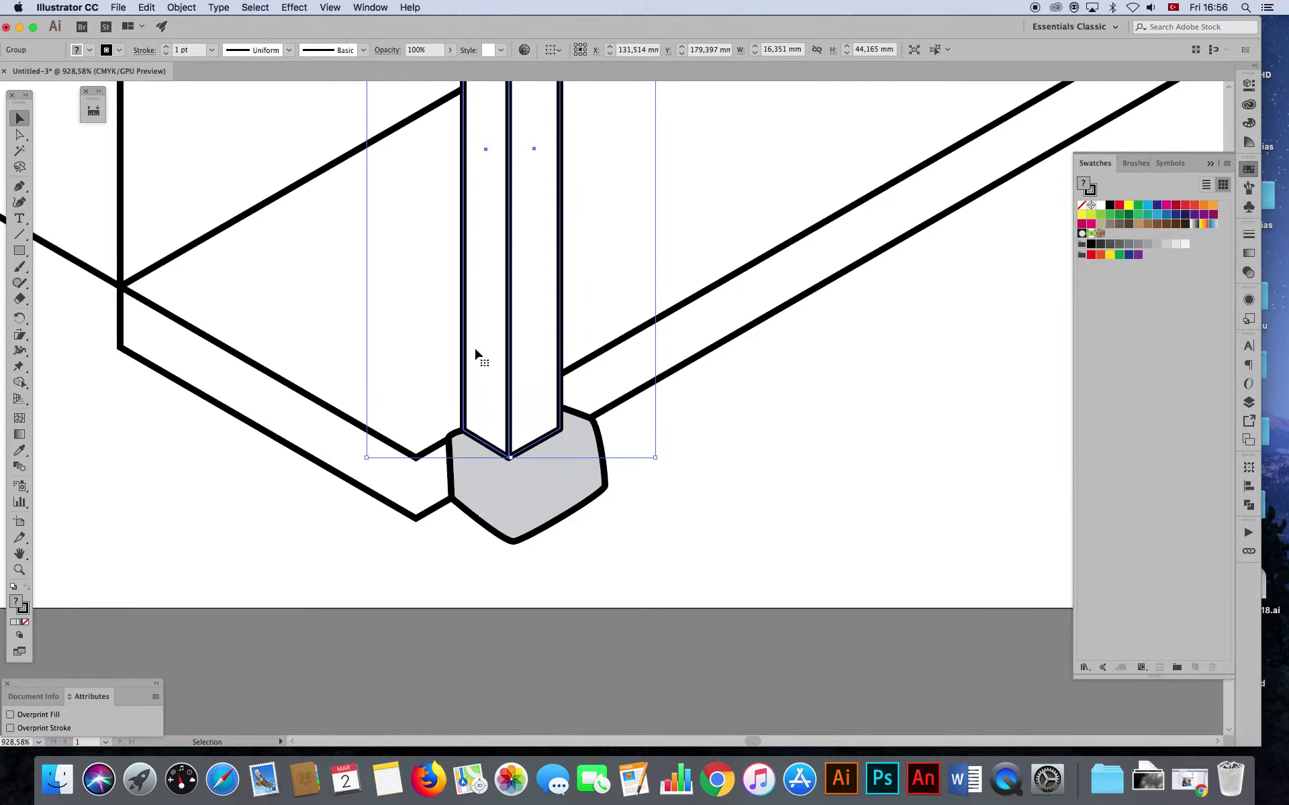
click(434, 590)
key(a)
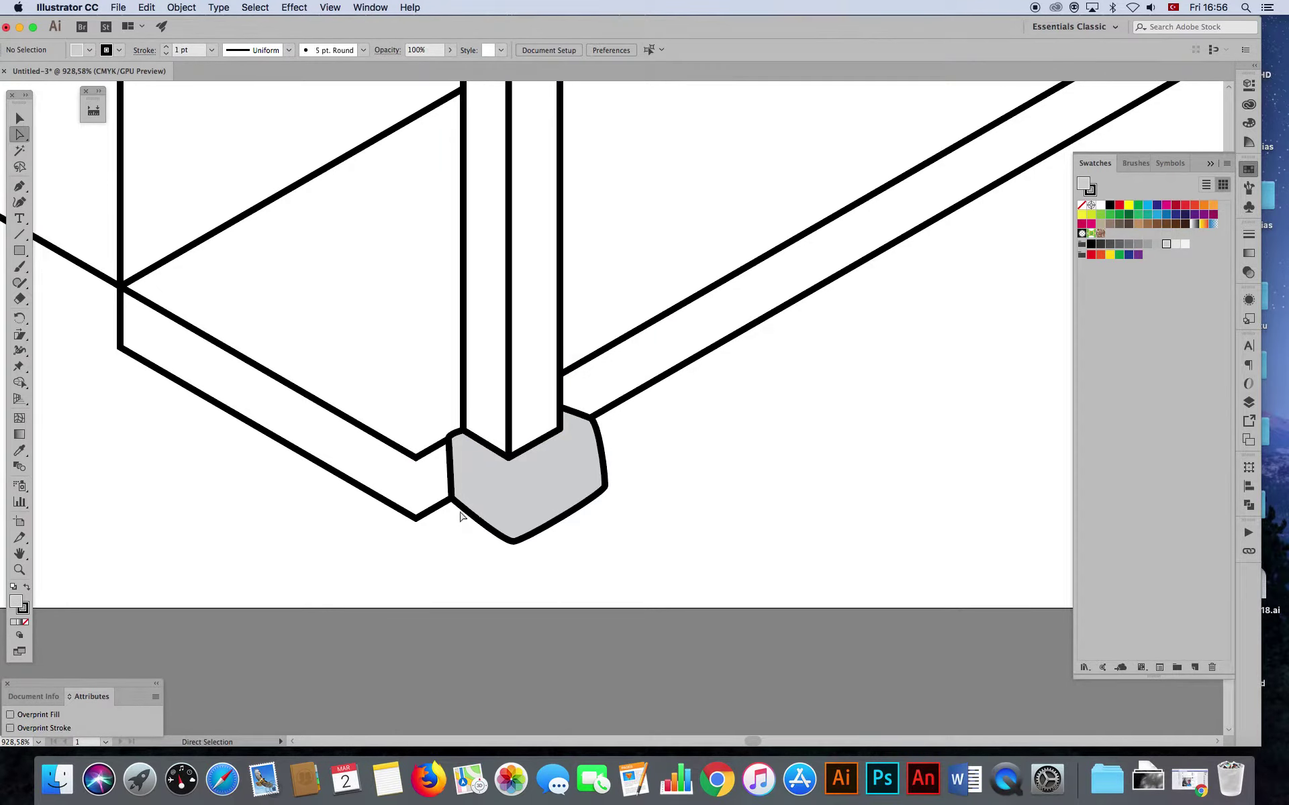
click(460, 455)
drag(449, 438, 446, 441)
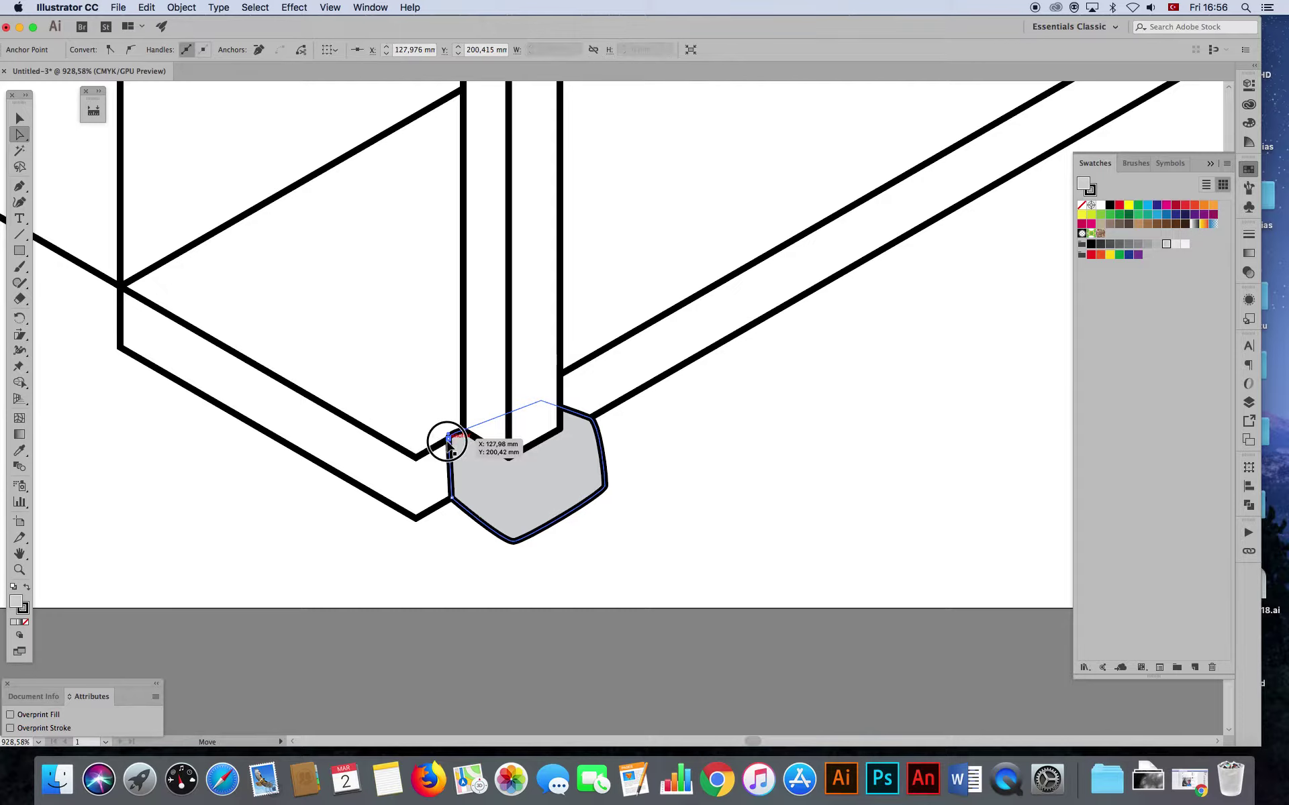
drag(446, 440, 444, 443)
drag(451, 497, 449, 505)
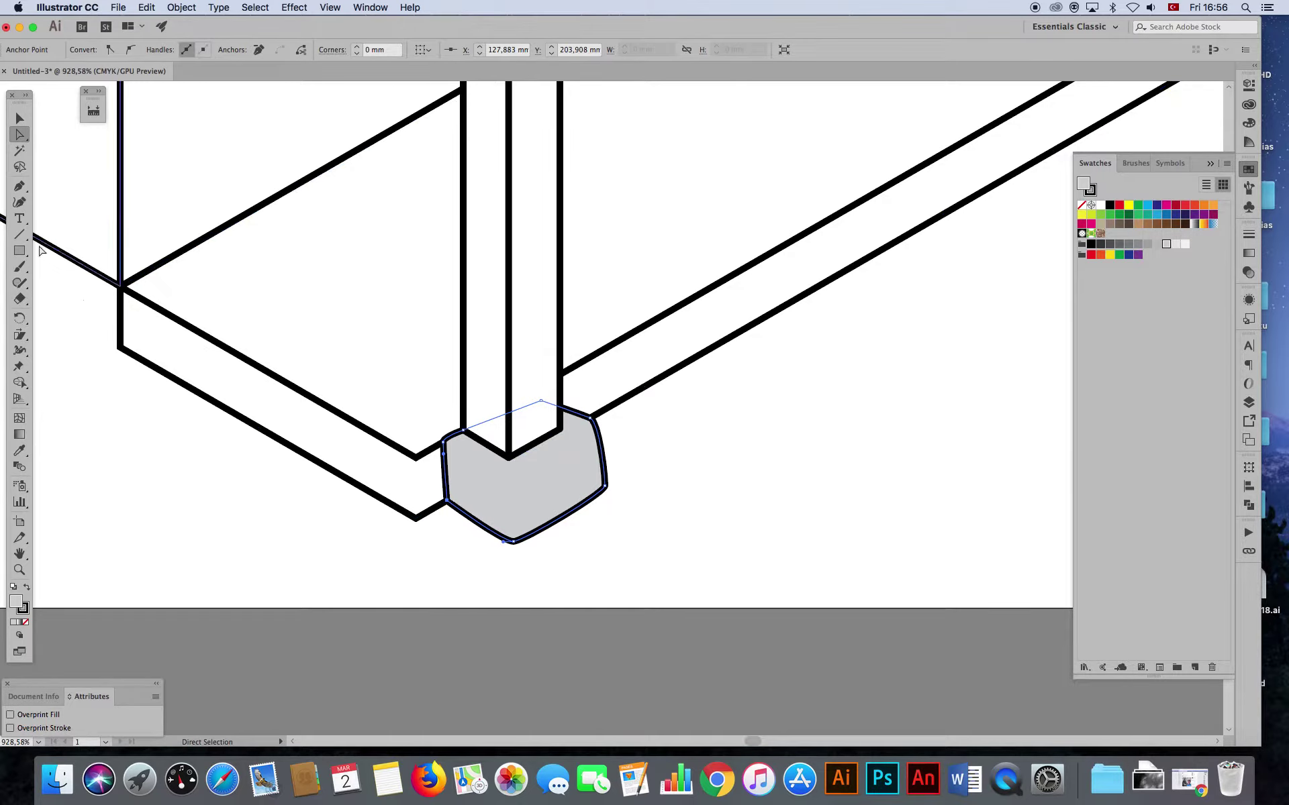
click(67, 322)
- Draw a curved top edge across the foot and bring the column forward again
click(19, 185)
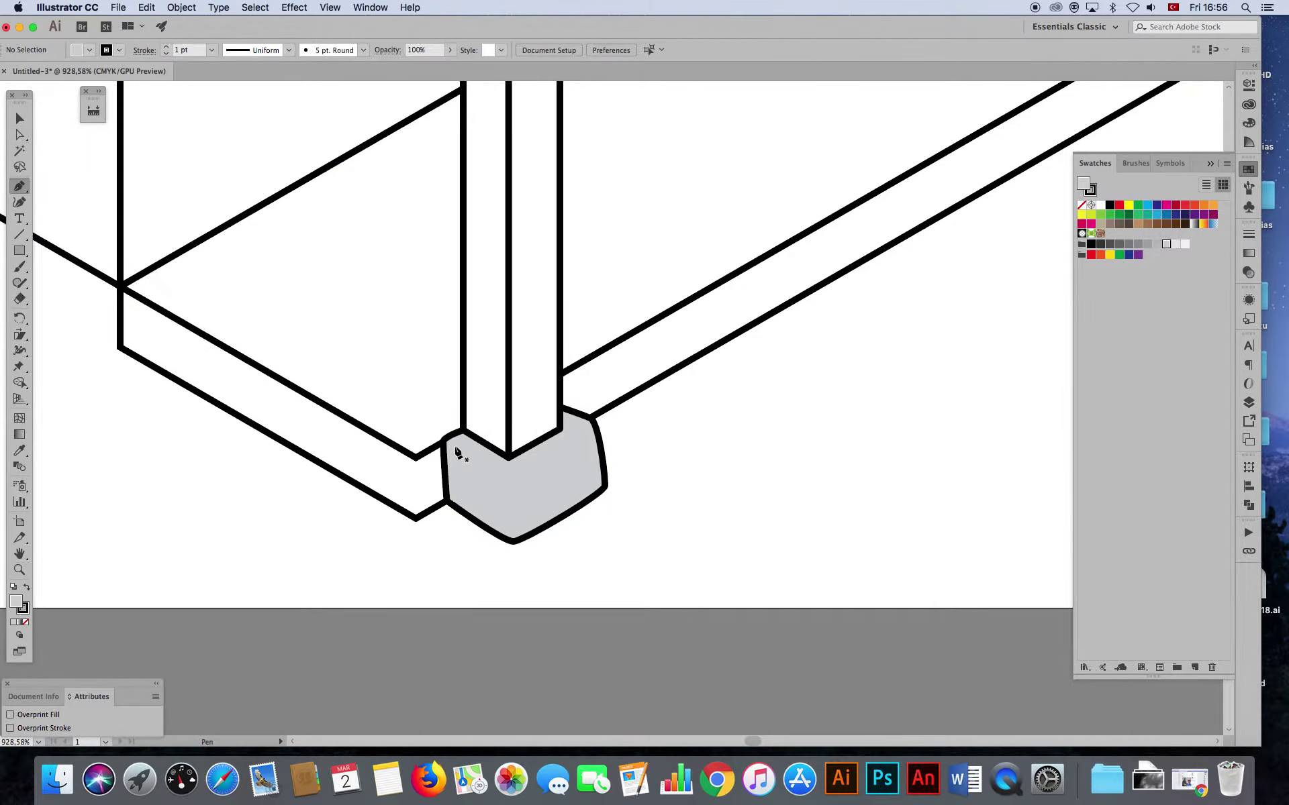
click(450, 445)
drag(514, 478, 533, 472)
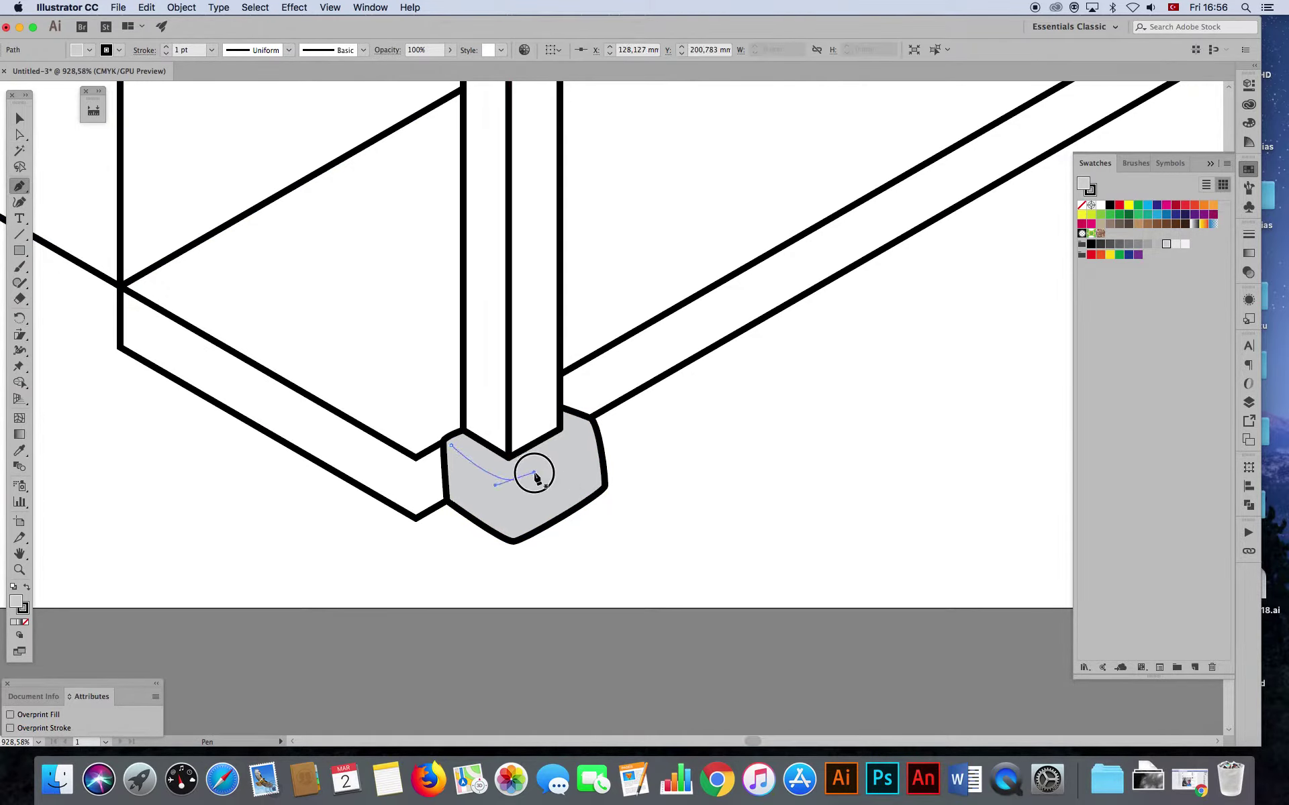
drag(587, 423, 571, 411)
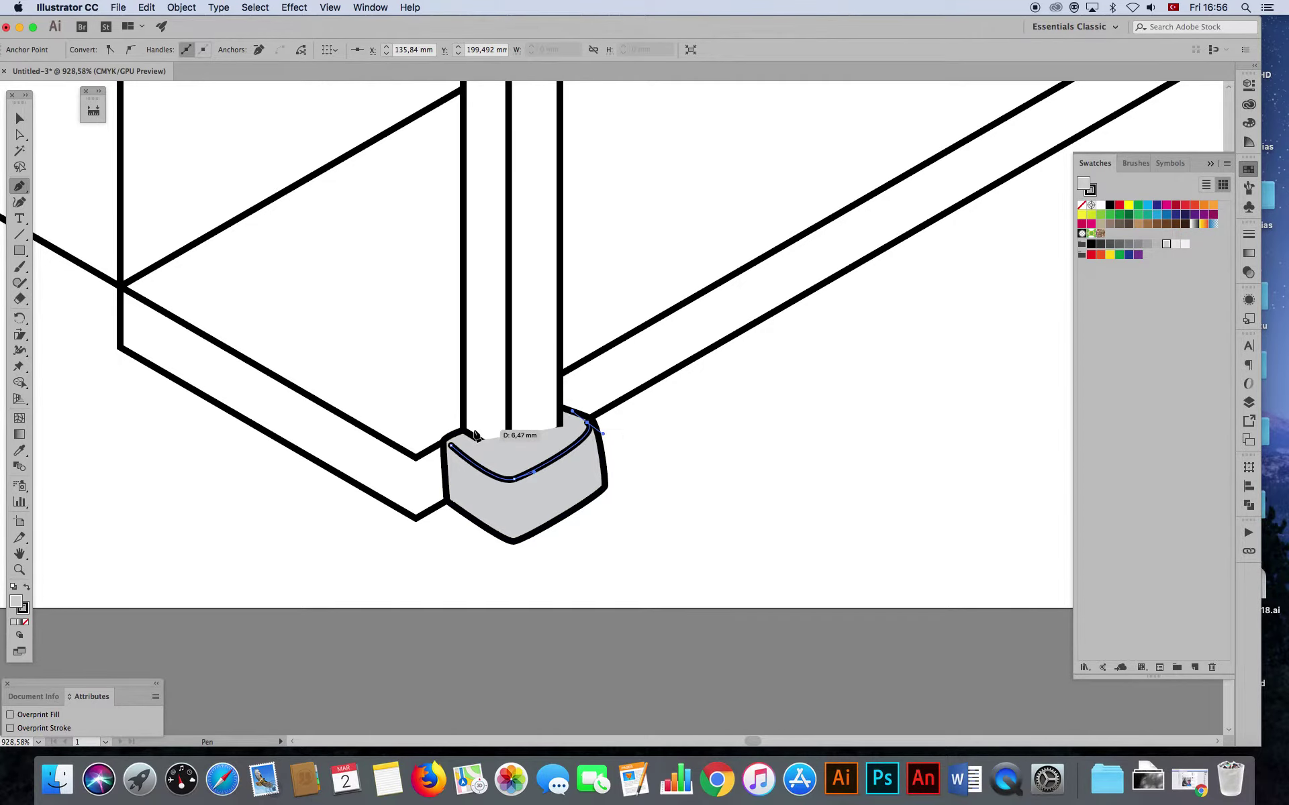
click(19, 118)
click(479, 335)
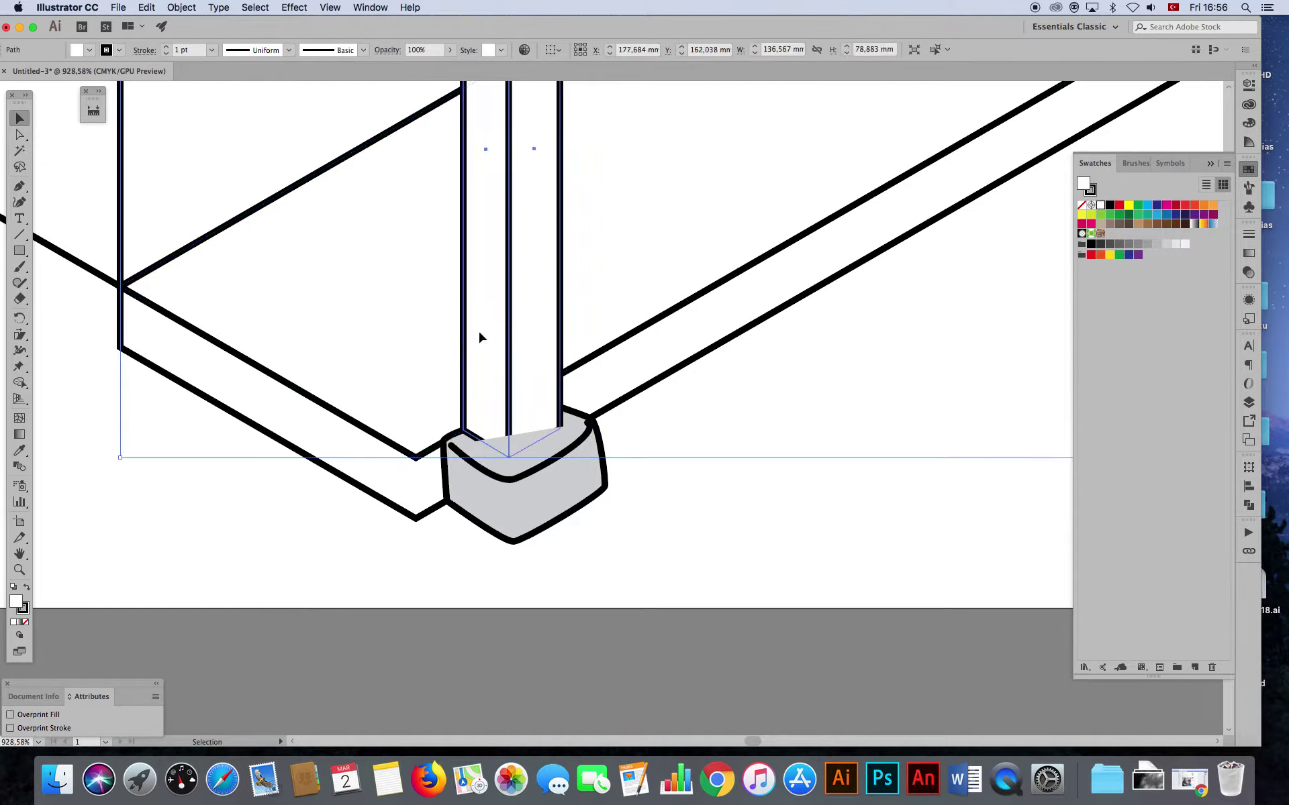
key(super+shift+bracketright)
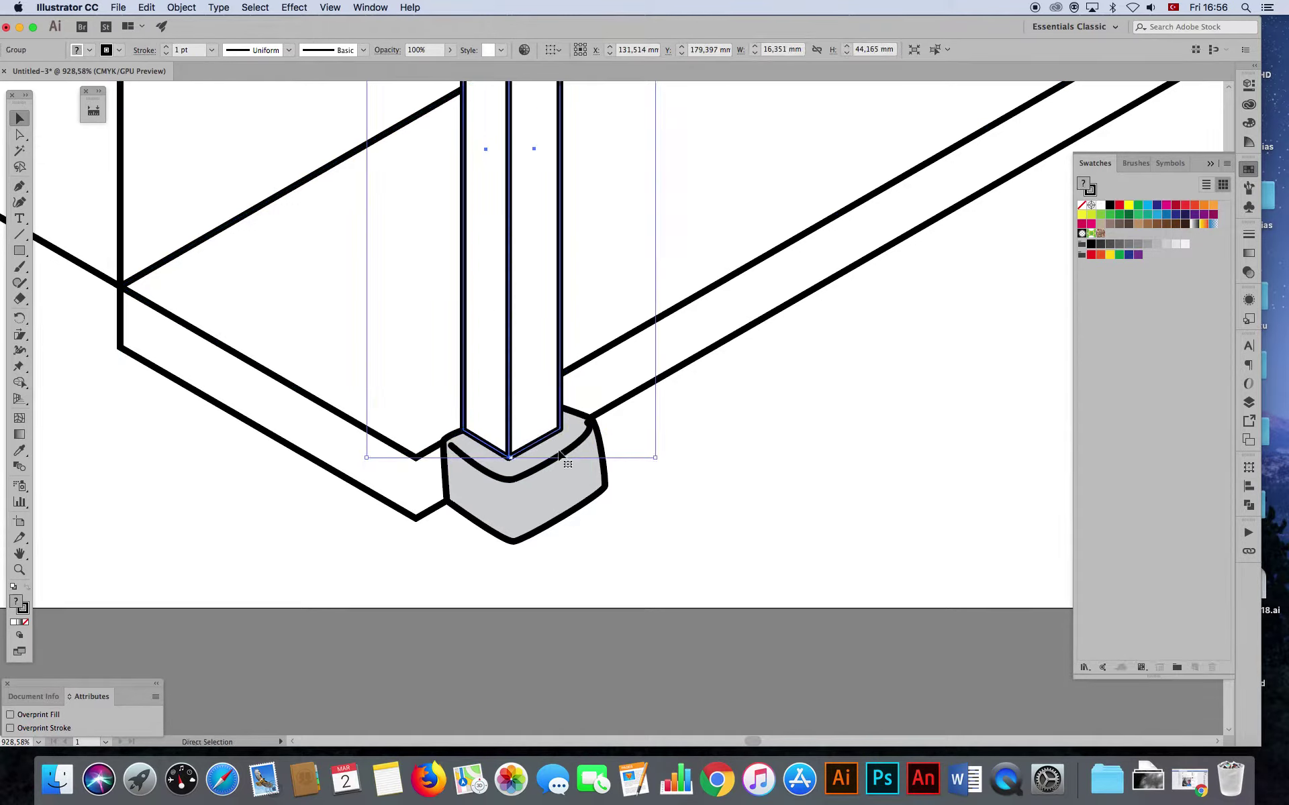
click(664, 536)
- Nudge the foot's top-left and top-right corners into place
key(a)
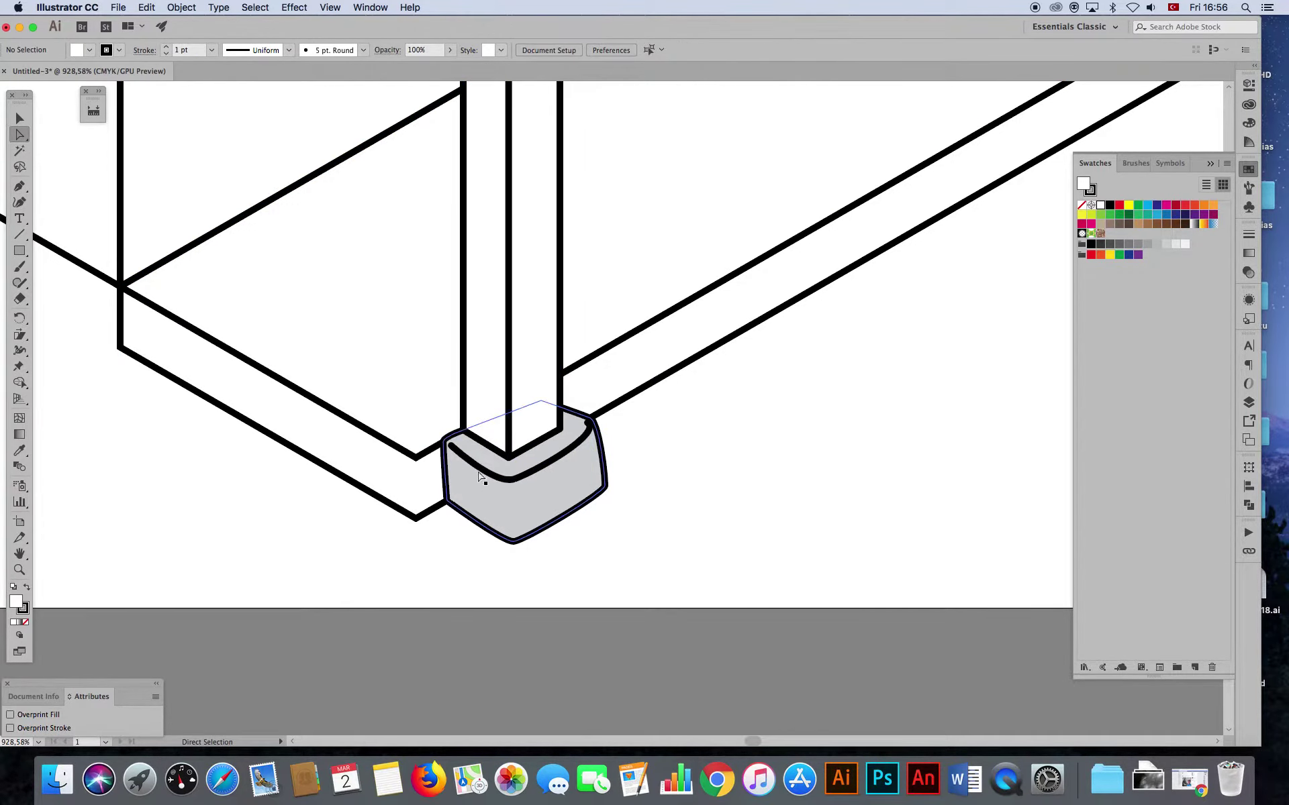
click(481, 476)
drag(450, 445, 442, 443)
drag(588, 422, 595, 424)
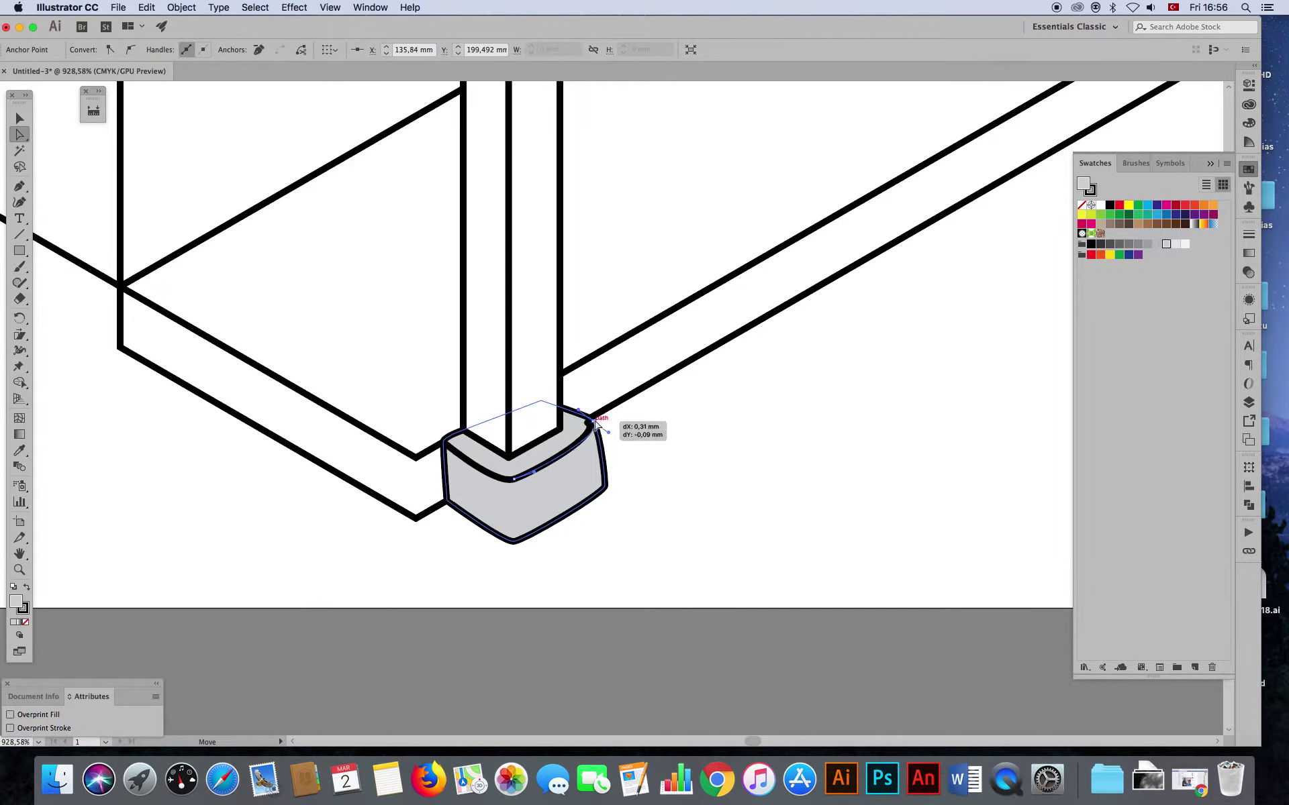
click(649, 503)
click(19, 118)
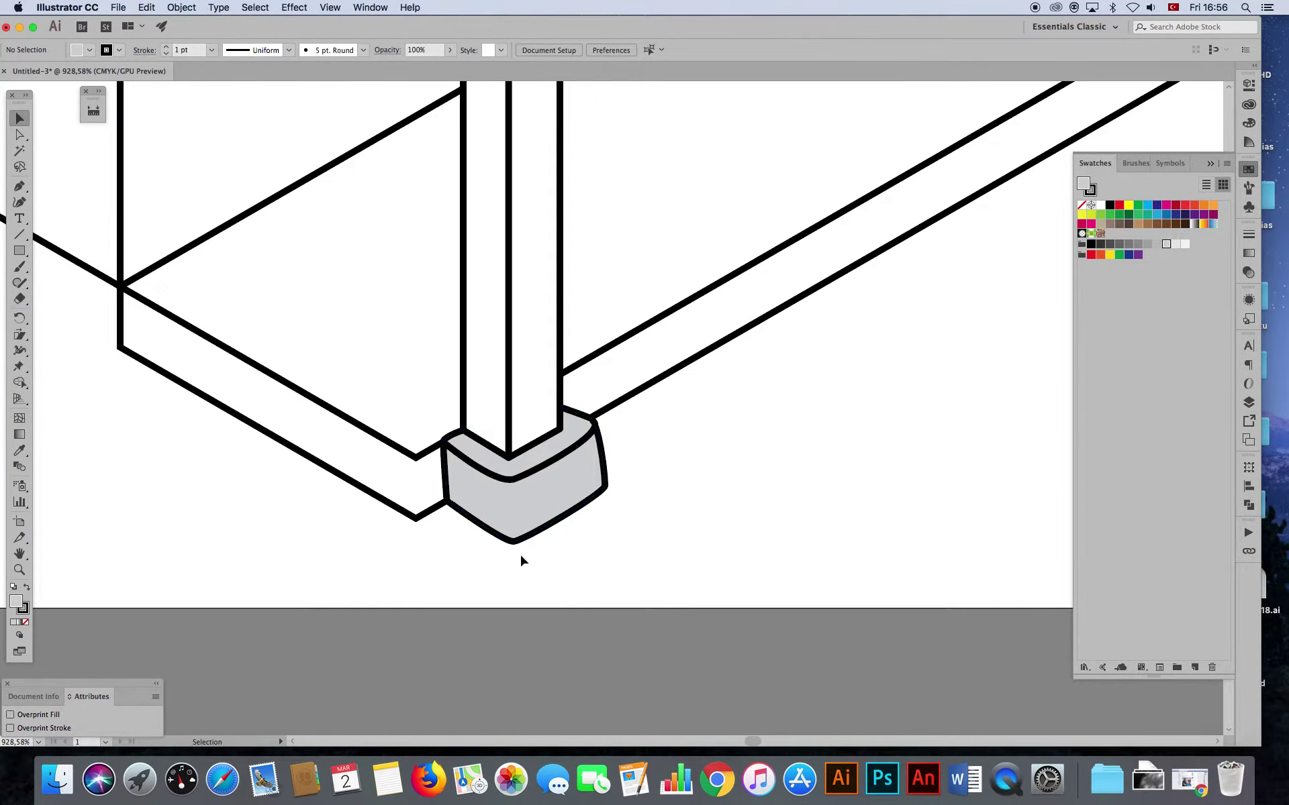
key(ctrl+minus)
key(ctrl+minus)
key(ctrl+minus)
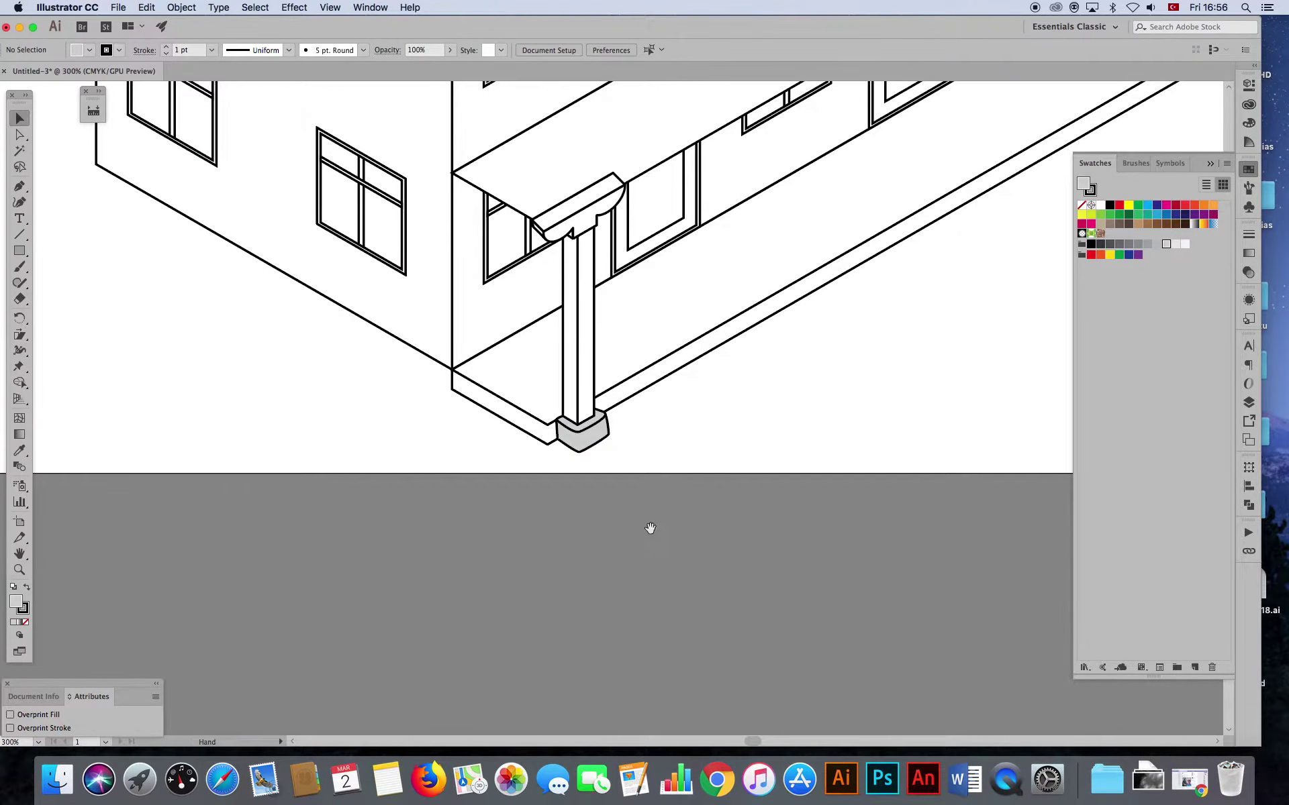
- Alt-drag copies of the column and its grey footing along the porch front
drag(649, 528, 457, 631)
click(388, 554)
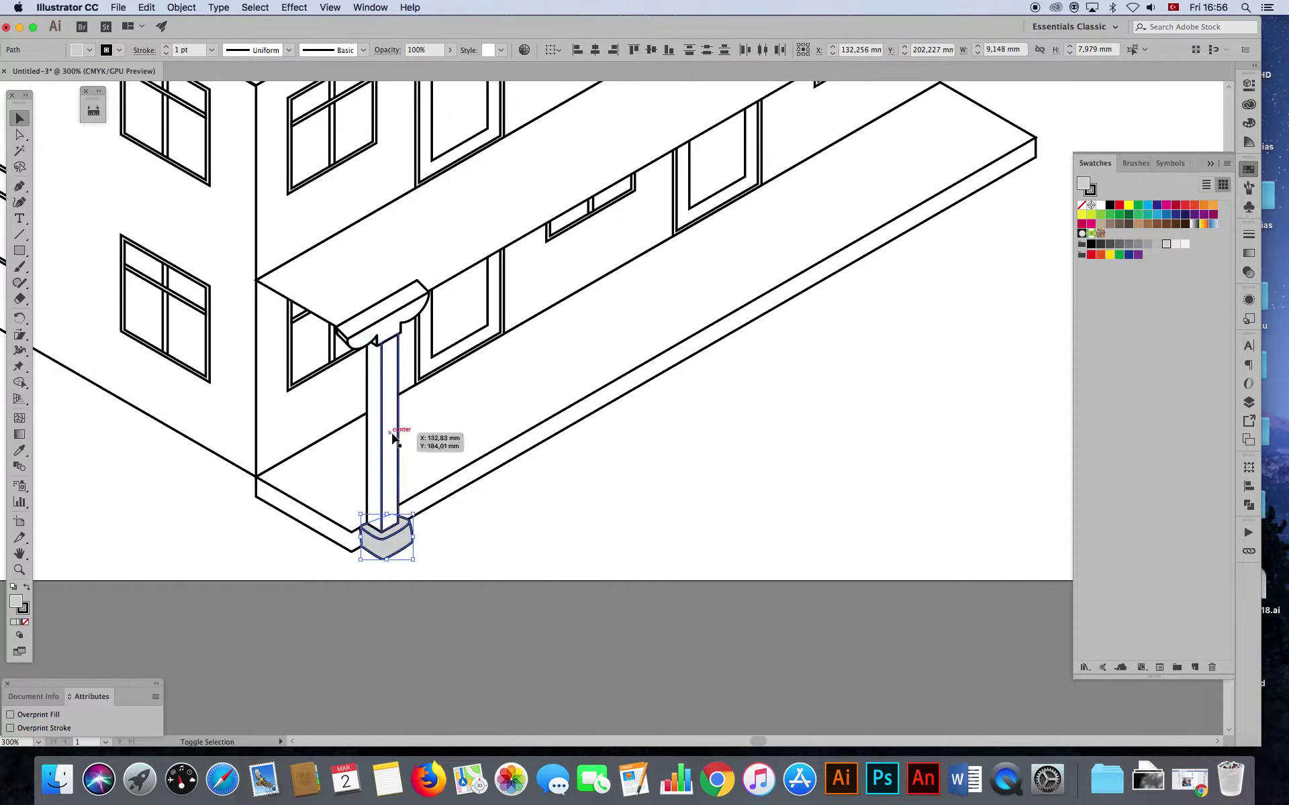
shift+click(397, 432)
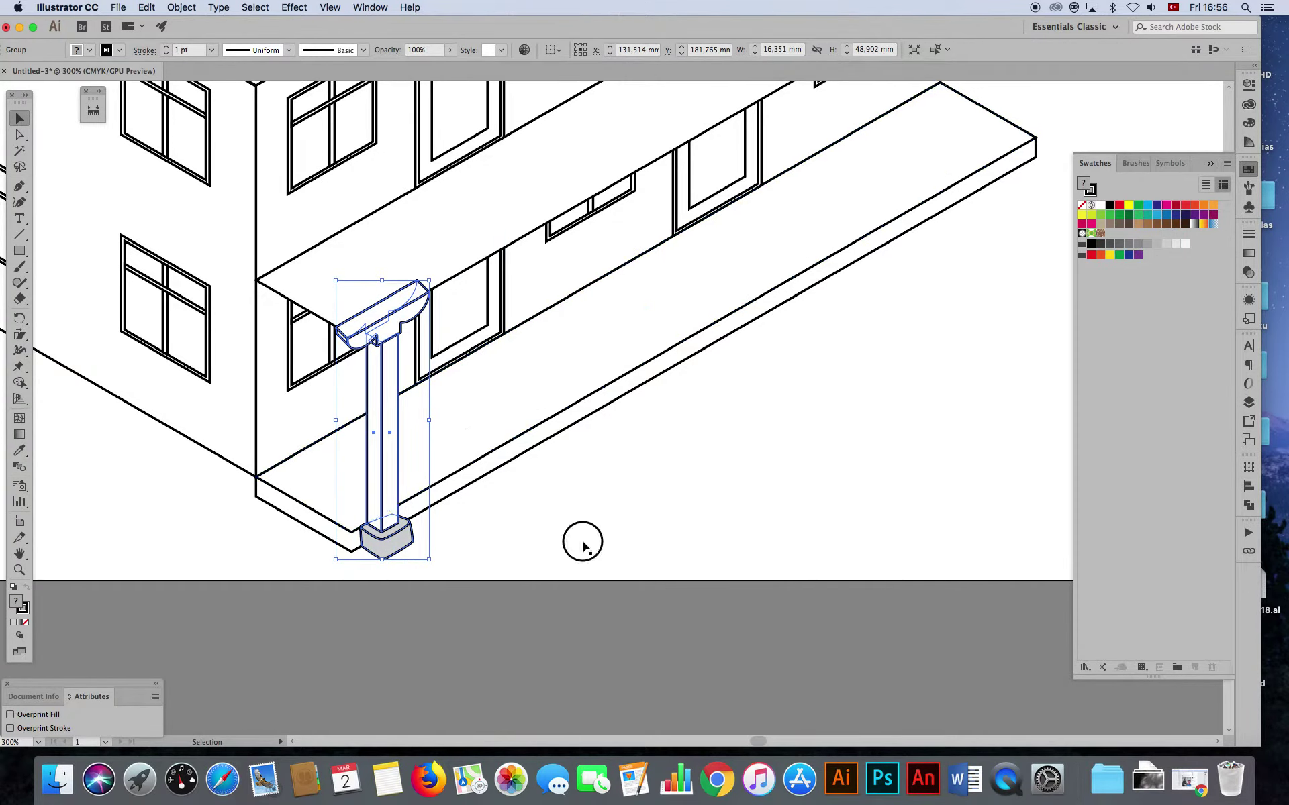
click(576, 538)
mouse_move(396, 537)
mouse_down()
mouse_move(610, 470)
mouse_move(599, 435)
mouse_up()
scroll(613, 464, down, 2)
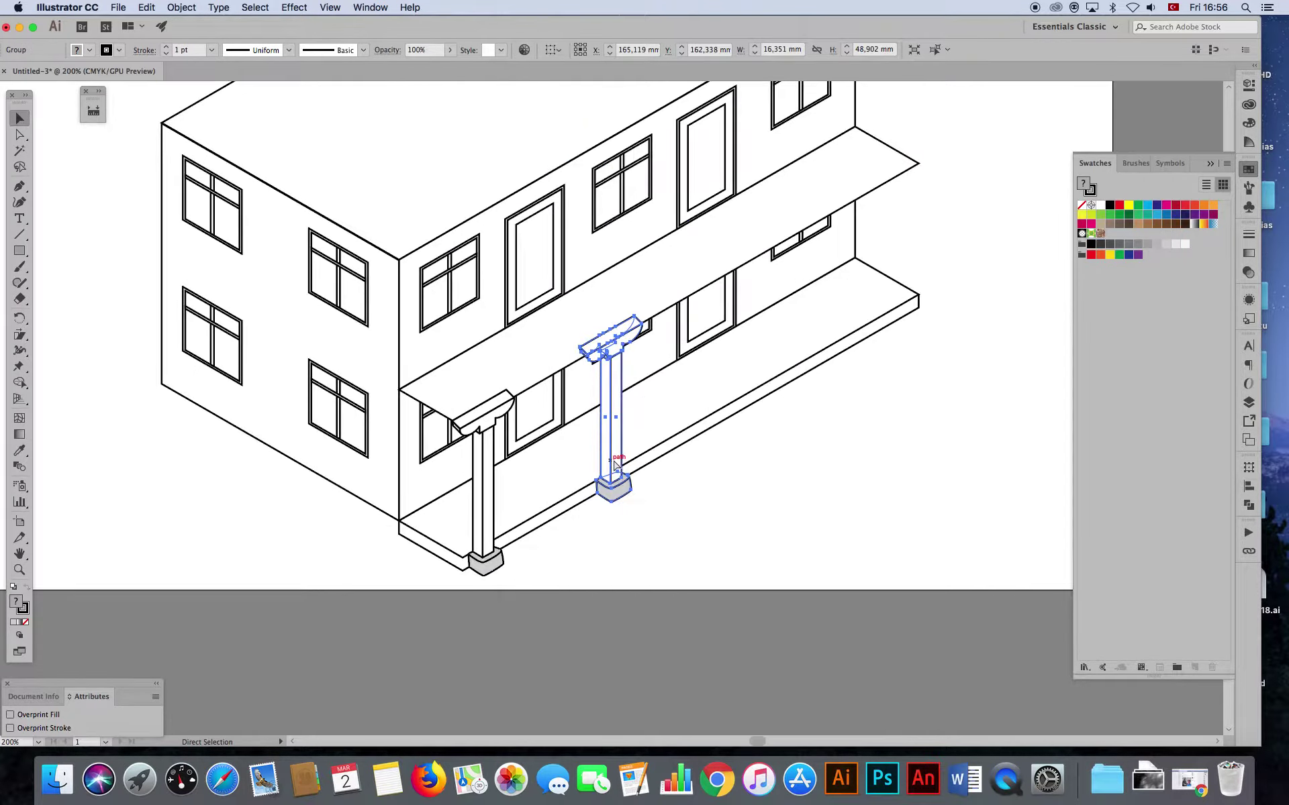
click(639, 549)
click(609, 437)
mouse_move(581, 496)
mouse_down()
mouse_move(671, 497)
mouse_move(720, 411)
mouse_up()
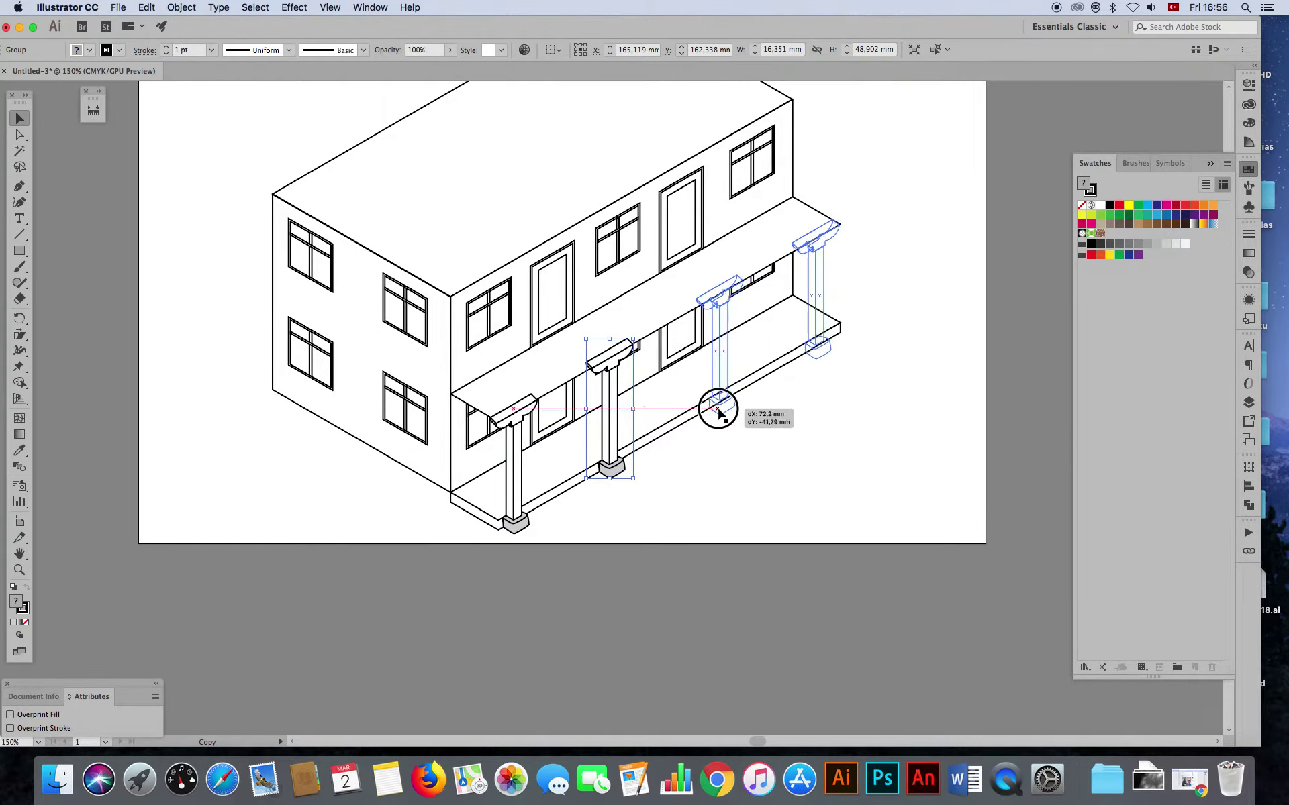
drag(720, 411, 721, 411)
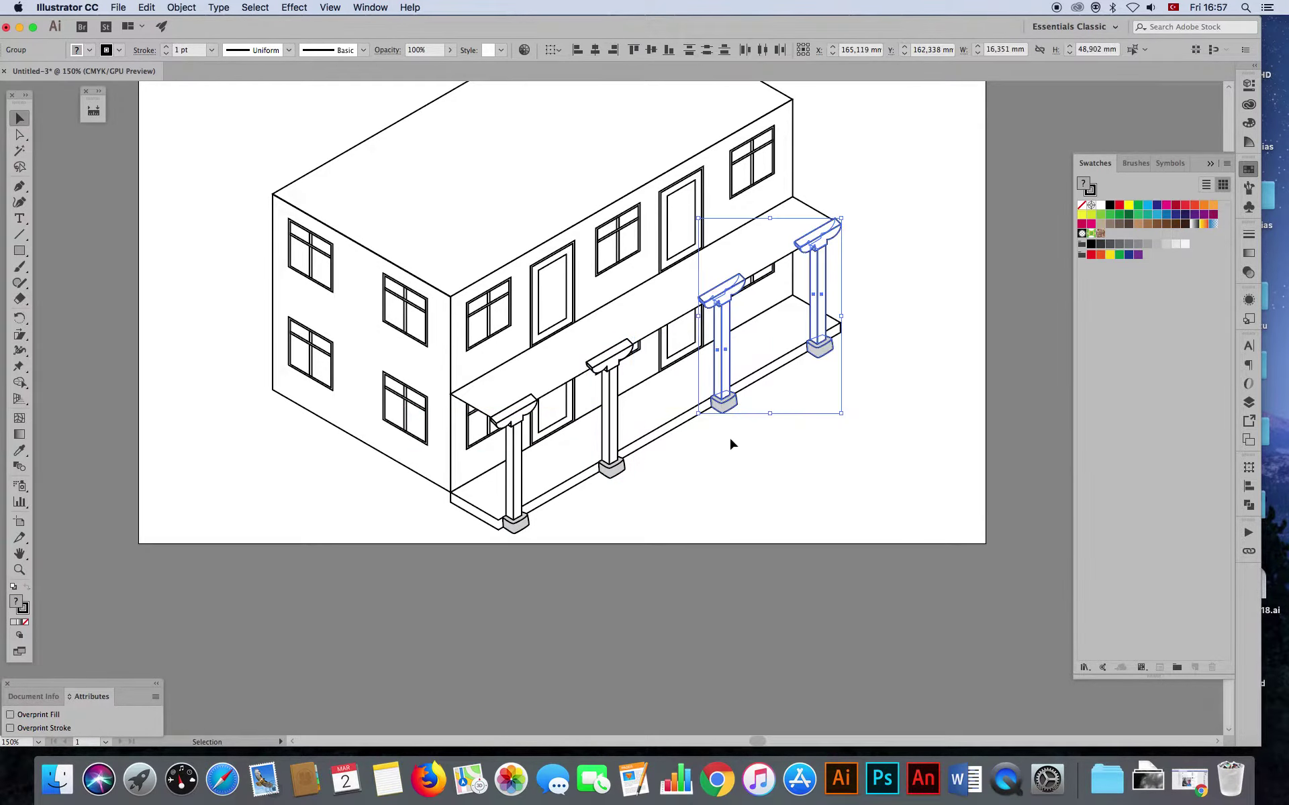
click(740, 482)
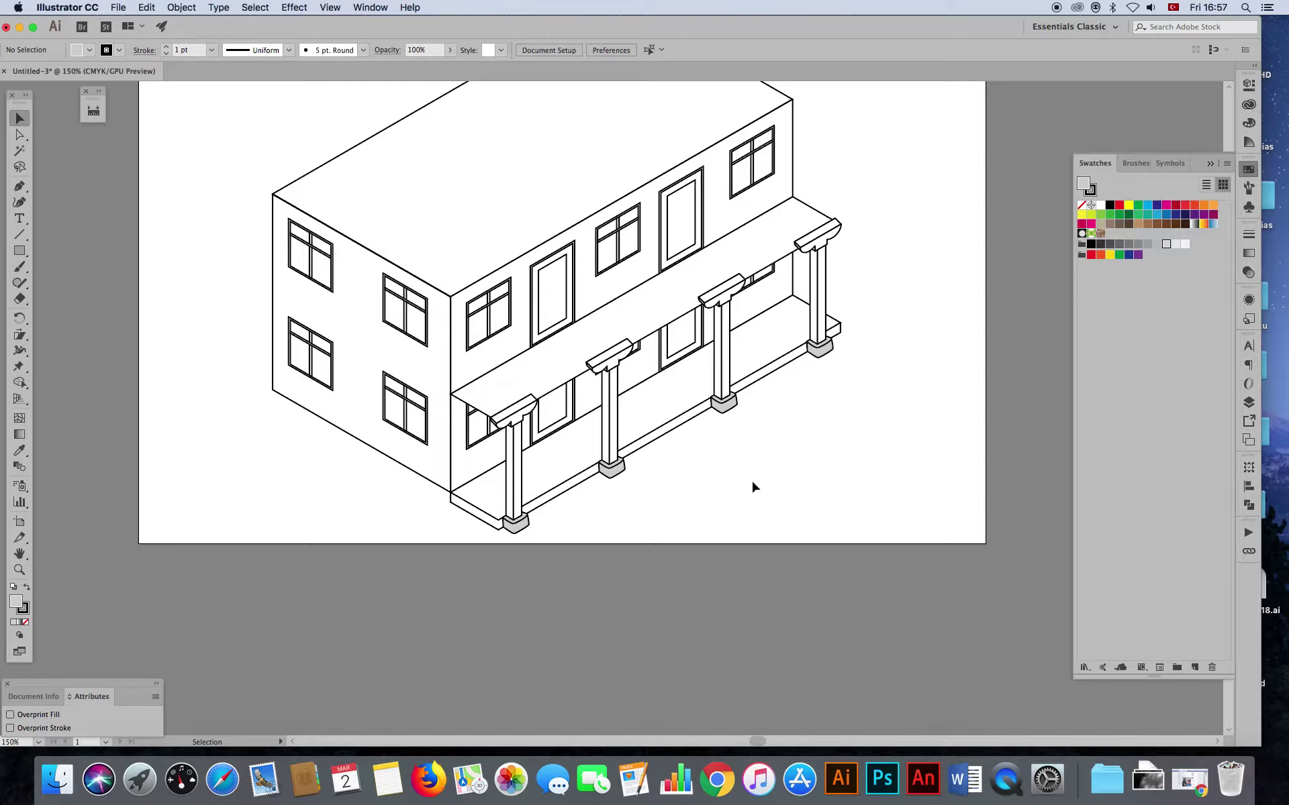
- Shift the middle column to even out the spacing between columns
drag(619, 479, 623, 470)
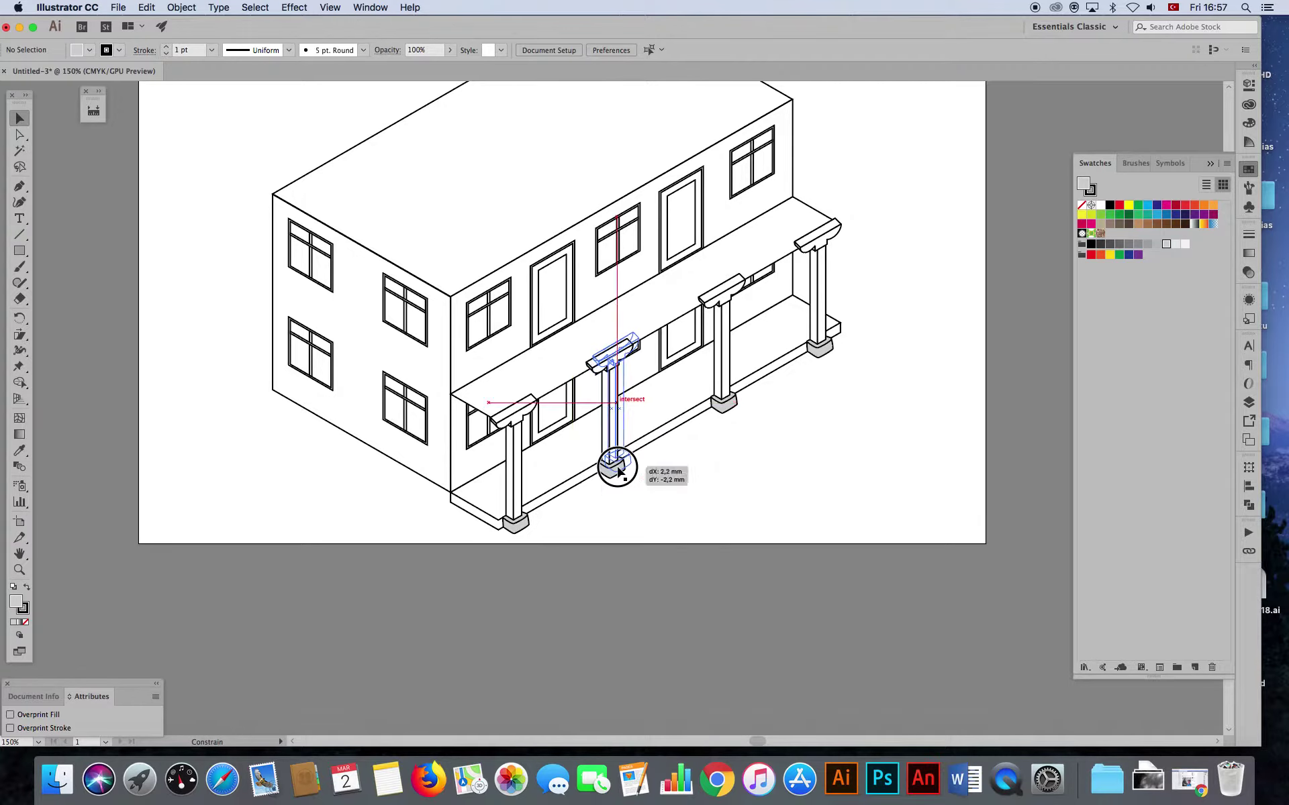
drag(623, 470, 626, 468)
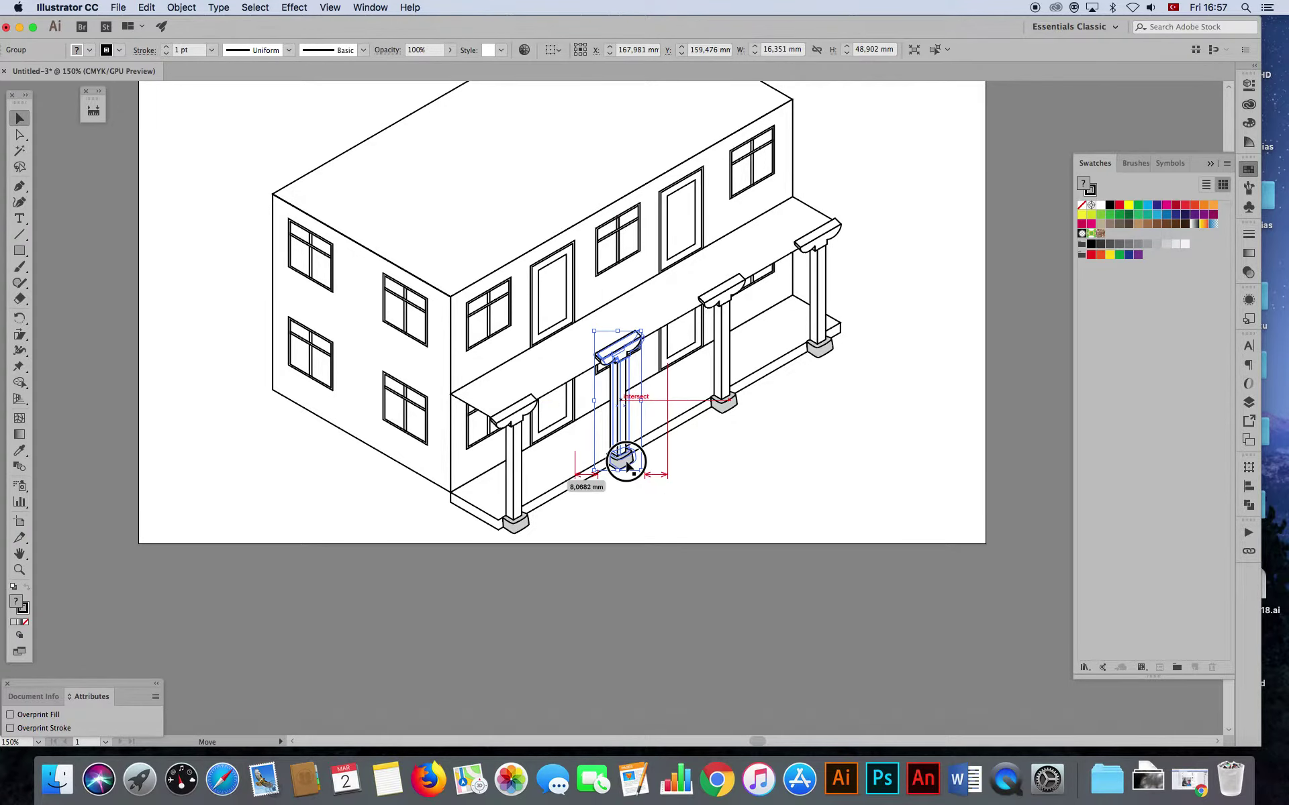
click(750, 471)
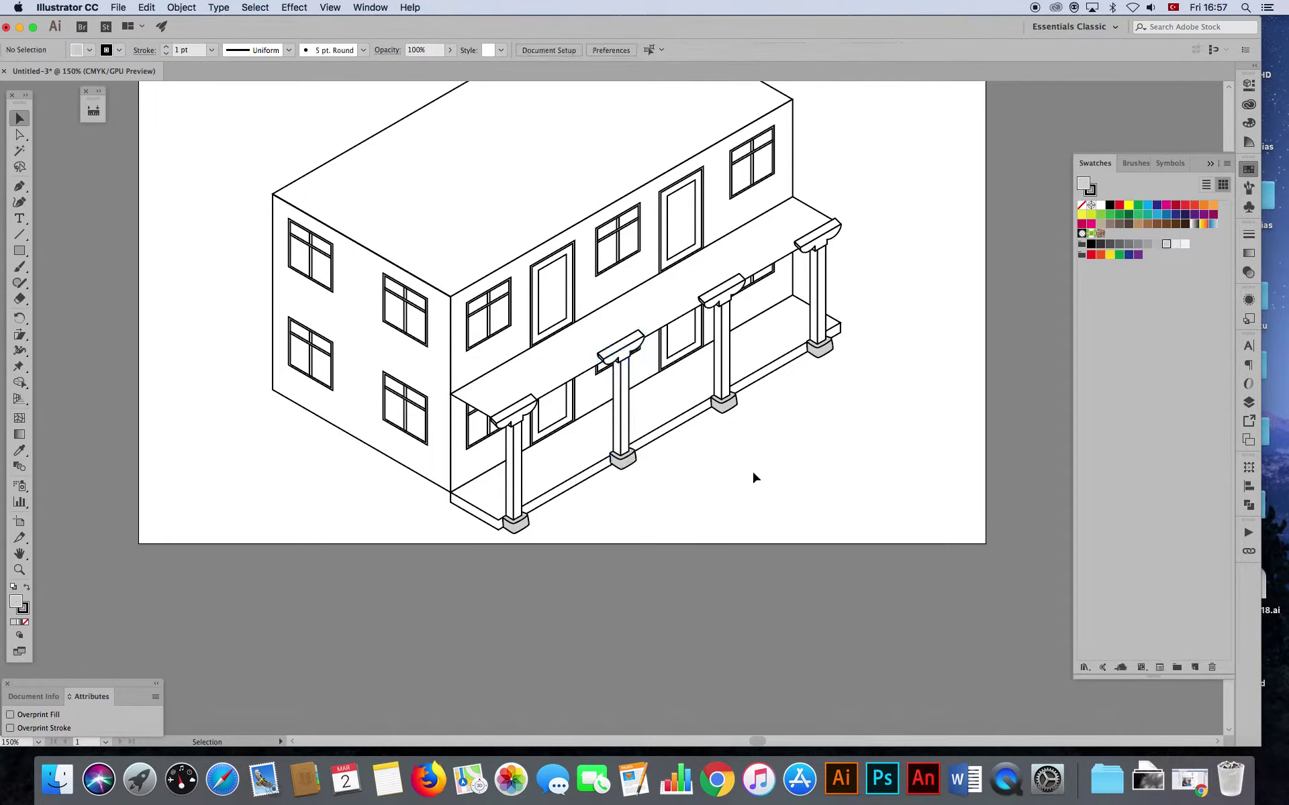
click(486, 386)
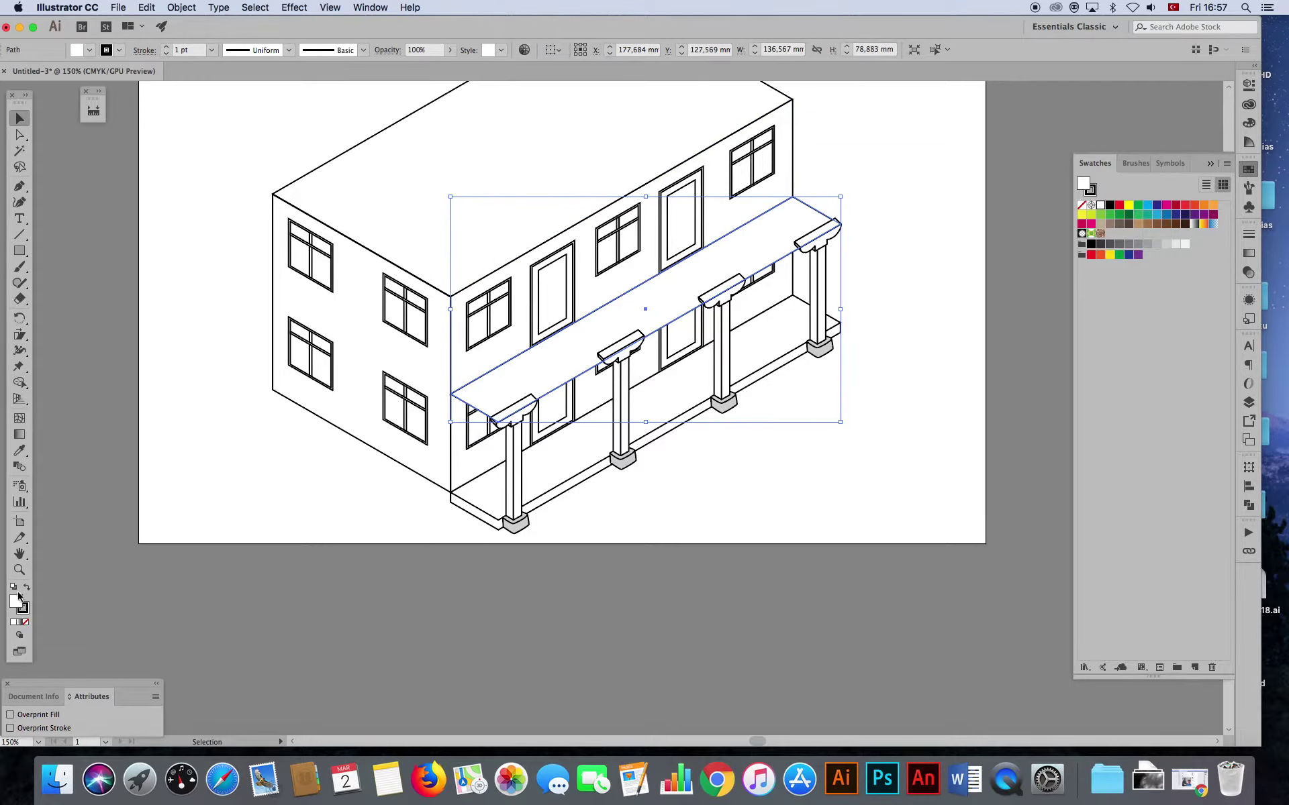
- Zoom in on the porch roof, testing a send-backward and undoing it
click(22, 571)
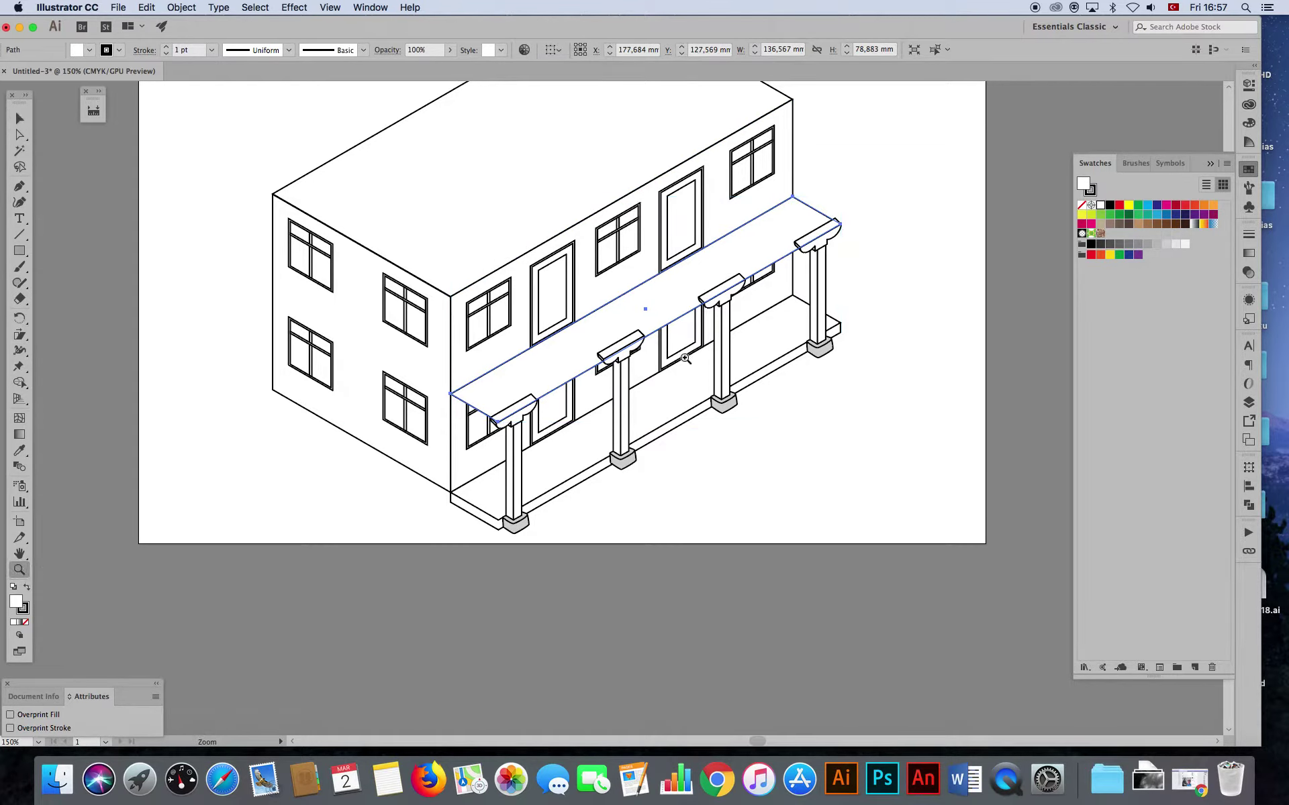
drag(685, 358, 756, 437)
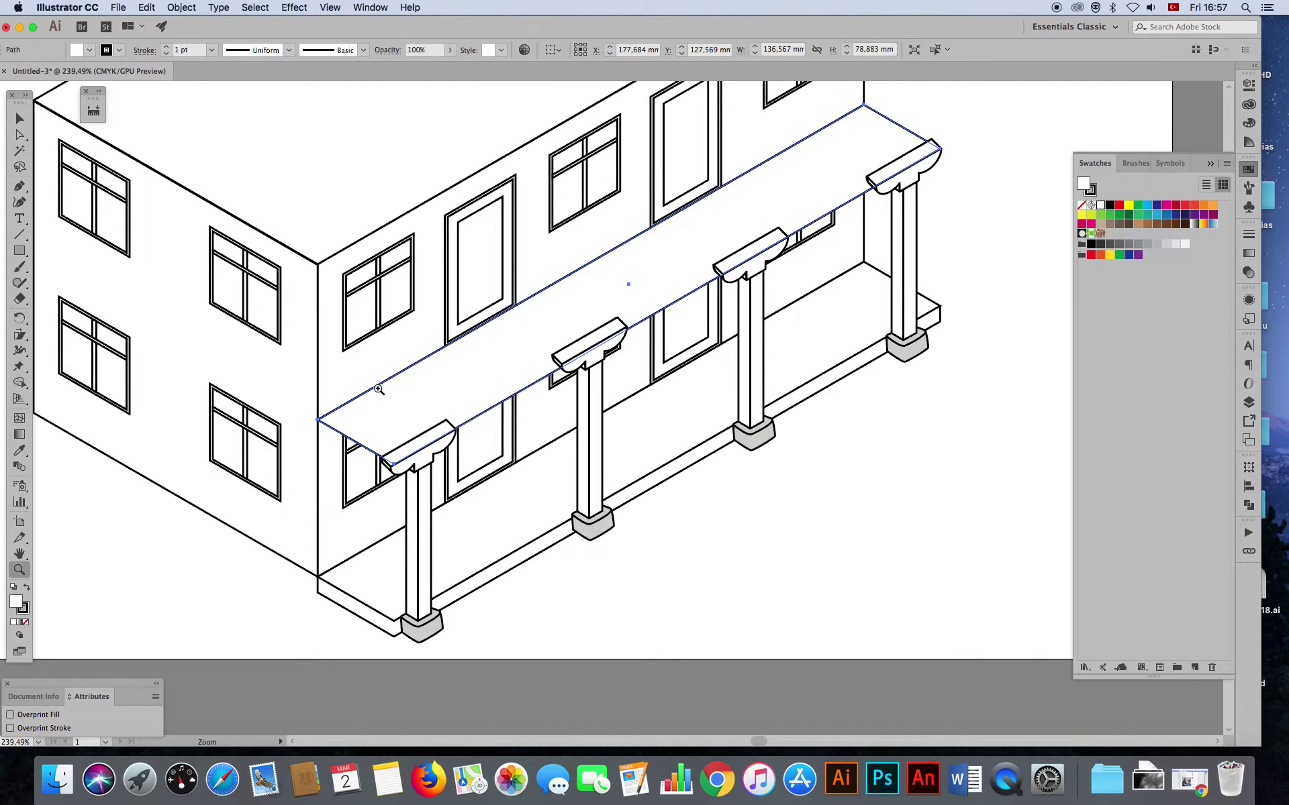
key(super+shift+bracketleft)
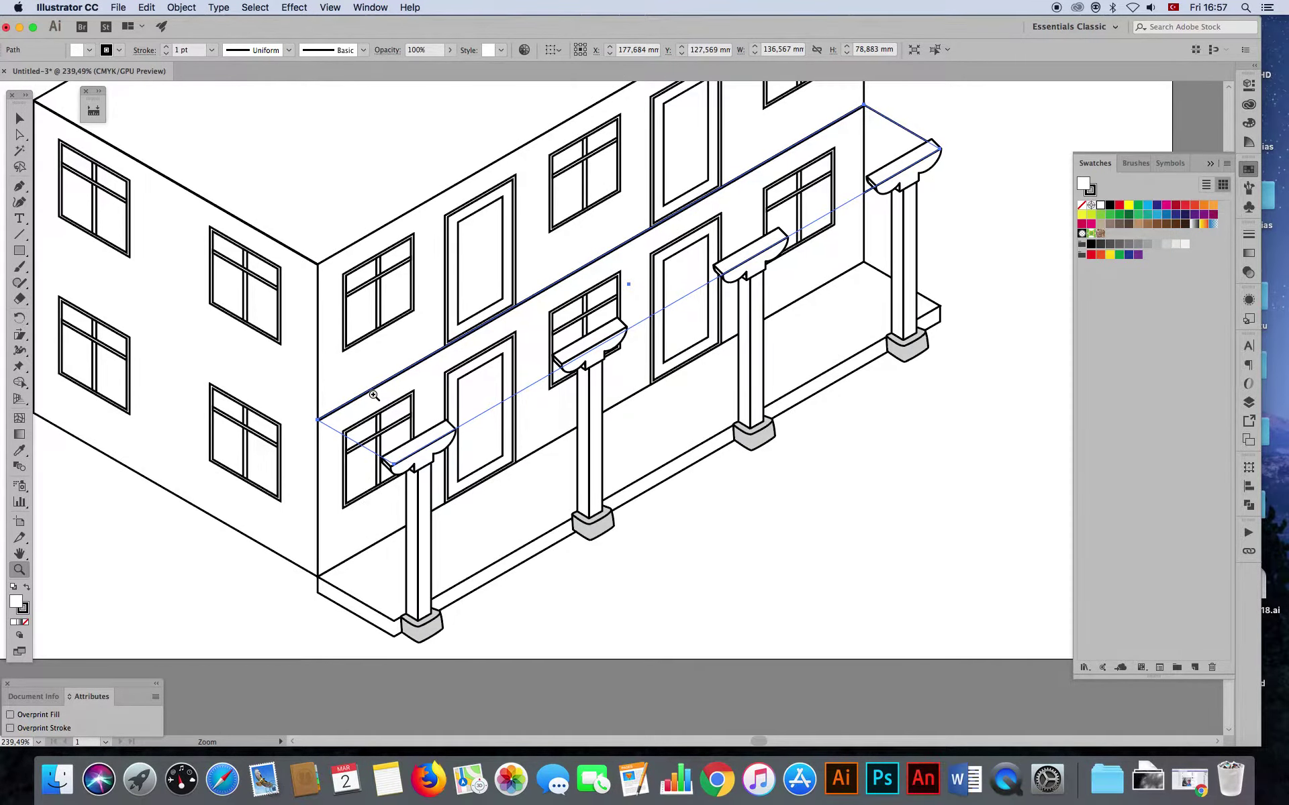
key(super+z)
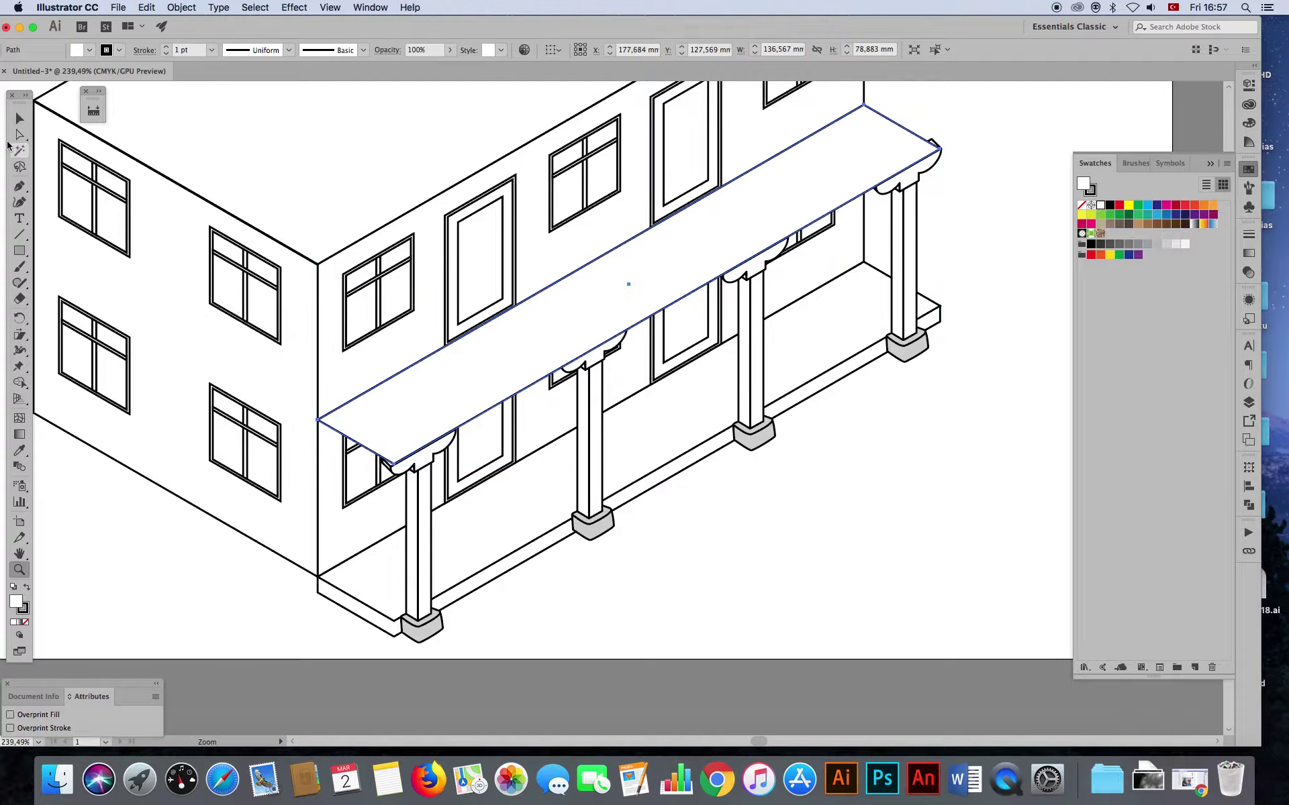
click(25, 119)
click(564, 607)
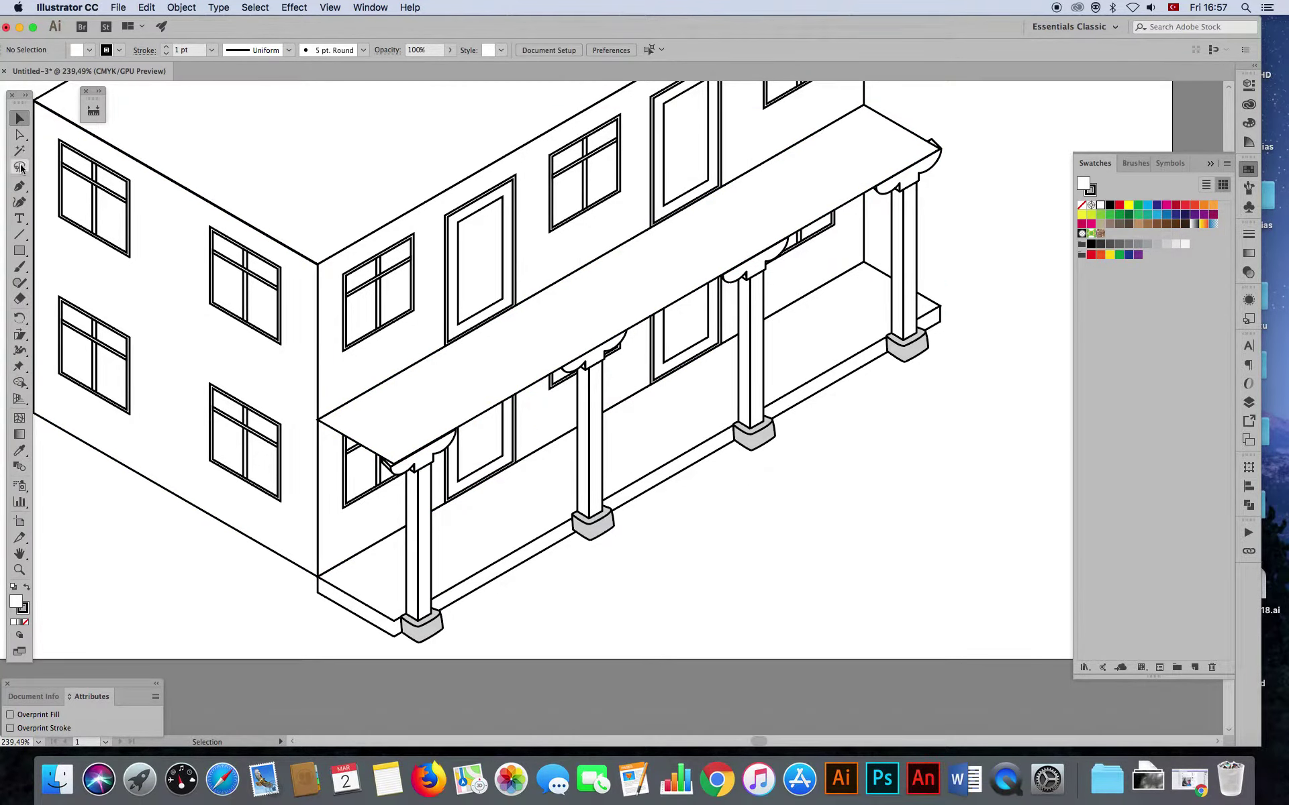
- Nudge the porch roof's right corner anchor into line with the column bracket
click(21, 136)
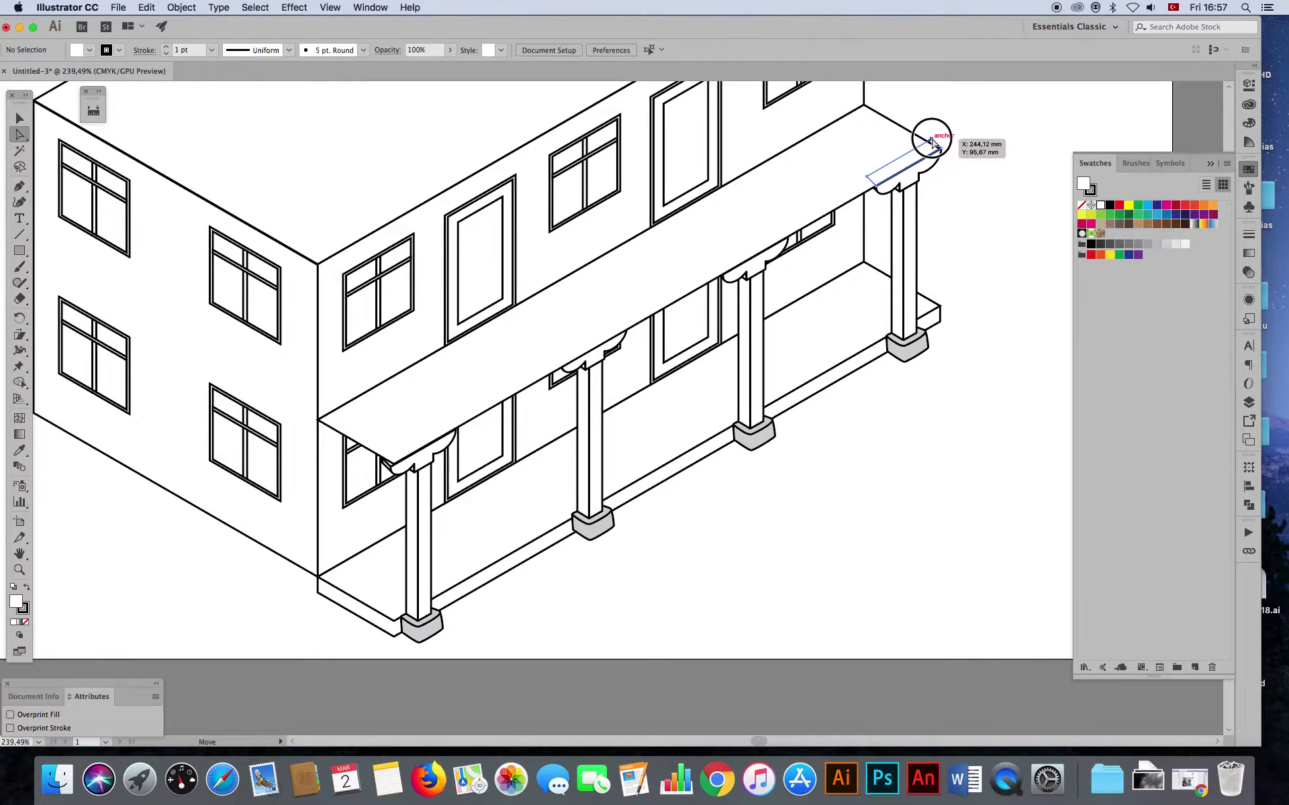
click(933, 139)
drag(867, 179, 866, 185)
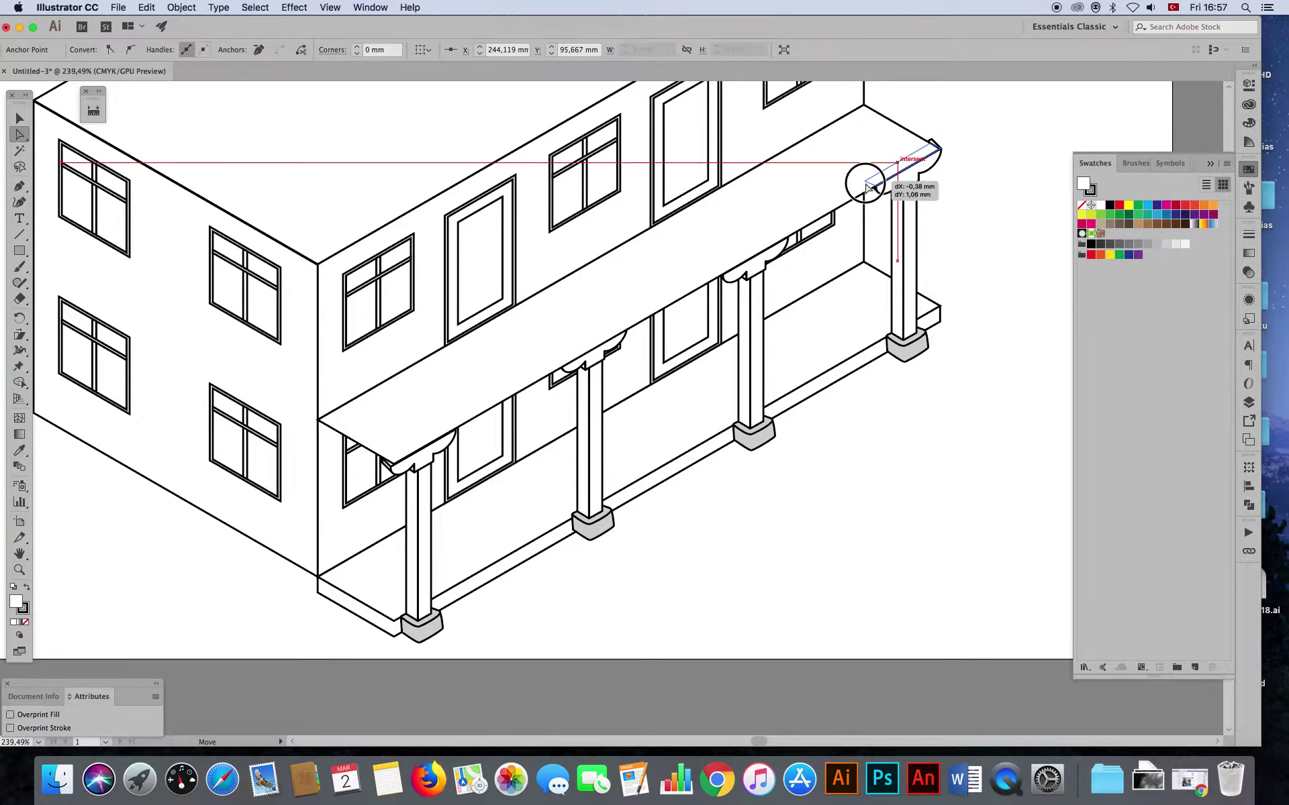
click(412, 458)
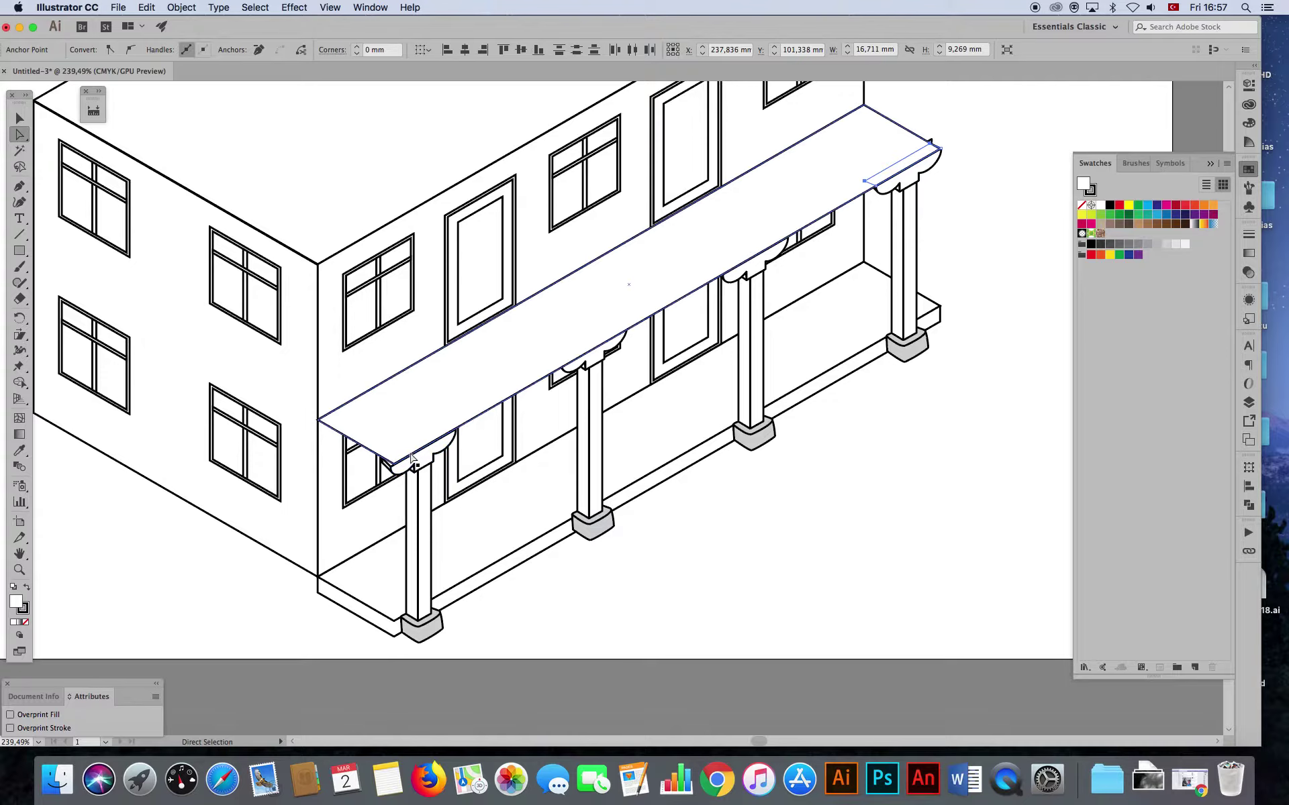
click(436, 455)
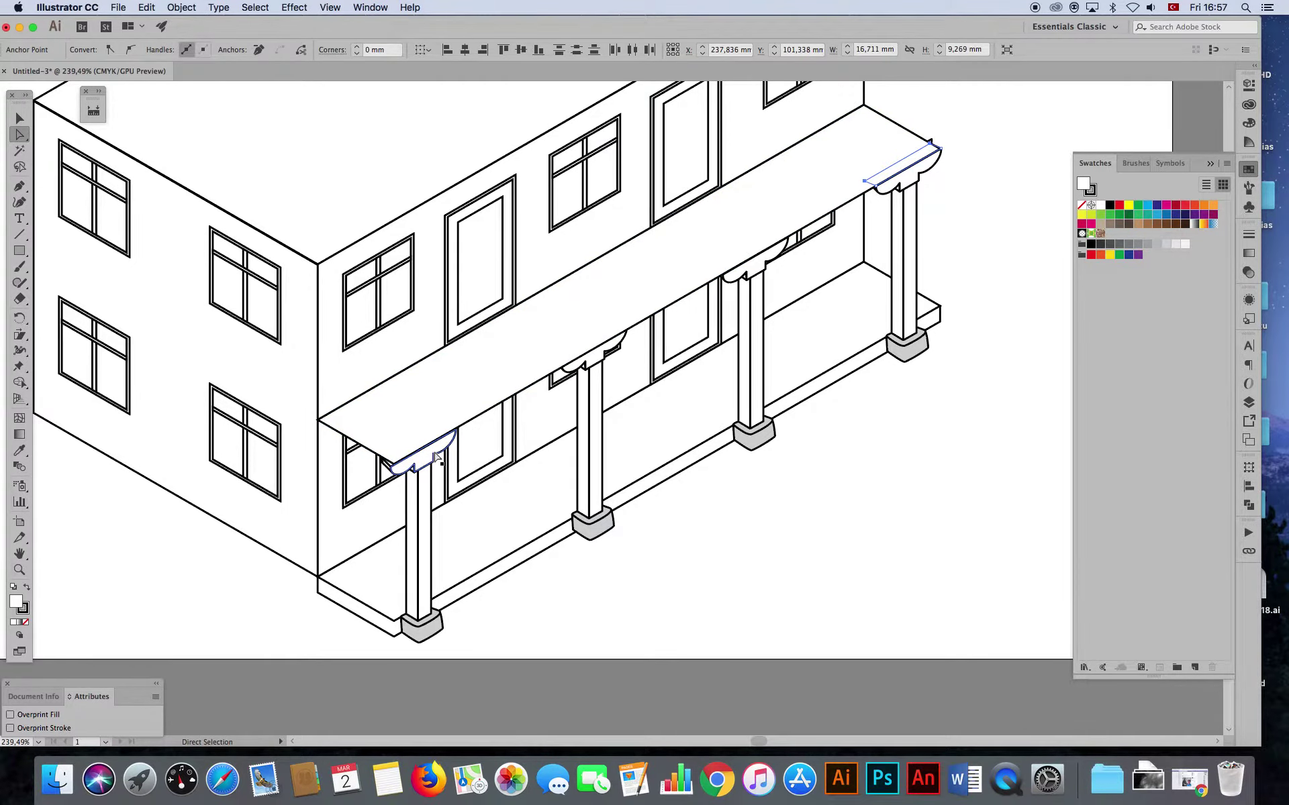
key(super+y)
click(24, 570)
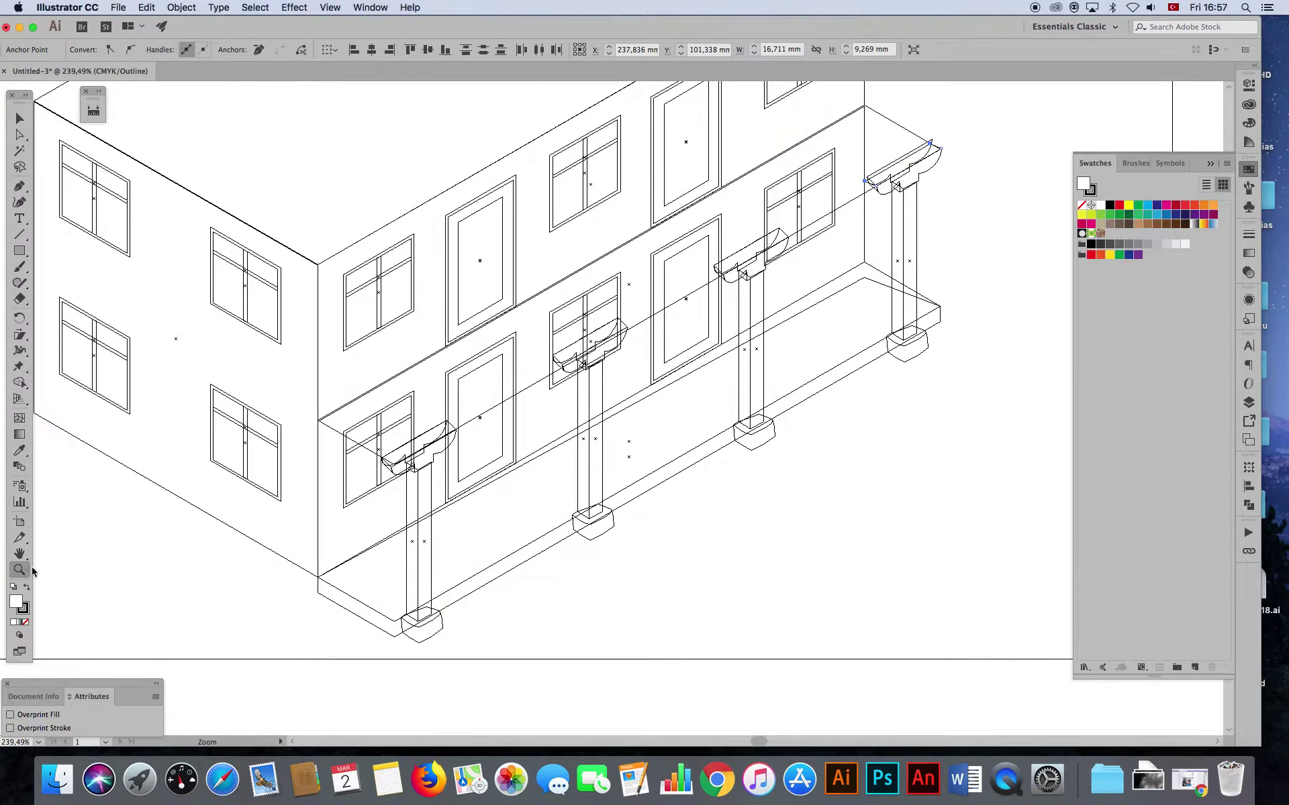
drag(495, 532, 679, 648)
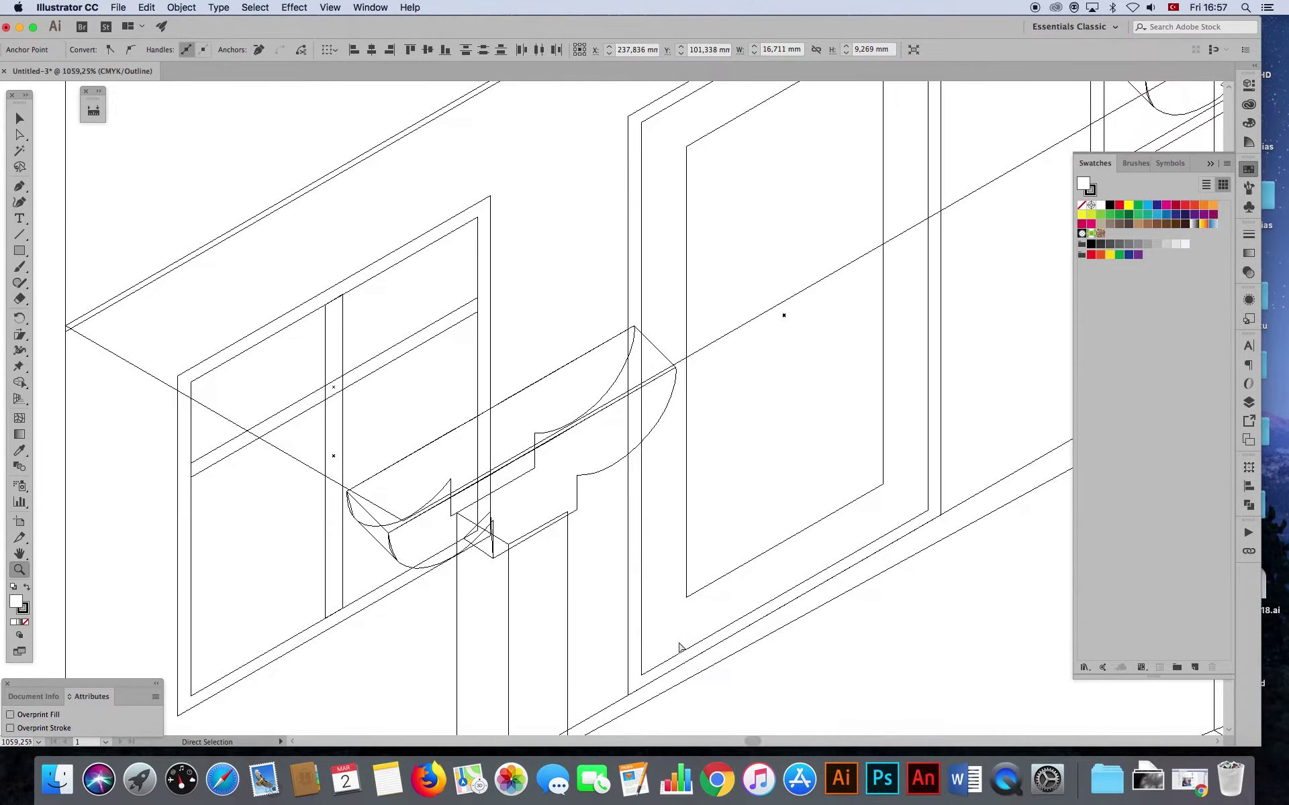
mouse_move(363, 544)
mouse_down()
mouse_move(485, 529)
mouse_move(478, 516)
mouse_up()
alt+click(457, 505)
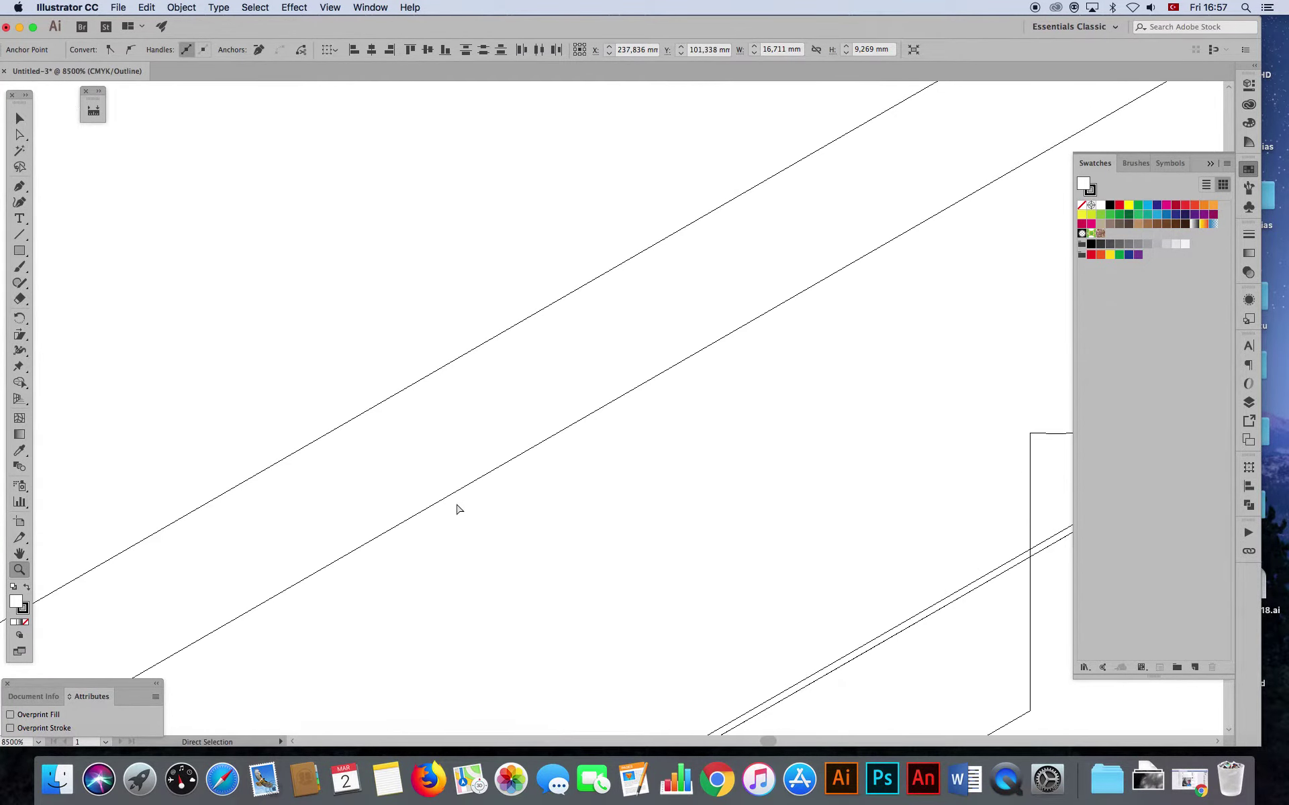
key(super+y)
key(super+0)
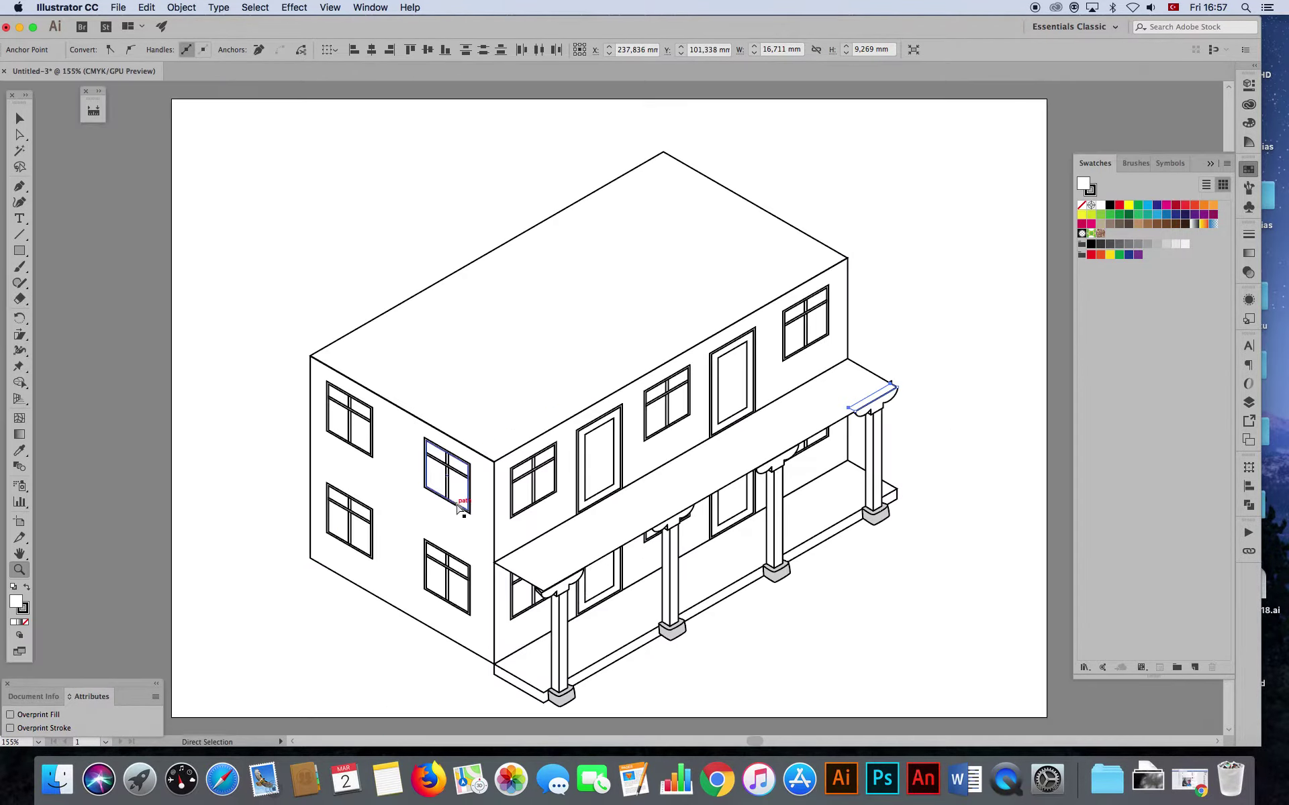
drag(566, 610, 548, 598)
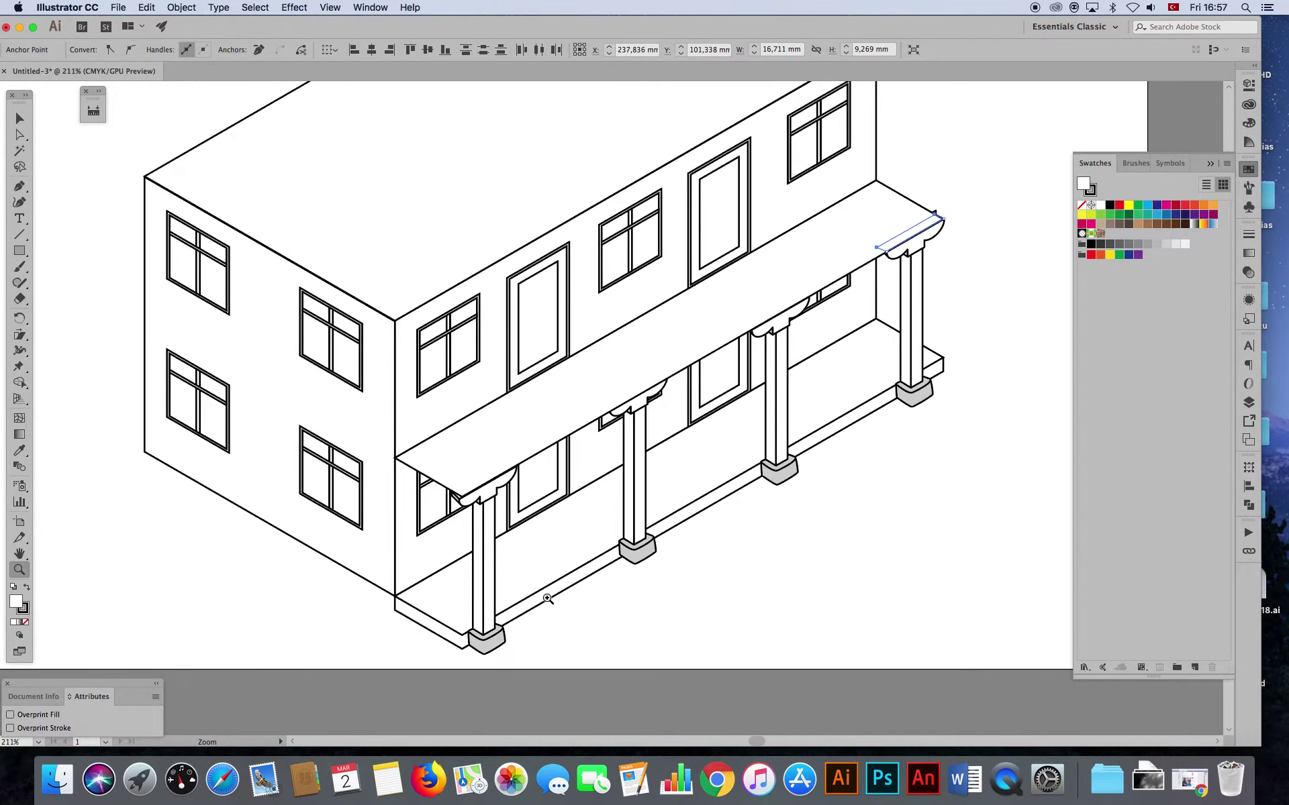
click(18, 118)
drag(492, 637, 507, 626)
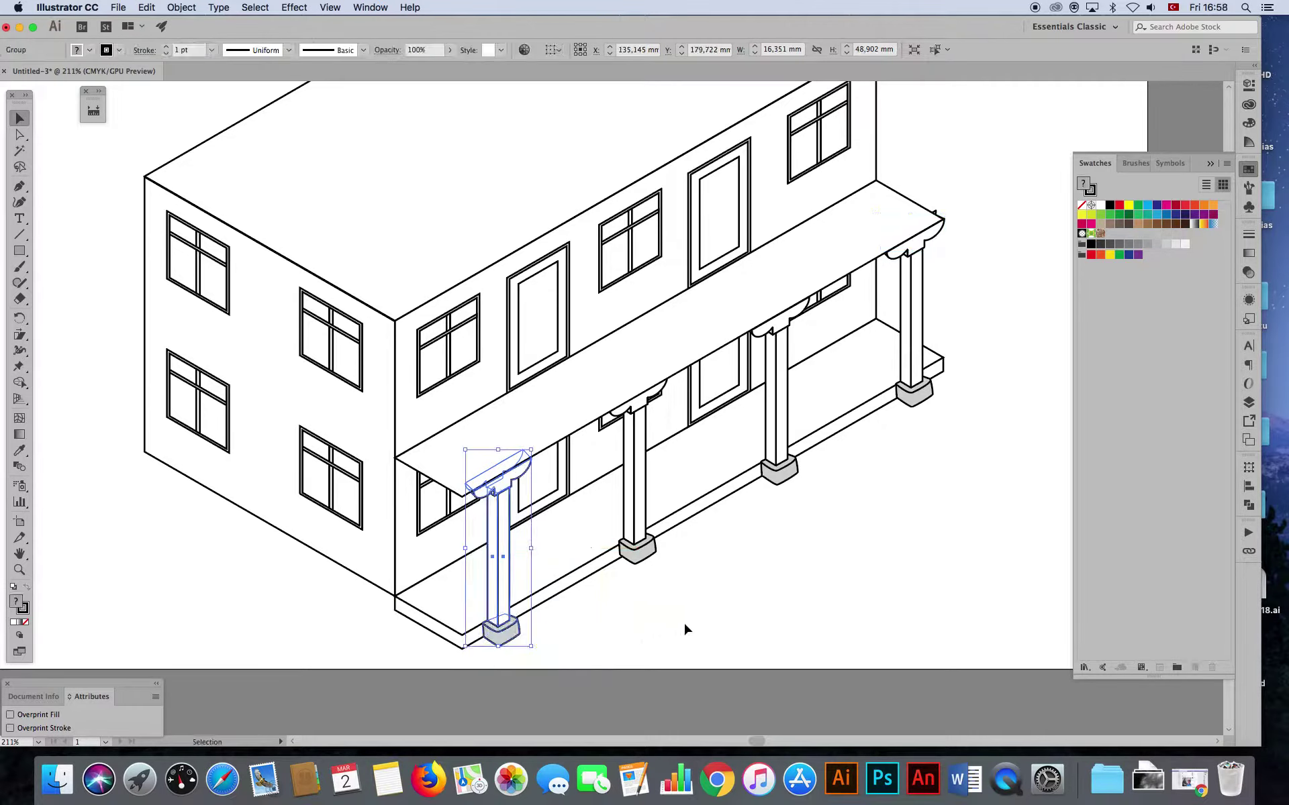
- Move the middle column slightly right, check the roof-end corner, and reselect the roof
click(682, 623)
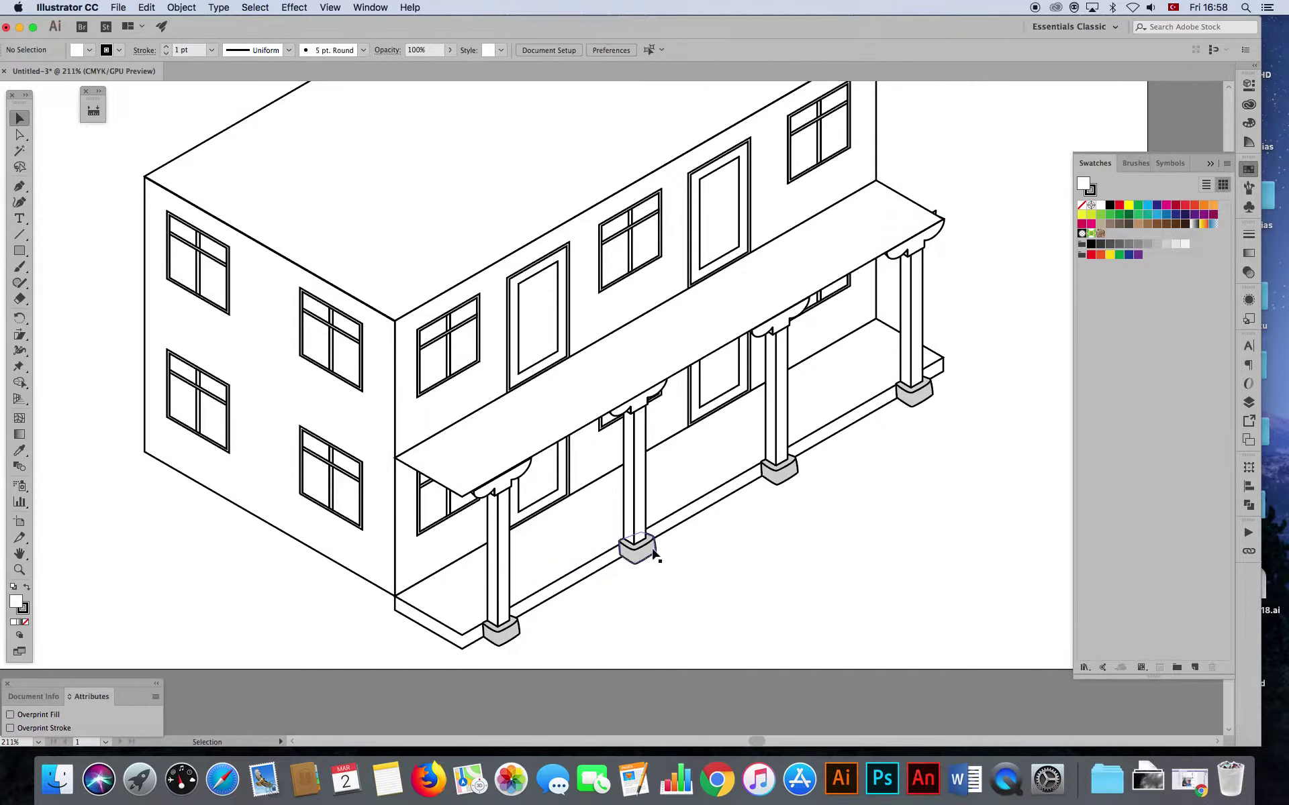
drag(653, 552, 663, 548)
click(755, 558)
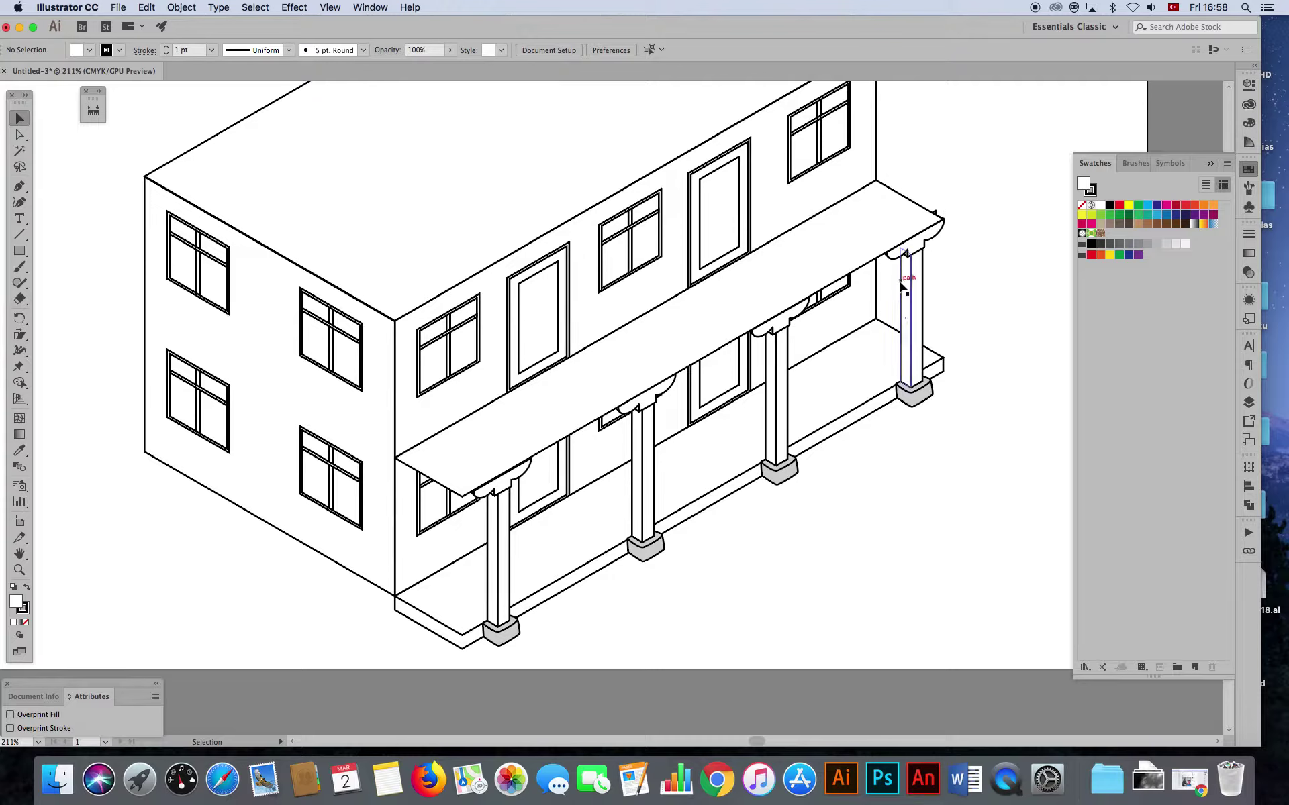
key(a)
click(935, 213)
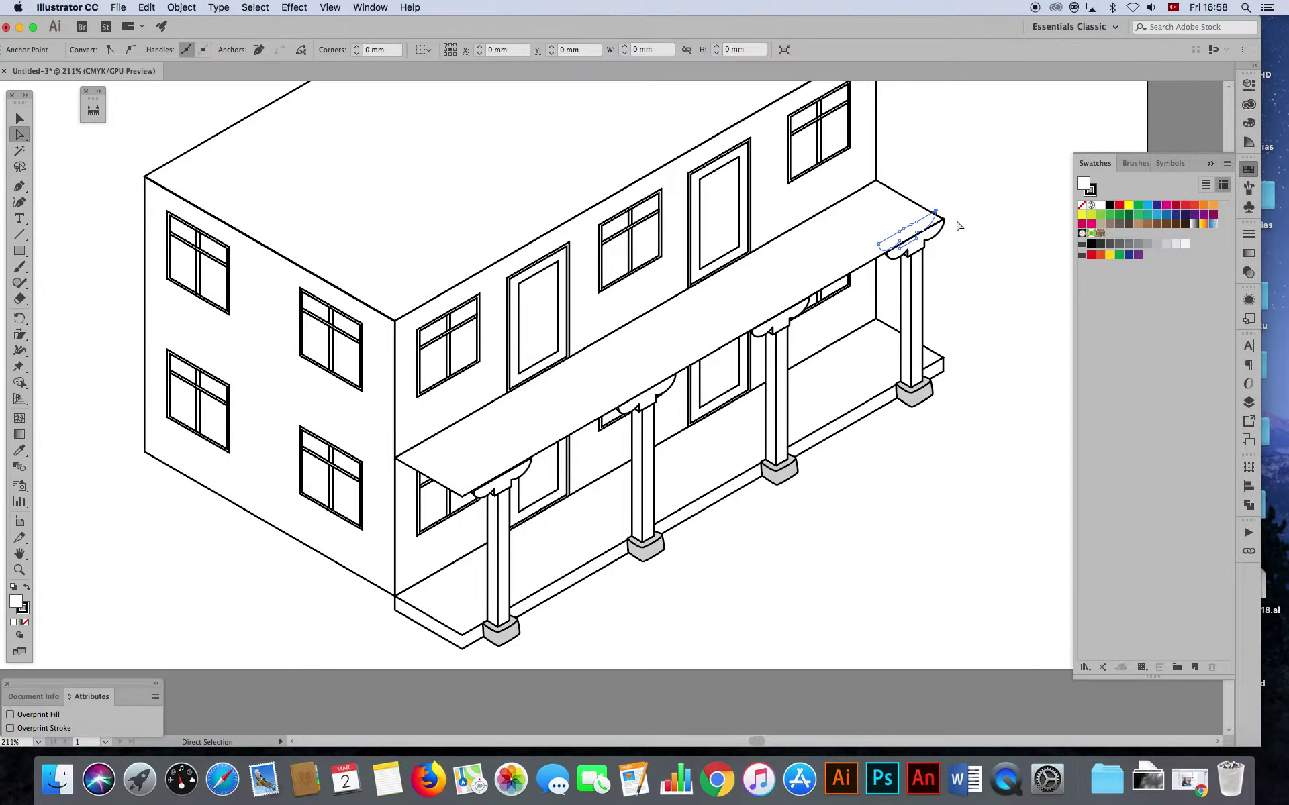
click(973, 236)
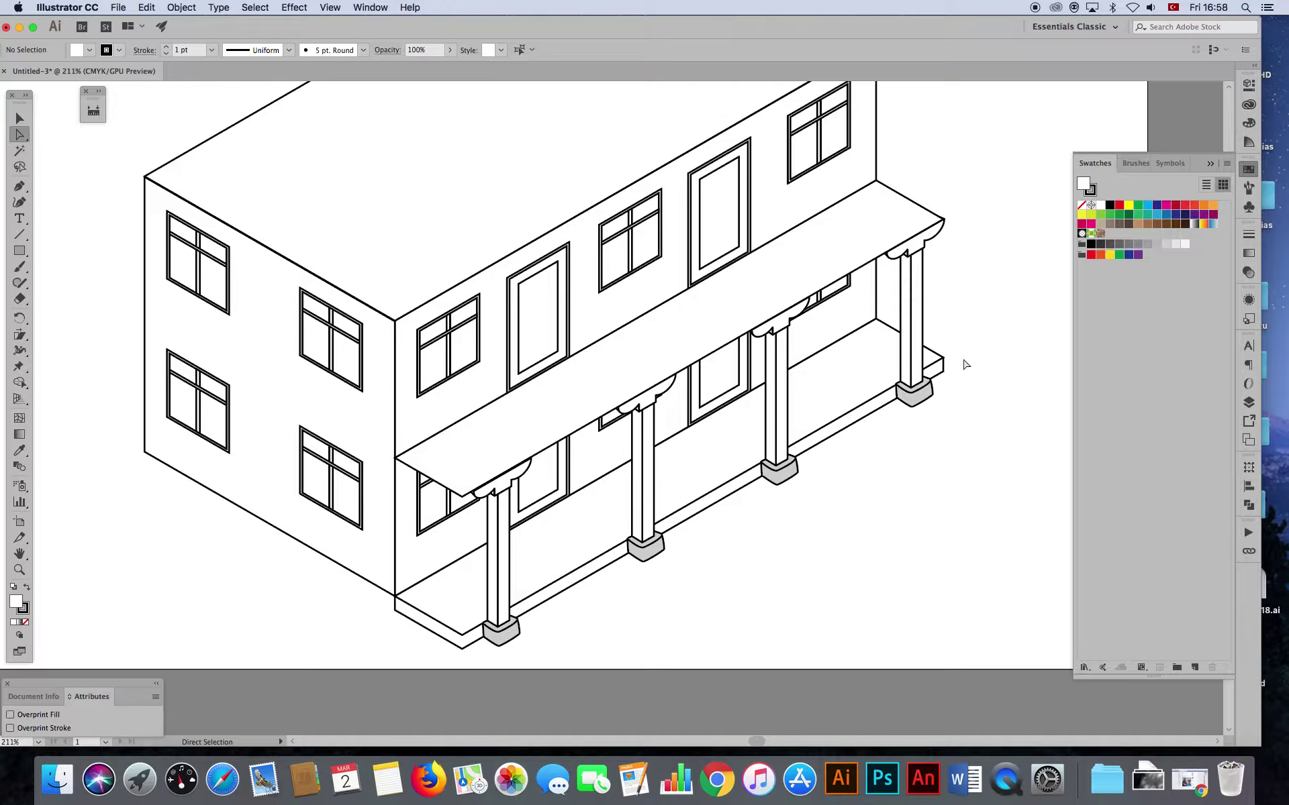
click(21, 118)
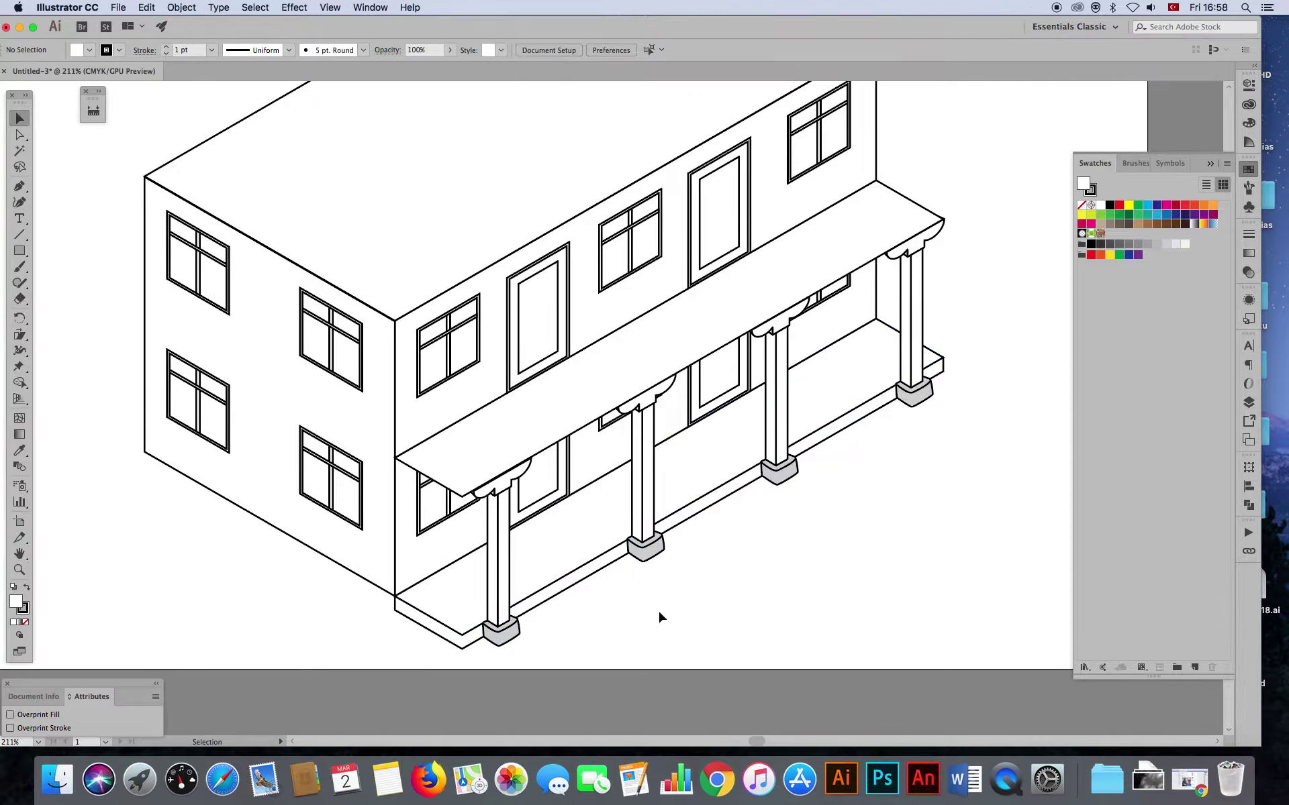
click(439, 476)
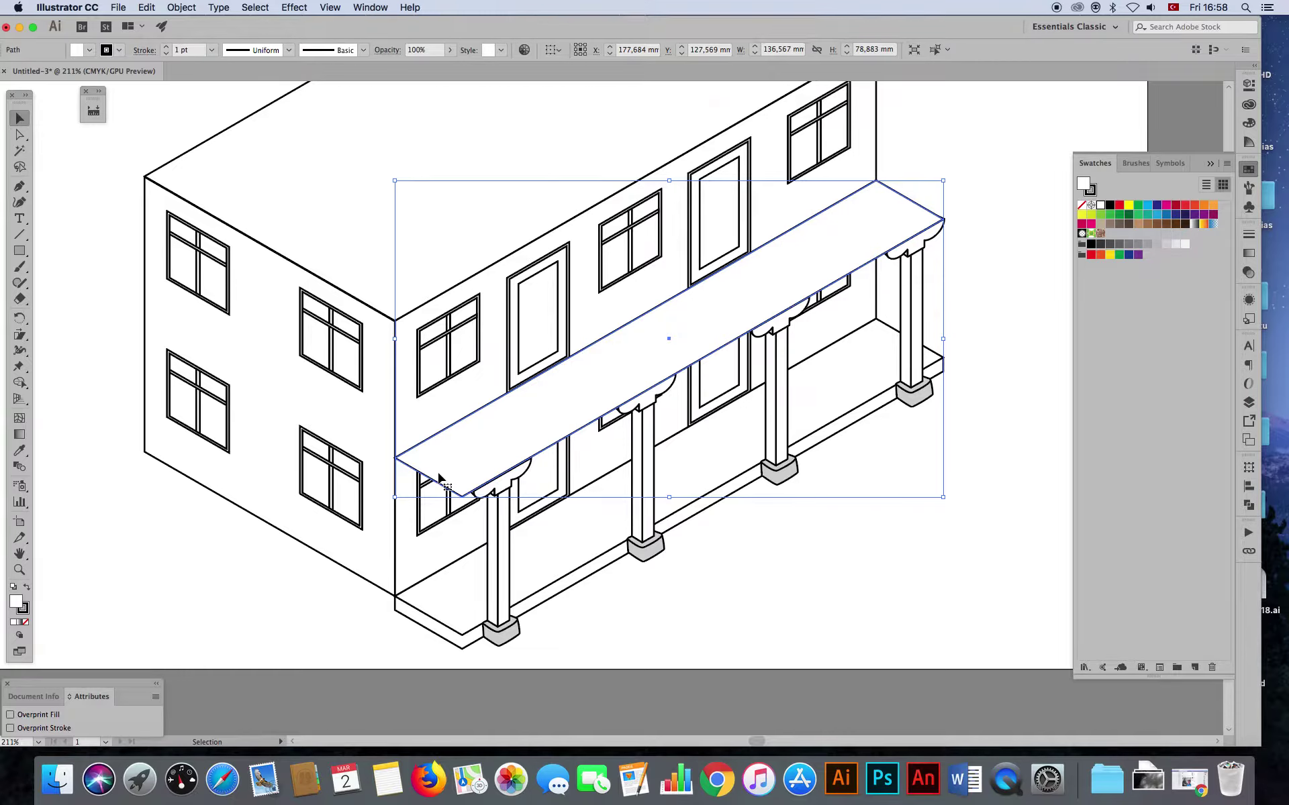
- Paste a copy of the porch roof and reshape it into a small piece at the eave
click(146, 8)
click(164, 64)
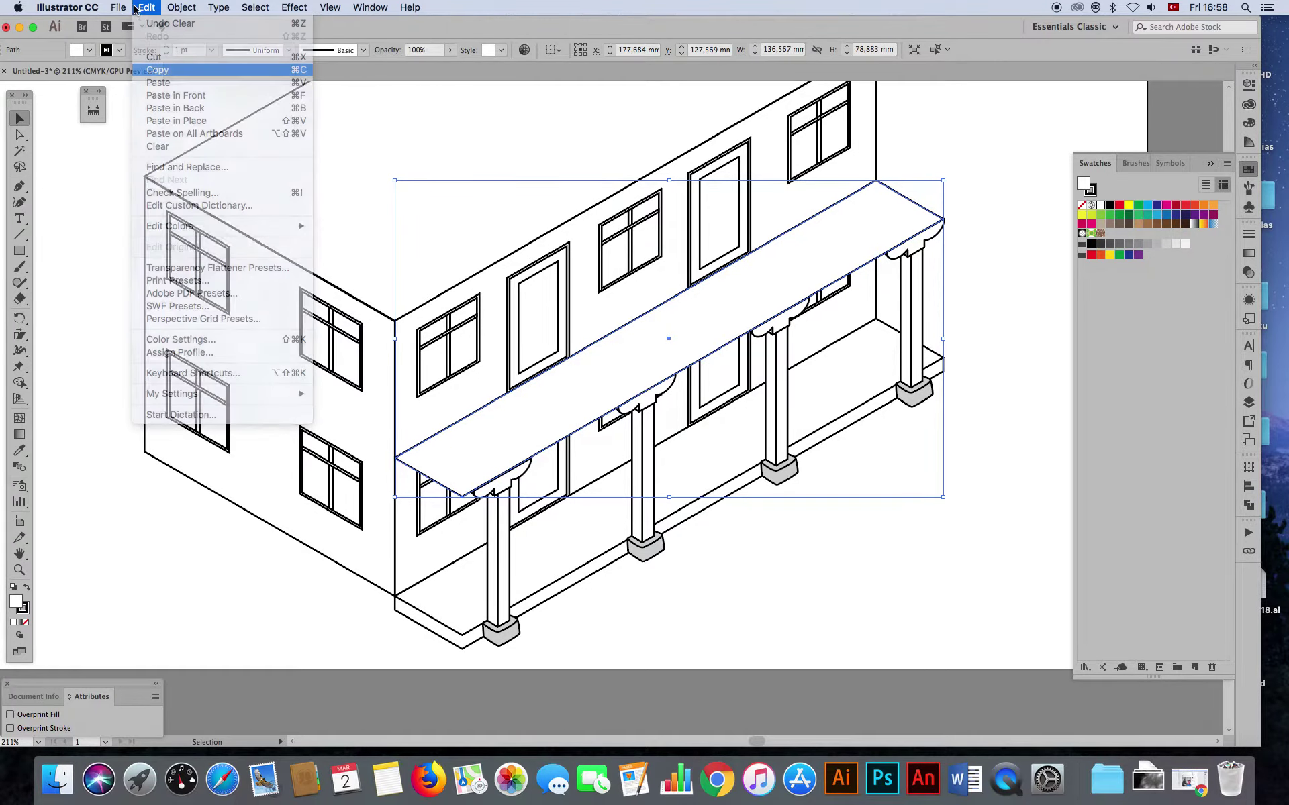
click(145, 7)
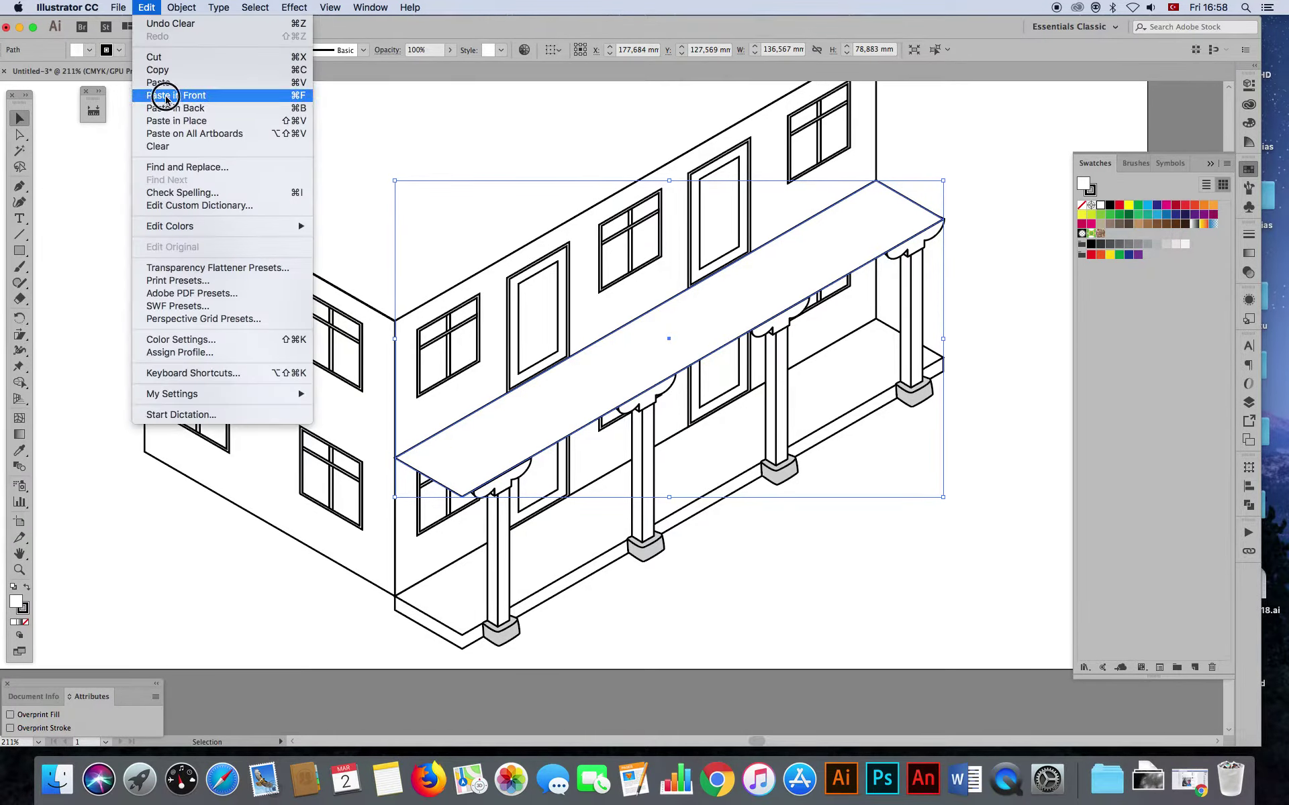
click(164, 97)
click(20, 135)
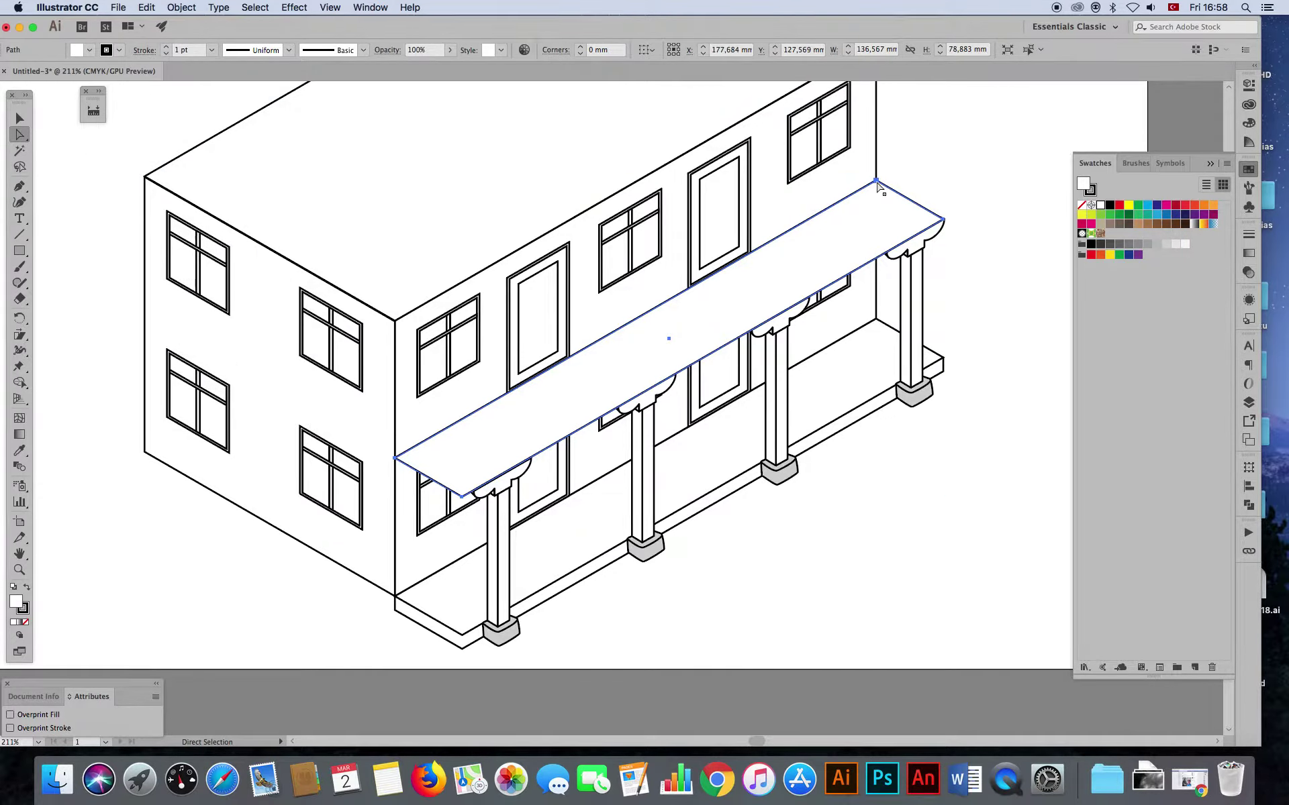
click(876, 181)
drag(876, 181, 603, 418)
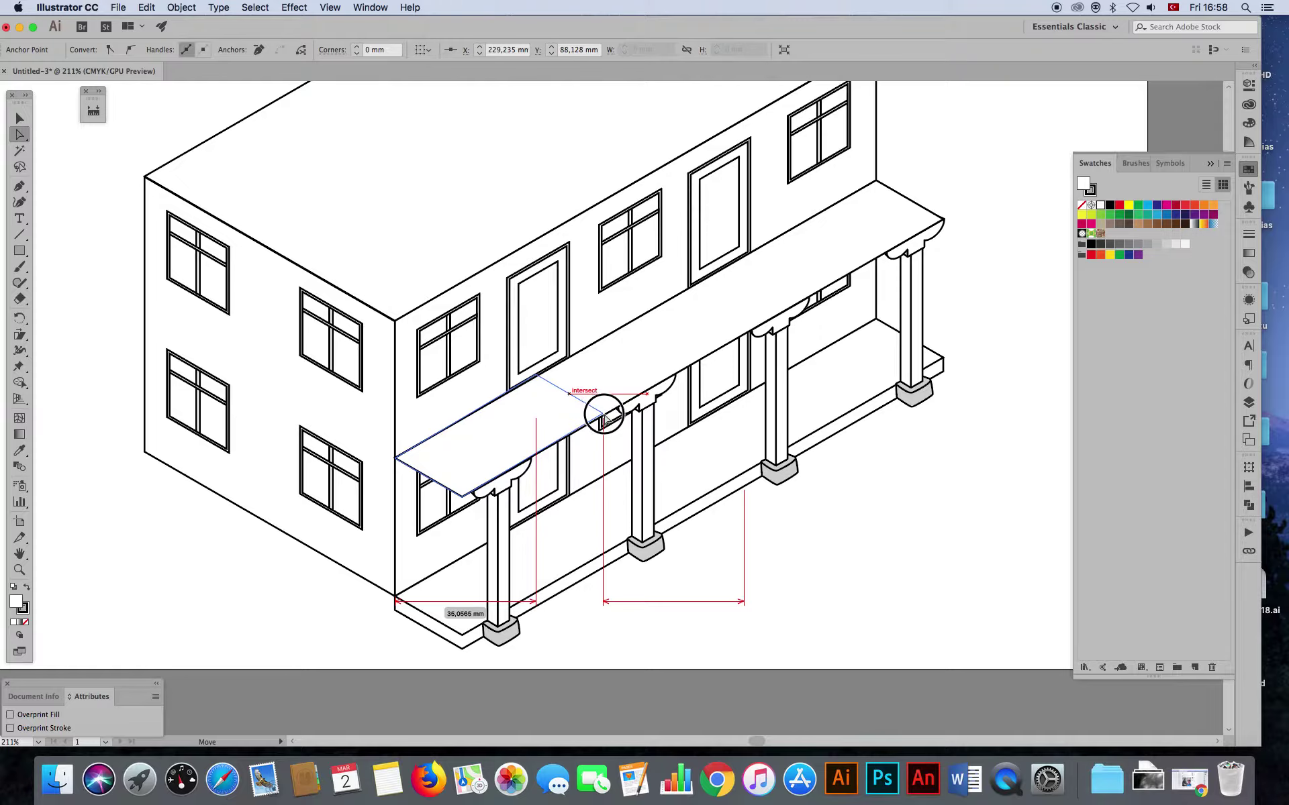
drag(603, 417, 604, 422)
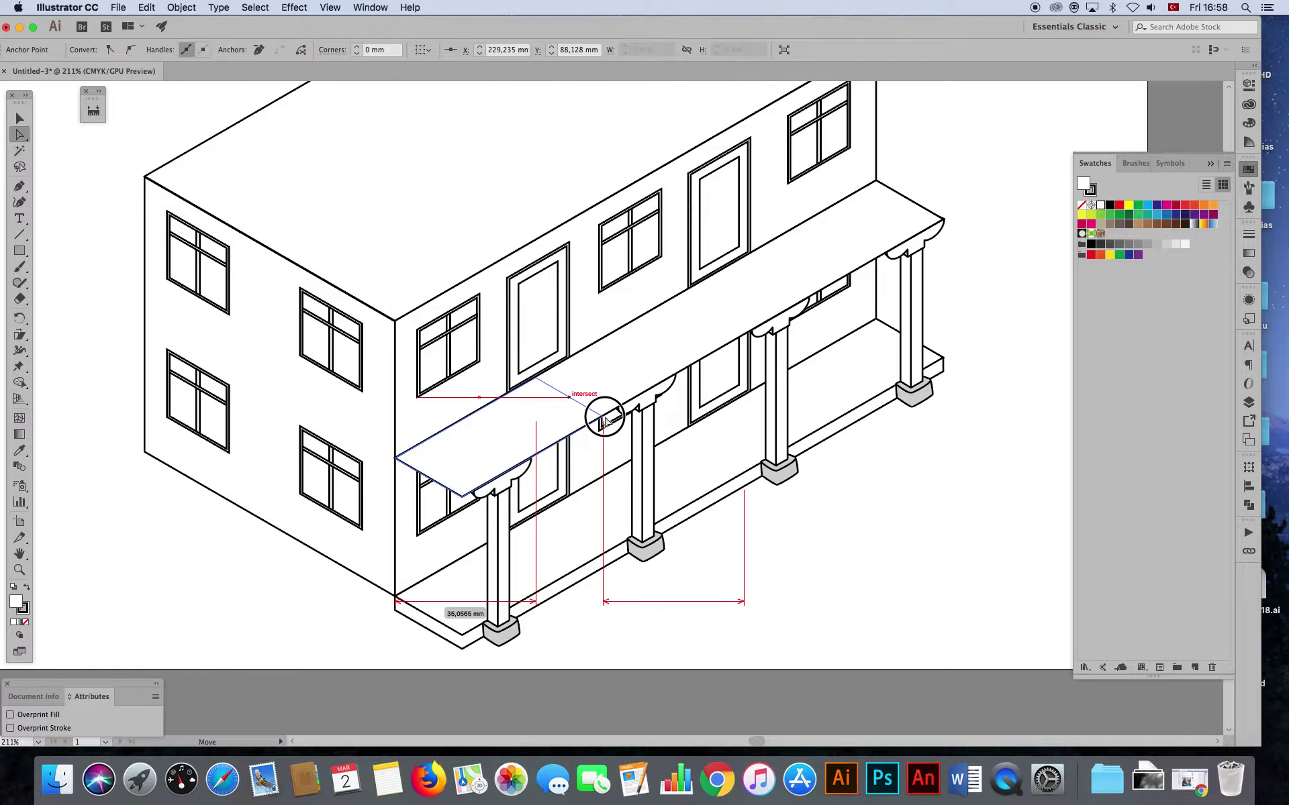
drag(605, 421, 753, 331)
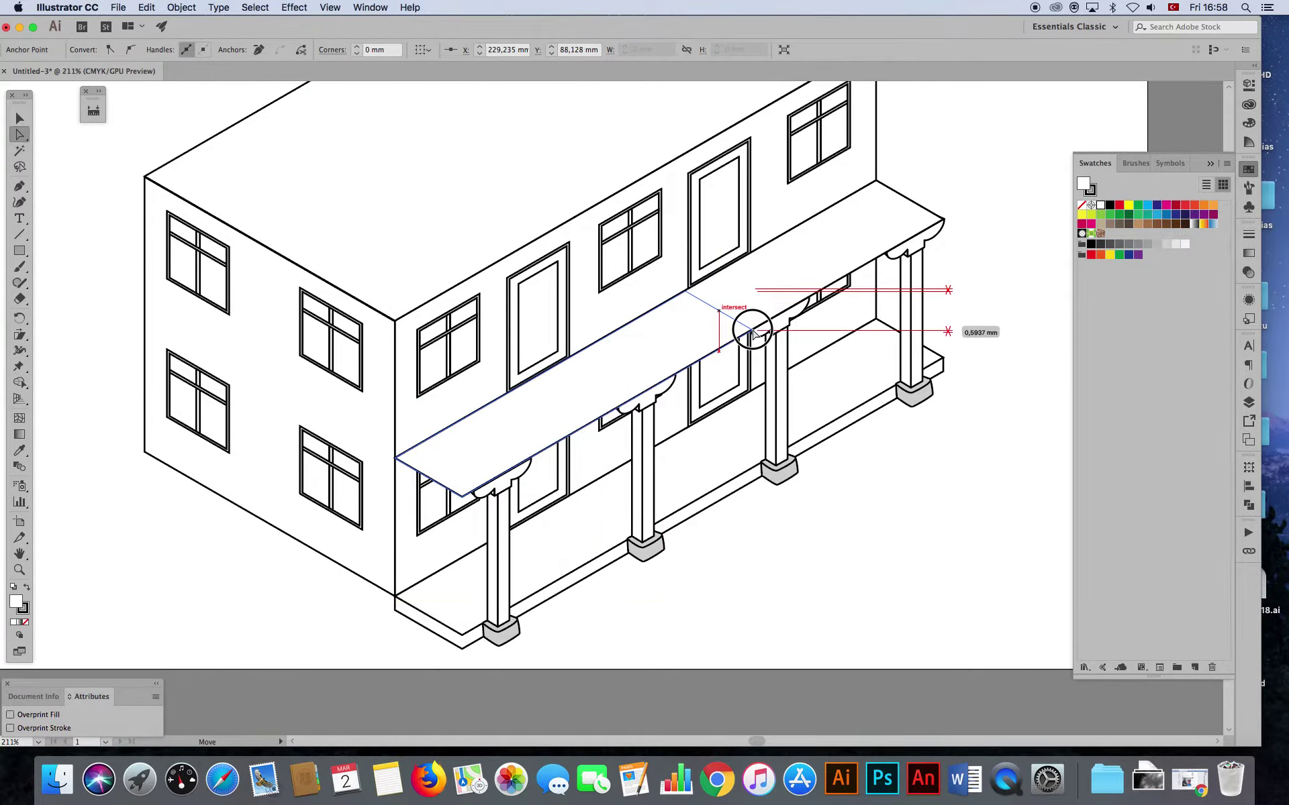
drag(753, 332, 575, 438)
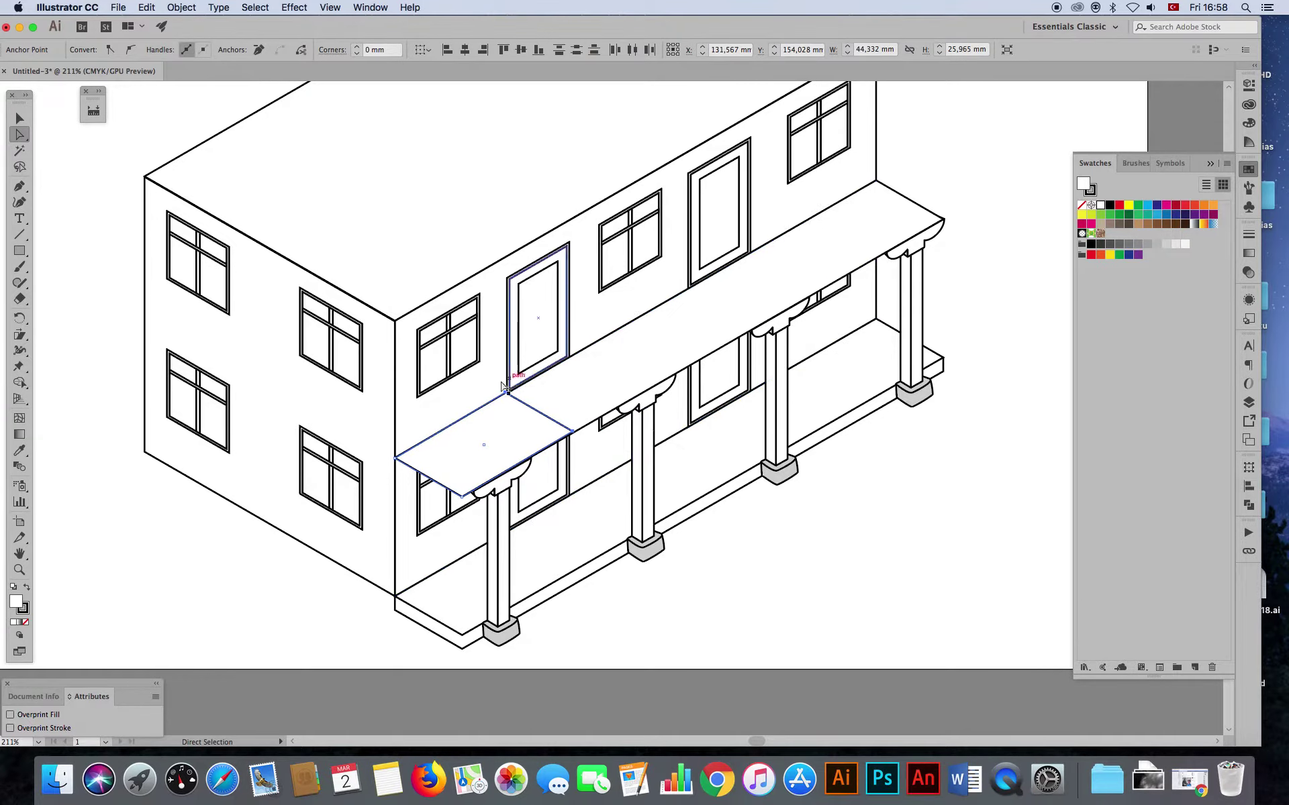
mouse_move(575, 438)
mouse_down()
mouse_move(512, 415)
mouse_move(507, 396)
mouse_up()
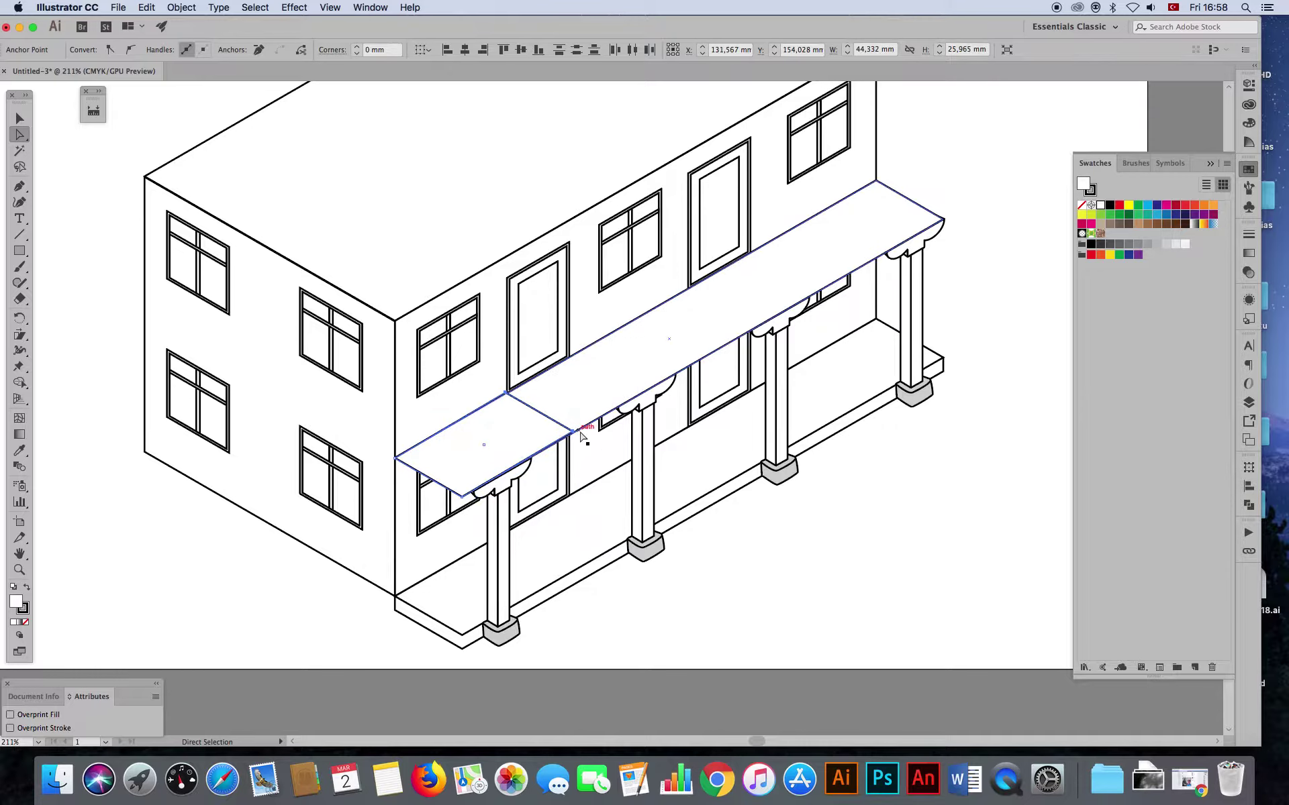
mouse_move(570, 433)
mouse_down()
mouse_move(576, 454)
mouse_move(567, 439)
mouse_up()
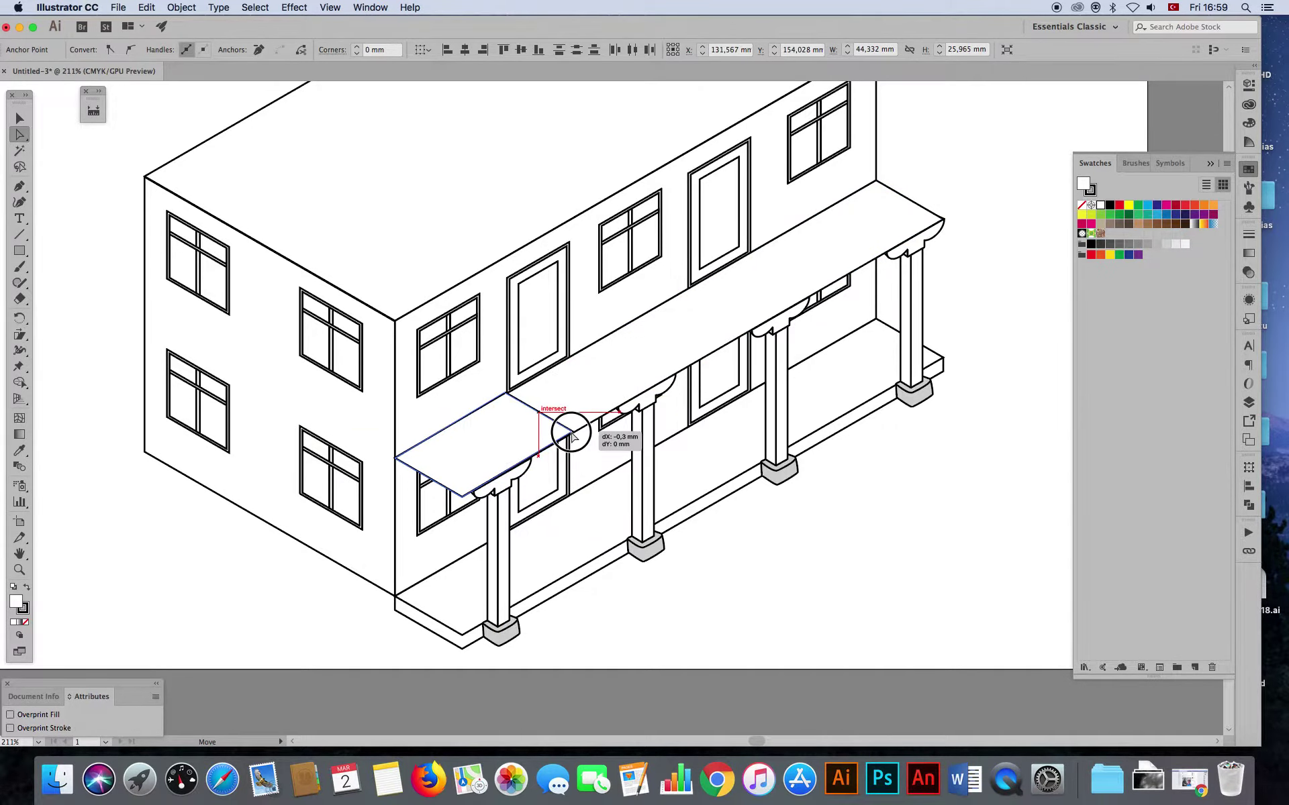
drag(568, 439, 571, 436)
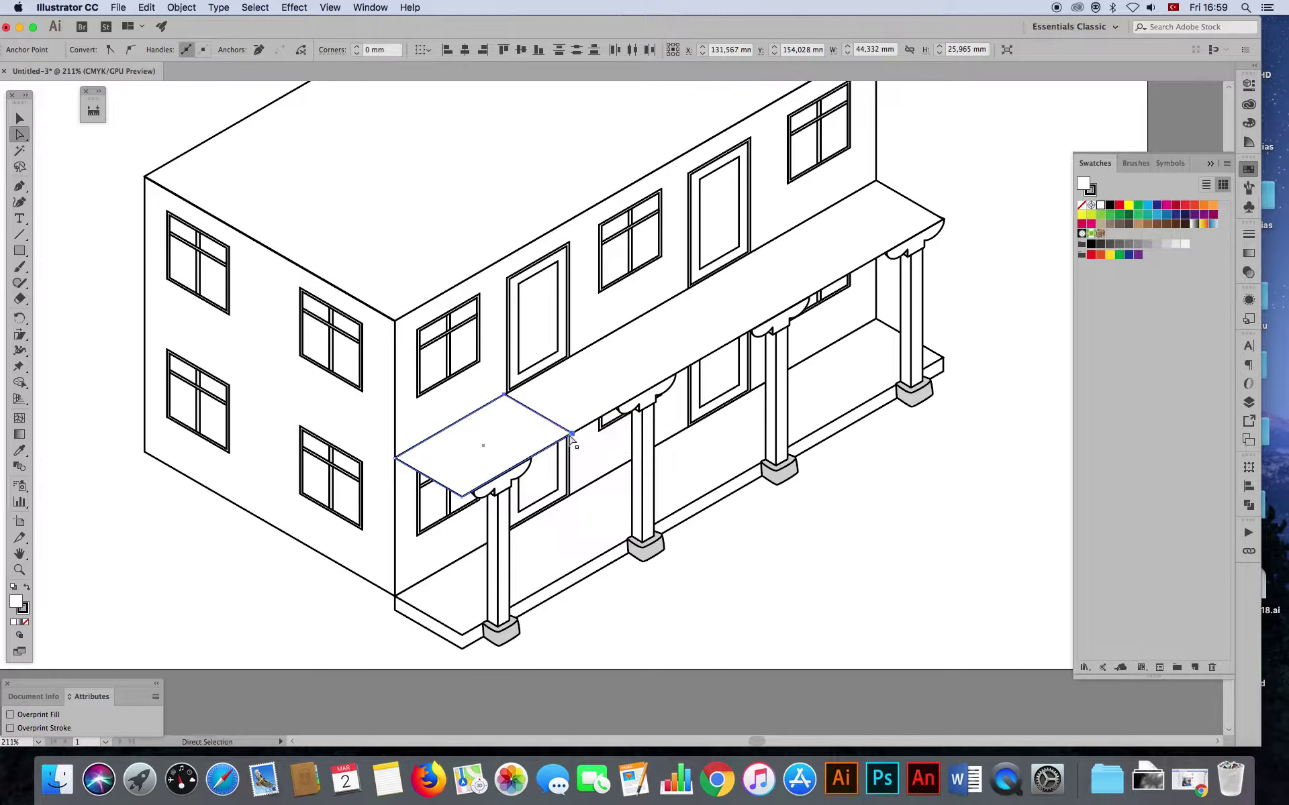
- Shift the small piece's front corners up-left and extend the porch roof's left end outward
drag(394, 458, 397, 461)
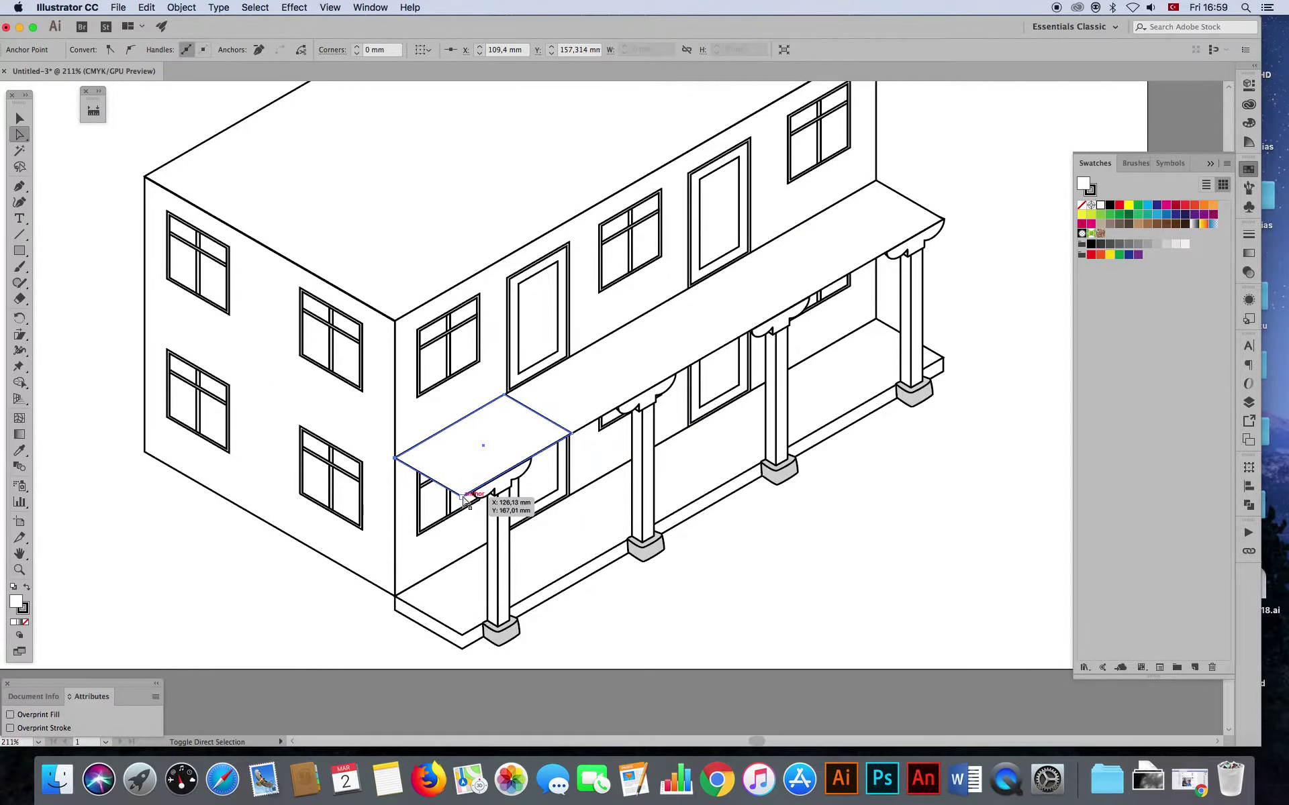
shift+click(465, 498)
click(570, 434)
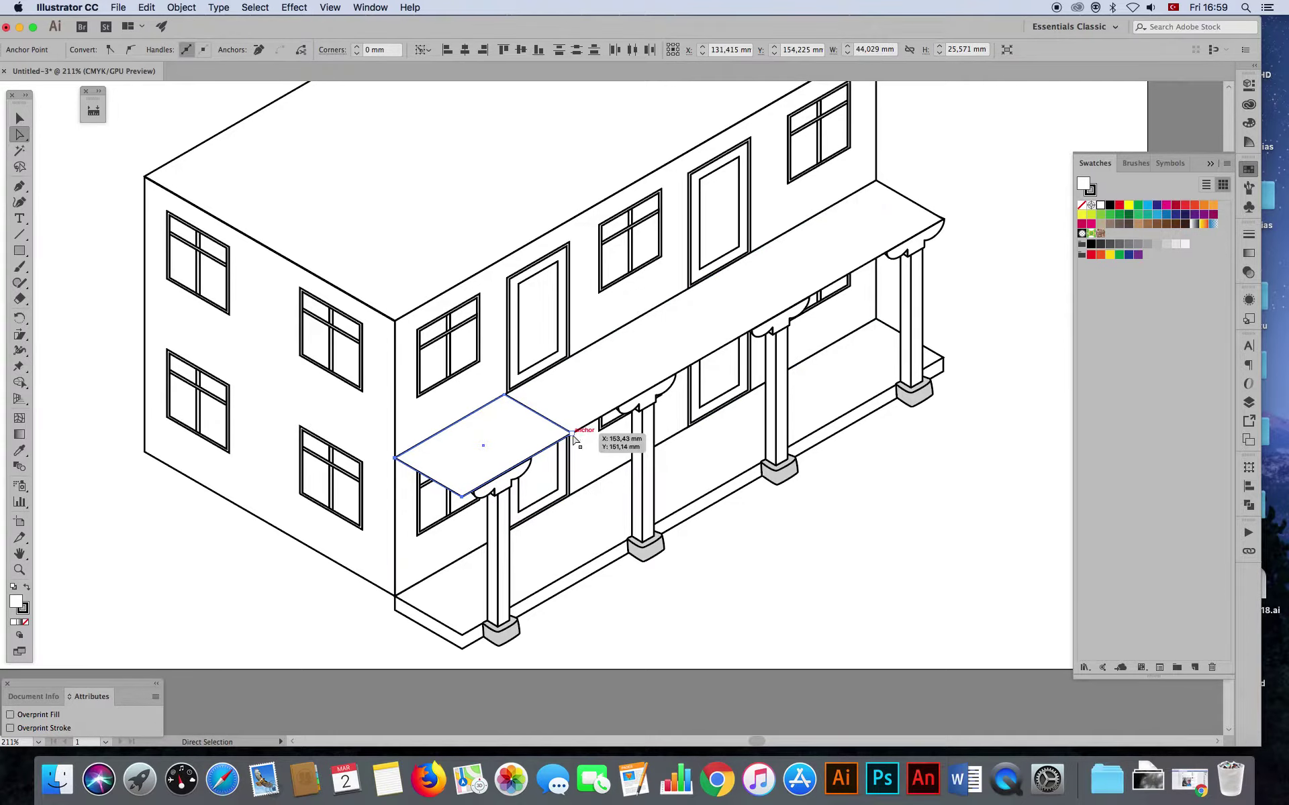
click(463, 498)
drag(464, 500, 446, 489)
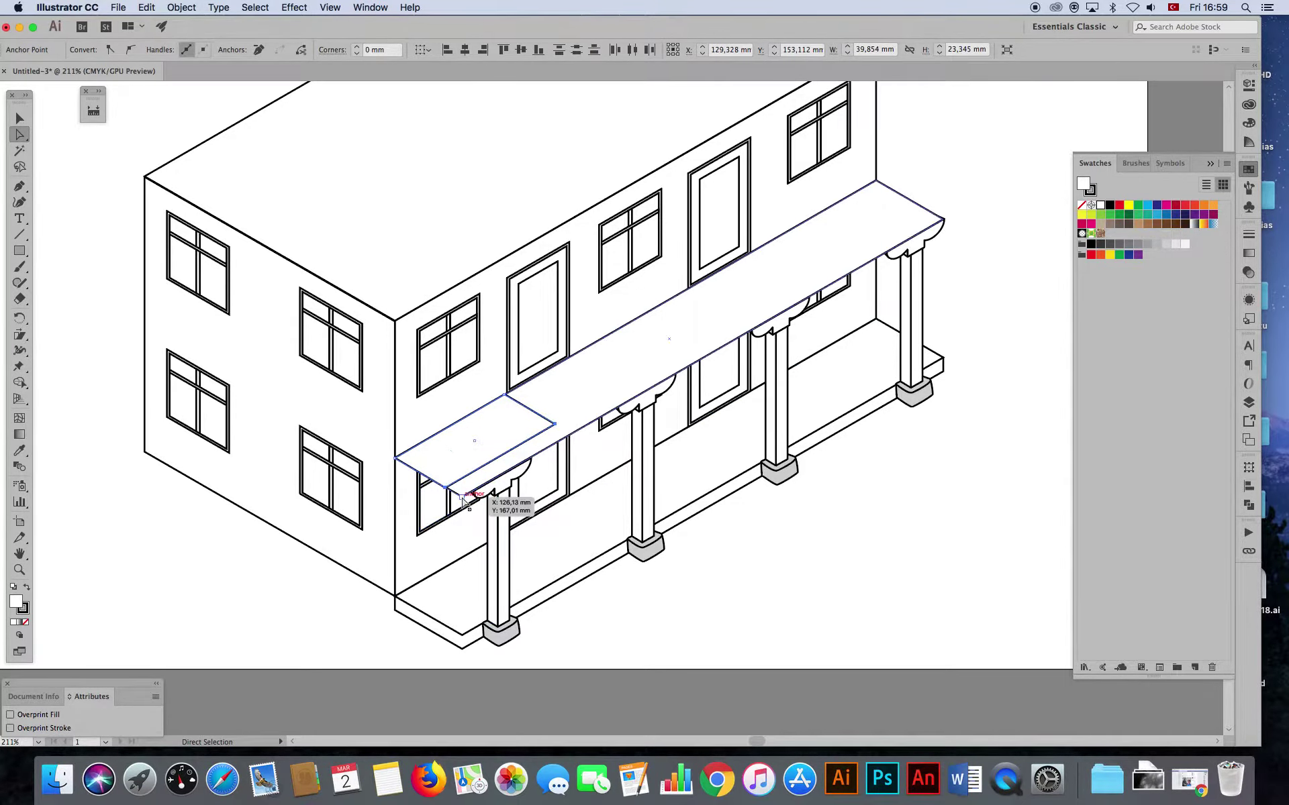
click(469, 494)
click(394, 460)
drag(395, 460, 350, 484)
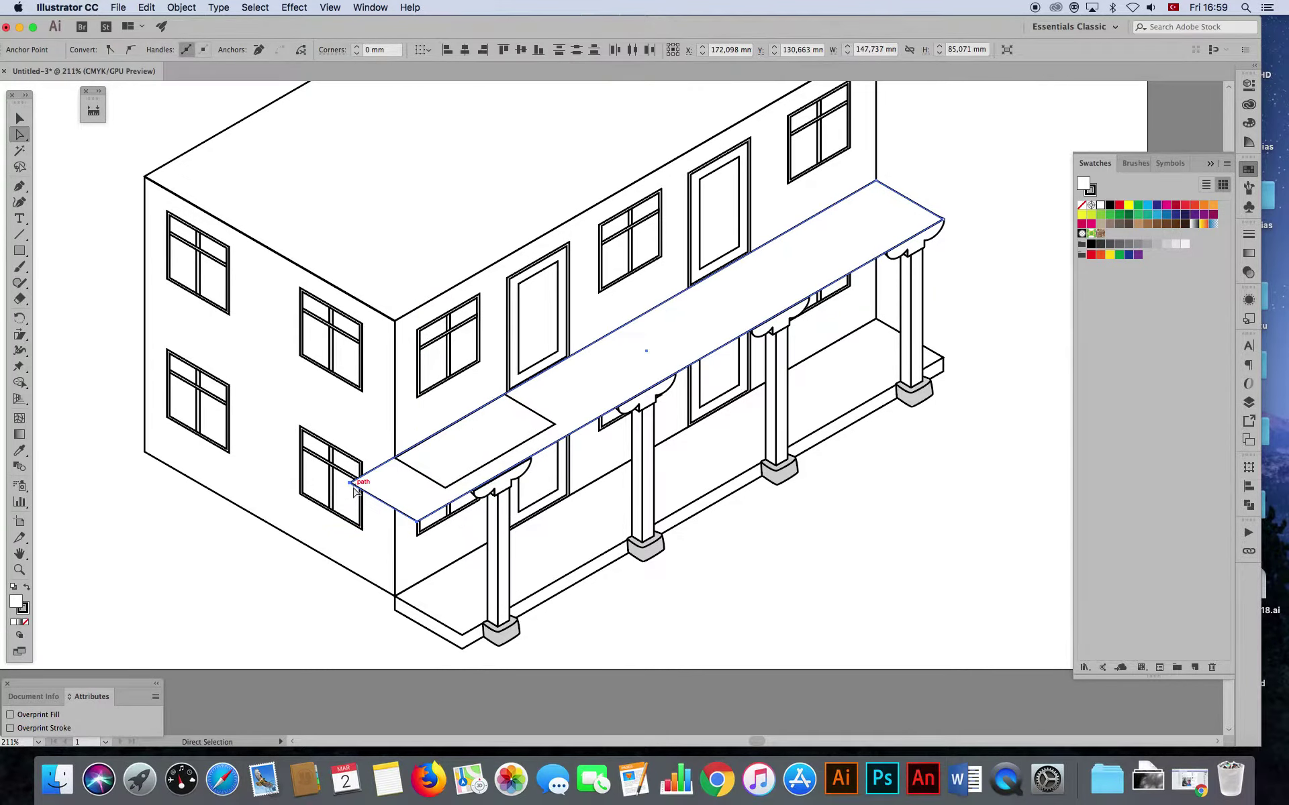
click(295, 566)
click(432, 476)
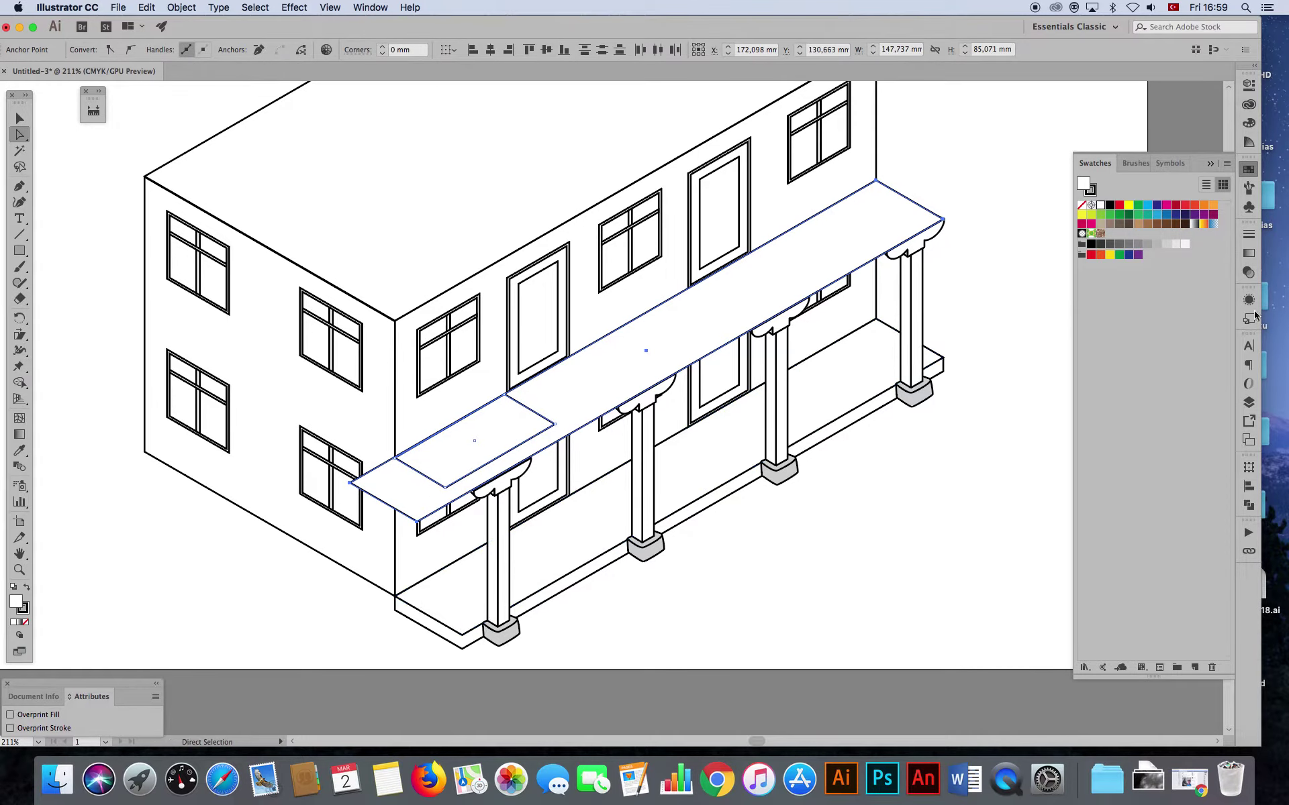
- Subtract the small parallelogram from the porch roof using Pathfinder Minus Front
click(1248, 505)
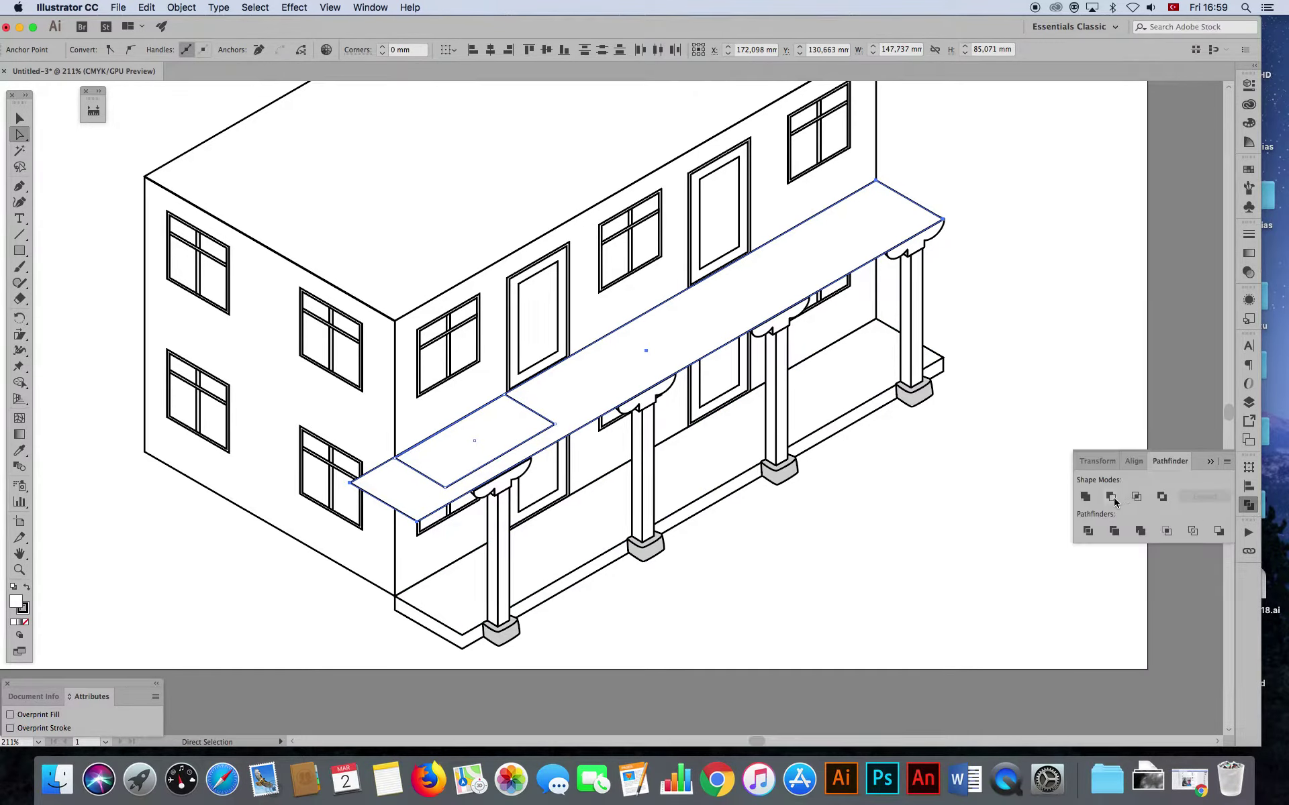
click(1110, 498)
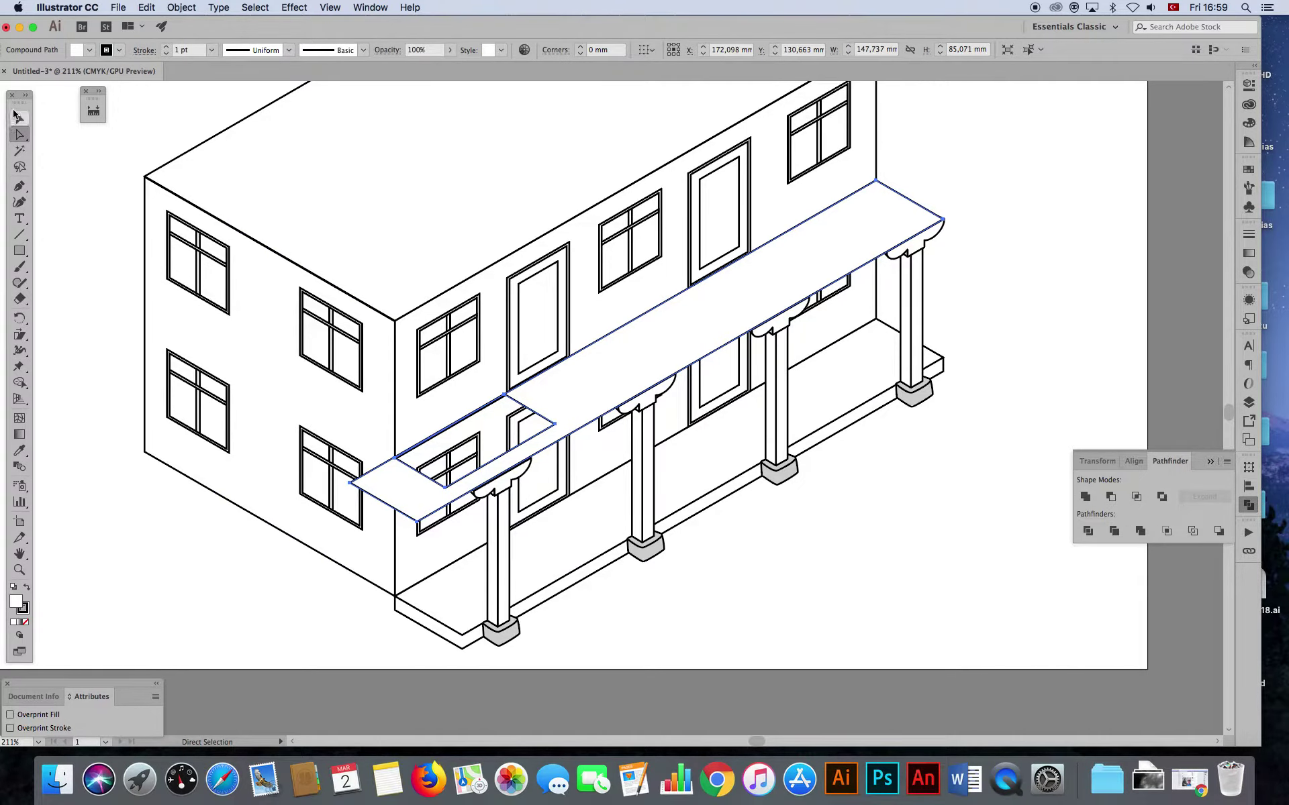
click(16, 116)
click(101, 222)
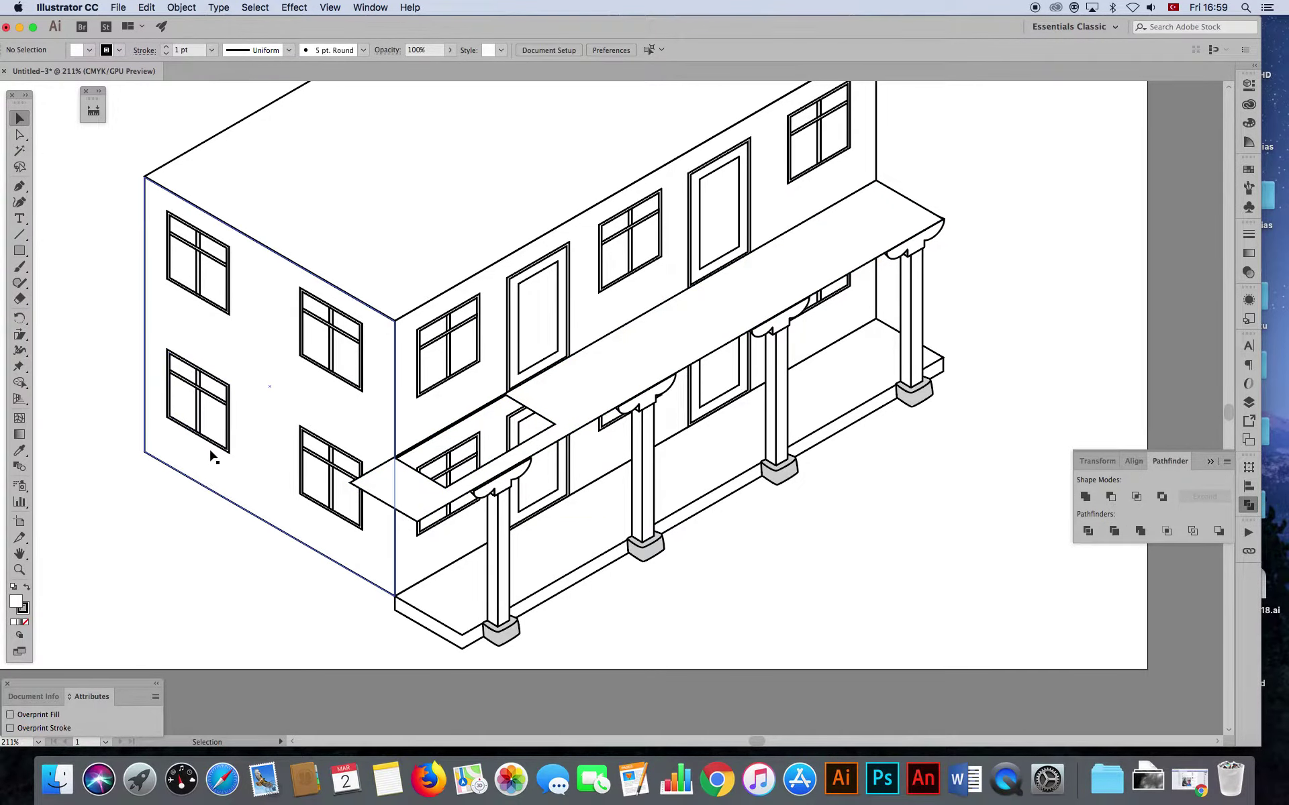
scroll(221, 440, down, 3)
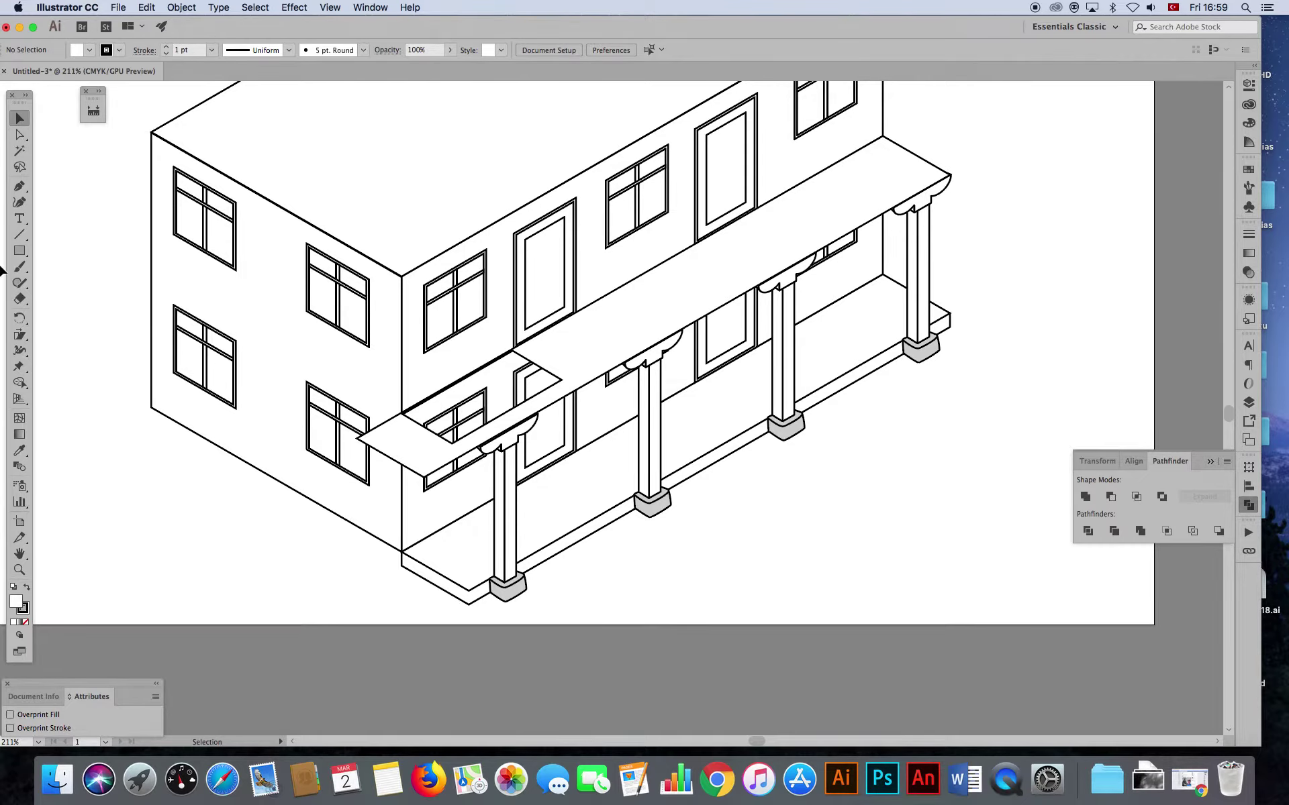
- Draw a thin rectangle, rotate it into a steep diagonal bar, and place it beside the left porch column
click(19, 251)
drag(665, 560, 864, 581)
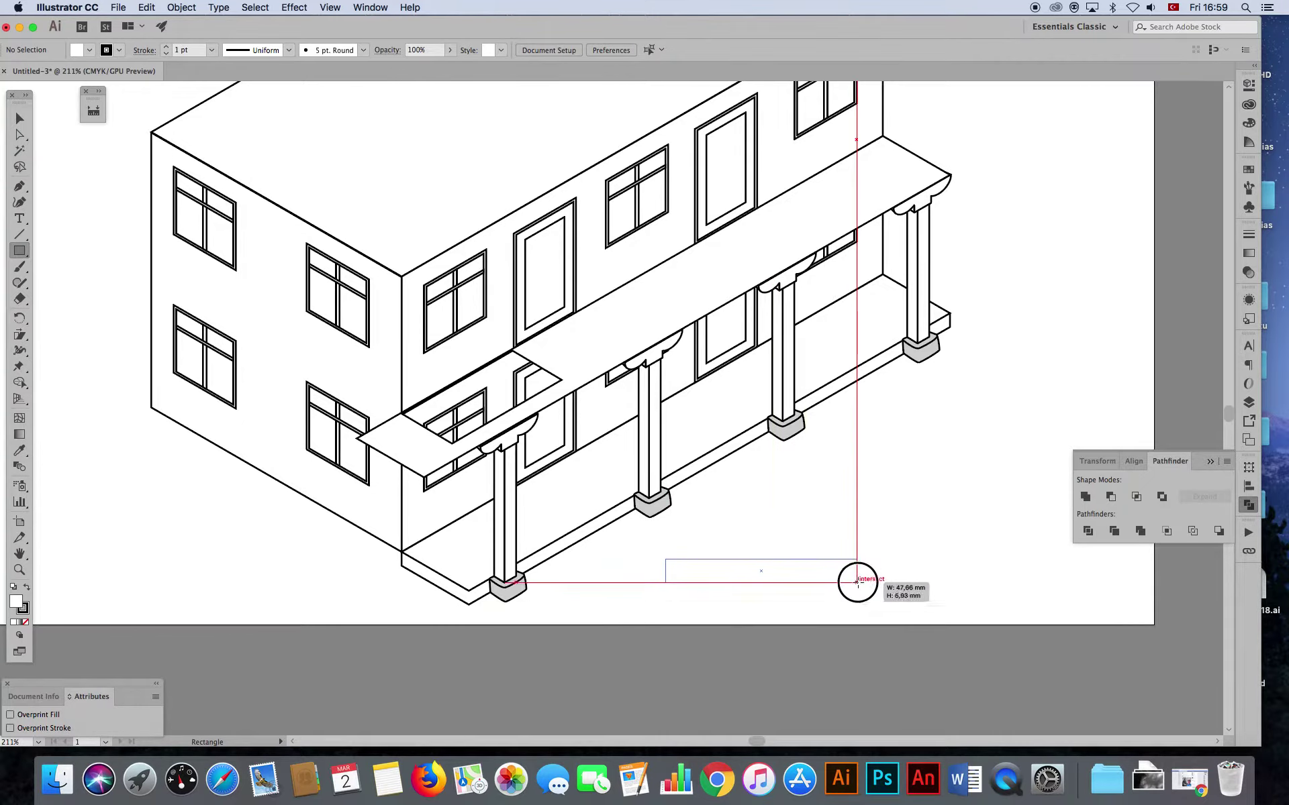
click(20, 118)
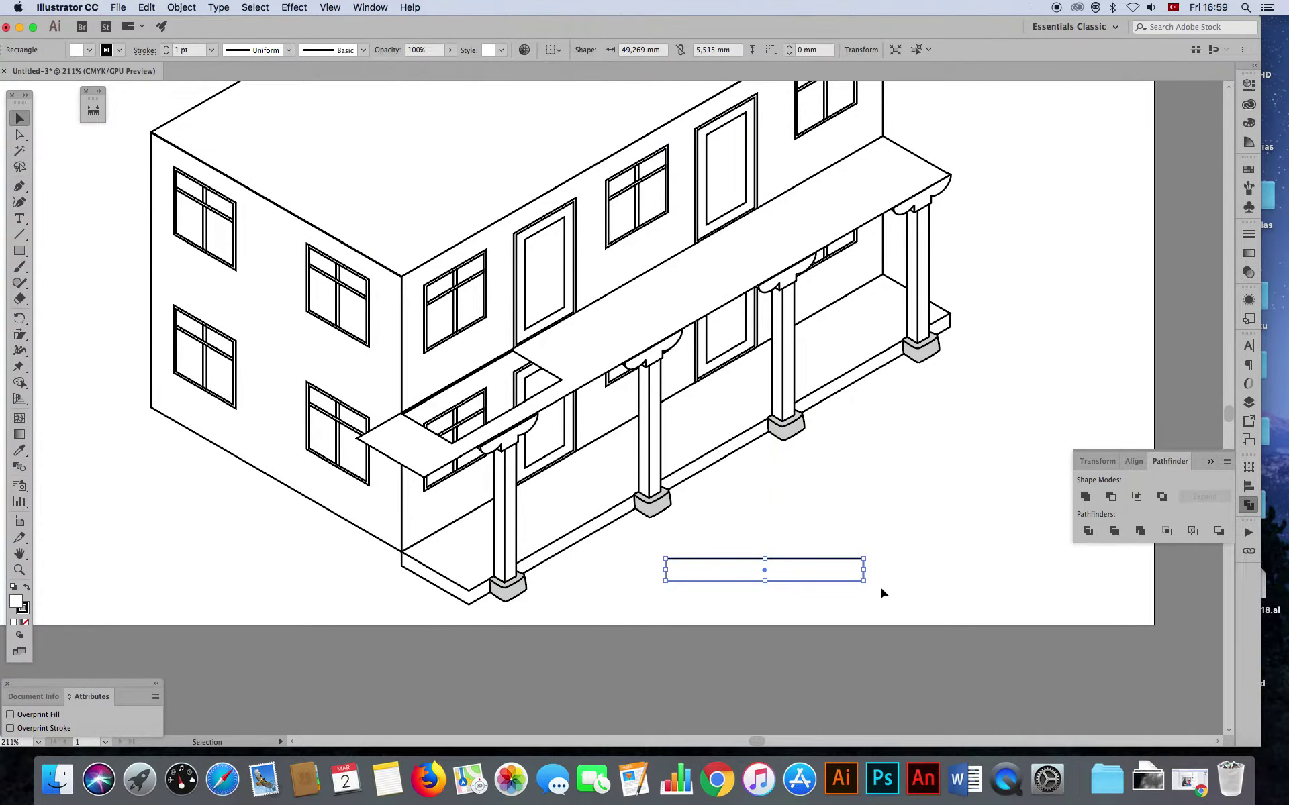
drag(869, 587, 847, 444)
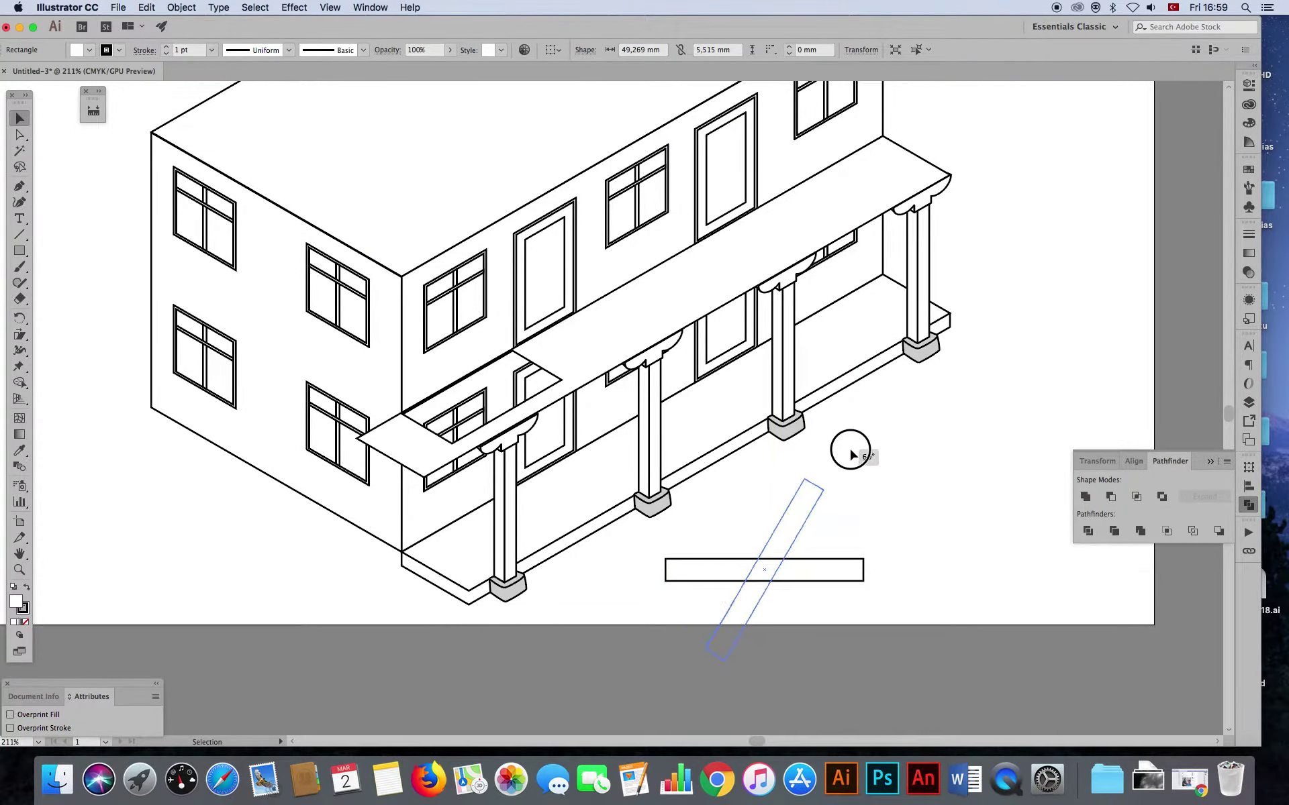
drag(794, 541, 537, 437)
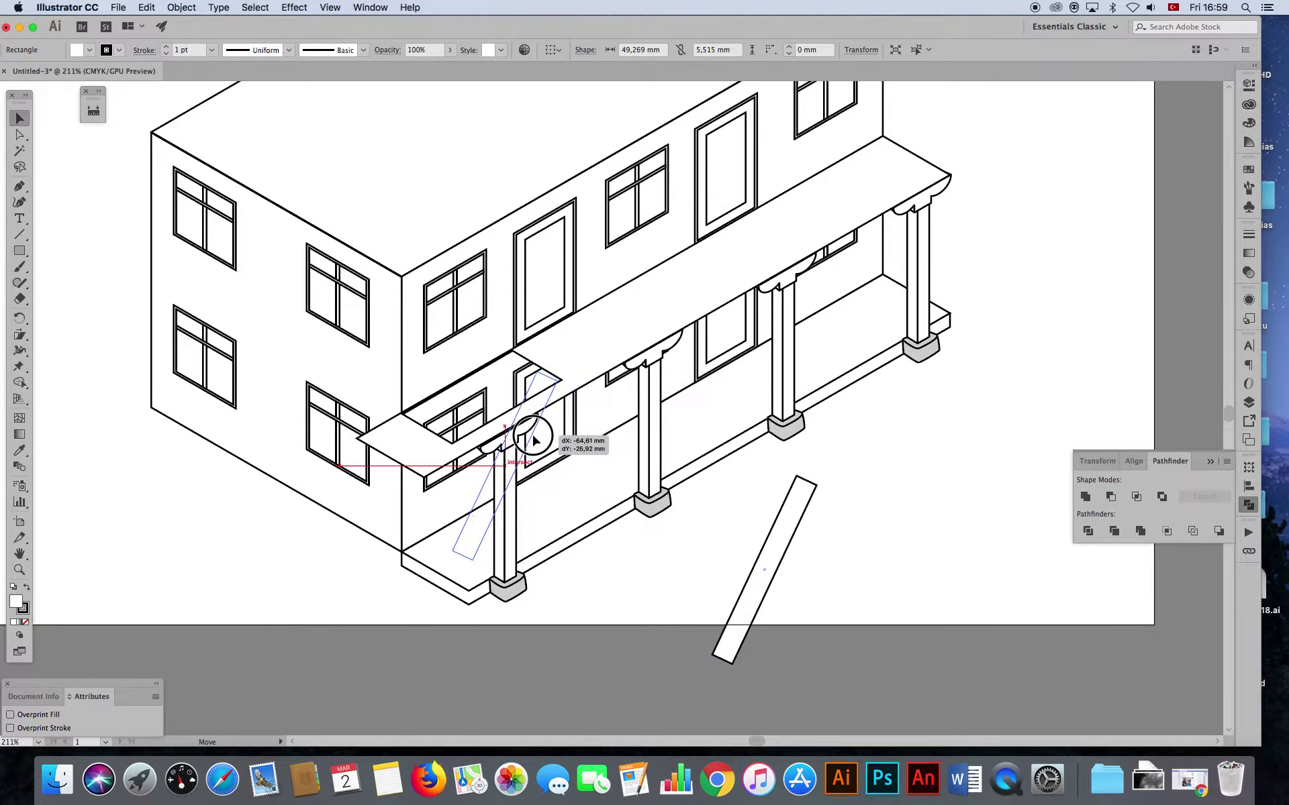
drag(537, 438, 545, 444)
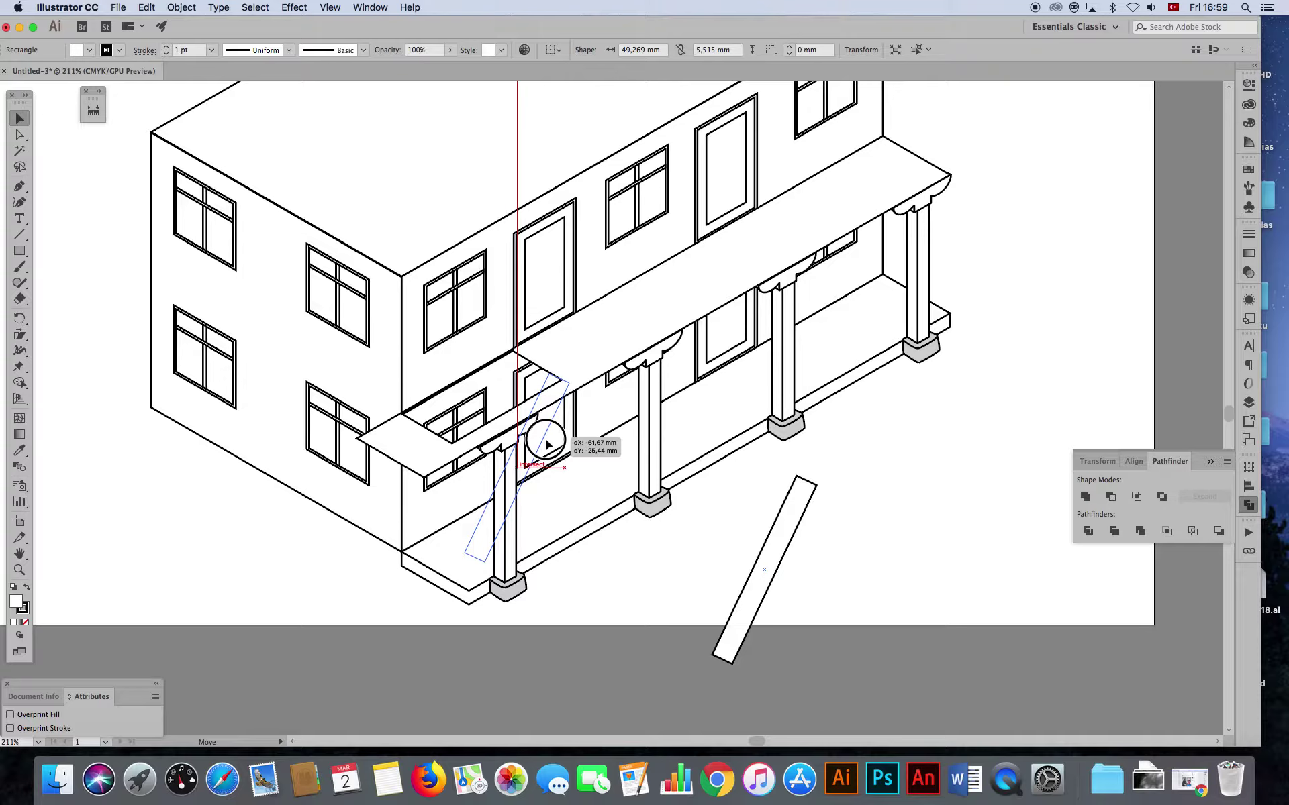
drag(545, 444, 619, 540)
- Zoom in, lengthen the bar up toward the roof opening, and make it narrower
click(20, 571)
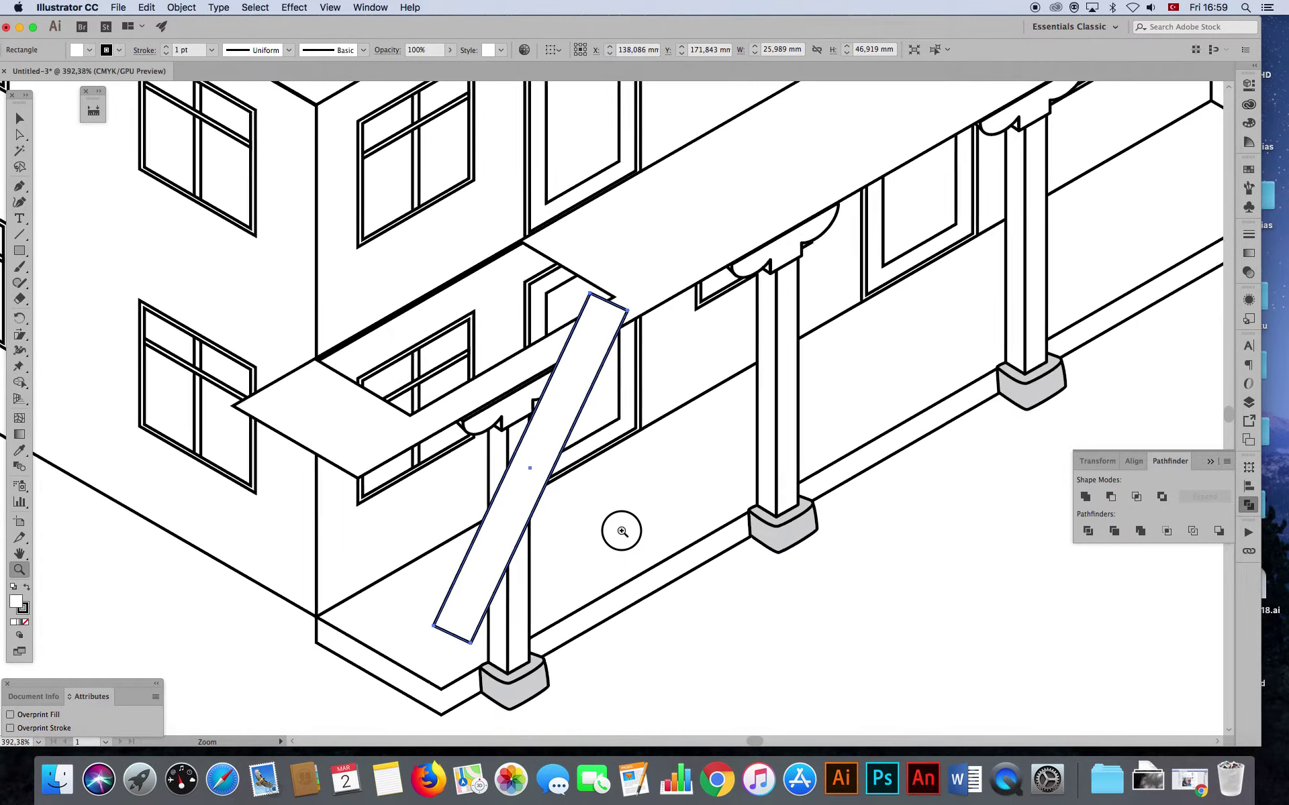
click(20, 119)
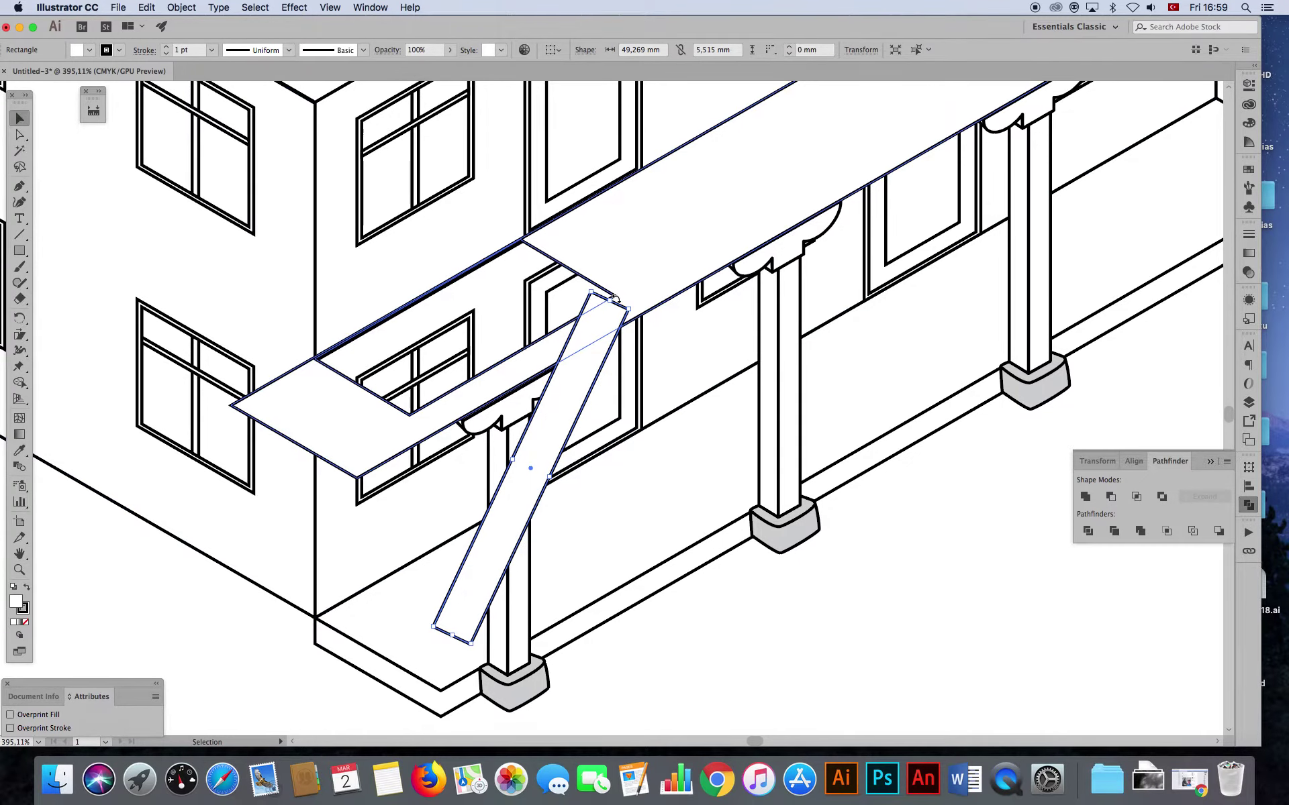
drag(625, 309, 611, 290)
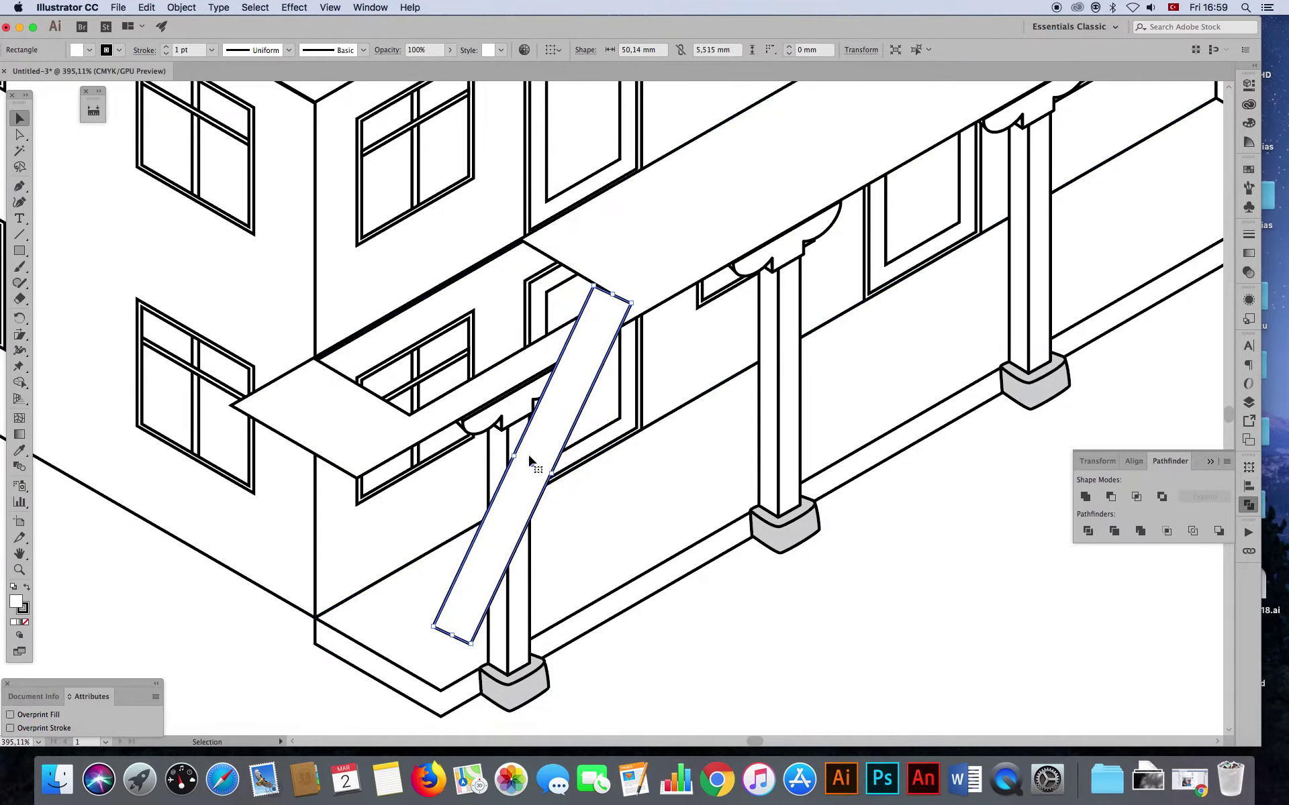
drag(512, 456, 522, 459)
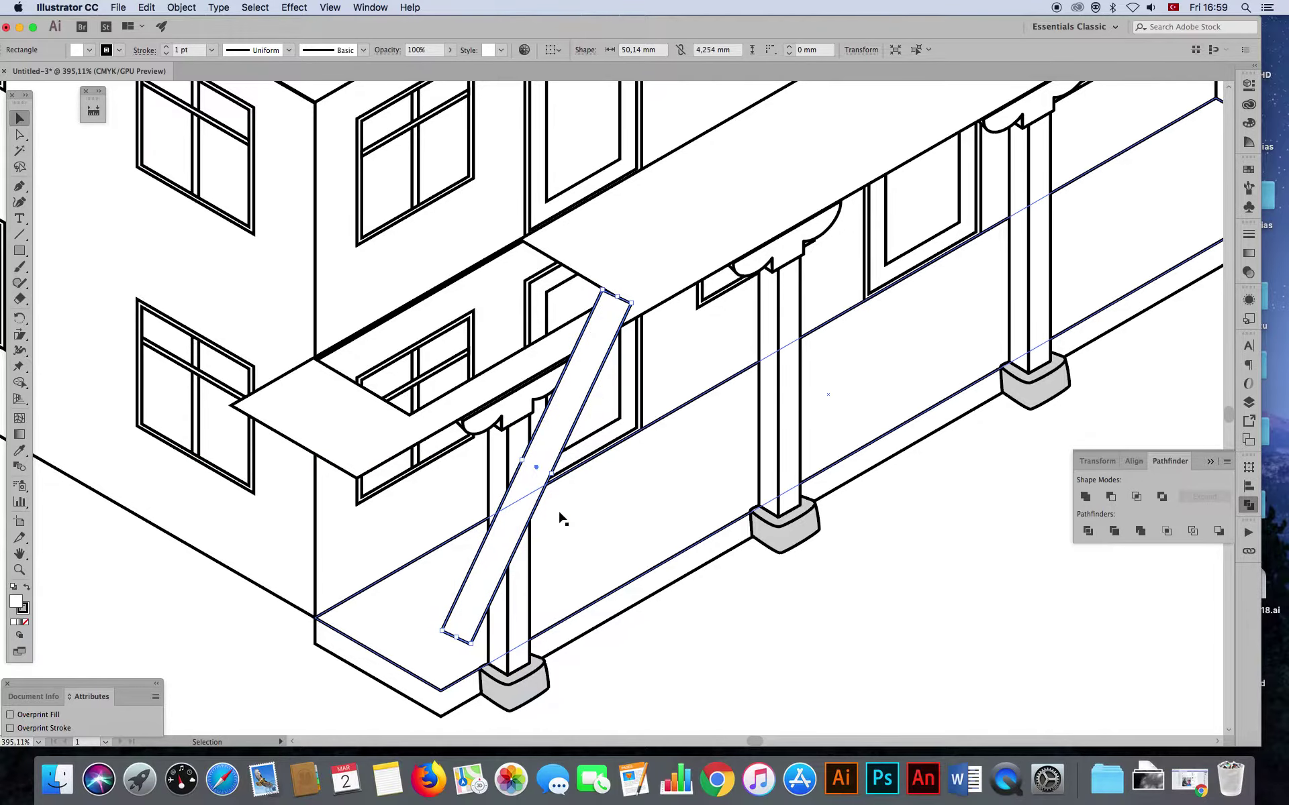
click(19, 134)
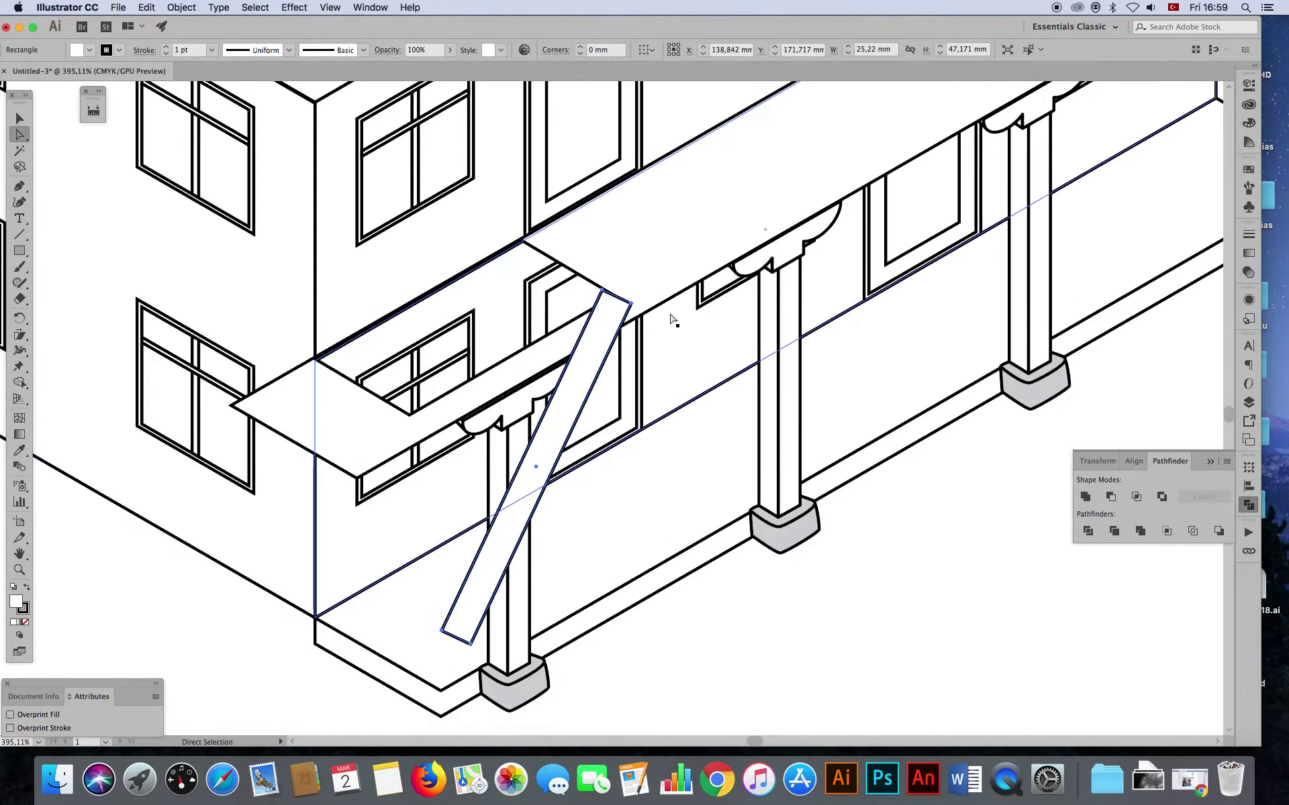
- Shift the bar down-left and drag its corner anchor to meet the porch floor
click(470, 643)
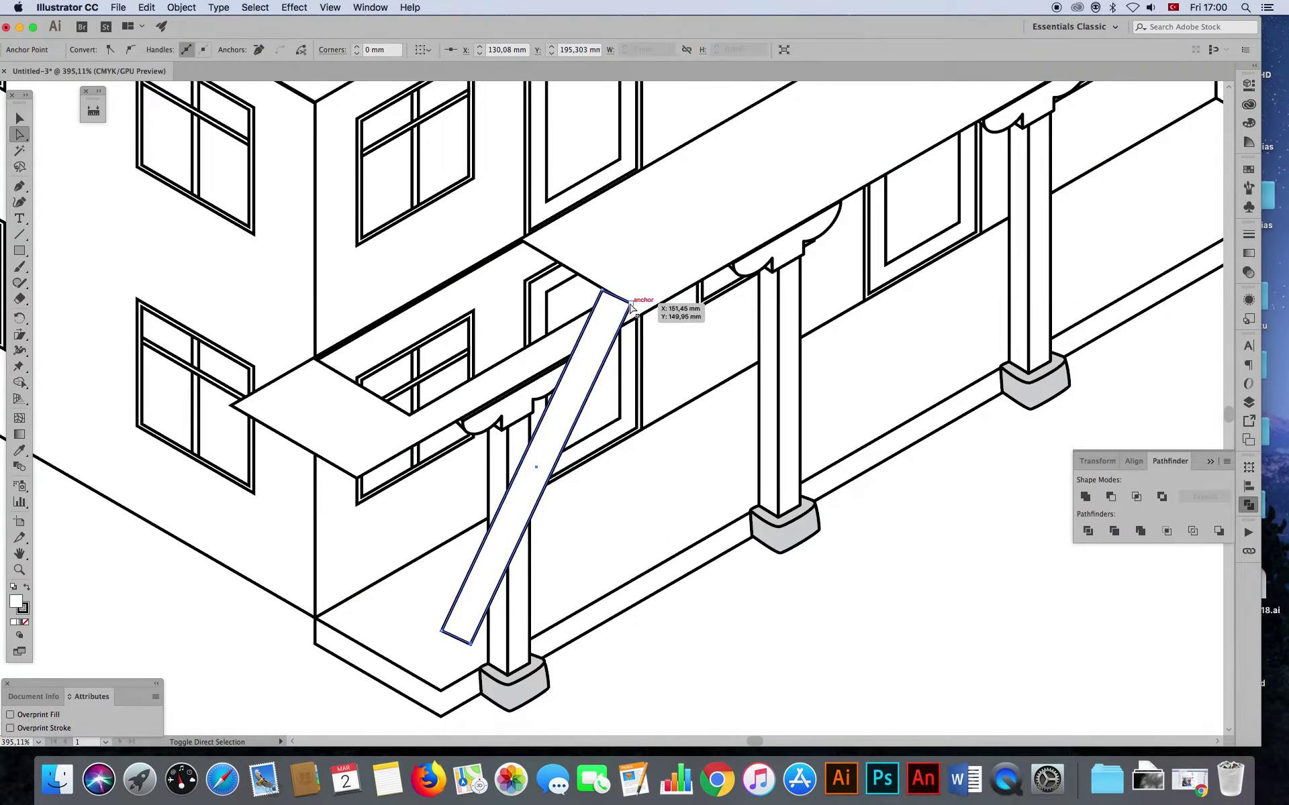
click(19, 118)
click(183, 586)
drag(596, 332, 569, 361)
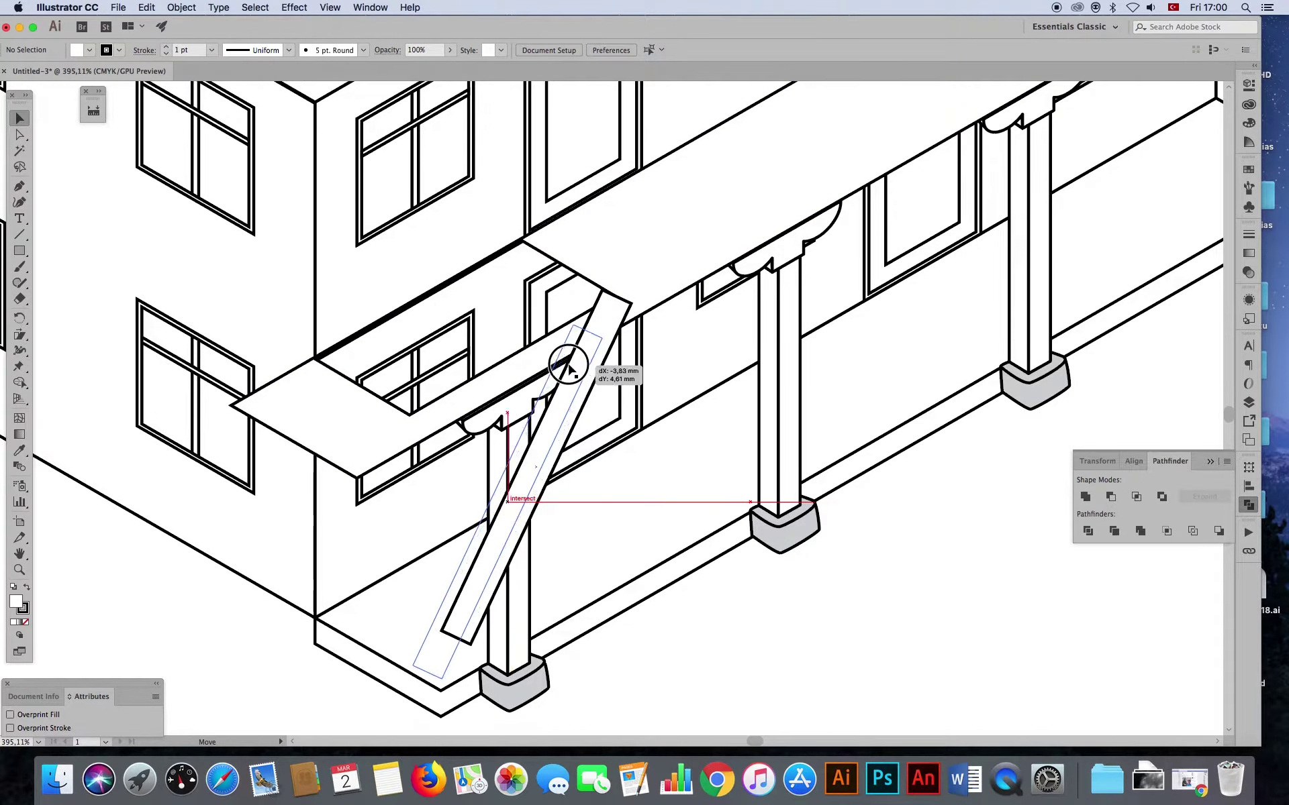
click(20, 134)
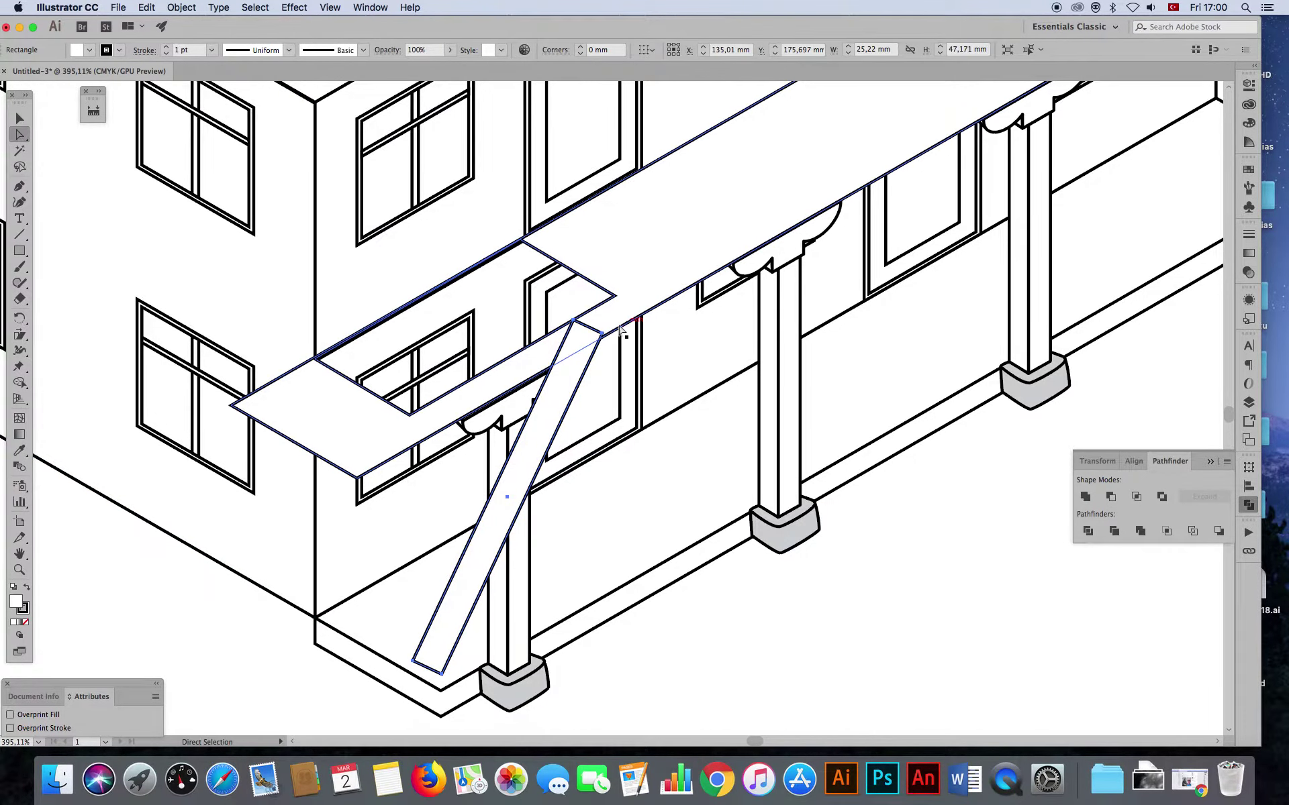
click(590, 326)
drag(444, 691, 455, 641)
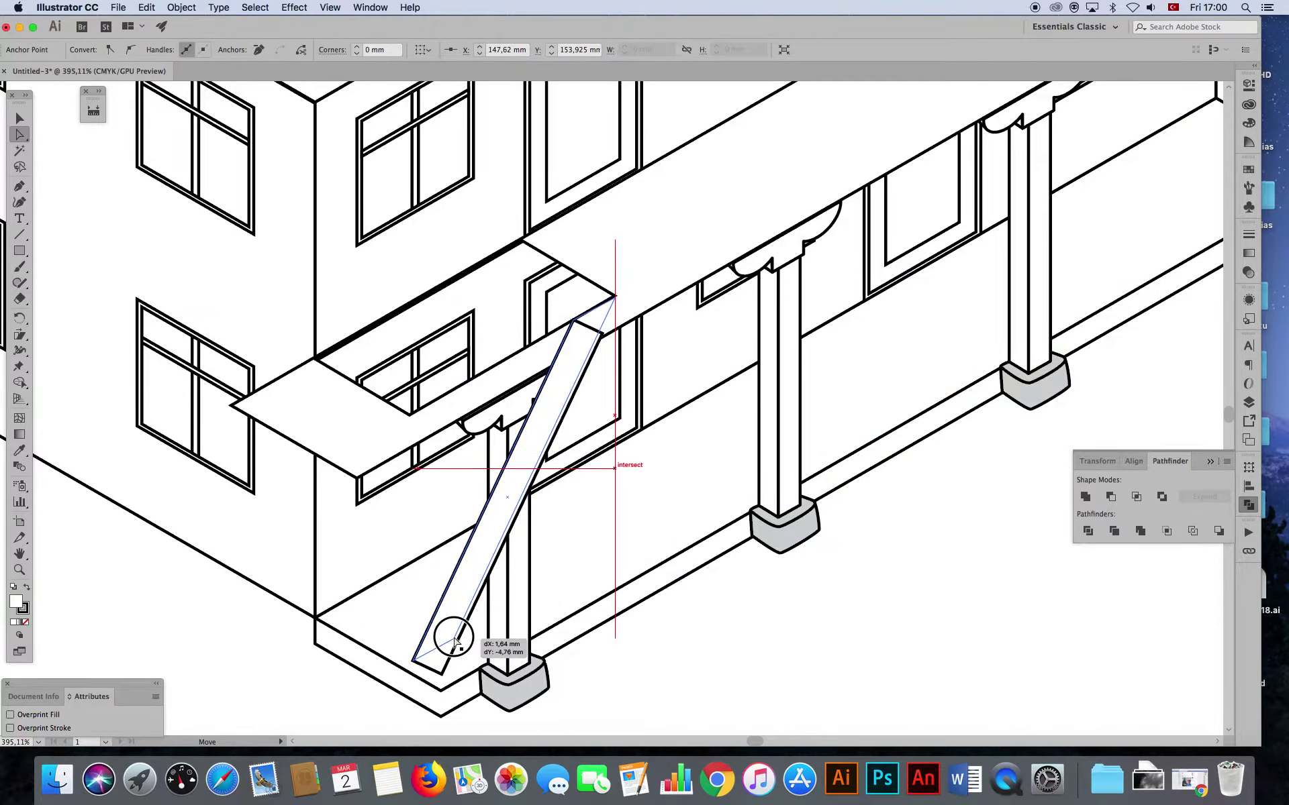
- Nudge the reshaped diagonal bar slightly up and right into position
key(v)
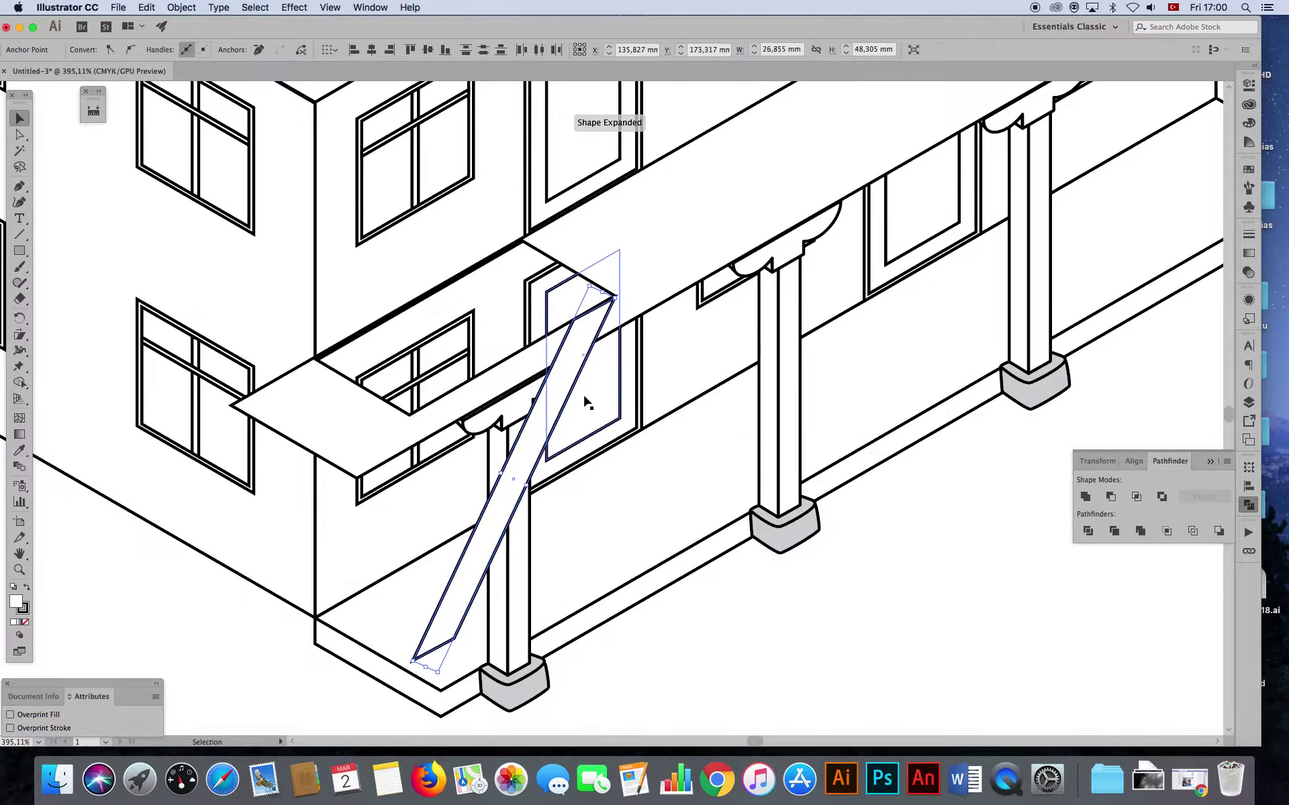
click(739, 632)
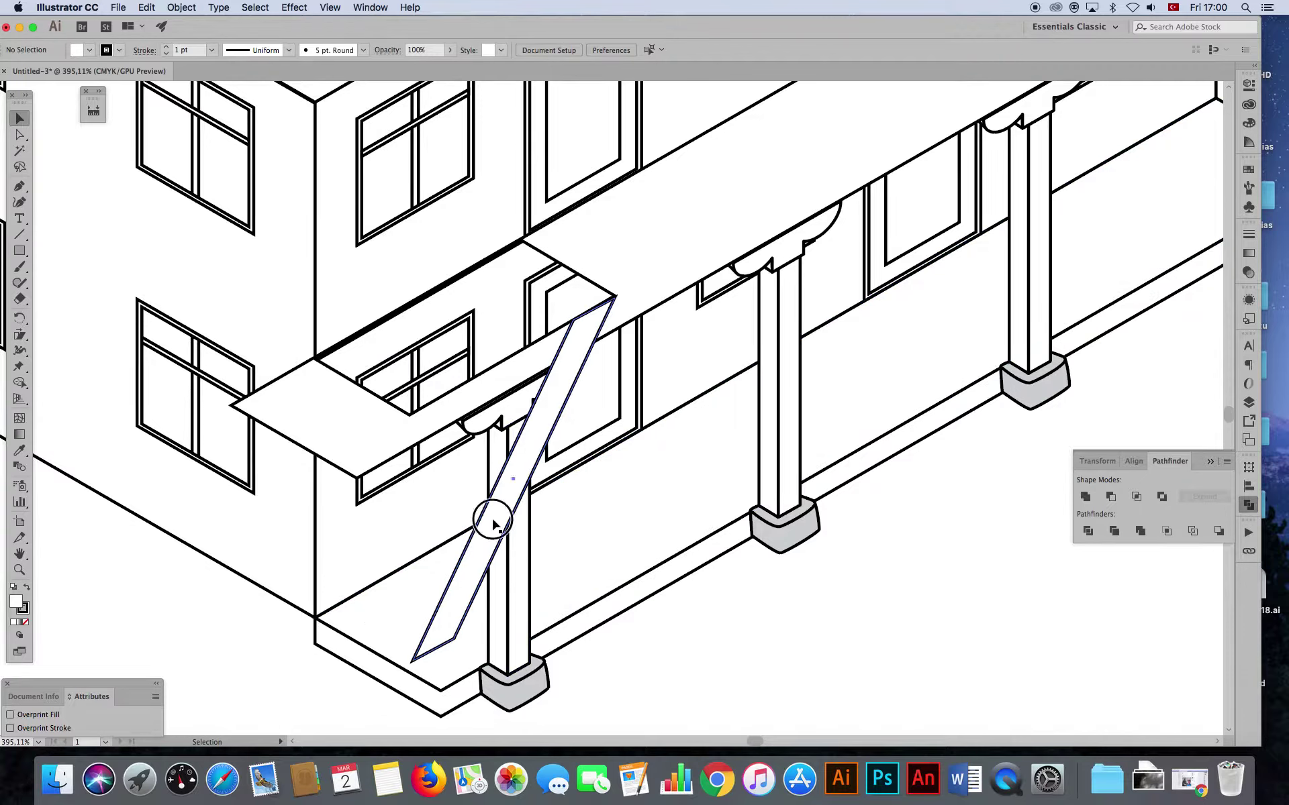
click(492, 522)
click(756, 656)
drag(508, 521, 549, 496)
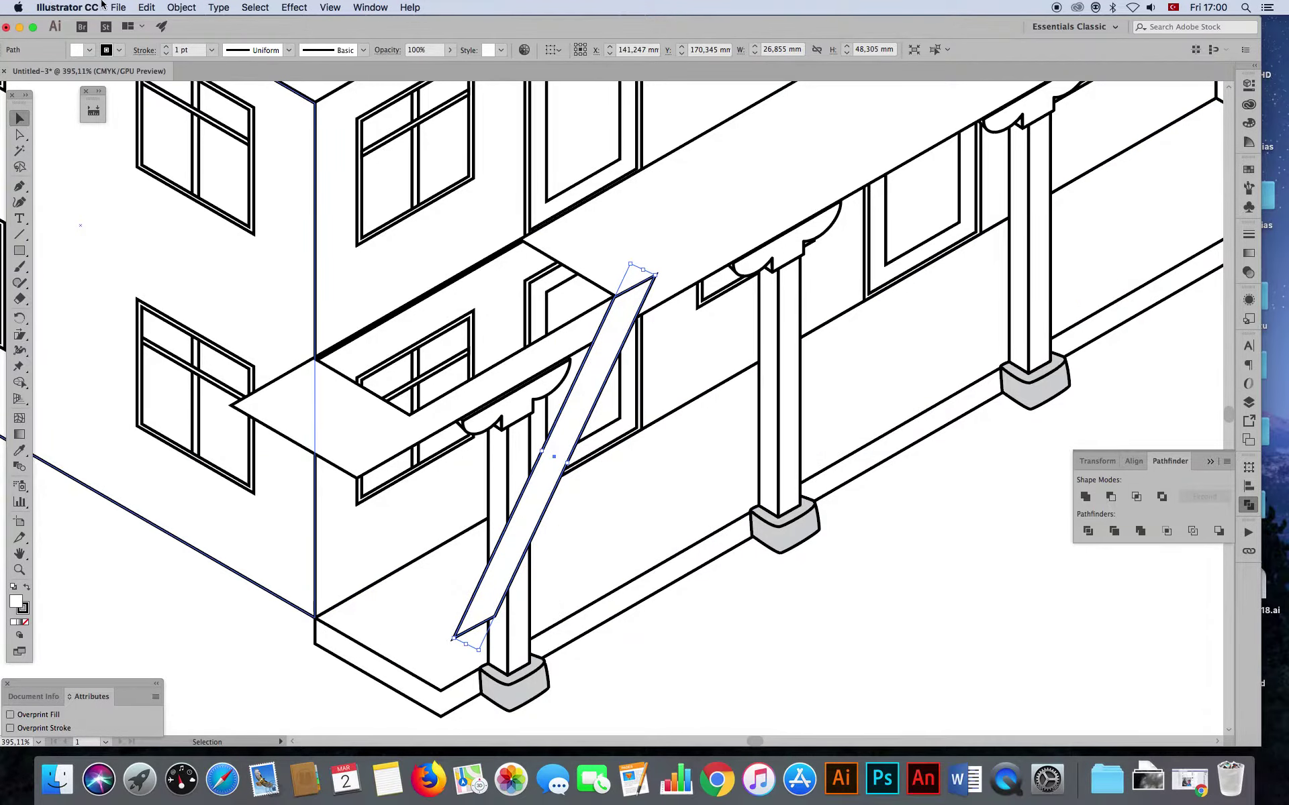
- Copy the diagonal bar and paste it in front of the original
click(147, 7)
click(159, 69)
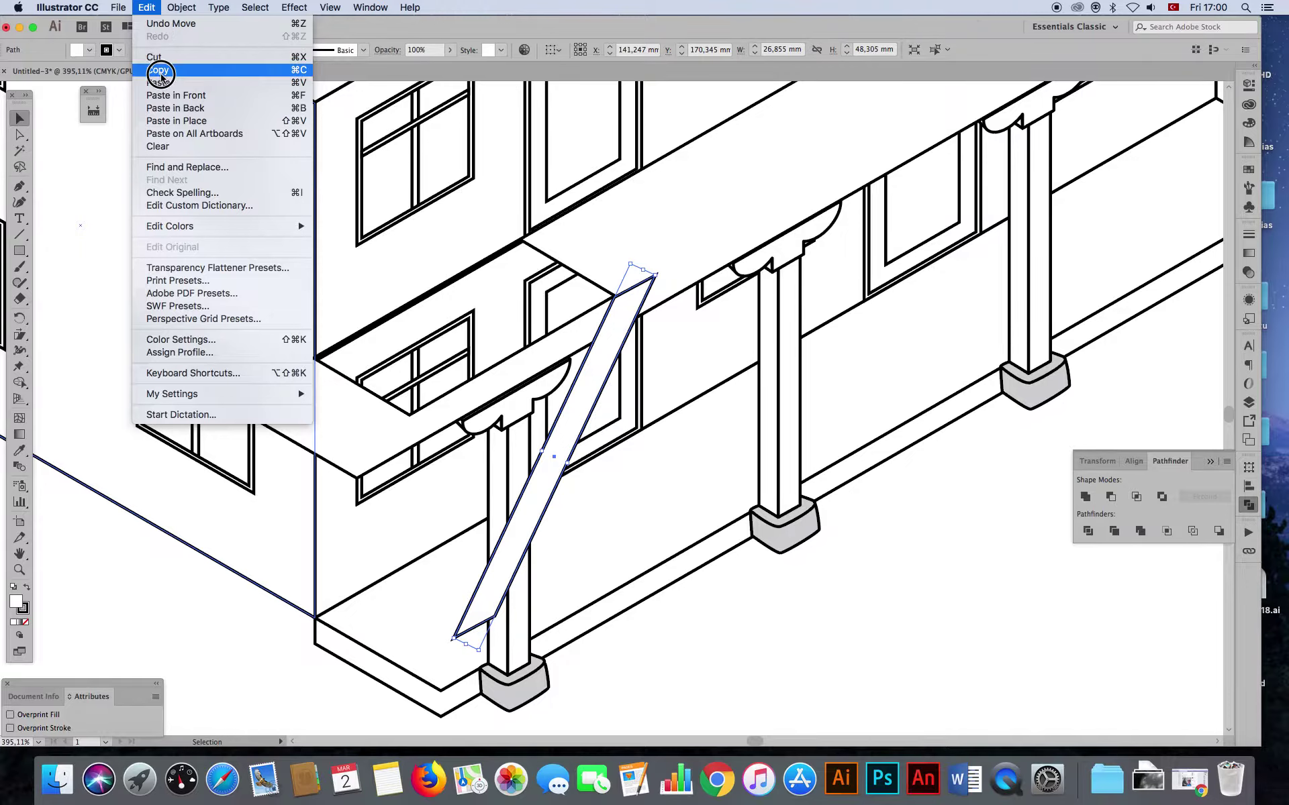
click(147, 7)
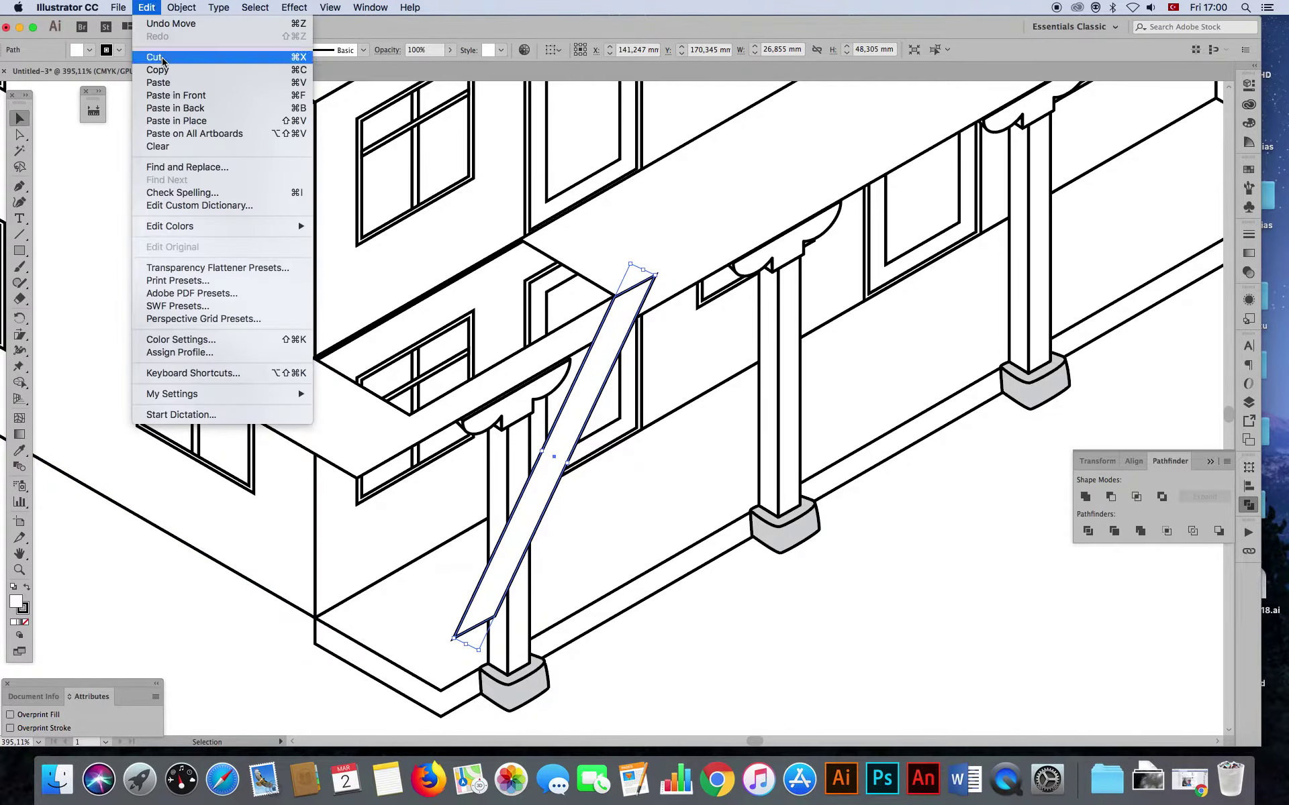
click(176, 95)
key(a)
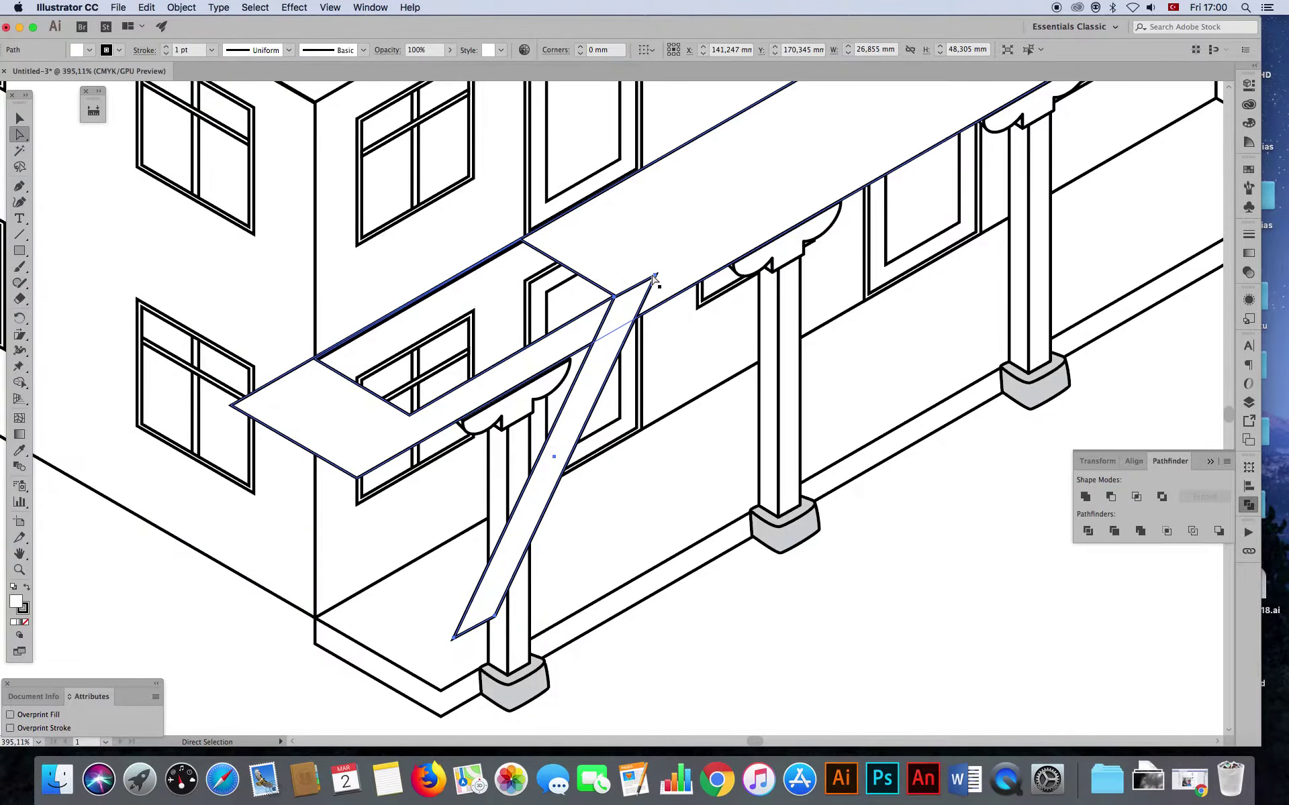
- Offset the copy's lower anchor to form a second face, then select both bars together
click(657, 277)
drag(496, 616, 434, 632)
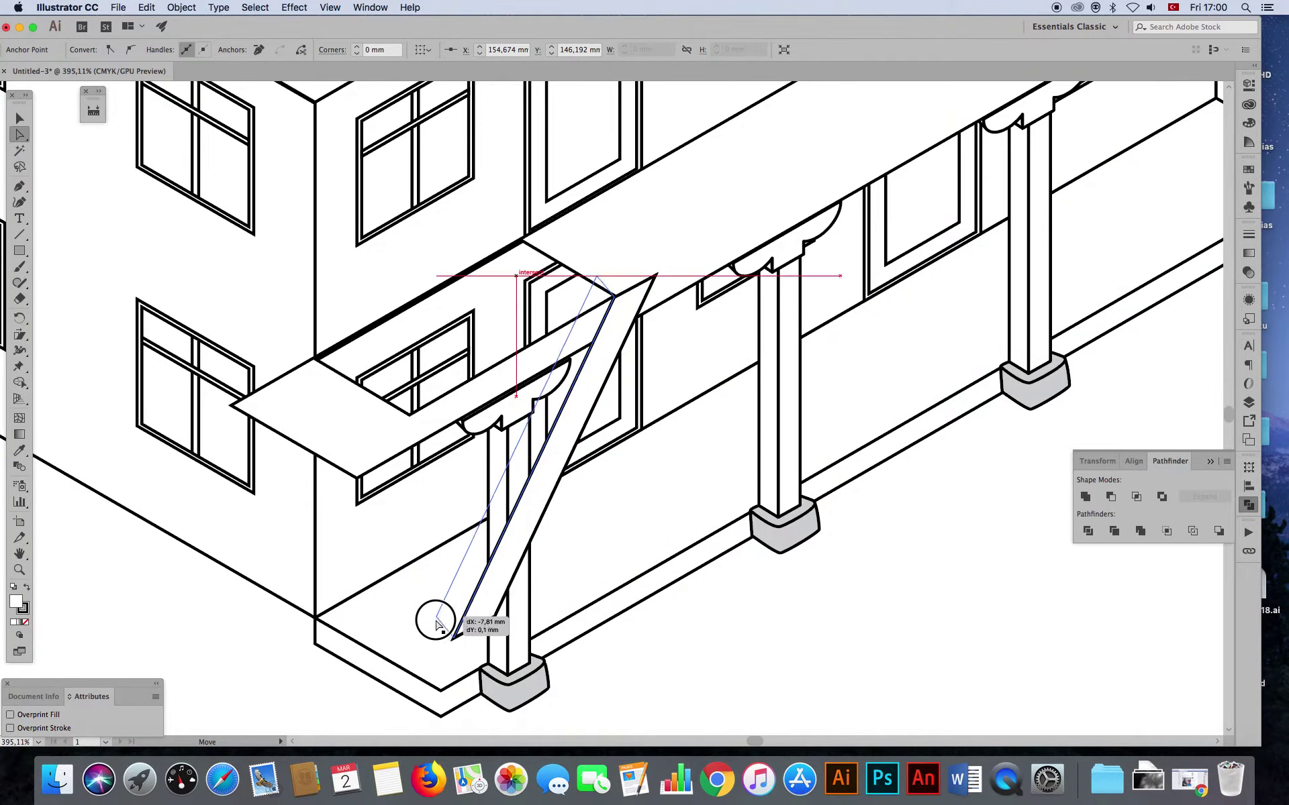
drag(434, 631, 435, 632)
key(v)
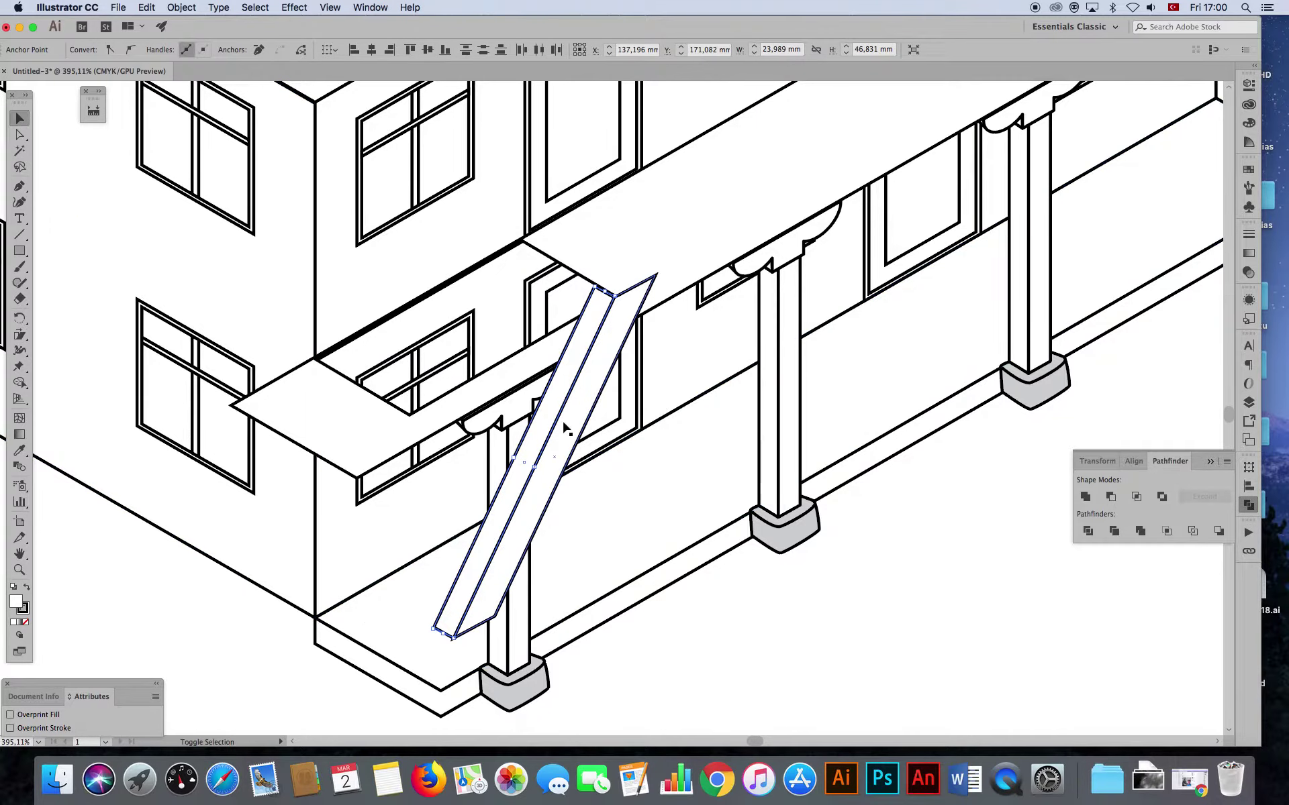
shift+click(594, 419)
click(1250, 235)
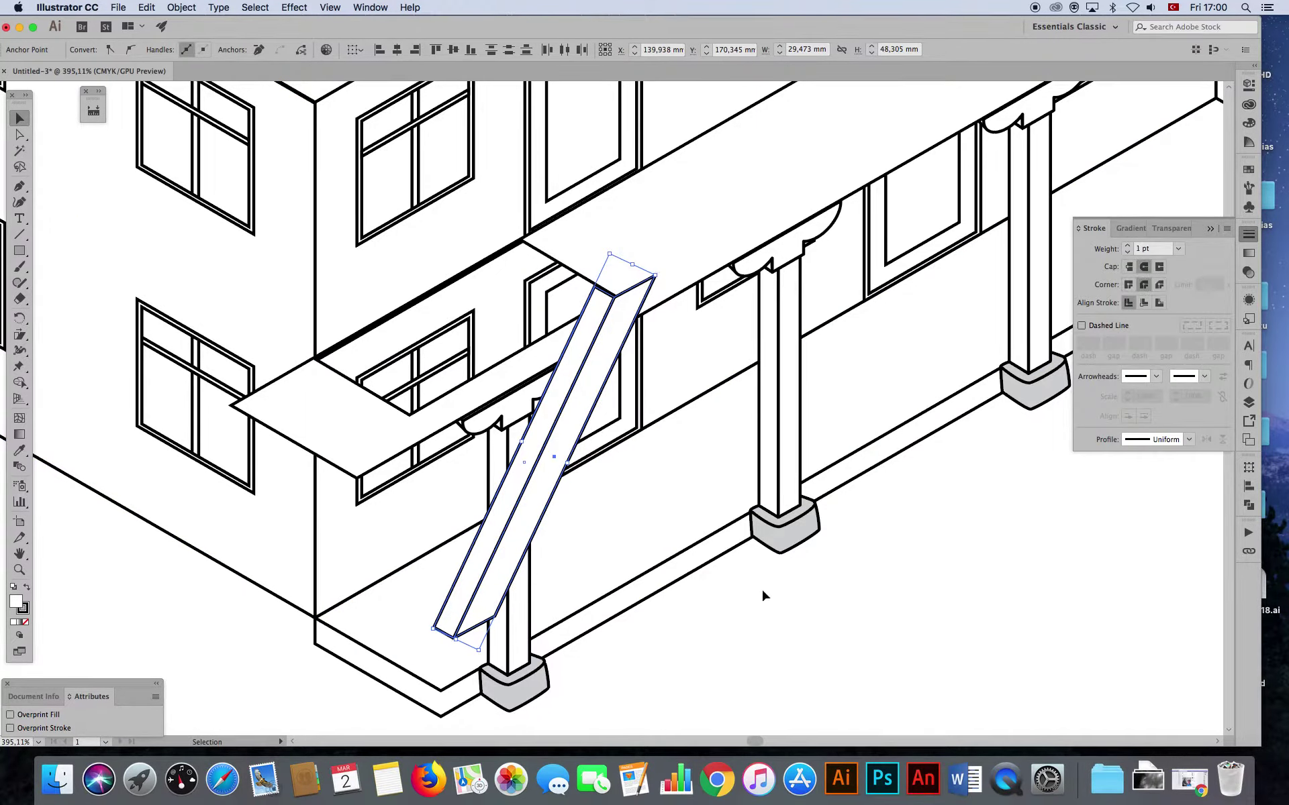
click(681, 638)
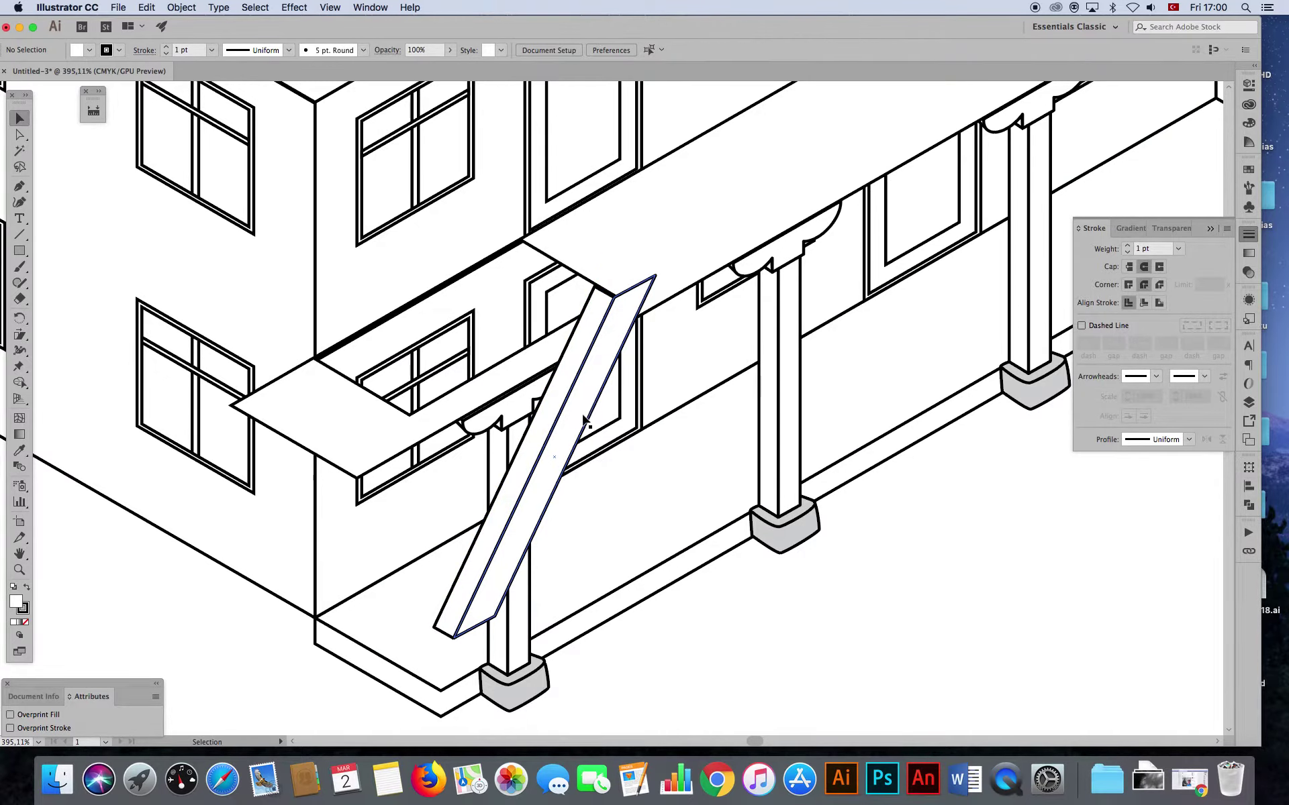
click(560, 424)
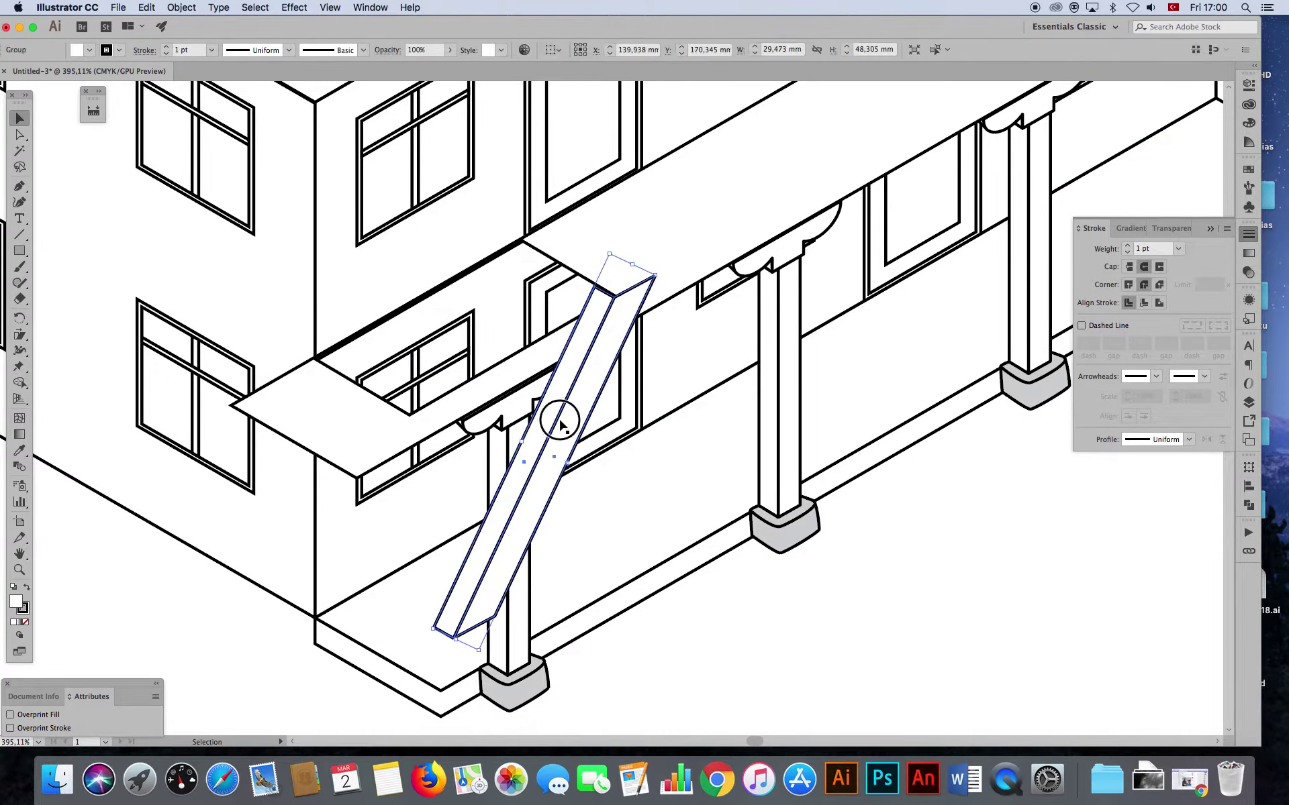
- Alt-drag a copy of the diagonal brace to the lower right
alt+drag(560, 425, 863, 590)
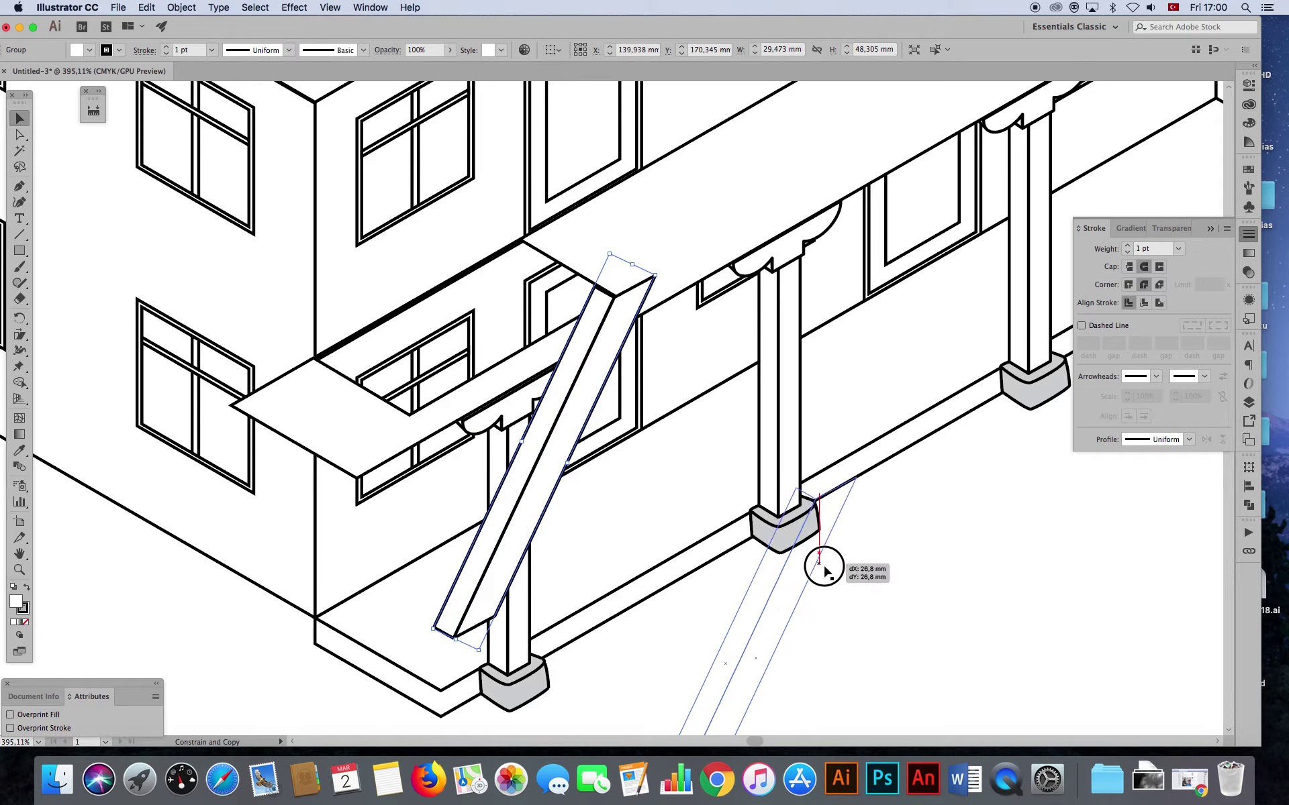
drag(938, 635, 759, 425)
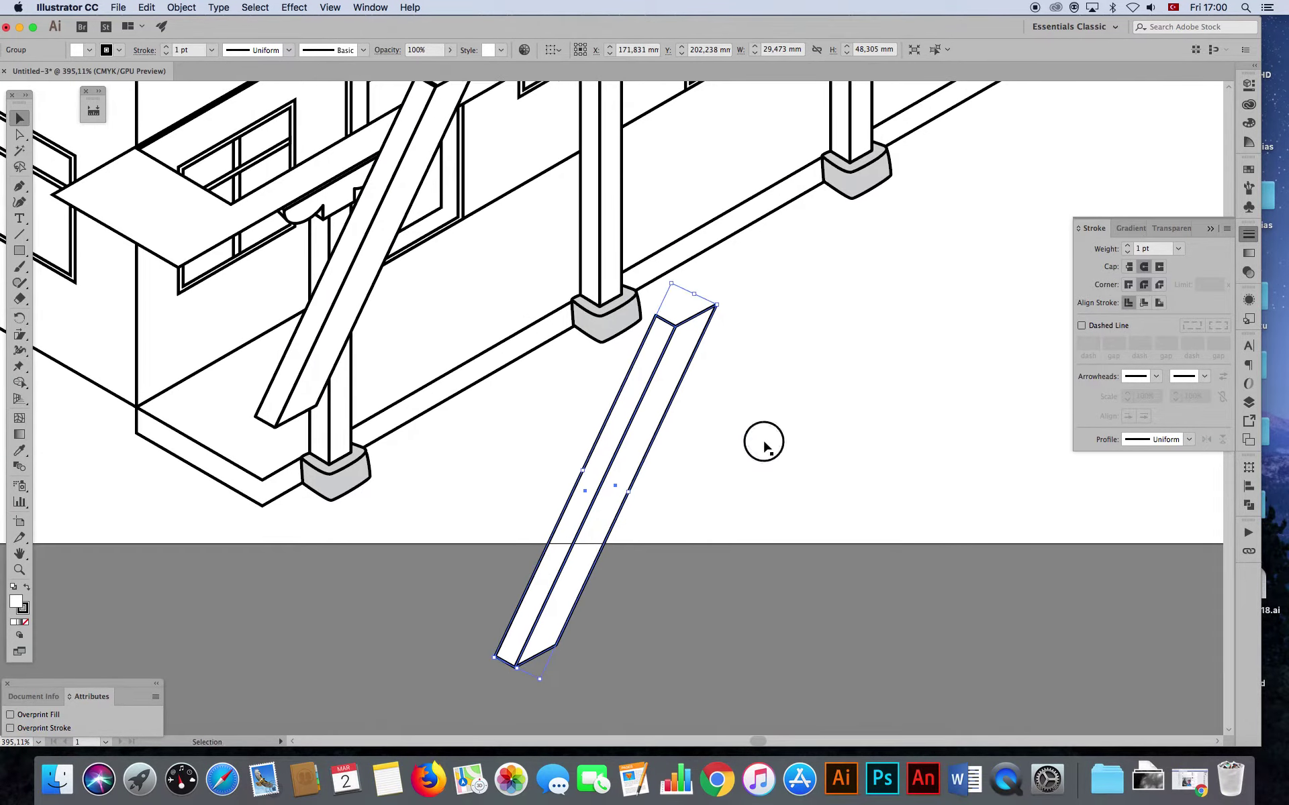
key(super+shift+g)
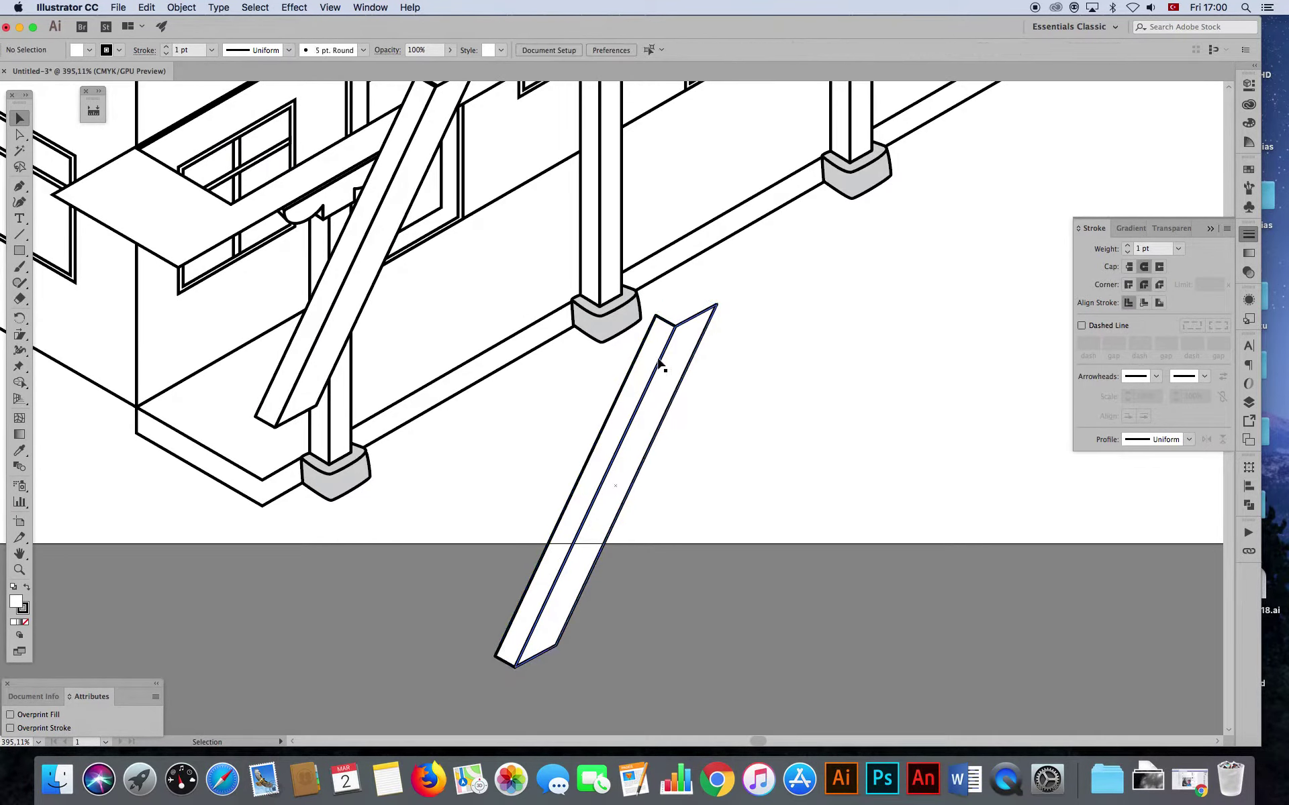
- Drag the copied face's bottom anchor up to reshape it into a small top cap
click(652, 336)
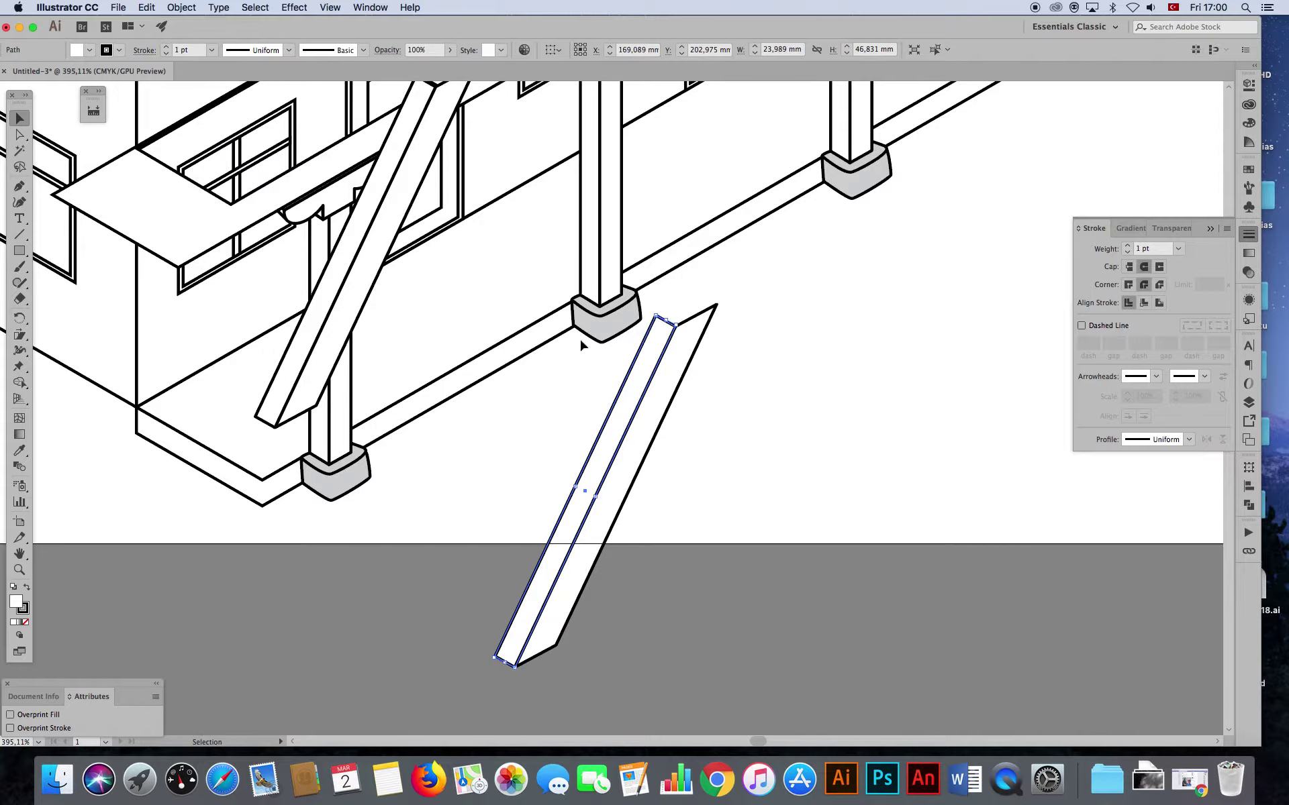
click(18, 133)
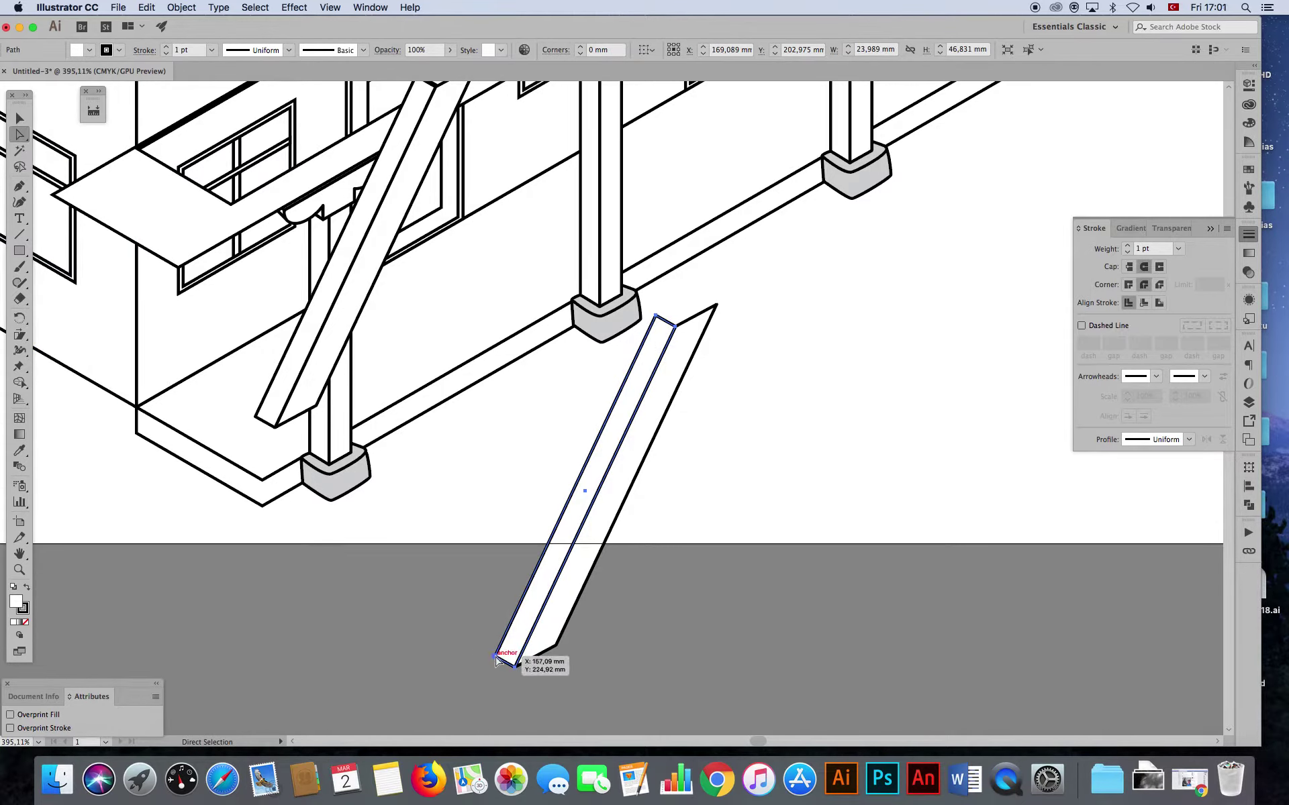
click(515, 667)
drag(516, 668, 719, 303)
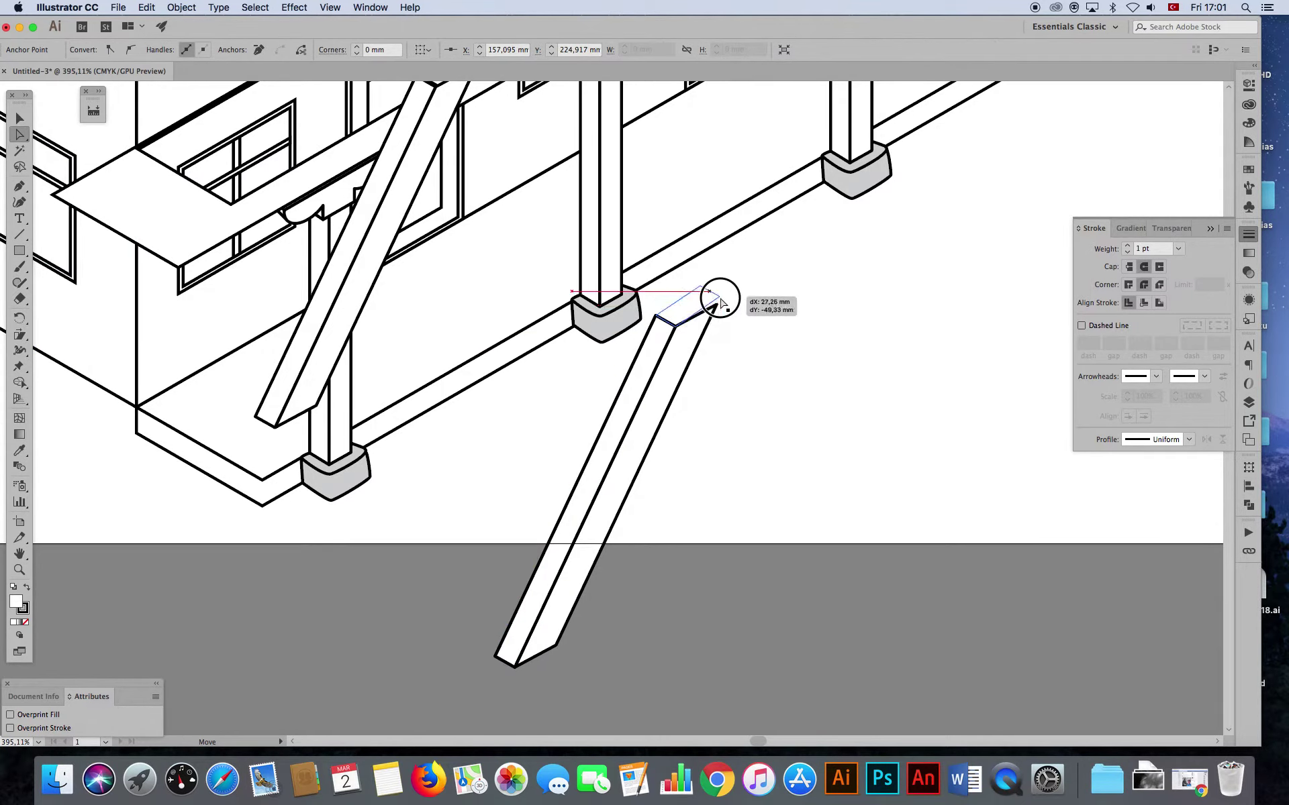
drag(720, 303, 648, 390)
click(21, 119)
- Copy the diagonal brace up-left so it sits under the balcony
click(687, 450)
mouse_move(687, 450)
mouse_down()
mouse_move(811, 526)
mouse_move(458, 236)
mouse_up()
click(770, 527)
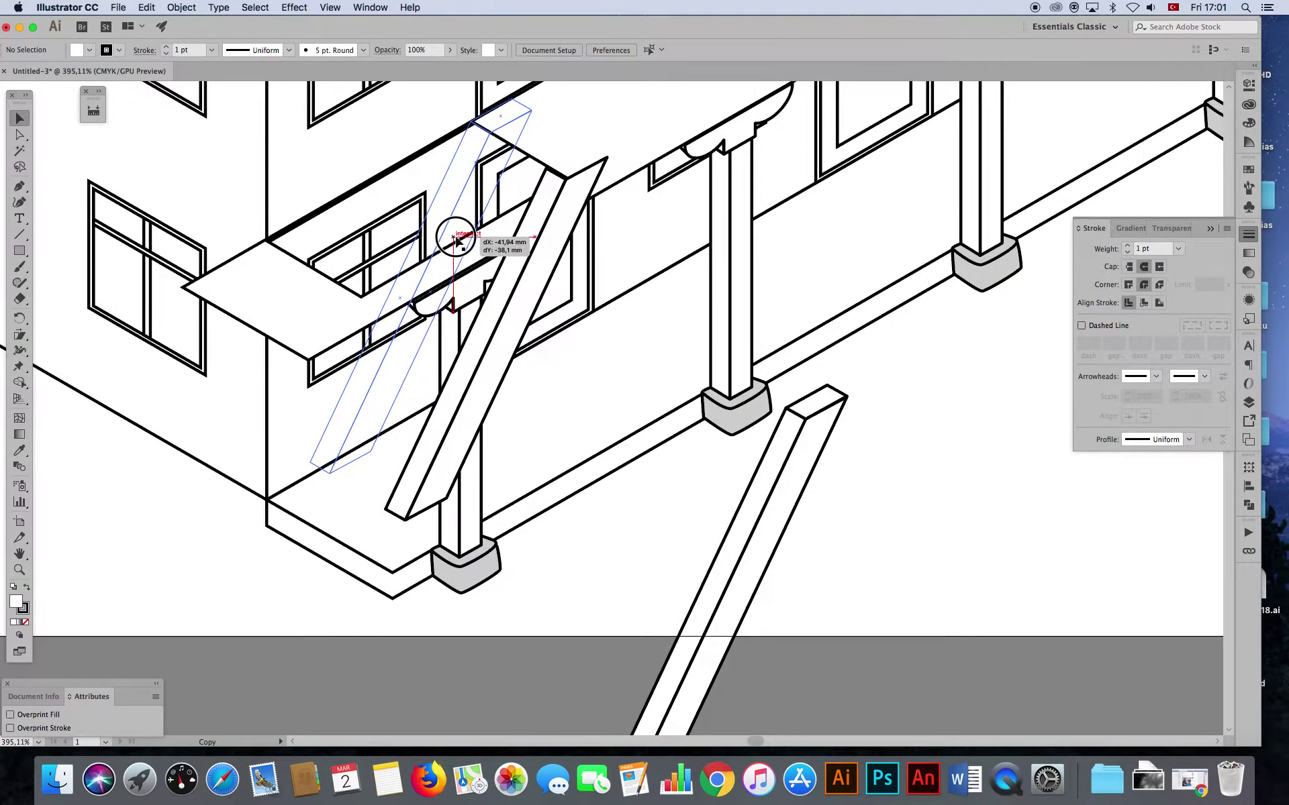
drag(459, 237, 459, 236)
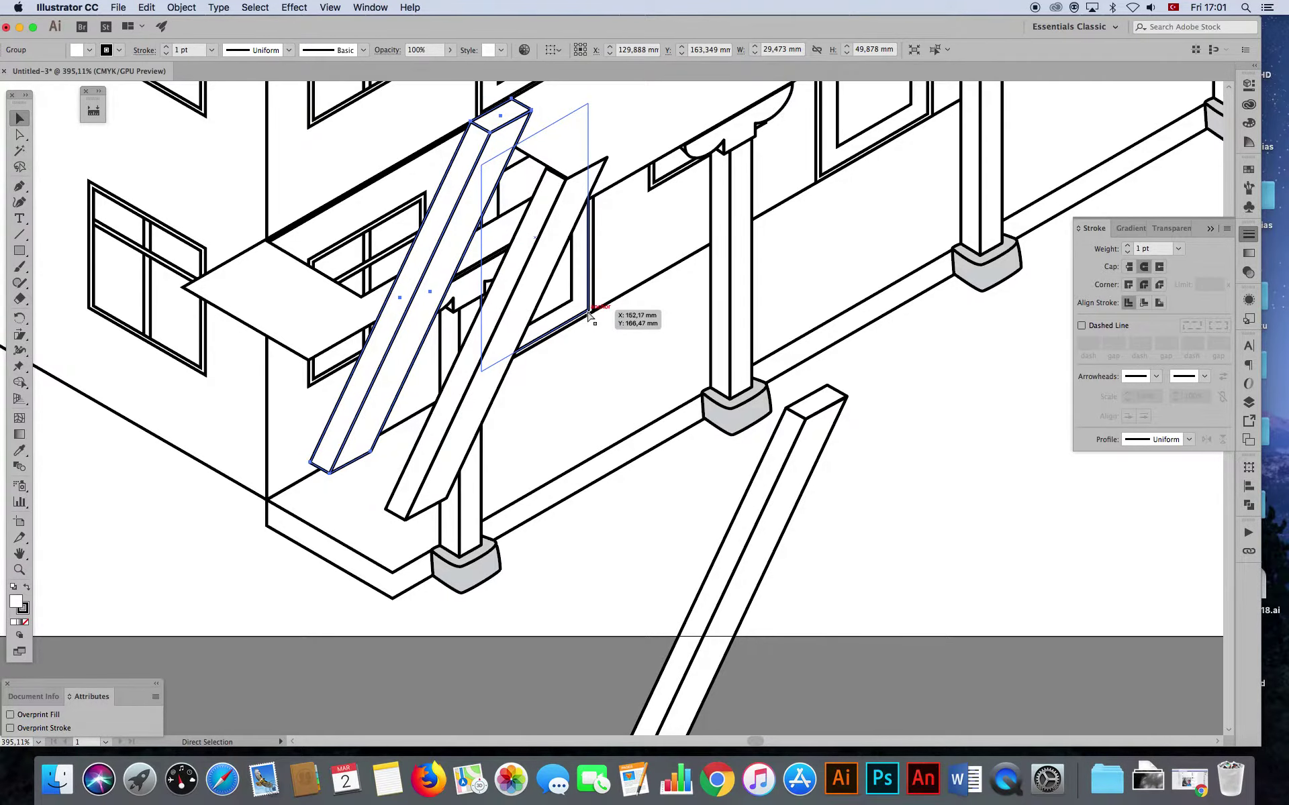
scroll(589, 312, down, 3)
scroll(436, 400, right, 3)
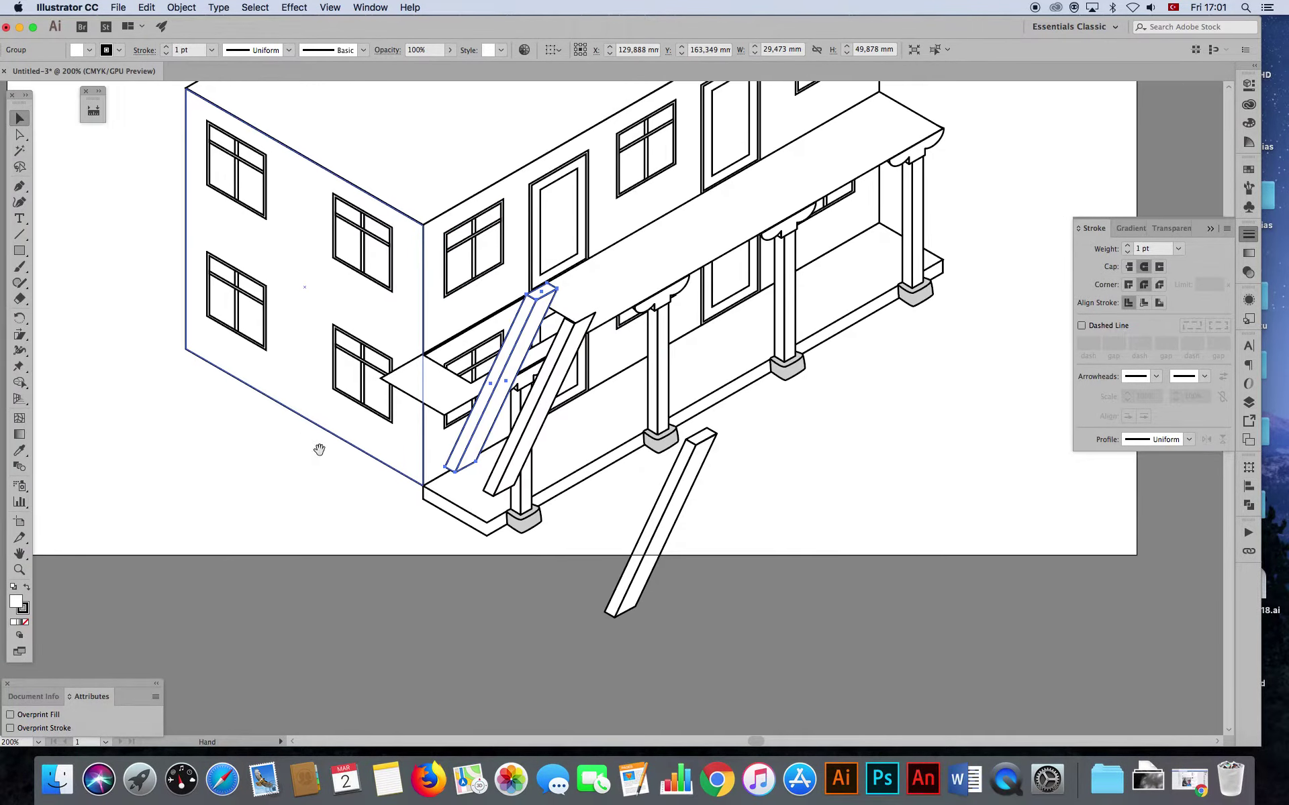
- Bring the porch column in front of both braces
click(437, 399)
click(517, 514)
key(ctrl+shift+bracketright)
click(733, 495)
click(643, 271)
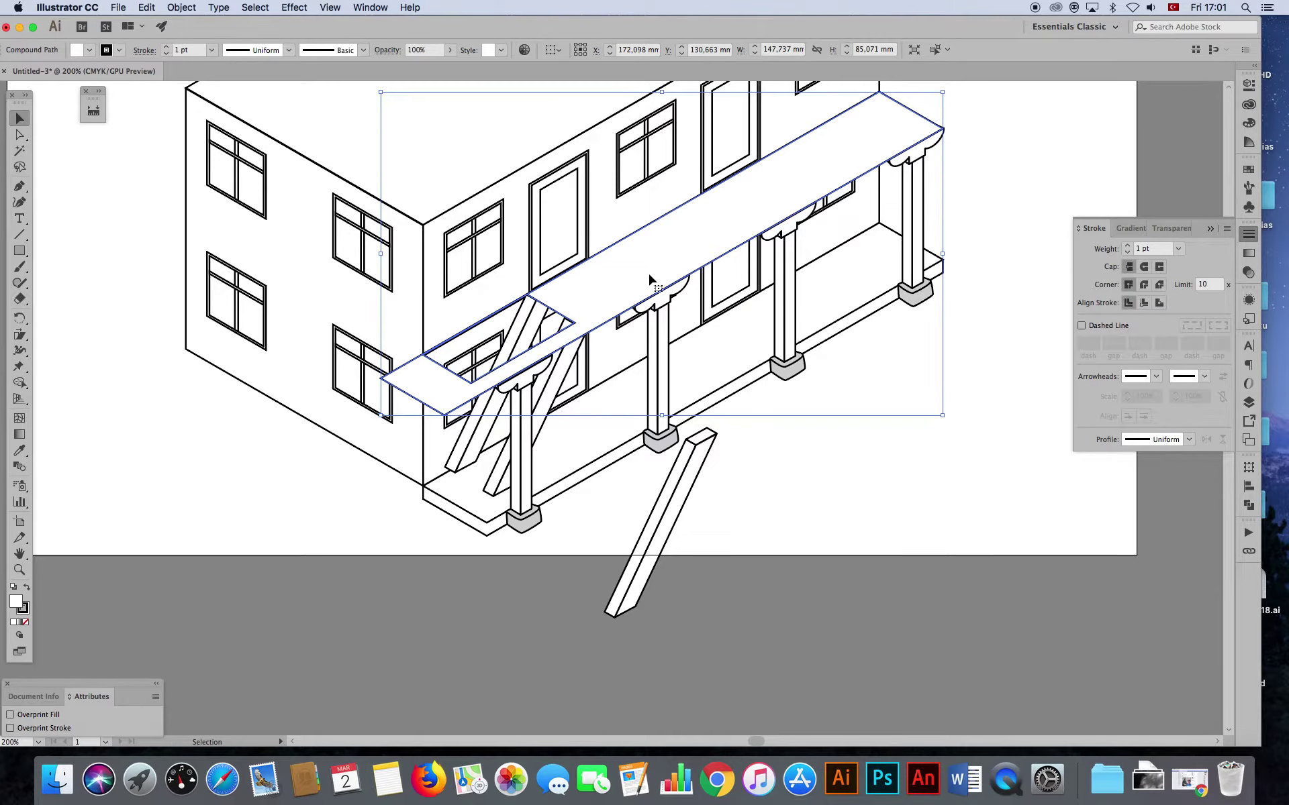
click(783, 563)
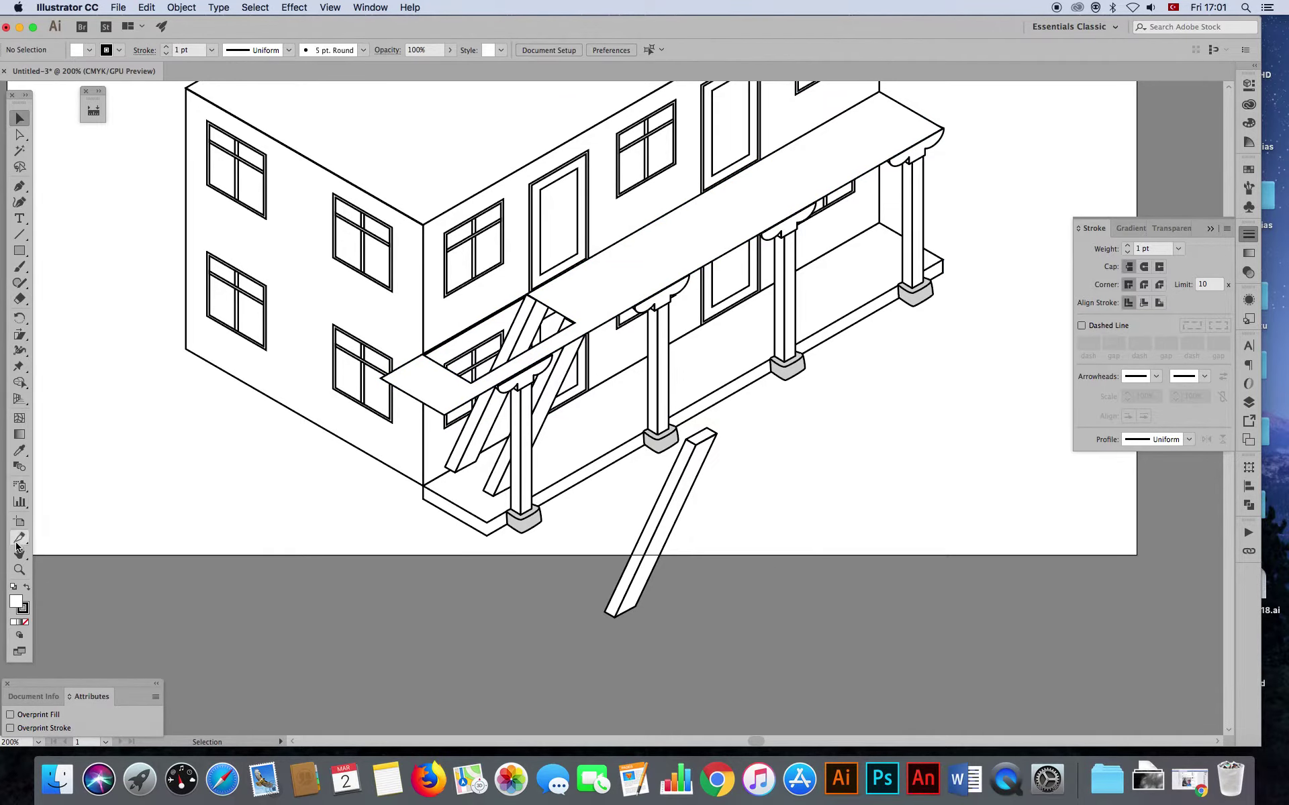
- Zoom in and nudge the new brace slightly right and down
drag(578, 371, 737, 479)
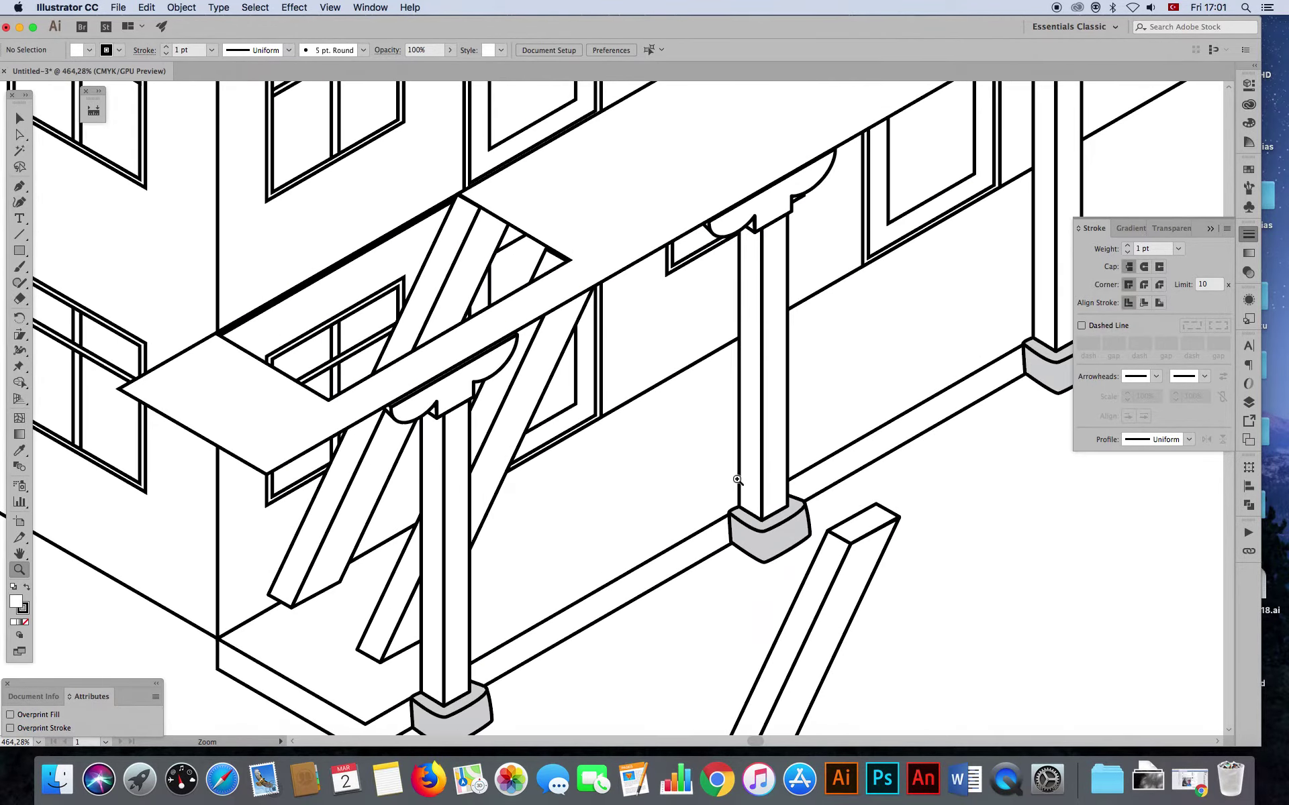
click(12, 119)
click(340, 526)
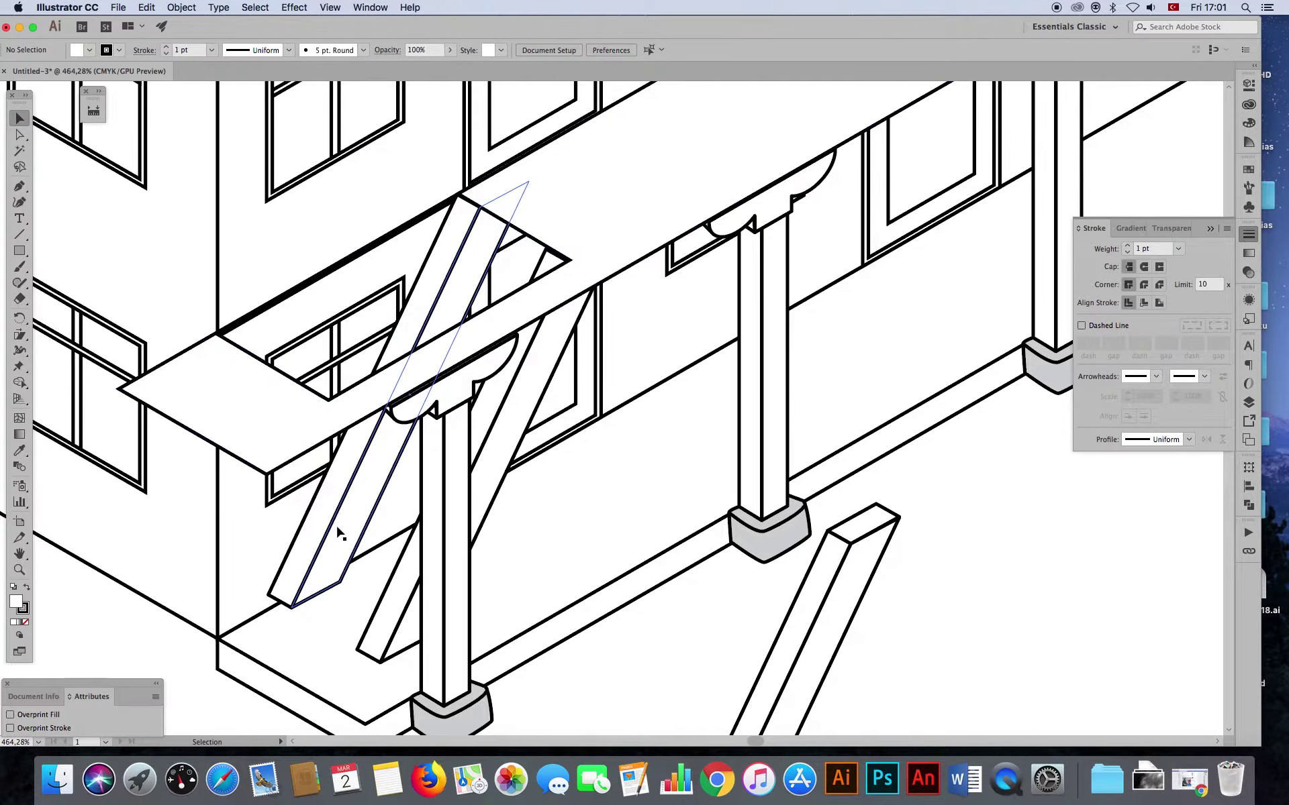
drag(325, 545, 343, 550)
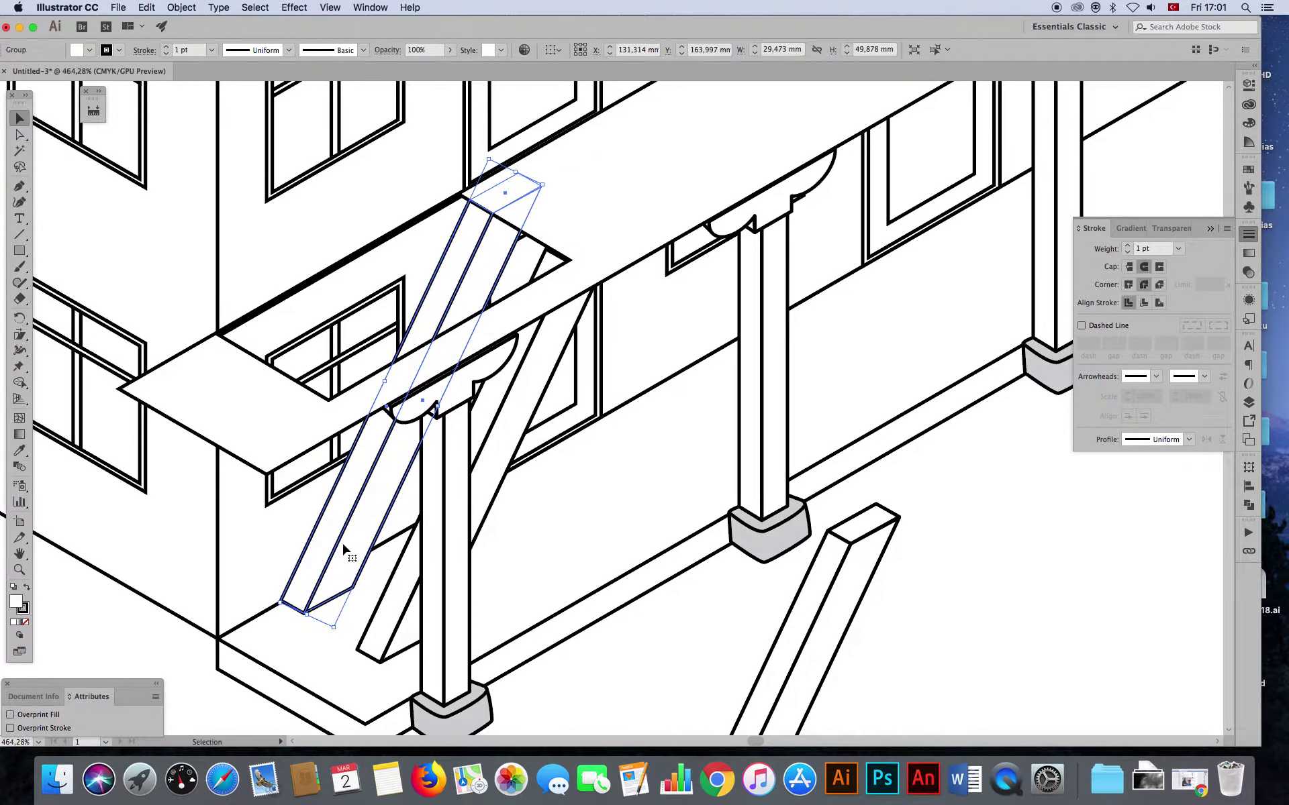
click(658, 645)
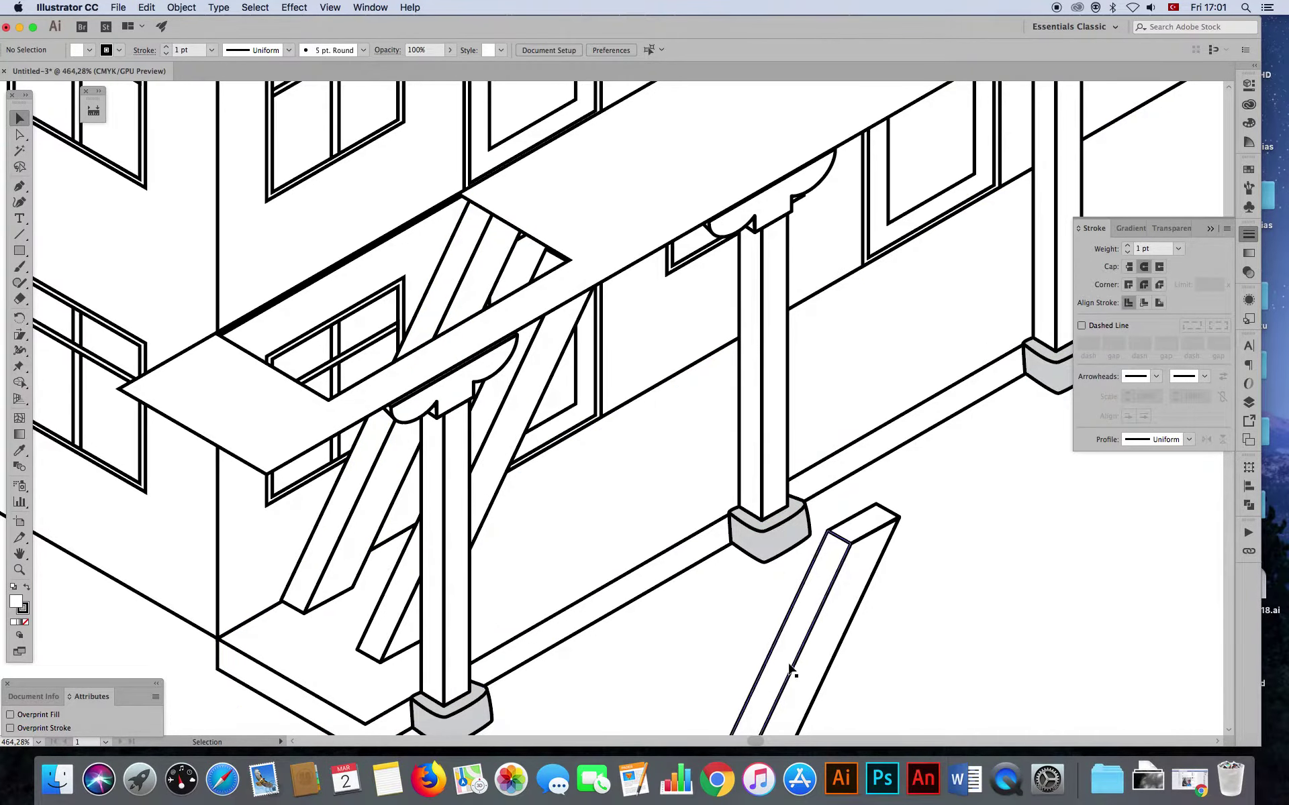
- Delete the loose plank's long body, keeping only its small parallelogram top
scroll(855, 547, down, 3)
click(780, 489)
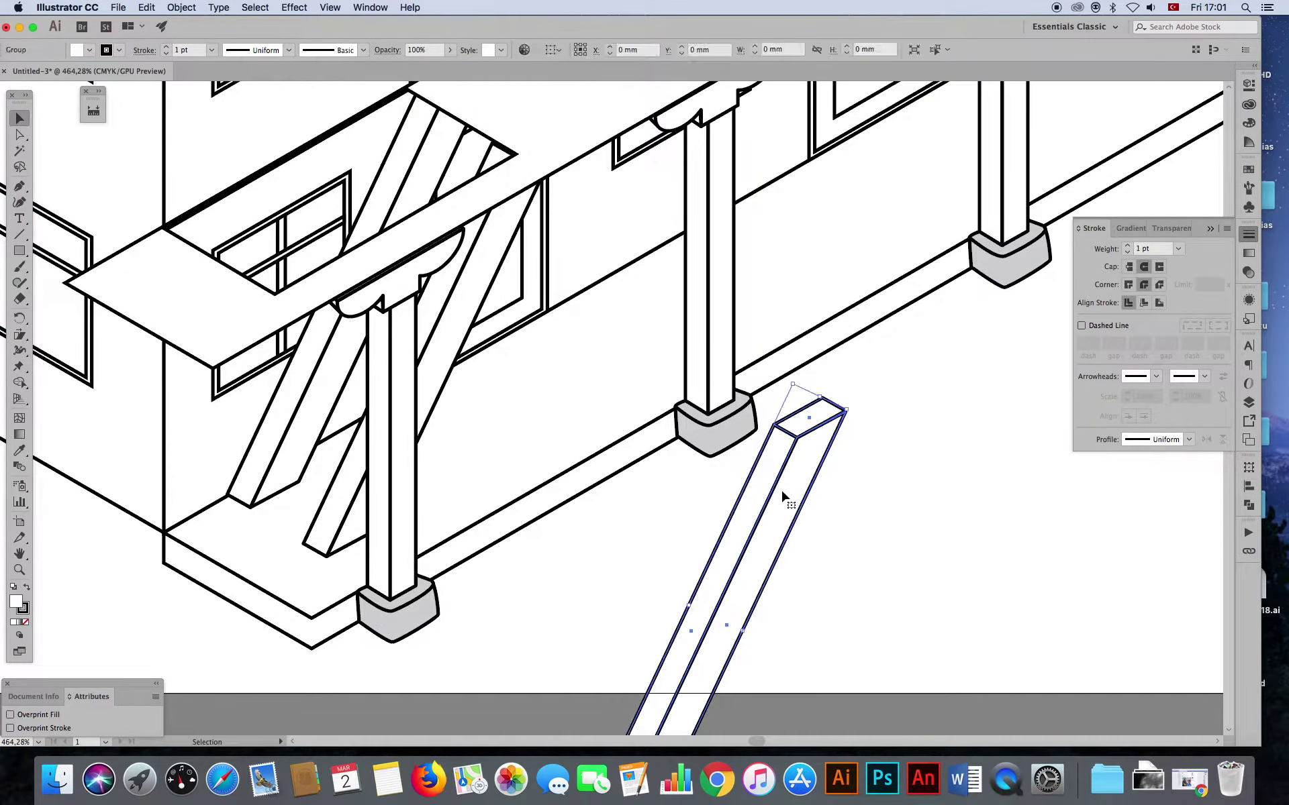
drag(726, 472, 885, 582)
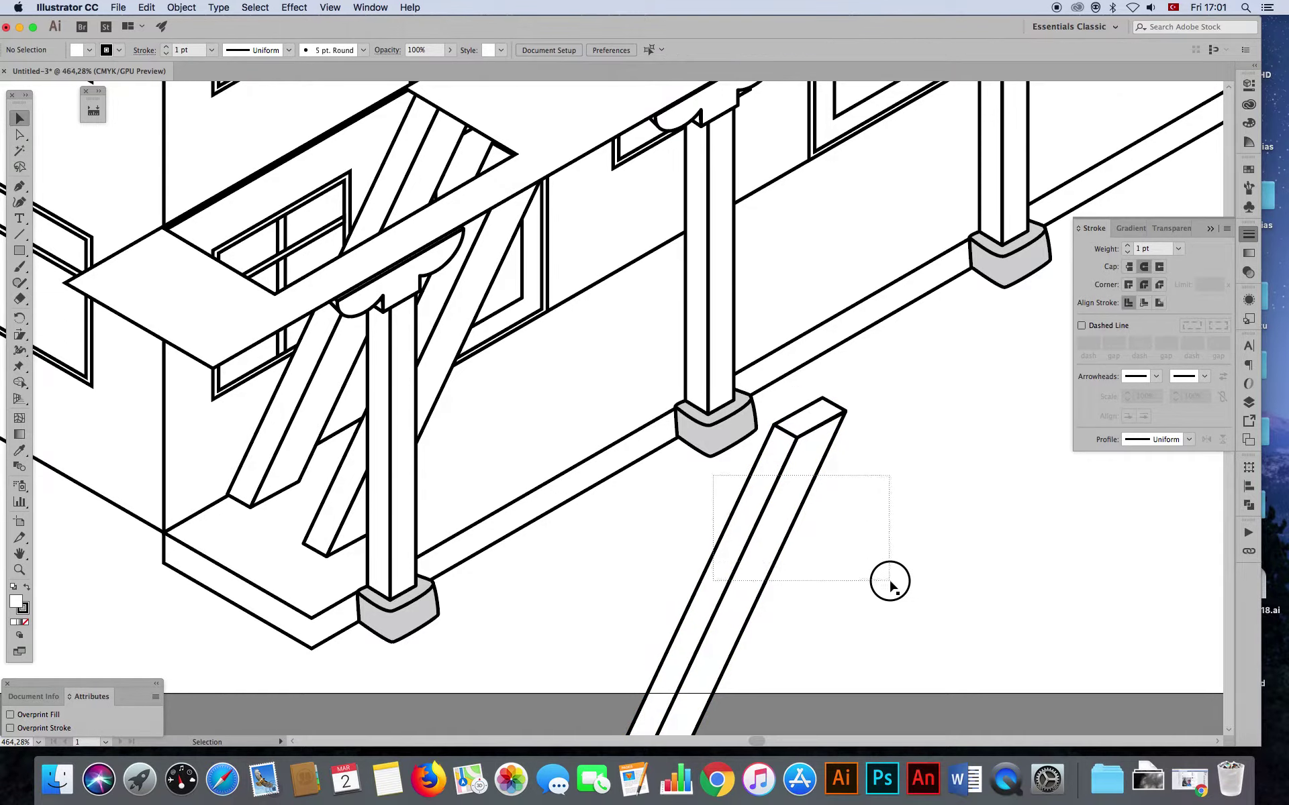
key(Delete)
click(809, 441)
drag(812, 442, 866, 446)
key(ctrl+z)
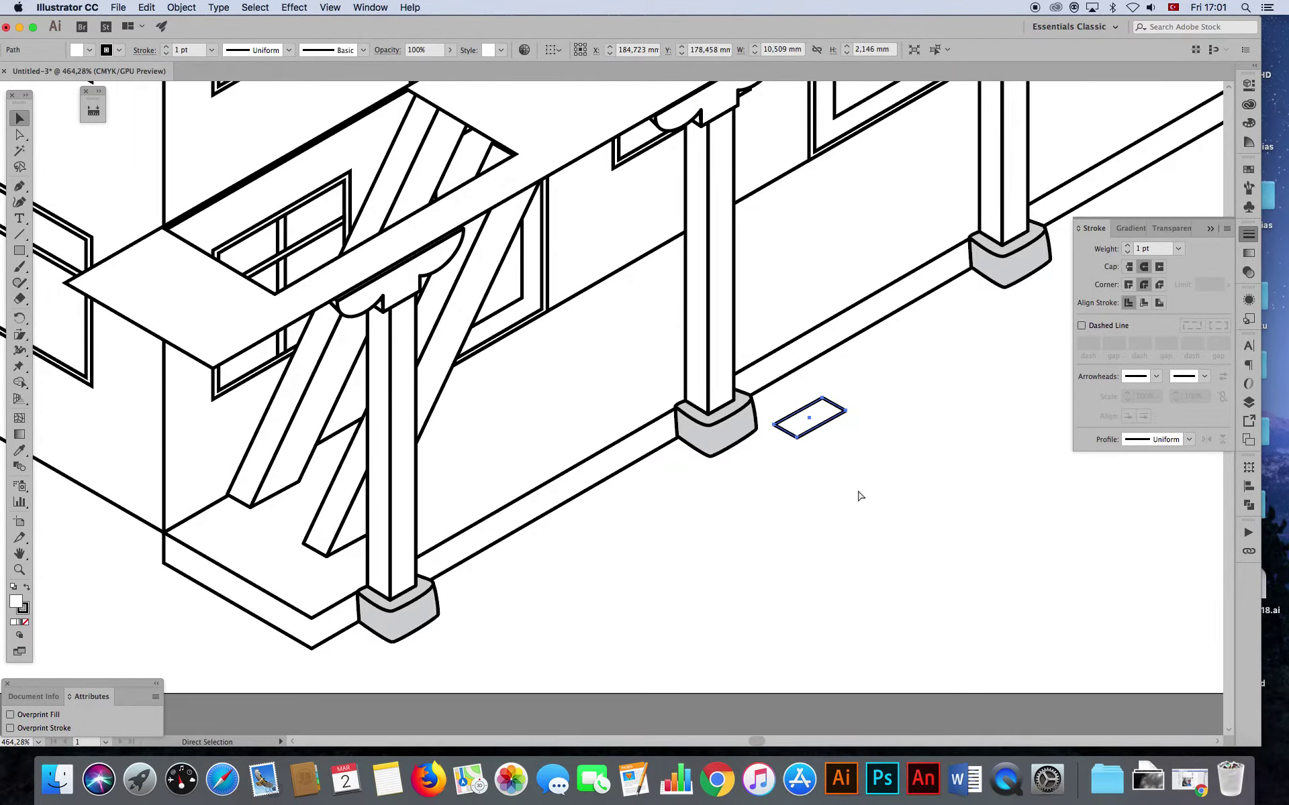
click(875, 501)
drag(590, 404, 661, 486)
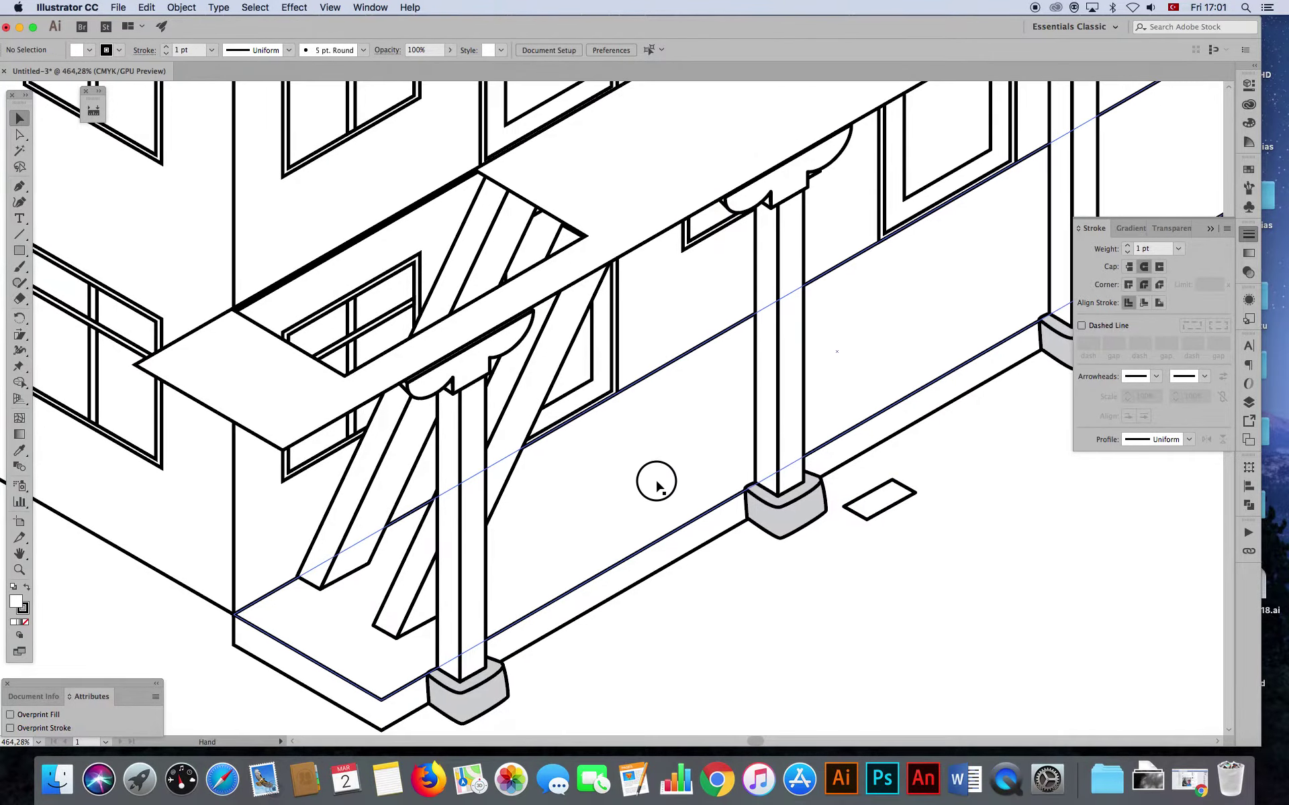
- Draw a small flat rectangle, shear it 30° vertically, and move it toward the wall
click(19, 250)
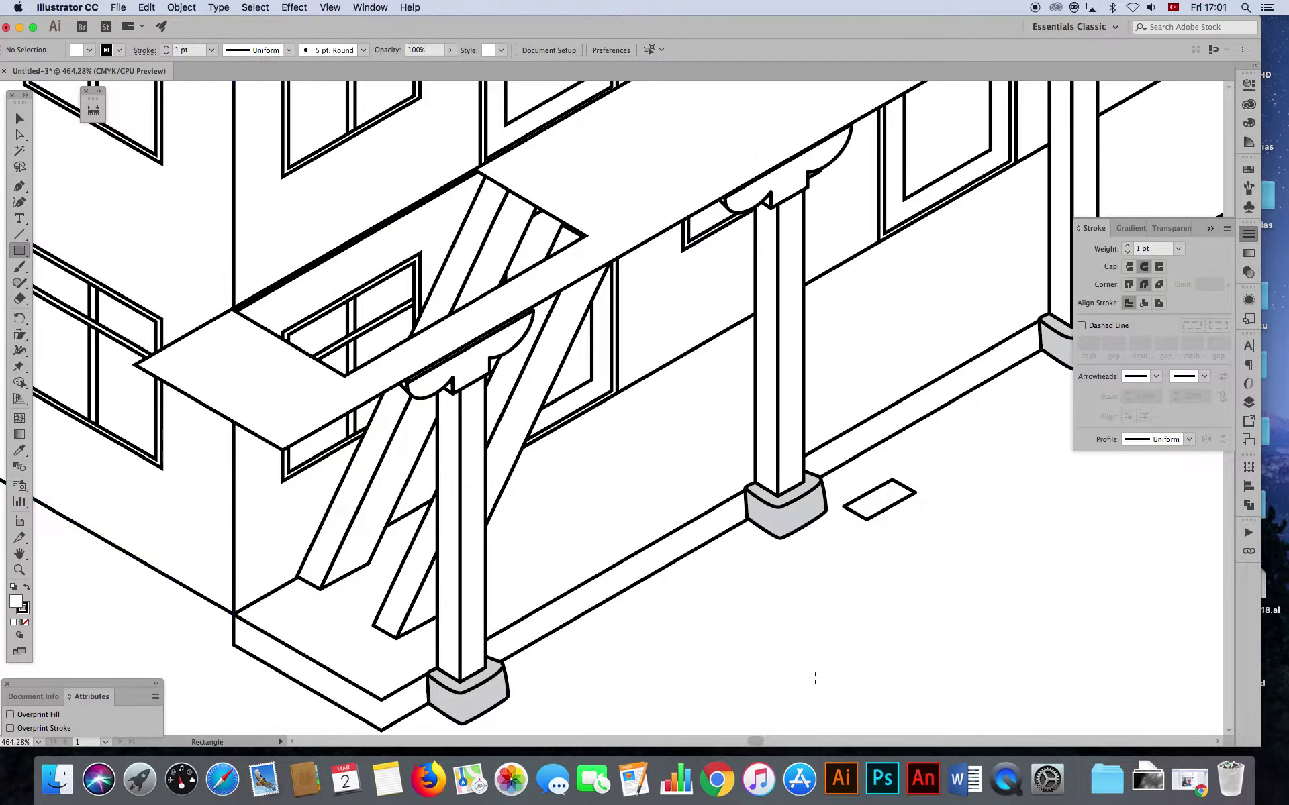
mouse_move(814, 629)
mouse_down()
mouse_move(962, 672)
mouse_move(940, 665)
mouse_up()
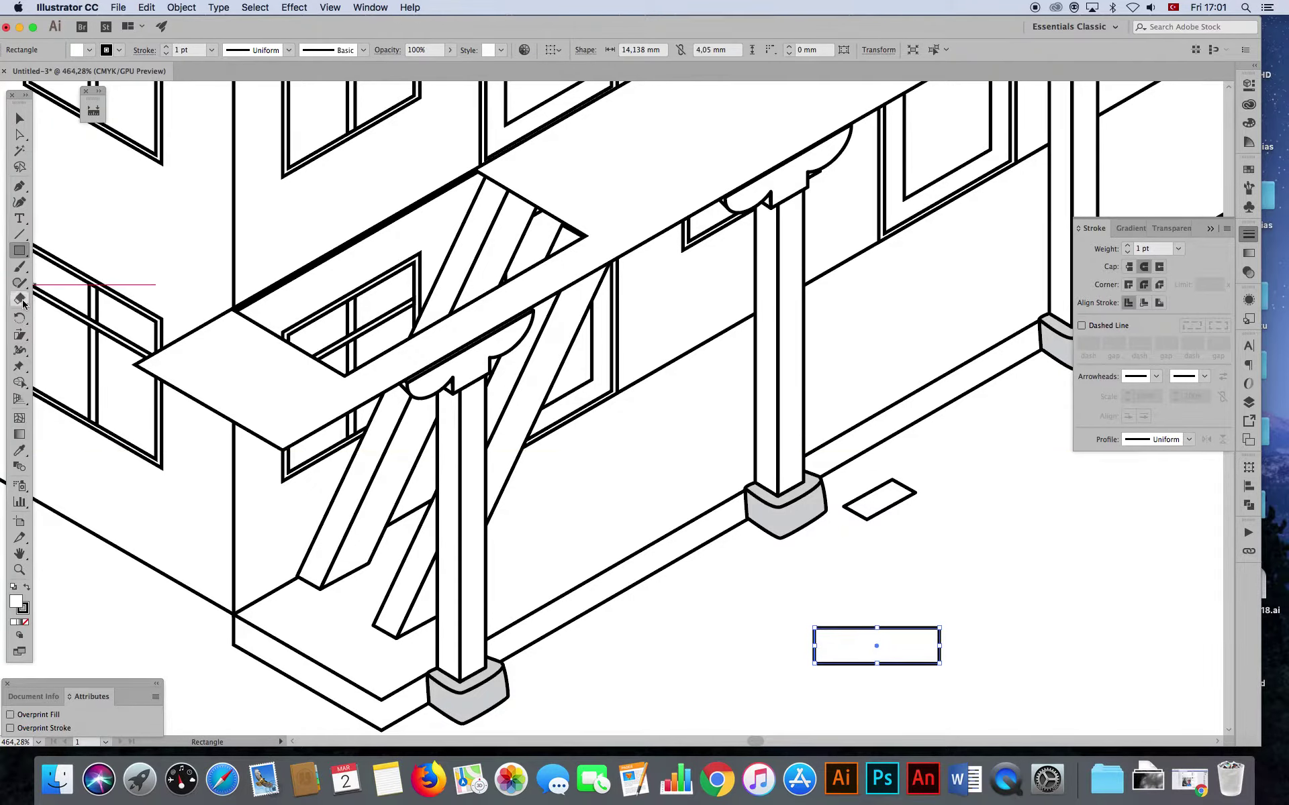
double_click(19, 335)
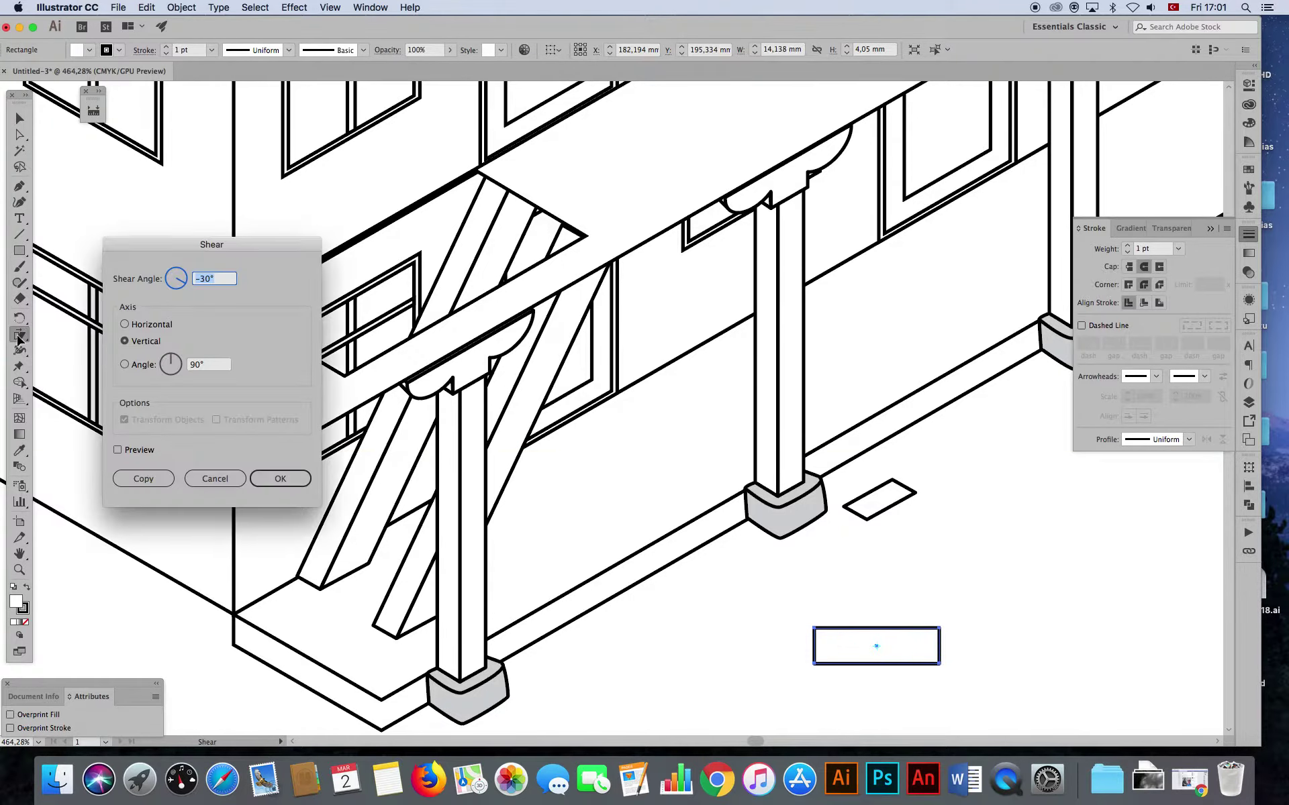
key(Return)
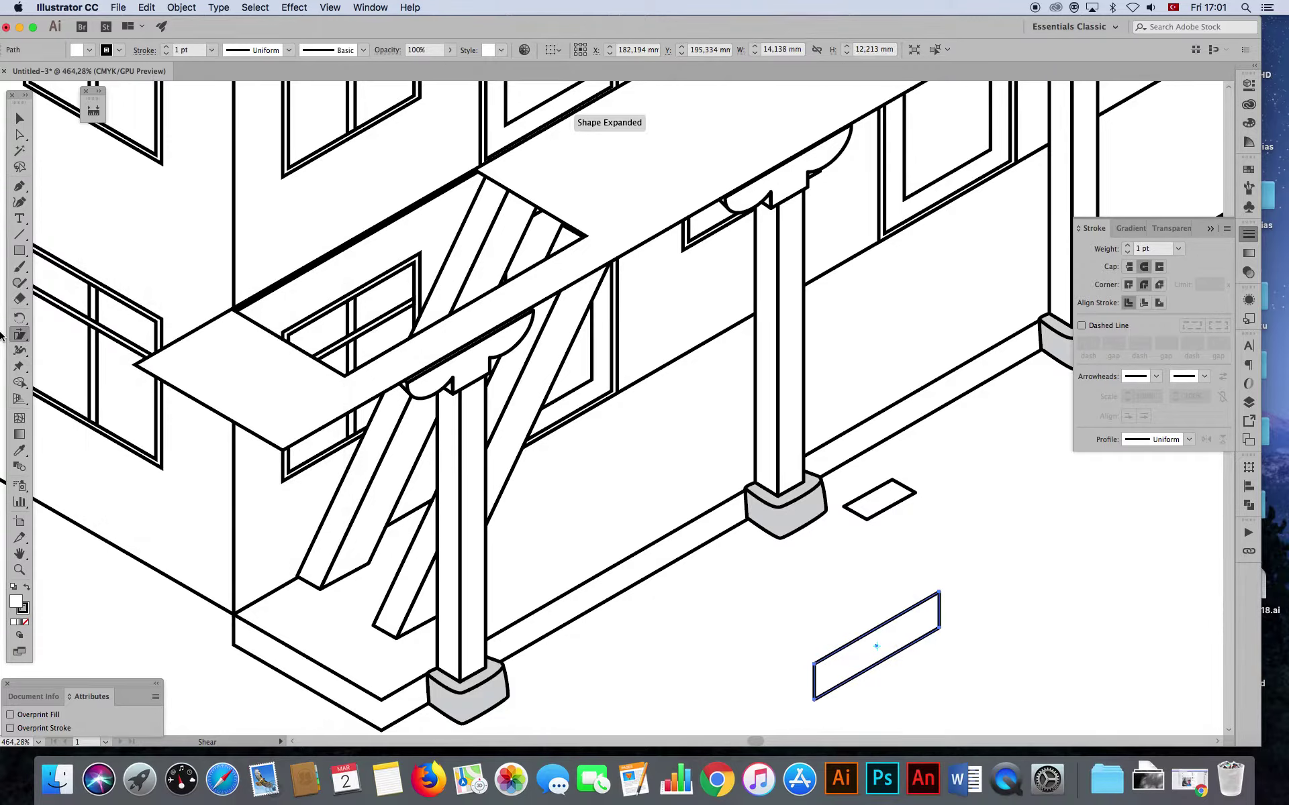
key(super+z)
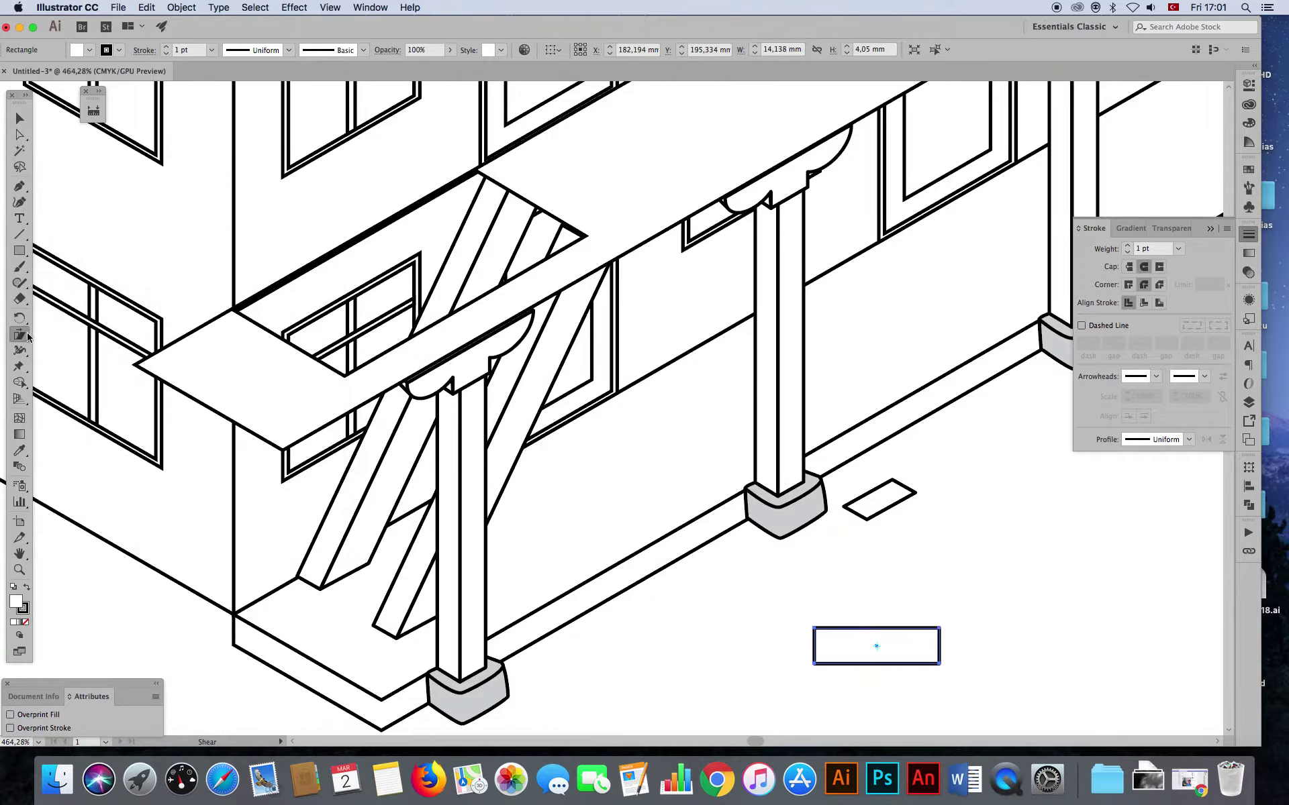
double_click(22, 335)
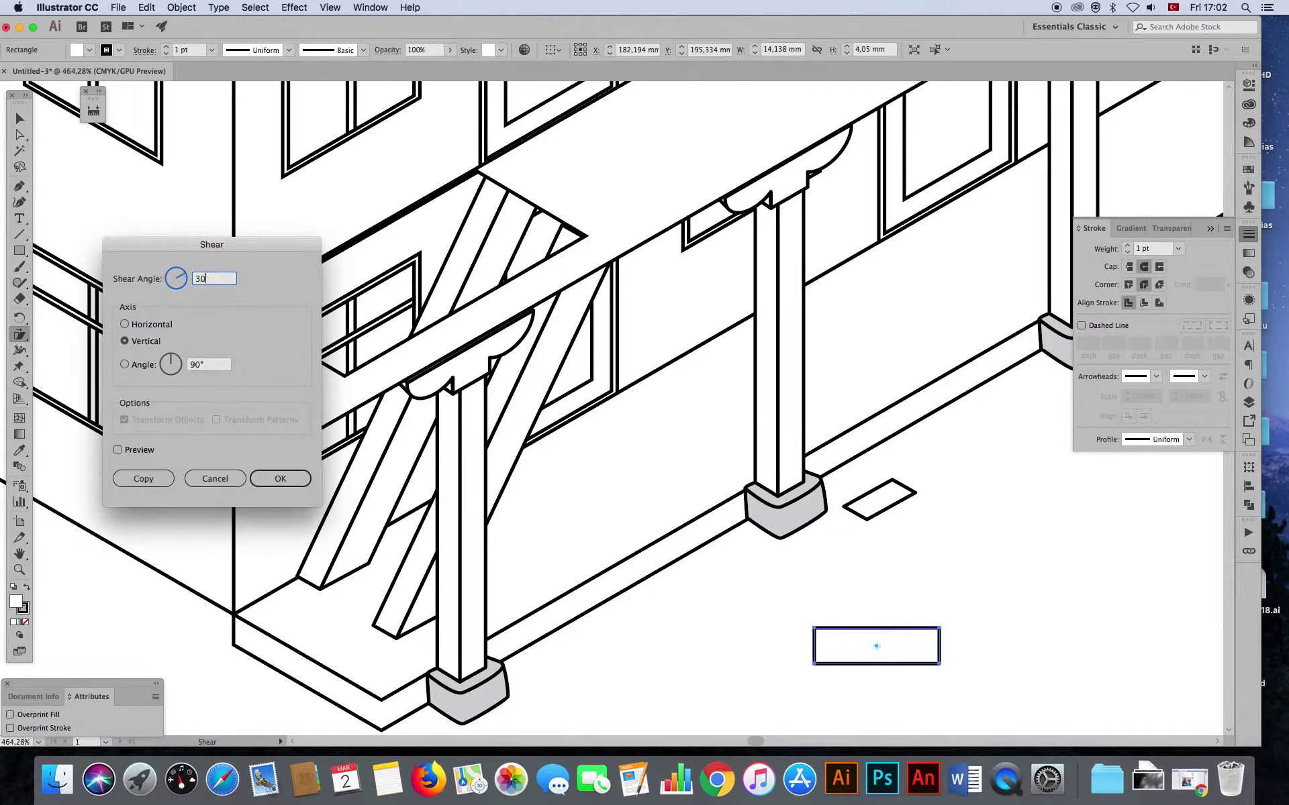
key(Return)
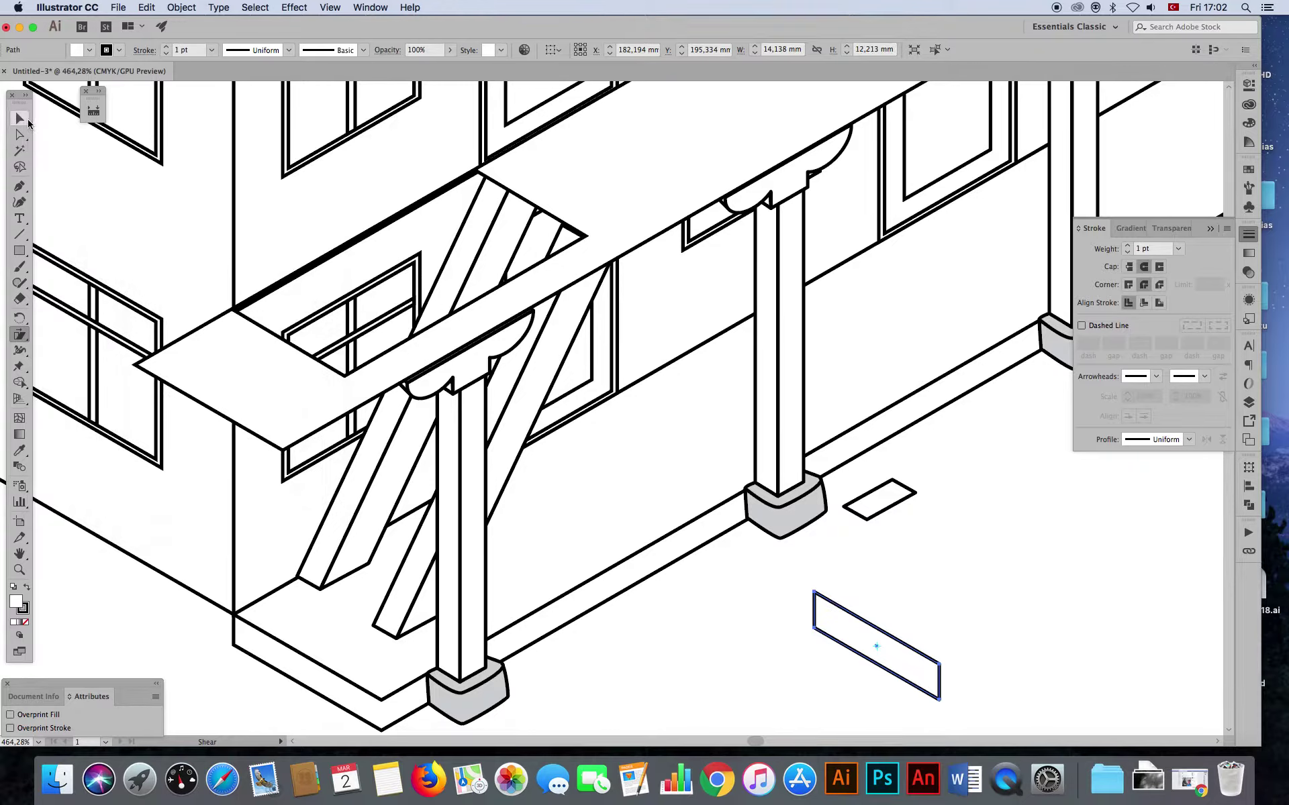
click(28, 121)
mouse_move(864, 656)
mouse_down()
mouse_move(780, 630)
mouse_move(654, 508)
mouse_up()
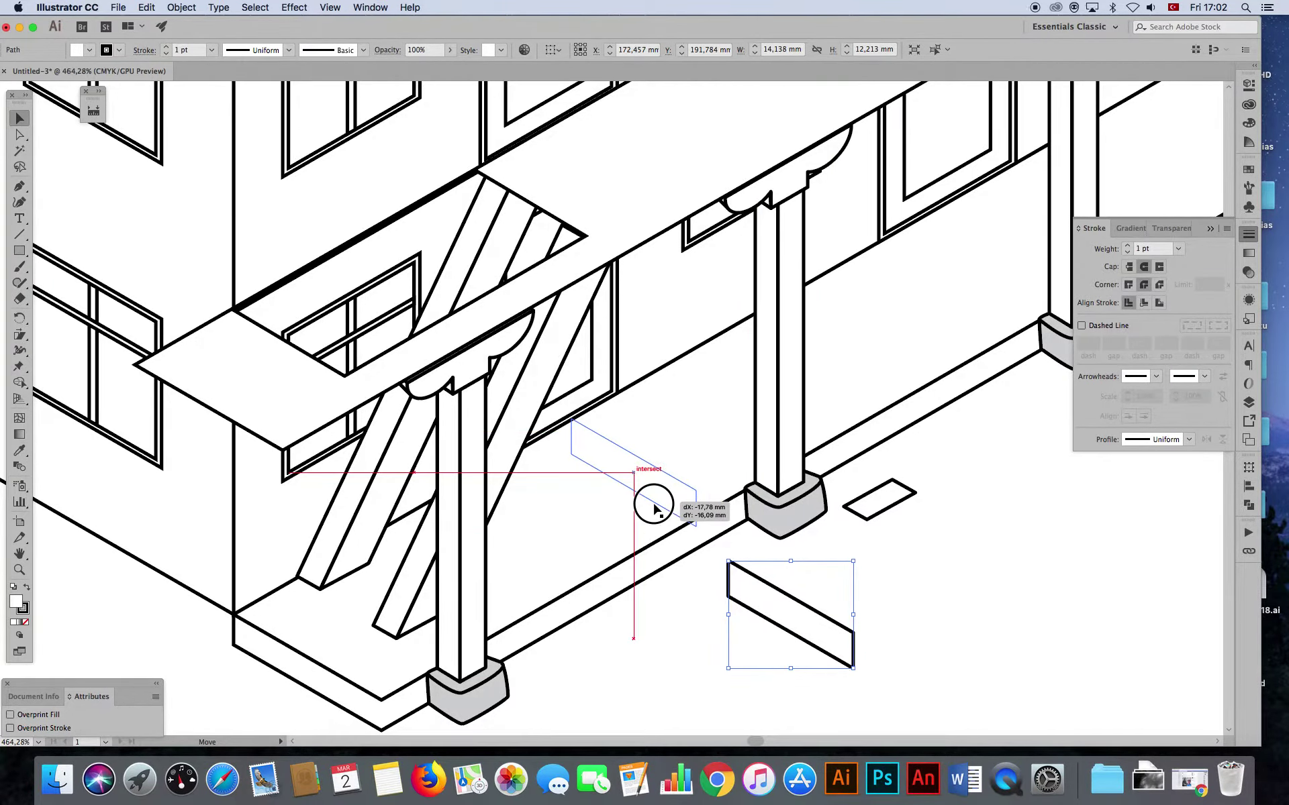
- Drop the panel against the porch wall and stretch its lower-left corner up-left
drag(654, 509, 655, 508)
click(20, 134)
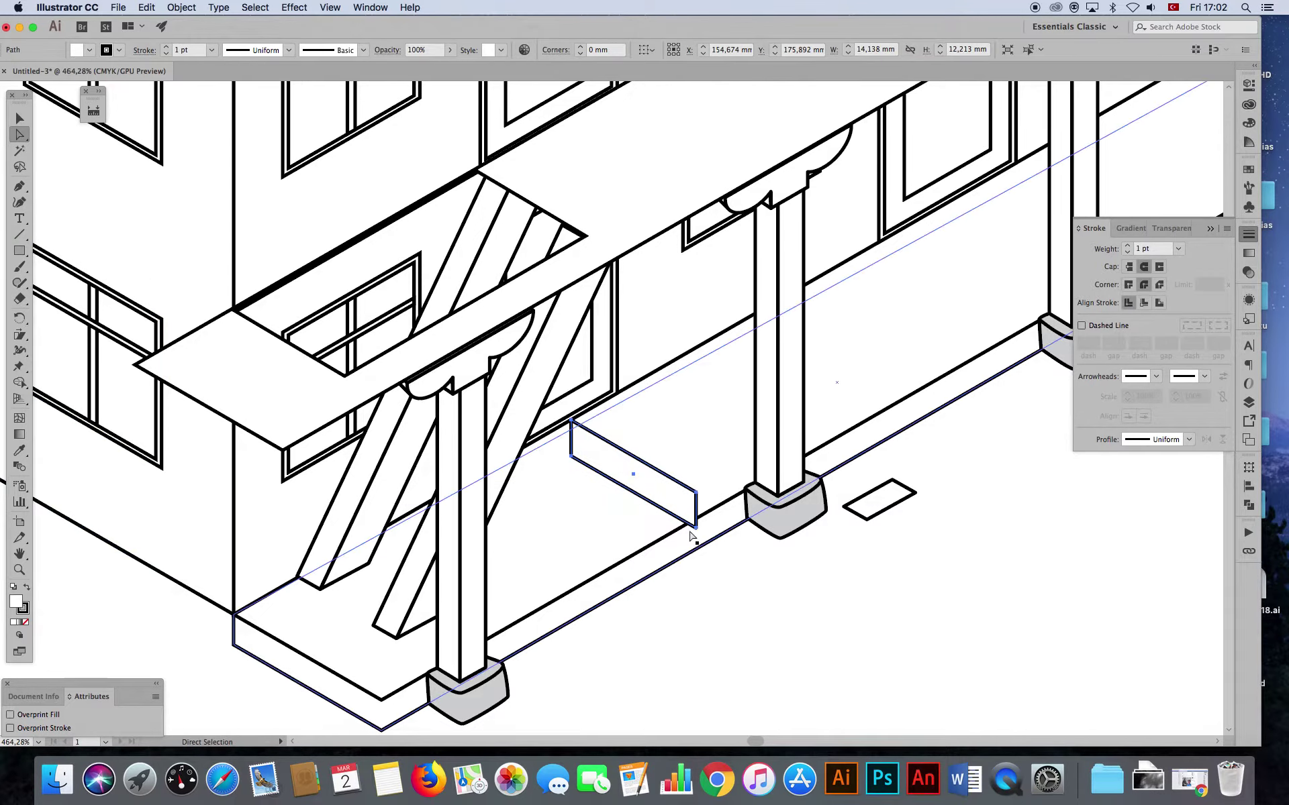
drag(570, 456, 547, 440)
click(661, 590)
- Move the small plank up onto the stringers and adjust its corner to fit as a tread
click(21, 120)
drag(587, 464, 525, 276)
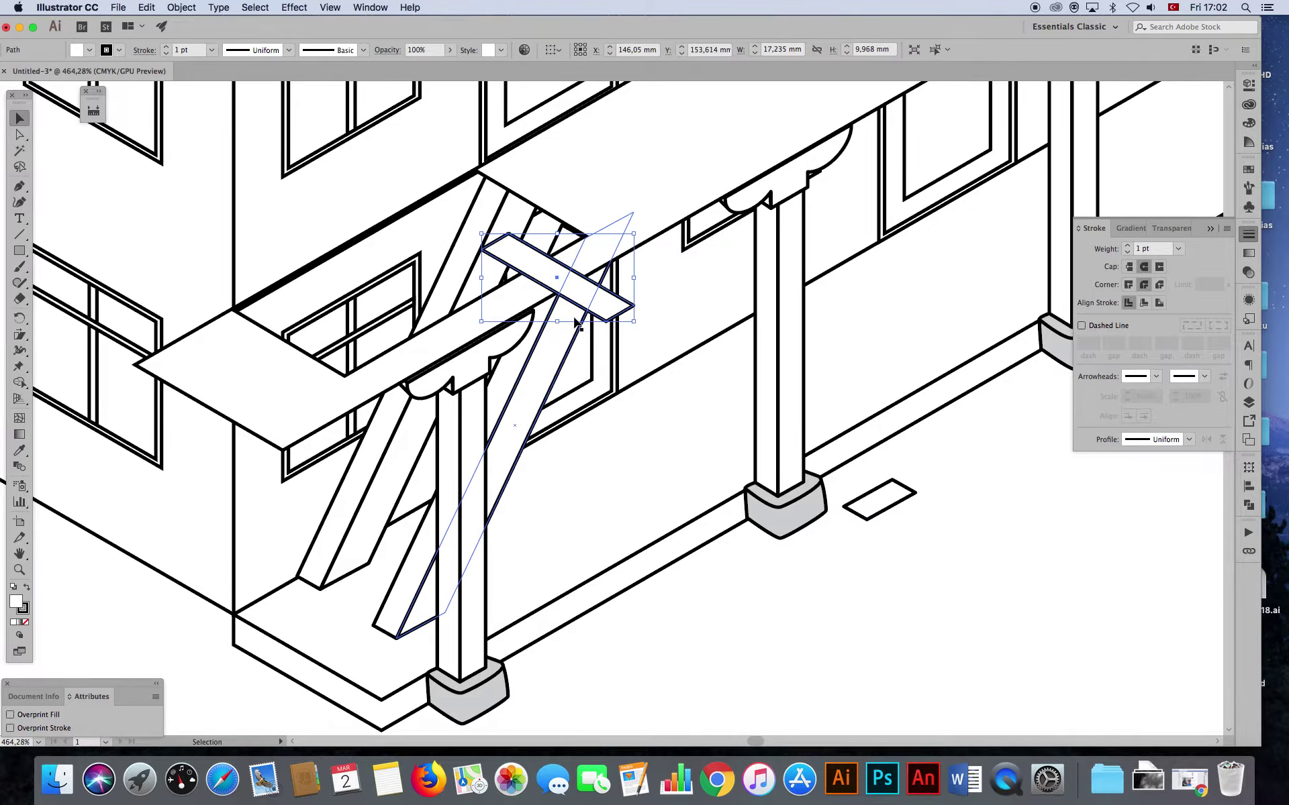
key(a)
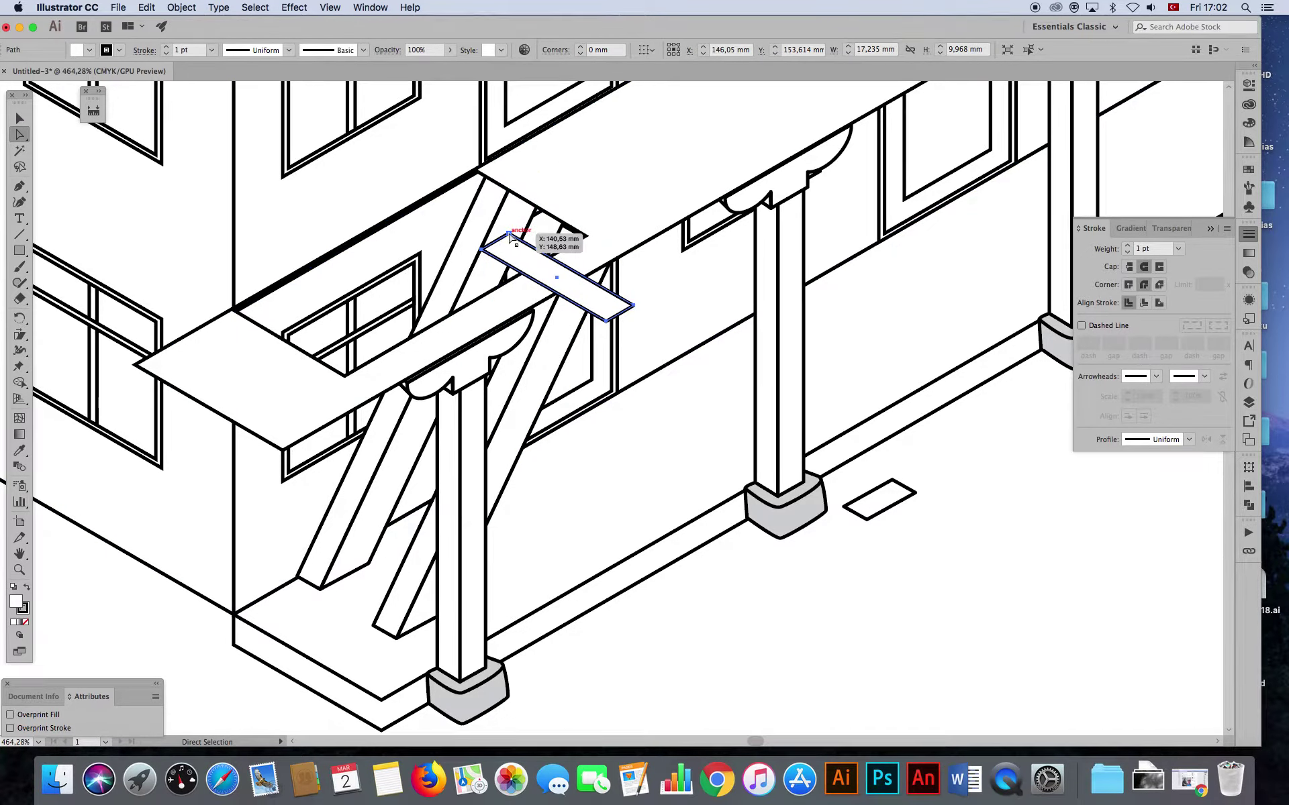
click(510, 235)
mouse_move(635, 307)
mouse_down()
mouse_move(655, 292)
mouse_move(591, 258)
mouse_up()
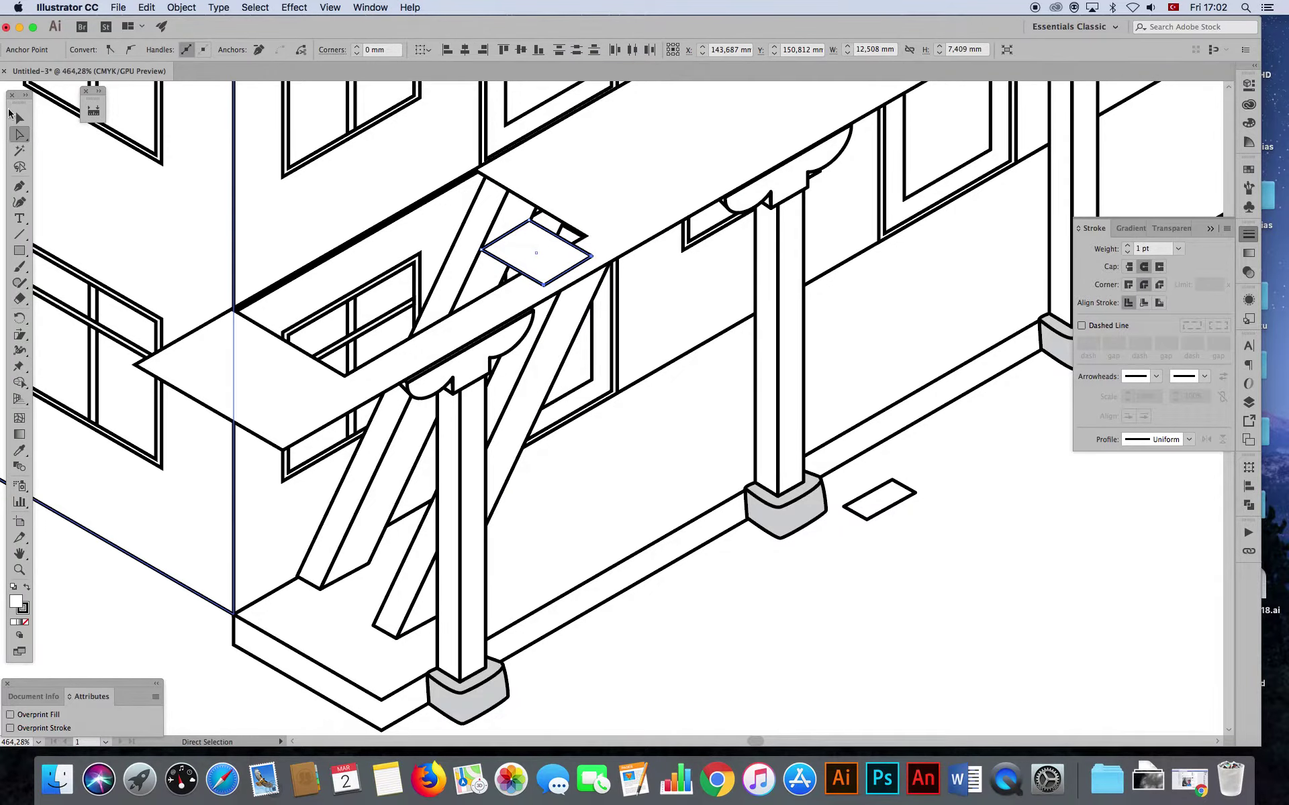
click(16, 124)
click(848, 658)
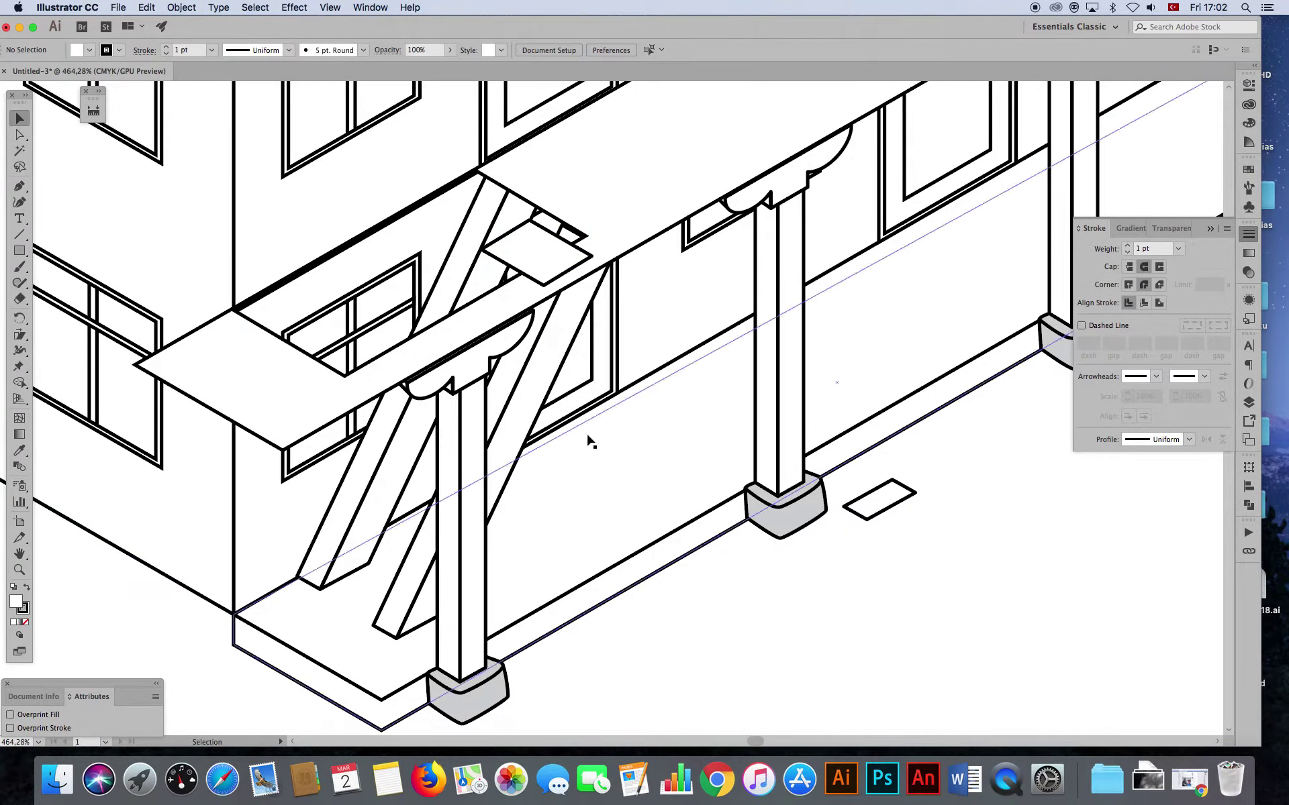
- Alt-drag tread copies down the stringers and back up the staircase
drag(536, 263, 515, 312)
click(534, 255)
mouse_move(517, 322)
mouse_down()
mouse_move(397, 576)
mouse_move(421, 523)
mouse_move(415, 536)
mouse_up()
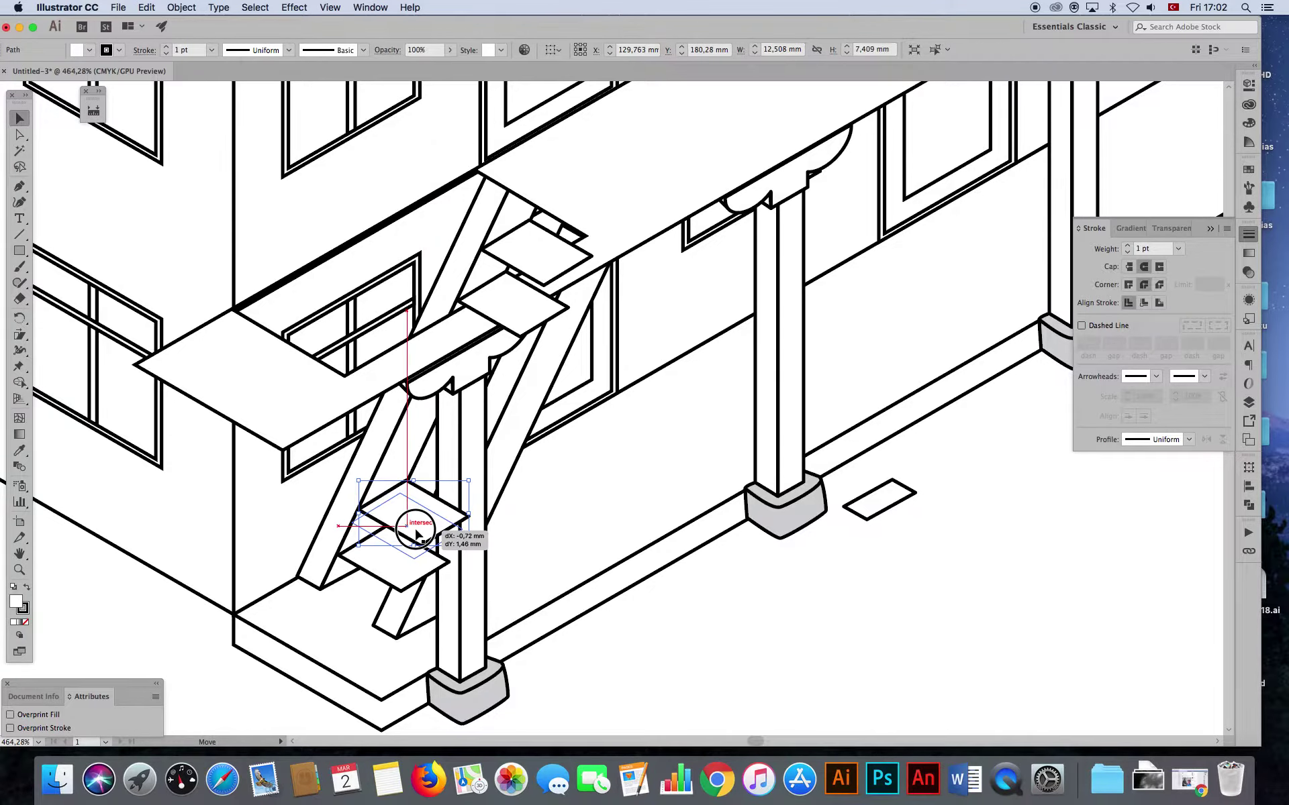
drag(390, 581, 433, 522)
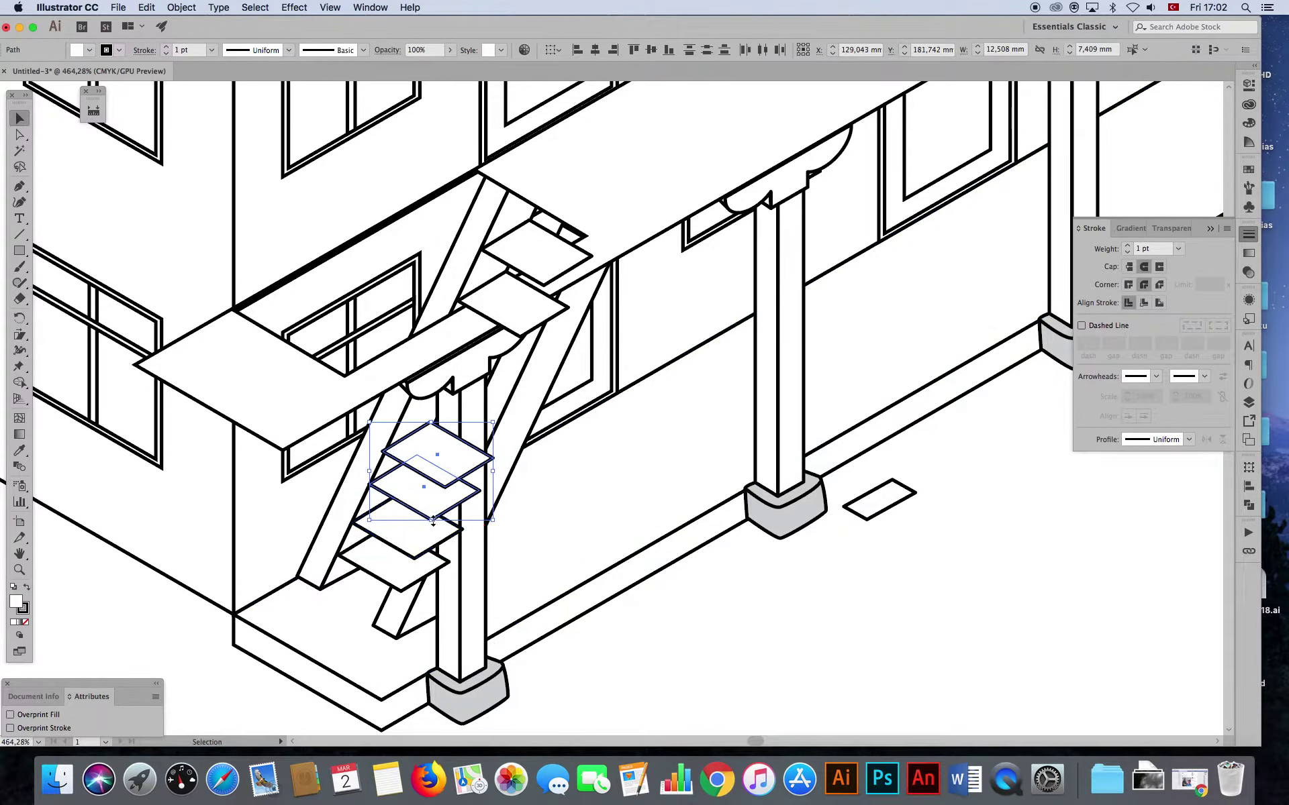
click(604, 626)
click(424, 496)
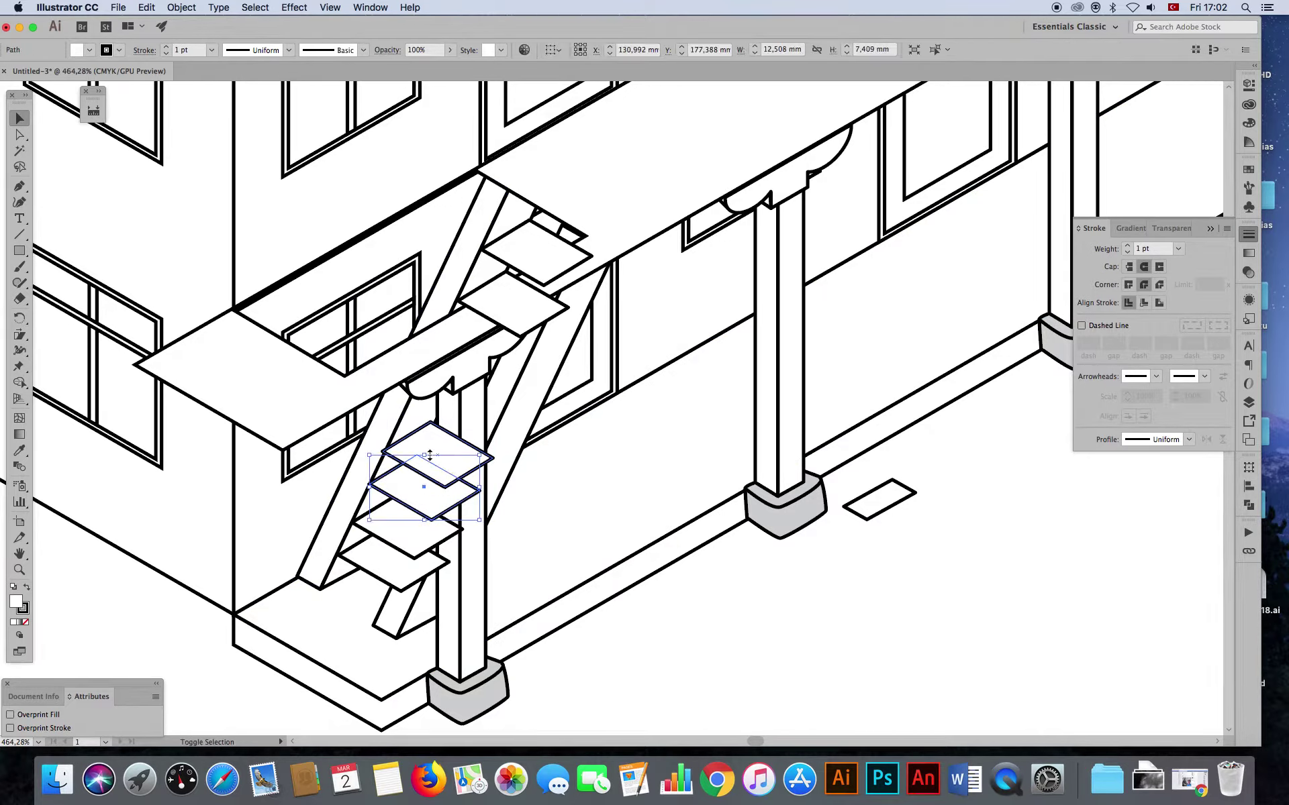
drag(425, 437, 458, 366)
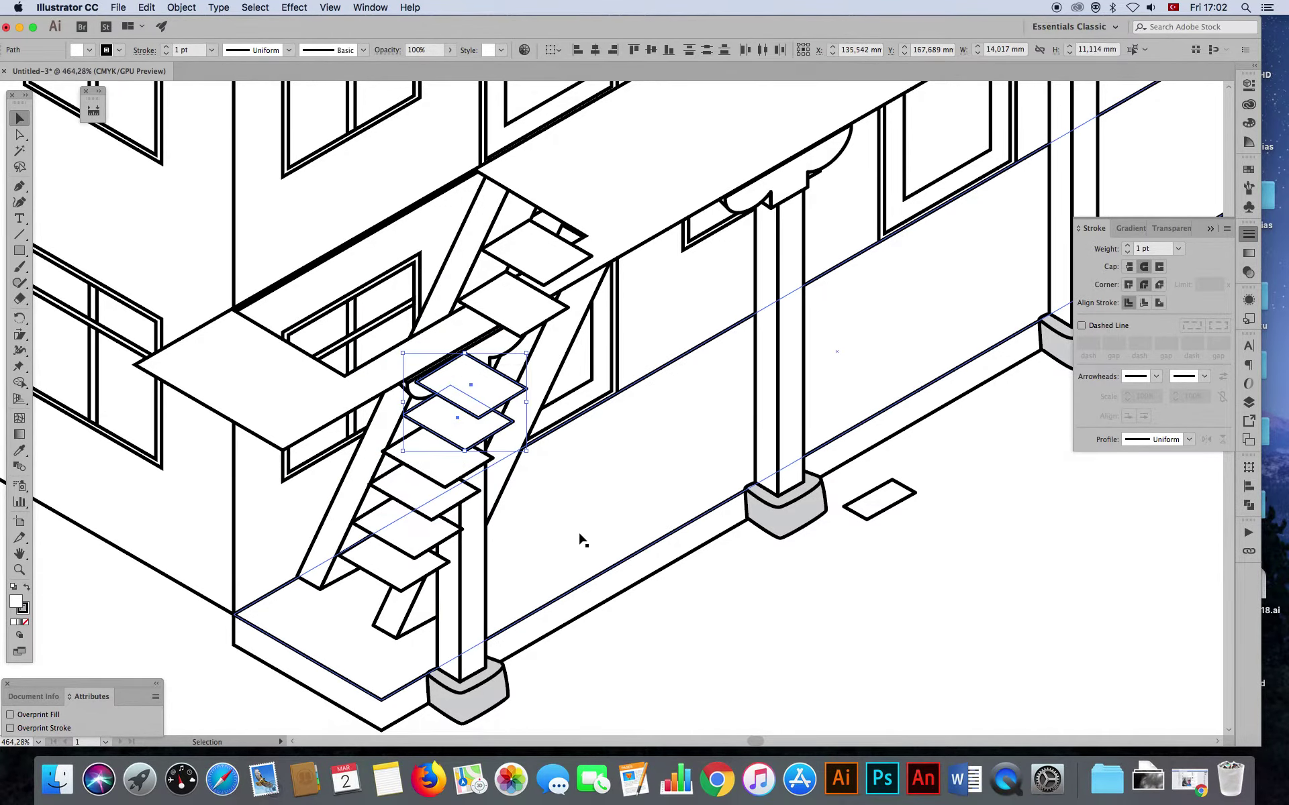
click(625, 638)
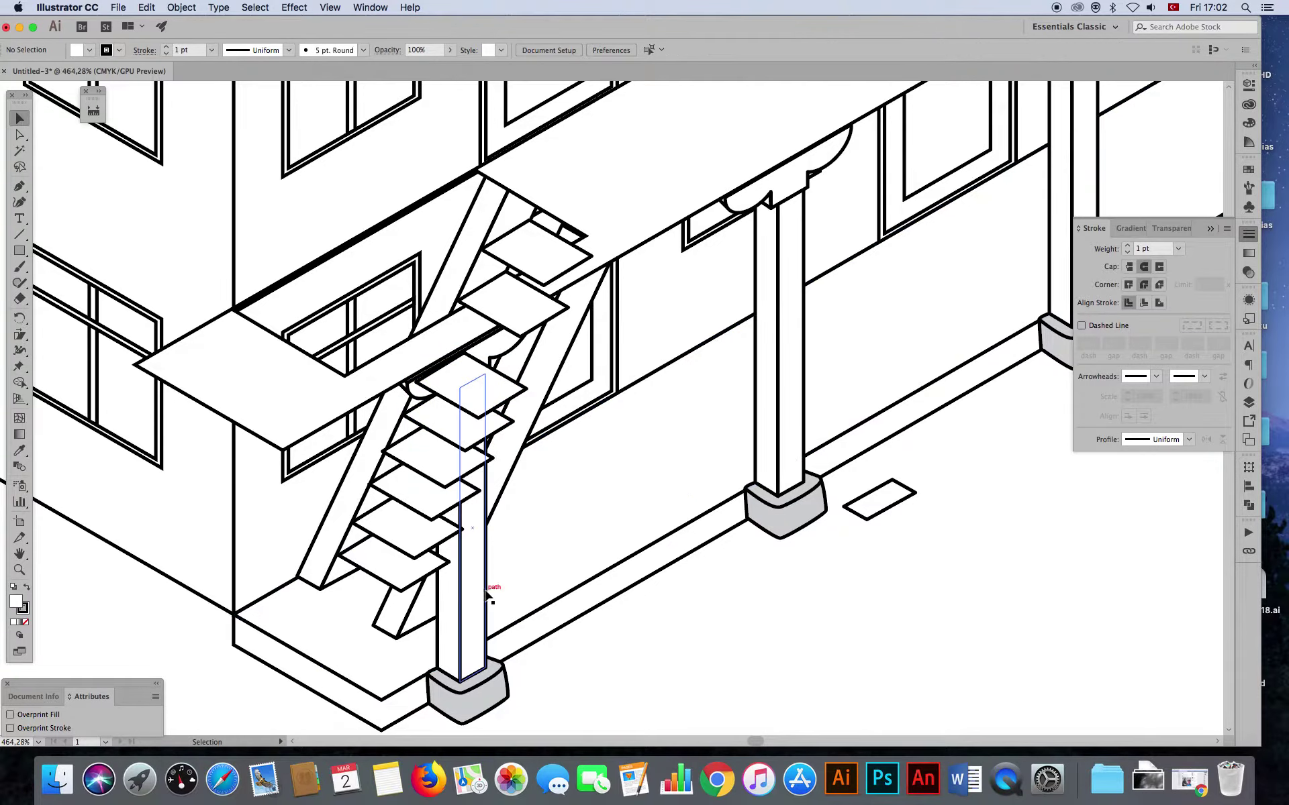
- Delete two surplus treads near the top and copy treads up to the balcony
click(506, 299)
key(Delete)
click(521, 247)
key(Delete)
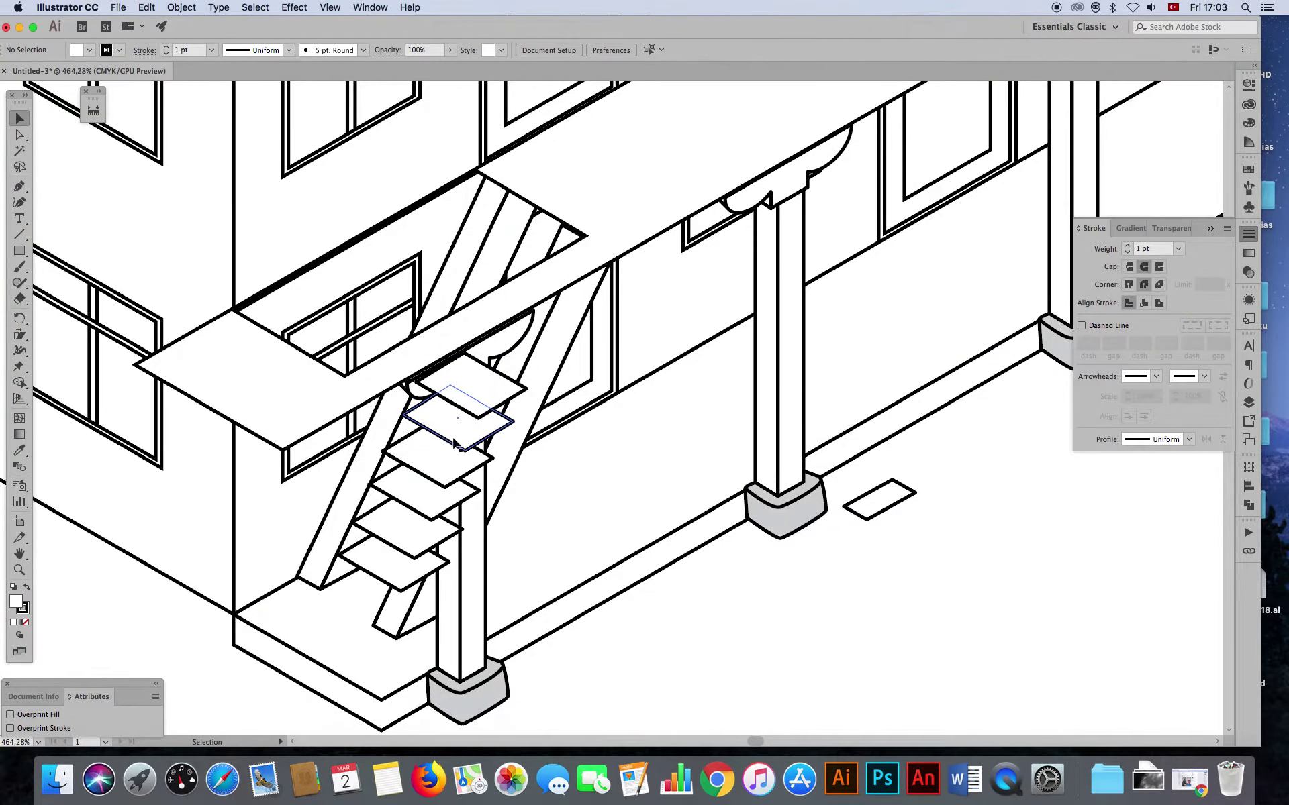
click(432, 469)
shift+click(442, 419)
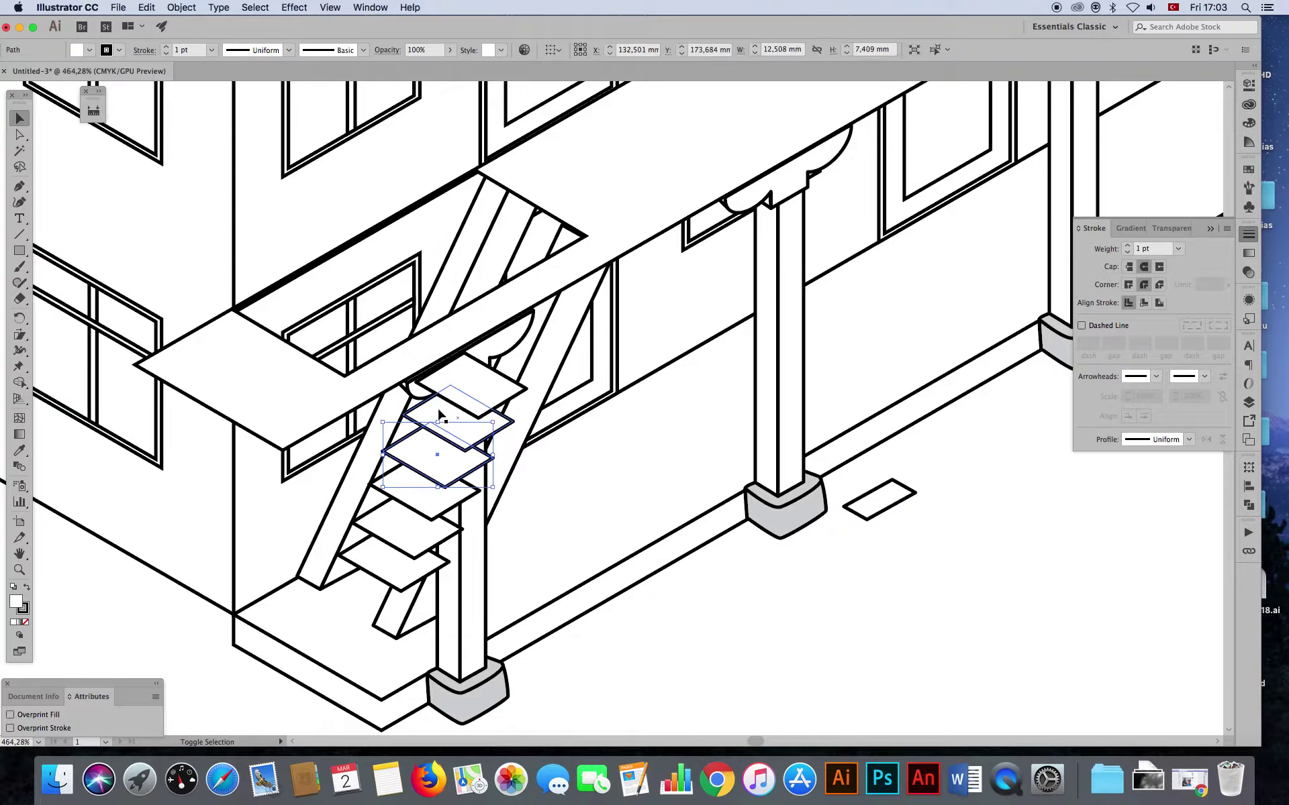
drag(465, 384, 512, 275)
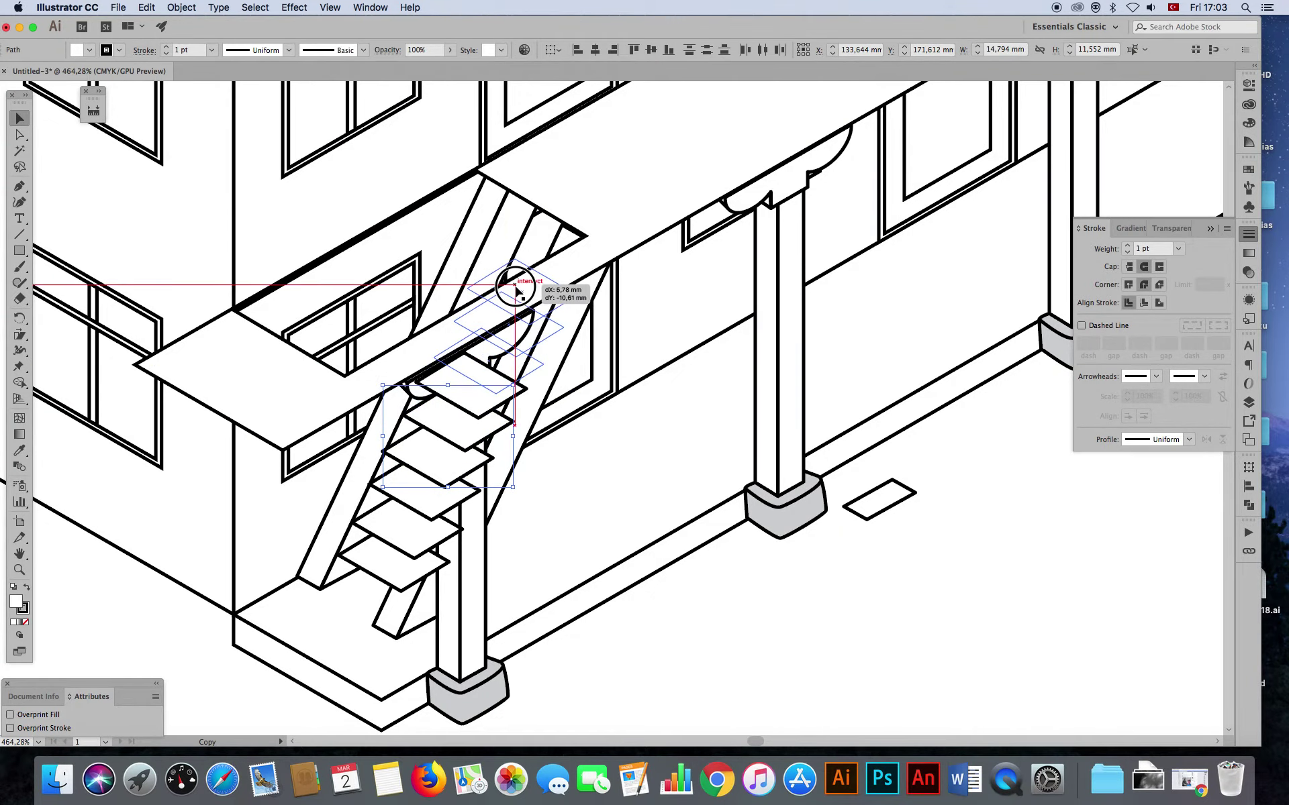
drag(511, 275, 543, 219)
click(681, 644)
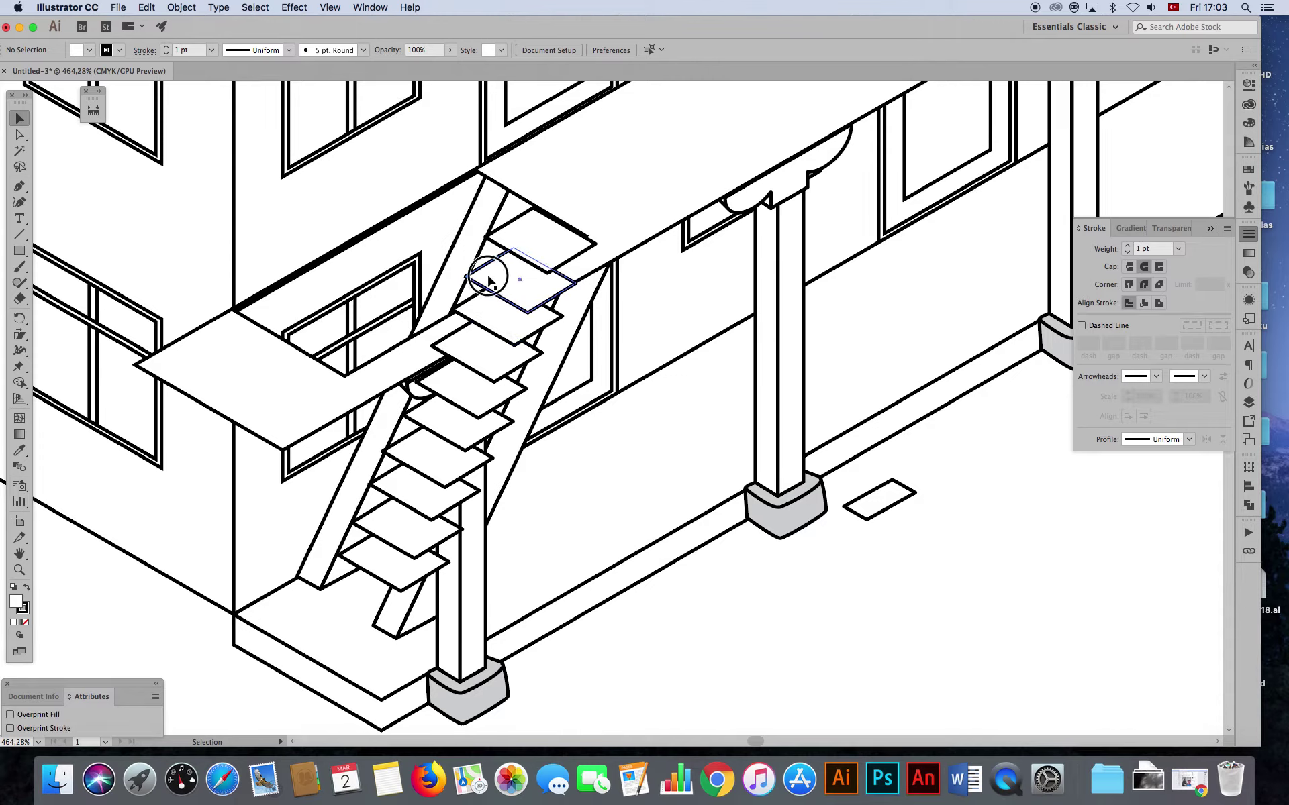
click(519, 223)
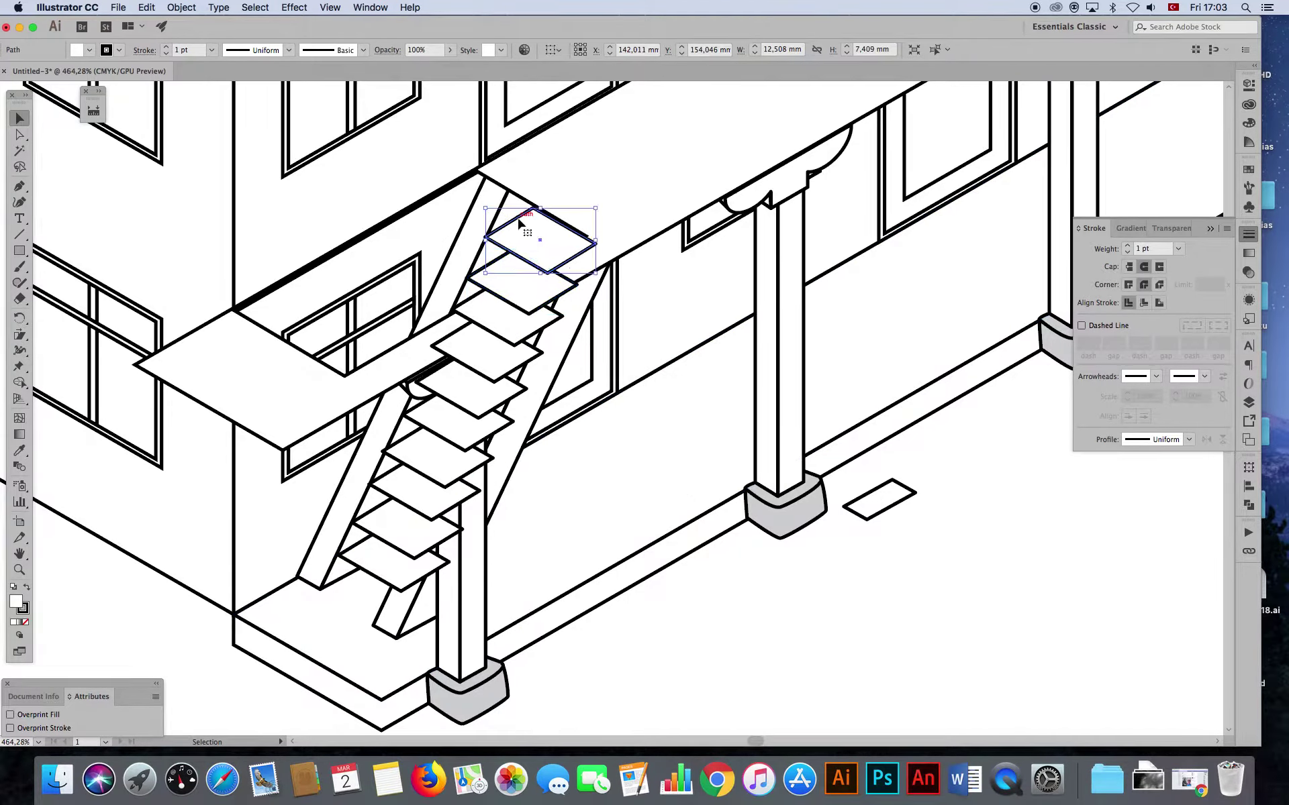
- Select all the stair treads from top to bottom and group them
shift+click(504, 298)
shift+click(477, 353)
shift+click(463, 385)
shift+click(446, 421)
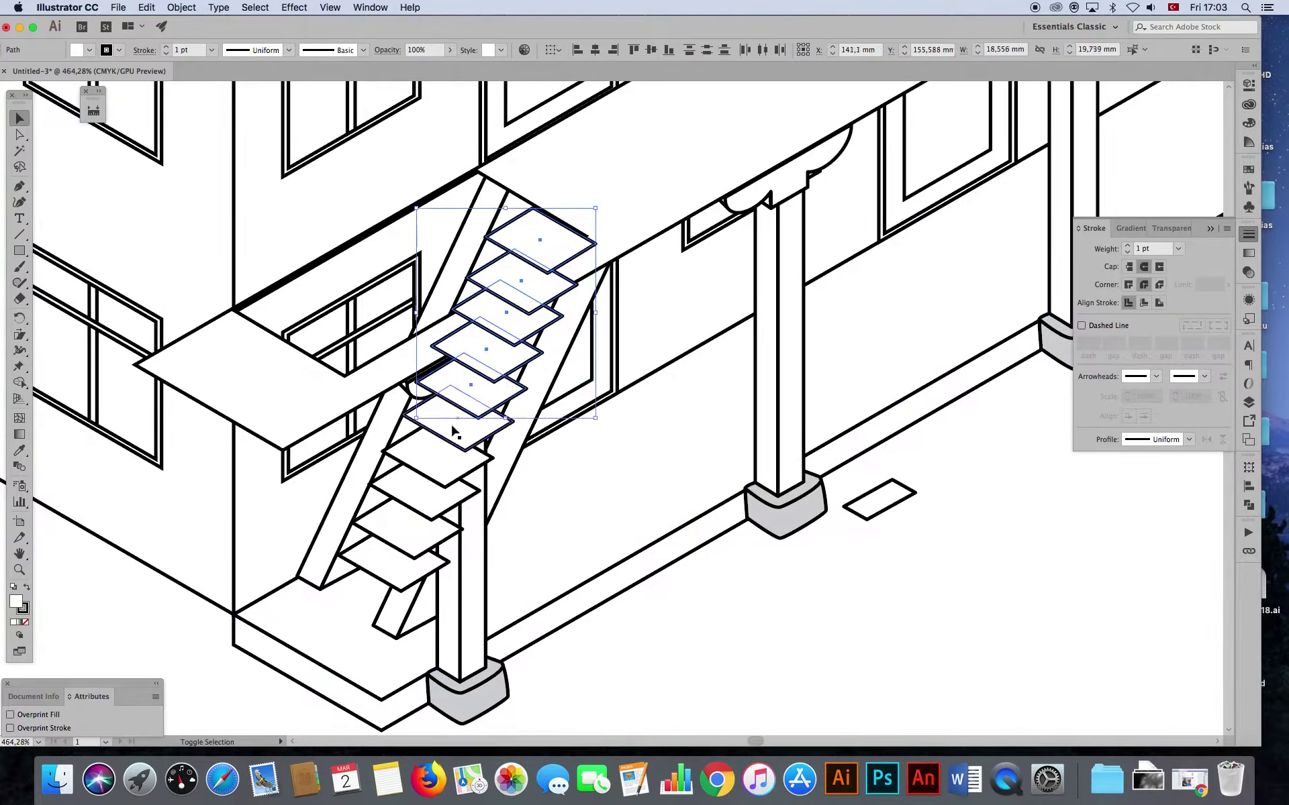
shift+click(445, 455)
shift+click(419, 488)
shift+click(406, 522)
shift+click(370, 563)
key(super+g)
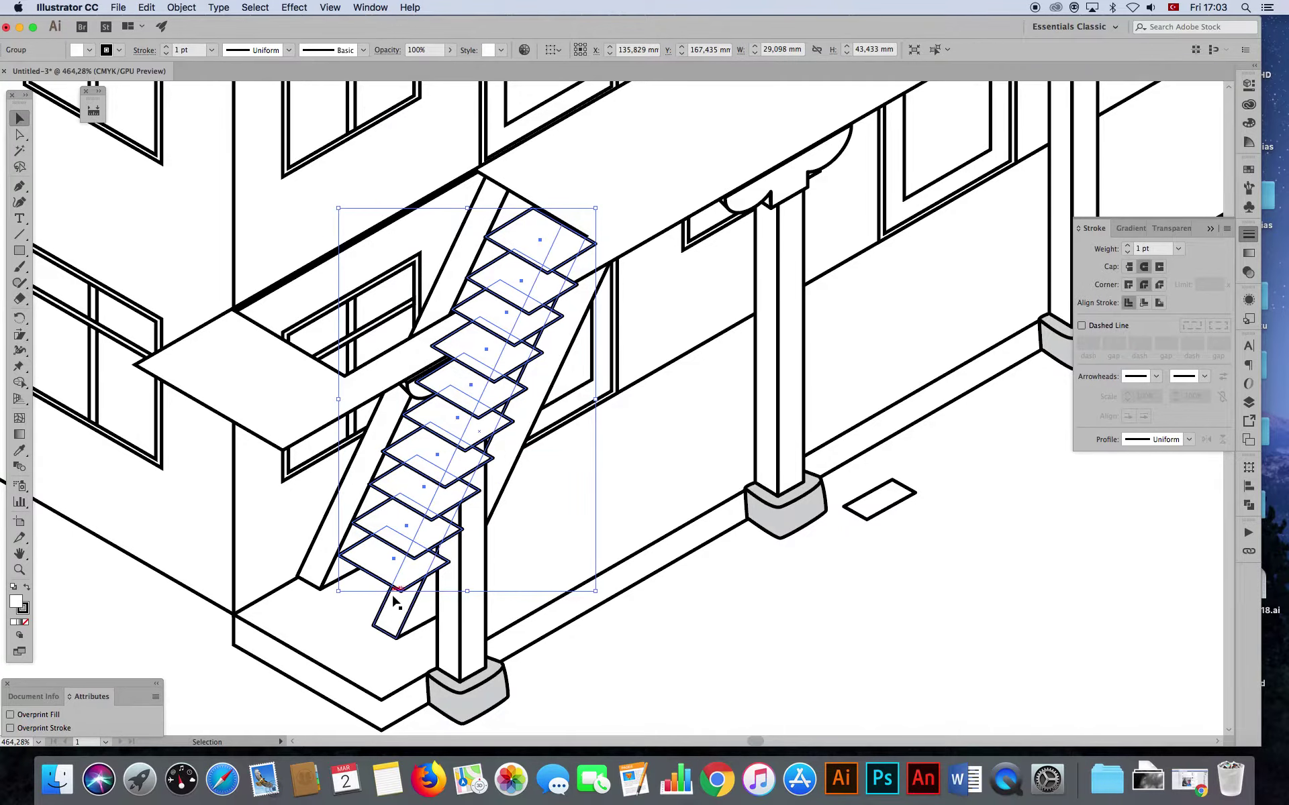
- Bring the outer stringer and front porch column to front, zoom out, and select the porch columns
click(417, 622)
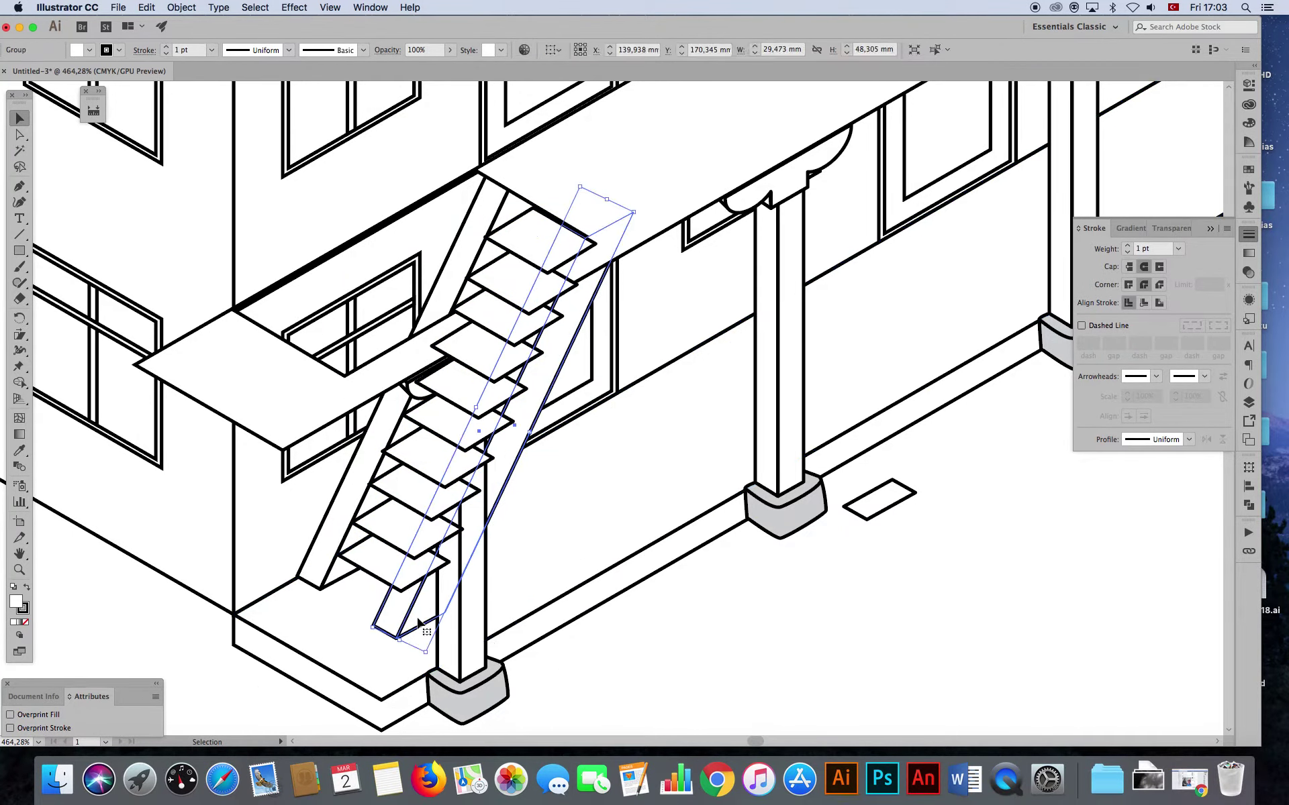
key(super+shift+bracketright)
click(457, 650)
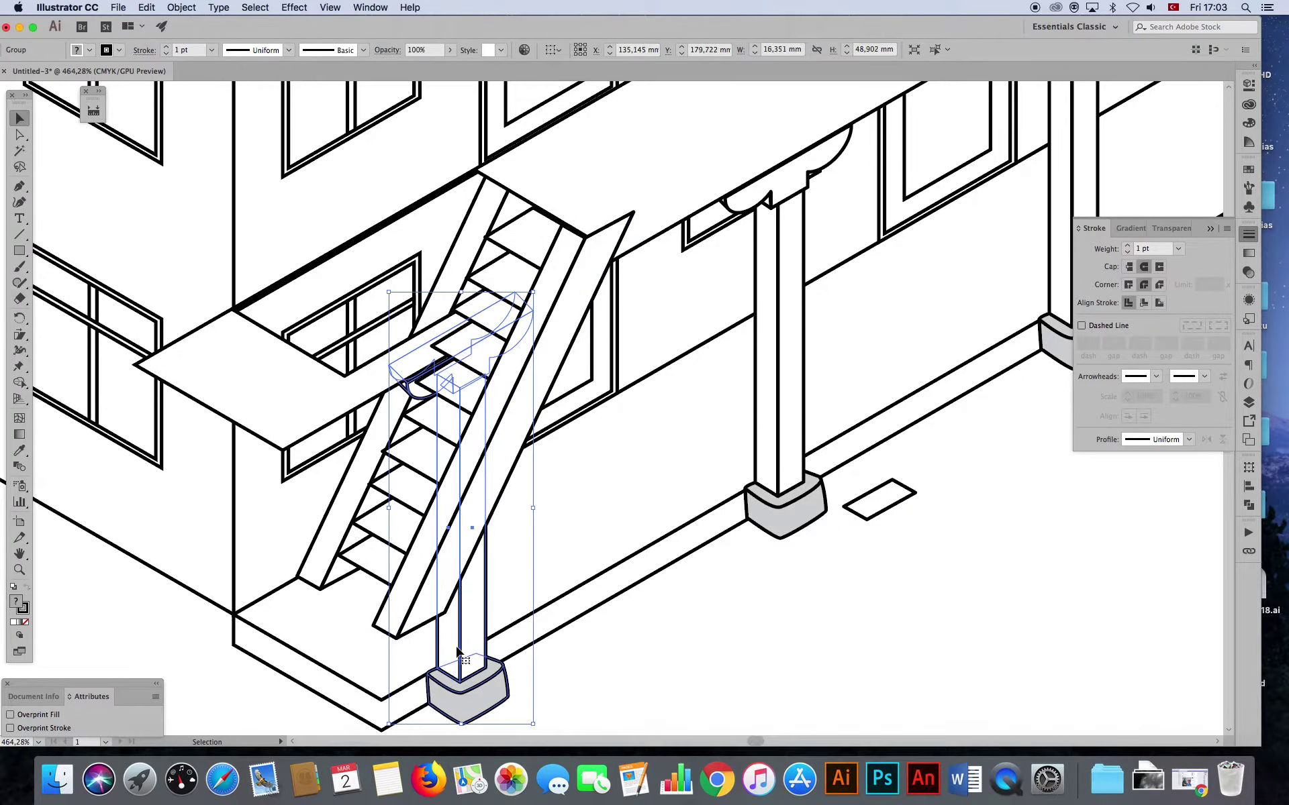
key(super+shift+bracketright)
click(260, 368)
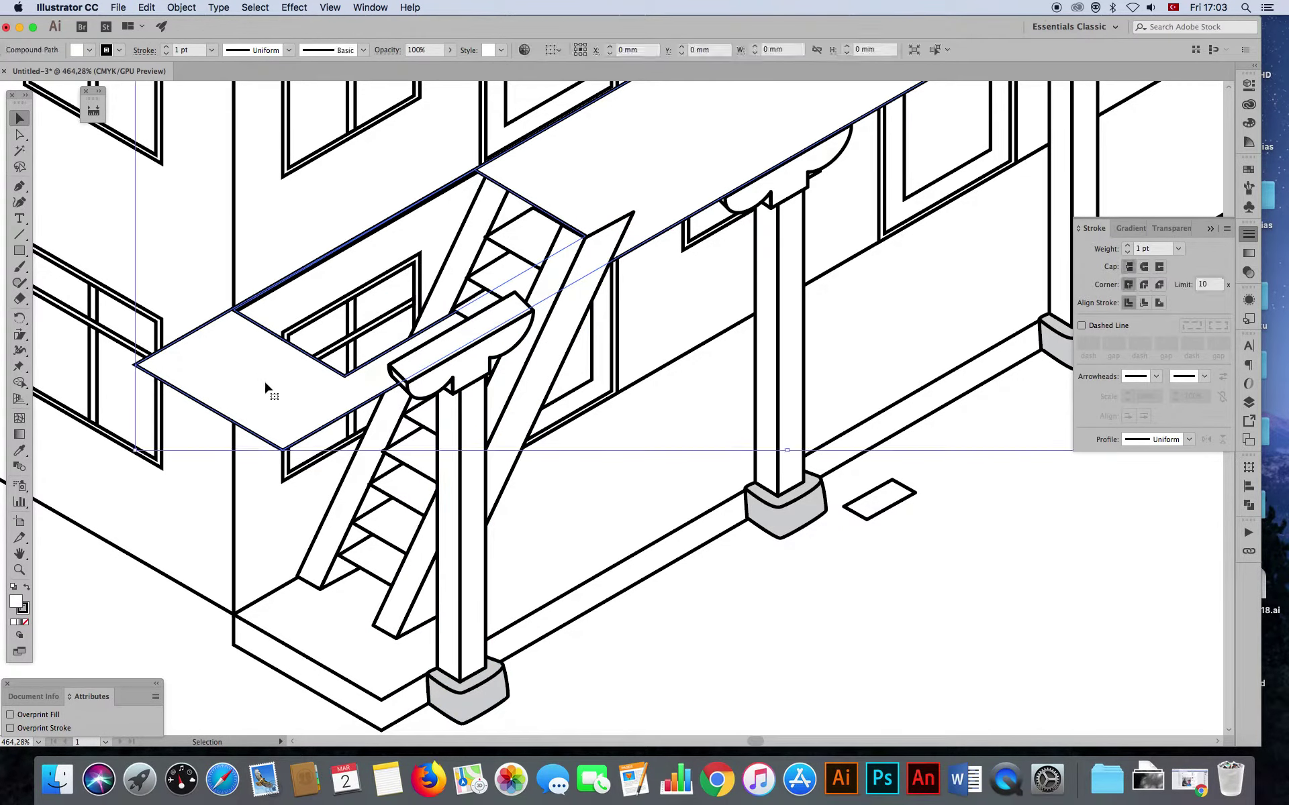
key(super+minus)
key(super+minus)
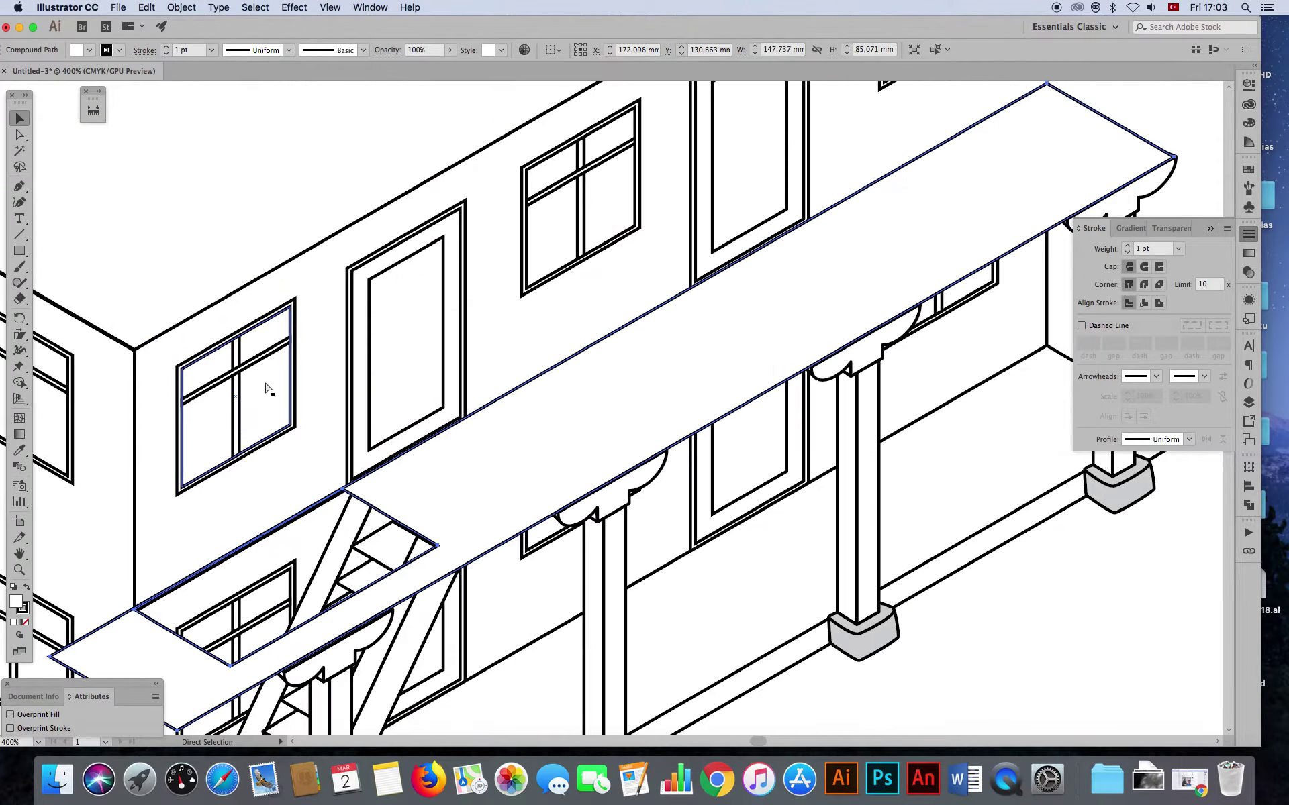
key(super+minus)
key(super+minus)
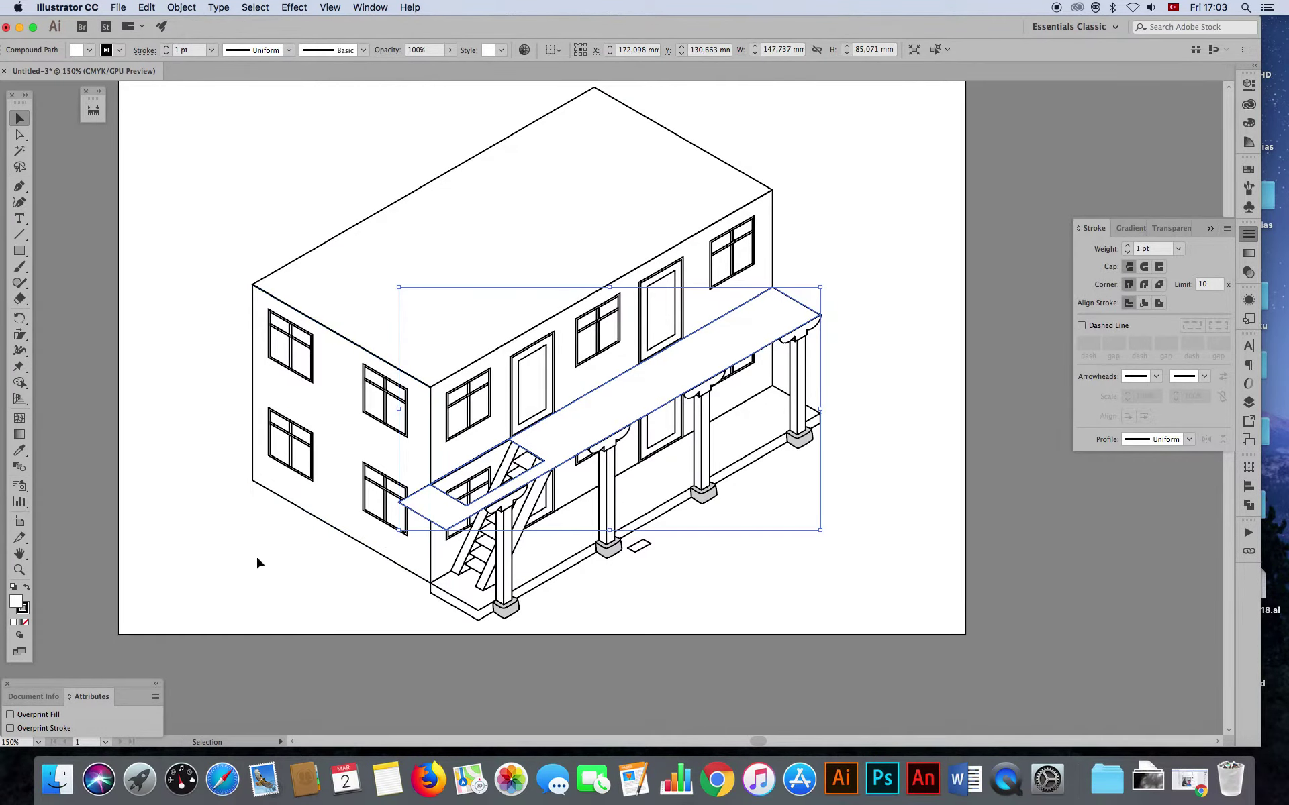
click(336, 638)
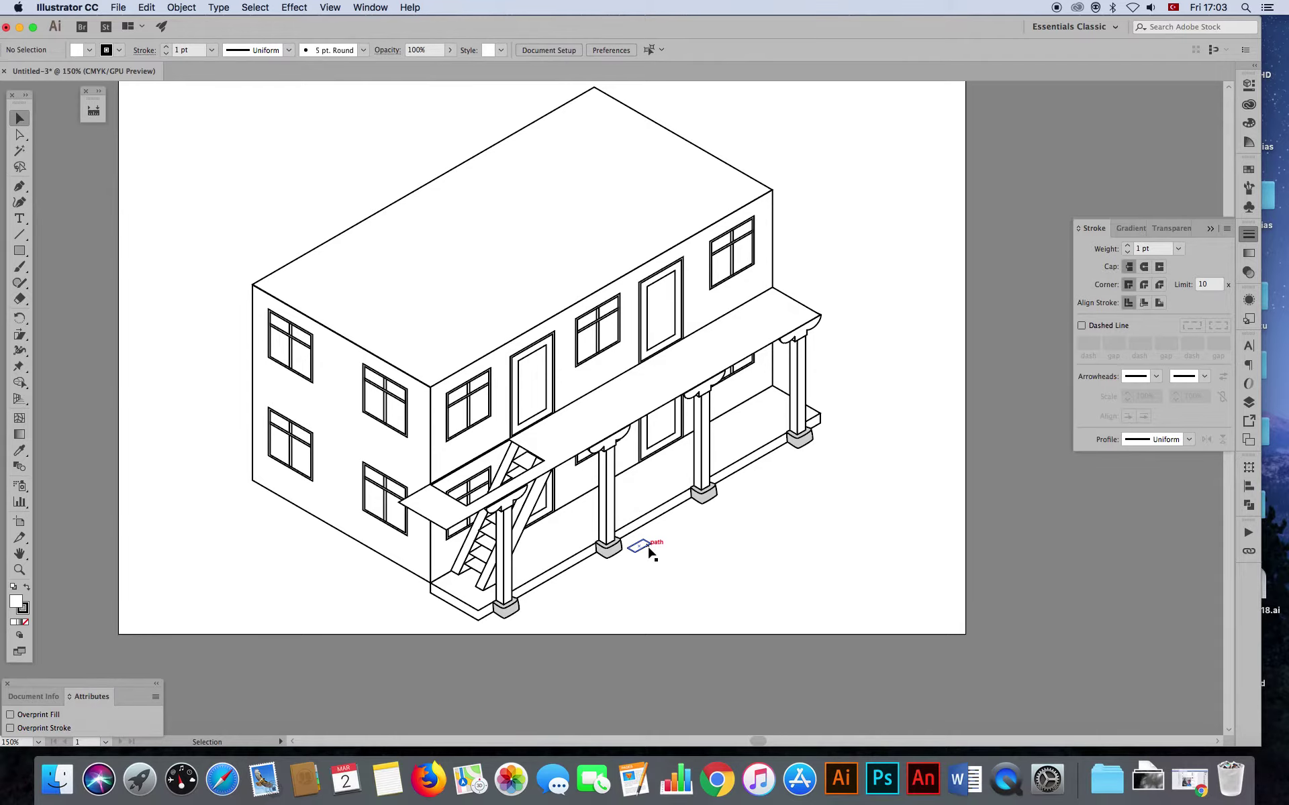
click(508, 581)
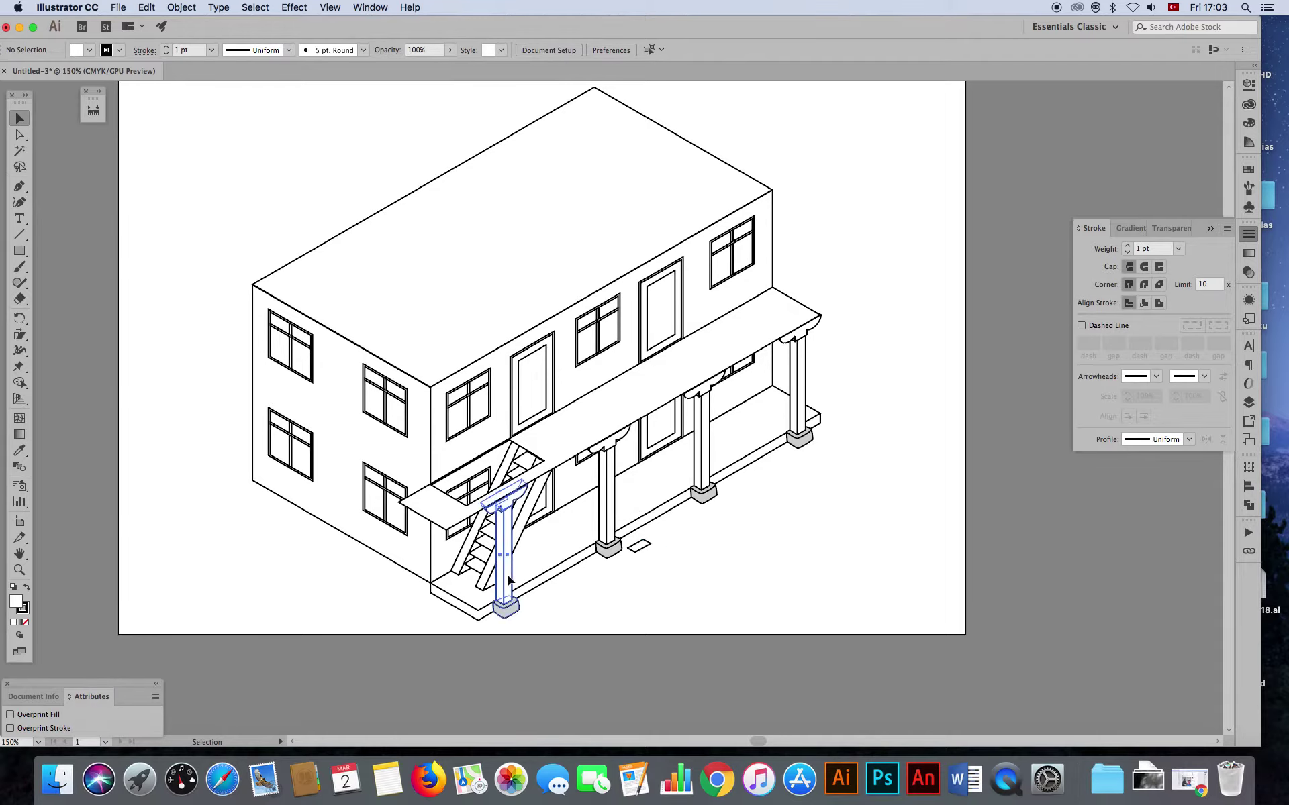
shift+click(609, 495)
- Duplicate the four selected porch columns straight upward above the roof
shift+click(705, 480)
drag(802, 436, 759, 214)
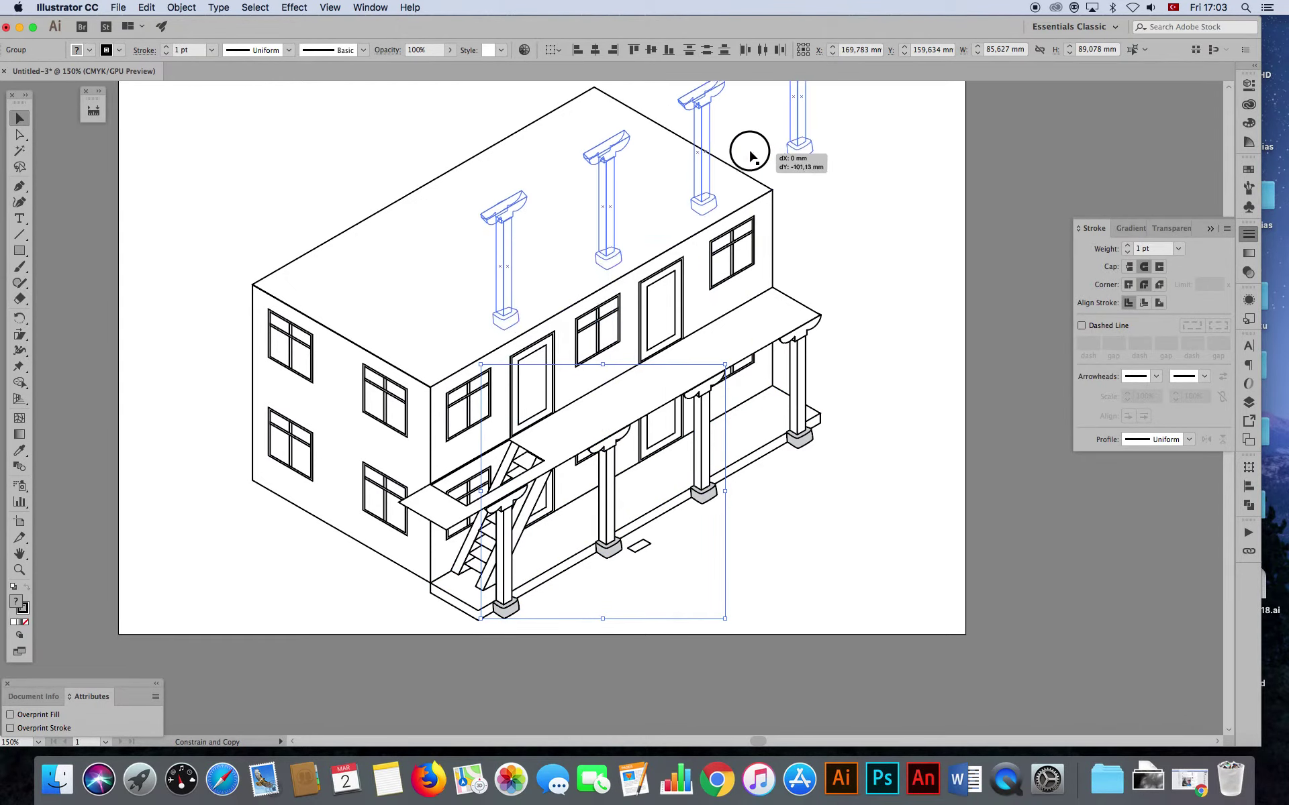
drag(758, 214, 754, 128)
drag(877, 279, 860, 522)
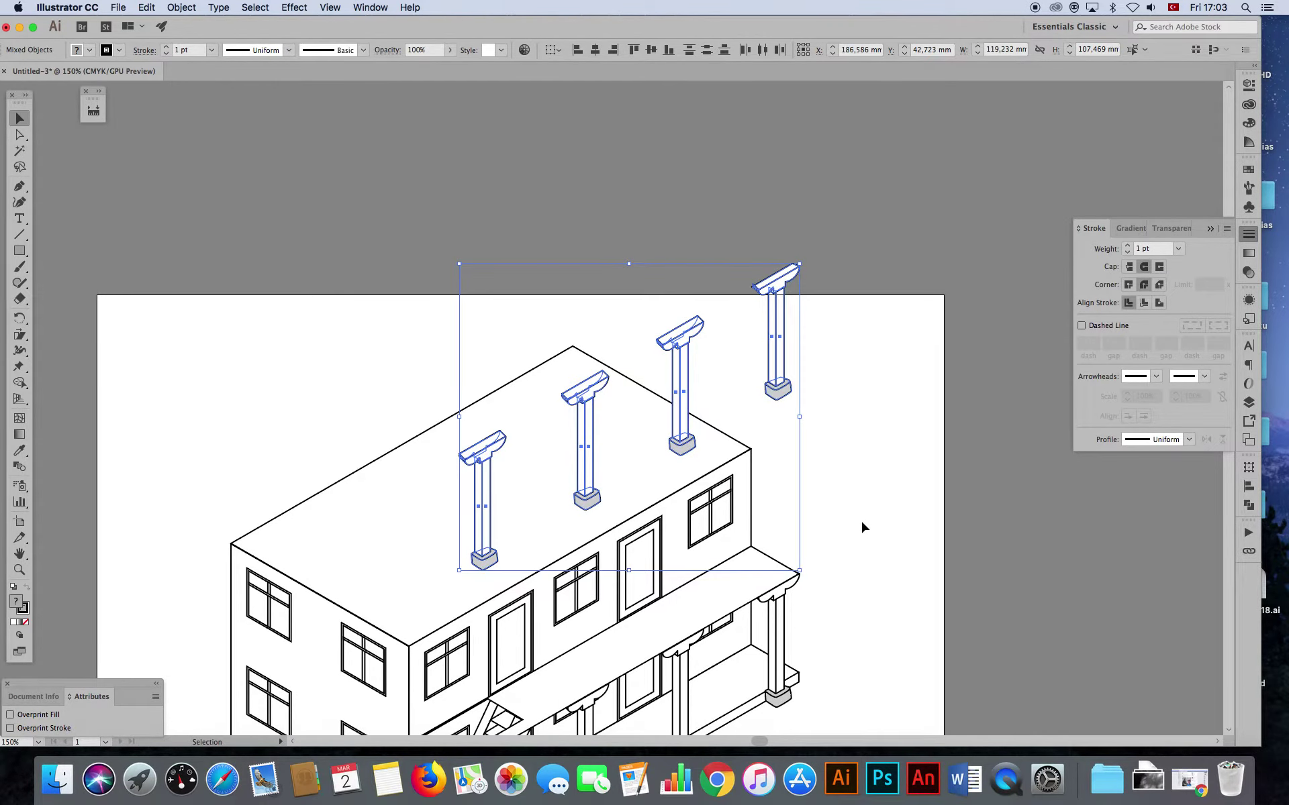
- Delete the bases from all four copied columns
click(862, 523)
drag(480, 568, 593, 500)
key(Delete)
click(679, 444)
key(Delete)
click(776, 390)
key(Delete)
- Move the four base-less copies down onto the balcony floor above the porch columns
click(678, 339)
shift+click(776, 336)
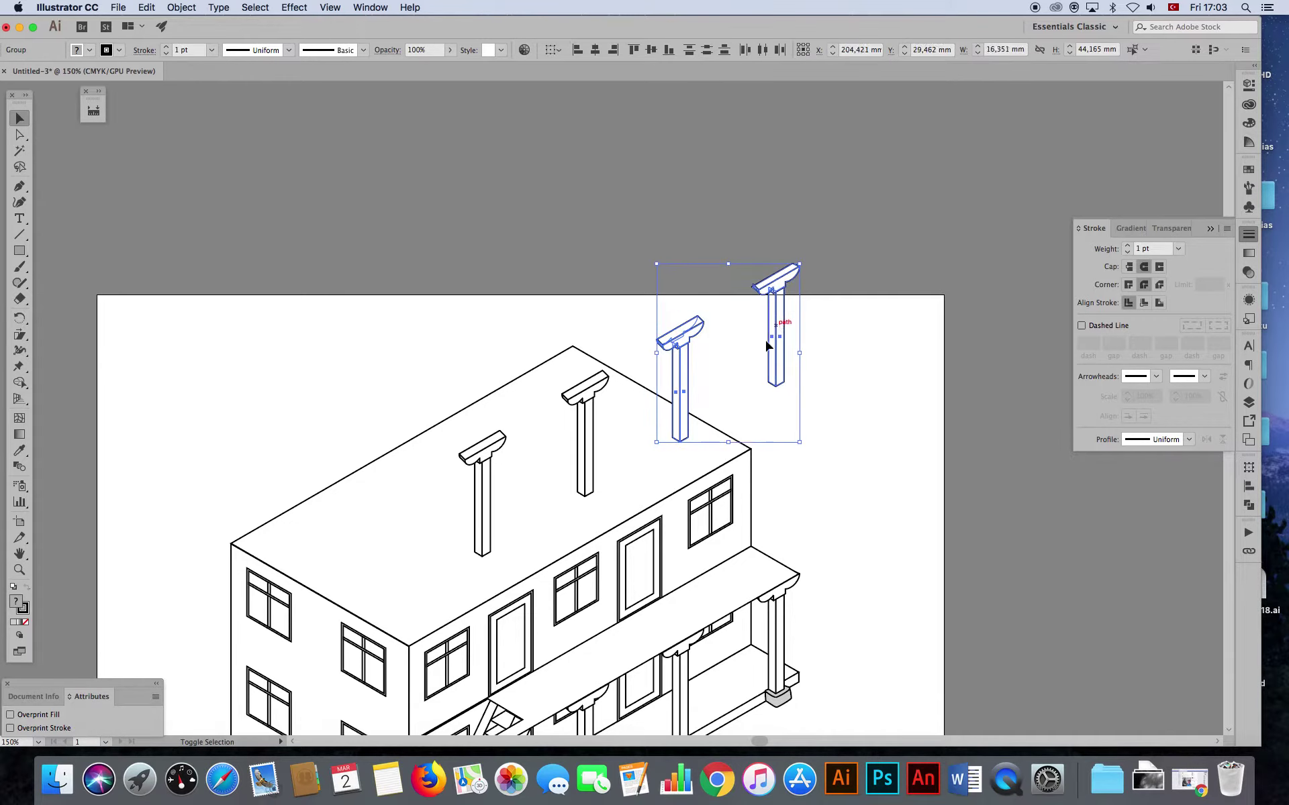
shift+click(588, 416)
shift+click(482, 483)
scroll(611, 591, down, 5)
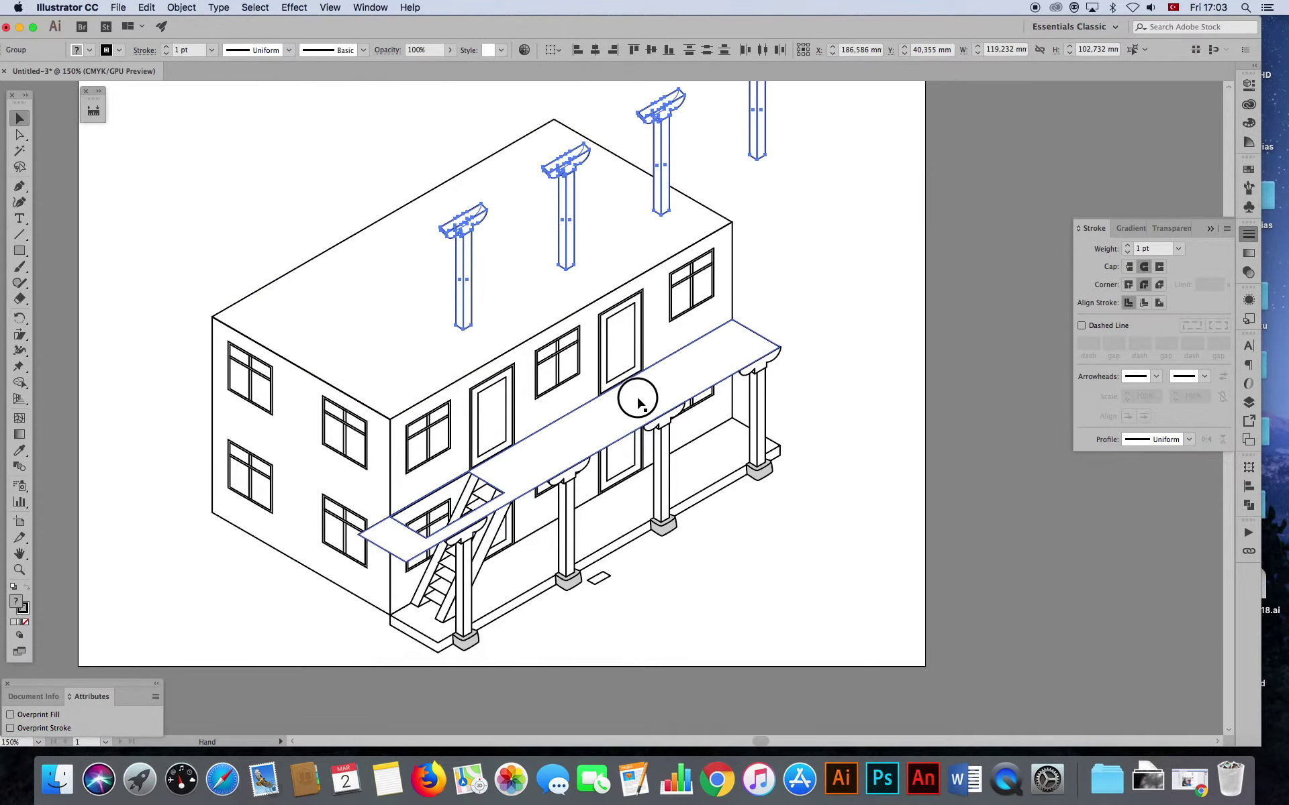
drag(470, 357, 474, 510)
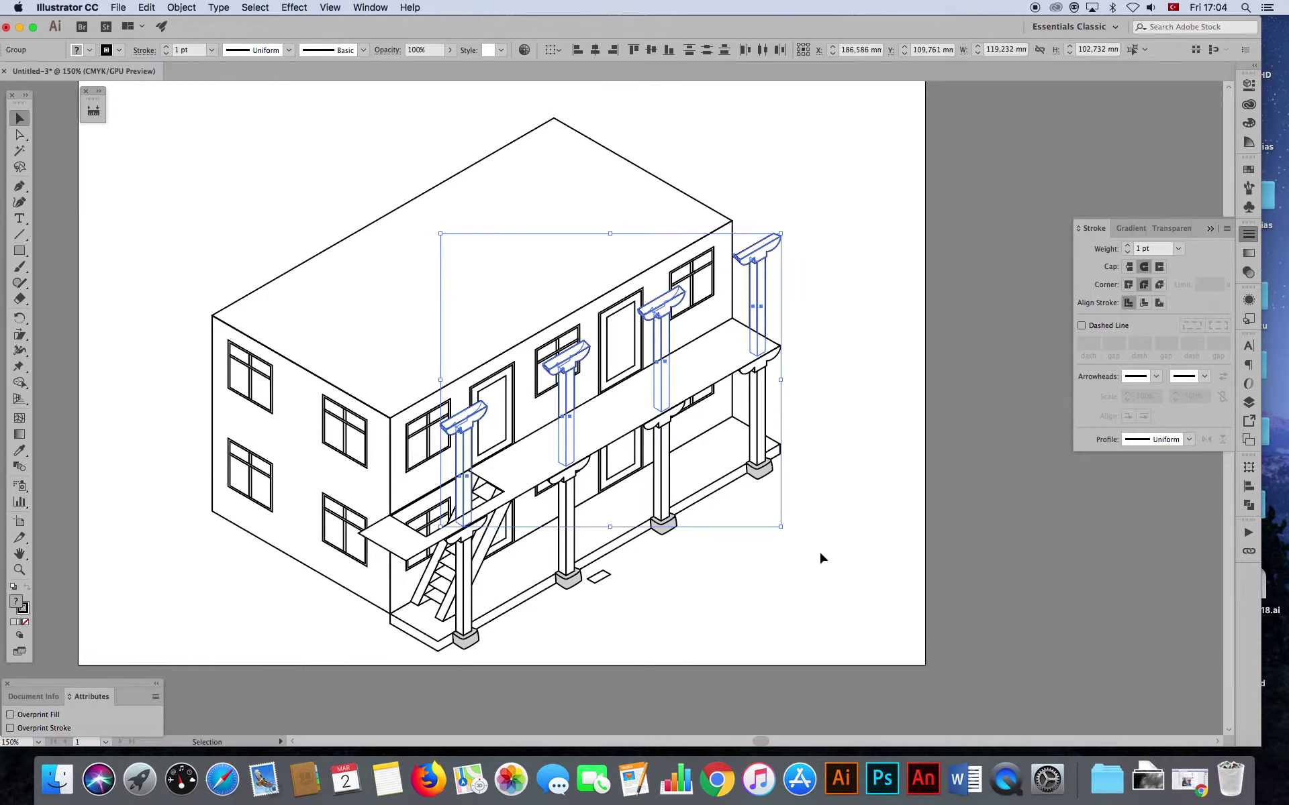
click(821, 558)
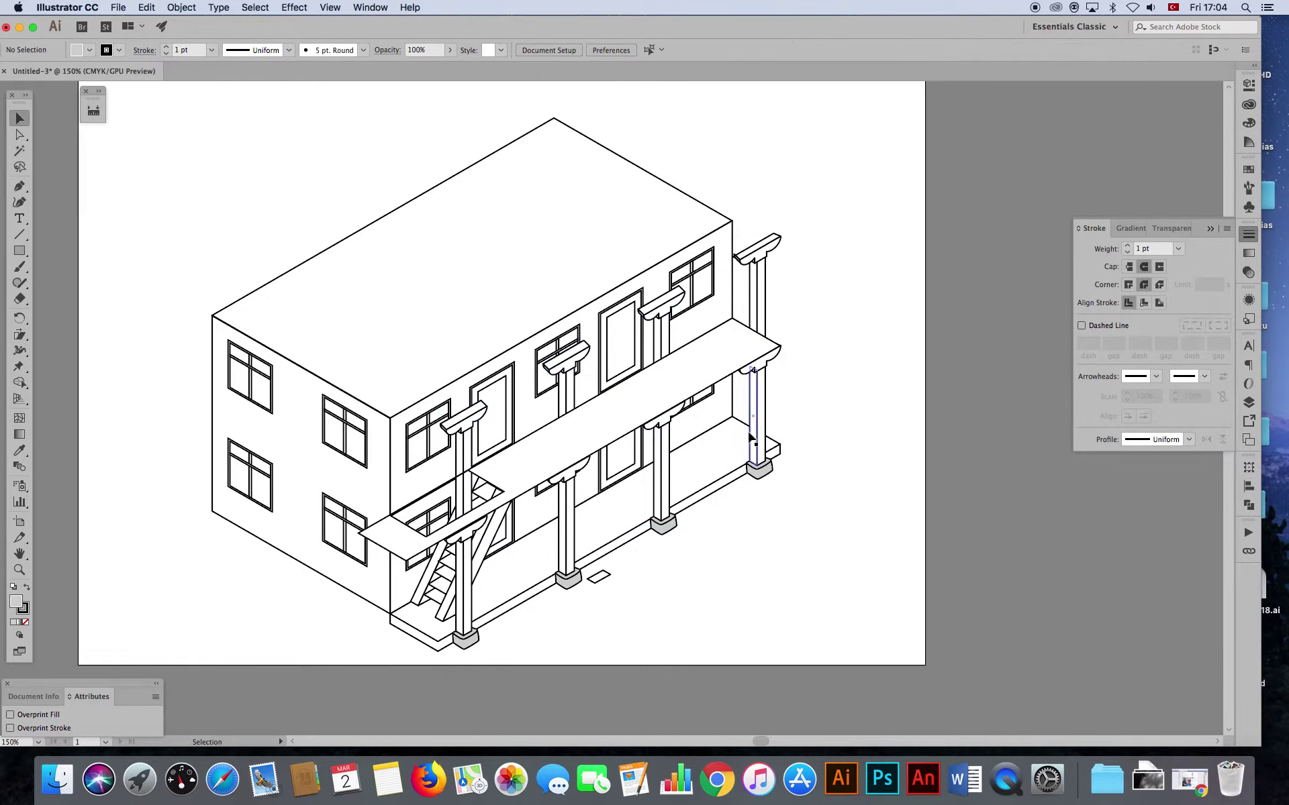
- Check the four upper balcony columns, then select the building's roof outline
click(757, 302)
shift+click(658, 315)
shift+click(569, 361)
shift+click(474, 435)
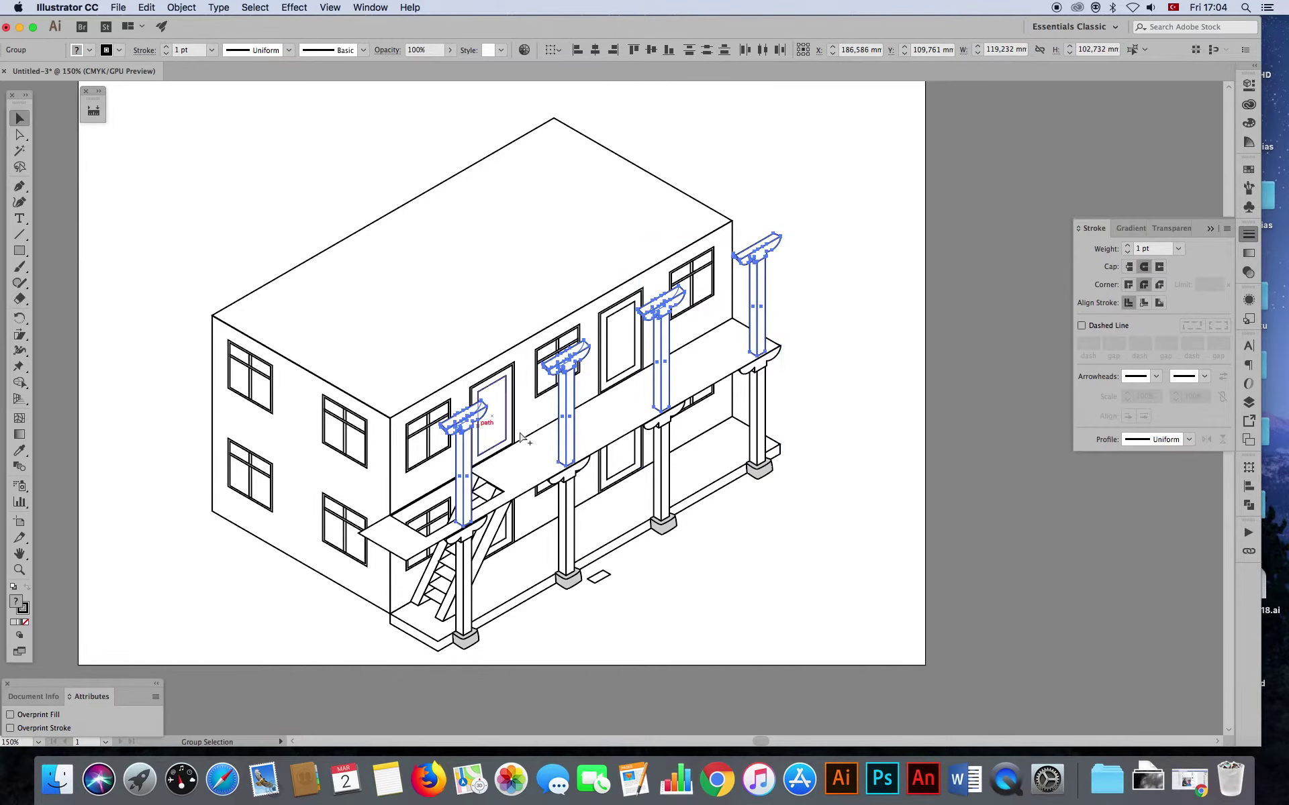
click(760, 621)
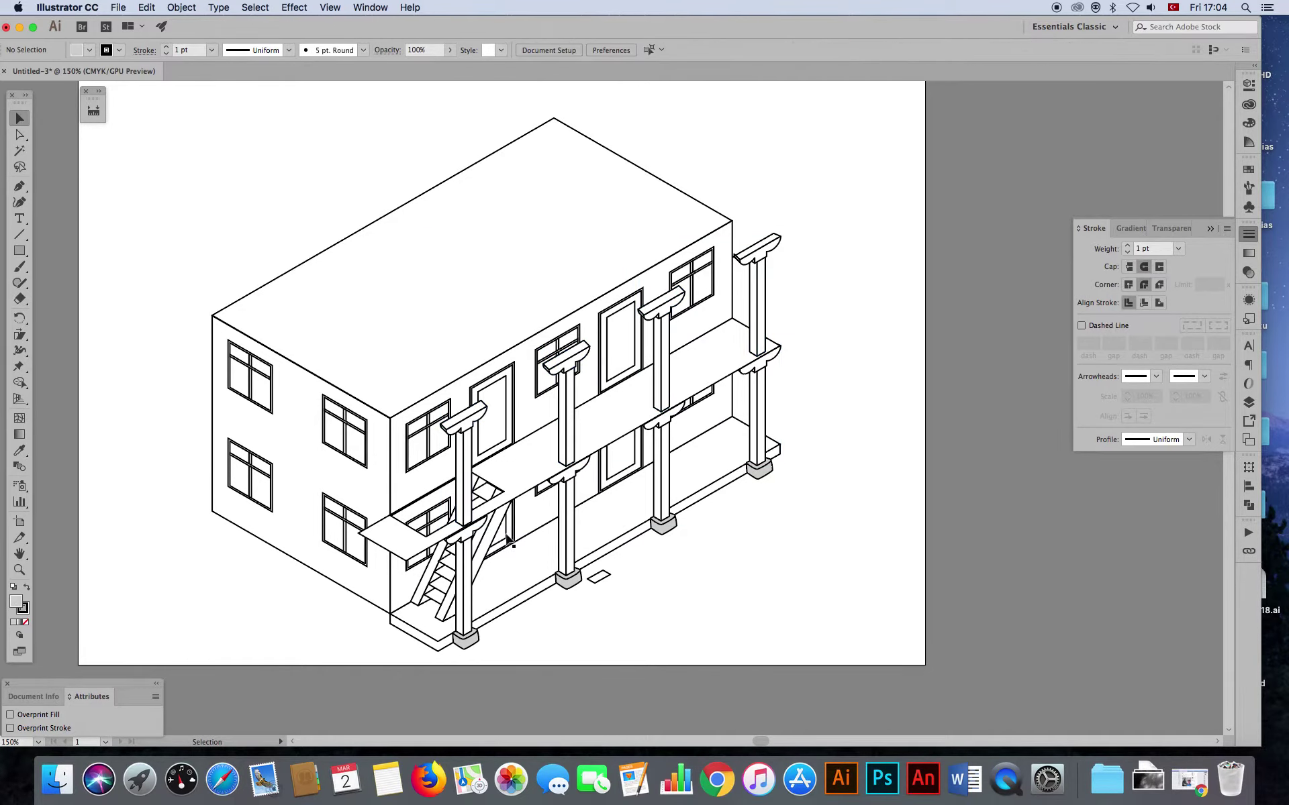
click(20, 135)
click(397, 372)
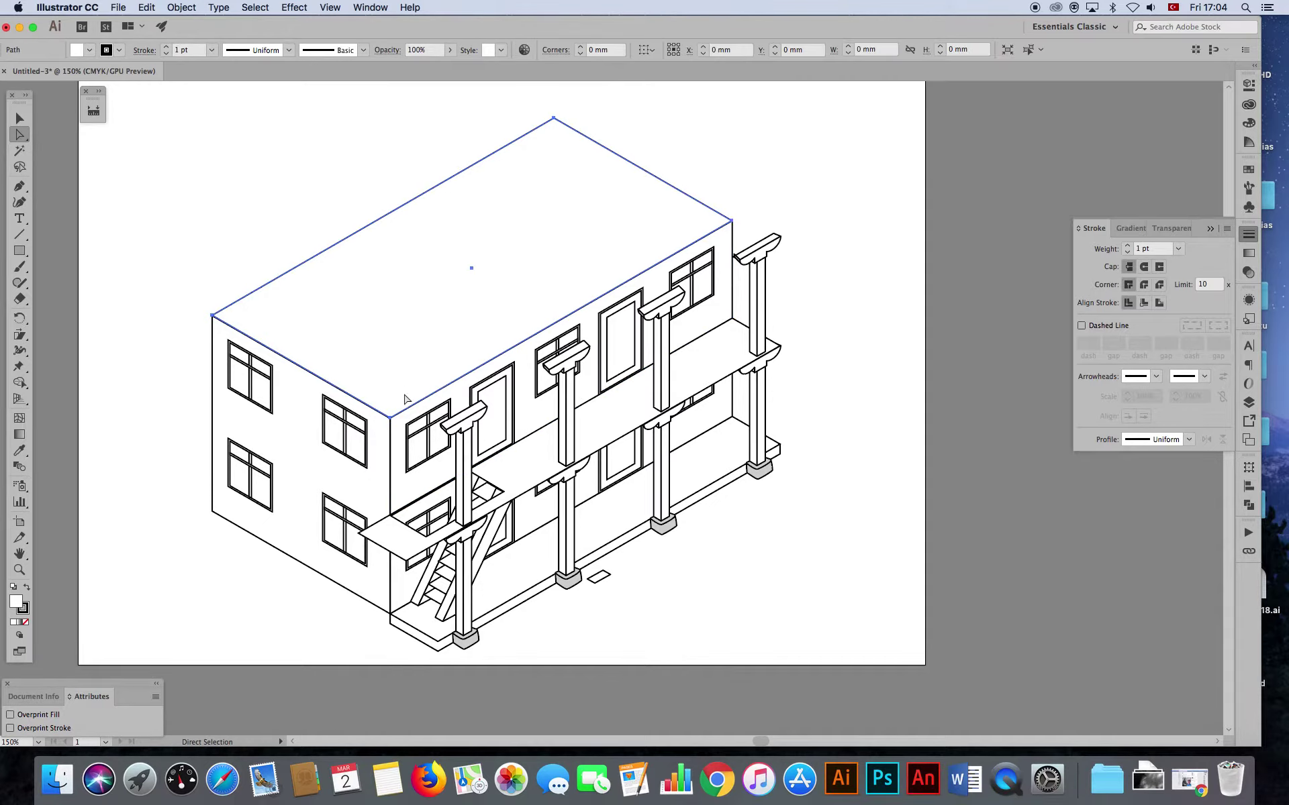
- Snap the roof's top corner onto the corner column top
click(390, 418)
mouse_move(733, 222)
mouse_down()
mouse_move(790, 263)
mouse_move(778, 250)
mouse_up()
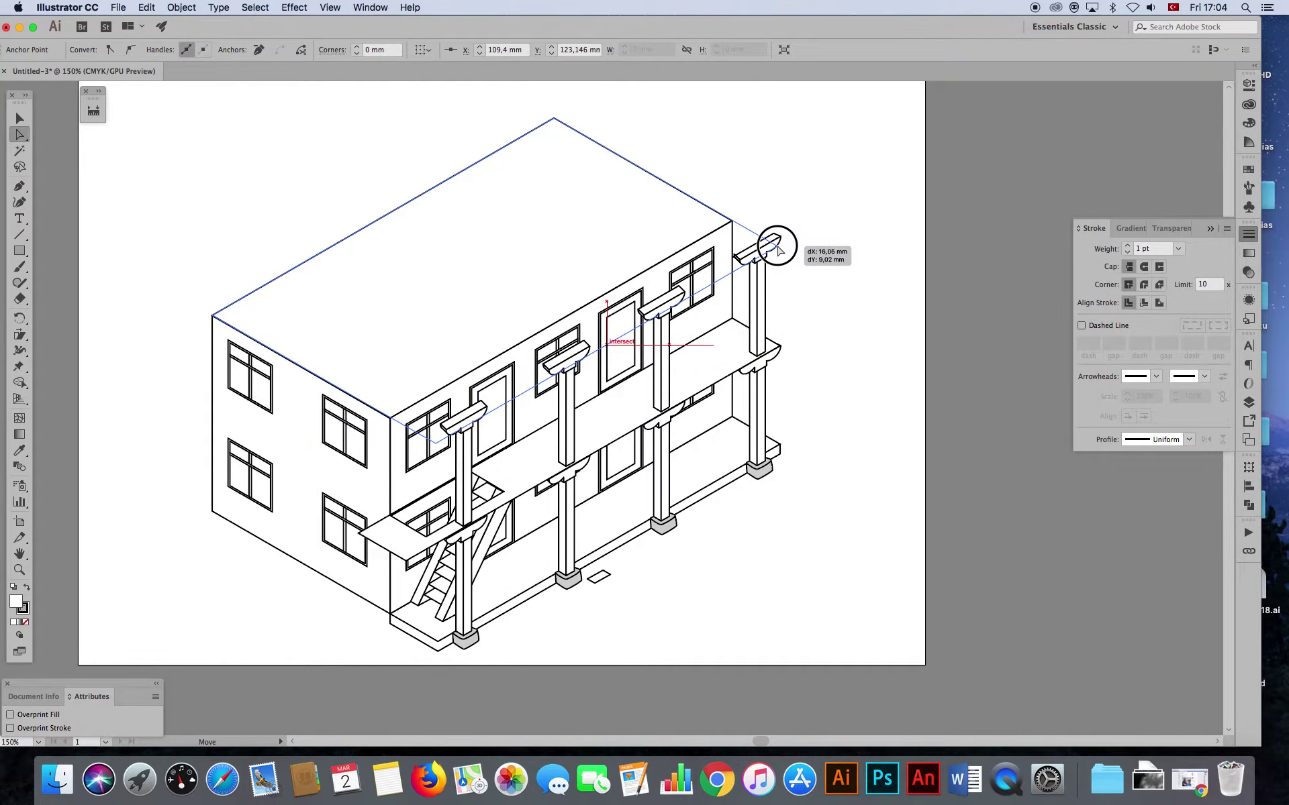
drag(779, 250, 777, 245)
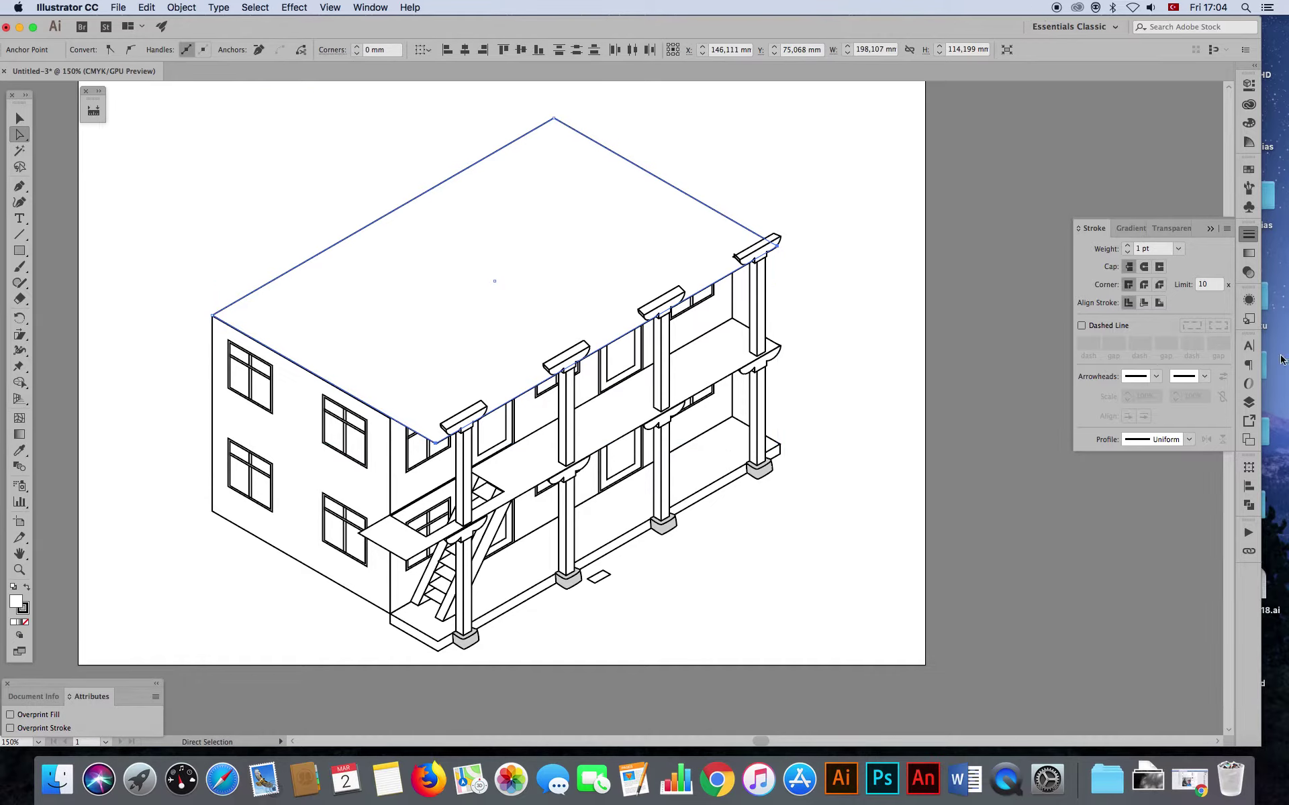
- Raise the roof group to the top of the Layers stacking order
click(1247, 403)
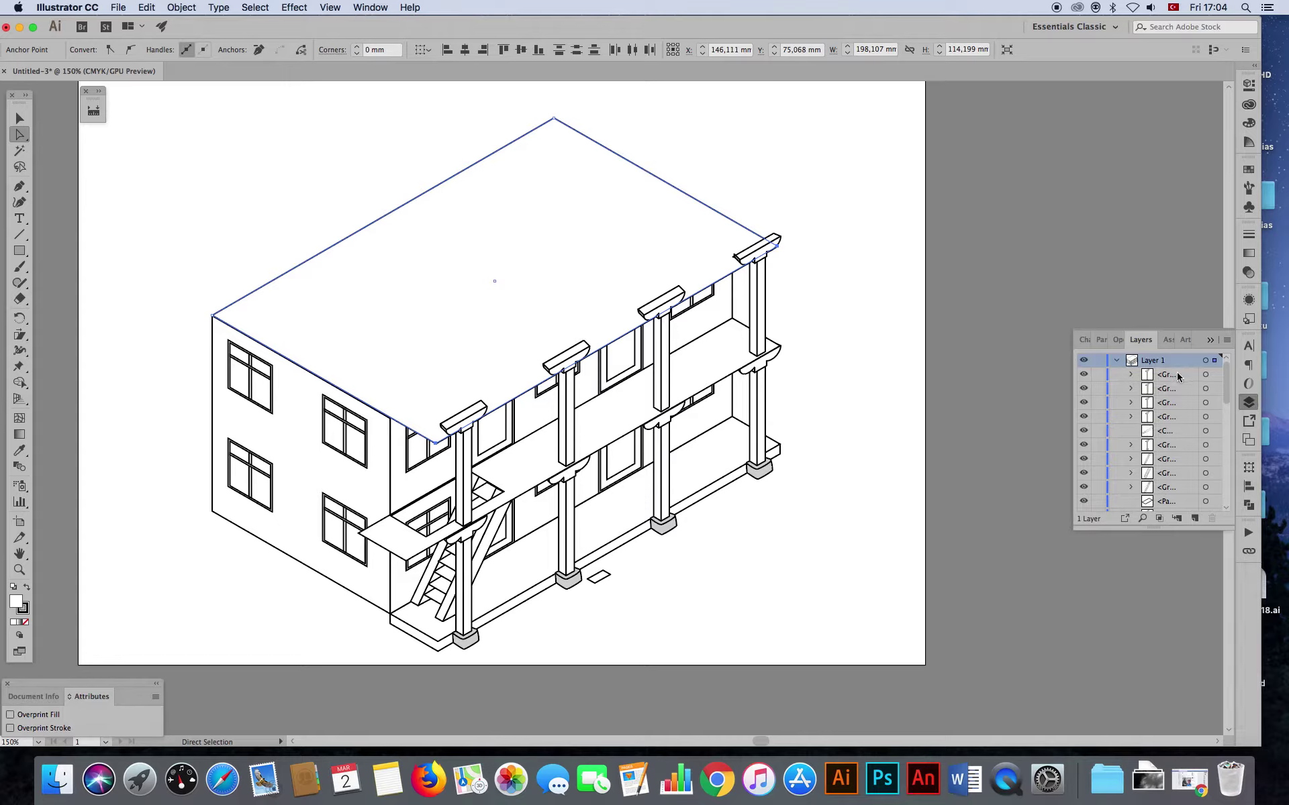
mouse_move(1228, 384)
mouse_down()
mouse_move(1228, 421)
mouse_move(1228, 400)
mouse_up()
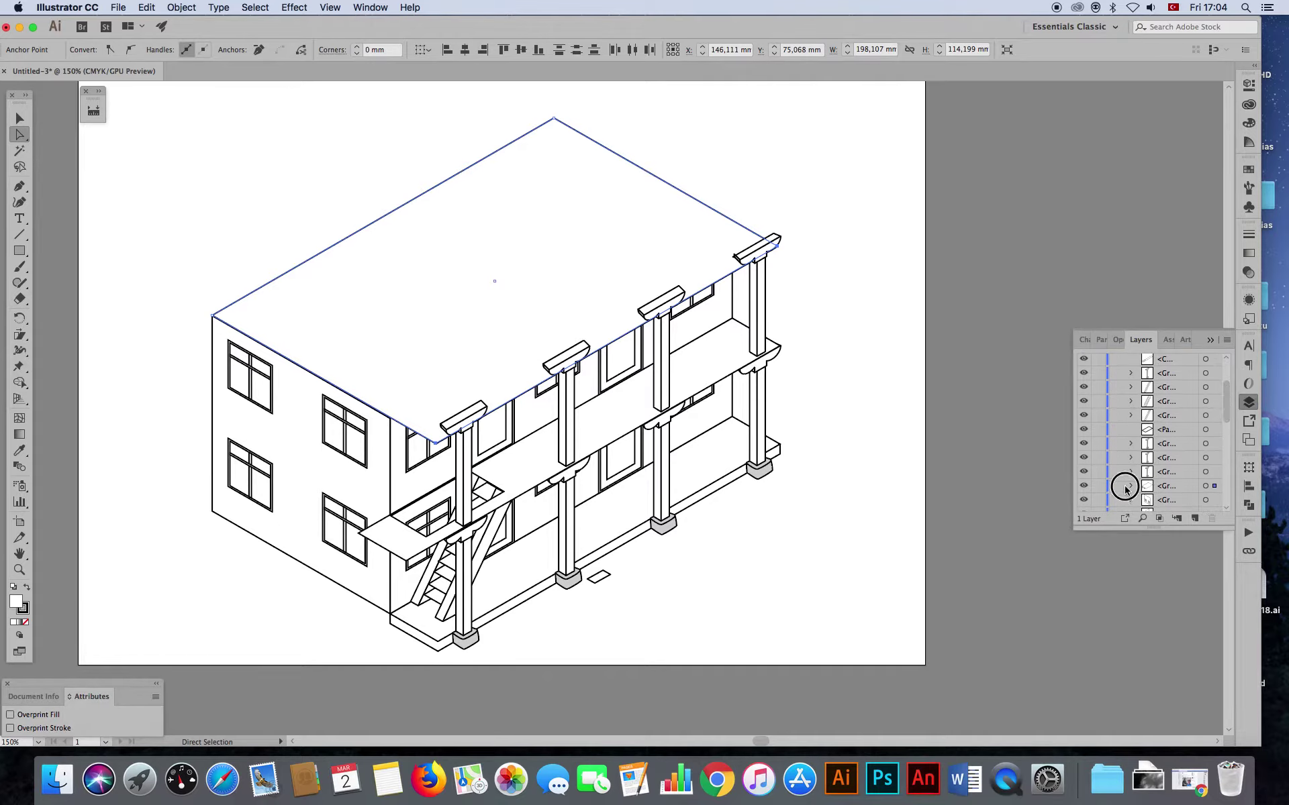
drag(1184, 490, 1182, 376)
drag(1182, 431, 1184, 376)
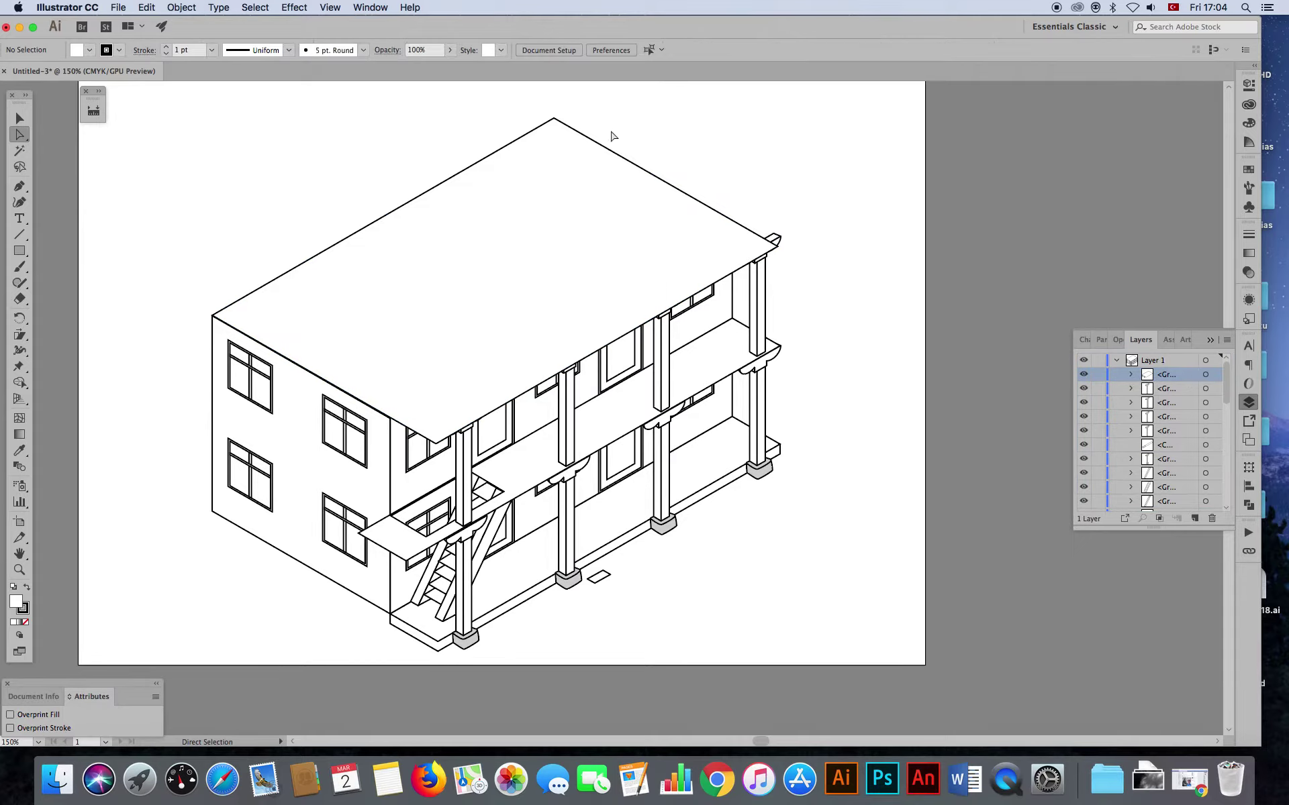
- Extend the roof's corner out past the right balcony column
click(567, 121)
mouse_move(553, 118)
mouse_down()
mouse_move(782, 246)
mouse_move(798, 240)
mouse_up()
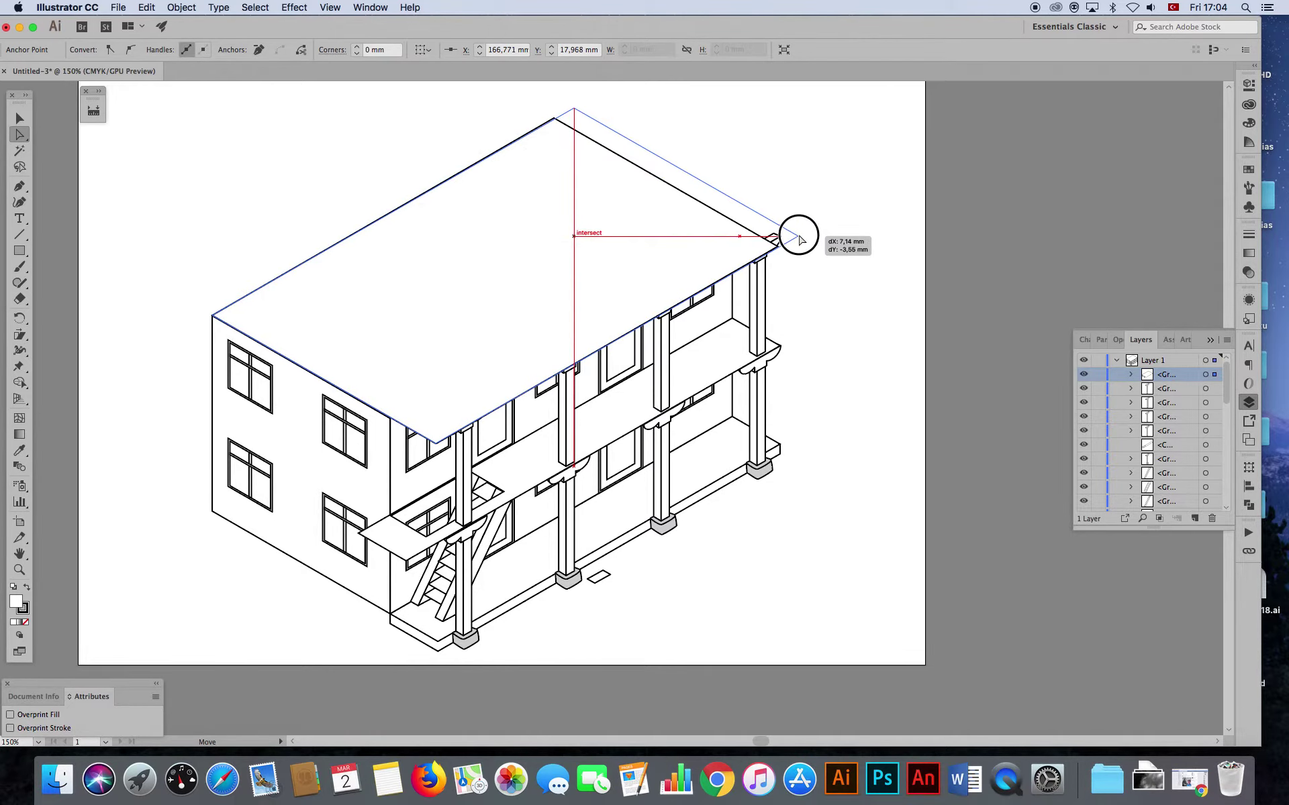
drag(799, 239, 801, 240)
click(866, 276)
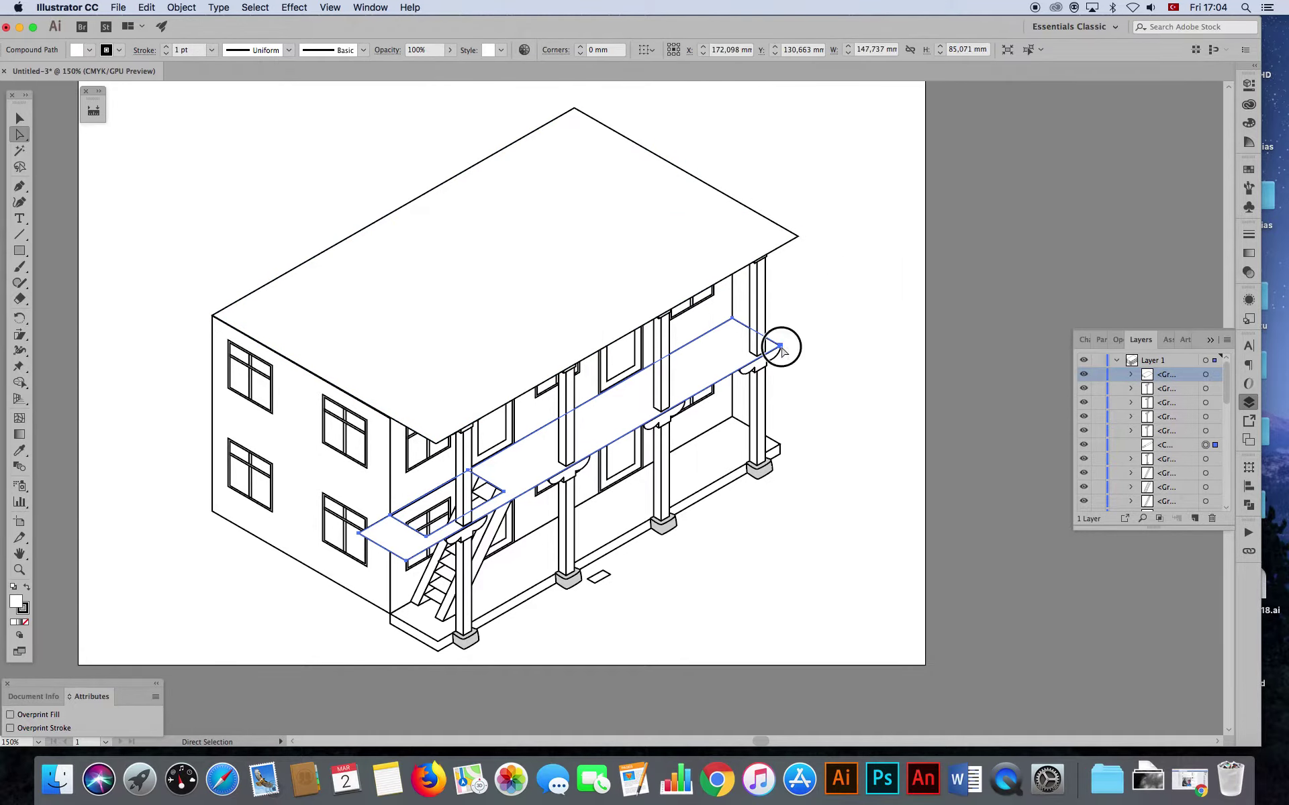
- Select the balcony slab as a whole object
click(735, 321)
click(755, 334)
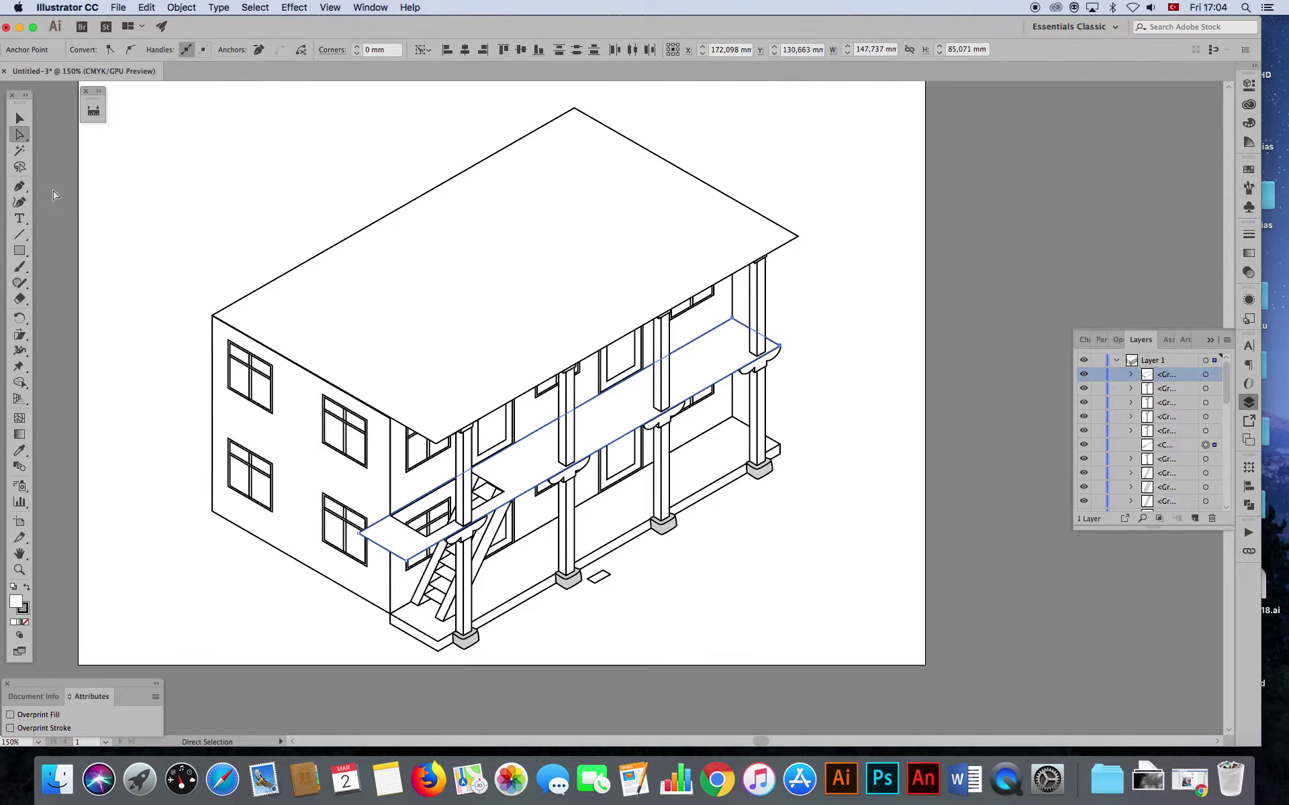
click(20, 118)
click(198, 479)
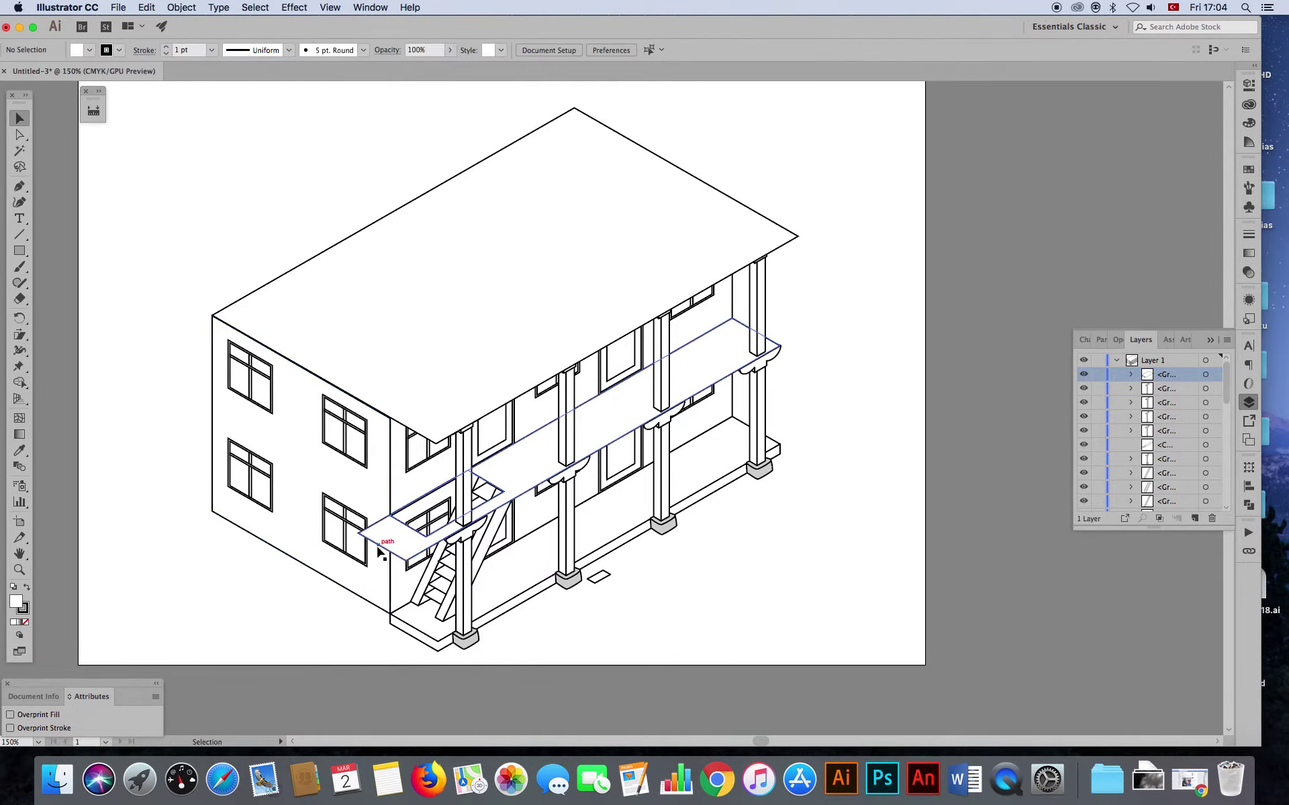
click(379, 551)
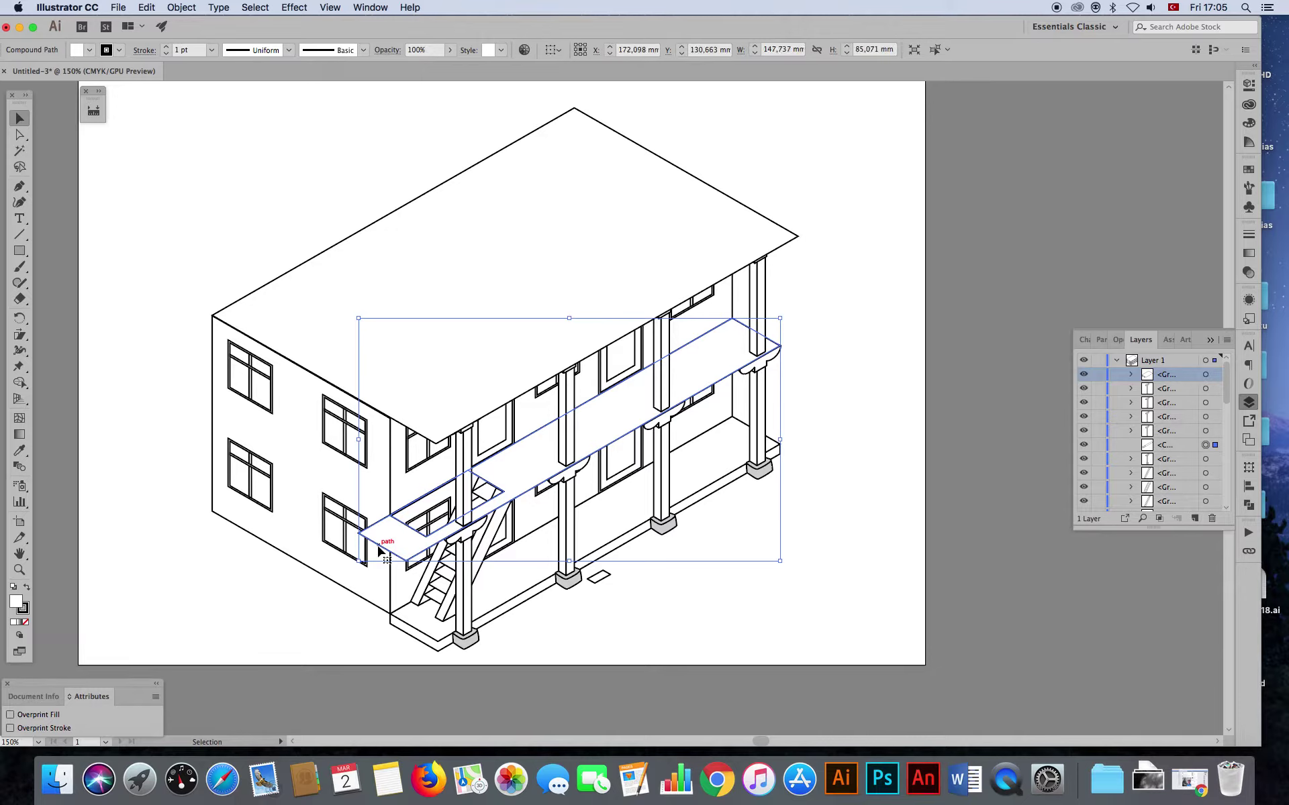
click(101, 245)
click(19, 251)
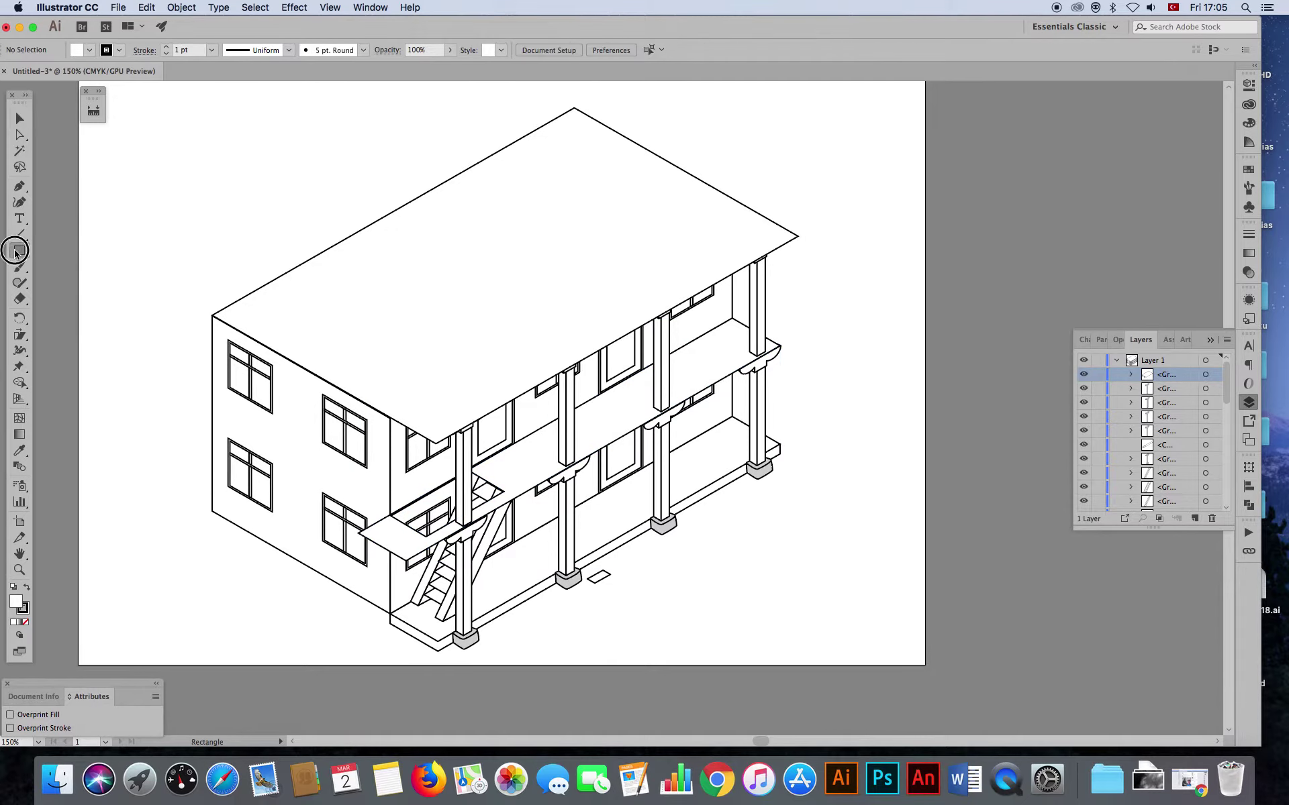
- Draw a small rectangle and shear it -30° on the vertical axis
drag(753, 552, 871, 630)
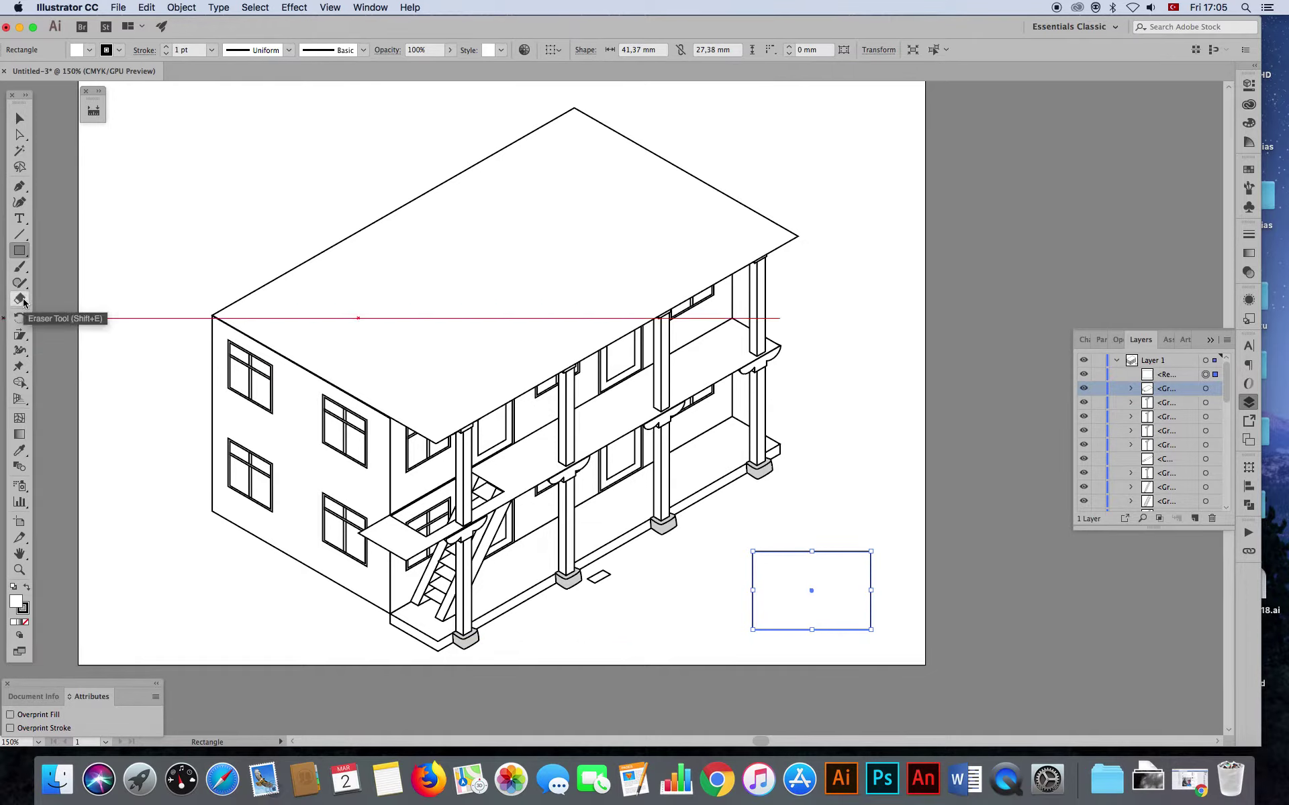
click(18, 341)
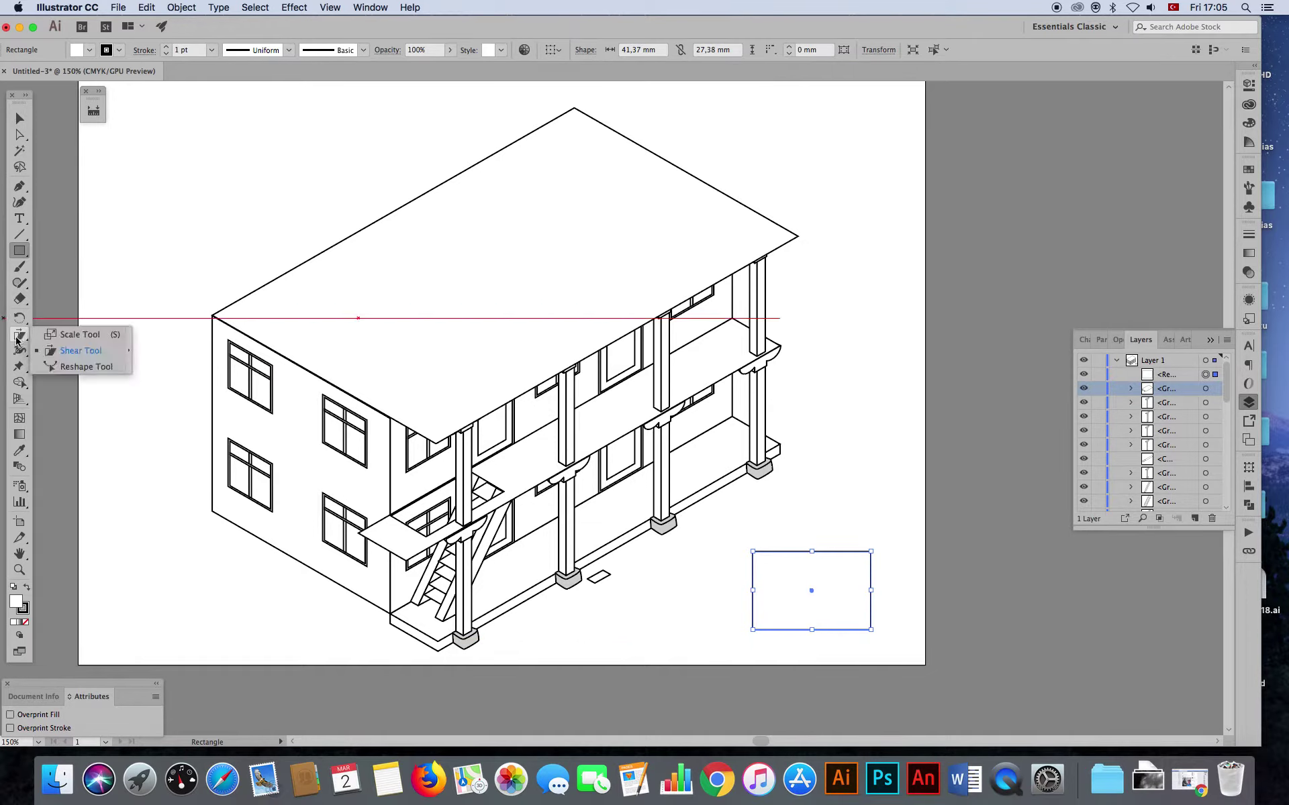
click(47, 353)
double_click(19, 337)
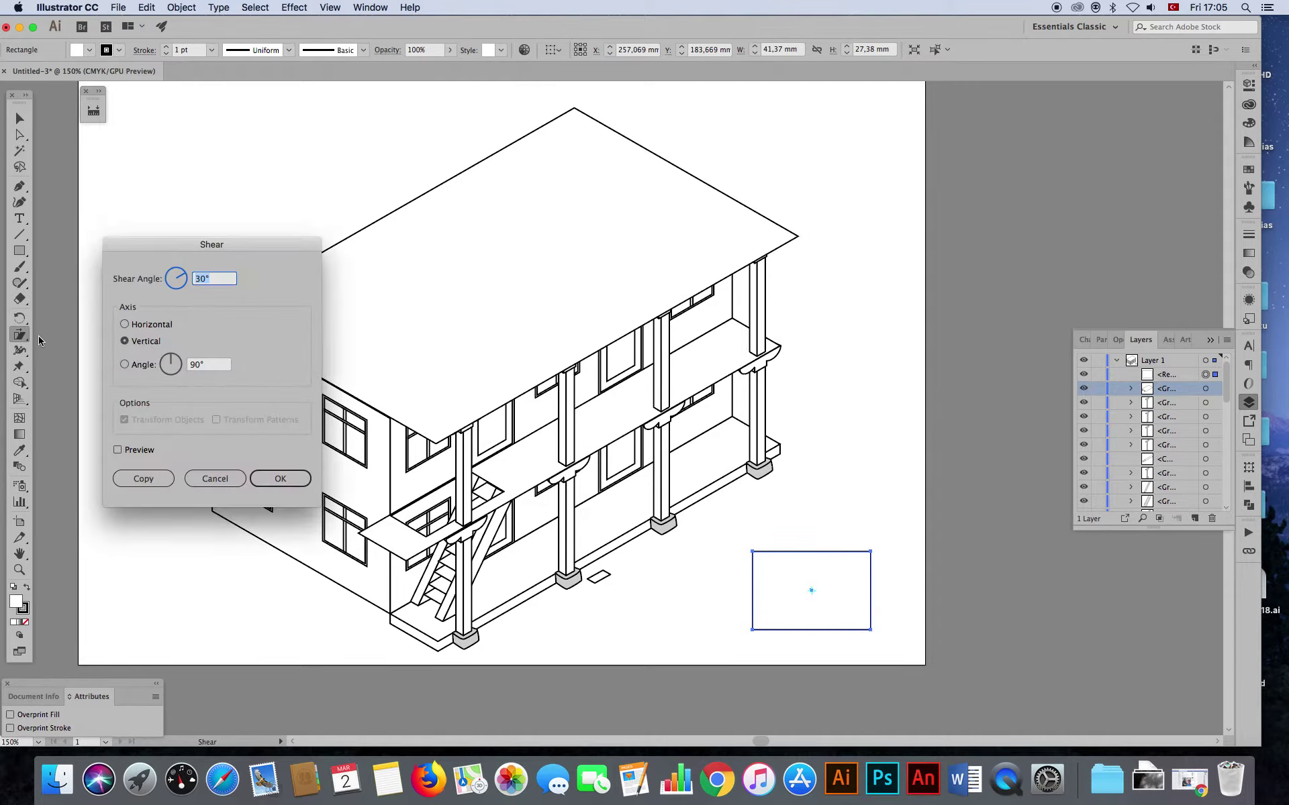
key(Return)
key(cmd+z)
double_click(20, 336)
key(Return)
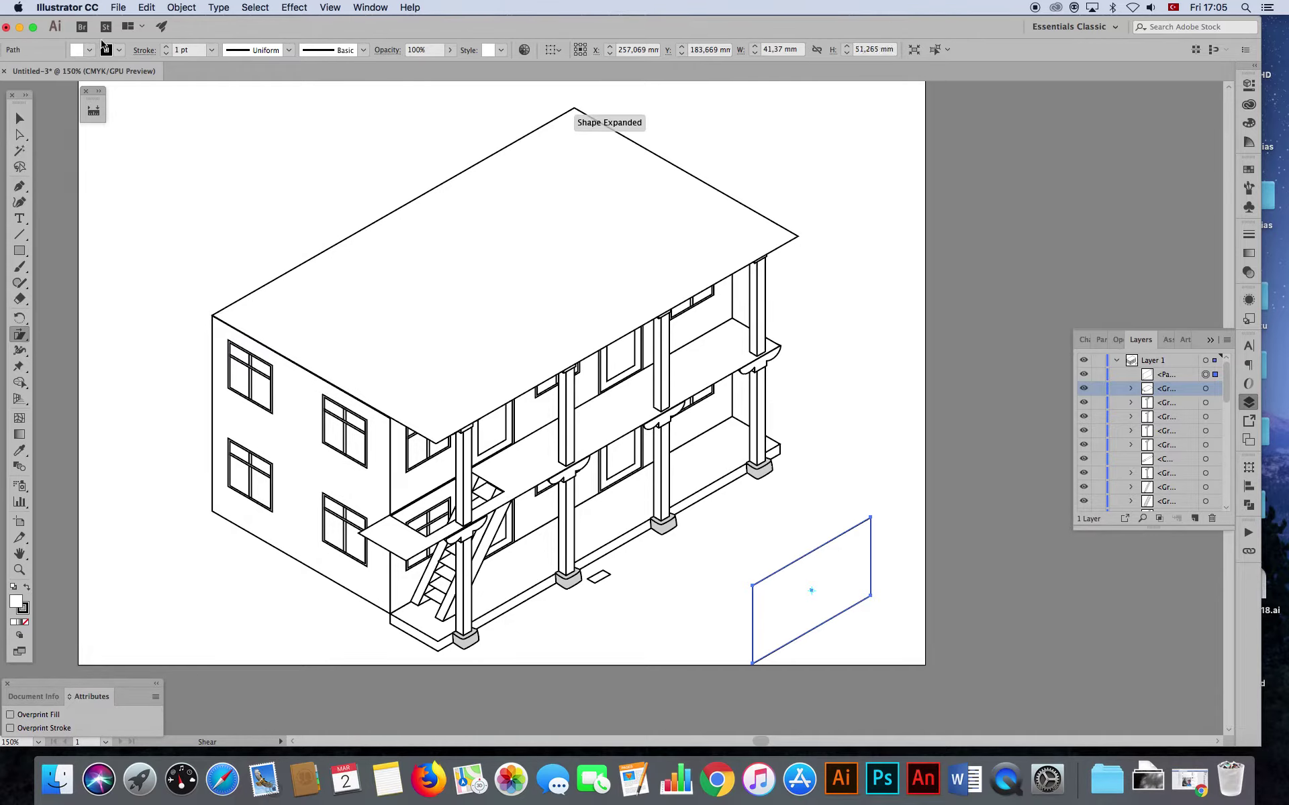
- Move the parallelogram up level with the top floor beside the building
click(20, 119)
drag(773, 579, 806, 481)
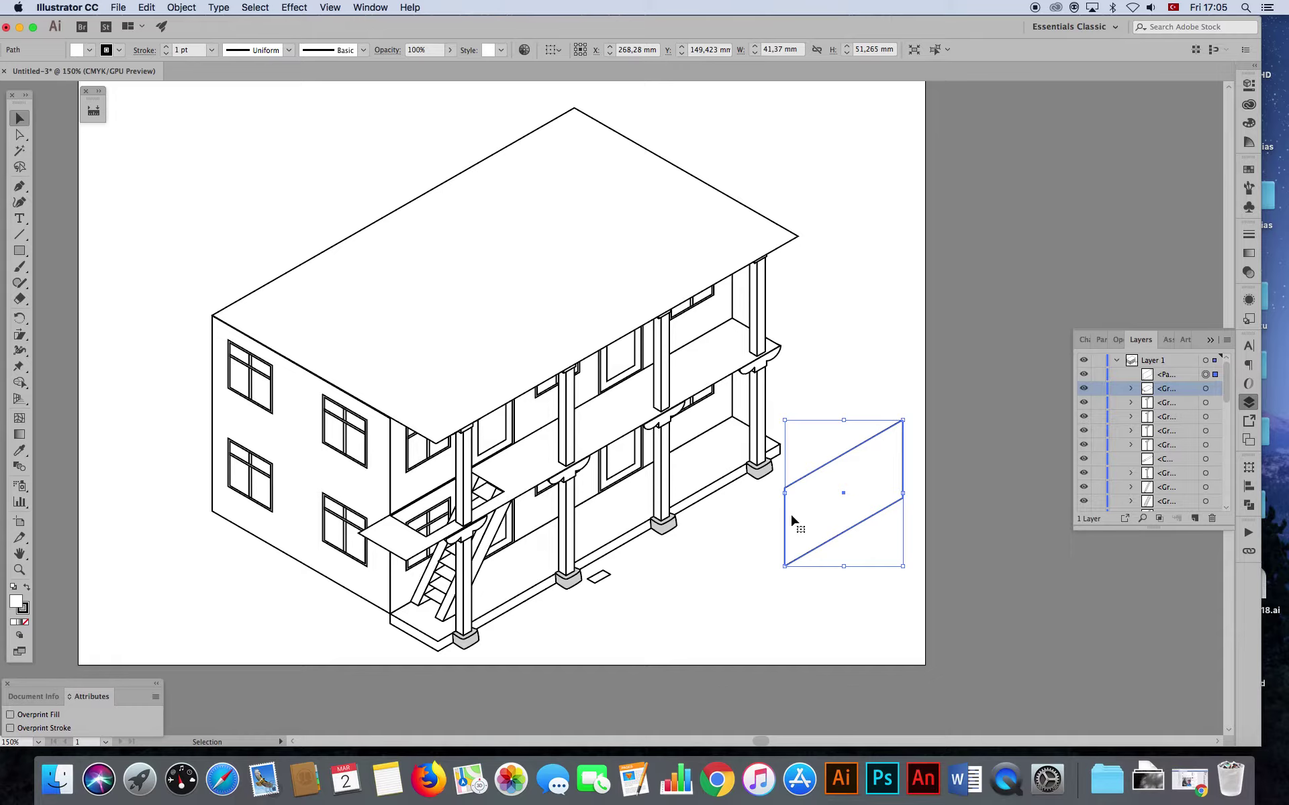
drag(814, 543, 809, 334)
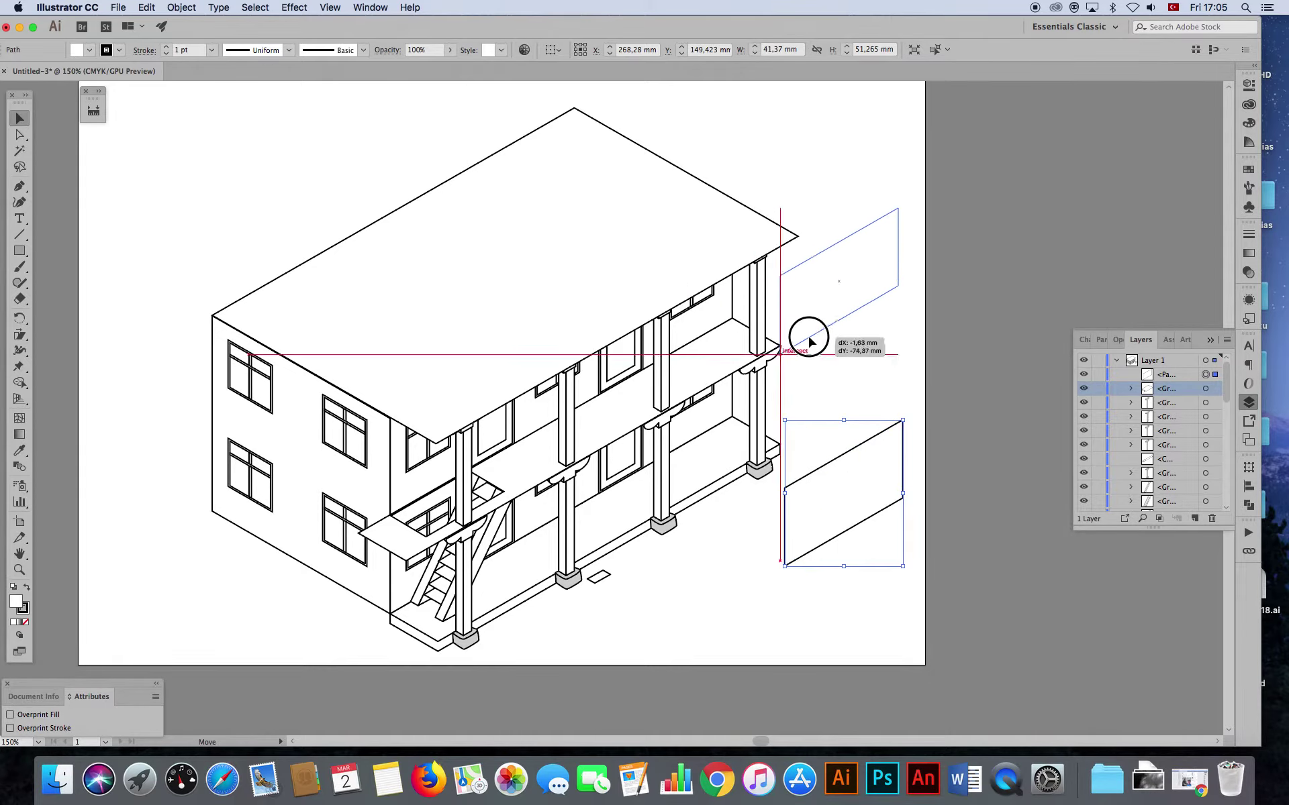
- Reshape the parallelogram's corners to sit against the corner column and roof edge
drag(809, 333, 809, 335)
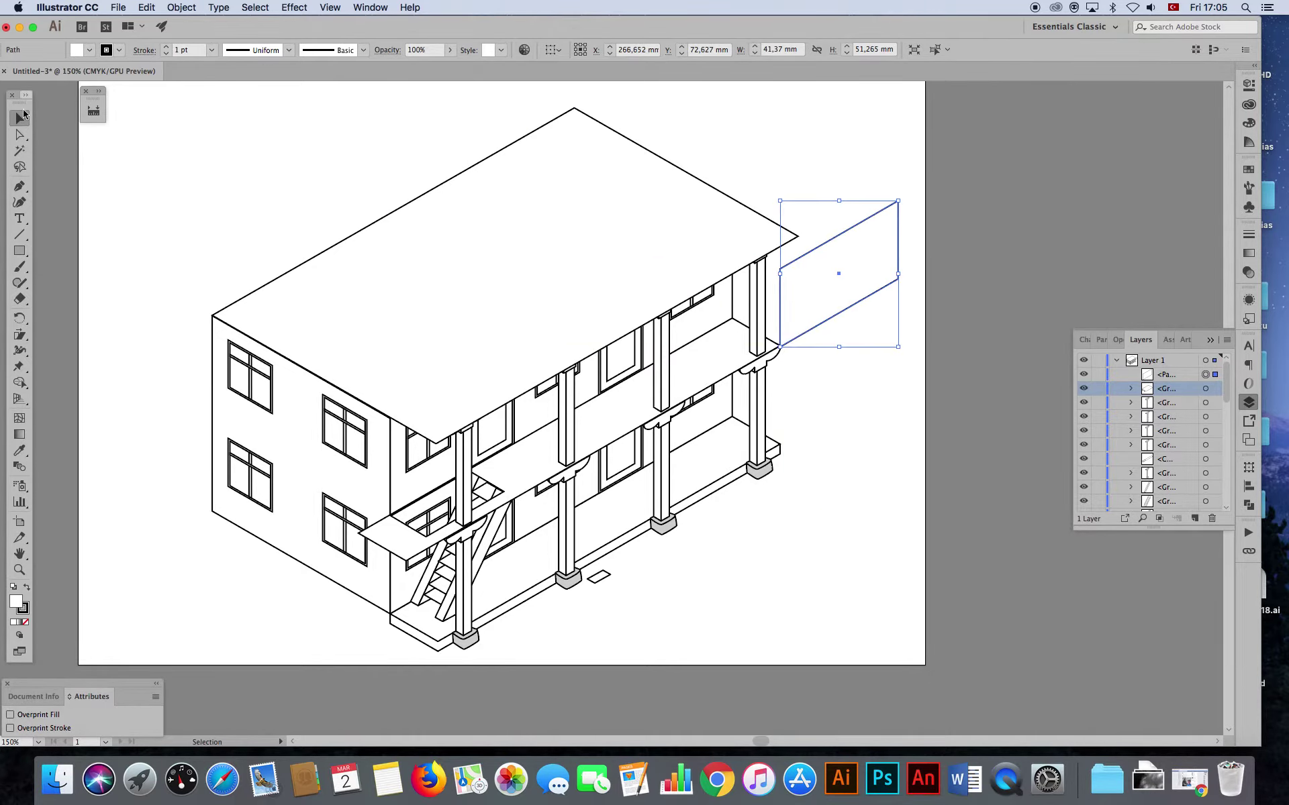
click(20, 135)
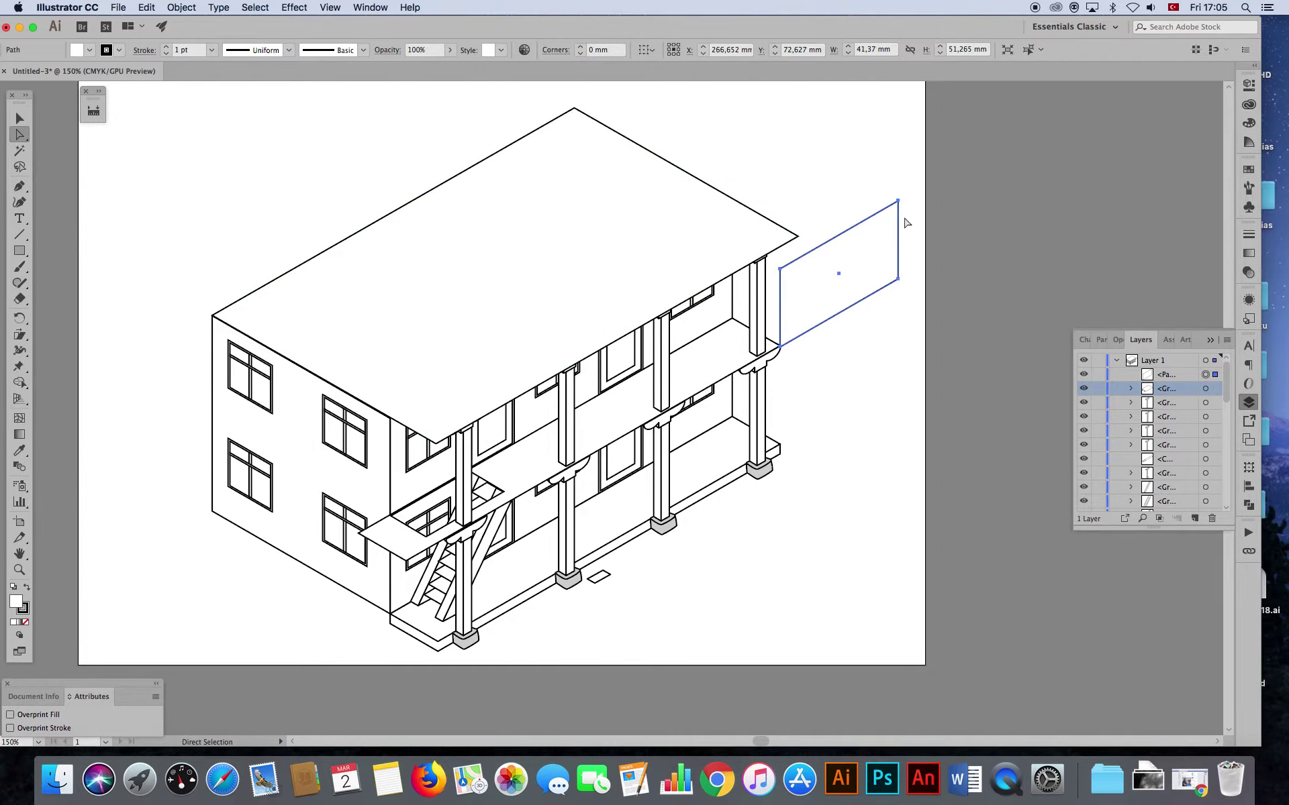
click(898, 201)
drag(898, 280, 794, 342)
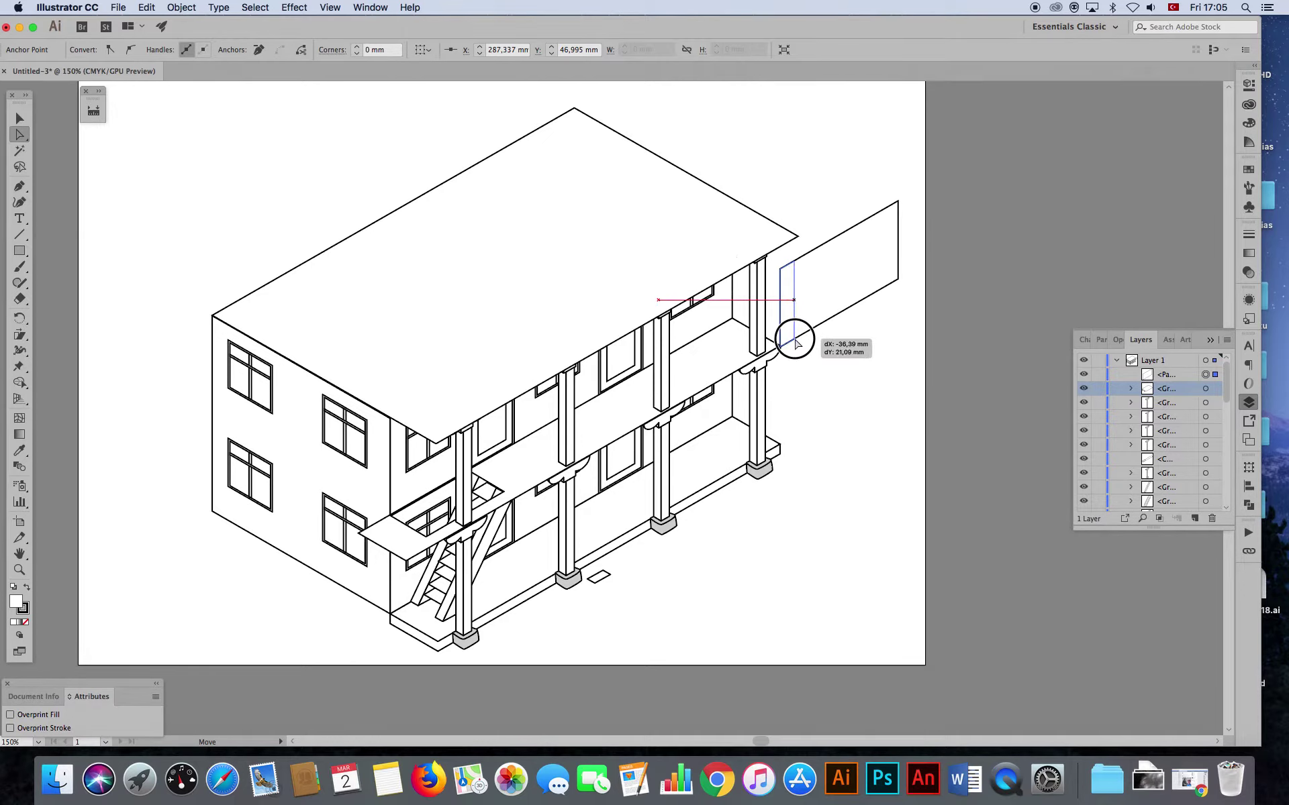
drag(795, 343, 794, 341)
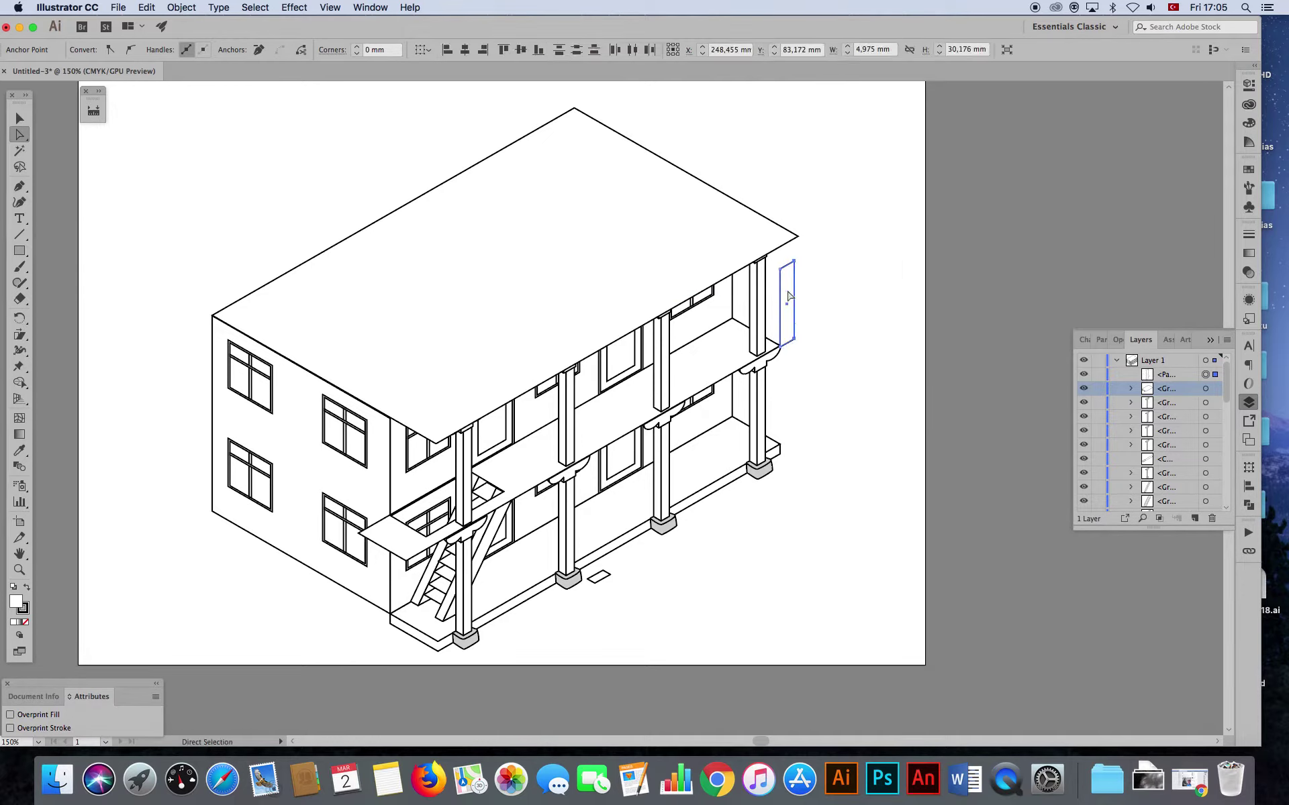
drag(793, 262, 702, 275)
click(798, 259)
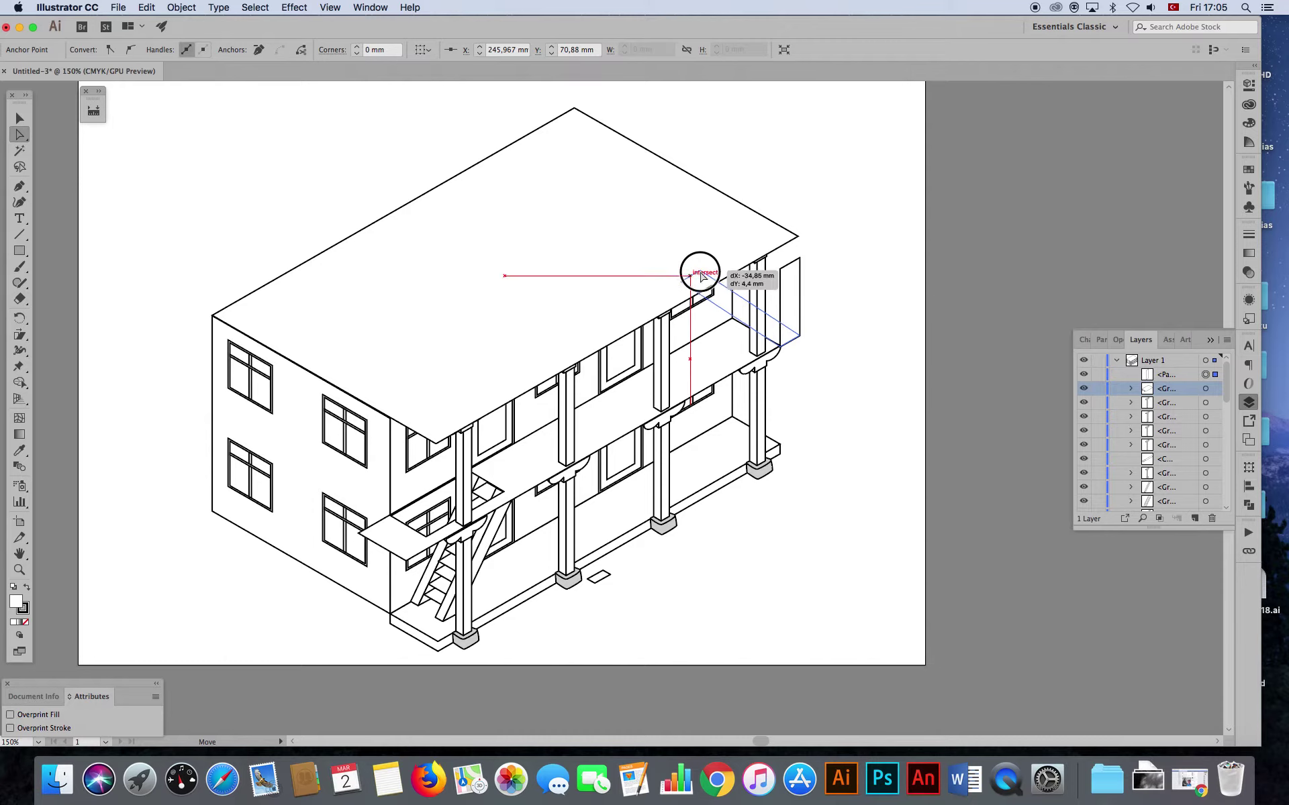
drag(701, 275, 700, 275)
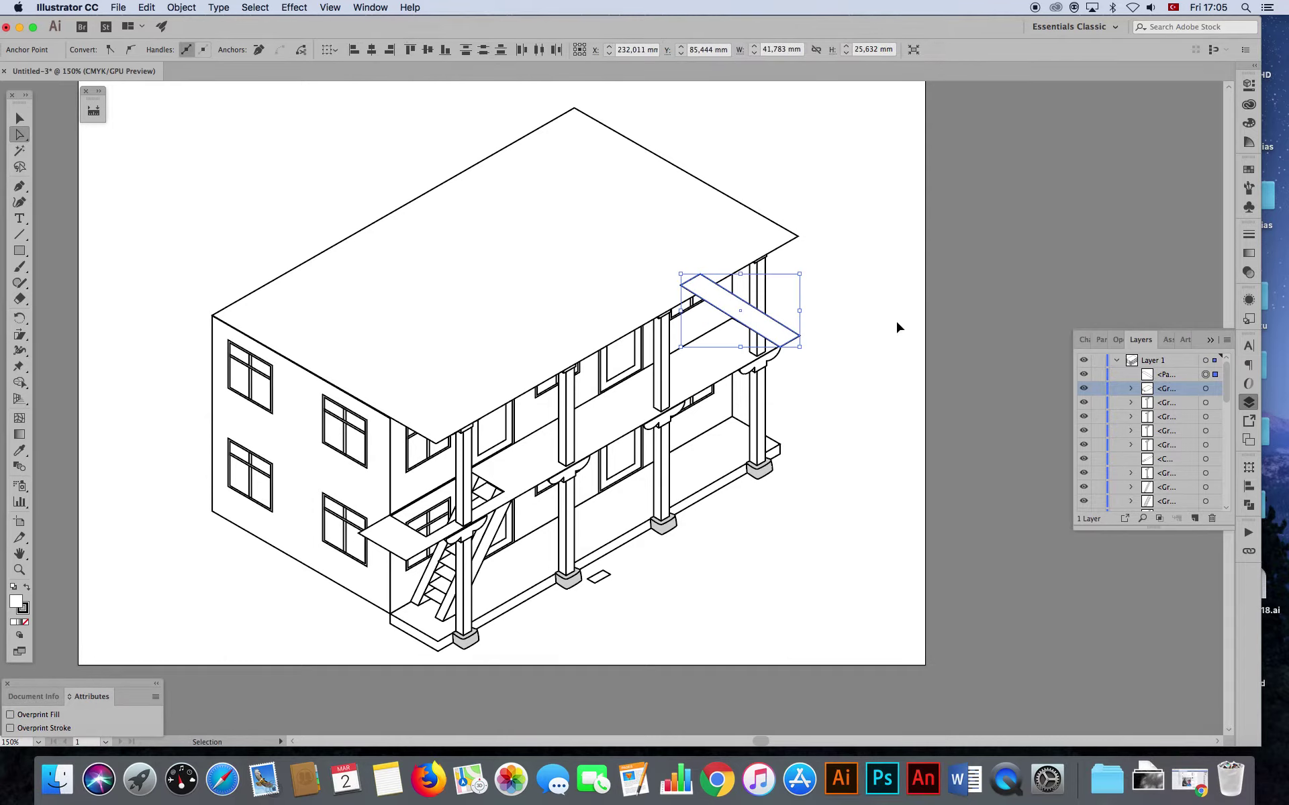
key(Delete)
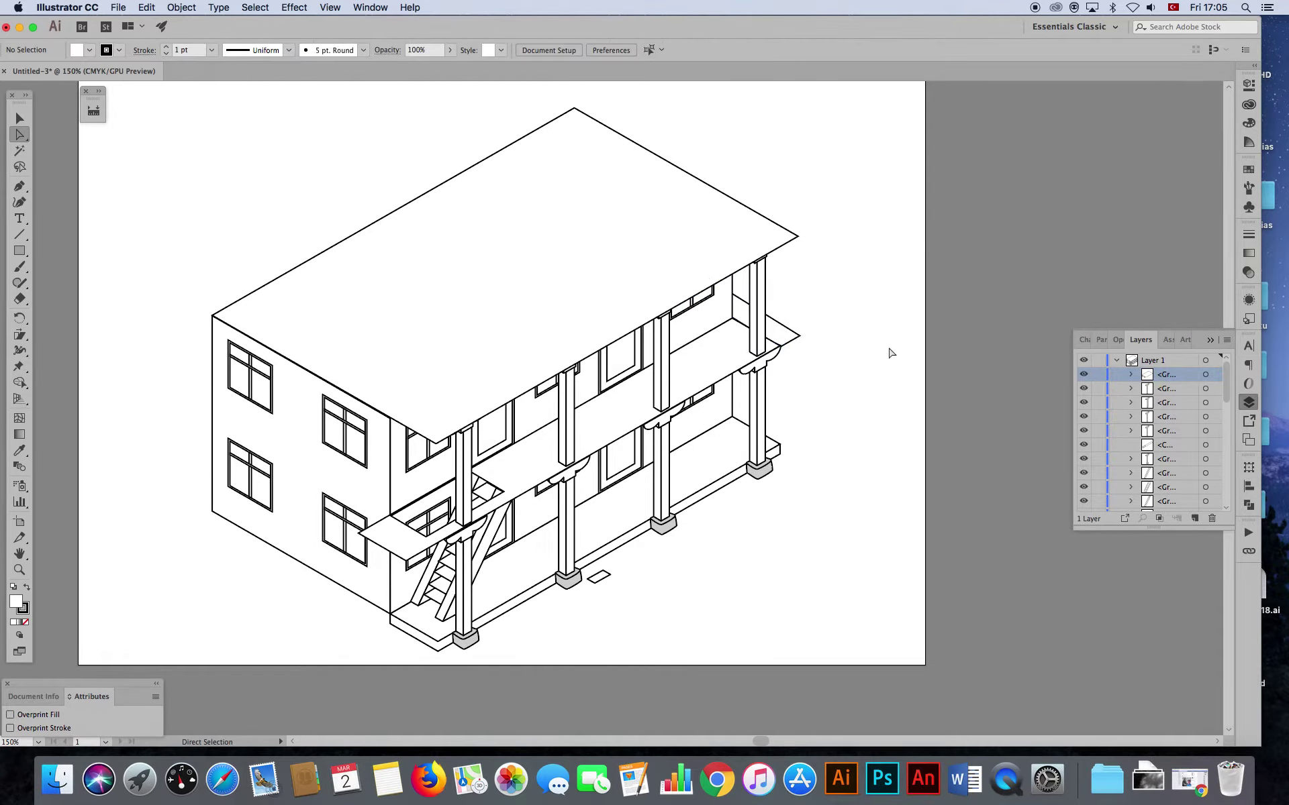
- Zoom into the balcony's right corner and bring the balcony top surface to front
click(798, 337)
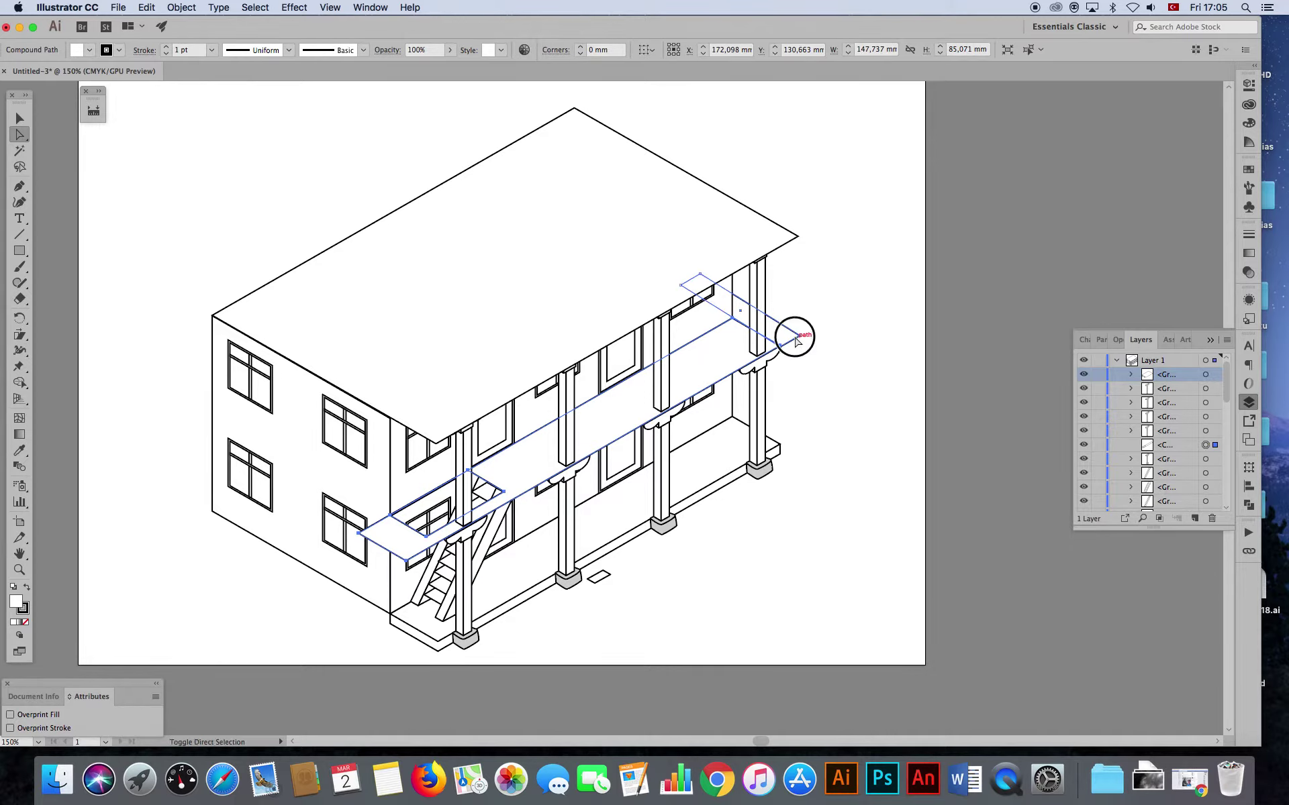
click(1248, 402)
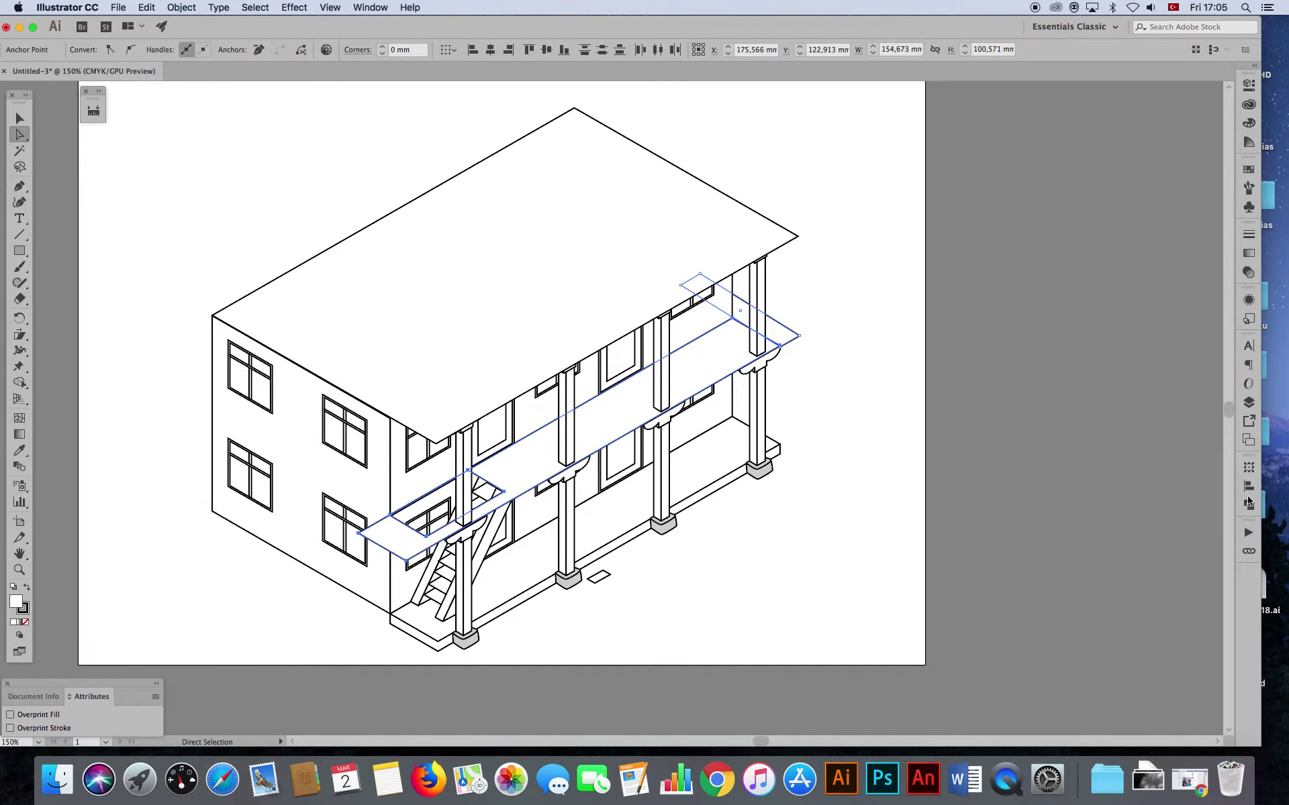
click(827, 473)
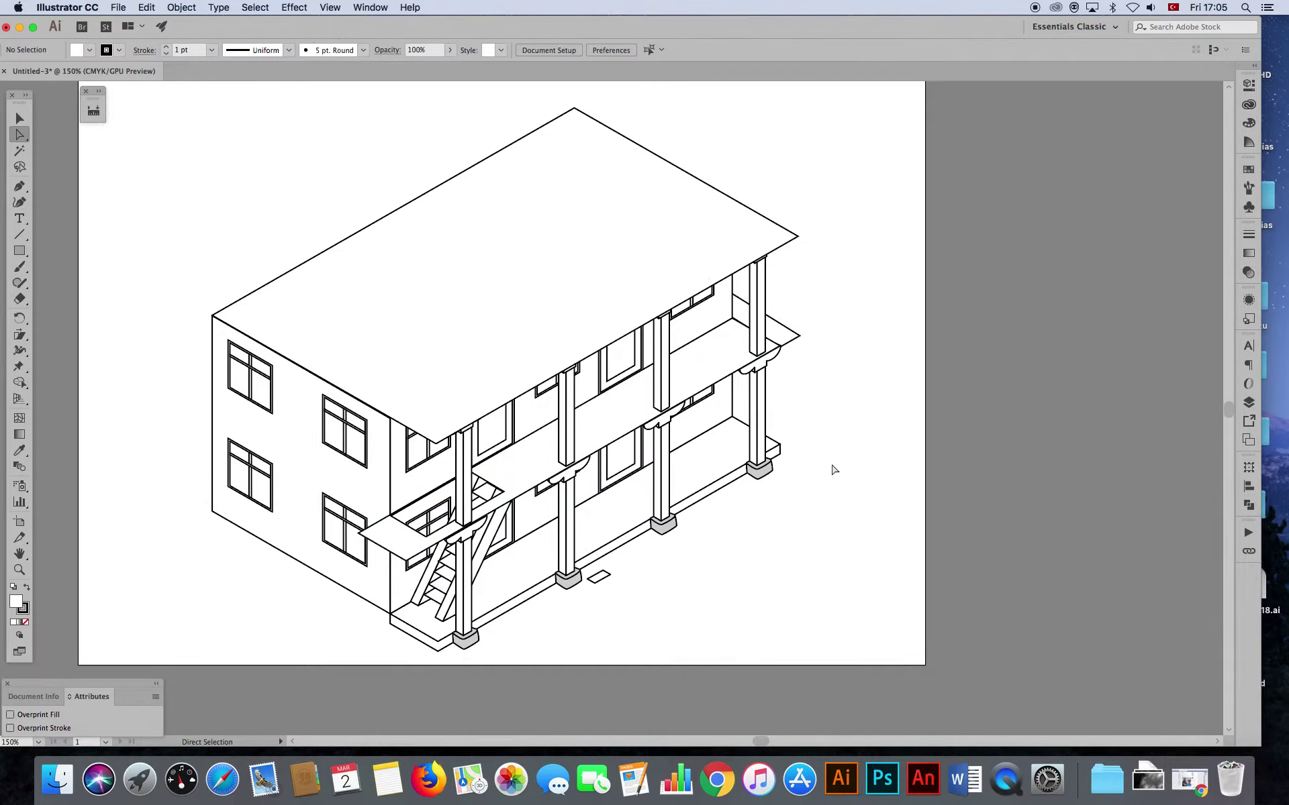
key(z)
drag(783, 351, 1010, 566)
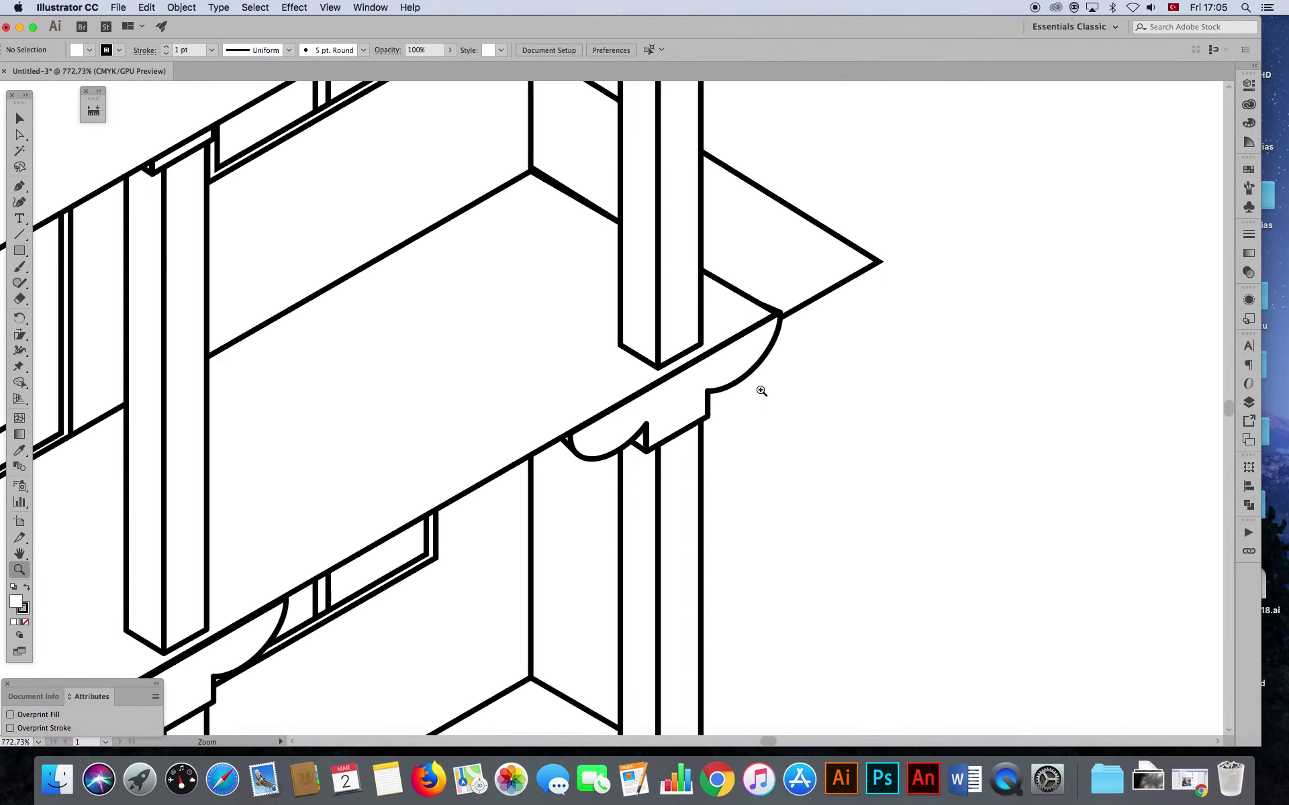
key(v)
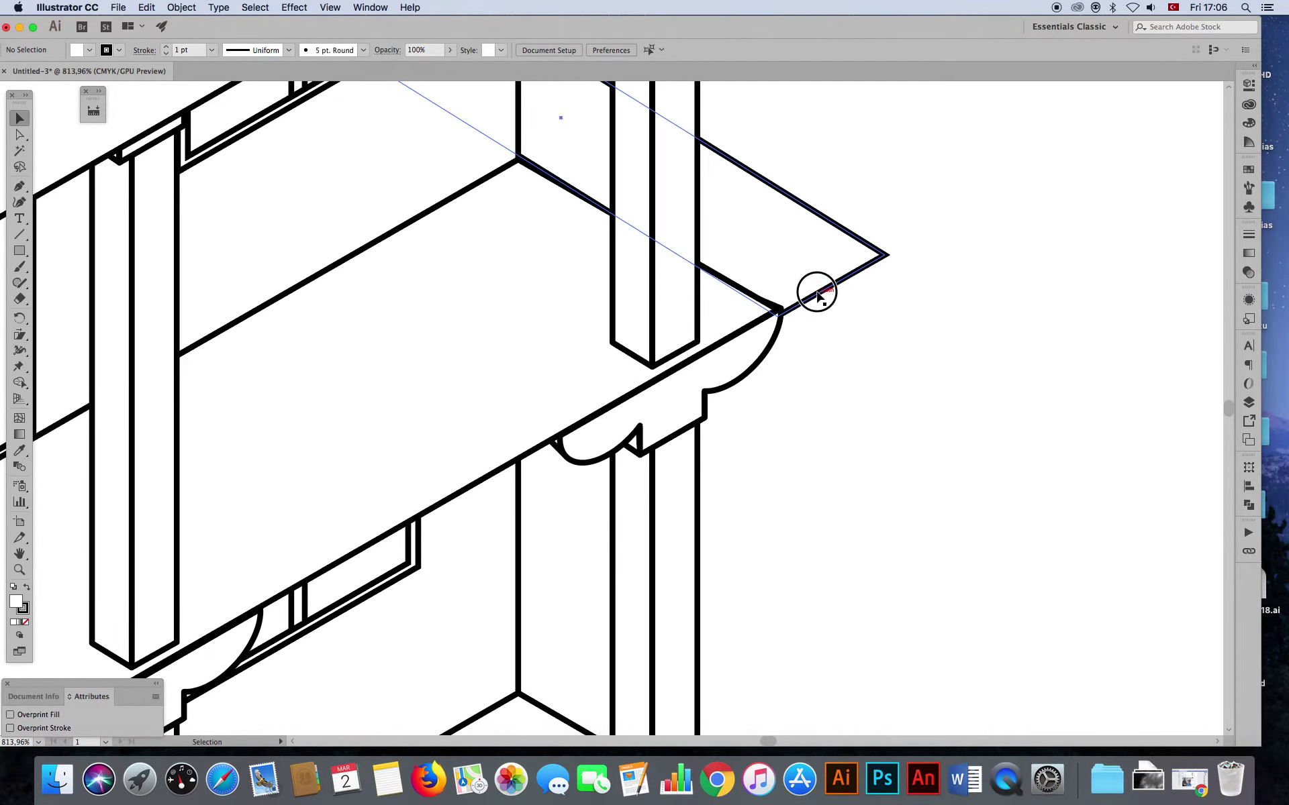
click(818, 291)
key(ctrl+shift+bracketright)
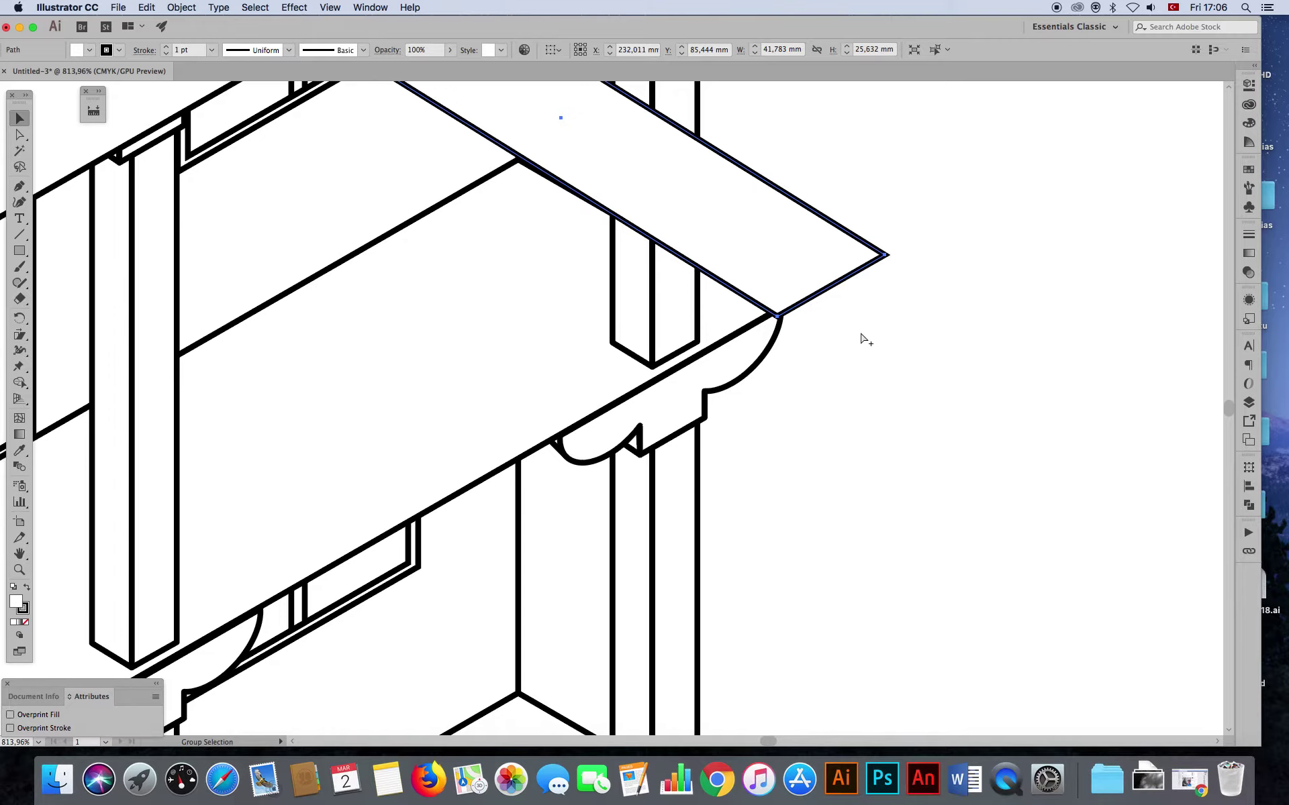
- In Outline view, move the small slab piece against the balcony edge, then return to Preview
key(ctrl+y)
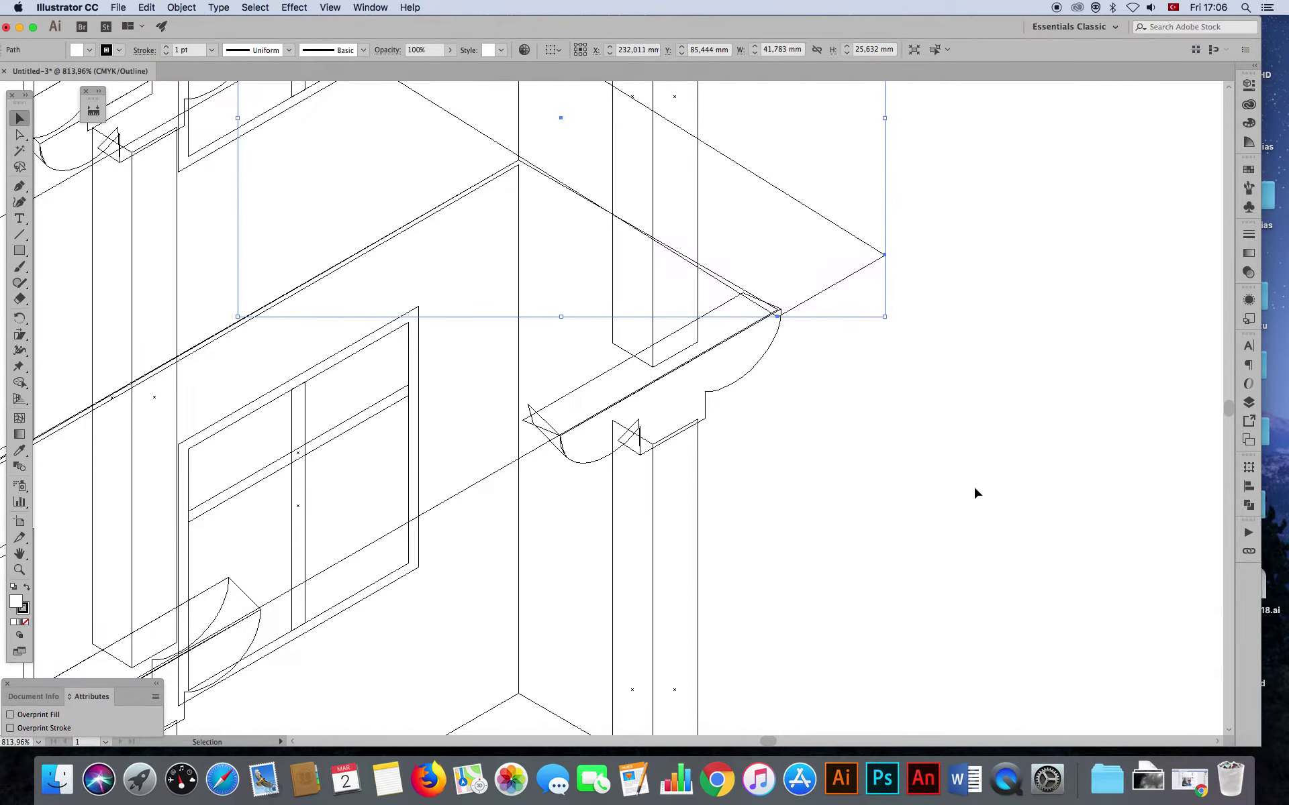
drag(799, 296, 802, 292)
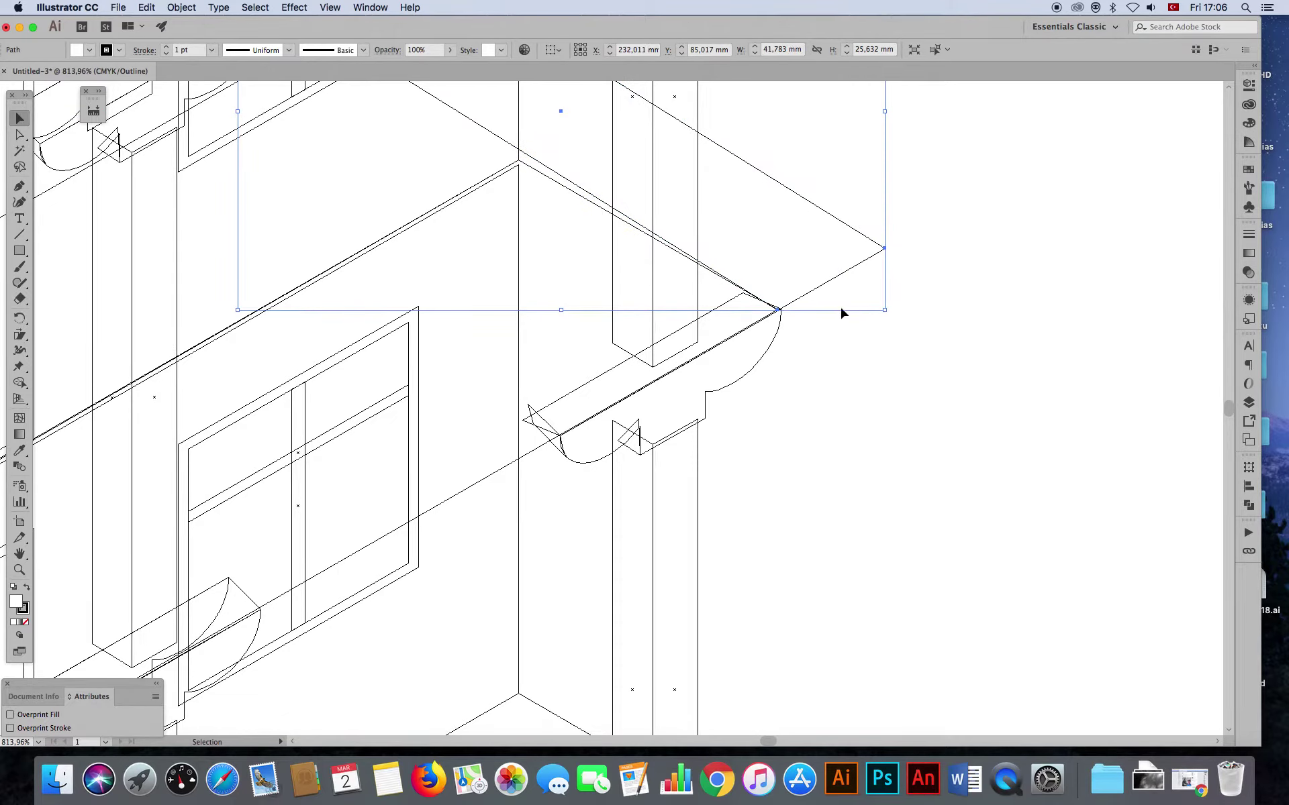
key(ctrl+minus)
key(a)
click(806, 465)
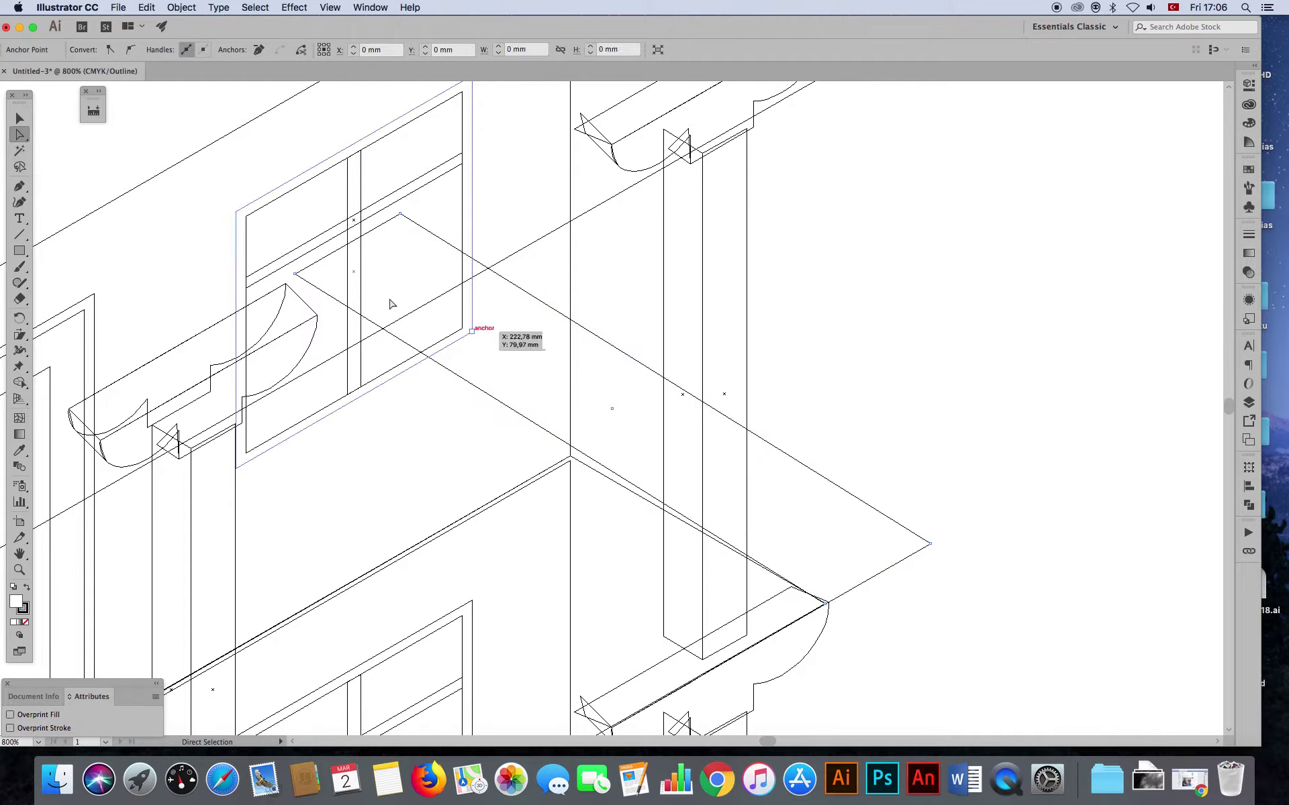
click(400, 214)
drag(297, 279, 453, 390)
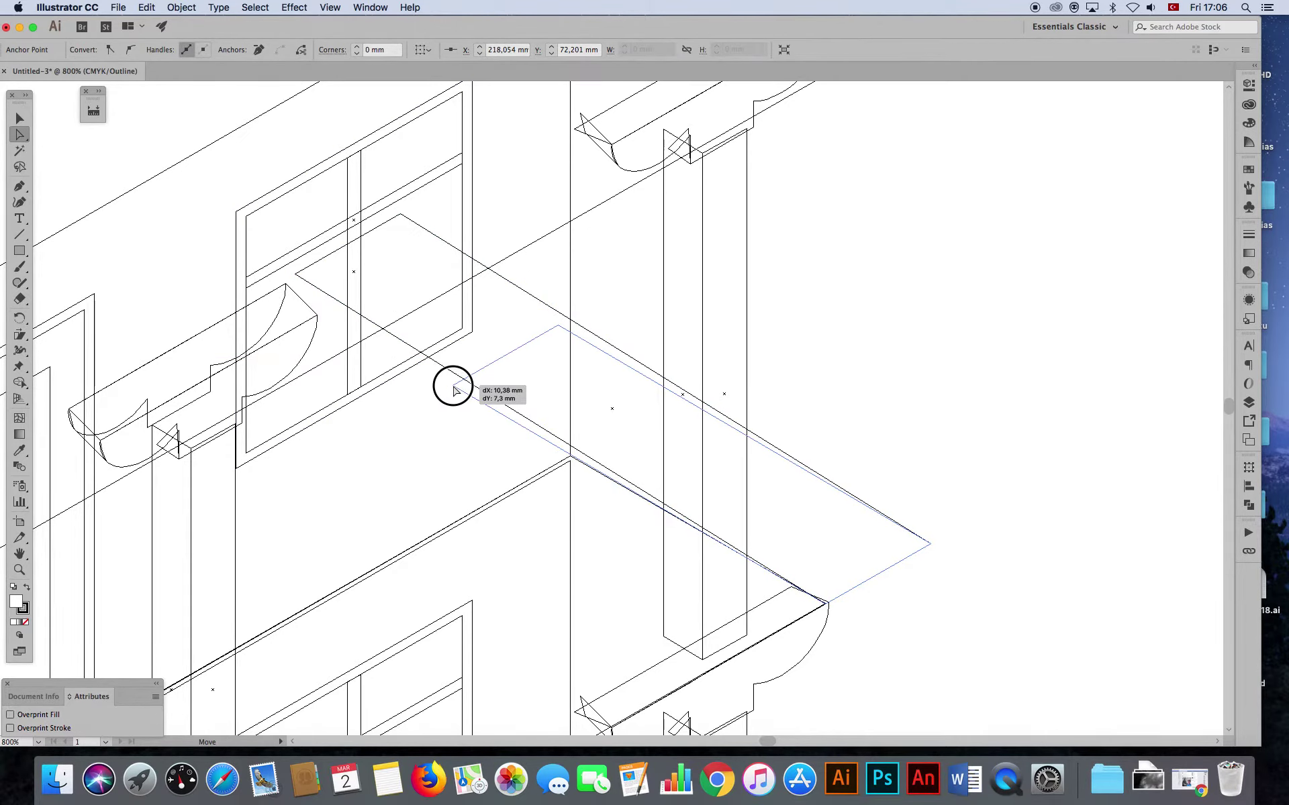
drag(454, 391, 454, 390)
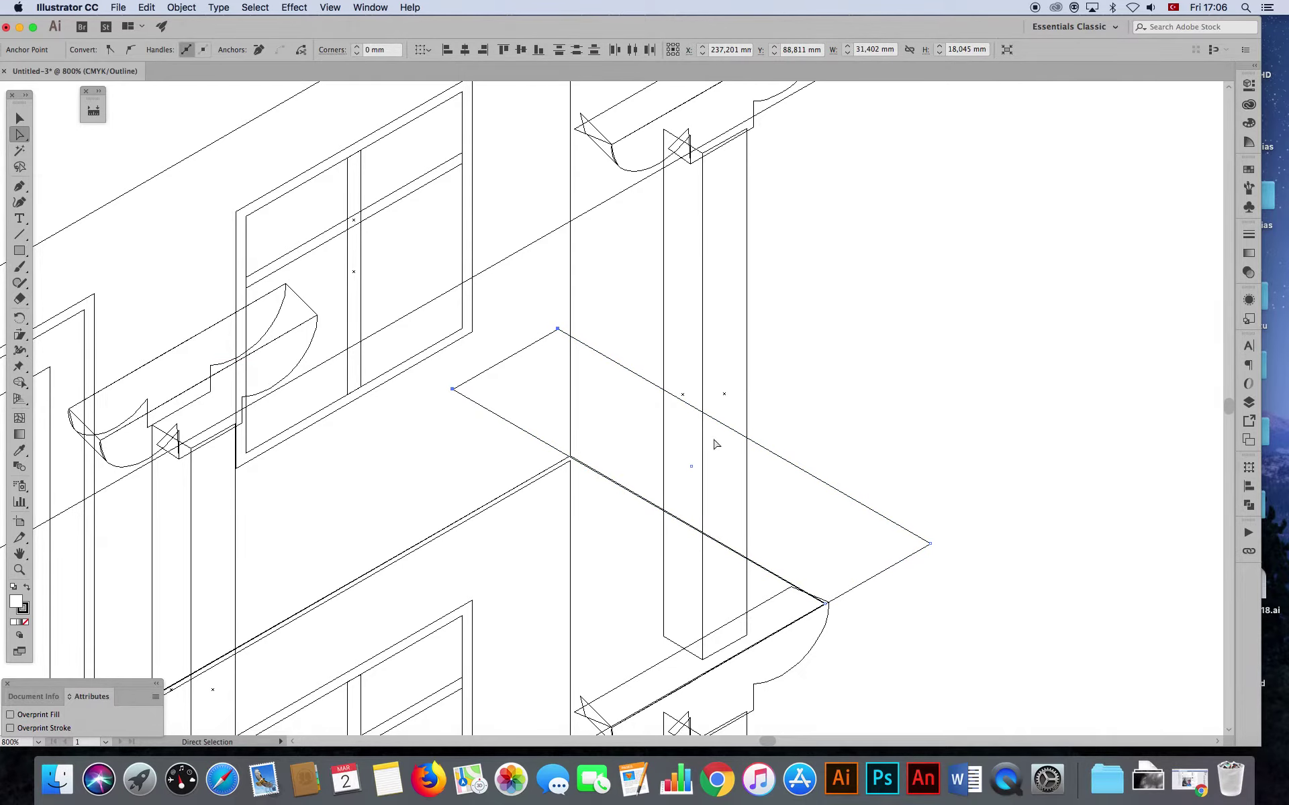
key(super+y)
key(super+1)
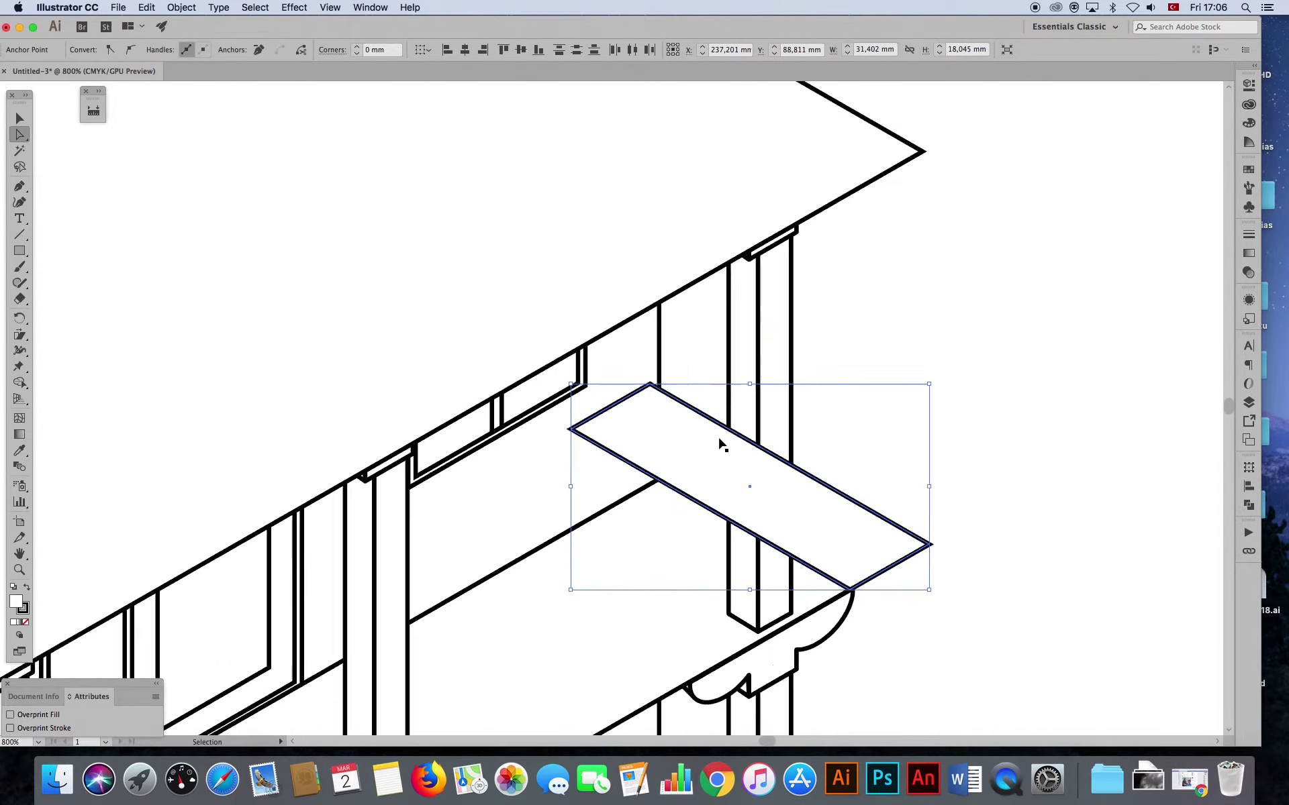
- Unite the small slab and the upper balcony slab with Pathfinder
click(20, 118)
shift+click(598, 460)
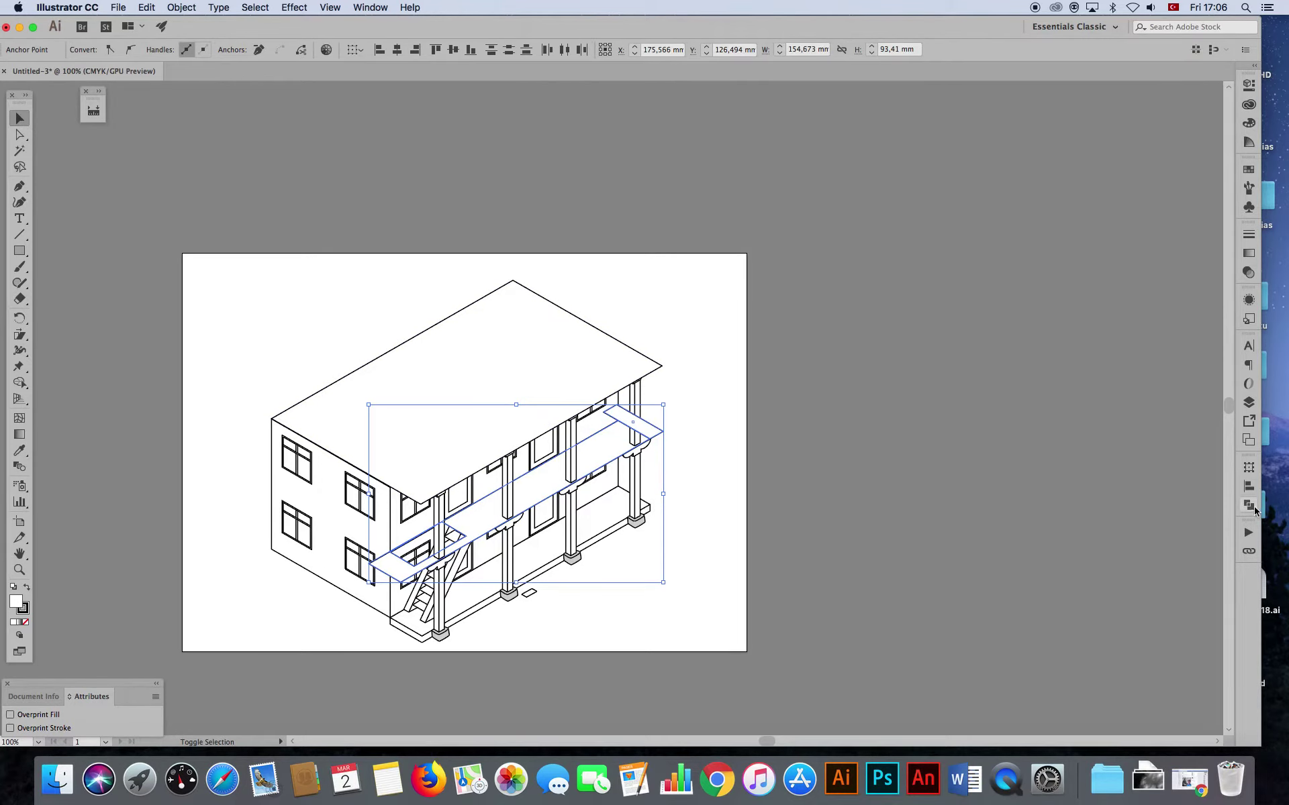
click(1254, 511)
click(1085, 496)
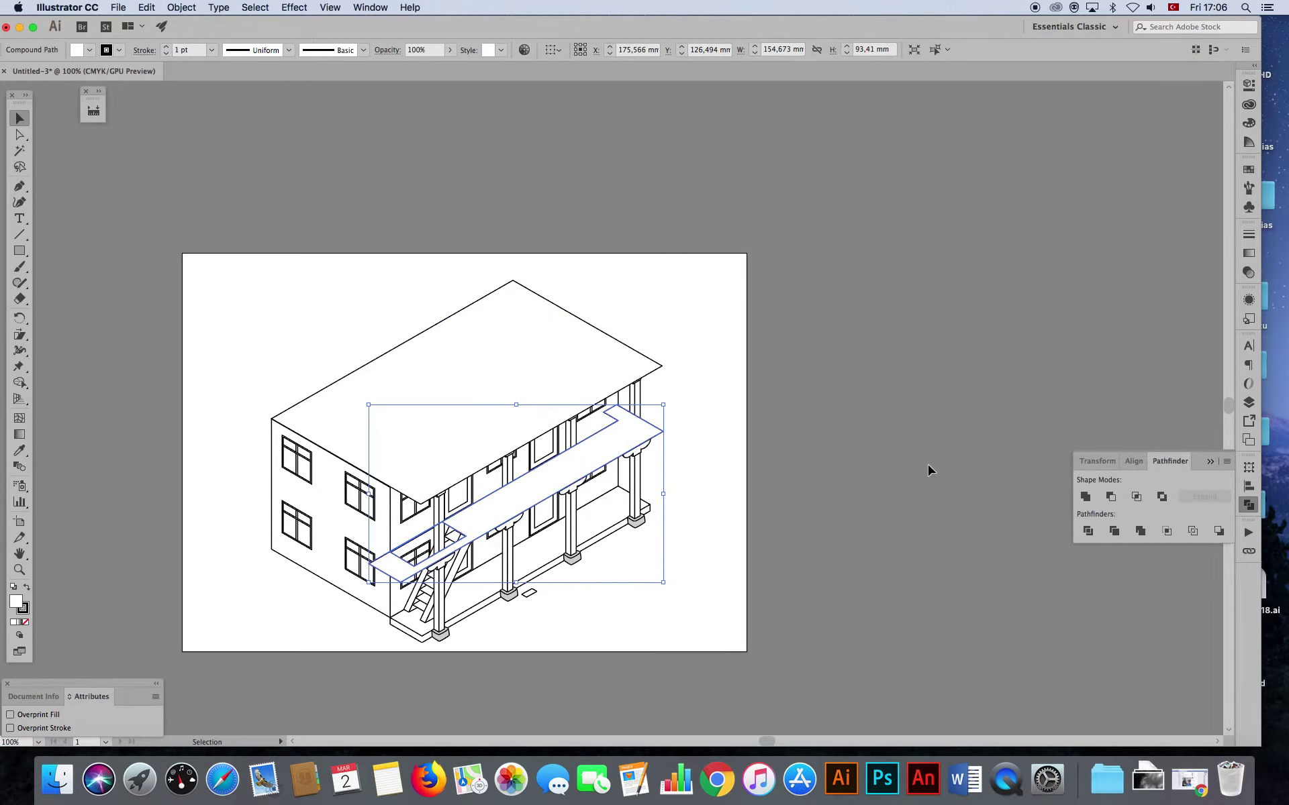
- Zoom in on the merged slab and select an upper-floor column
key(z)
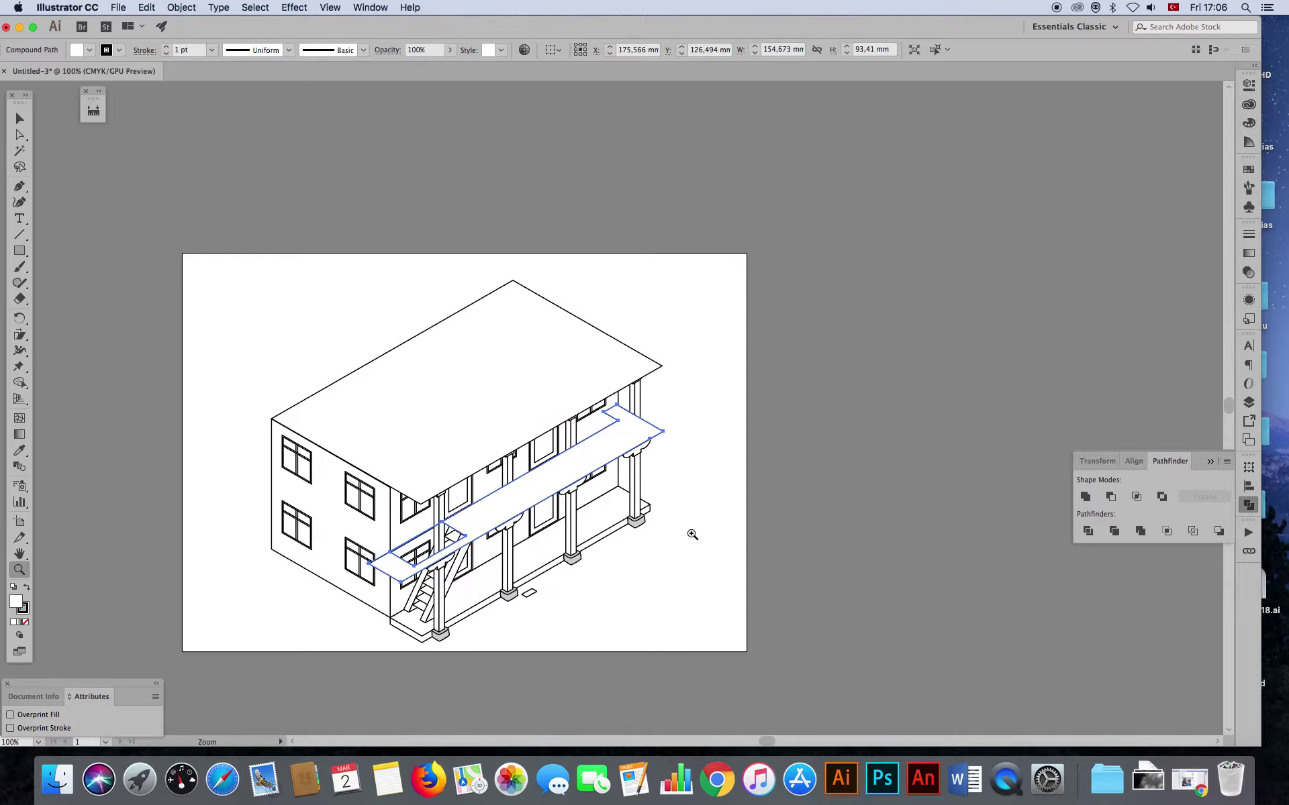
drag(534, 597, 715, 605)
click(20, 119)
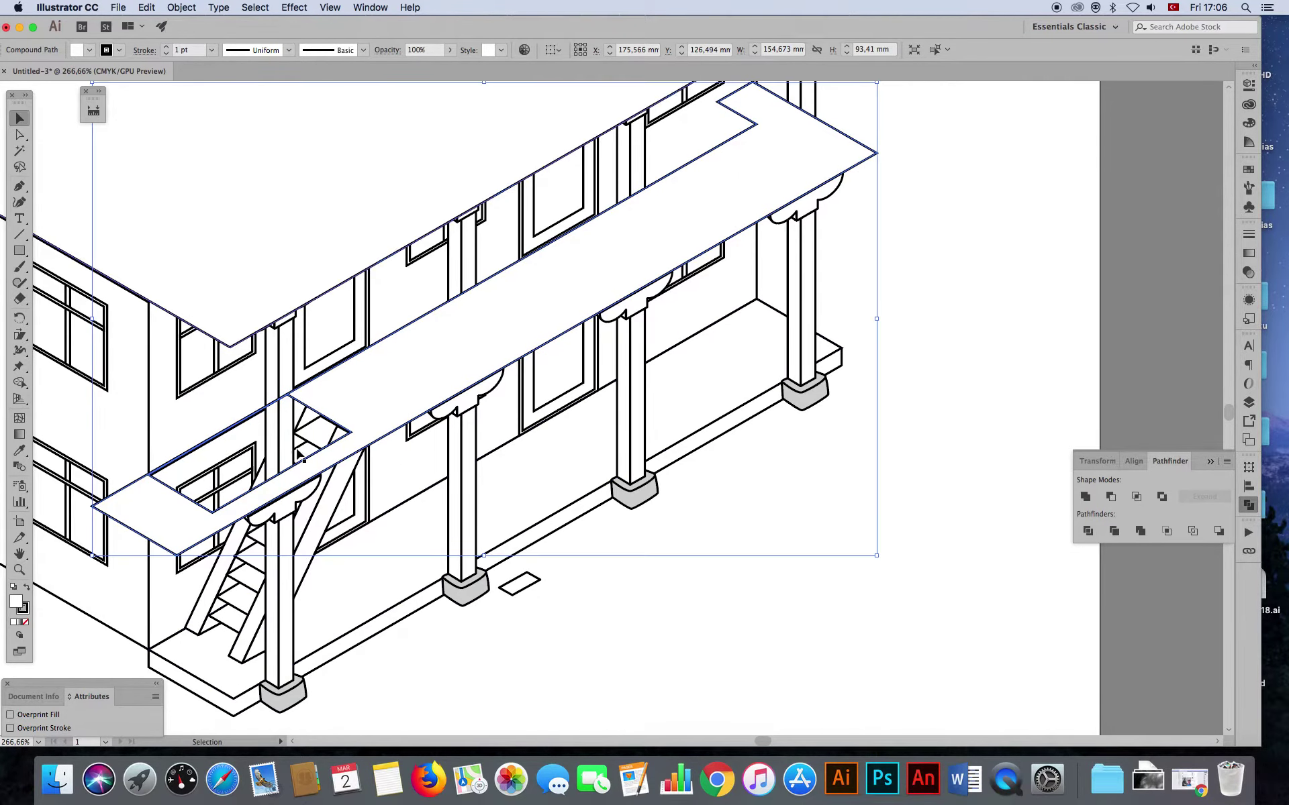
click(507, 618)
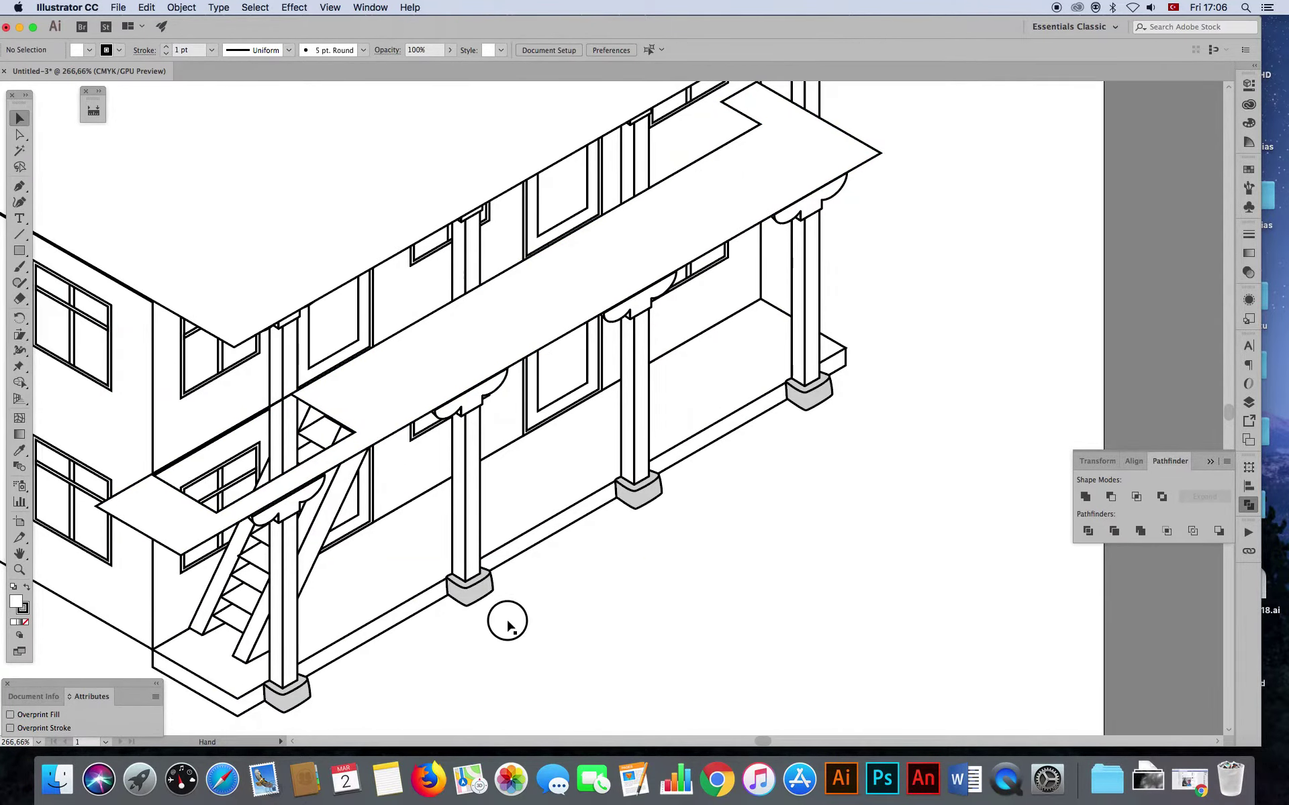
drag(503, 612, 710, 675)
click(682, 322)
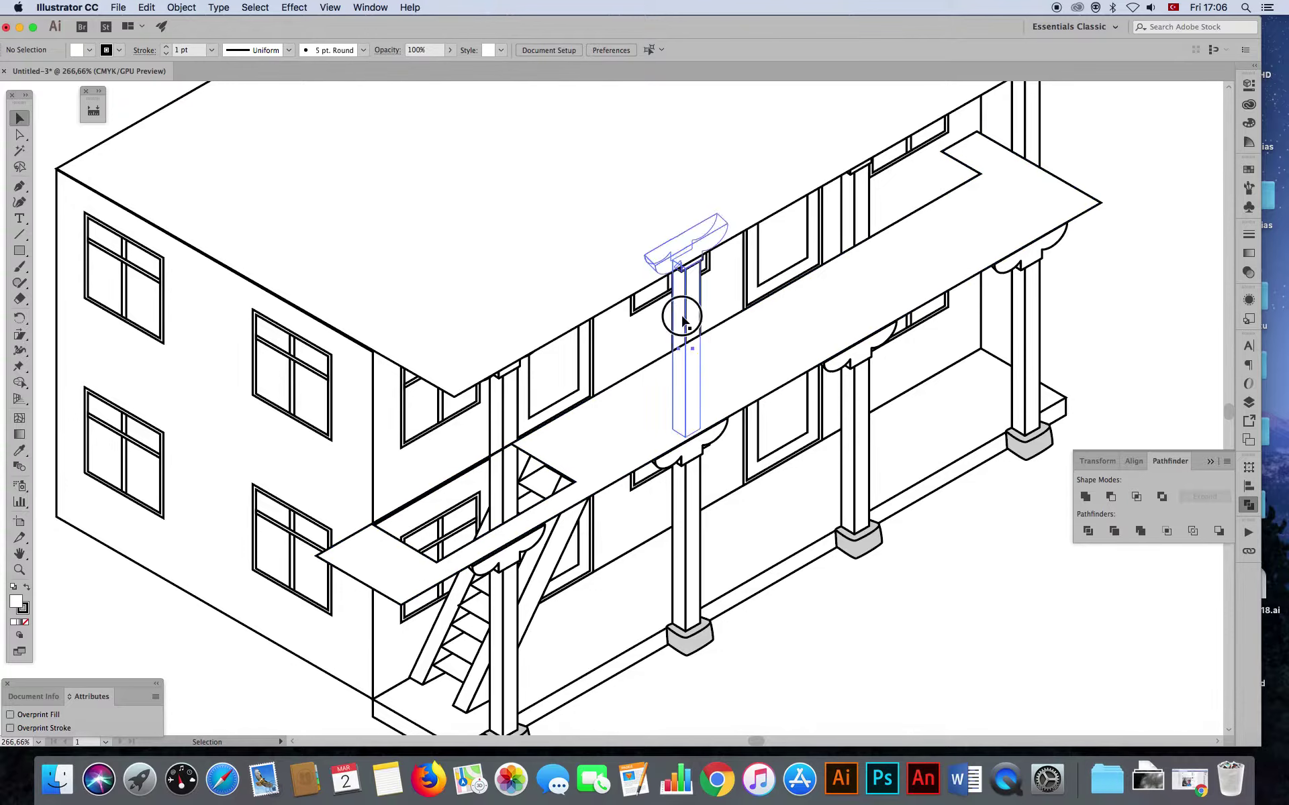
- Select the remaining upper-floor columns to show them in front
shift+click(513, 403)
shift+click(854, 201)
shift+click(1031, 129)
alt+shift+click(360, 185)
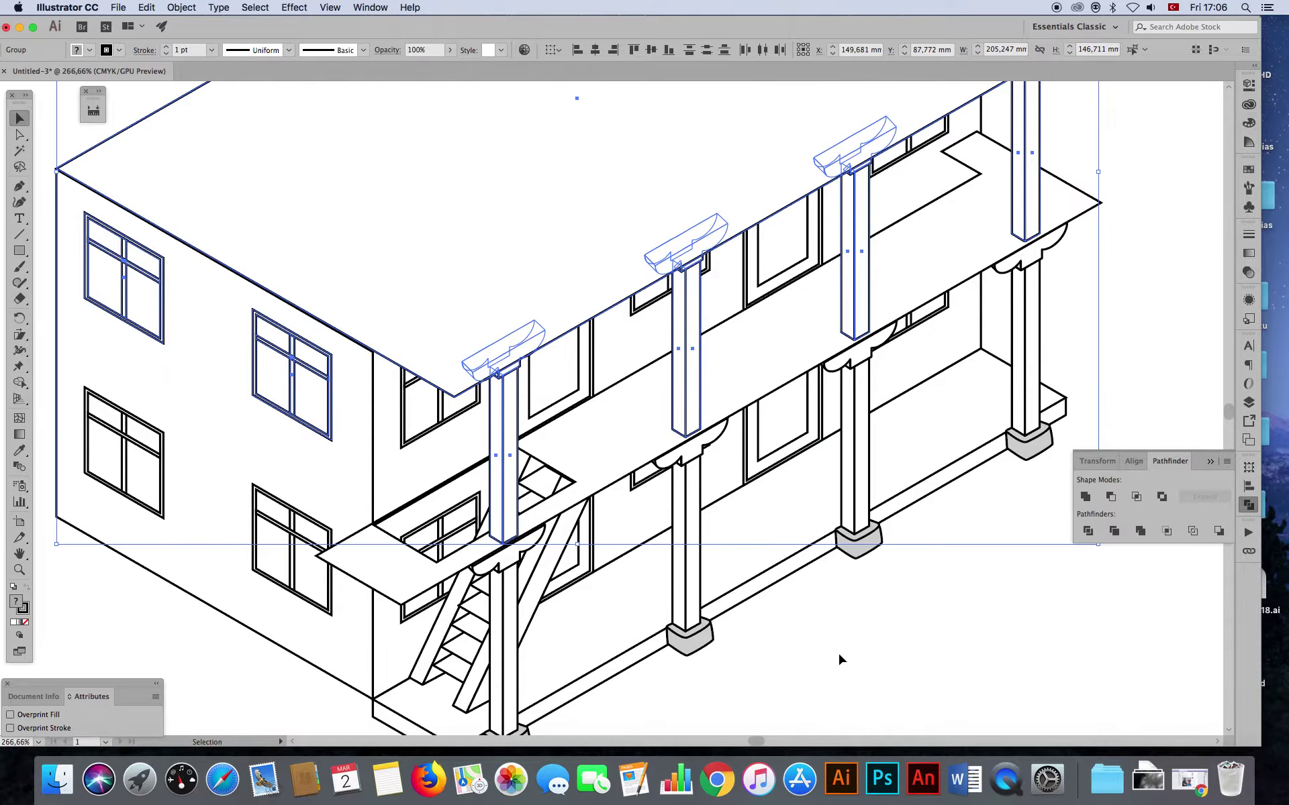
click(883, 651)
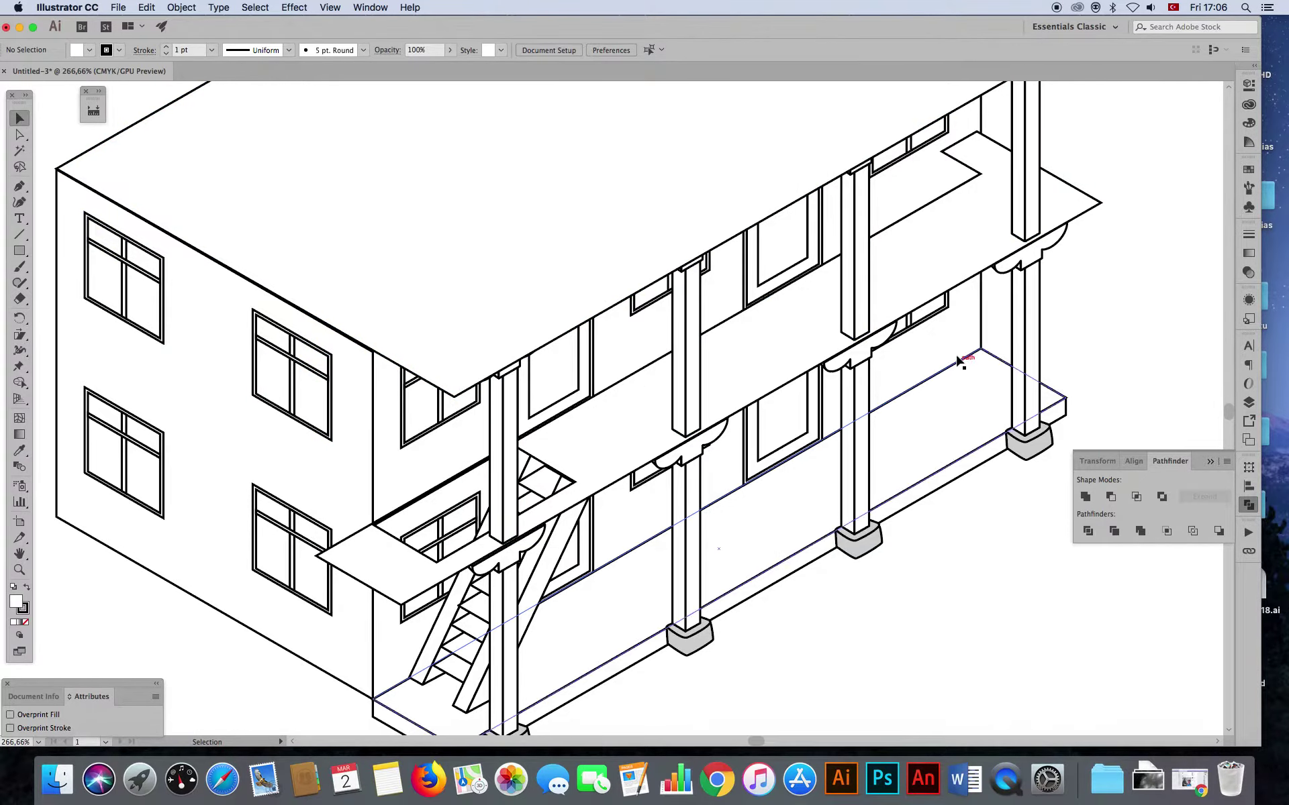
- Divide the upper wall and balcony slab, then delete the leftover strip to reveal the windows
shift+click(988, 161)
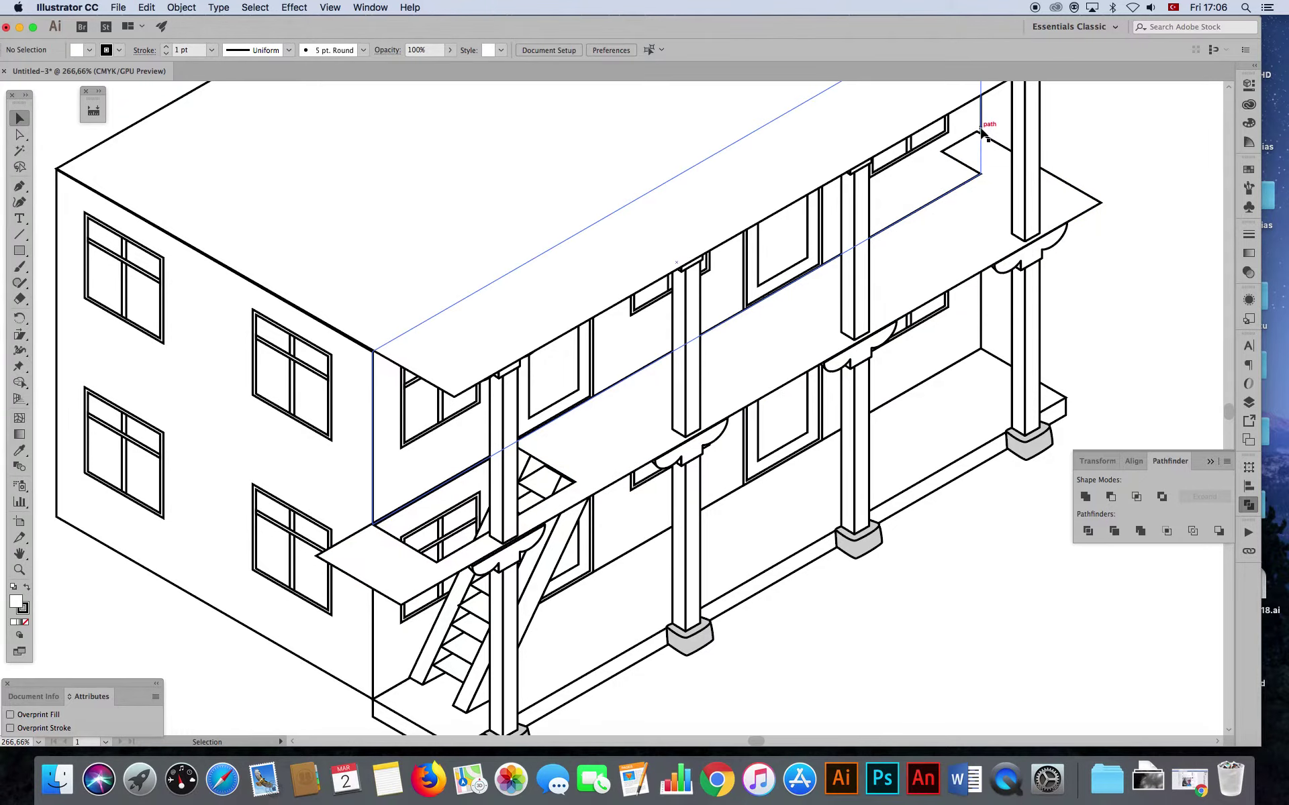
shift+click(993, 145)
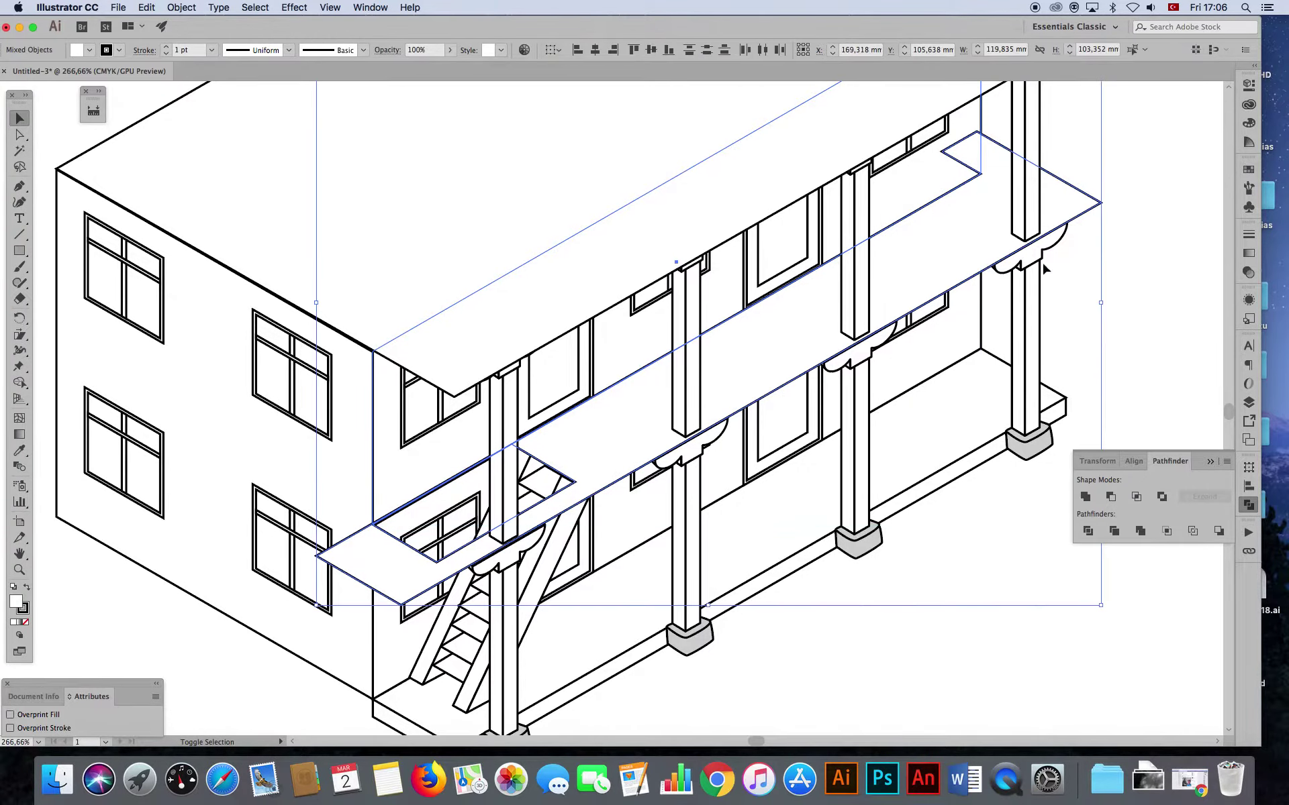
click(1088, 529)
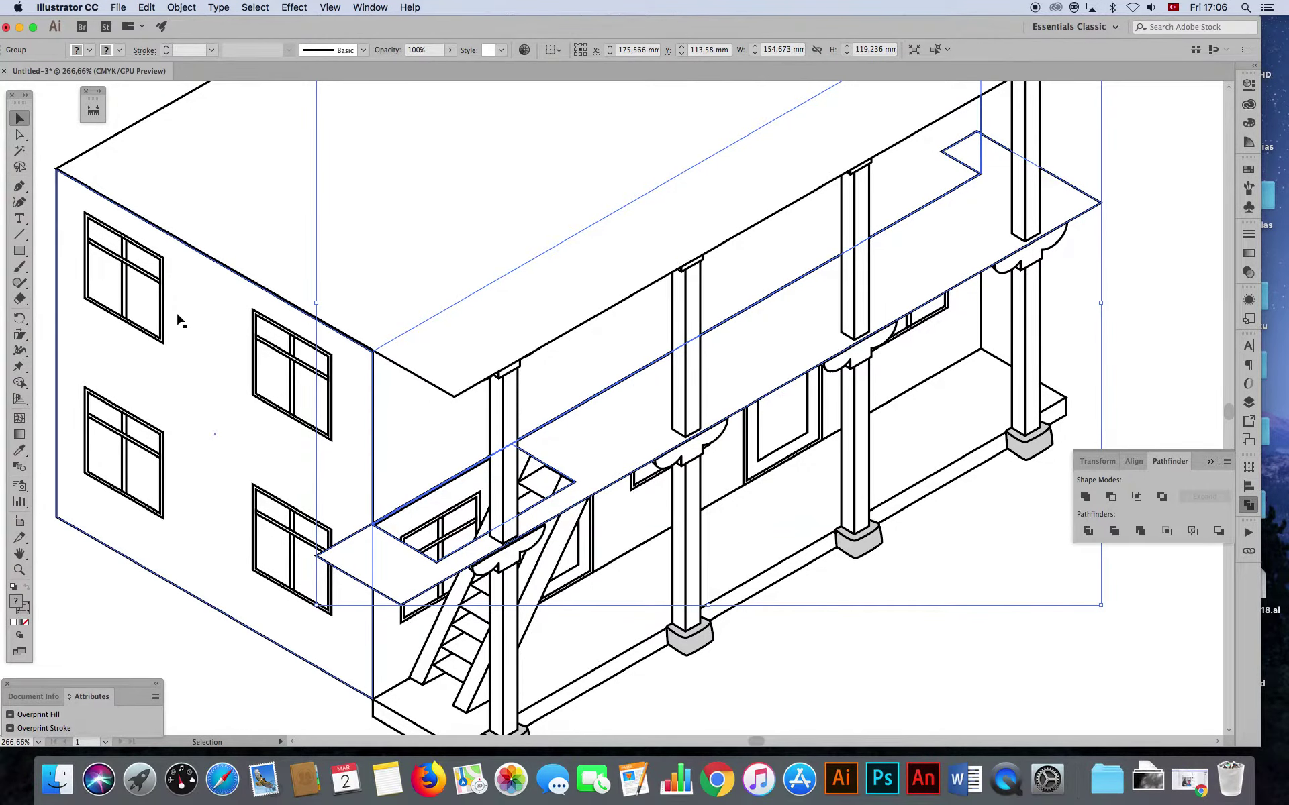
click(20, 135)
click(1093, 135)
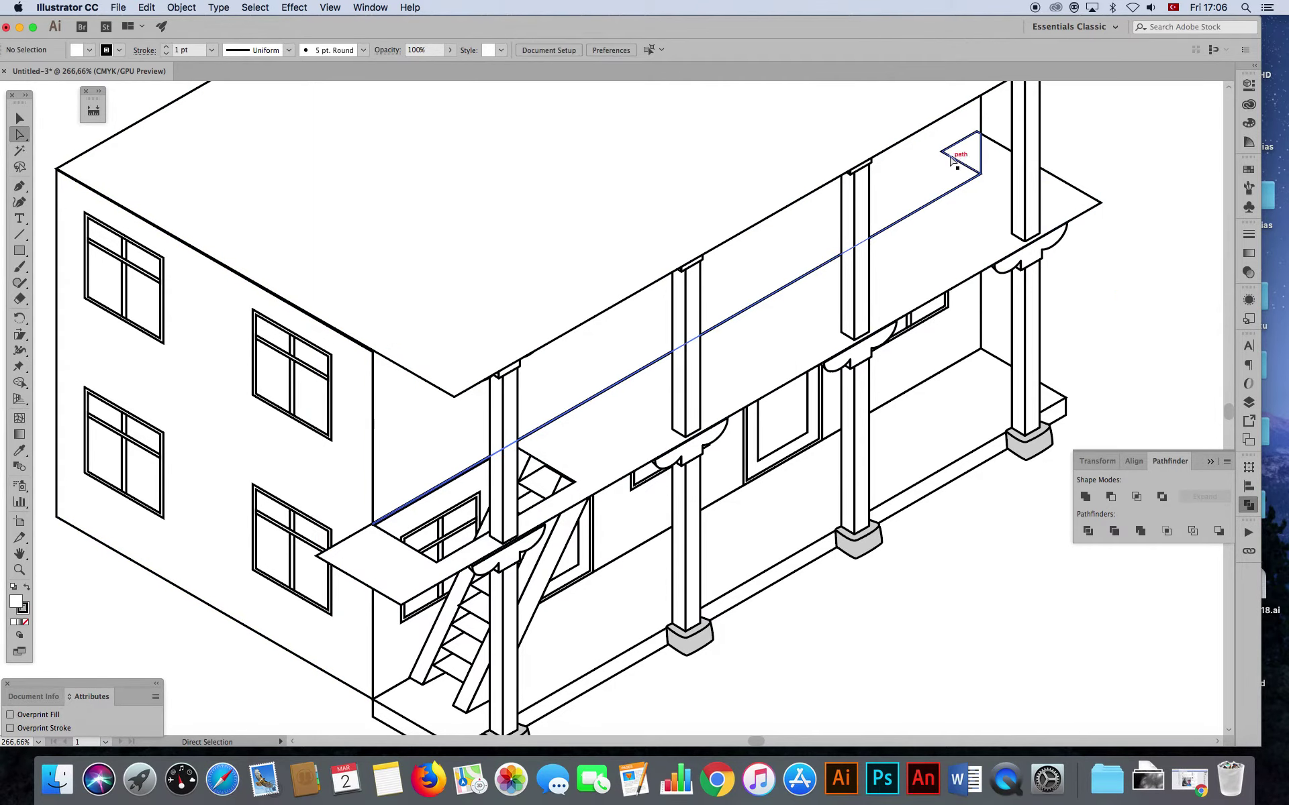
click(957, 164)
key(Delete)
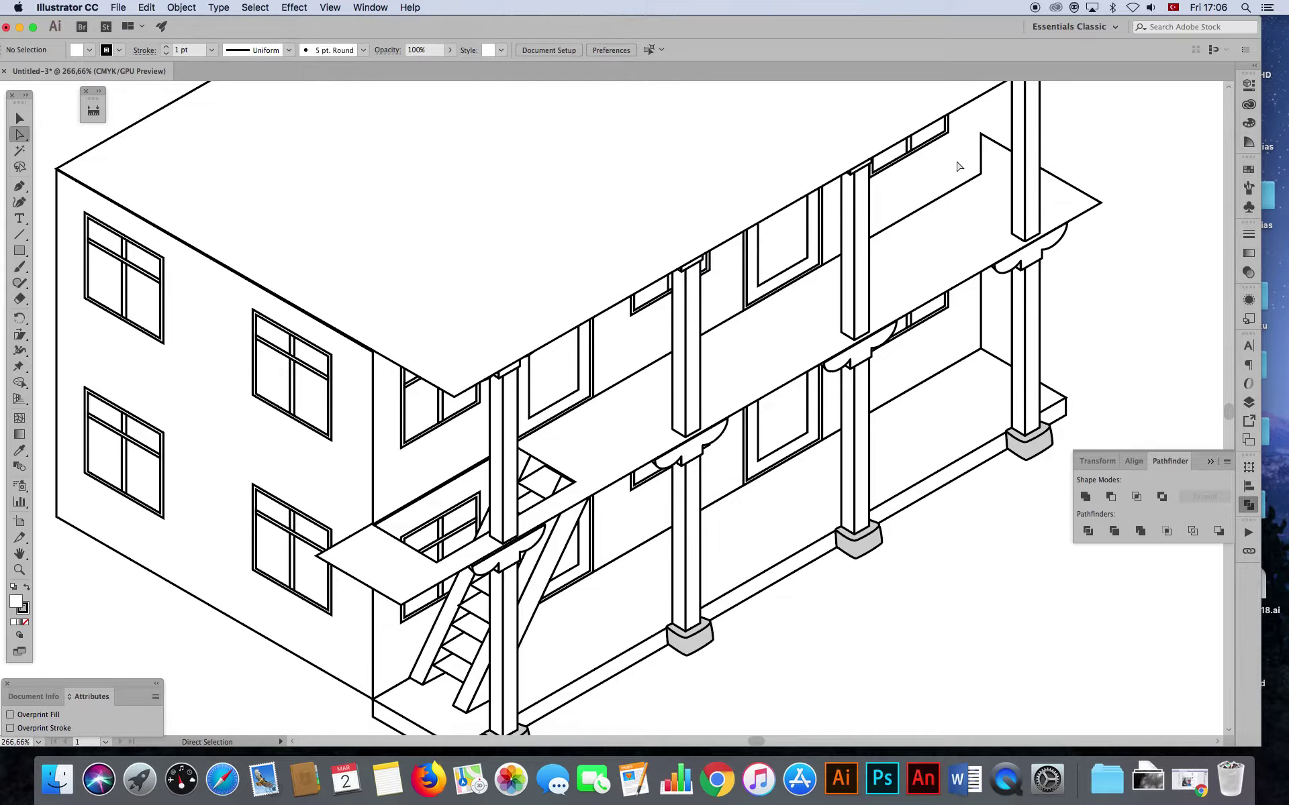
drag(956, 161, 958, 231)
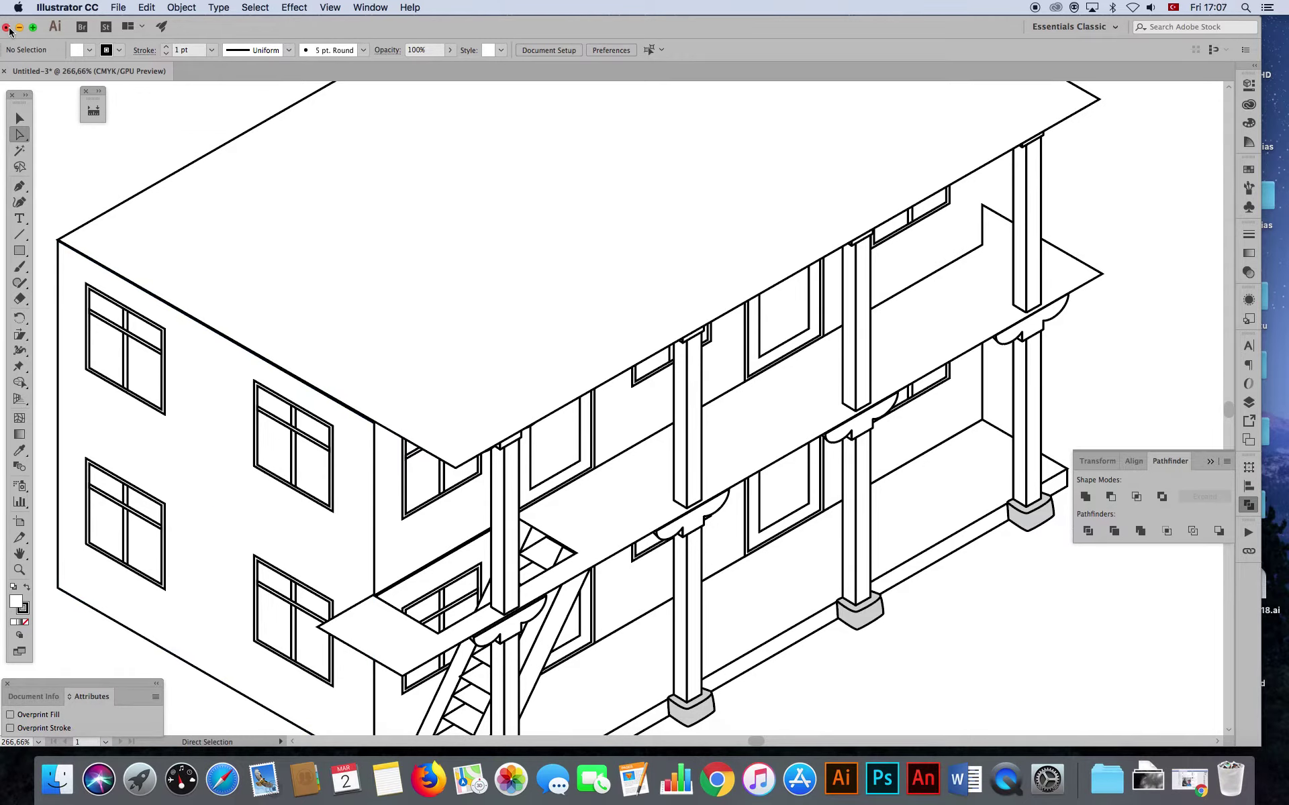
- Trace the upper-storey wall panel between eave and balcony with the Pen and send it to back
click(19, 186)
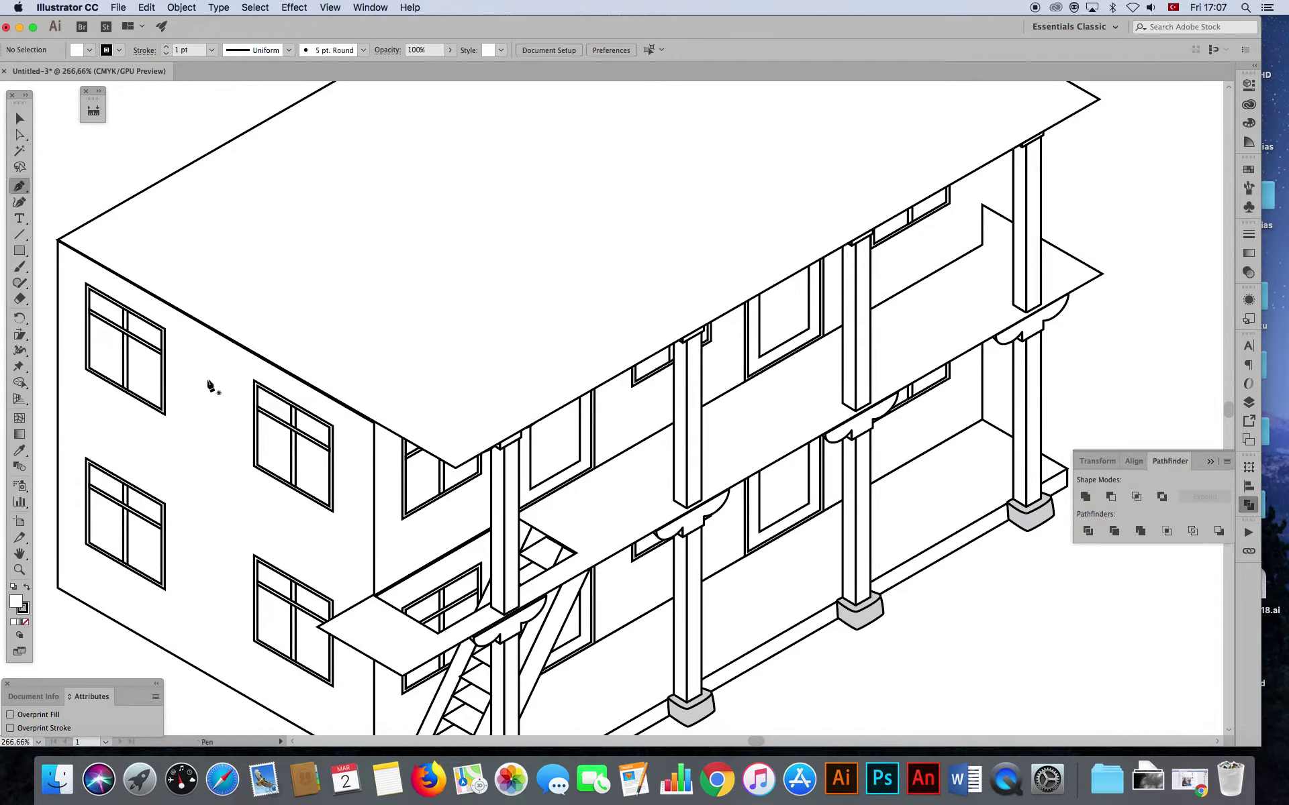
click(375, 595)
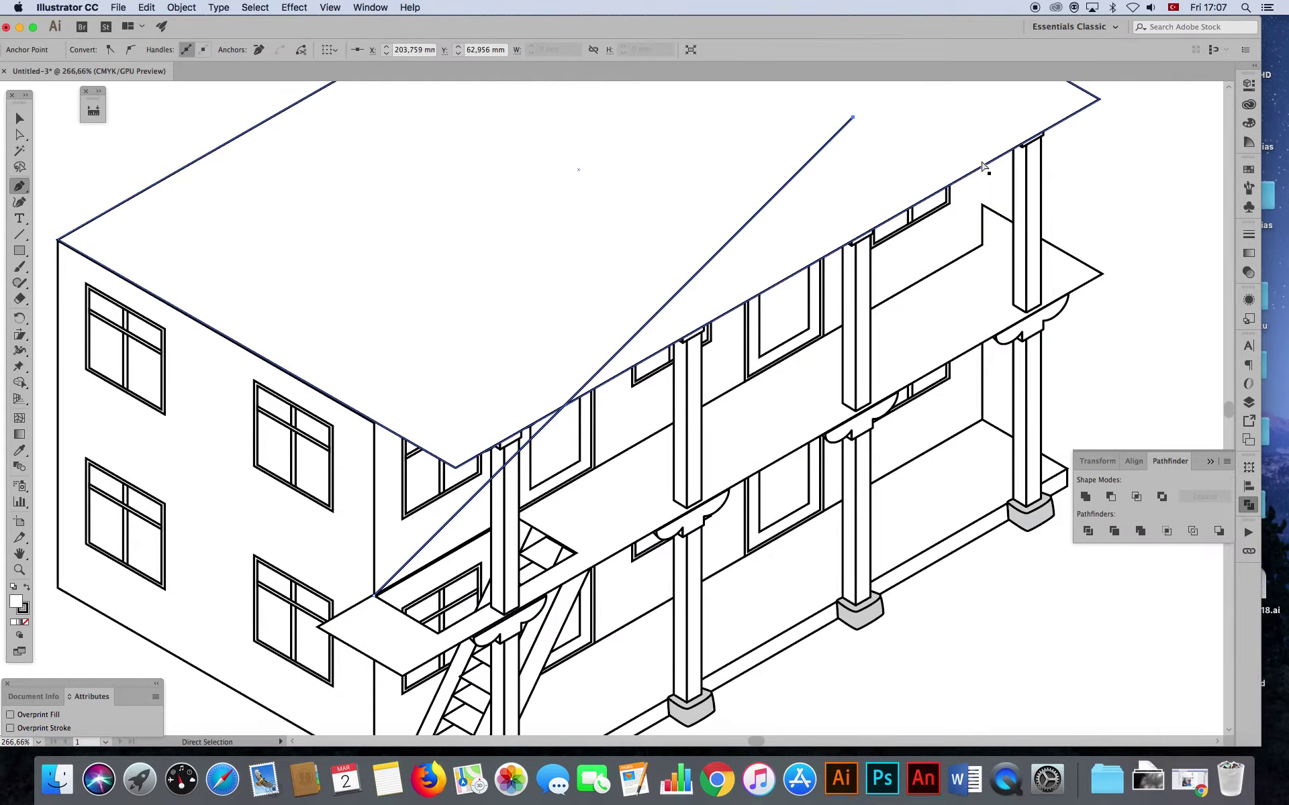
key(cmd+z)
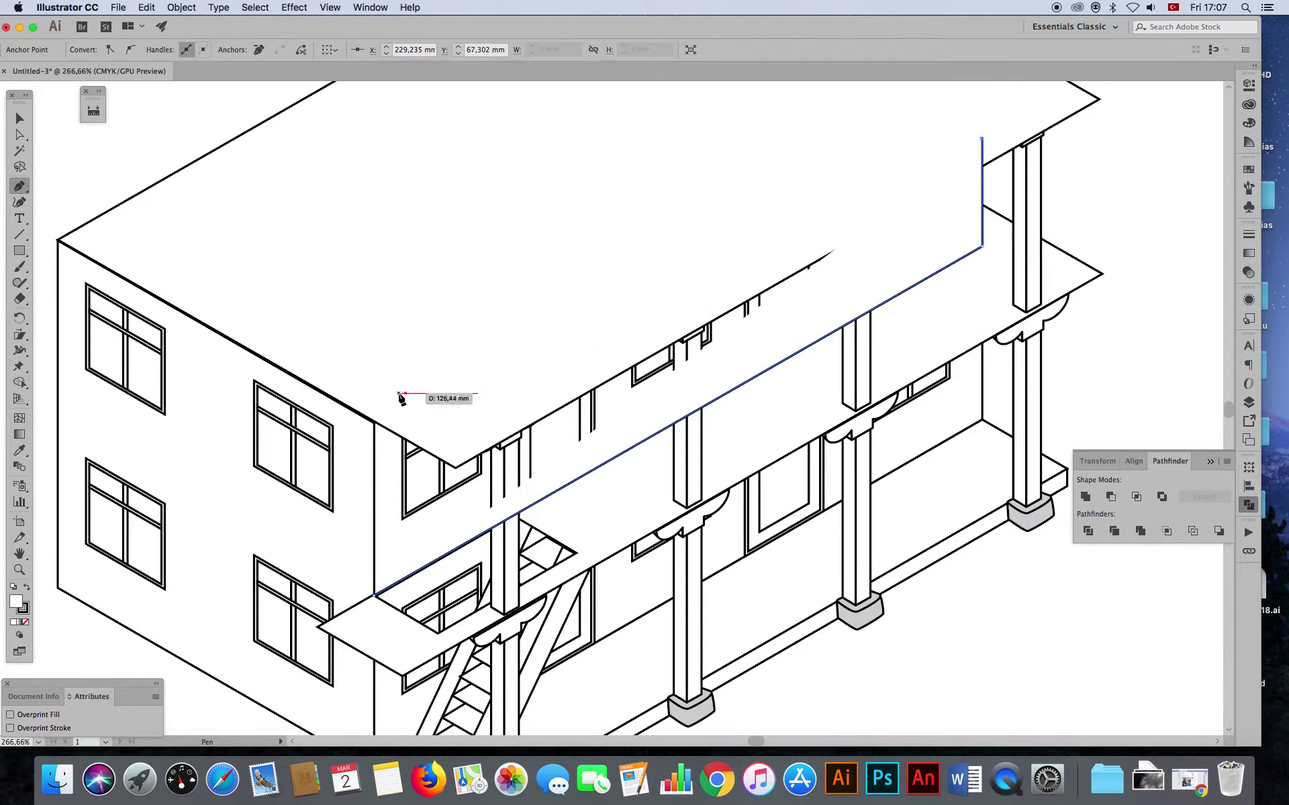
click(377, 406)
click(374, 423)
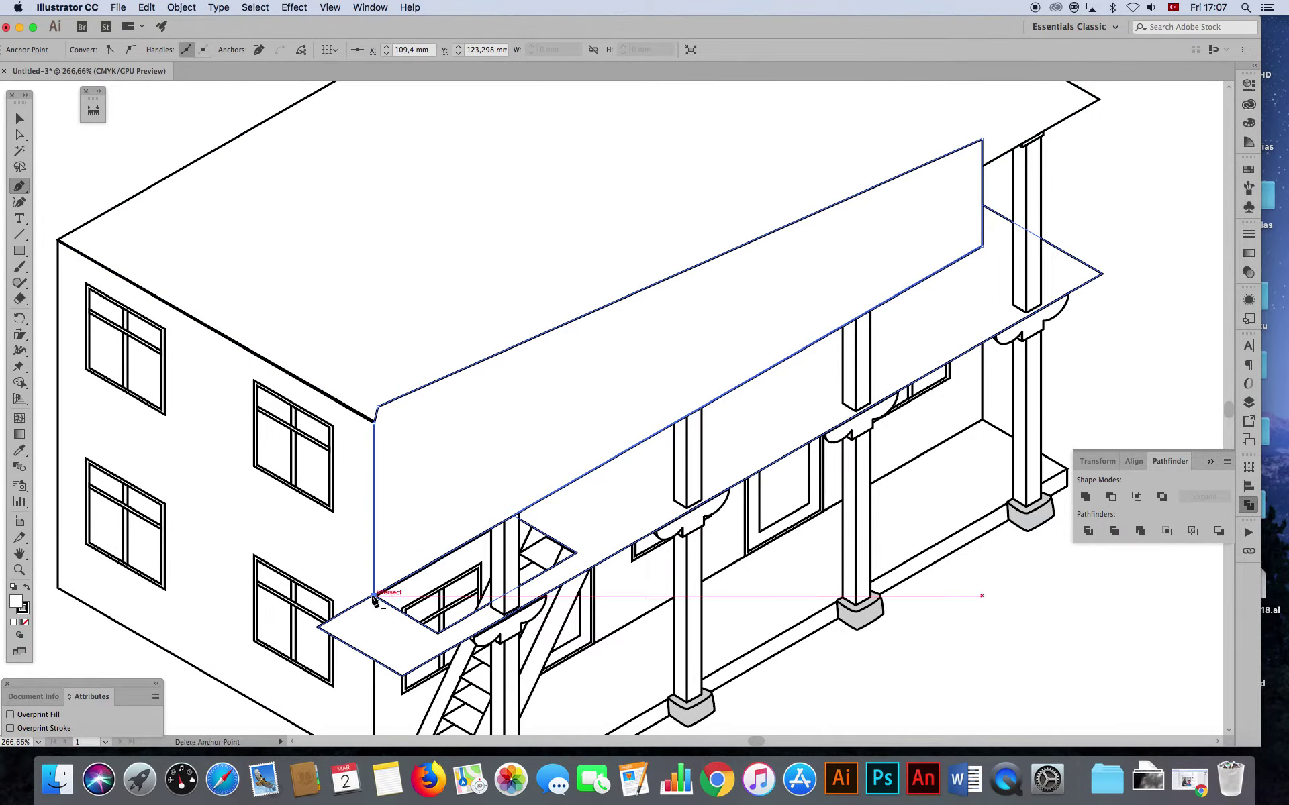
click(375, 596)
key(super+shift+bracketleft)
click(20, 118)
click(923, 280)
click(1137, 260)
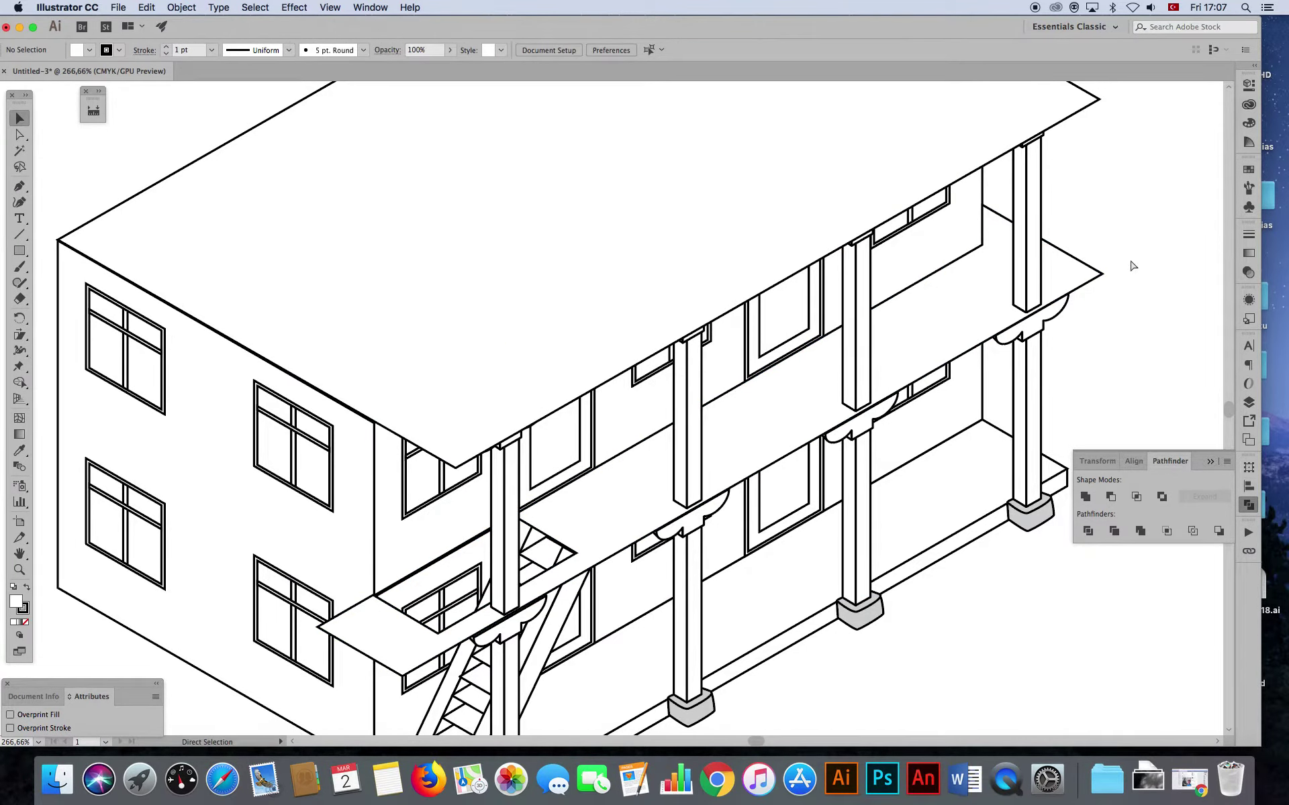
key(super+minus)
key(super+minus)
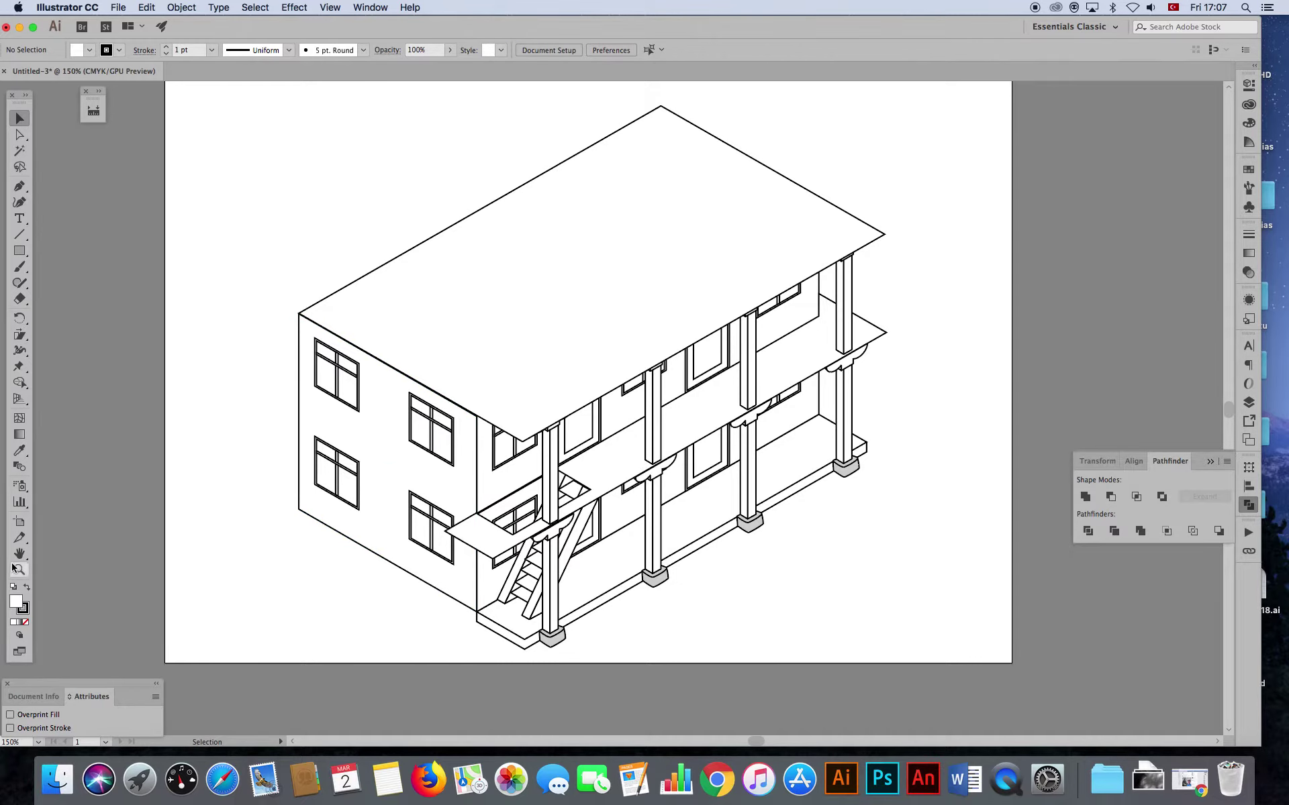
- Draw a thin rectangle below the porch and shear it into an isometric slant
drag(557, 575, 690, 584)
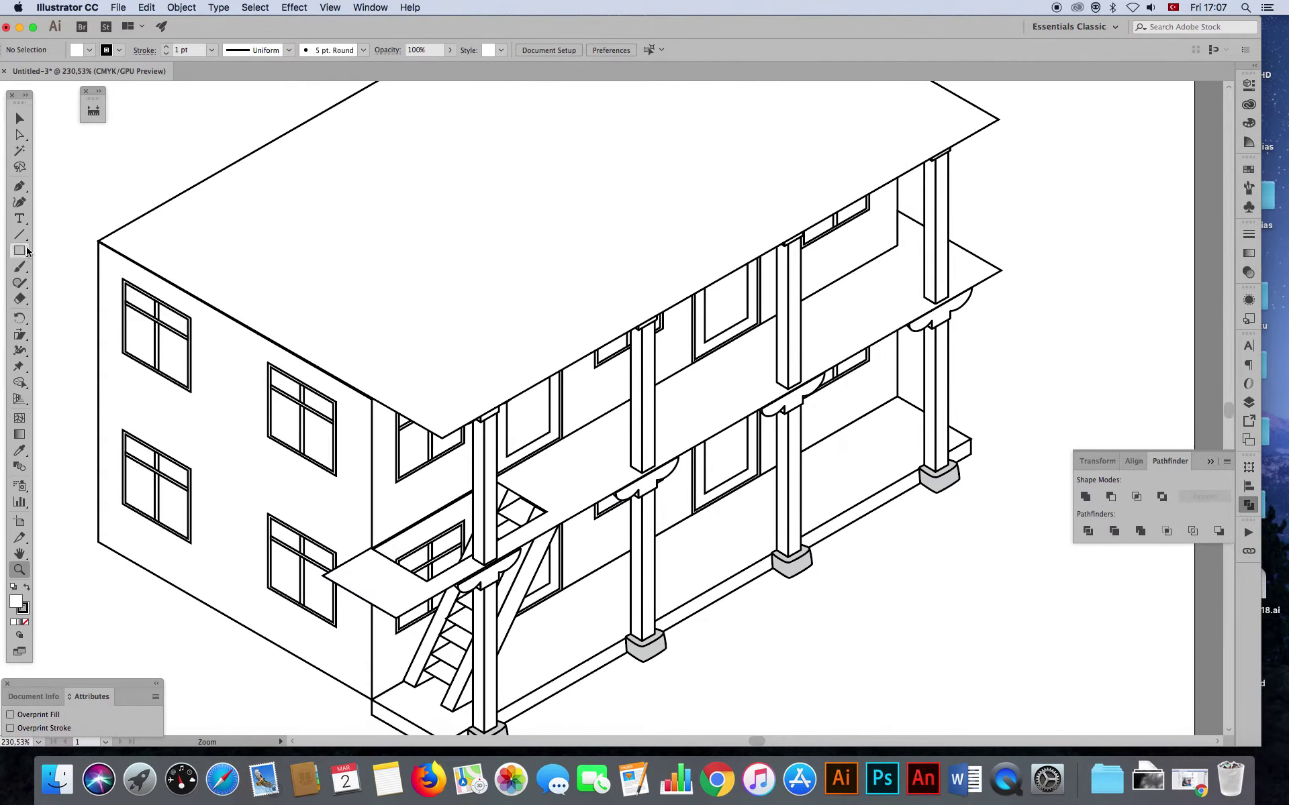
mouse_move(696, 640)
mouse_down()
mouse_move(664, 510)
mouse_move(1131, 564)
mouse_move(856, 569)
mouse_up()
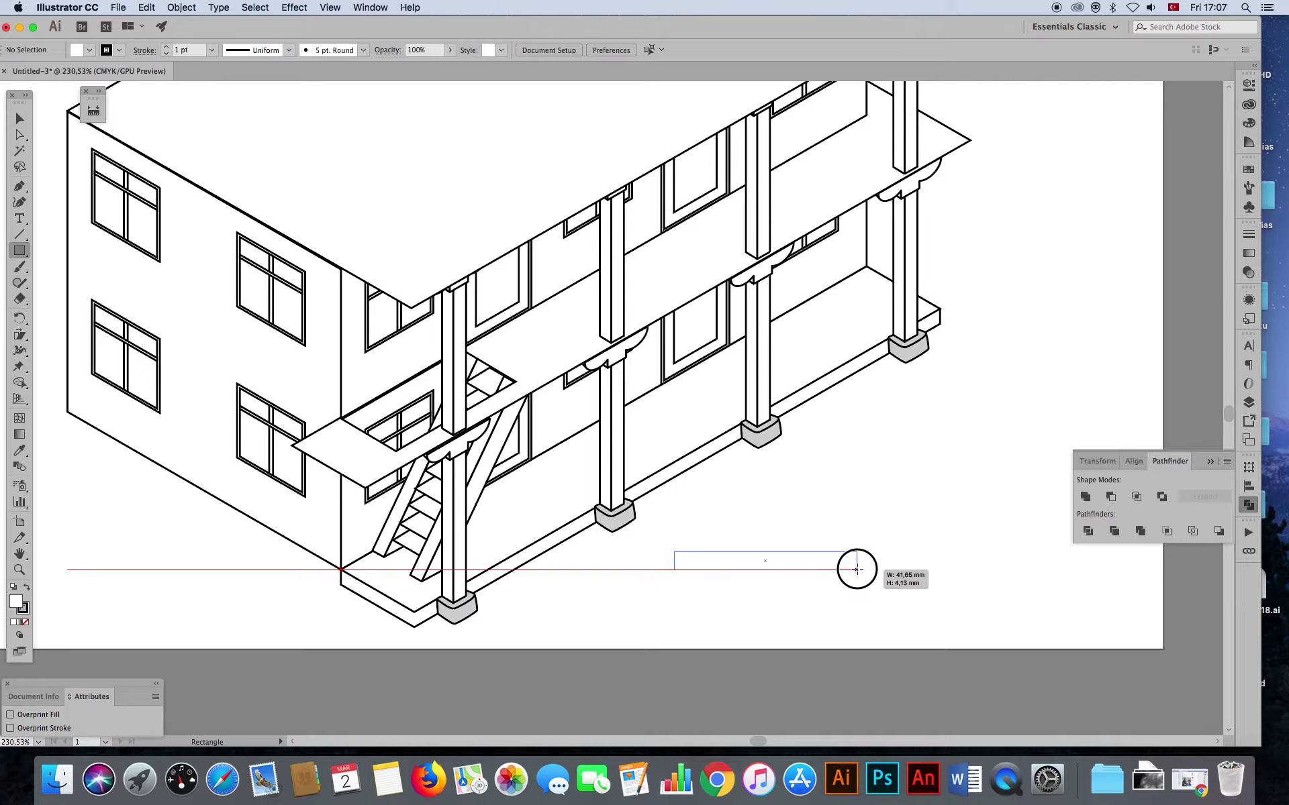
drag(856, 569, 857, 567)
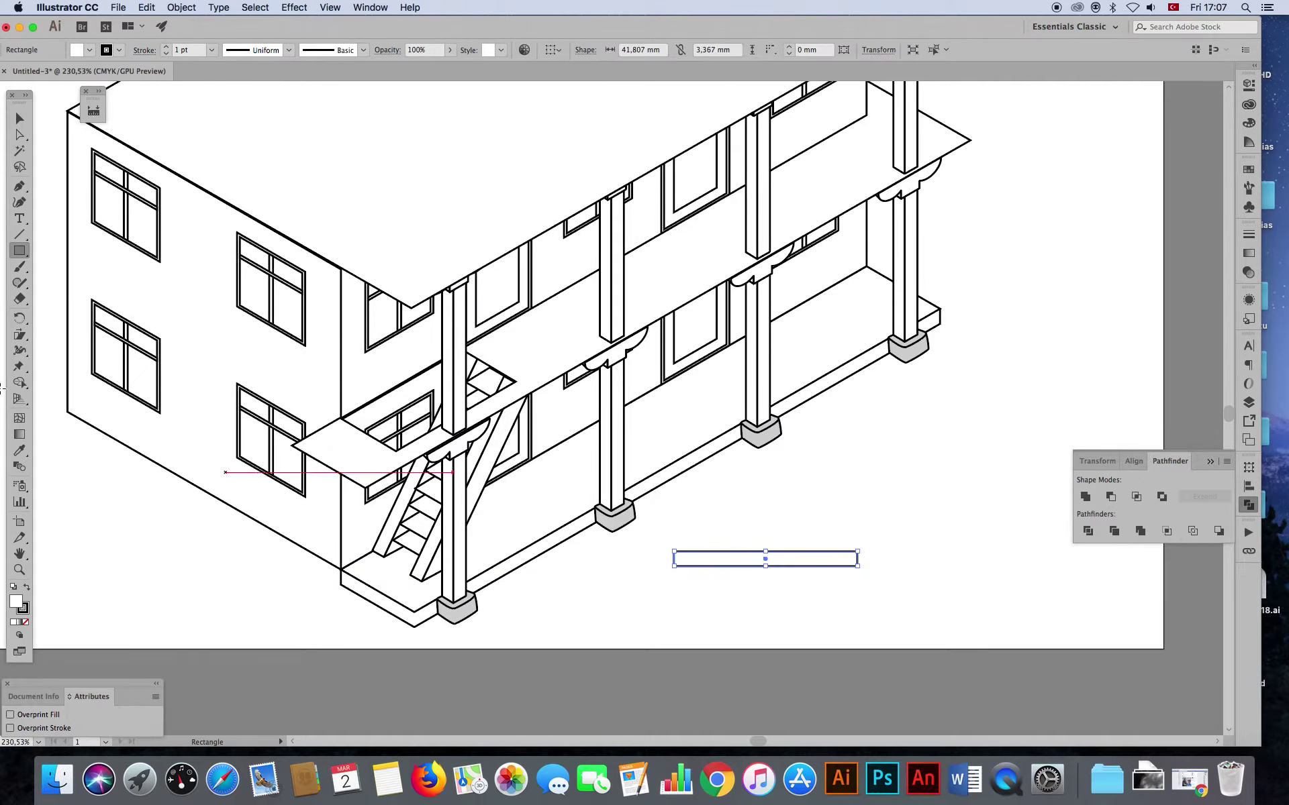
click(19, 334)
double_click(19, 335)
key(Return)
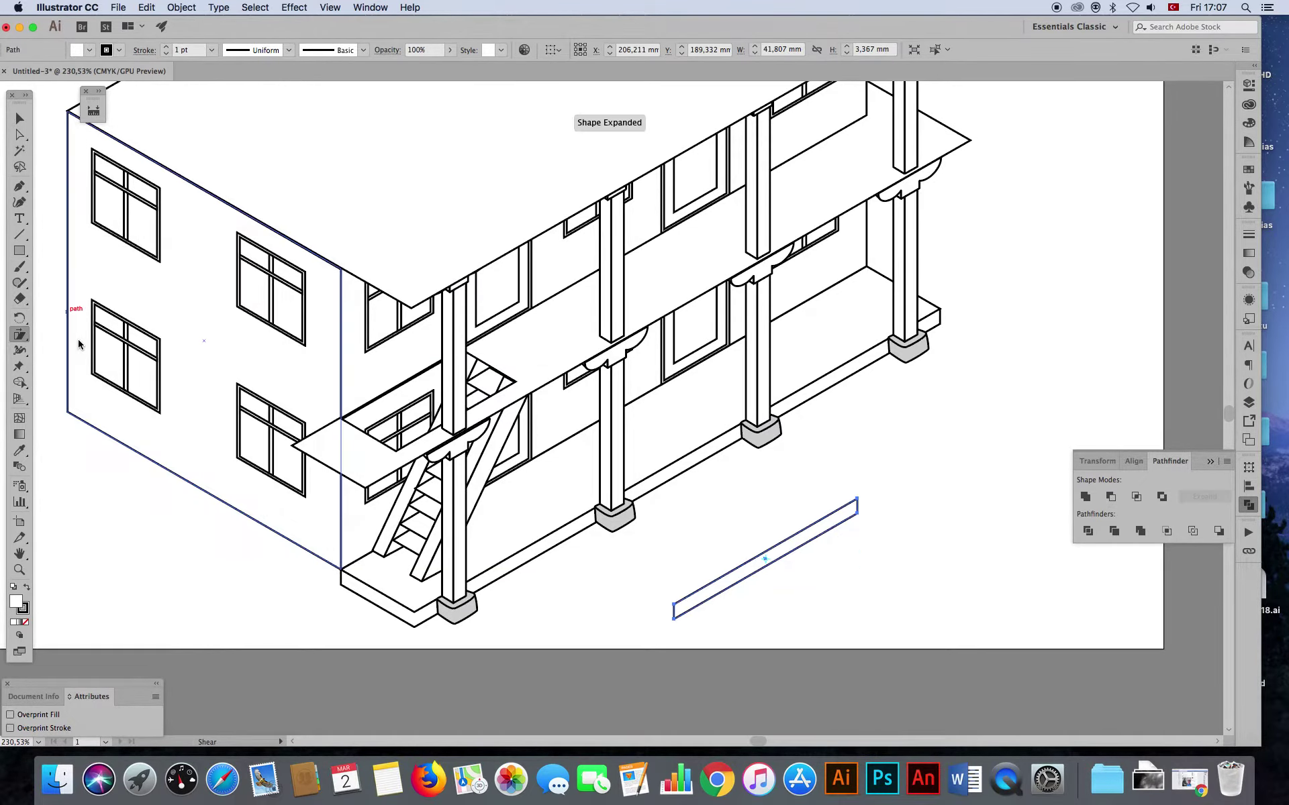
- Move the slanted bar onto the upper balcony between the first two columns
click(20, 119)
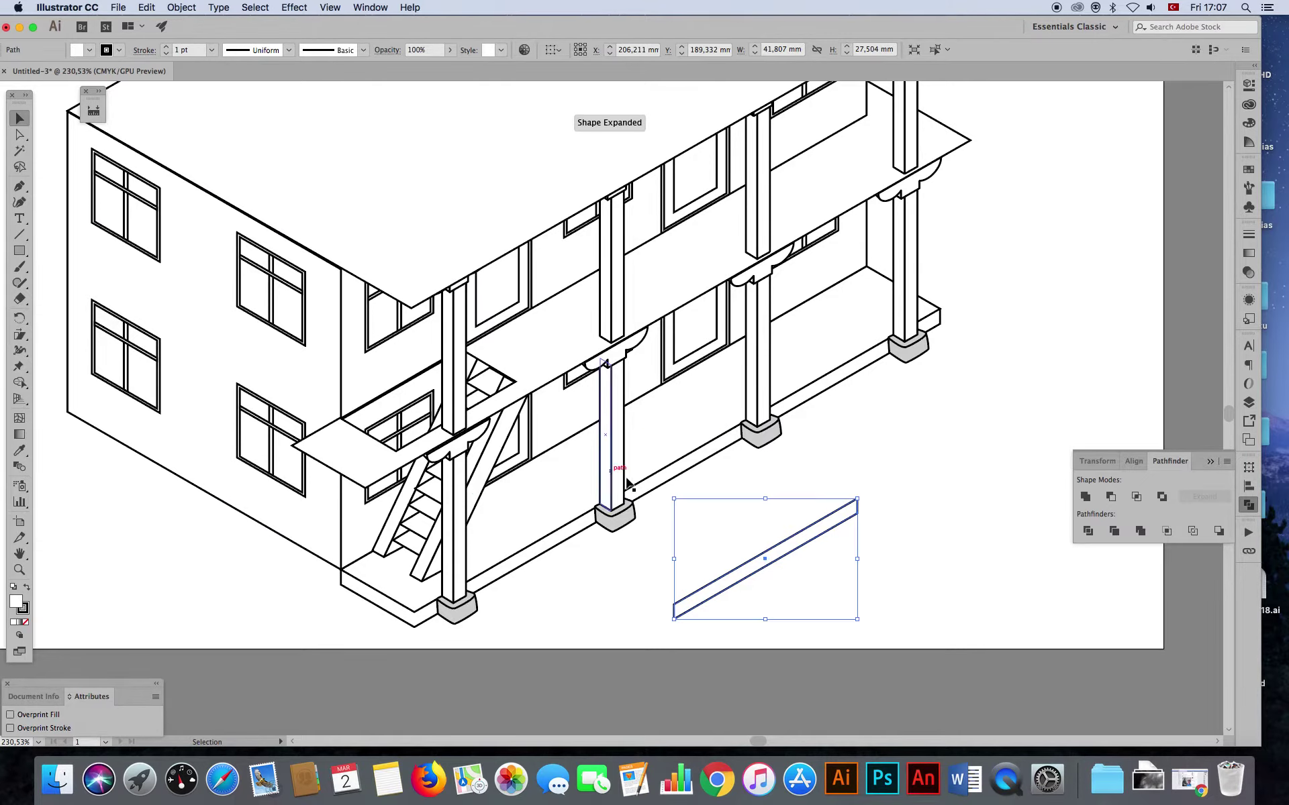
drag(750, 581, 542, 333)
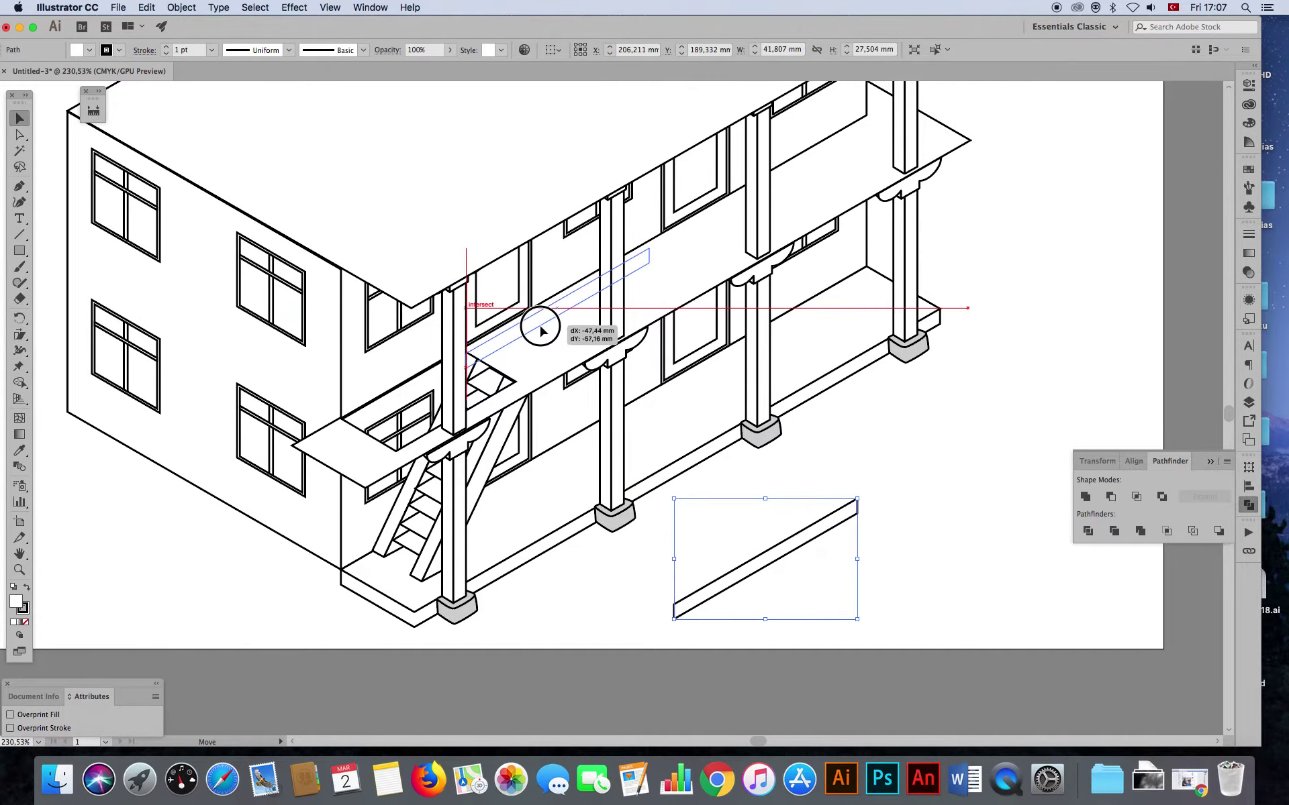
mouse_move(542, 333)
mouse_down()
mouse_move(542, 348)
mouse_move(488, 356)
mouse_up()
click(20, 554)
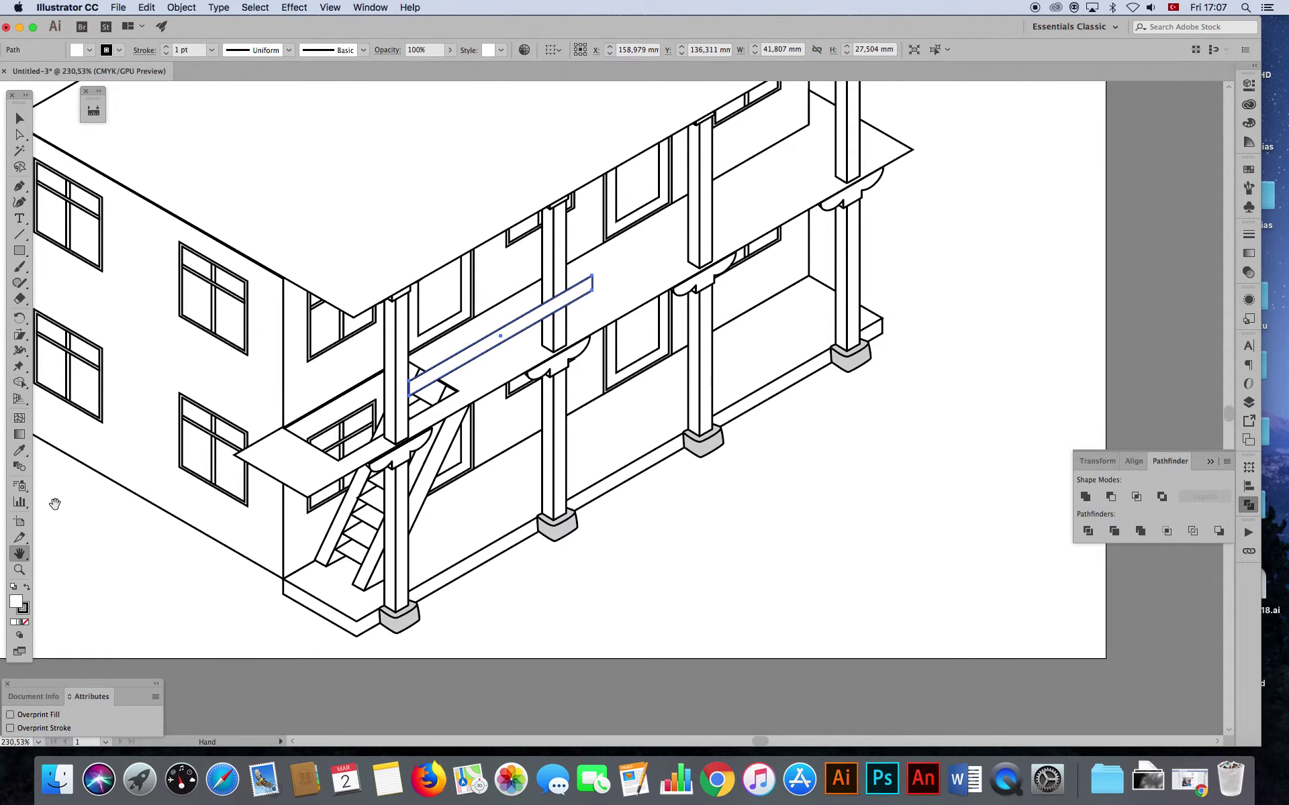
- Trim the balcony bar's right end back to the column and raise its lower edge to thin it
drag(602, 349, 682, 494)
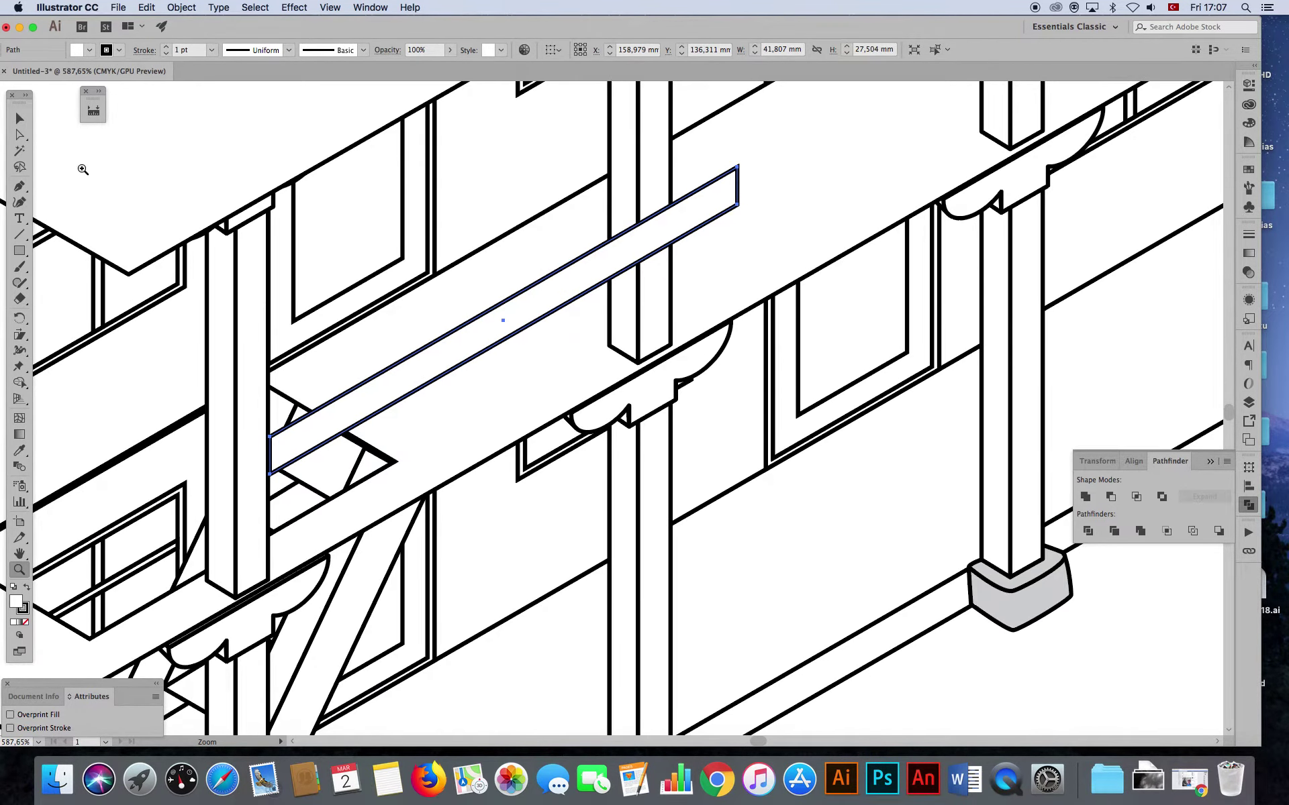
click(19, 134)
scroll(857, 388, up, 3)
scroll(857, 389, left, 5)
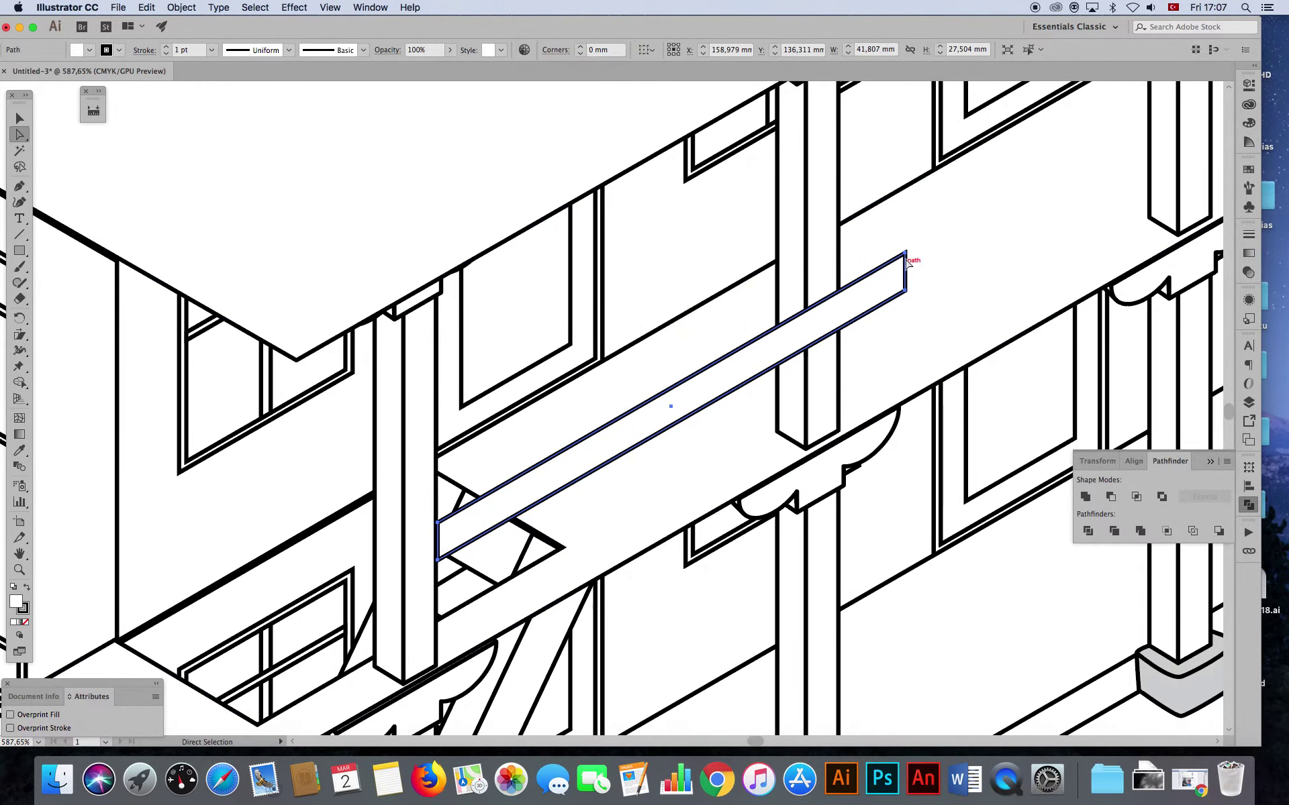
drag(905, 292, 805, 349)
click(437, 559)
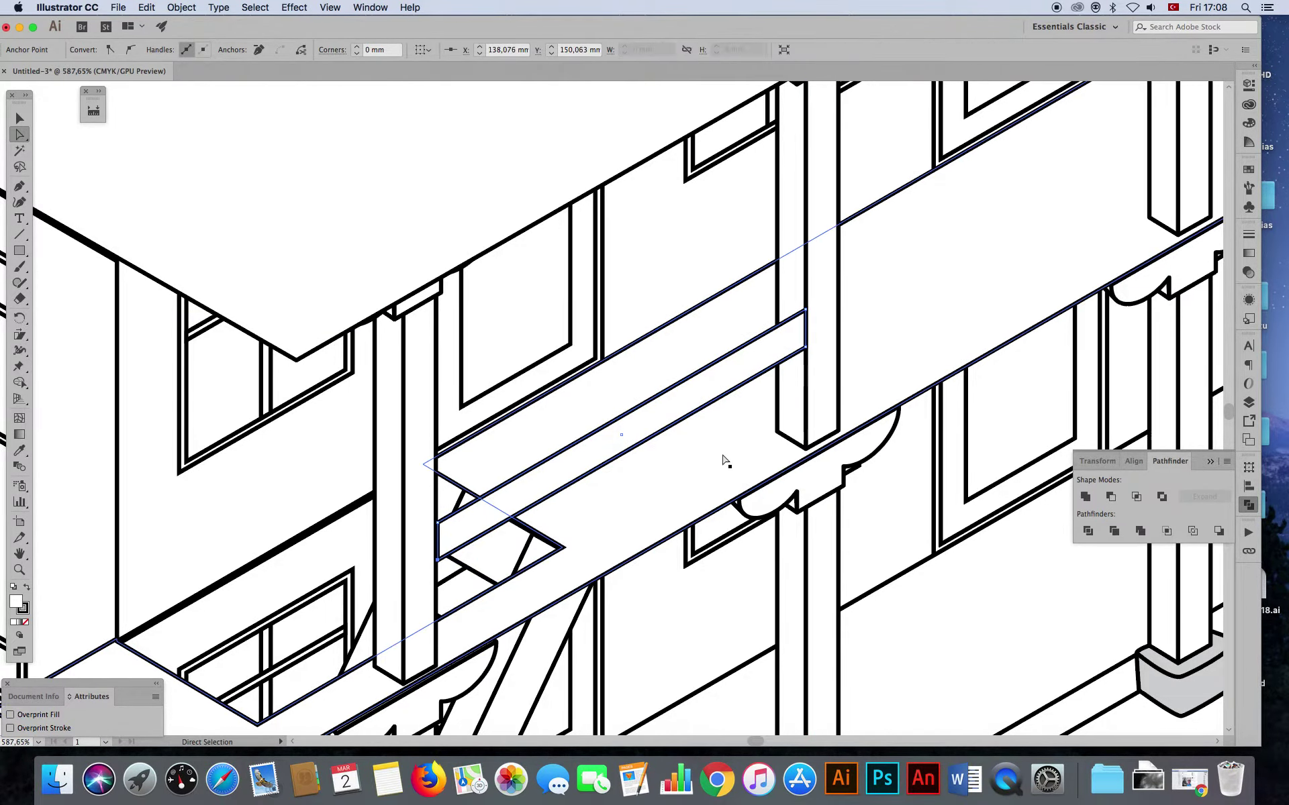
drag(805, 349, 805, 333)
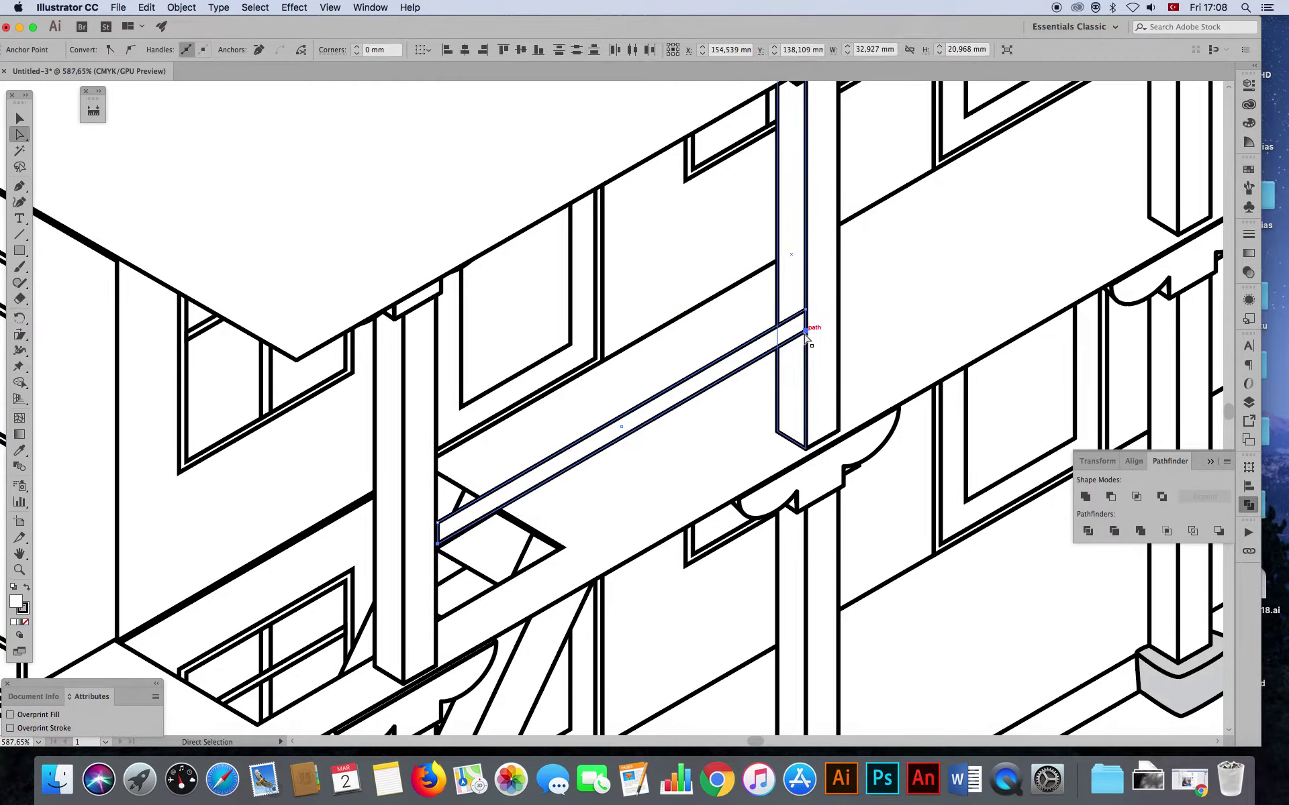
- Copy the thin bar and paste a copy in front of it
click(19, 117)
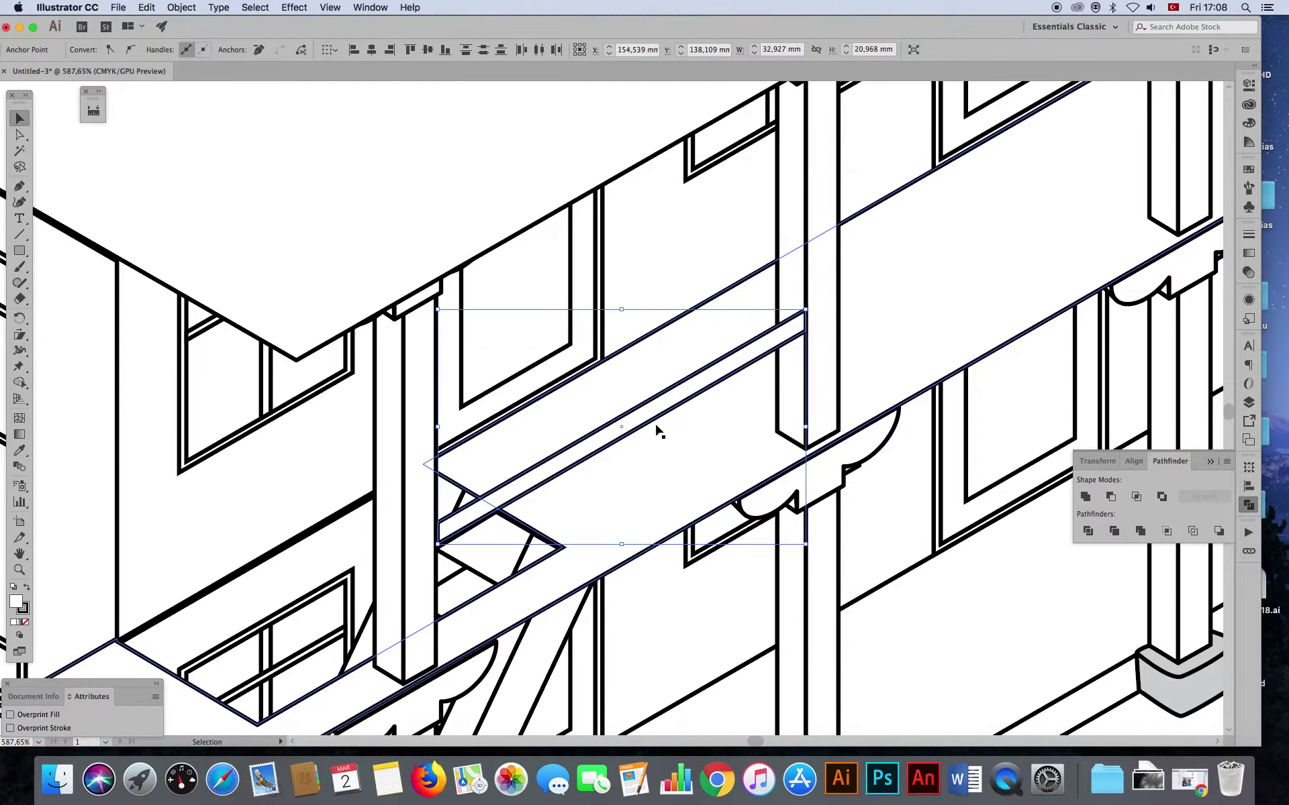
click(146, 8)
click(154, 70)
click(147, 7)
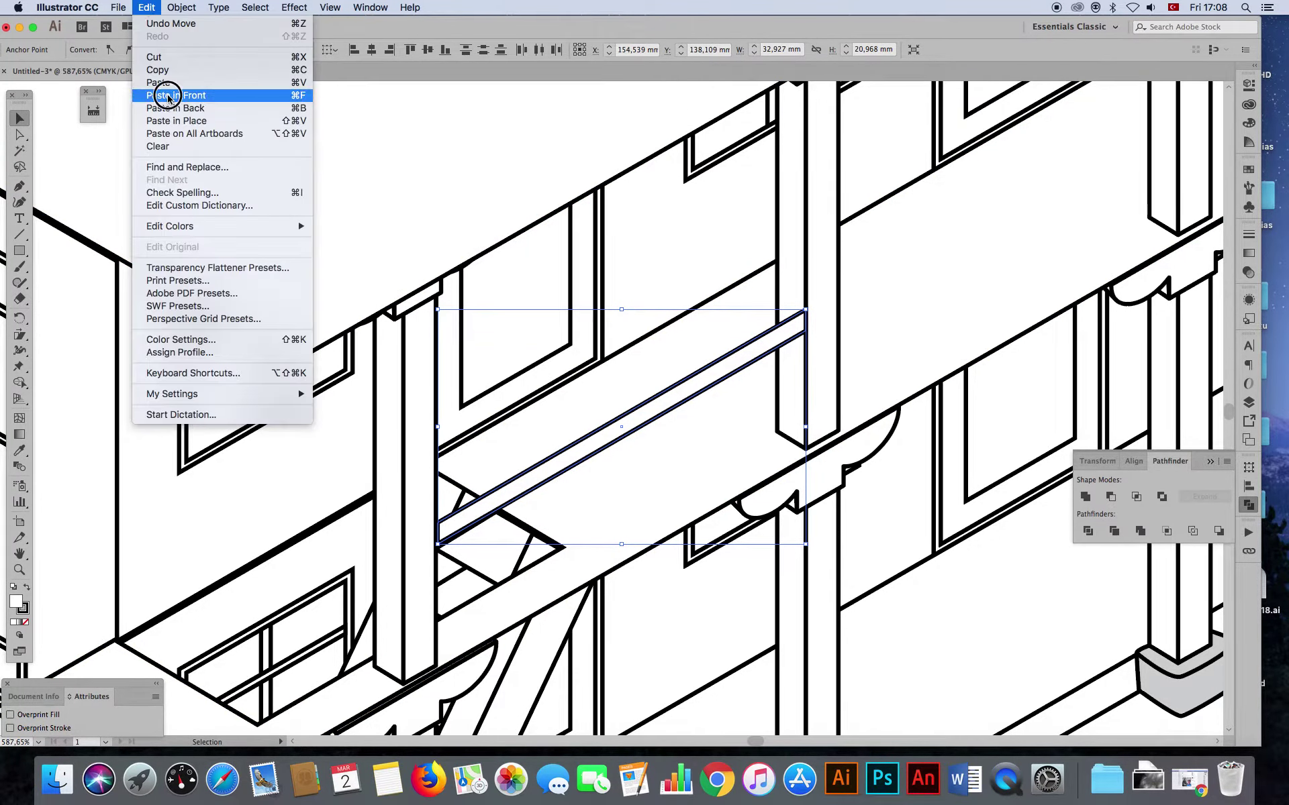
click(167, 95)
key(a)
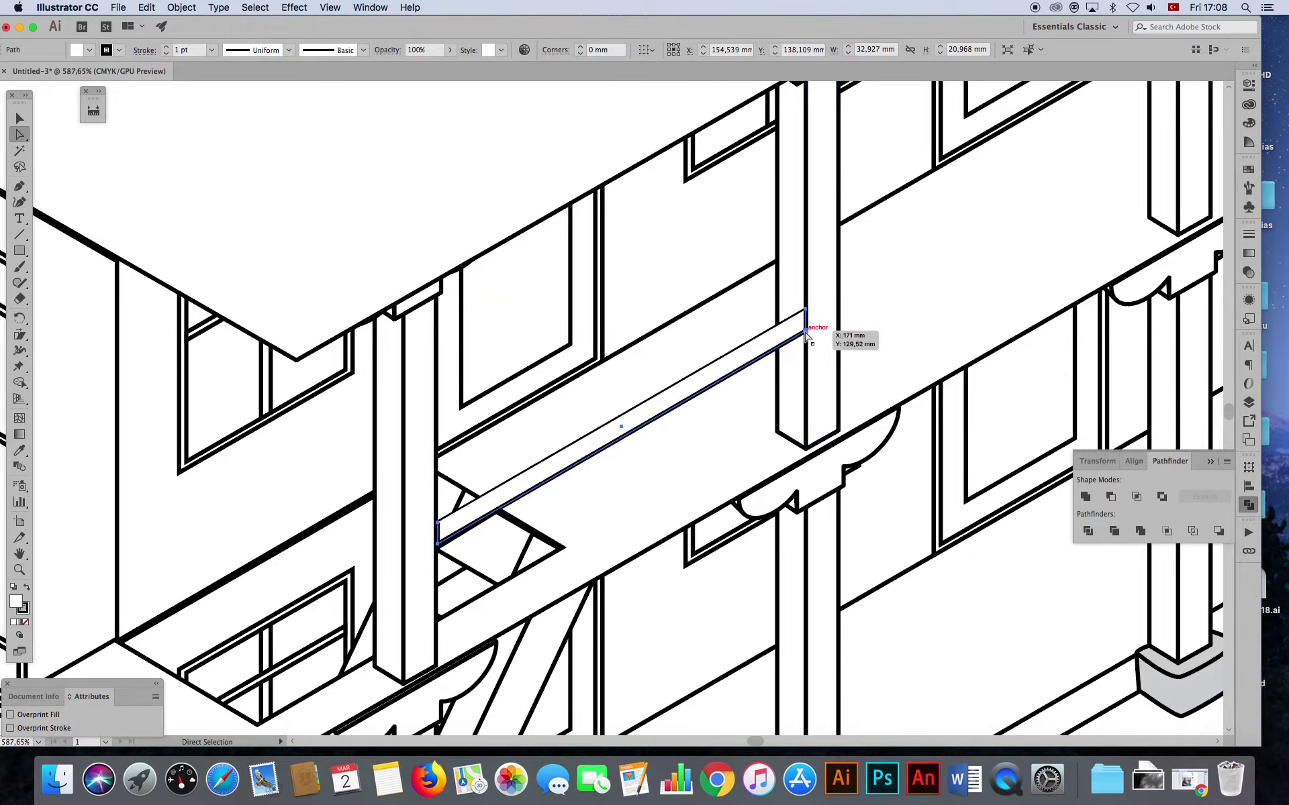
click(804, 364)
shift+click(406, 298)
click(20, 123)
- Paste another copy in front and shift it up to form the rail's top face
click(146, 7)
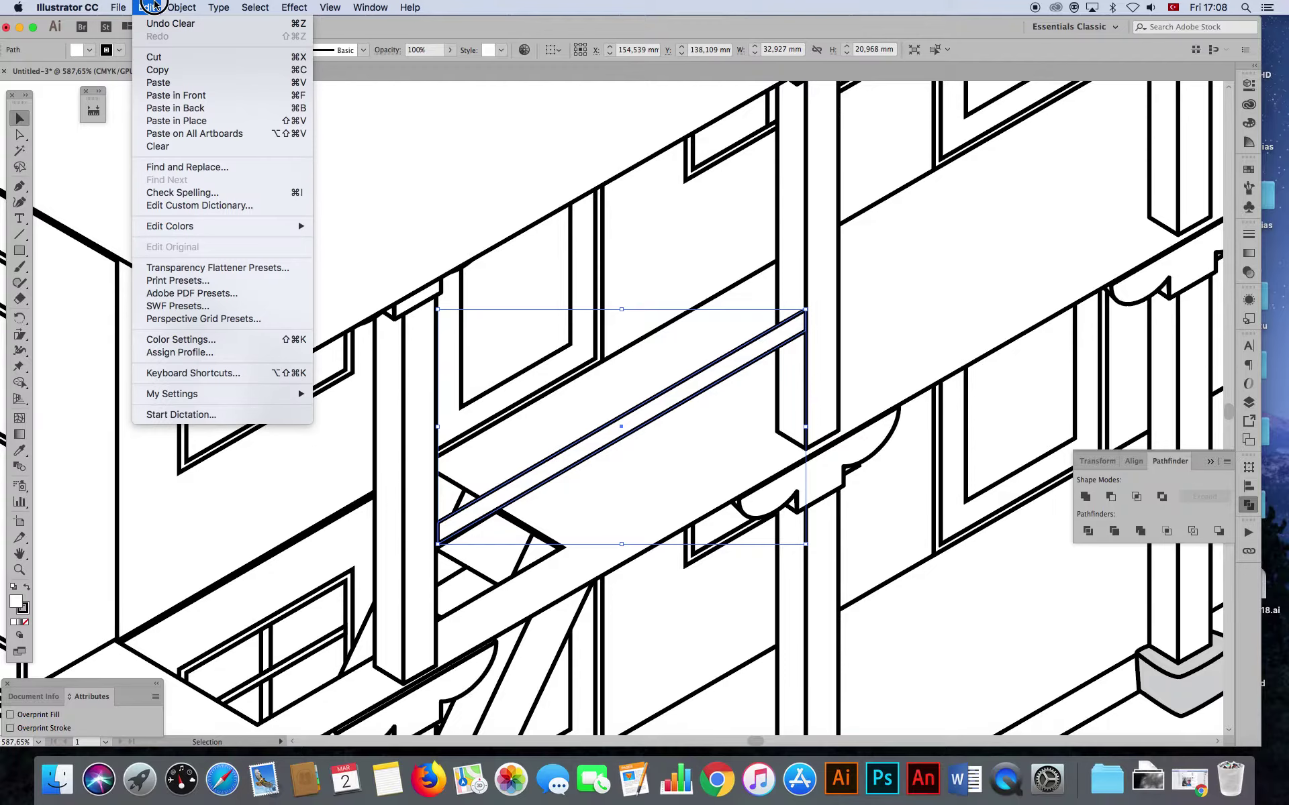
click(161, 71)
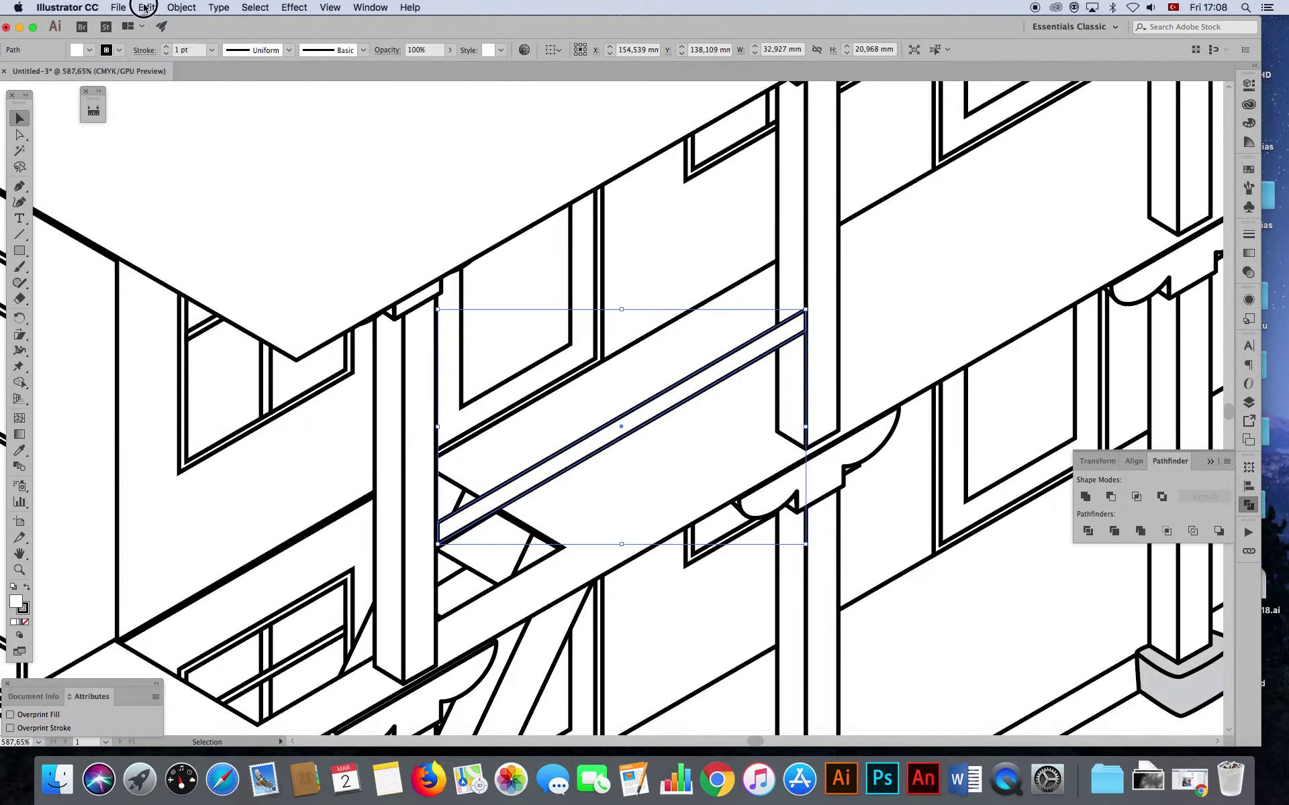
click(146, 8)
click(176, 95)
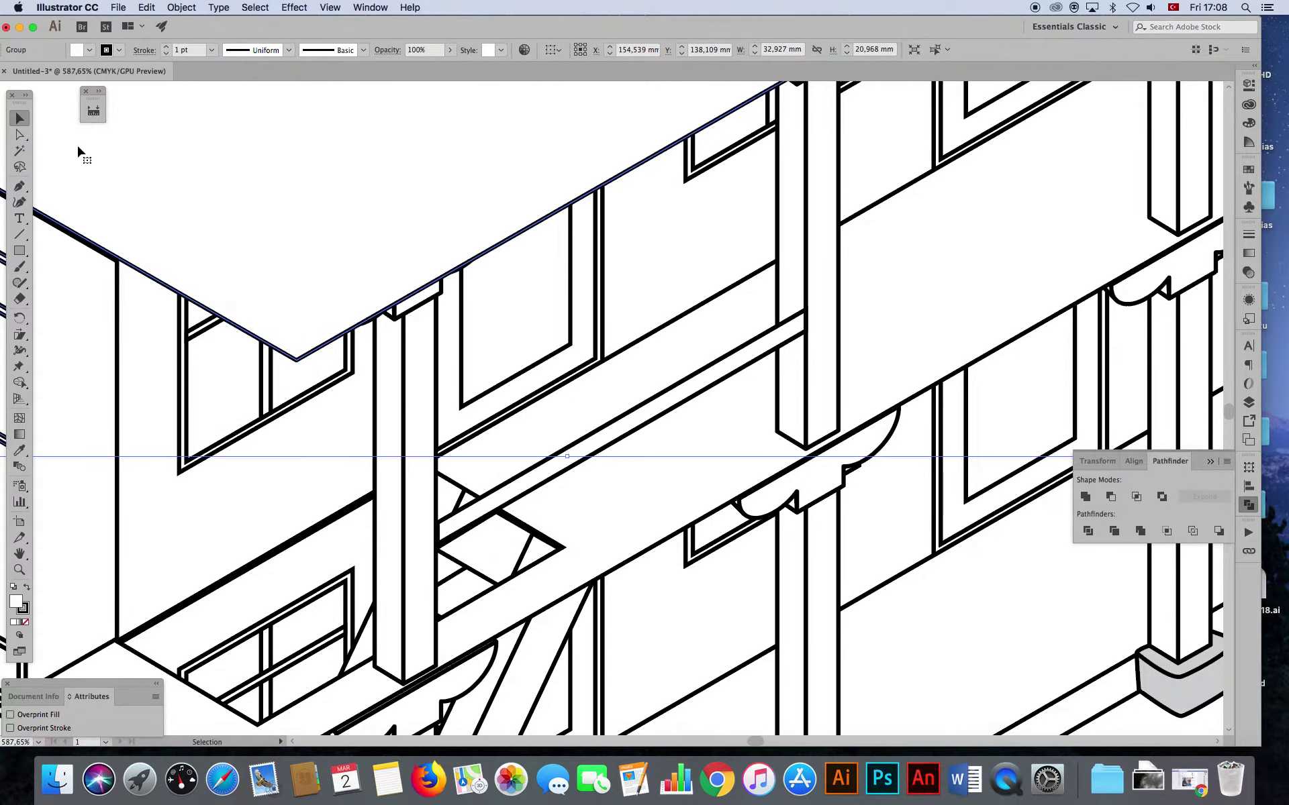
click(19, 134)
click(564, 454)
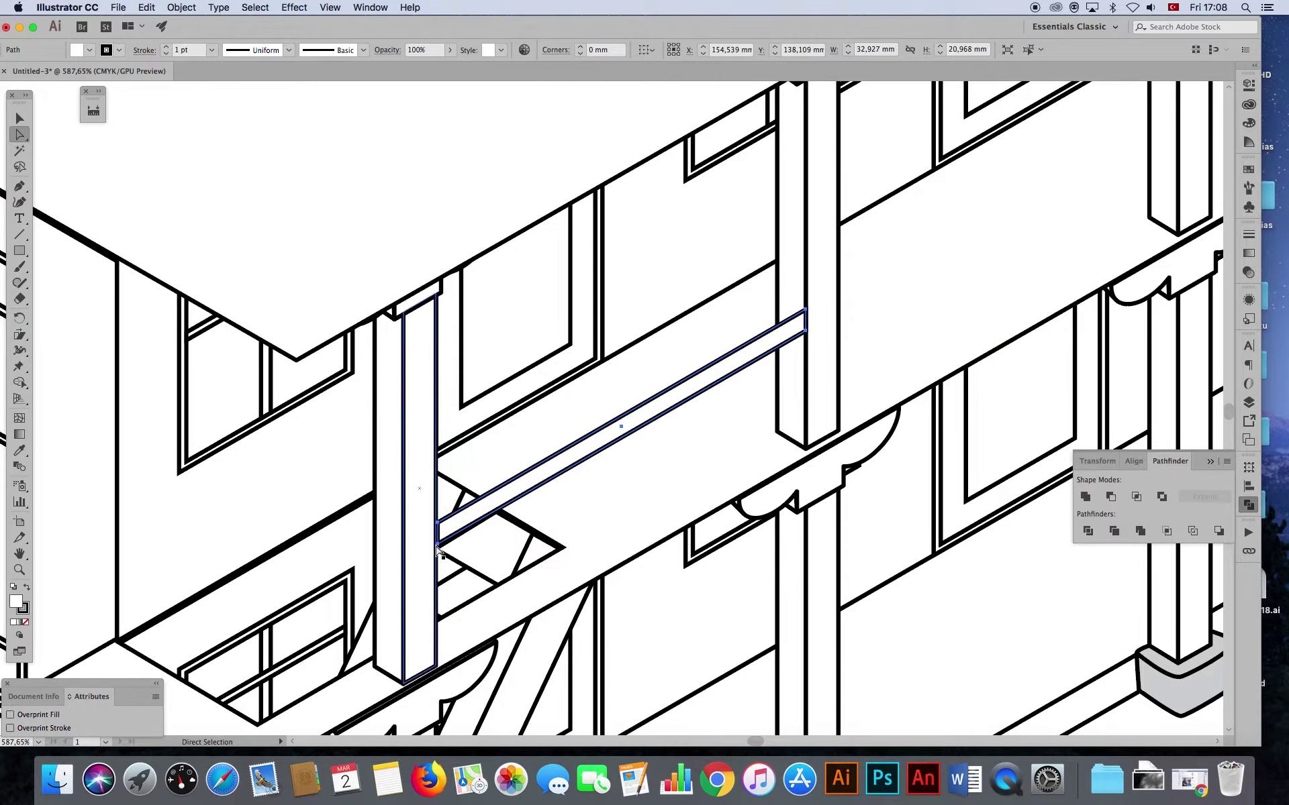
click(439, 544)
drag(806, 333, 780, 309)
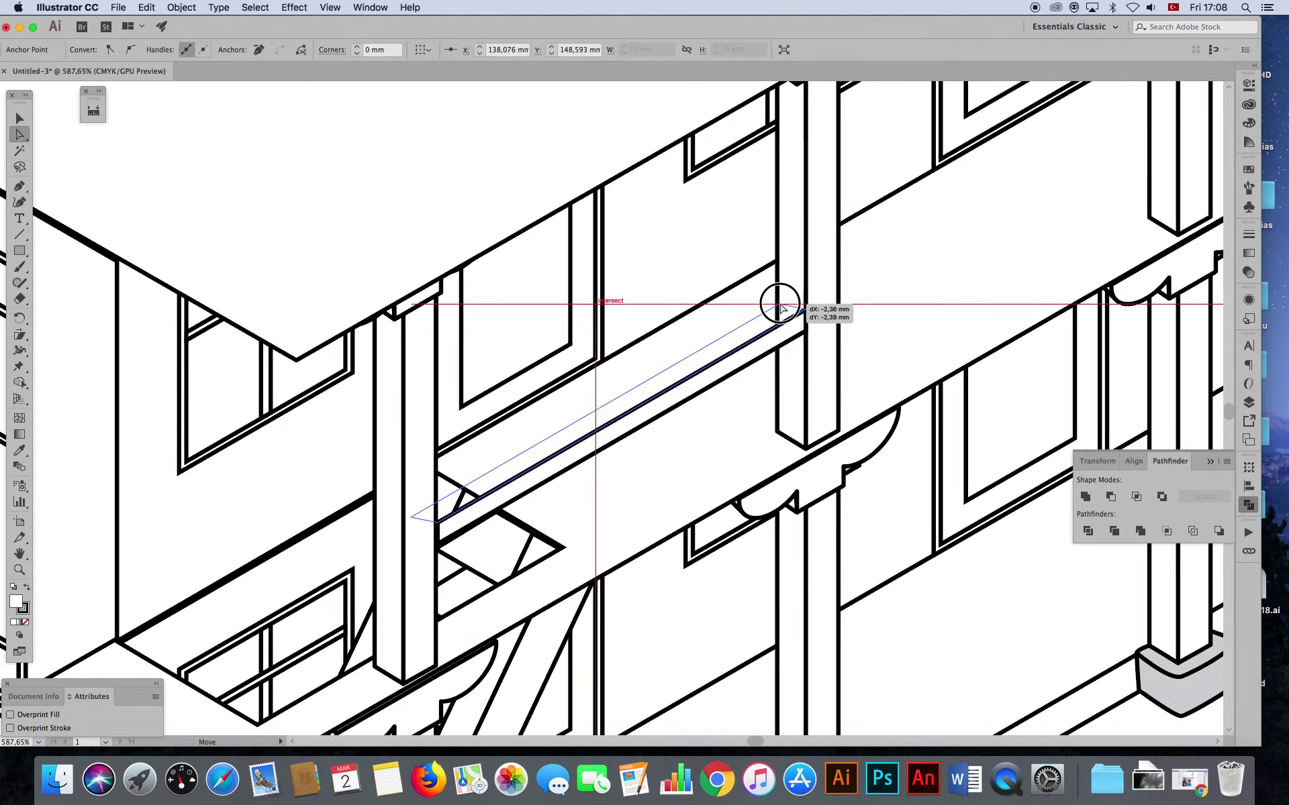
drag(780, 309, 792, 310)
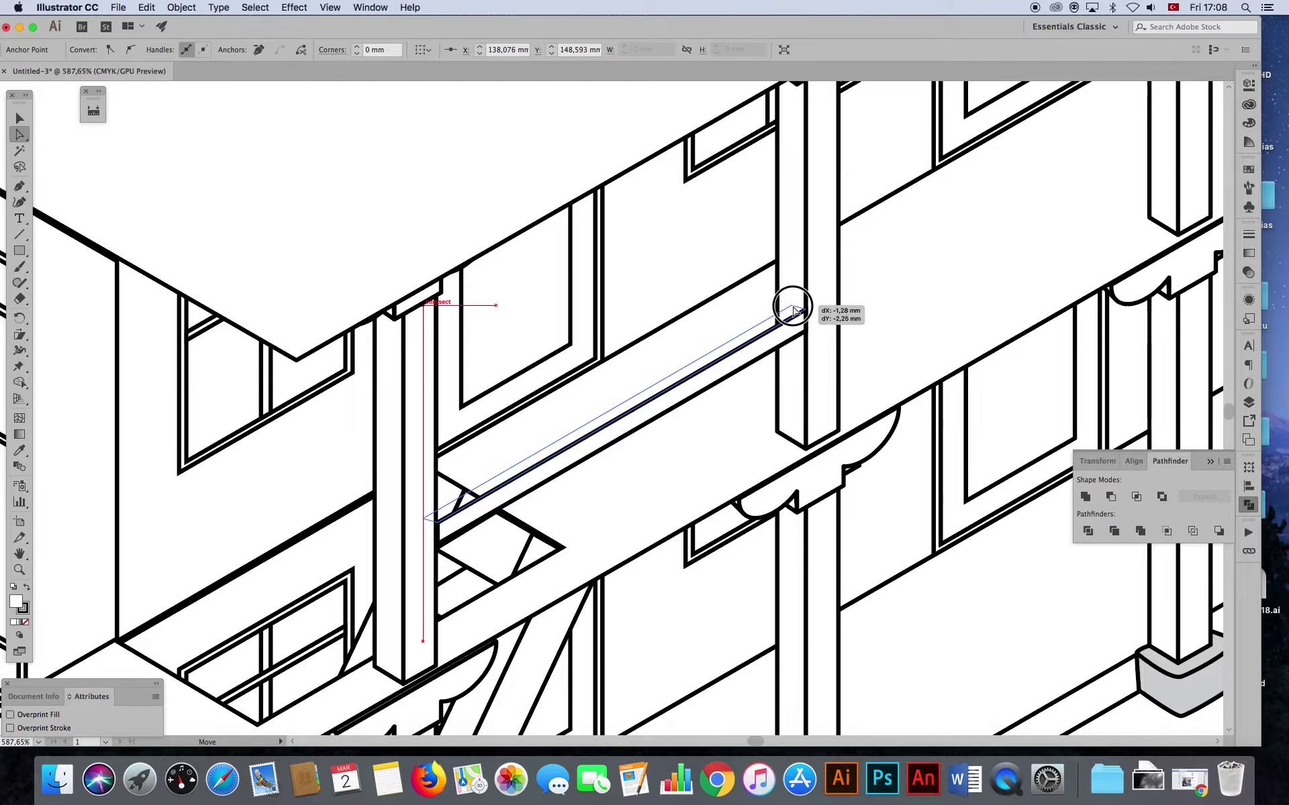
drag(794, 310, 804, 308)
- Select the finished doubled rail and bring up its stroke settings
click(20, 118)
click(802, 320)
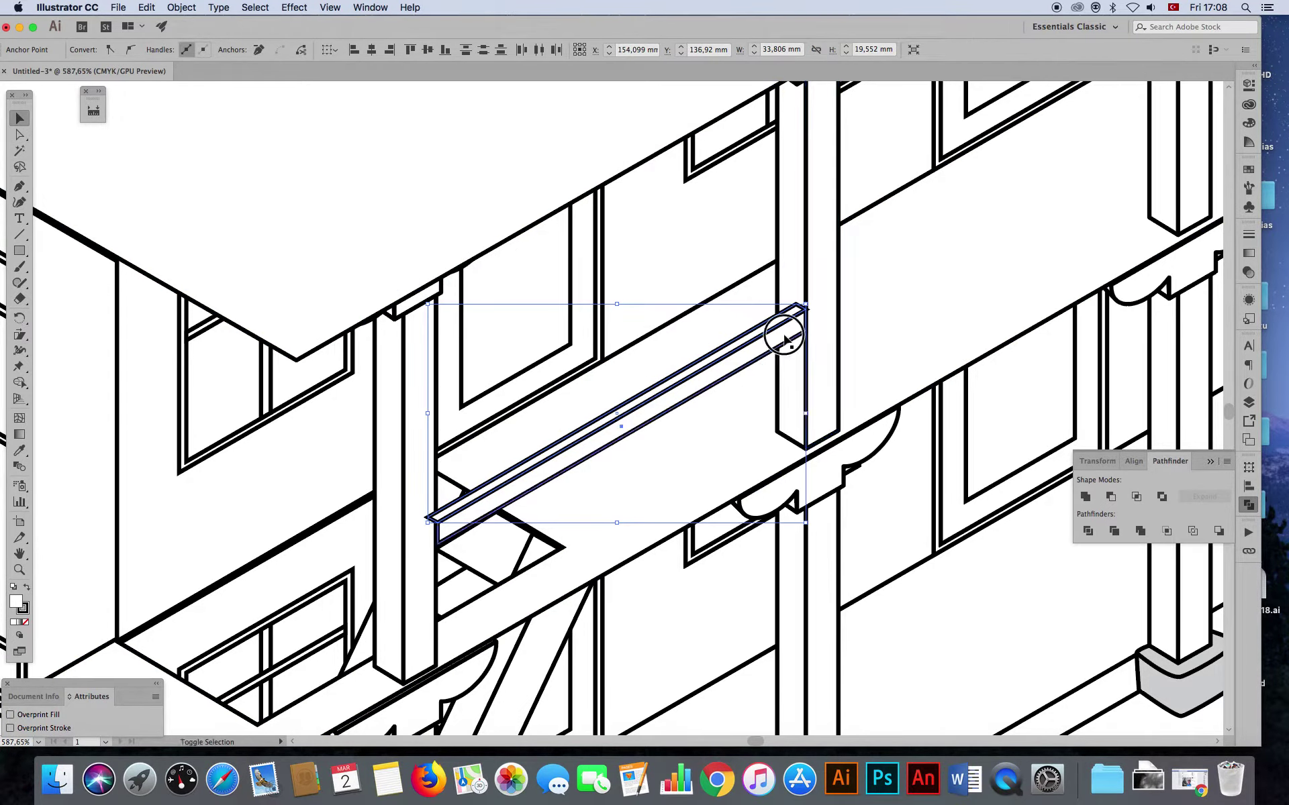
click(1247, 236)
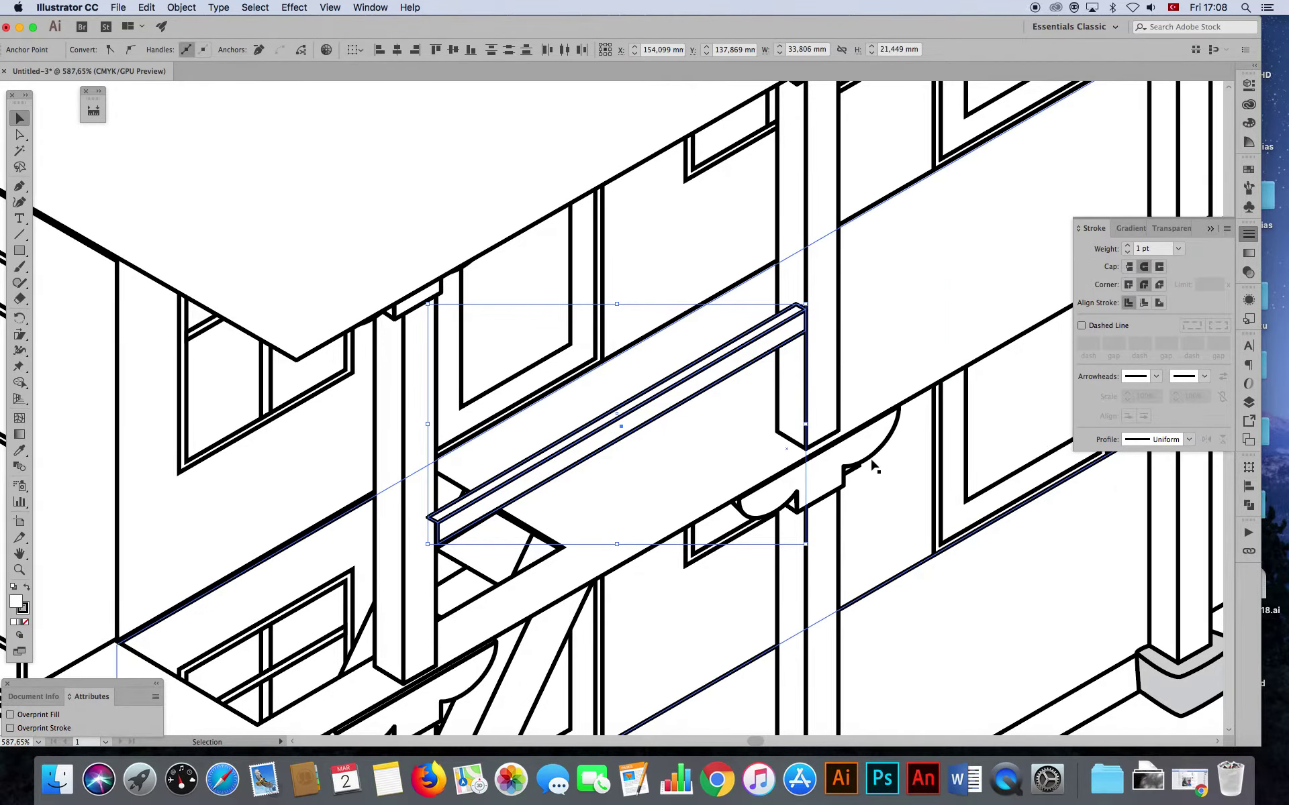
key(super+minus)
key(super+minus)
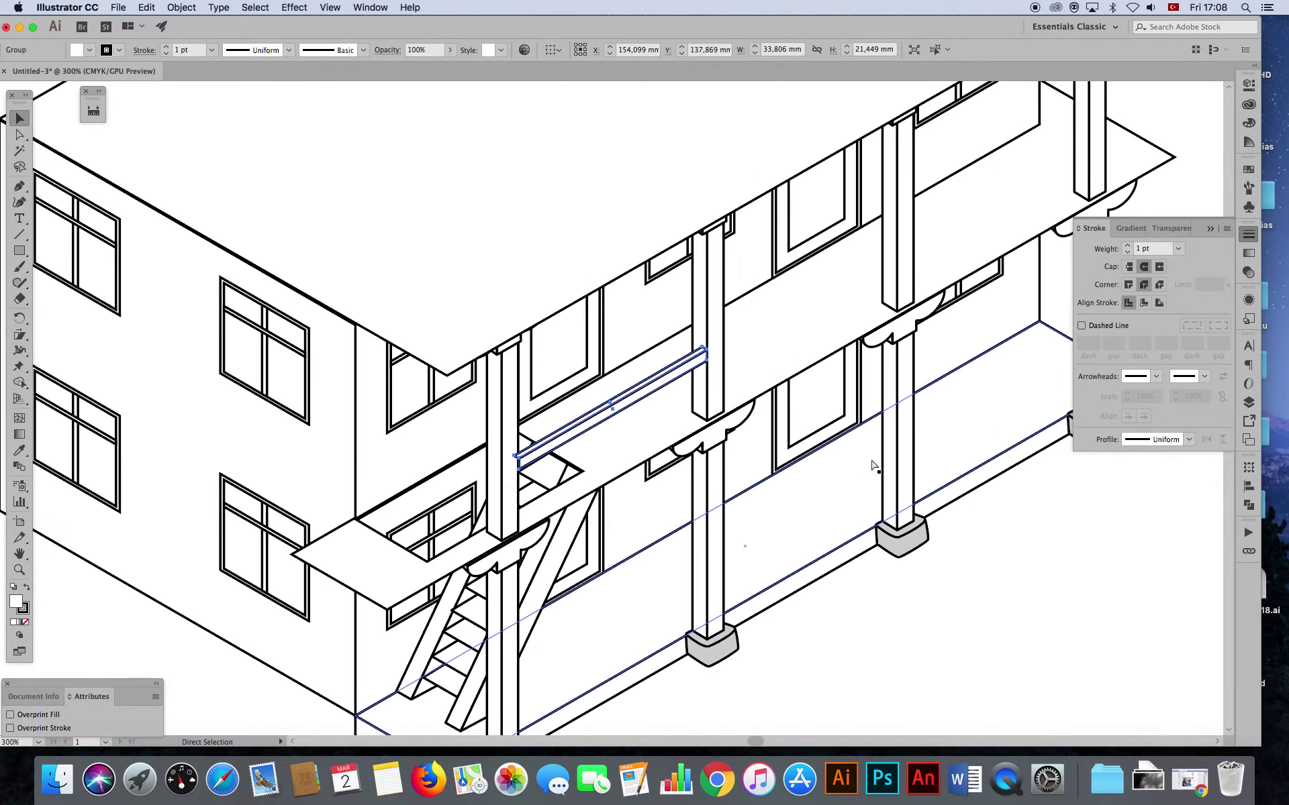
- Alt-drag a copy of the rail into the next balcony bay between the columns
key(super+minus)
click(845, 516)
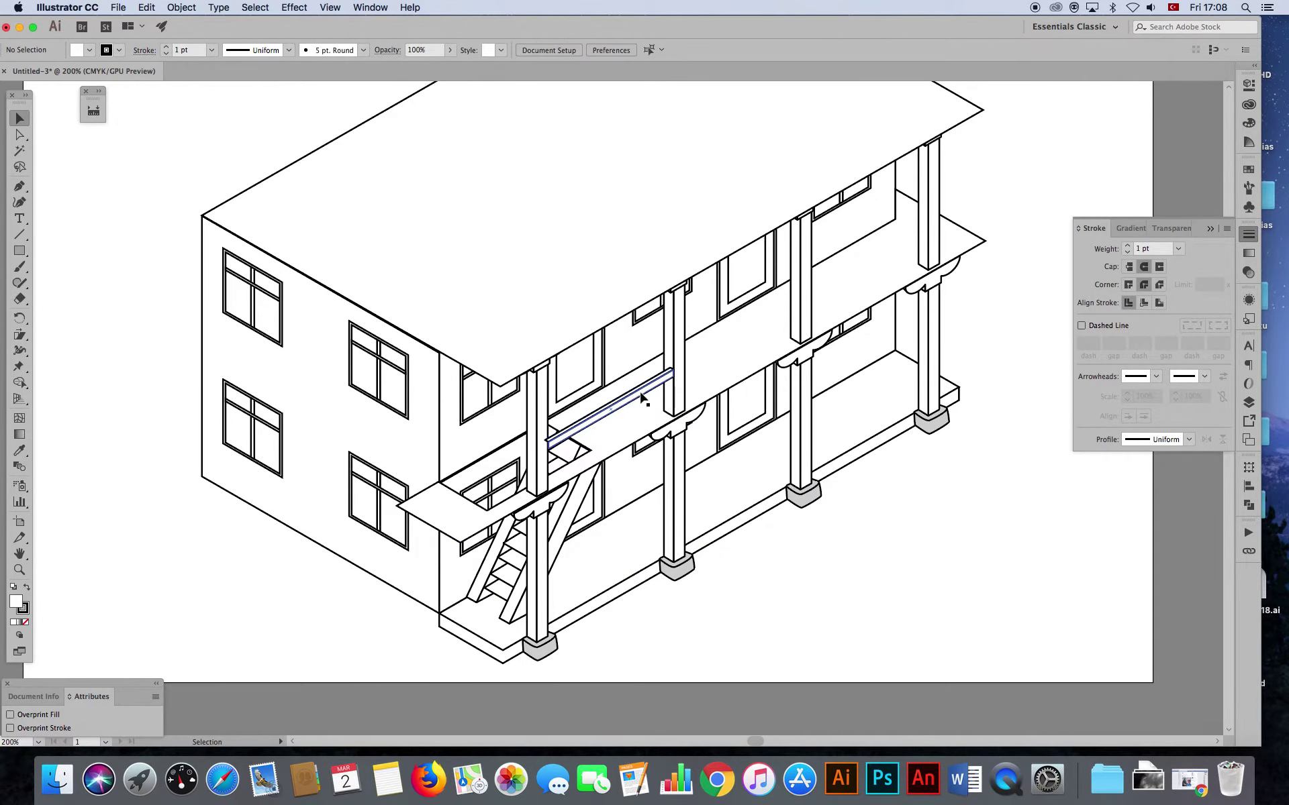
key(z)
drag(661, 426, 547, 496)
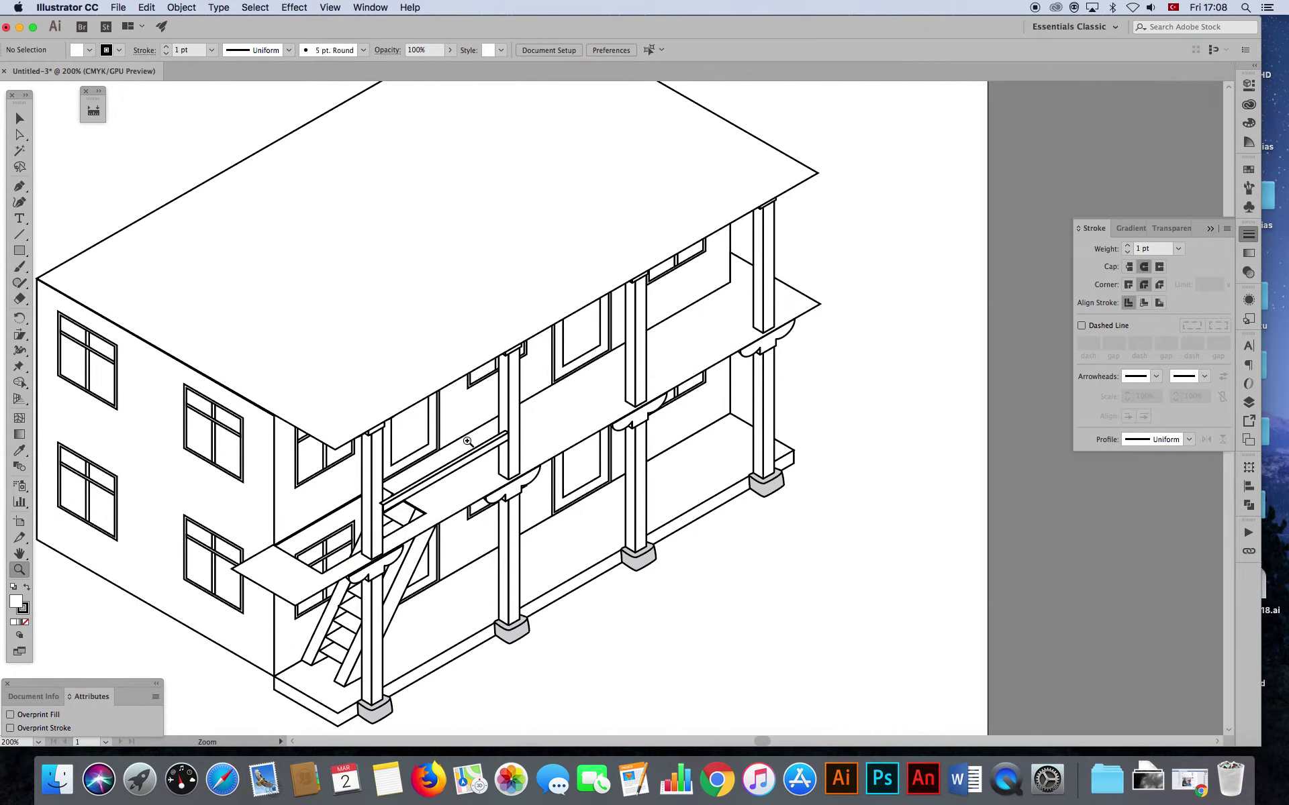
click(481, 431)
click(19, 119)
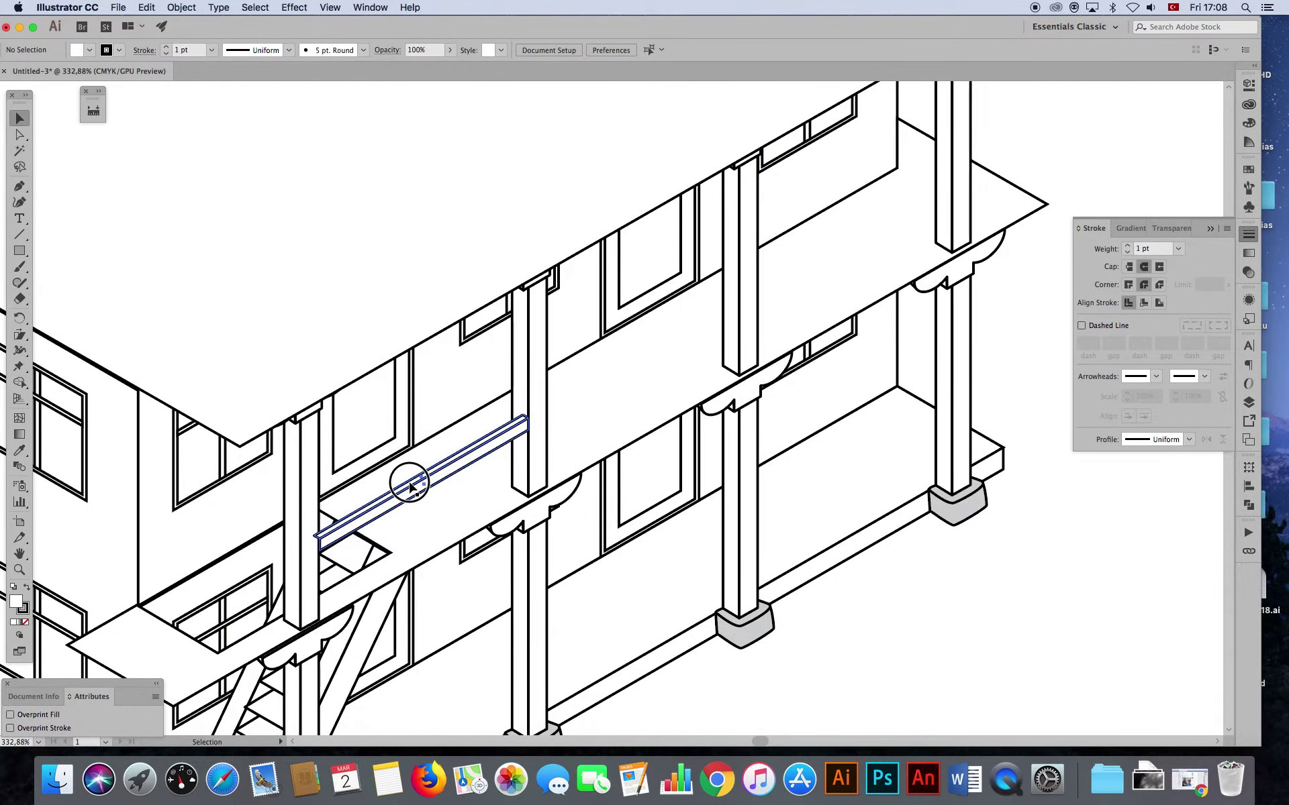
drag(410, 488, 614, 373)
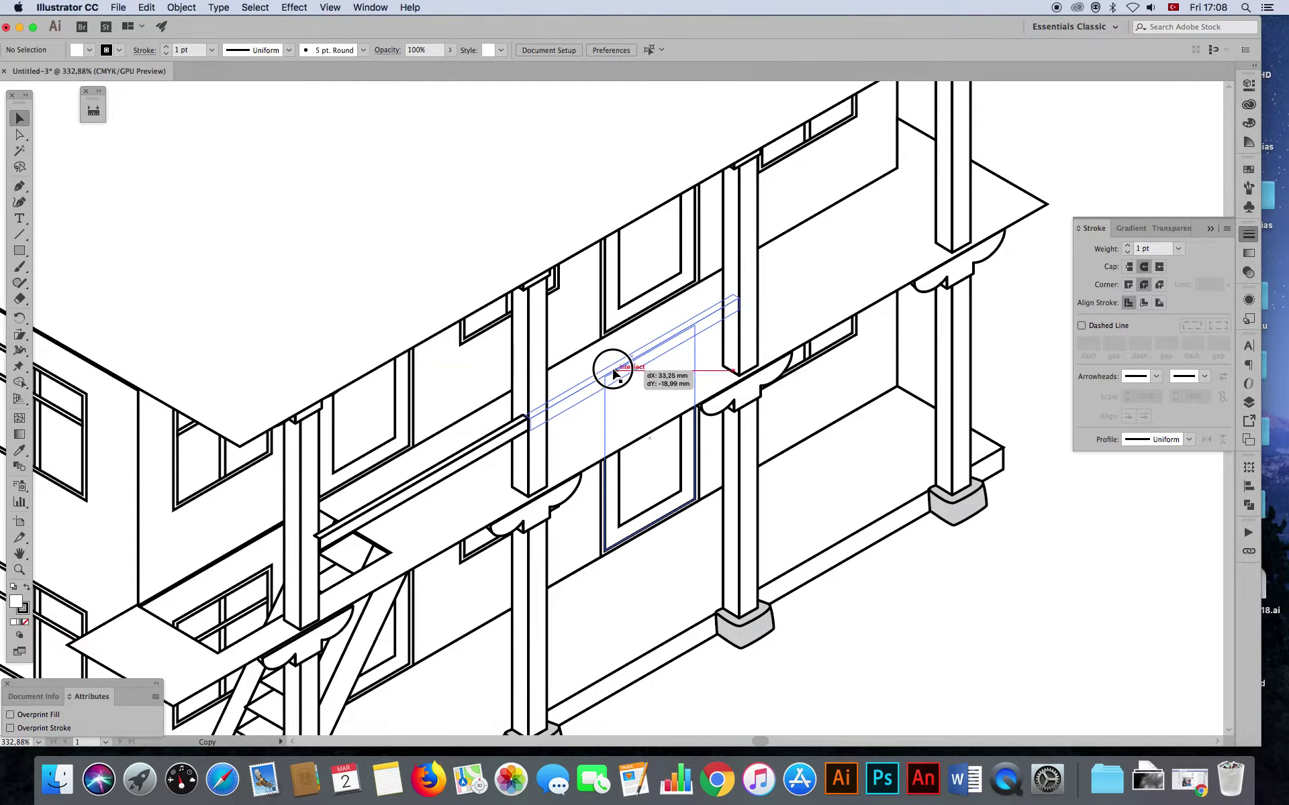
drag(614, 374, 612, 378)
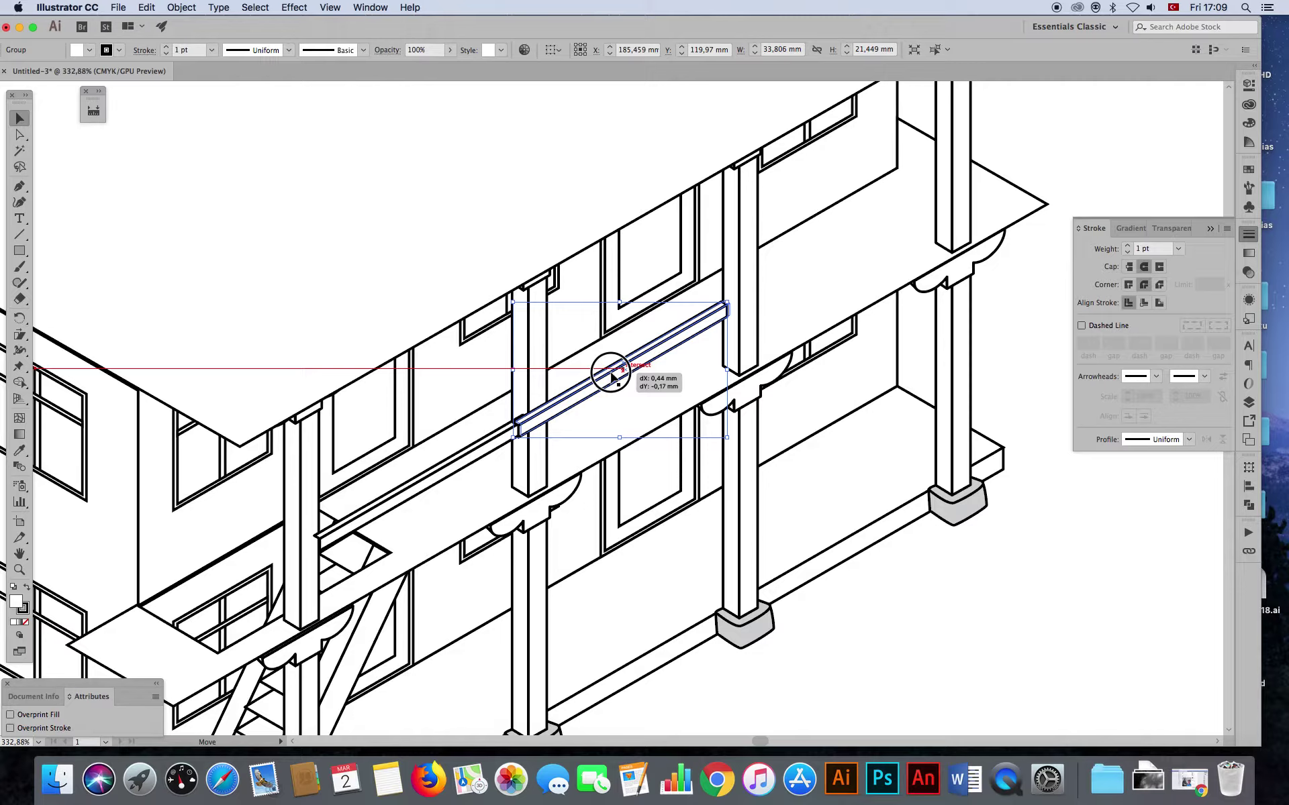
mouse_move(613, 377)
mouse_down()
mouse_move(637, 379)
mouse_move(847, 261)
mouse_up()
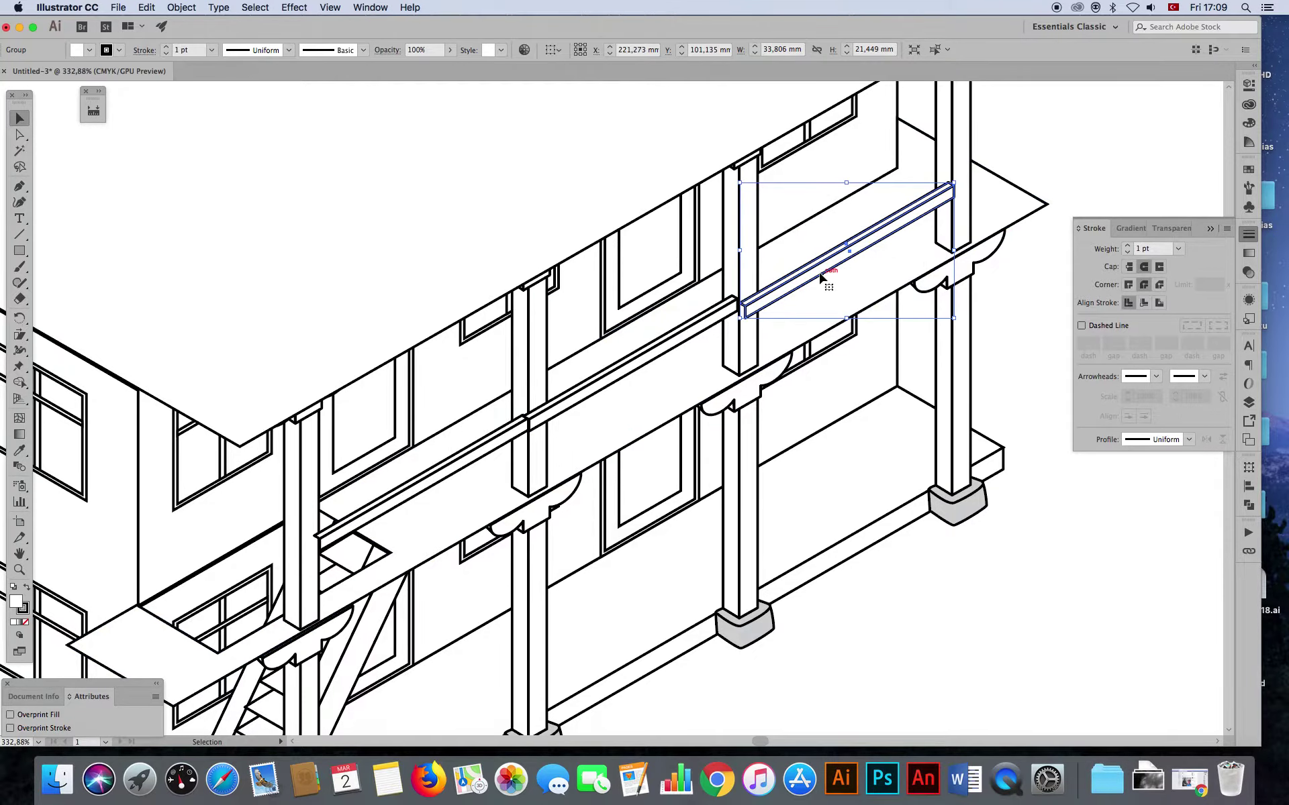
- Copy another rail onto the balcony's left end beside the staircase
drag(287, 504, 354, 447)
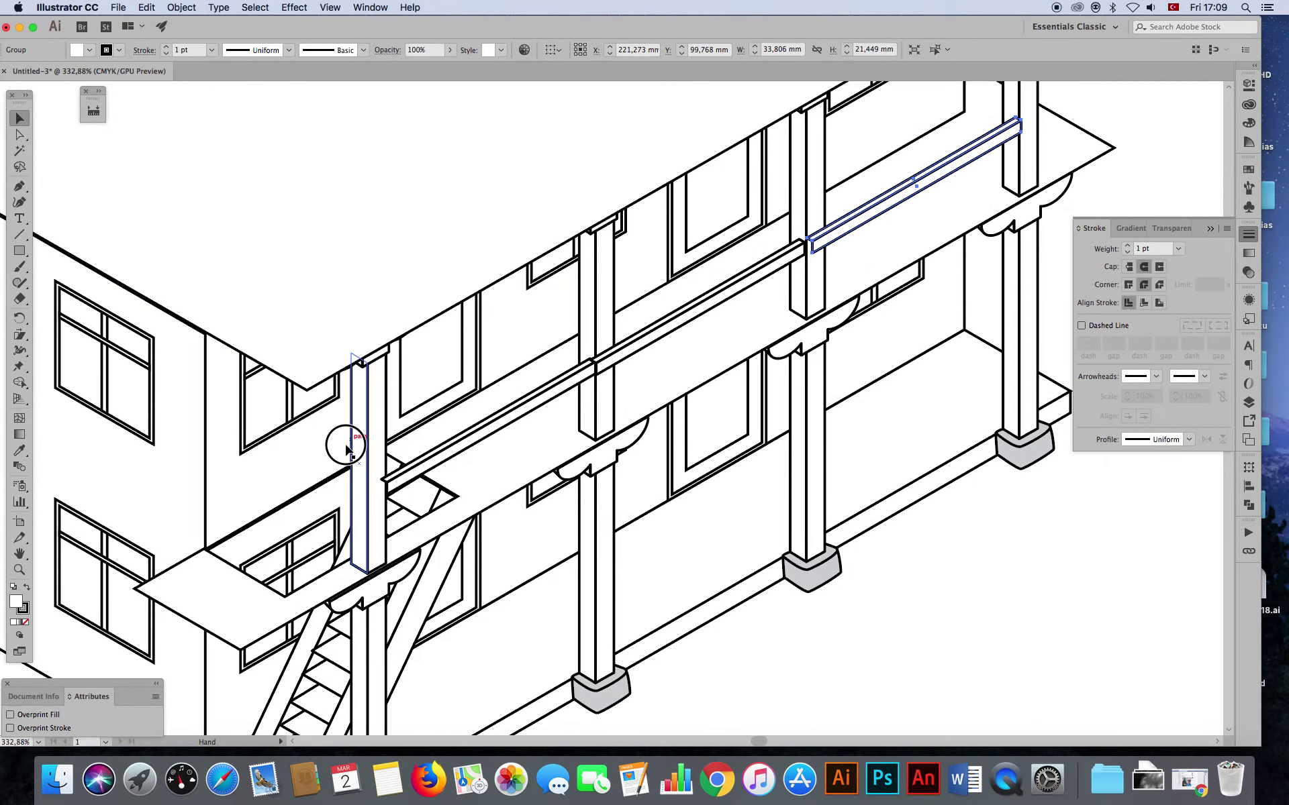
drag(535, 411, 307, 540)
key(ctrl+minus)
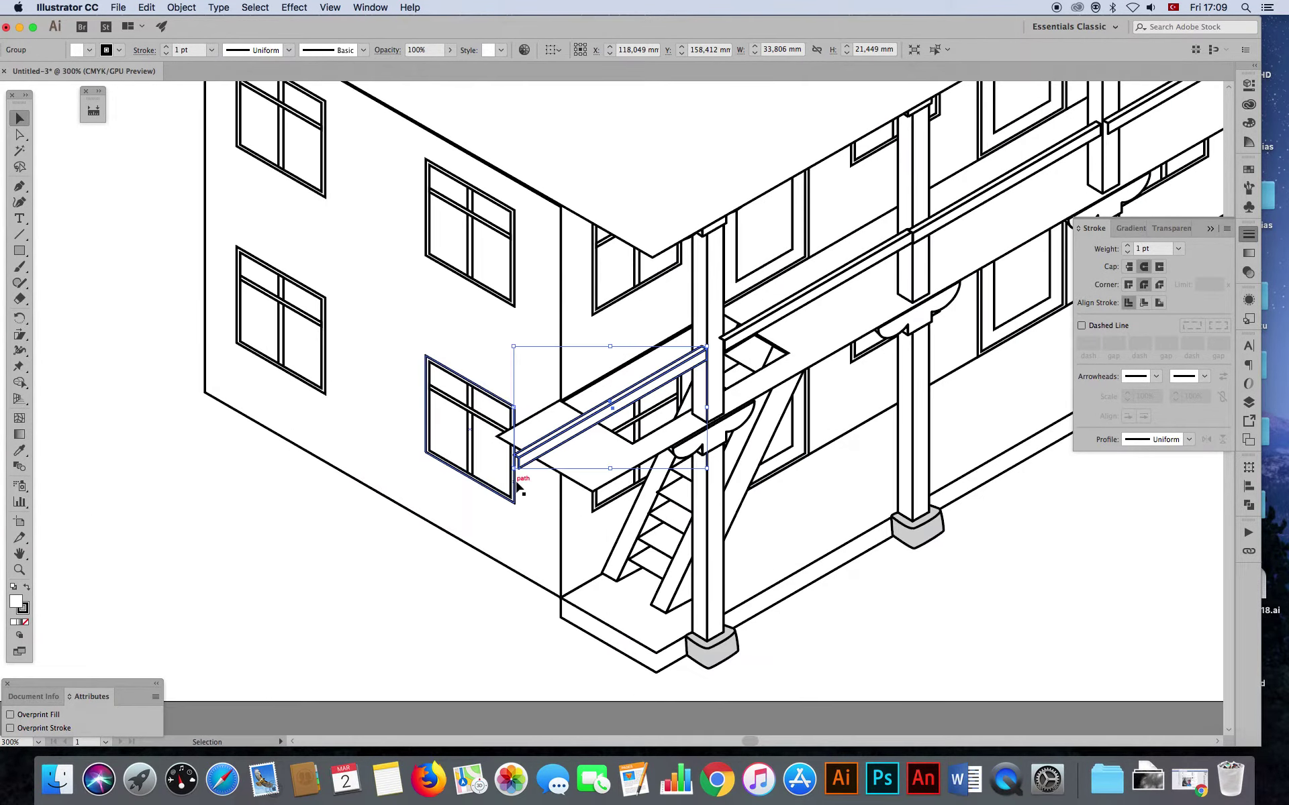
scroll(517, 485, right, 10)
scroll(516, 484, up, 3)
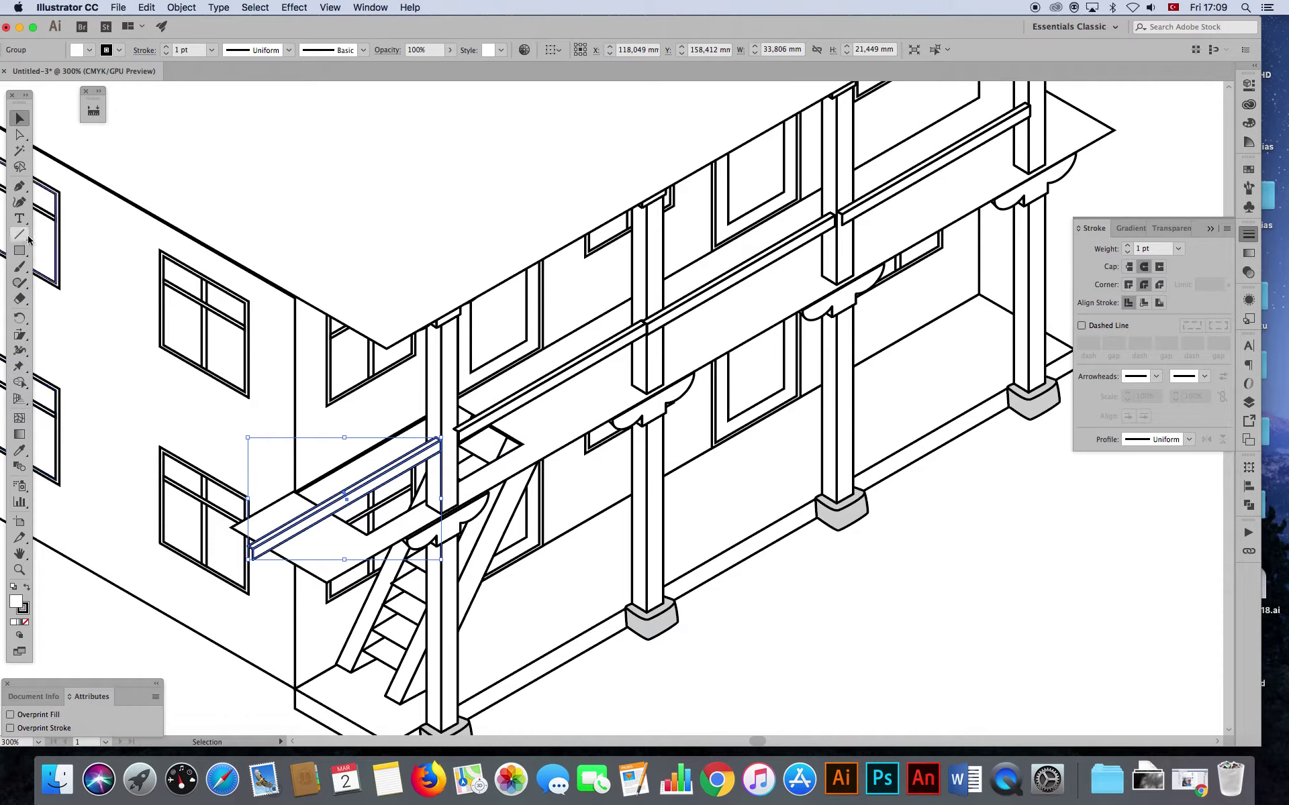
- Draw a long horizontal line below the porch and shear it -30° vertically
click(27, 237)
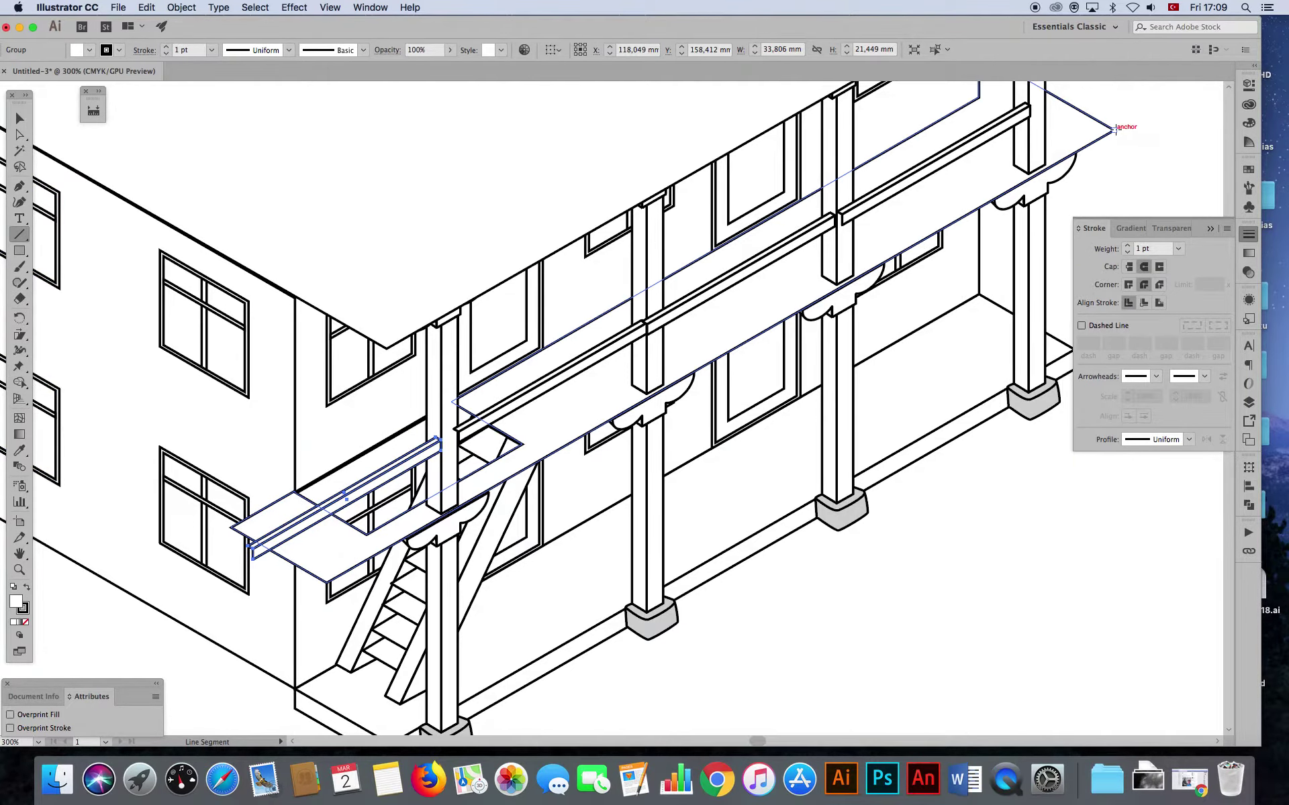
drag(234, 620, 930, 595)
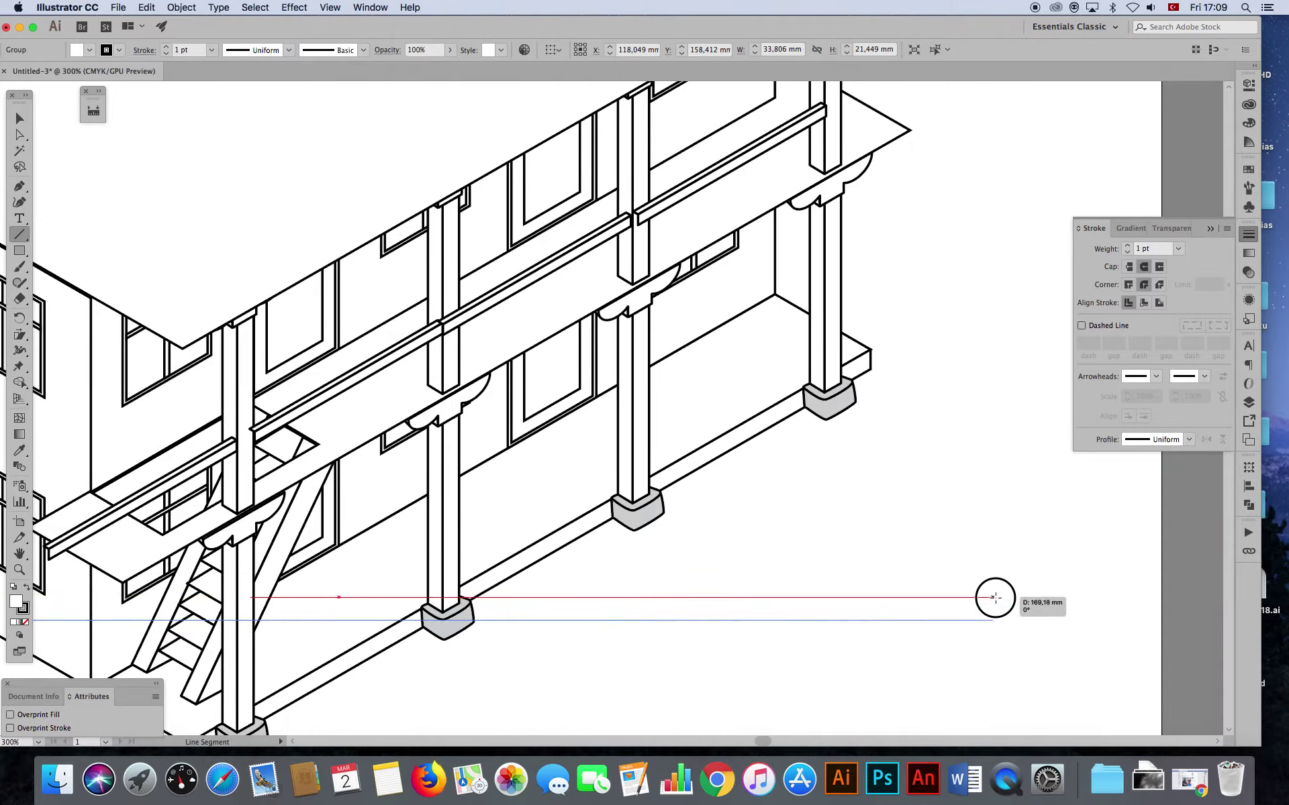
drag(930, 594, 993, 595)
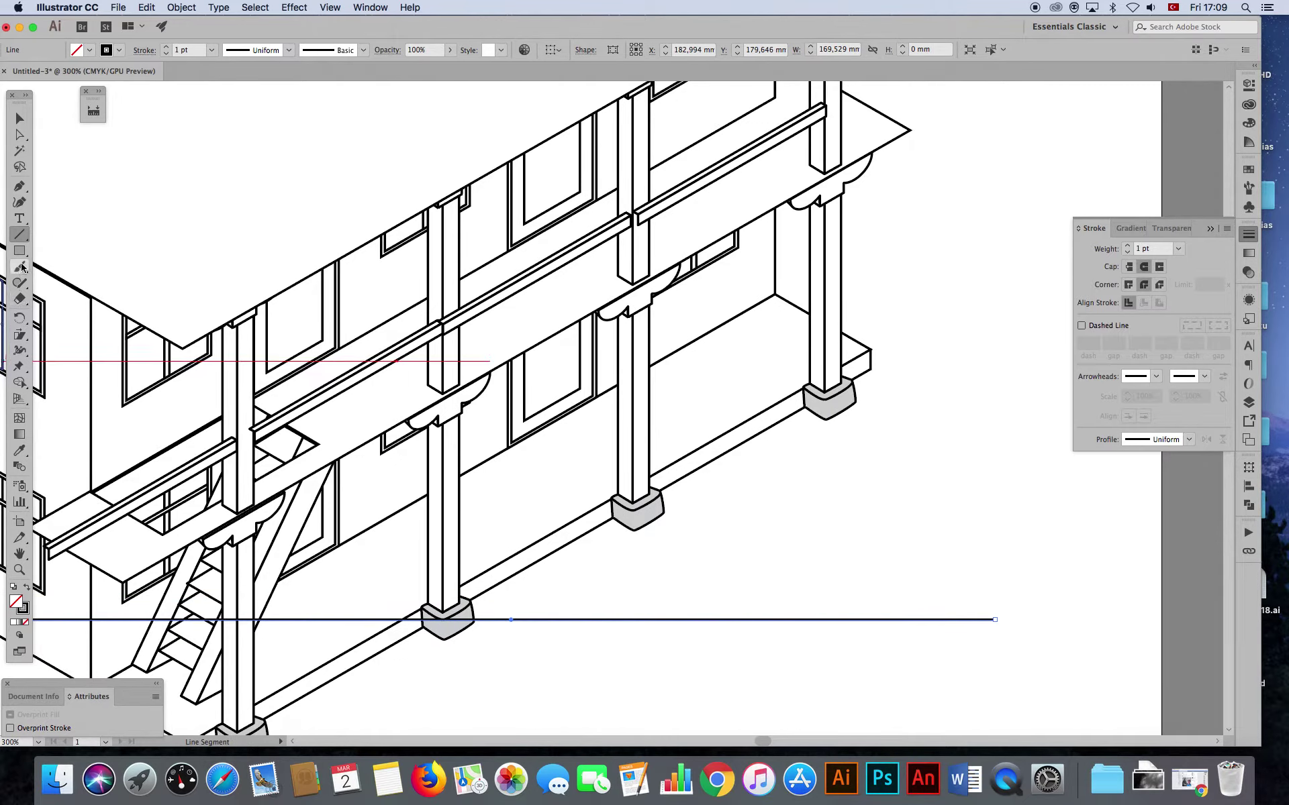
double_click(20, 336)
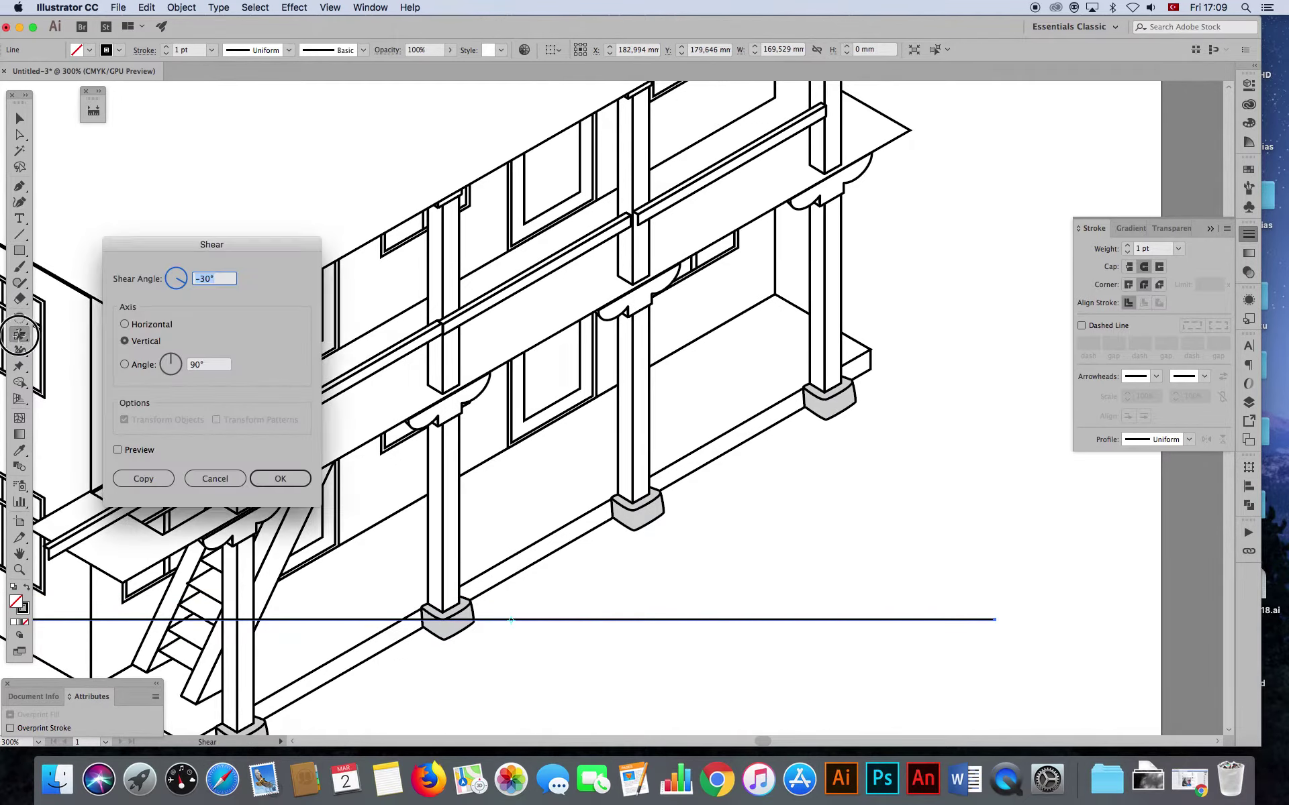
key(Return)
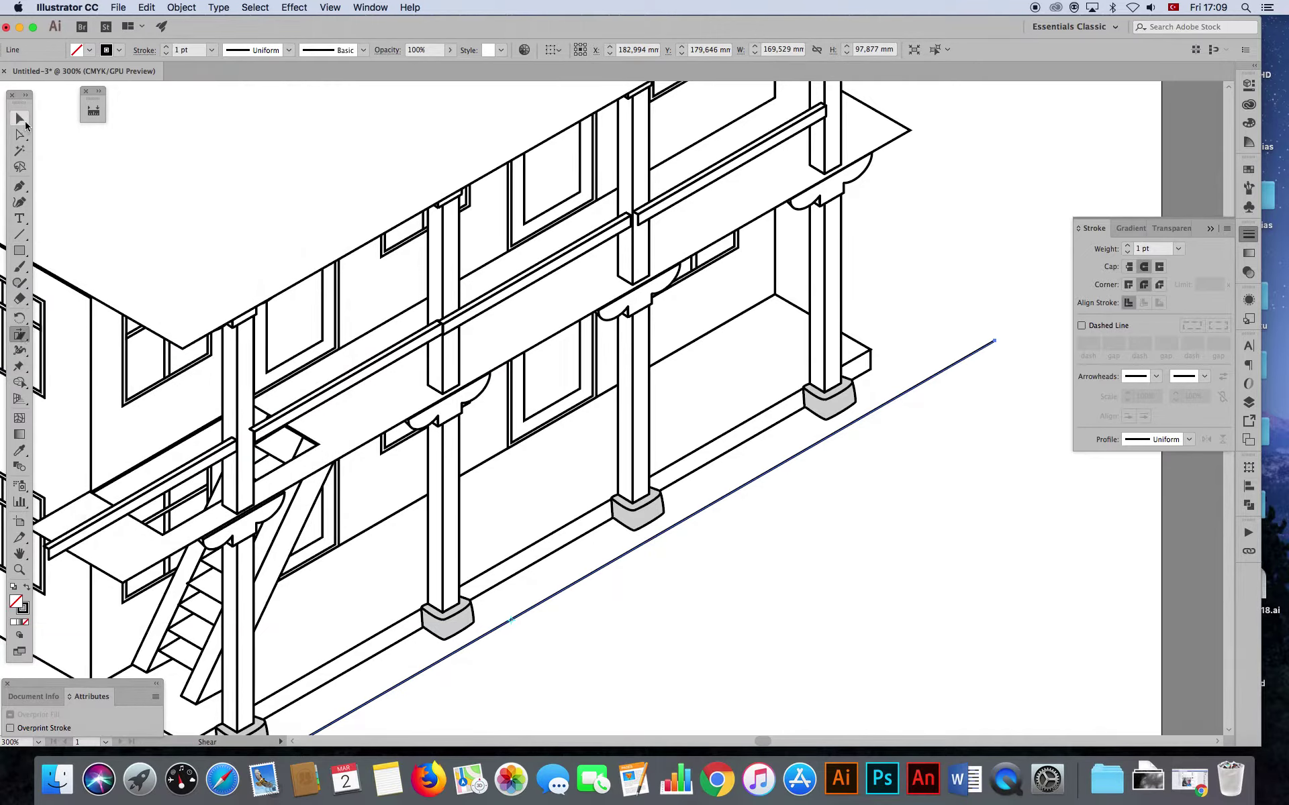
- Give the sheared line a red stroke and move it onto the upper balcony beam
click(24, 122)
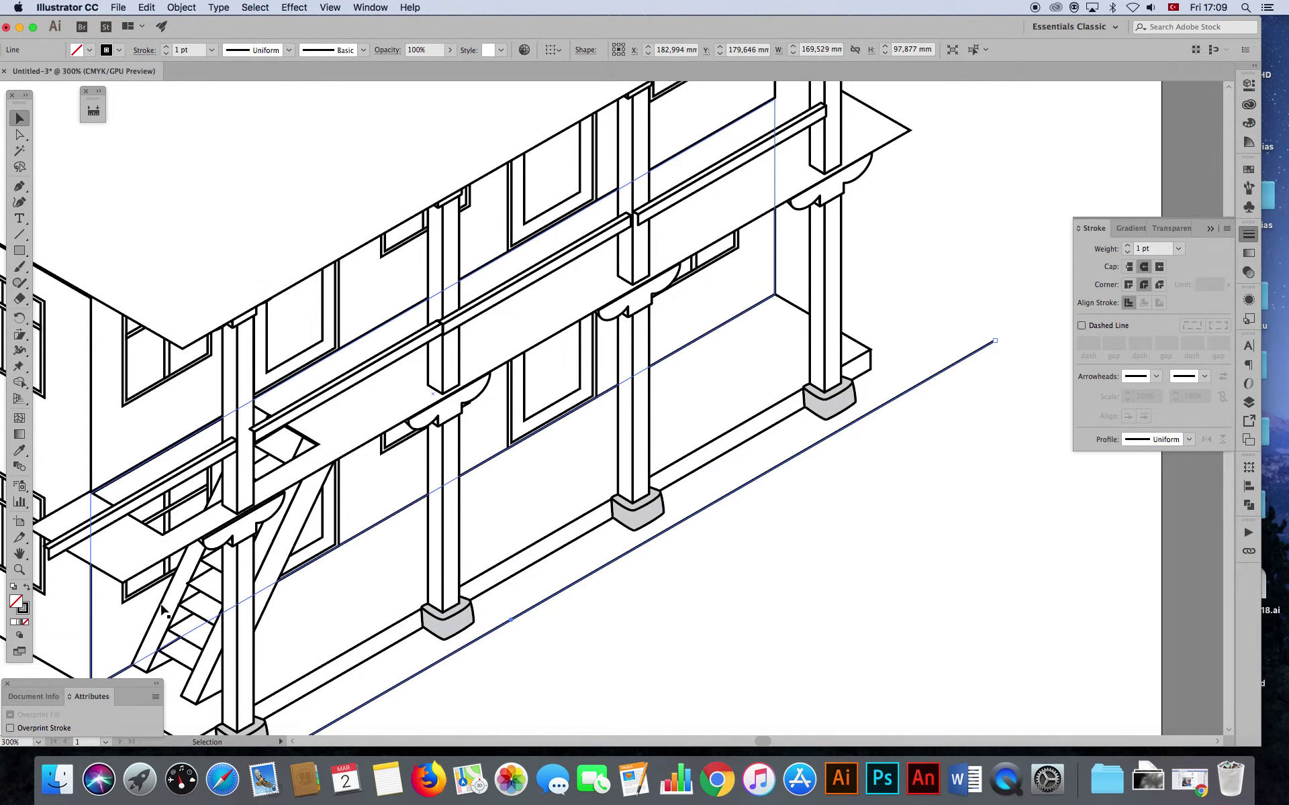
click(24, 610)
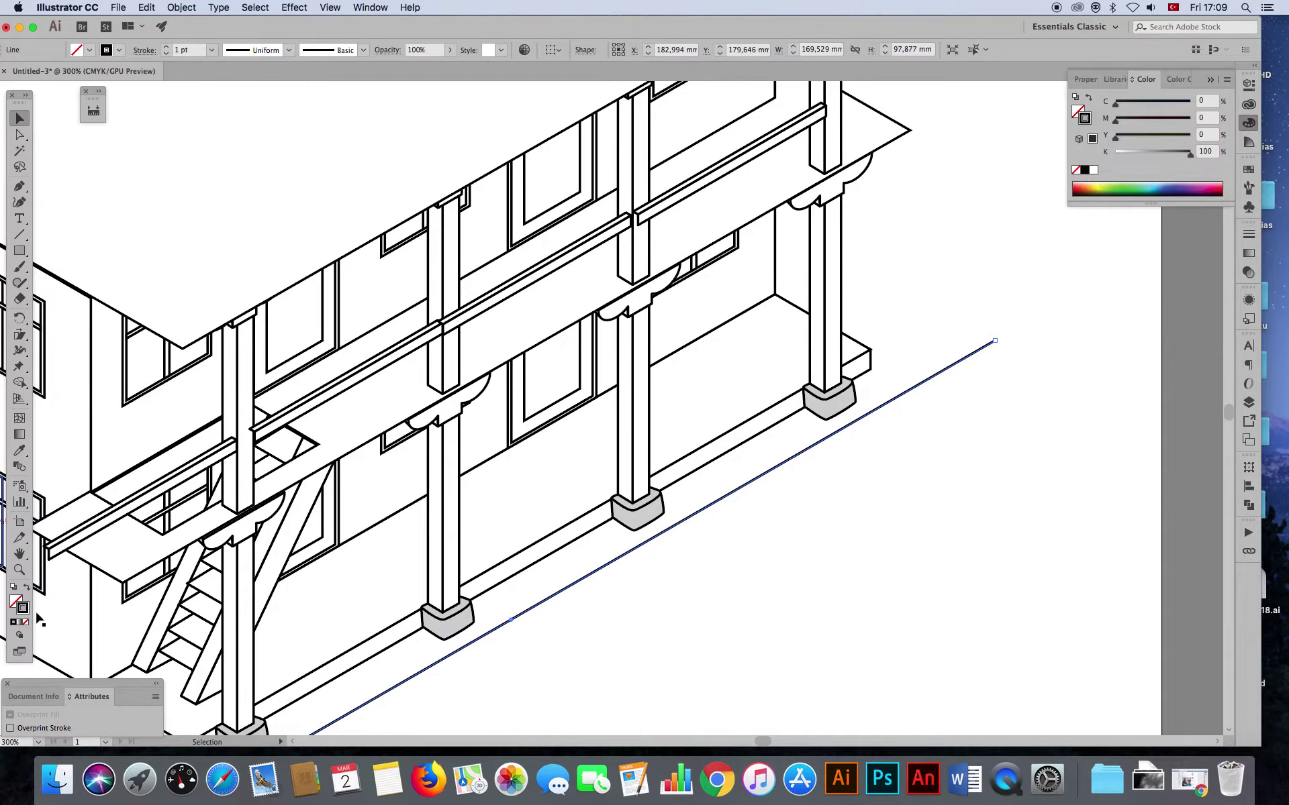
click(1095, 185)
drag(875, 410, 871, 411)
click(1083, 187)
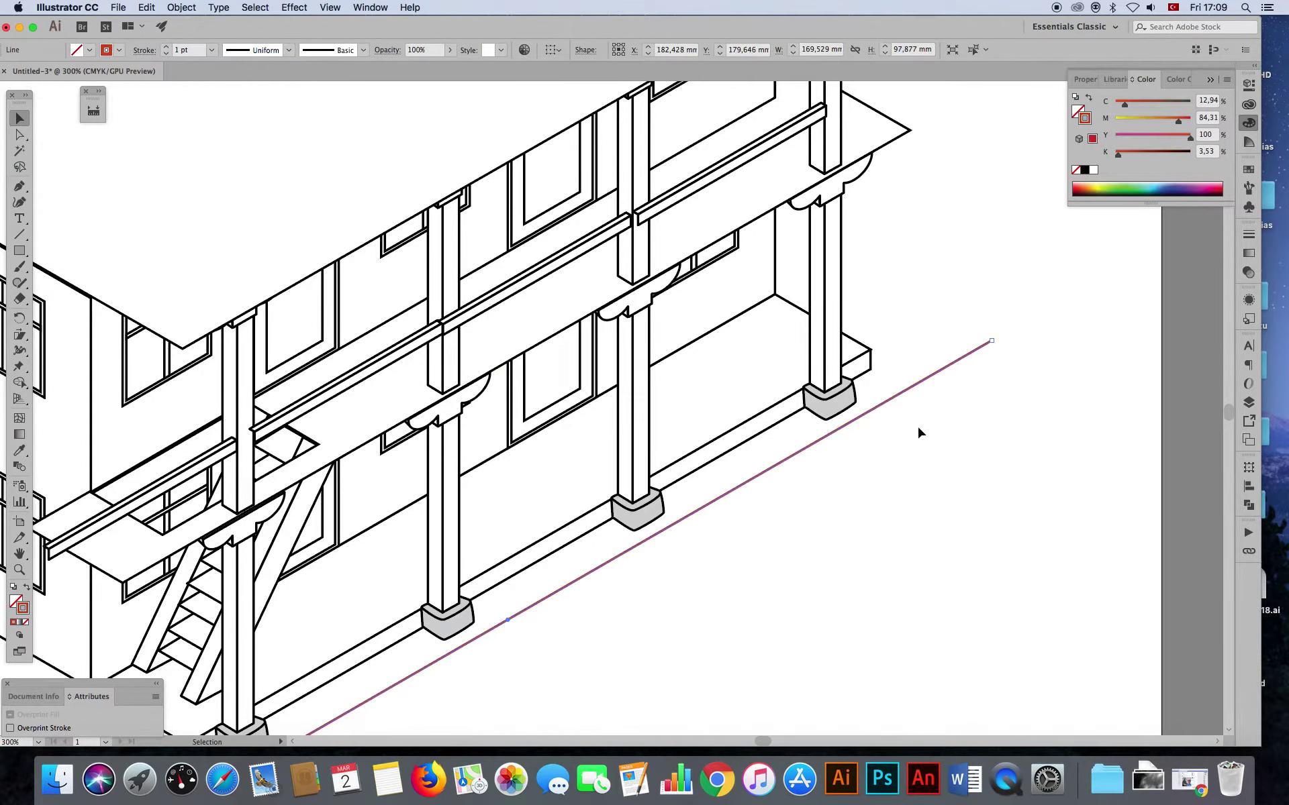
click(917, 432)
drag(843, 425, 807, 122)
scroll(667, 425, left, 10)
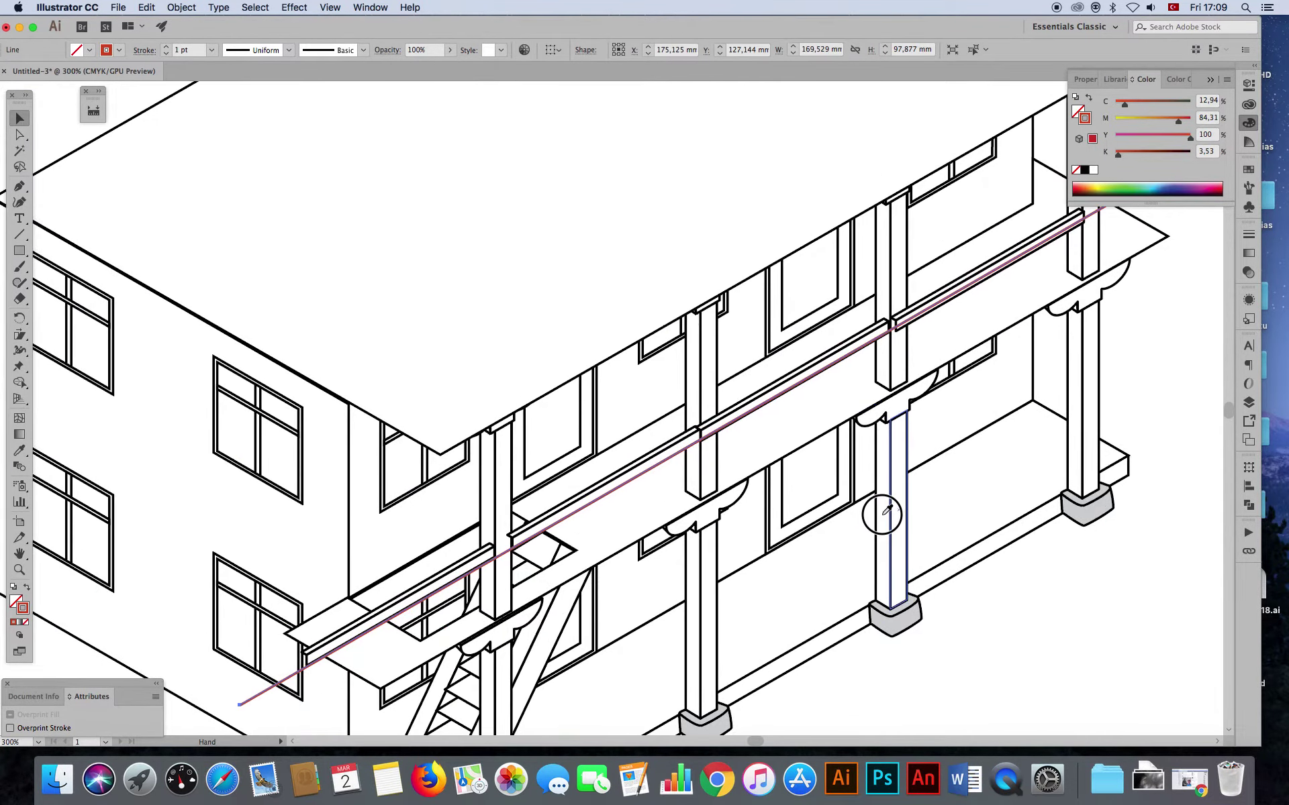
- Zoom into the beam-column junction, check in Outline mode, and snap the first handrail piece to the red guide
click(14, 575)
mouse_move(384, 617)
mouse_down()
mouse_move(575, 537)
mouse_move(598, 545)
mouse_up()
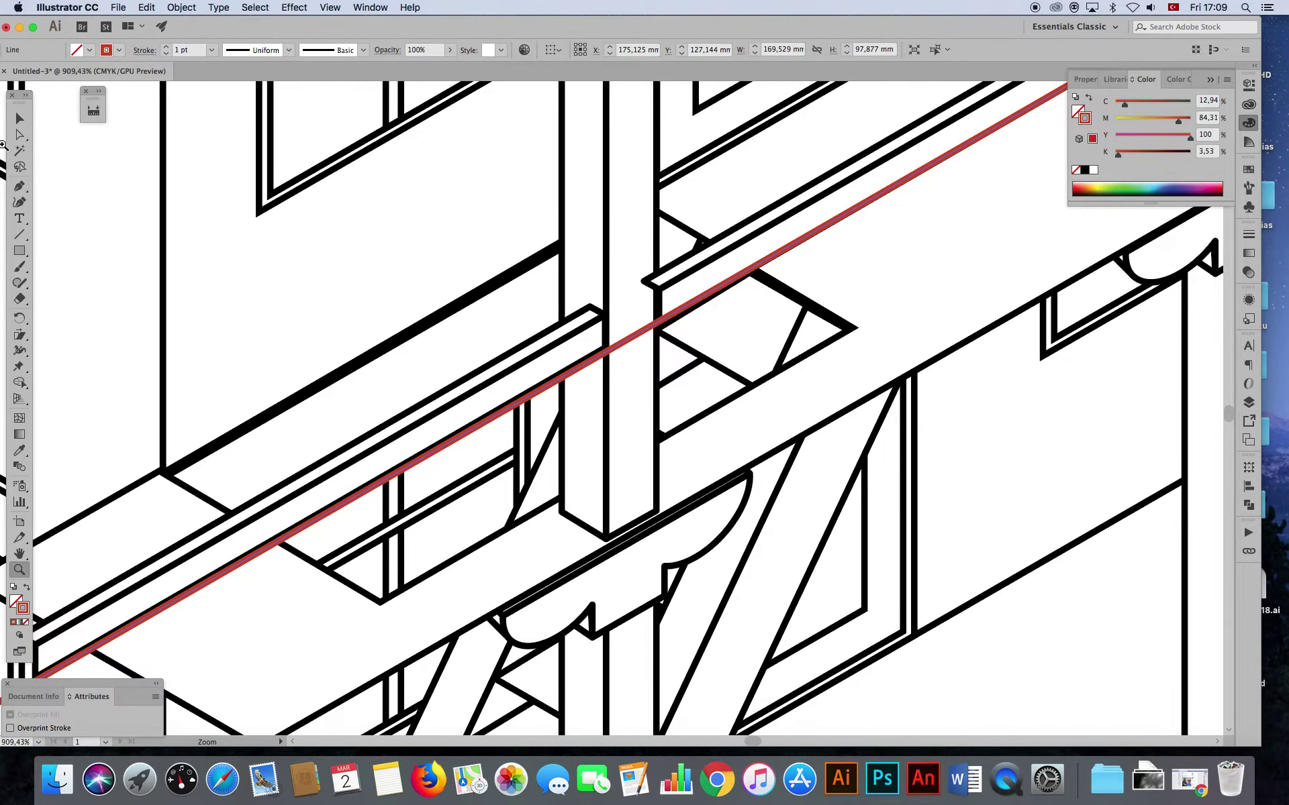
click(21, 117)
key(super+y)
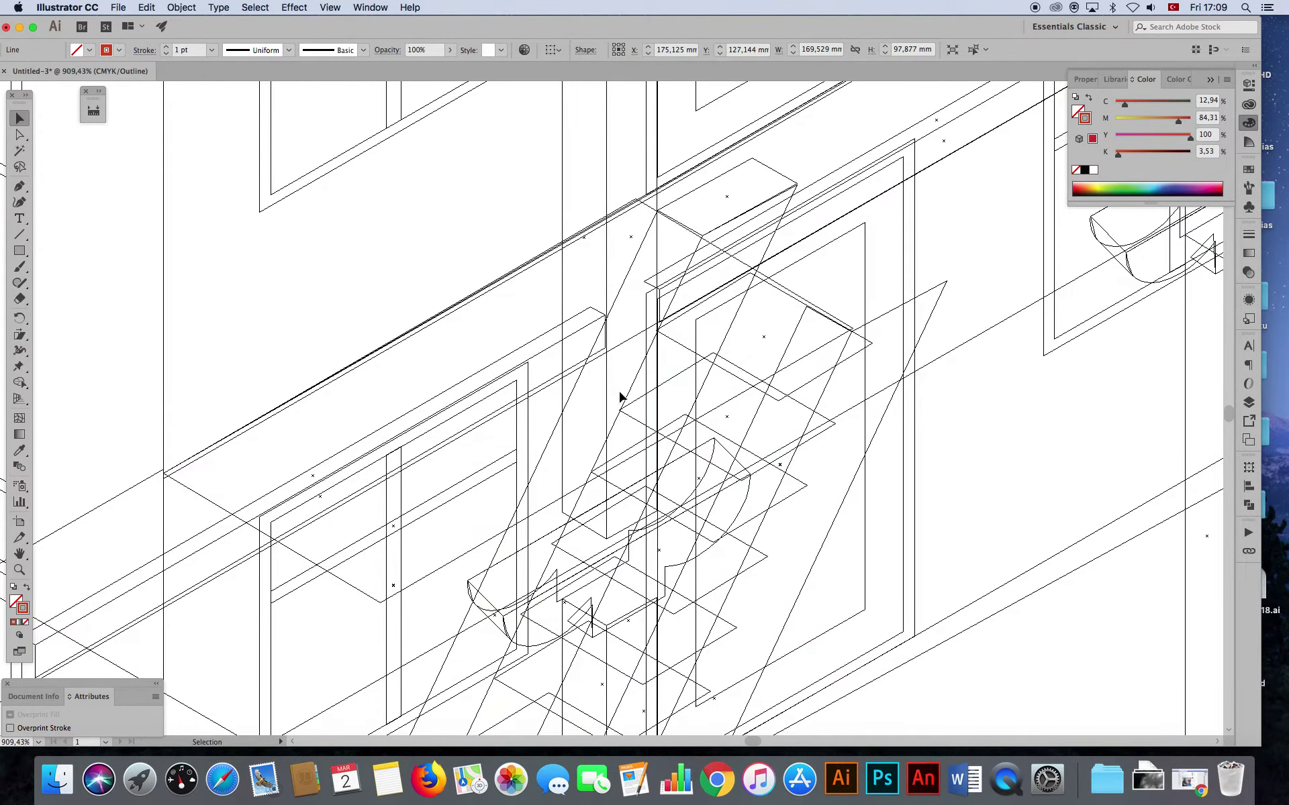
key(super+y)
click(596, 327)
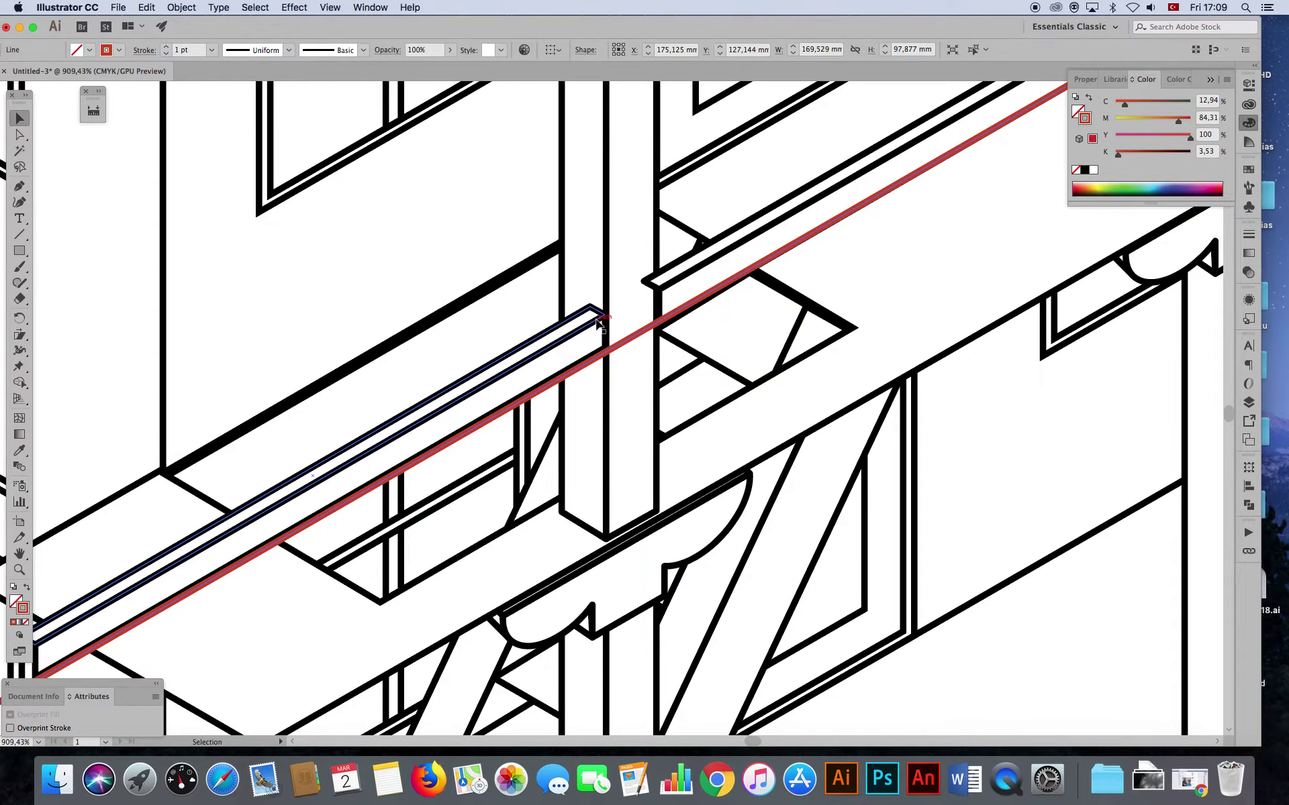
click(741, 307)
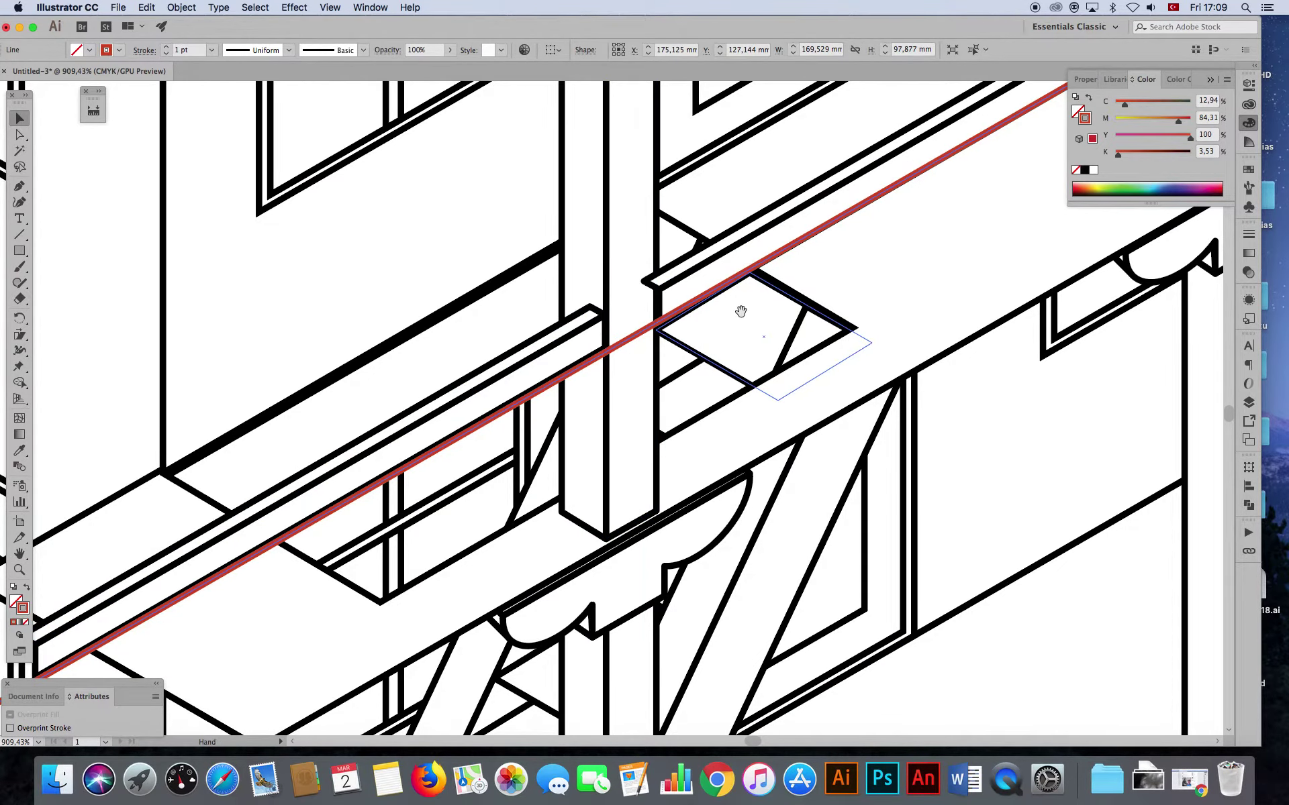
mouse_move(742, 307)
mouse_down()
mouse_move(535, 410)
mouse_move(629, 383)
mouse_up()
click(437, 421)
drag(459, 394, 466, 395)
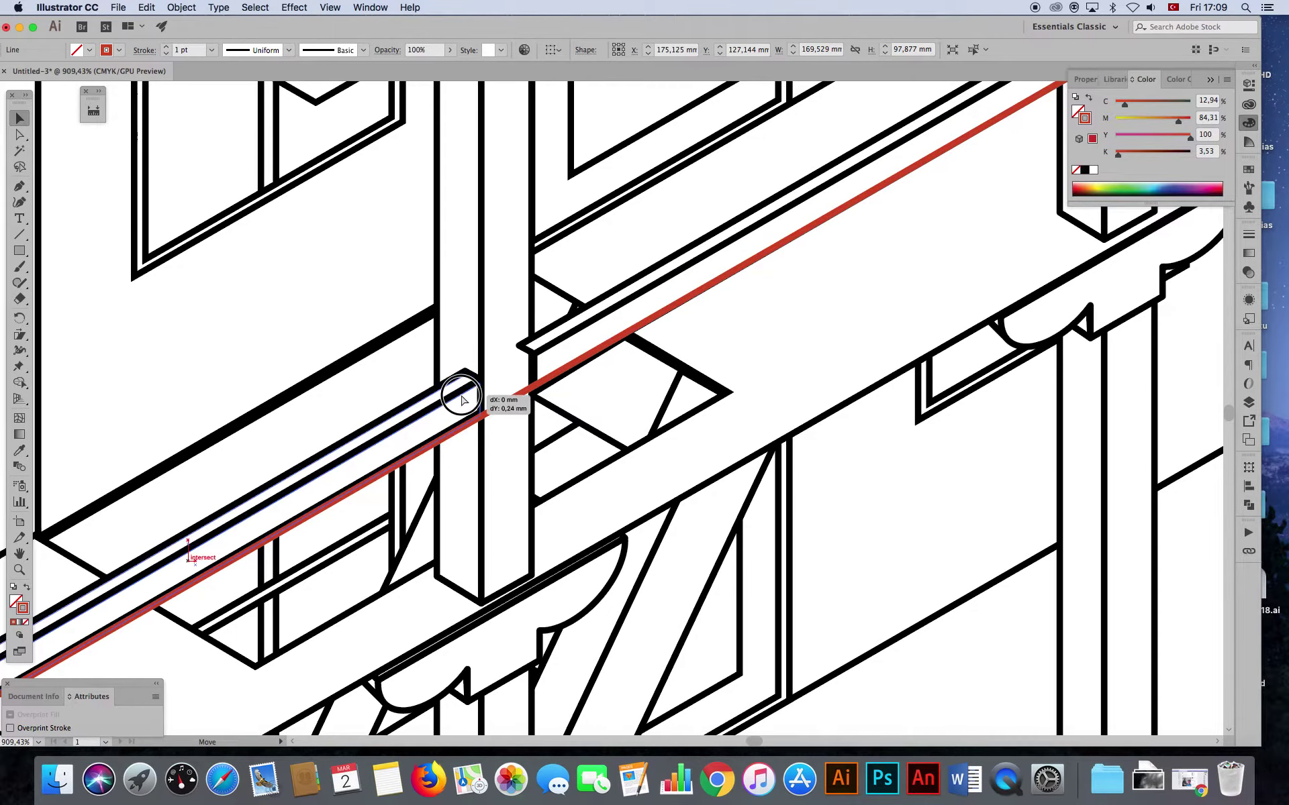
drag(463, 394, 476, 396)
- Raise the next handrail section onto the red guide, then zoom back out
click(519, 389)
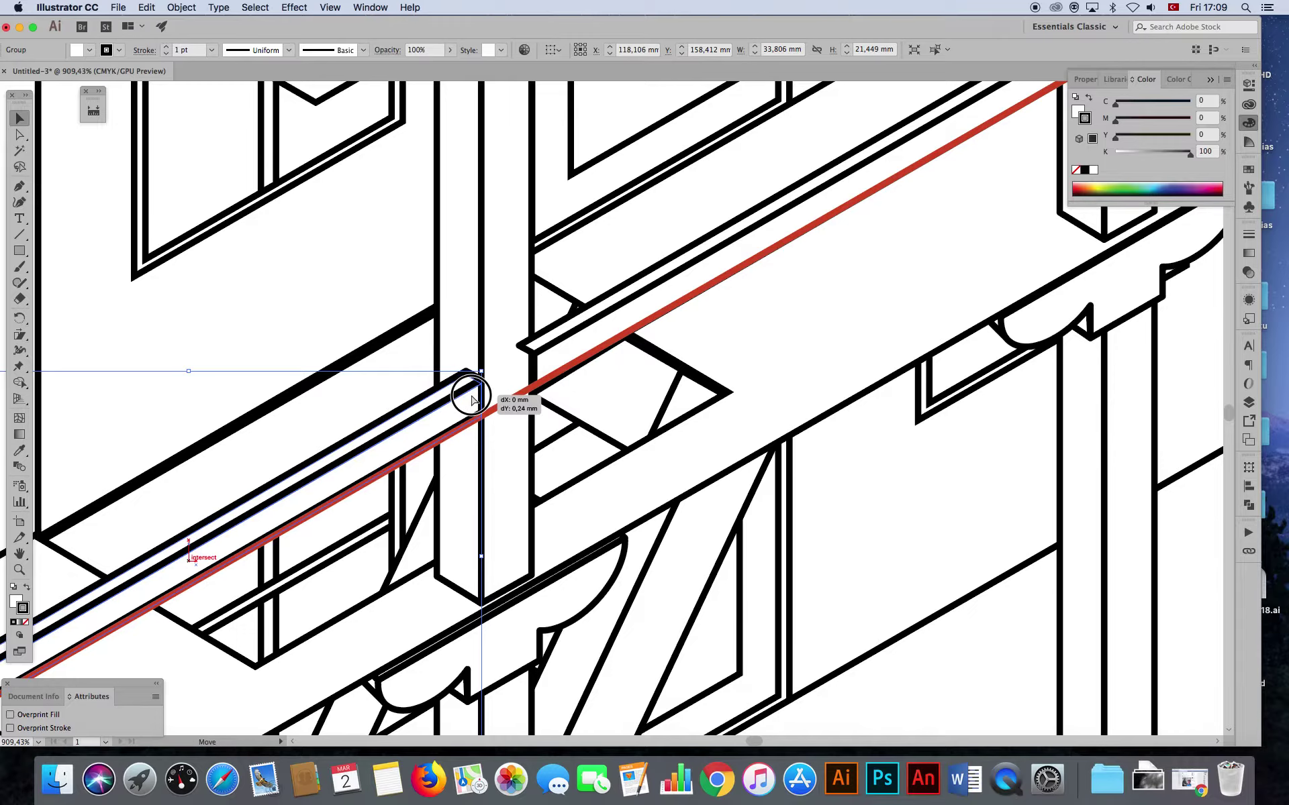
drag(741, 351, 481, 449)
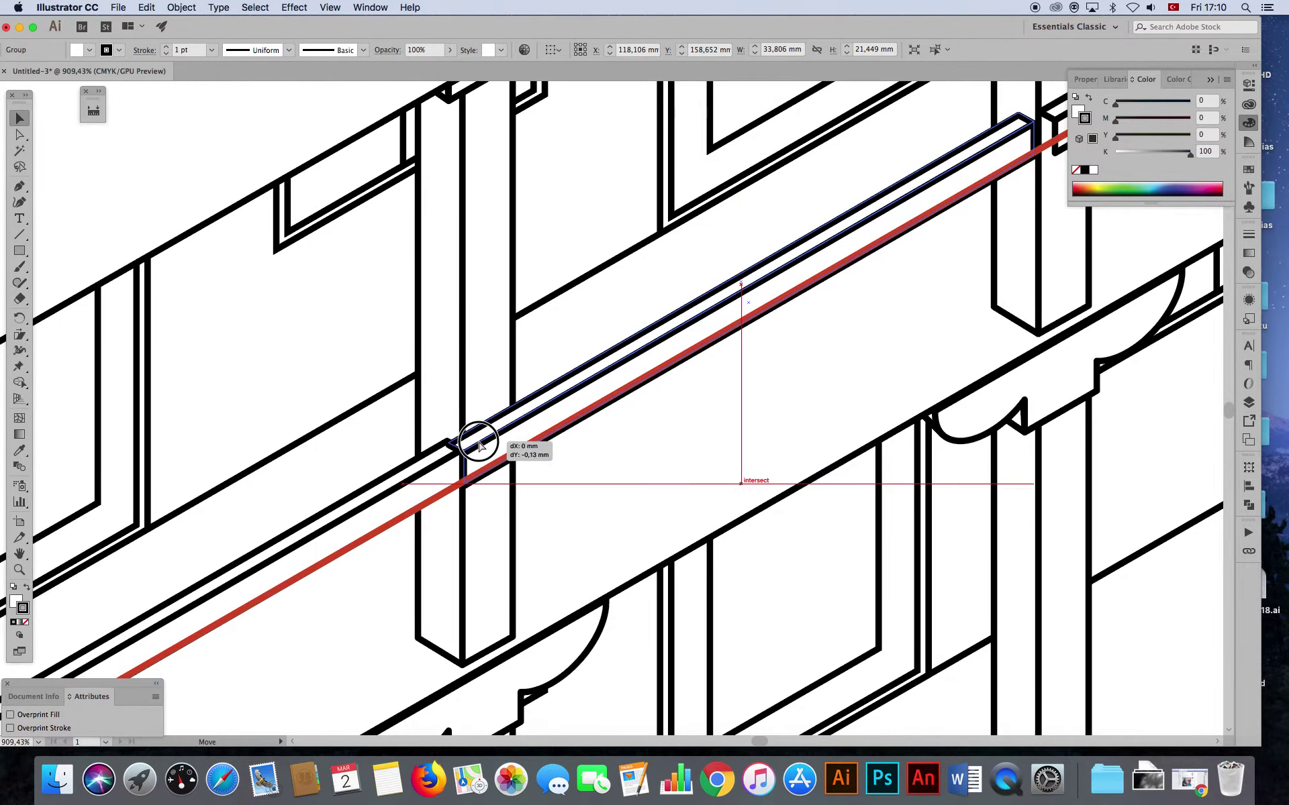
drag(481, 448, 547, 450)
scroll(730, 345, left, 3)
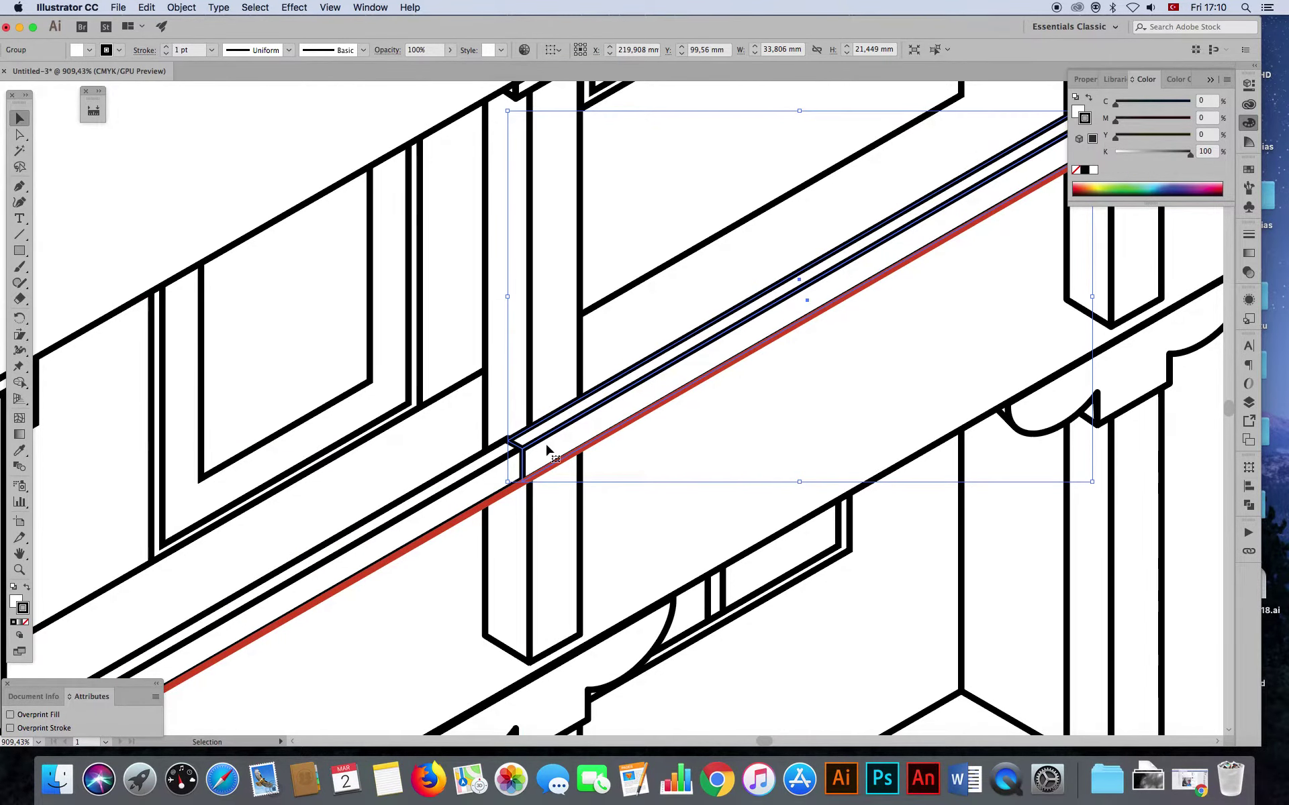
drag(539, 443, 537, 439)
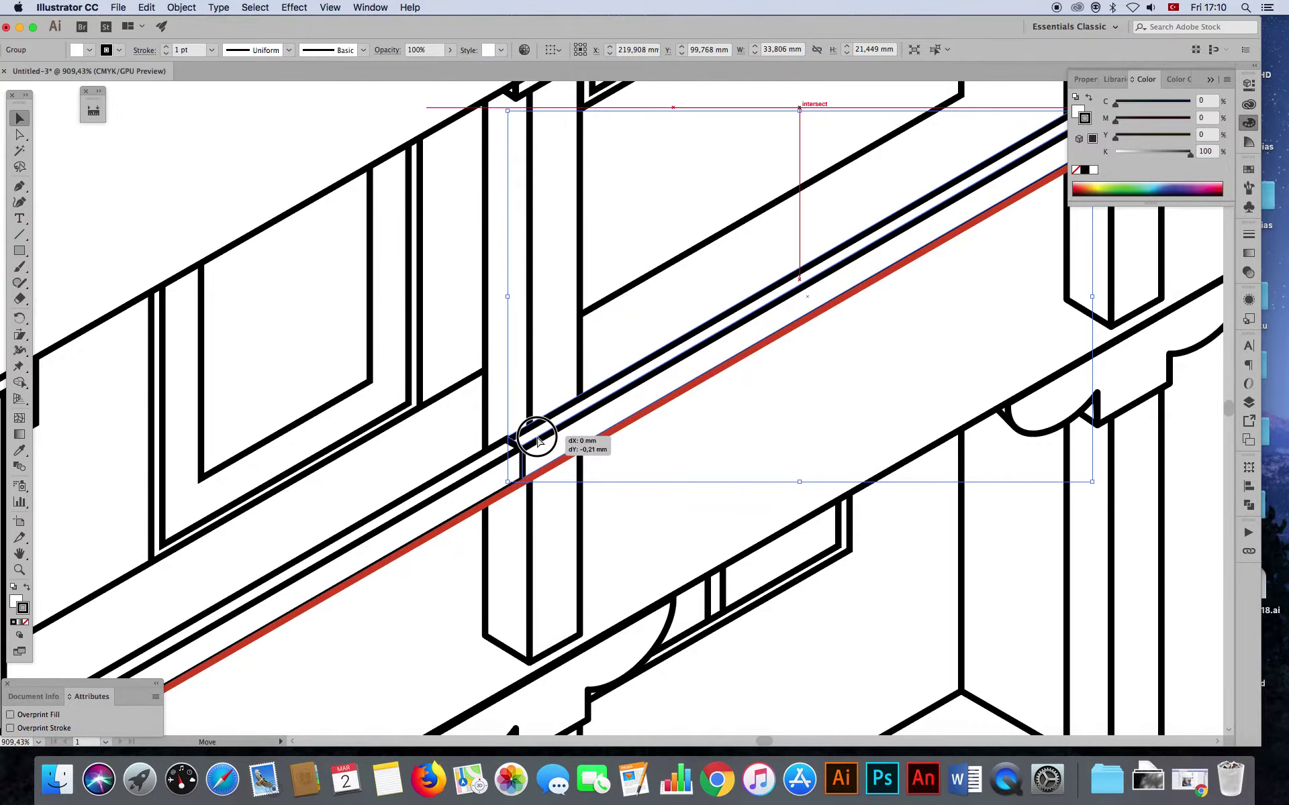
key(a)
scroll(547, 451, down, 5)
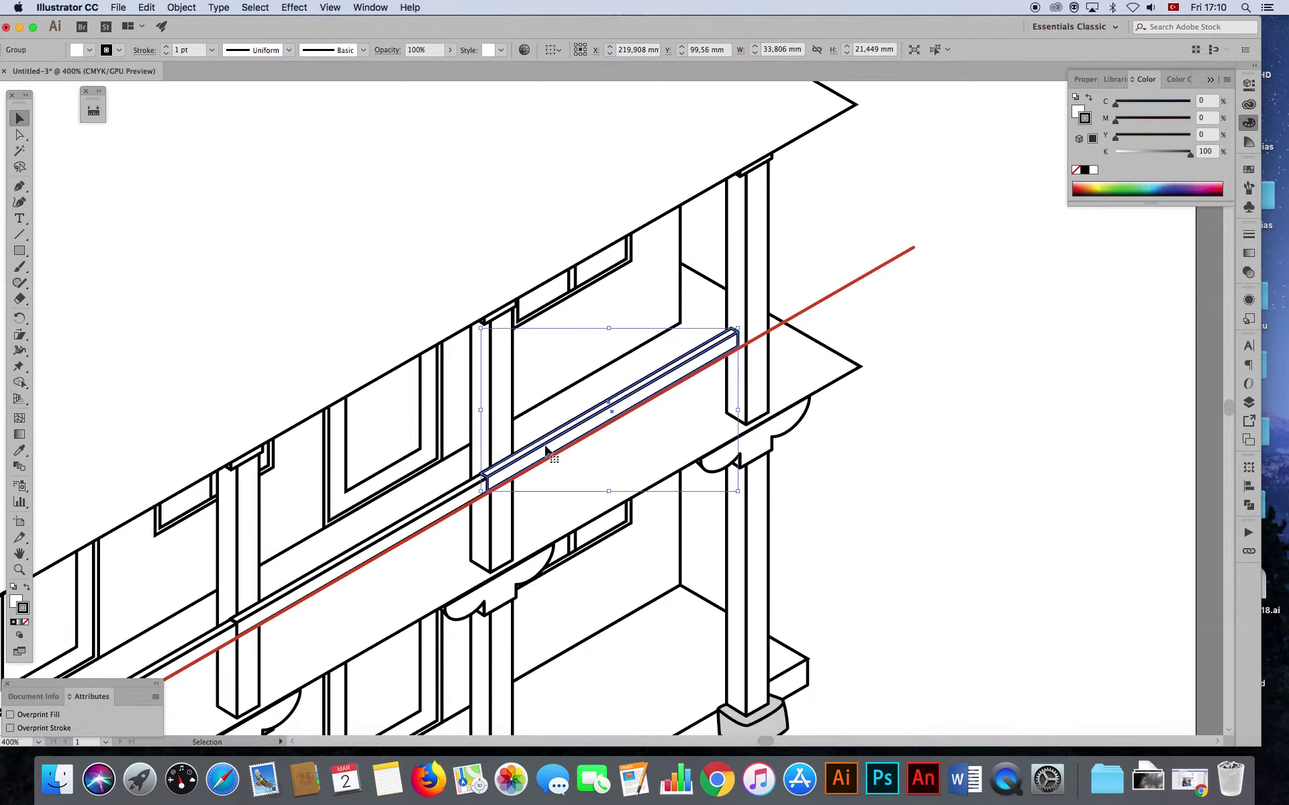
drag(547, 451, 795, 330)
scroll(695, 473, down, 3)
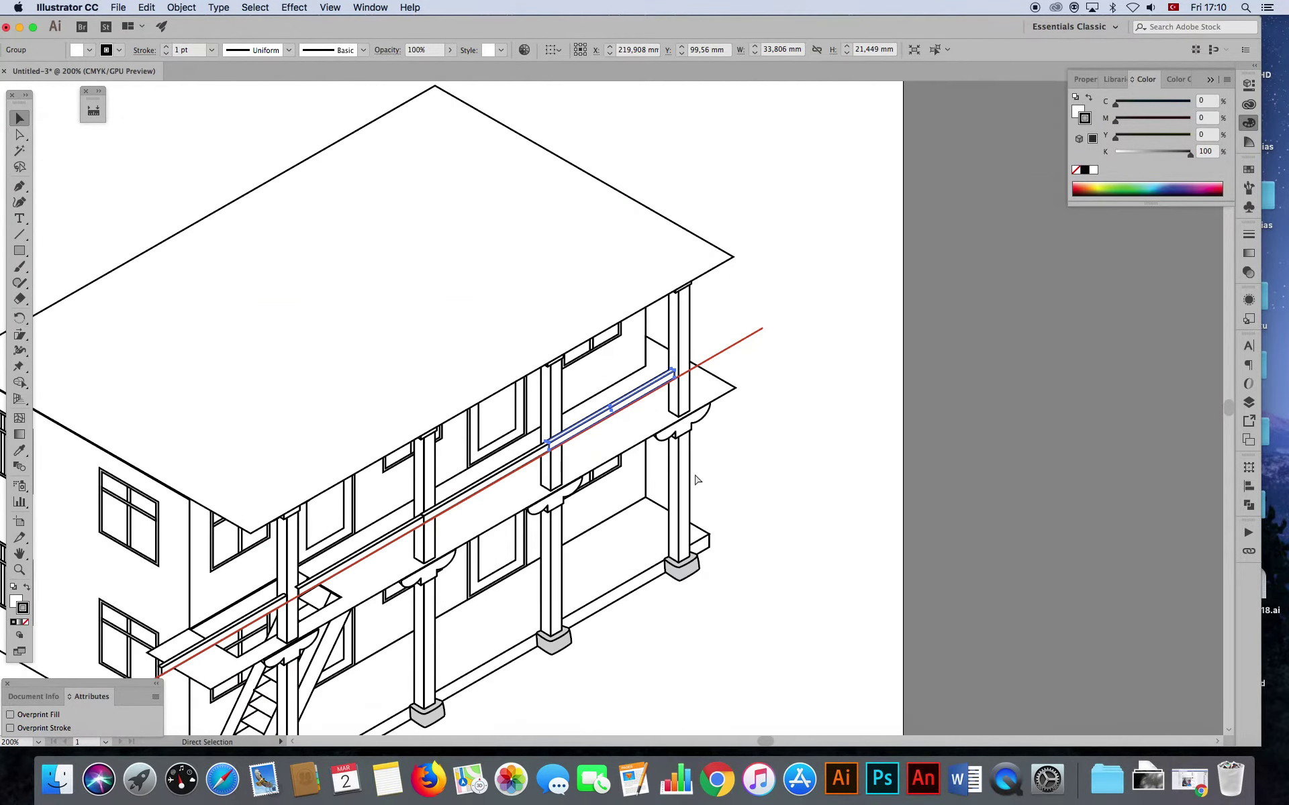
- Shift-select the three upper posts, roof and upper windows, then deselect everything and switch to Direct Selection
drag(746, 439, 786, 461)
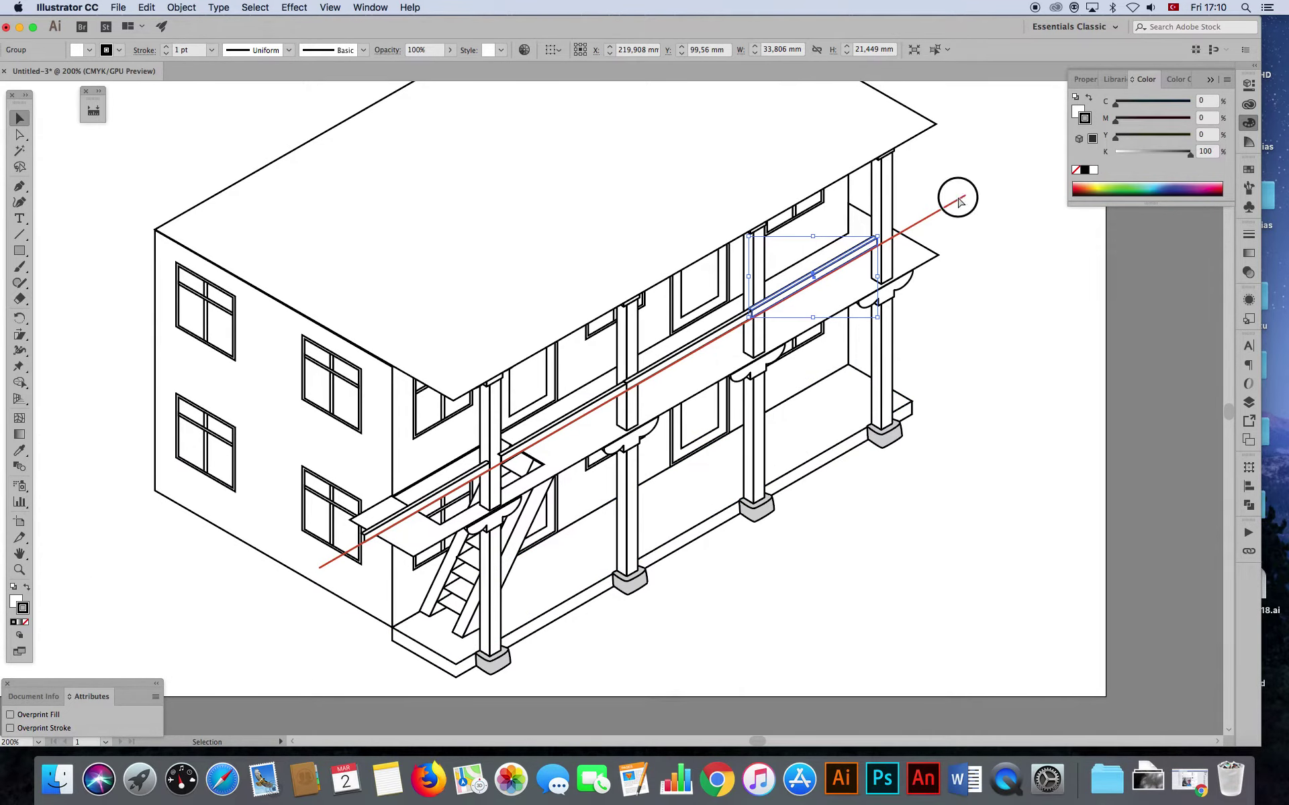
click(743, 290)
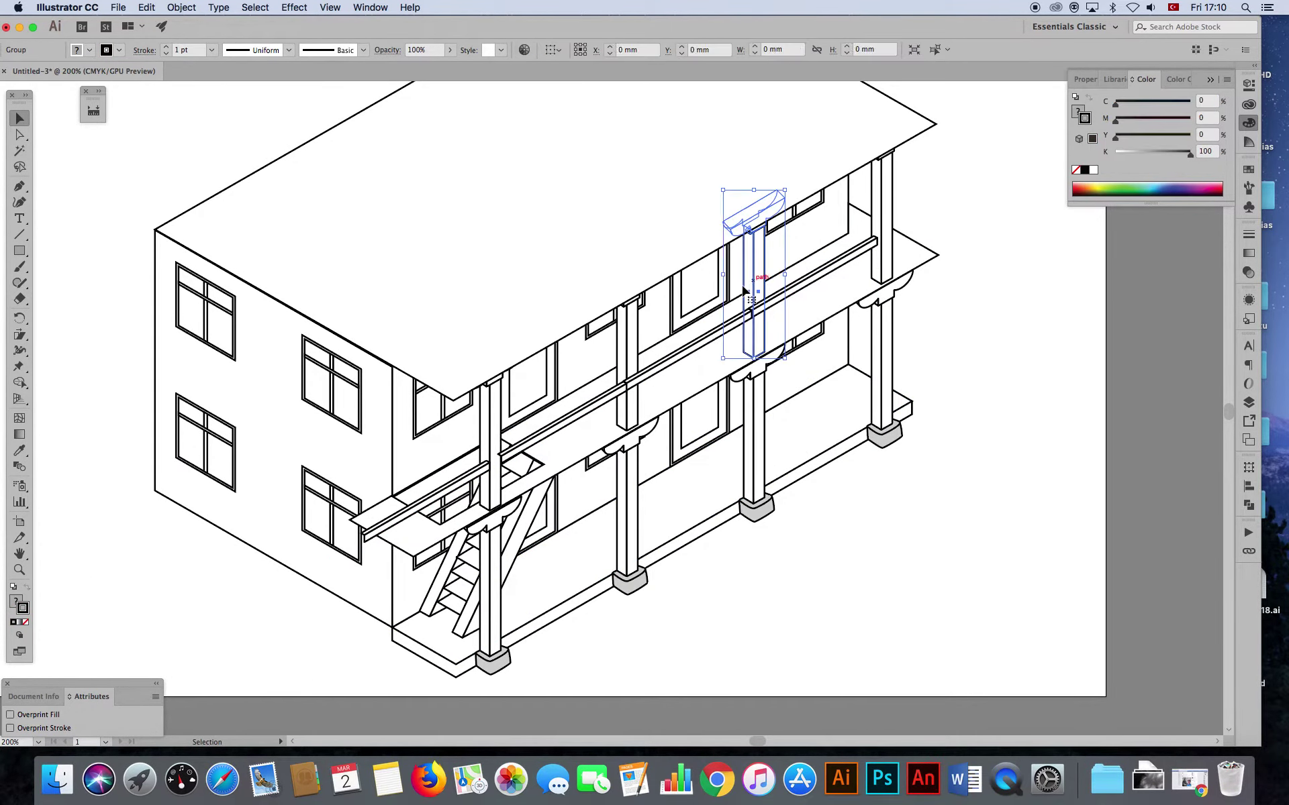
shift+click(628, 336)
shift+click(473, 398)
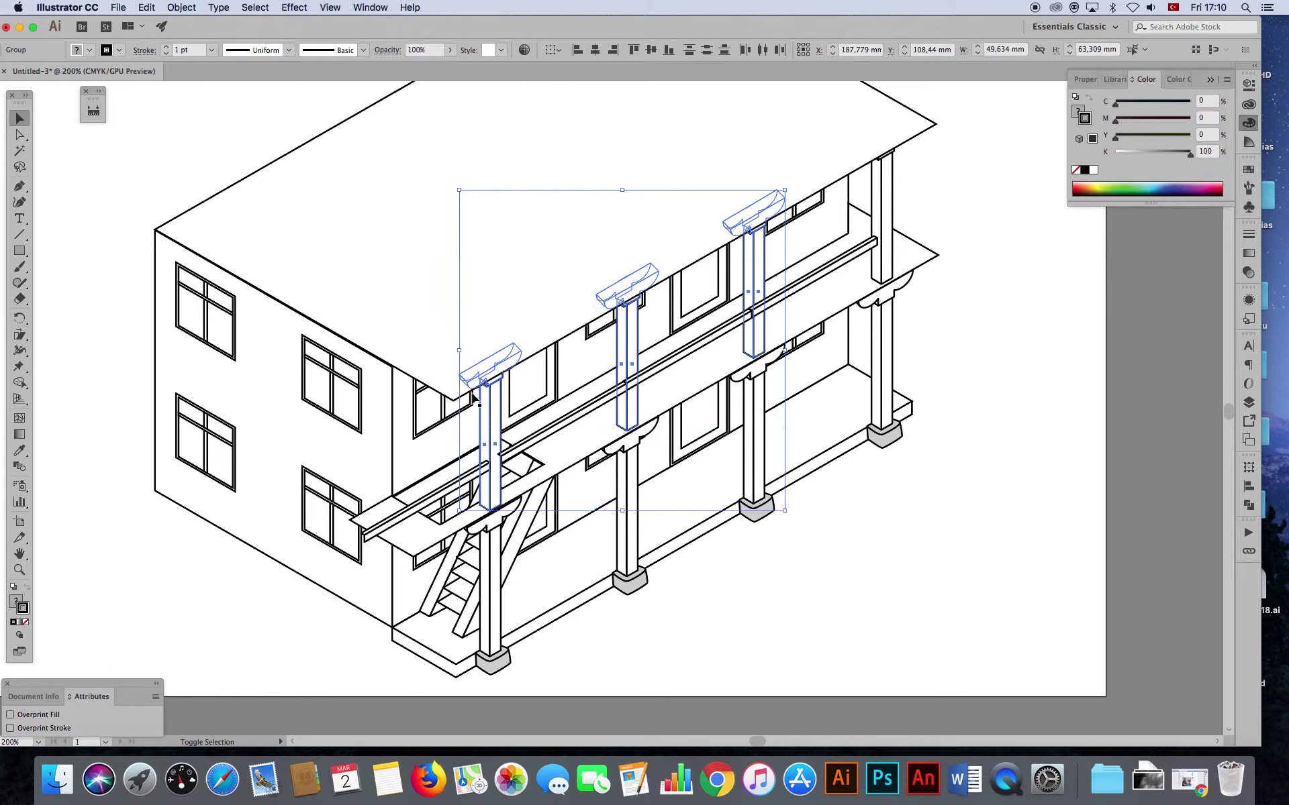
shift+click(396, 293)
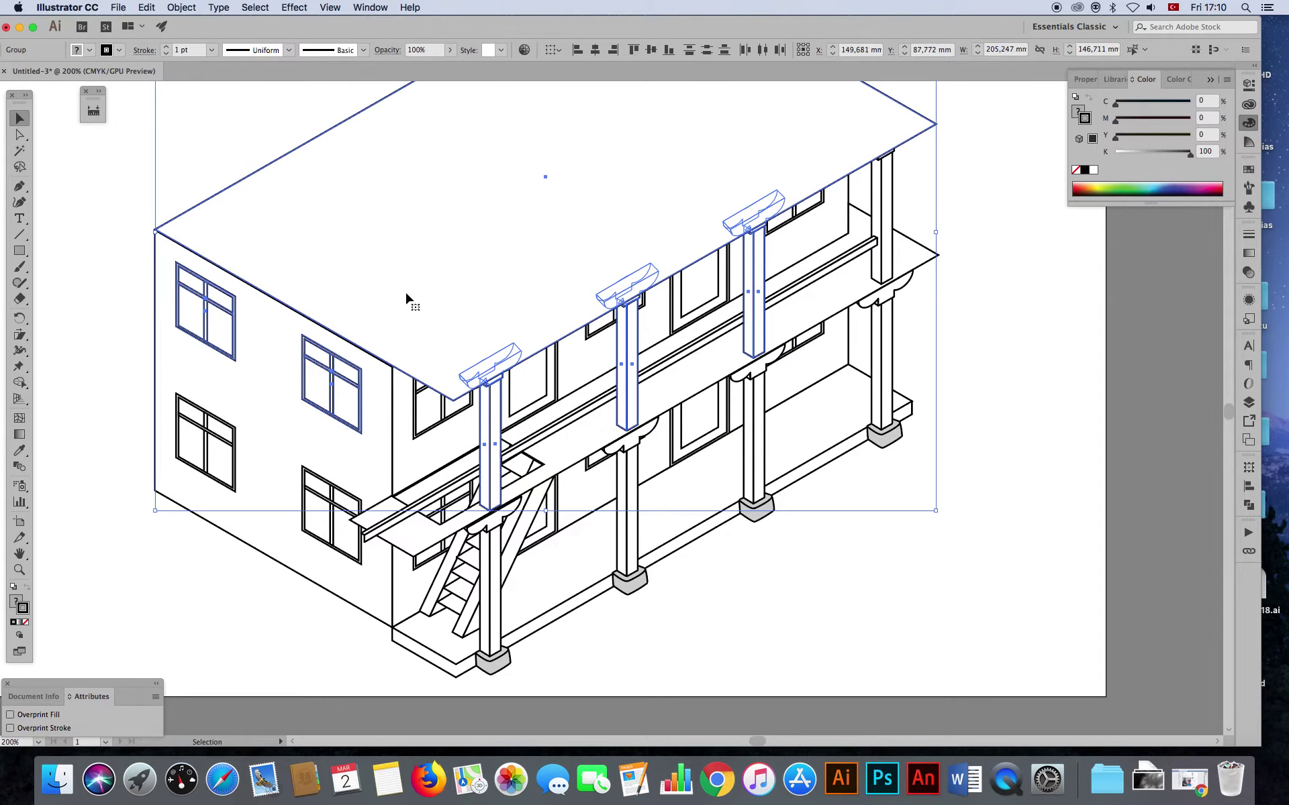
key(a)
click(795, 603)
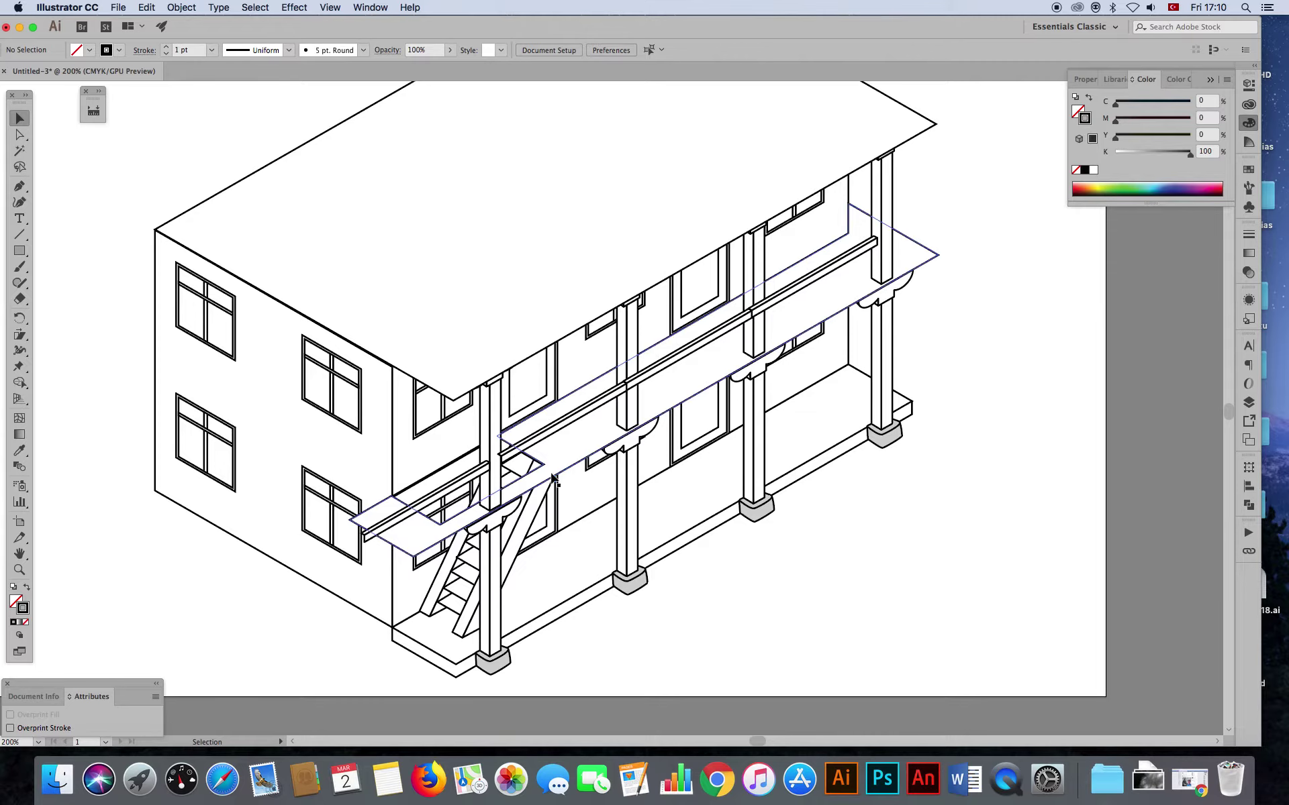
click(18, 135)
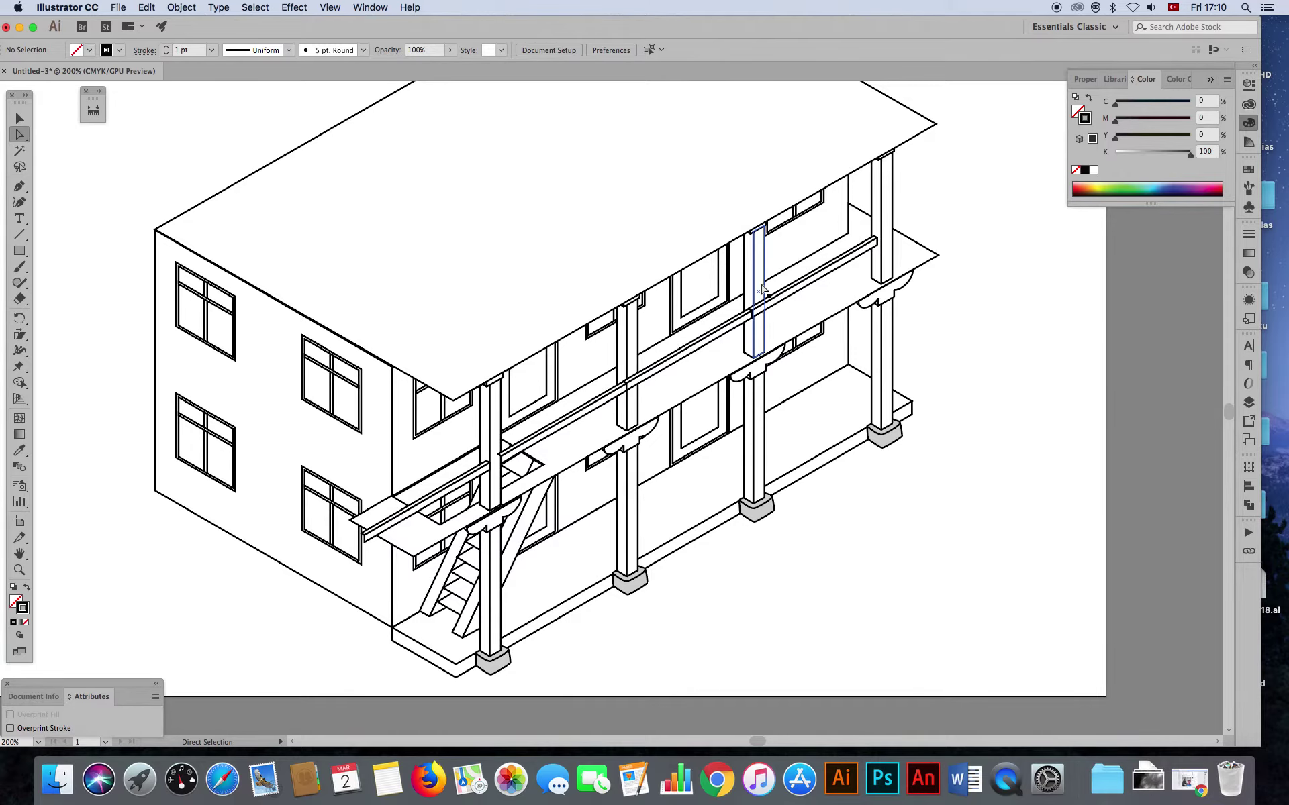
- Zoom in on the upper balcony and nudge the right handrail group toward the post
click(19, 569)
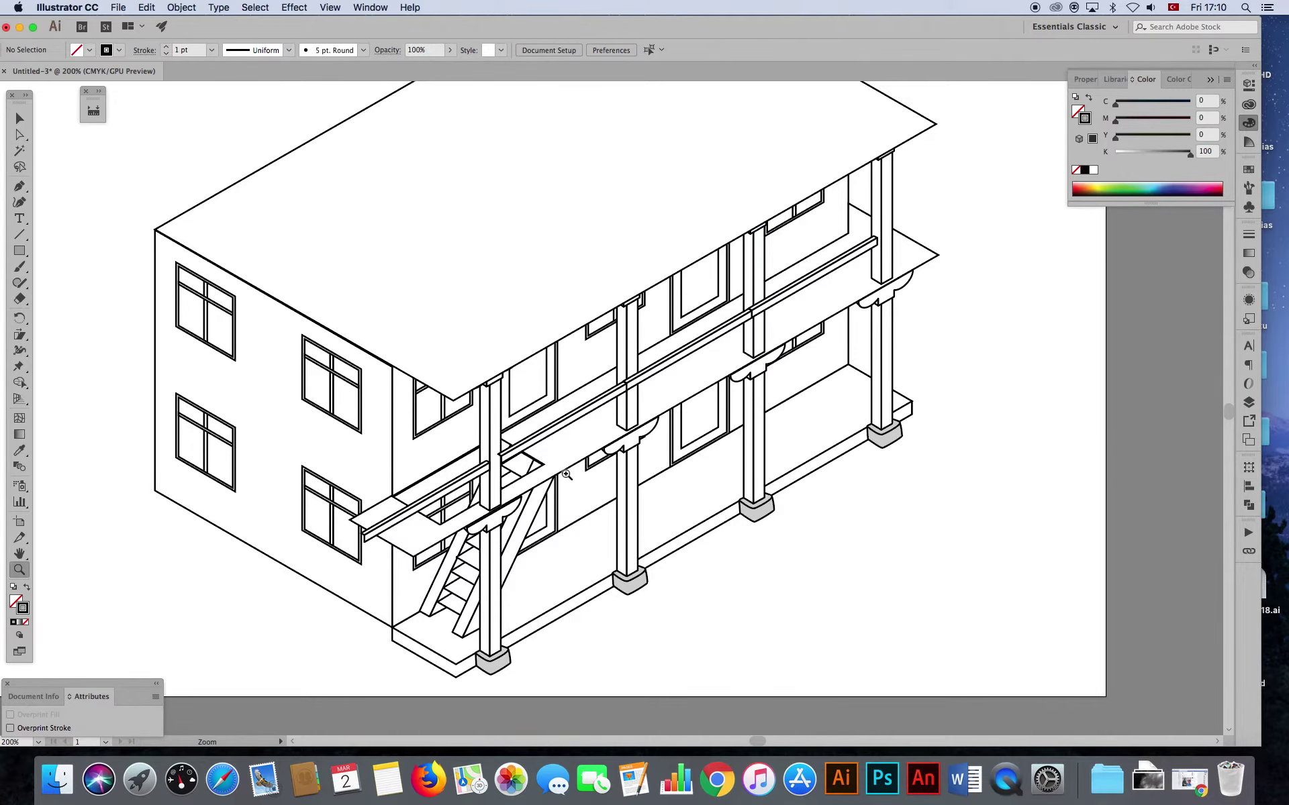
mouse_move(695, 421)
mouse_down()
mouse_move(834, 474)
mouse_move(591, 513)
mouse_up()
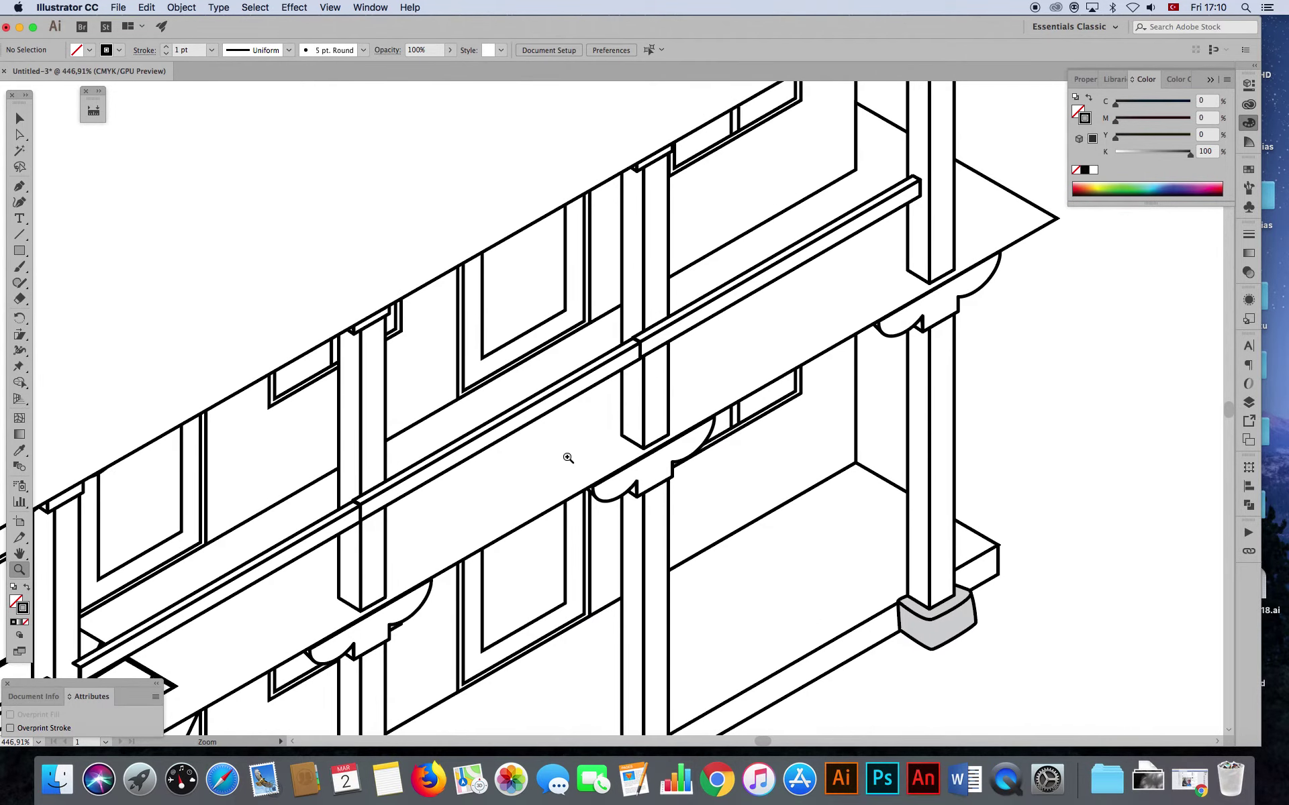
click(18, 118)
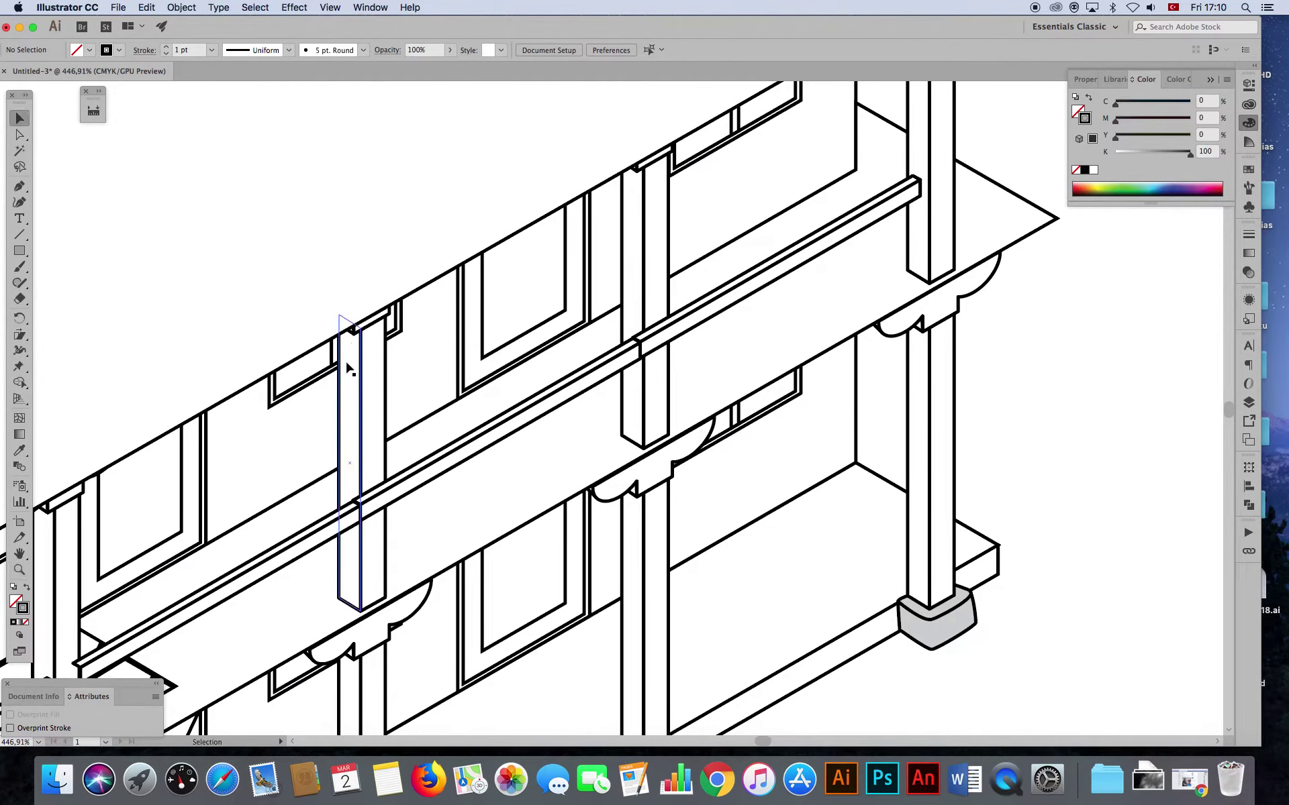
click(669, 333)
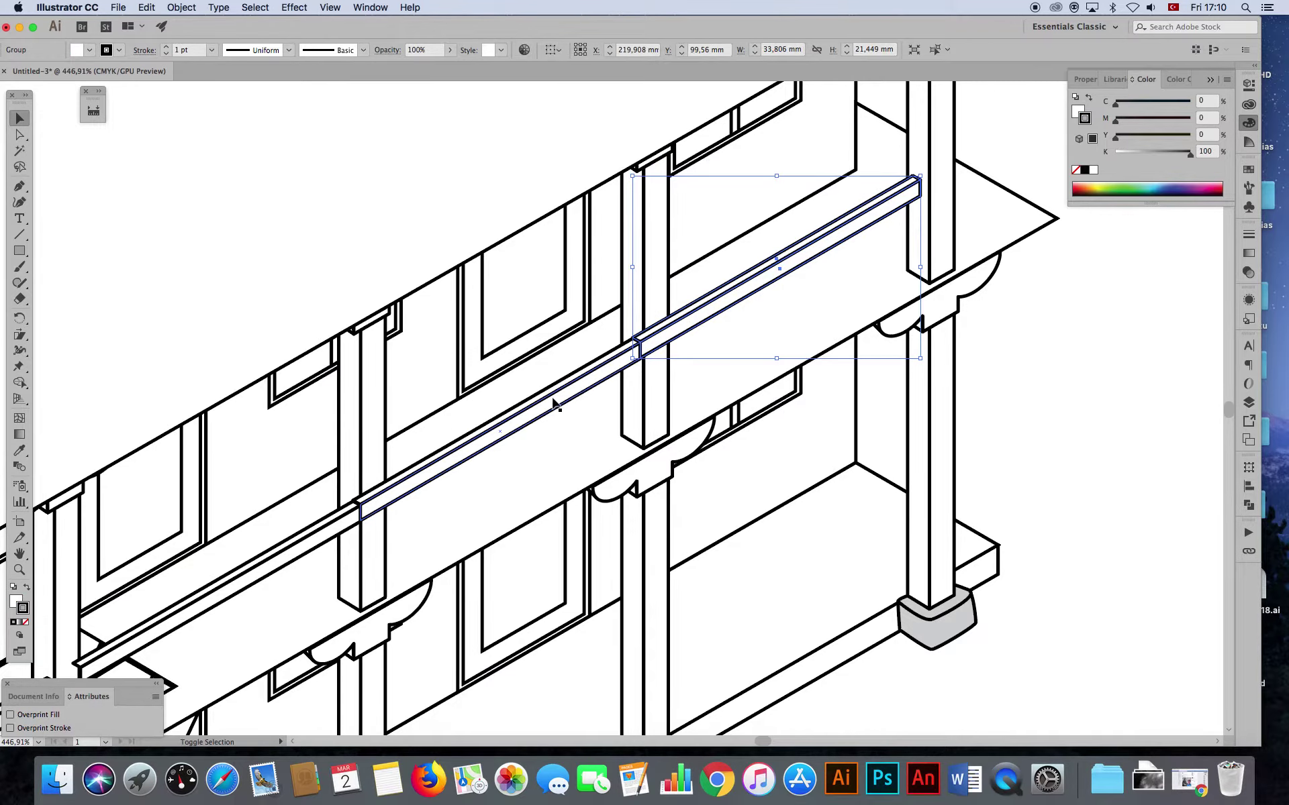
drag(608, 377, 606, 380)
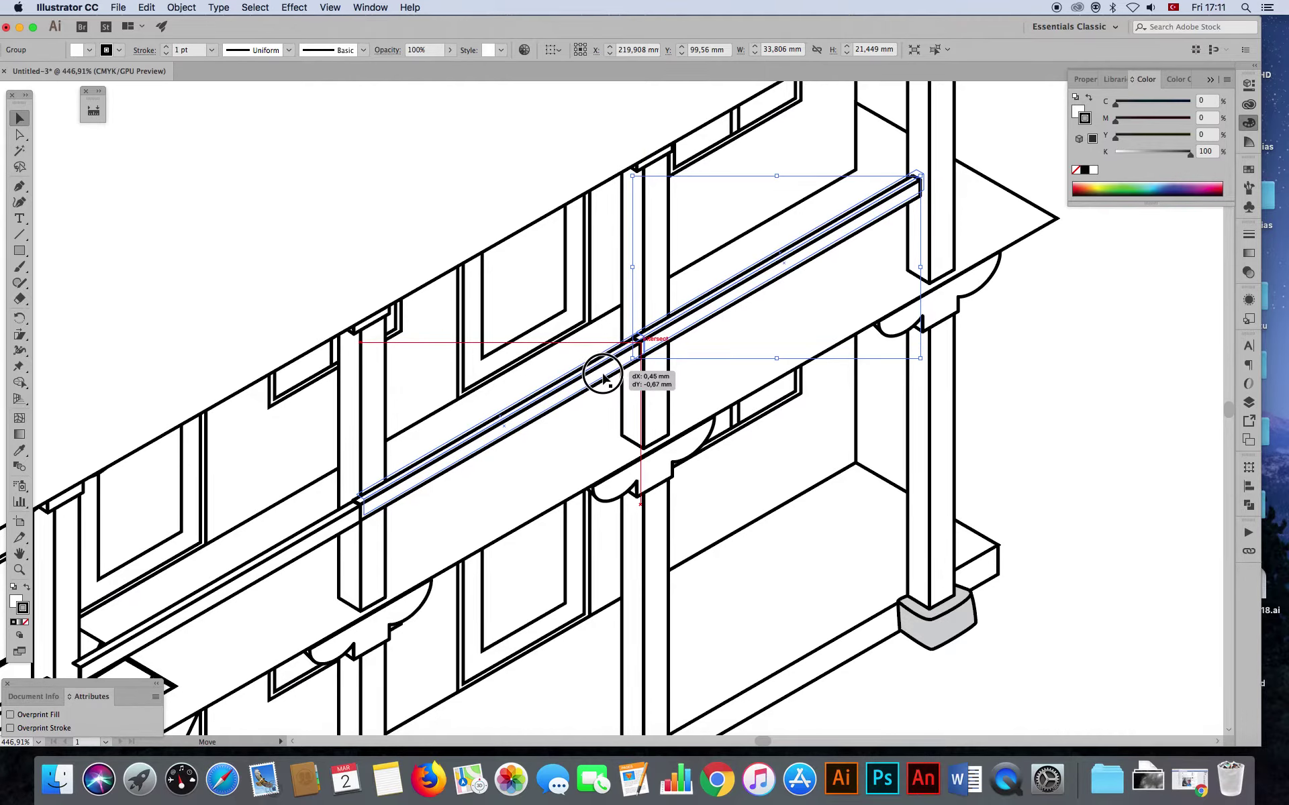
drag(604, 377, 605, 378)
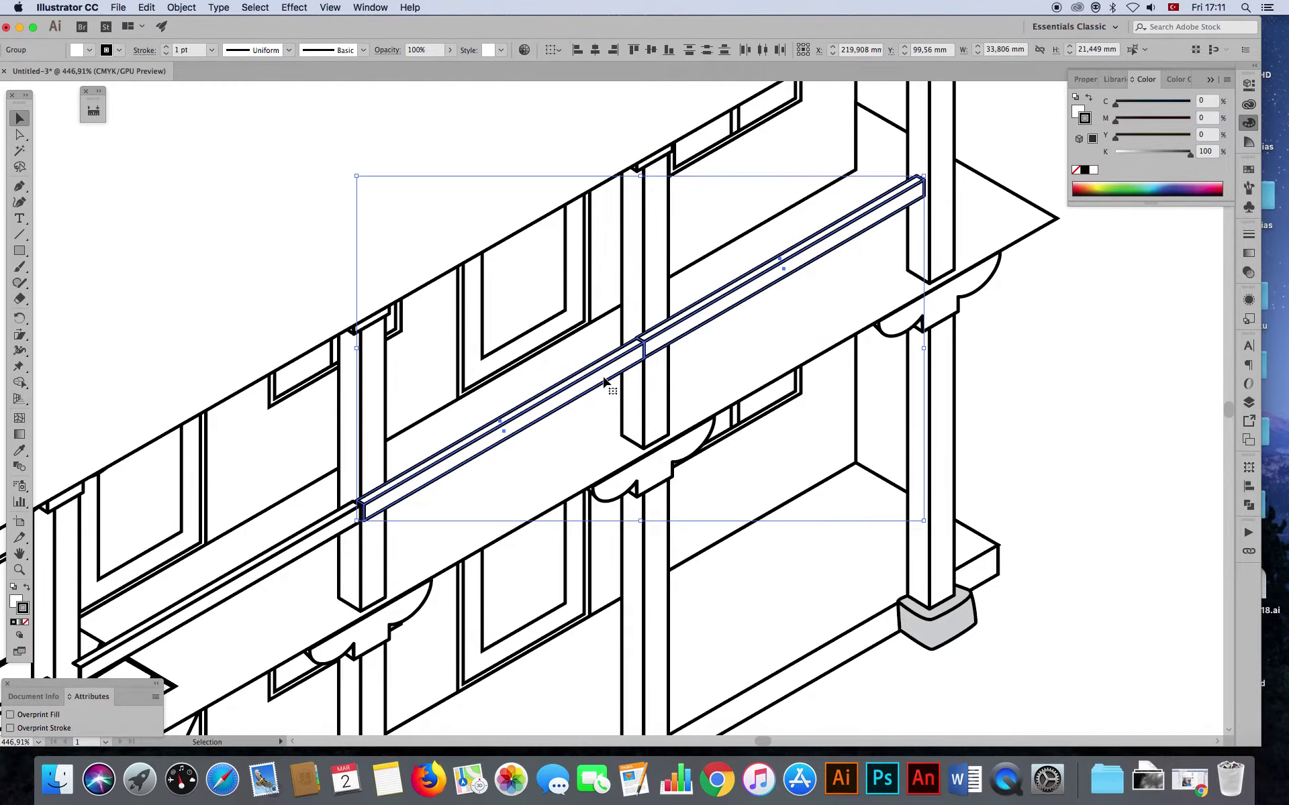
- Shift the top rail so it butts against the post, then deselect
click(866, 366)
drag(711, 310, 717, 310)
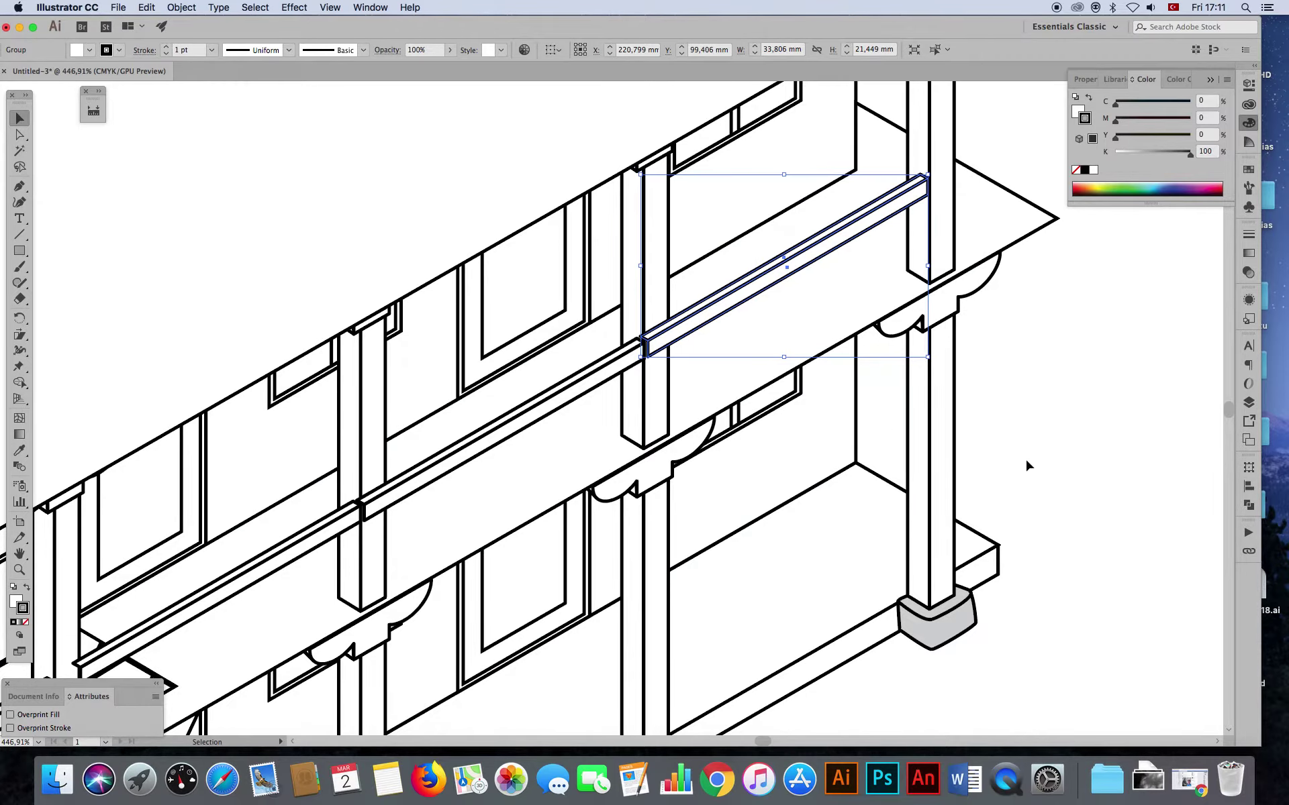
click(1026, 456)
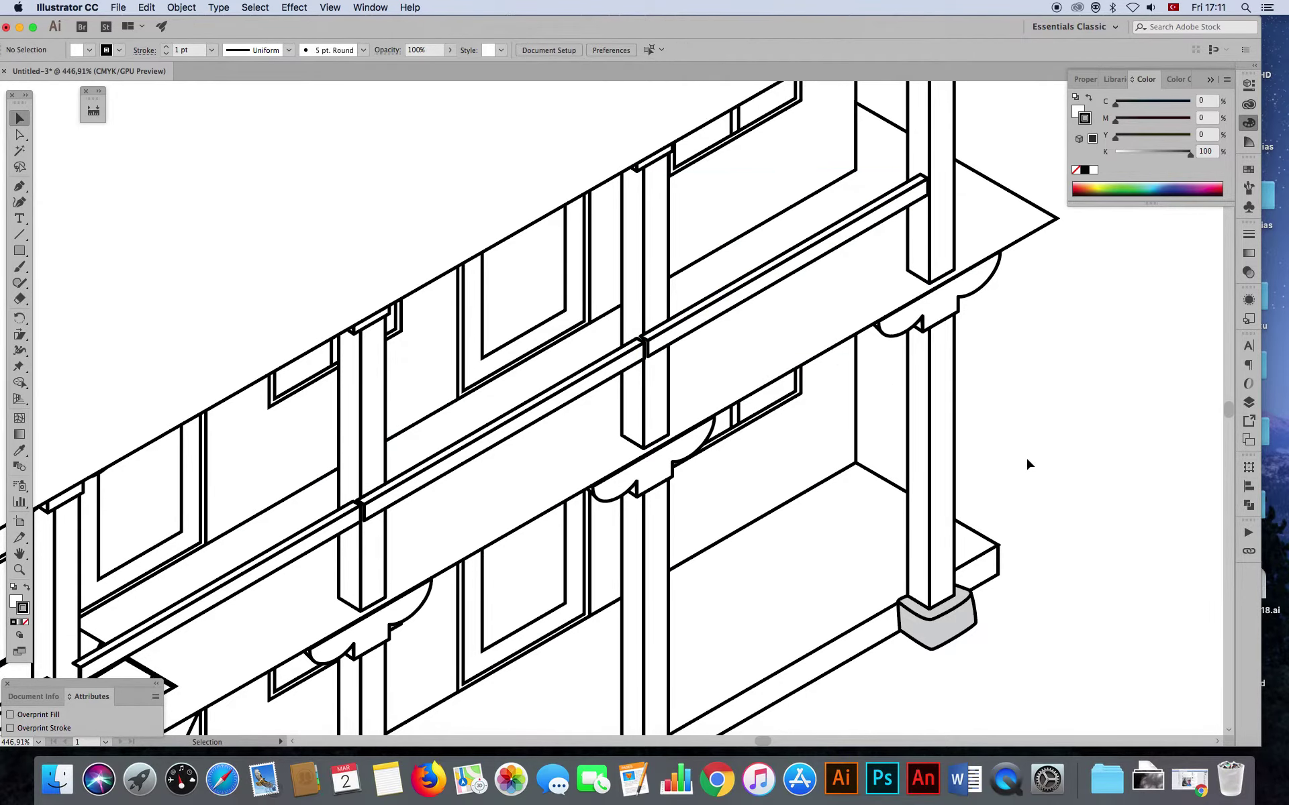
drag(134, 333, 320, 237)
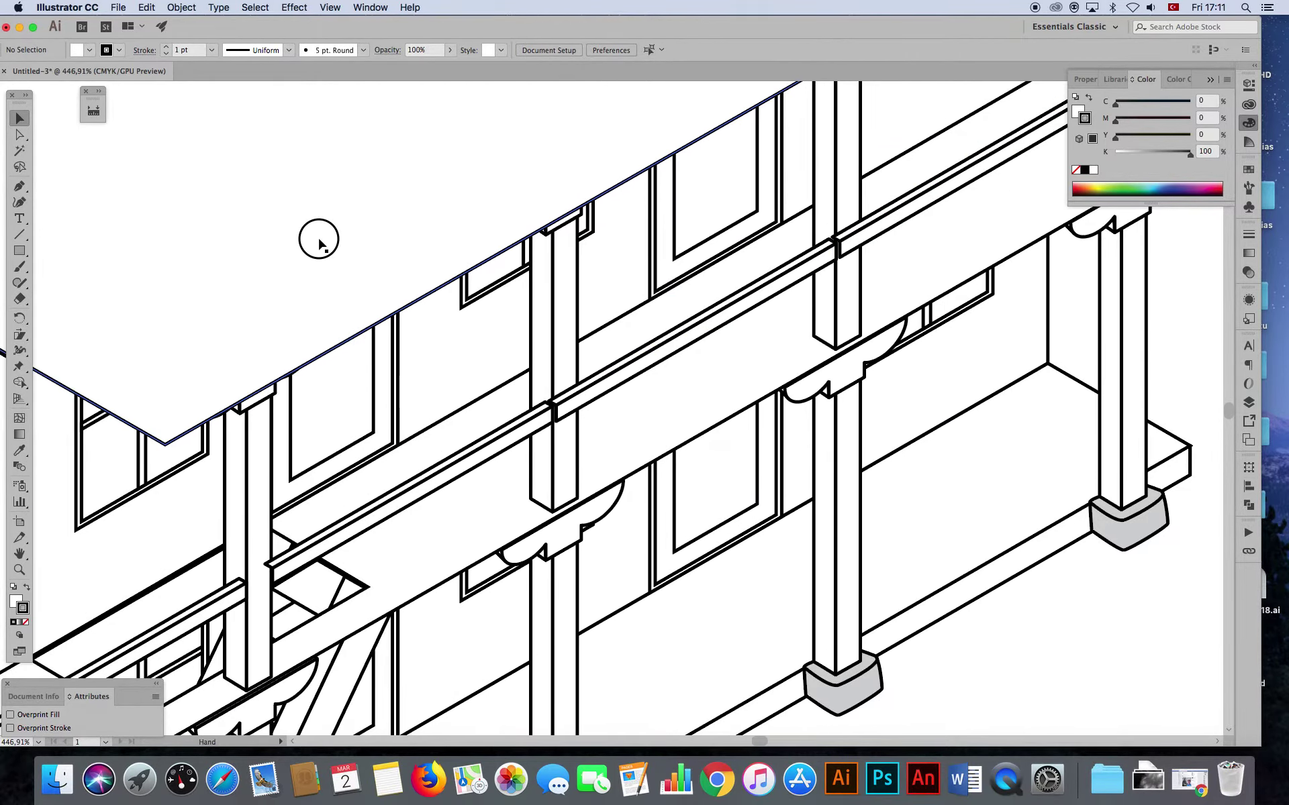
- Draw a rectangle over the middle post and try Minus Front with the handrail, then undo
click(20, 251)
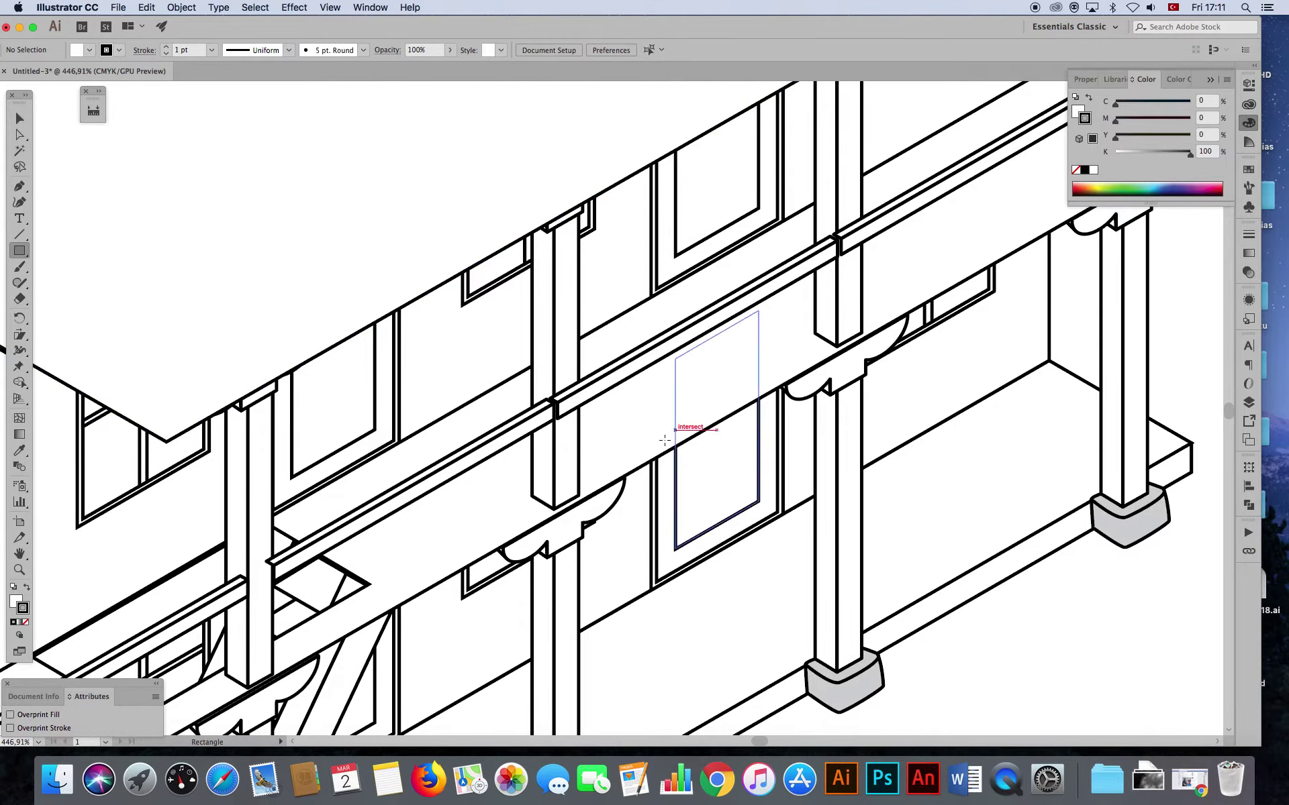
drag(525, 330, 578, 459)
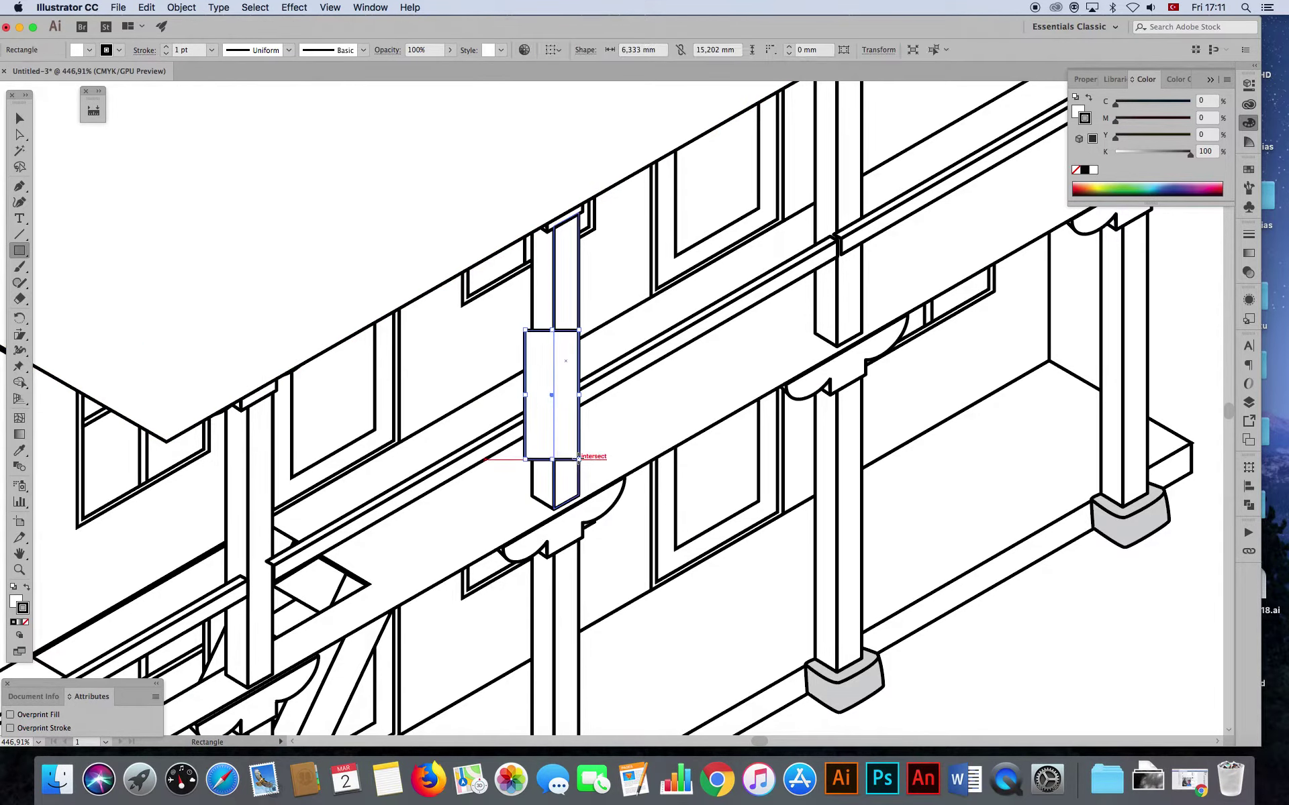
click(19, 119)
shift+click(582, 374)
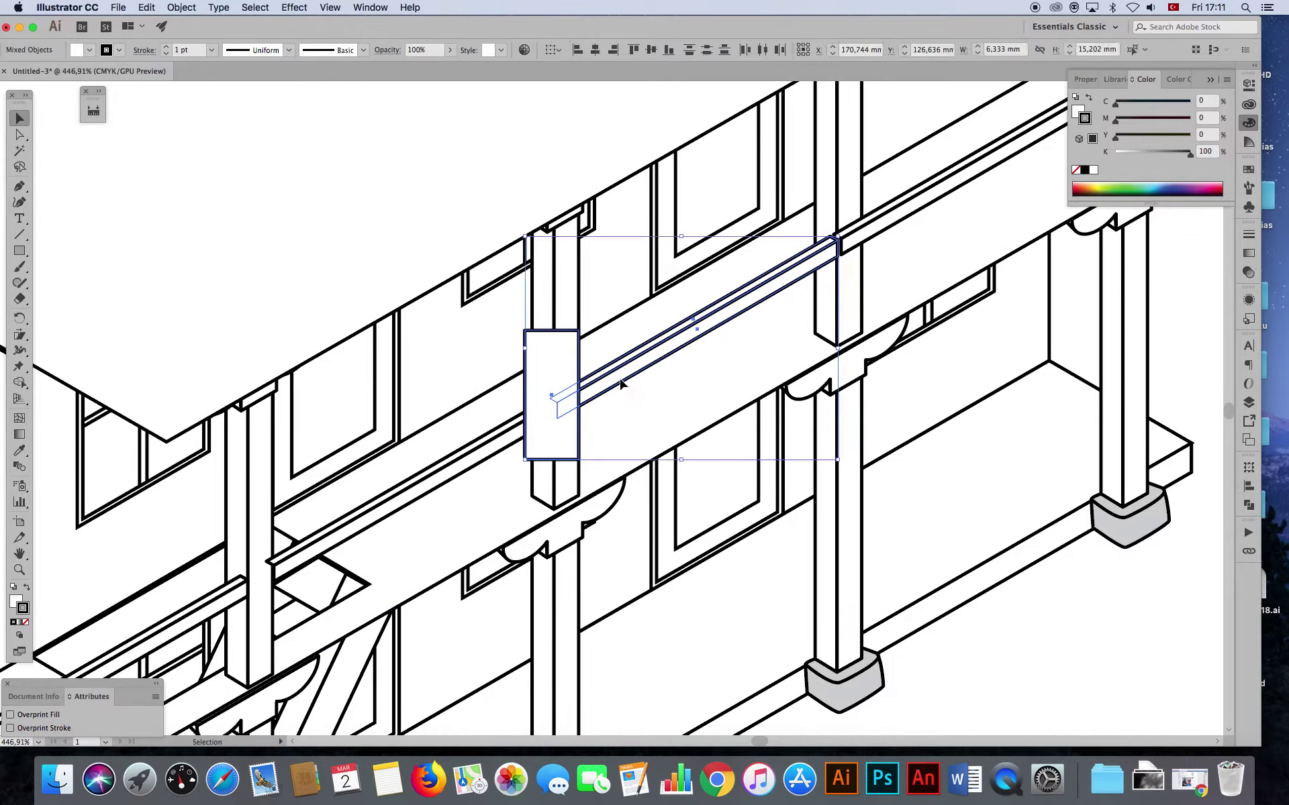
click(1250, 504)
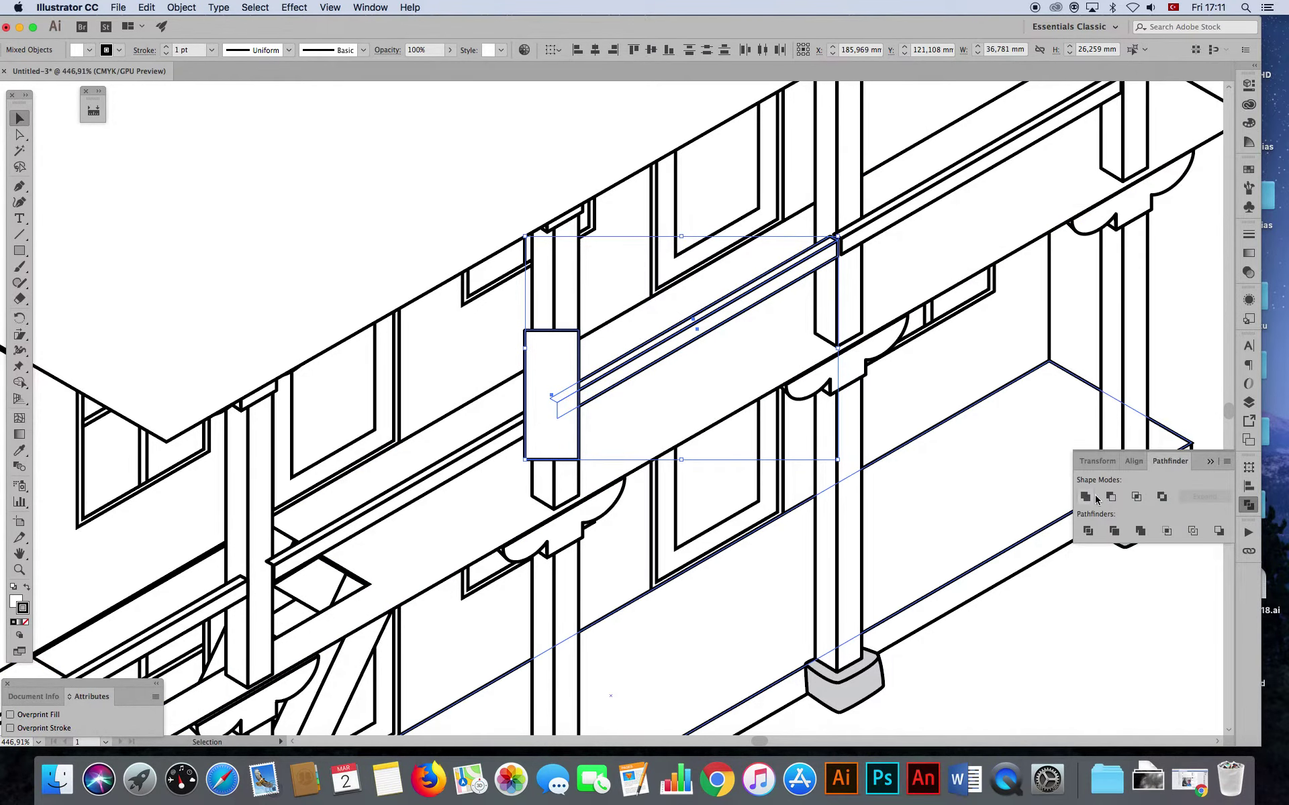
click(1110, 498)
click(1086, 595)
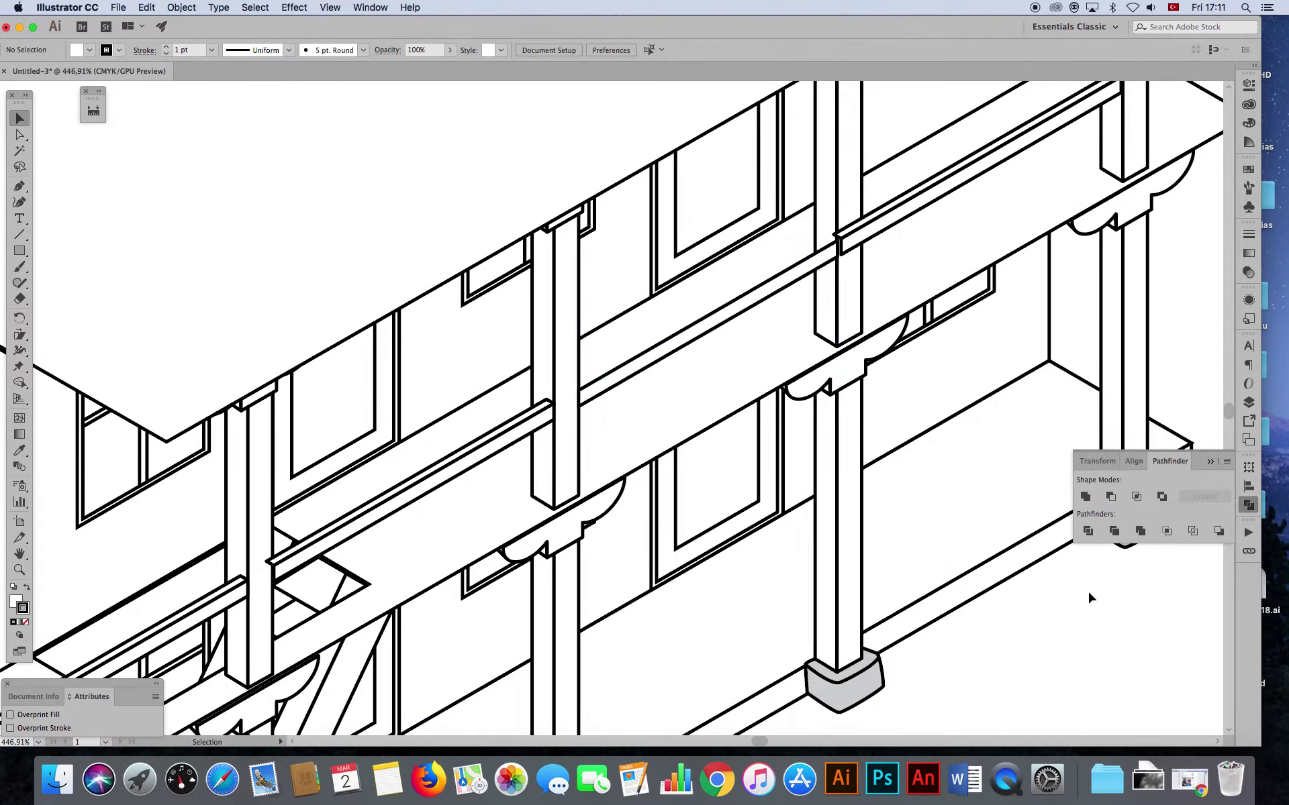
key(super+z)
- Move the cutting rectangle up and retry subtracting it from the handrail, undoing again
click(996, 662)
click(661, 342)
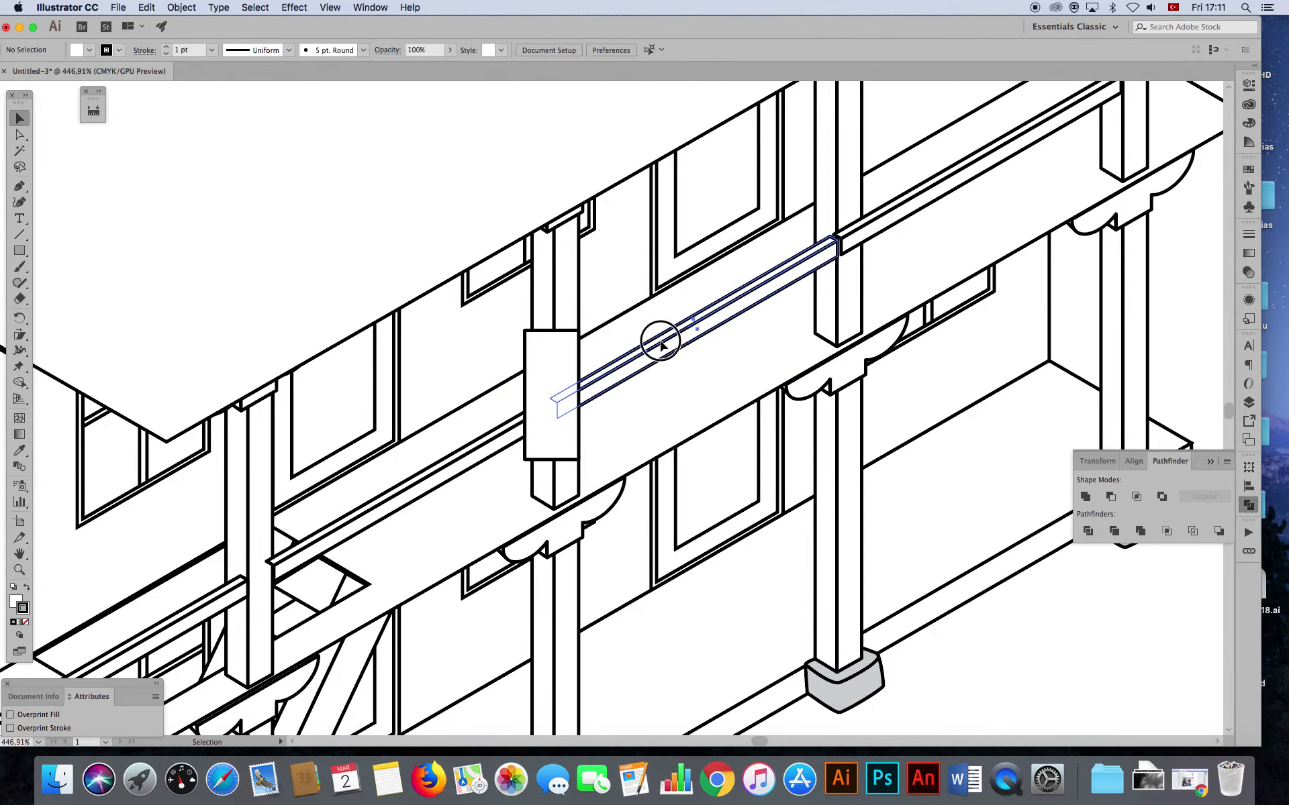
click(997, 589)
click(560, 424)
drag(561, 424, 561, 401)
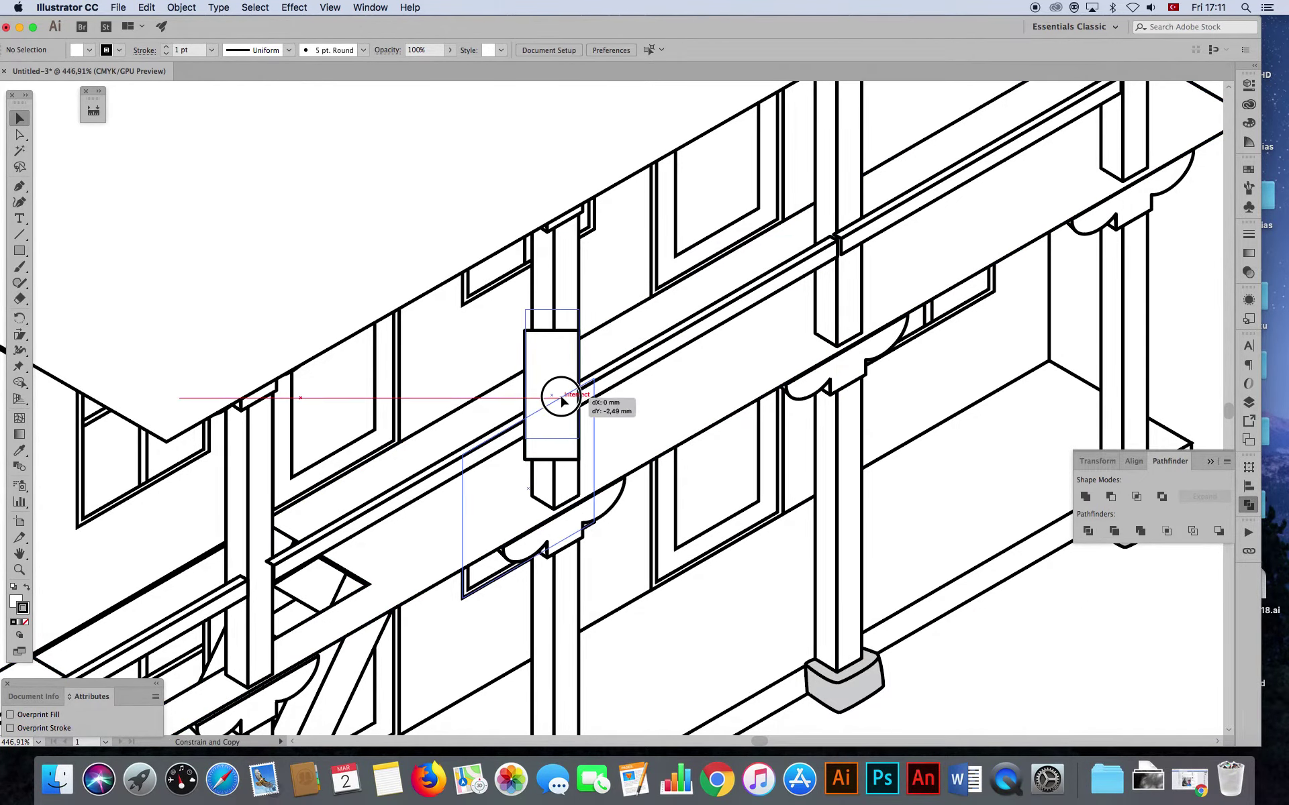
shift+click(594, 398)
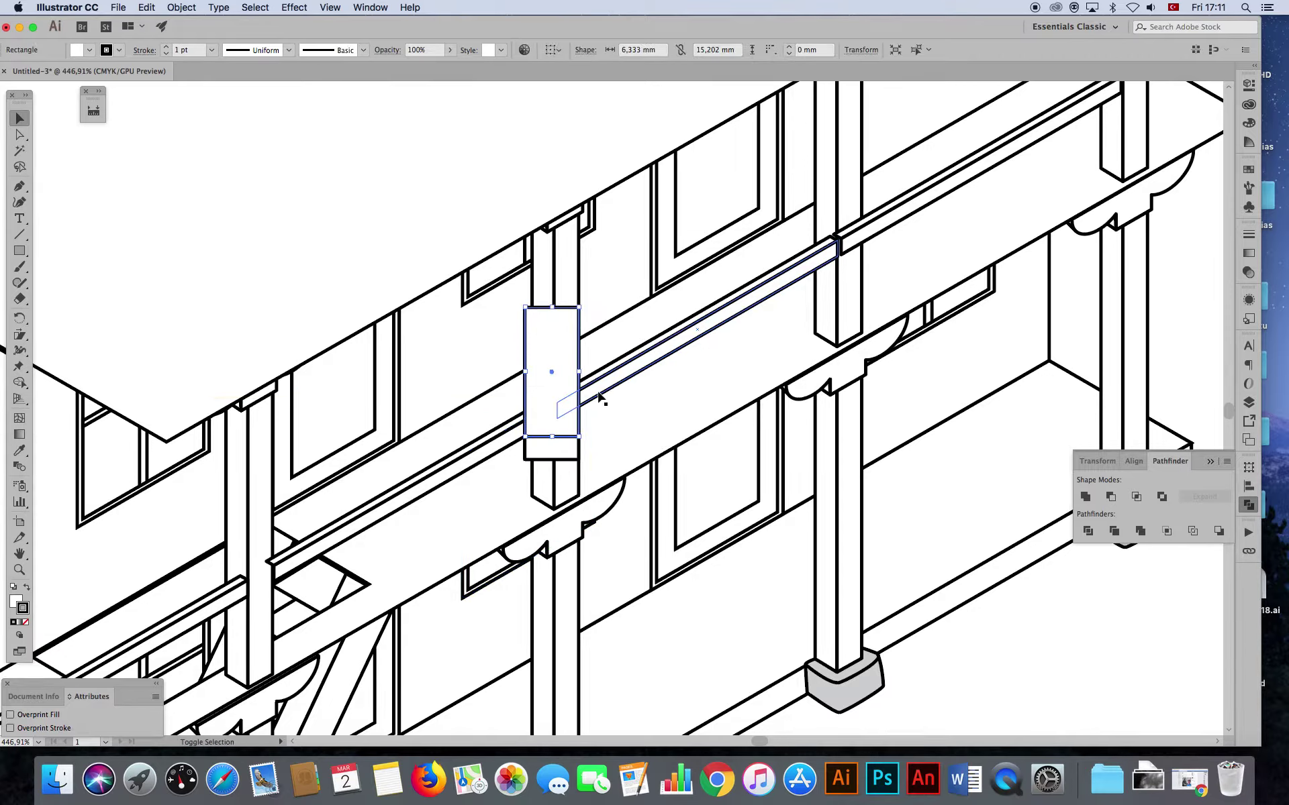
click(1110, 496)
shift+click(546, 371)
click(1110, 497)
click(1032, 673)
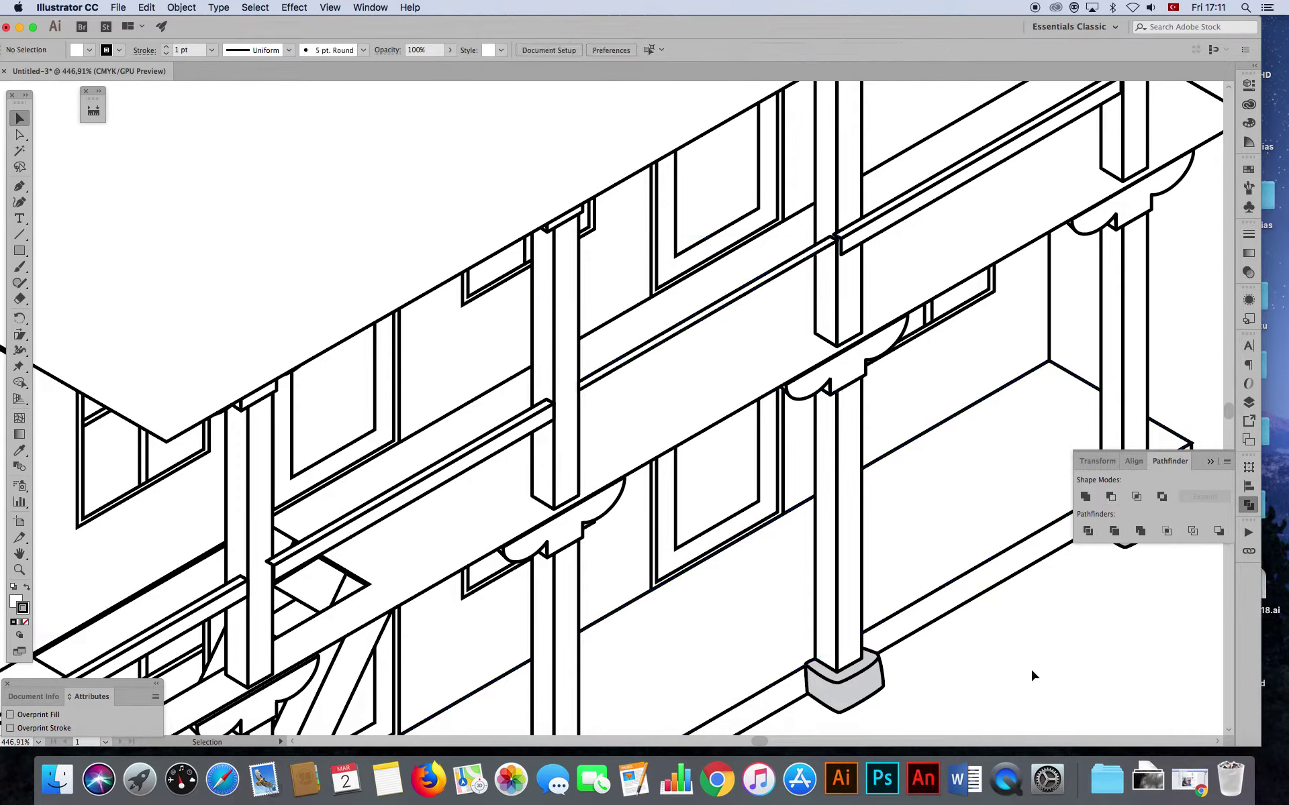
key(super+z)
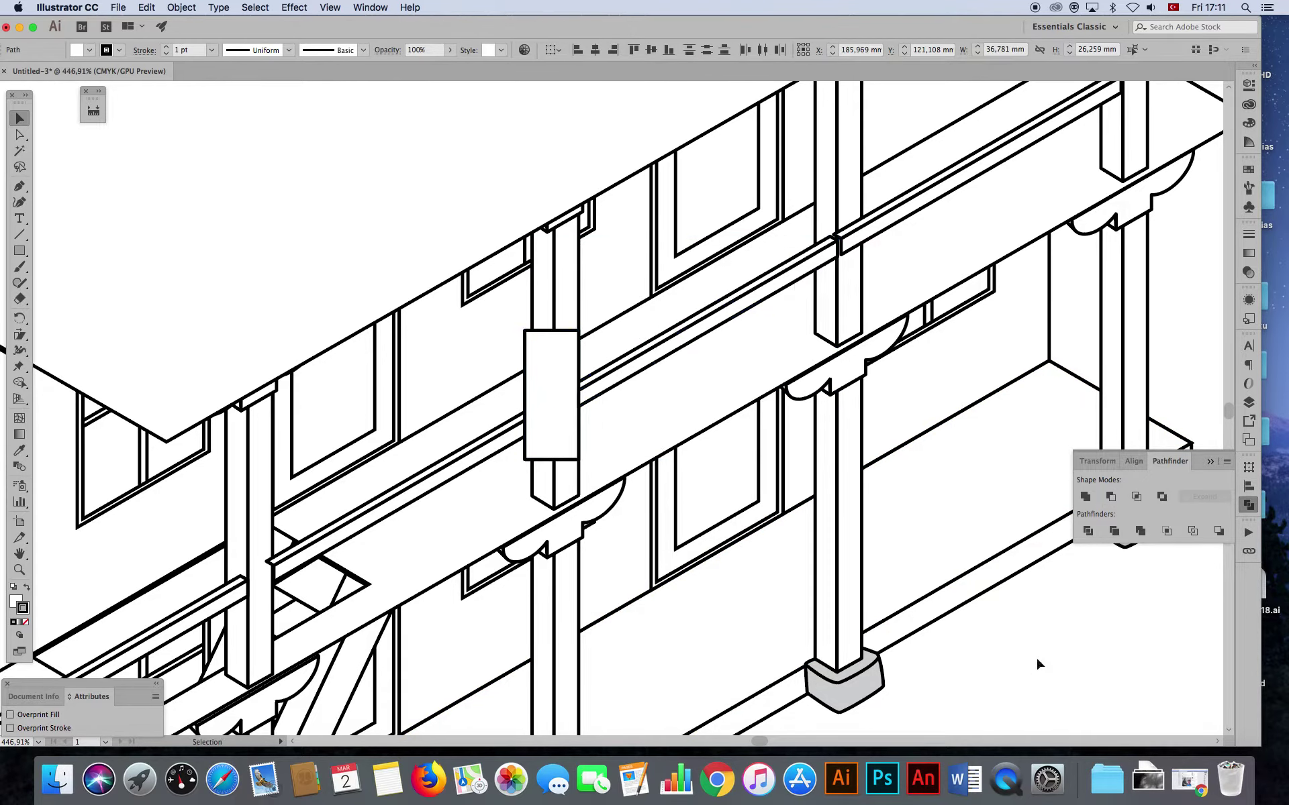
- Apply Minus Front to the handrail and post rectangle so the rail passes behind the post
click(1036, 661)
click(599, 375)
shift+click(547, 371)
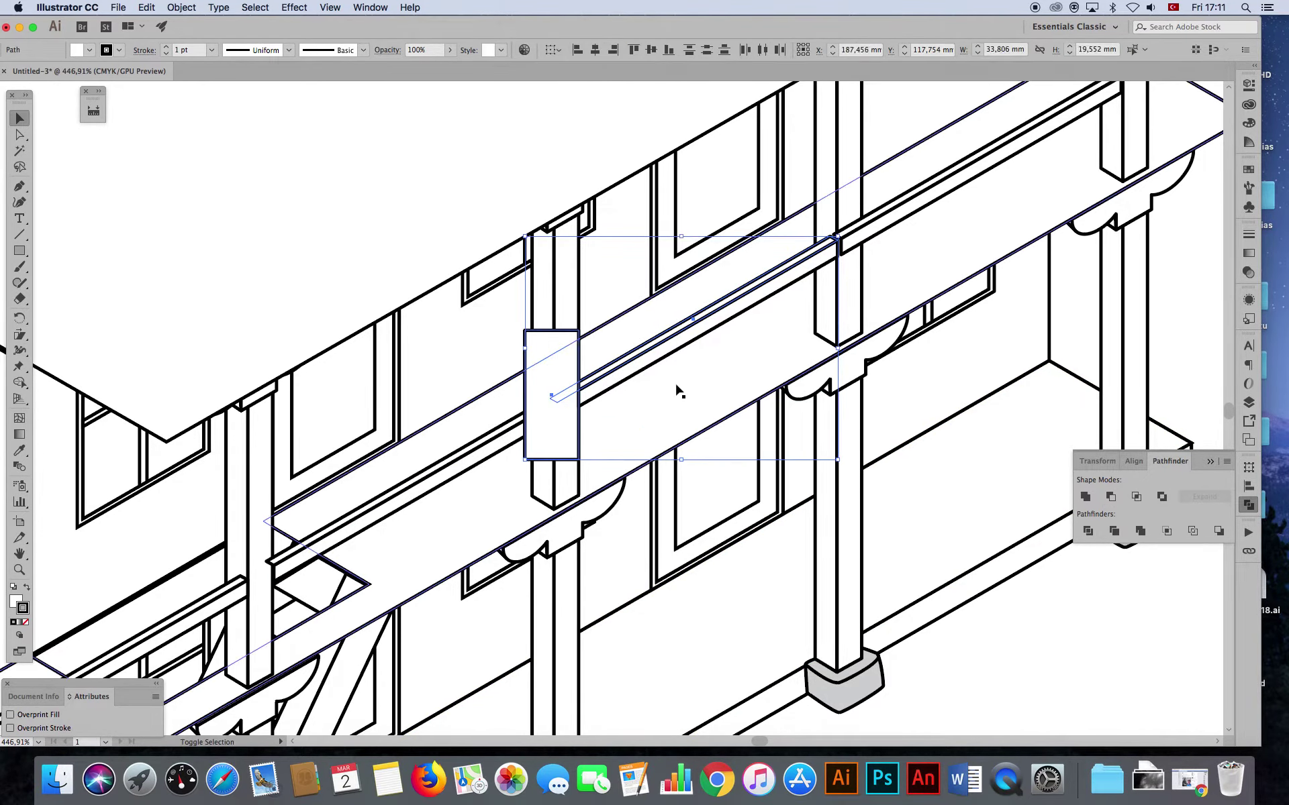
click(1111, 497)
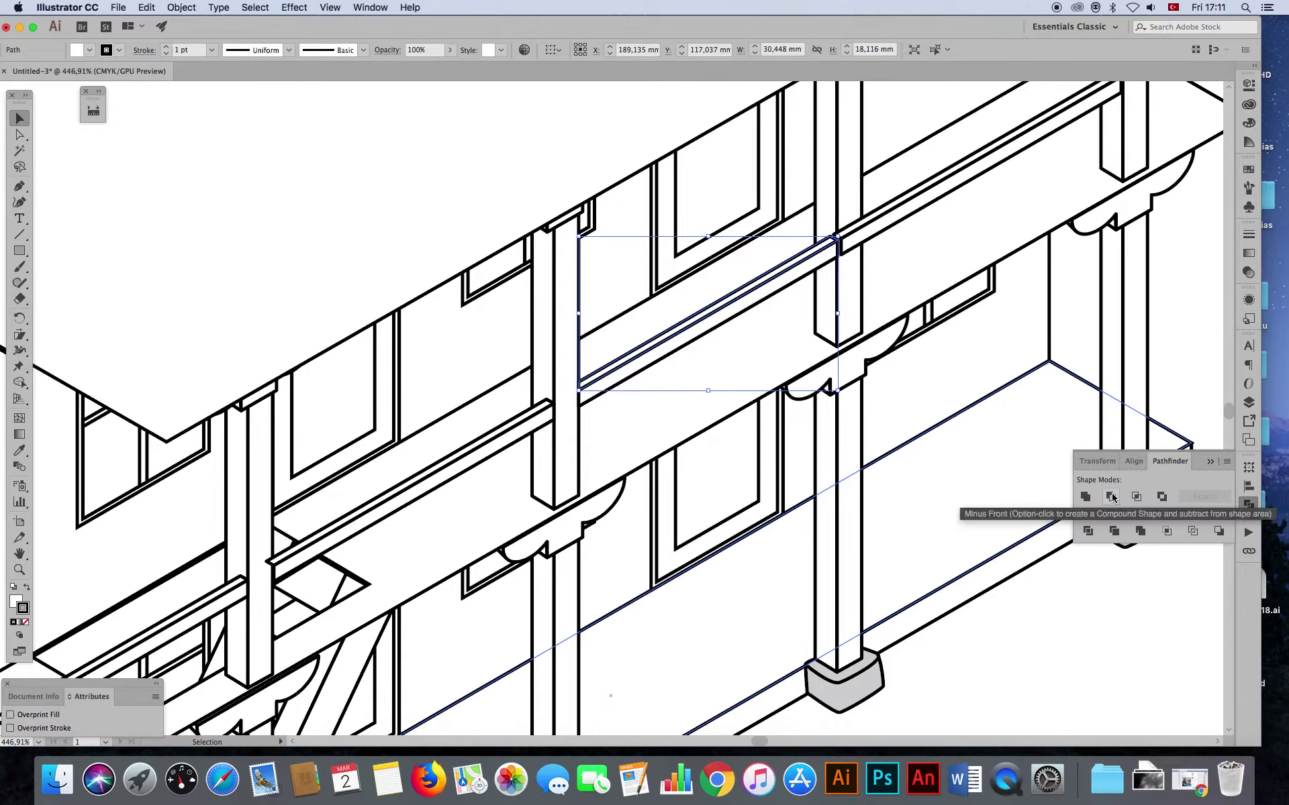
click(994, 639)
scroll(1010, 640, left, 3)
scroll(1010, 639, down, 2)
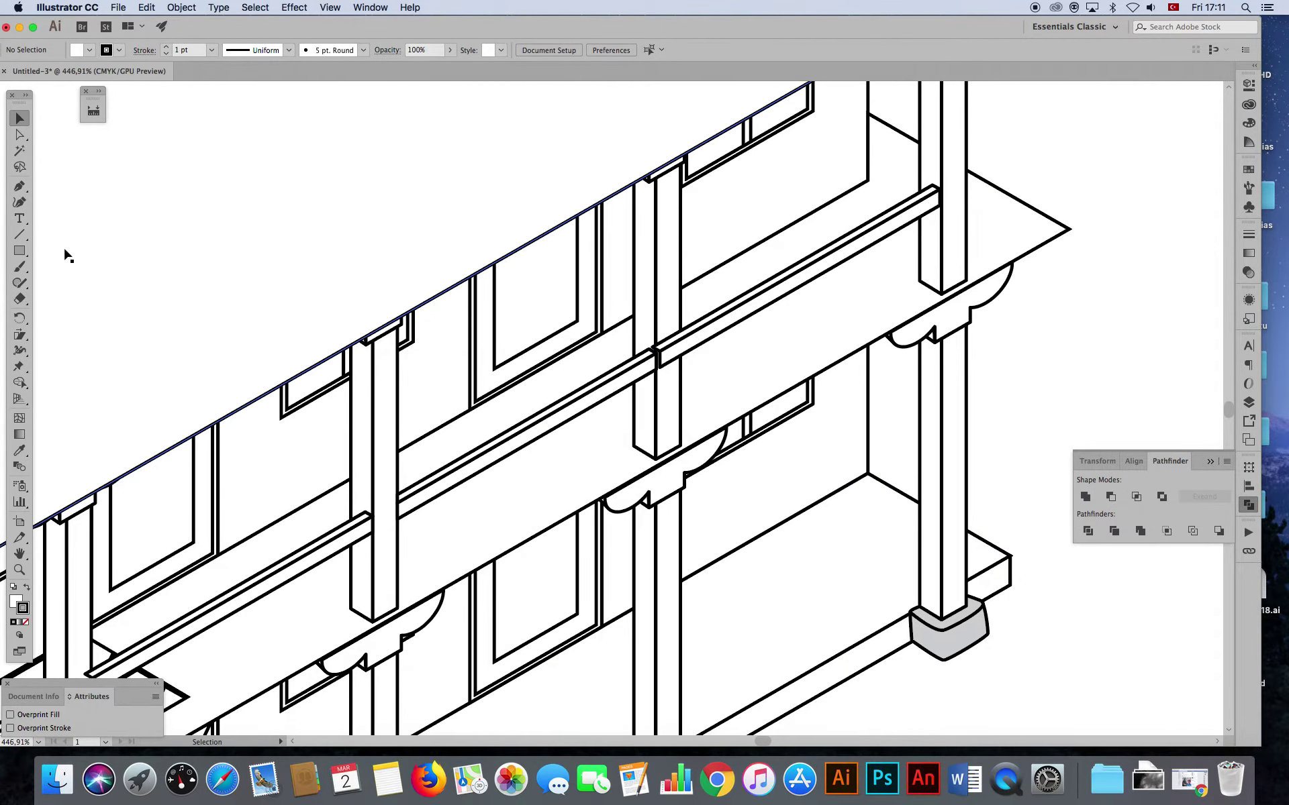
- Cut a small rectangle out of the handrail at the right post with Minus Front
click(21, 253)
drag(648, 290, 683, 395)
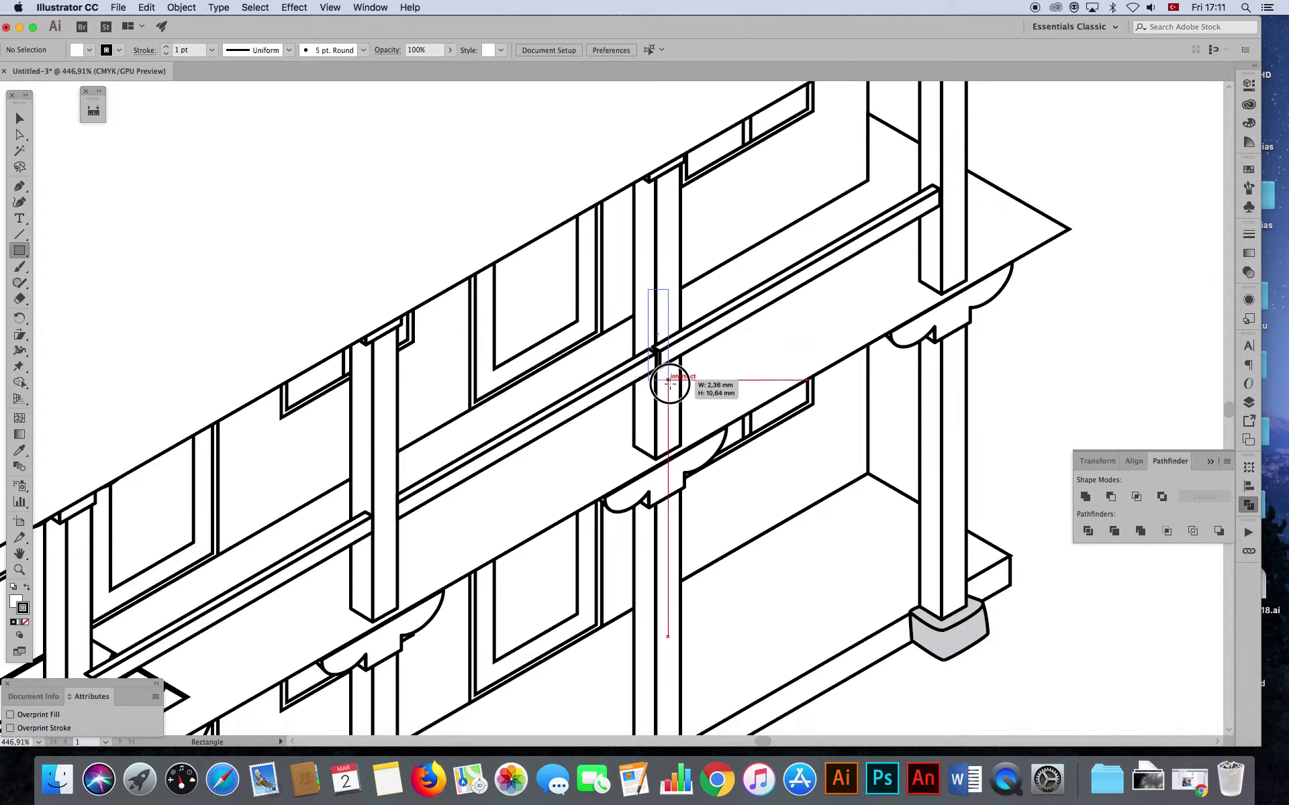
click(20, 118)
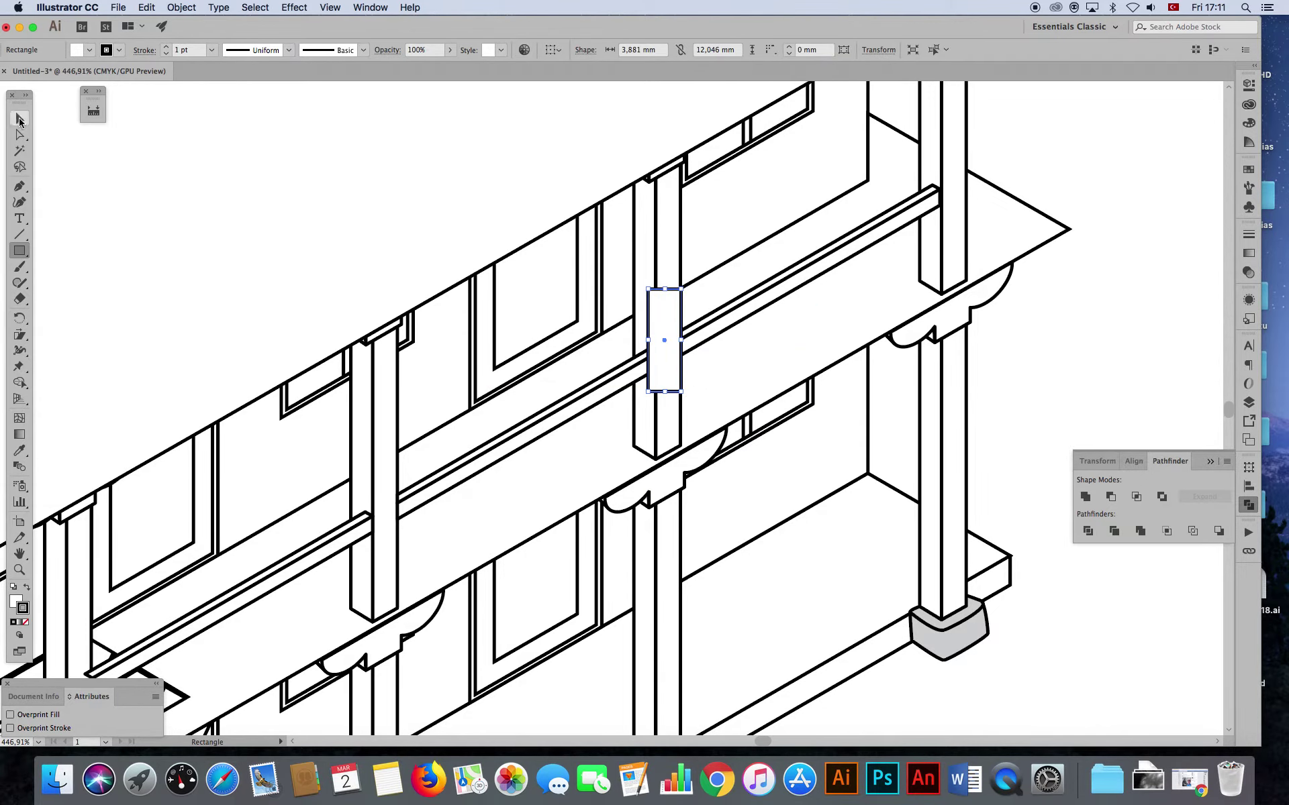
click(740, 320)
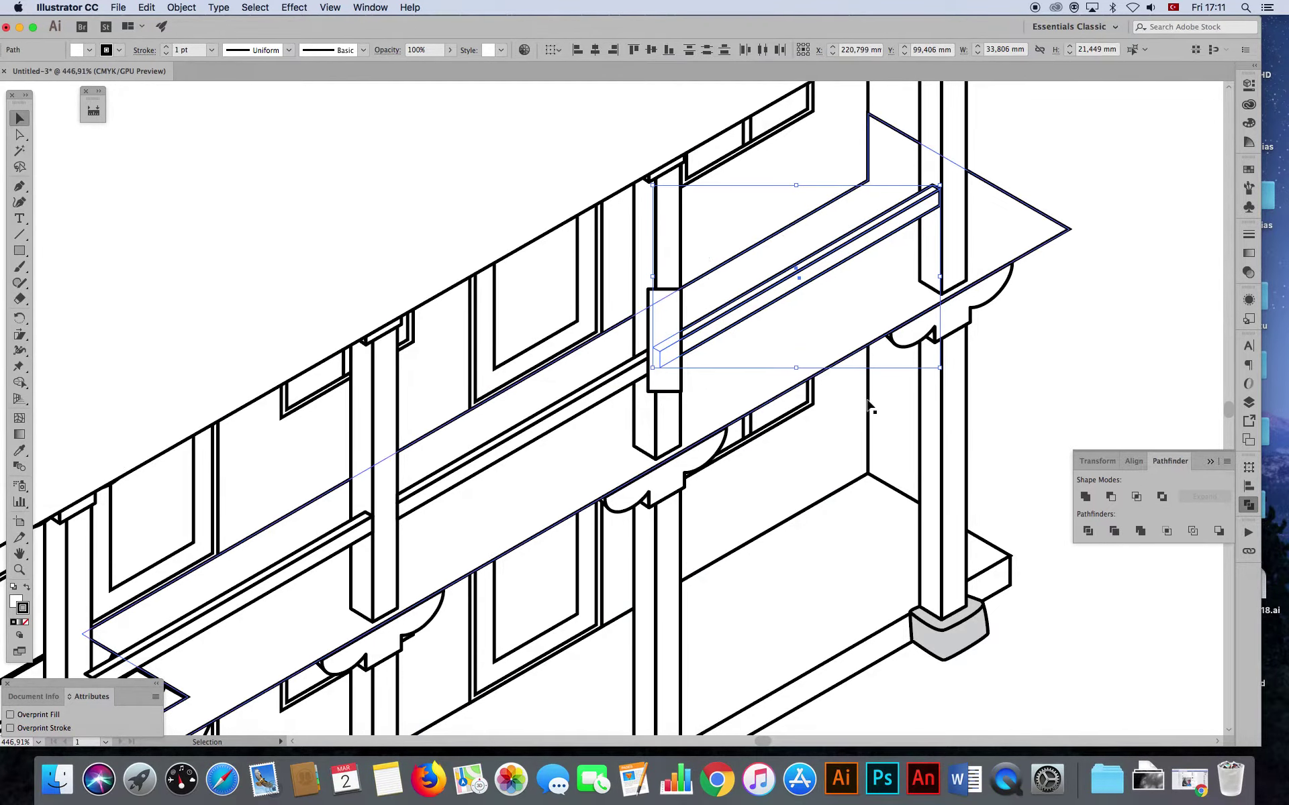
shift+click(658, 359)
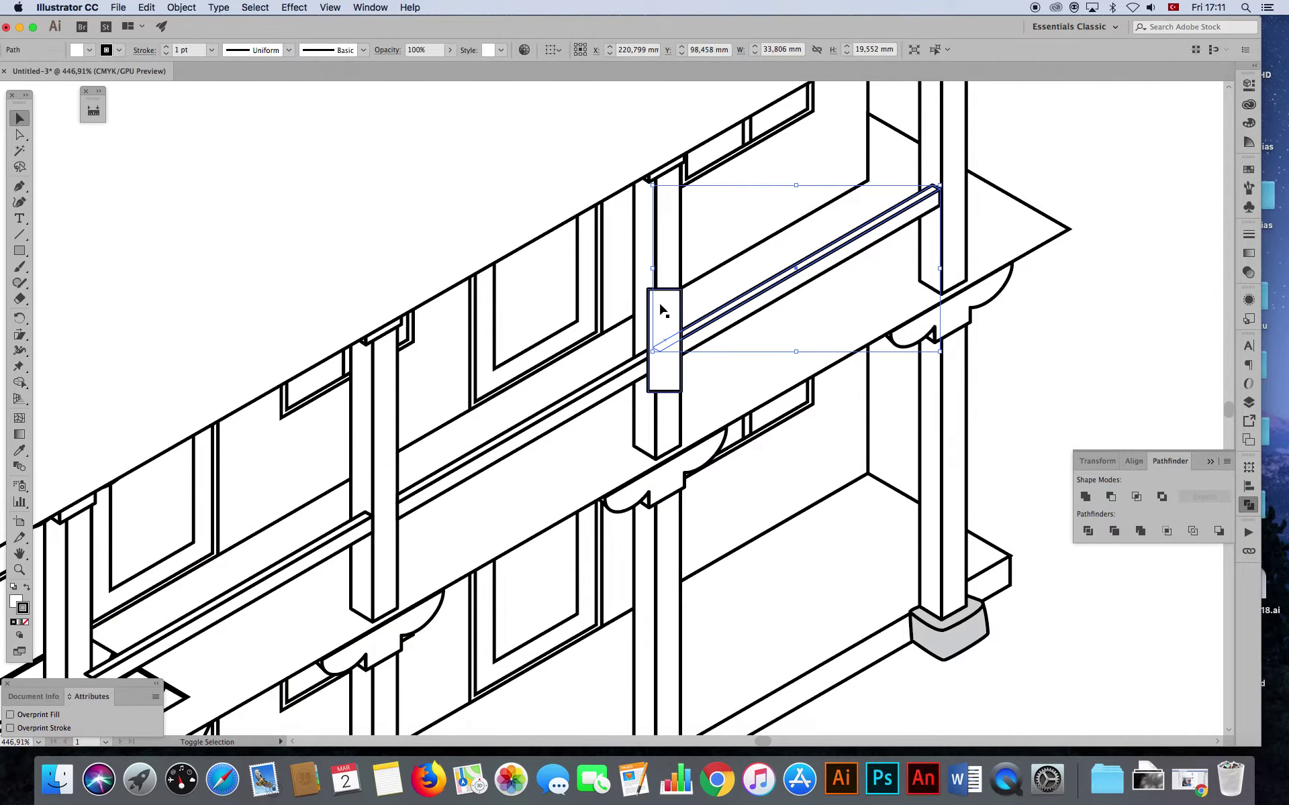
click(1081, 396)
drag(656, 379, 656, 406)
shift+click(703, 343)
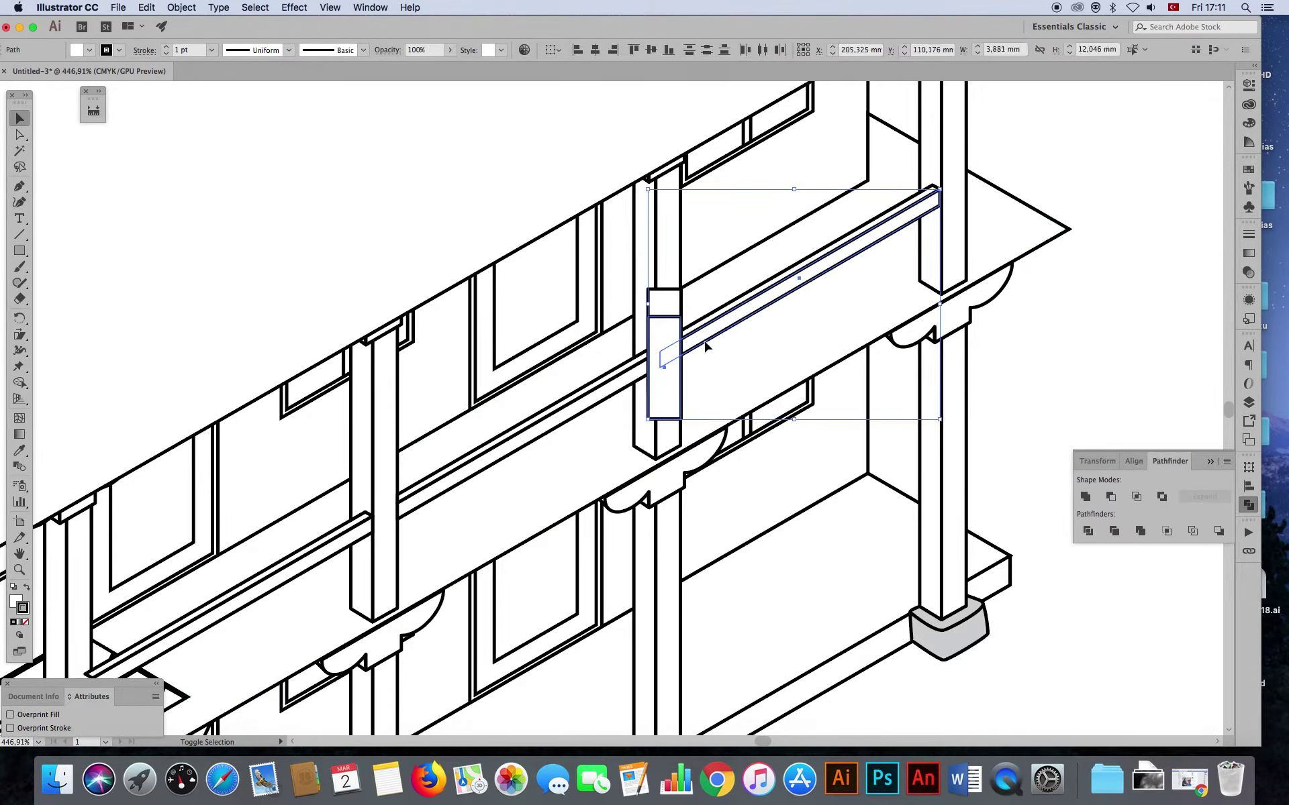
click(1110, 497)
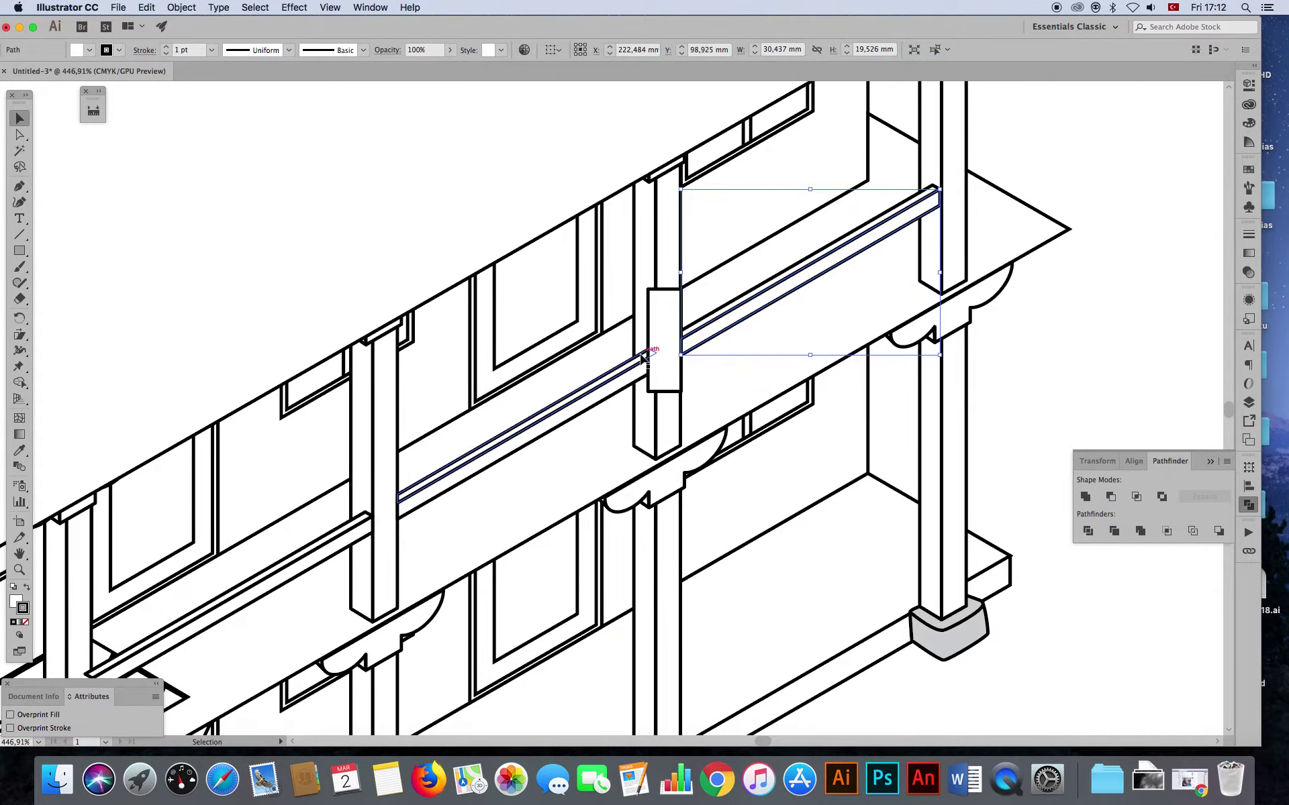
key(cmd+z)
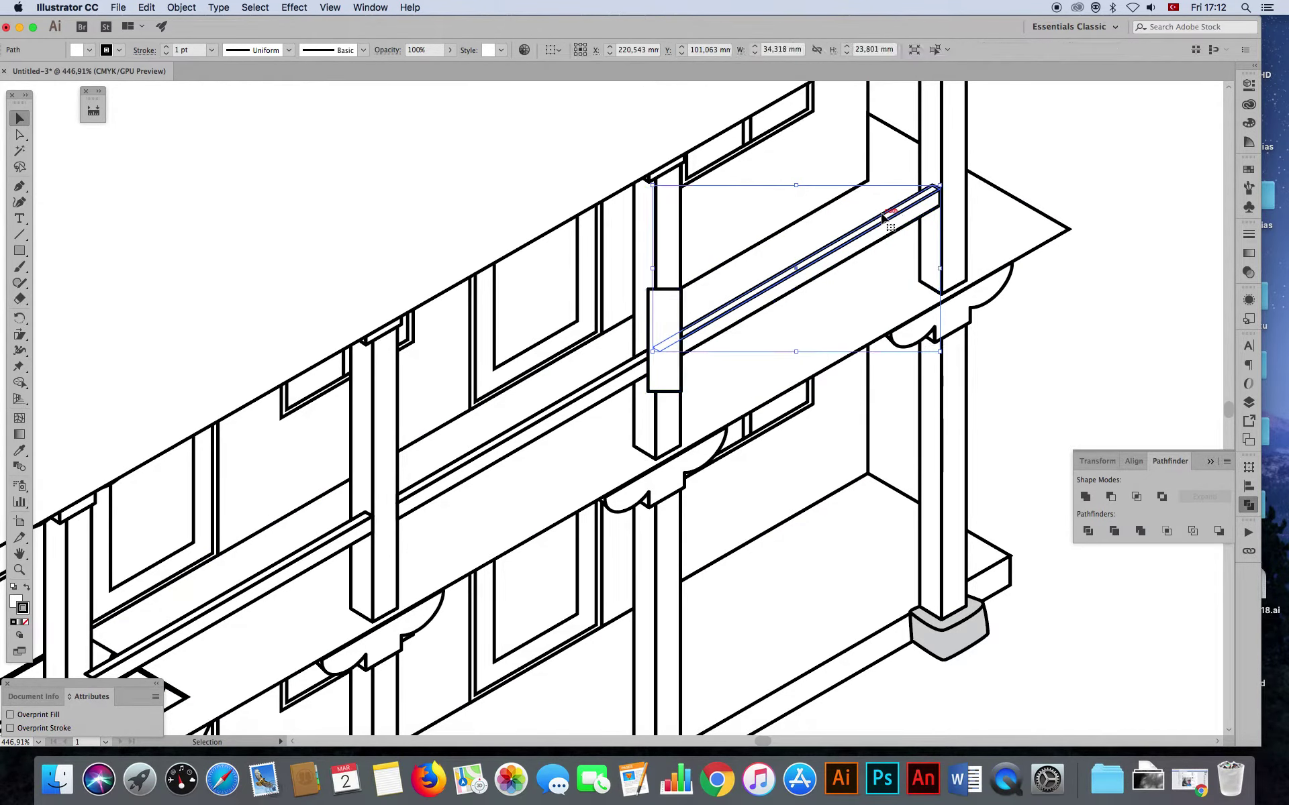
click(1109, 496)
click(1061, 608)
- Notch the diagonal railing beam around the left post with Minus Front, then zoom out
mouse_move(455, 617)
mouse_down()
mouse_move(817, 397)
mouse_move(1000, 362)
mouse_up()
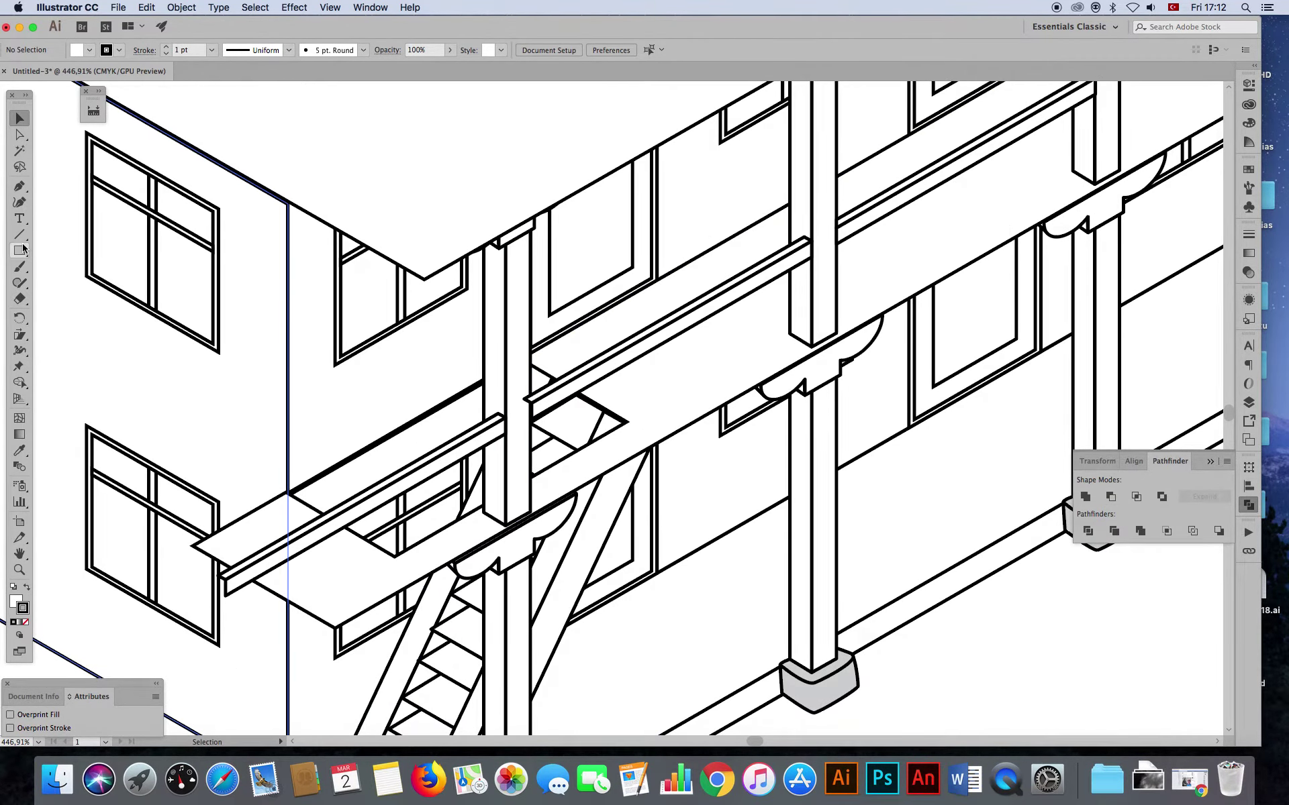
key(m)
drag(498, 315, 531, 472)
click(22, 121)
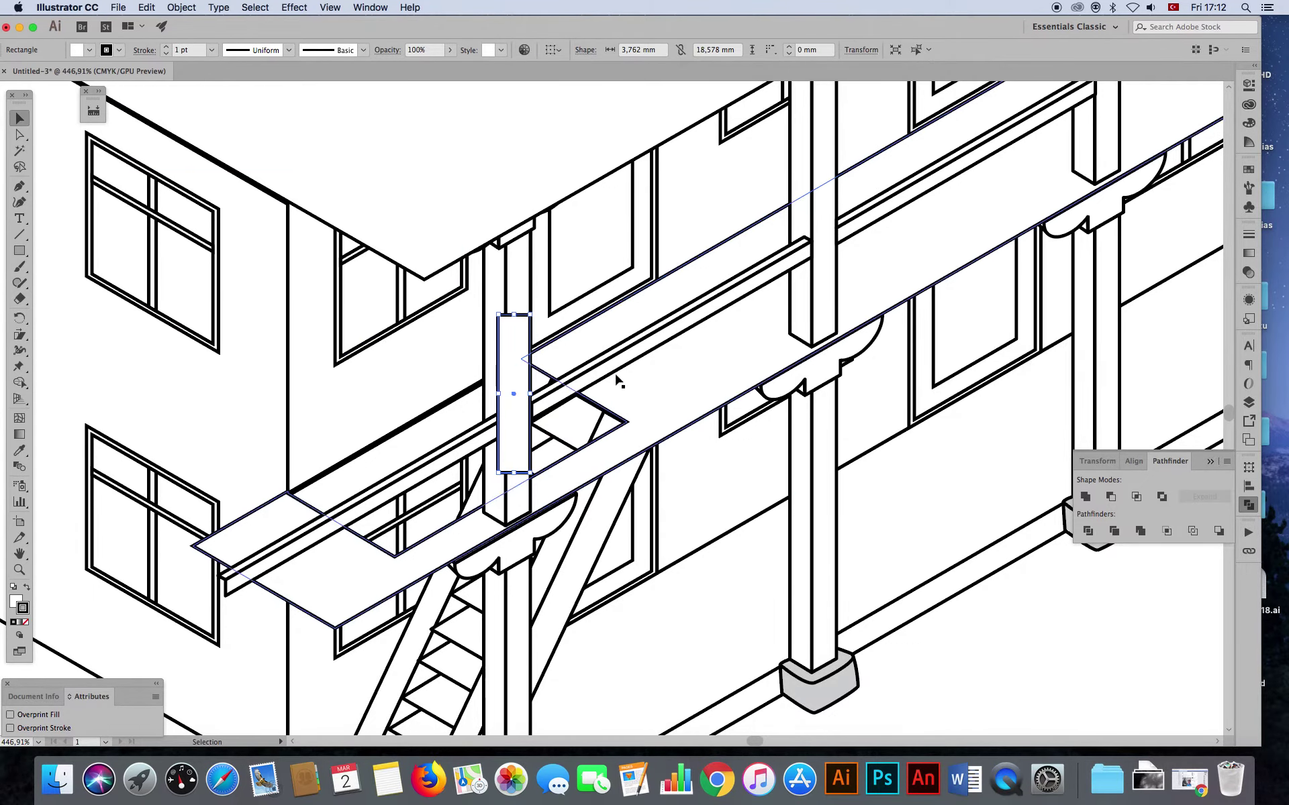
click(618, 369)
click(668, 320)
shift+click(508, 338)
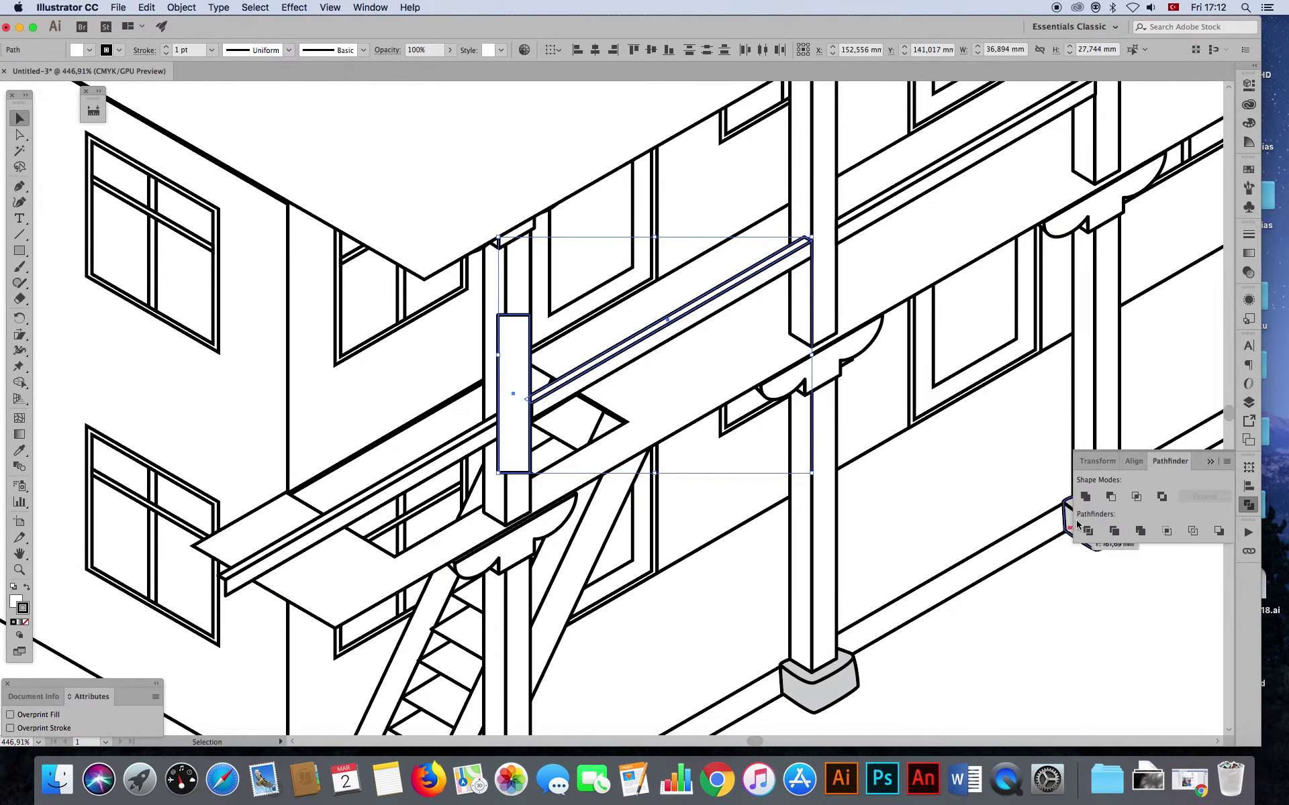
click(1111, 497)
click(1055, 613)
key(super+minus)
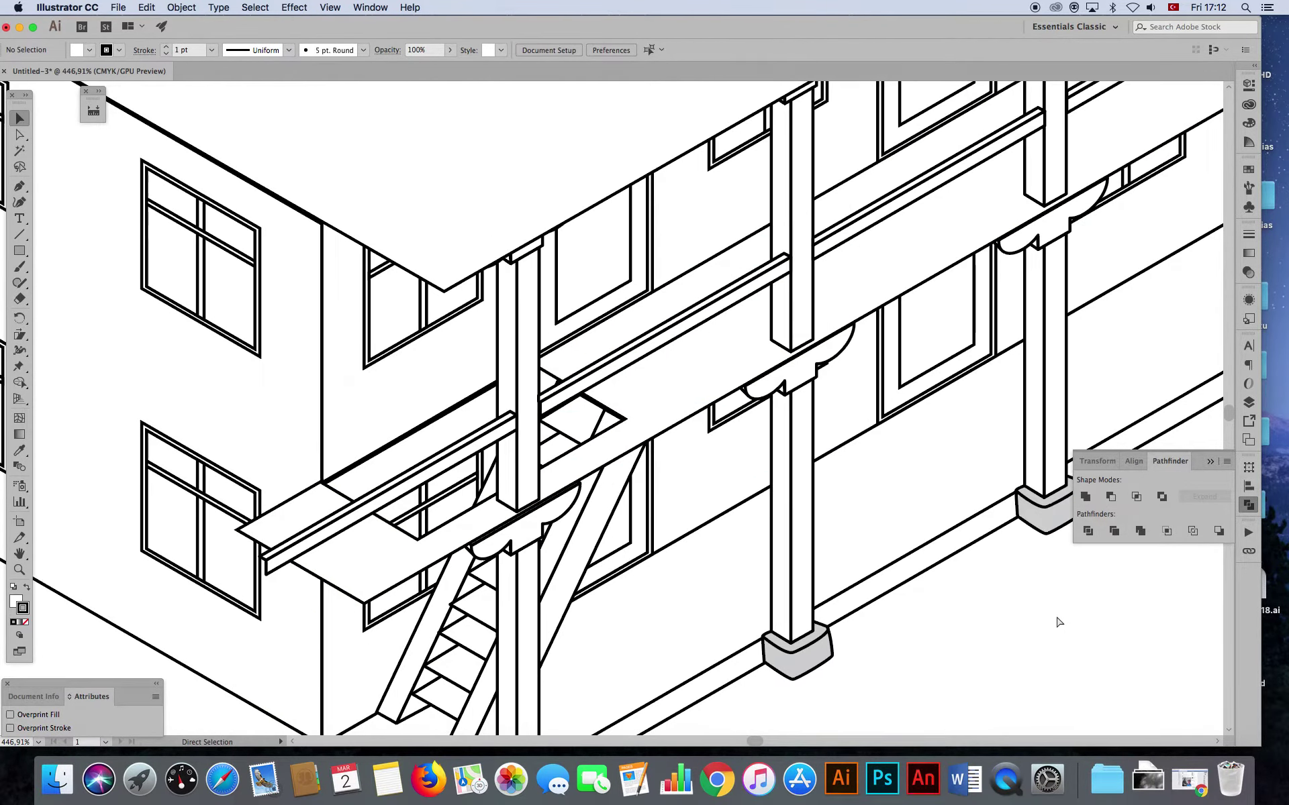
key(super+minus)
key(super+minus)
key(super+minus)
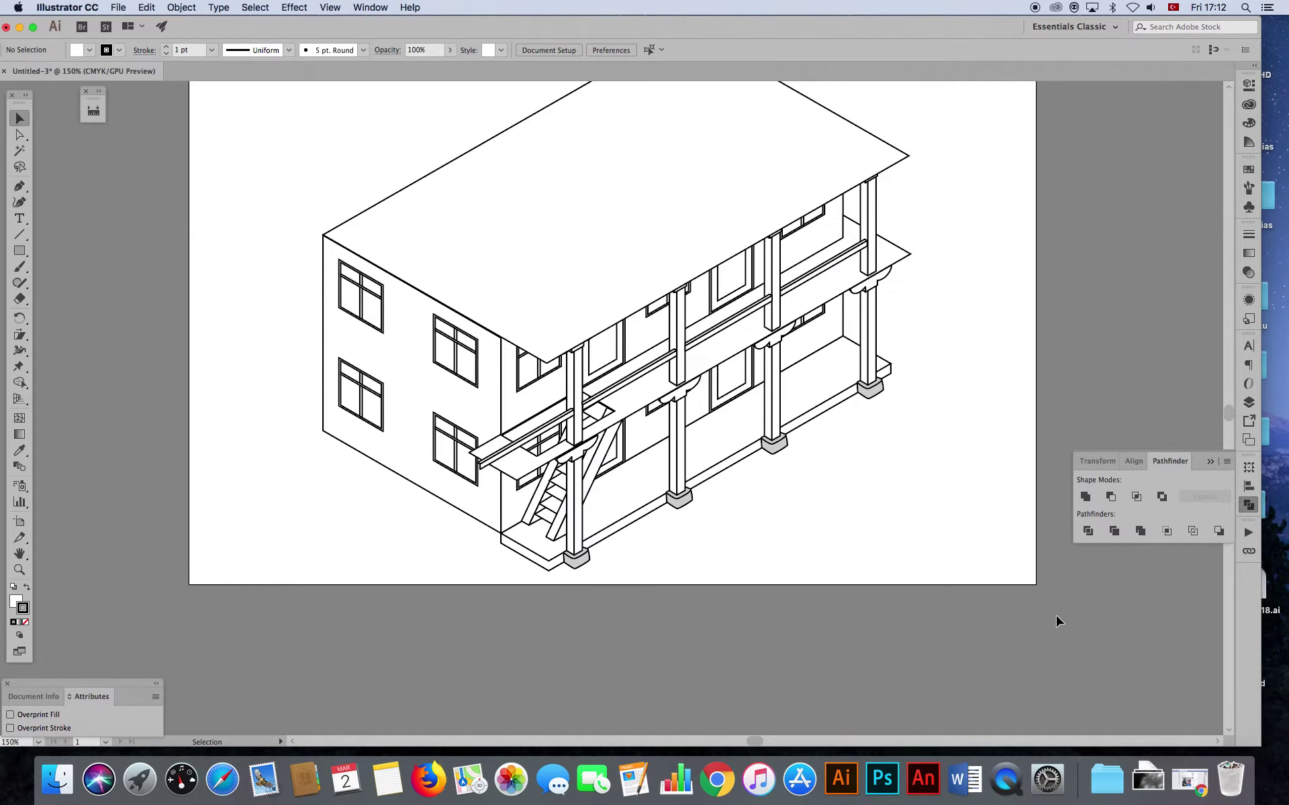
- Select the balcony rail beams and Alt-drag a copy straight down below them
click(23, 570)
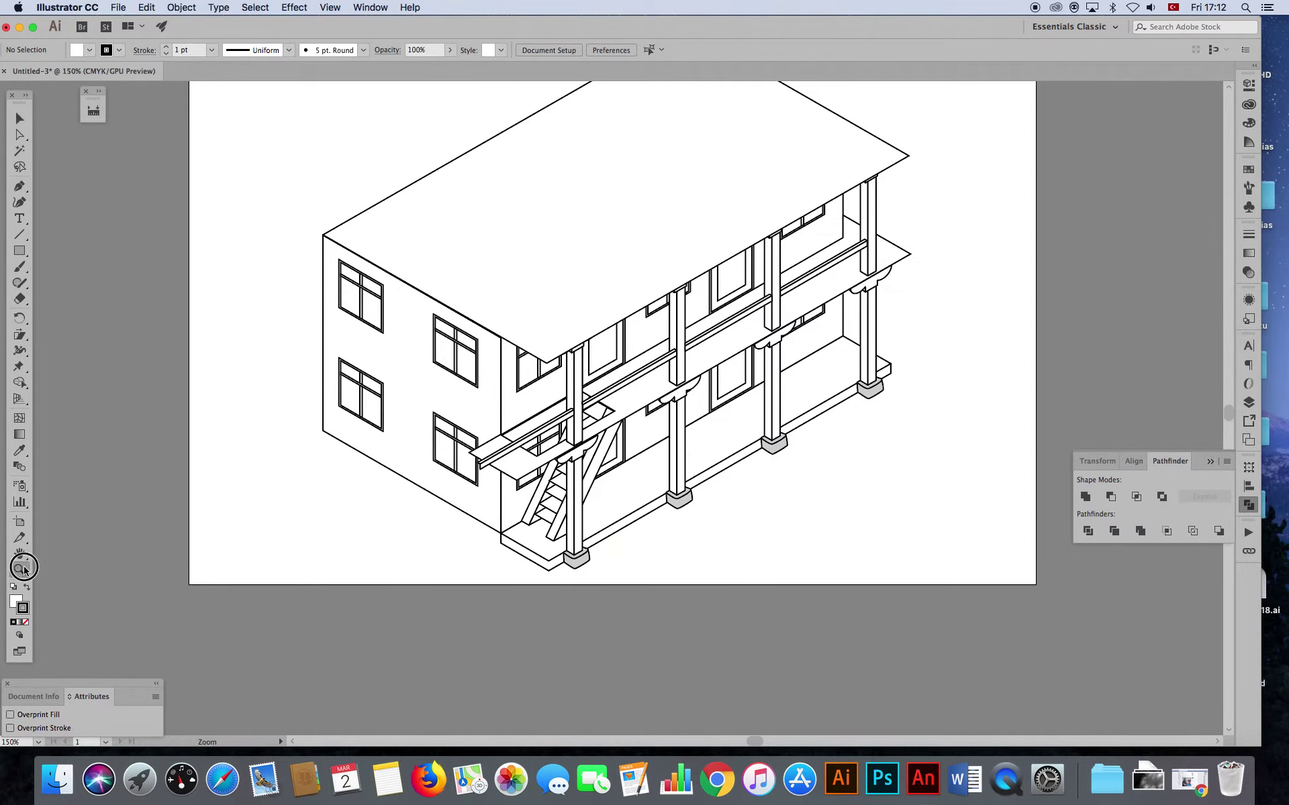
click(651, 392)
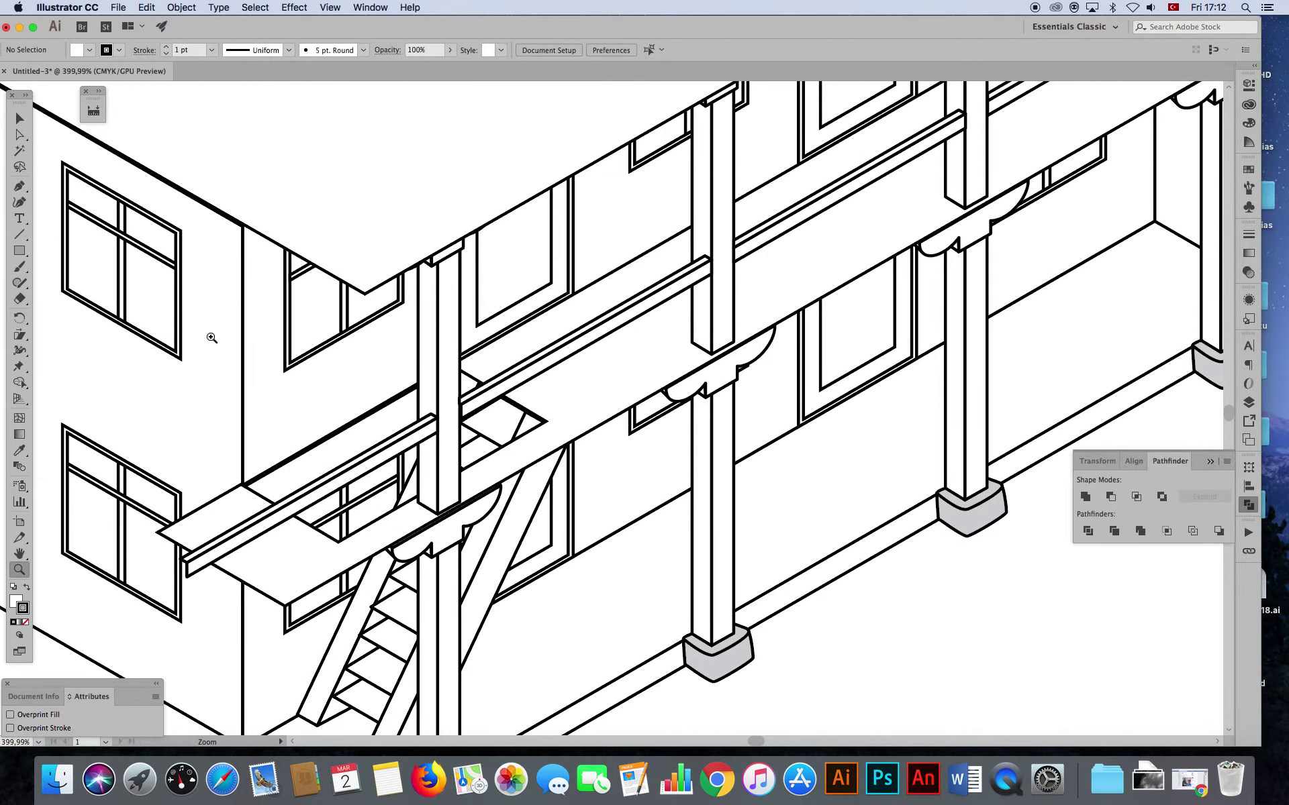
click(20, 118)
drag(734, 288, 676, 452)
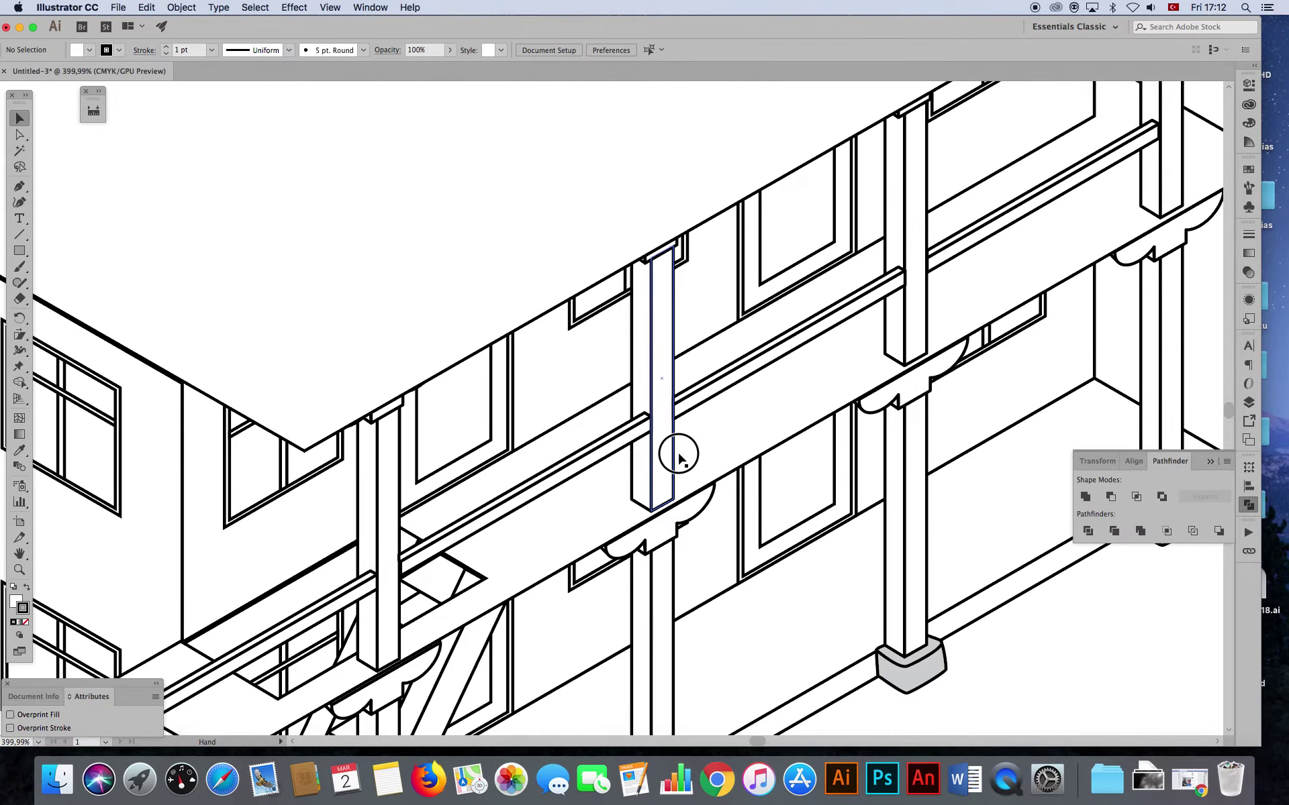
click(612, 436)
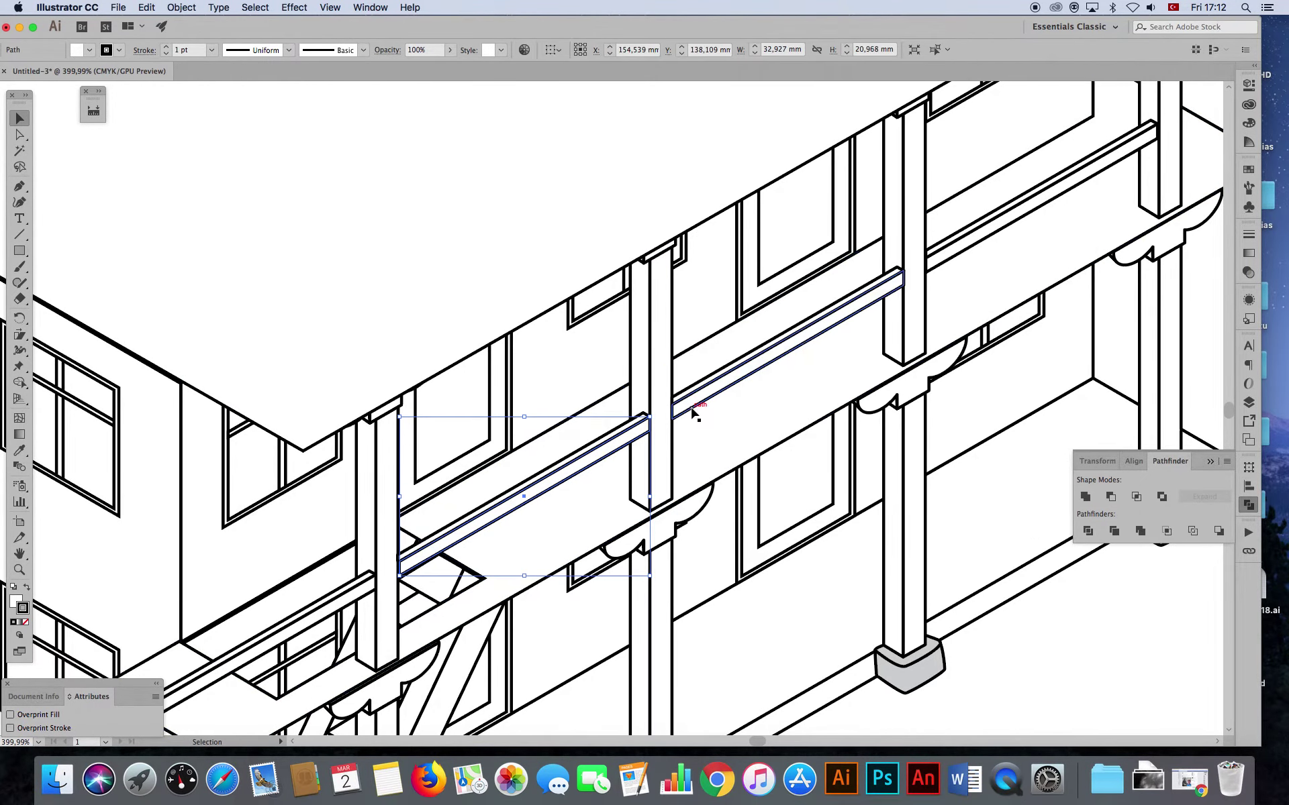
shift+click(612, 434)
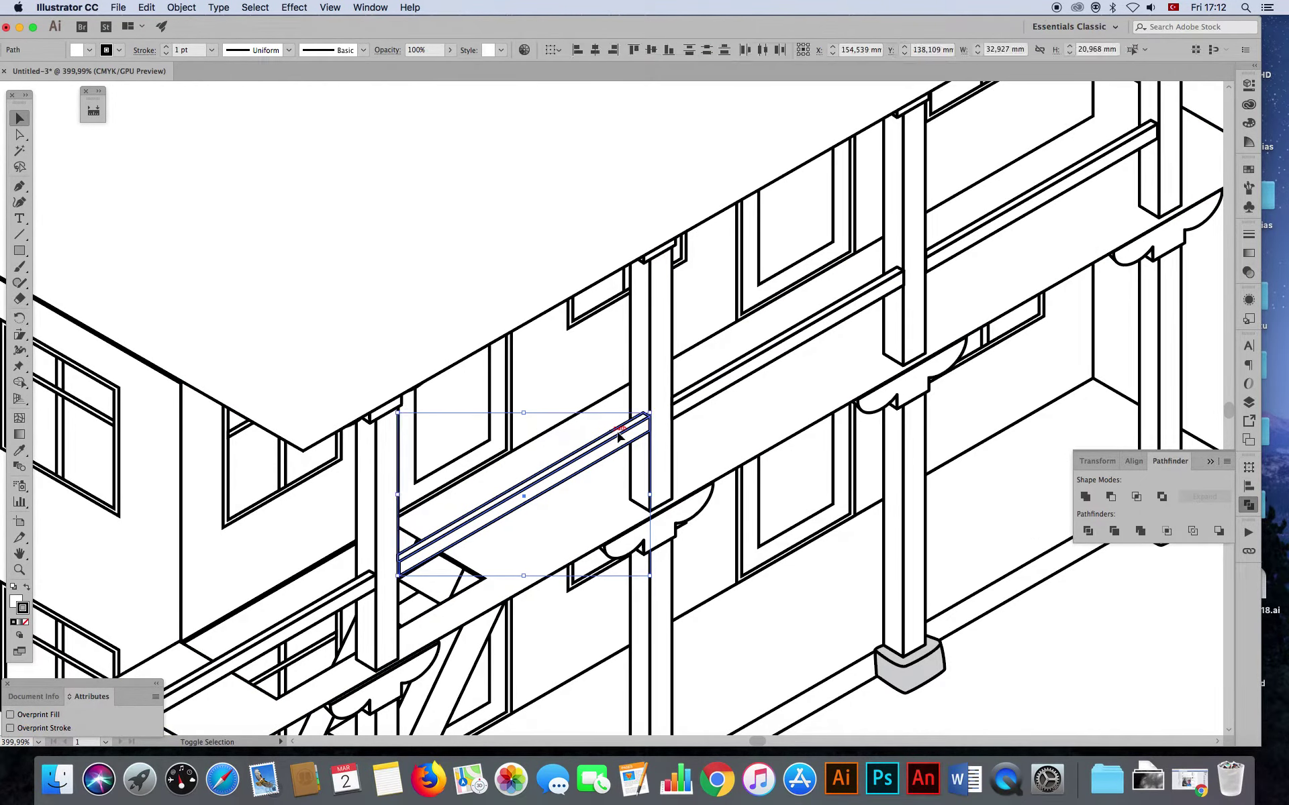
click(713, 381)
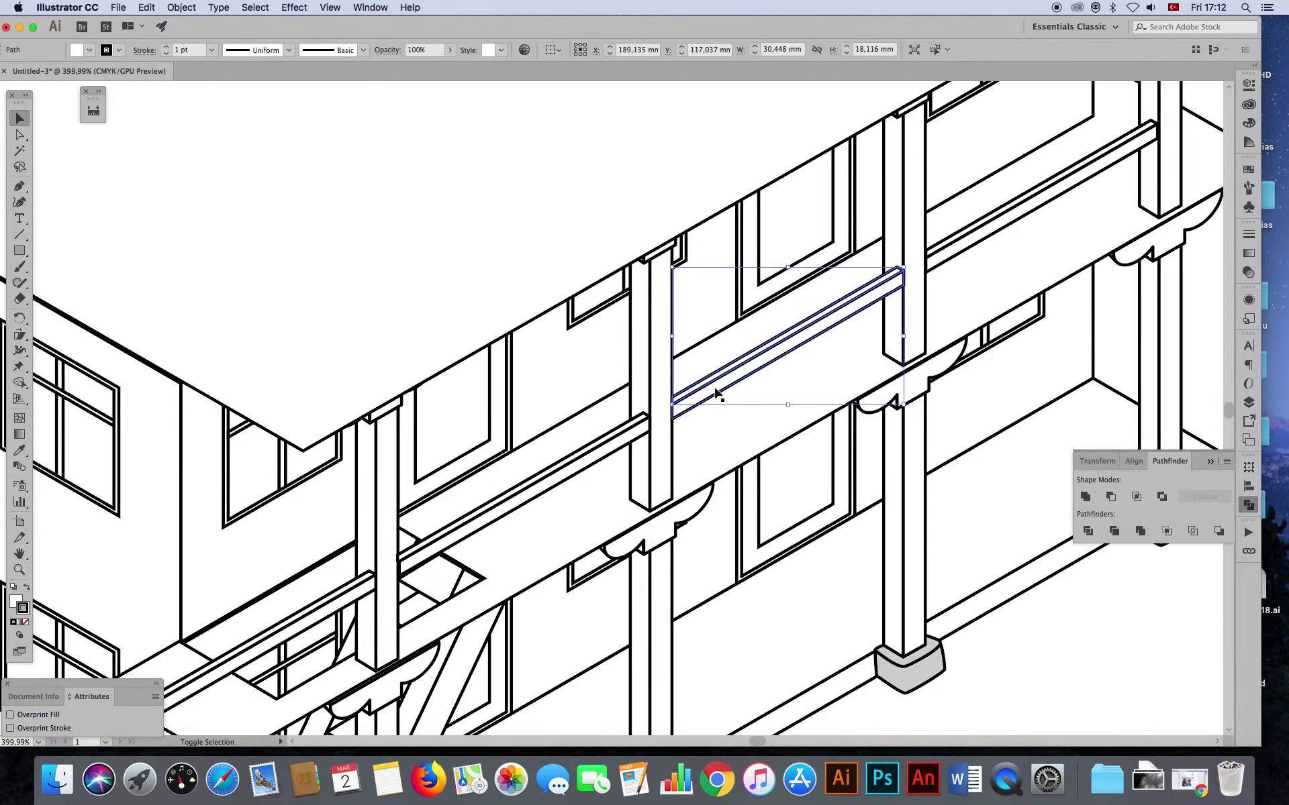
click(962, 254)
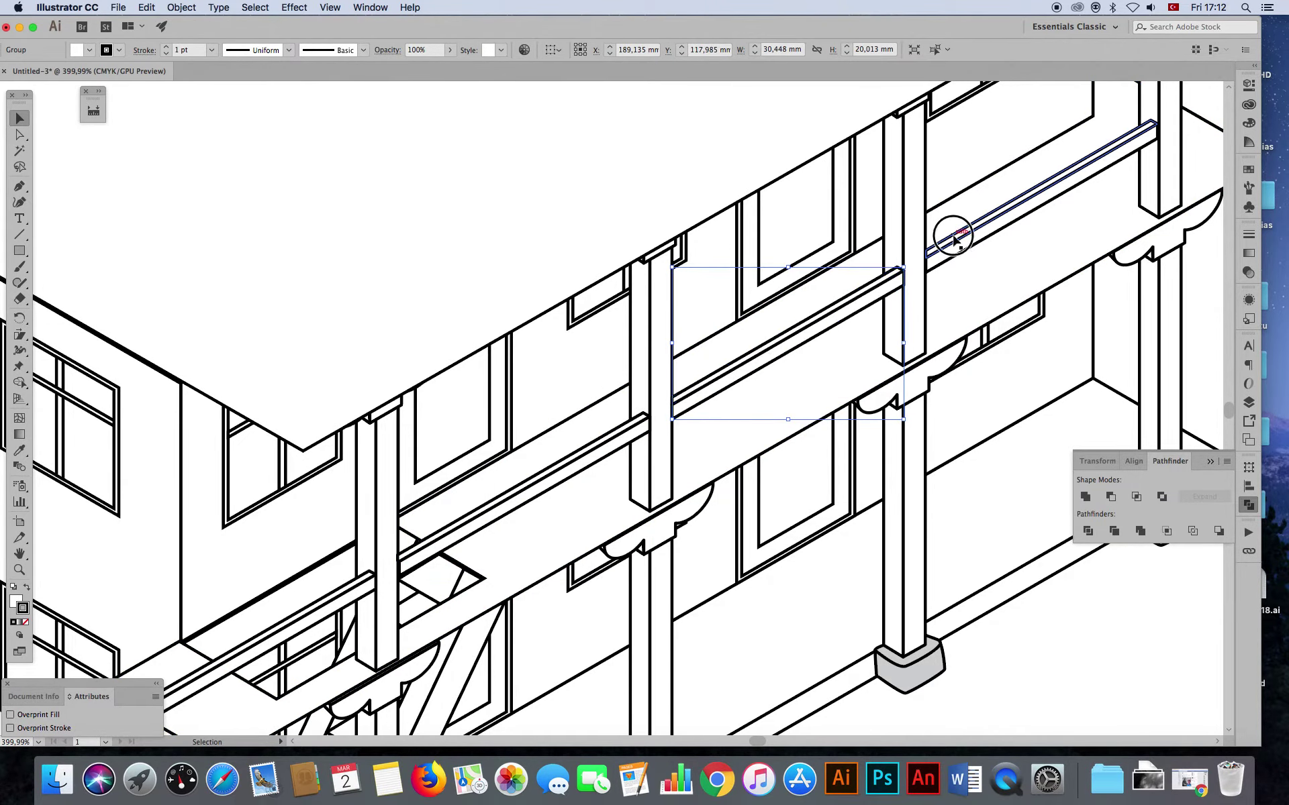
click(356, 597)
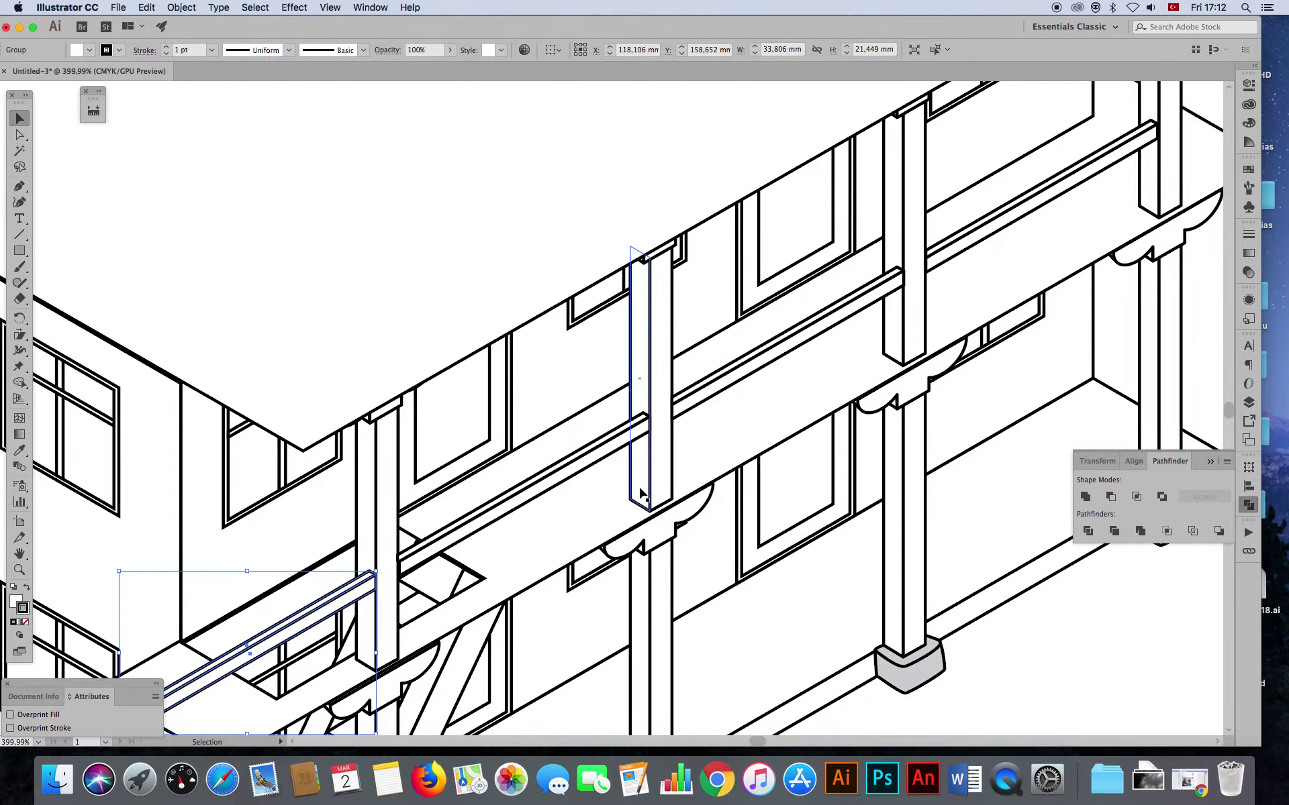
drag(583, 552, 593, 410)
mouse_move(700, 364)
mouse_down()
mouse_move(718, 382)
mouse_move(710, 400)
mouse_up()
shift+click(478, 433)
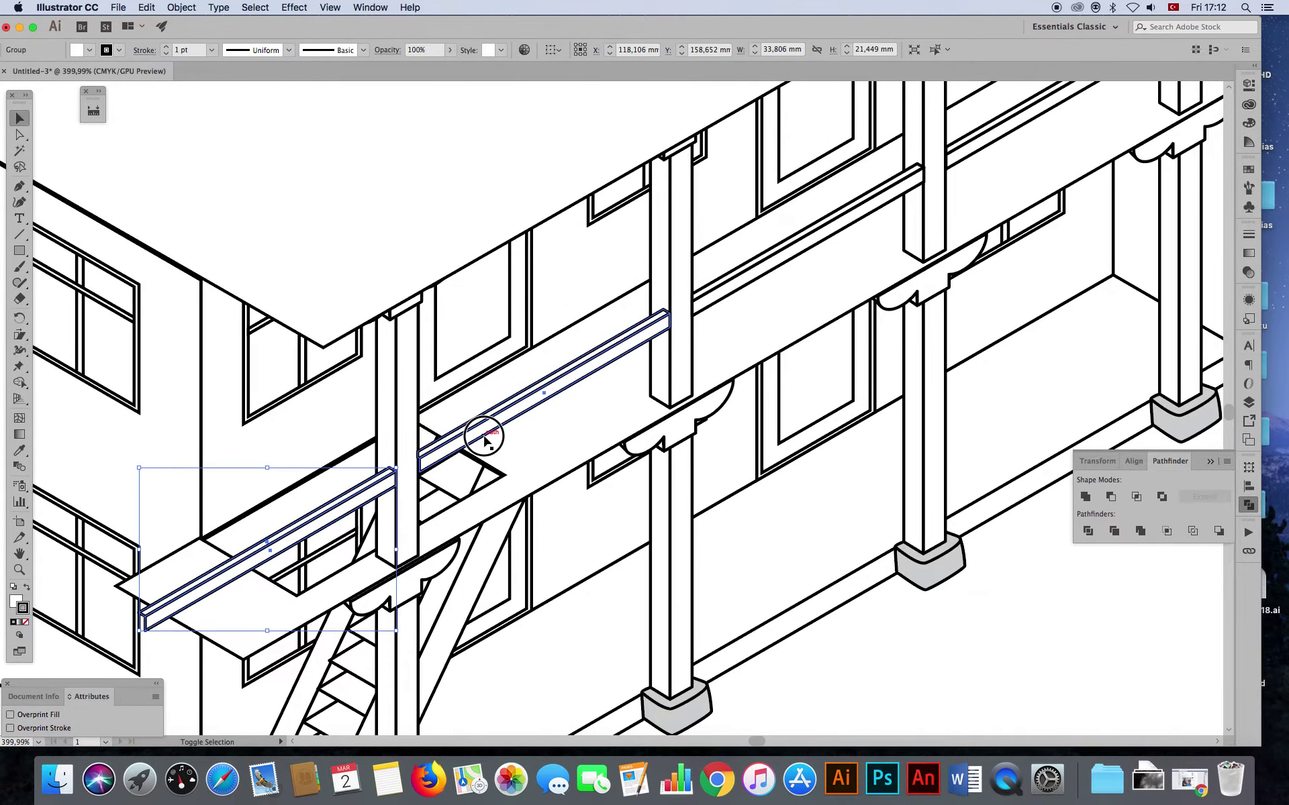
shift+click(986, 150)
drag(987, 150, 1003, 229)
click(1079, 646)
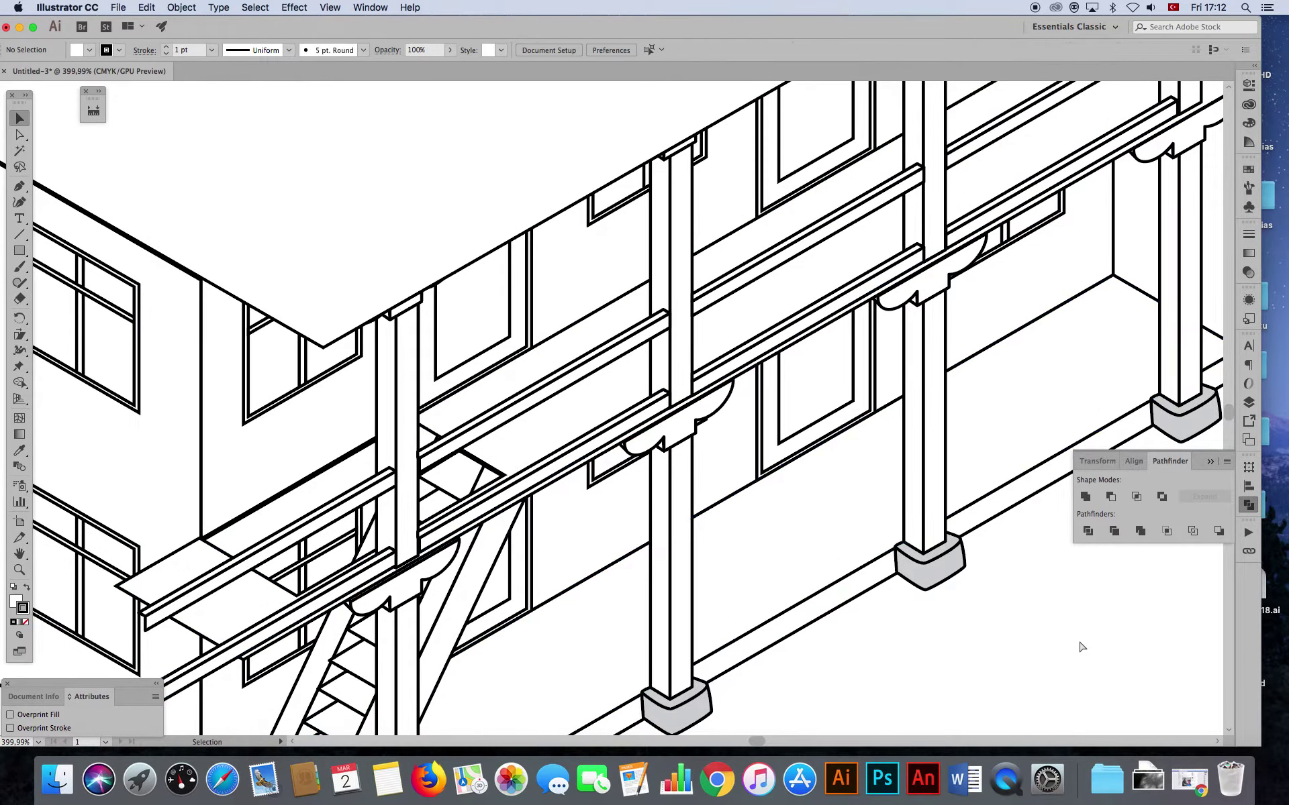
- Select the four rail segments and nudge them up with the arrow key
key(super+minus)
key(super+minus)
key(super+minus)
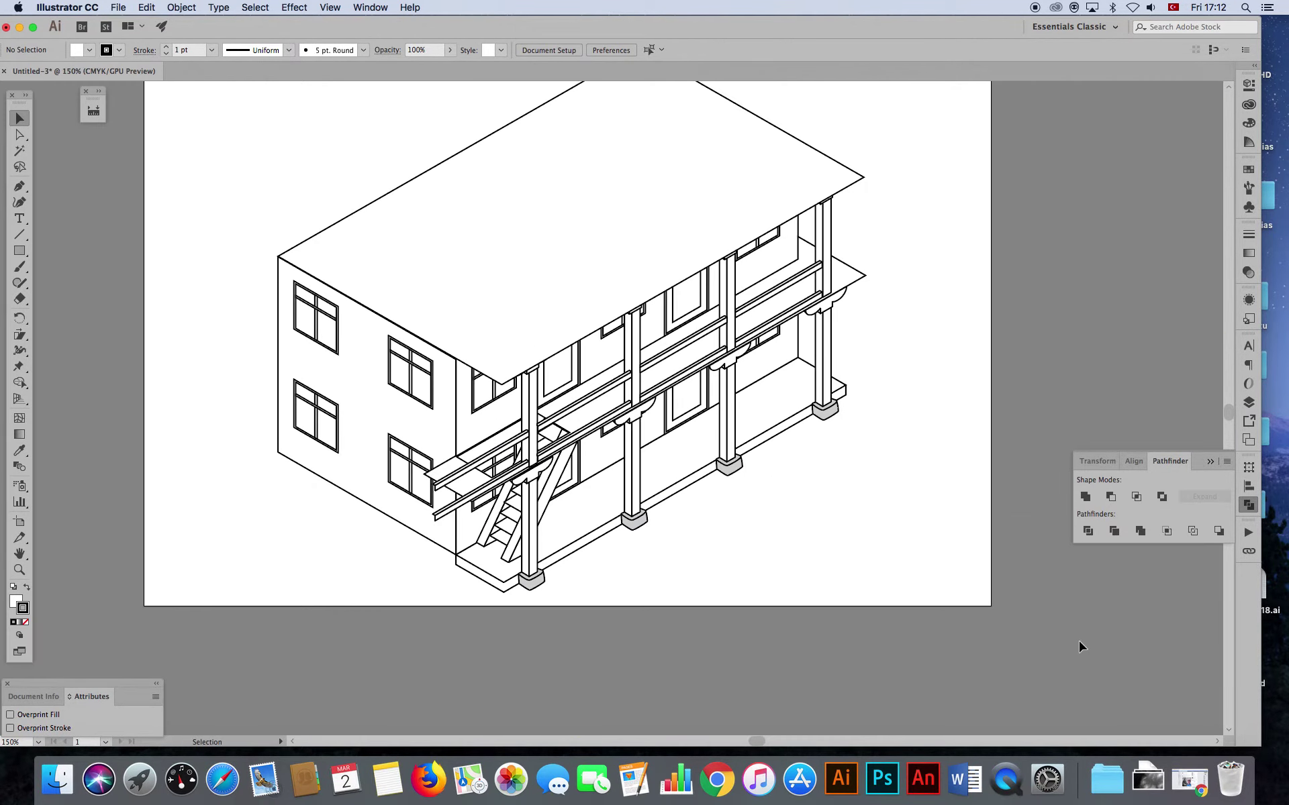
click(508, 446)
shift+click(584, 401)
shift+click(681, 343)
shift+click(761, 307)
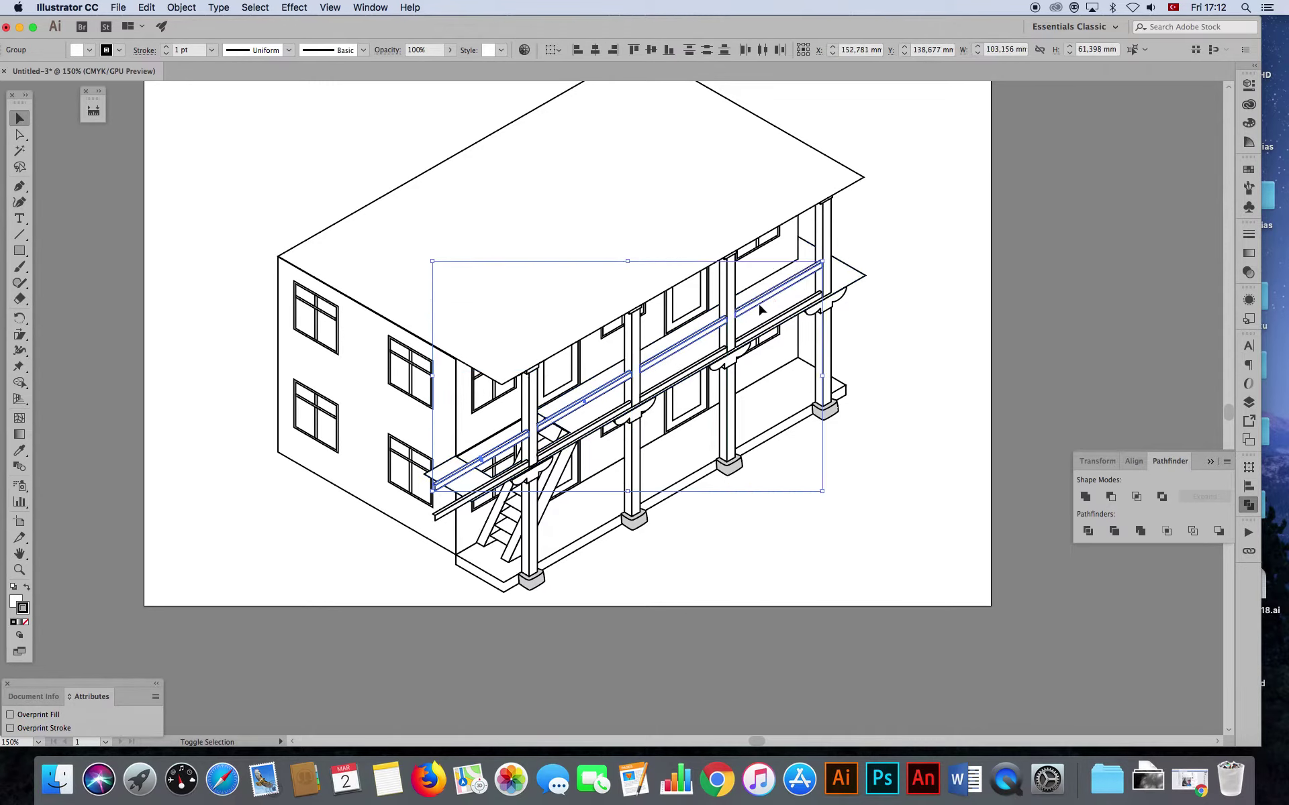
key(Up)
key(Up)
key(Up)
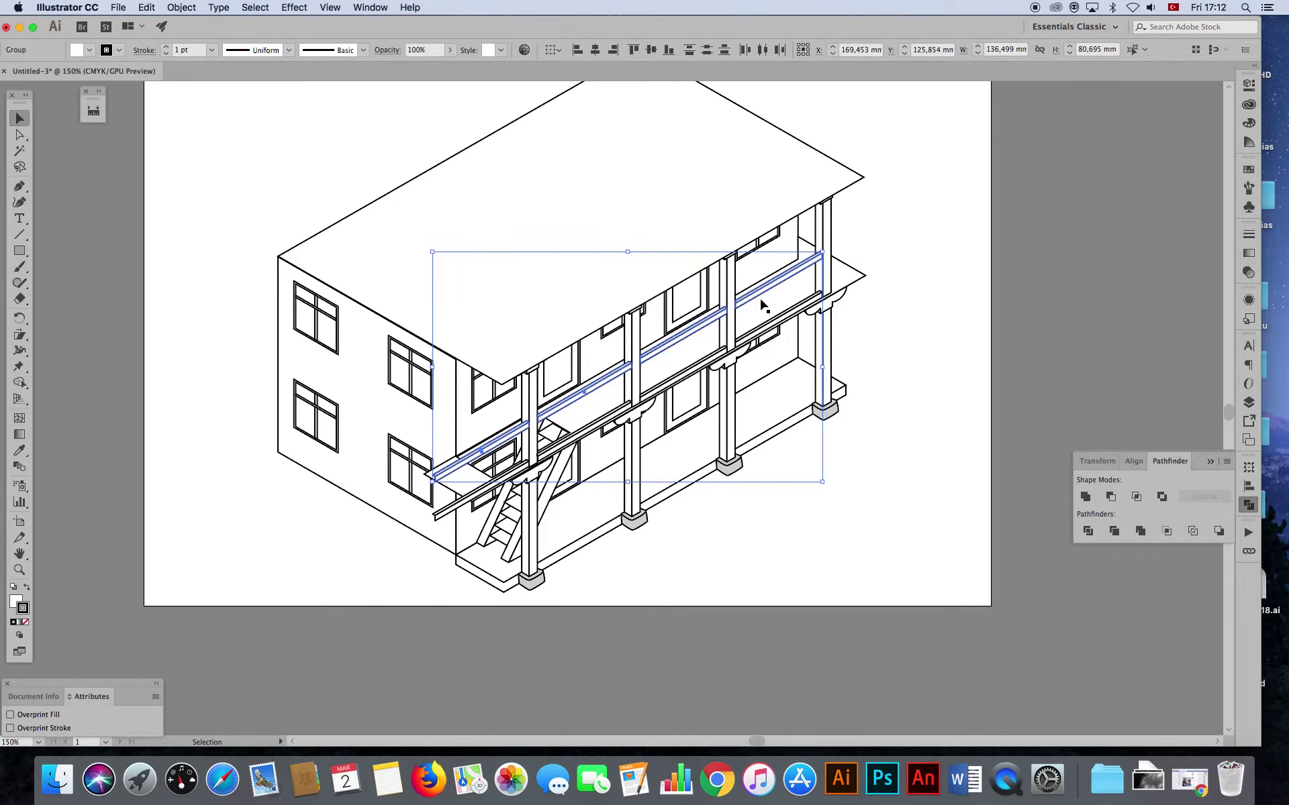
click(933, 503)
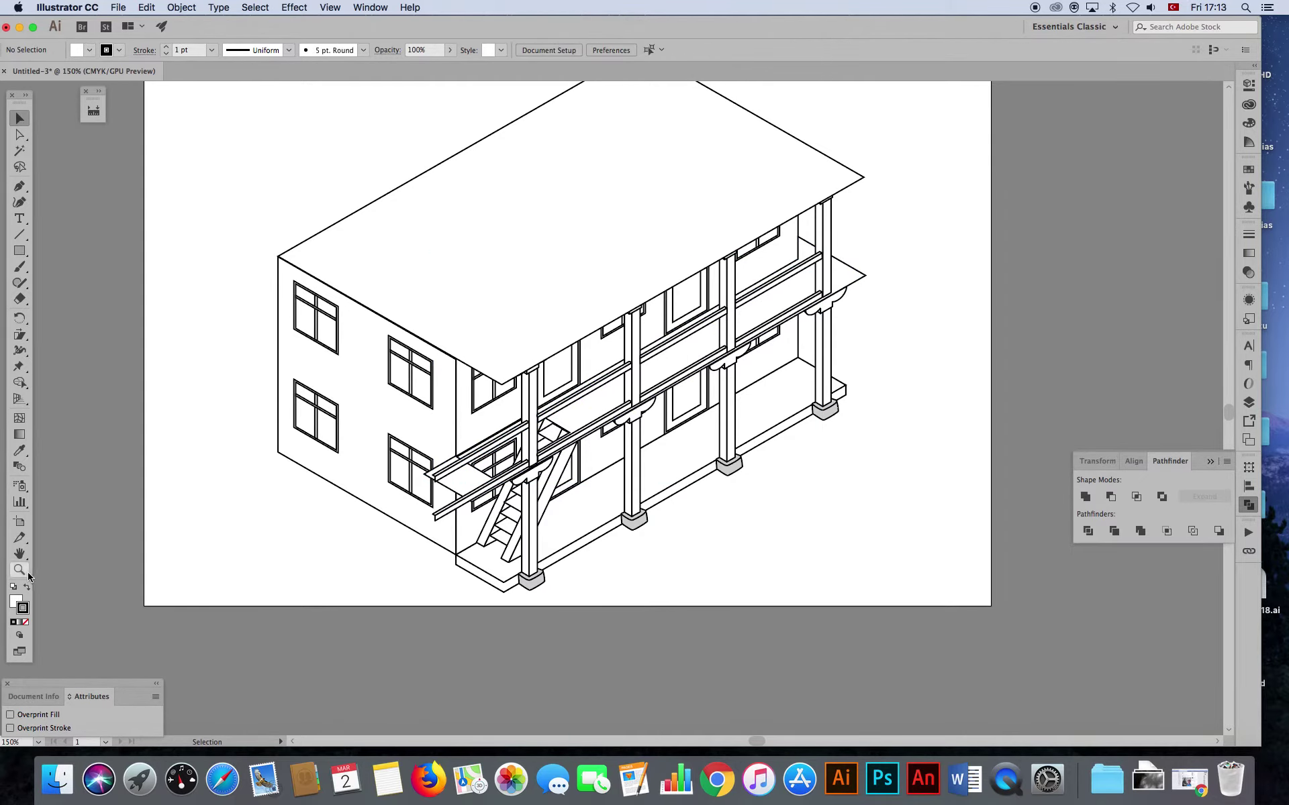
- Draw a thin 0.958 × 13.299 mm upright rectangle between the rails by the staircase
drag(776, 288, 908, 426)
mouse_move(436, 597)
mouse_down()
mouse_move(508, 578)
mouse_move(605, 623)
mouse_up()
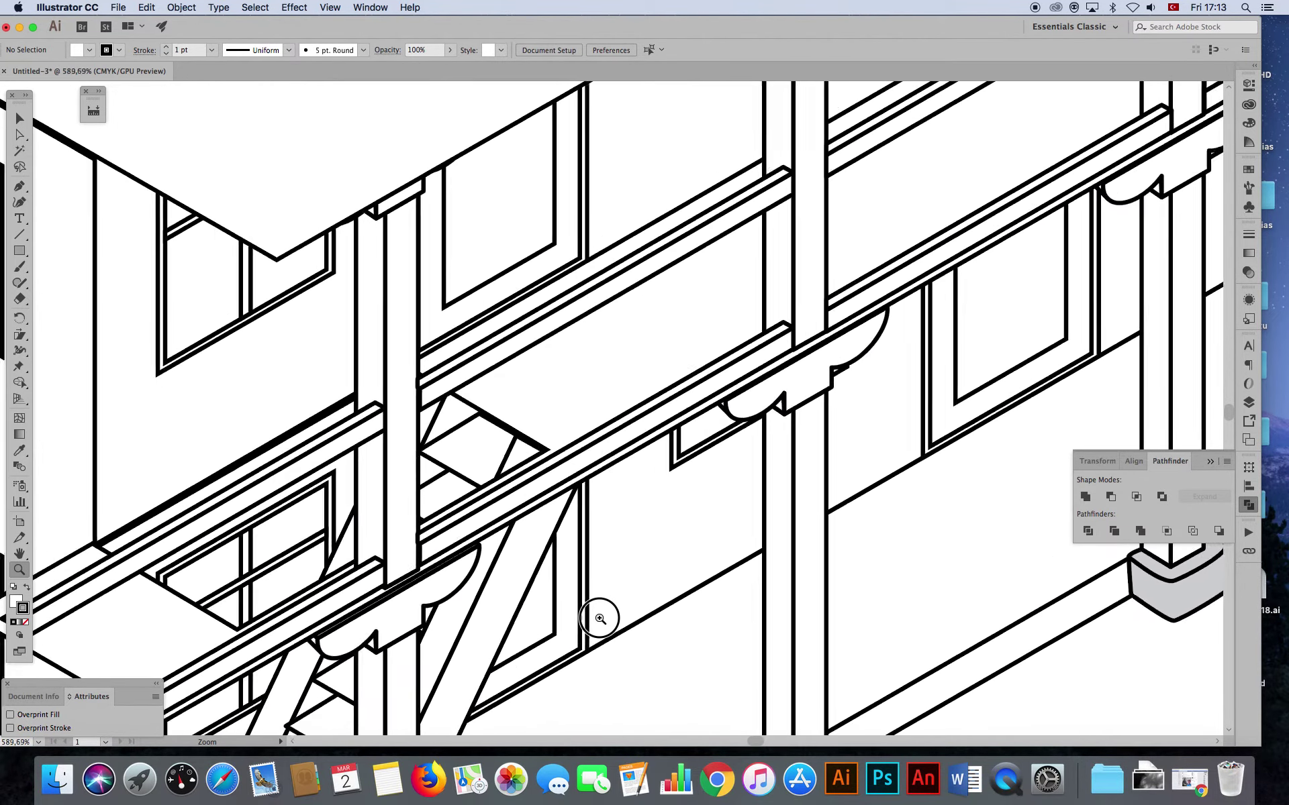
click(19, 235)
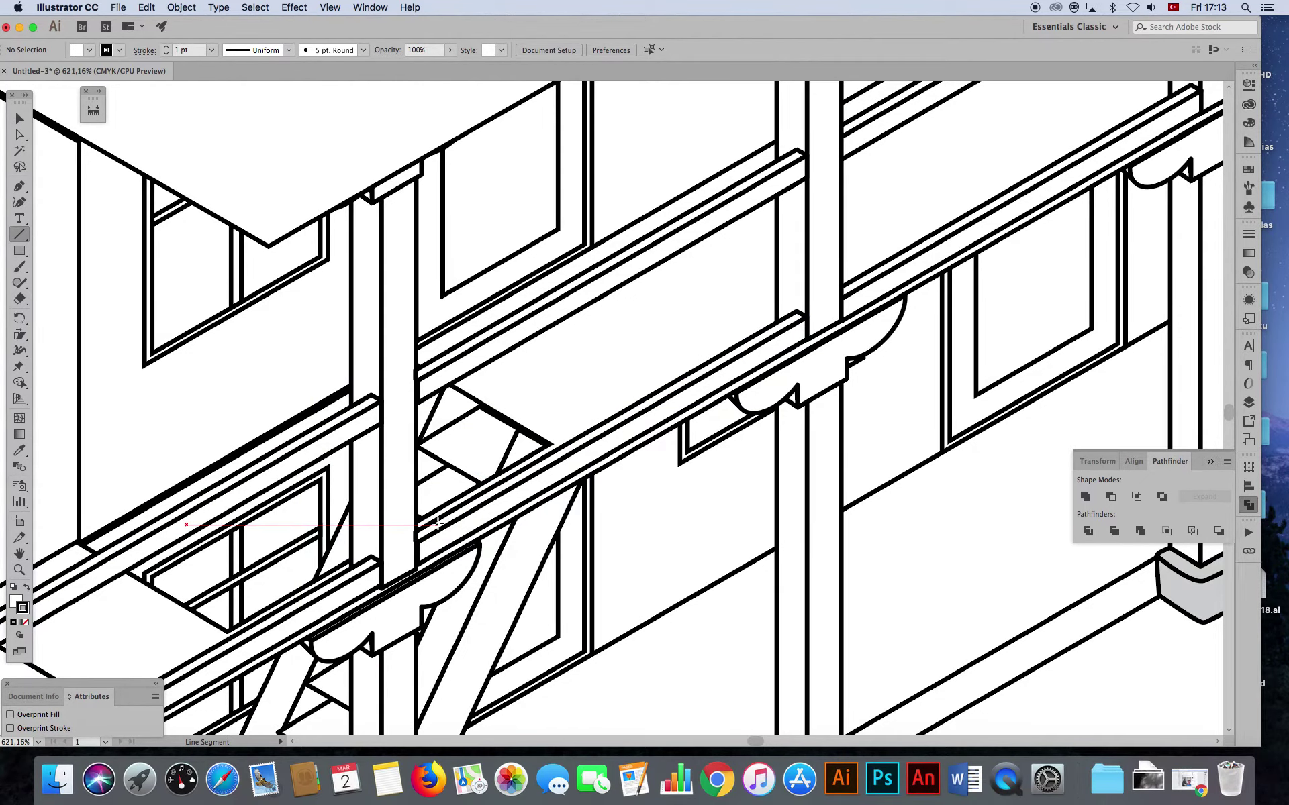
click(18, 250)
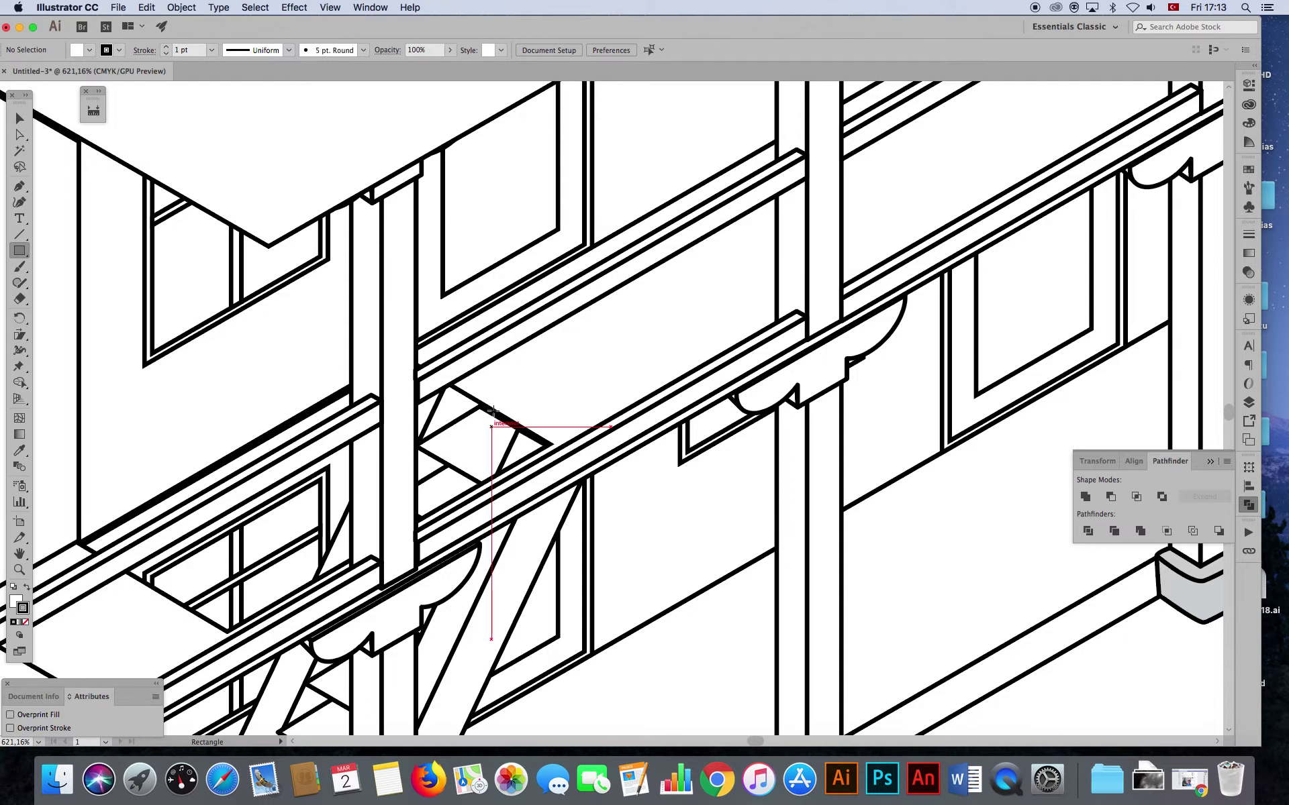
drag(454, 369, 465, 528)
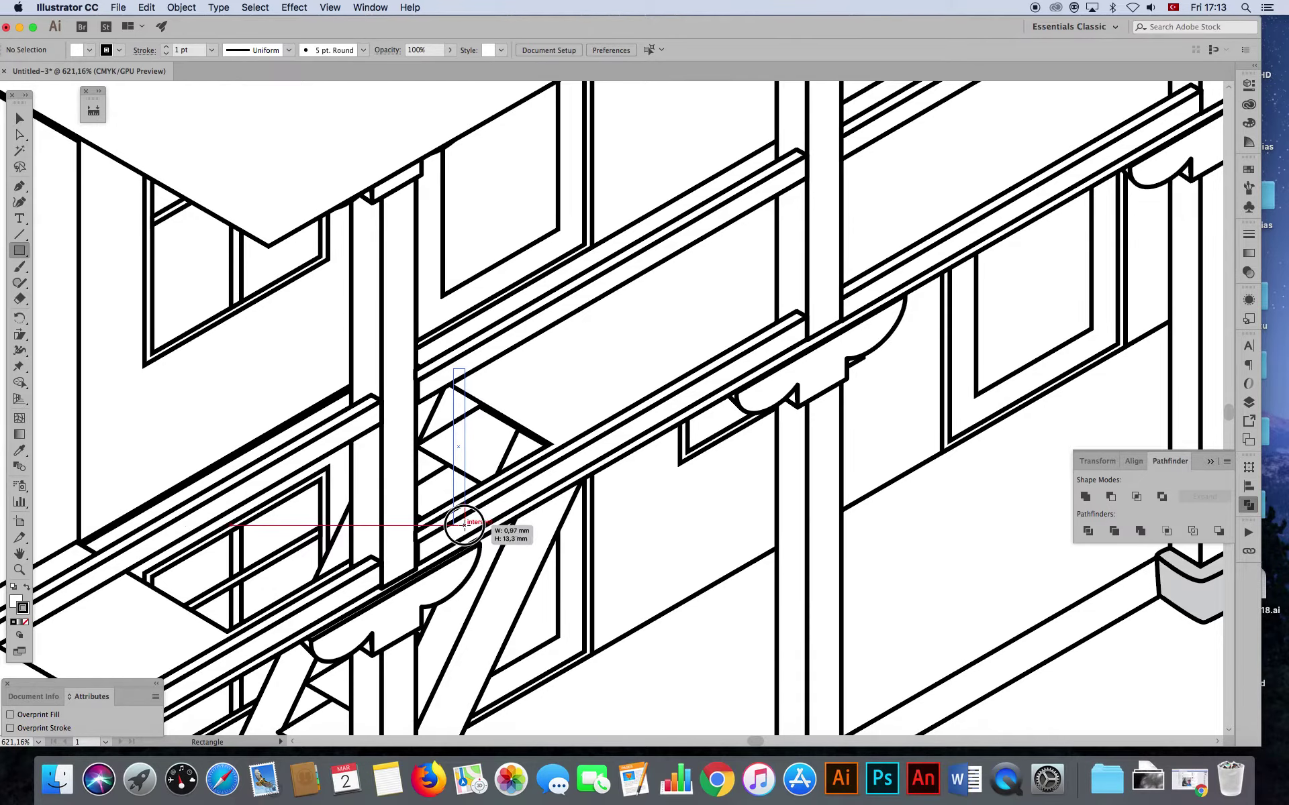
drag(464, 527, 464, 529)
click(20, 570)
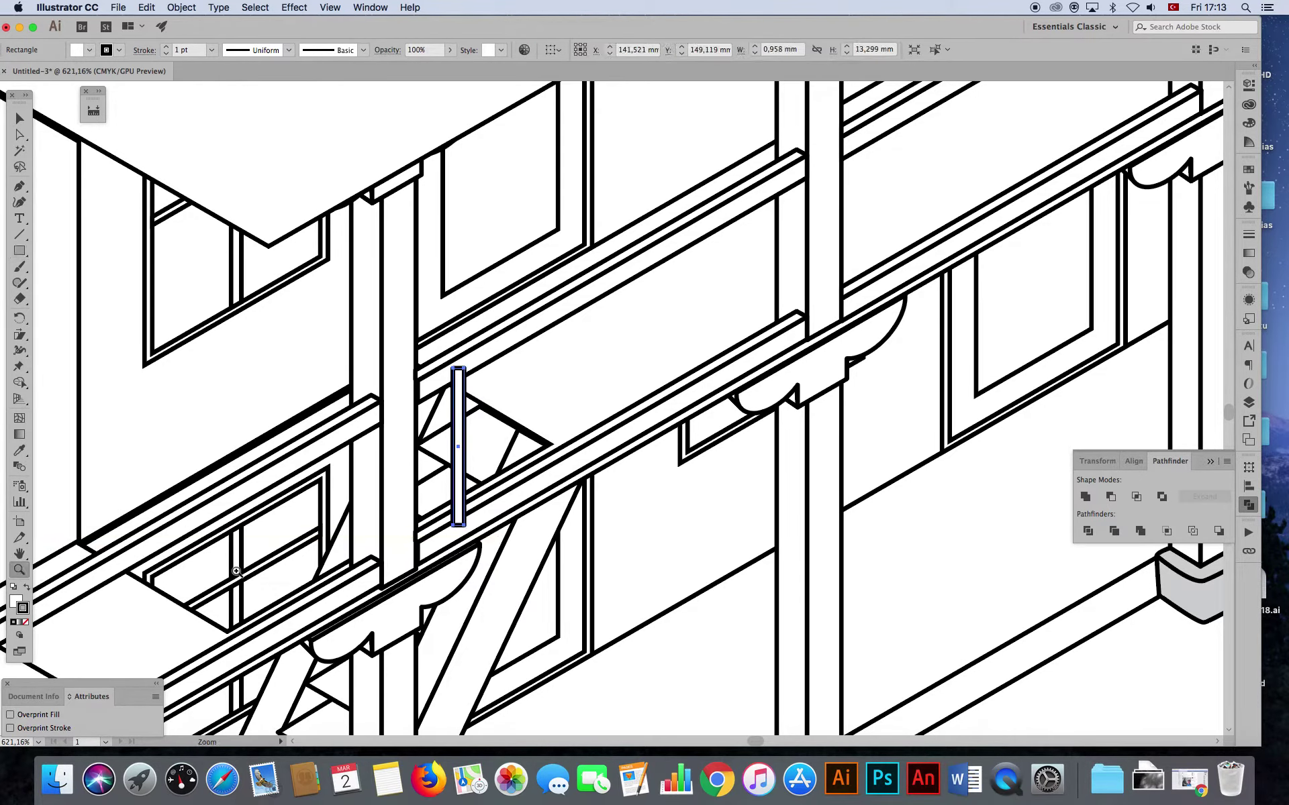
- Zoom in and slide the thin post further along the rails
drag(442, 453, 528, 531)
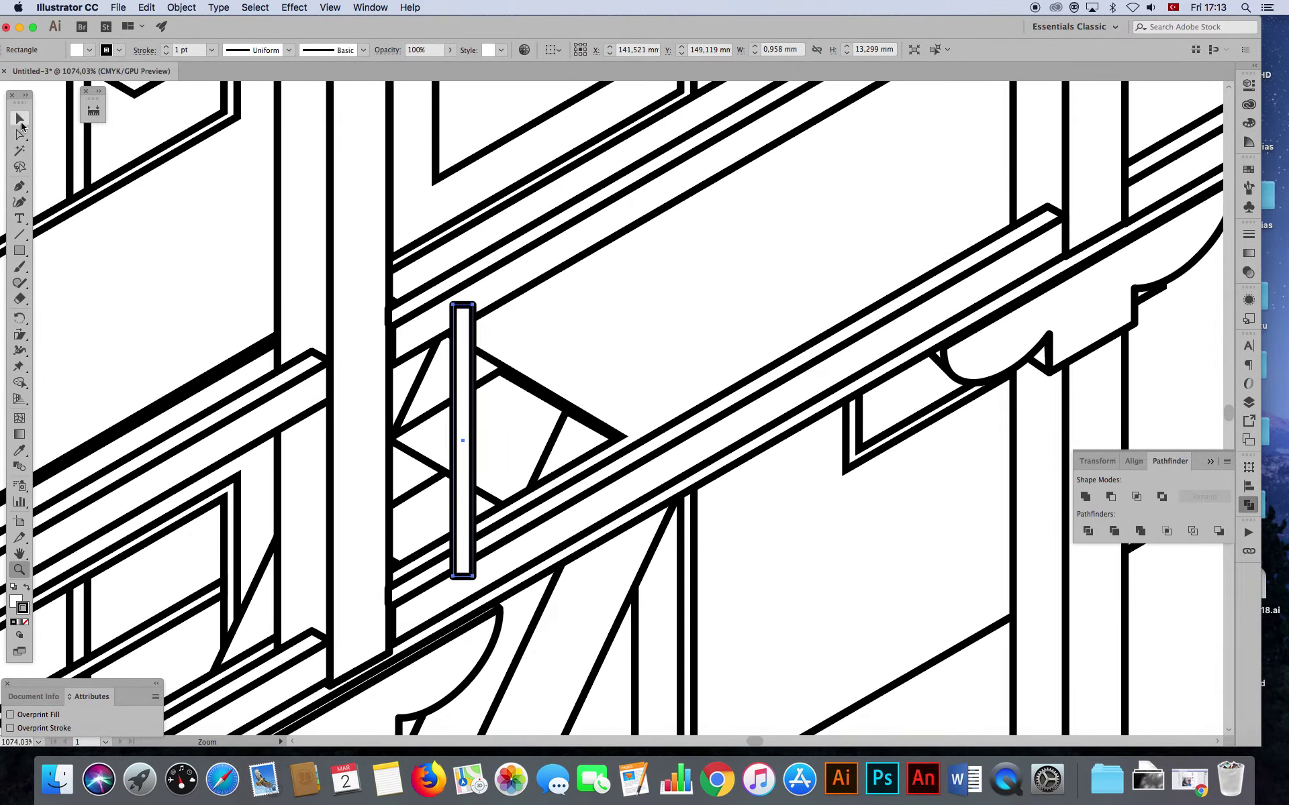
click(21, 122)
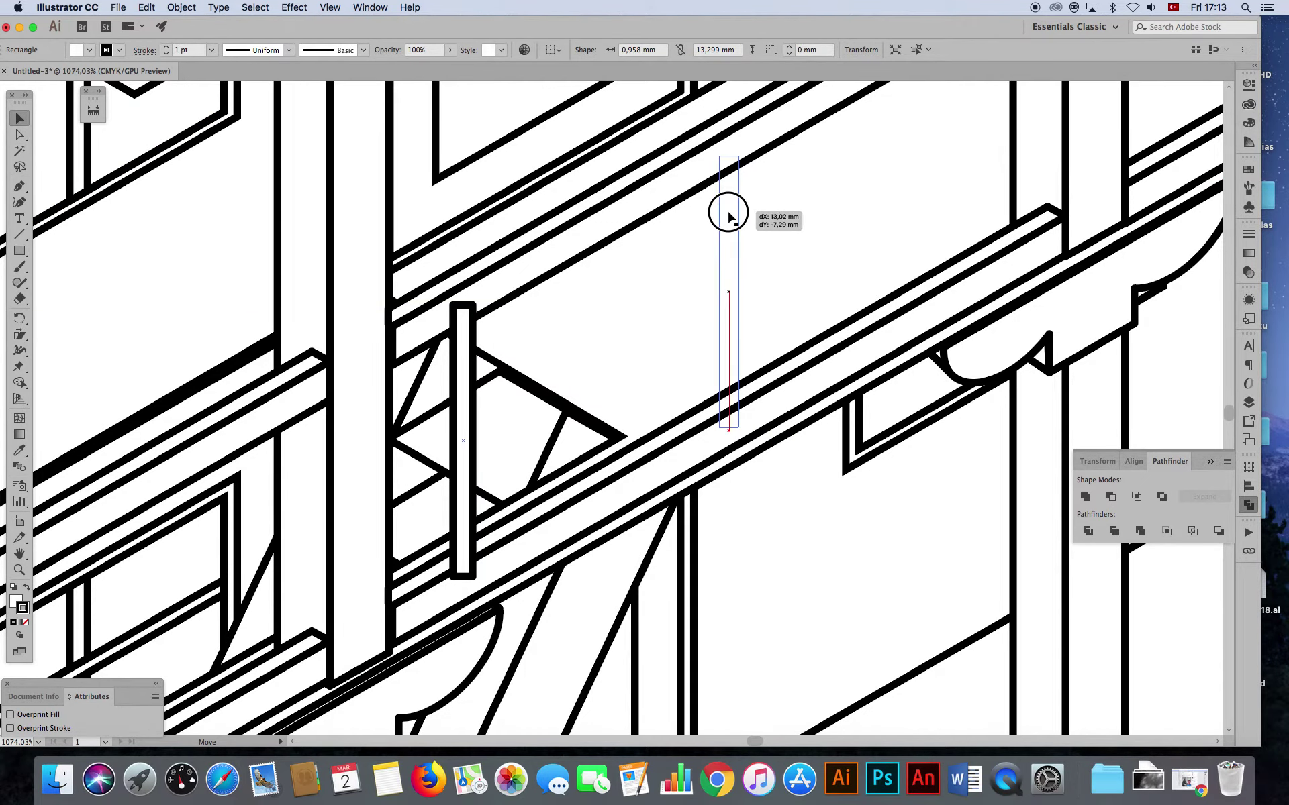
scroll(694, 355, left, 5)
scroll(694, 355, down, 2)
drag(694, 356, 686, 366)
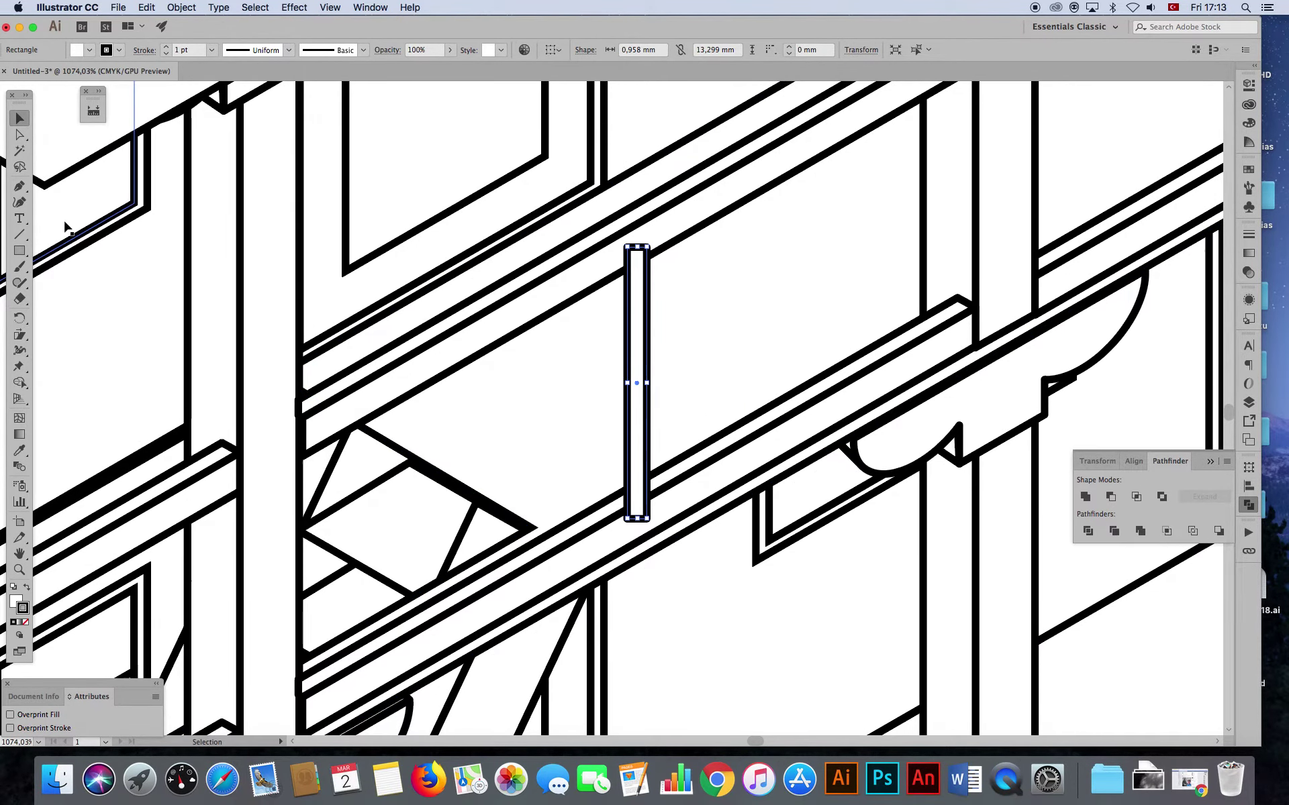
- Drag the post's corner anchors so its top and bottom ends slant with the rails
click(18, 135)
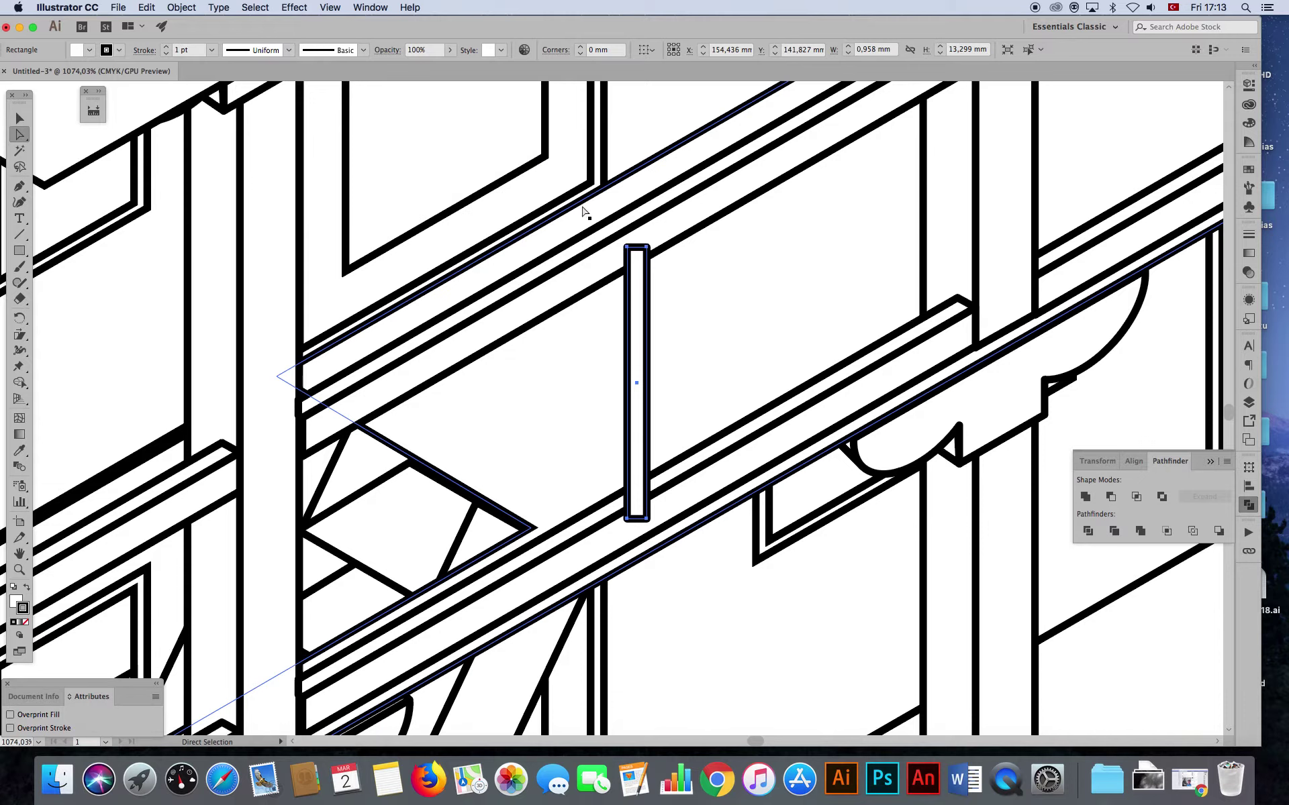
click(647, 248)
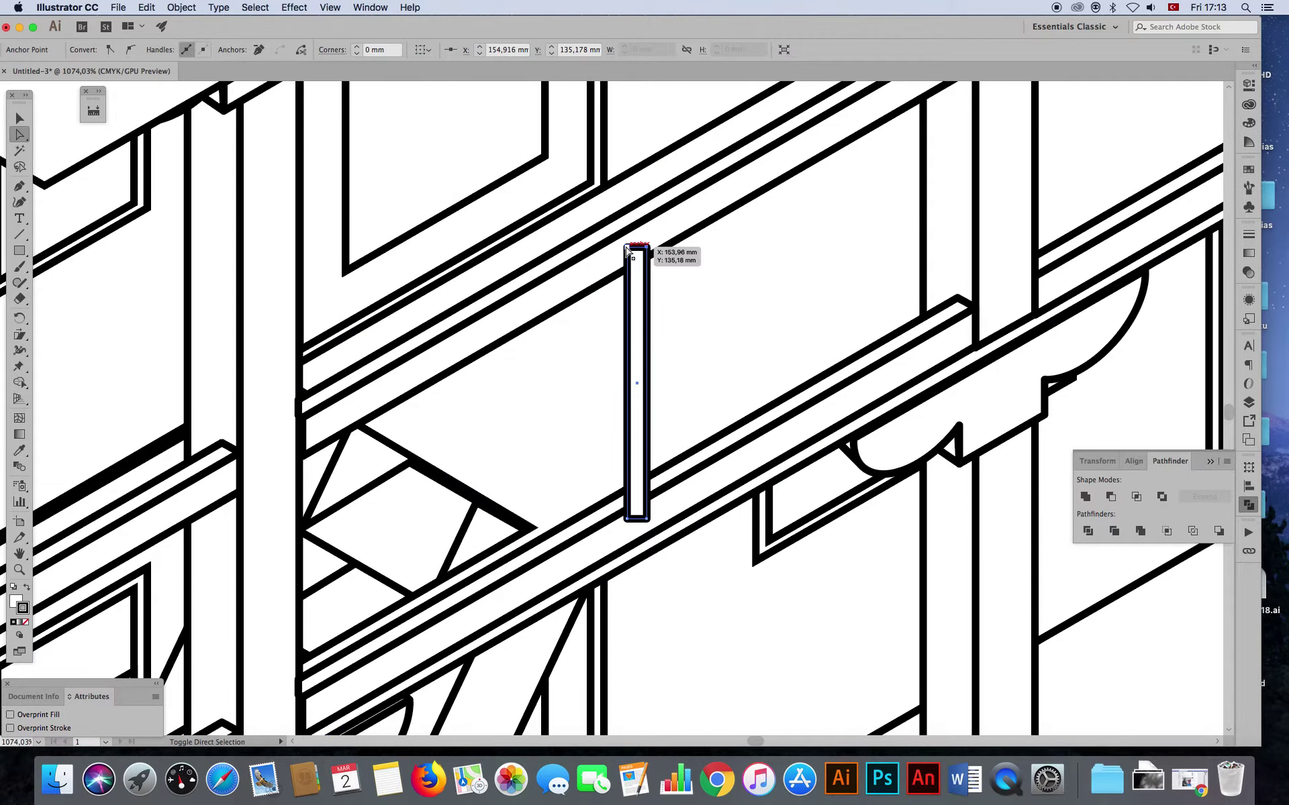
drag(627, 249, 627, 259)
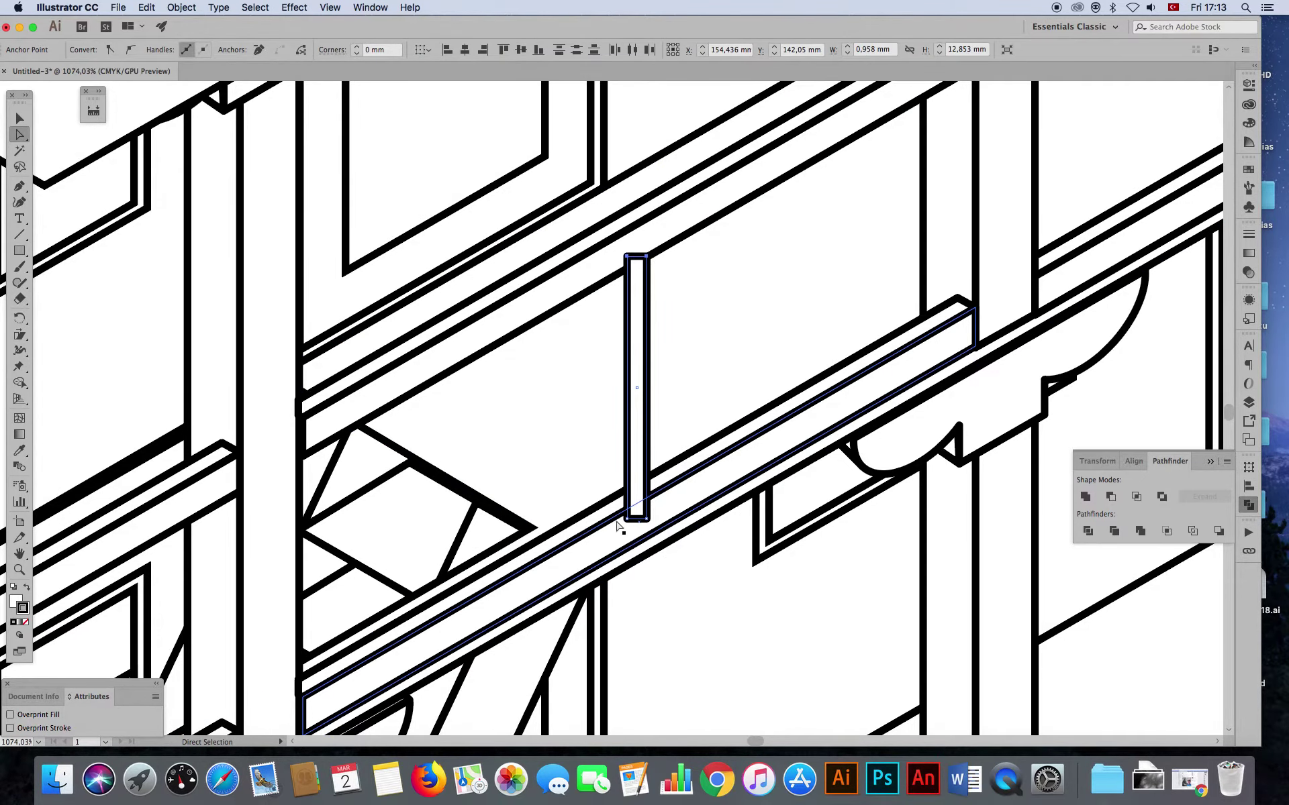
drag(647, 520, 648, 486)
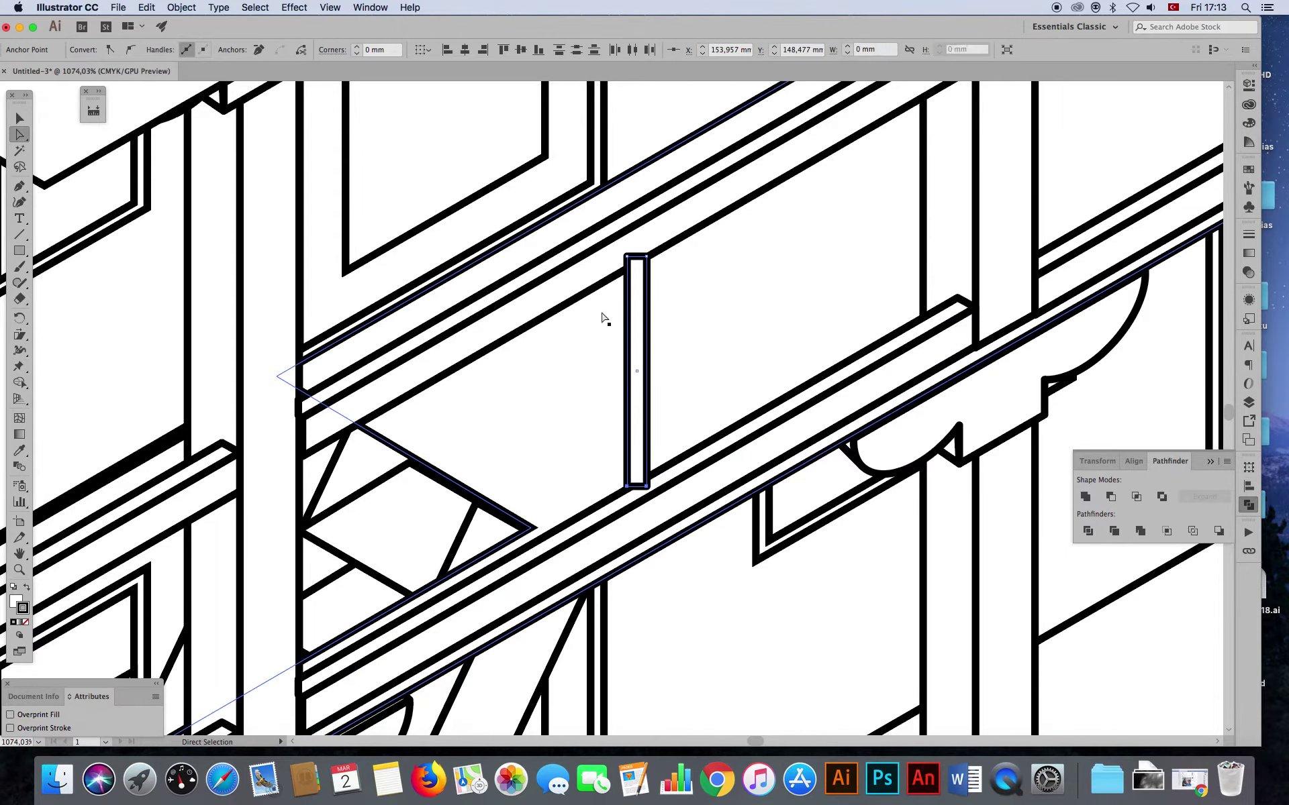
click(627, 256)
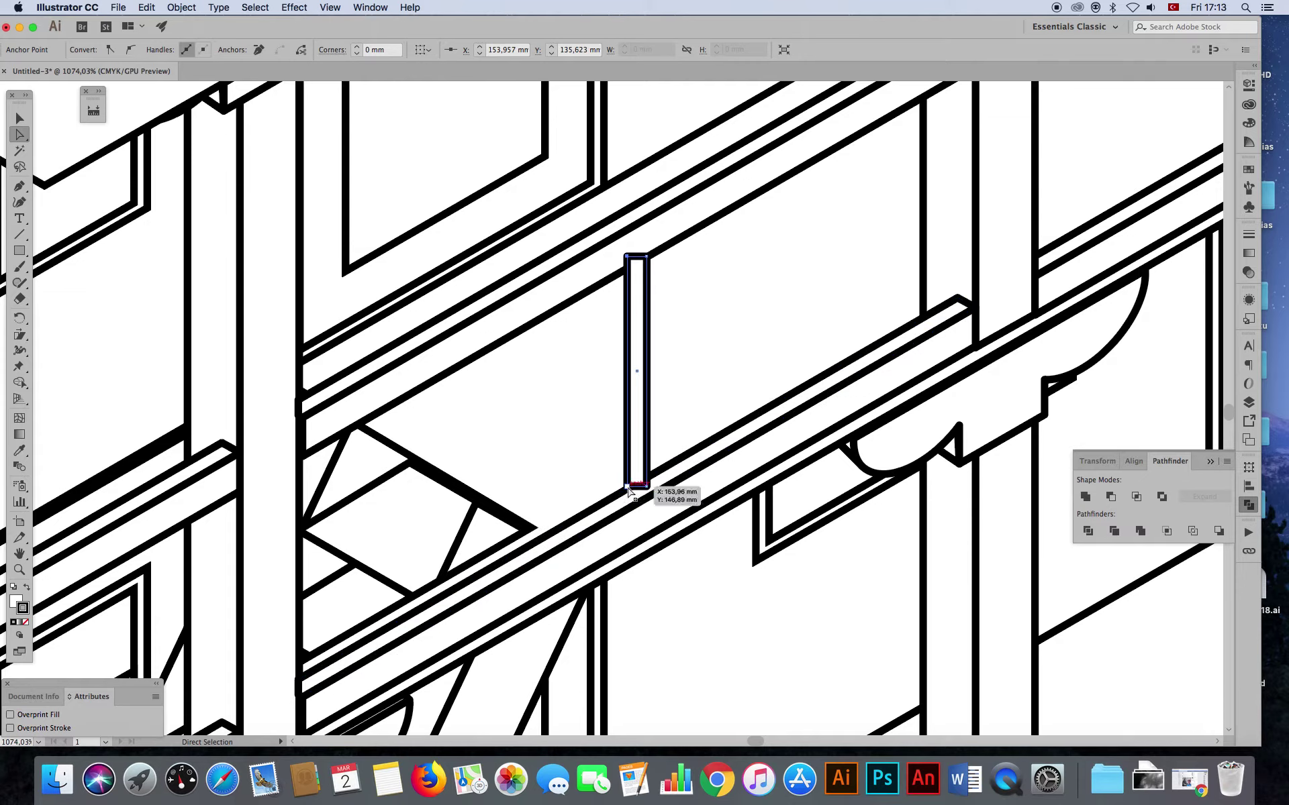
drag(628, 487, 627, 501)
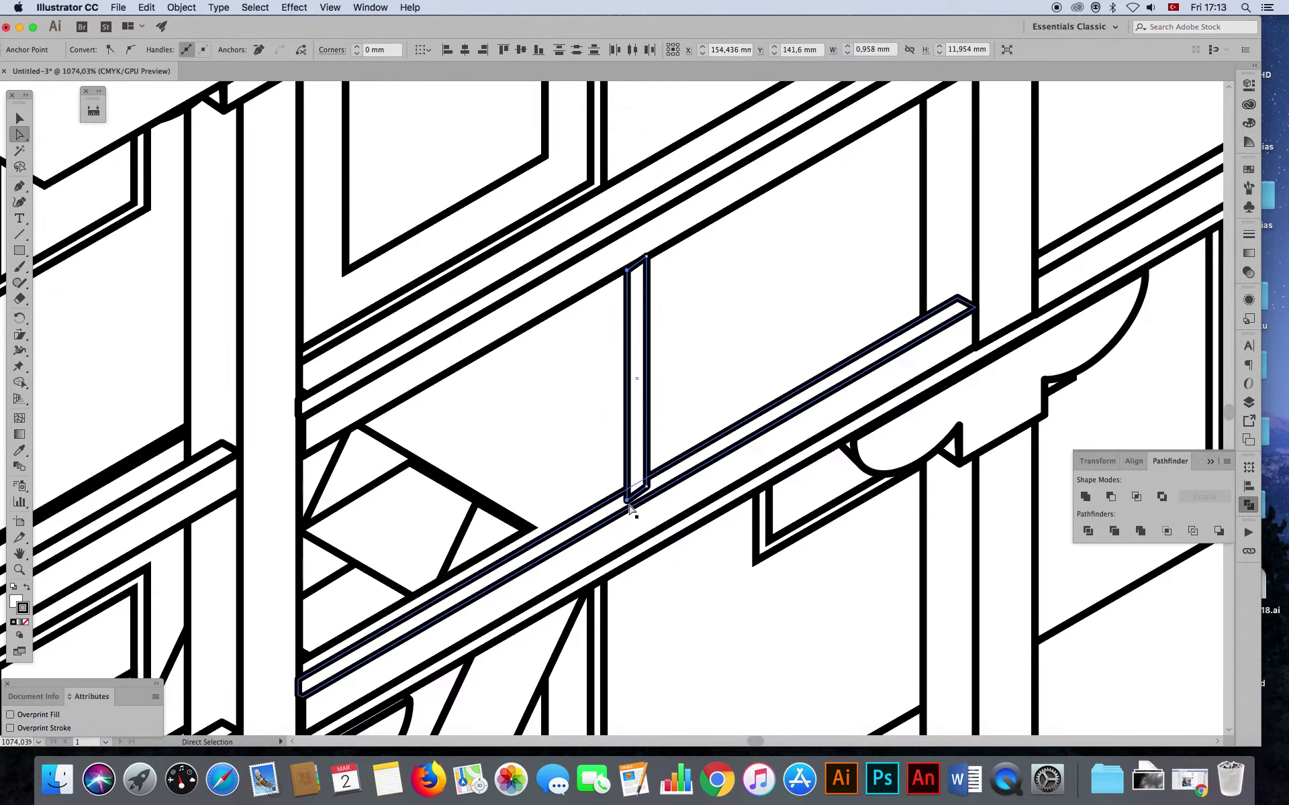
drag(647, 489, 647, 502)
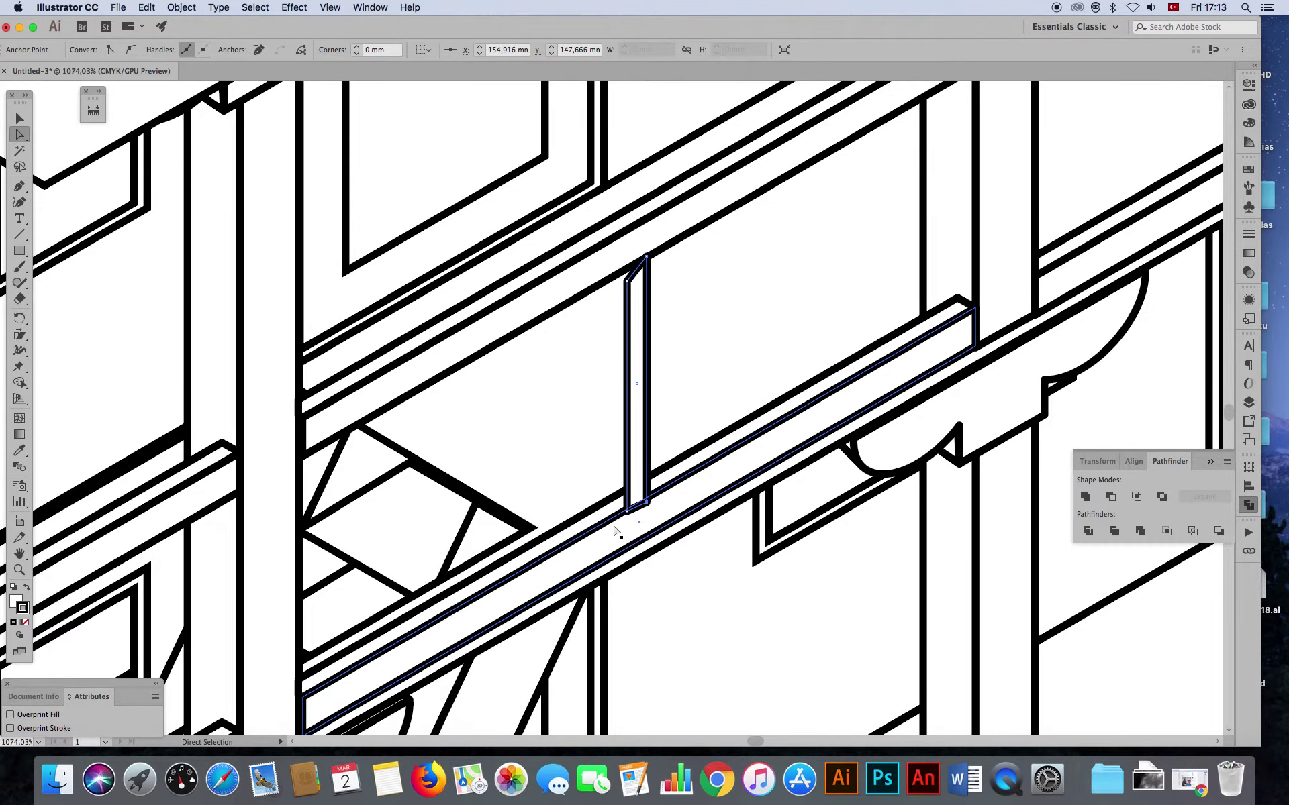
key(z)
drag(667, 394, 751, 503)
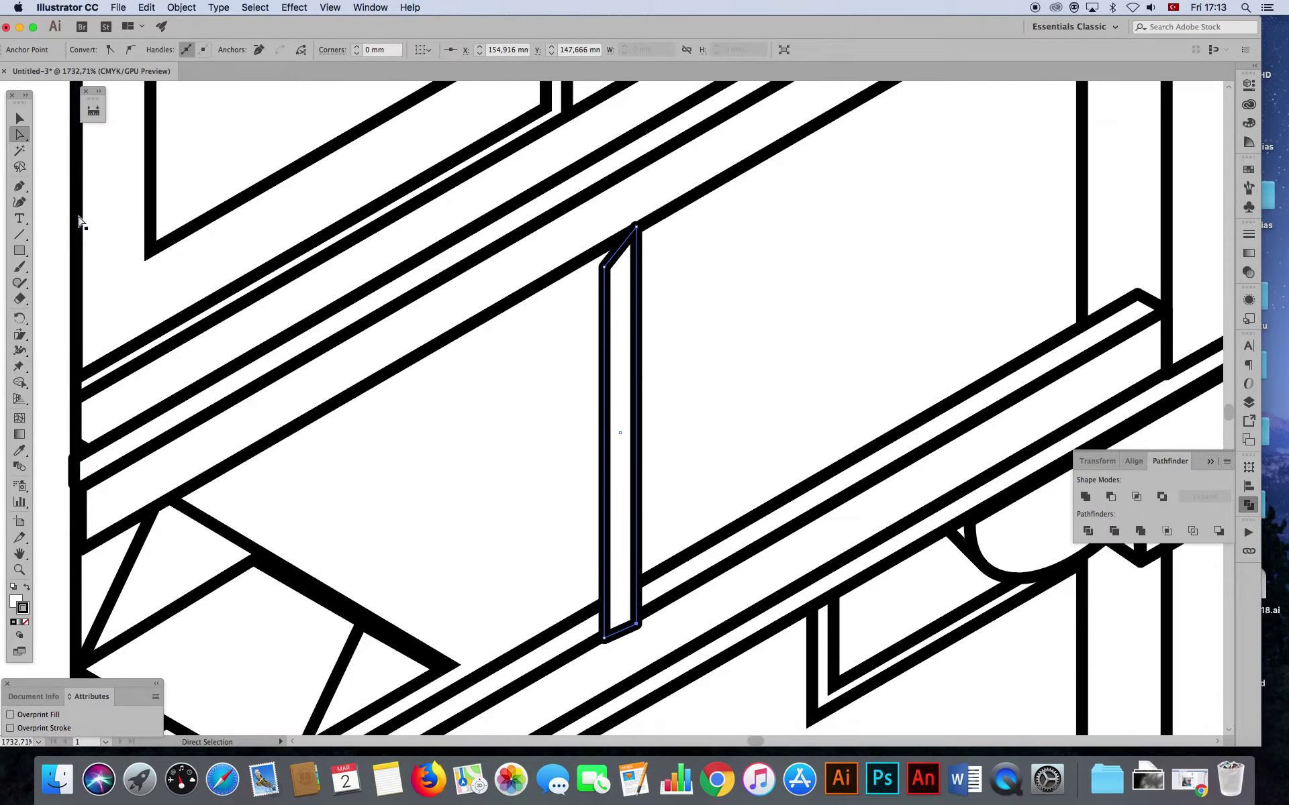
- In Outline view, drag the baluster's corner anchors onto the rails, raising the top-left about 1 mm
key(super+y)
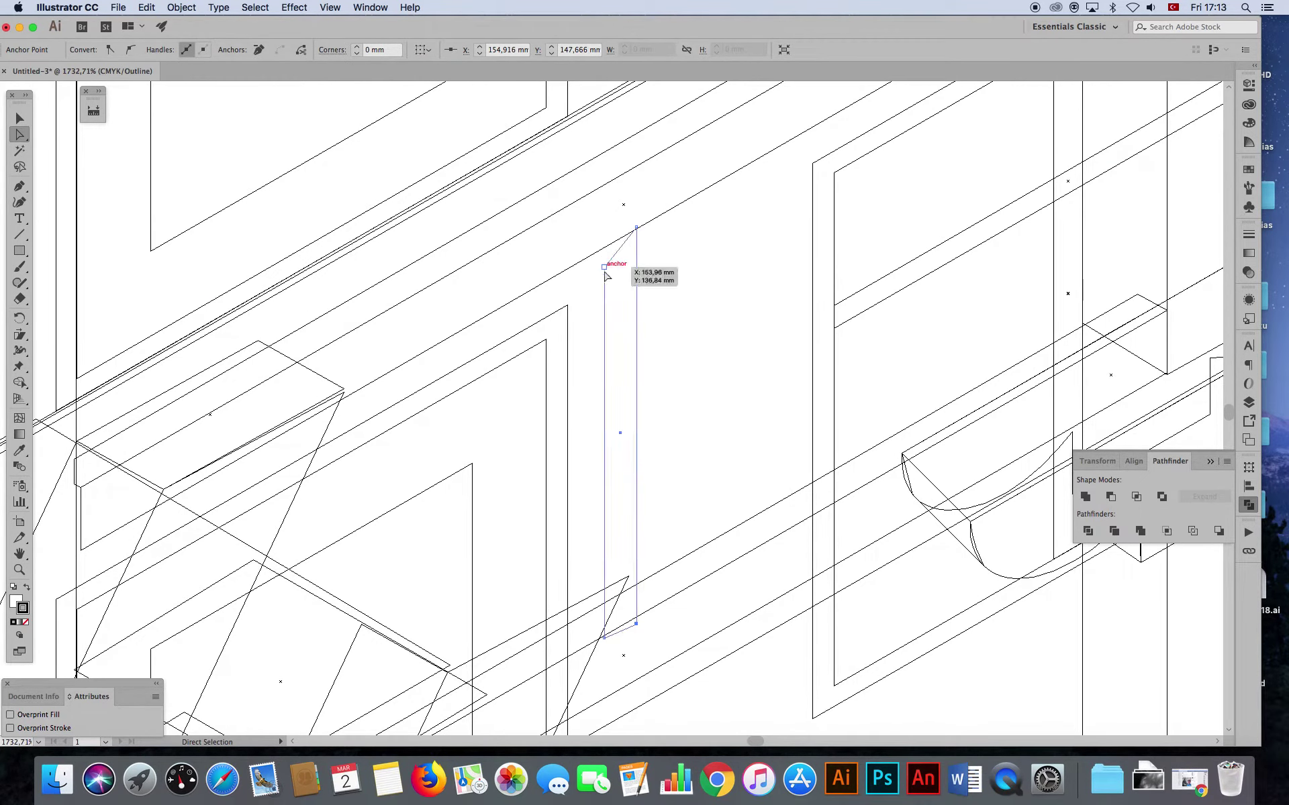
mouse_move(606, 269)
mouse_down()
mouse_move(606, 247)
mouse_move(636, 229)
mouse_up()
click(637, 402)
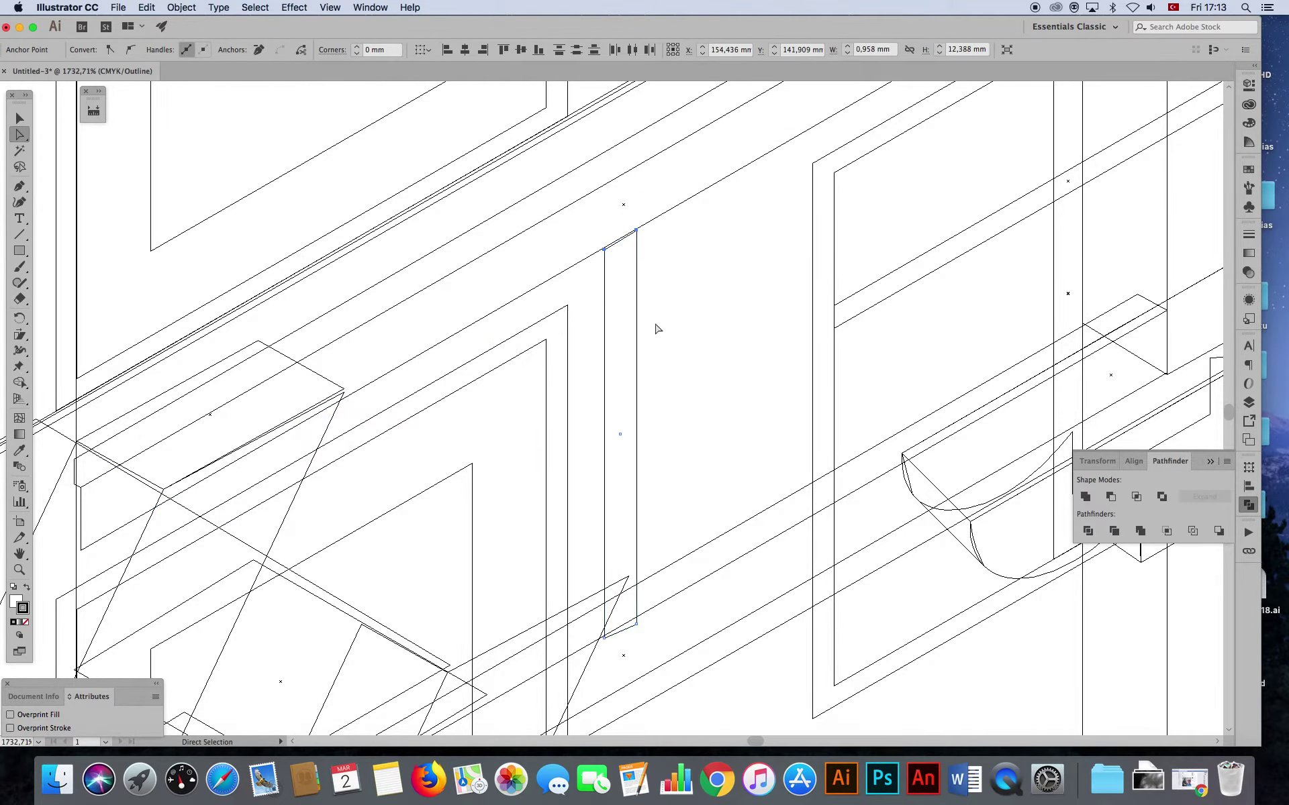
click(671, 321)
click(604, 635)
drag(638, 628, 637, 615)
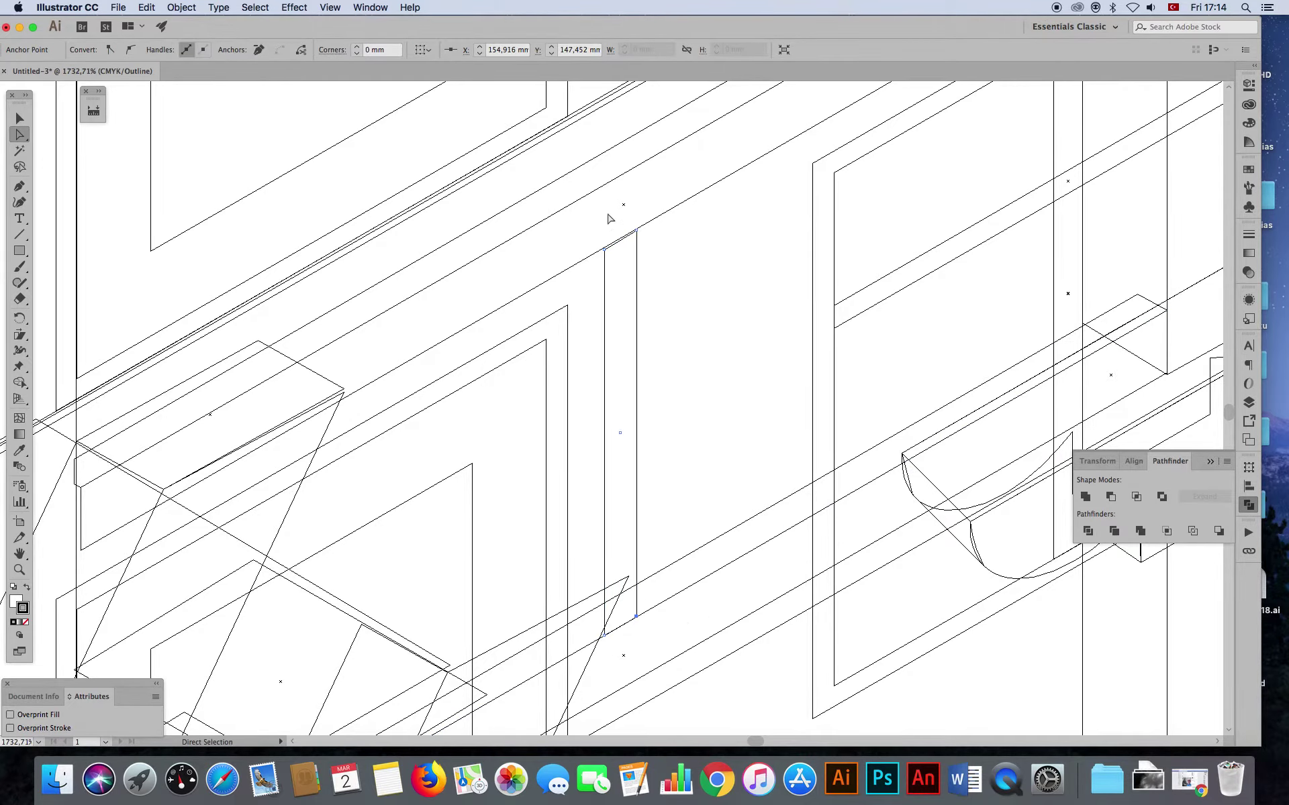
drag(605, 250, 604, 289)
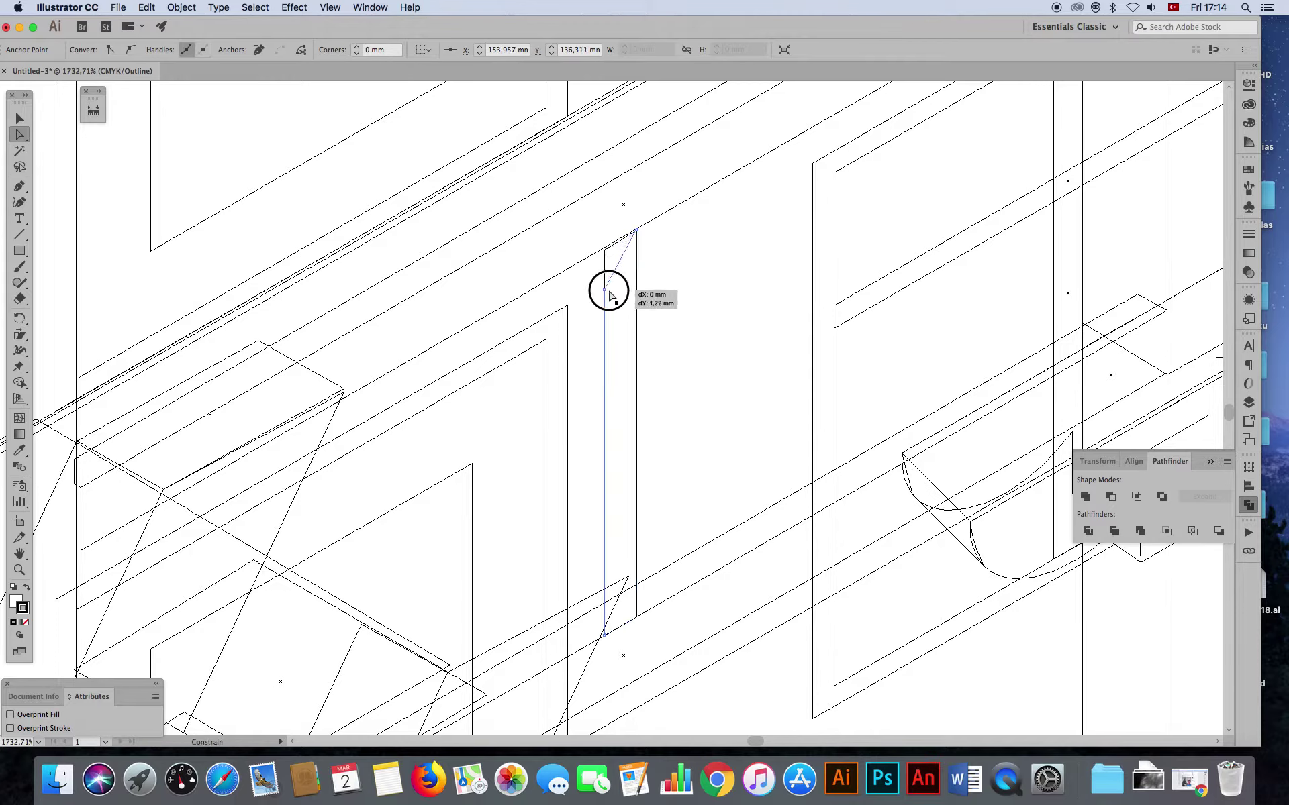
mouse_move(638, 232)
mouse_down()
mouse_move(636, 259)
mouse_move(604, 285)
mouse_move(604, 250)
mouse_move(636, 229)
mouse_move(606, 282)
mouse_move(601, 252)
mouse_up()
key(super+shift+a)
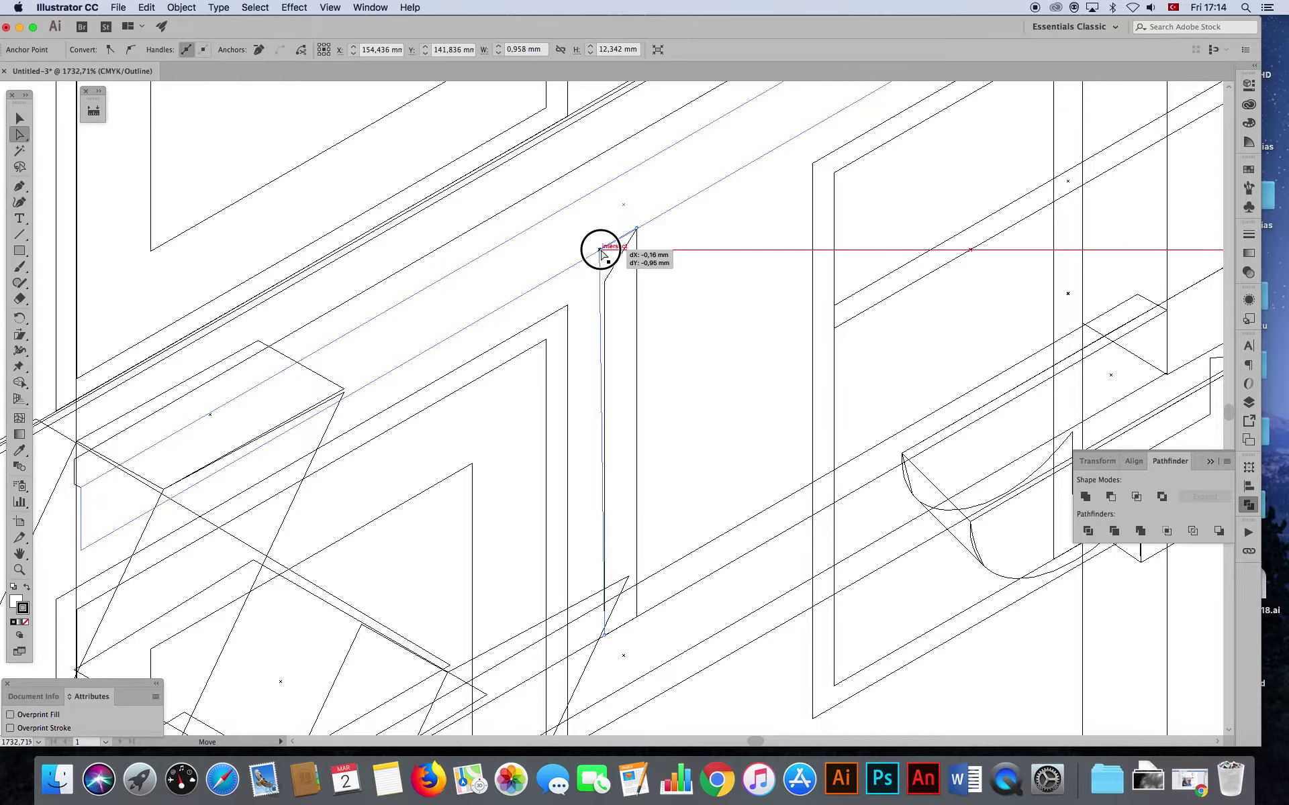
drag(601, 252, 604, 249)
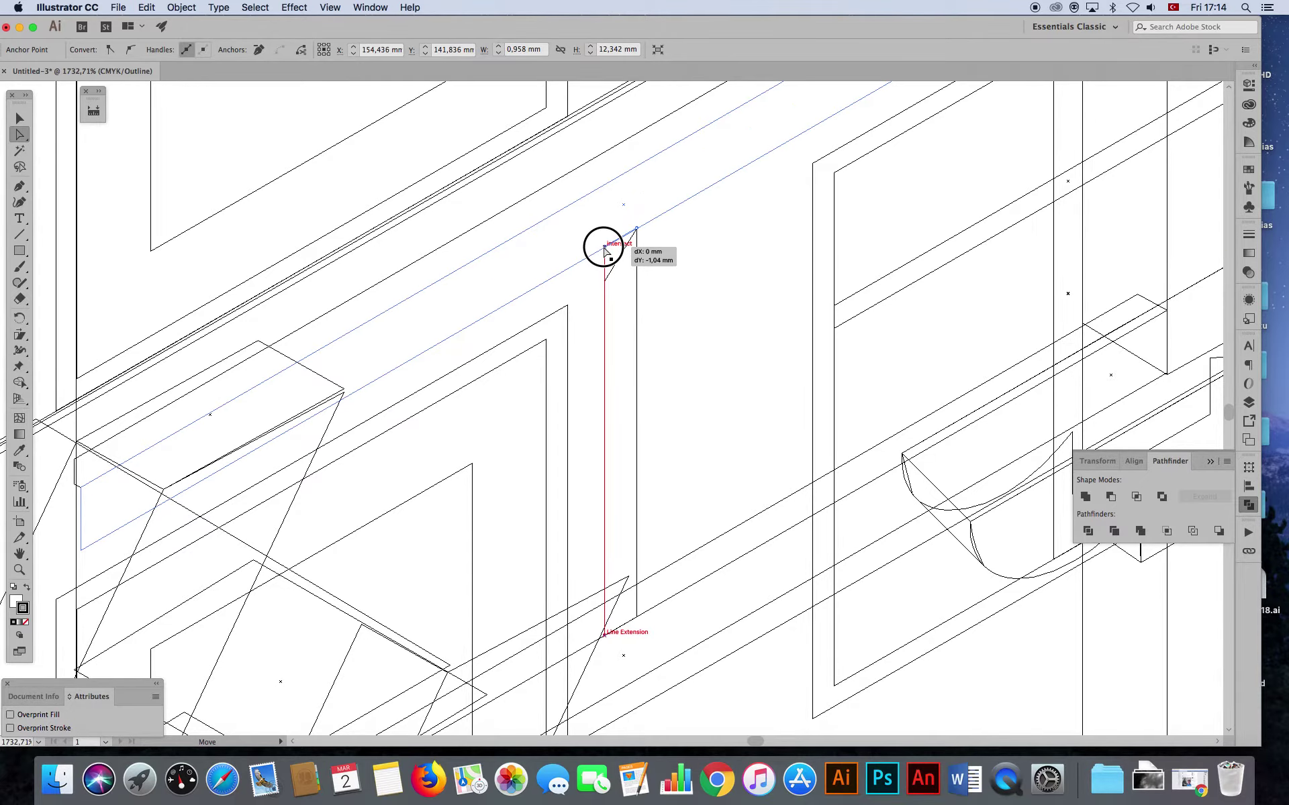
drag(604, 249, 603, 252)
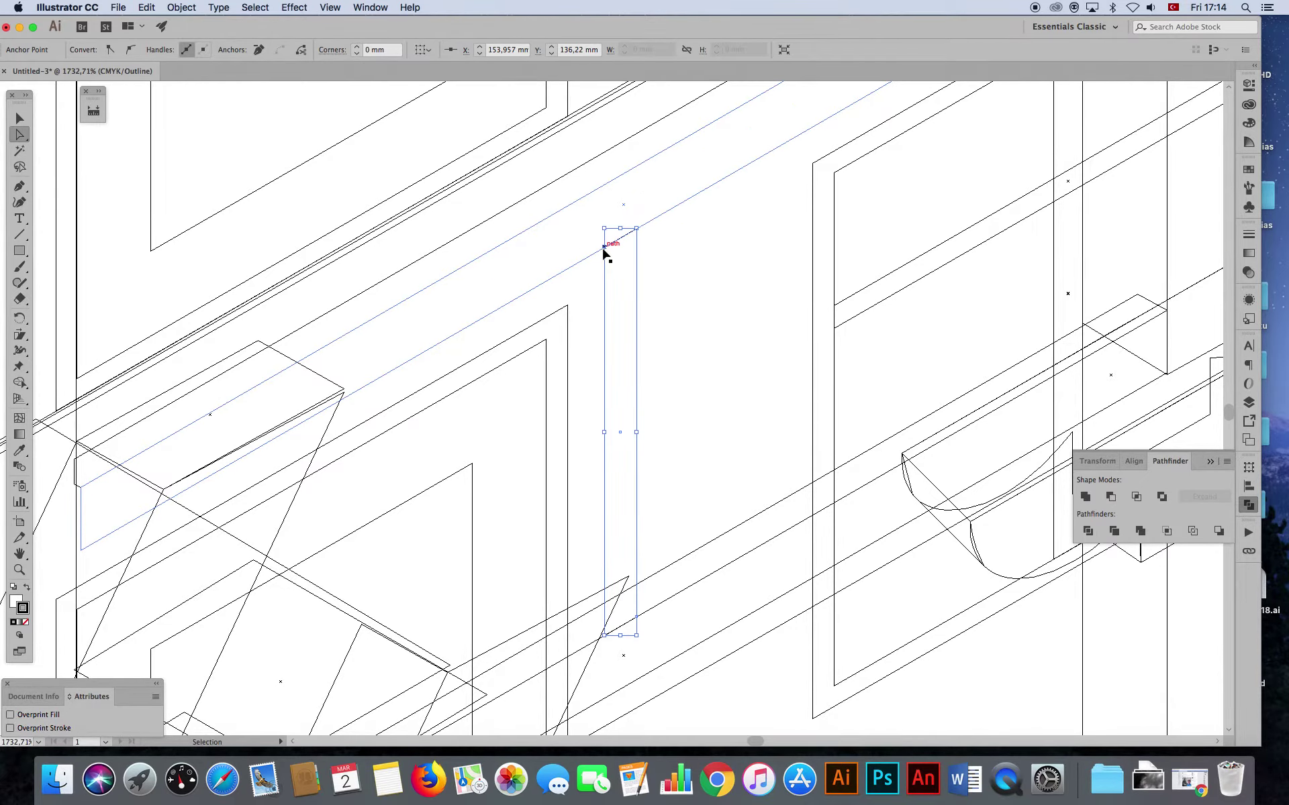
key(super+minus)
key(super+minus)
key(super+minus)
key(super+minus)
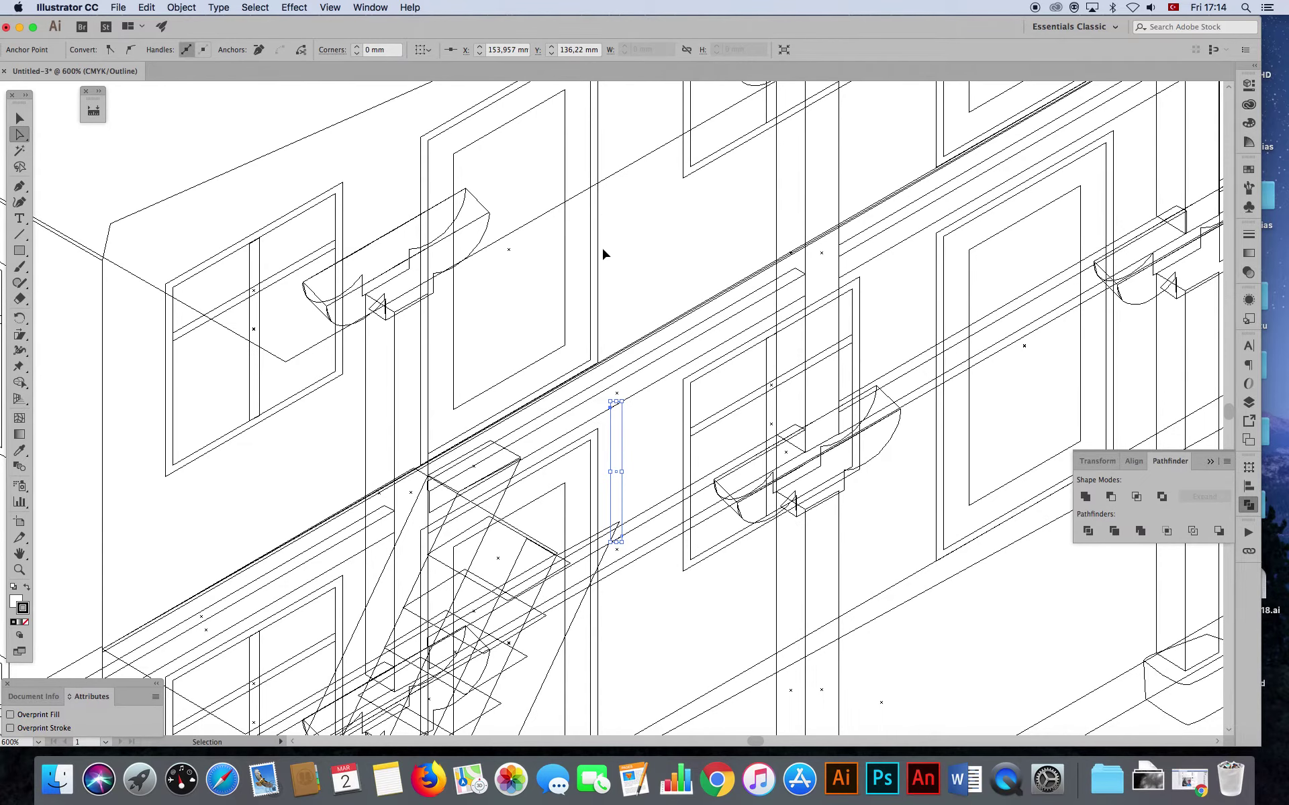
- Raise the baluster's bottom anchor so it sits on the lower rail
key(super+y)
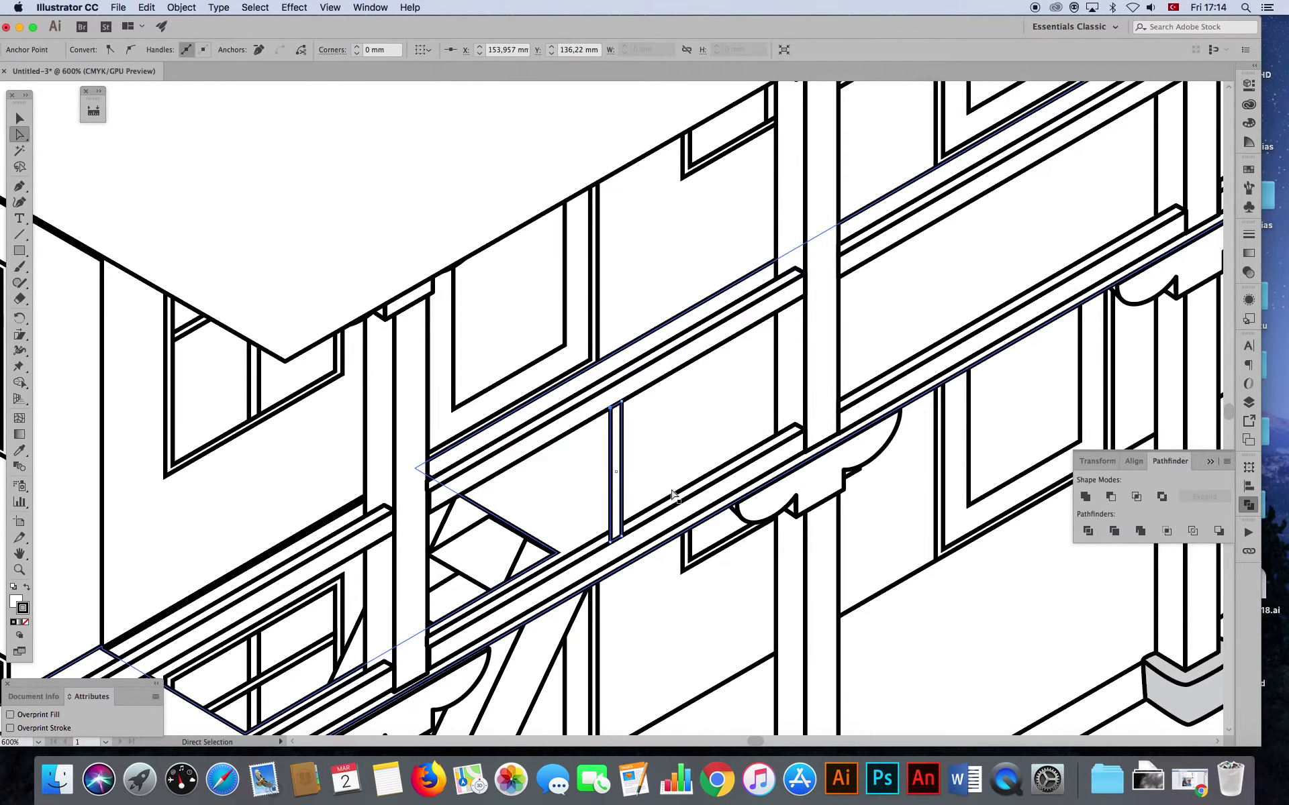
click(20, 571)
drag(641, 530, 682, 643)
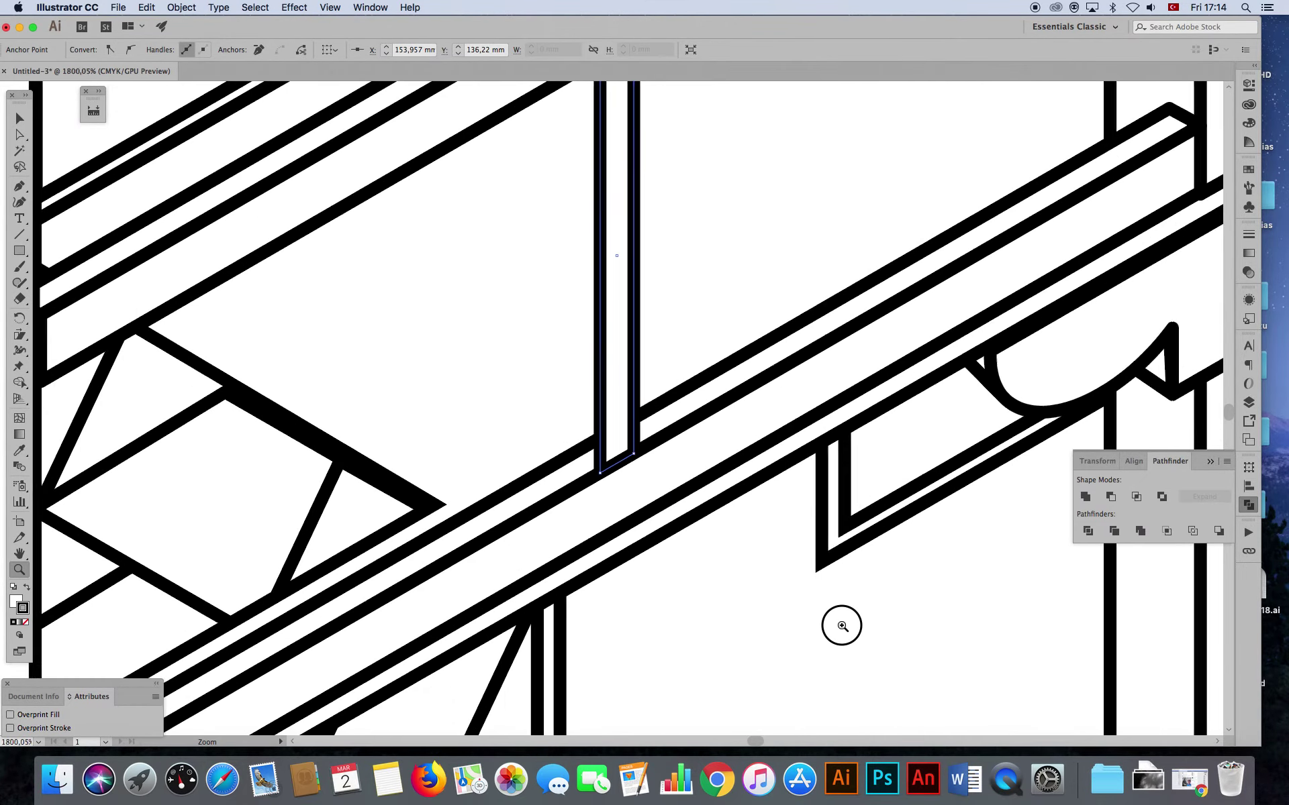
drag(683, 643, 418, 502)
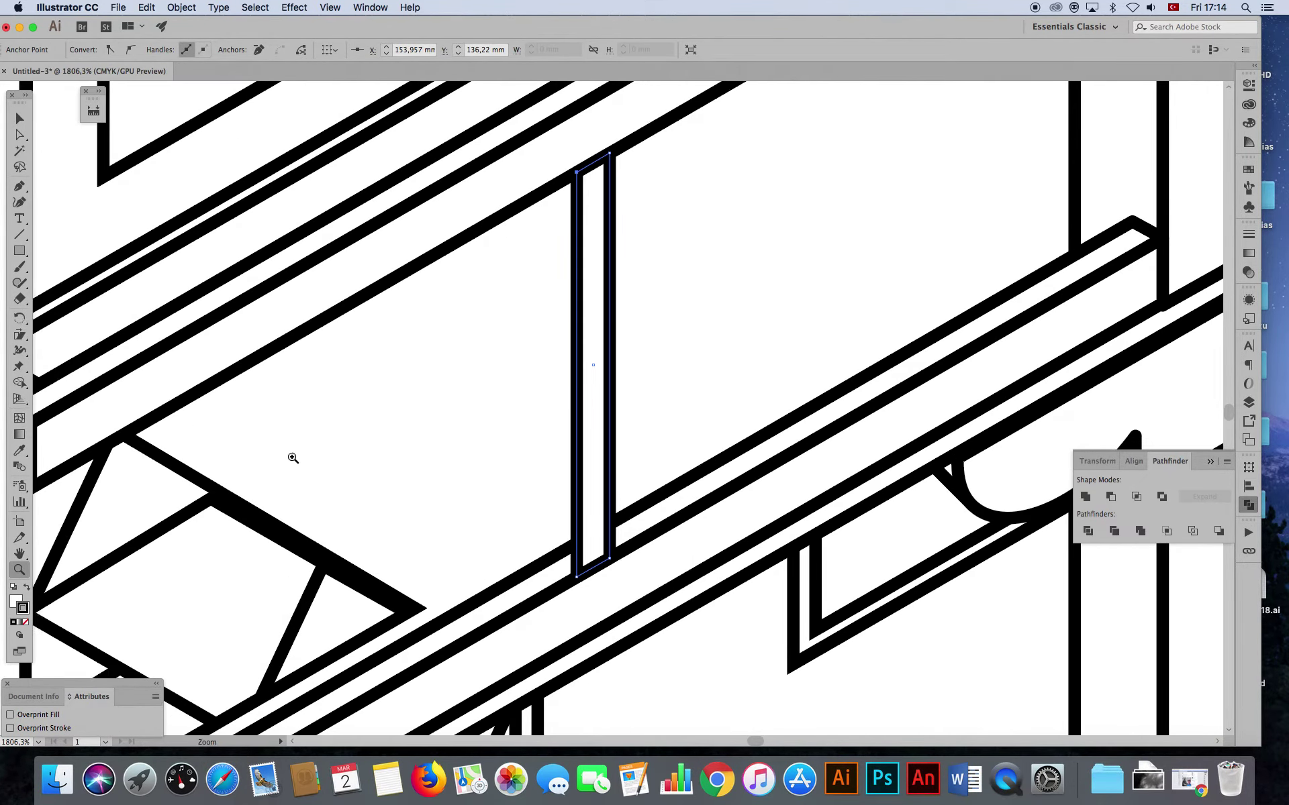
click(18, 133)
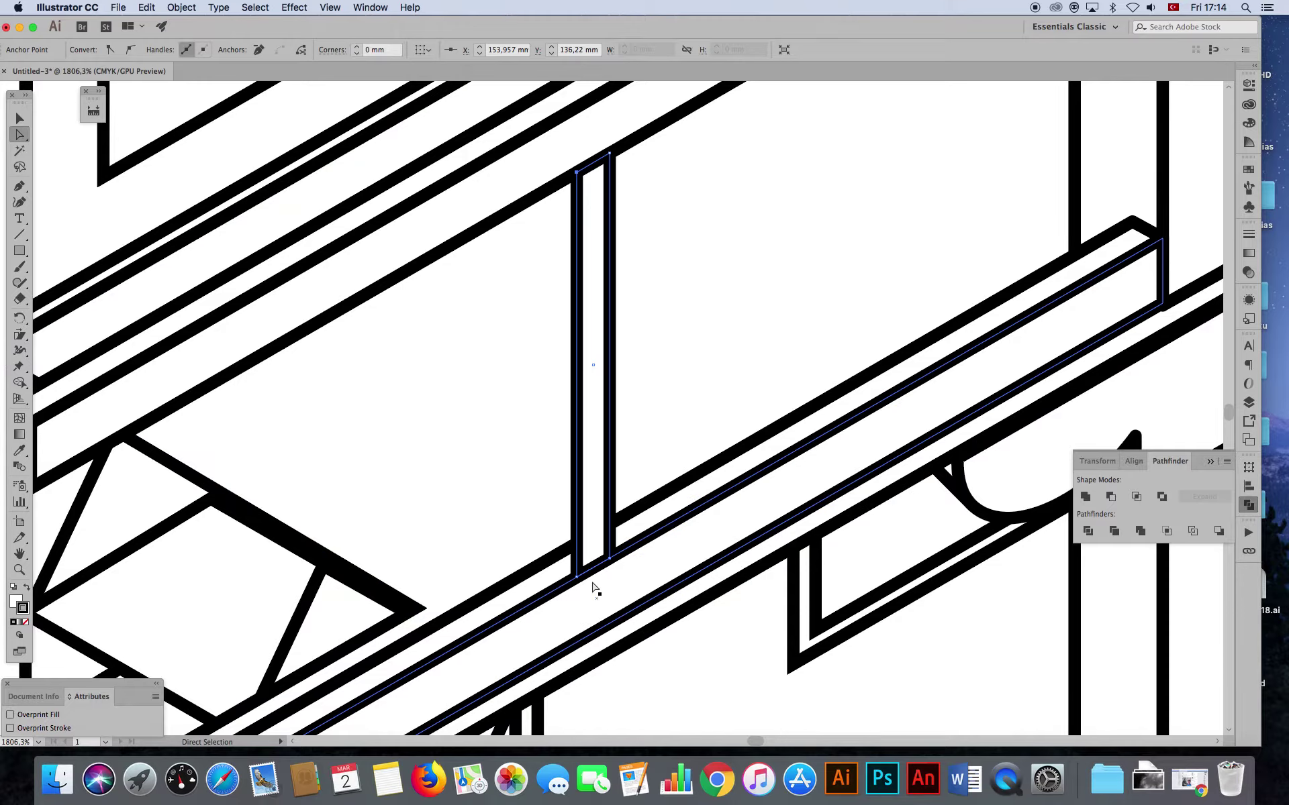
click(584, 528)
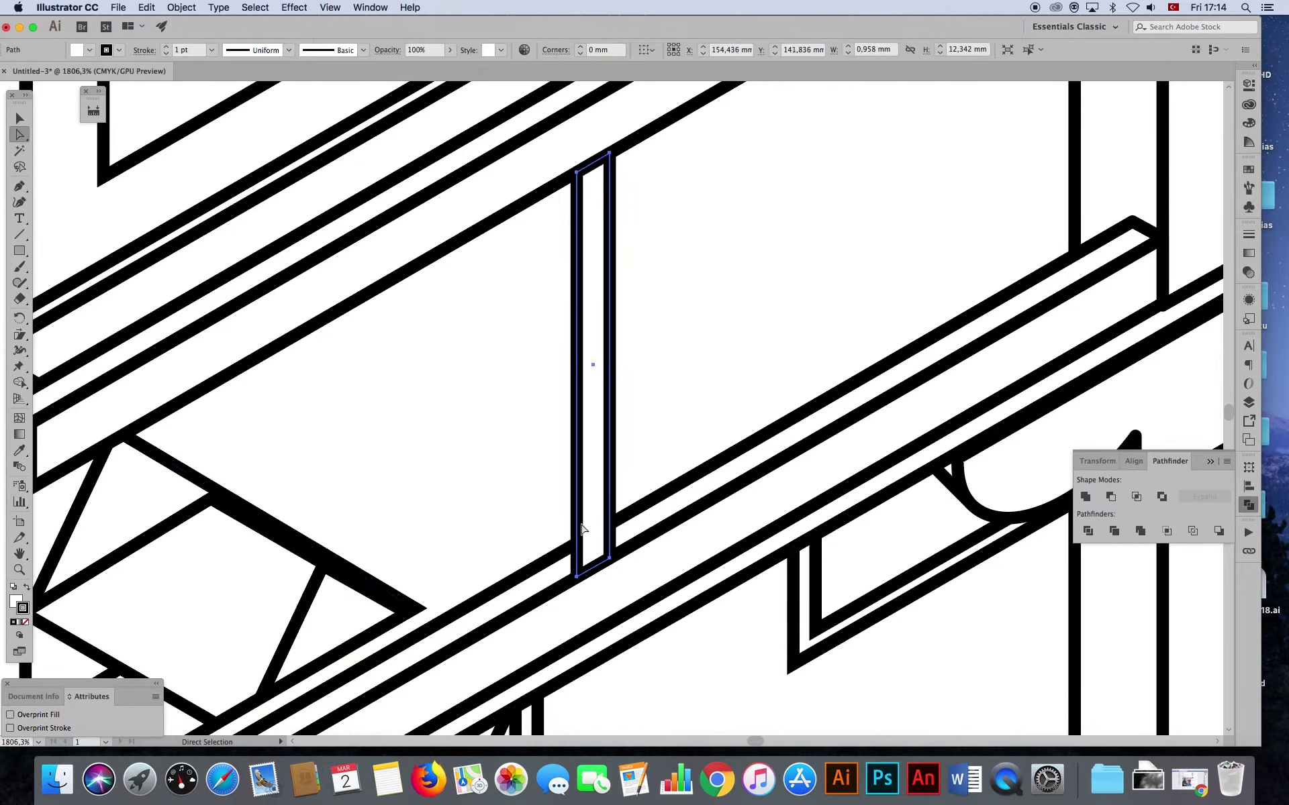
click(576, 576)
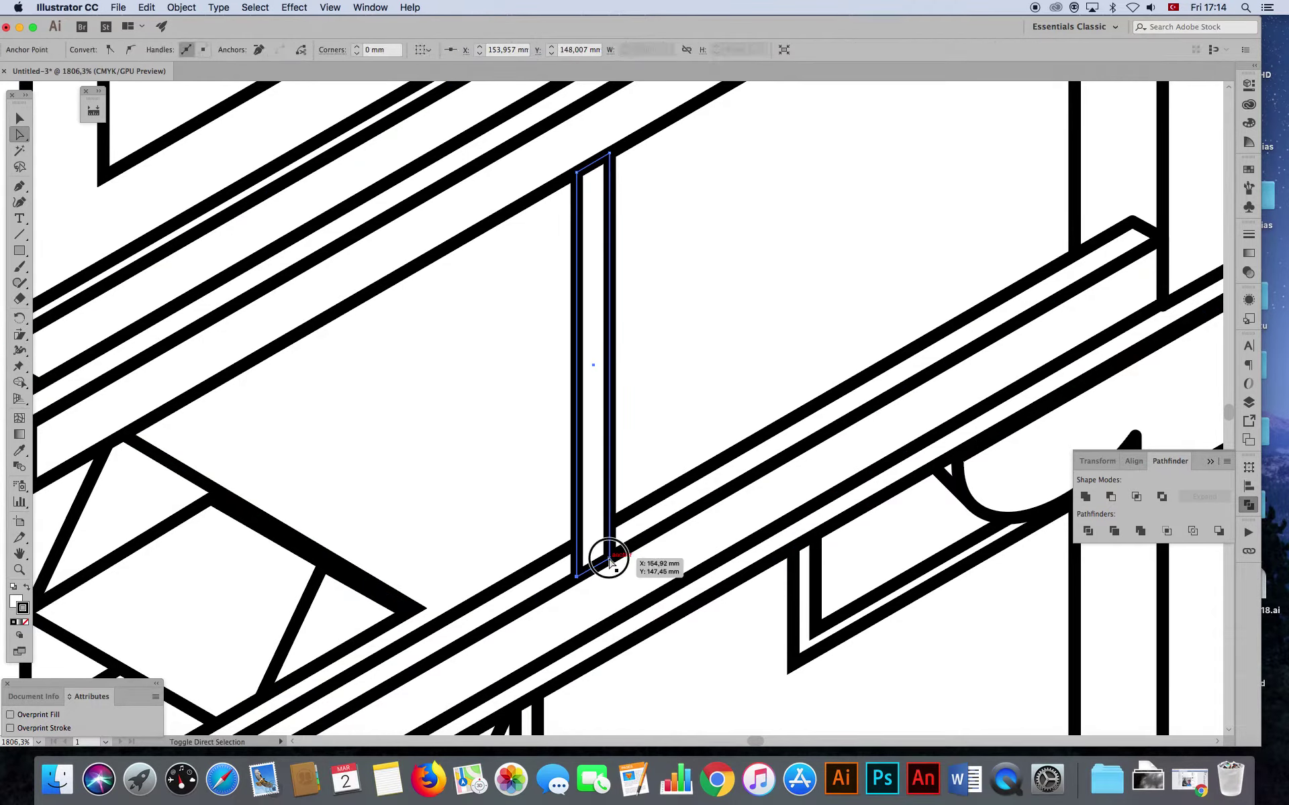
drag(609, 561, 609, 541)
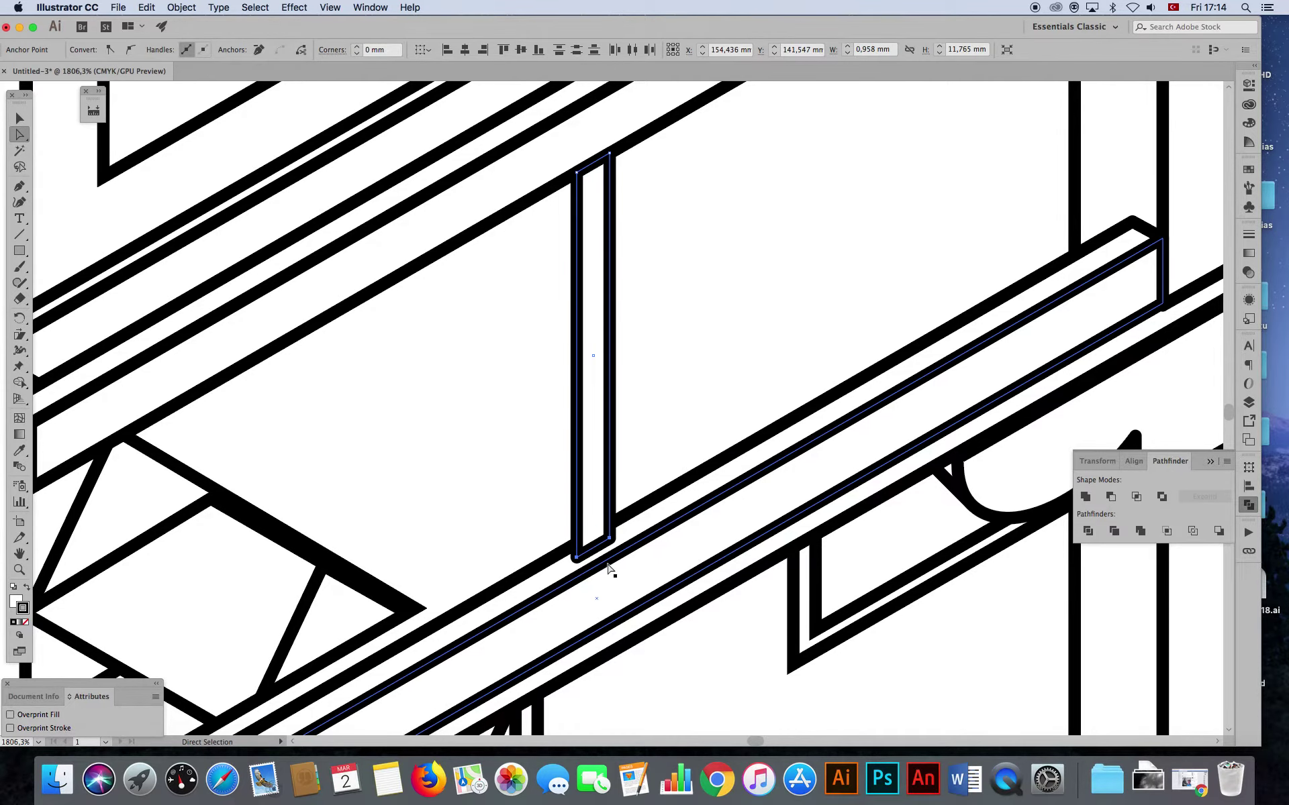
key(super+minus)
key(super+minus)
key(super+minus)
key(super+minus)
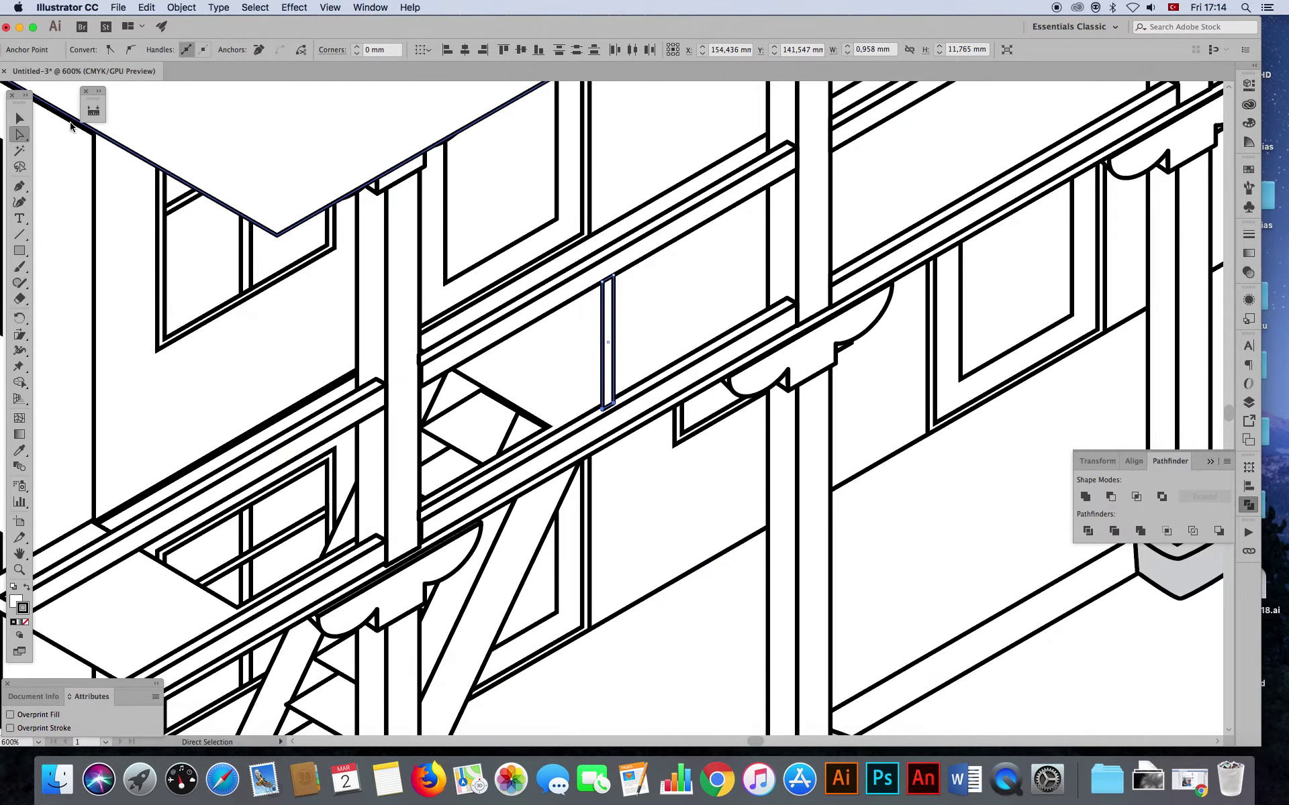
- Alt-drag a baluster copy beside the left post and blend the pair into an evenly spaced row
click(20, 119)
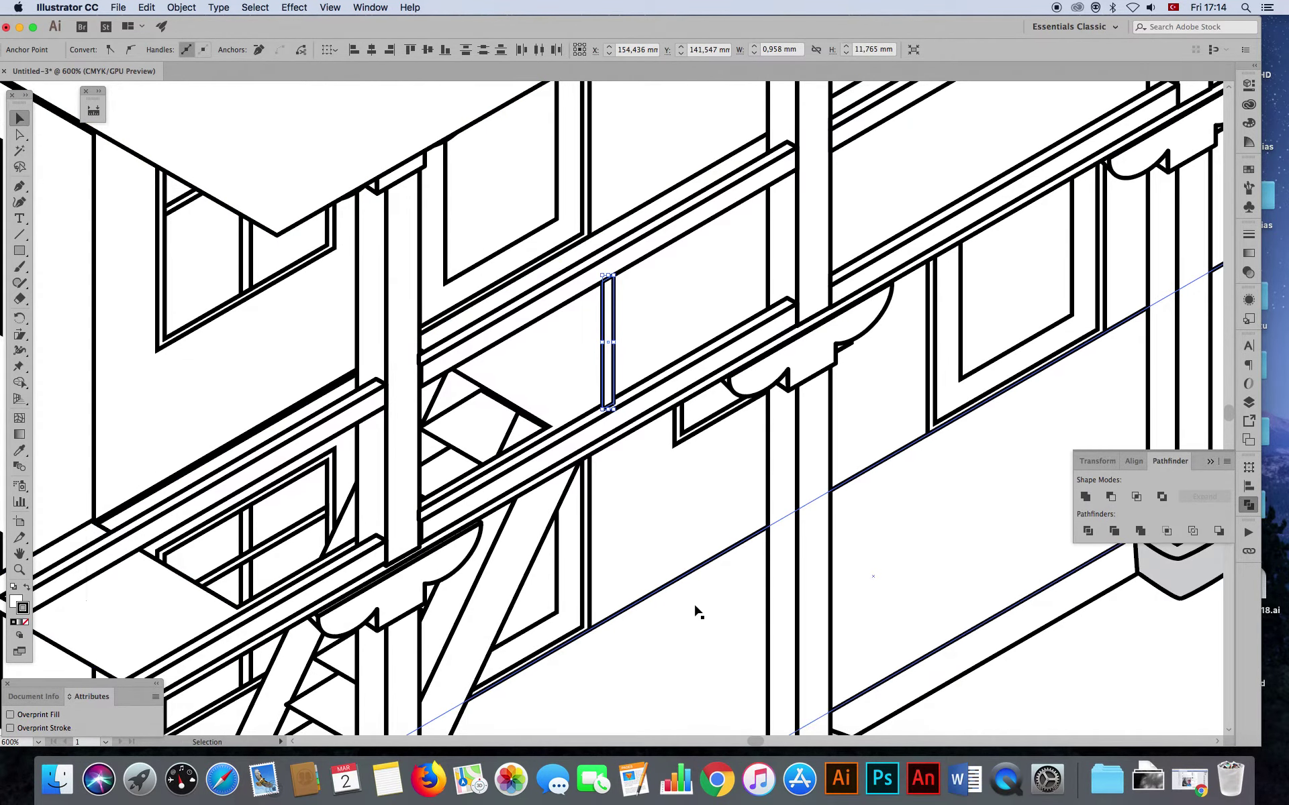
drag(603, 318, 439, 409)
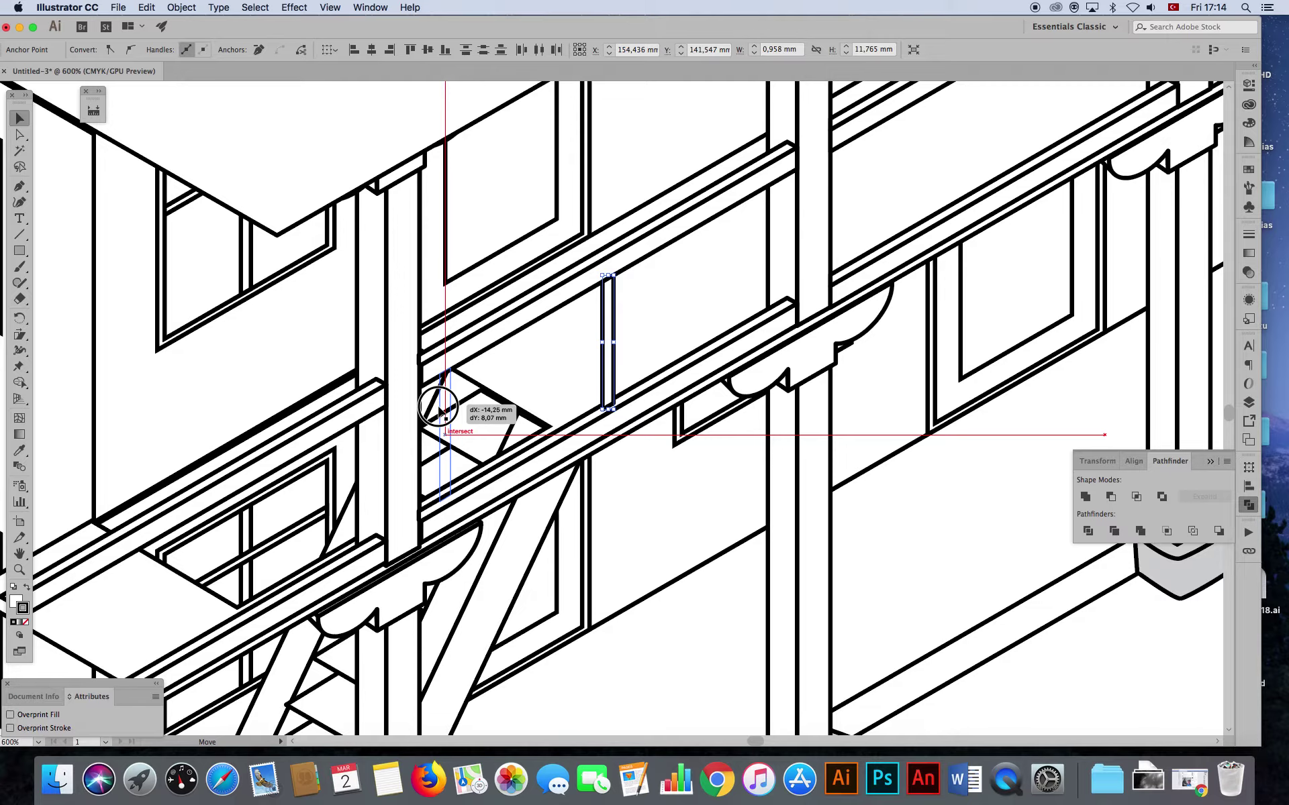
drag(438, 409, 770, 222)
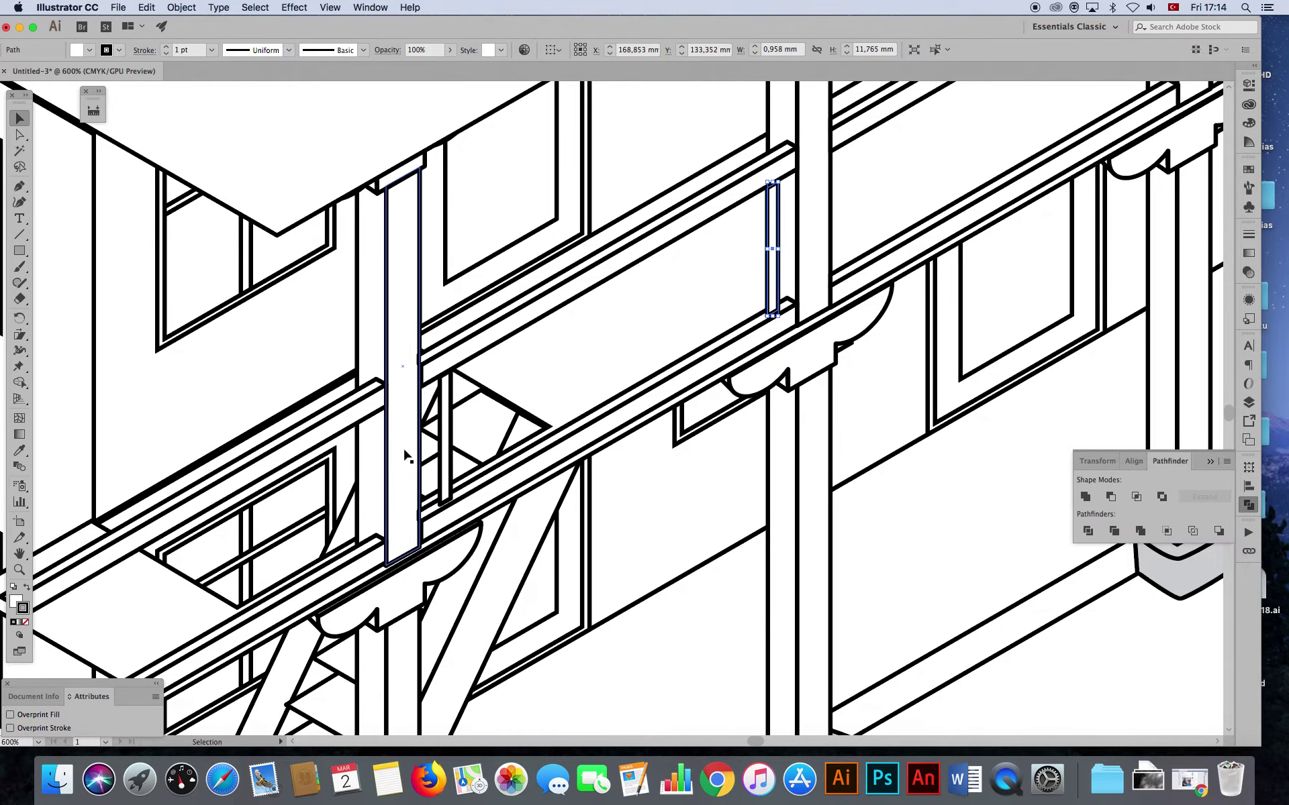
shift+click(445, 403)
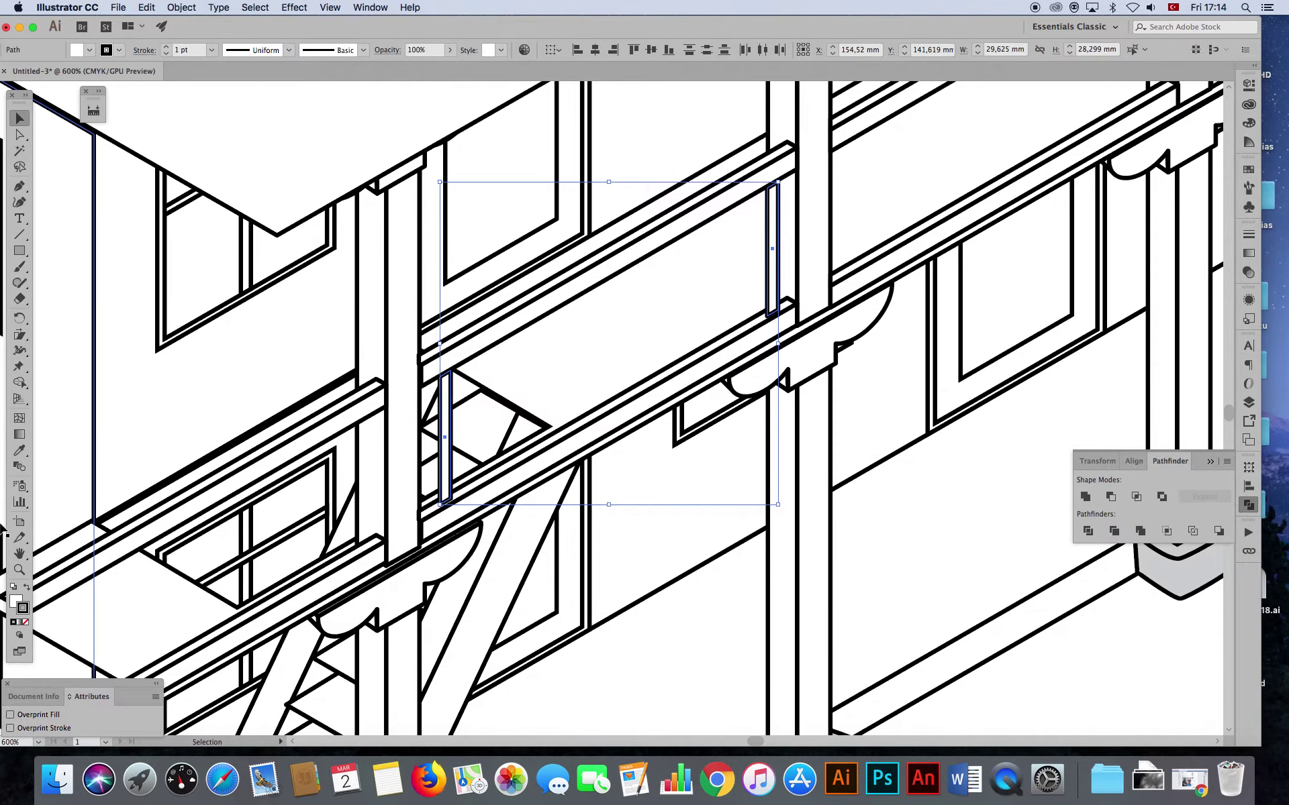
double_click(23, 471)
click(221, 249)
click(276, 312)
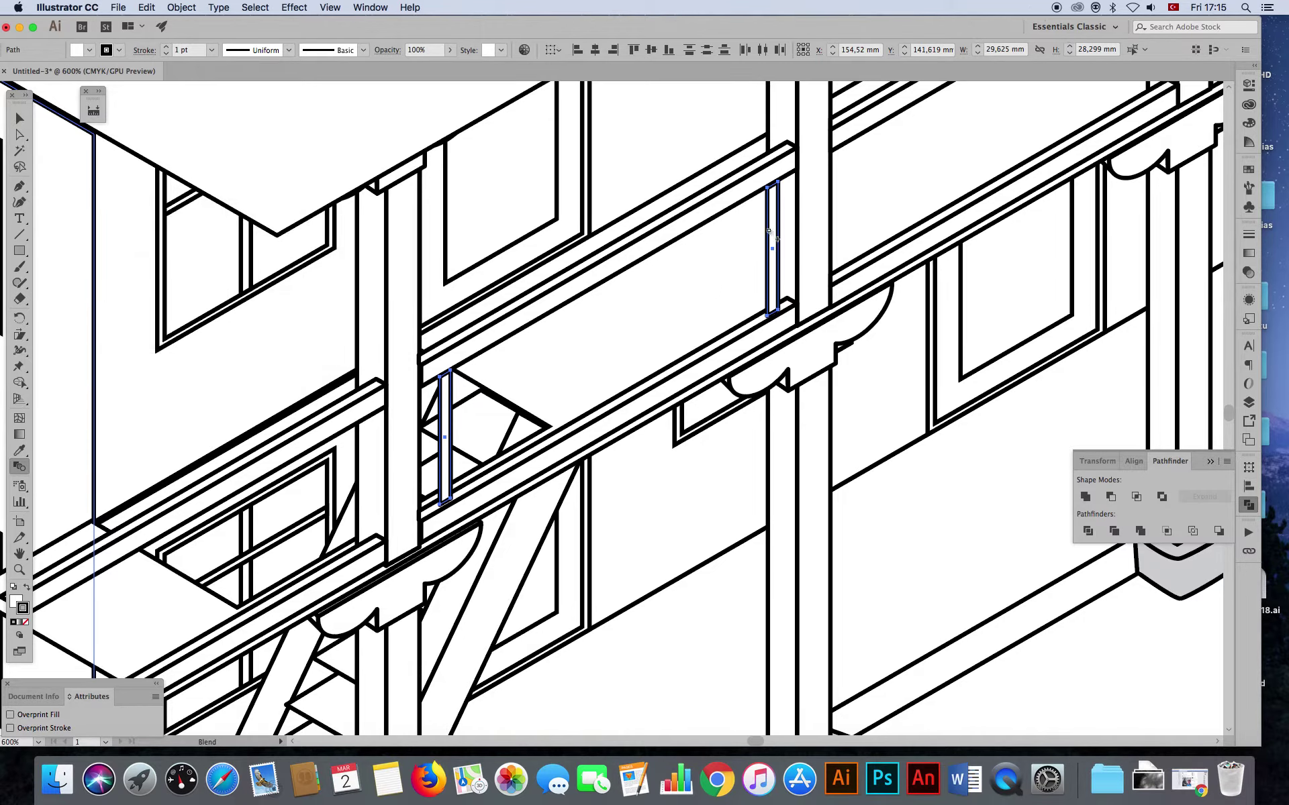
click(769, 232)
- Alt-drag a copy of the baluster row into the neighbouring railing bay
click(14, 124)
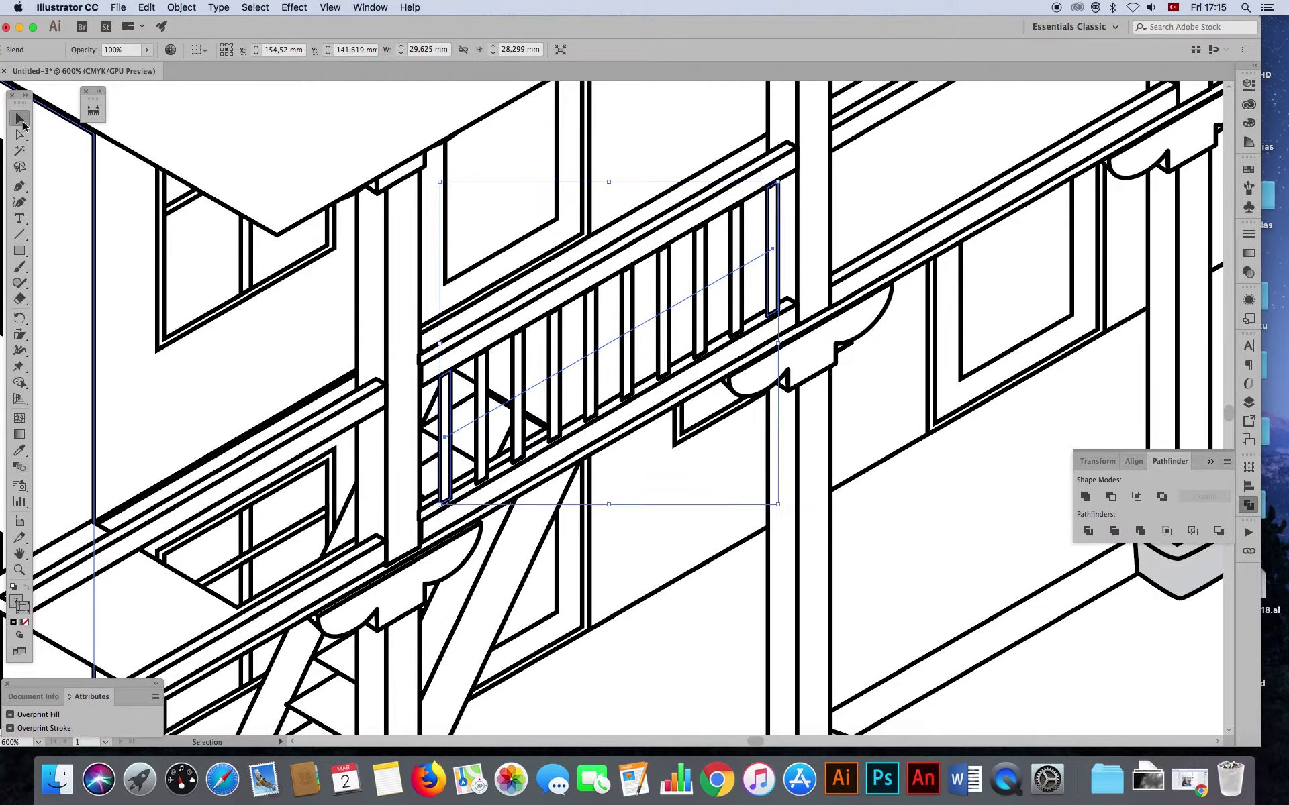
key(super+minus)
key(super+minus)
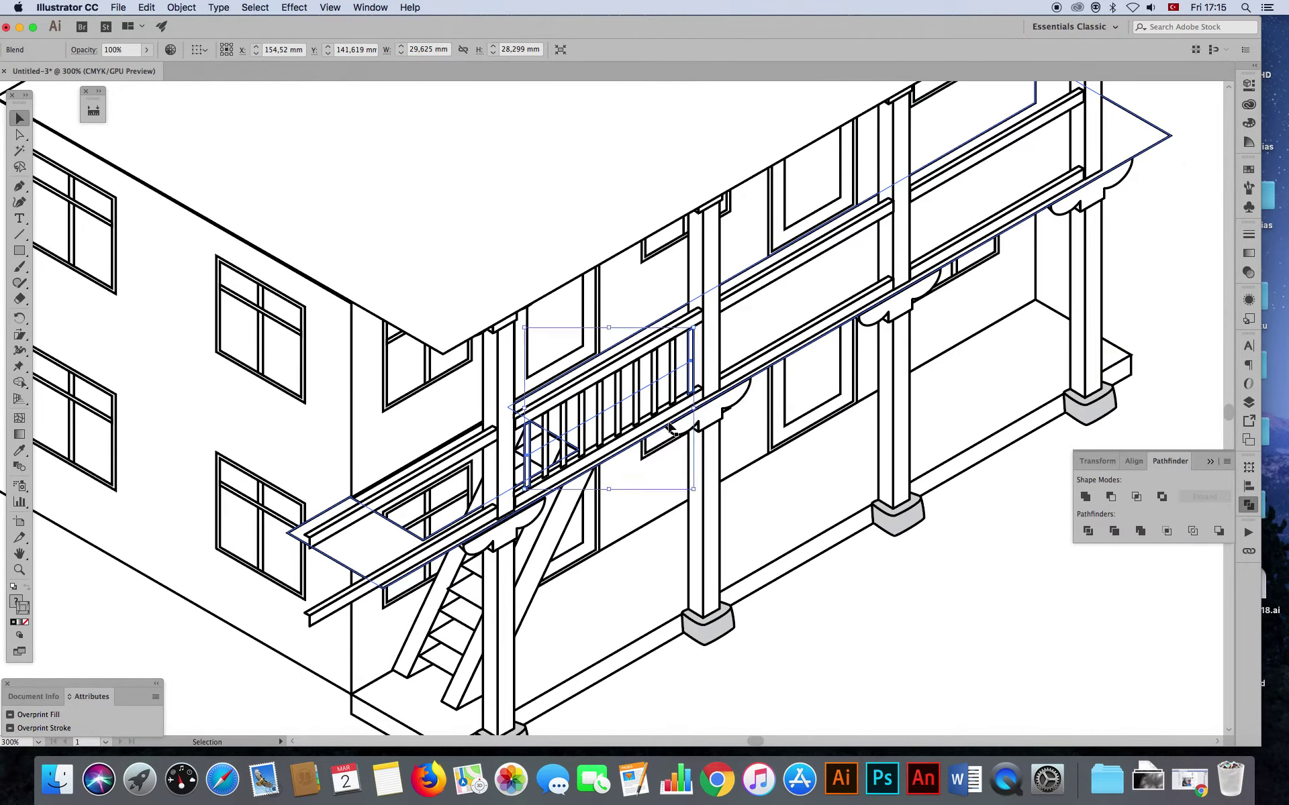
click(867, 591)
drag(867, 591, 733, 698)
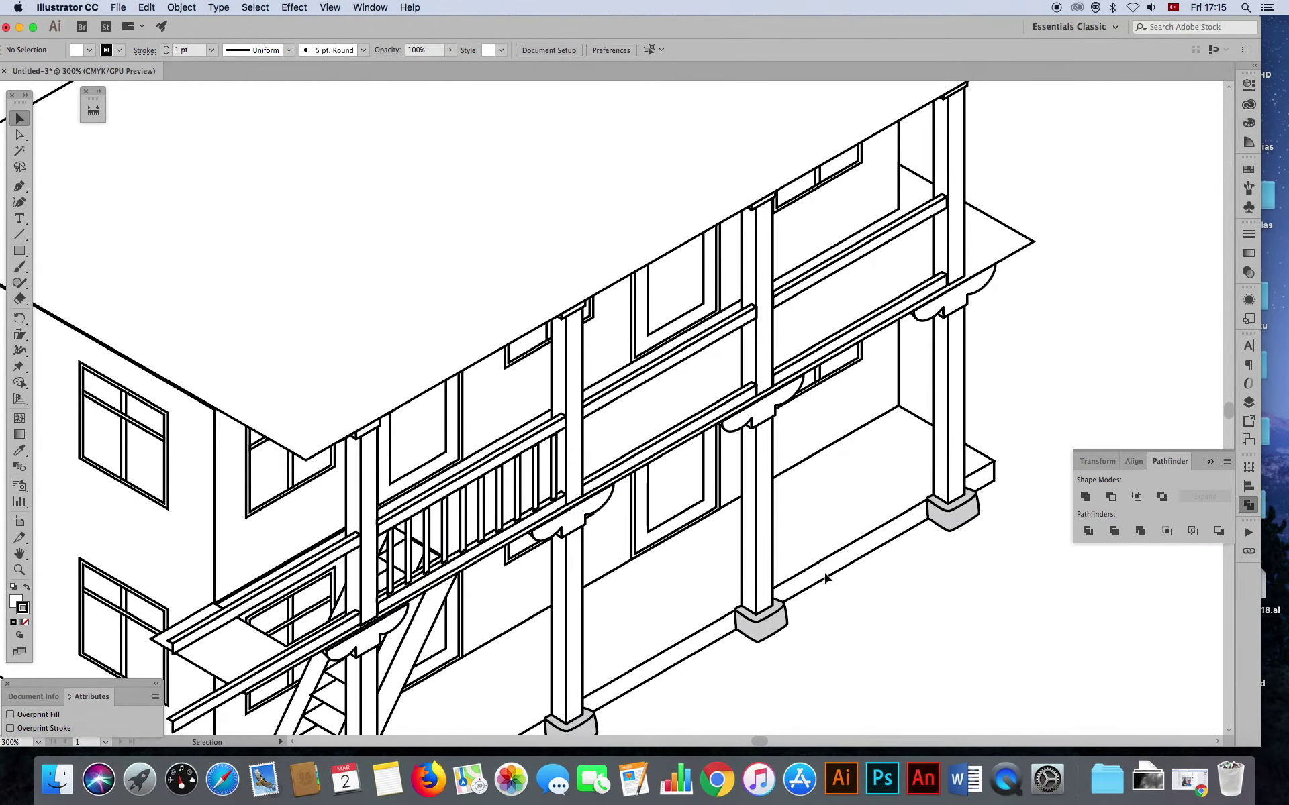
drag(395, 577, 602, 459)
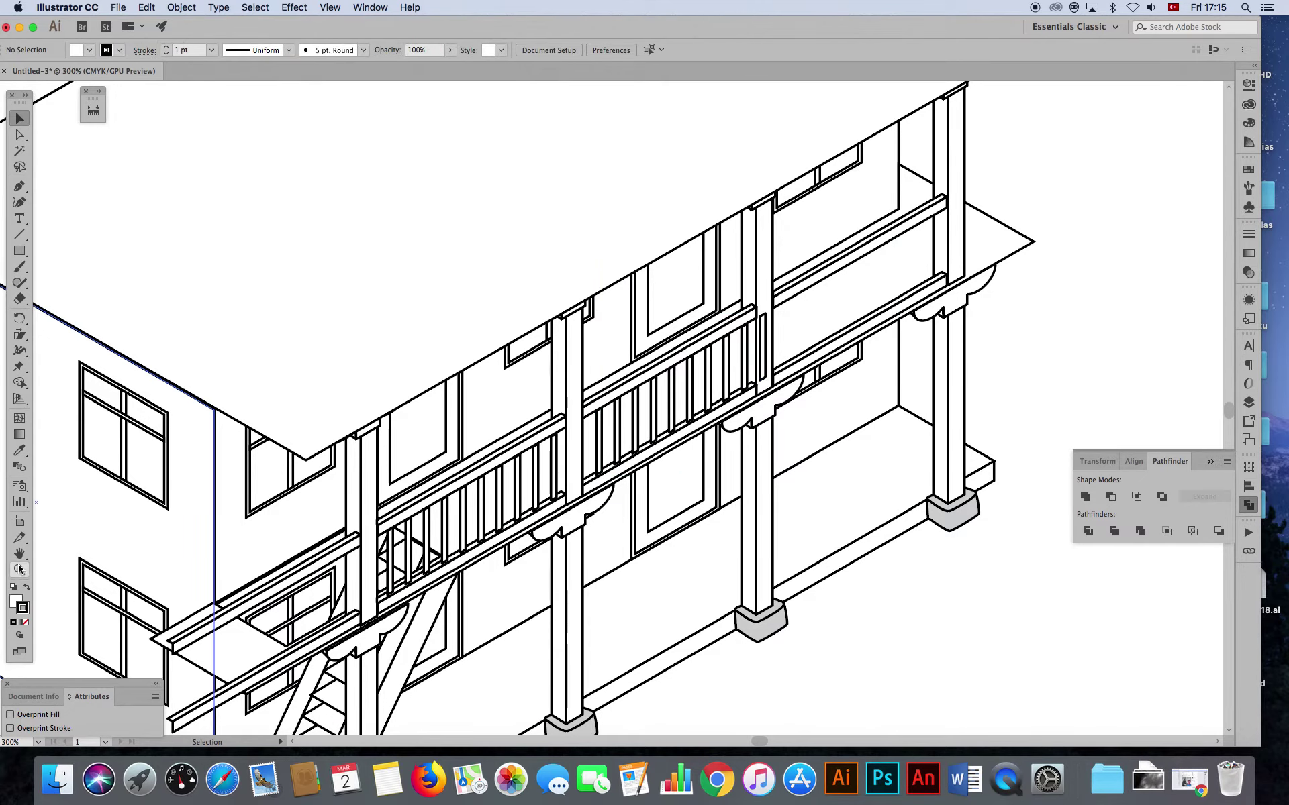
click(639, 419)
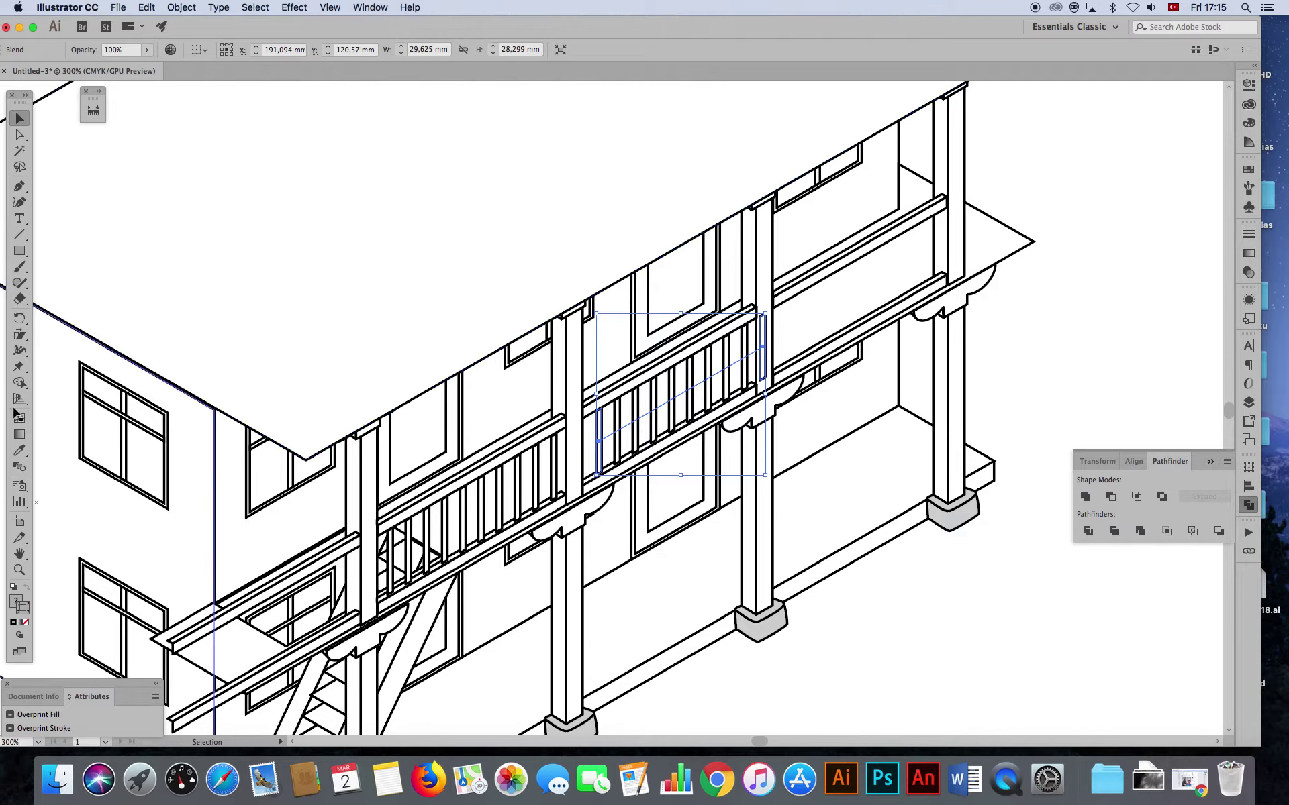
- Keep the baluster blend at 8 steps and shift its end baluster left, away from the post
double_click(19, 468)
click(246, 247)
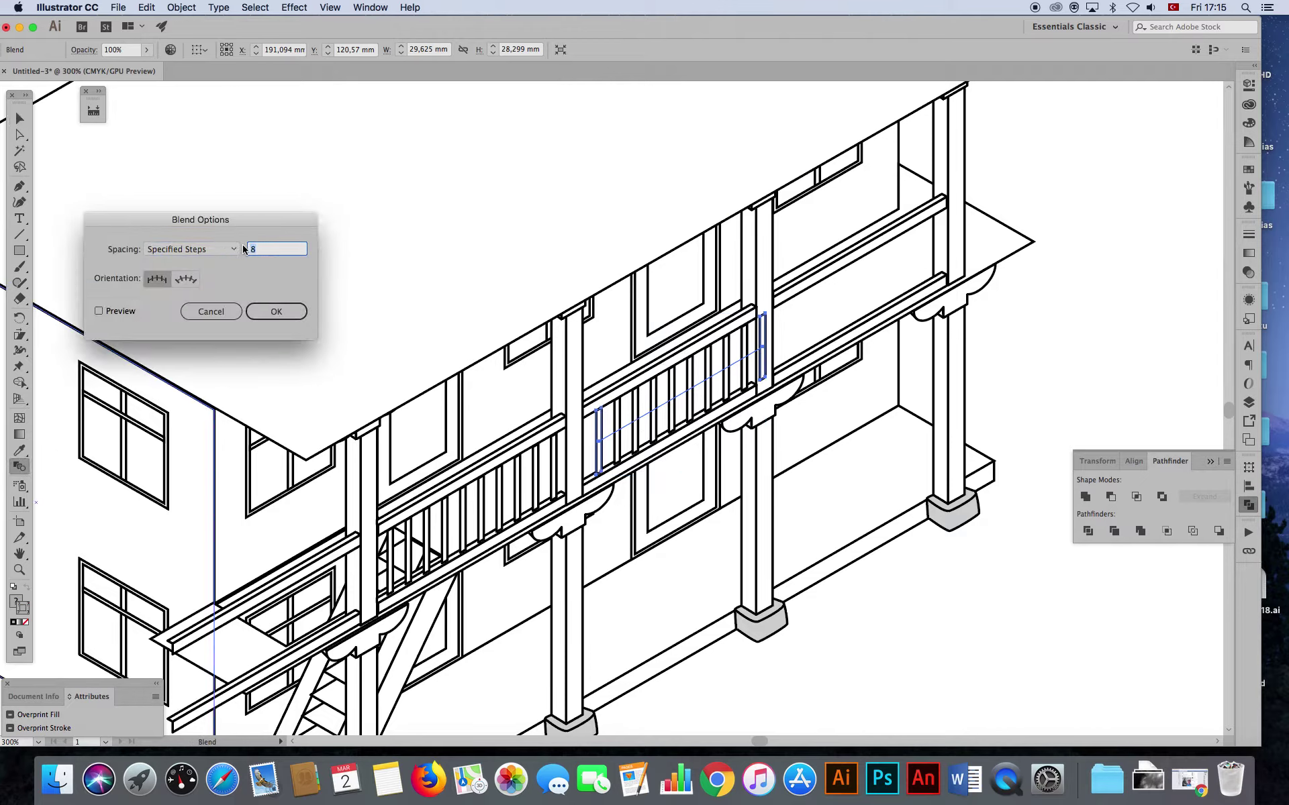
key(Return)
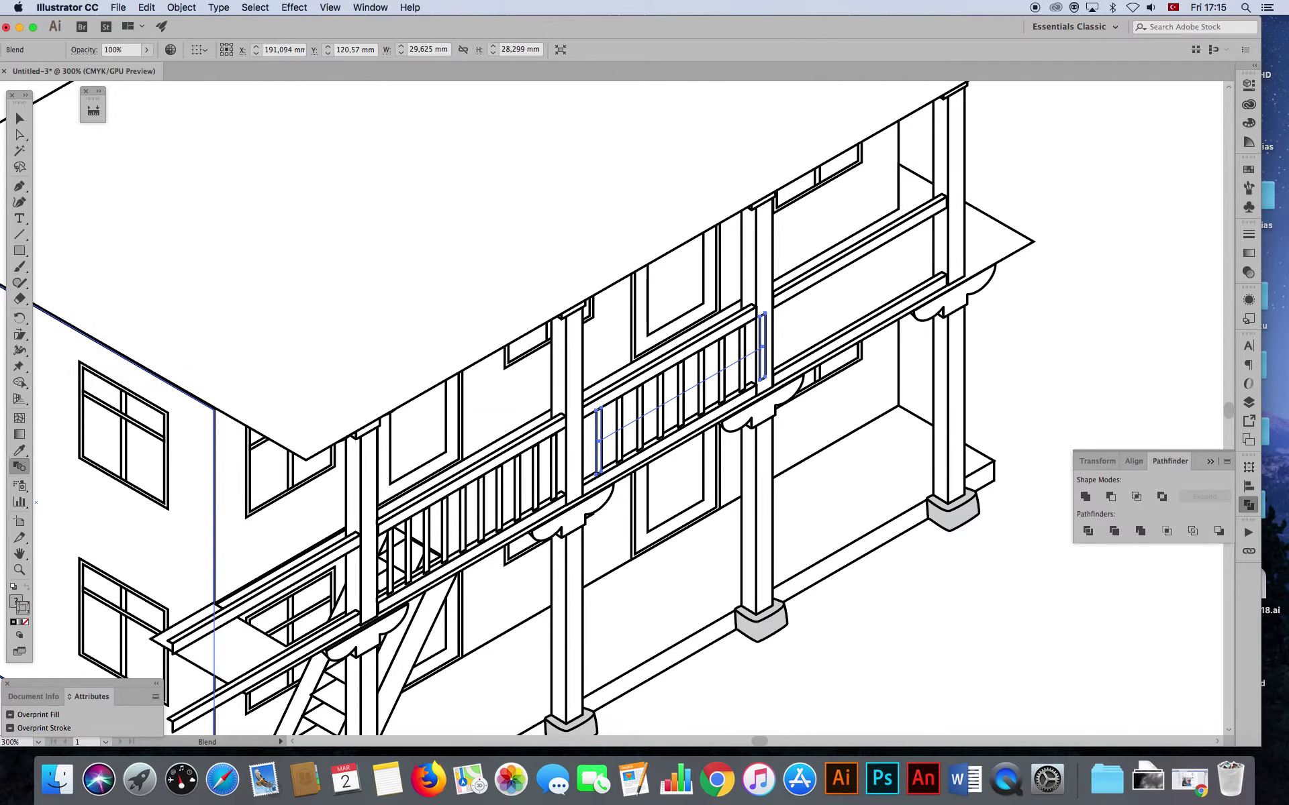
click(18, 569)
mouse_move(782, 340)
mouse_down()
mouse_move(947, 575)
mouse_move(924, 605)
mouse_up()
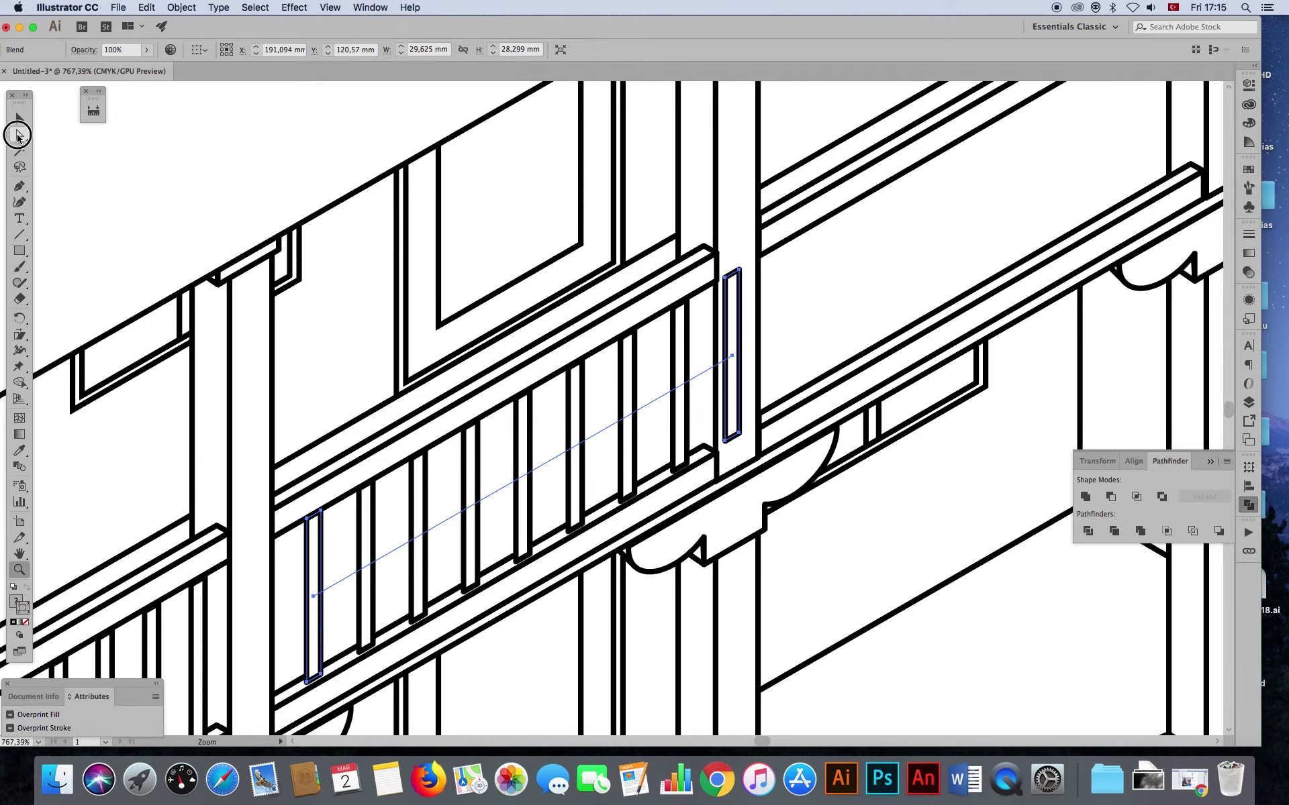
click(18, 136)
click(1107, 406)
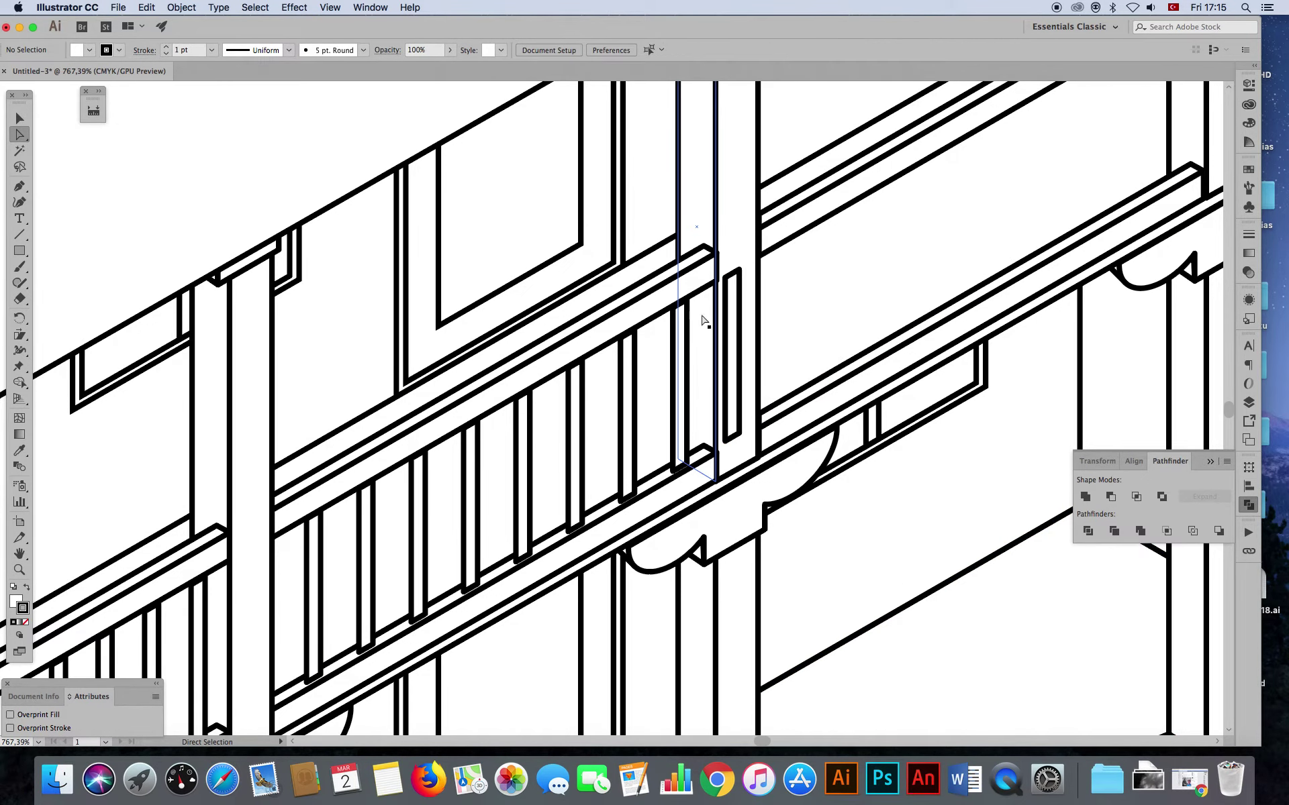
drag(728, 336, 679, 371)
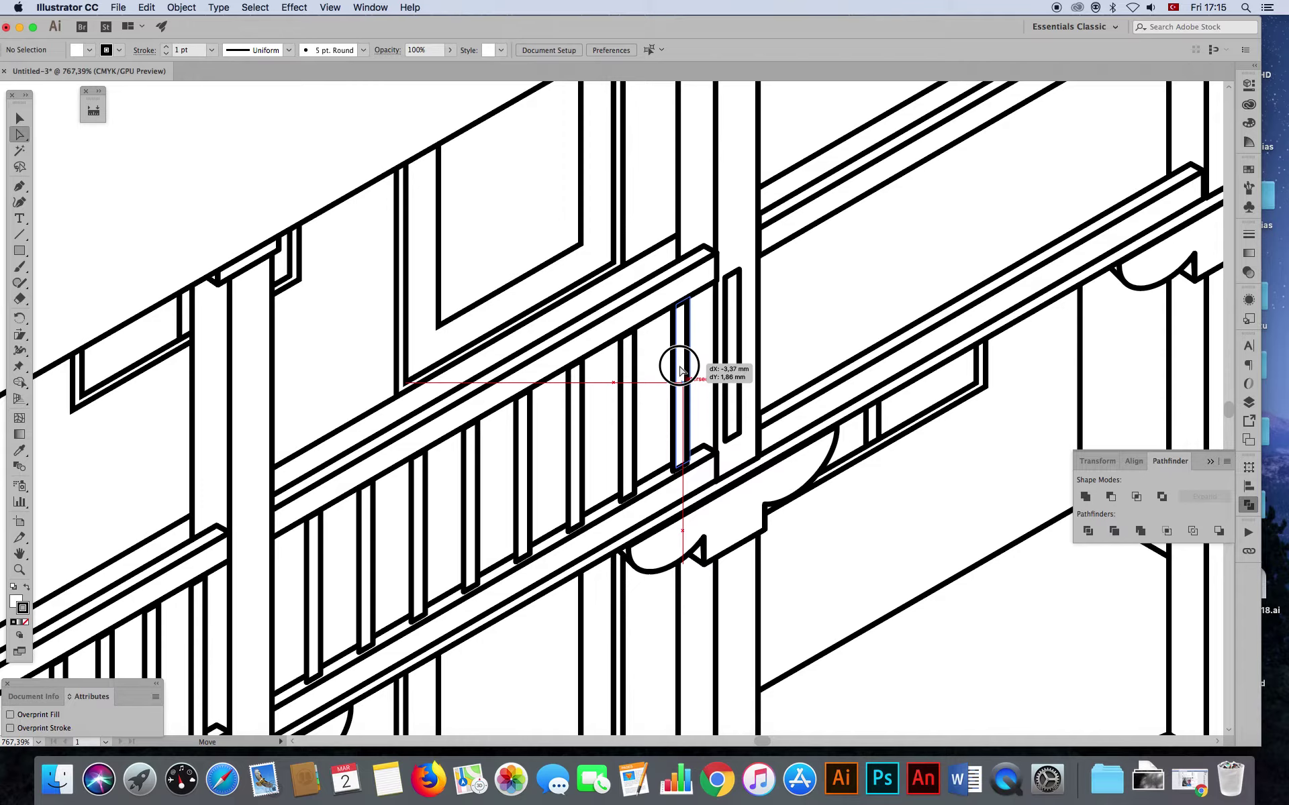
drag(679, 370, 680, 368)
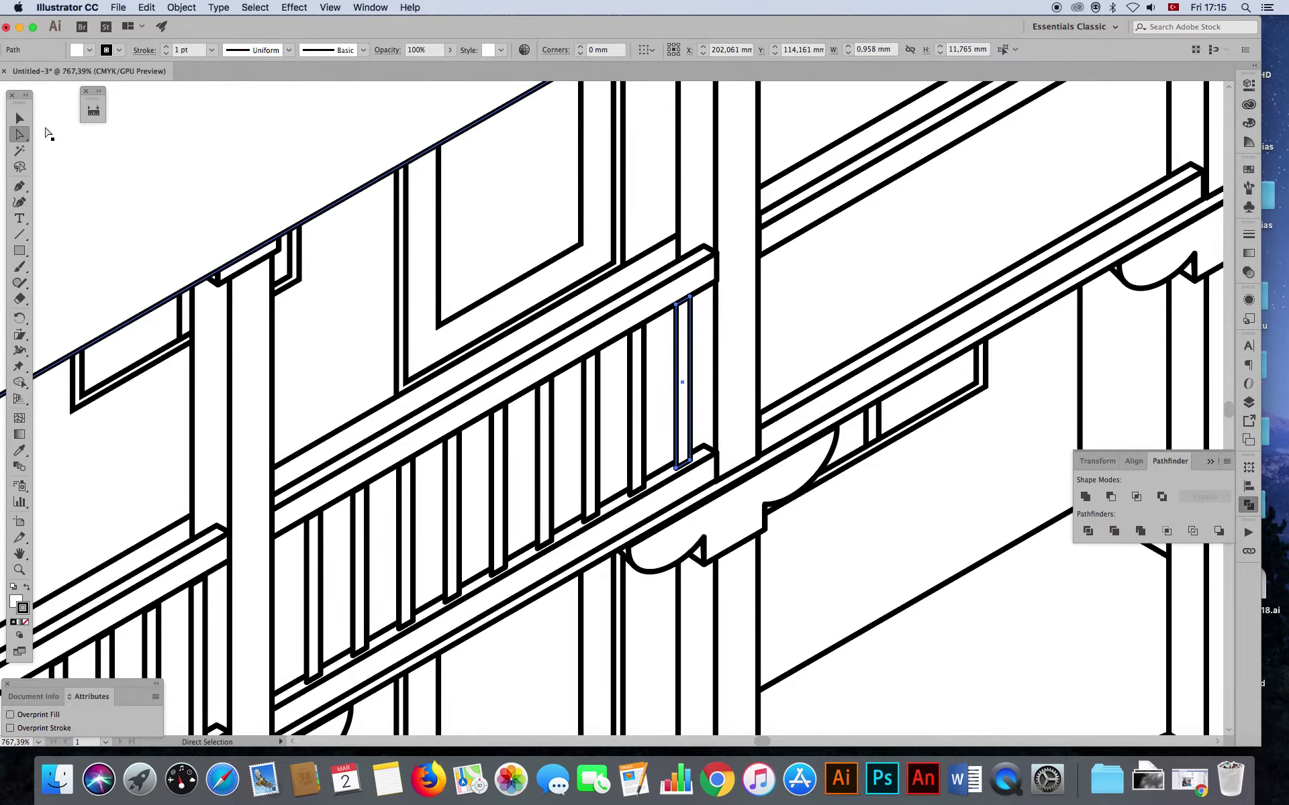
- Alt-drag a copy of the baluster blend into the rightmost upper railing bay by the corner post
click(18, 118)
drag(195, 604, 1051, 178)
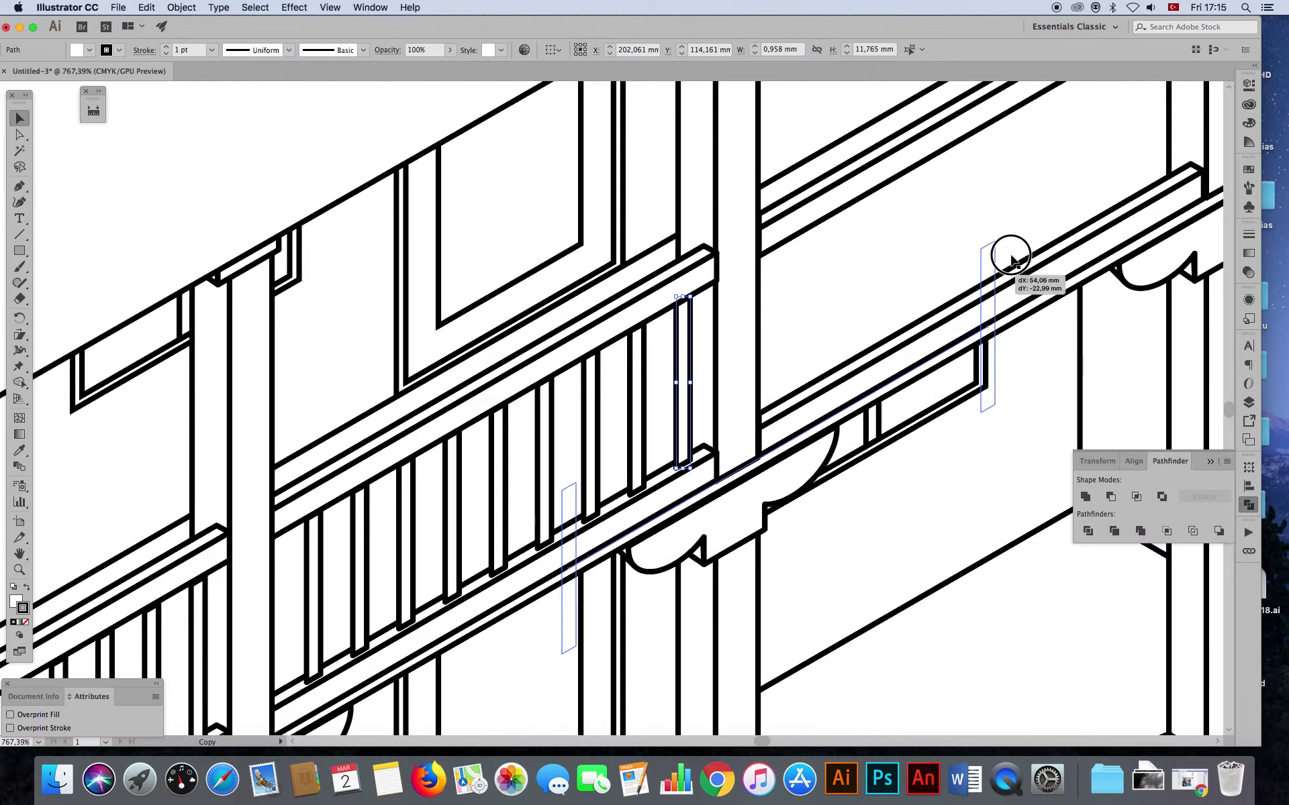
mouse_move(921, 427)
mouse_down()
mouse_move(770, 508)
mouse_move(578, 545)
mouse_up()
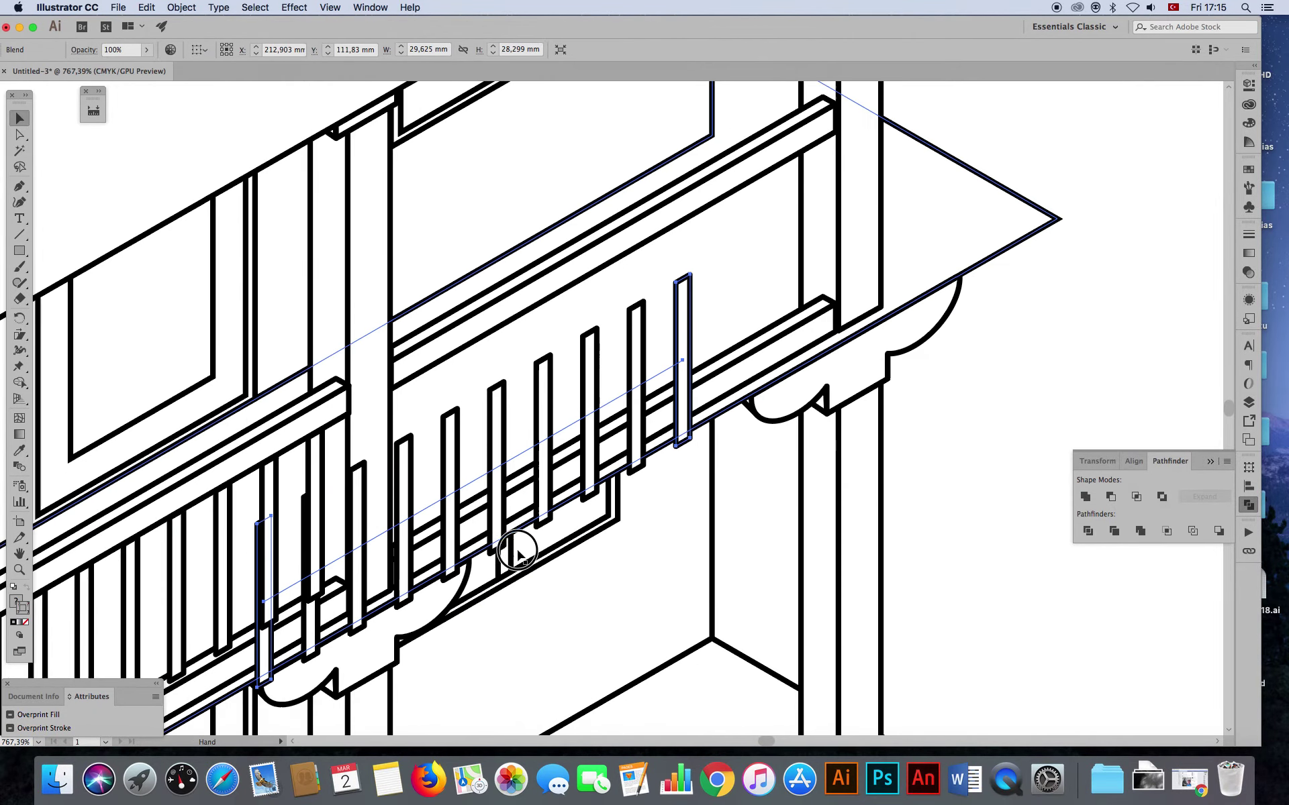
drag(717, 328, 854, 164)
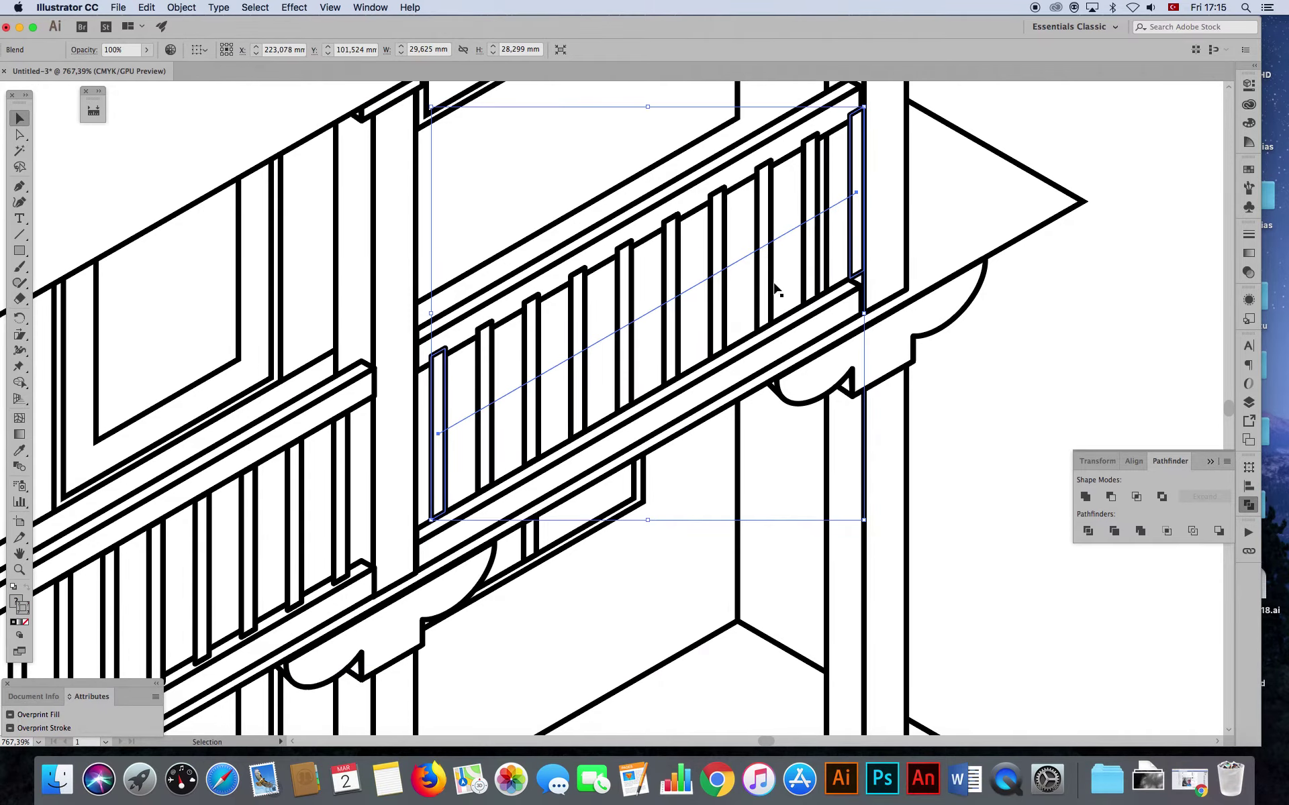
key(ctrl+z)
drag(290, 509, 767, 231)
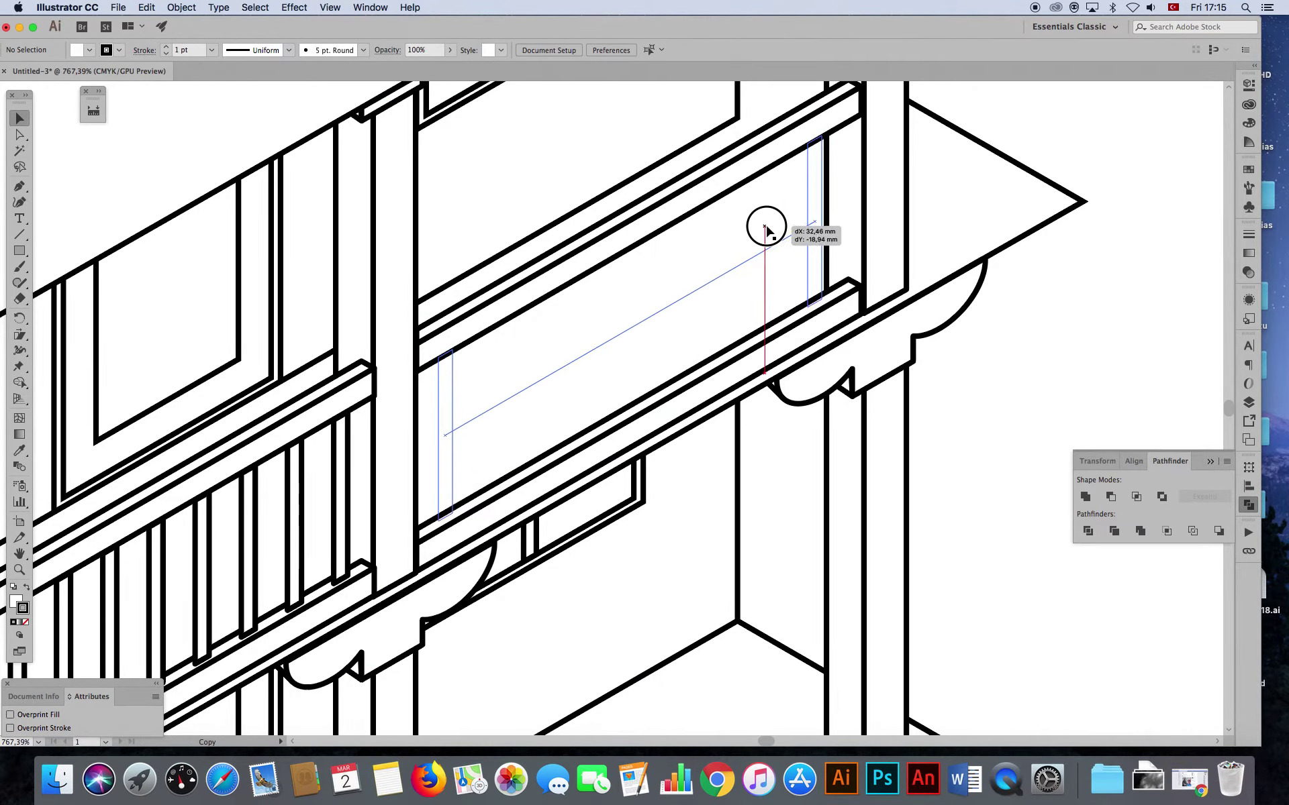
drag(767, 231, 773, 233)
click(988, 324)
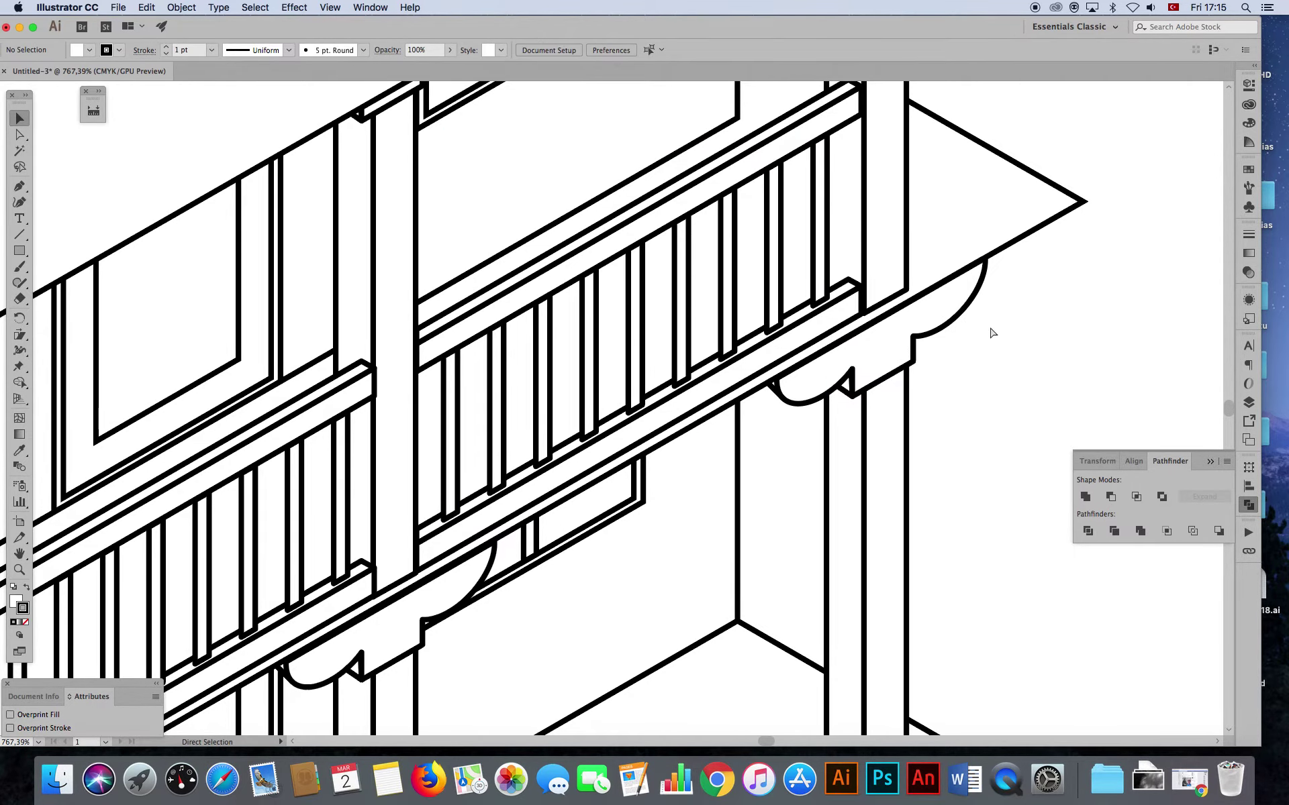
key(ctrl+0)
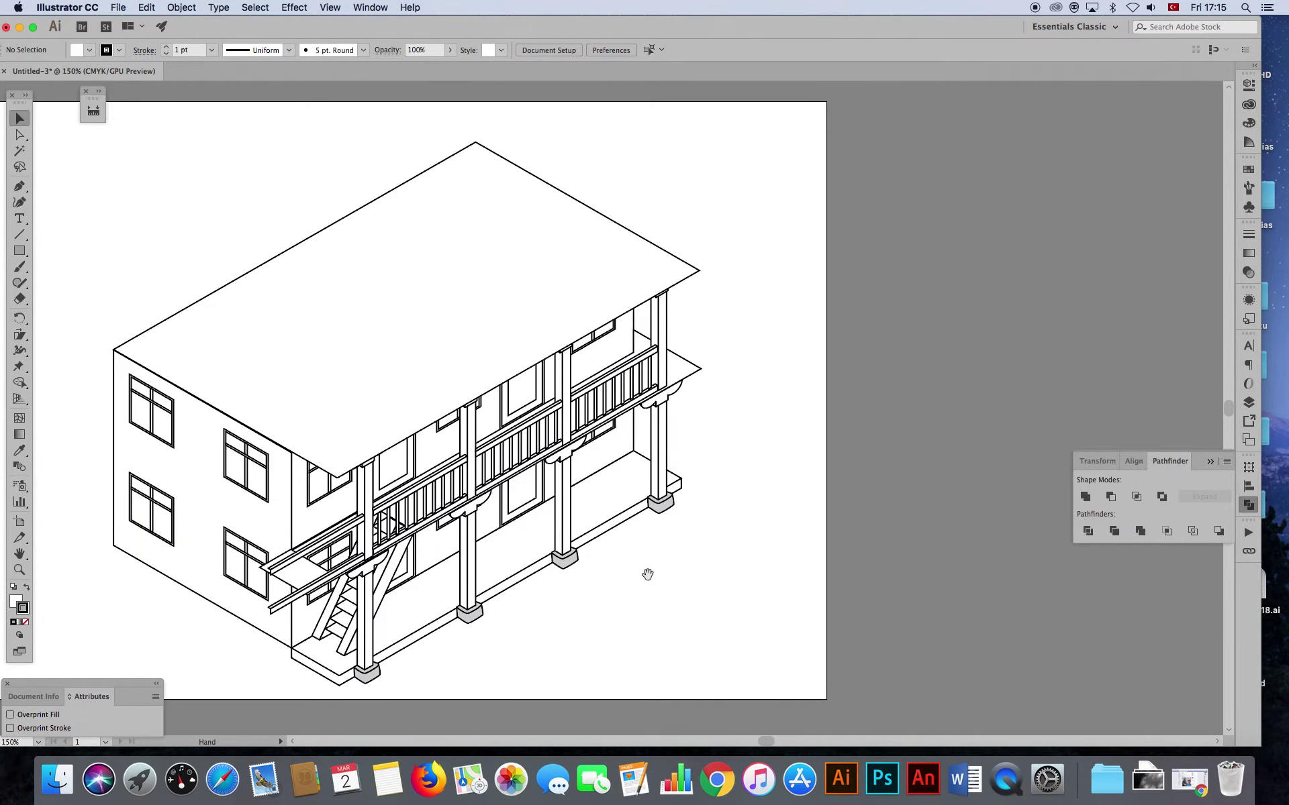
- Save the drawing as ev.ai on the Desktop, accepting the default Illustrator Options
drag(661, 567, 790, 519)
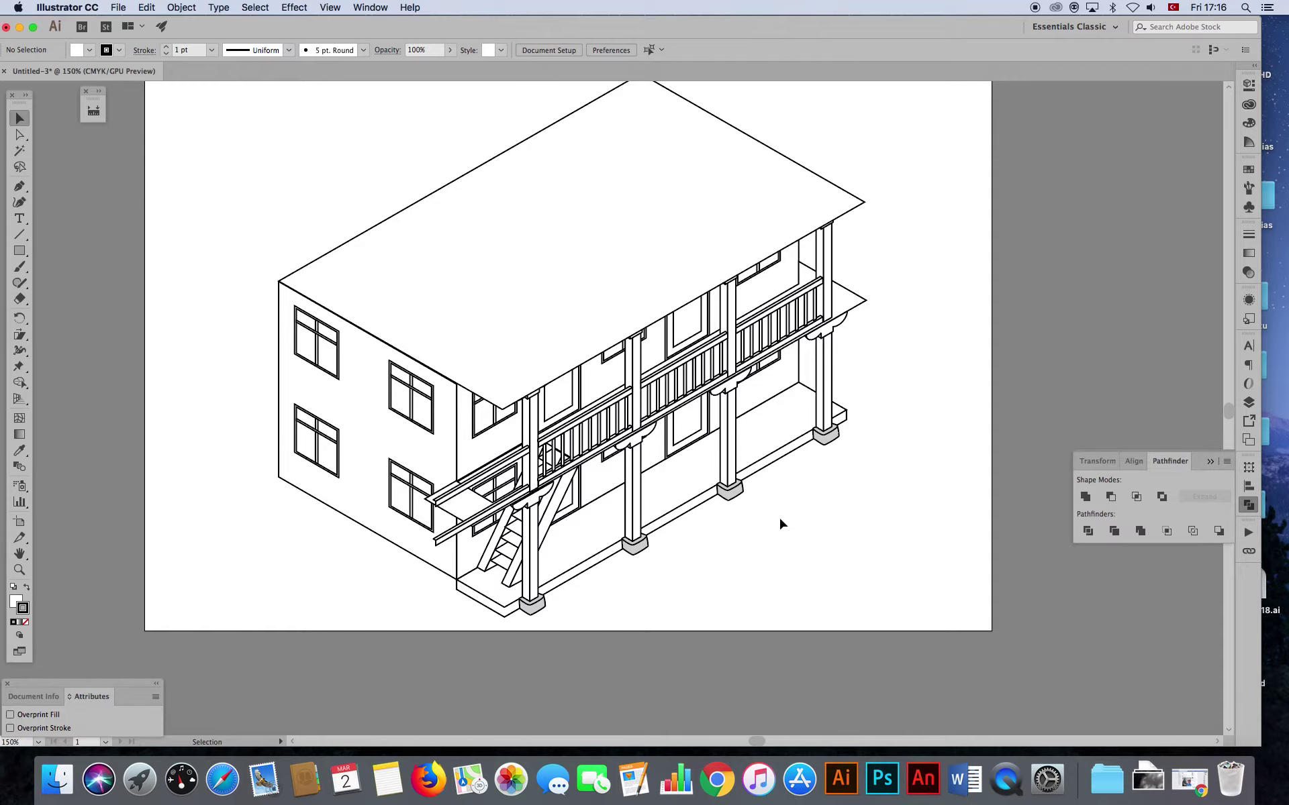
key(ctrl+s)
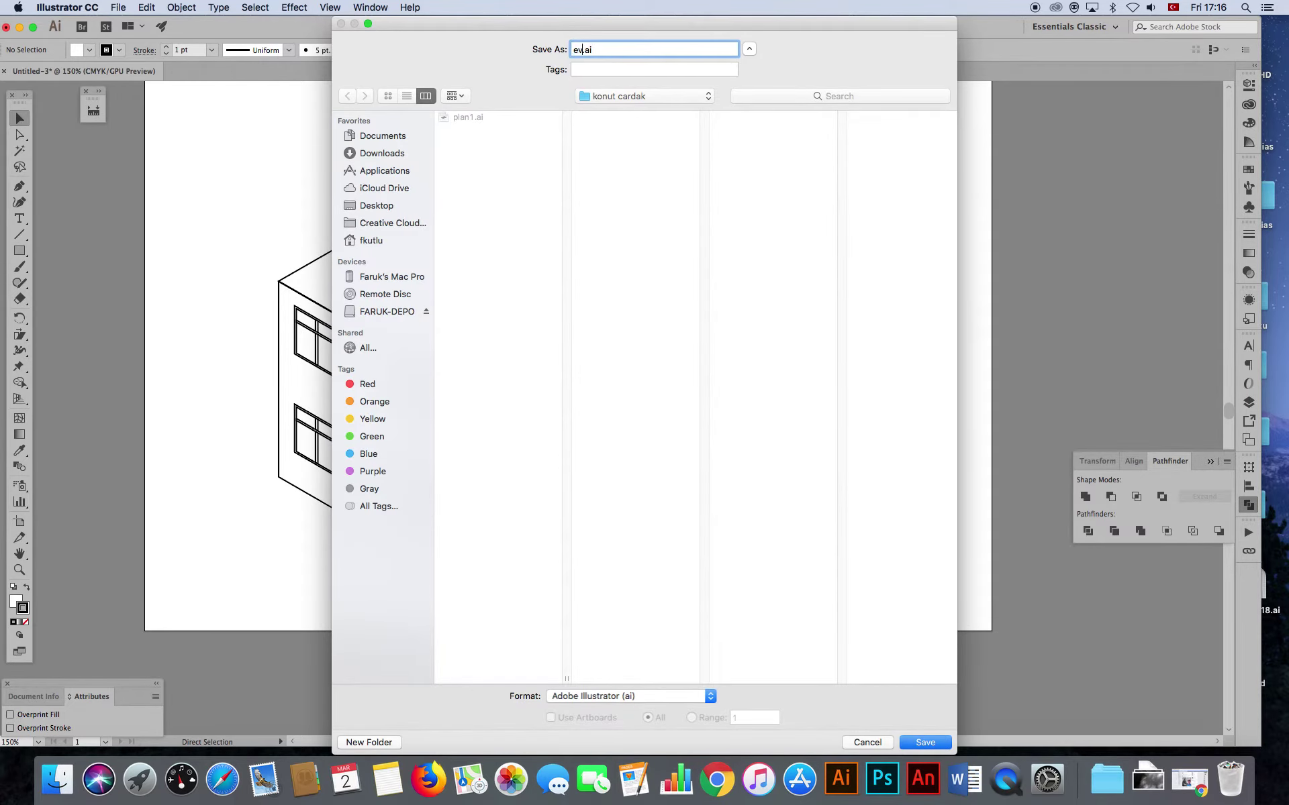
click(372, 203)
key(Return)
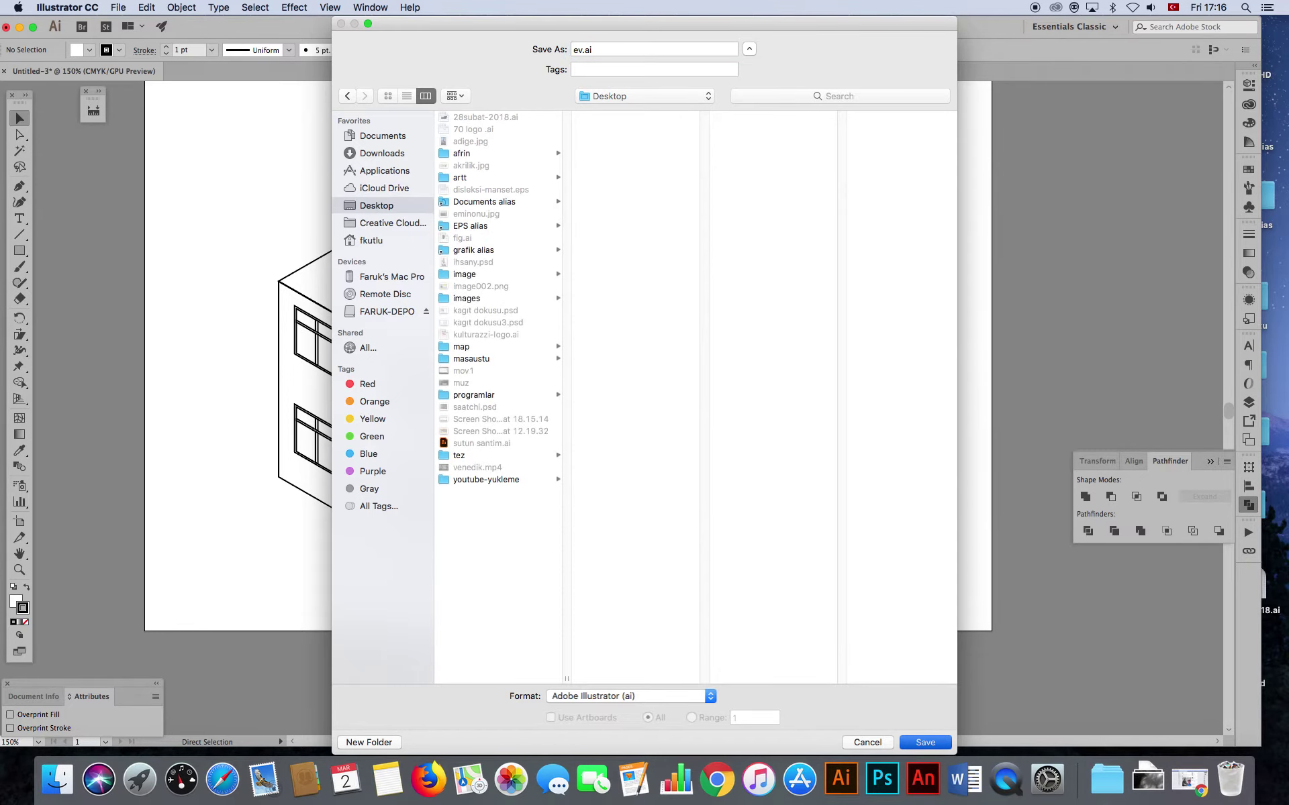
click(790, 576)
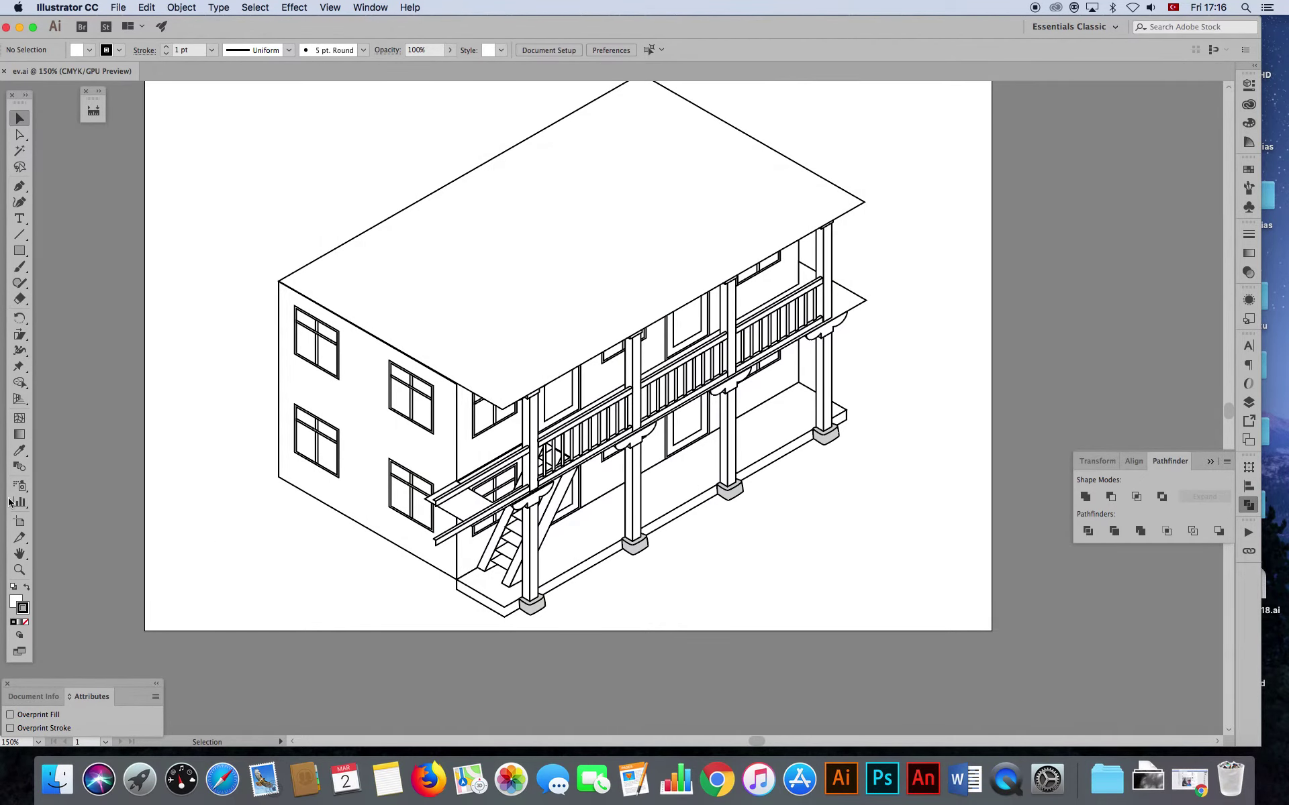
click(20, 570)
- Draw a tall rectangle covering the left ends of the diagonal stair-landing beams
mouse_move(692, 490)
mouse_down()
mouse_move(702, 526)
mouse_move(735, 533)
mouse_up()
drag(465, 453, 473, 513)
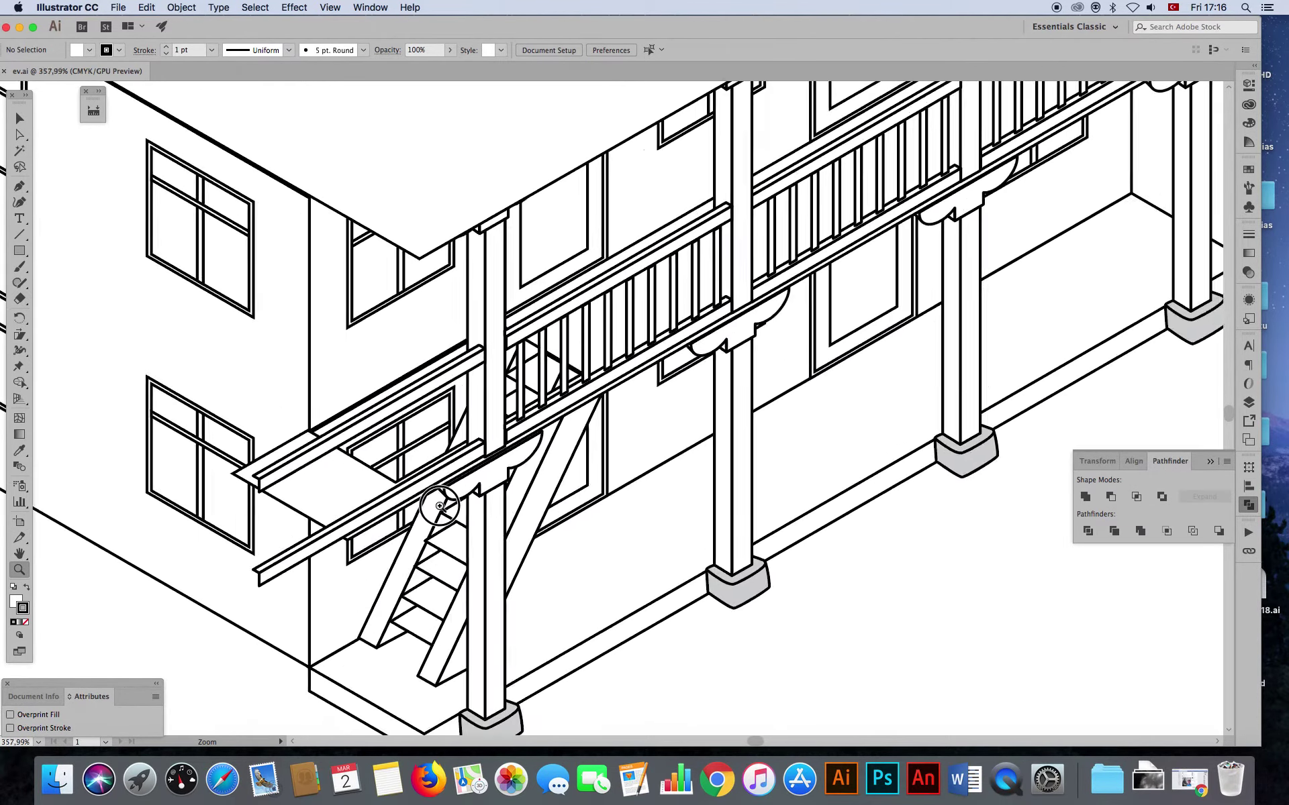
click(20, 119)
click(342, 415)
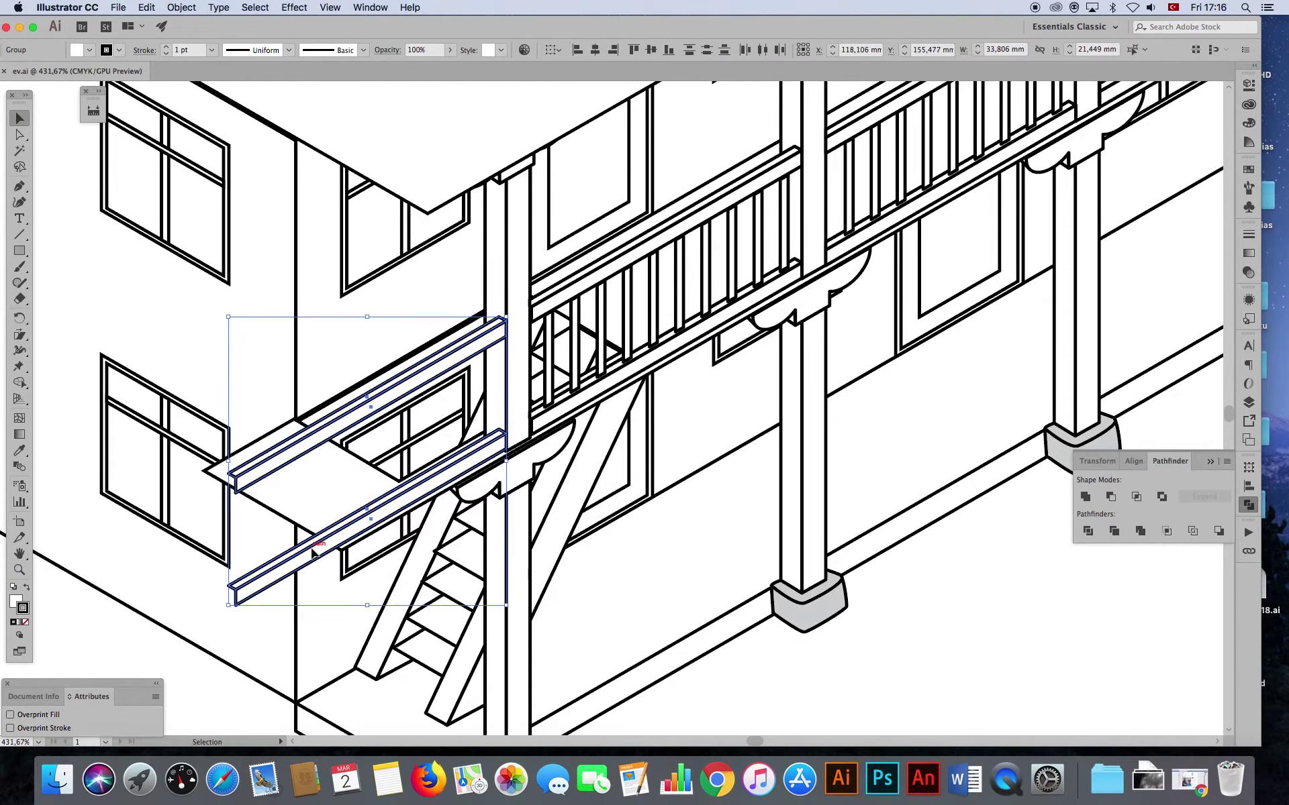
scroll(202, 376, left, 2)
scroll(201, 375, up, 1)
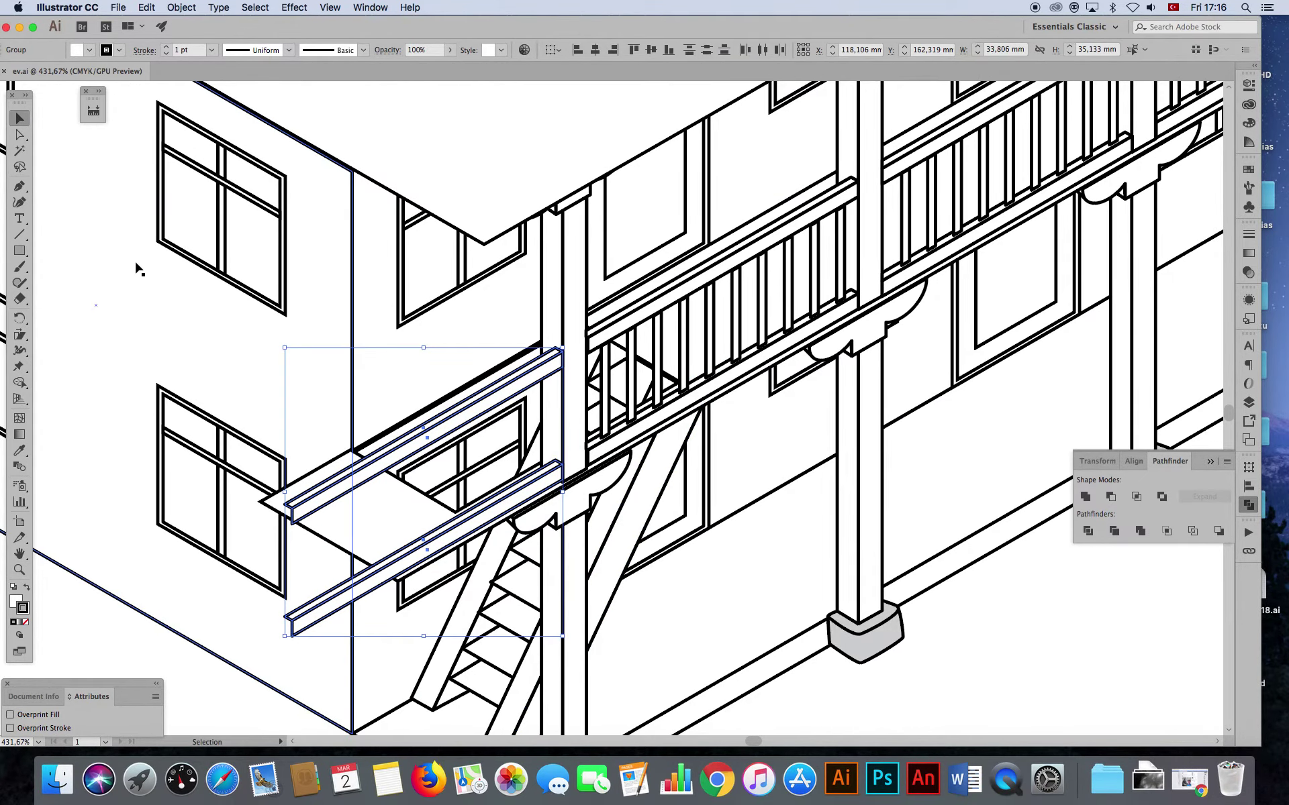
click(20, 255)
drag(482, 240, 433, 584)
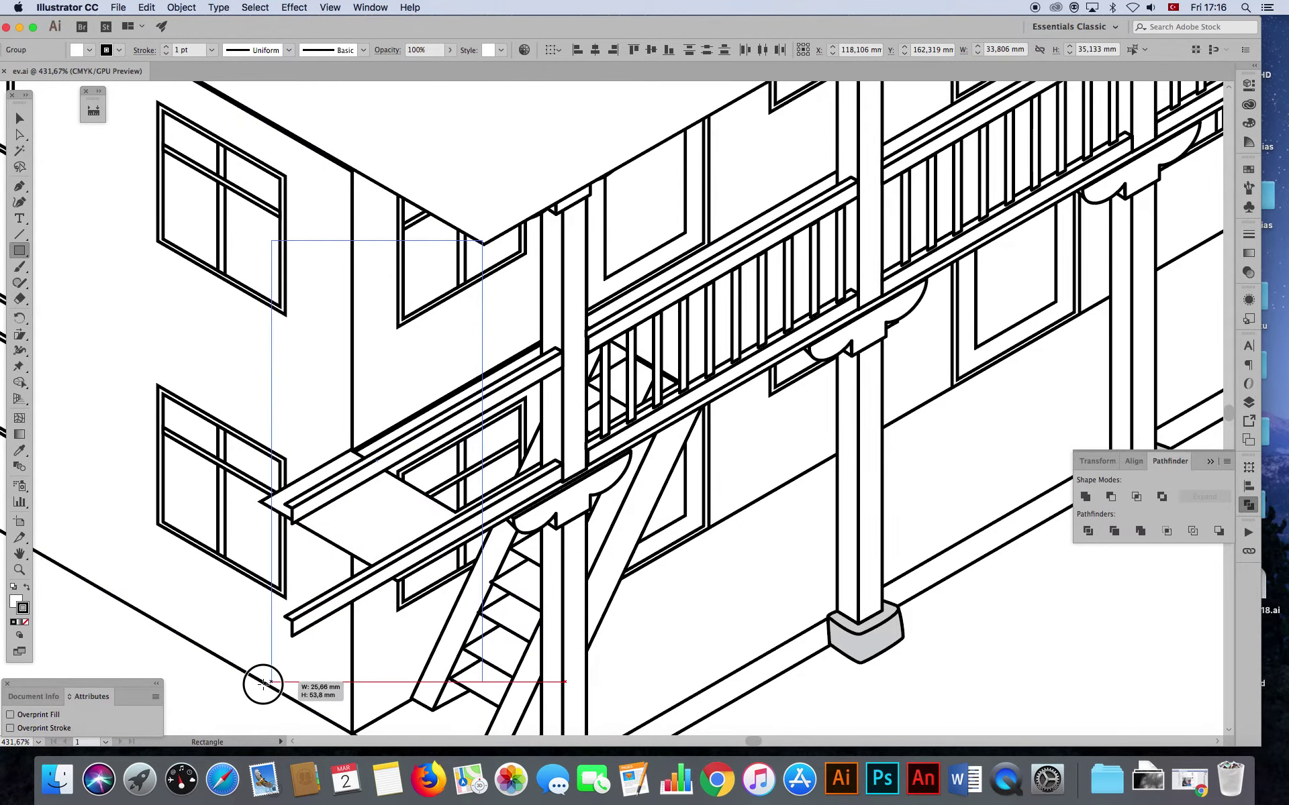
drag(433, 583, 236, 690)
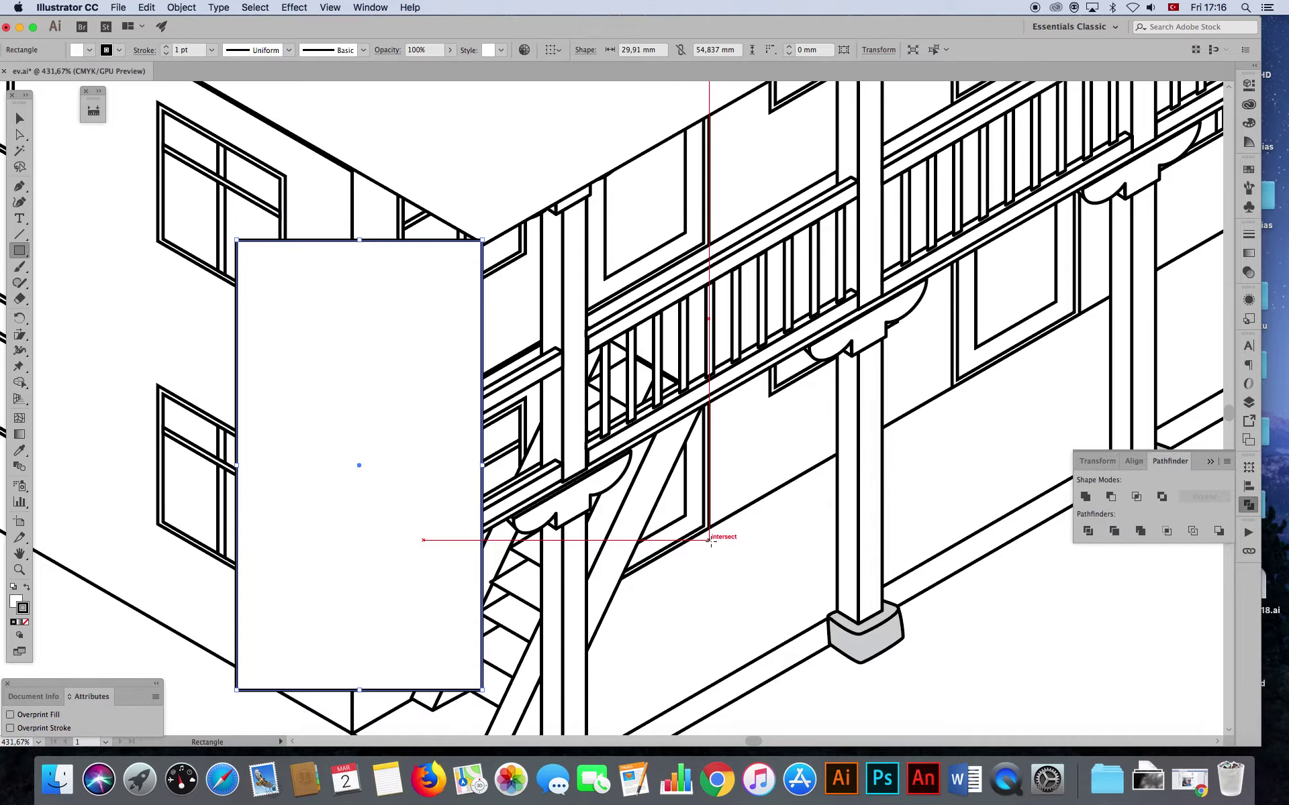
- Subtract the rectangle from the diagonal beam with Pathfinder Minus Front, leaving a short piece
click(19, 118)
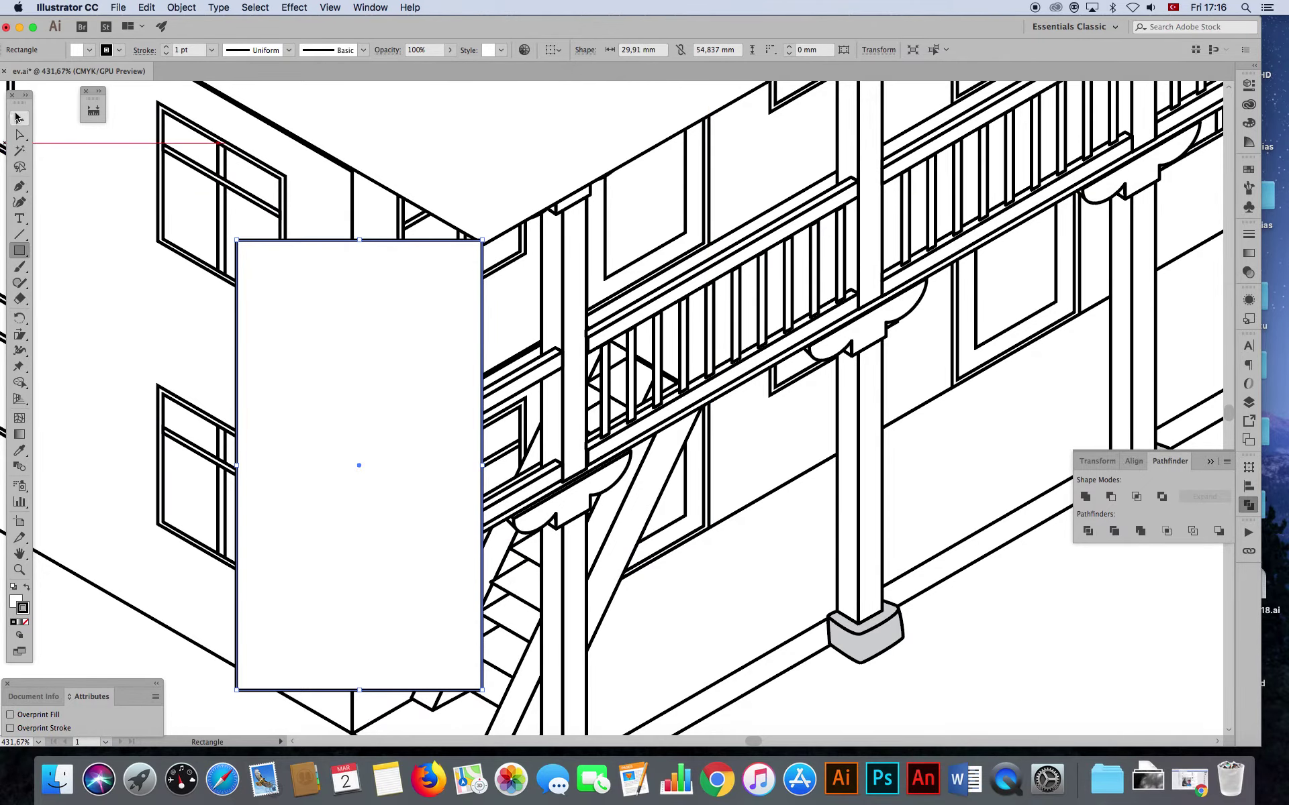
click(517, 388)
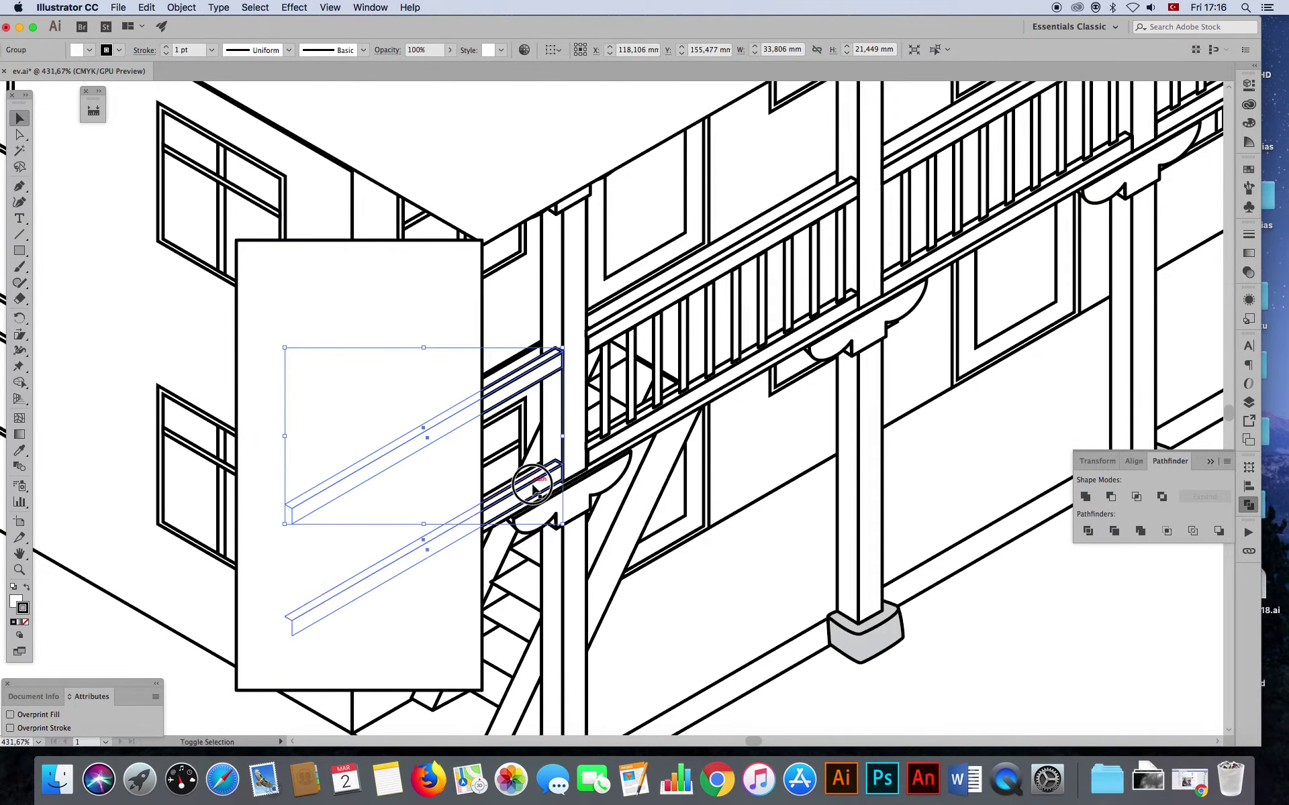
key(super)
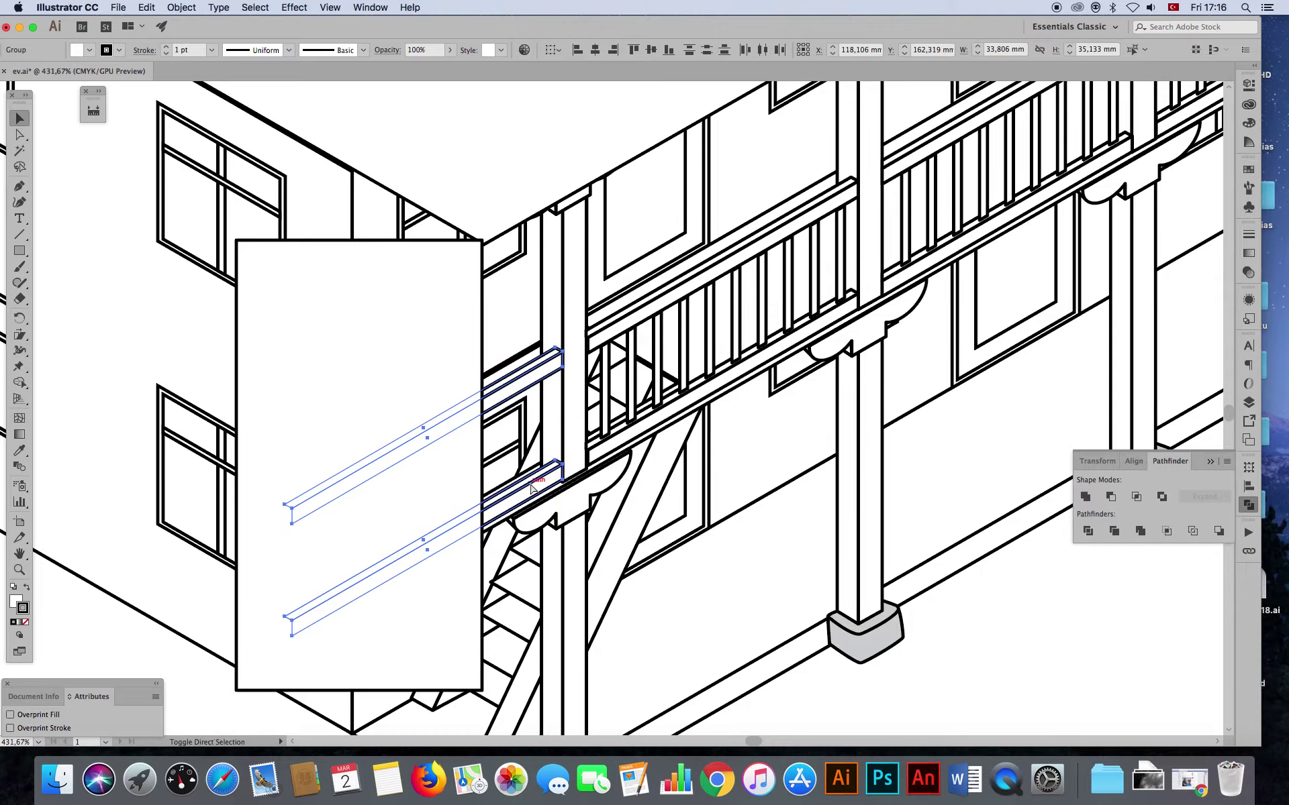
click(189, 647)
click(480, 527)
click(419, 403)
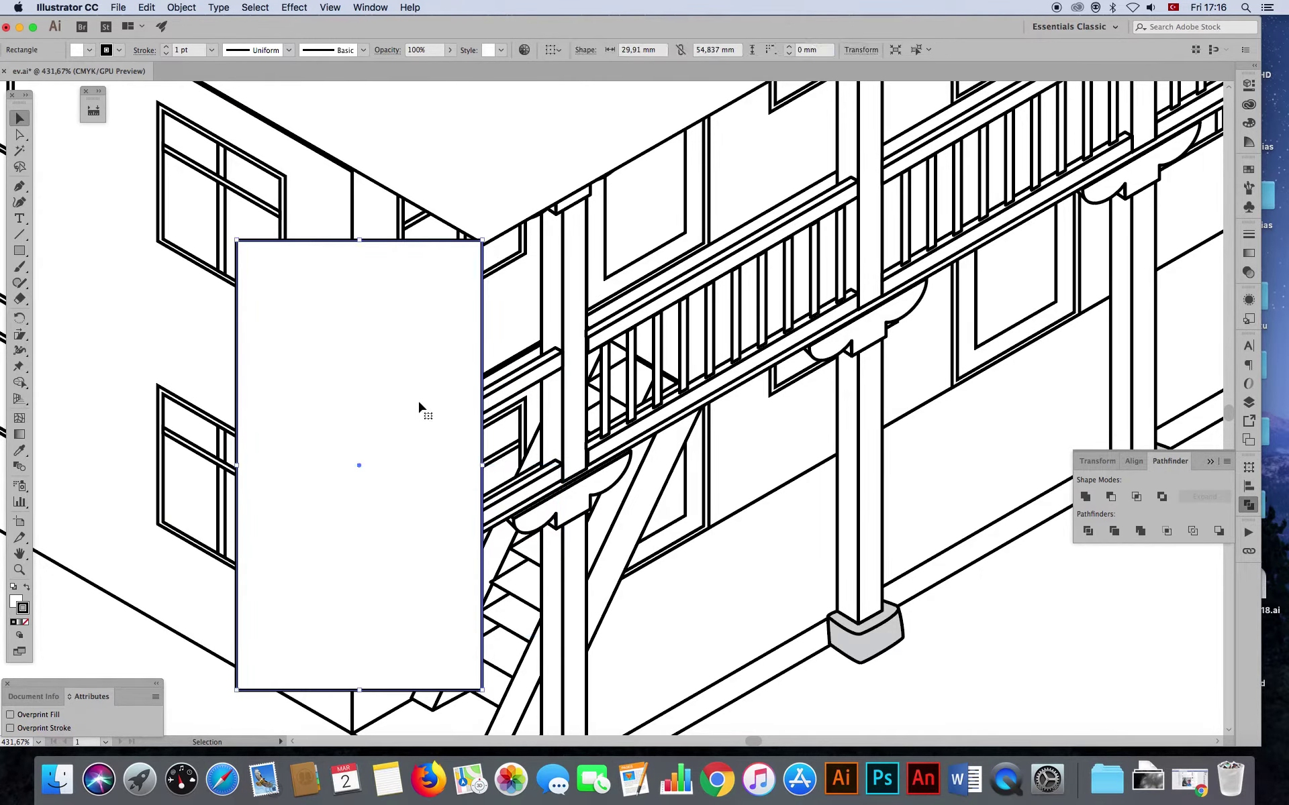
drag(415, 352, 415, 410)
shift+click(388, 571)
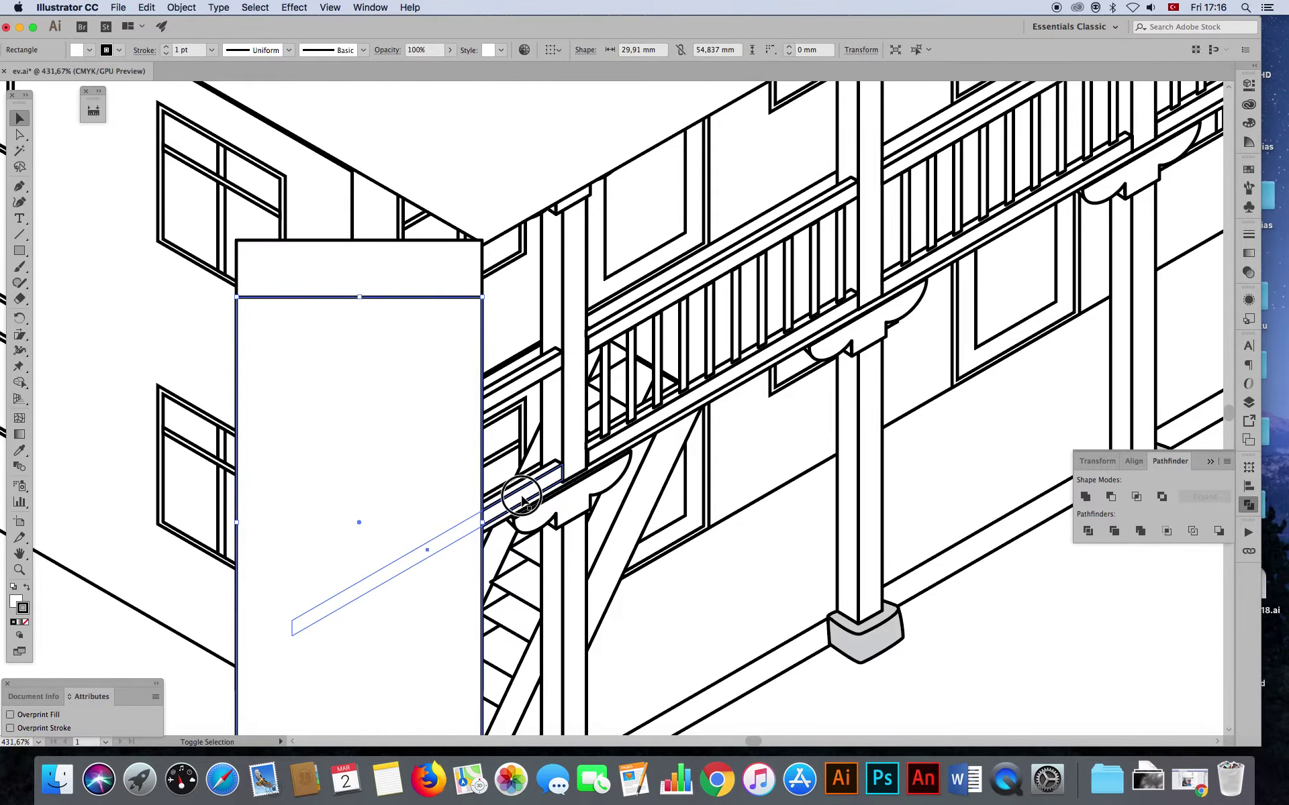
key(super+z)
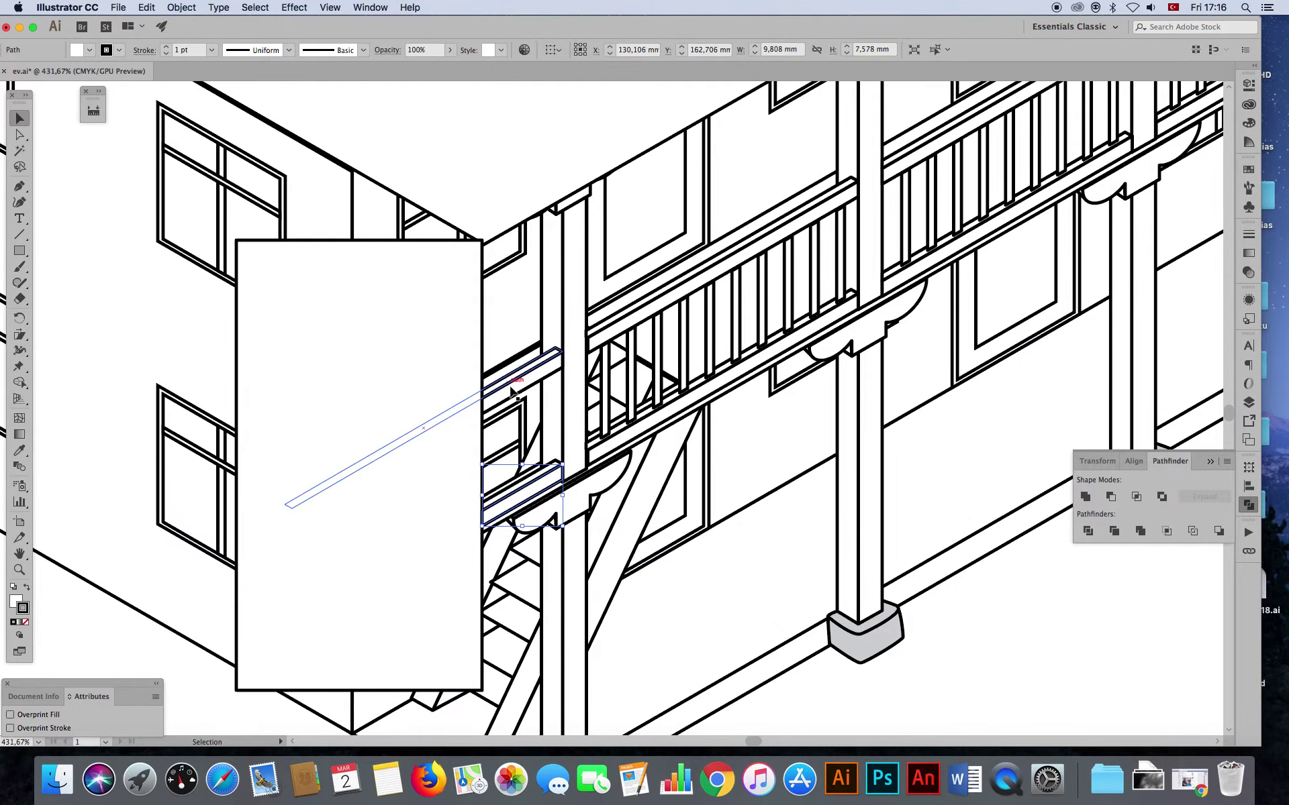
click(1111, 497)
click(1051, 621)
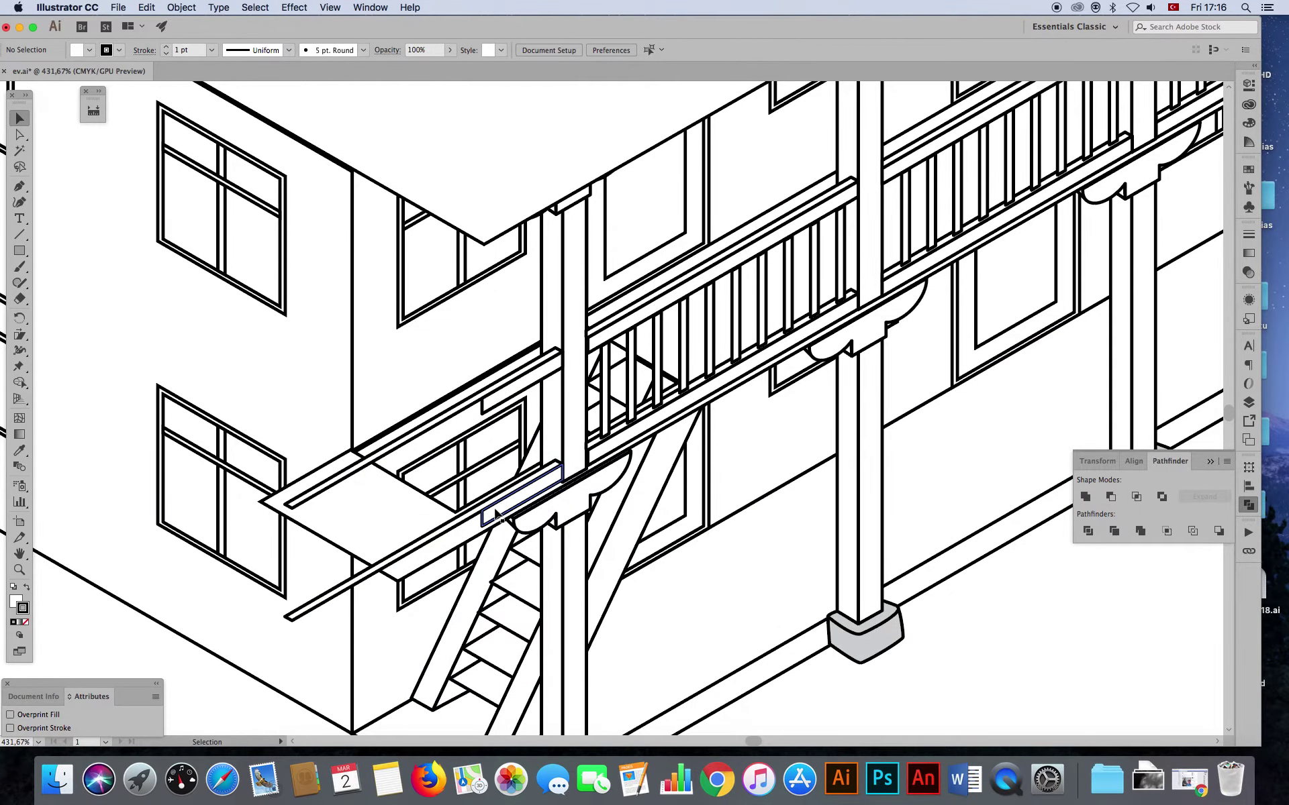
- Move the selected upper and lower beam pieces up against the stair-landing post
click(20, 571)
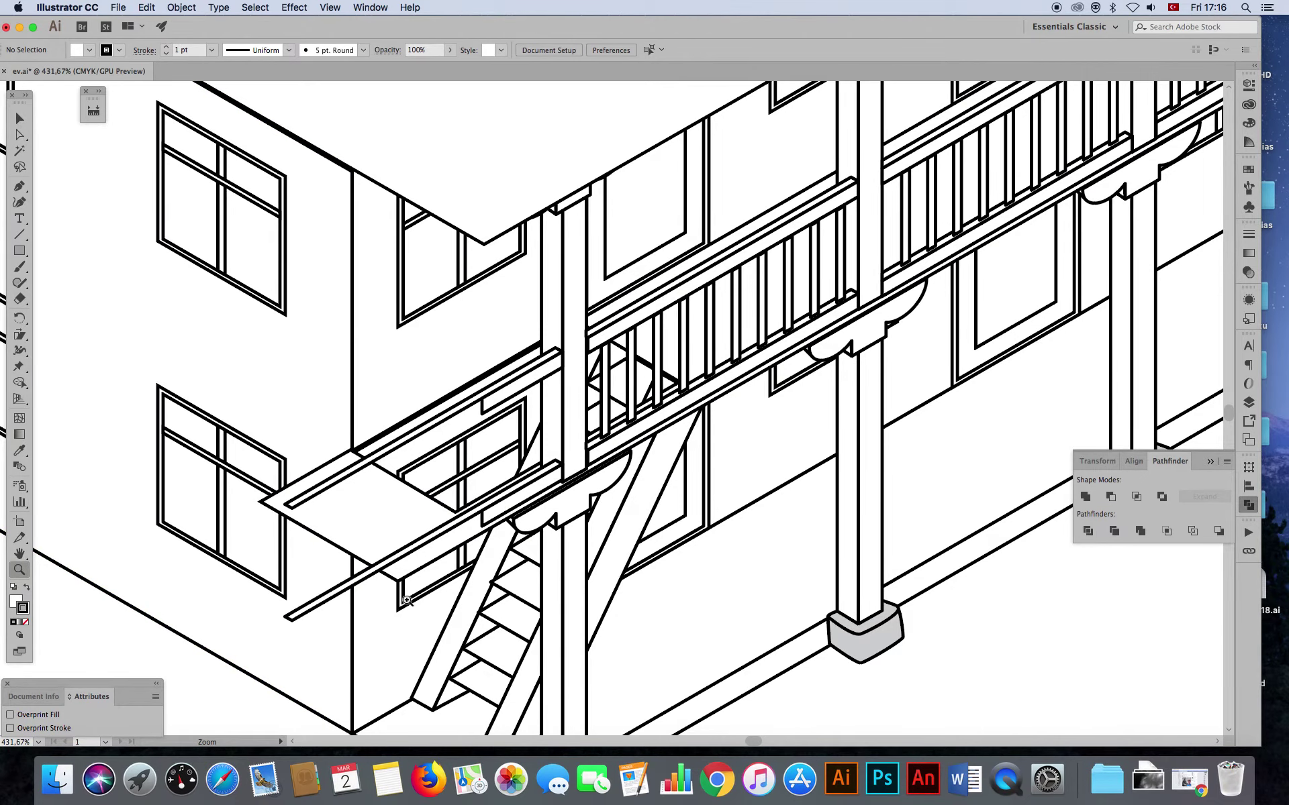
click(416, 601)
click(19, 134)
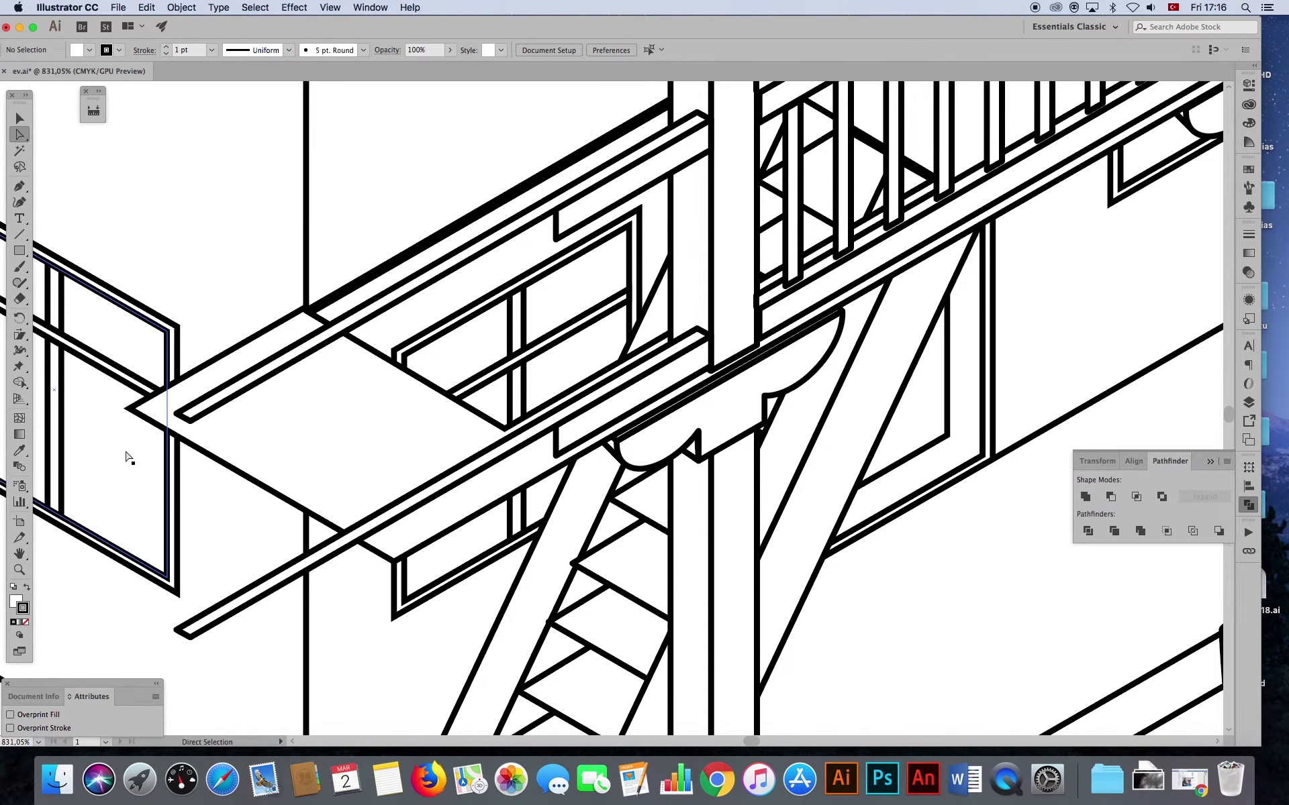
click(176, 632)
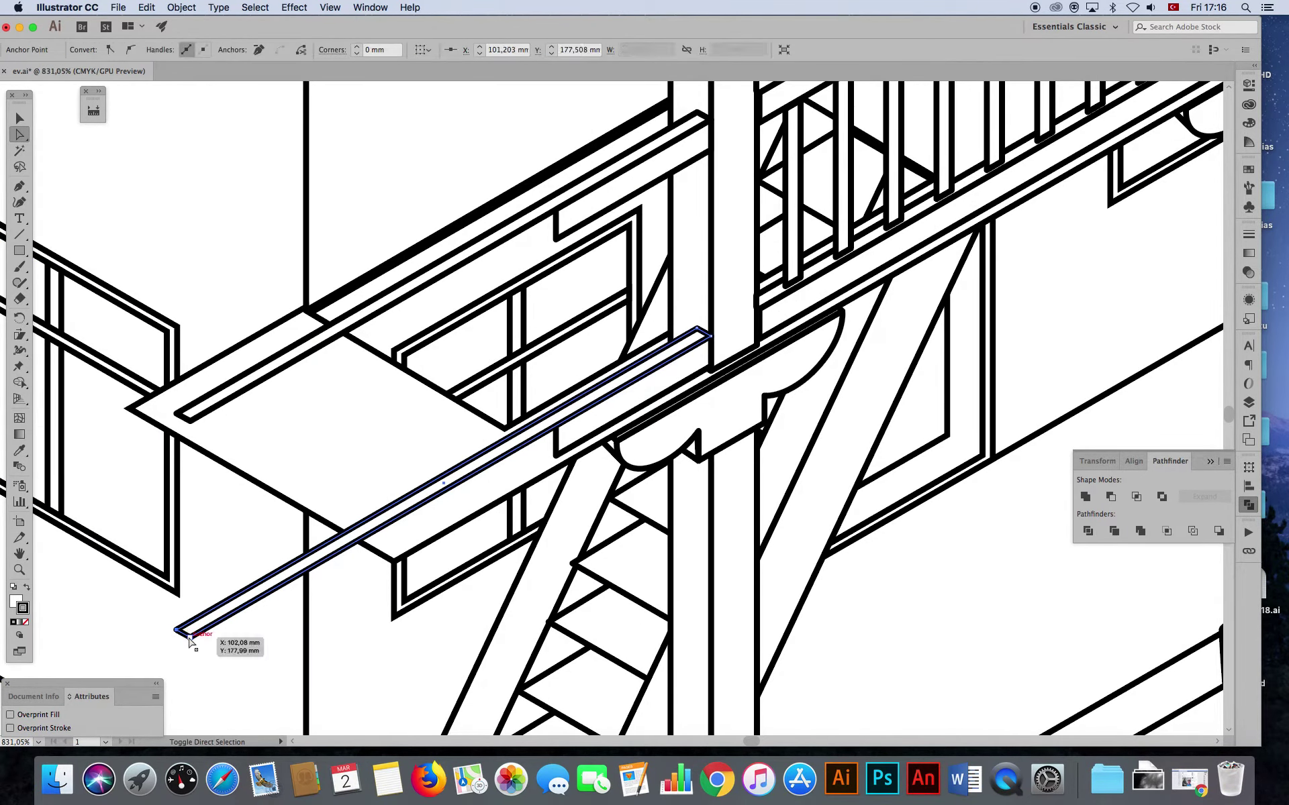
shift+click(188, 422)
drag(189, 427, 557, 214)
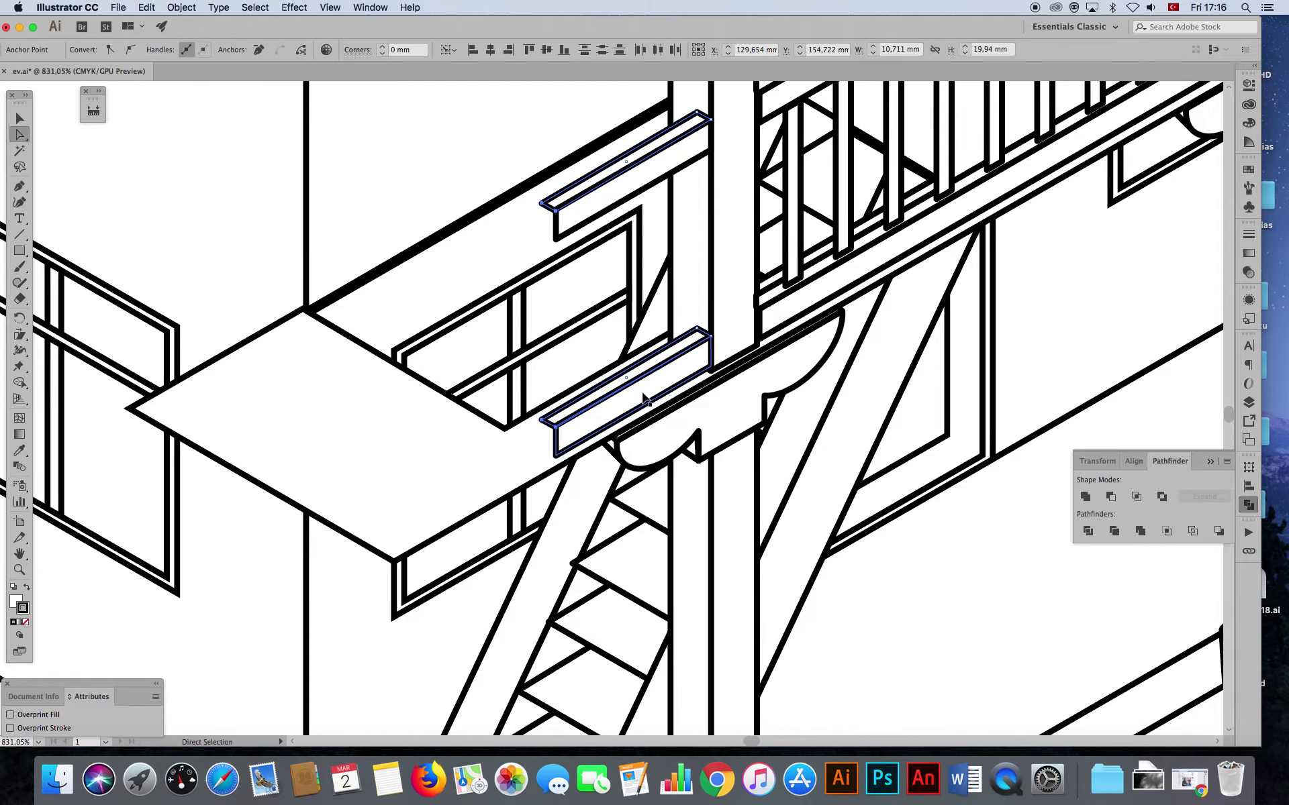
key(v)
key(super+minus)
key(super+minus)
key(super+minus)
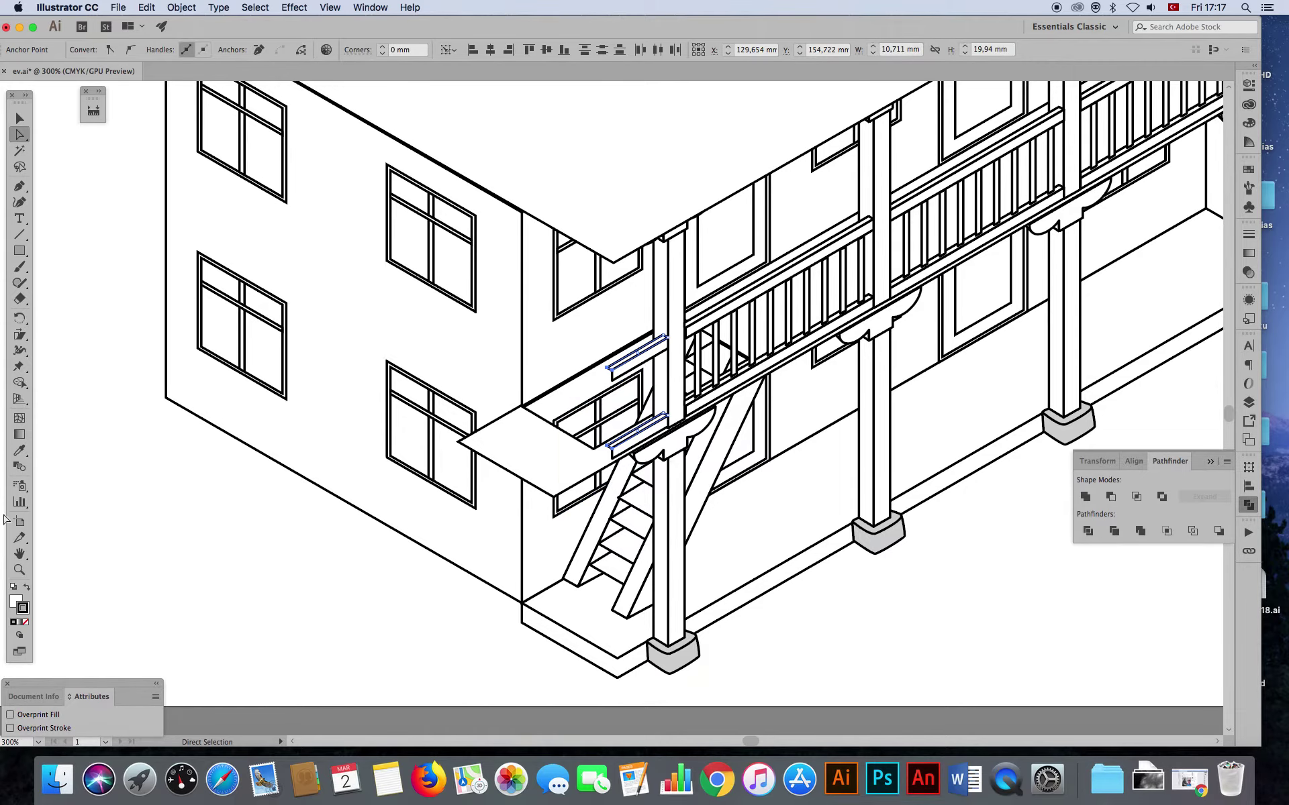
- Drag the upper and lower rail end anchors out to the landing's front edge
click(20, 569)
drag(647, 433, 803, 578)
click(19, 135)
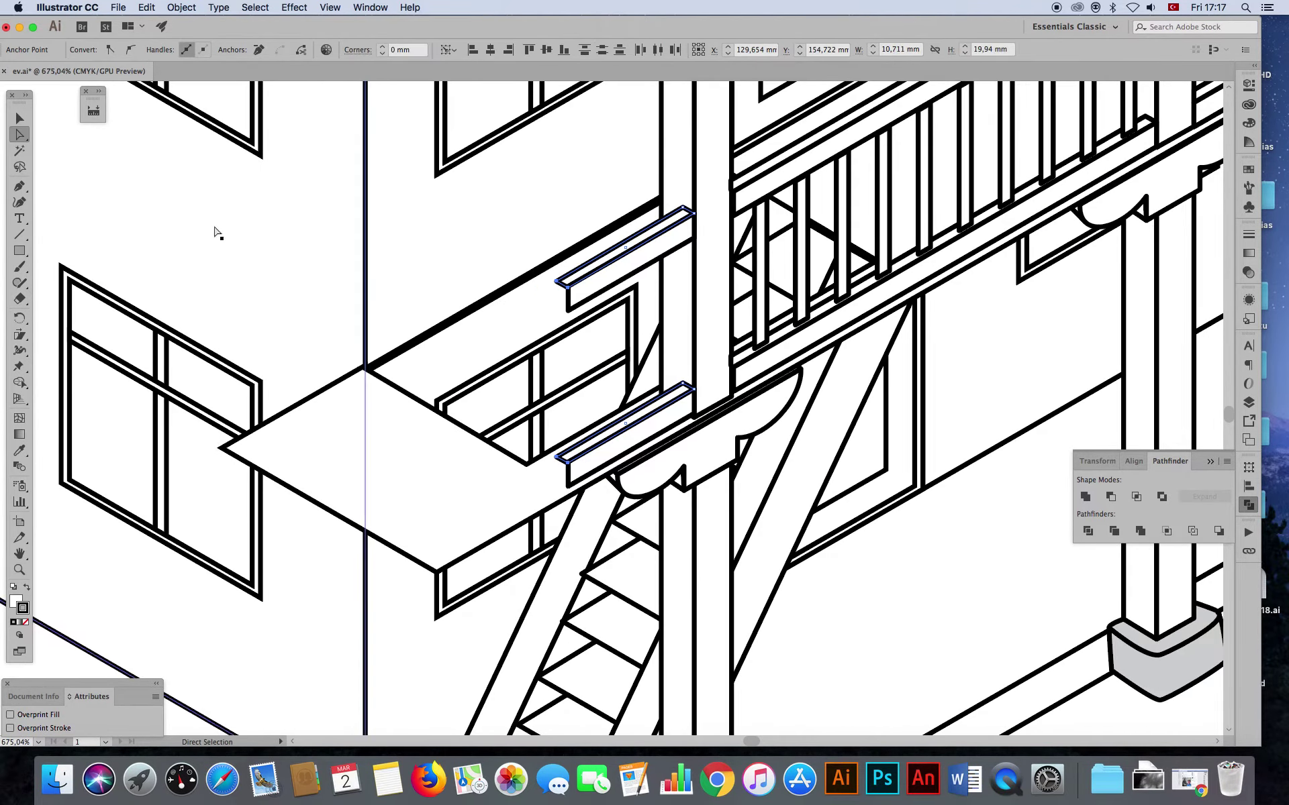
click(567, 289)
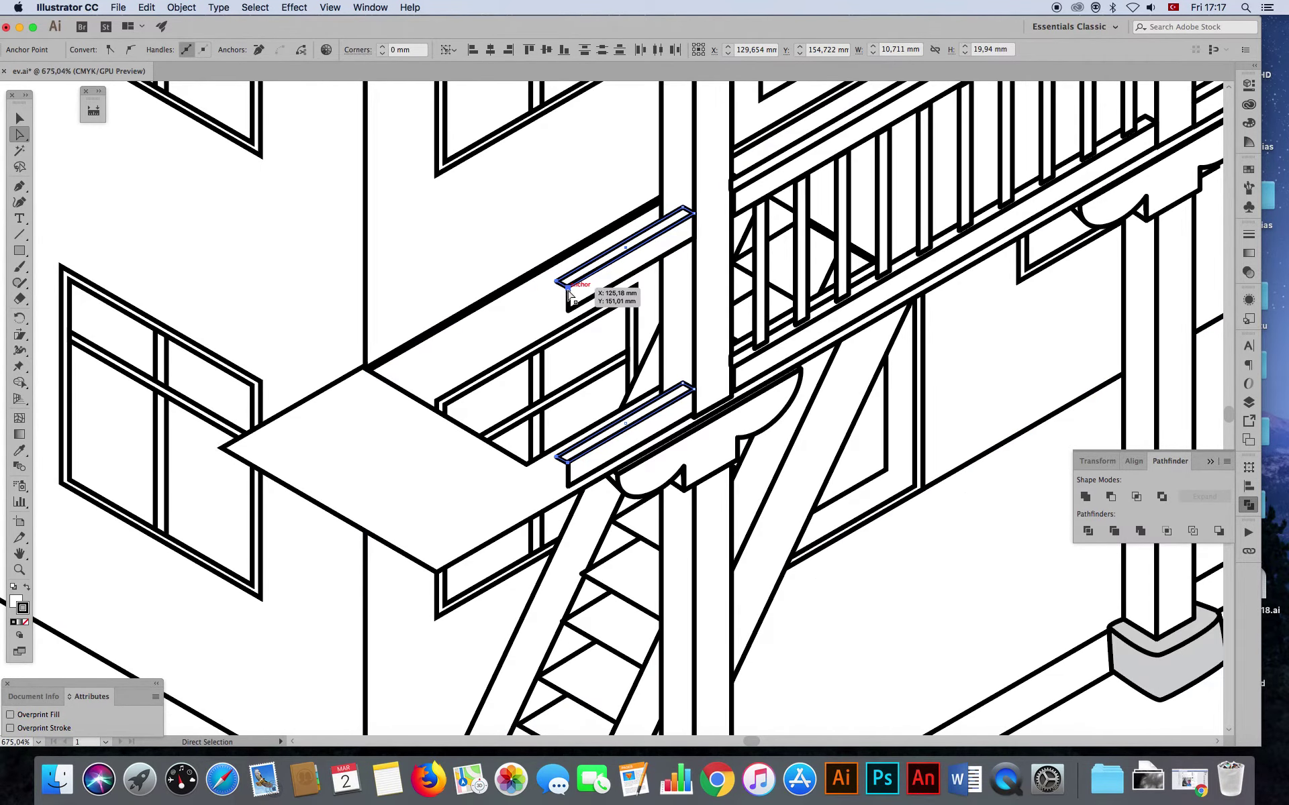
mouse_move(569, 293)
mouse_down()
mouse_move(570, 465)
mouse_move(432, 548)
mouse_up()
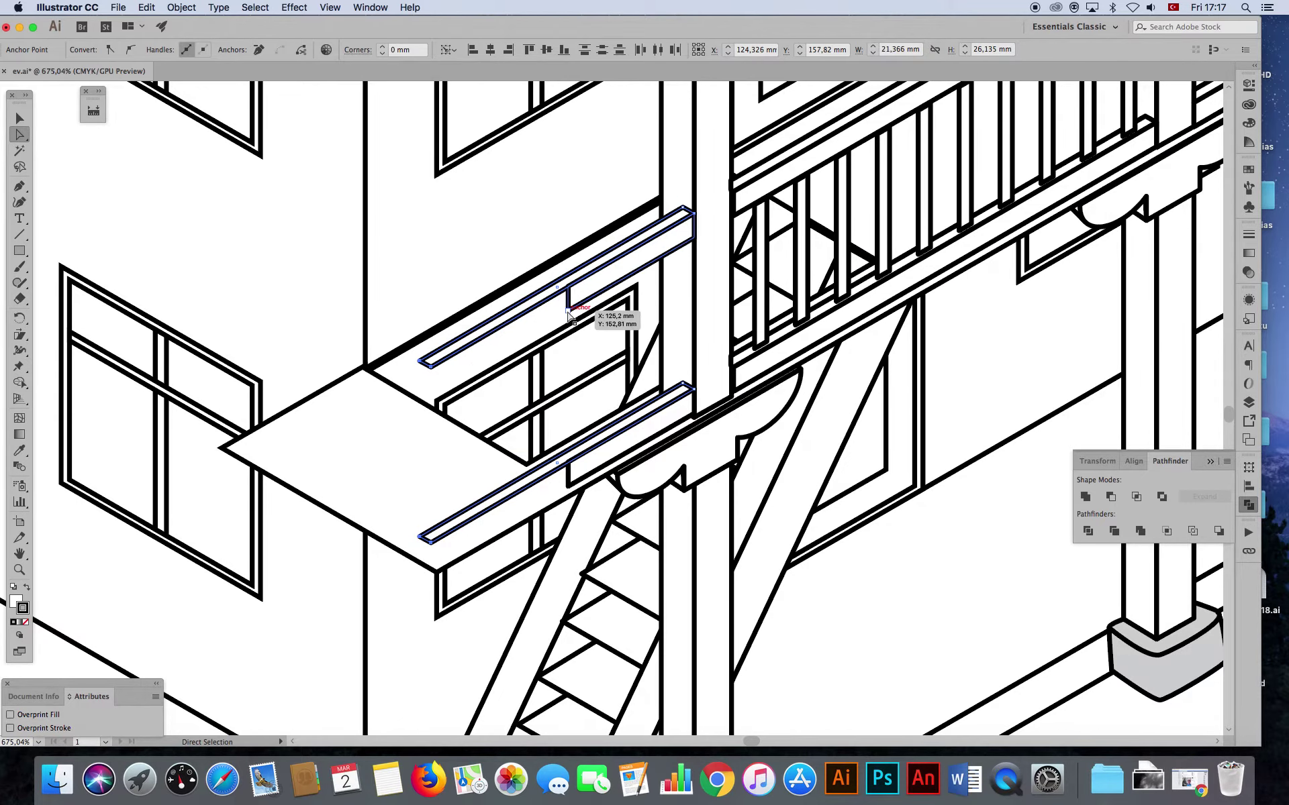
click(572, 287)
shift+click(571, 473)
drag(571, 473, 476, 570)
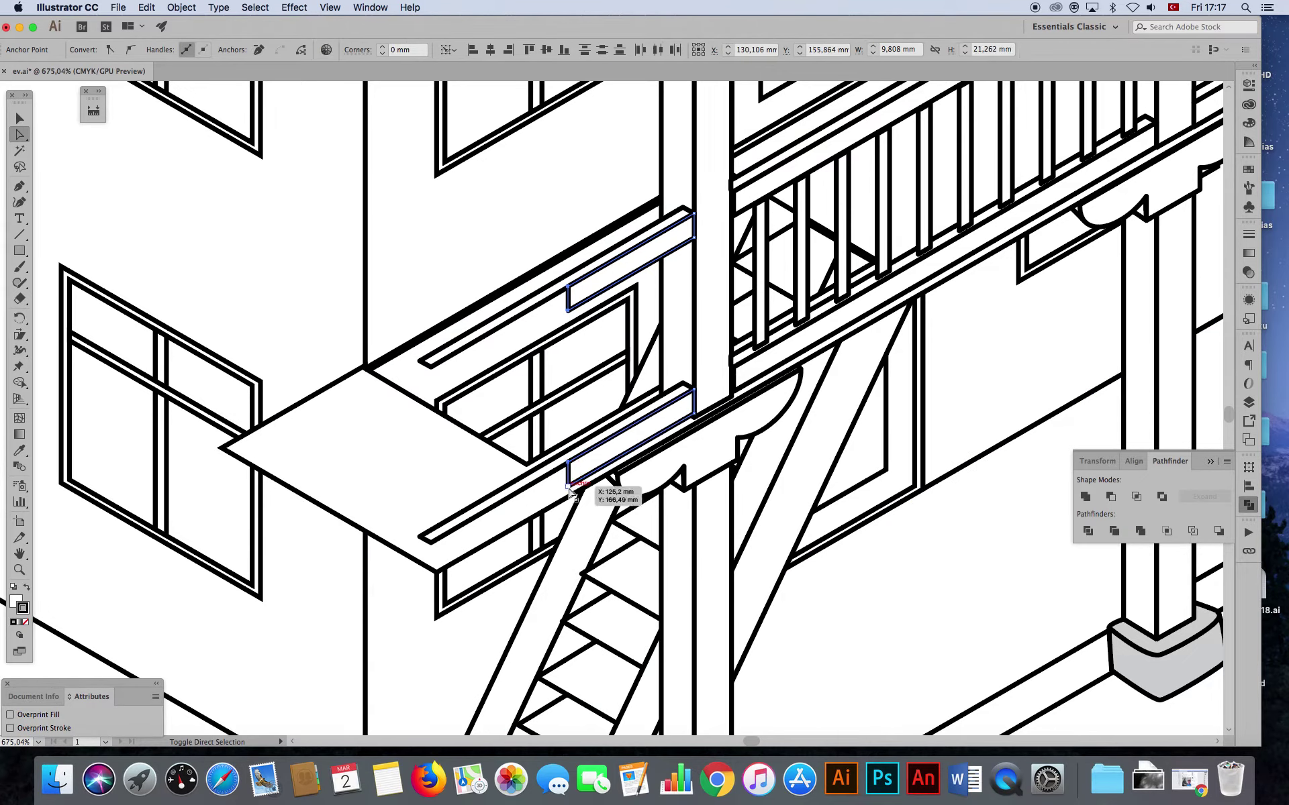
drag(477, 569, 434, 572)
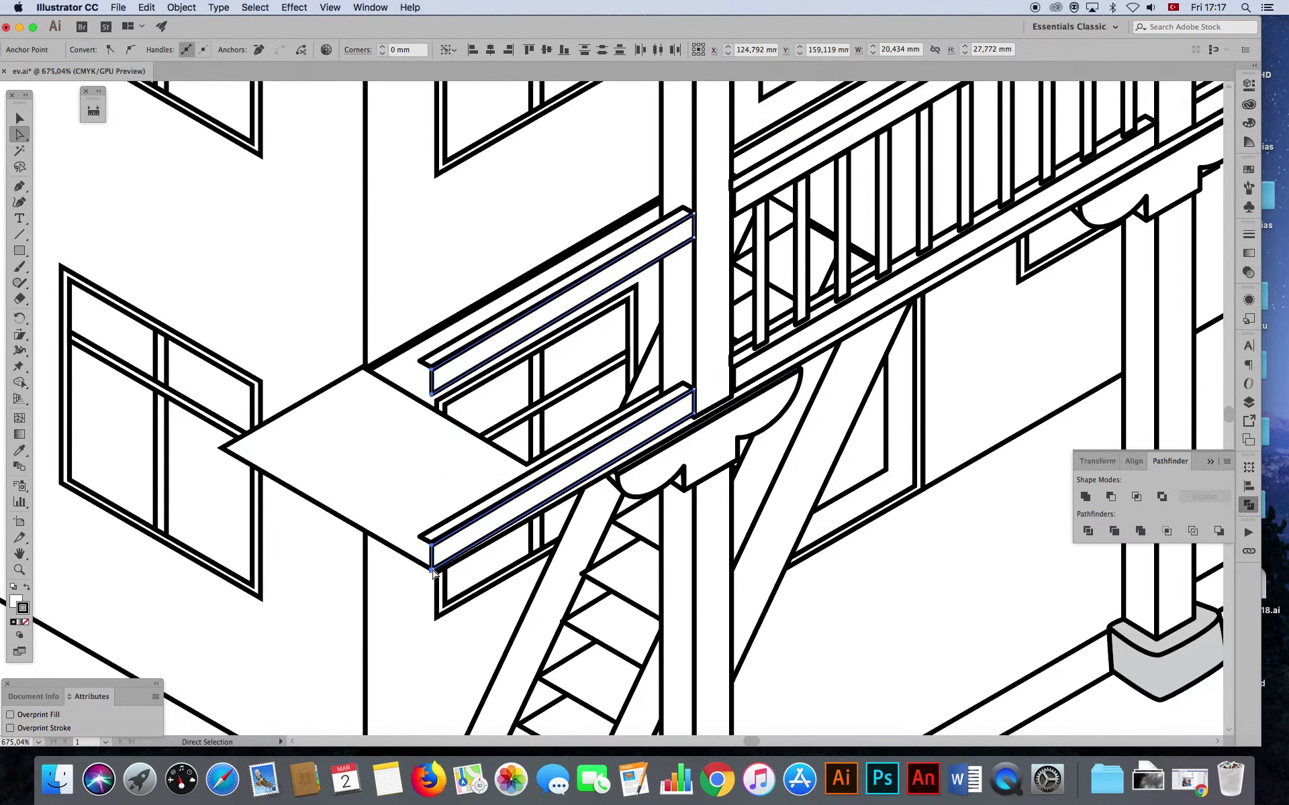
- Nudge the rail's end anchor in Outline view, then return to Preview and fit the artboard
key(ctrl+y)
drag(433, 574, 433, 568)
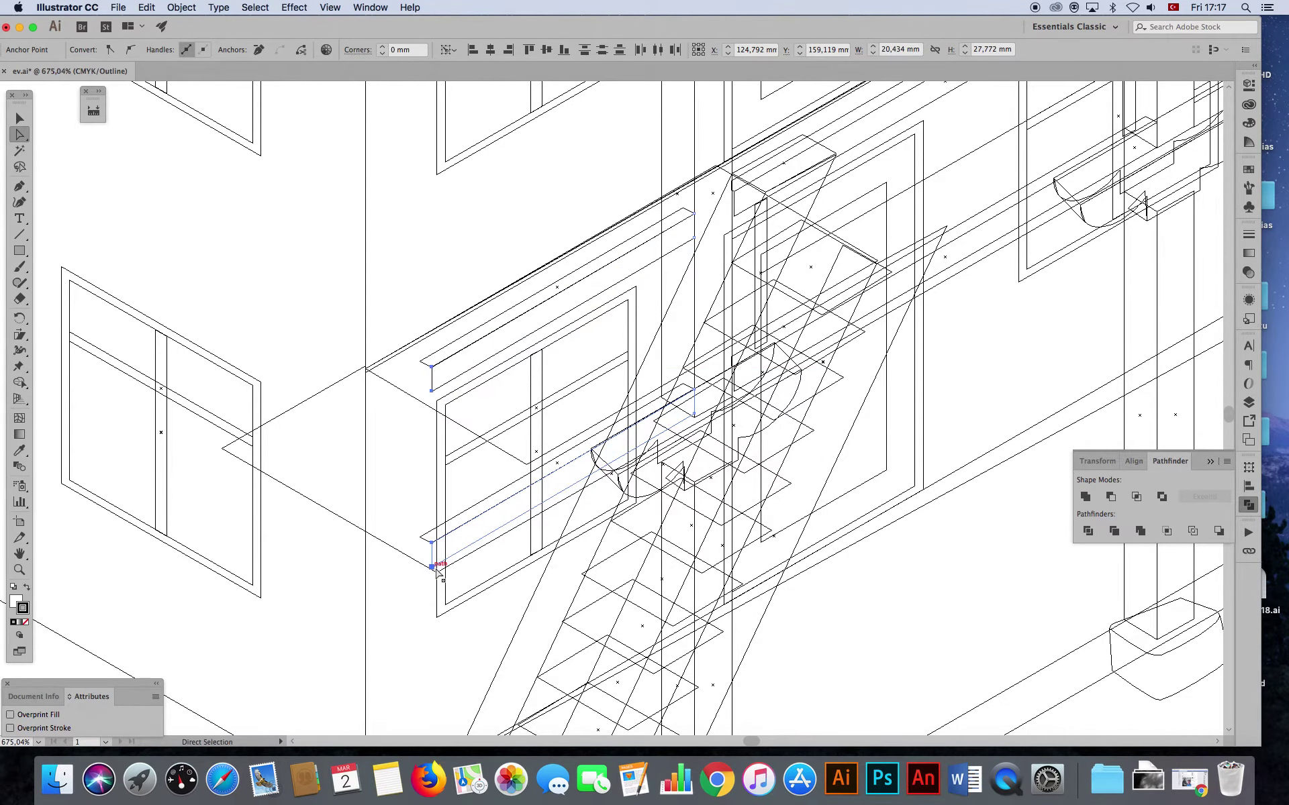
key(ctrl+y)
click(400, 634)
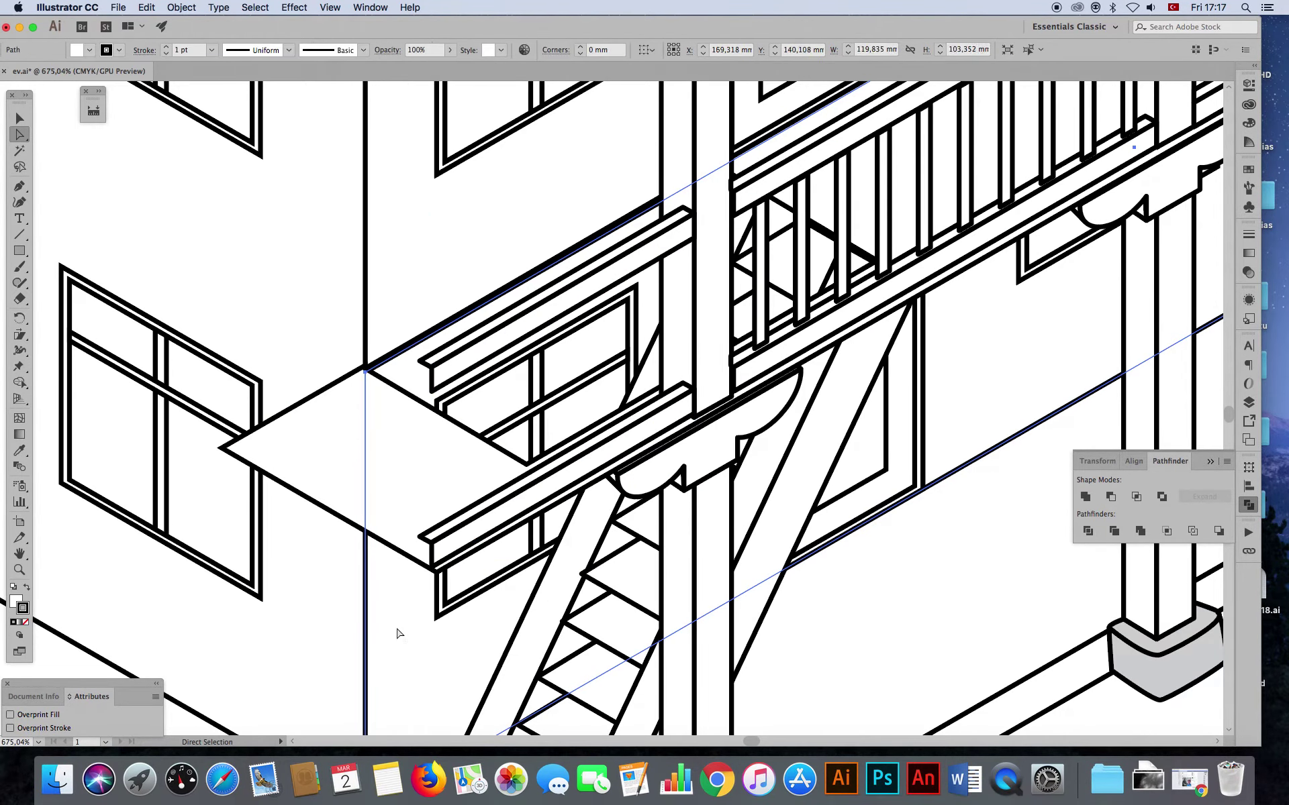
click(366, 634)
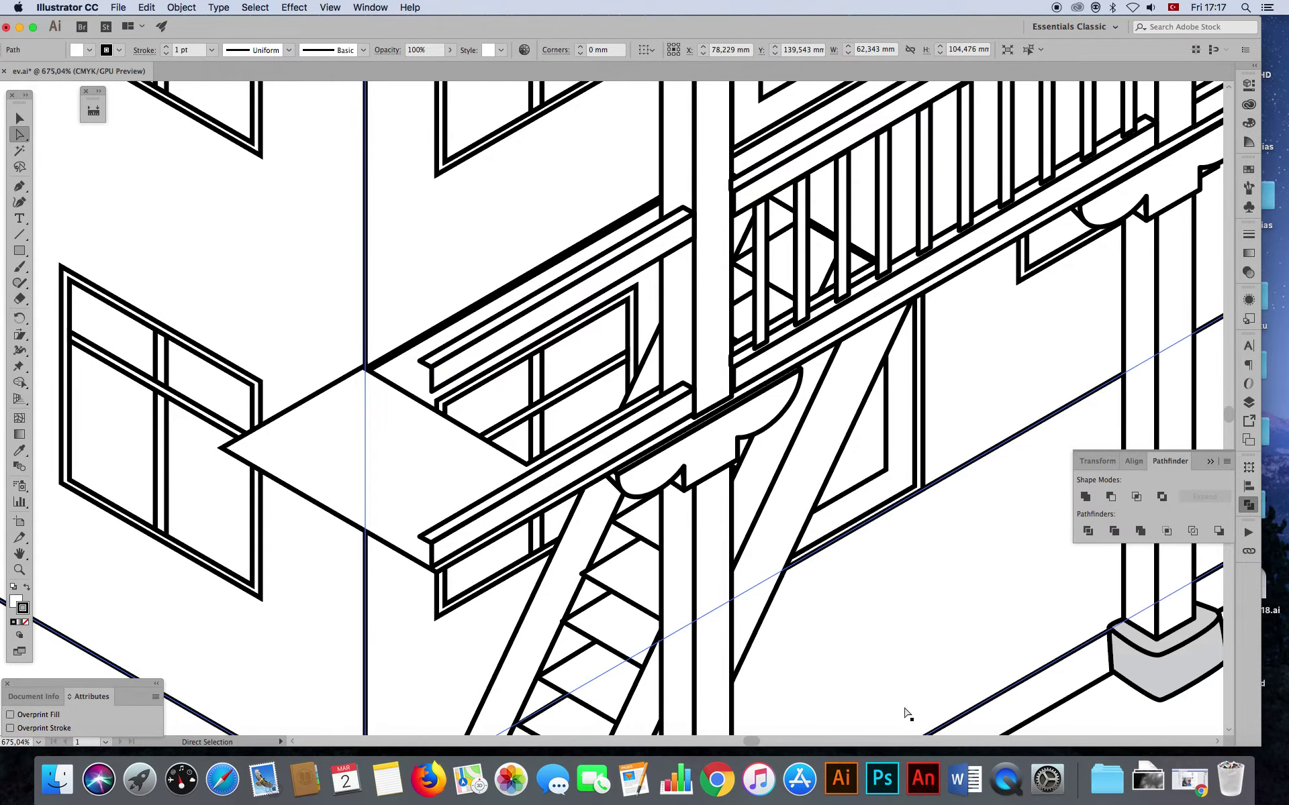
click(1150, 733)
key(super+0)
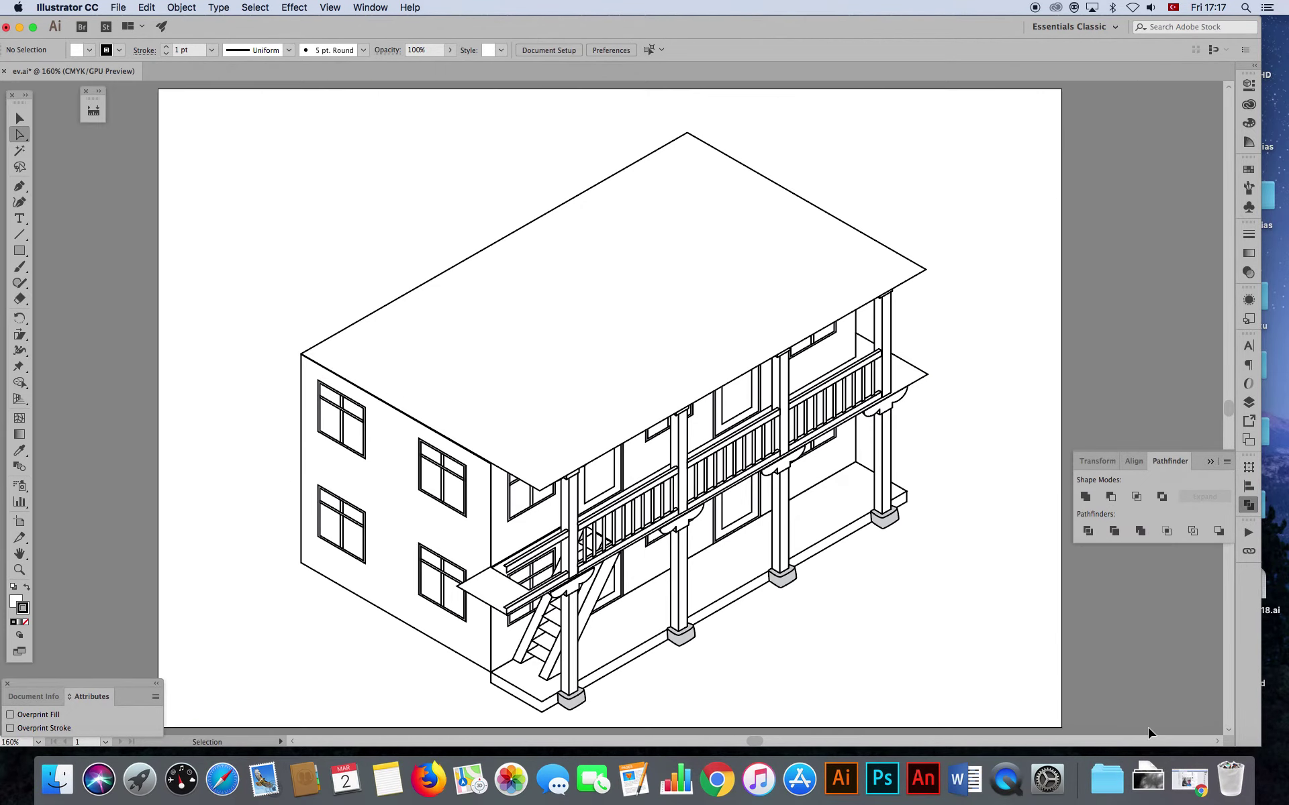
- Save the drawing and draw a thin tall rectangle for the balcony's corner post
key(super+s)
click(20, 570)
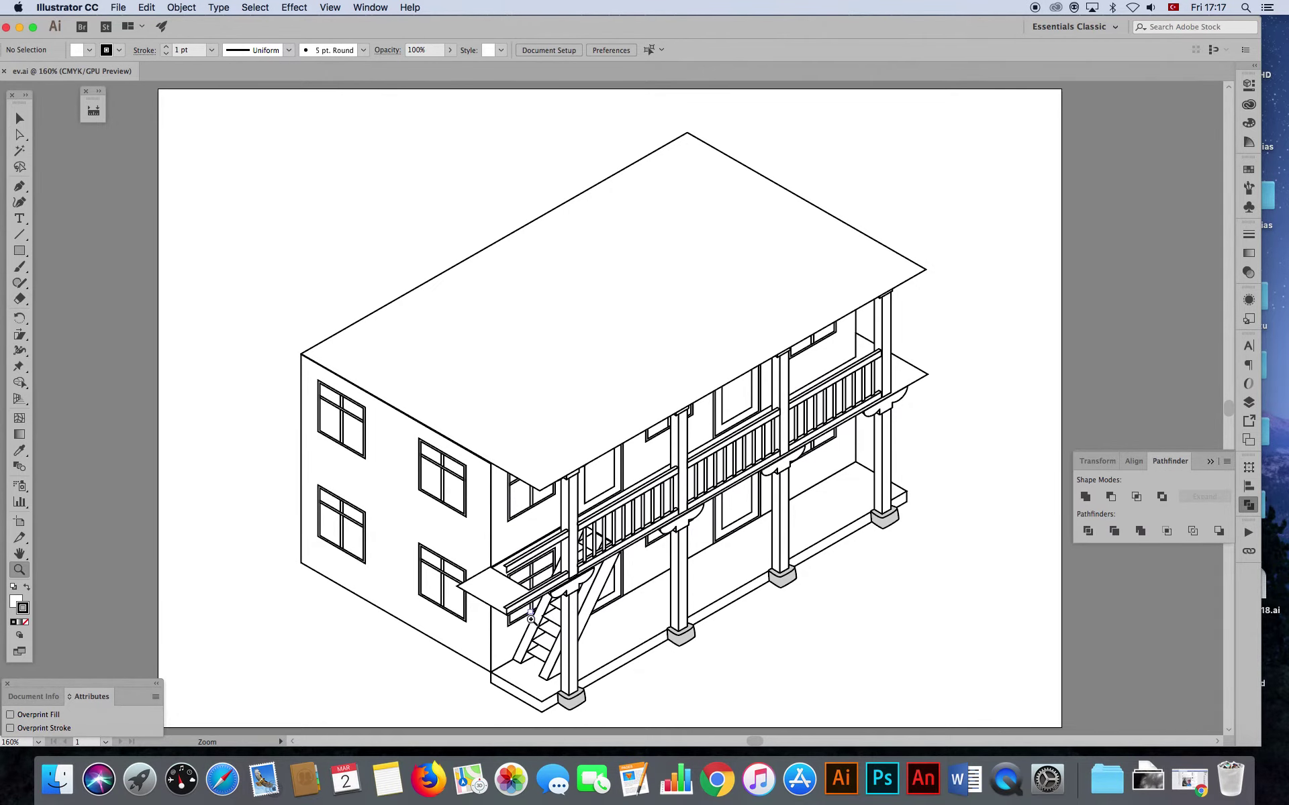
drag(533, 618, 723, 683)
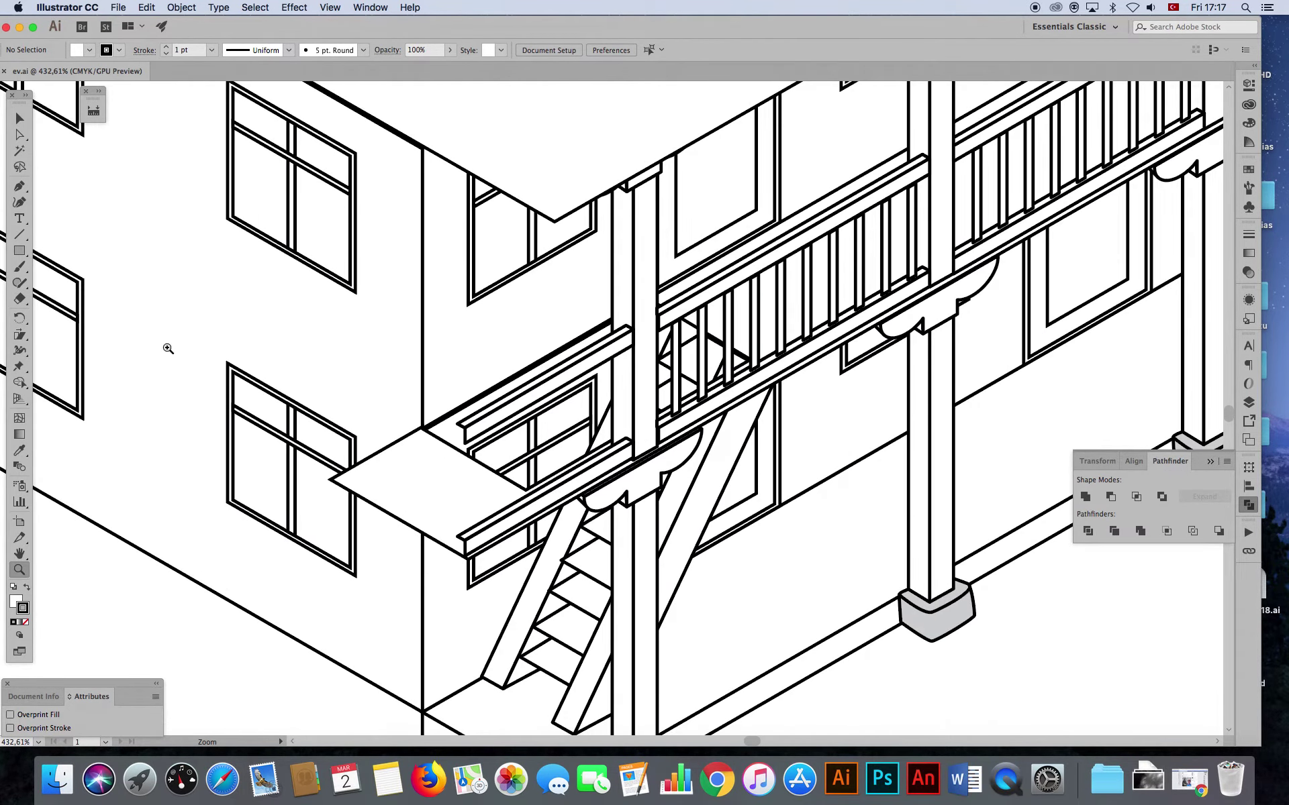
click(17, 253)
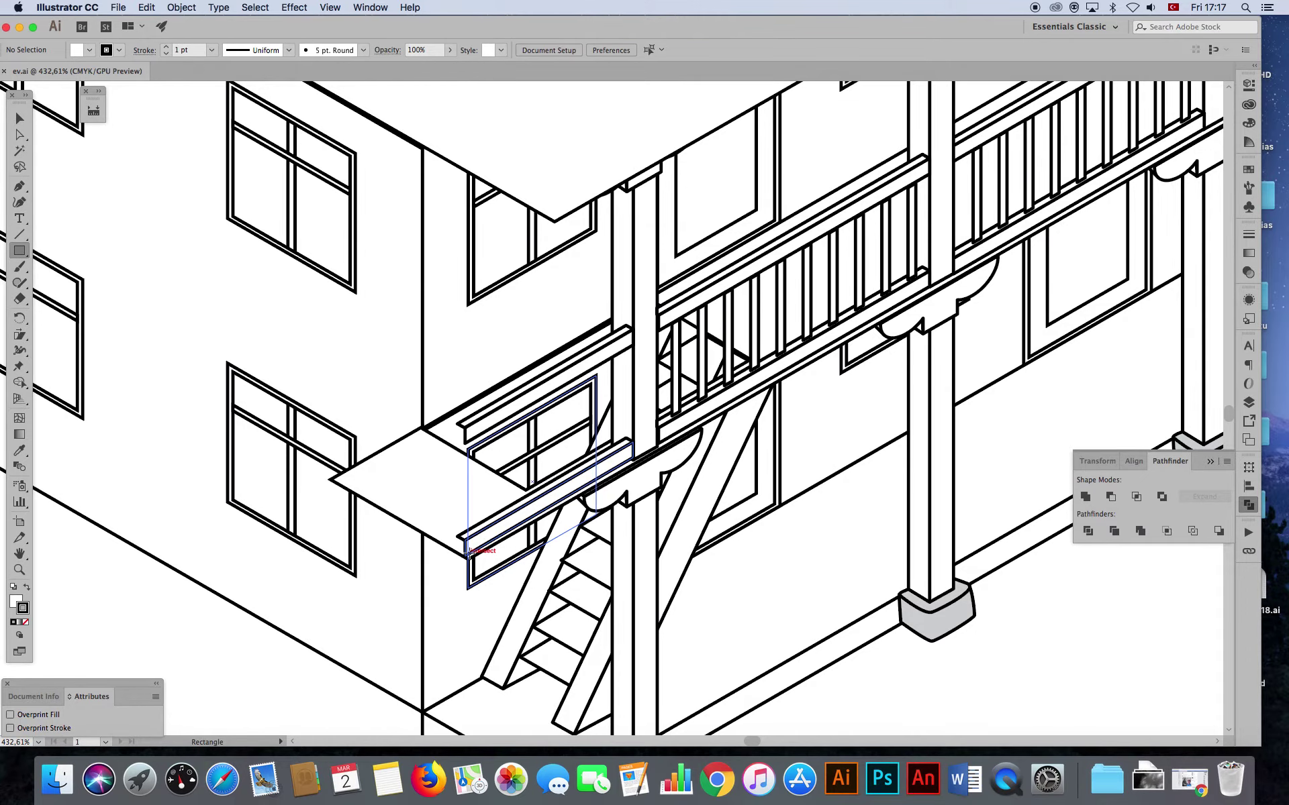
drag(465, 556, 449, 420)
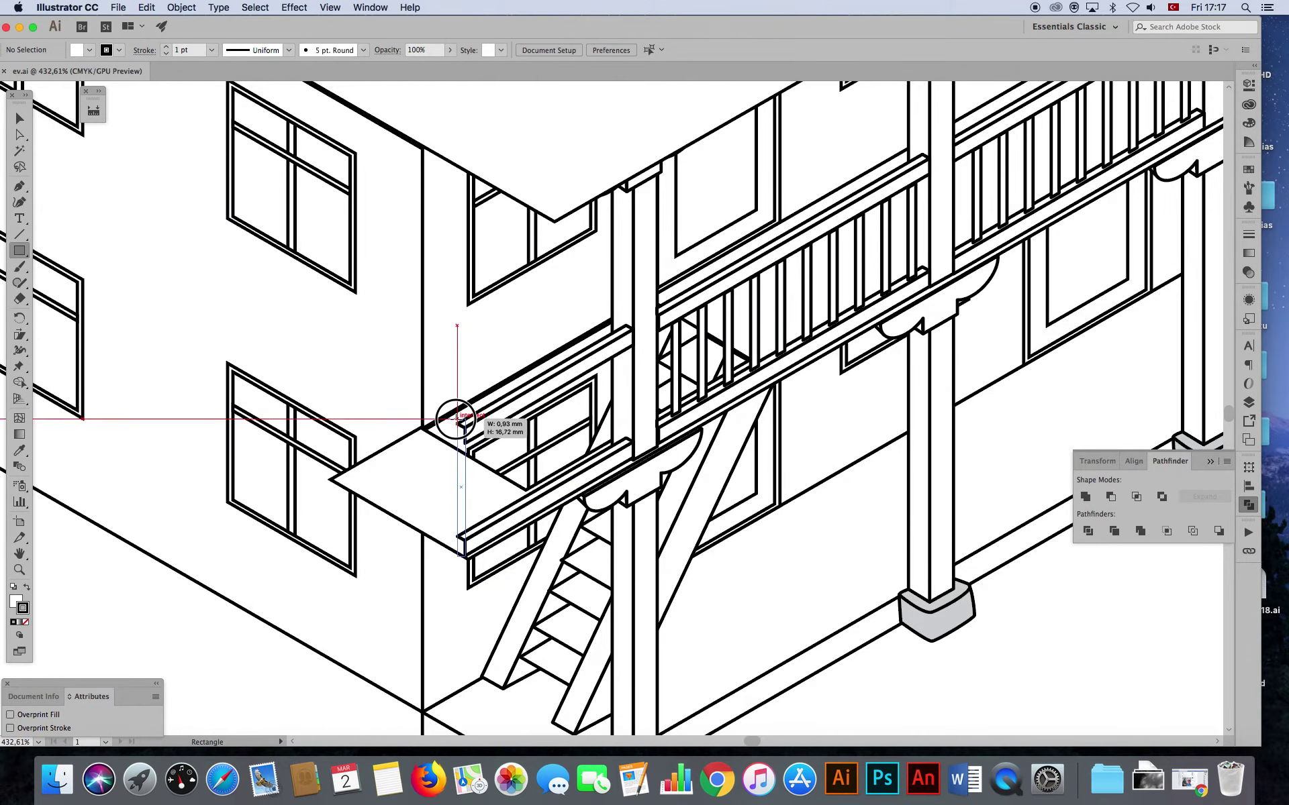
drag(449, 420, 454, 416)
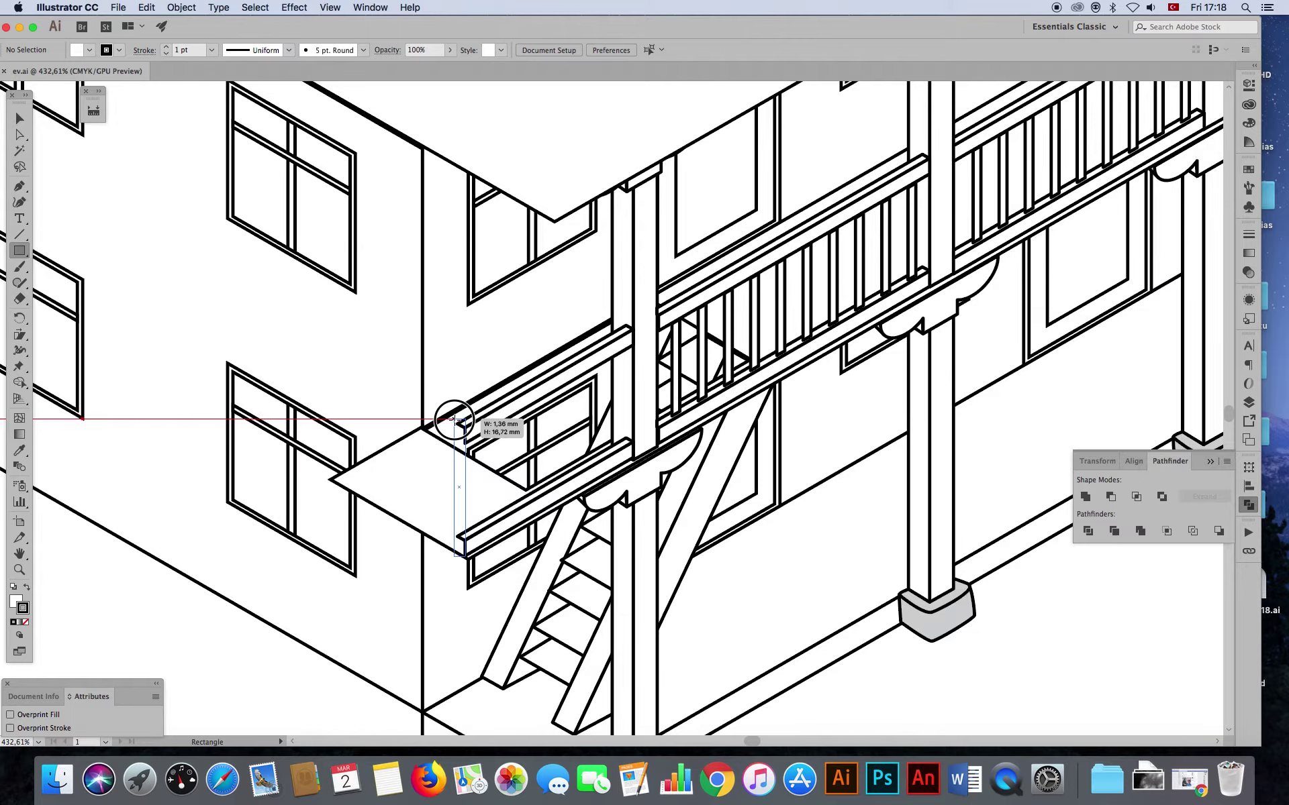
drag(454, 417, 454, 414)
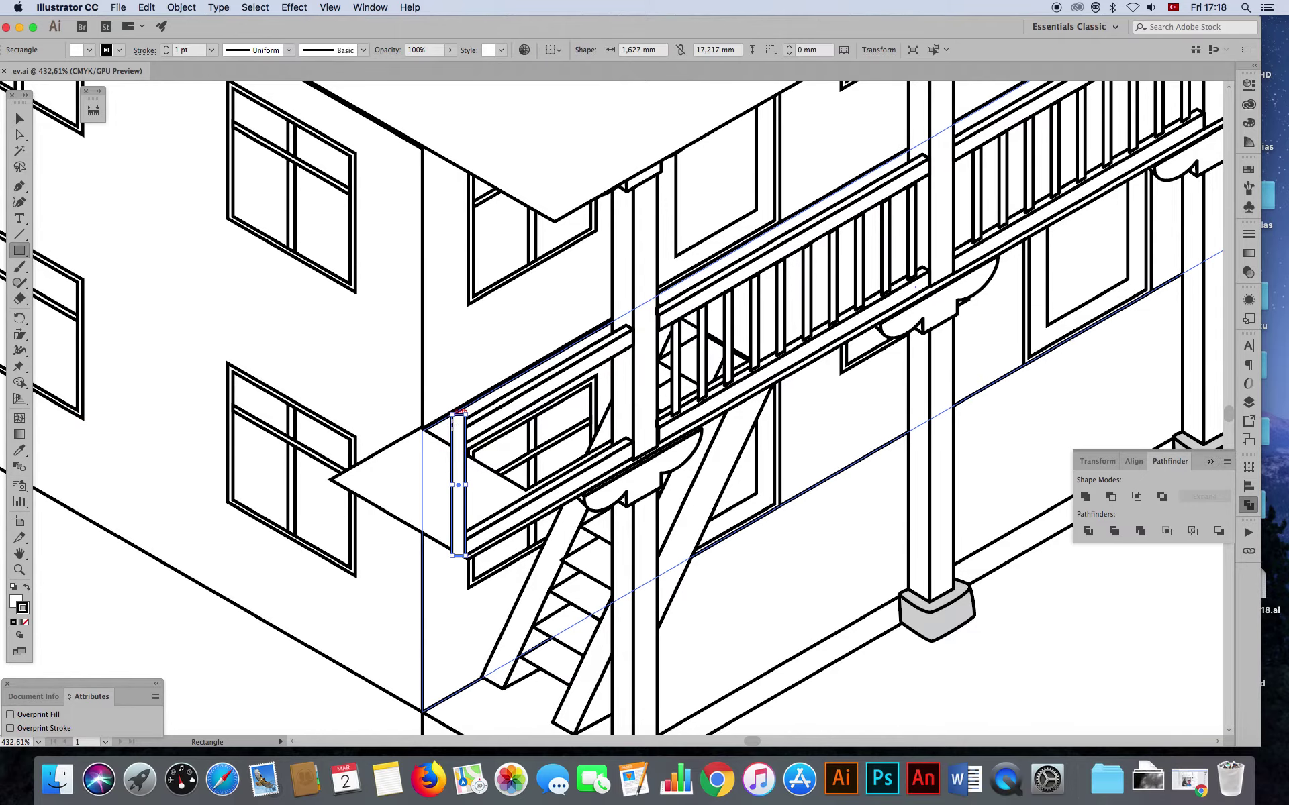
- Position the 1.627 × 17.217 mm post at the landing's front edge, raising it 1.5 mm
click(19, 569)
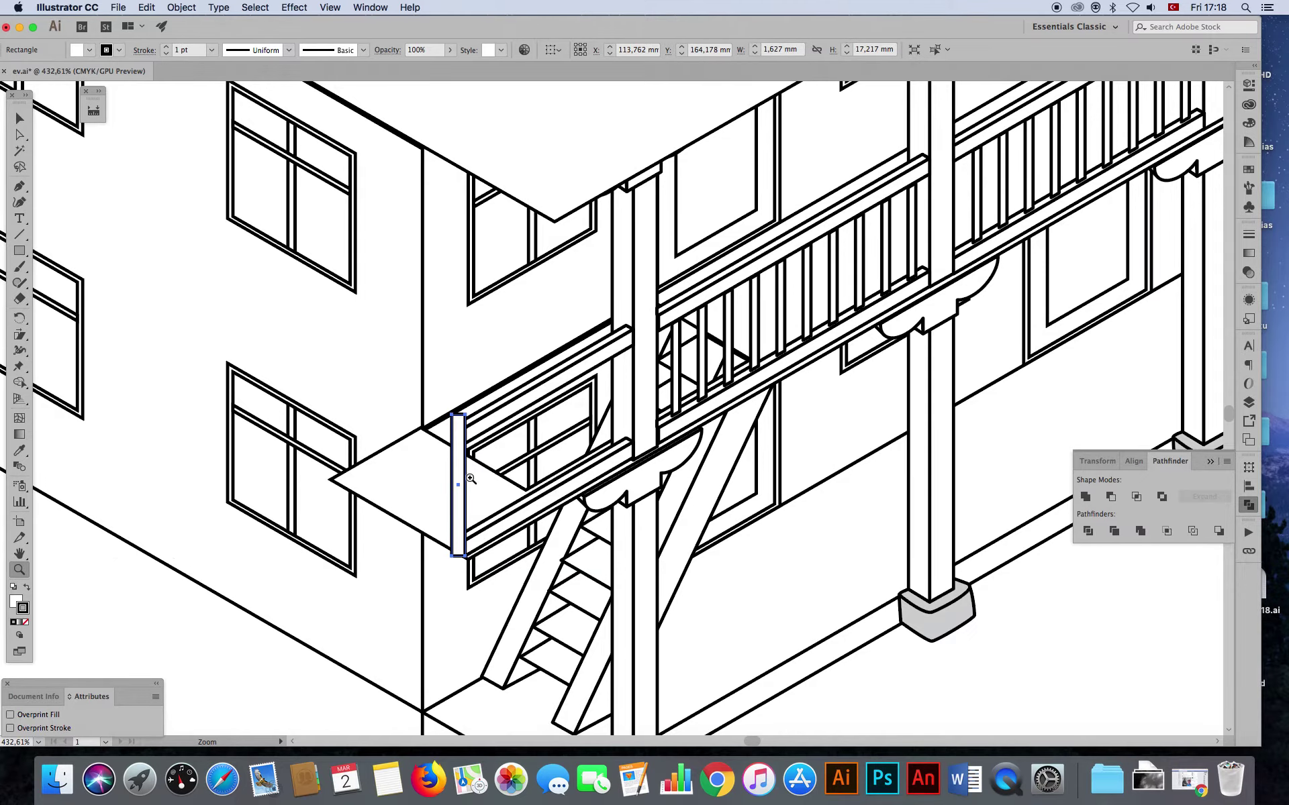
drag(516, 548, 553, 570)
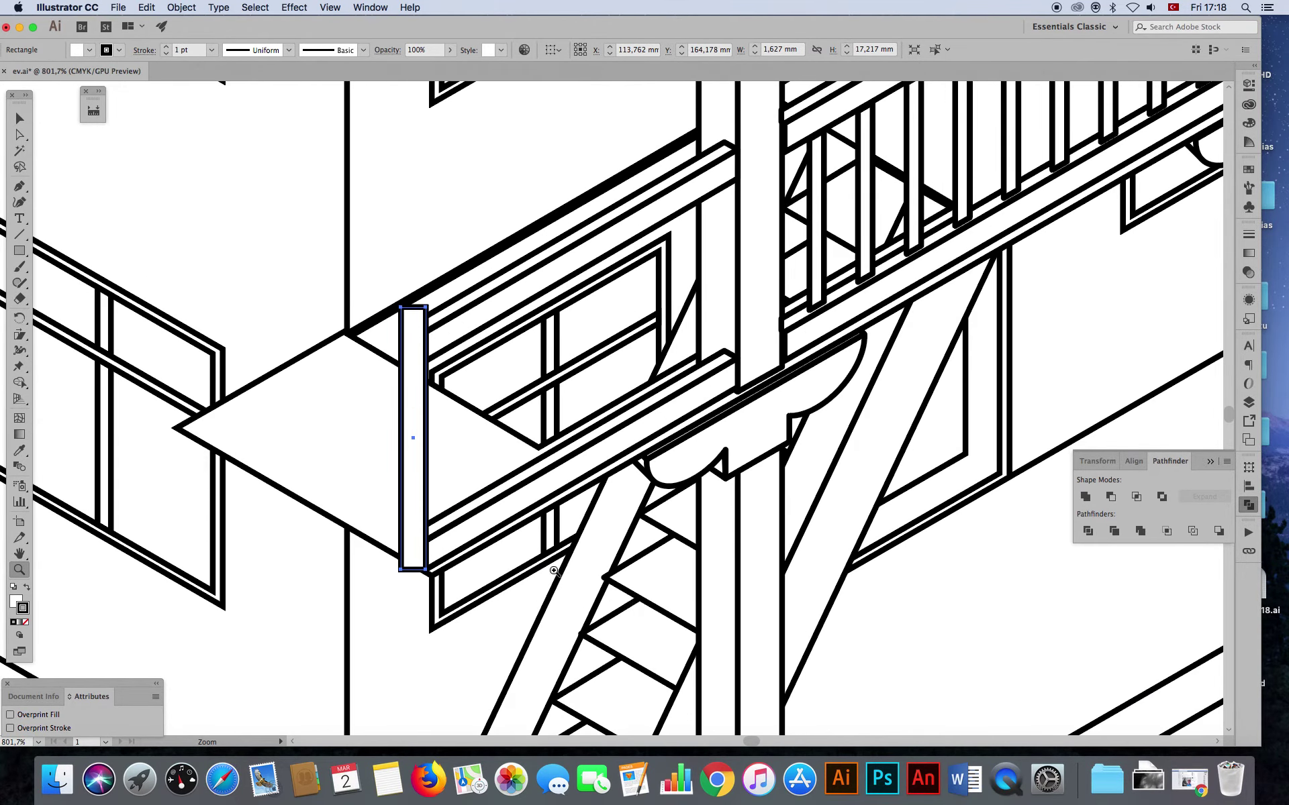
click(19, 118)
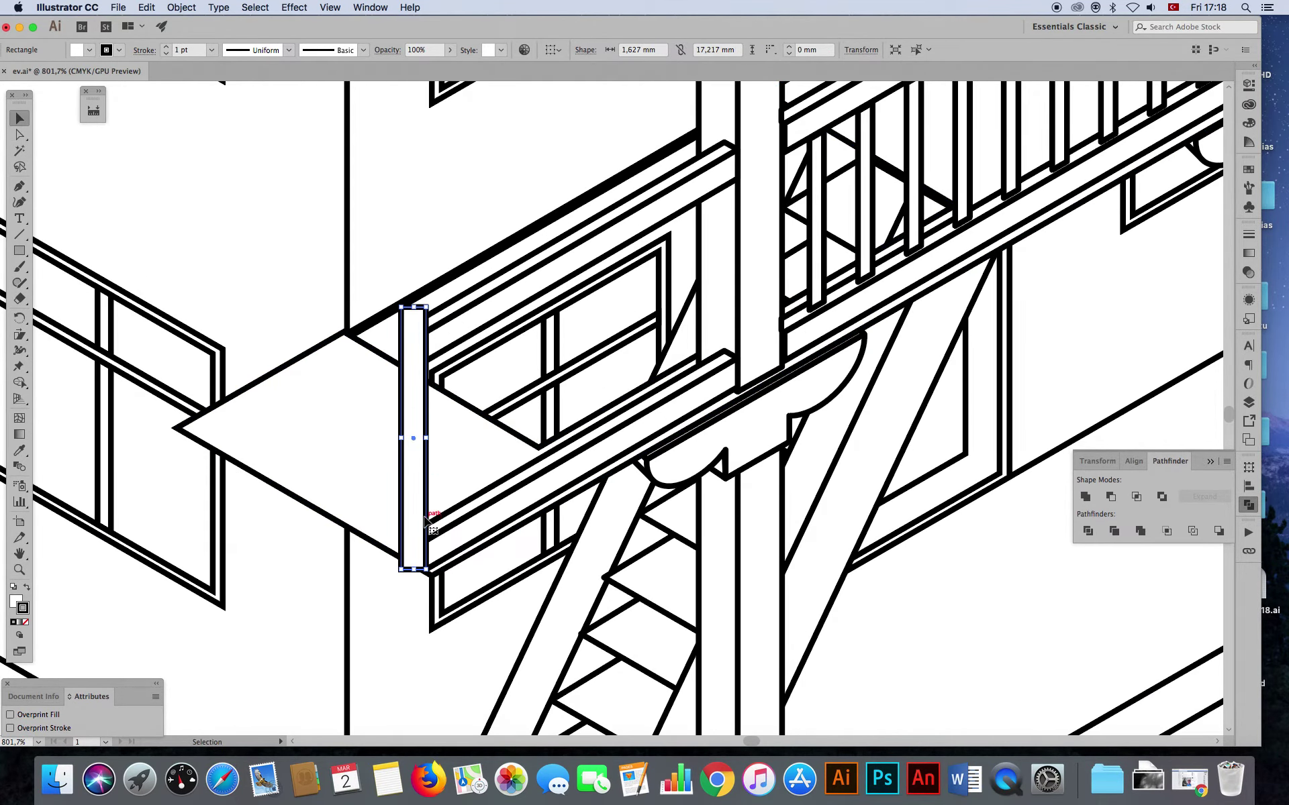
drag(428, 517, 457, 524)
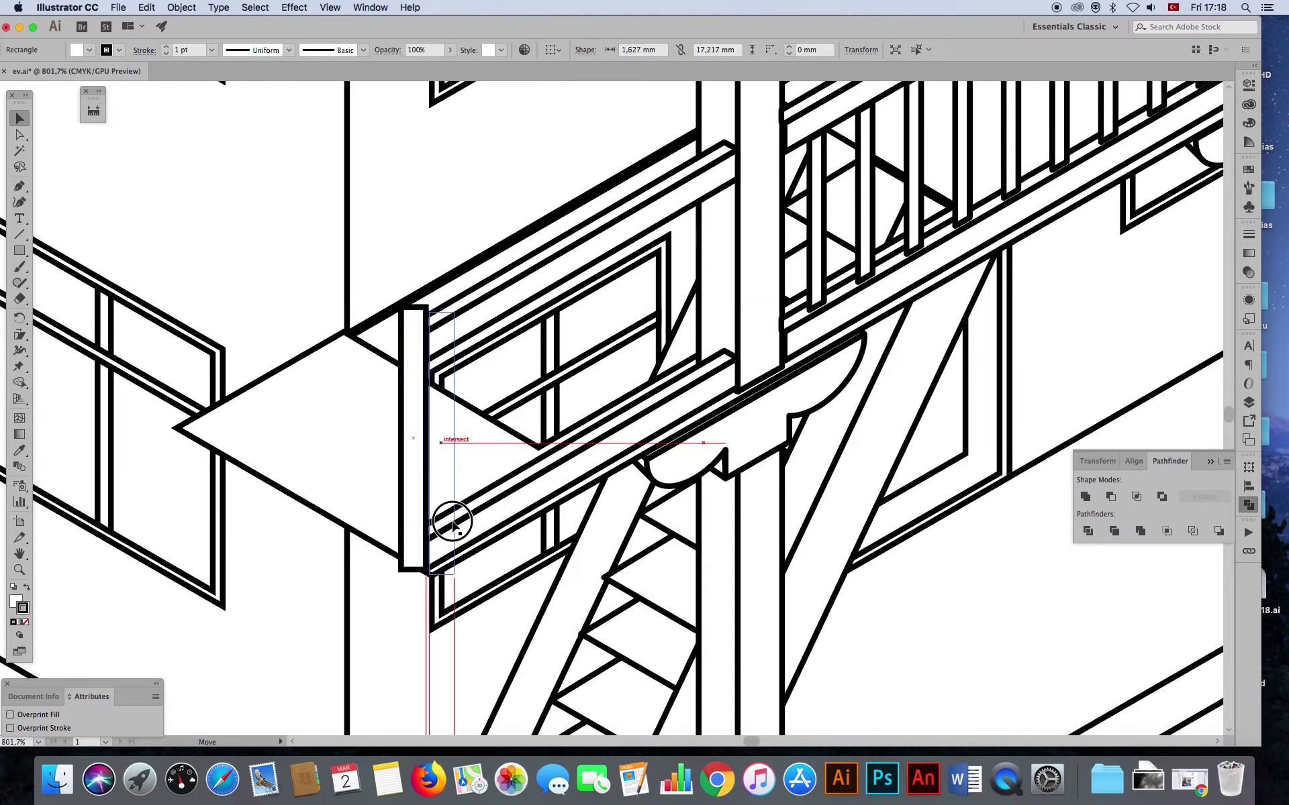
drag(443, 525, 442, 503)
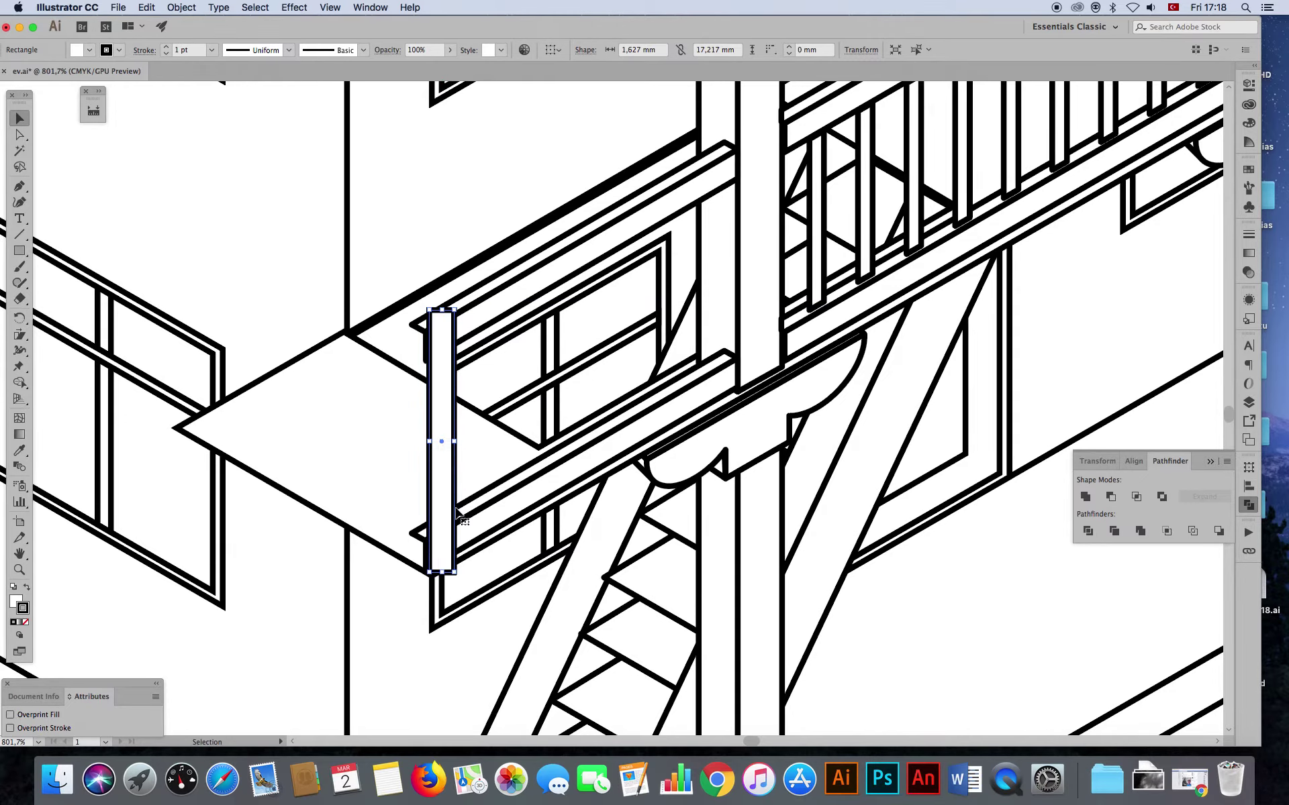
click(24, 139)
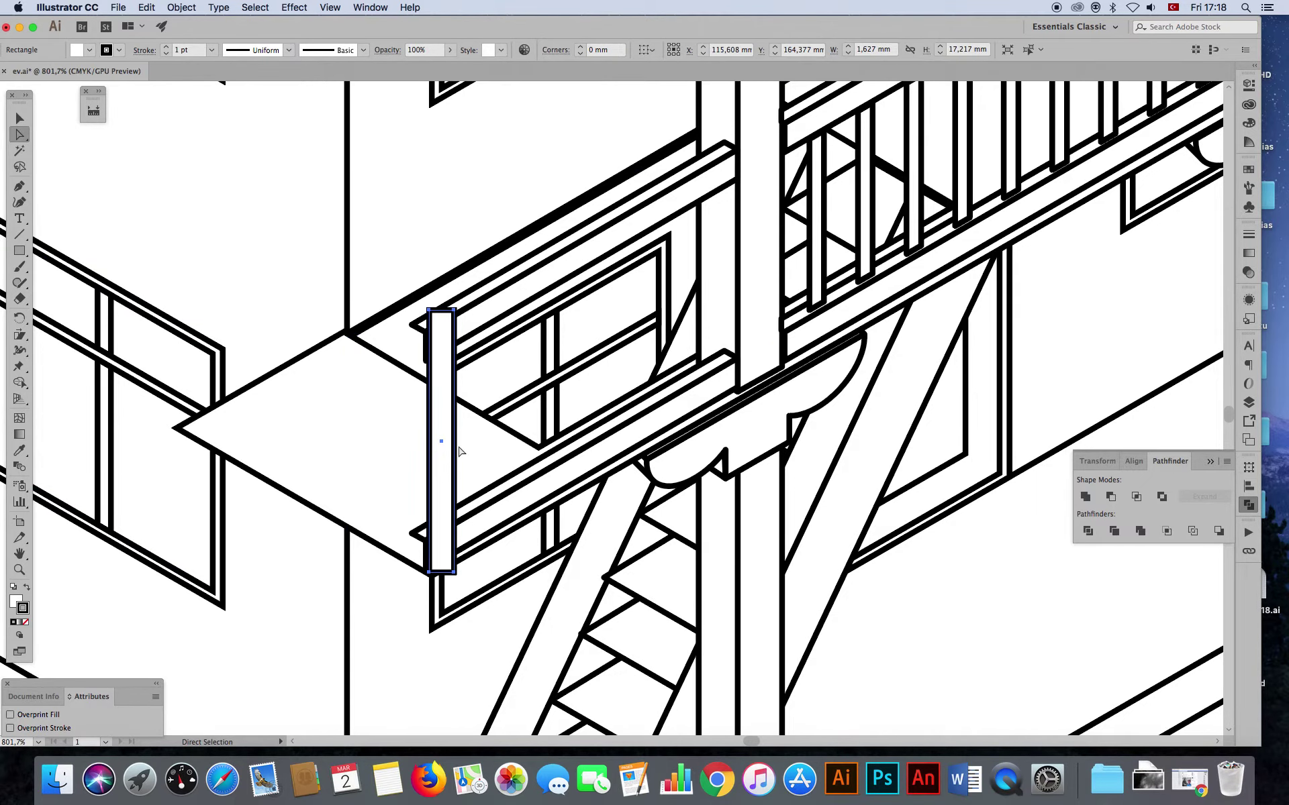
- Slant the post's right edge upward and give its stroke Round Cap and Round Join
drag(455, 572, 454, 556)
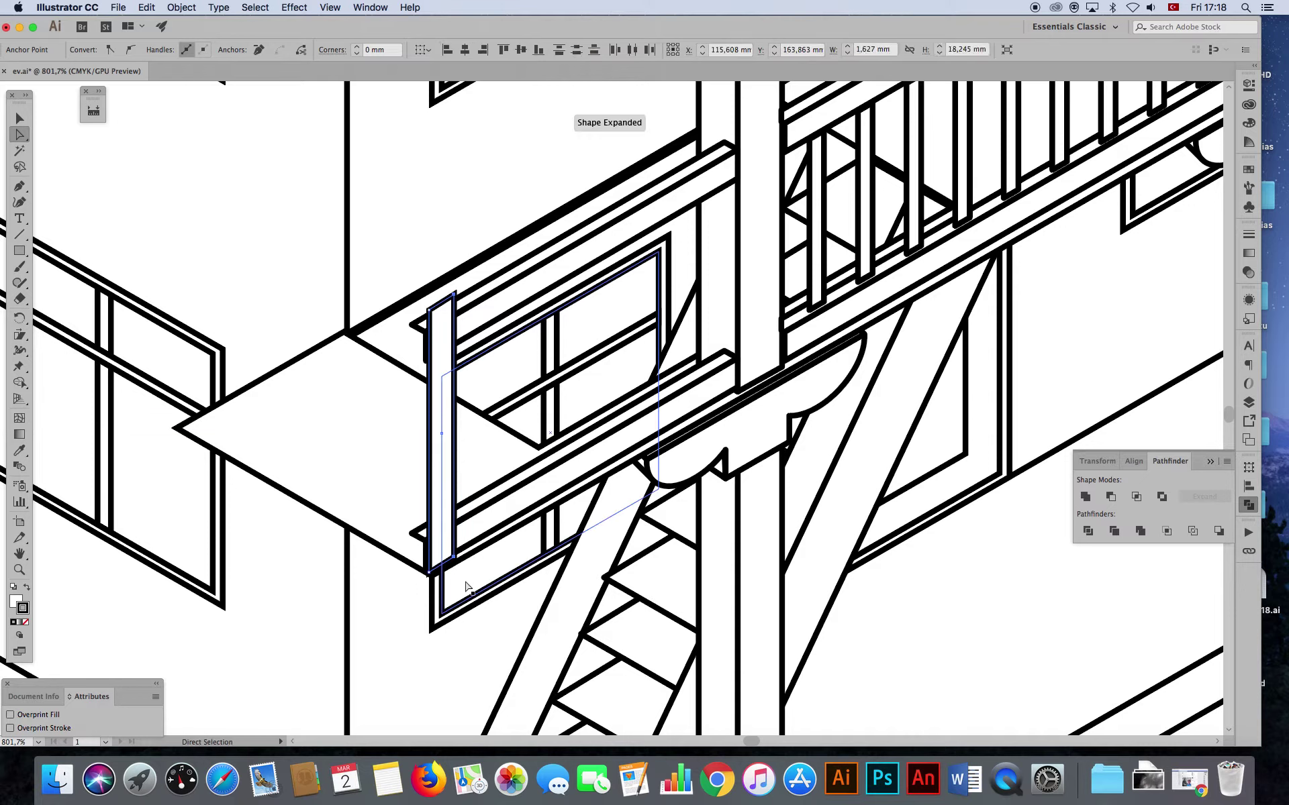
click(1247, 235)
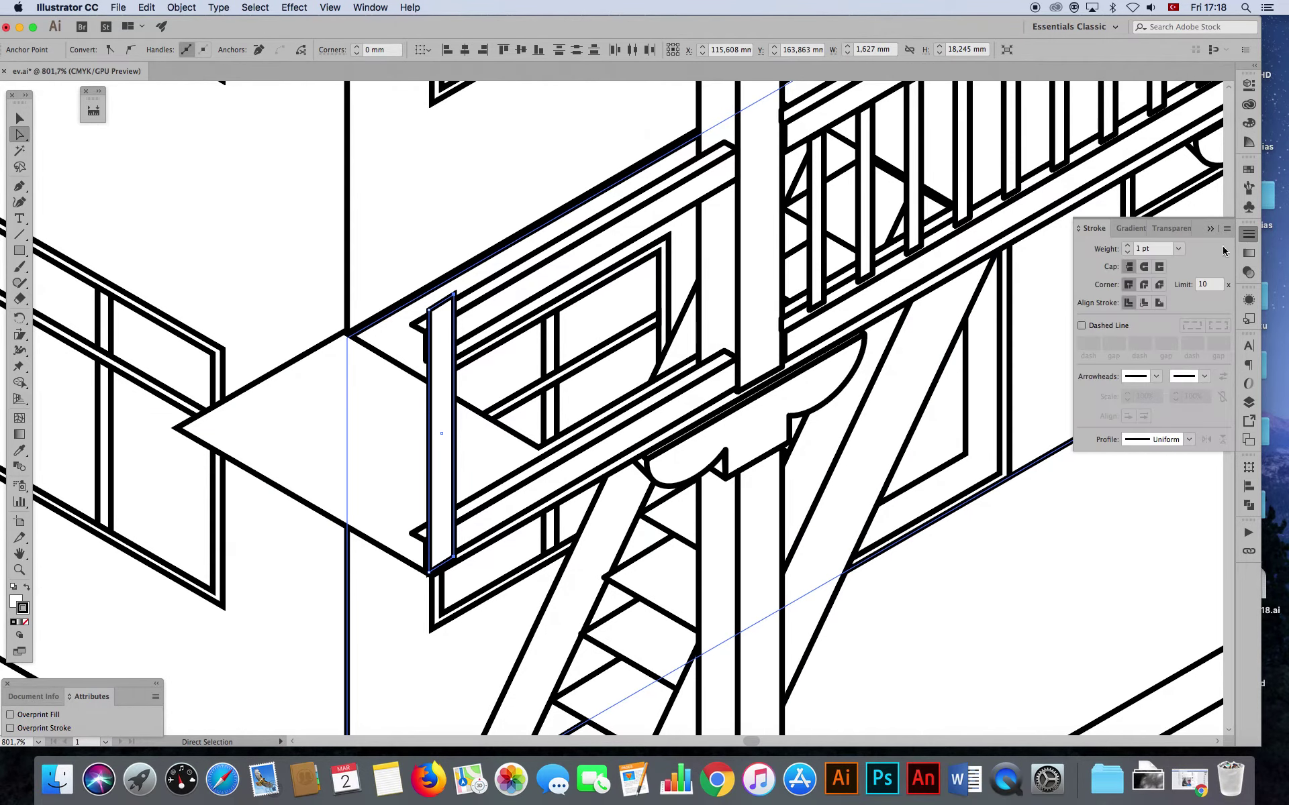
click(1143, 267)
click(1145, 285)
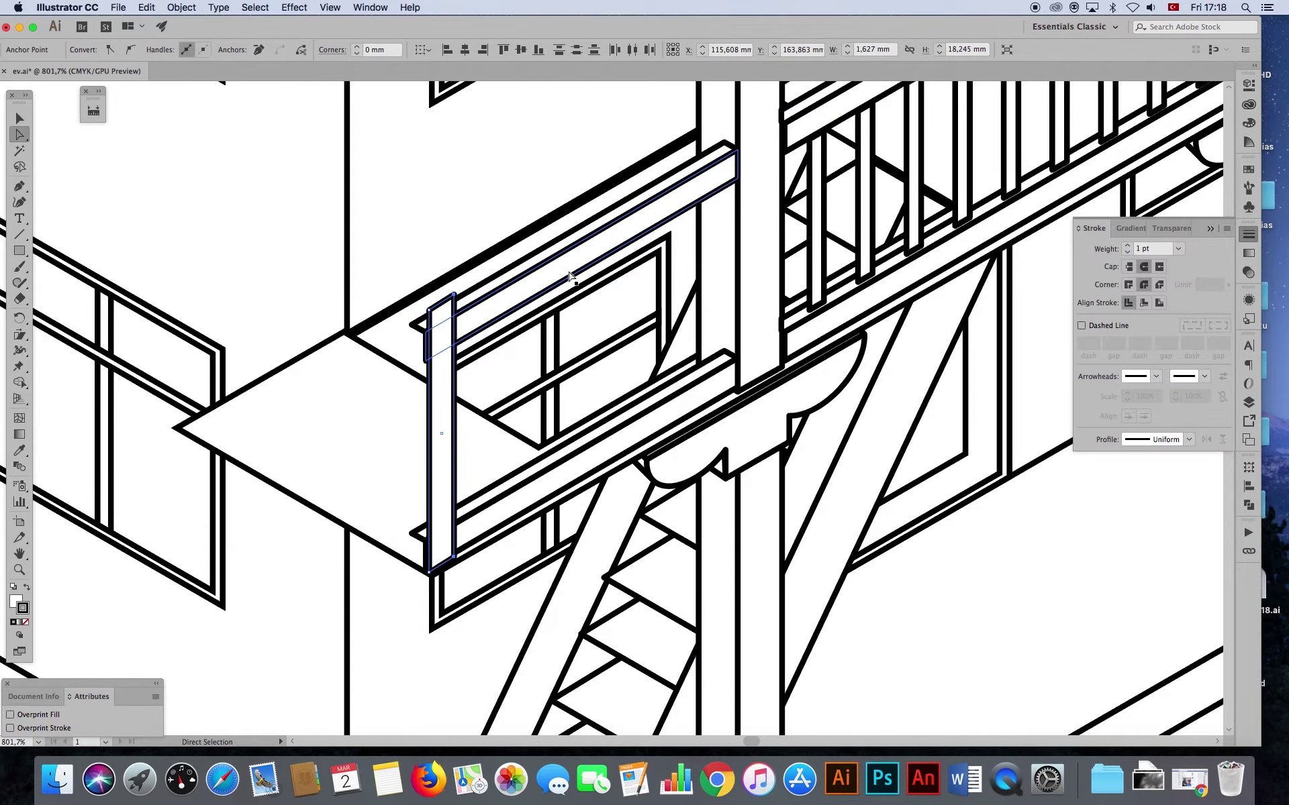
key(super+0)
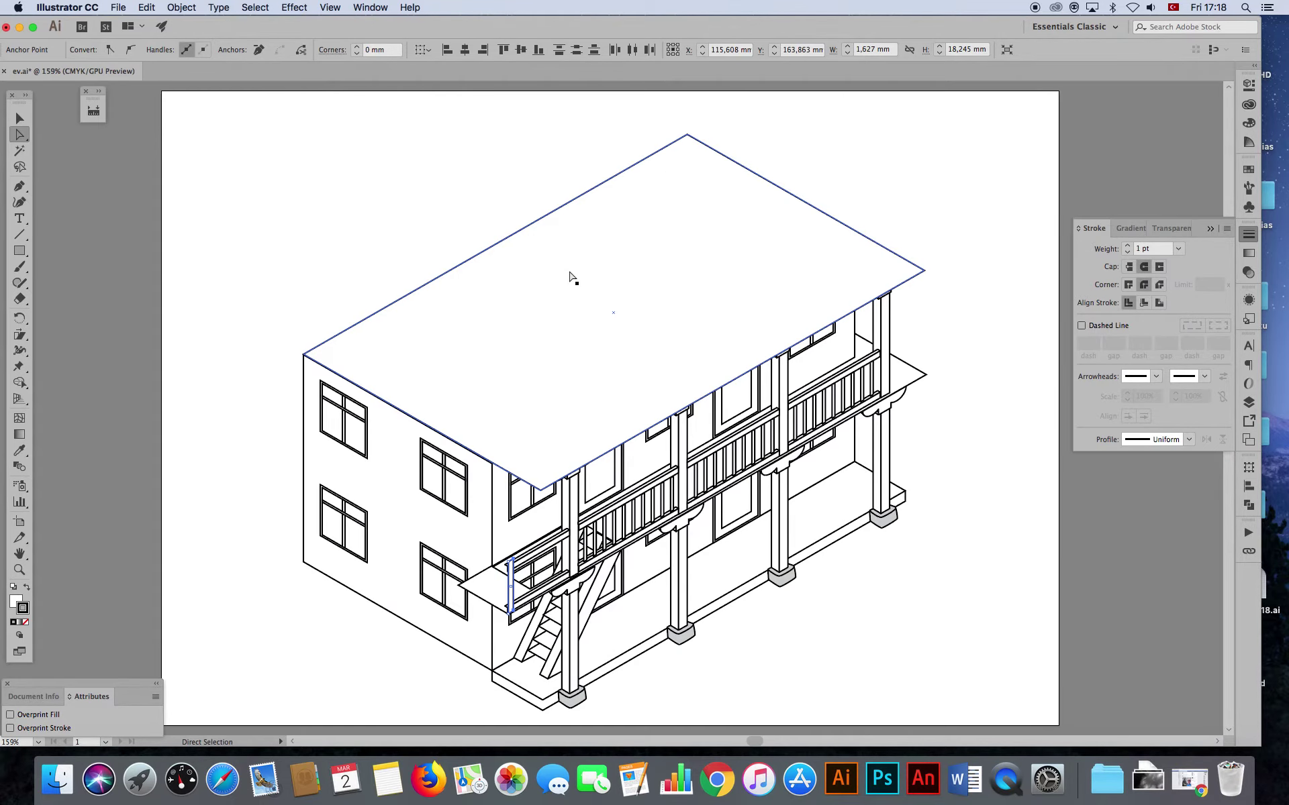
click(26, 567)
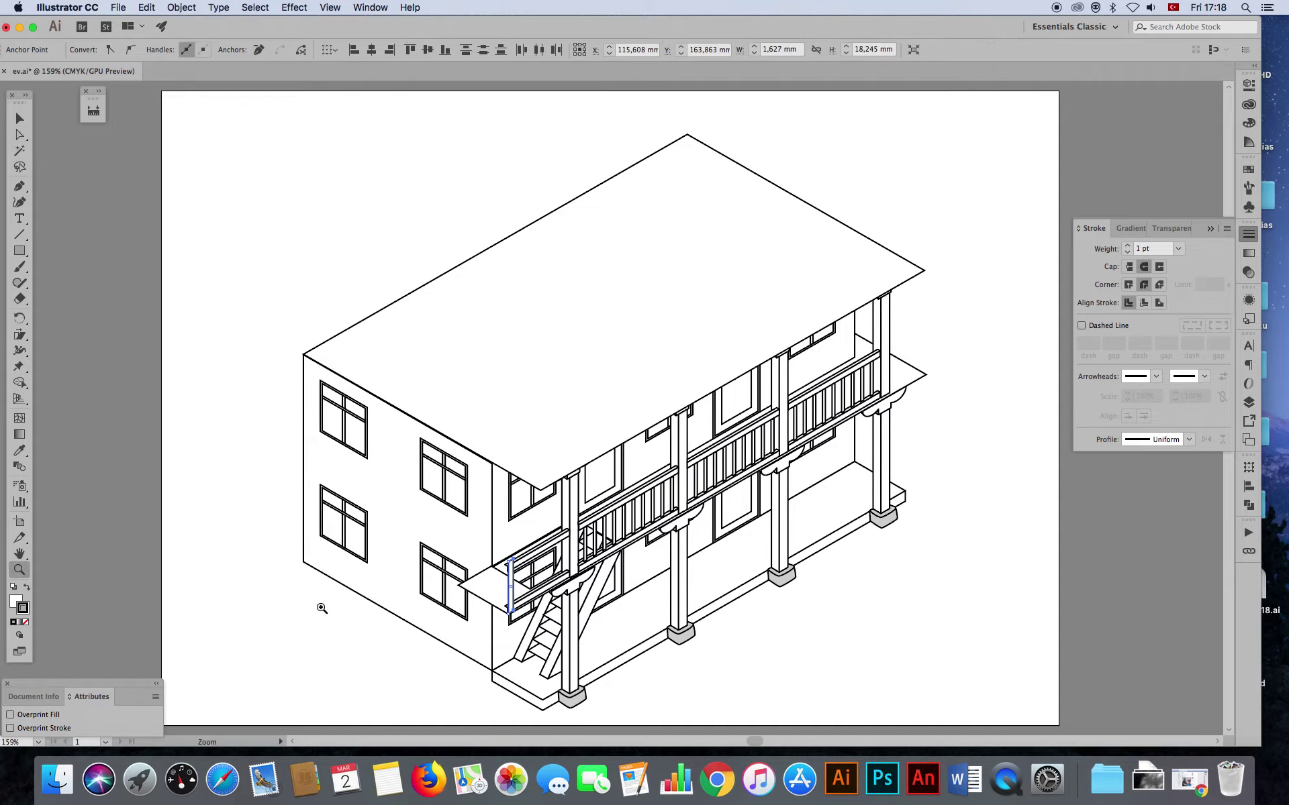
mouse_move(496, 611)
mouse_down()
mouse_move(616, 568)
mouse_move(593, 524)
mouse_up()
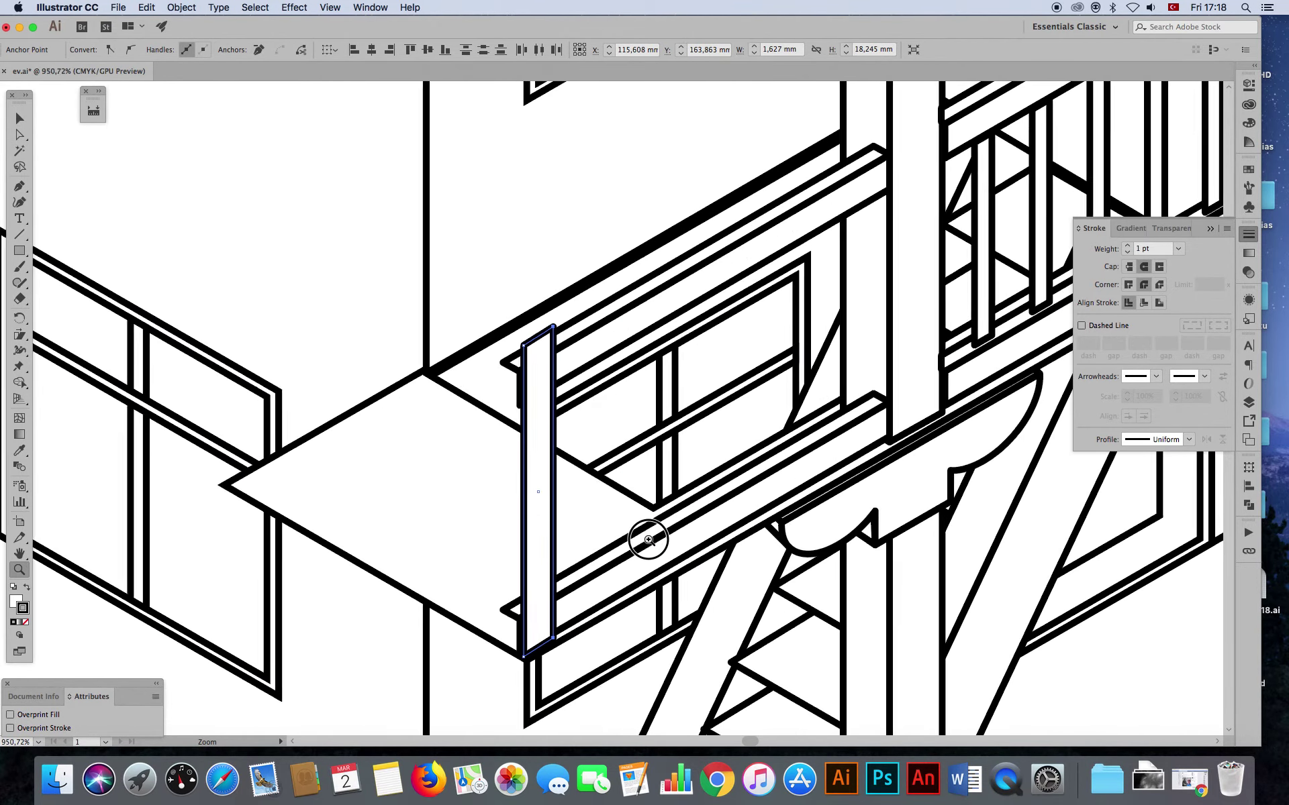
click(20, 118)
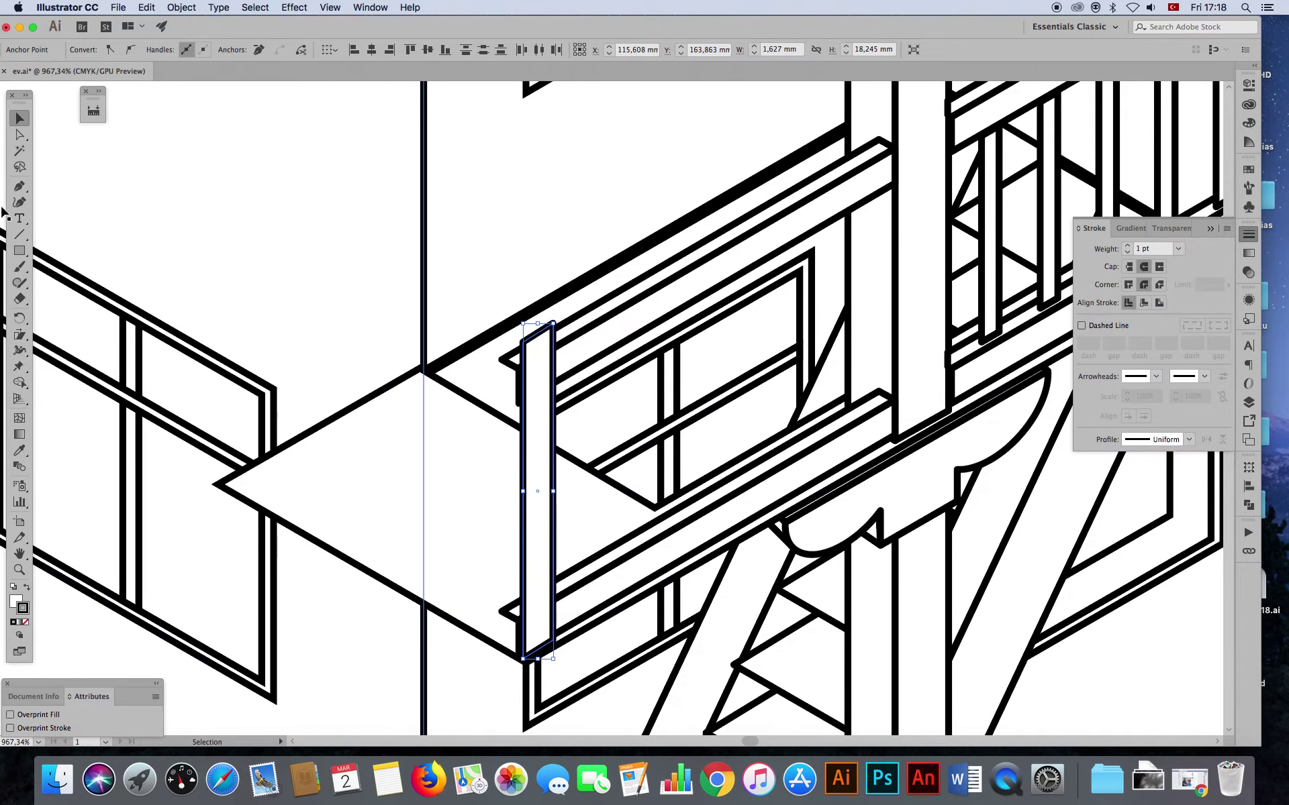
click(19, 134)
- Snap the left-end anchors of both landing rails about 0.39 mm onto the corner post
click(521, 372)
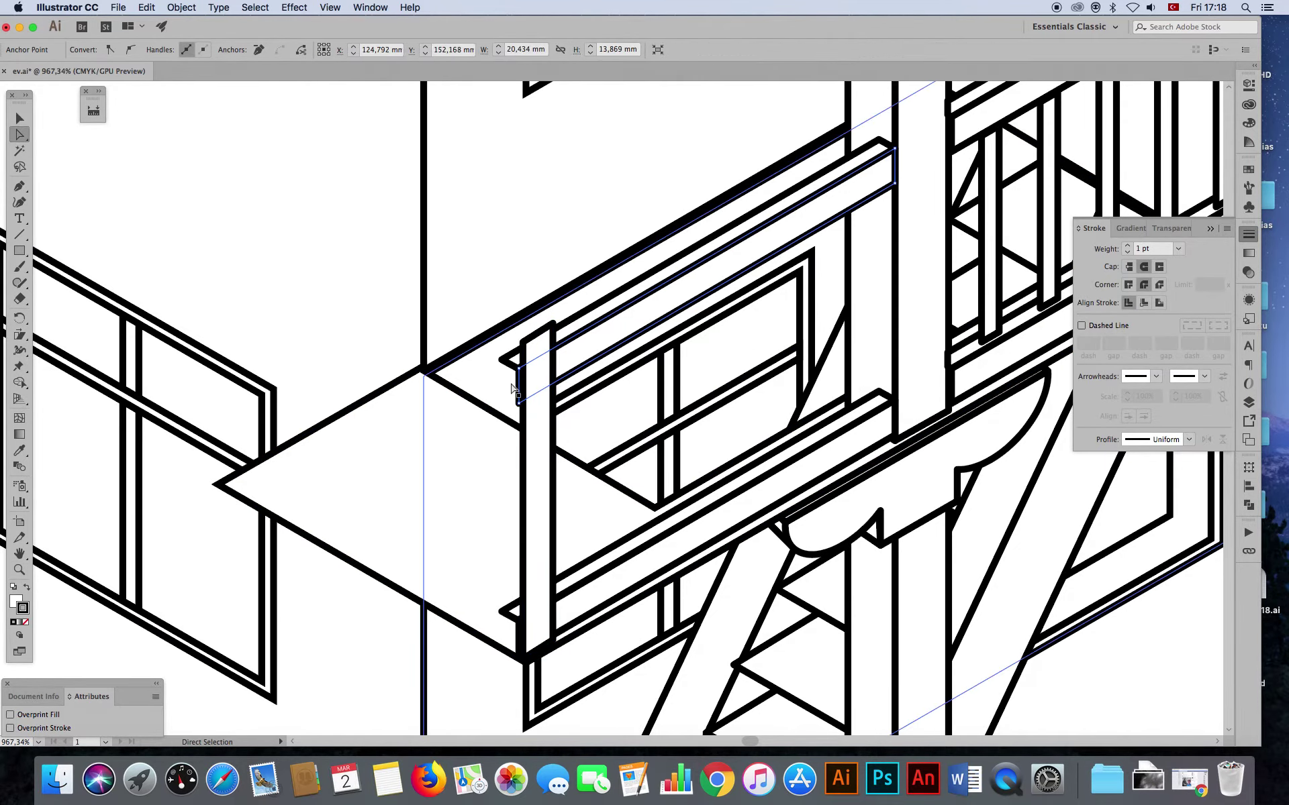
shift+click(575, 590)
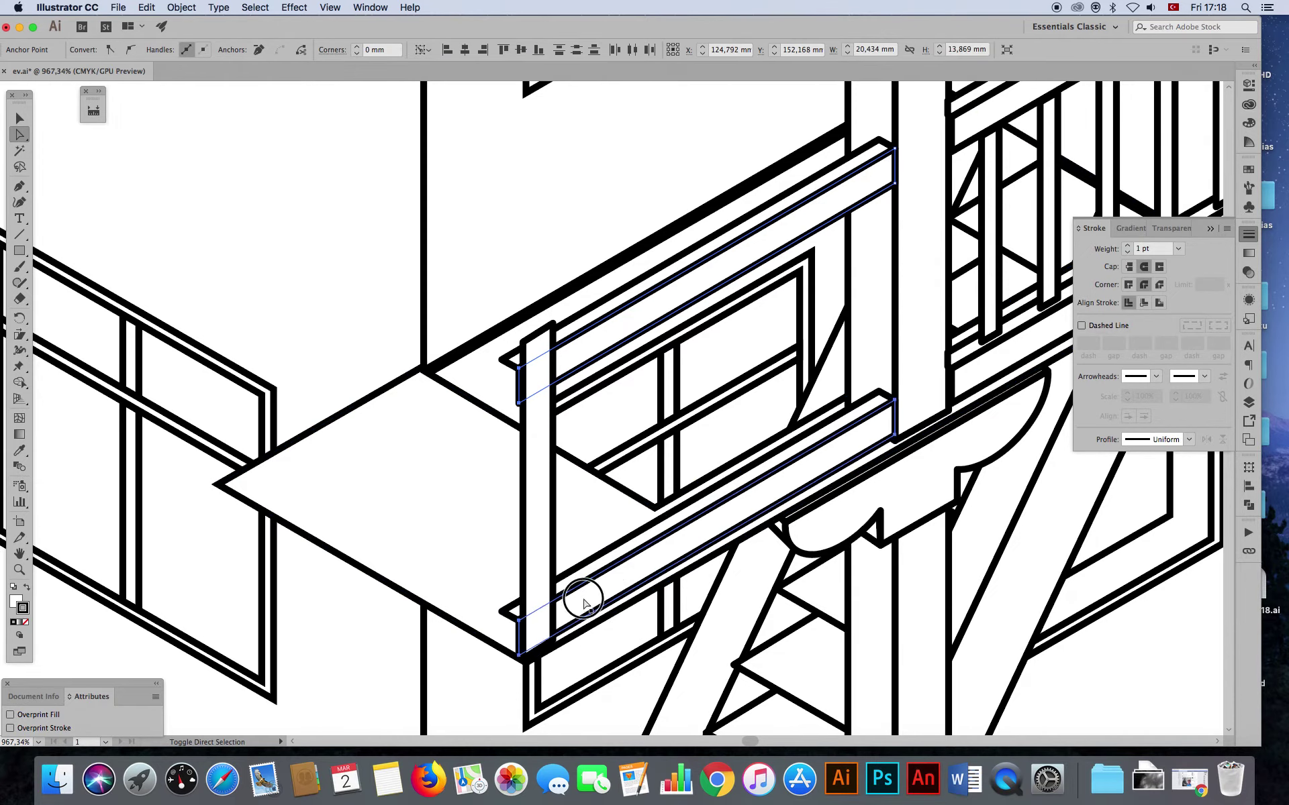
click(526, 655)
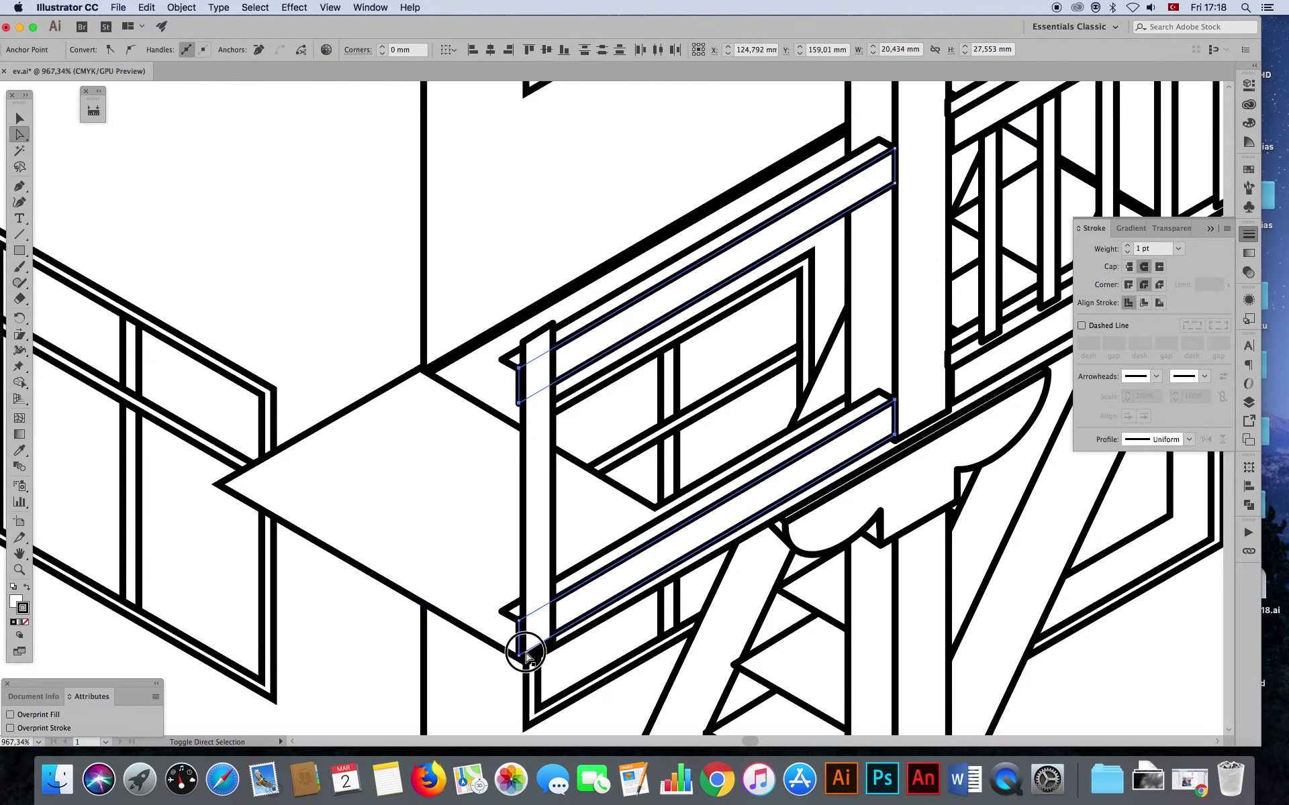
drag(530, 650, 528, 658)
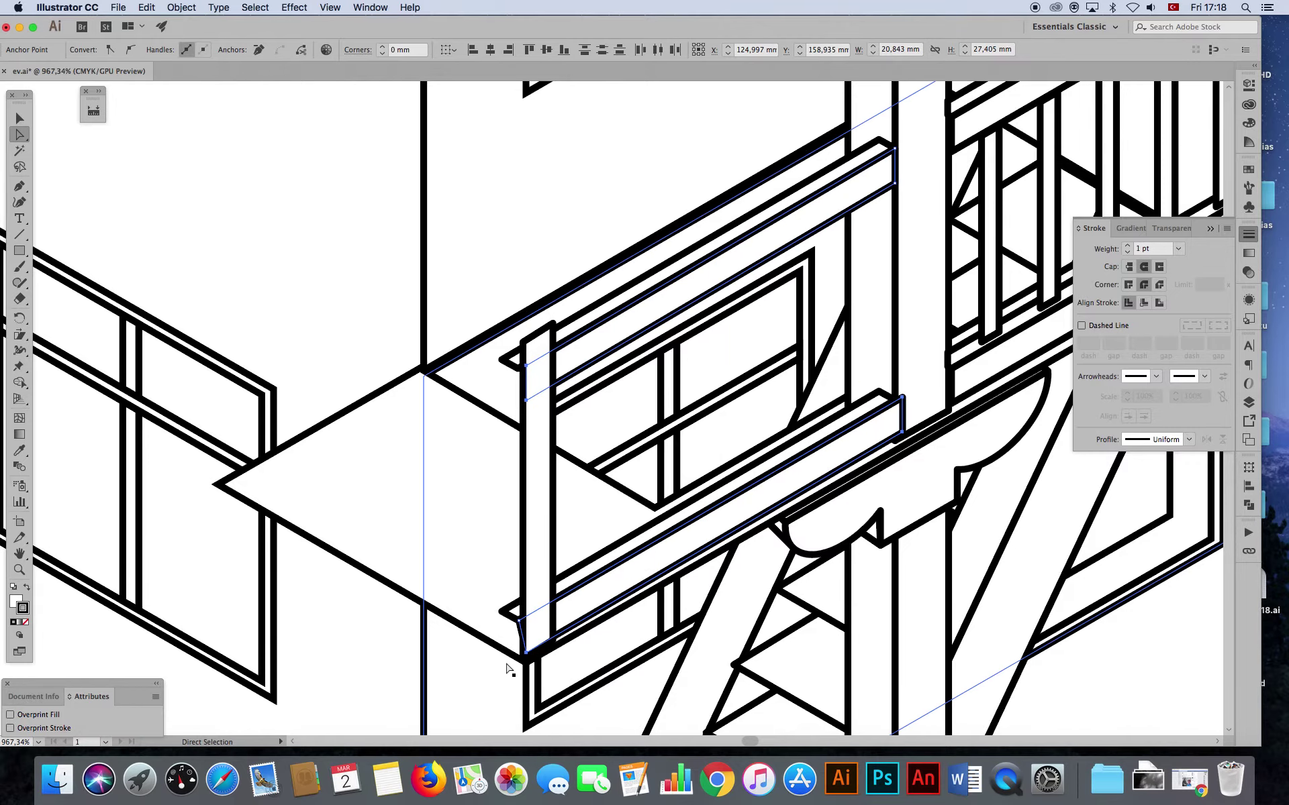
click(479, 634)
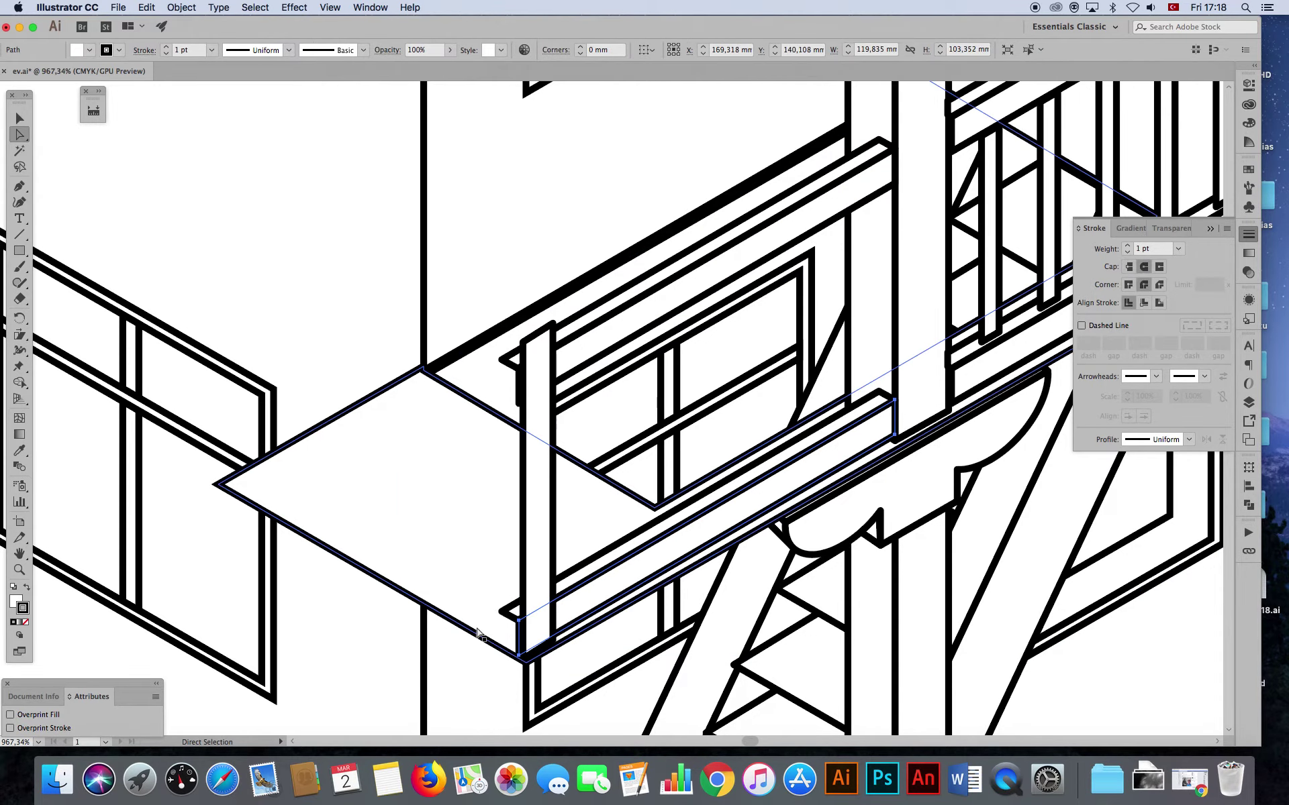
drag(522, 659, 529, 656)
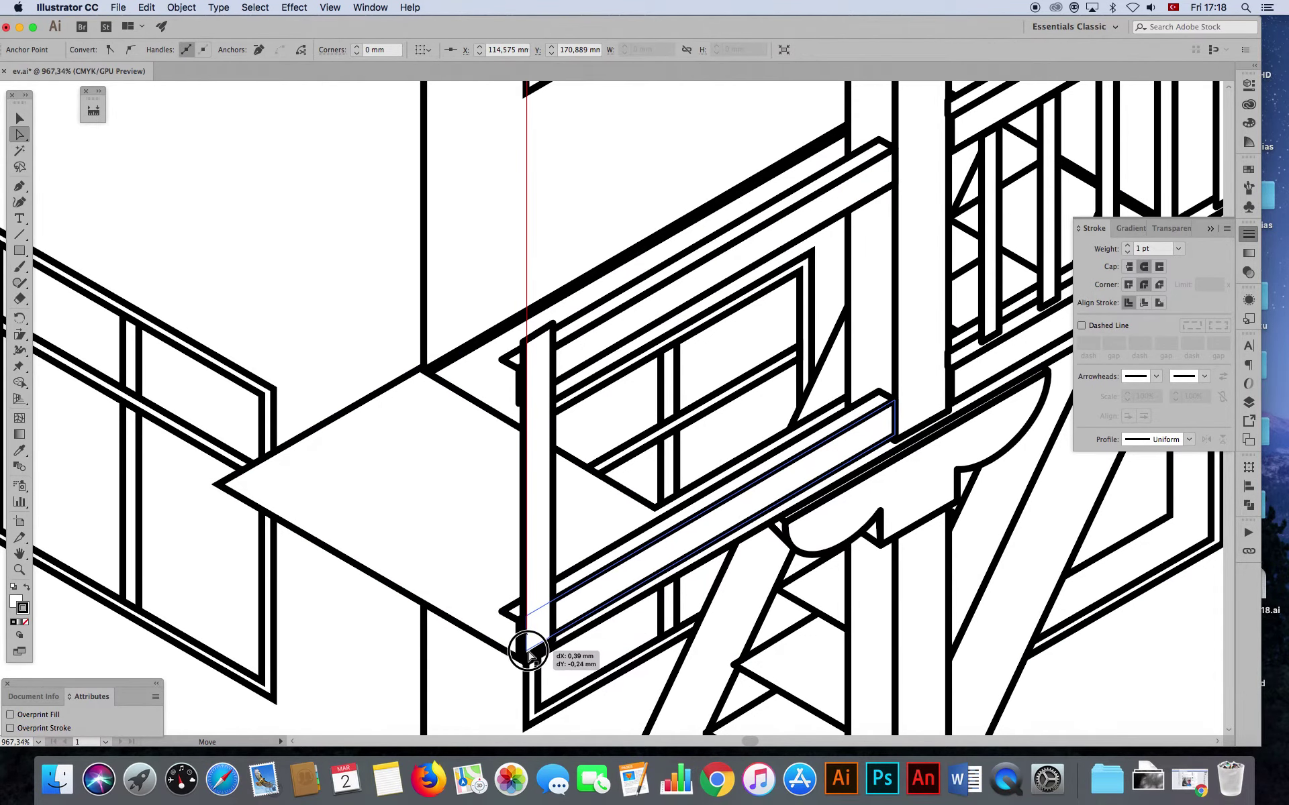
drag(529, 656, 530, 659)
shift+click(587, 371)
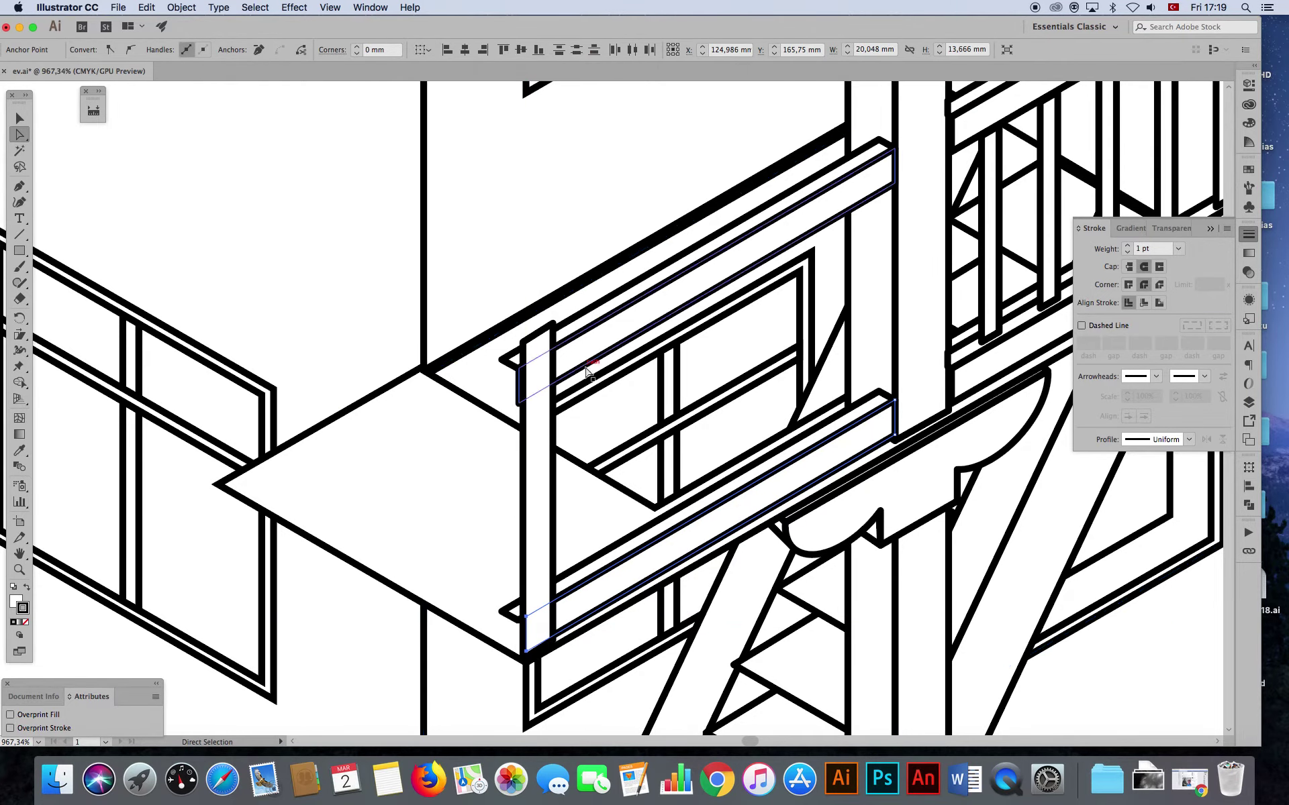
click(519, 403)
drag(521, 404, 526, 401)
shift+click(531, 348)
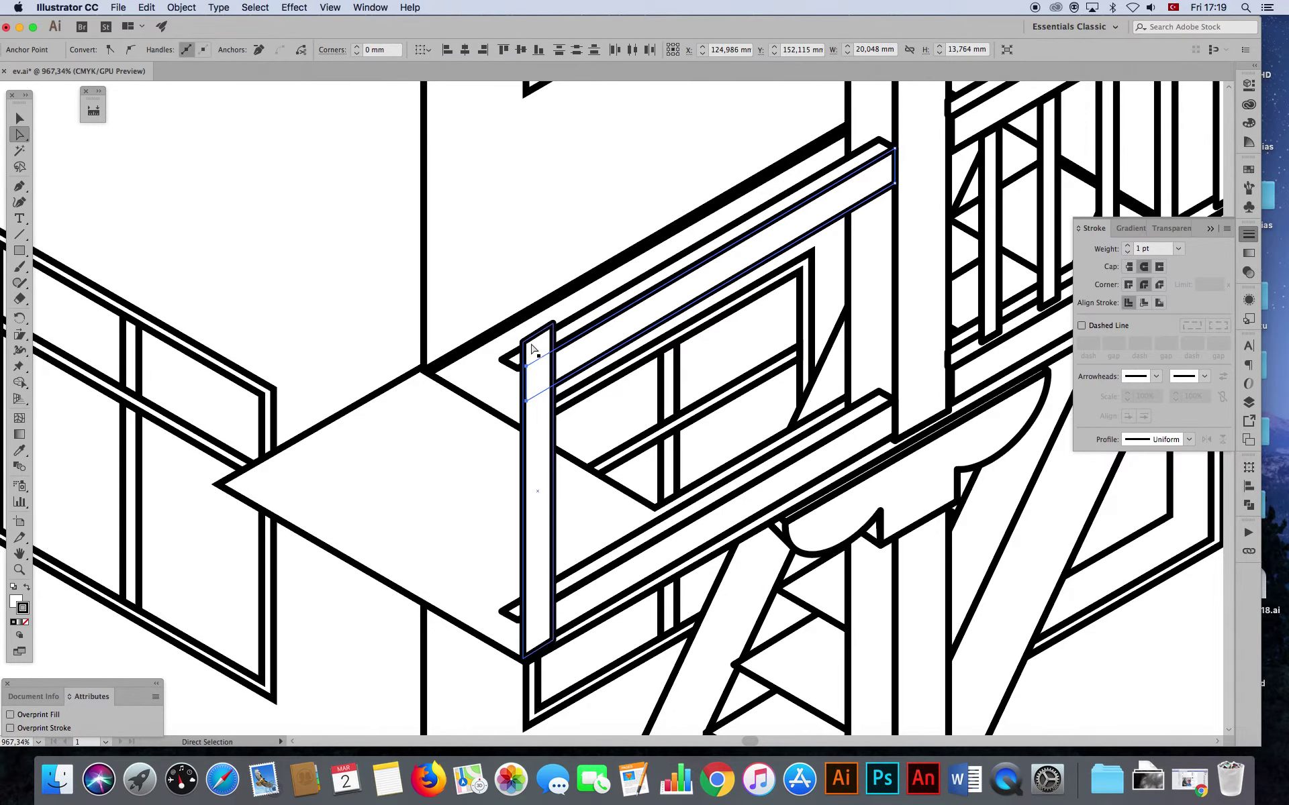
shift+click(422, 297)
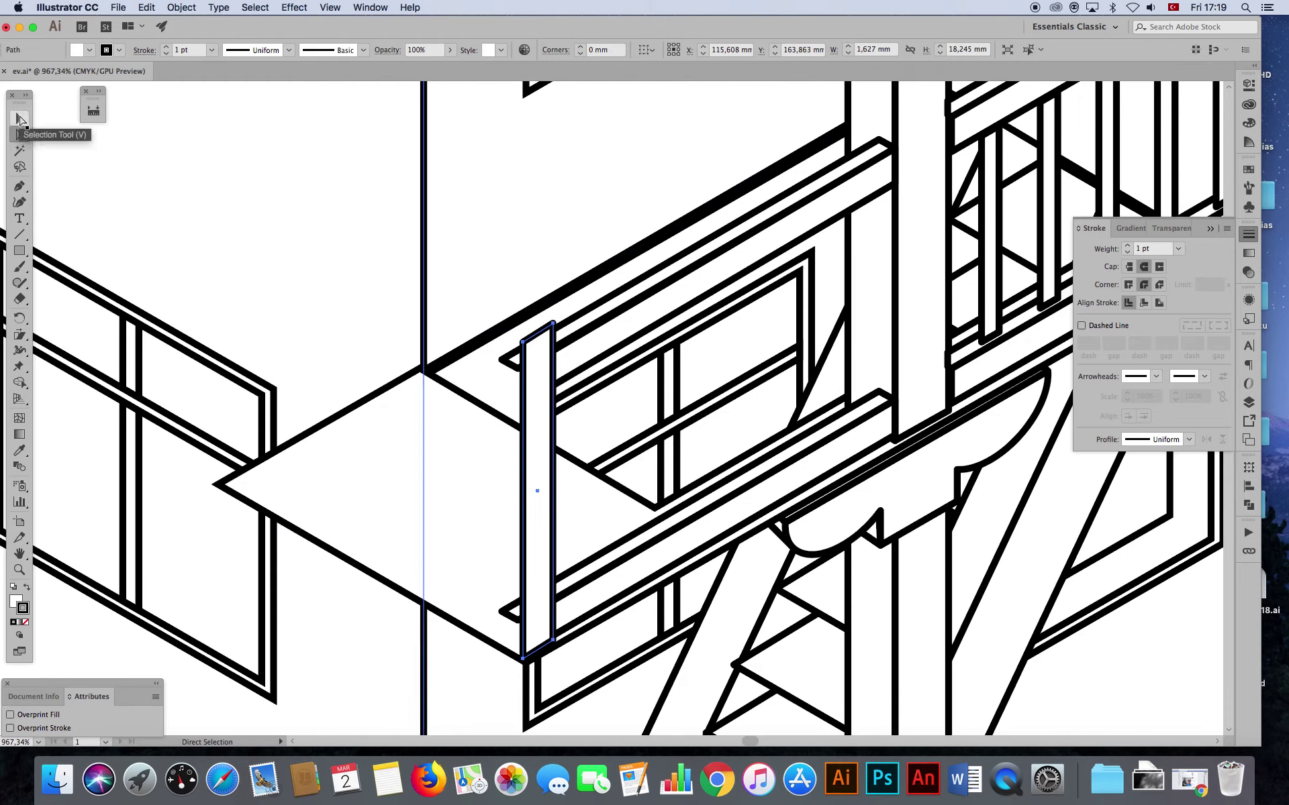
- Copy the post outline left as a side face and reshape it into a 2.778 × 1.541 mm diamond top
shift+click(422, 258)
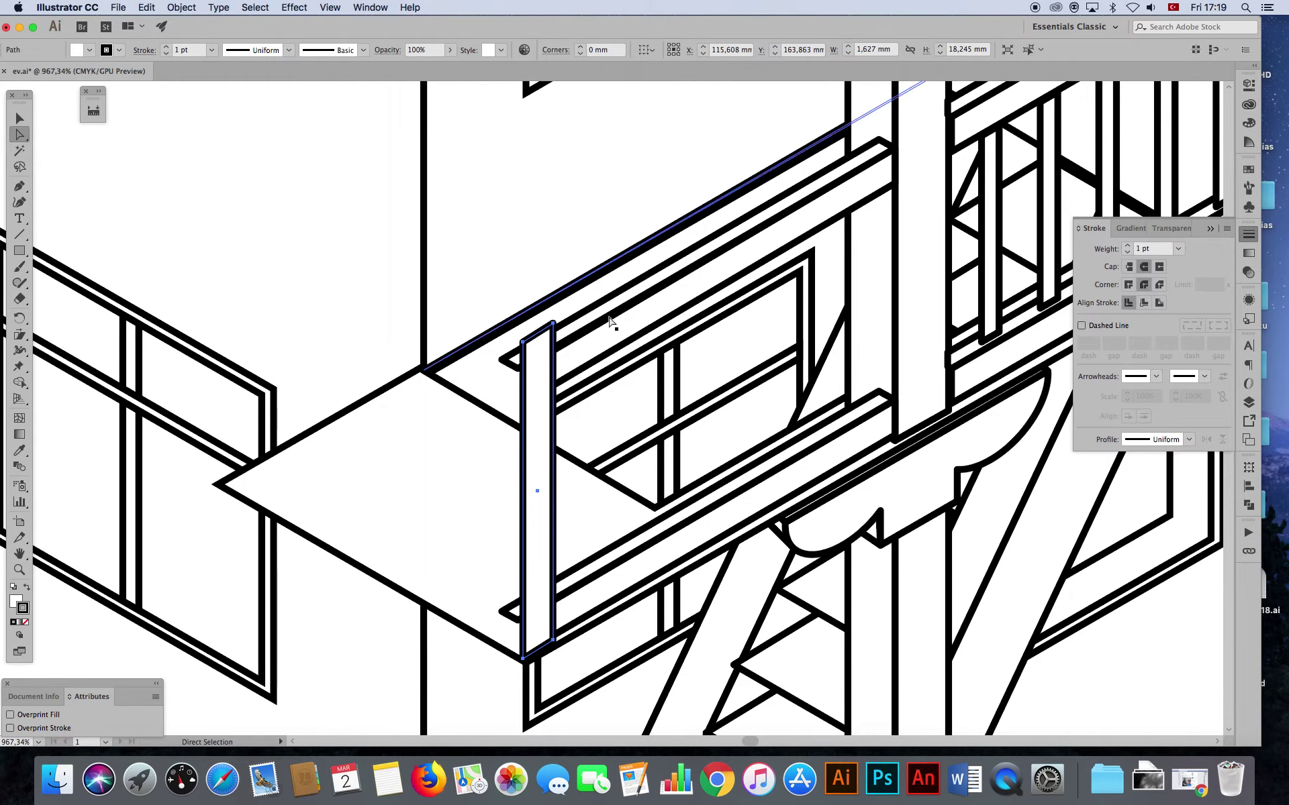
click(553, 324)
drag(558, 643, 500, 648)
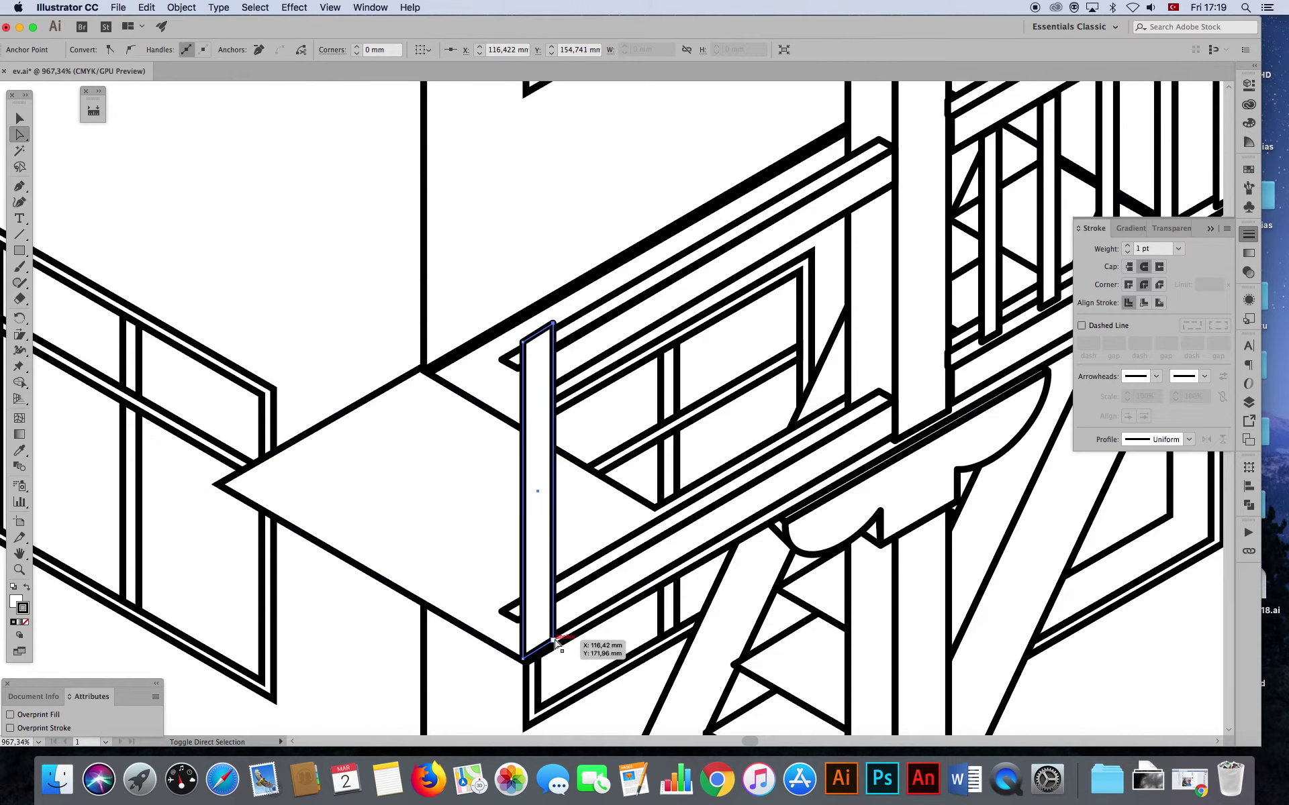
drag(500, 647, 502, 652)
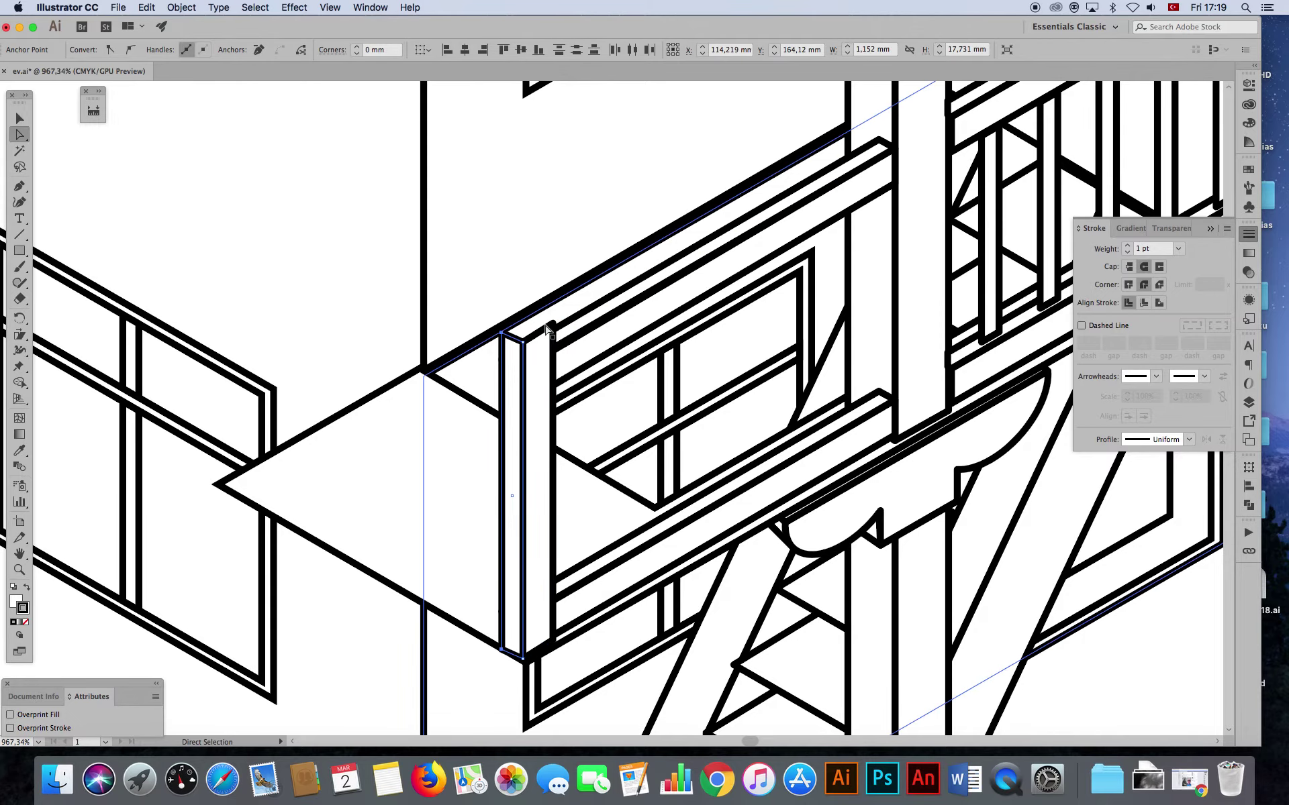
click(537, 358)
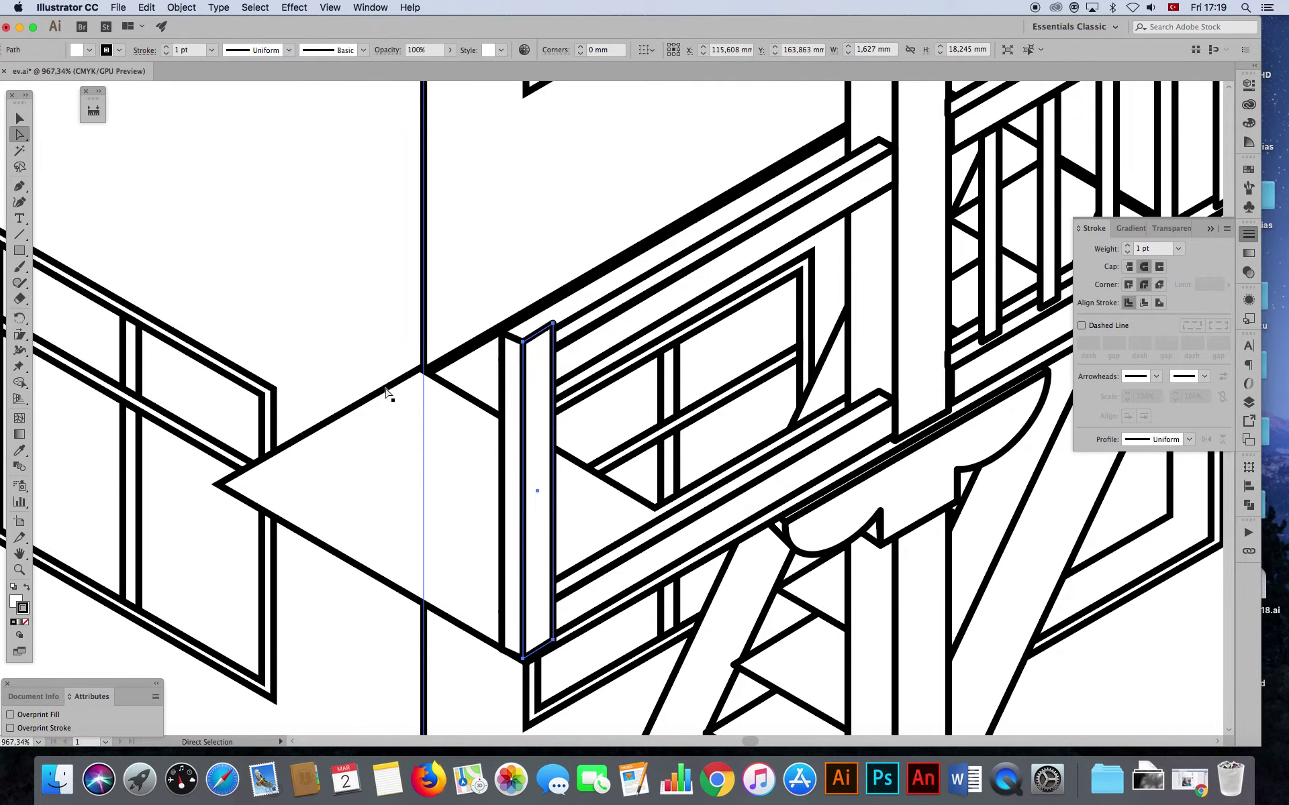
mouse_move(522, 657)
mouse_down()
mouse_move(601, 534)
mouse_move(502, 333)
mouse_up()
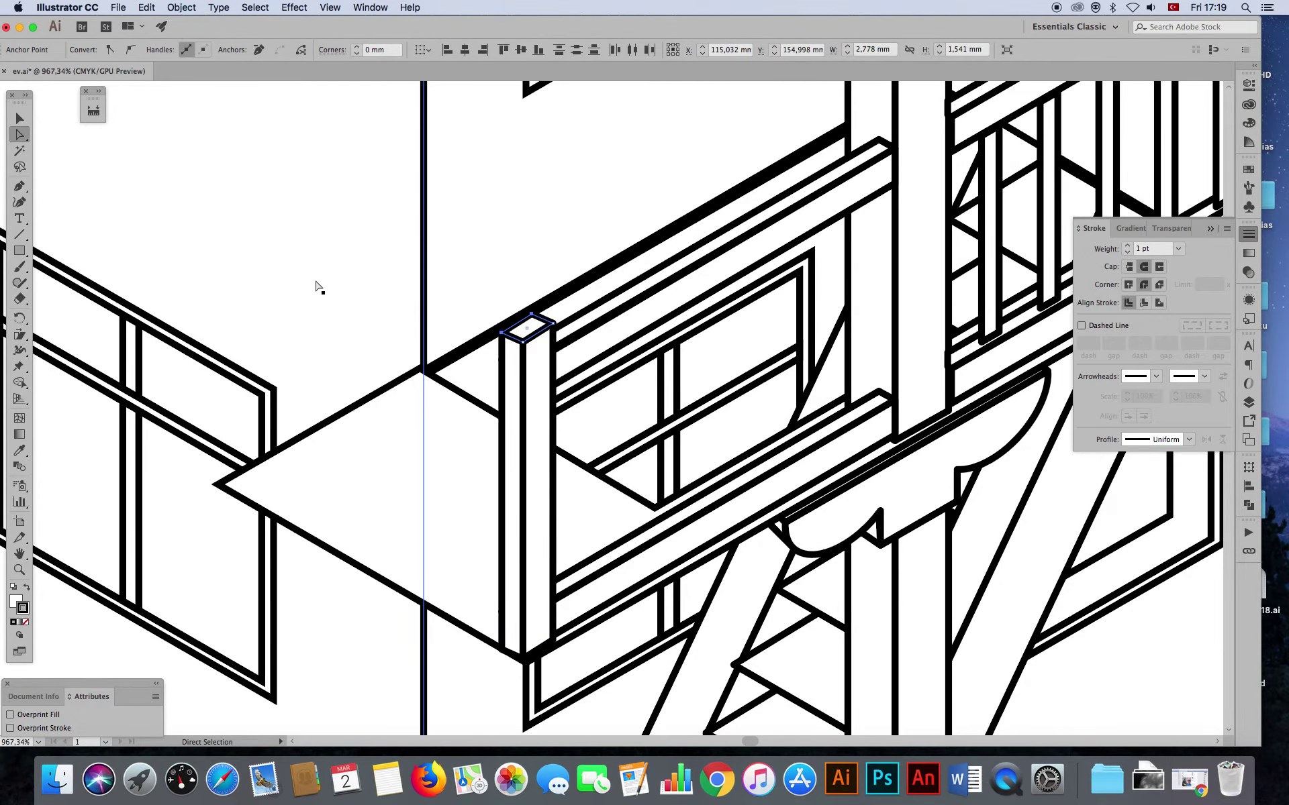
key(super+minus)
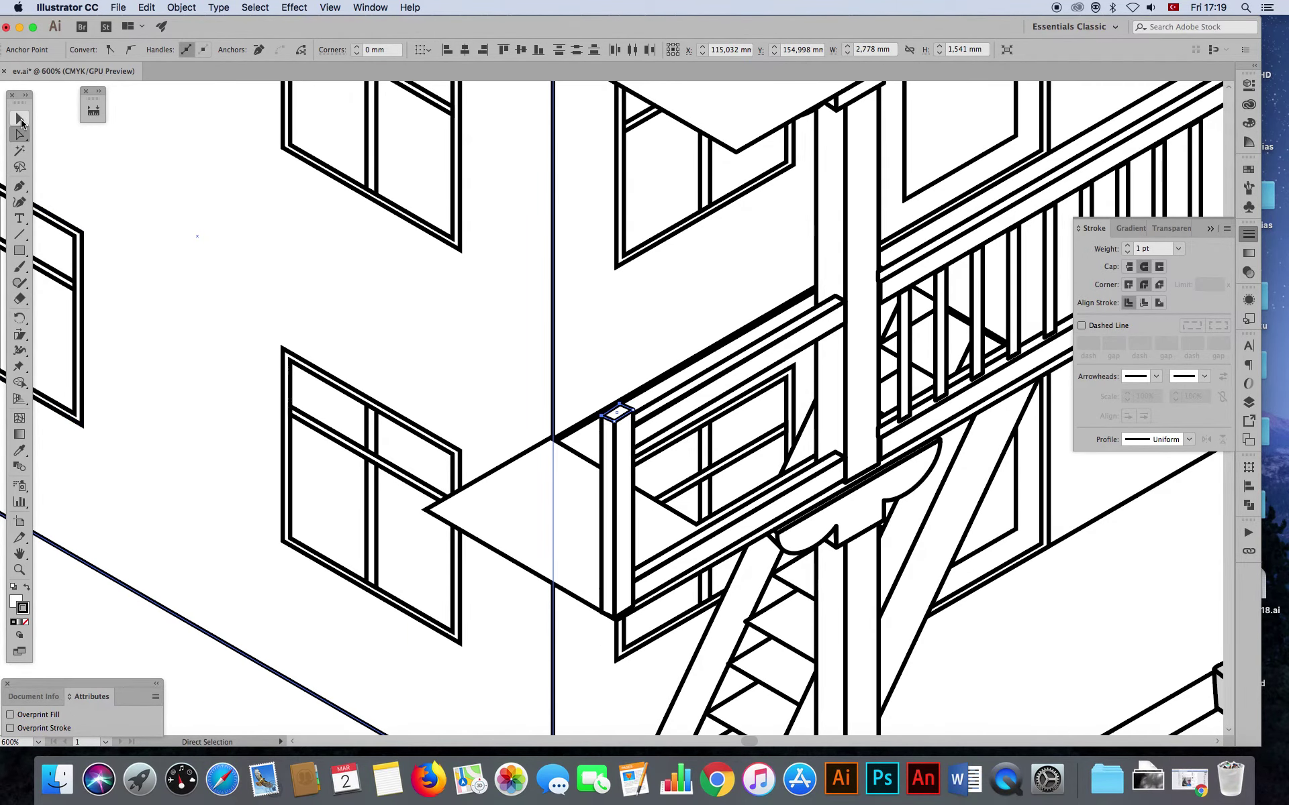
click(21, 120)
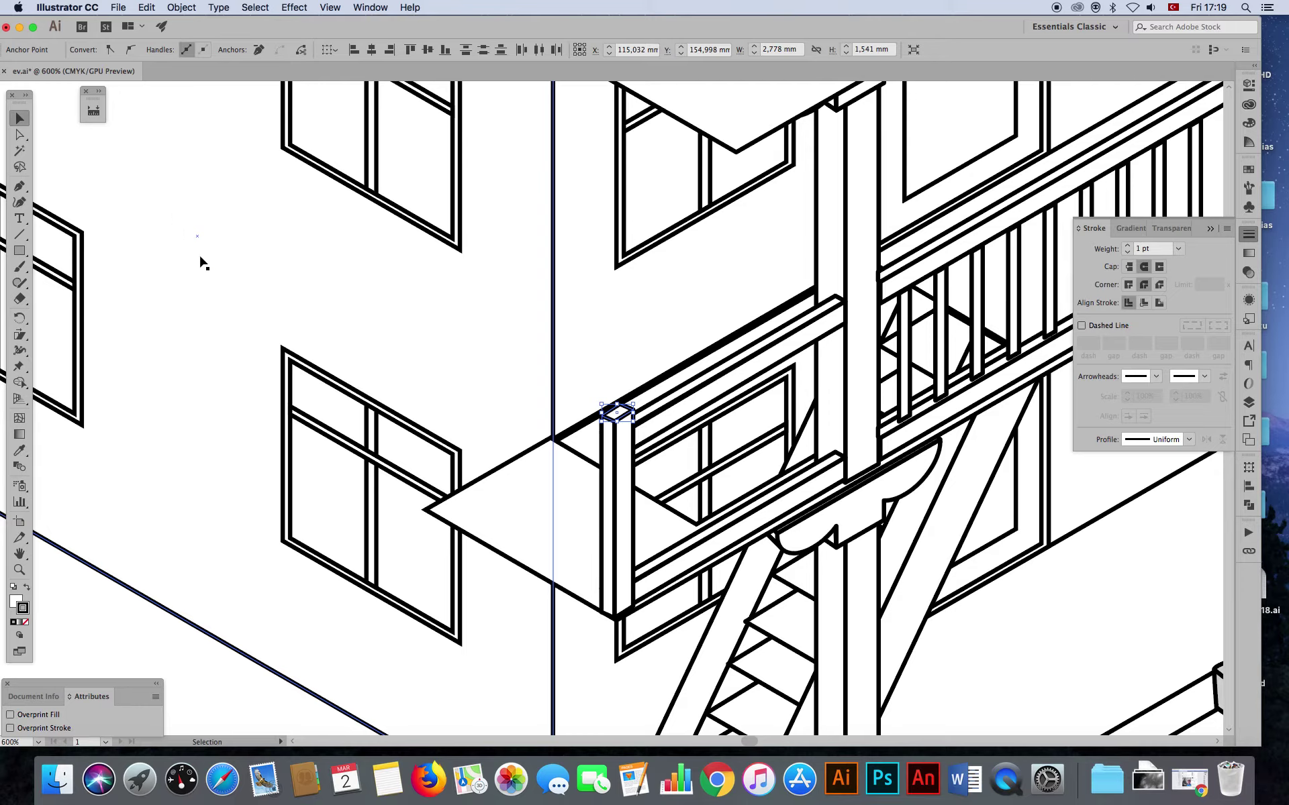
click(615, 531)
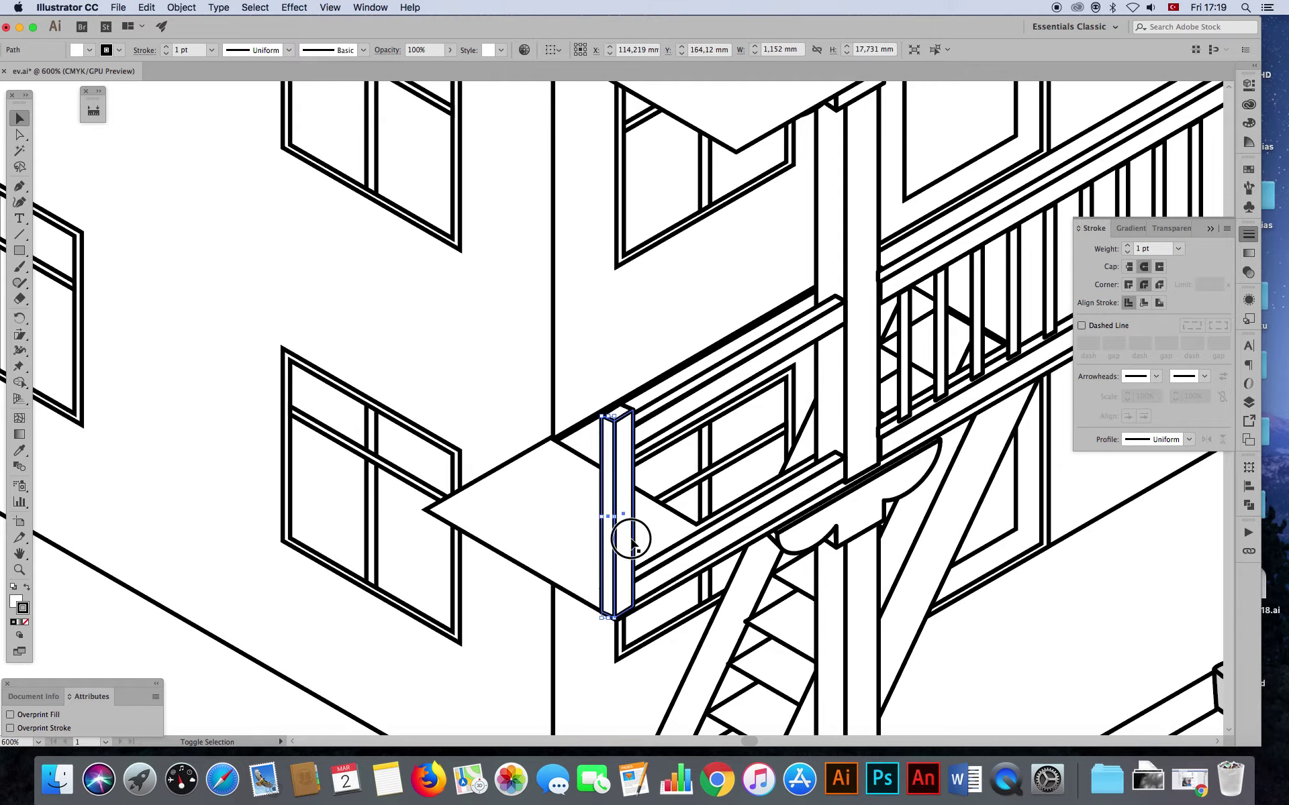
- Alt-drag a copy of the whole boxed post, cap included, to the balcony floor's left corner
shift+click(621, 451)
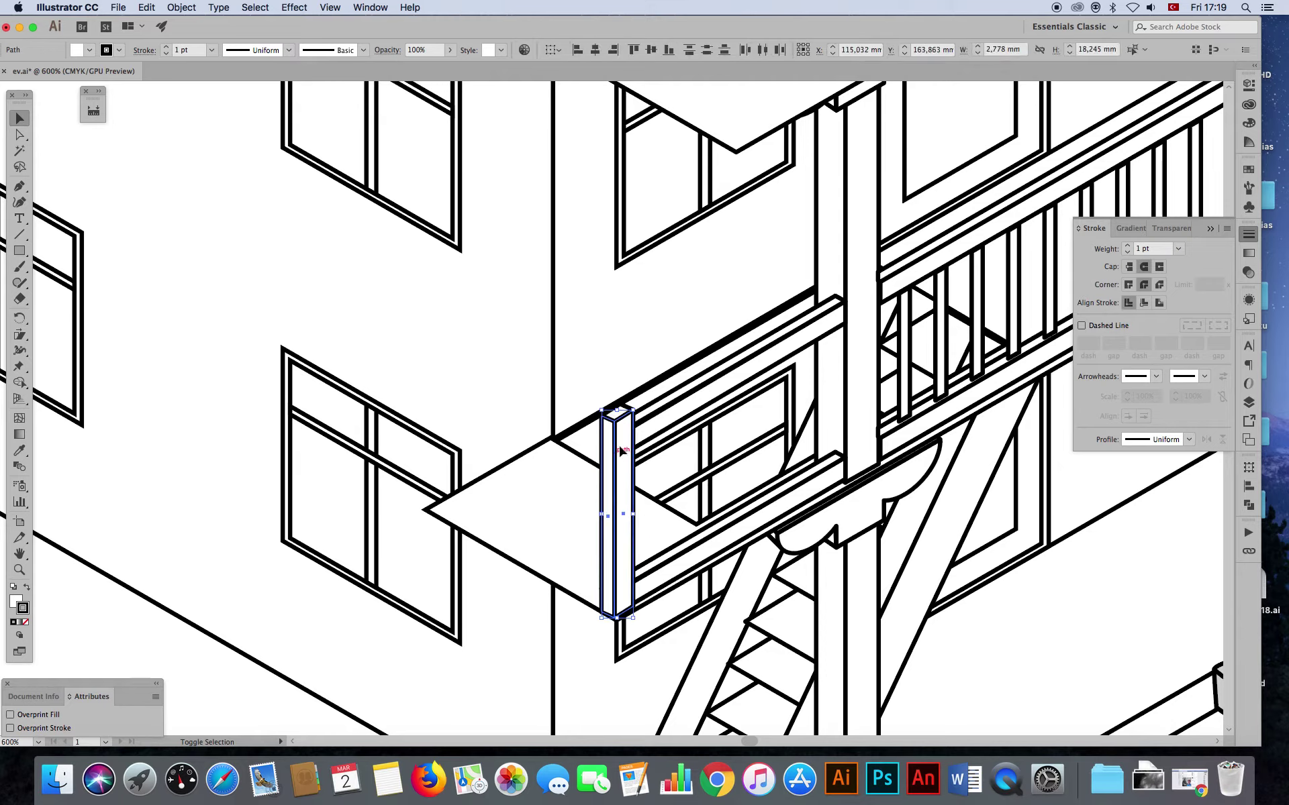
click(616, 410)
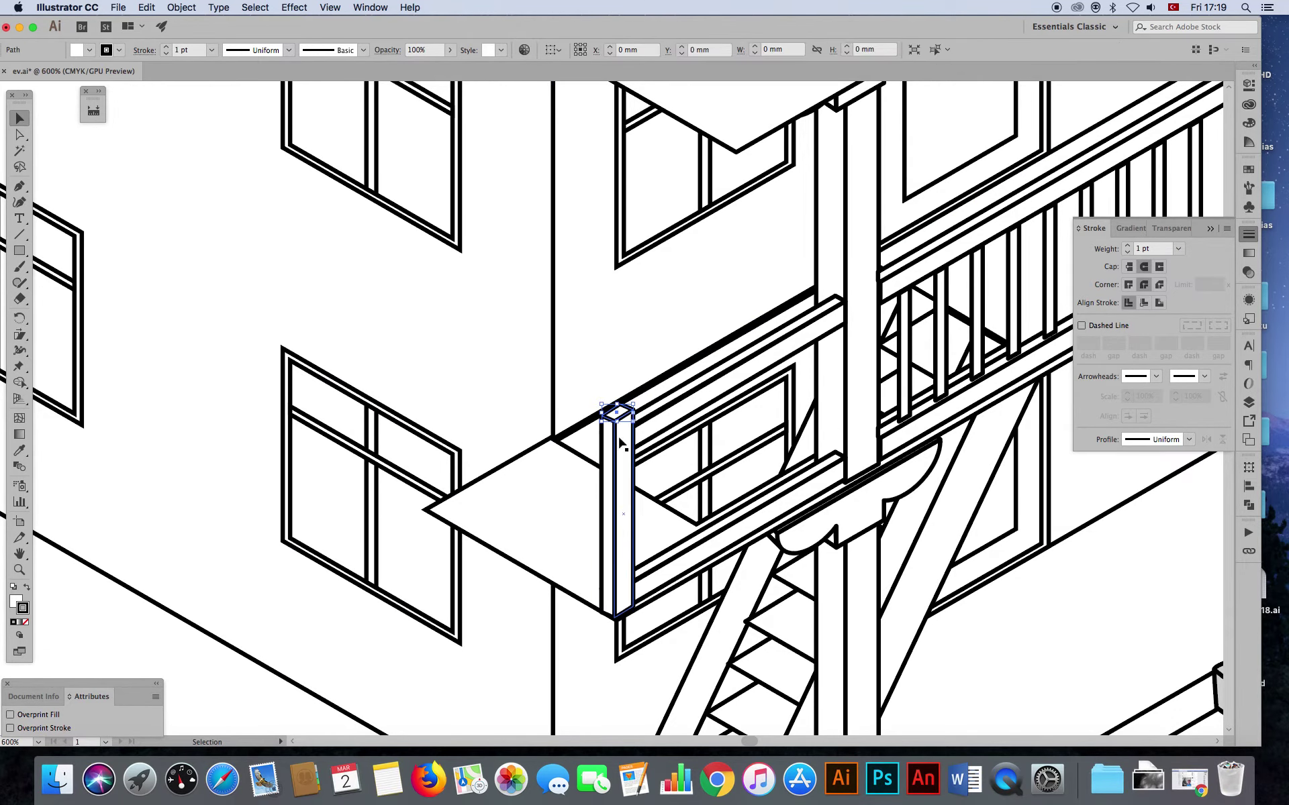
shift+click(632, 474)
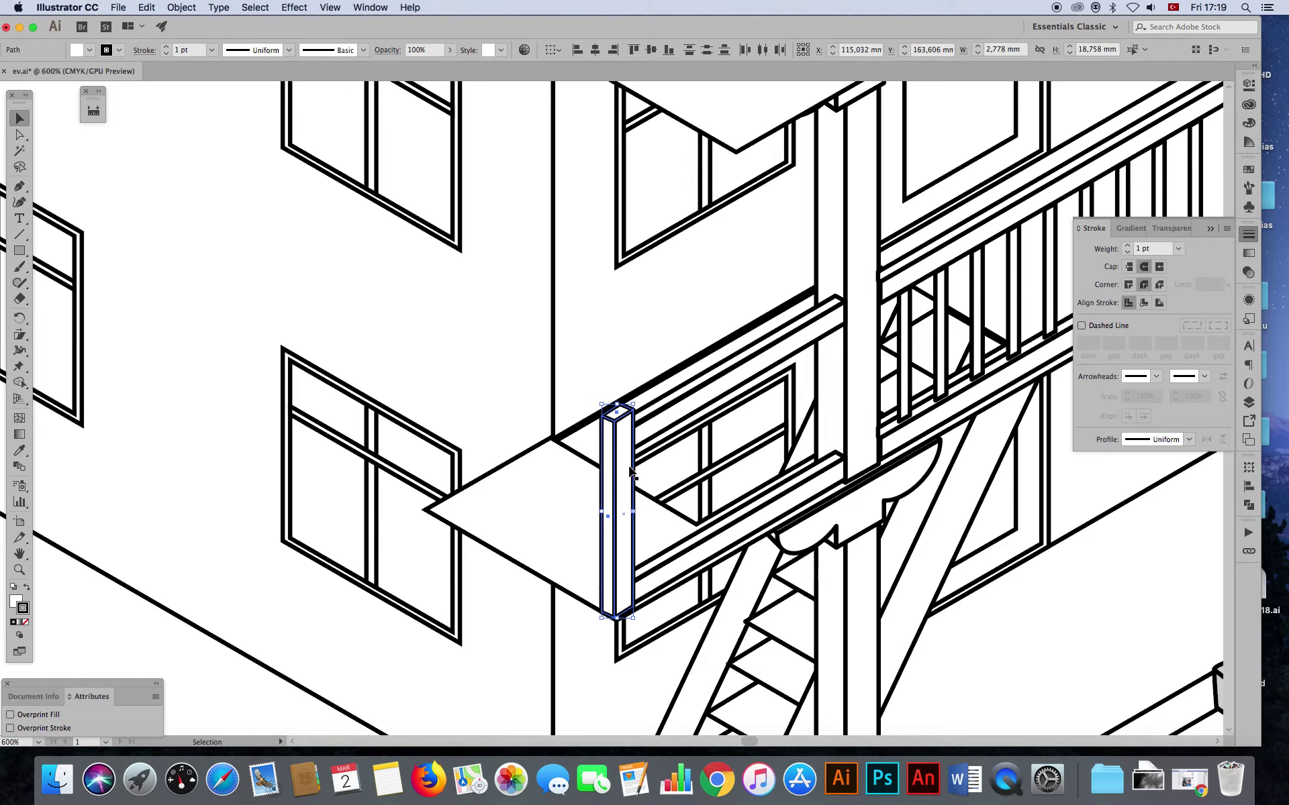
drag(630, 472, 458, 384)
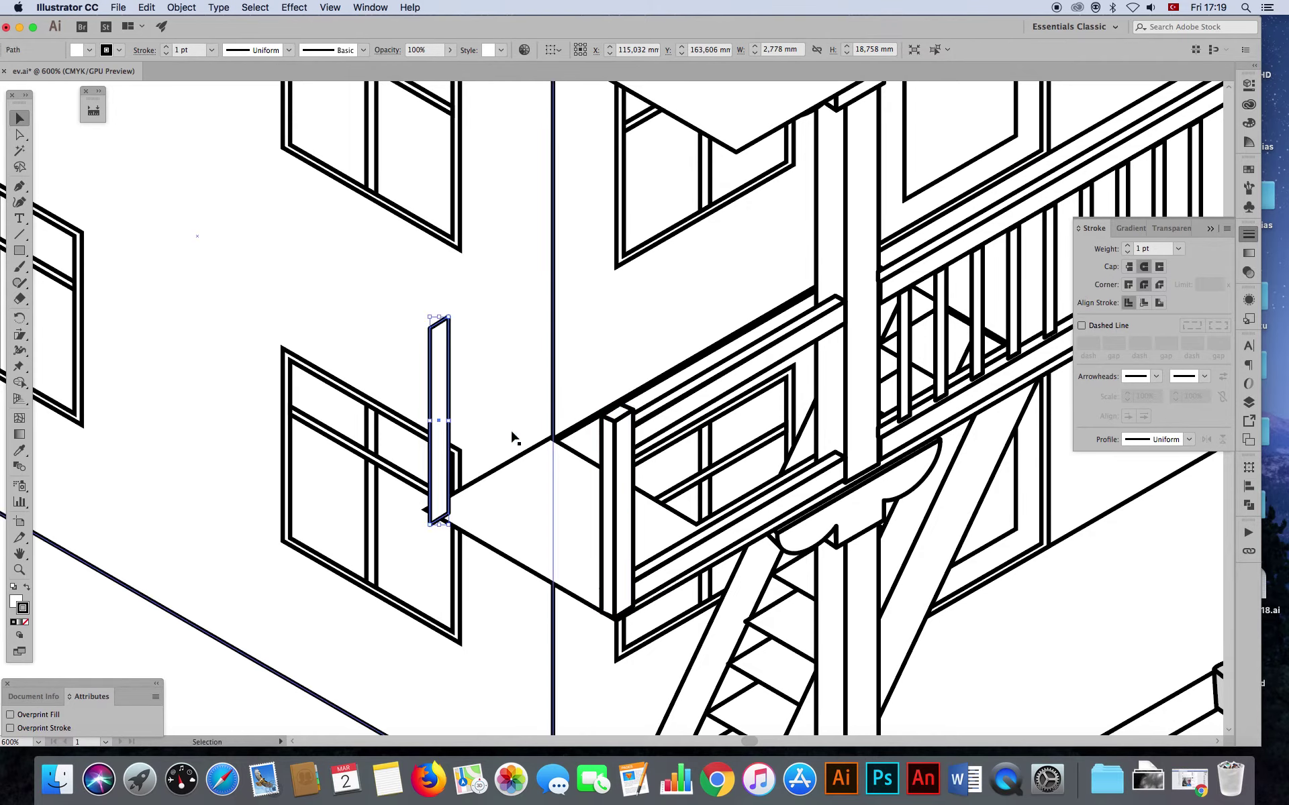
key(super+z)
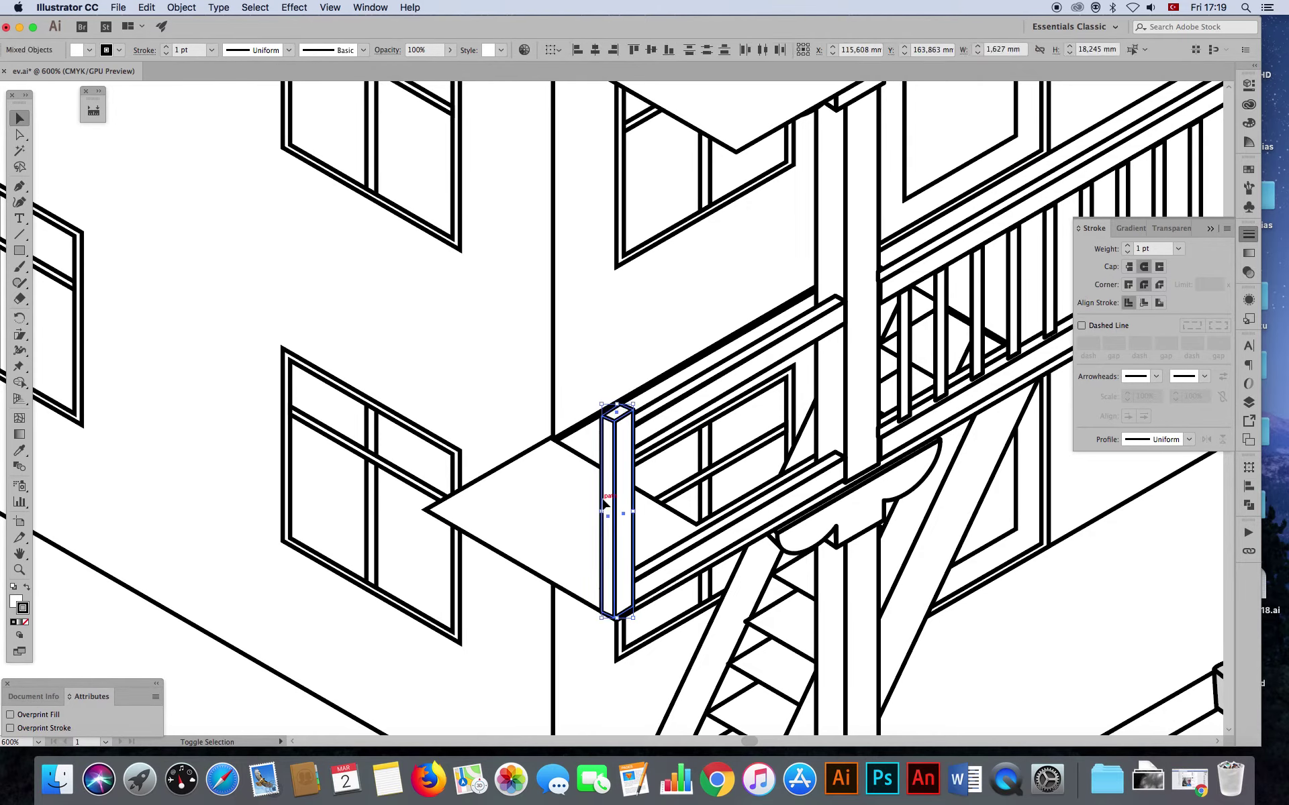
drag(607, 543, 449, 462)
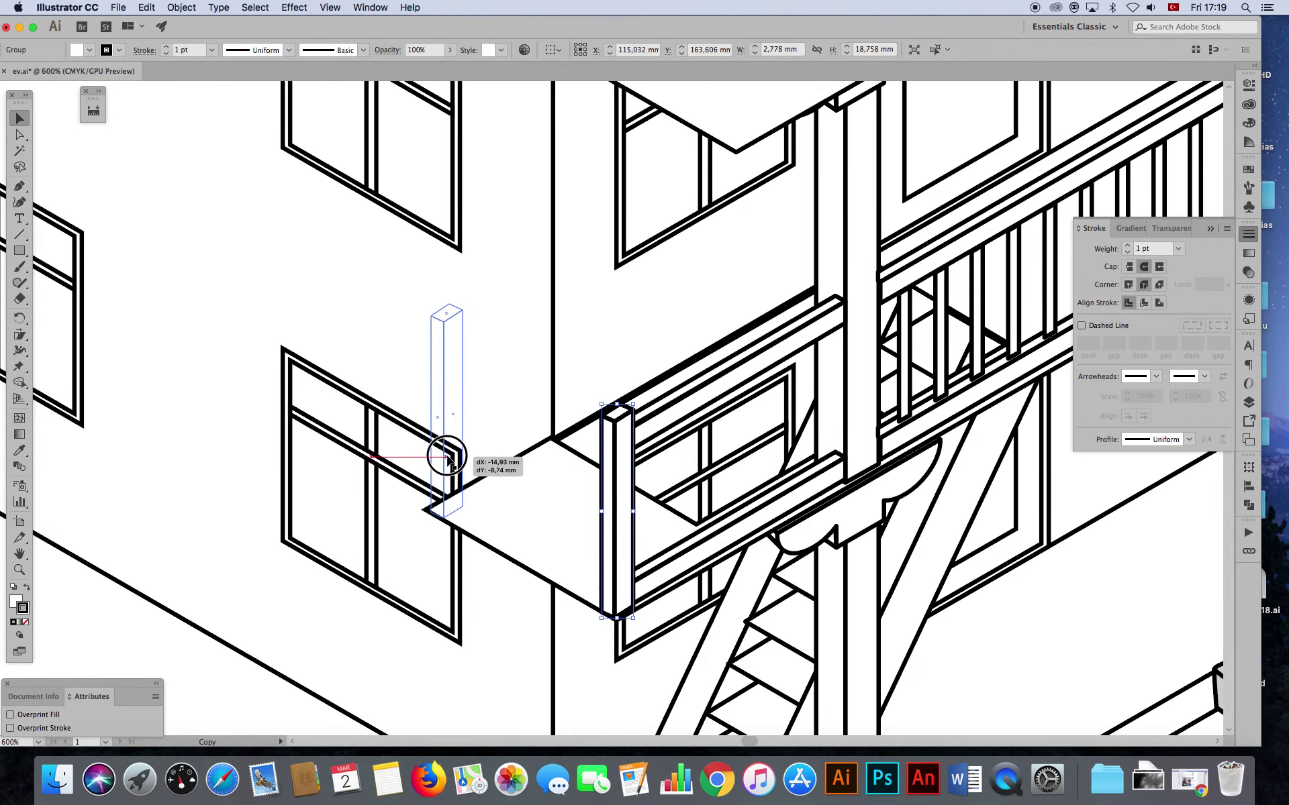
drag(448, 461, 448, 461)
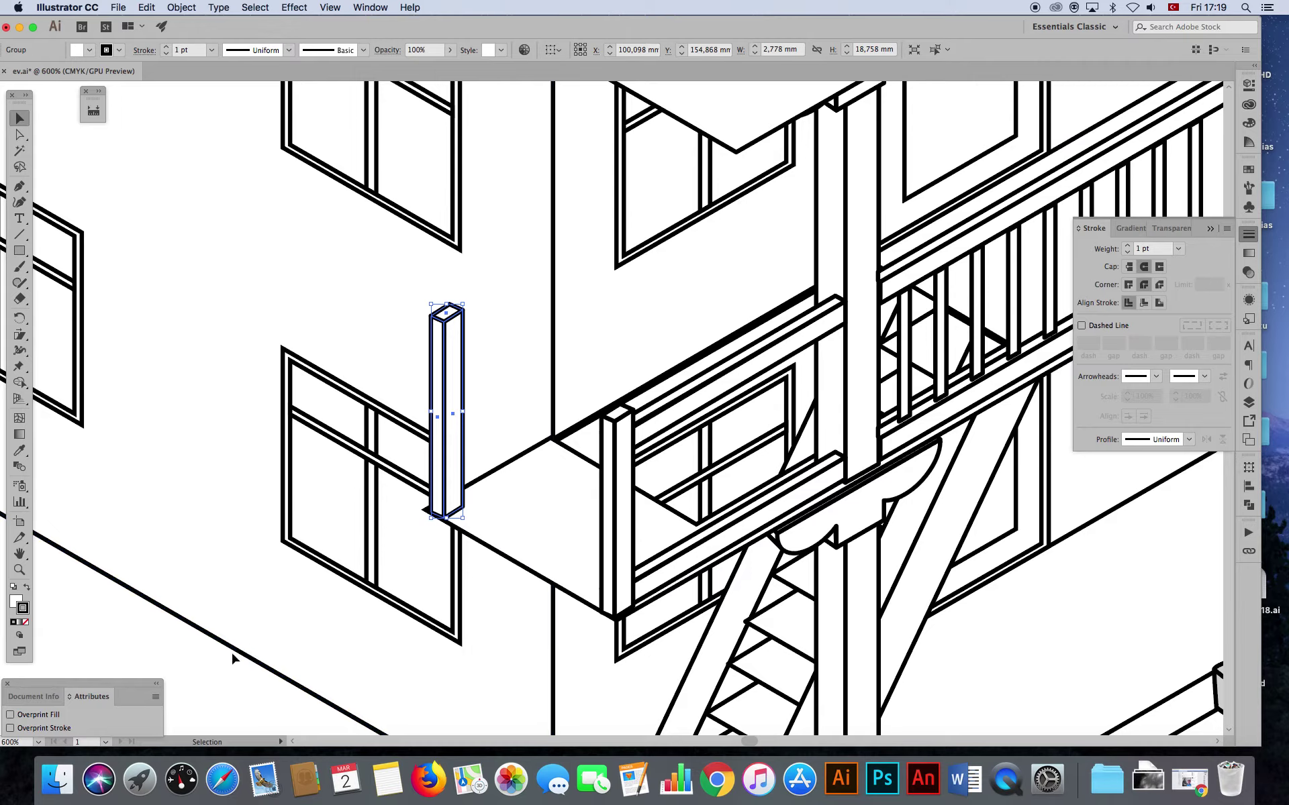
click(211, 658)
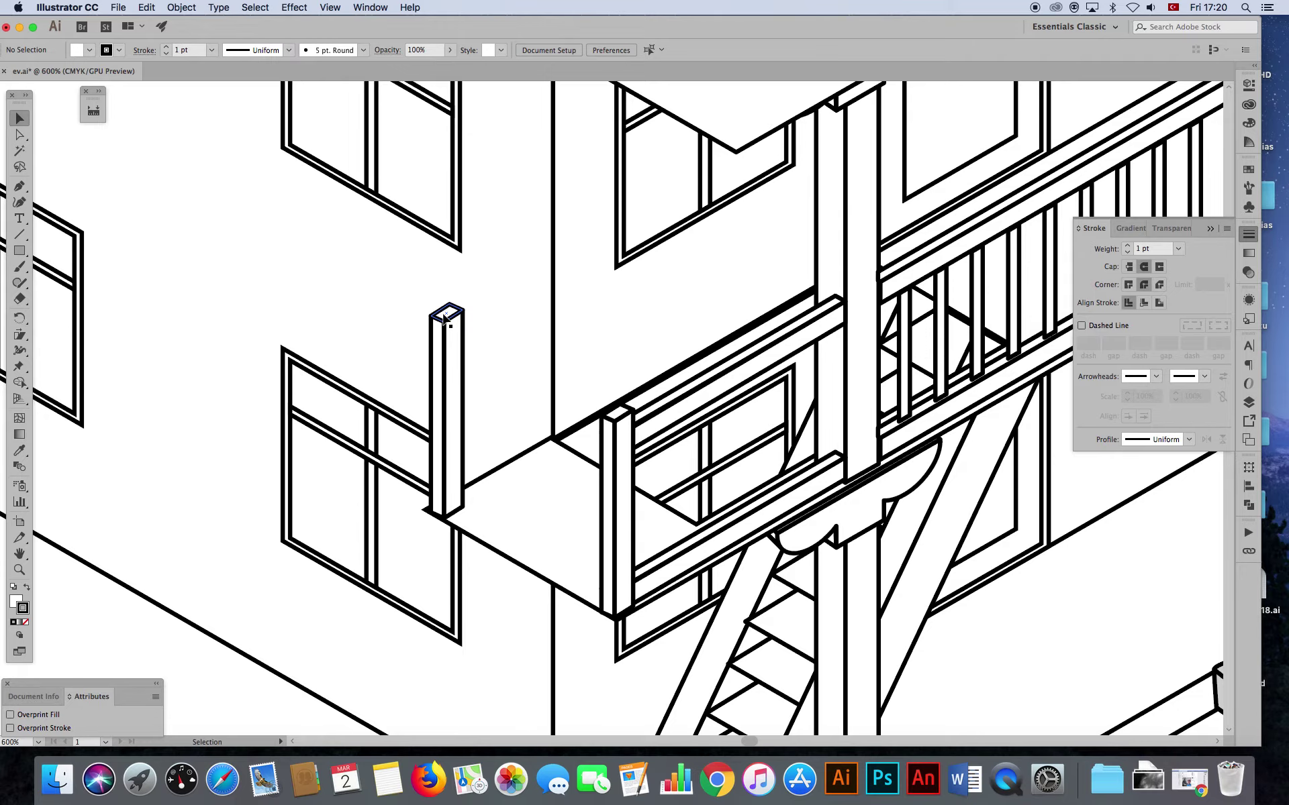
drag(446, 458, 479, 423)
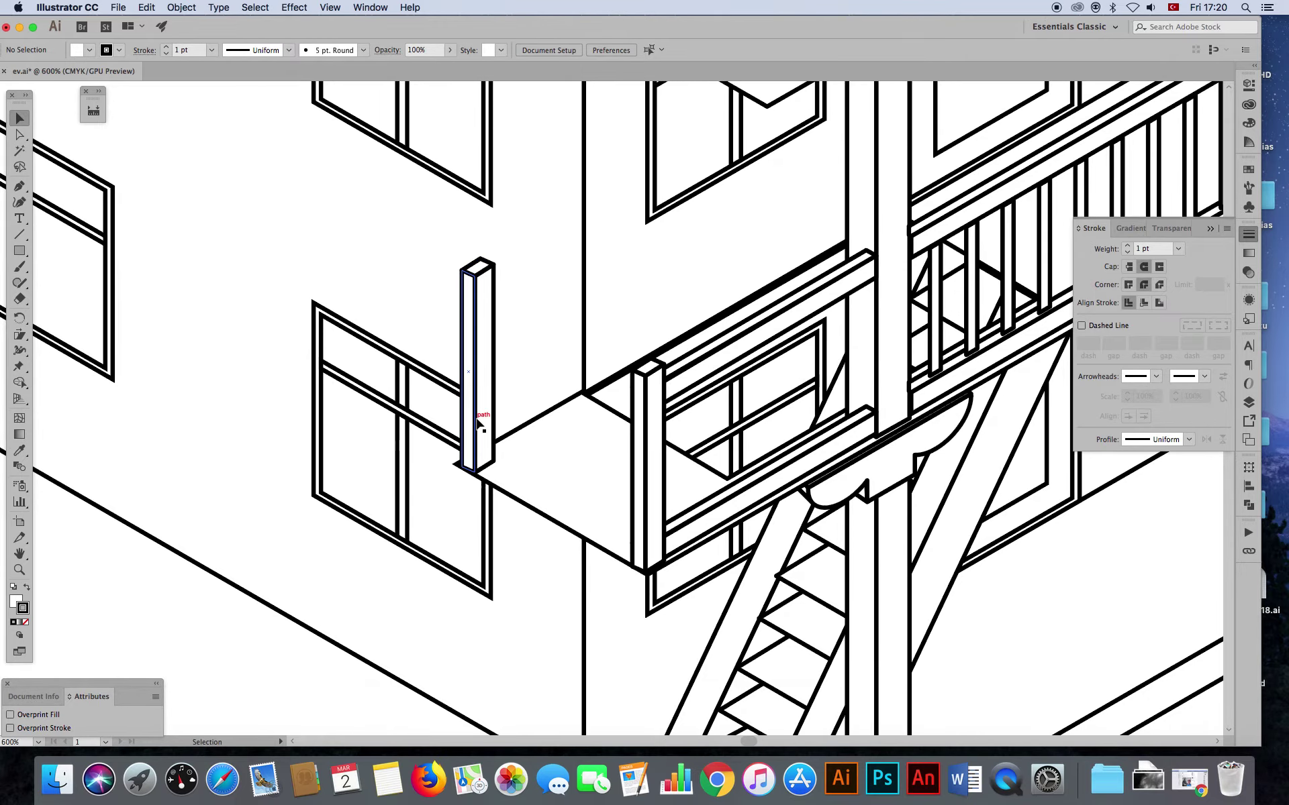
- Alt-drag a spare copy of the post below the balcony and pull off its diamond cap
drag(474, 312, 197, 626)
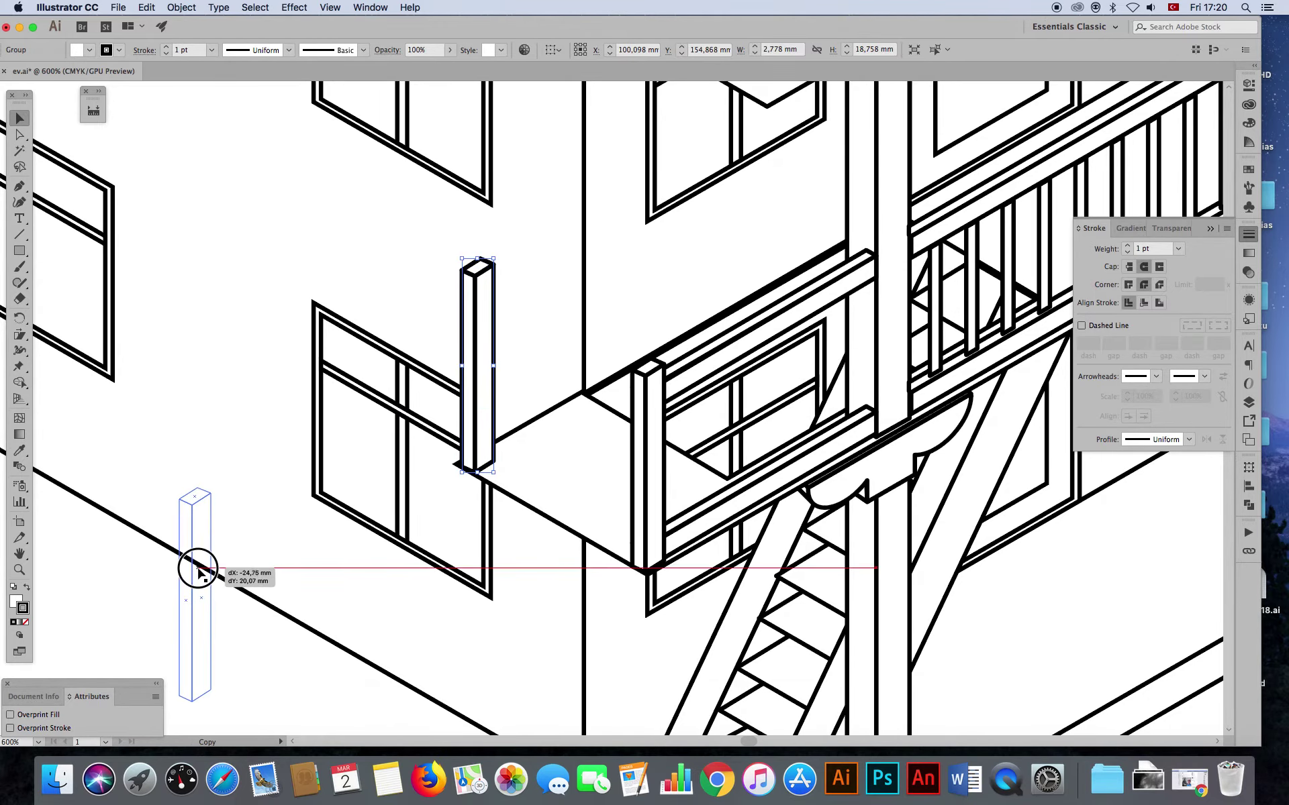
drag(197, 626, 180, 656)
drag(283, 639, 368, 542)
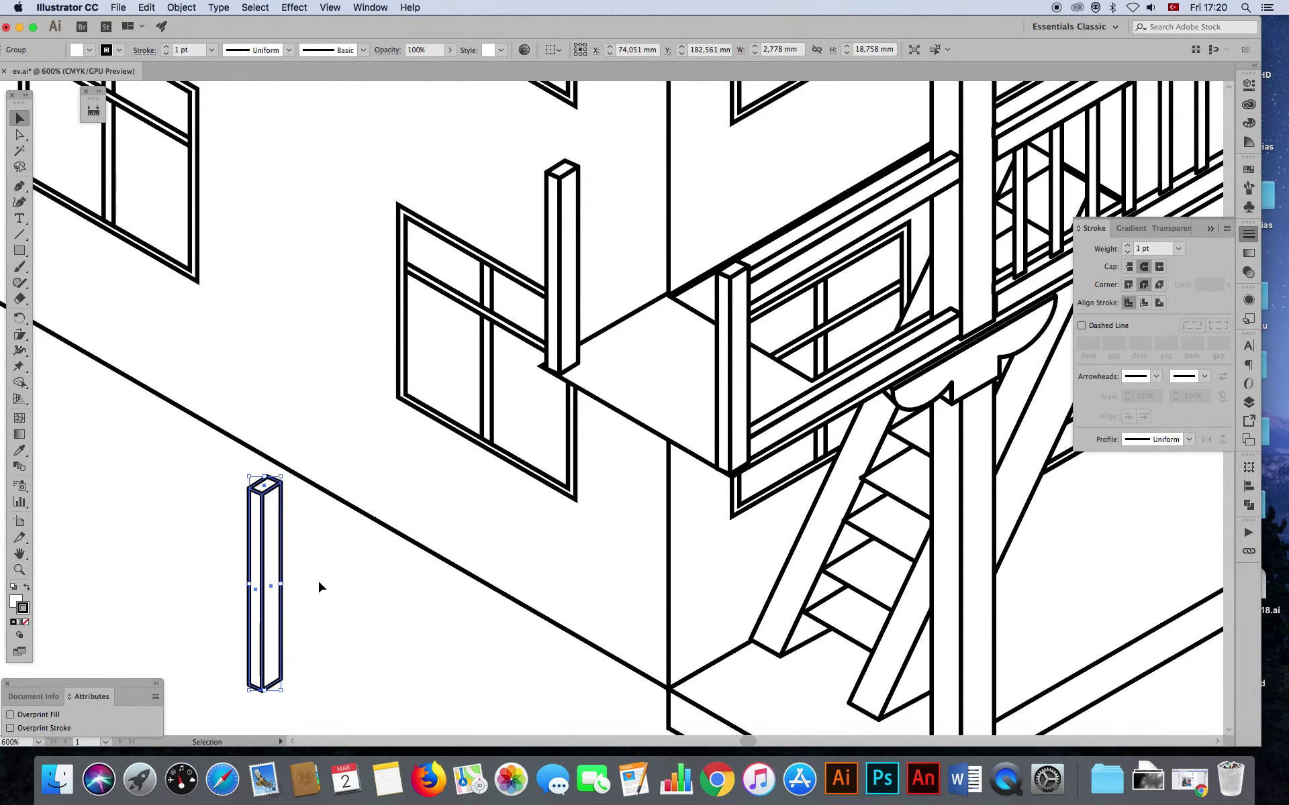
click(329, 576)
drag(267, 484, 185, 479)
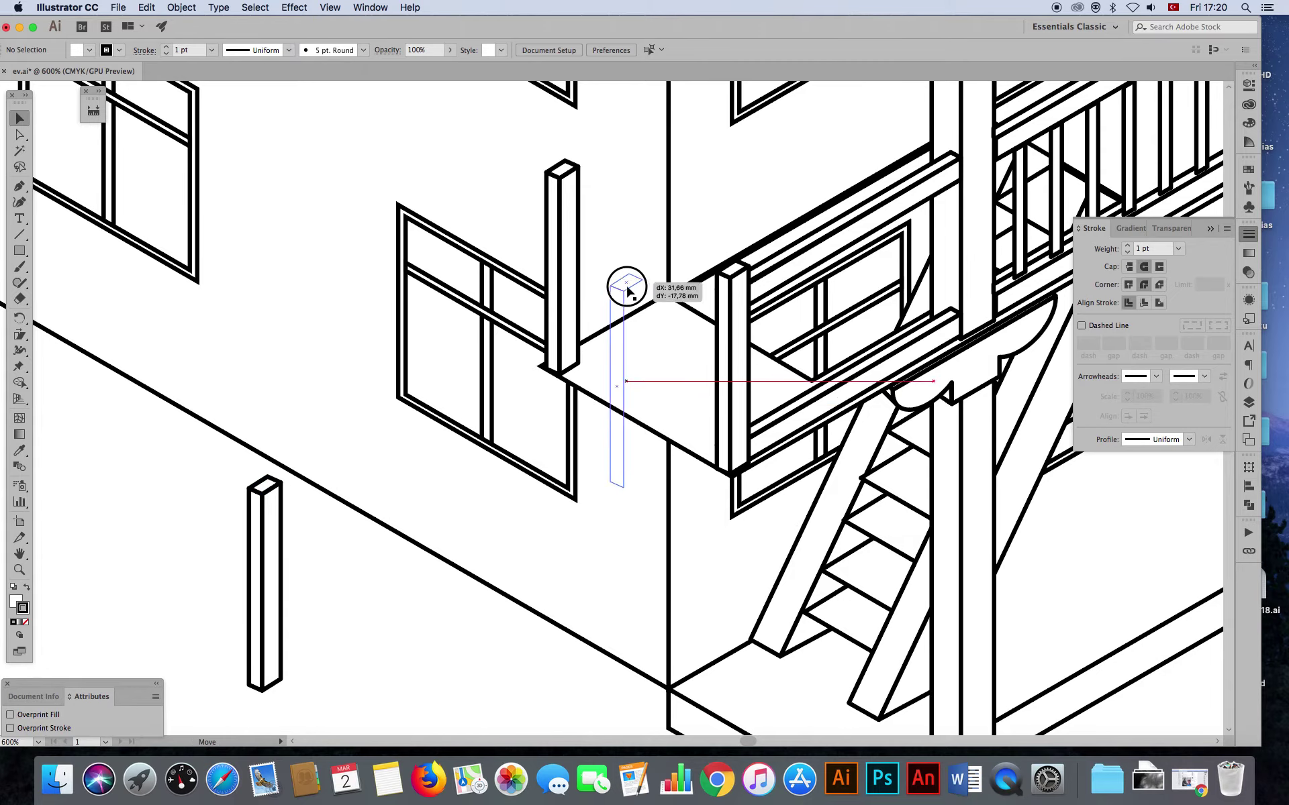
mouse_move(185, 475)
mouse_down()
mouse_move(236, 412)
mouse_move(140, 482)
mouse_up()
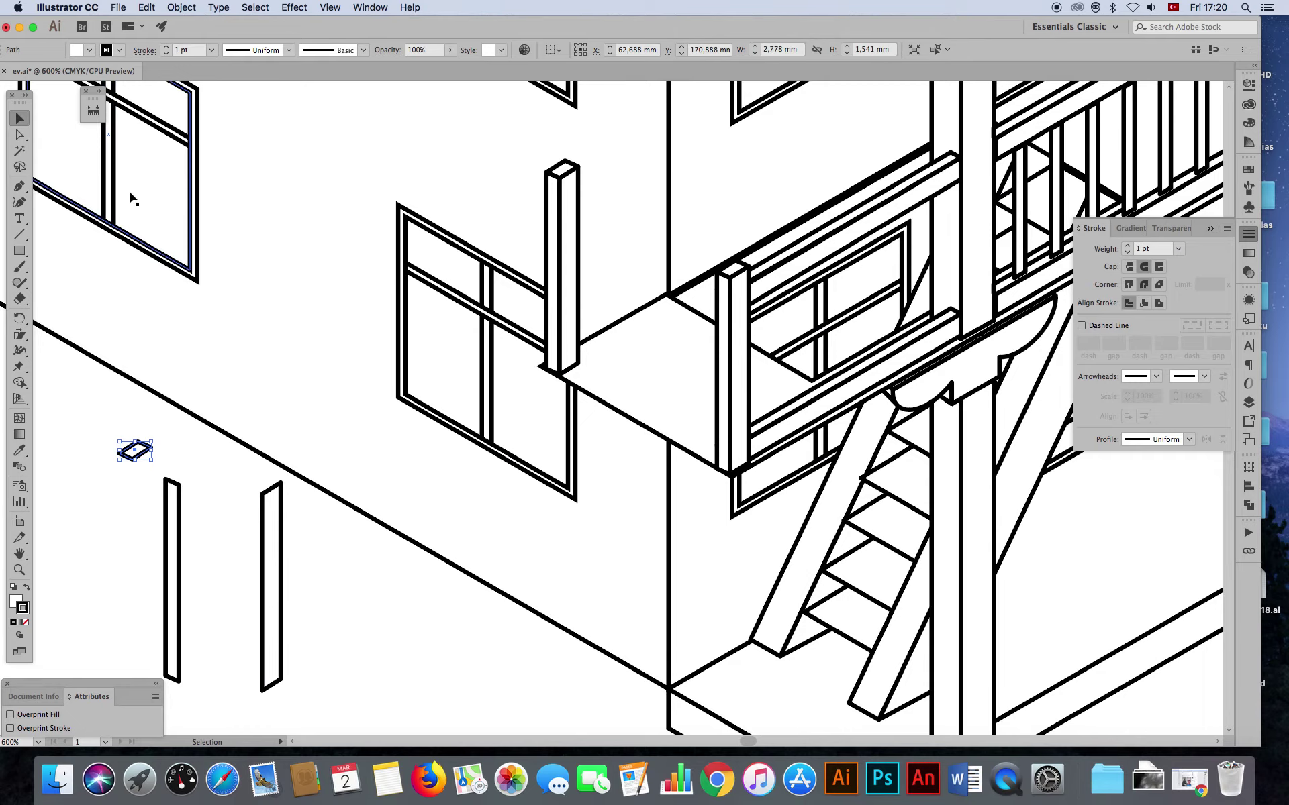
- Stretch the cap into a slanted bar and set it across both corner post tops
click(22, 138)
mouse_move(137, 451)
mouse_down()
mouse_move(200, 425)
mouse_move(338, 516)
mouse_up()
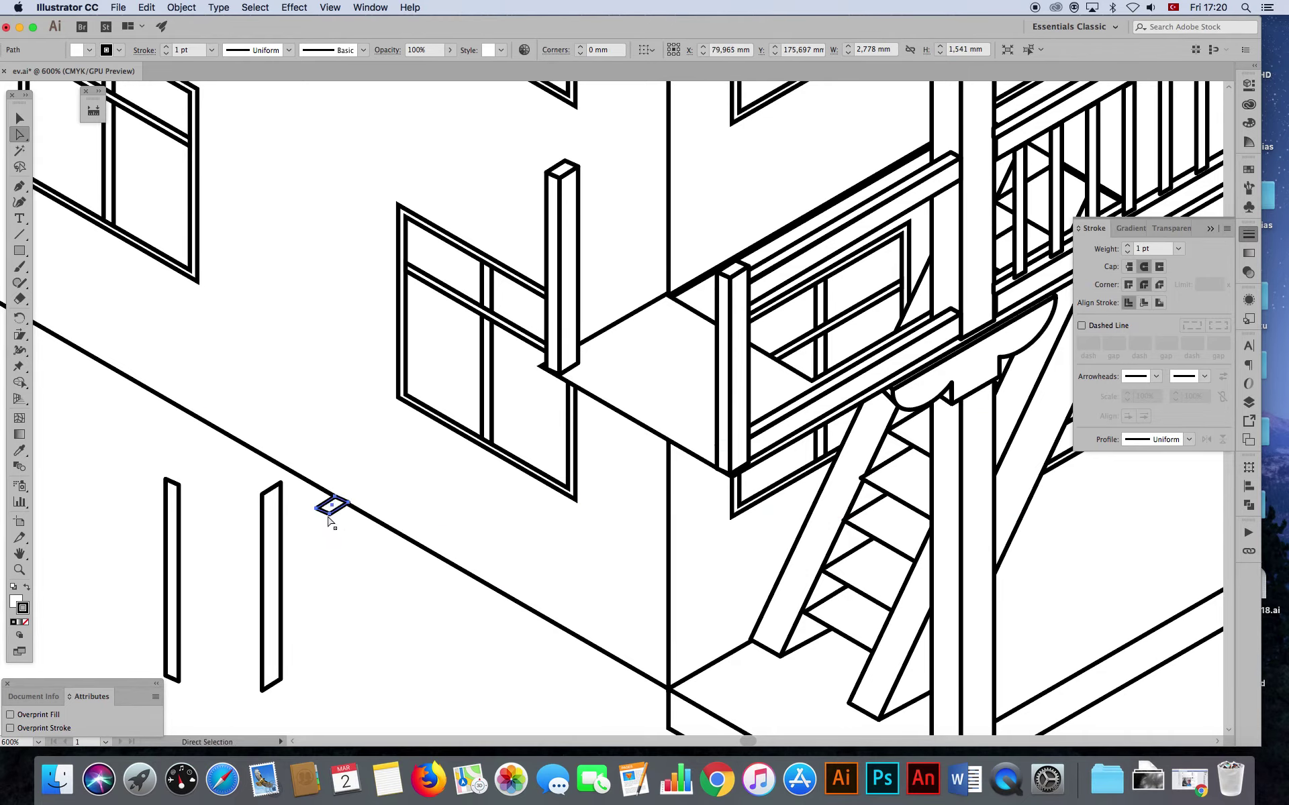
mouse_move(348, 502)
mouse_down()
mouse_move(447, 586)
mouse_move(502, 597)
mouse_up()
drag(501, 594, 501, 595)
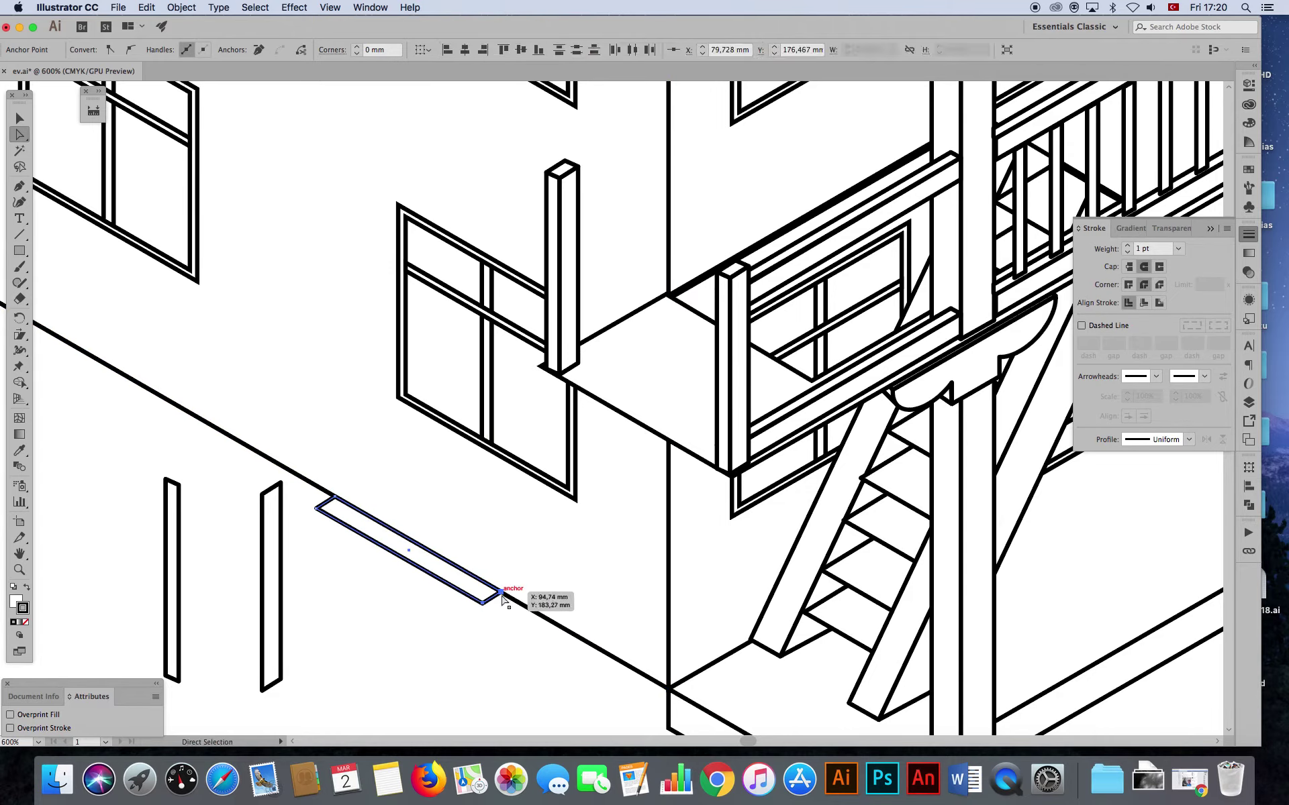
key(v)
click(383, 578)
drag(396, 563, 655, 243)
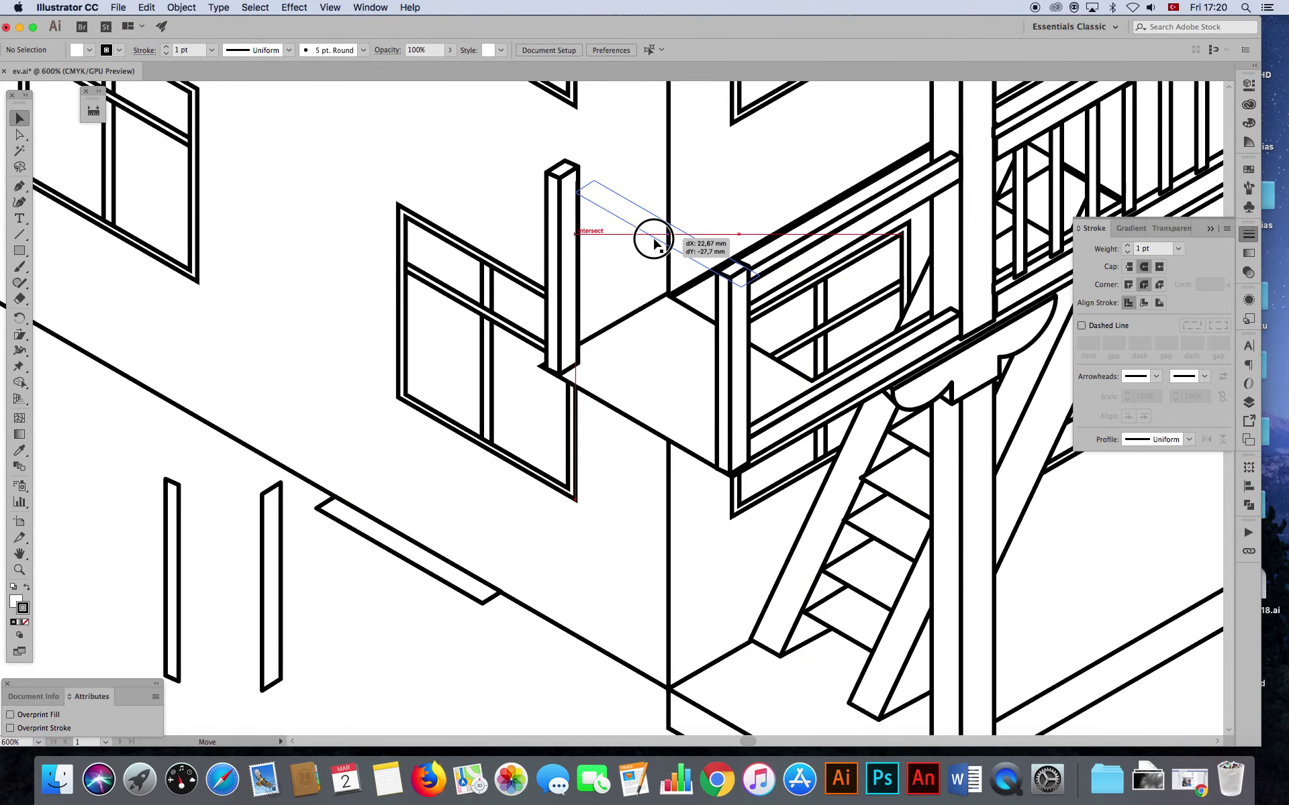
drag(654, 243, 639, 243)
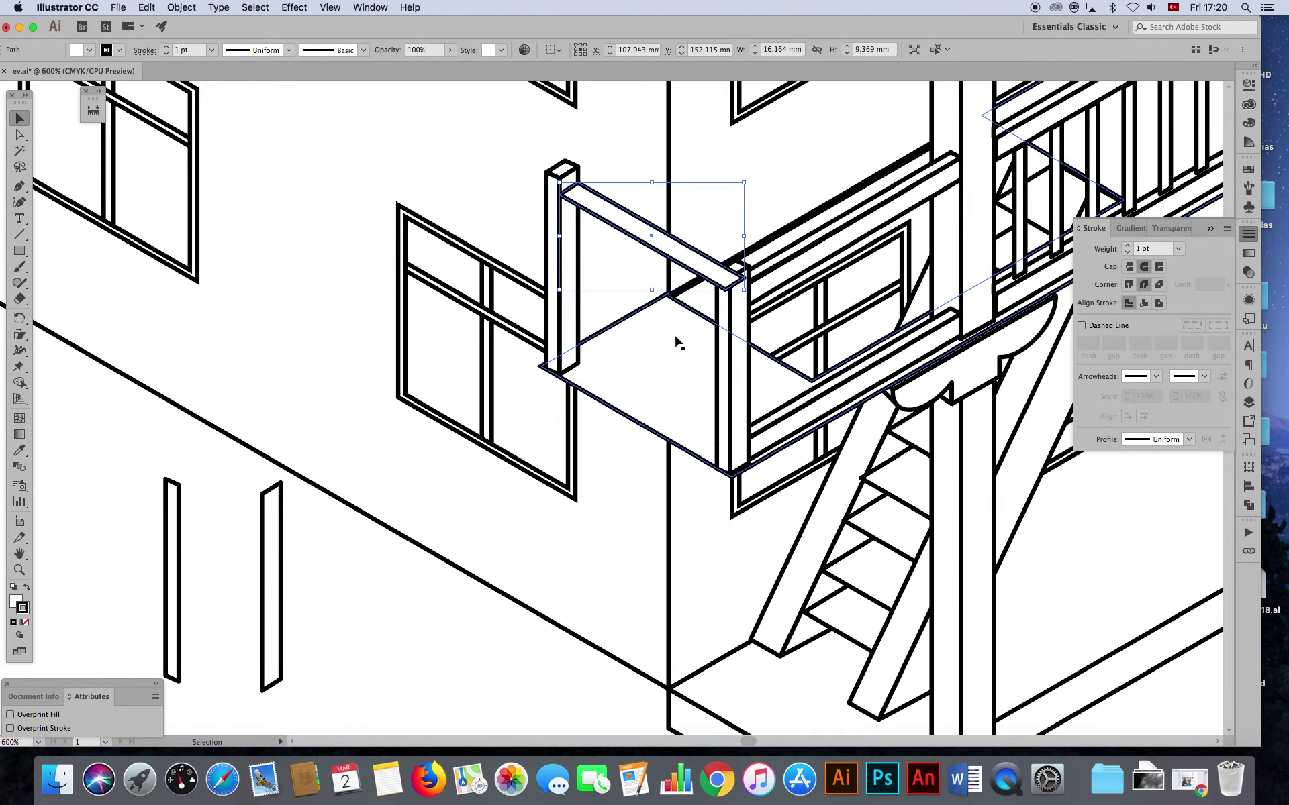
- Copy the balcony rail bar and paste a duplicate in place
click(738, 361)
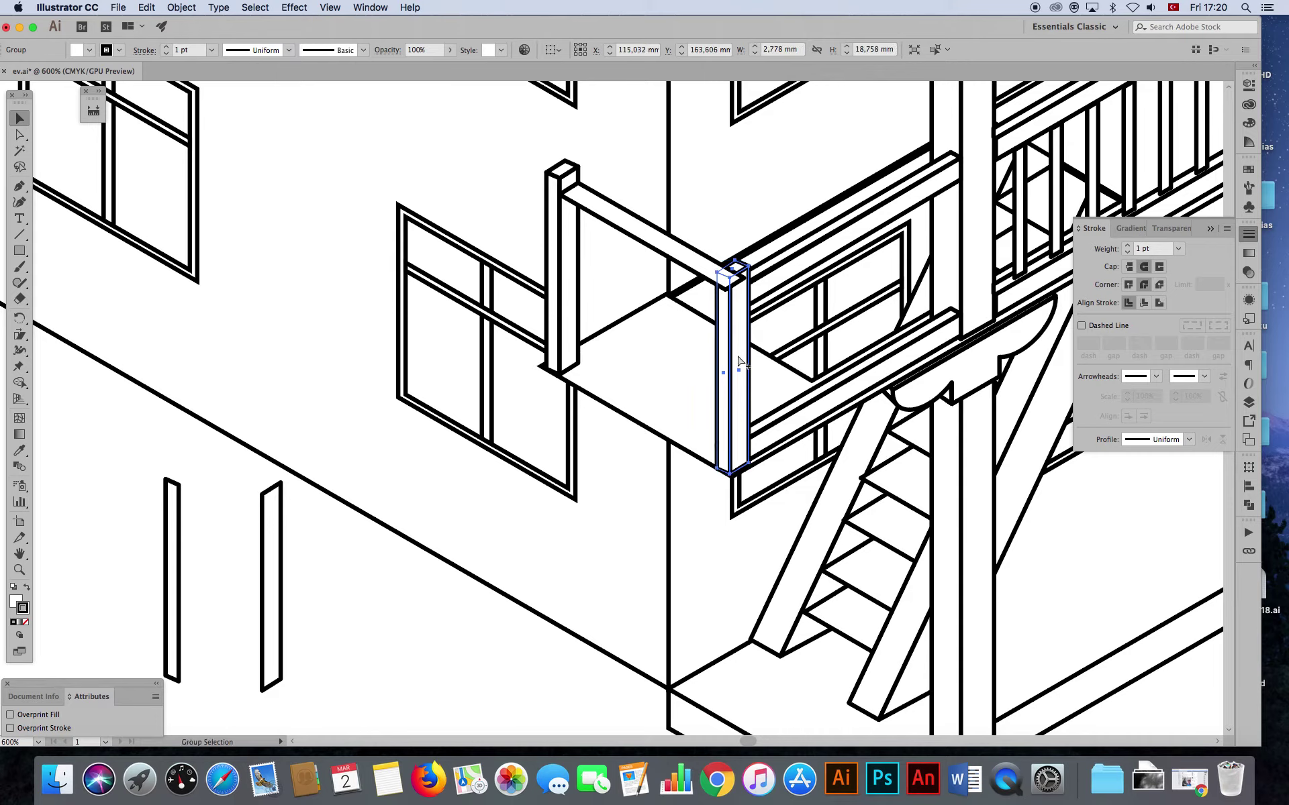
shift+click(633, 226)
click(182, 8)
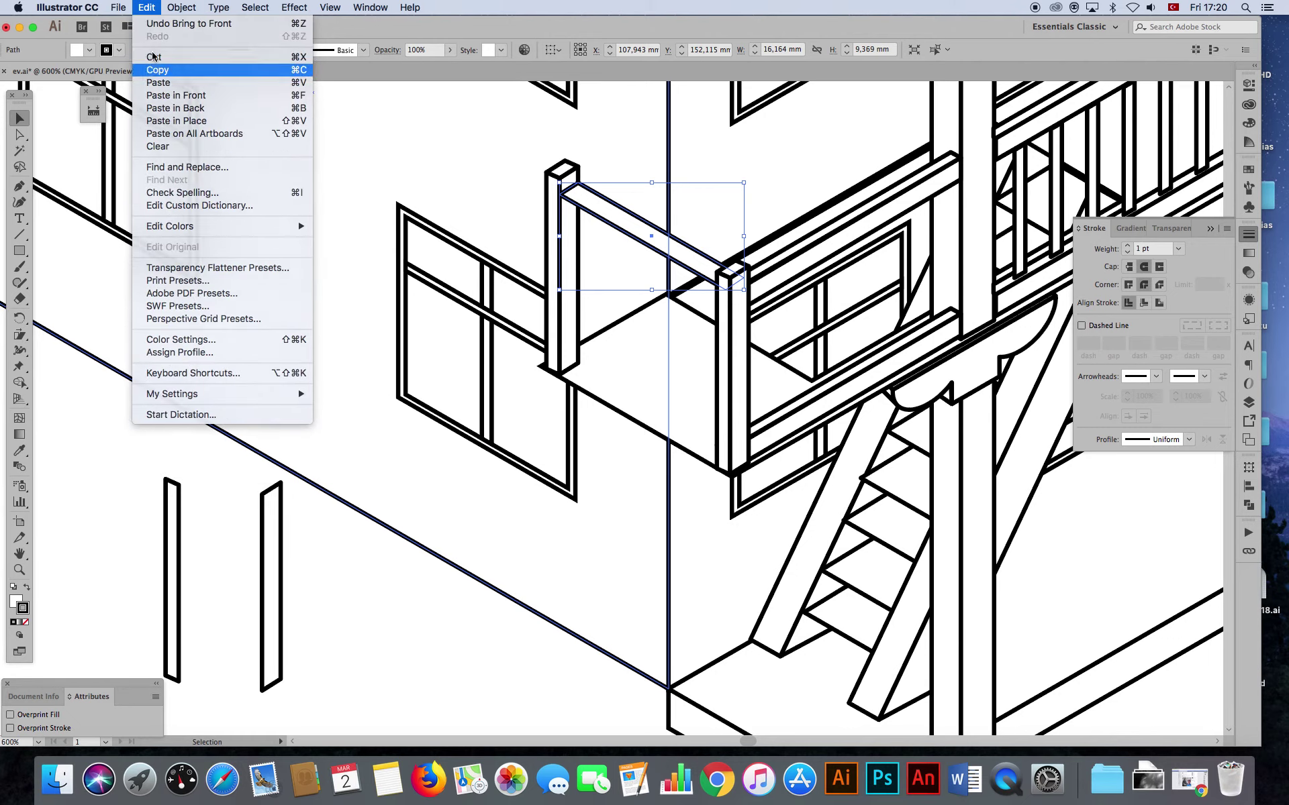
click(154, 67)
click(147, 7)
click(166, 96)
- Drag the rail copy's end point down so it meets the front corner post
key(a)
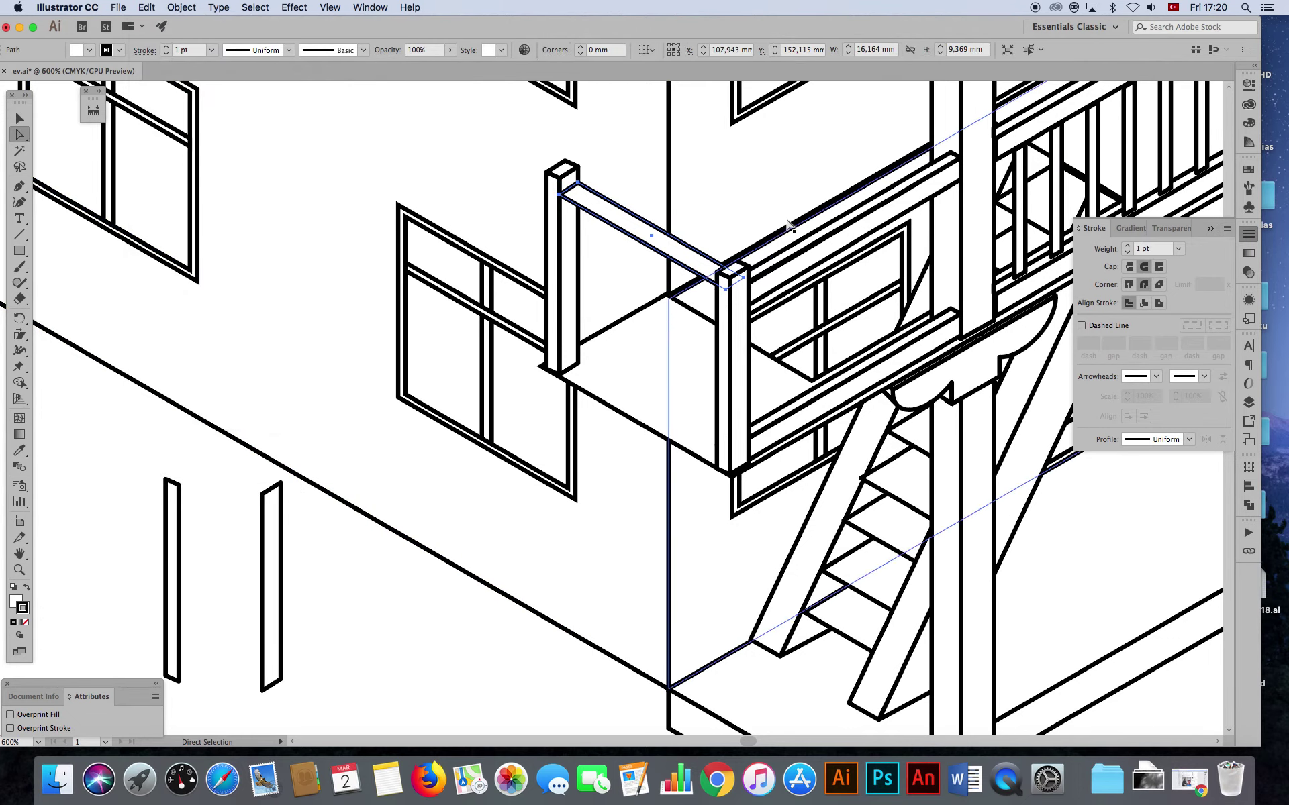
click(577, 182)
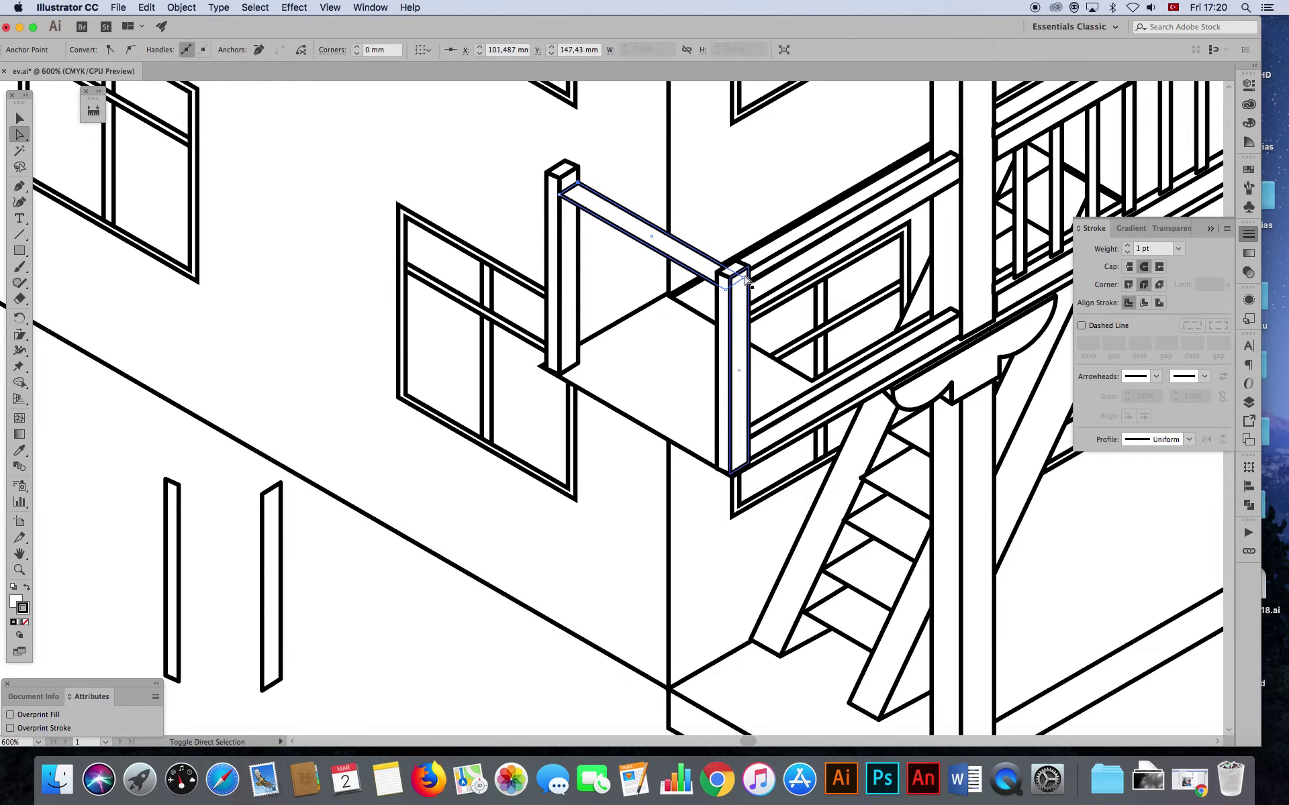
drag(740, 285, 725, 310)
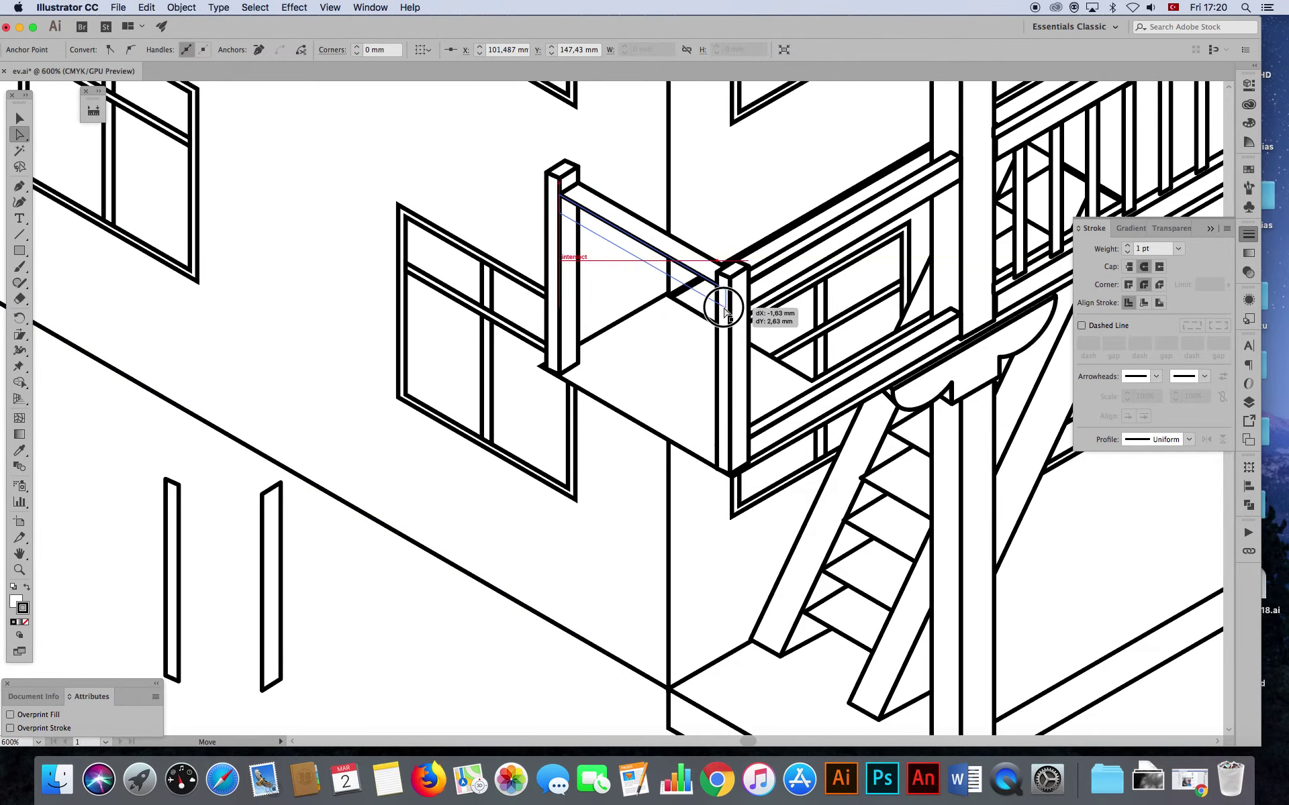
drag(724, 310, 724, 306)
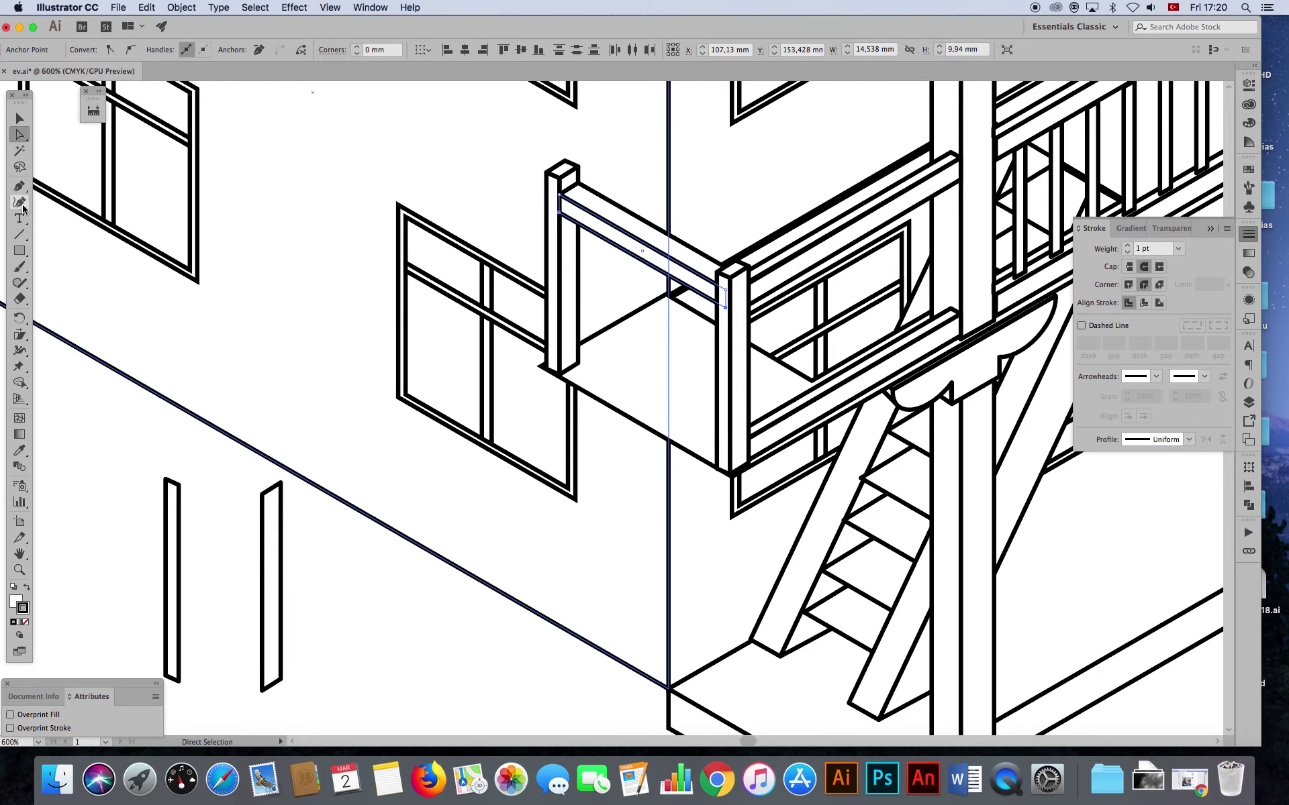
click(22, 118)
- Alt-drag a copy of the top rail down to the balcony floor
click(423, 613)
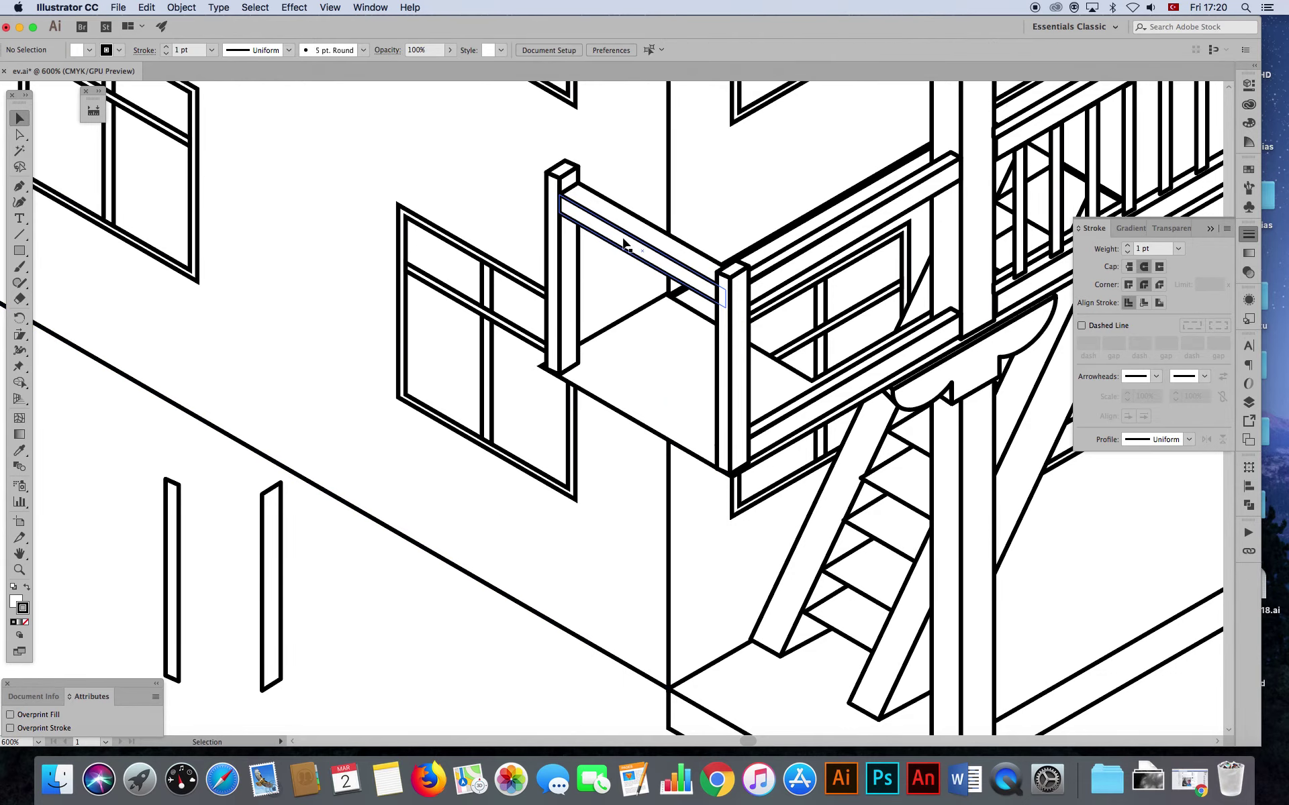
click(578, 196)
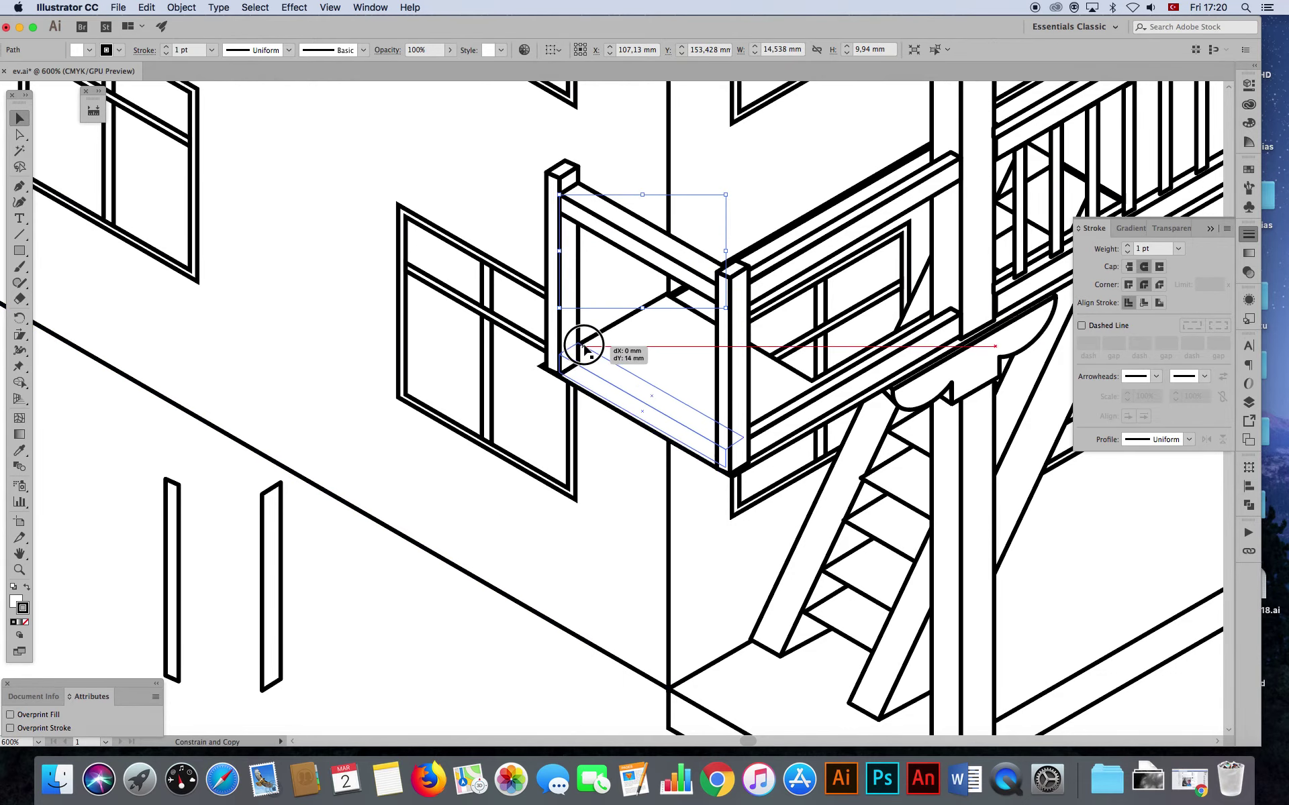
drag(580, 191, 584, 349)
click(497, 609)
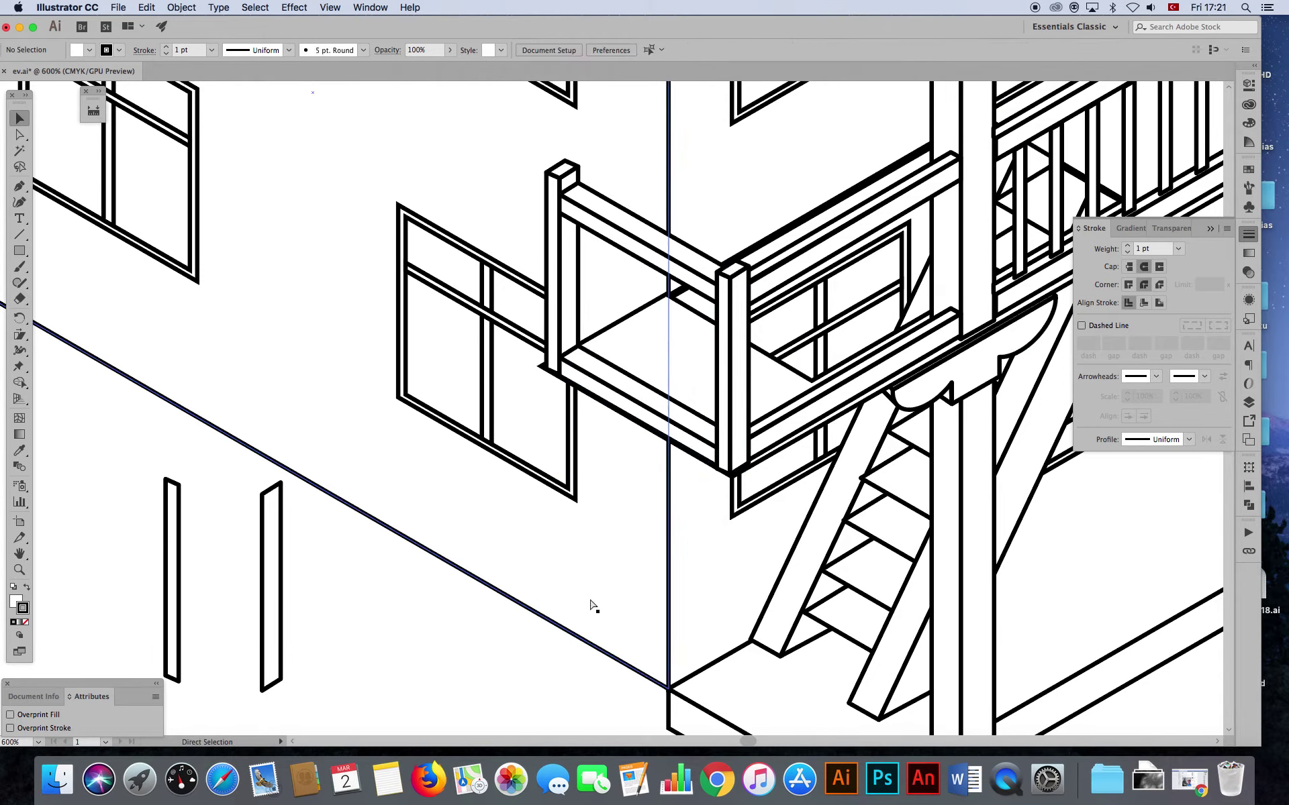
- Move a vertical post into the balcony's short side and raise it inside the railing
drag(173, 523, 591, 262)
drag(594, 420, 592, 366)
key(ctrl+z)
key(ctrl+z)
key(ctrl+z)
drag(601, 270, 601, 225)
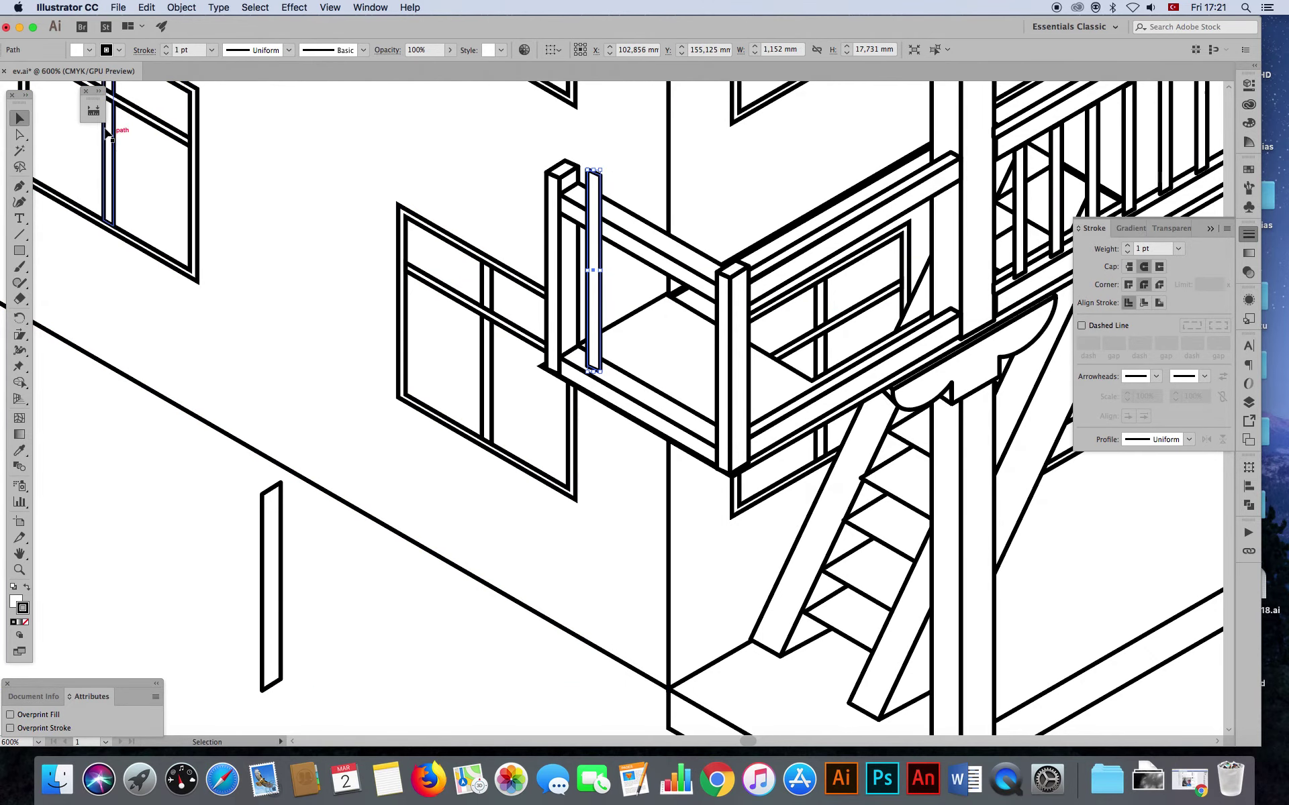
- Pull the post's top anchor down so the post ends at the rail
key(a)
click(591, 173)
drag(591, 173, 604, 225)
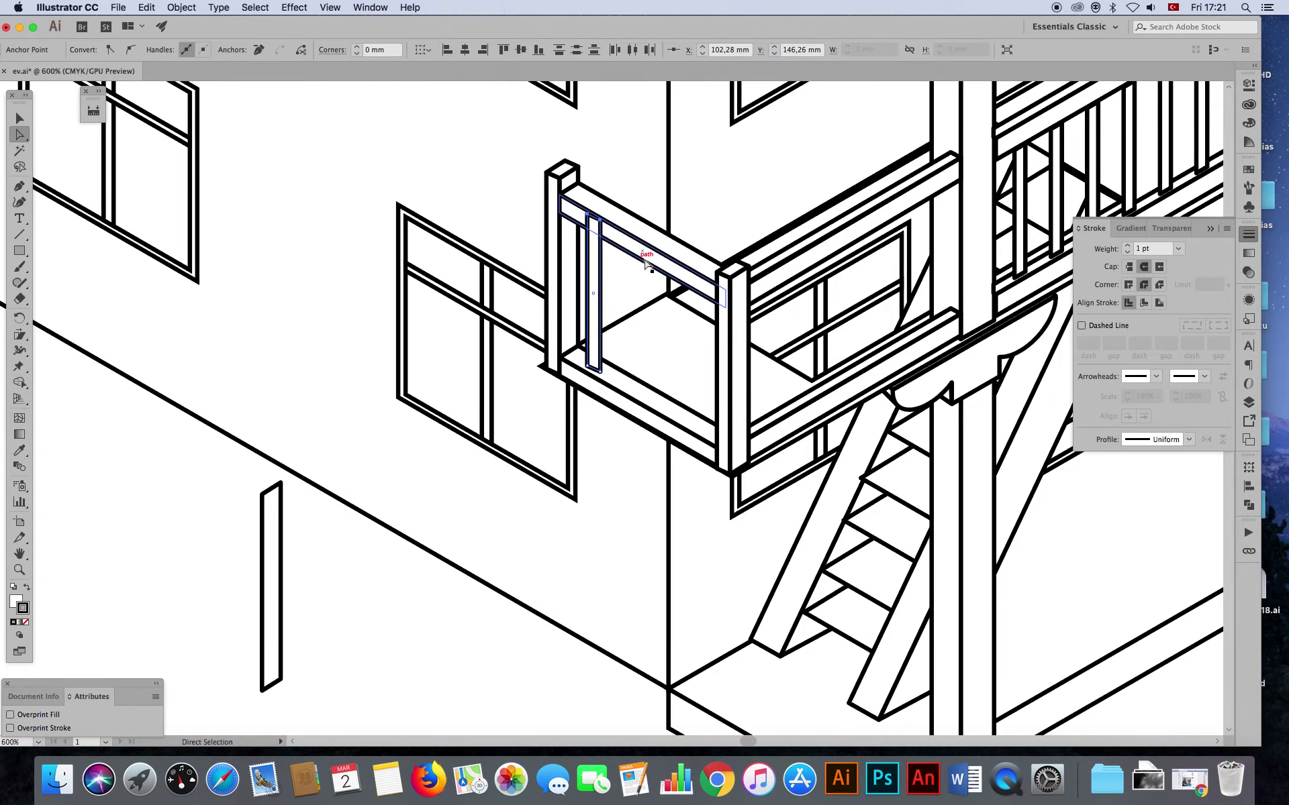
key(v)
click(540, 651)
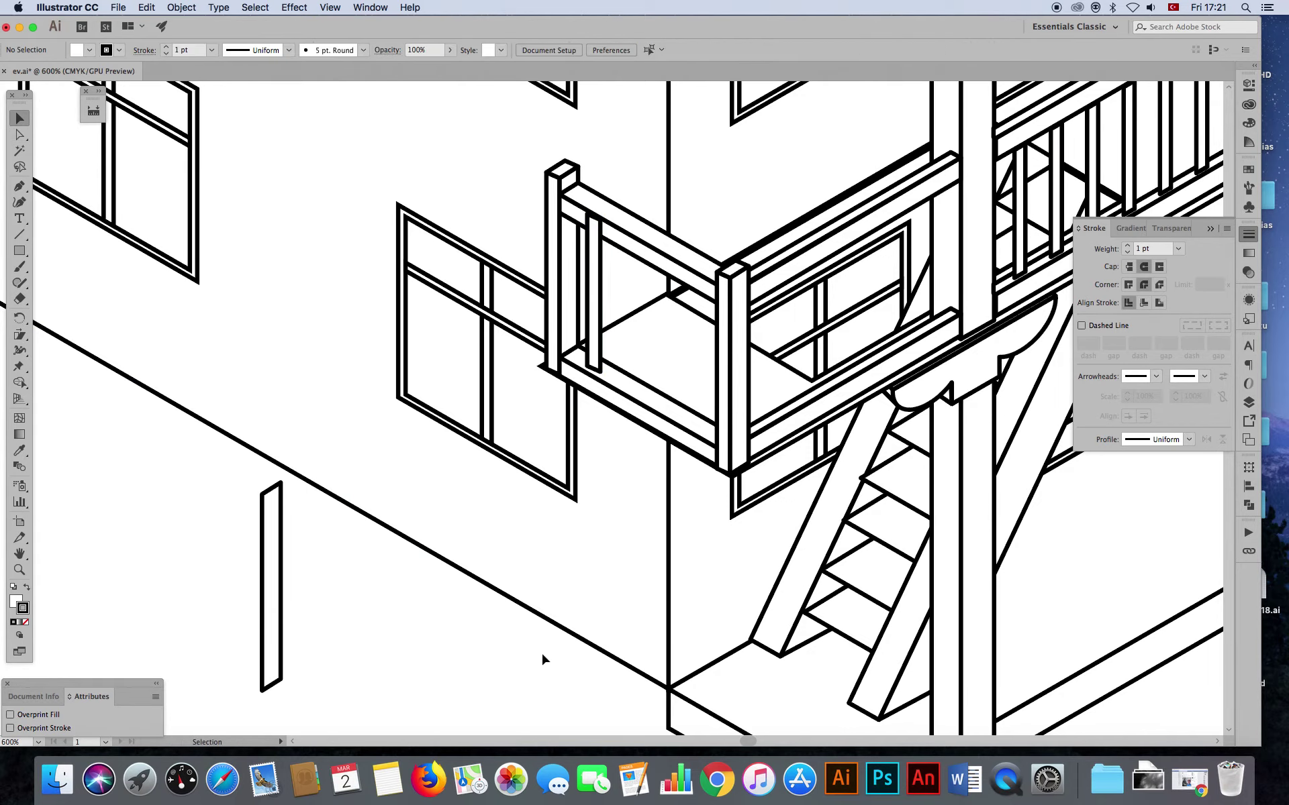
- Copy the post rightward as balusters and keep the handrail on top
drag(604, 314, 661, 344)
shift+click(595, 302)
click(597, 204)
key(ctrl+z)
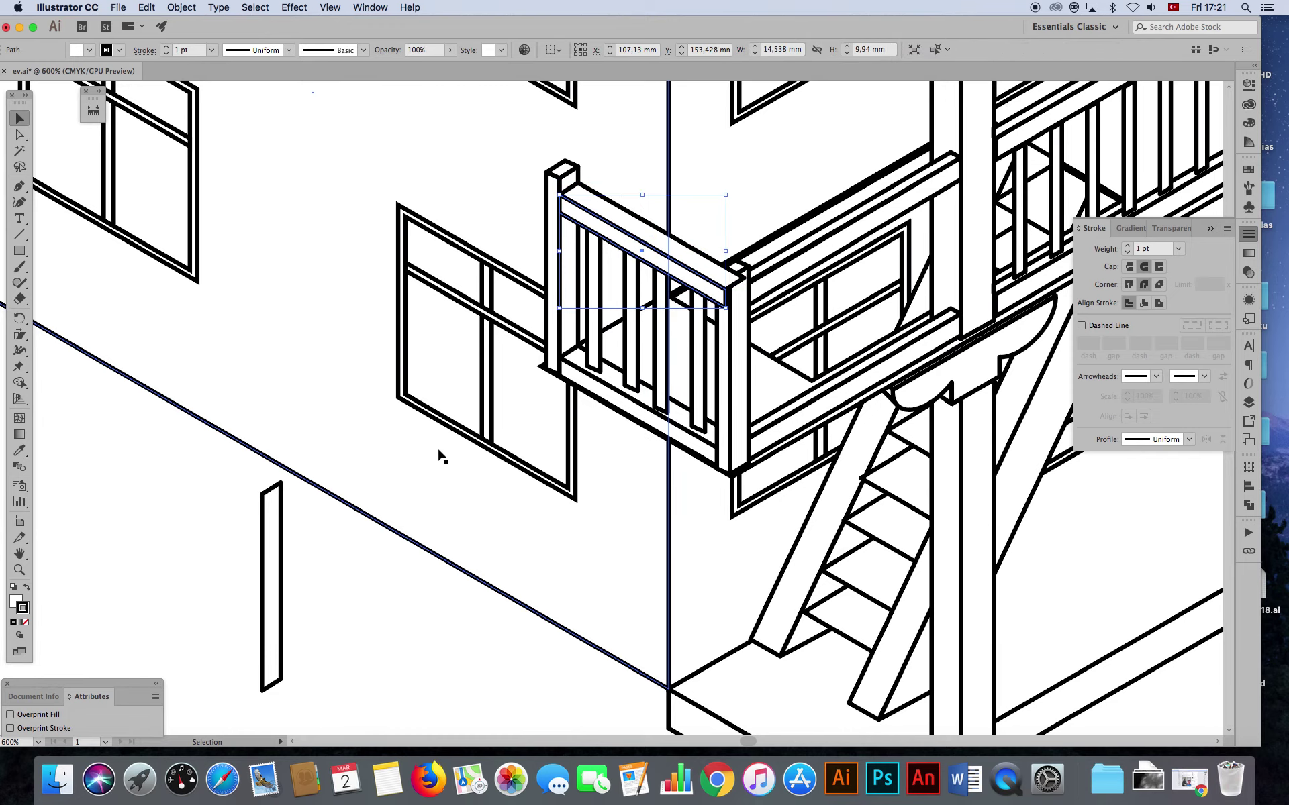
drag(260, 566, 380, 566)
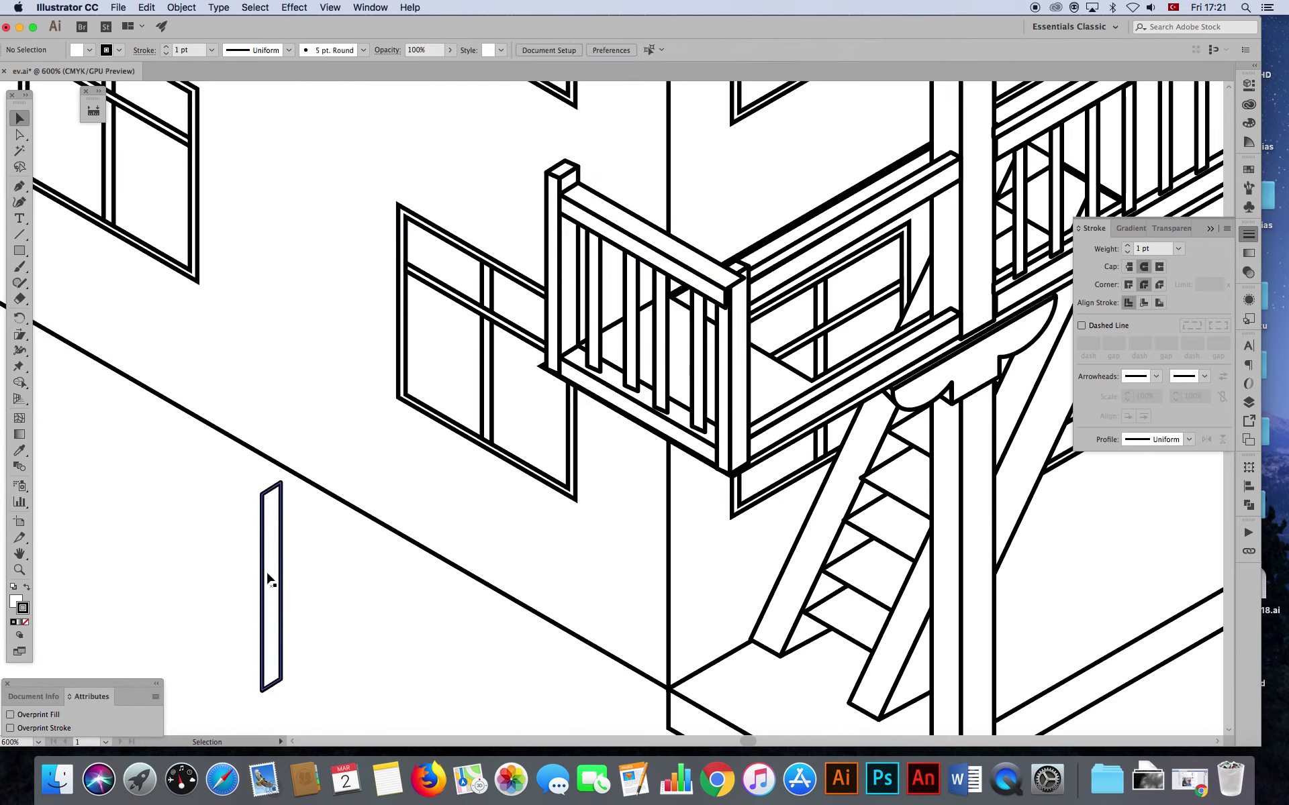
- Zoom in on the balcony's bottom corner and switch to Outline view
click(20, 569)
drag(721, 395, 808, 484)
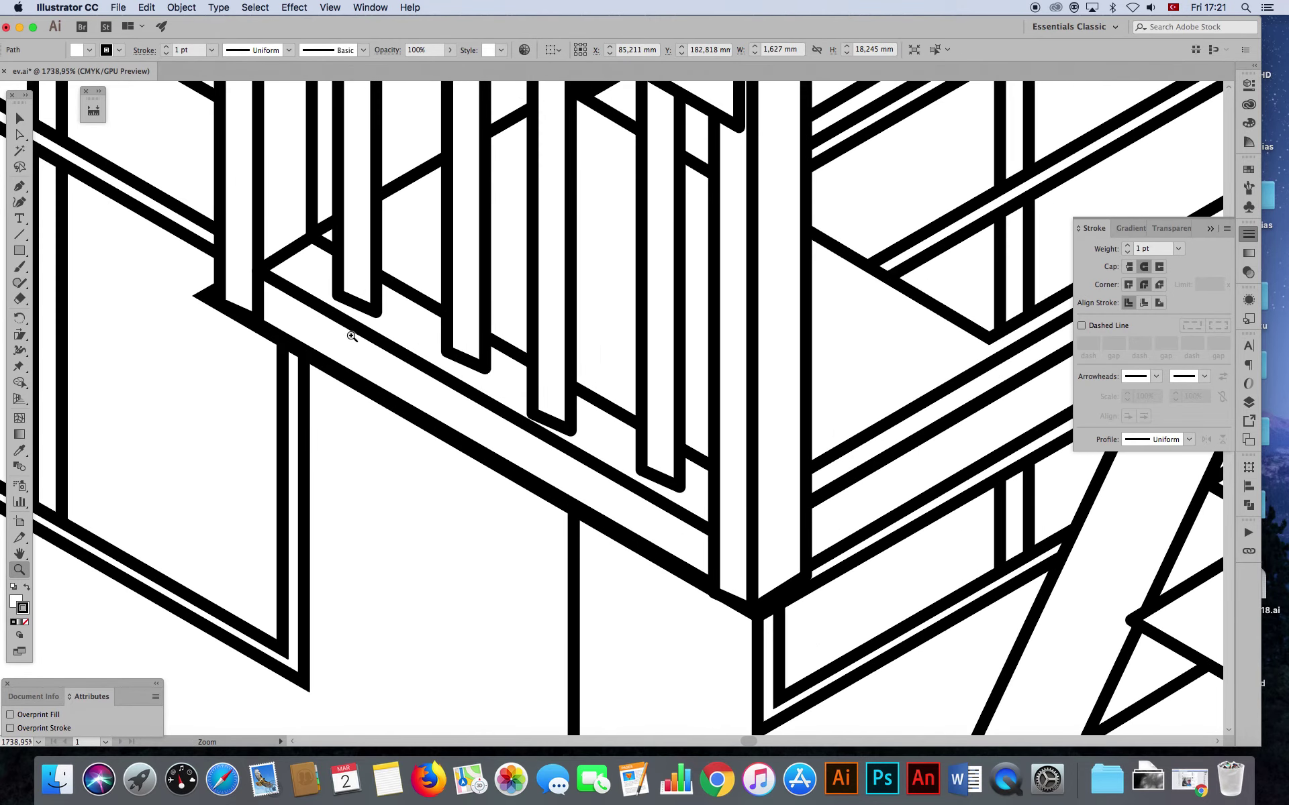
key(v)
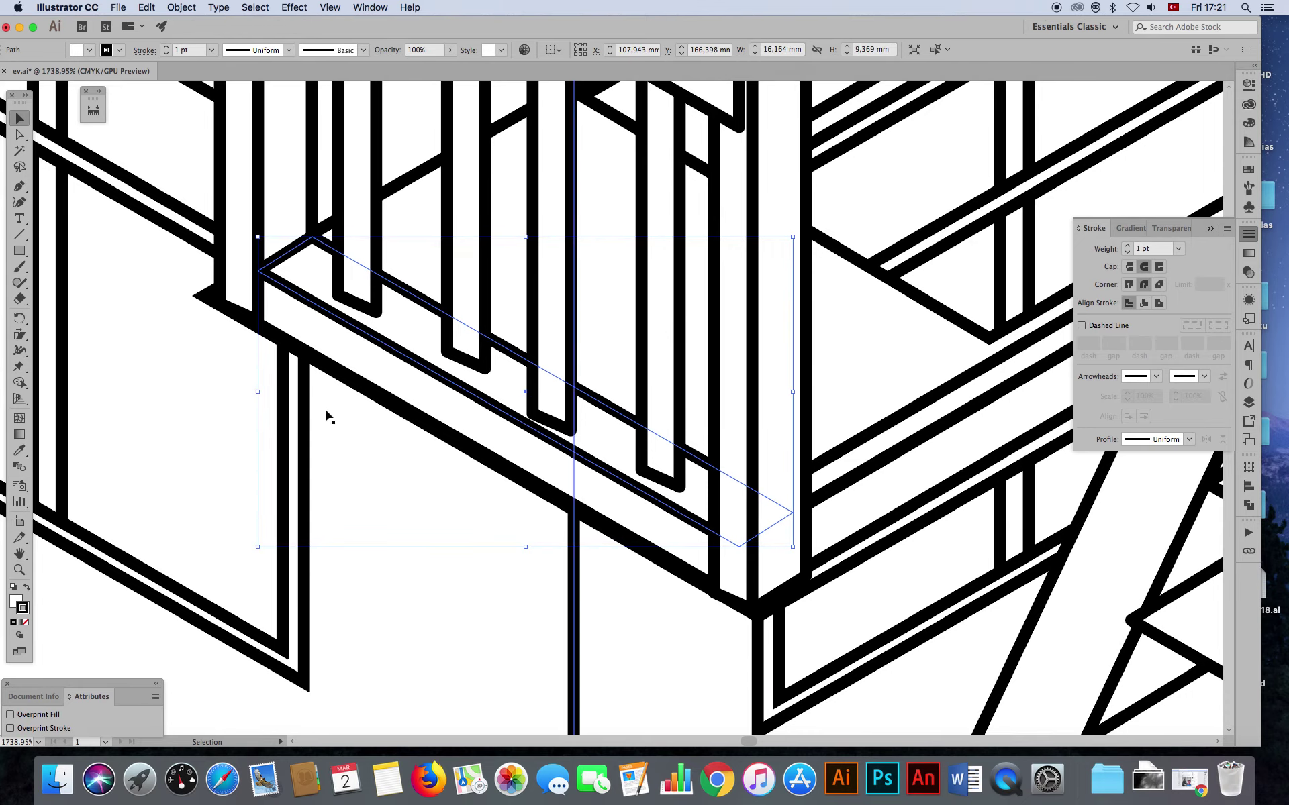
click(339, 414)
key(a)
click(346, 417)
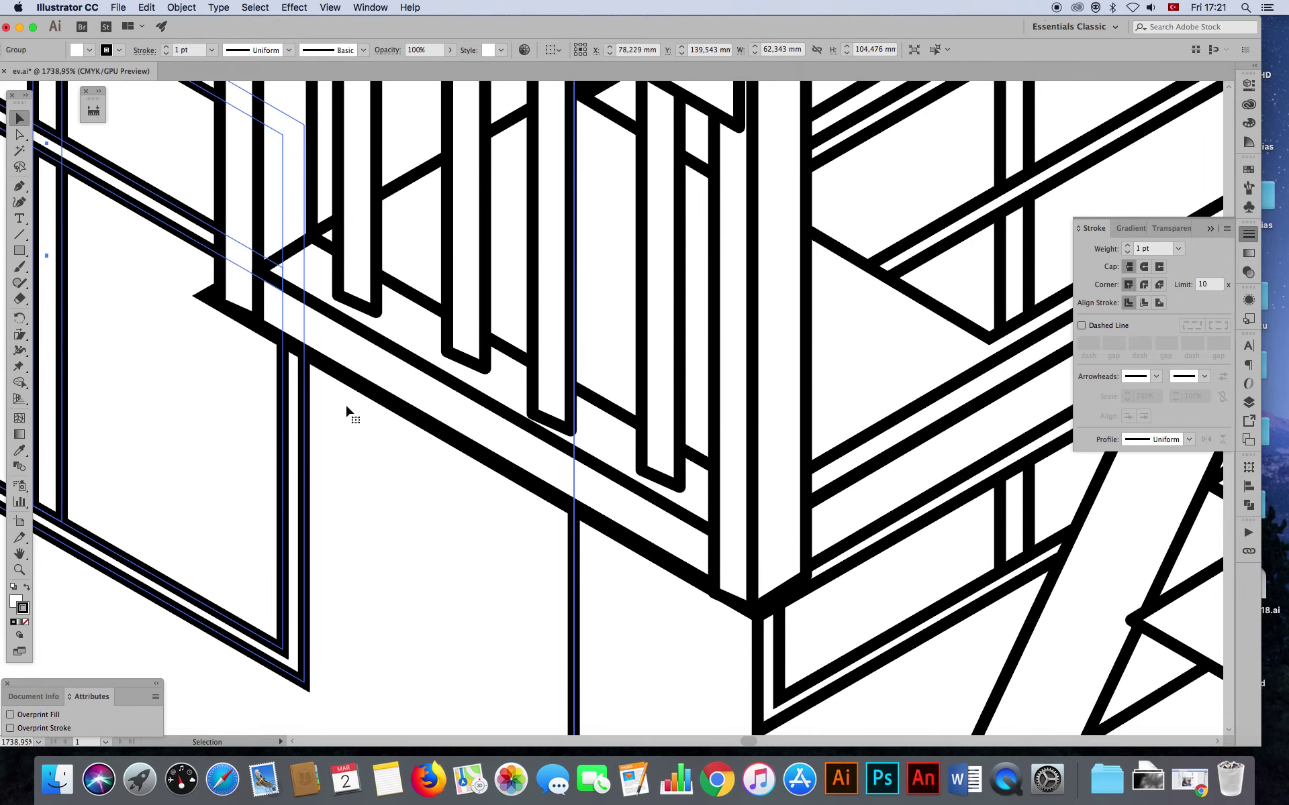
key(ctrl+y)
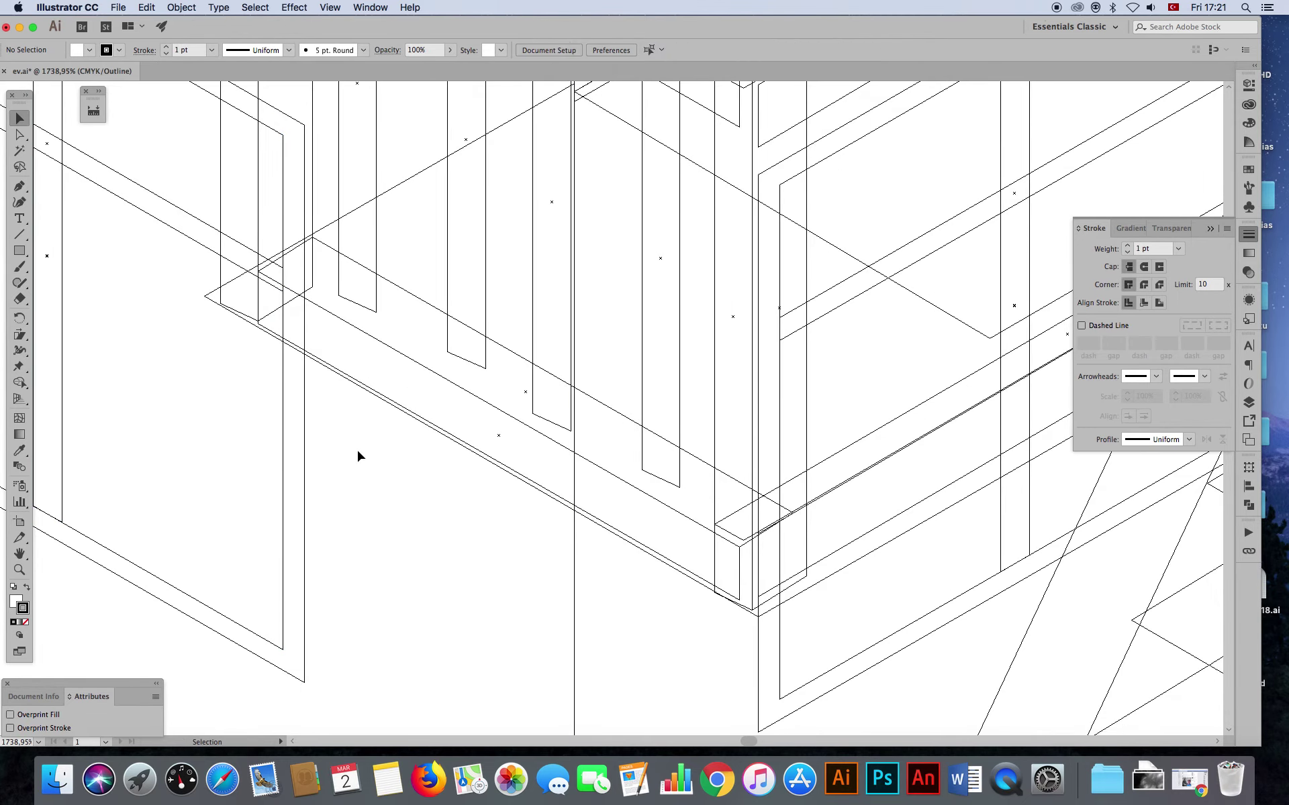
- Extend a baluster's bottom corners down to the balcony floor
key(a)
click(360, 304)
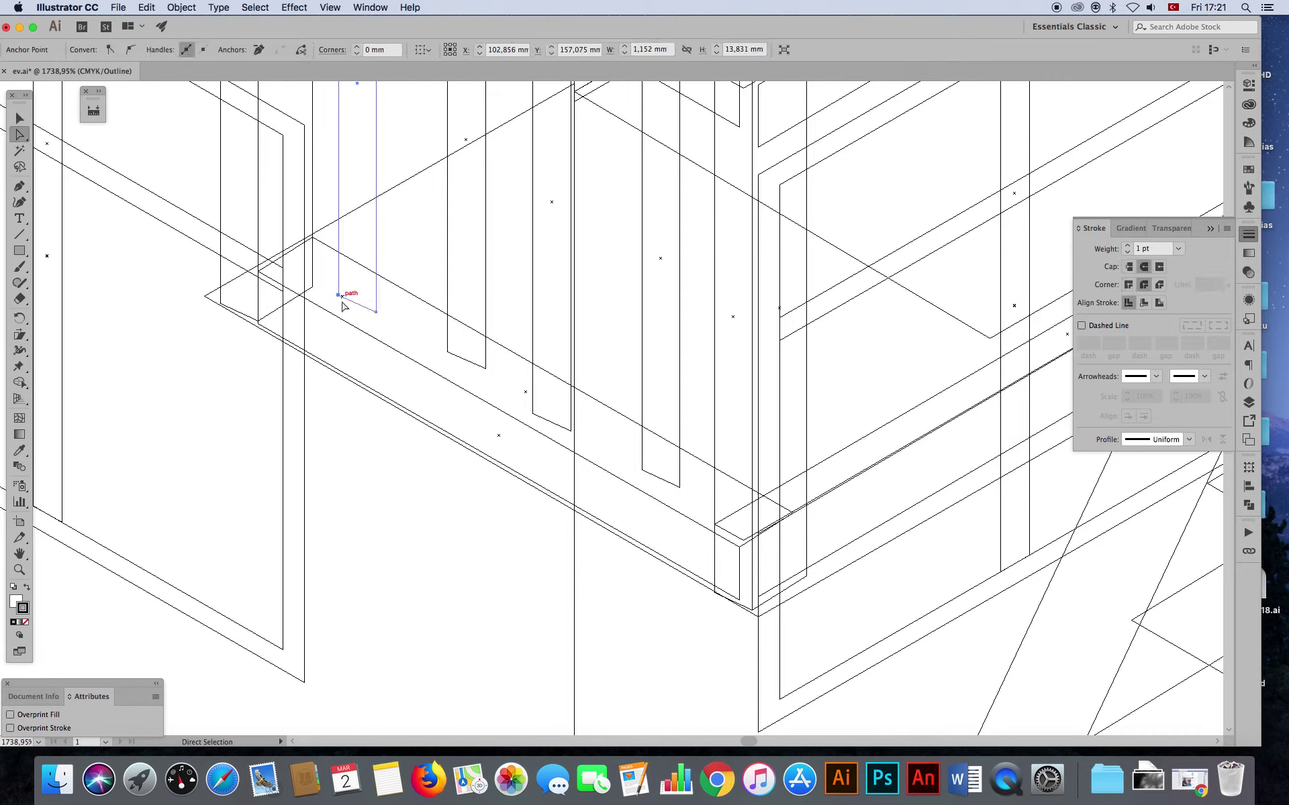
drag(338, 296, 337, 316)
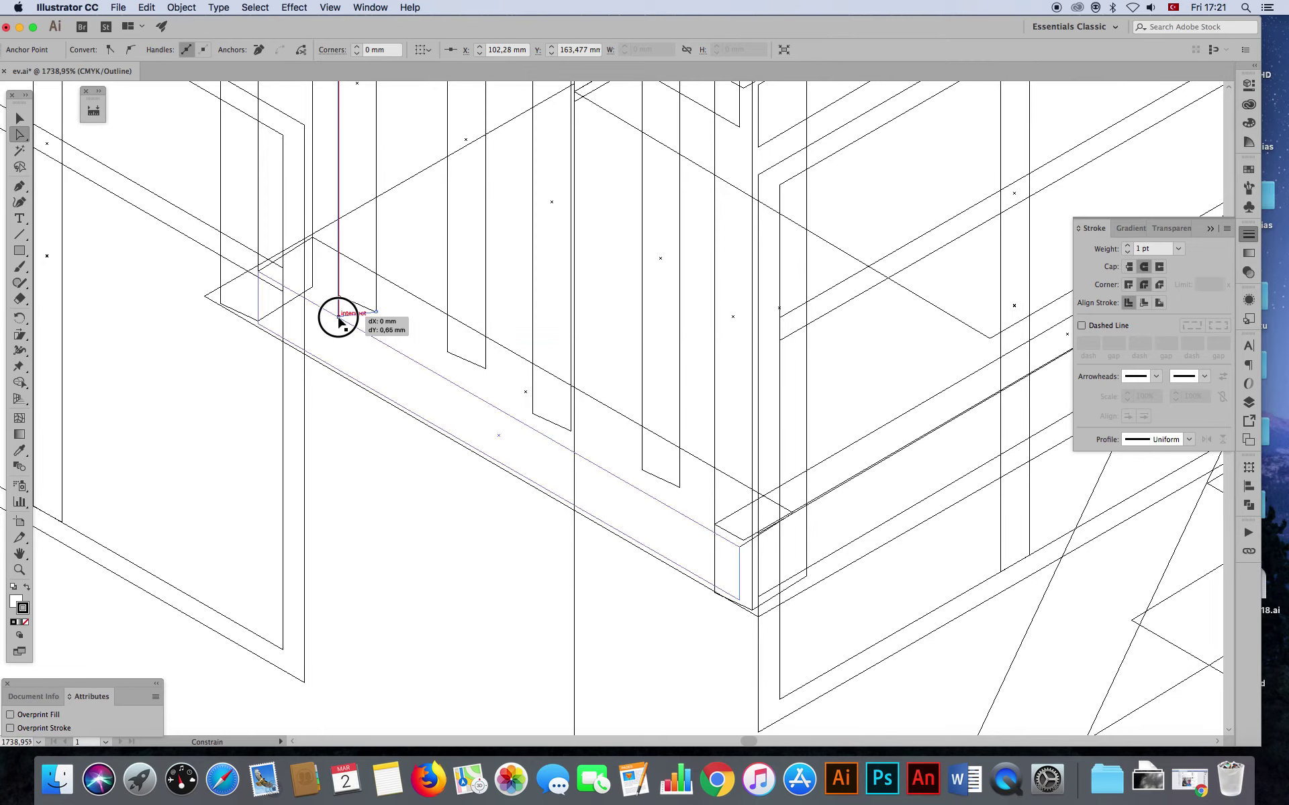
drag(376, 314, 373, 340)
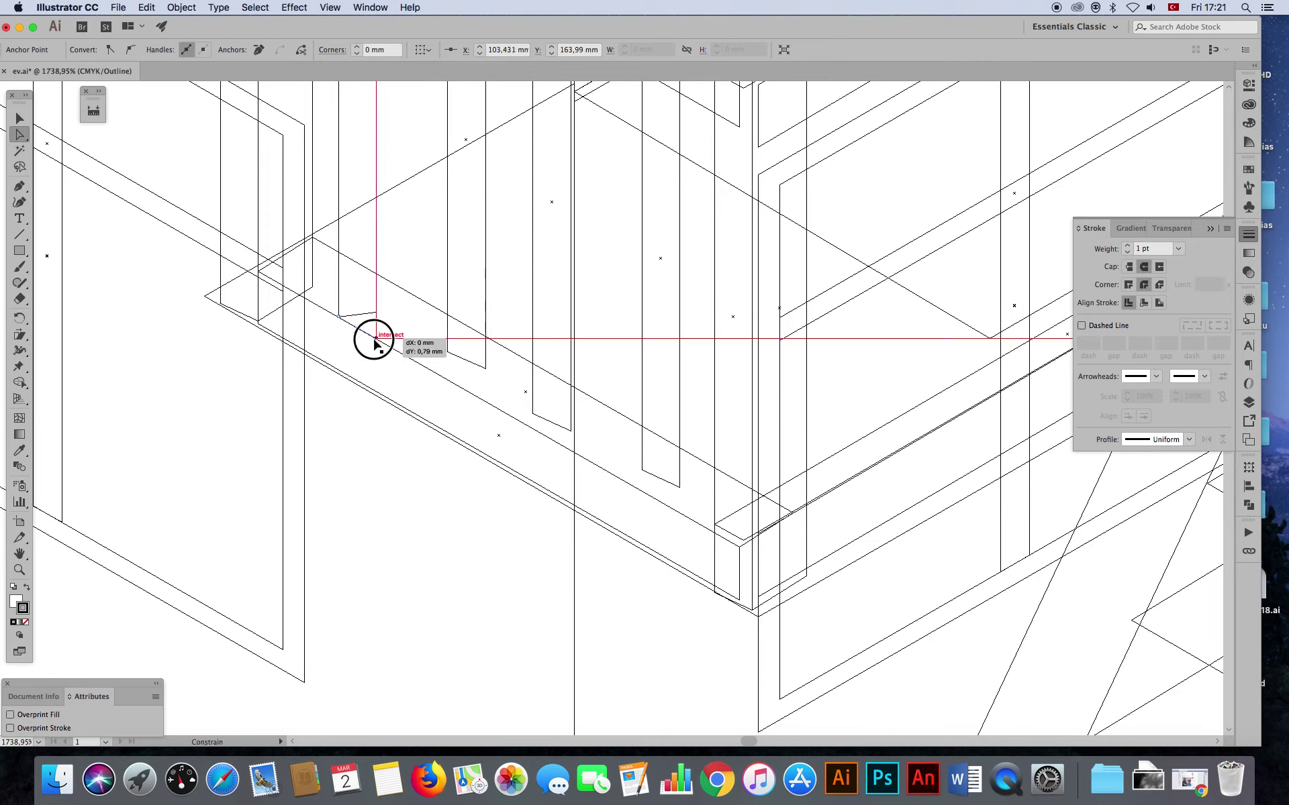
- Delete the three extra balusters
click(446, 351)
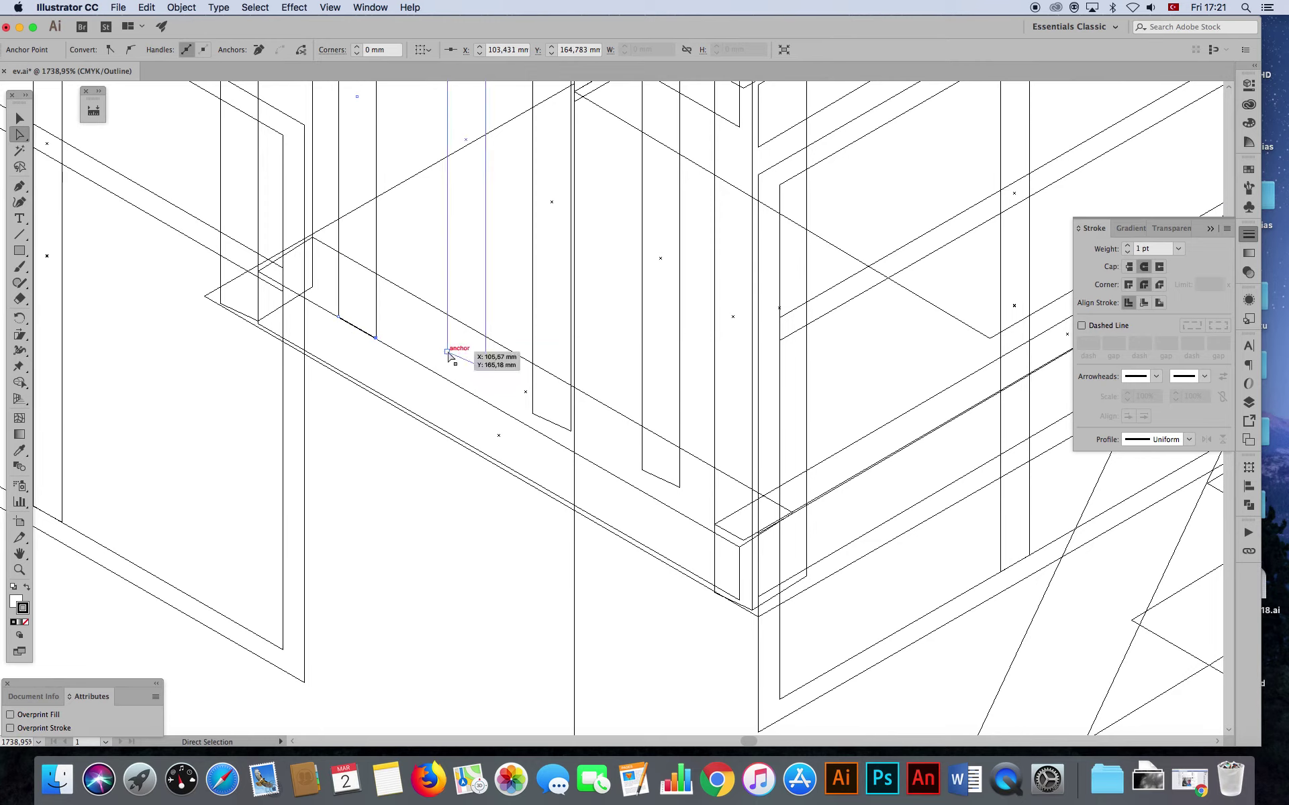
key(Delete)
click(533, 404)
key(Delete)
click(673, 482)
key(Delete)
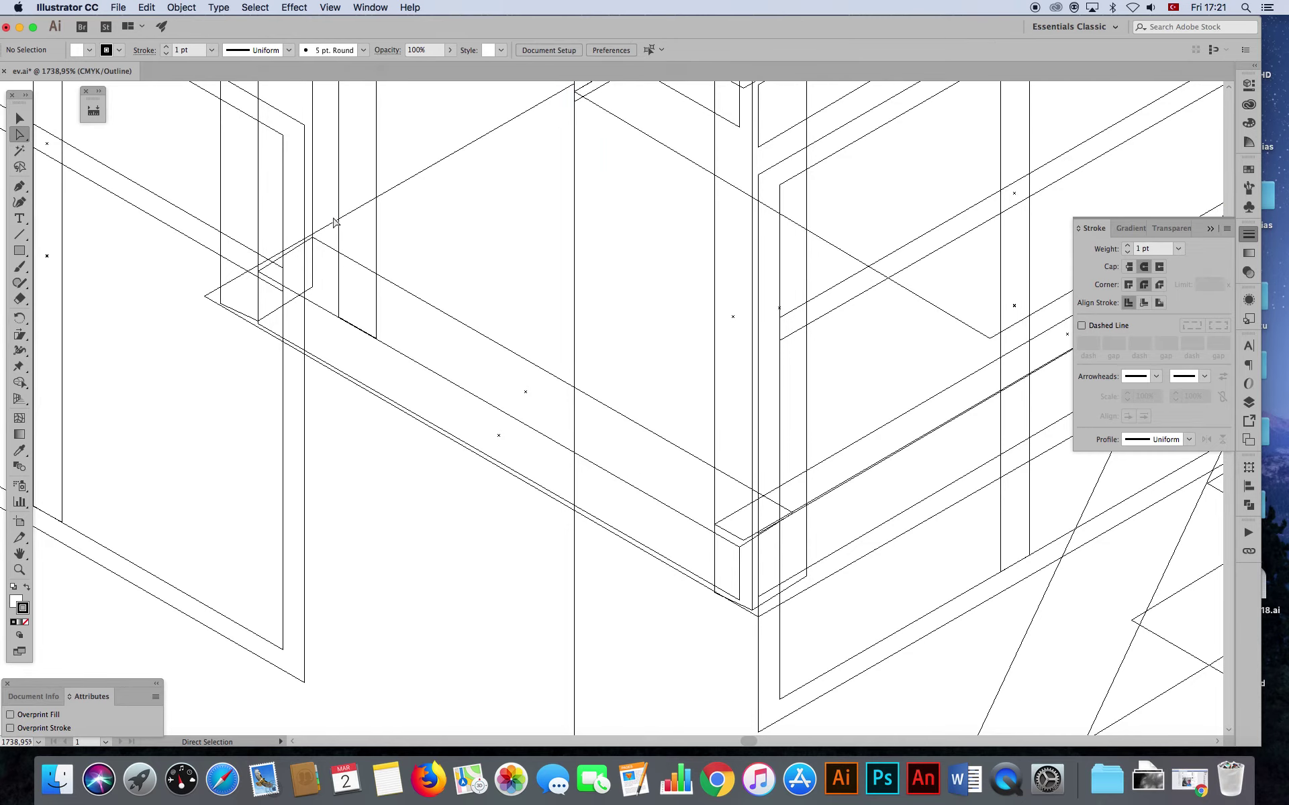
- Duplicate the remaining baluster along the rail, then copy the pair further along
drag(342, 312, 386, 324)
click(20, 118)
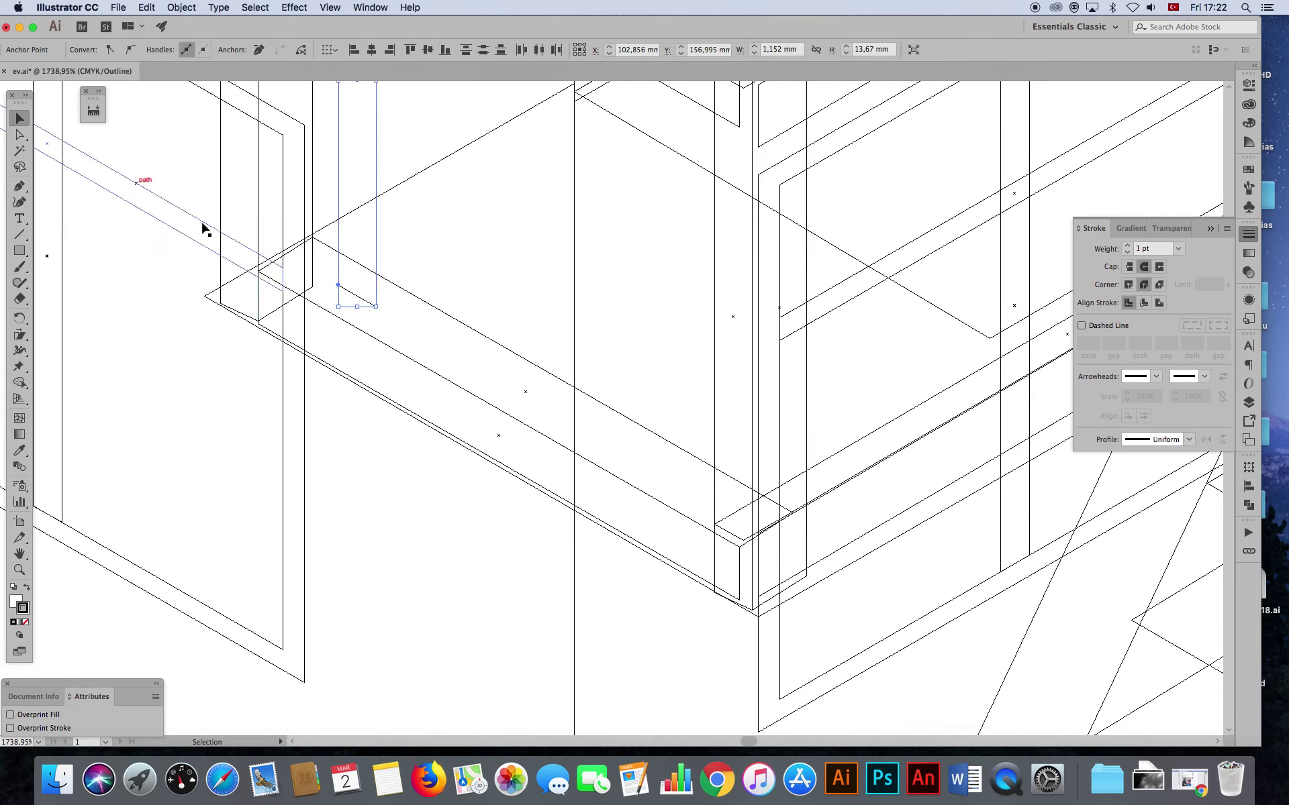
click(349, 509)
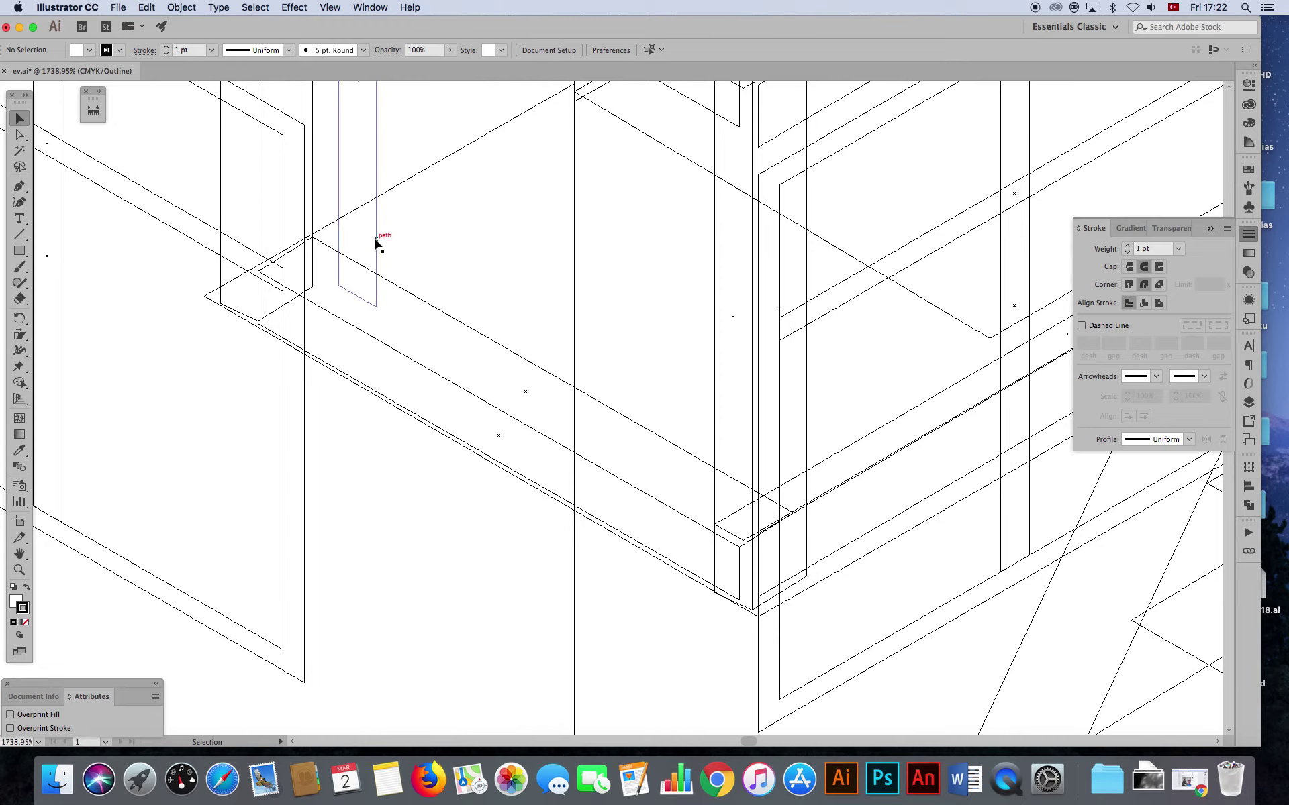
mouse_move(376, 240)
mouse_down()
mouse_move(375, 273)
mouse_move(481, 329)
mouse_up()
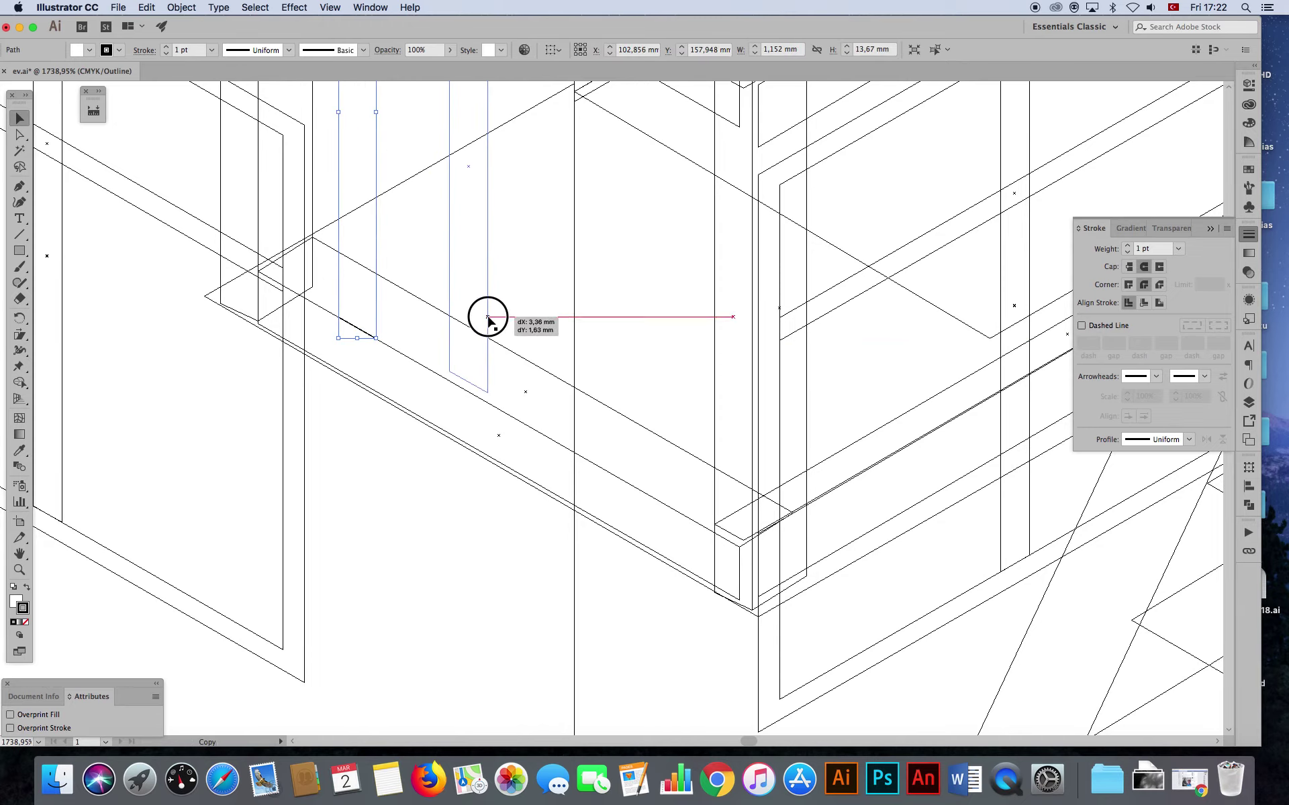
drag(481, 329, 481, 328)
shift+click(376, 305)
drag(374, 300, 586, 426)
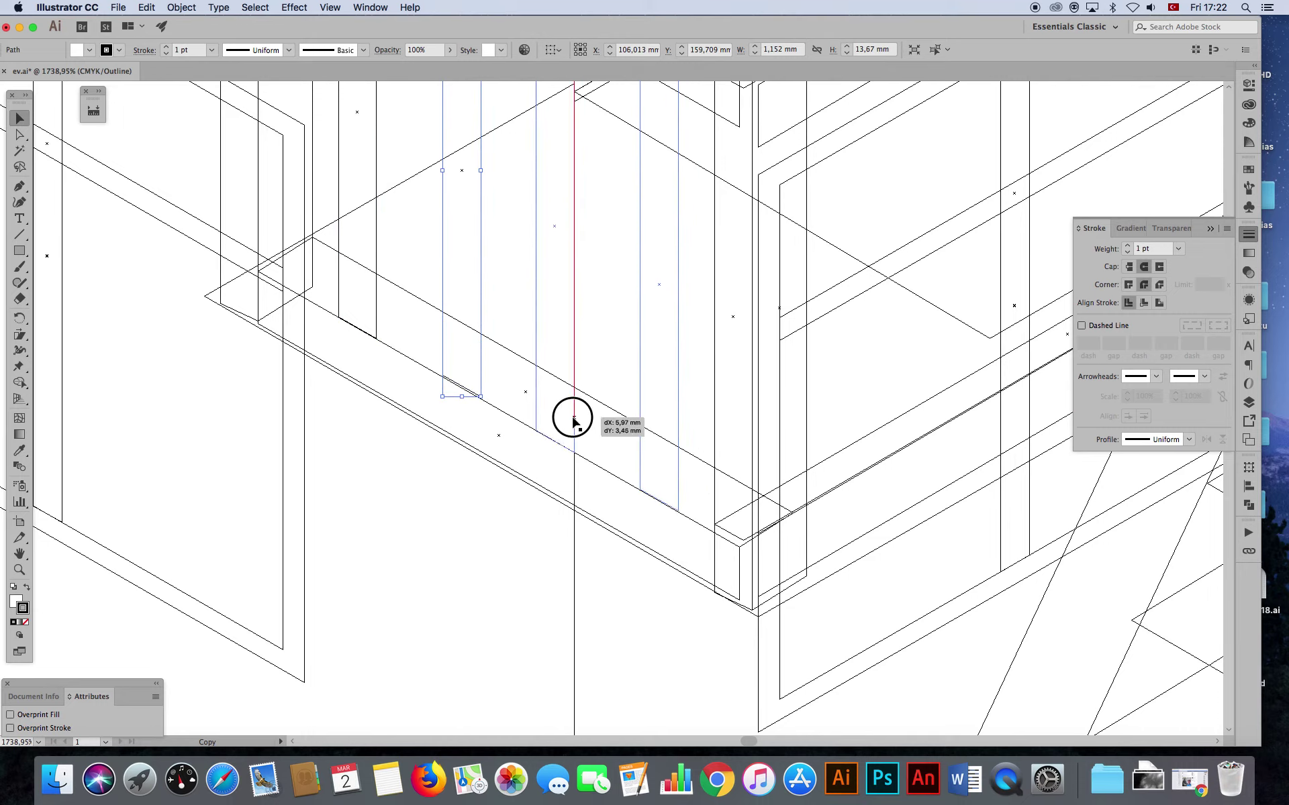
drag(585, 426, 576, 421)
- Return to Preview, zoom out, and select the balusters
key(a)
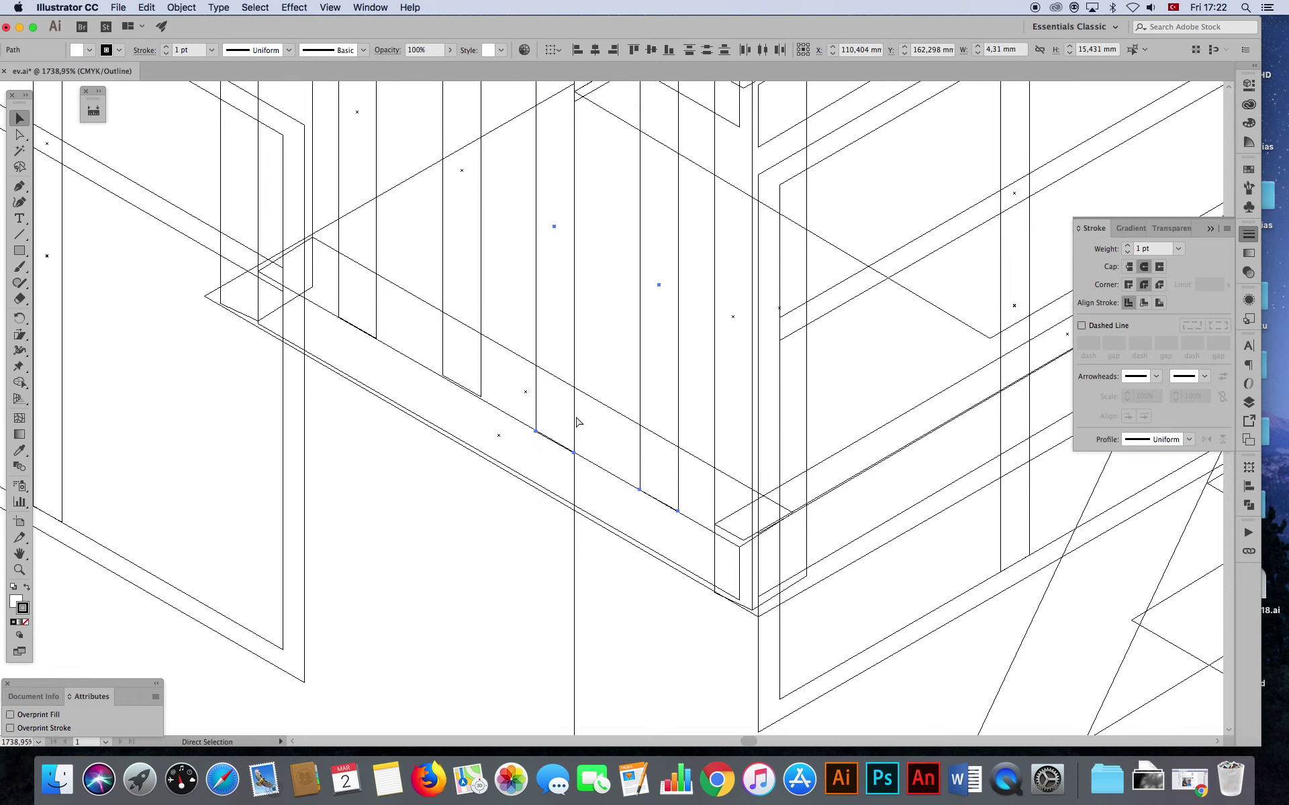
key(ctrl+y)
key(ctrl+minus)
key(ctrl+minus)
key(v)
shift+click(508, 402)
shift+click(432, 335)
- Nudge the four balusters up and zoom out to the whole building
key(Up)
key(Up)
key(Up)
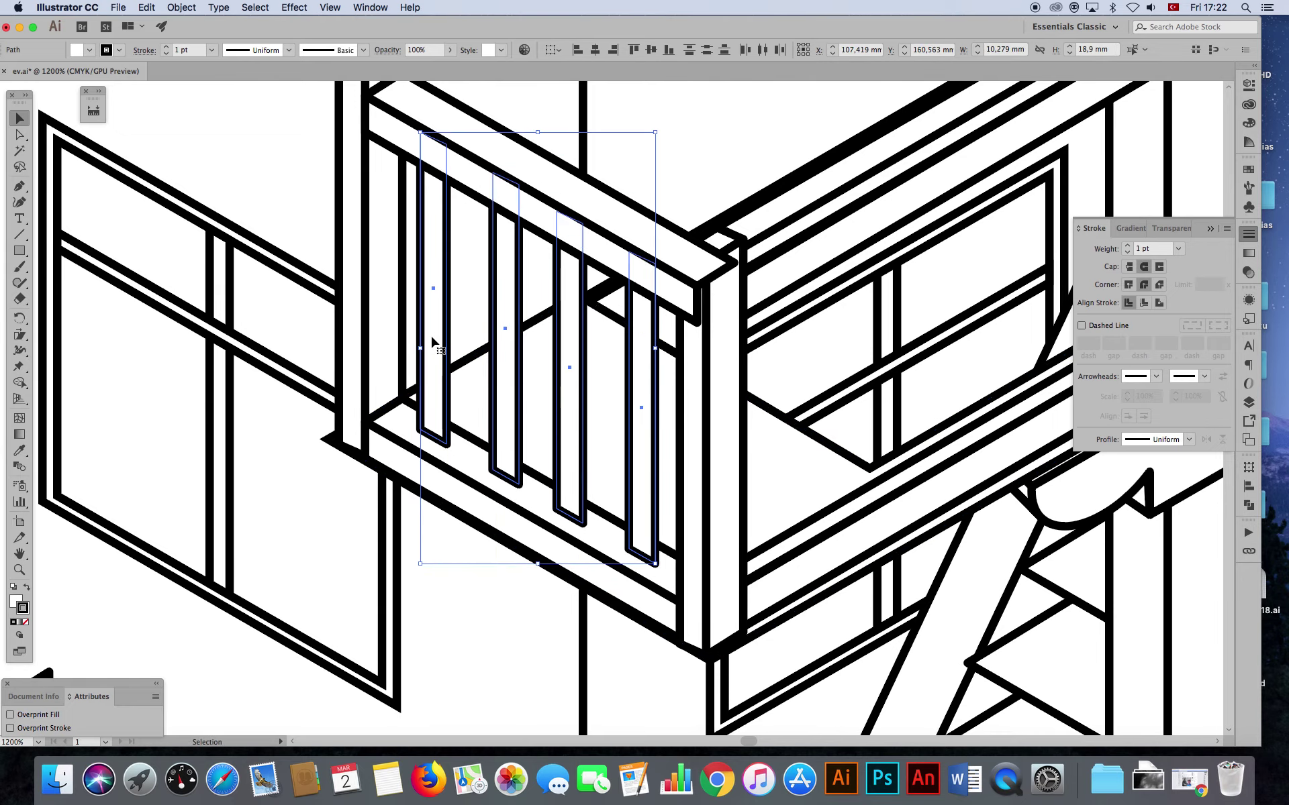
key(ctrl+minus)
key(ctrl+minus)
key(ctrl+minus)
key(ctrl+minus)
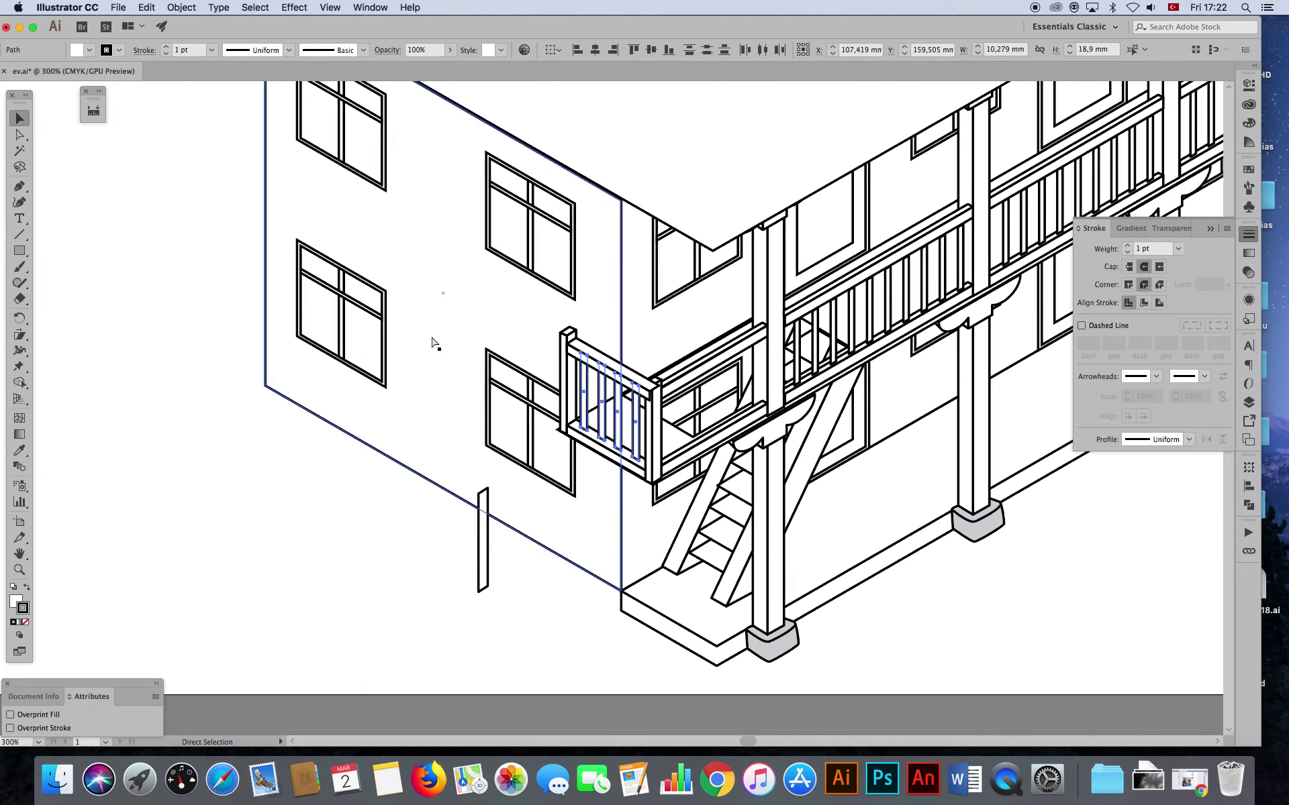
key(ctrl+minus)
click(363, 479)
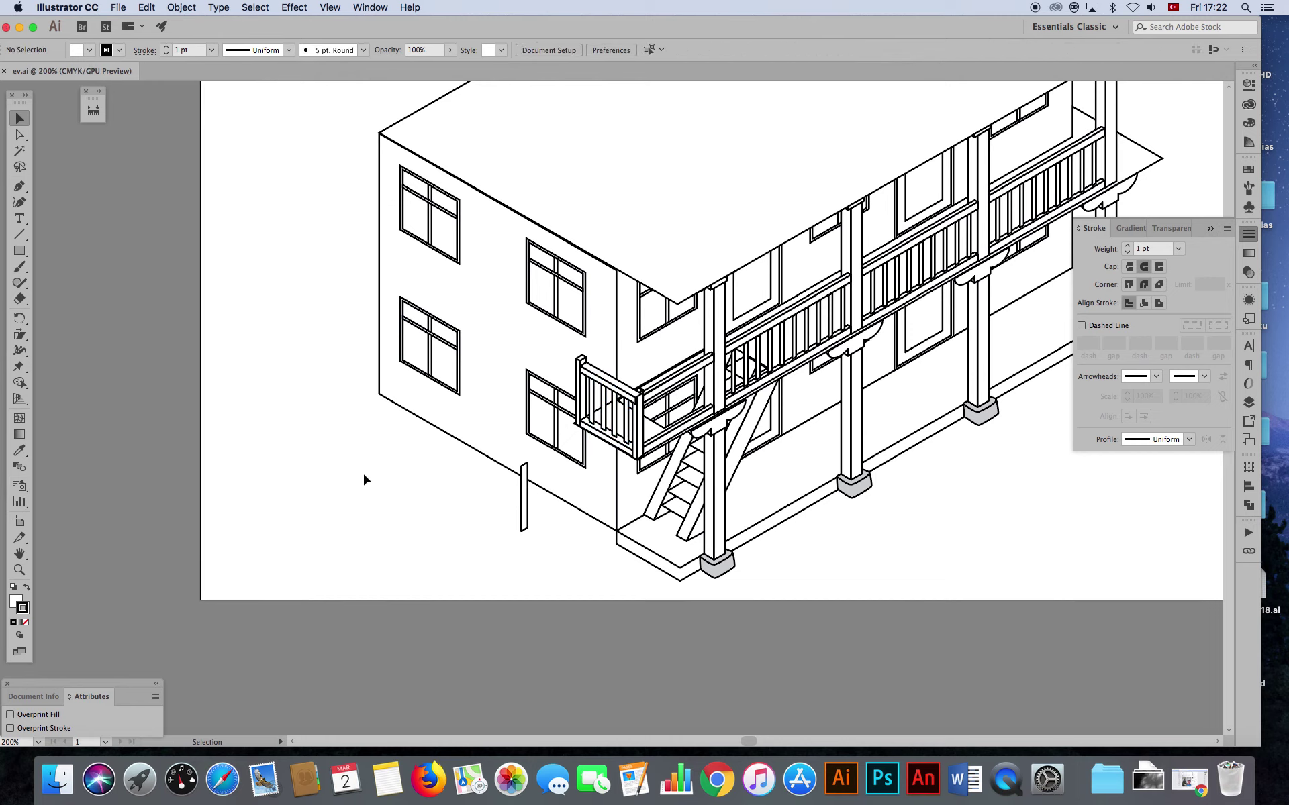
- Move the loose upright post further left, clear of the building wall
scroll(363, 479, up, 2)
scroll(363, 478, right, 2)
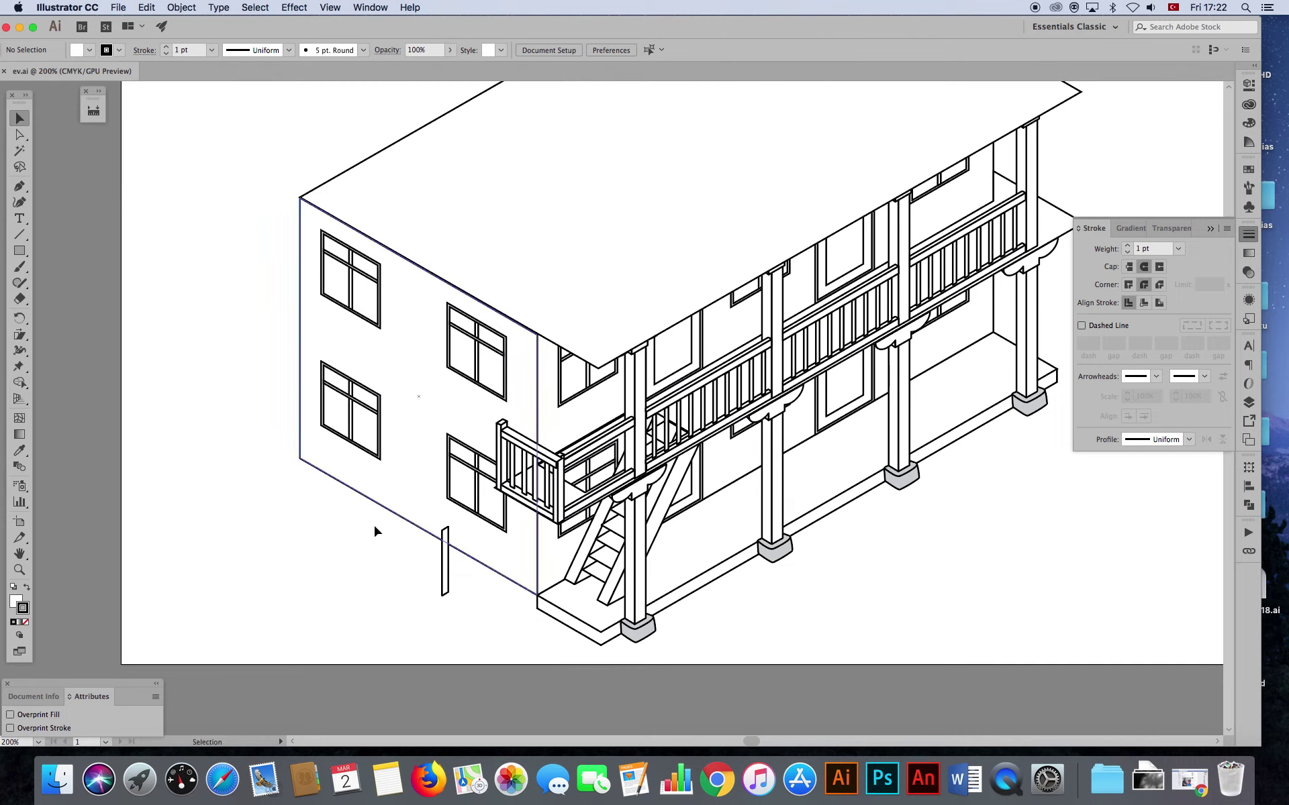
drag(445, 561, 602, 498)
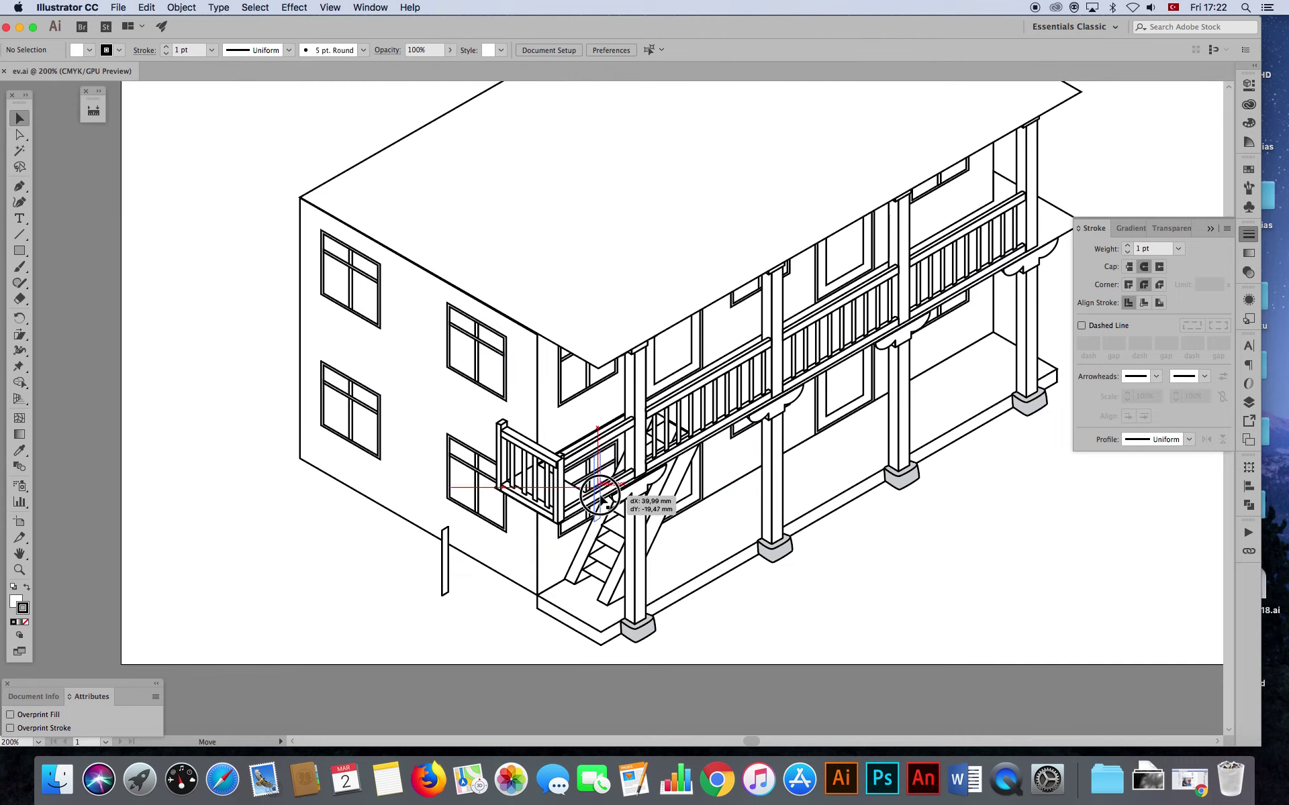
drag(602, 498, 374, 566)
click(14, 132)
- Select all ten window panes across the building
click(349, 282)
shift+click(476, 350)
shift+click(341, 412)
shift+click(498, 478)
shift+click(589, 340)
shift+click(595, 489)
shift+click(742, 299)
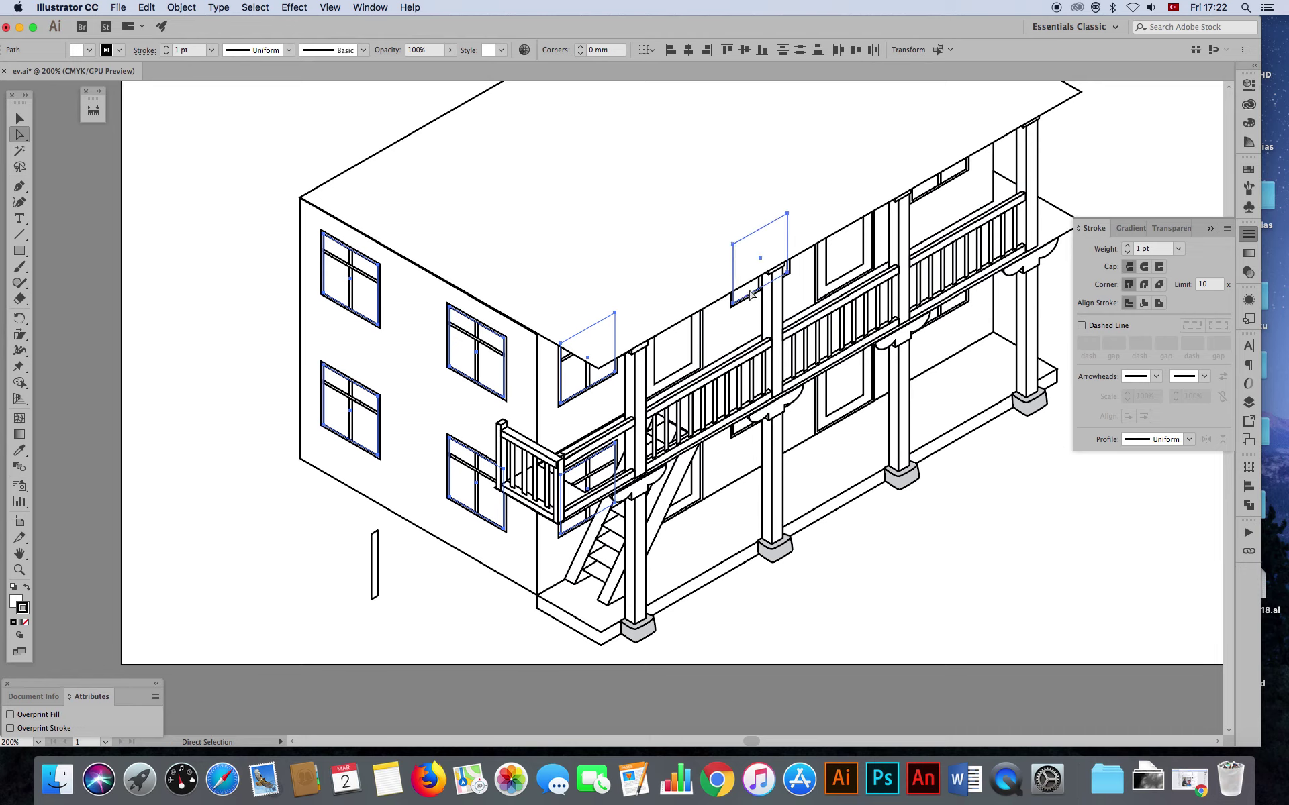
shift+click(938, 181)
shift+click(749, 430)
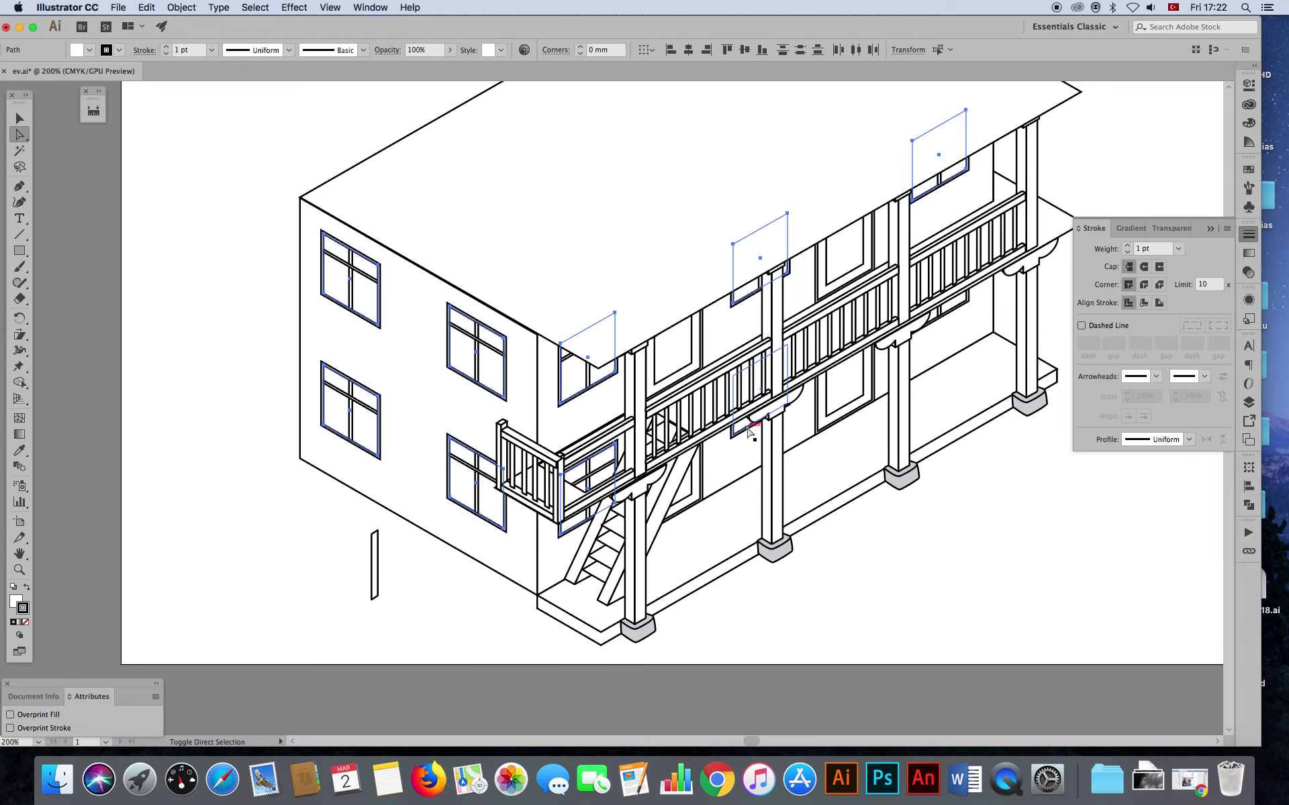
shift+click(958, 305)
- Try a grey swatch, then reset the windows to black stroke and white fill
click(1245, 172)
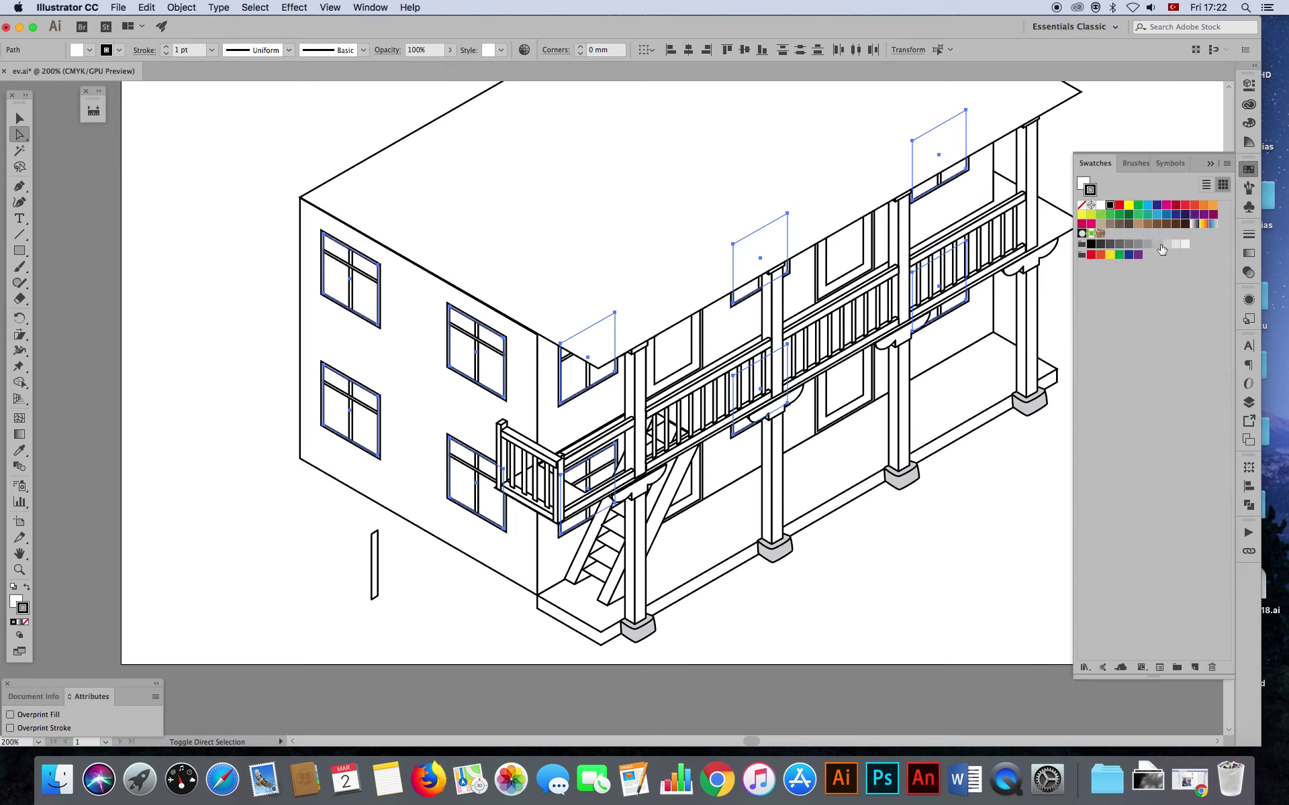
click(1166, 246)
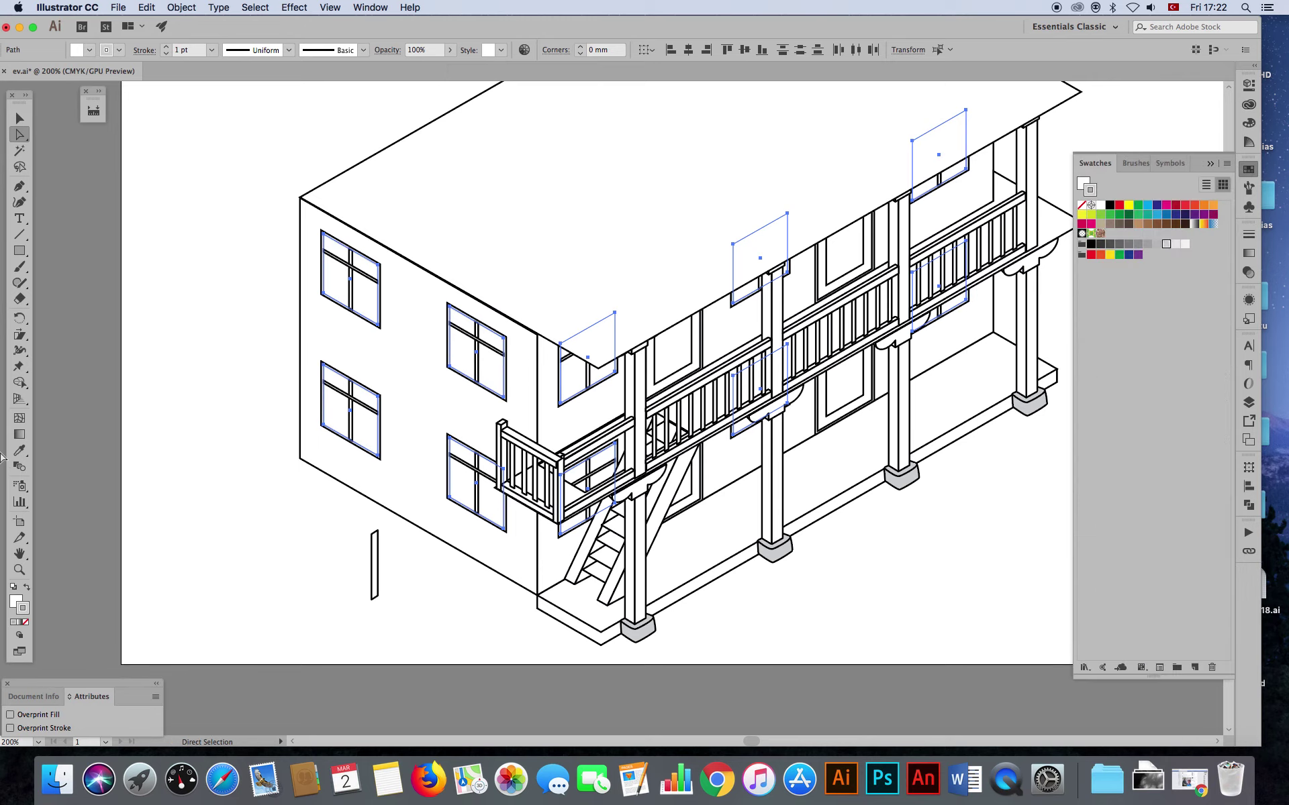
click(13, 586)
click(13, 622)
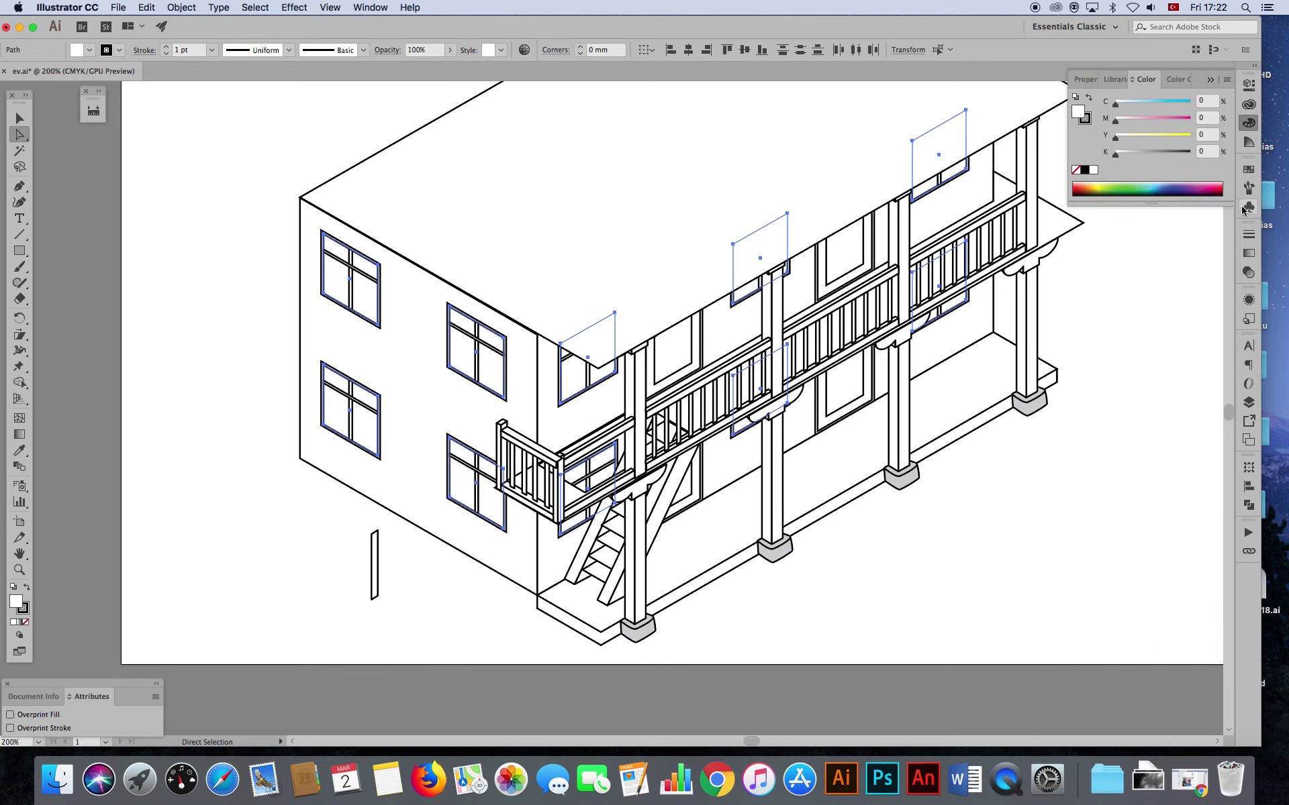
- Fill the selected windows with a light grey swatch and deselect
click(1248, 170)
click(1157, 245)
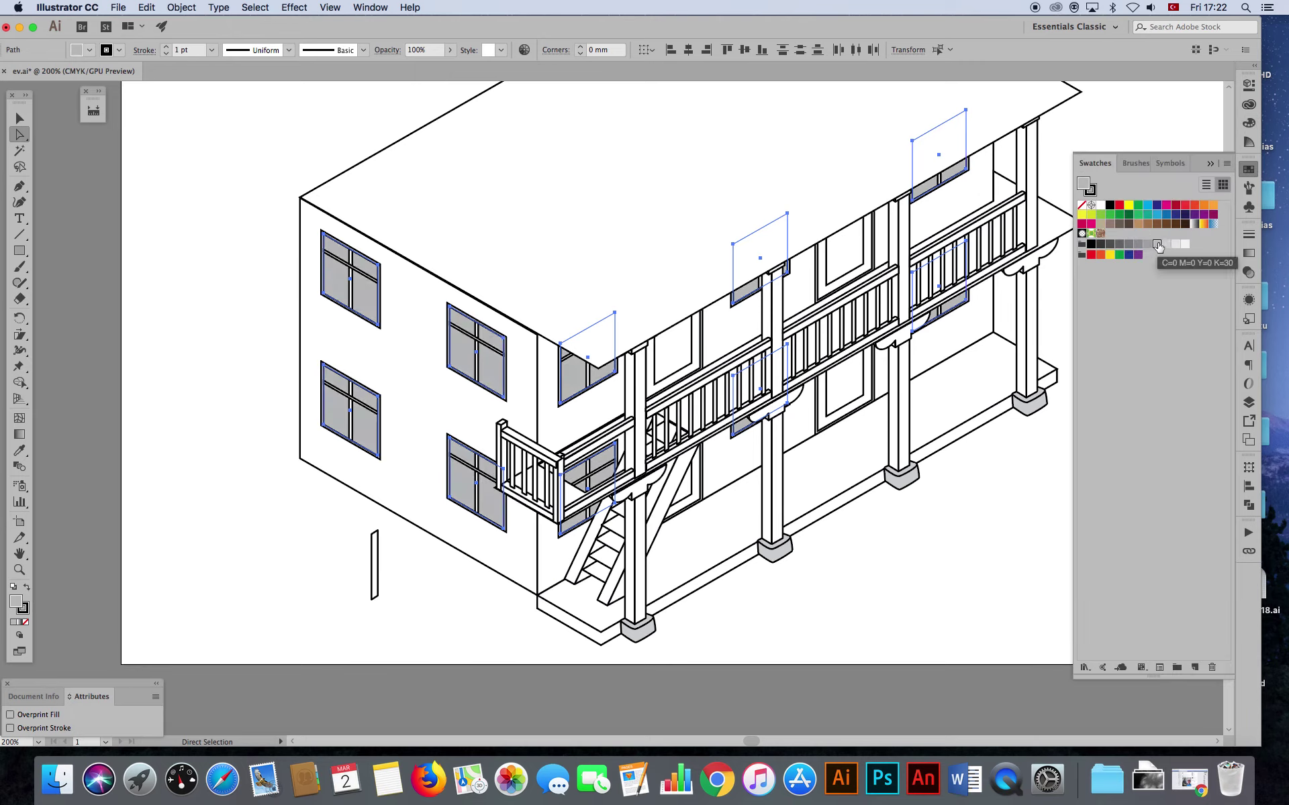
click(1165, 245)
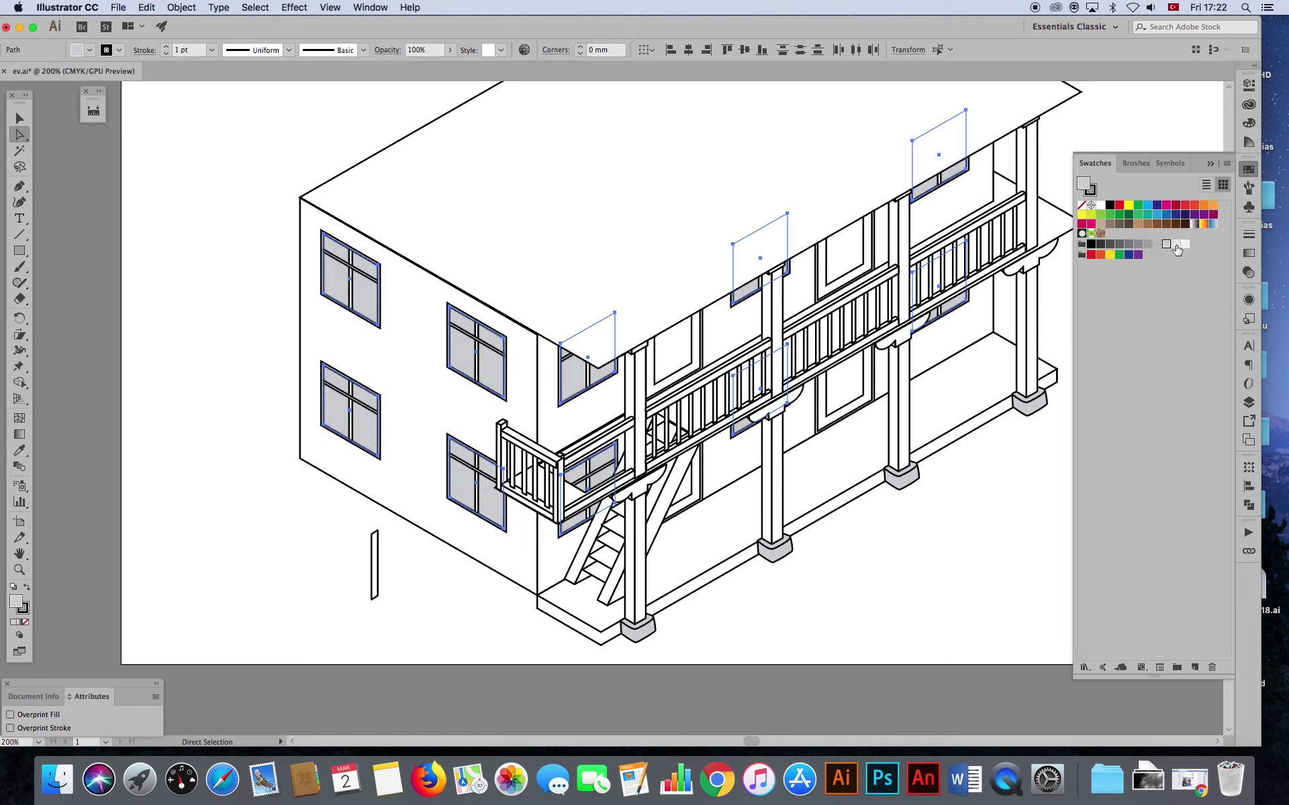
click(1175, 245)
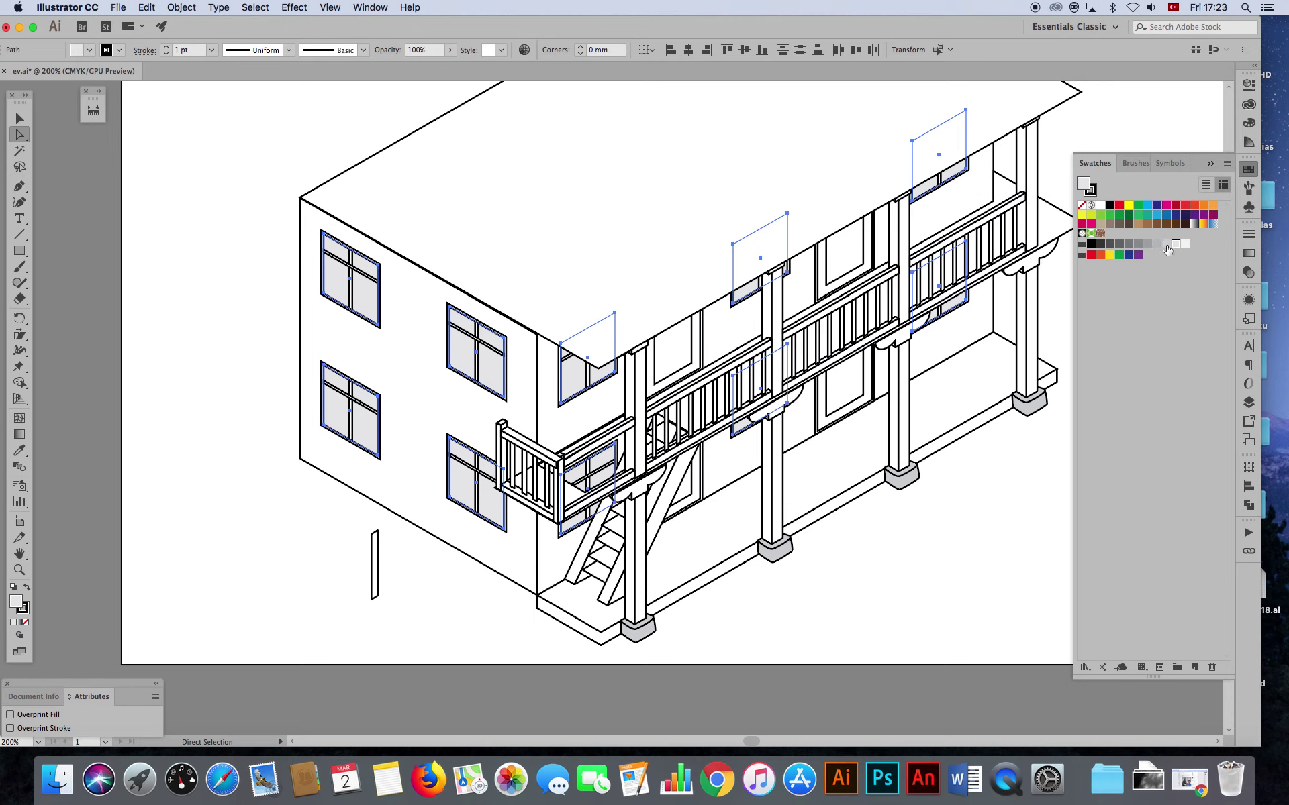
click(1166, 245)
click(972, 510)
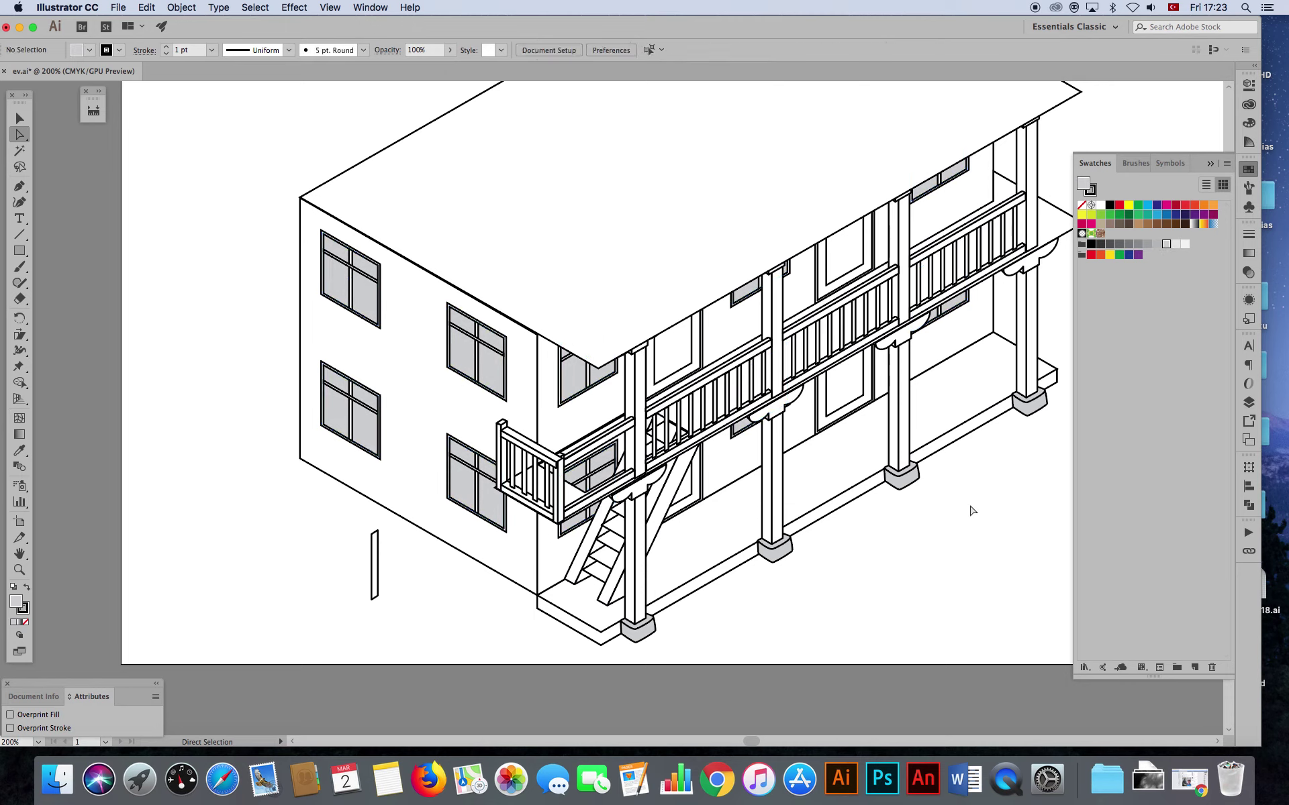
- Zoom in on the staircase and move the loose baluster beside the balcony post
click(19, 569)
scroll(288, 480, down, 3)
scroll(288, 481, right, 3)
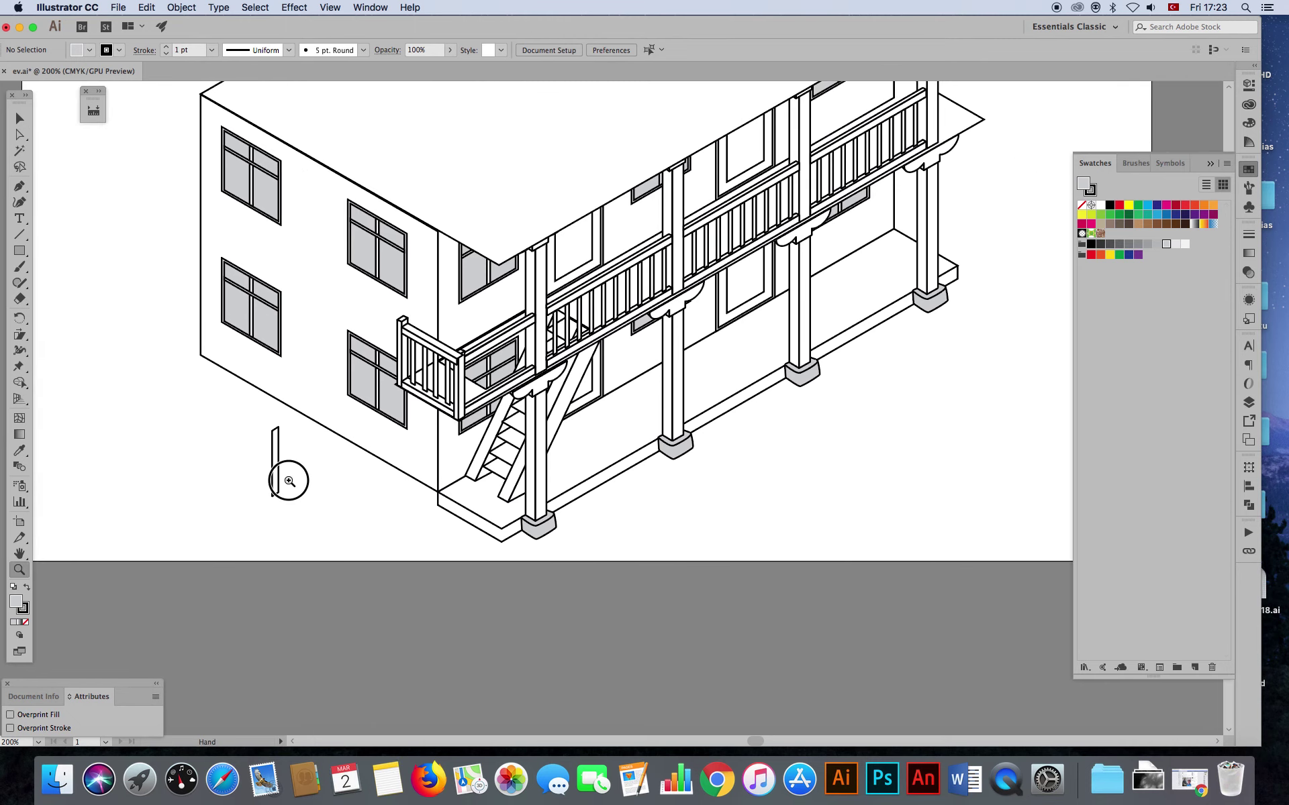
drag(481, 347, 589, 474)
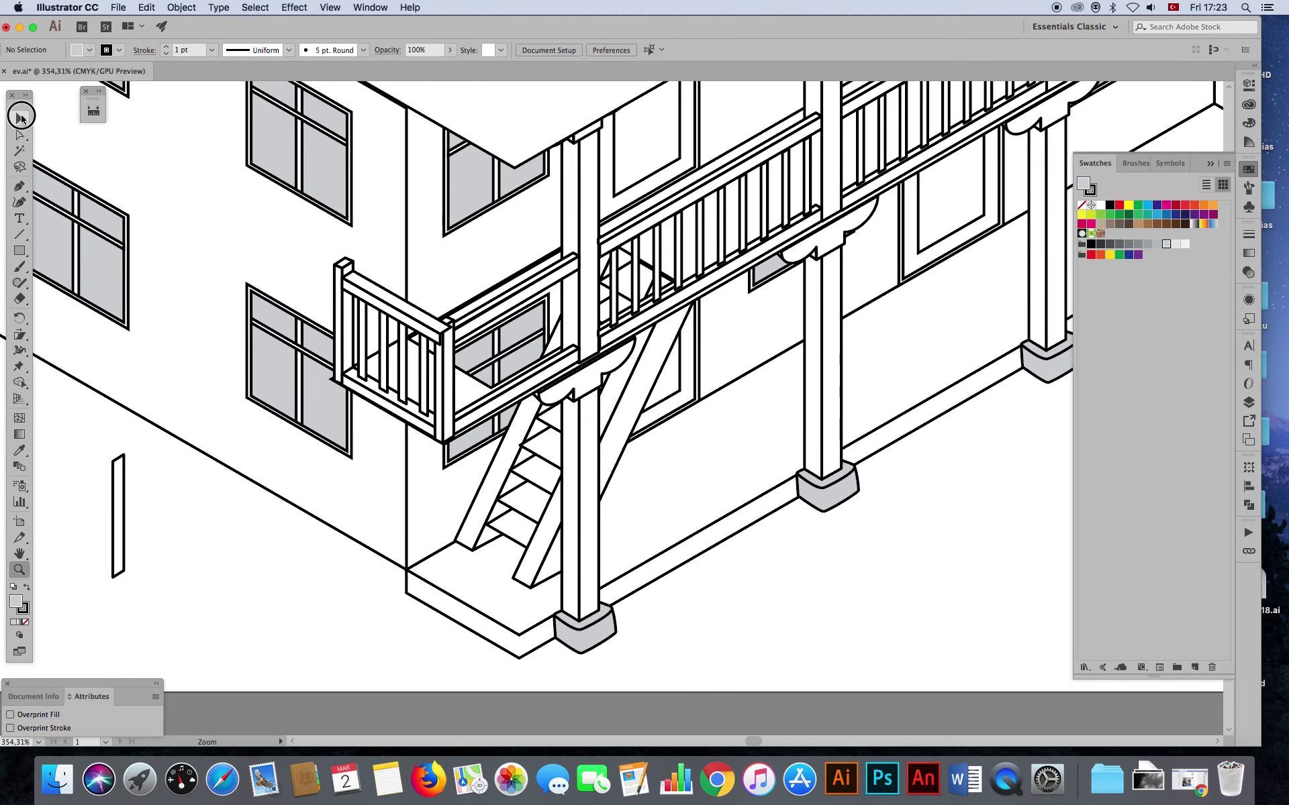
drag(122, 513, 571, 308)
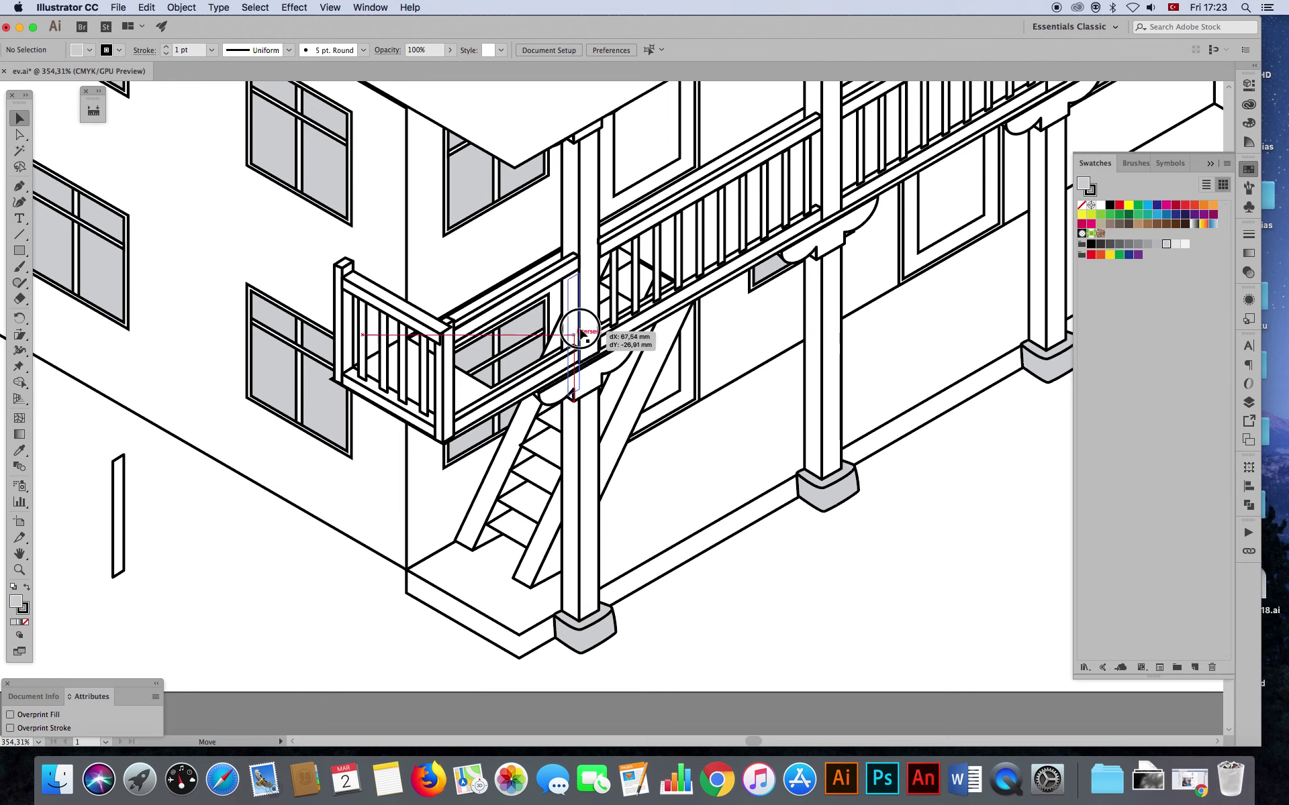
drag(571, 309, 570, 297)
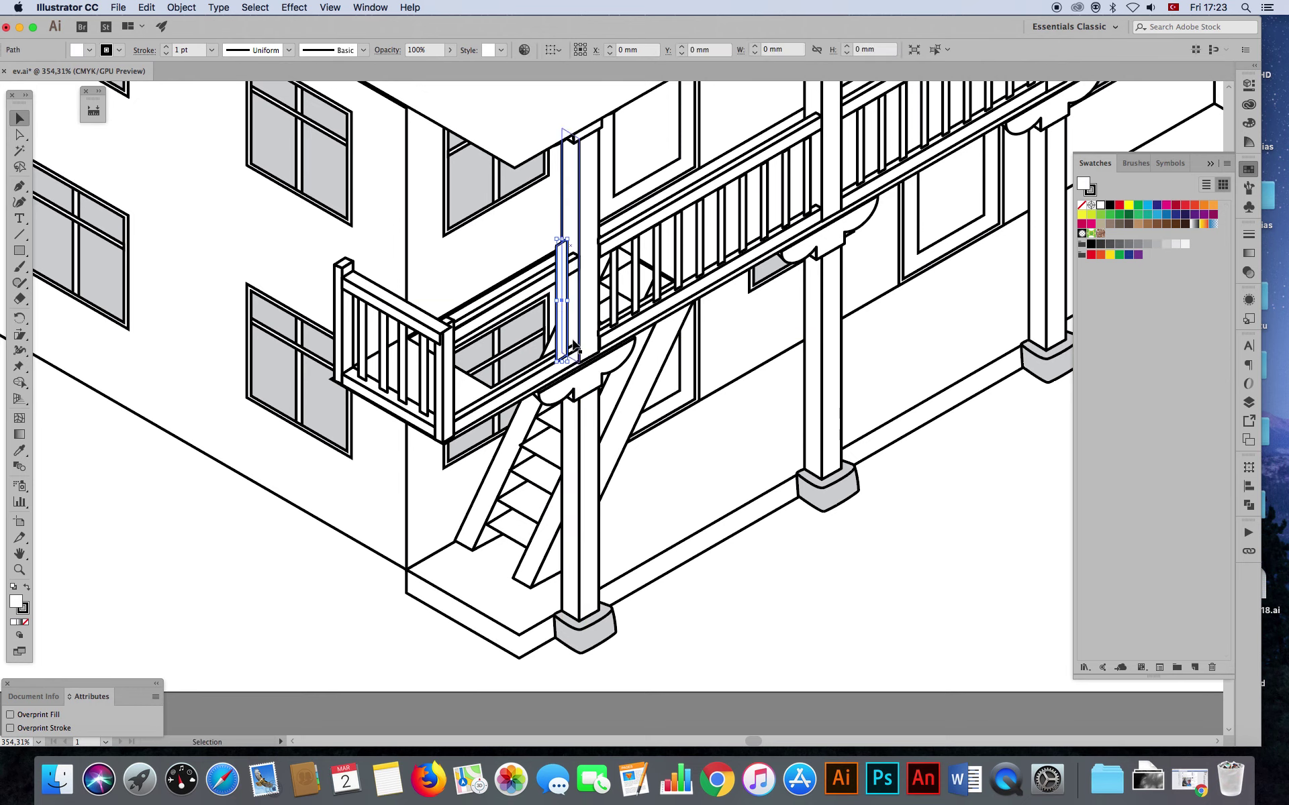
key(super+shift+a)
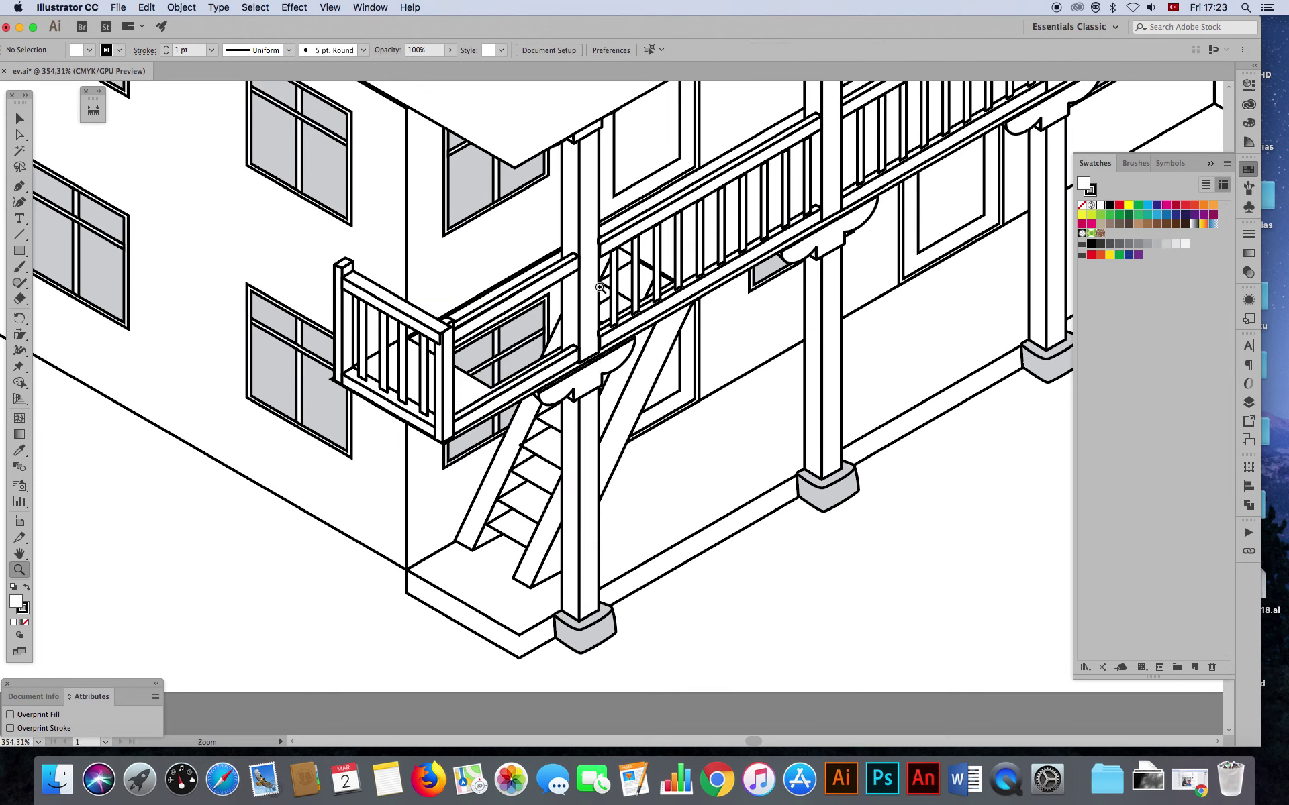
- Alt-drag a baluster copy to the other end of the landing's front railing
drag(599, 287, 721, 396)
click(20, 118)
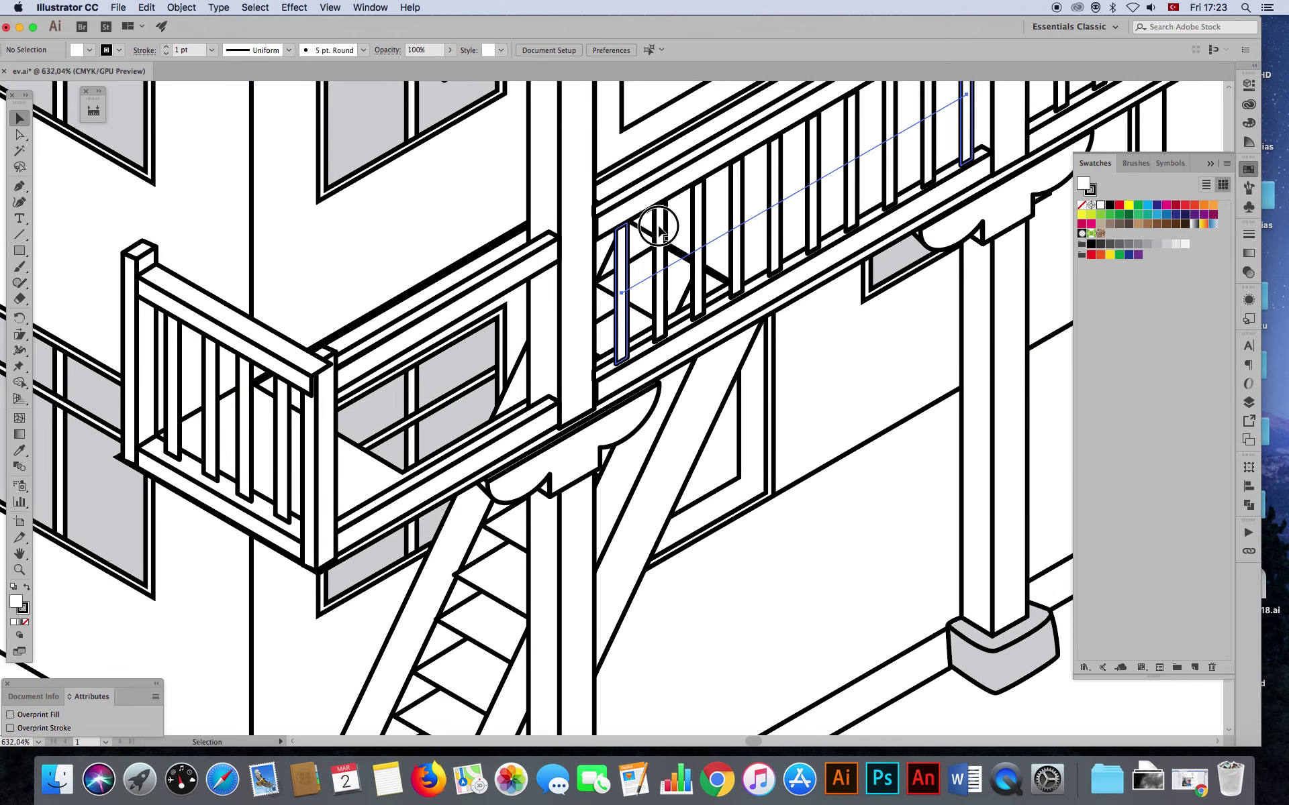
drag(658, 228, 392, 384)
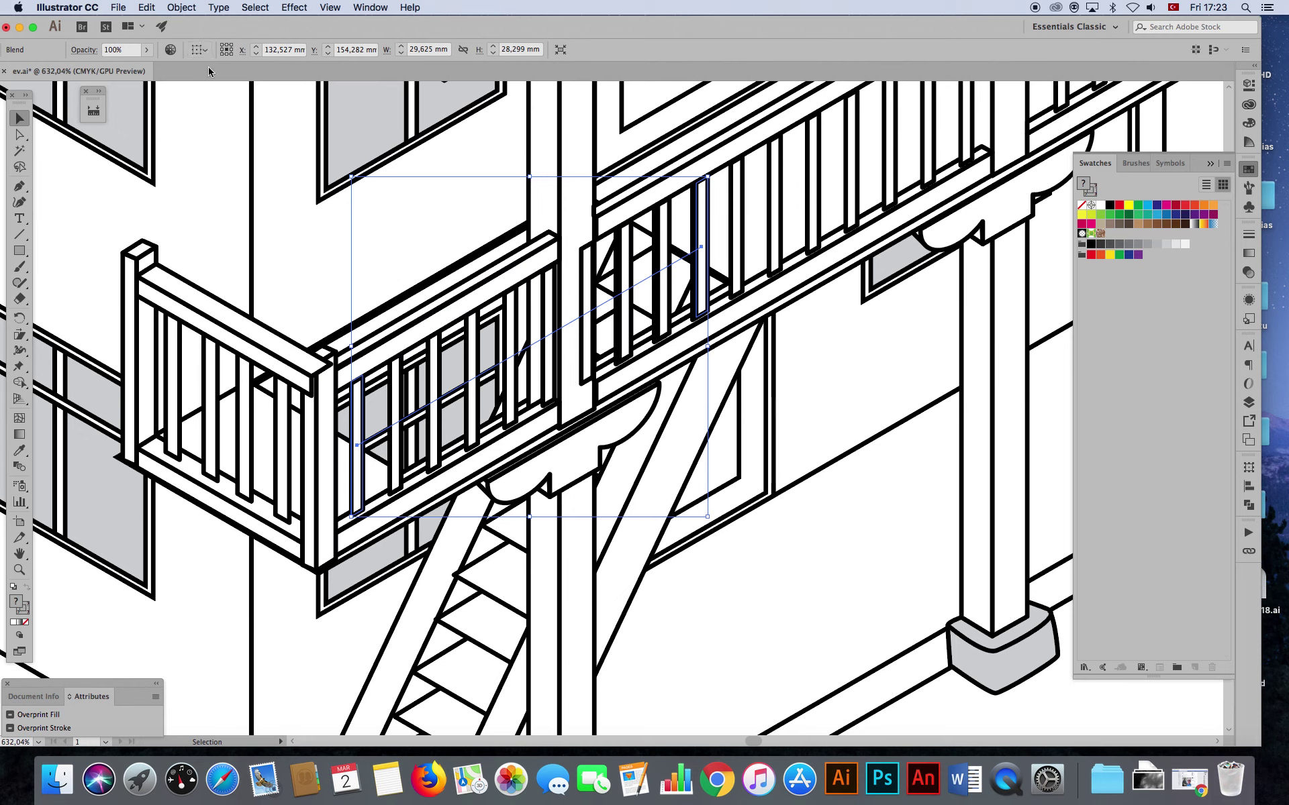
click(182, 8)
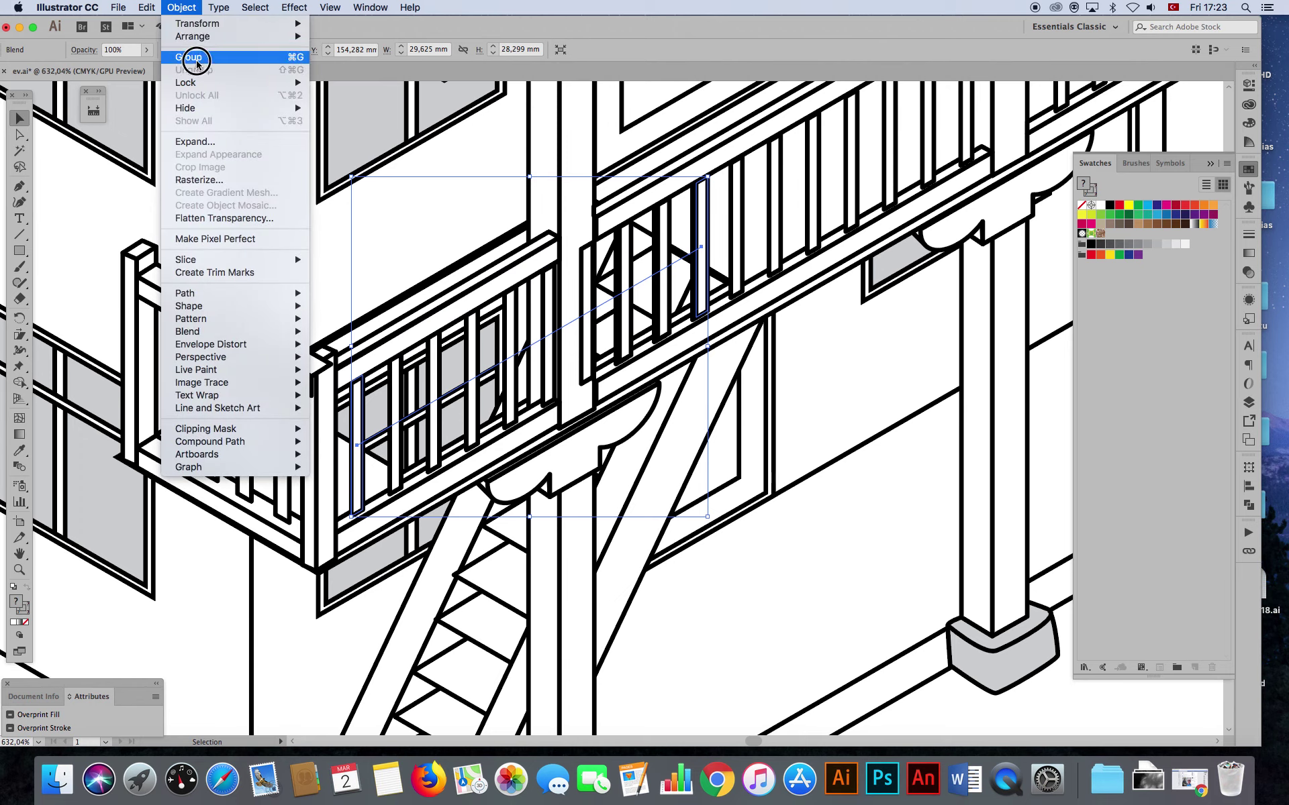
- Expand the baluster blend into separate shapes via Object > Expand
click(202, 142)
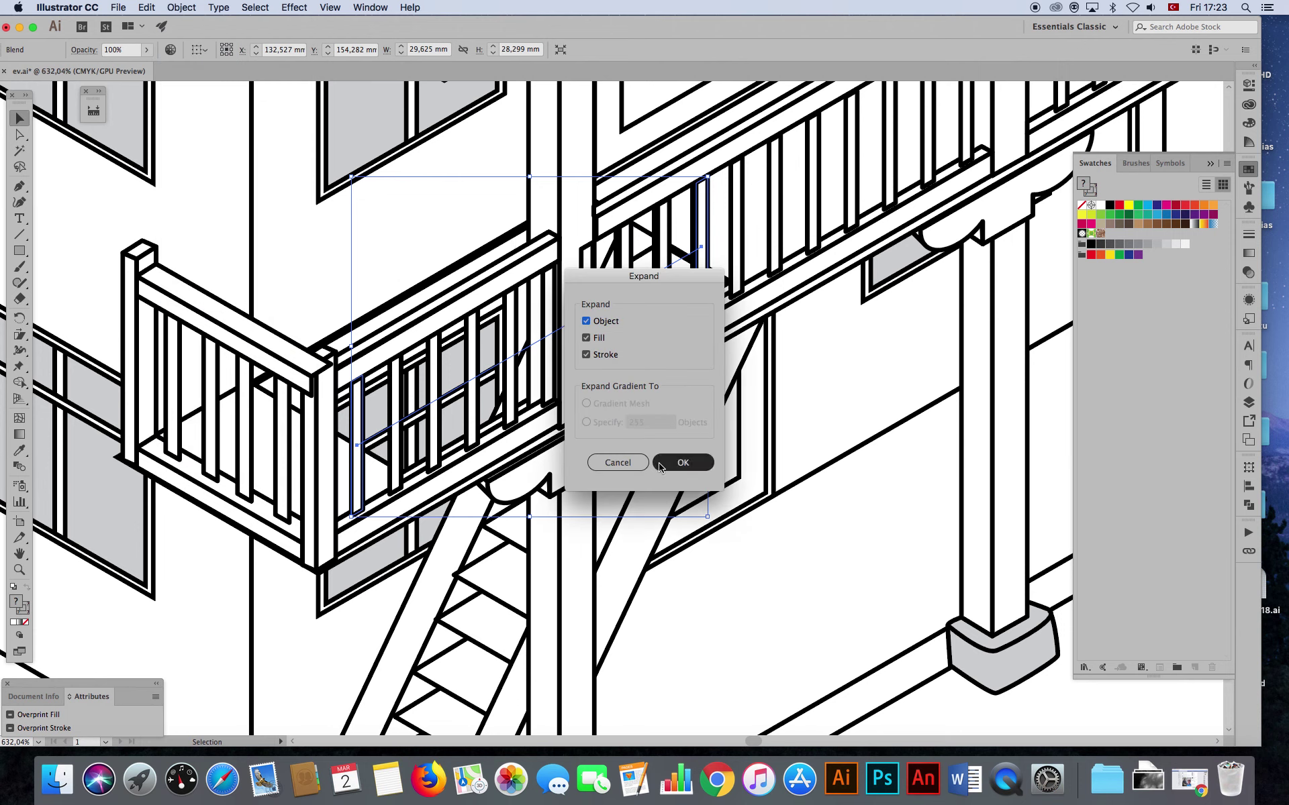
click(660, 467)
click(148, 7)
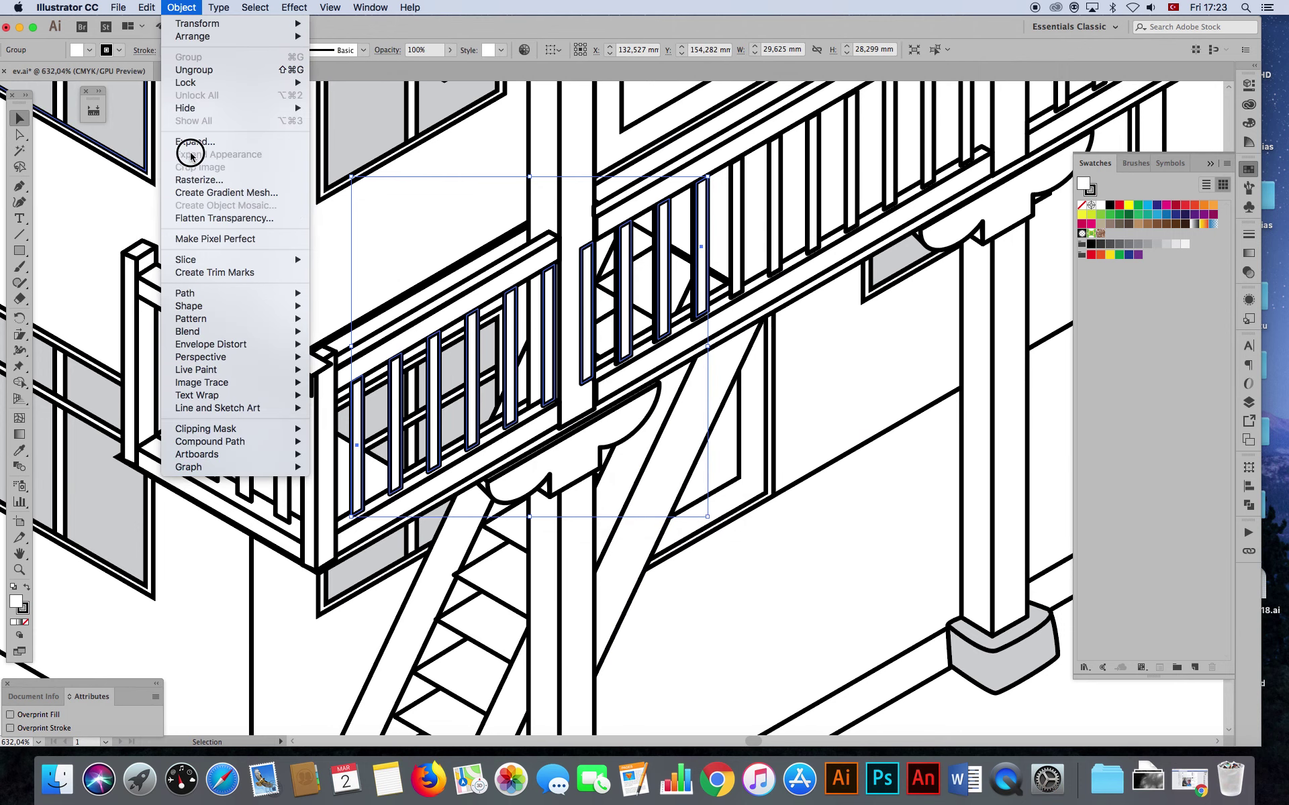
key(Escape)
- Check individual expanded balusters with Direct Selection, then fit the artboard in view
key(a)
click(854, 601)
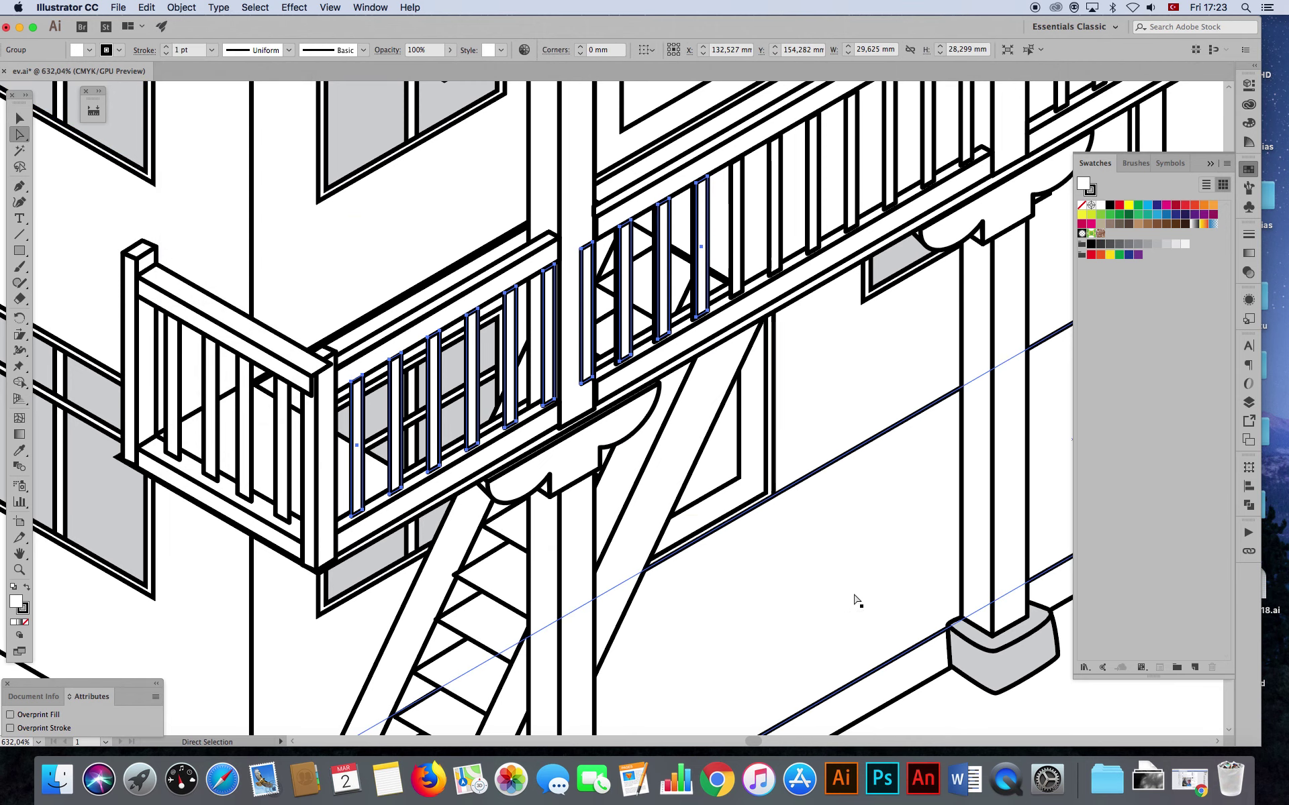
key(super+shift+a)
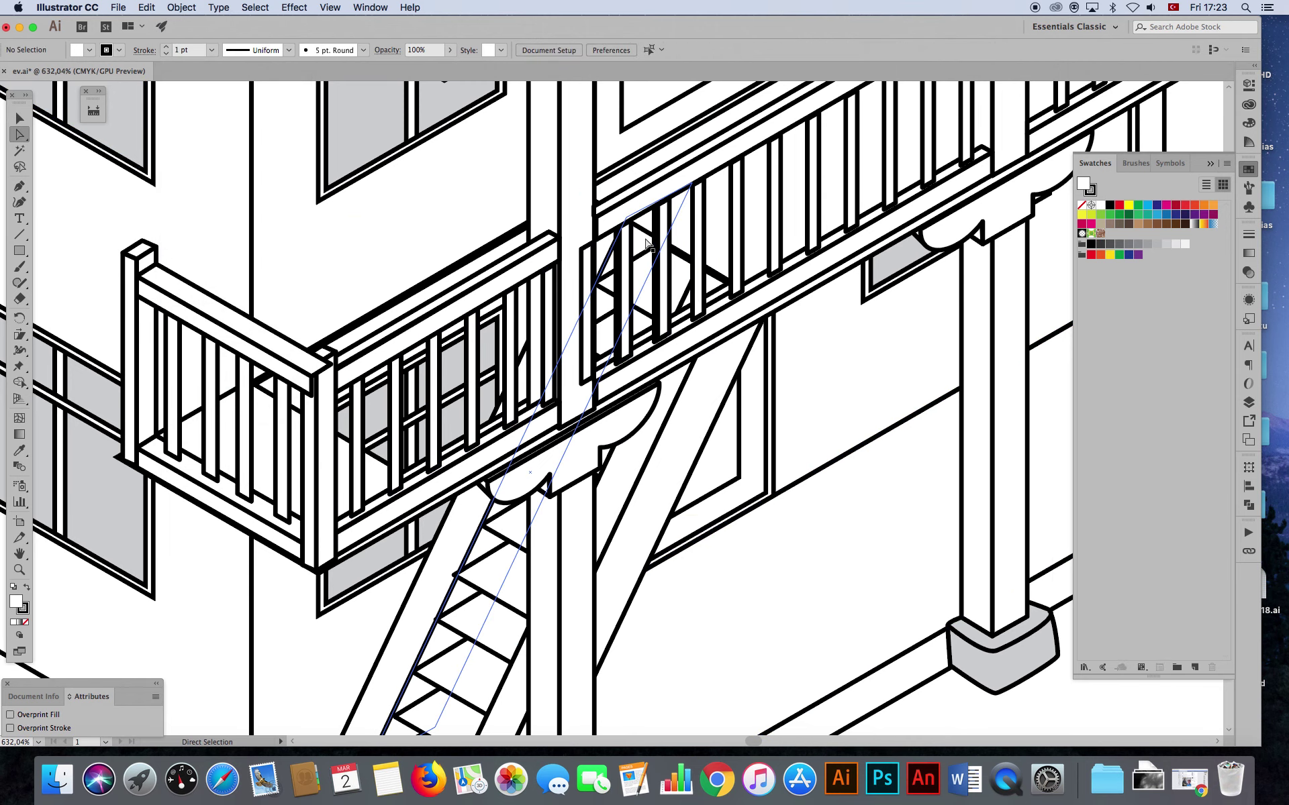
click(590, 275)
key(super+shift+a)
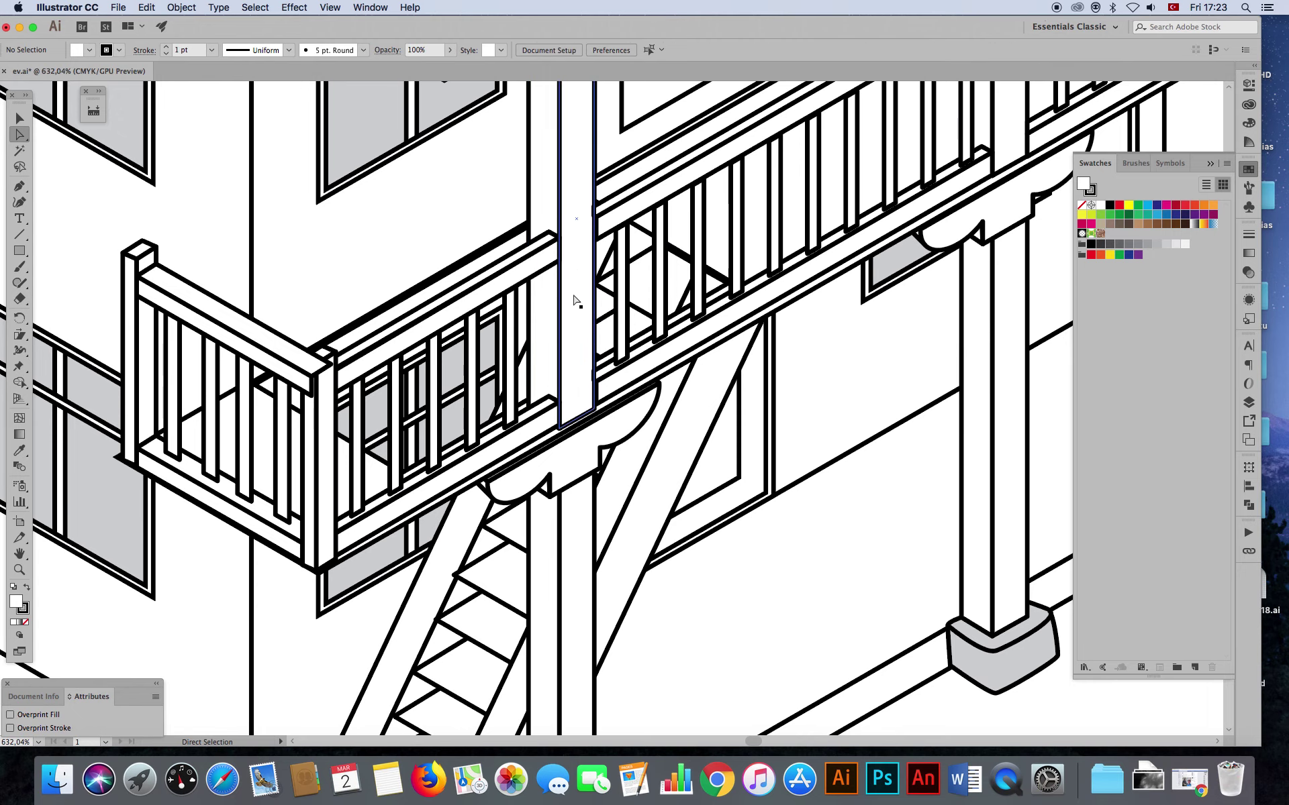
key(super+0)
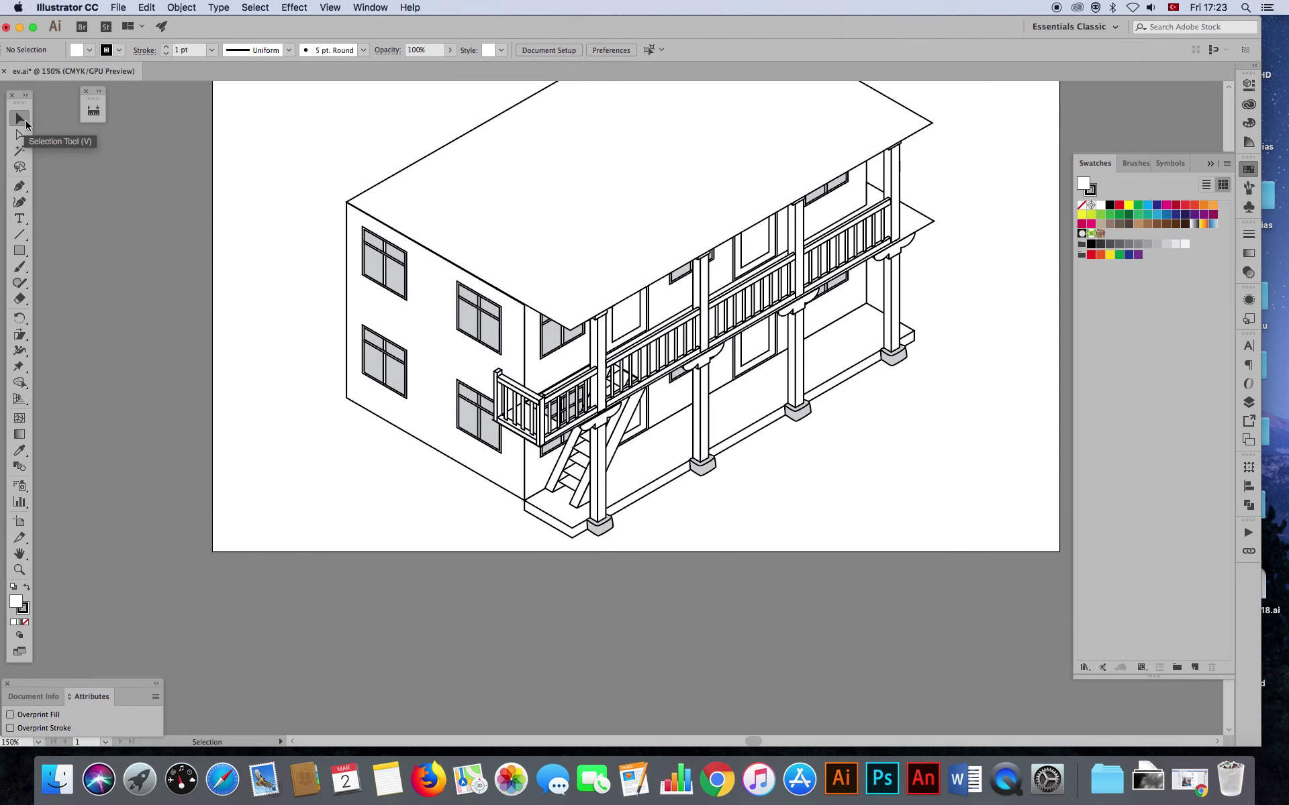
- Fill both ground floor slab paths with light grey
key(space)
drag(40, 271, 39, 257)
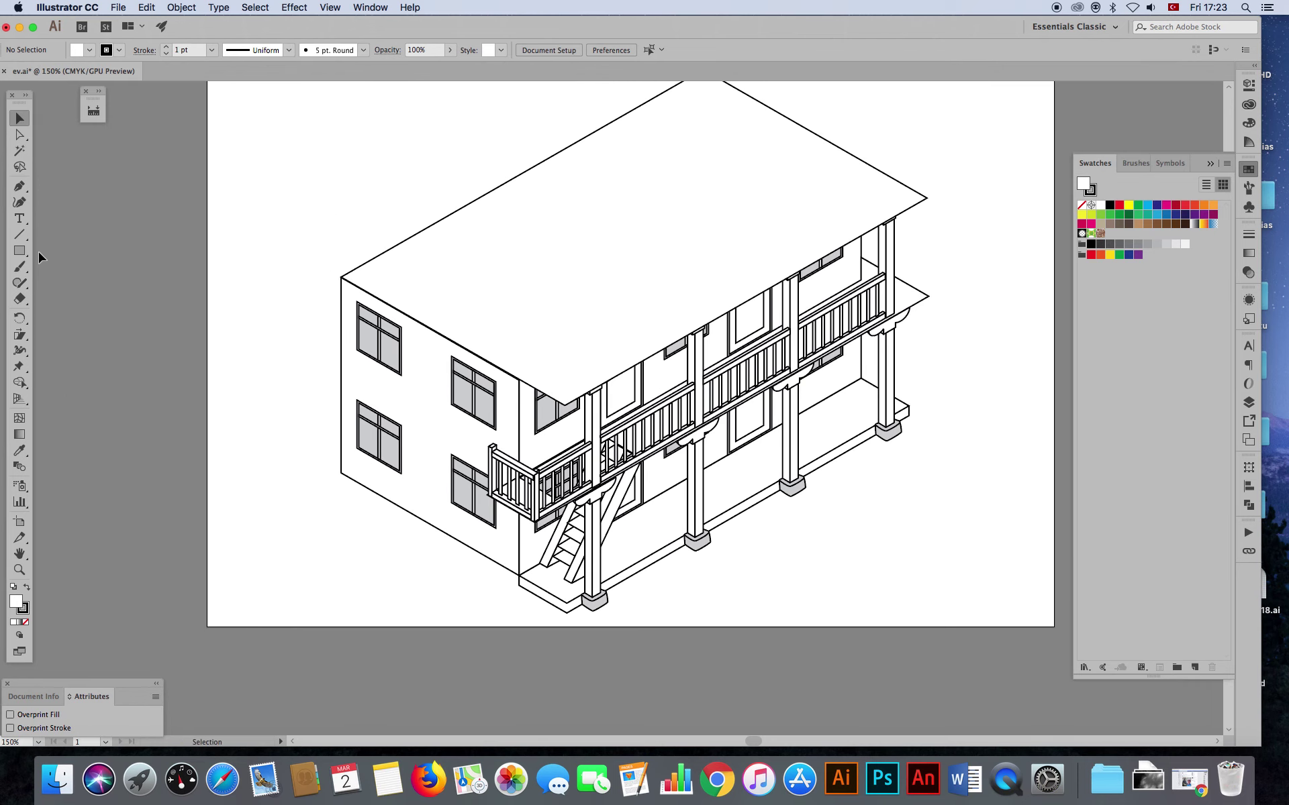
key(super)
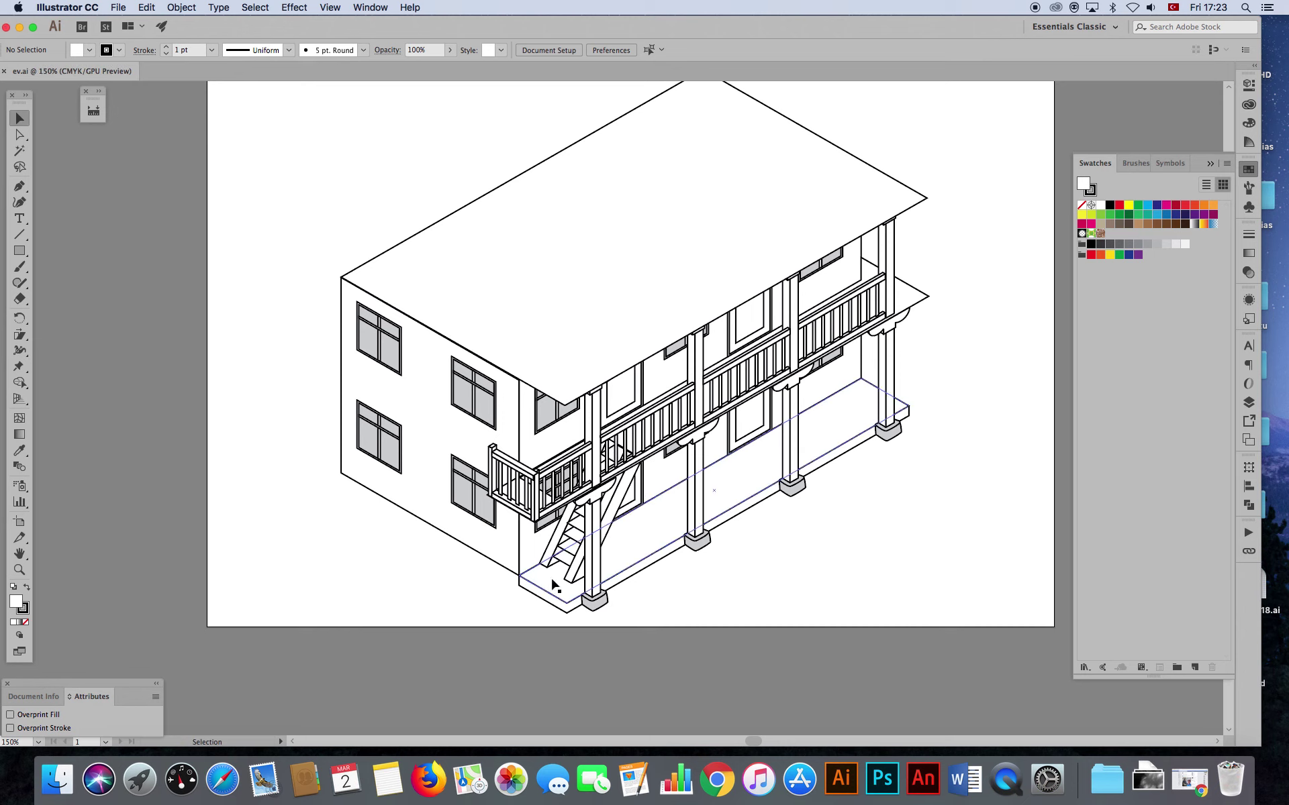
click(638, 574)
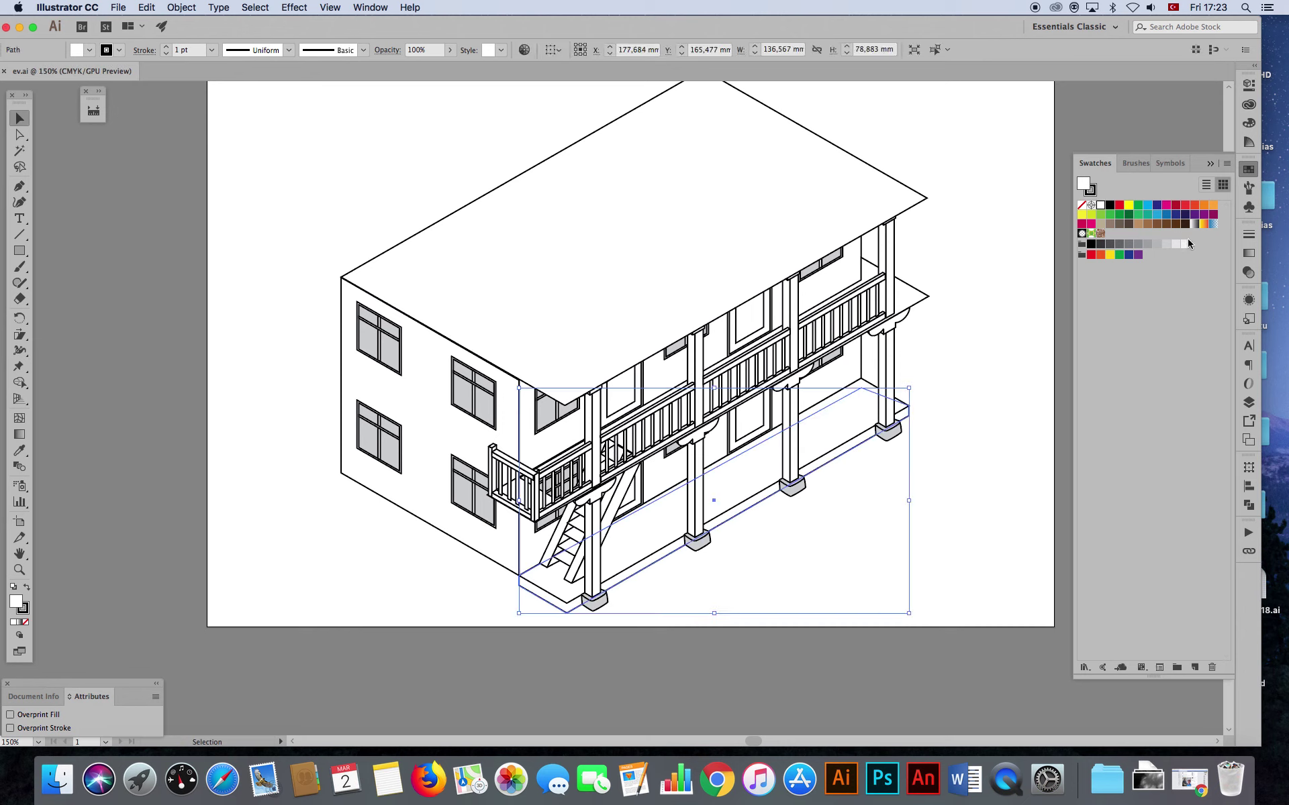
click(1175, 244)
click(742, 469)
click(1165, 246)
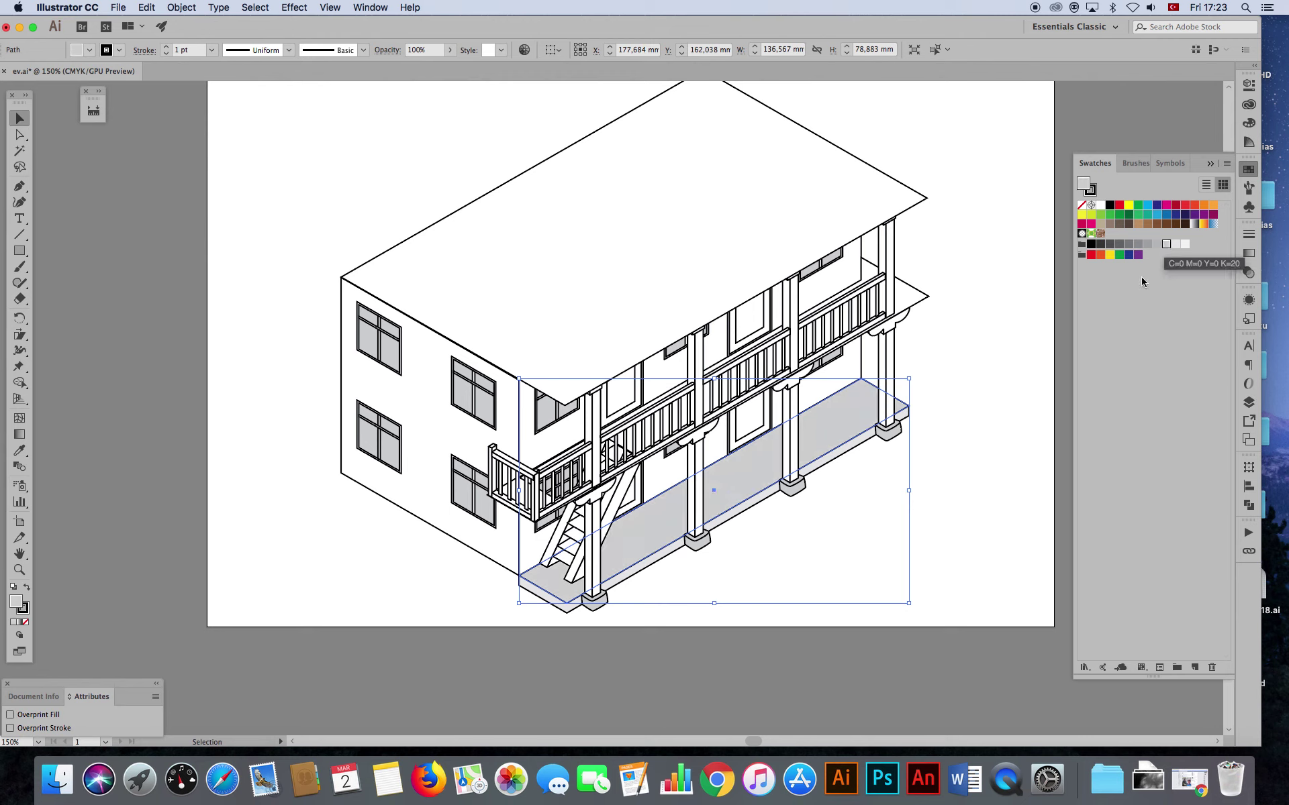
click(980, 455)
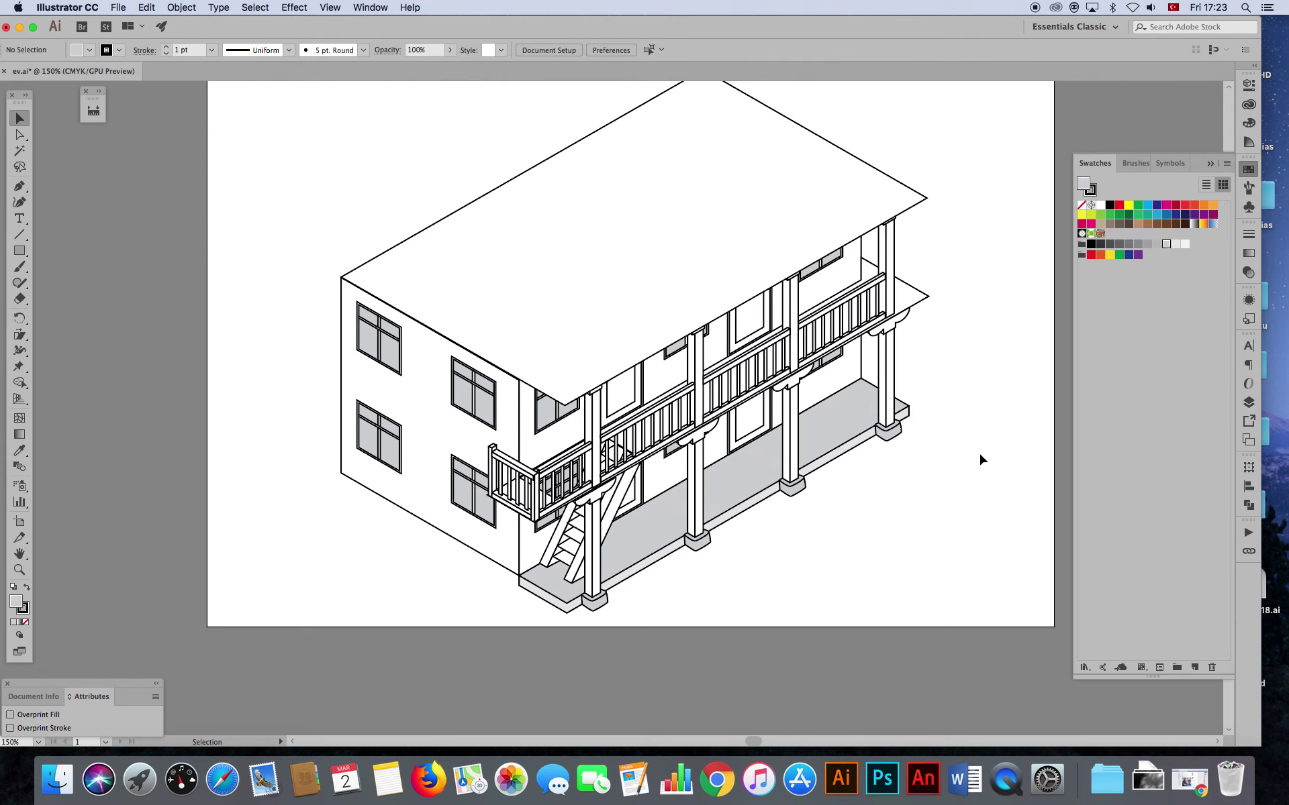
- Fill the upper balcony floor light grey and save ev.ai
click(911, 295)
click(1165, 244)
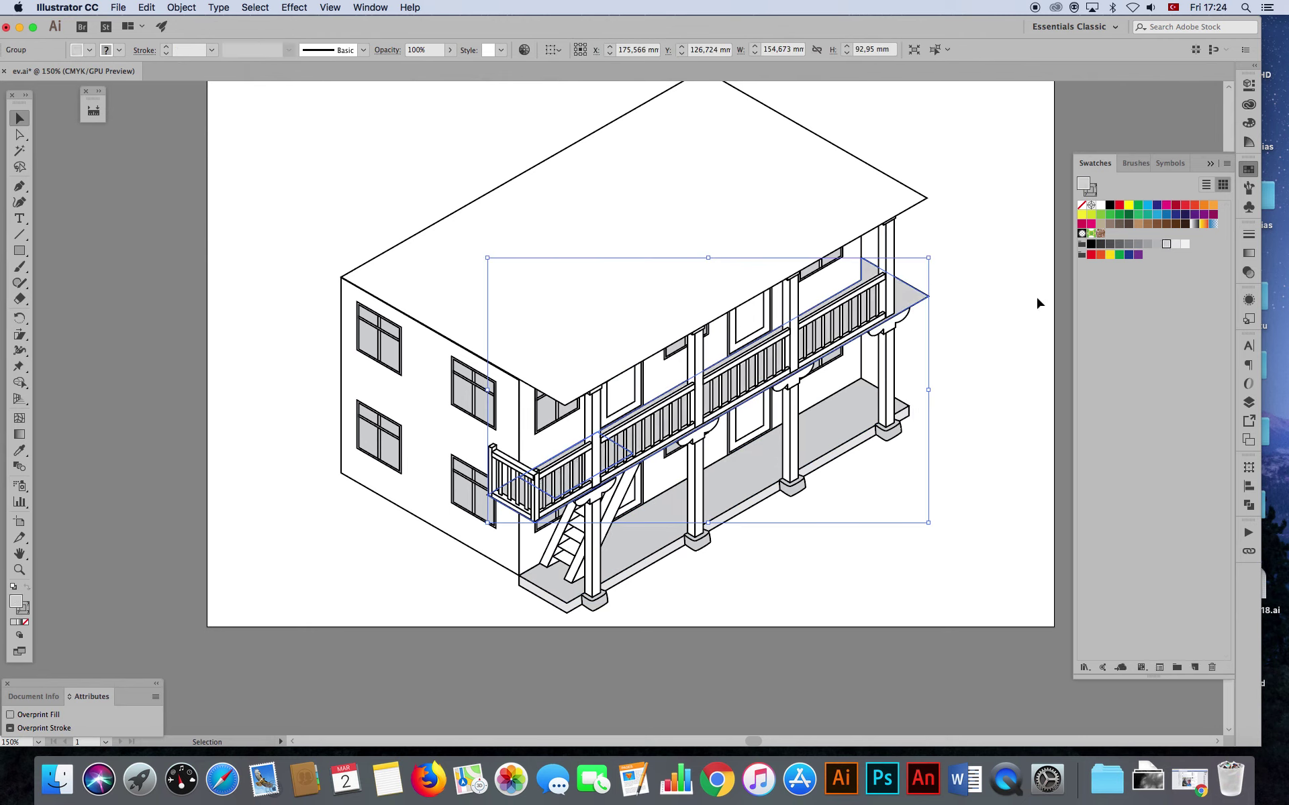
click(998, 297)
click(923, 291)
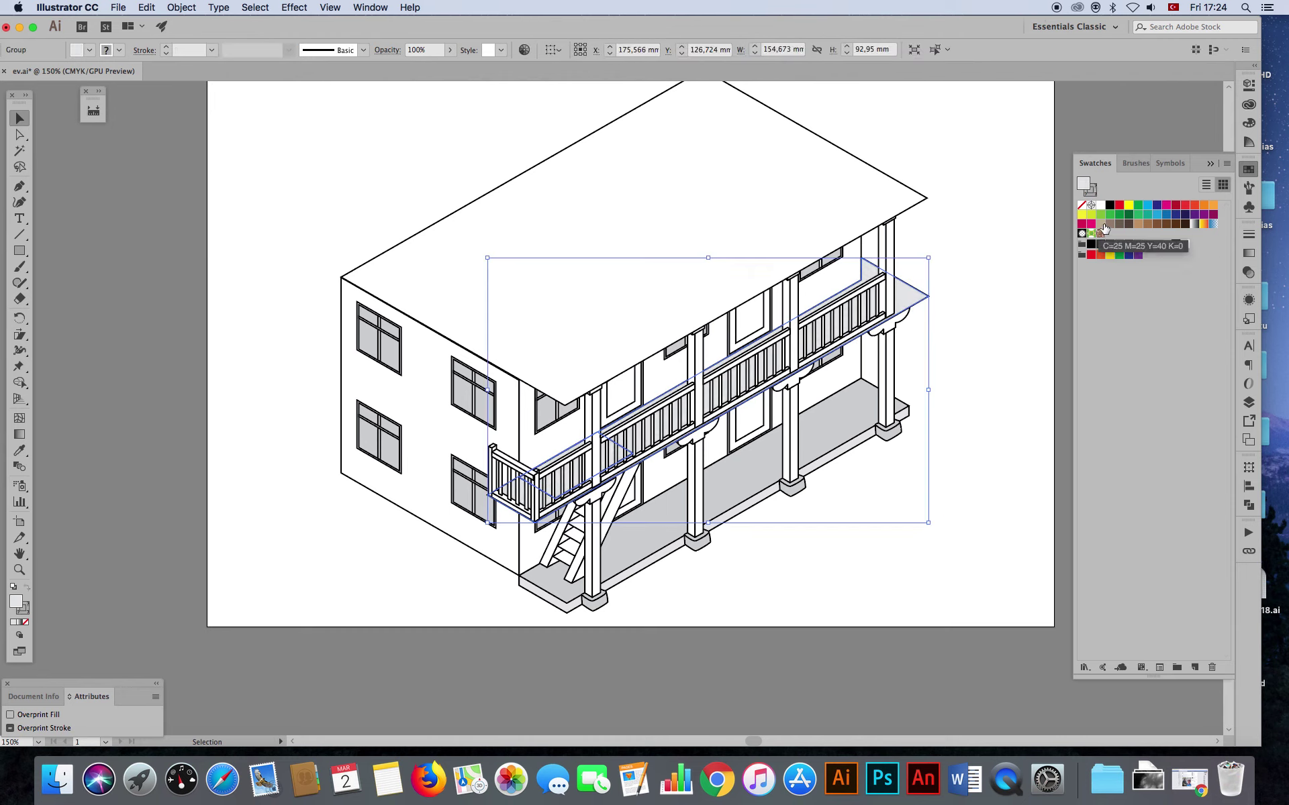
click(1101, 225)
click(1175, 245)
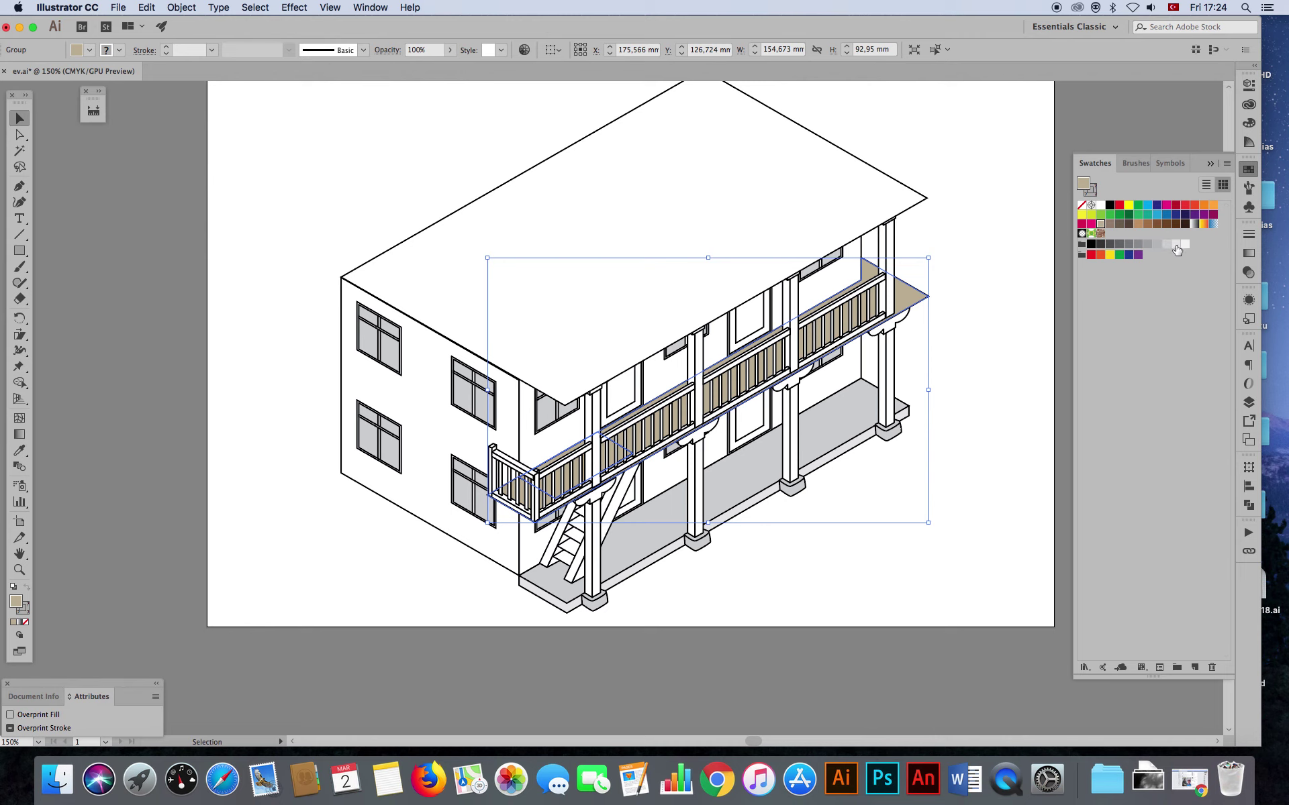
click(995, 298)
key(a)
key(super+s)
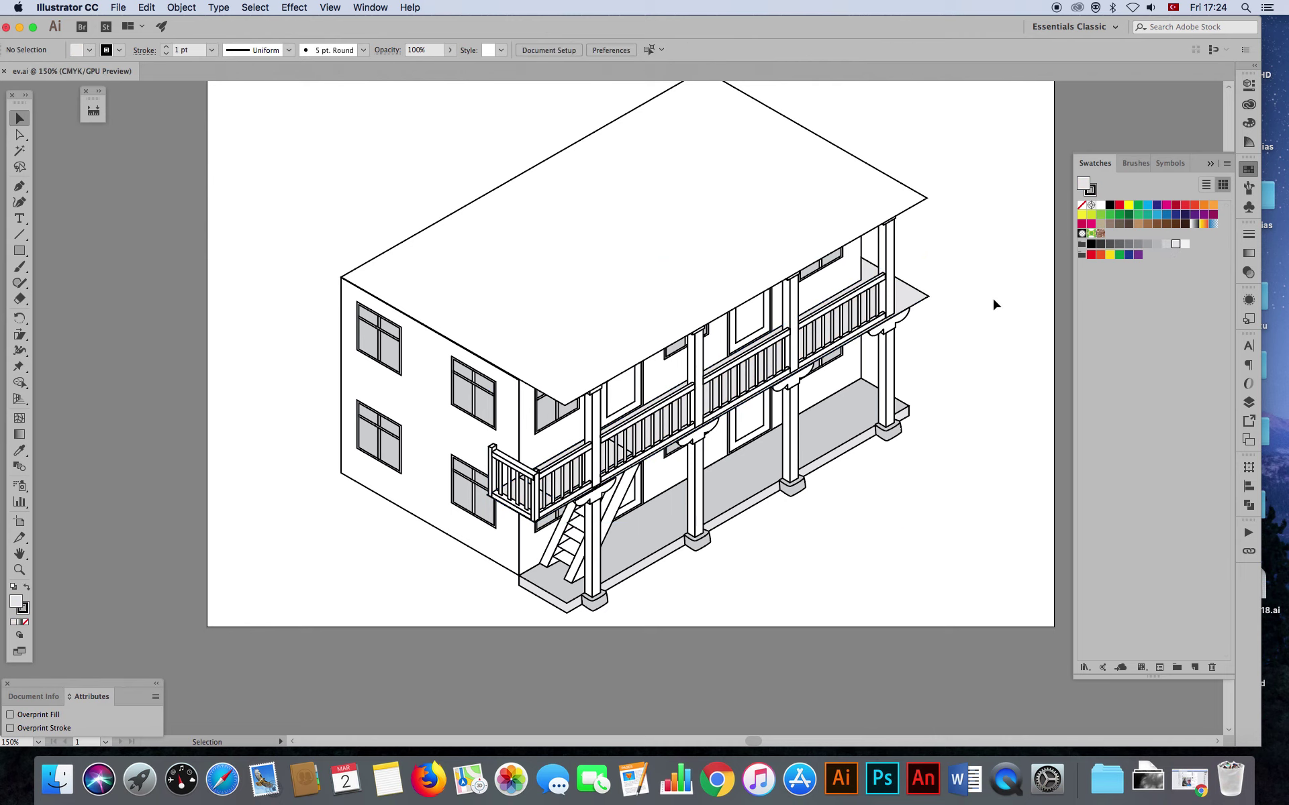